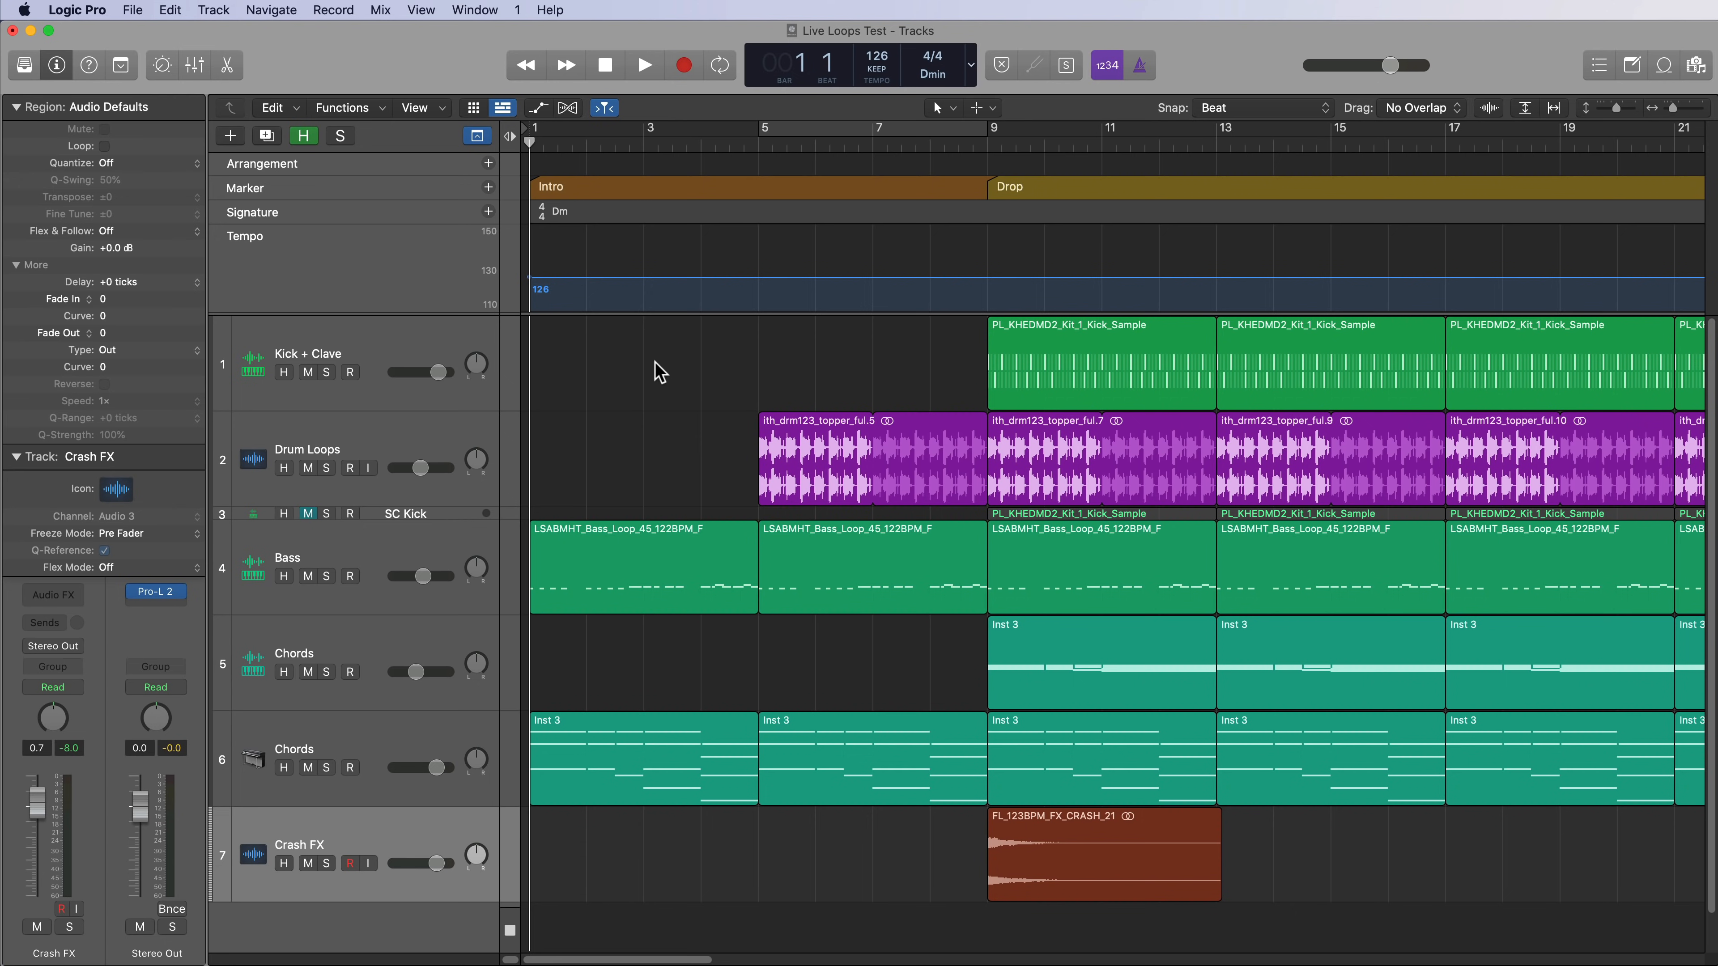
{"action": "left_click_drag", "start_coordinate": [642, 356], "coordinate": [858, 805]}
{"action": "left_click", "coordinate": [1093, 913]}
{"action": "left_click_drag", "start_coordinate": [1097, 921], "coordinate": [1650, 345]}
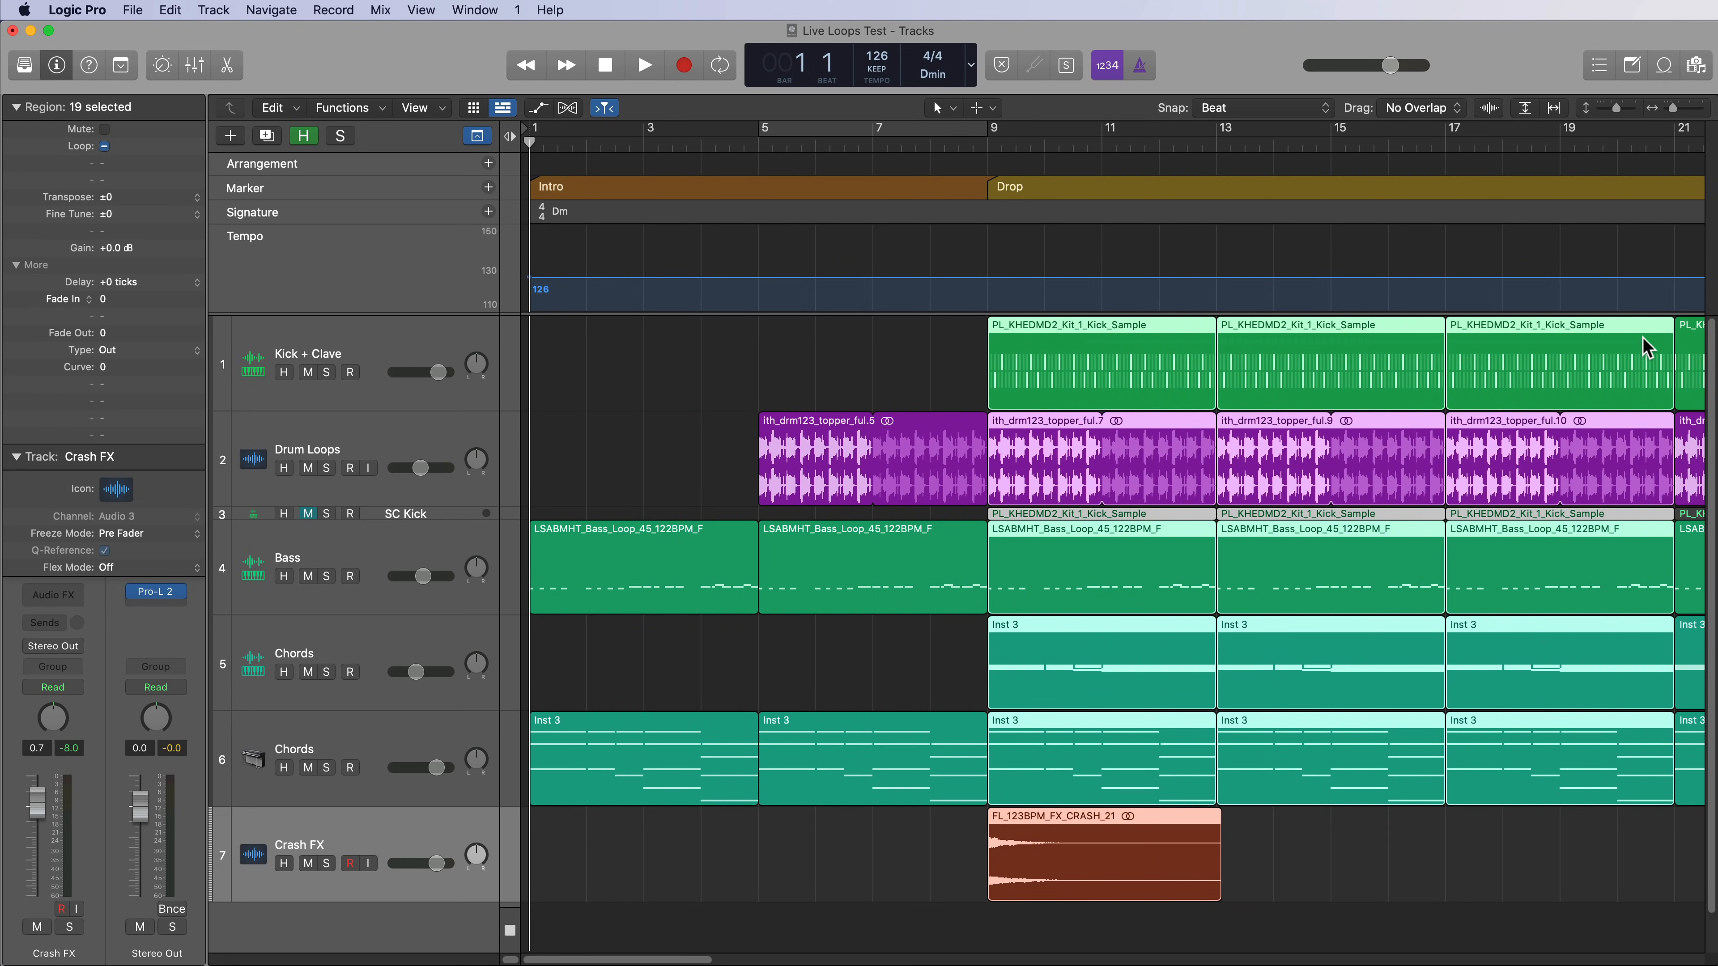
{"action": "left_click", "coordinate": [983, 146]}
{"action": "left_click", "coordinate": [778, 338]}
Play the arrangement from the beginning through the Intro and into the Drop, and stop playback.
{"action": "key", "text": "Return"}
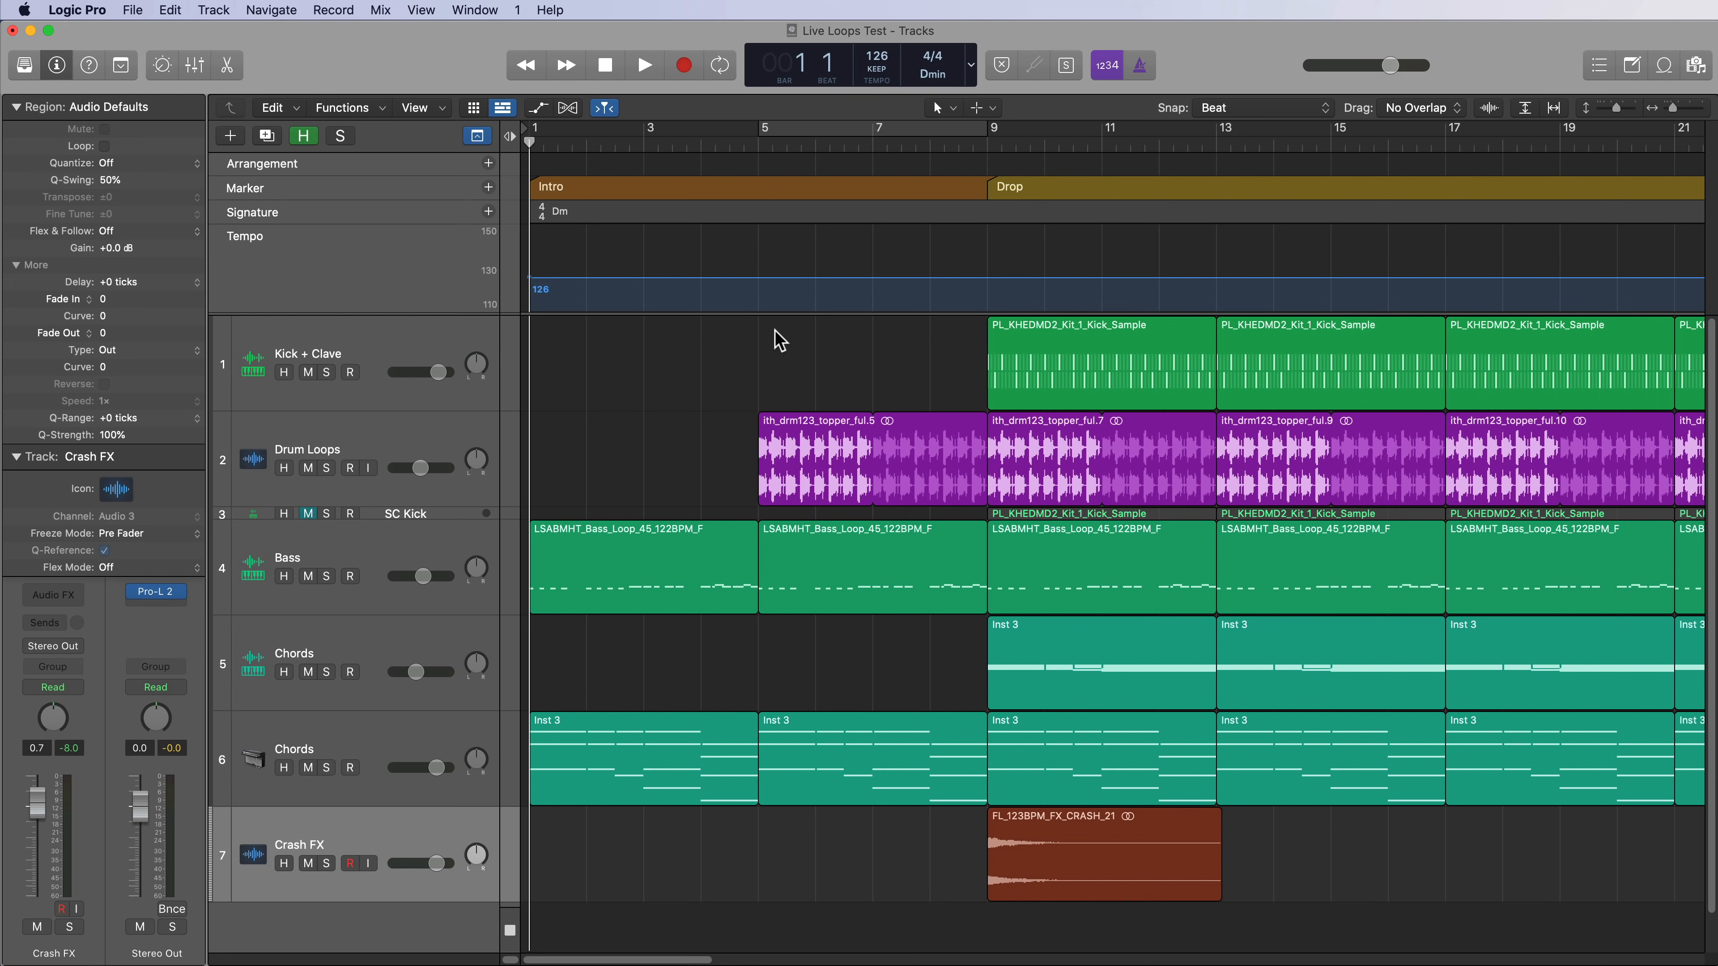
{"action": "key", "text": "space"}
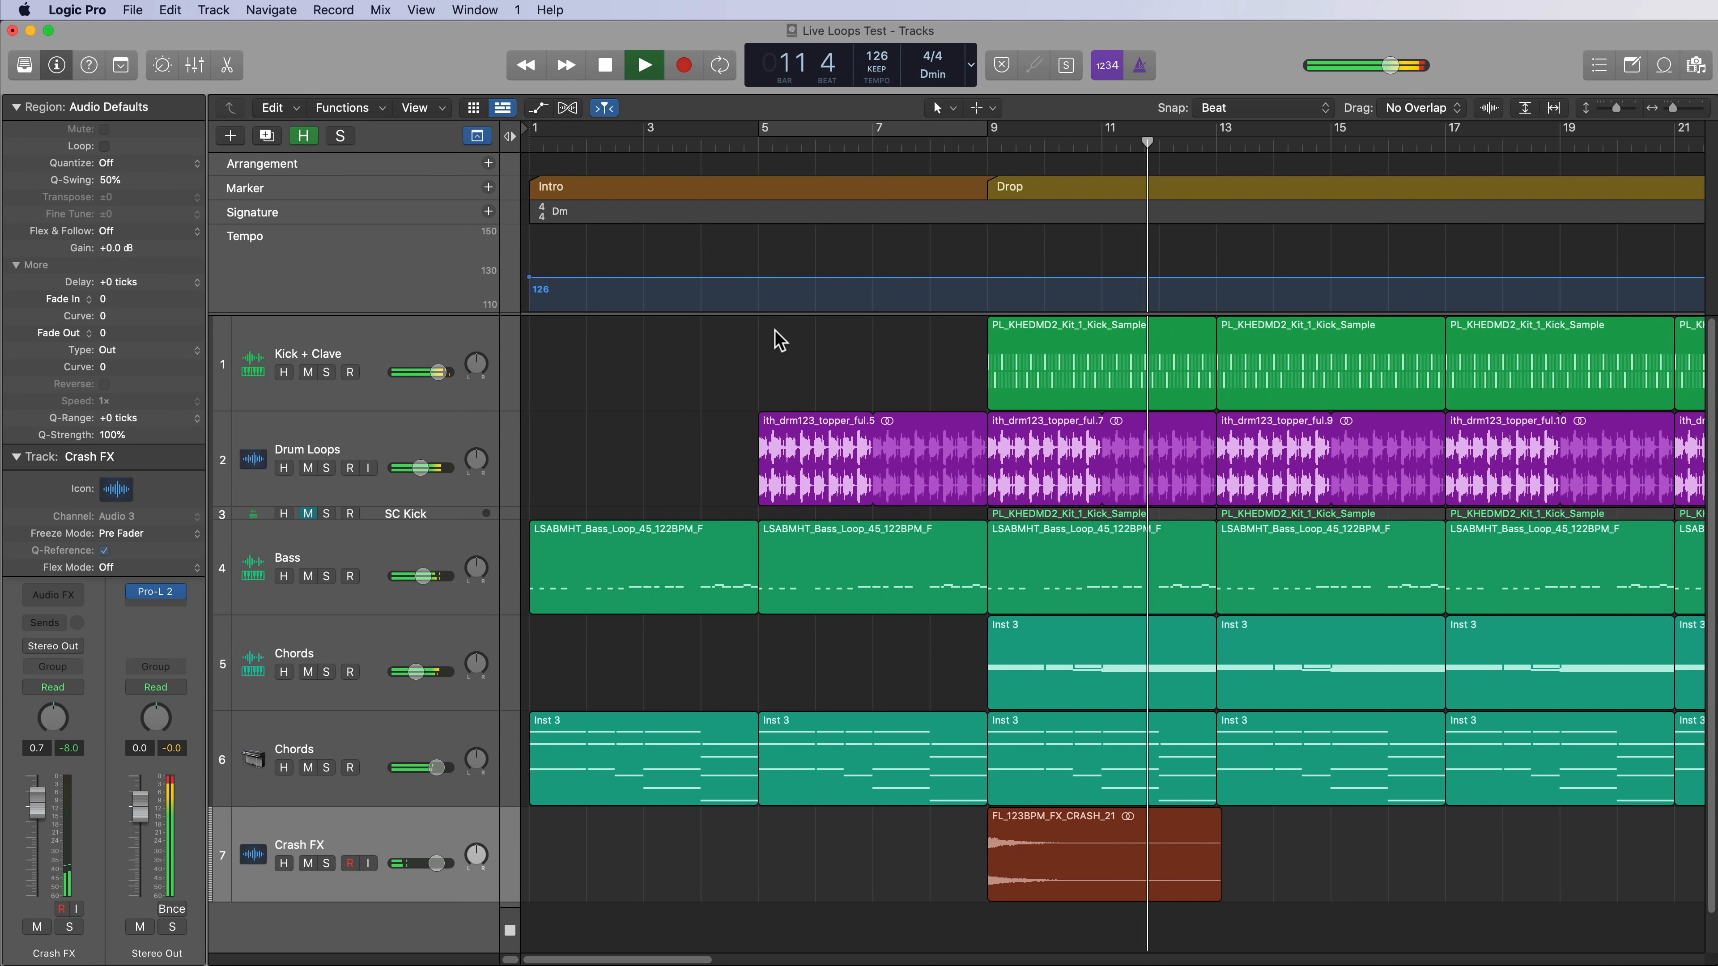
{"action": "key", "text": "space"}
{"action": "left_click", "coordinate": [1059, 366]}
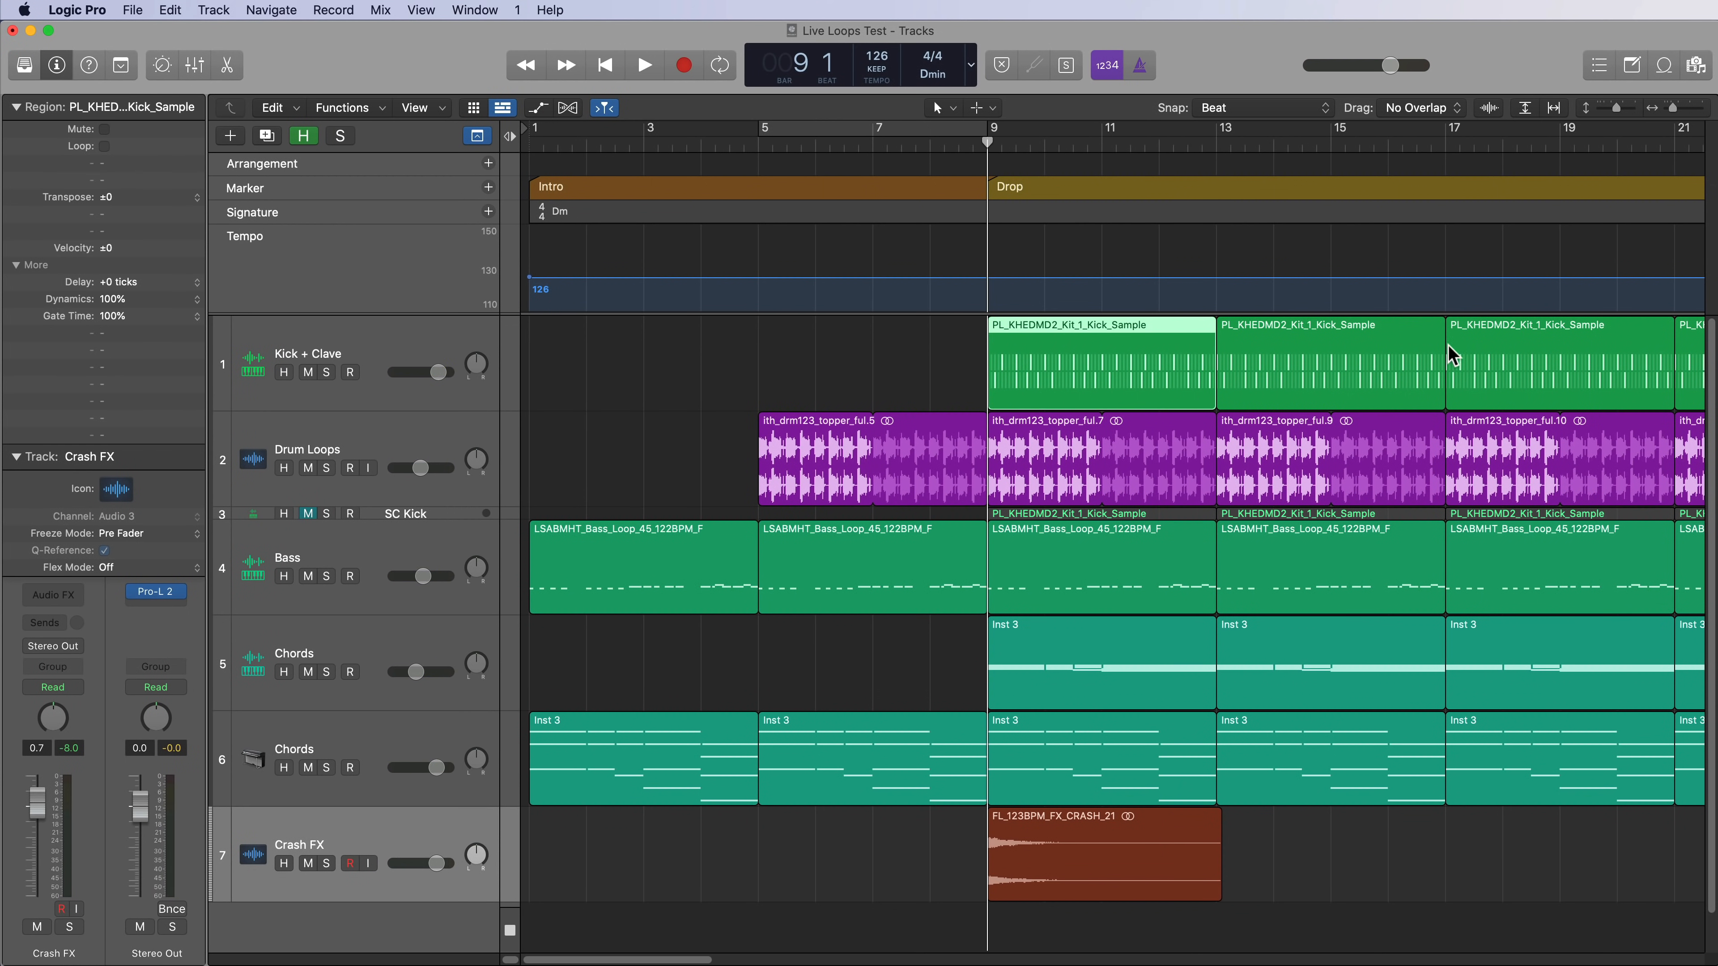
{"action": "left_click", "coordinate": [1038, 680]}
{"action": "left_click", "coordinate": [1018, 861]}
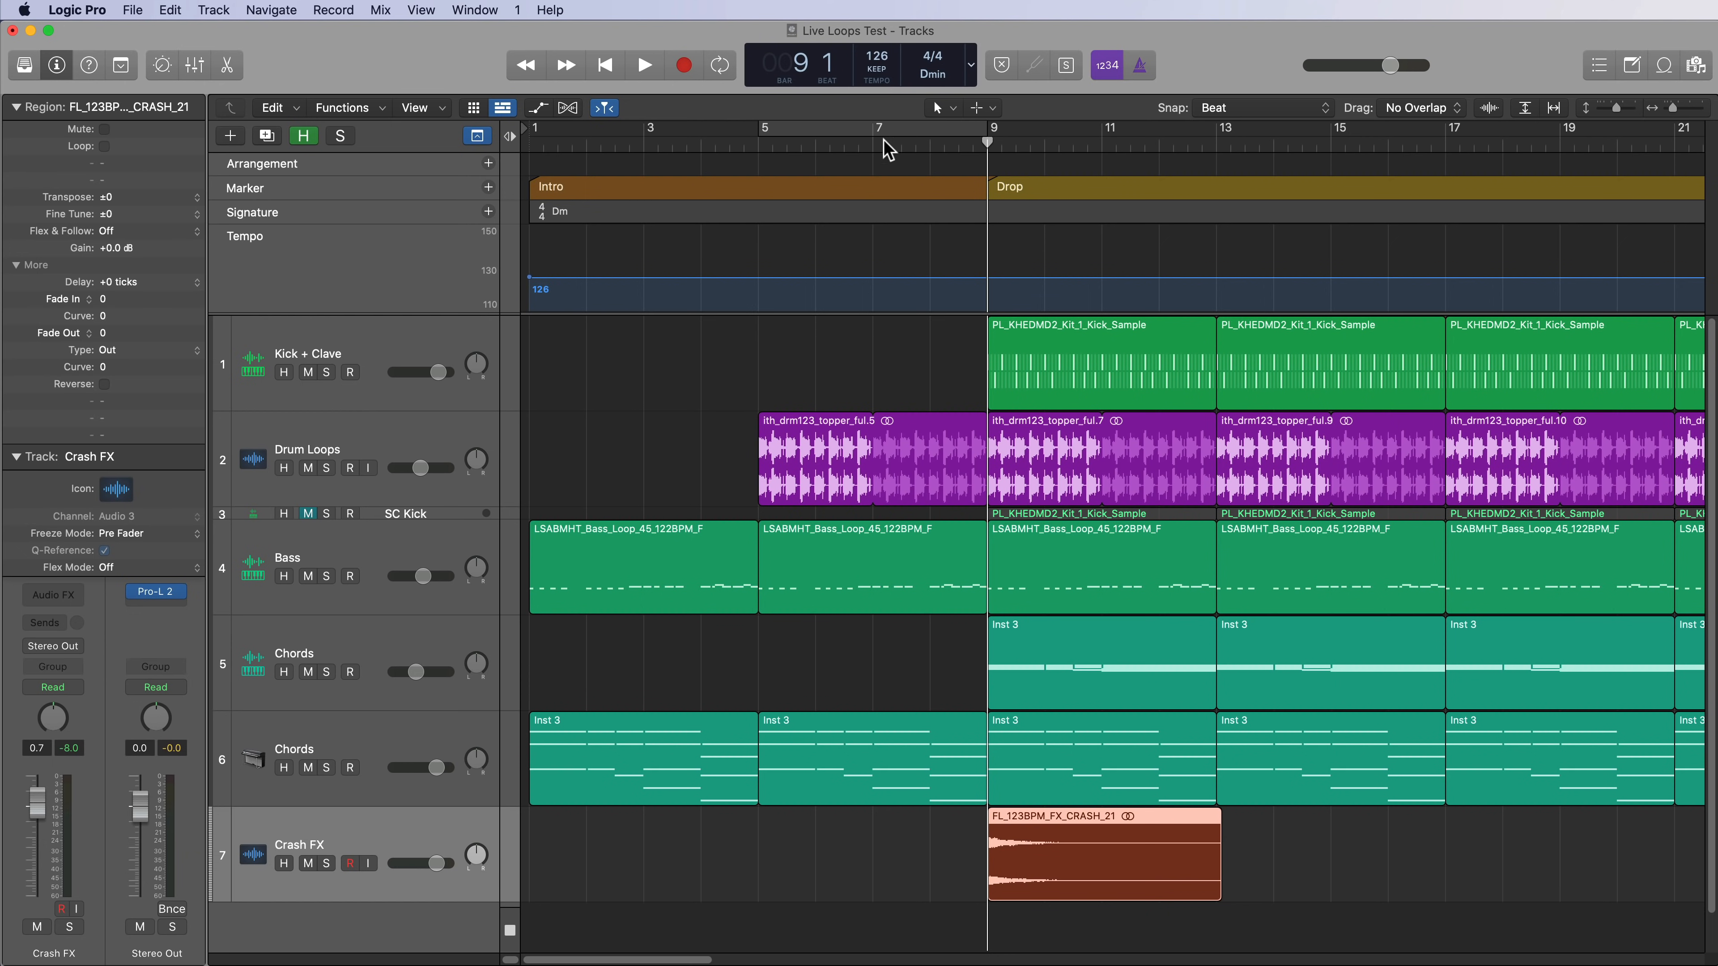
{"action": "left_click", "coordinate": [925, 143]}
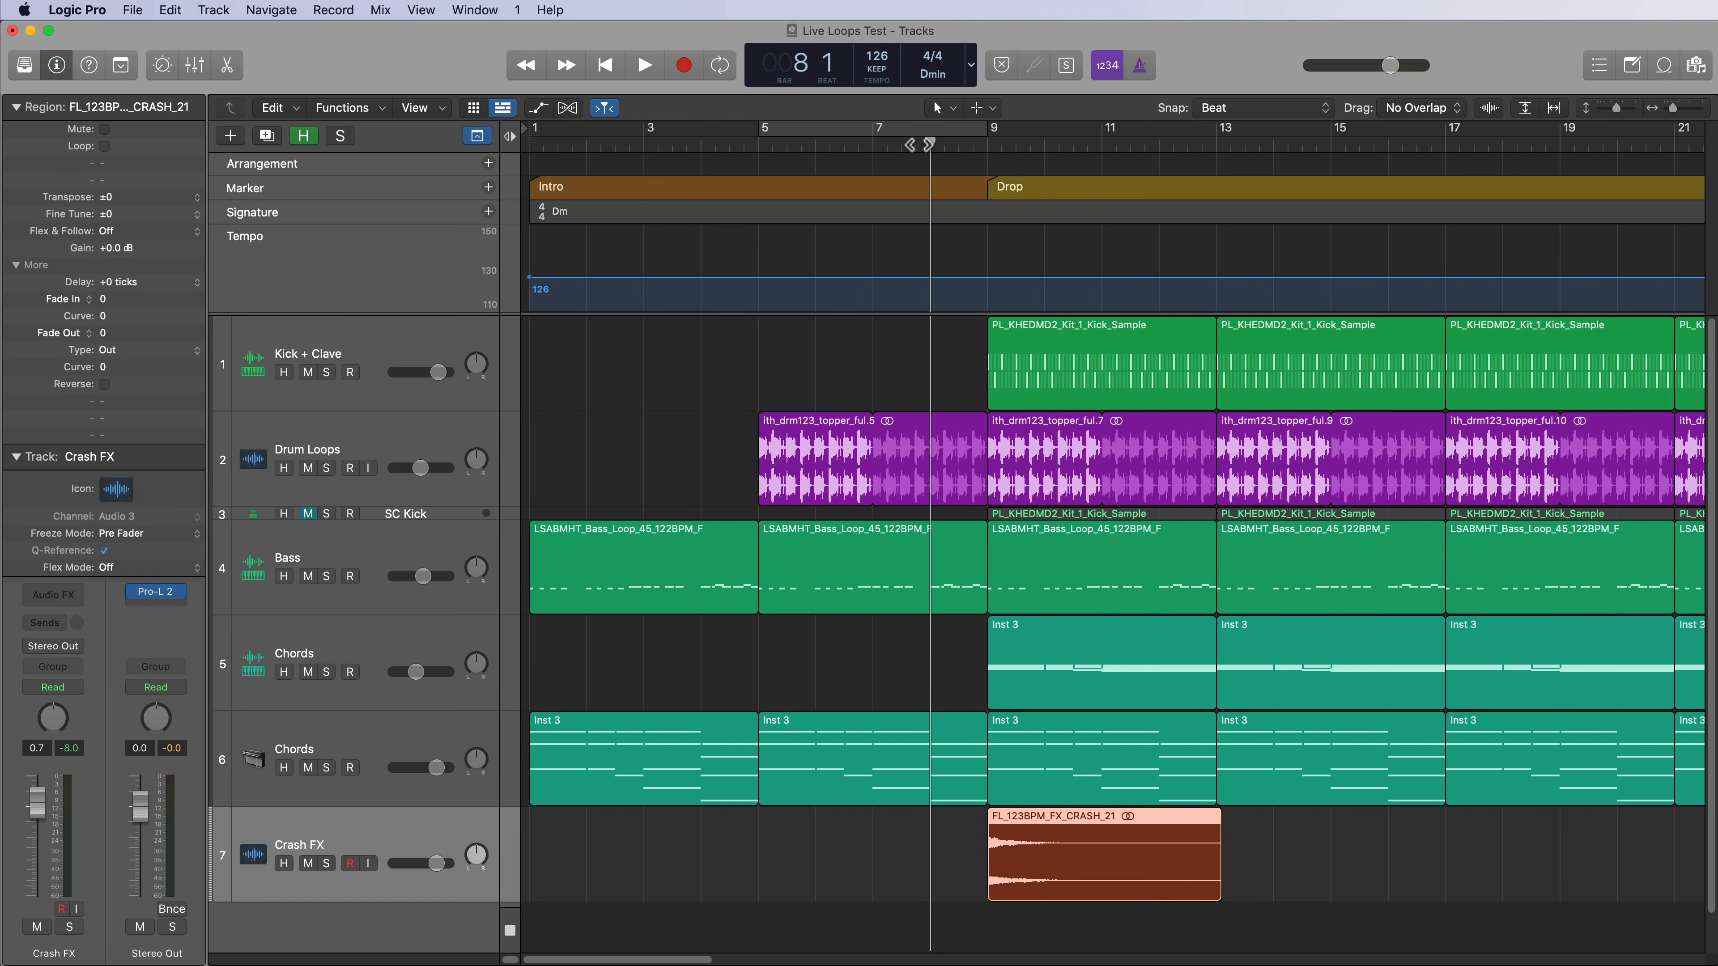
{"action": "left_click_drag", "start_coordinate": [920, 144], "coordinate": [986, 165]}
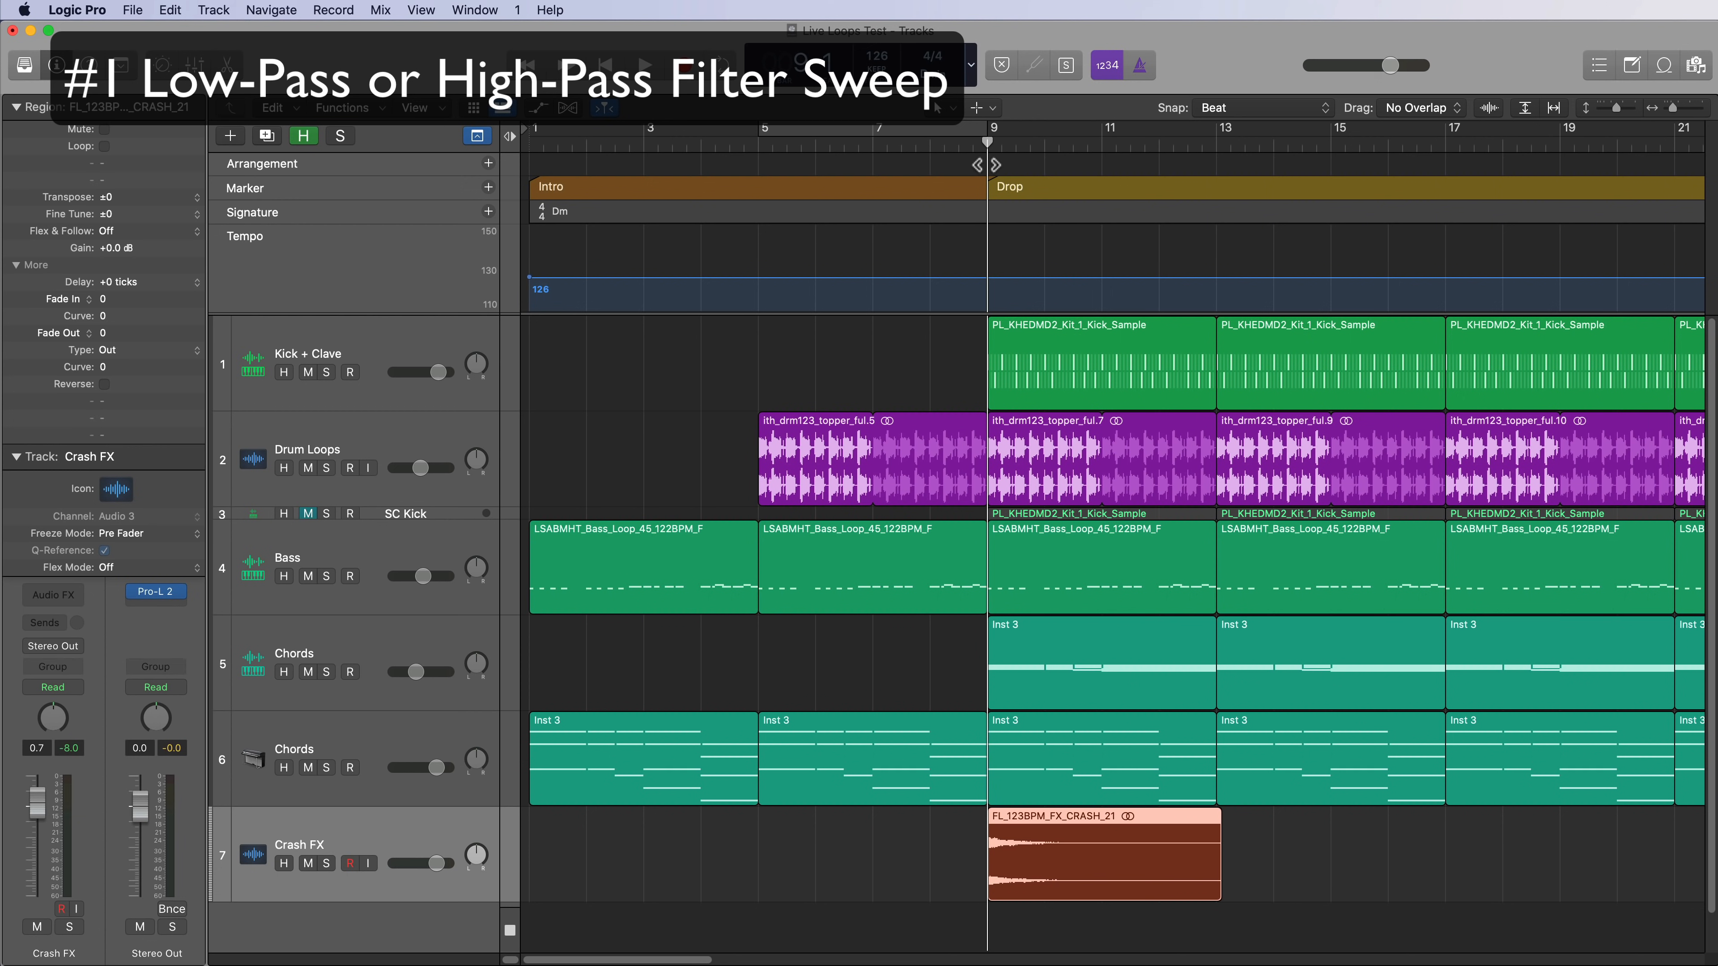
{"action": "left_click_drag", "start_coordinate": [842, 144], "coordinate": [986, 169]}
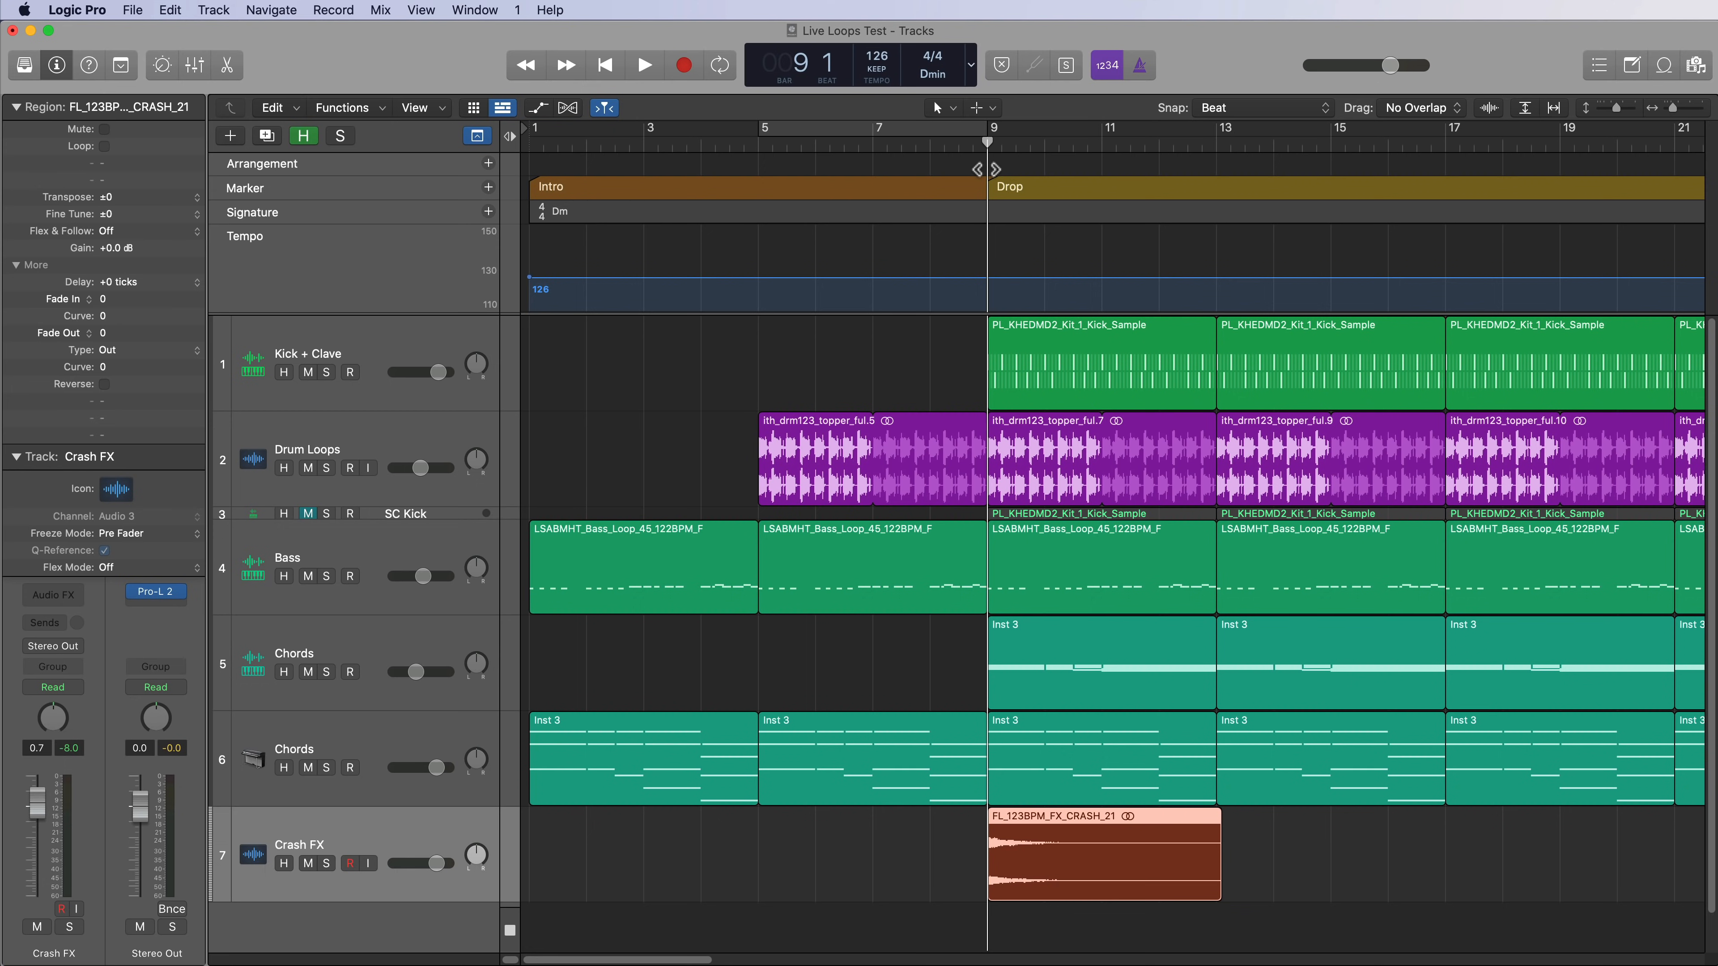
Hide the global tracks, show the Stereo Out as a track in the arrangement and select it.
{"action": "key", "text": "g"}
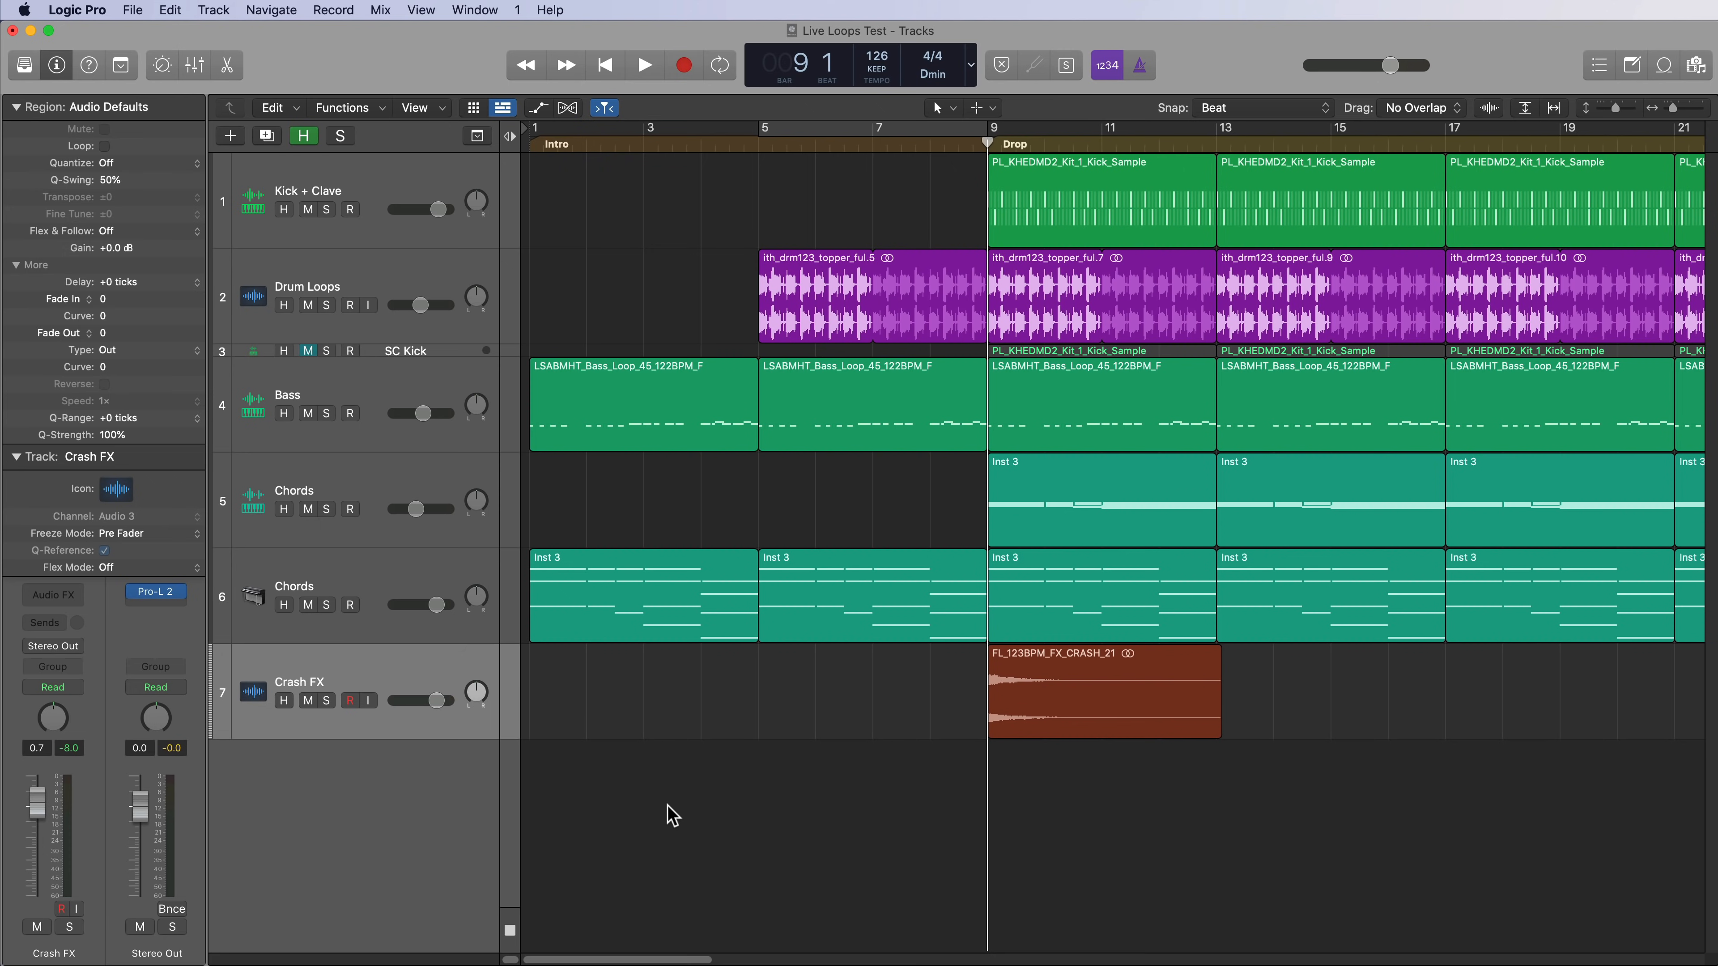
{"action": "key", "text": "shift+super+m"}
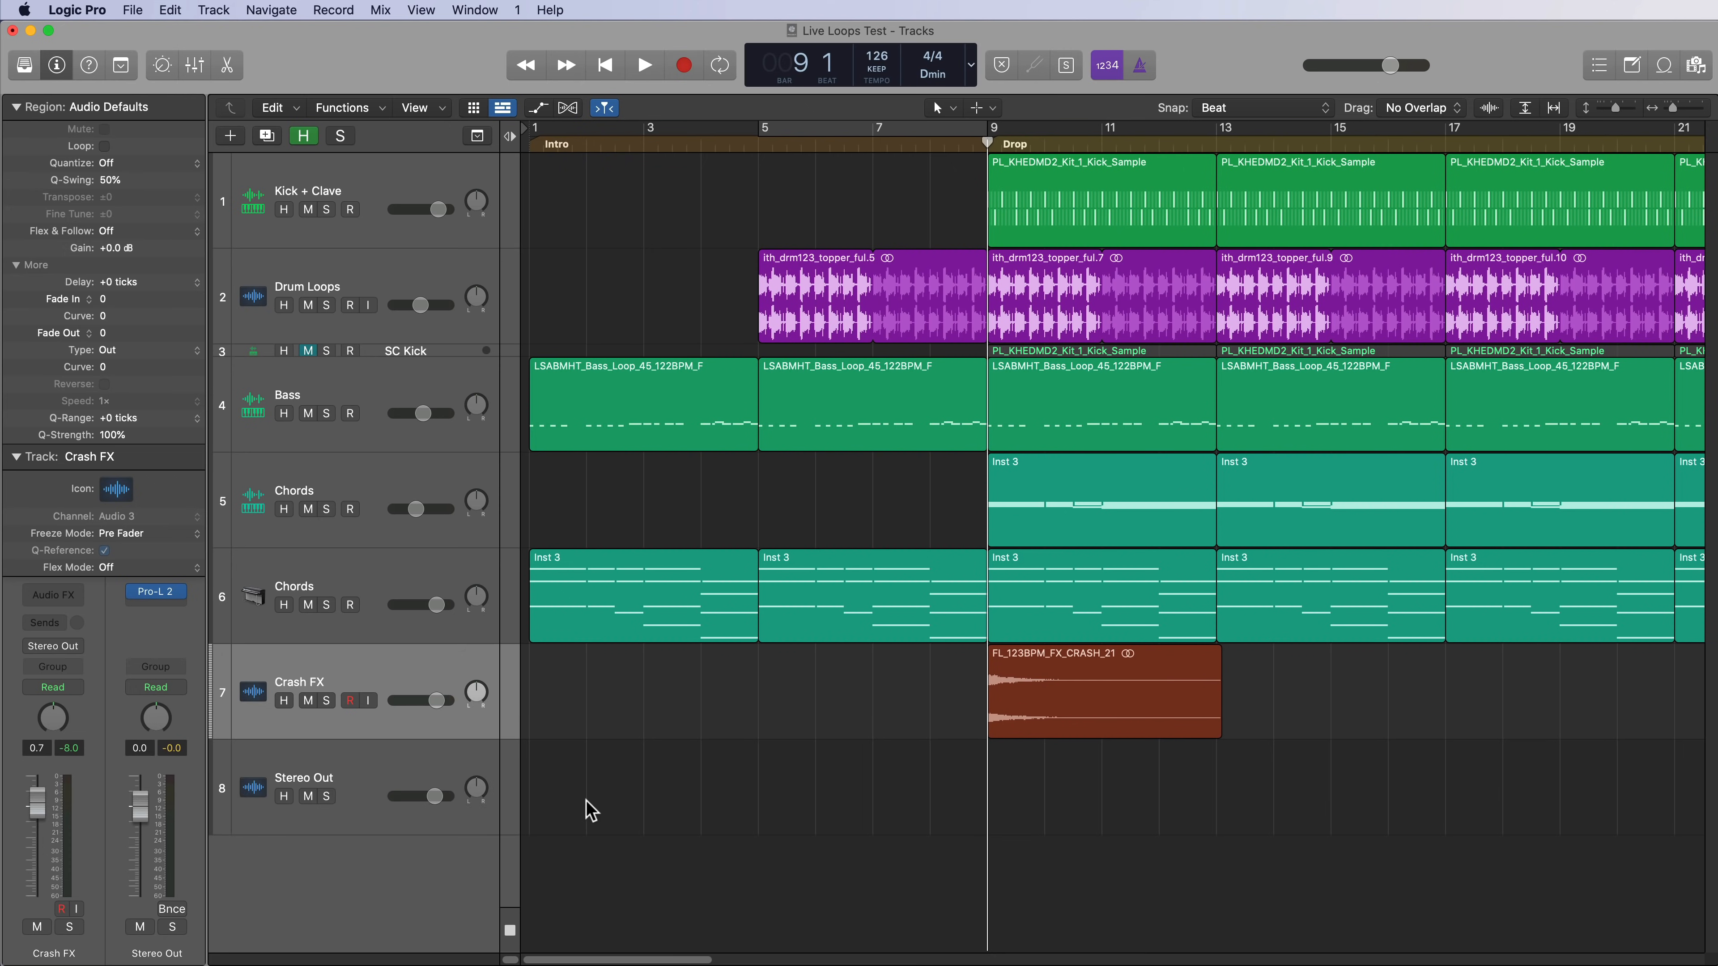
{"action": "left_click", "coordinate": [418, 761]}
{"action": "key", "text": "x"}
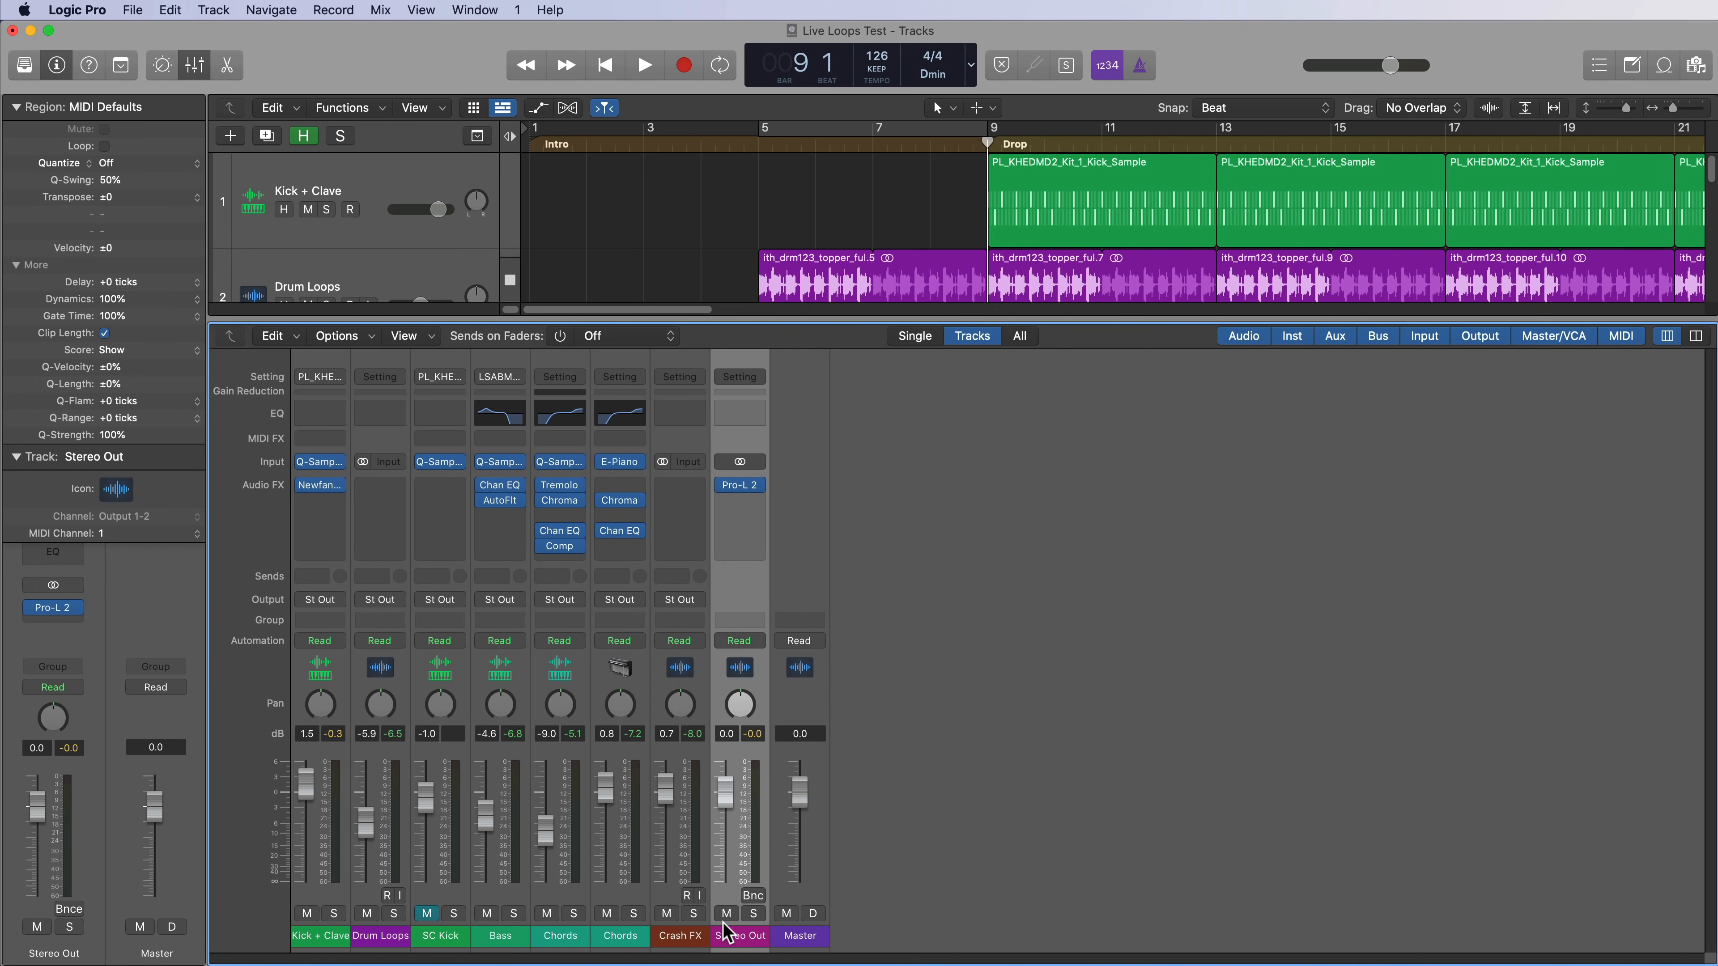
{"action": "key", "text": "x"}
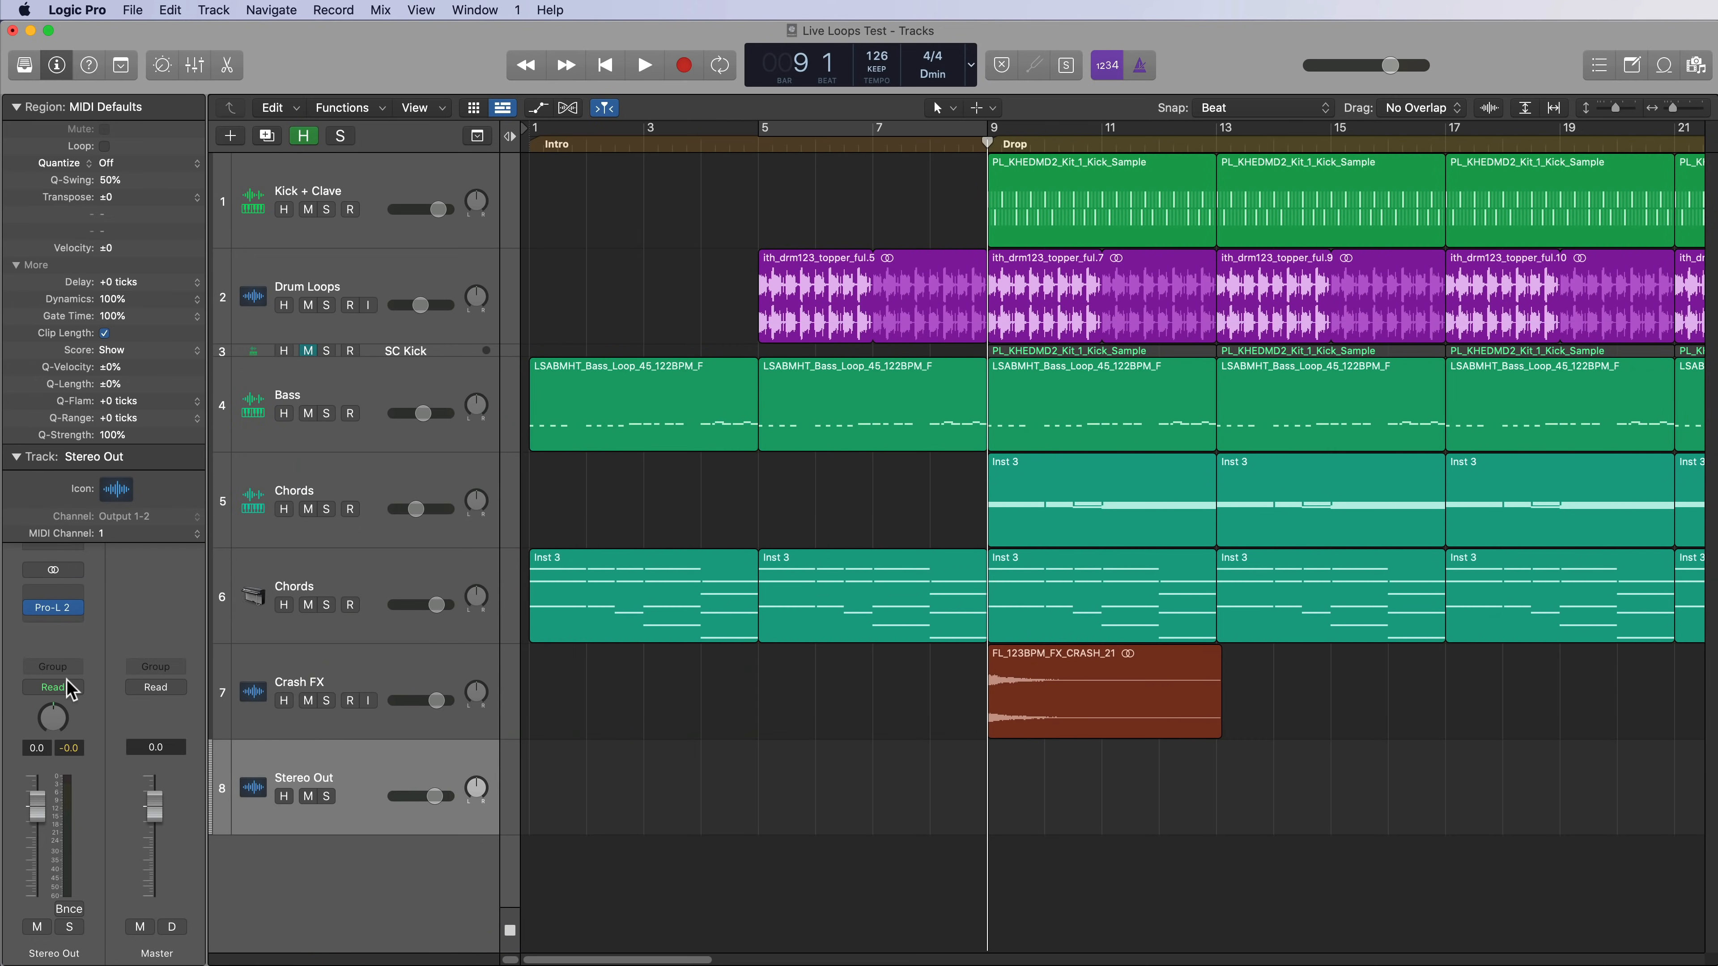
Insert an AutoFilter on the Stereo Out channel, ahead of the Pro-L 2 limiter.
{"action": "mouse_move", "coordinate": [64, 615]}
{"action": "left_click", "coordinate": [79, 598]}
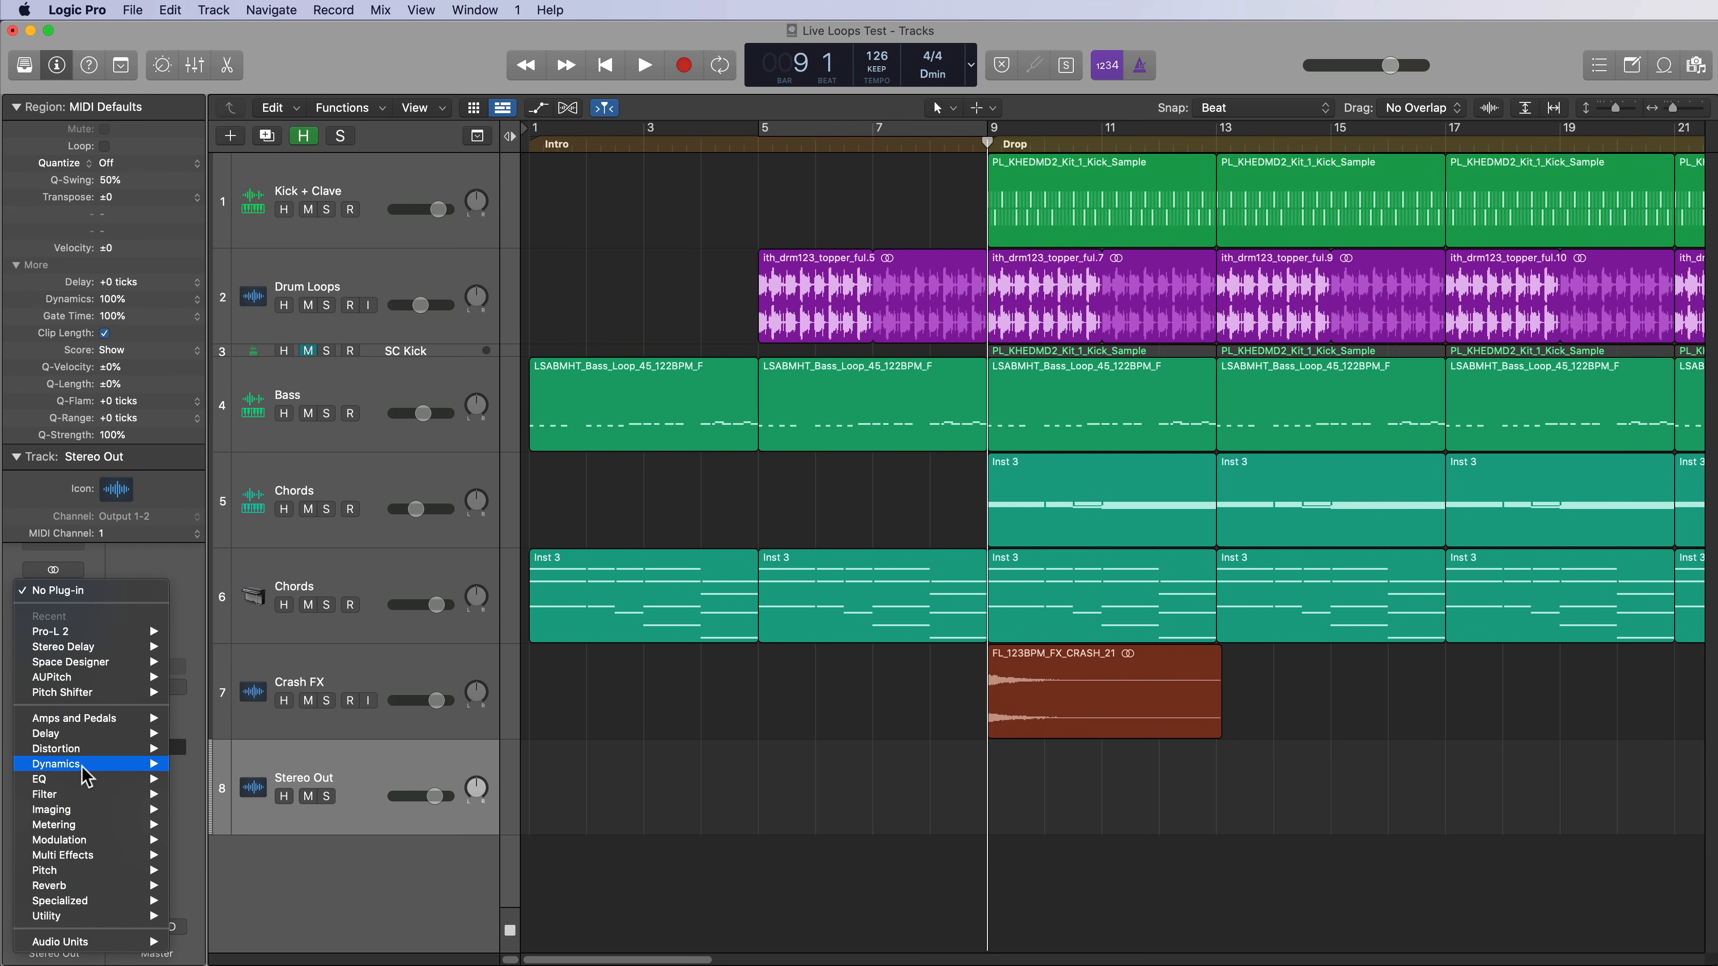
{"action": "mouse_move", "coordinate": [87, 778]}
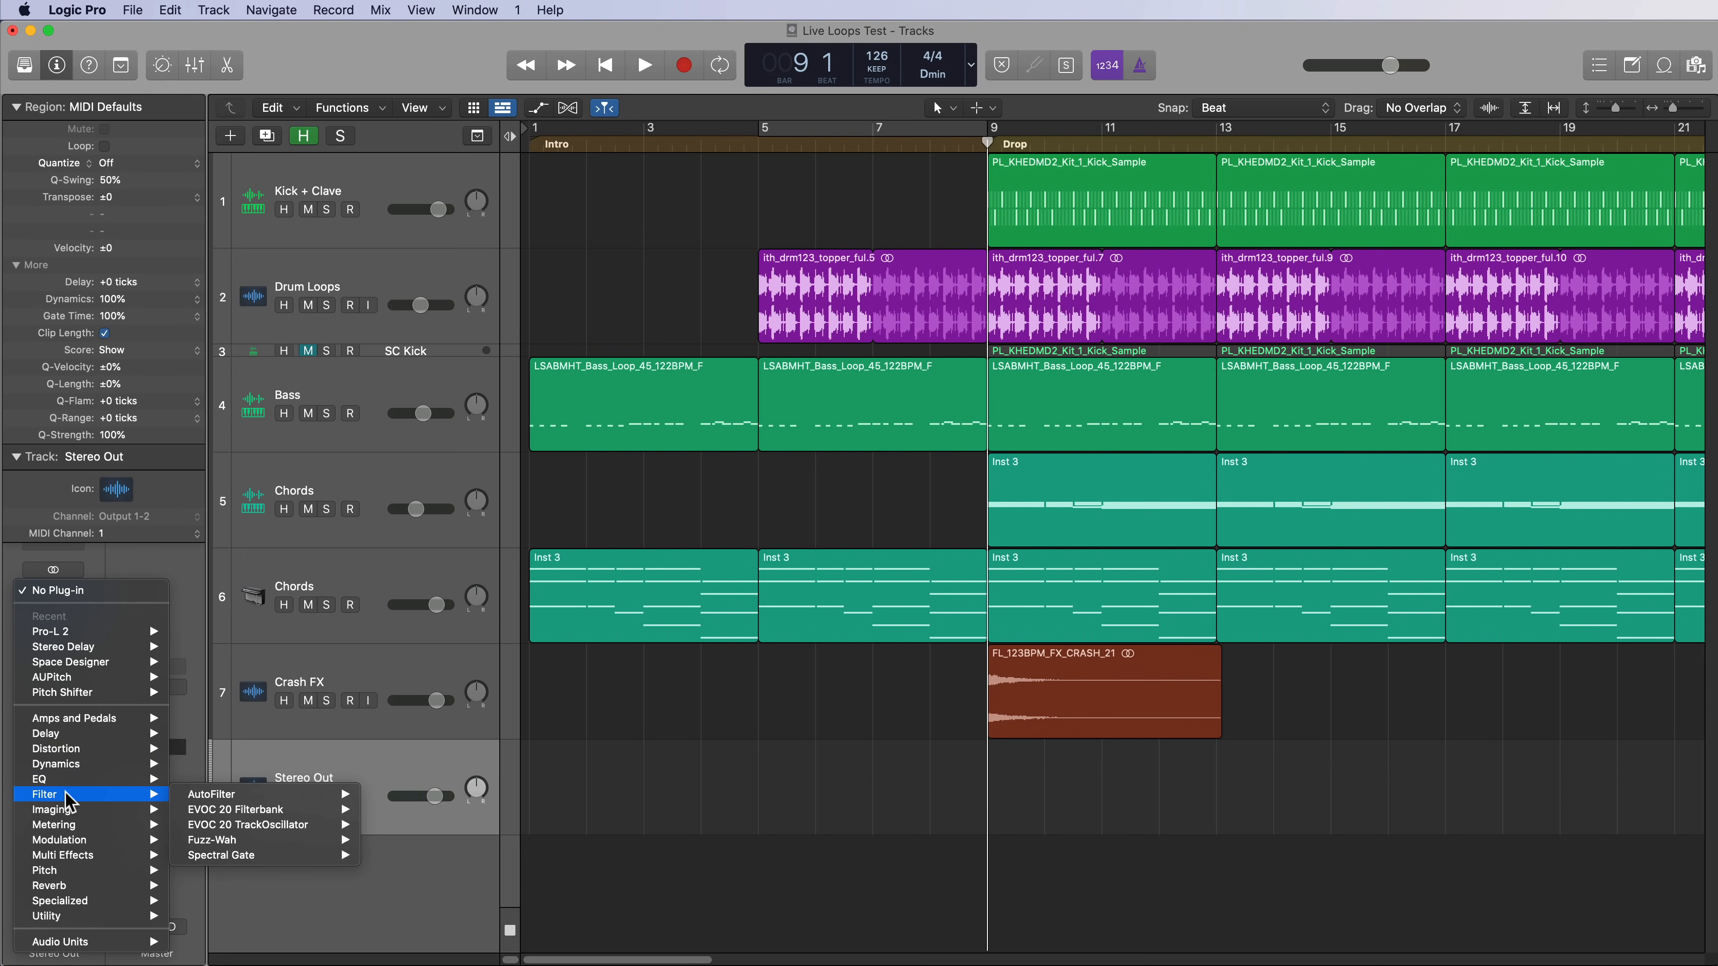
{"action": "left_click", "coordinate": [394, 795]}
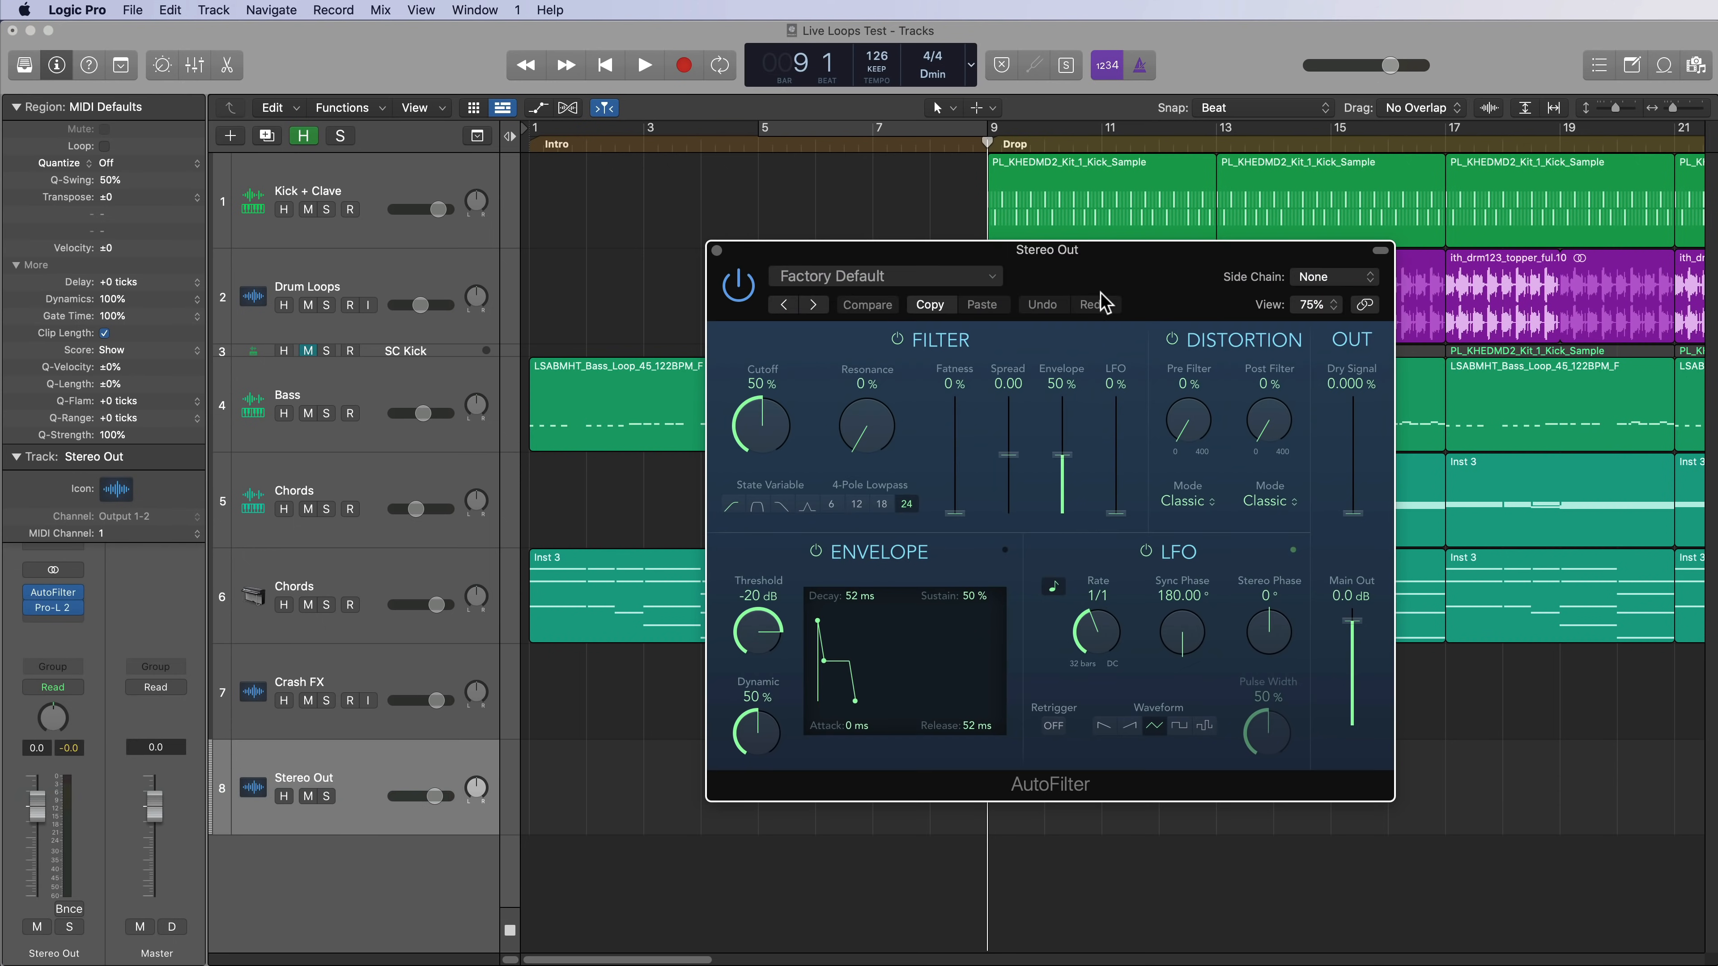
{"action": "left_click_drag", "start_coordinate": [1119, 252], "coordinate": [1244, 299]}
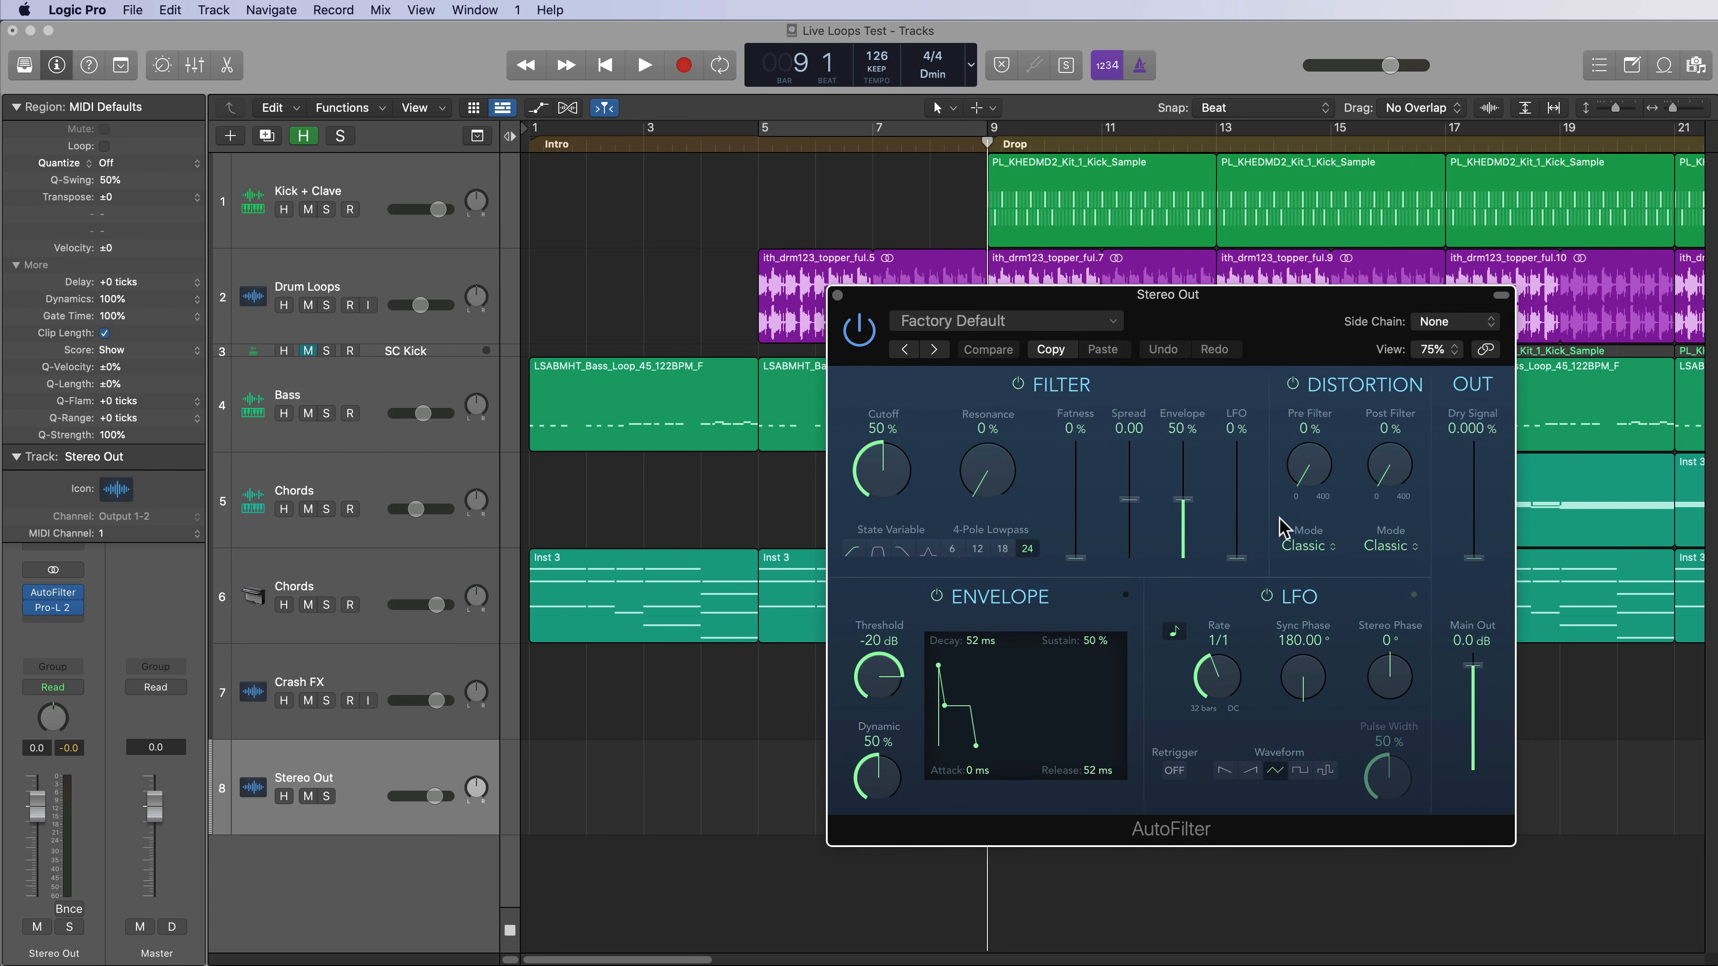
Turn off the Distortion, LFO and Envelope sections of the AutoFilter, leaving only the Filter section on.
{"action": "left_click", "coordinate": [1293, 384]}
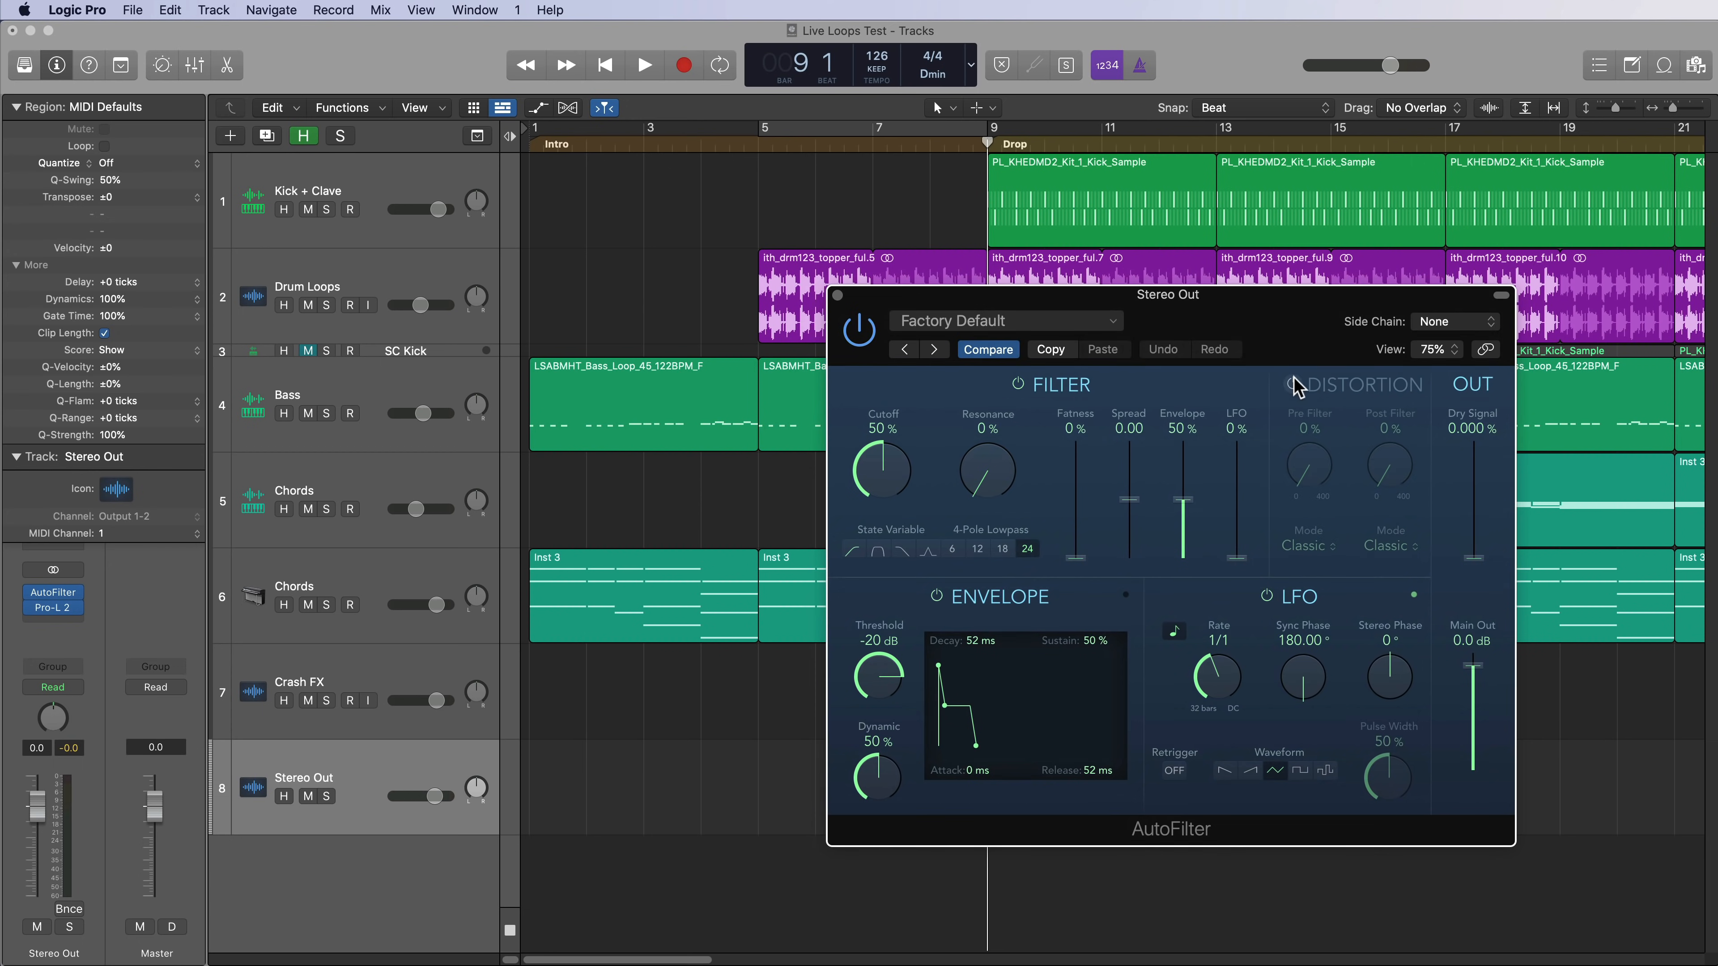
{"action": "left_click", "coordinate": [1265, 595]}
{"action": "left_click", "coordinate": [944, 595]}
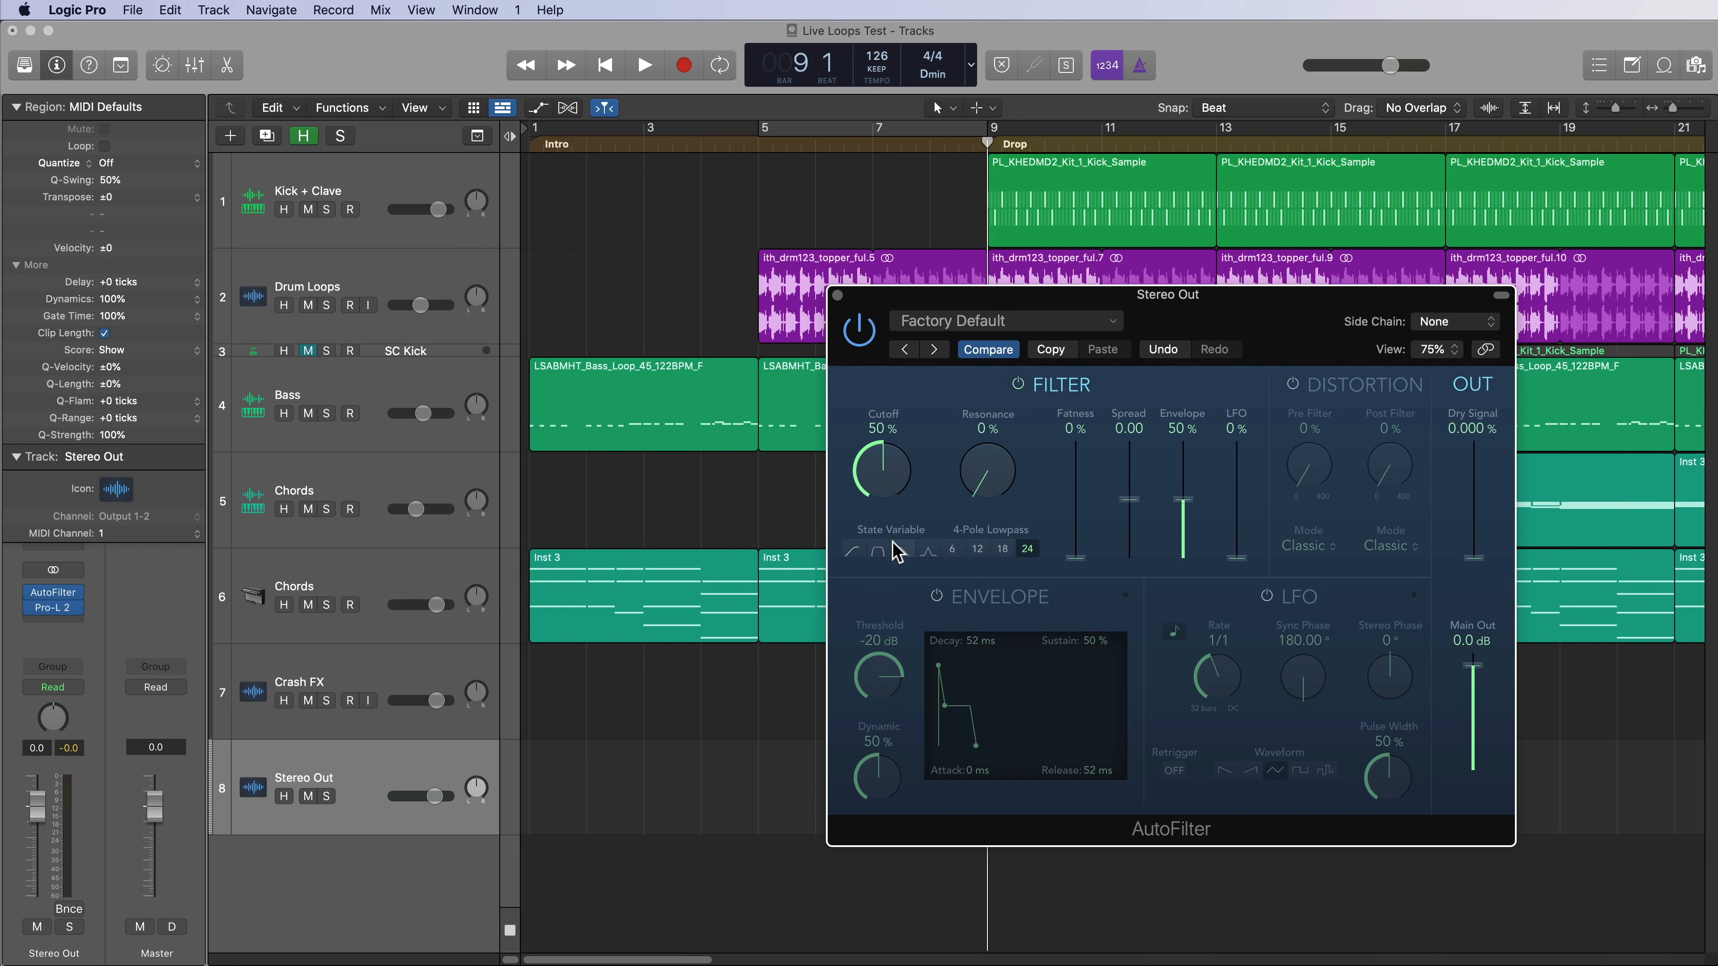
Switch the AutoFilter to the State Variable low-pass shape and raise its cutoff to 100%.
{"action": "left_click", "coordinate": [853, 552]}
{"action": "left_click", "coordinate": [902, 554]}
{"action": "left_click_drag", "start_coordinate": [902, 496], "coordinate": [891, 299]}
Move the playhead to bar 5 and lower the AutoFilter's cutoff to 26%.
{"action": "left_click", "coordinate": [761, 152]}
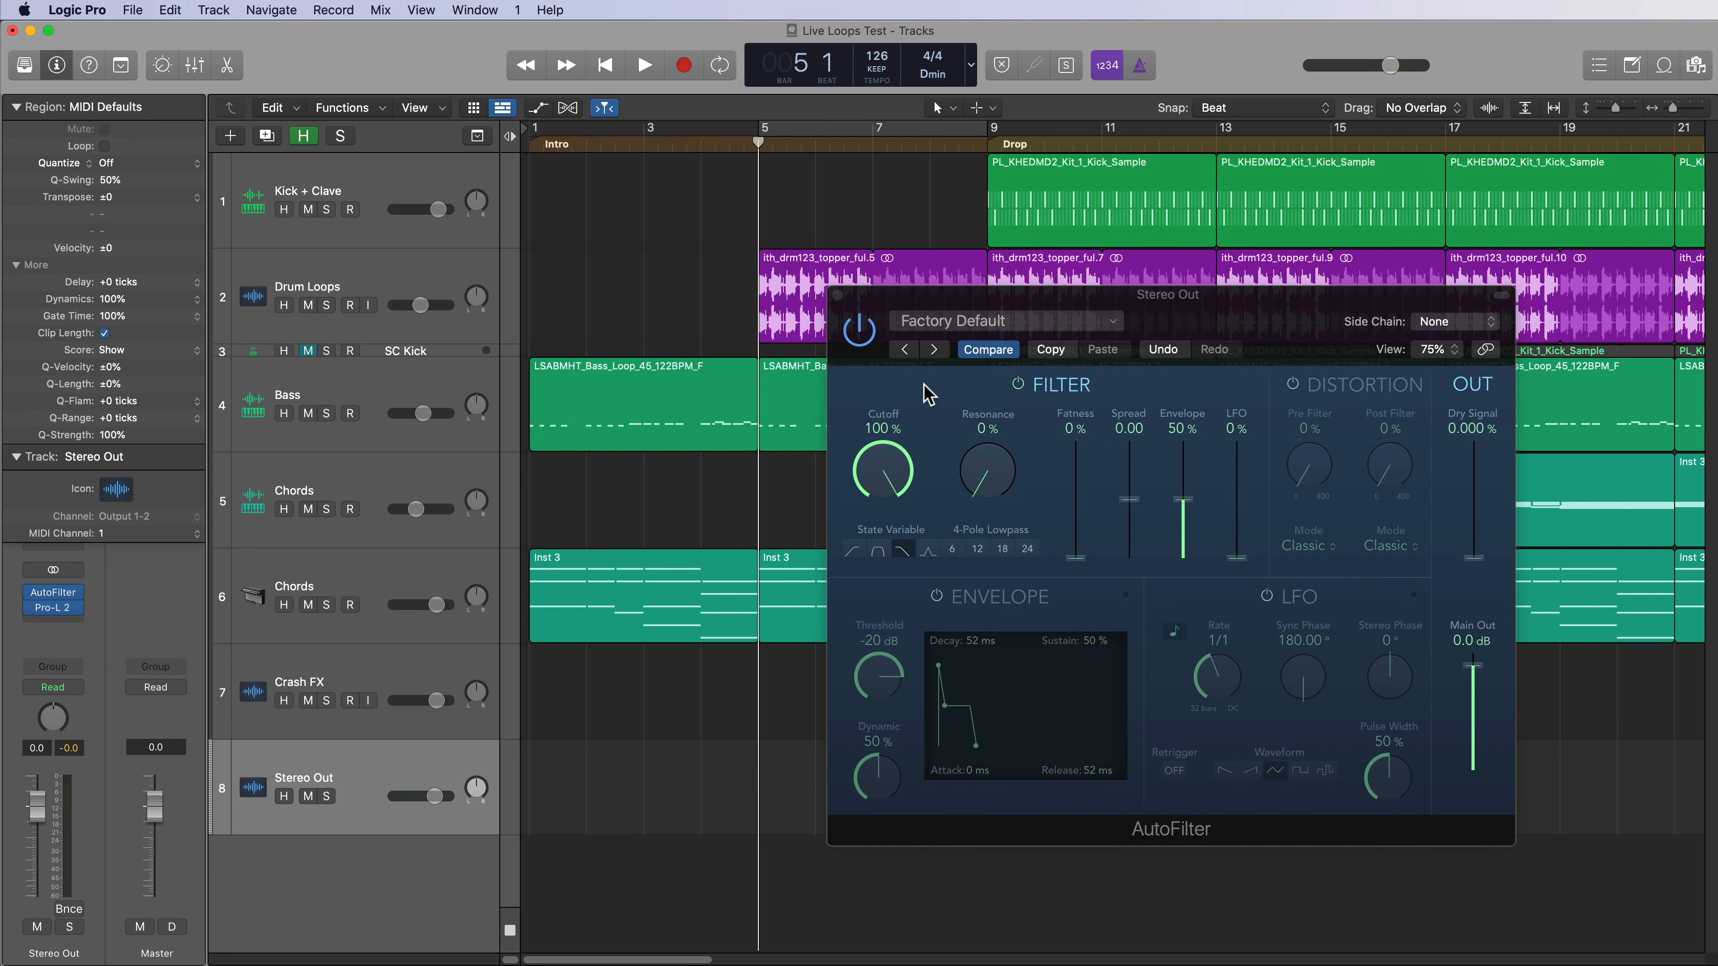
{"action": "left_click_drag", "start_coordinate": [936, 309], "coordinate": [1132, 332]}
{"action": "left_click_drag", "start_coordinate": [1070, 493], "coordinate": [1048, 690]}
{"action": "left_click_drag", "start_coordinate": [1120, 323], "coordinate": [1080, 284]}
Show track automation and display the AutoFilter Cutoff parameter on the Stereo Out track, keeping its lane clear of the plug-in window.
{"action": "left_click", "coordinate": [391, 763]}
{"action": "key", "text": "a"}
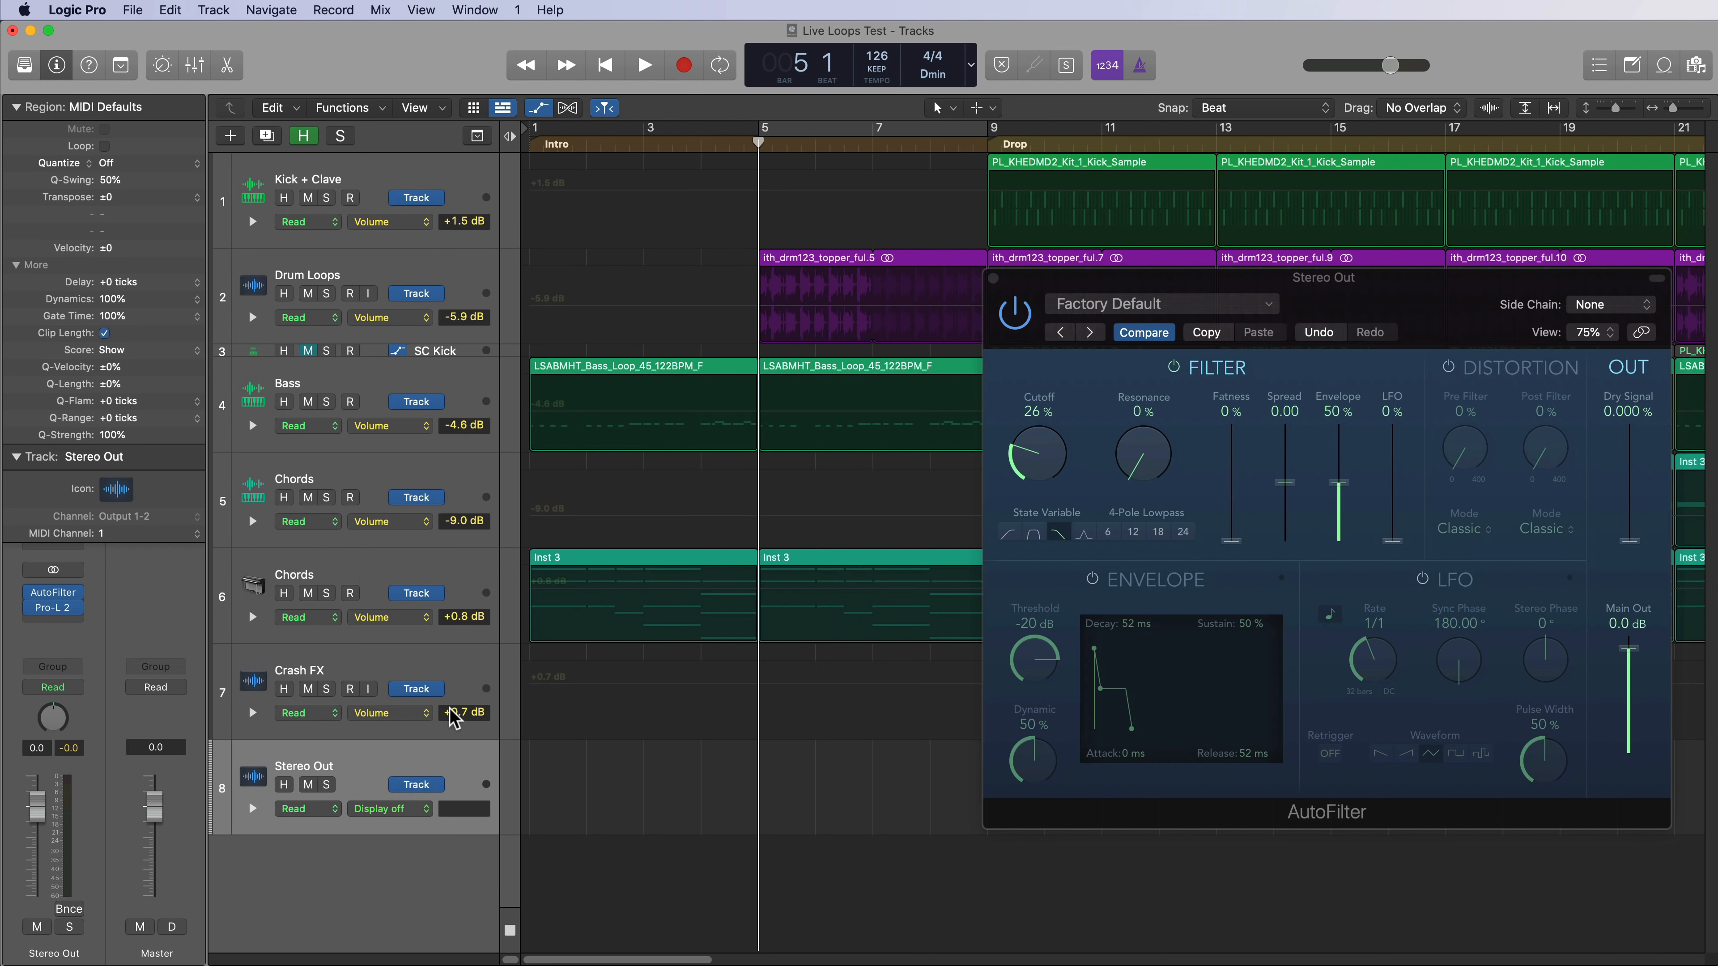
{"action": "left_click", "coordinate": [405, 812]}
{"action": "mouse_move", "coordinate": [455, 905]}
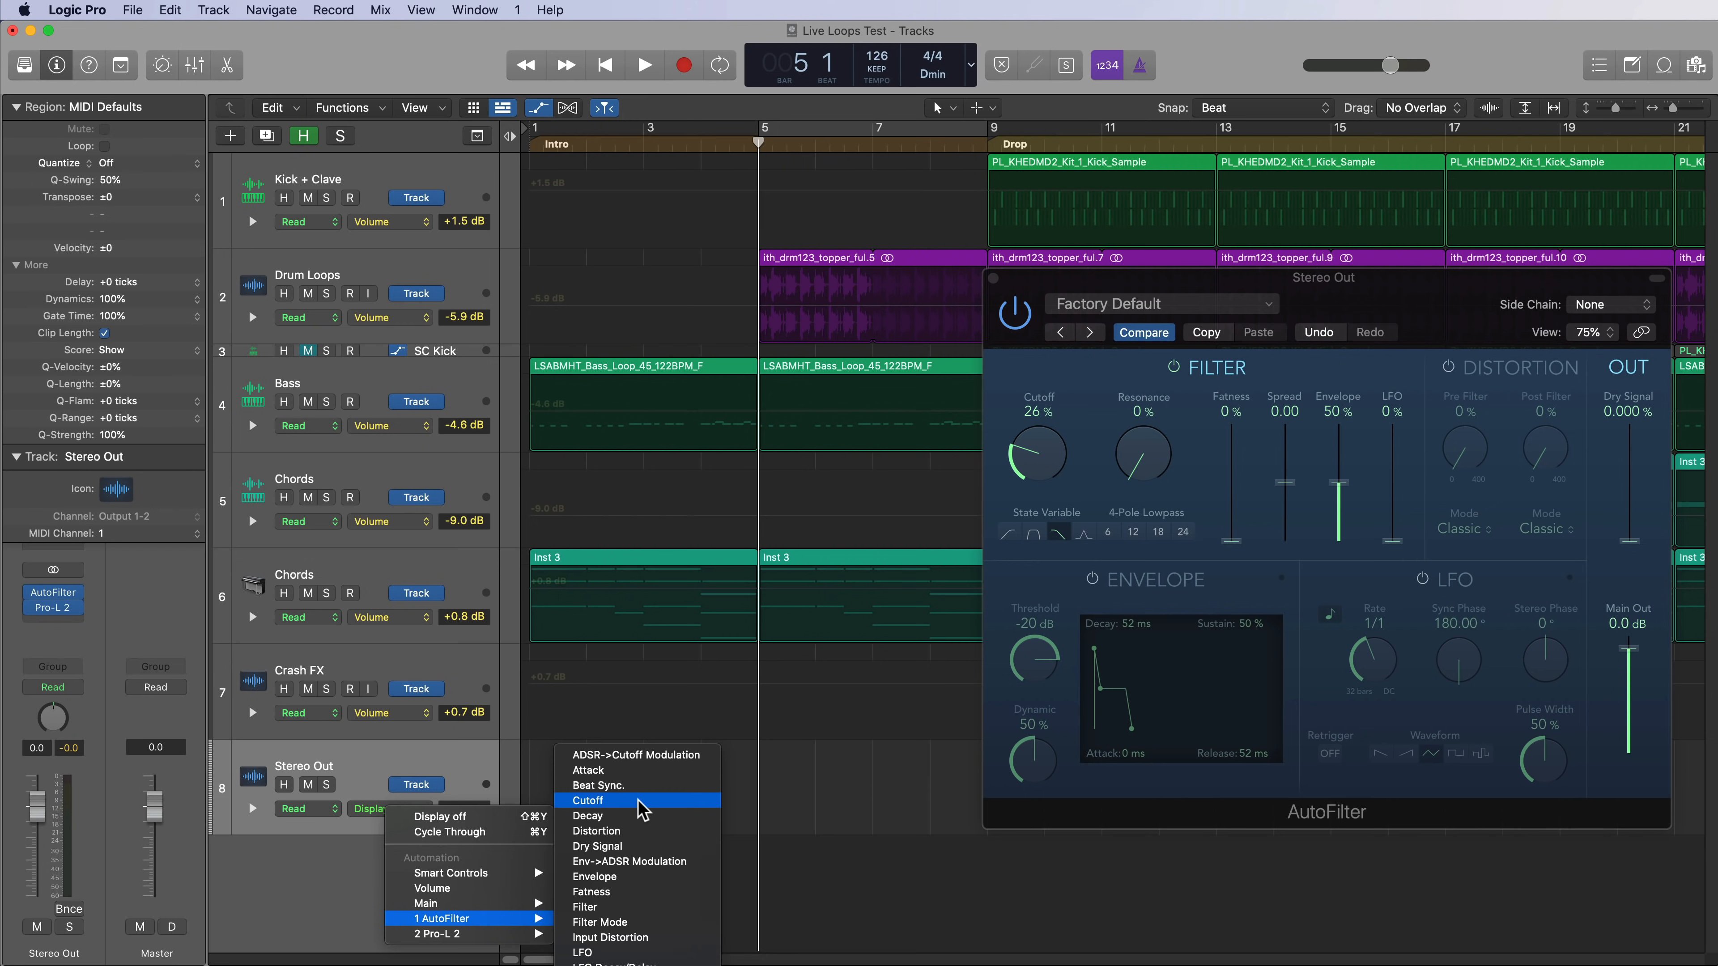
{"action": "left_click", "coordinate": [641, 801]}
{"action": "left_click_drag", "start_coordinate": [1022, 287], "coordinate": [1065, 99]}
Raise the Stereo Out cutoff automation to 100% and draw a ramp down to 0% at bar 9.
{"action": "left_click", "coordinate": [795, 826]}
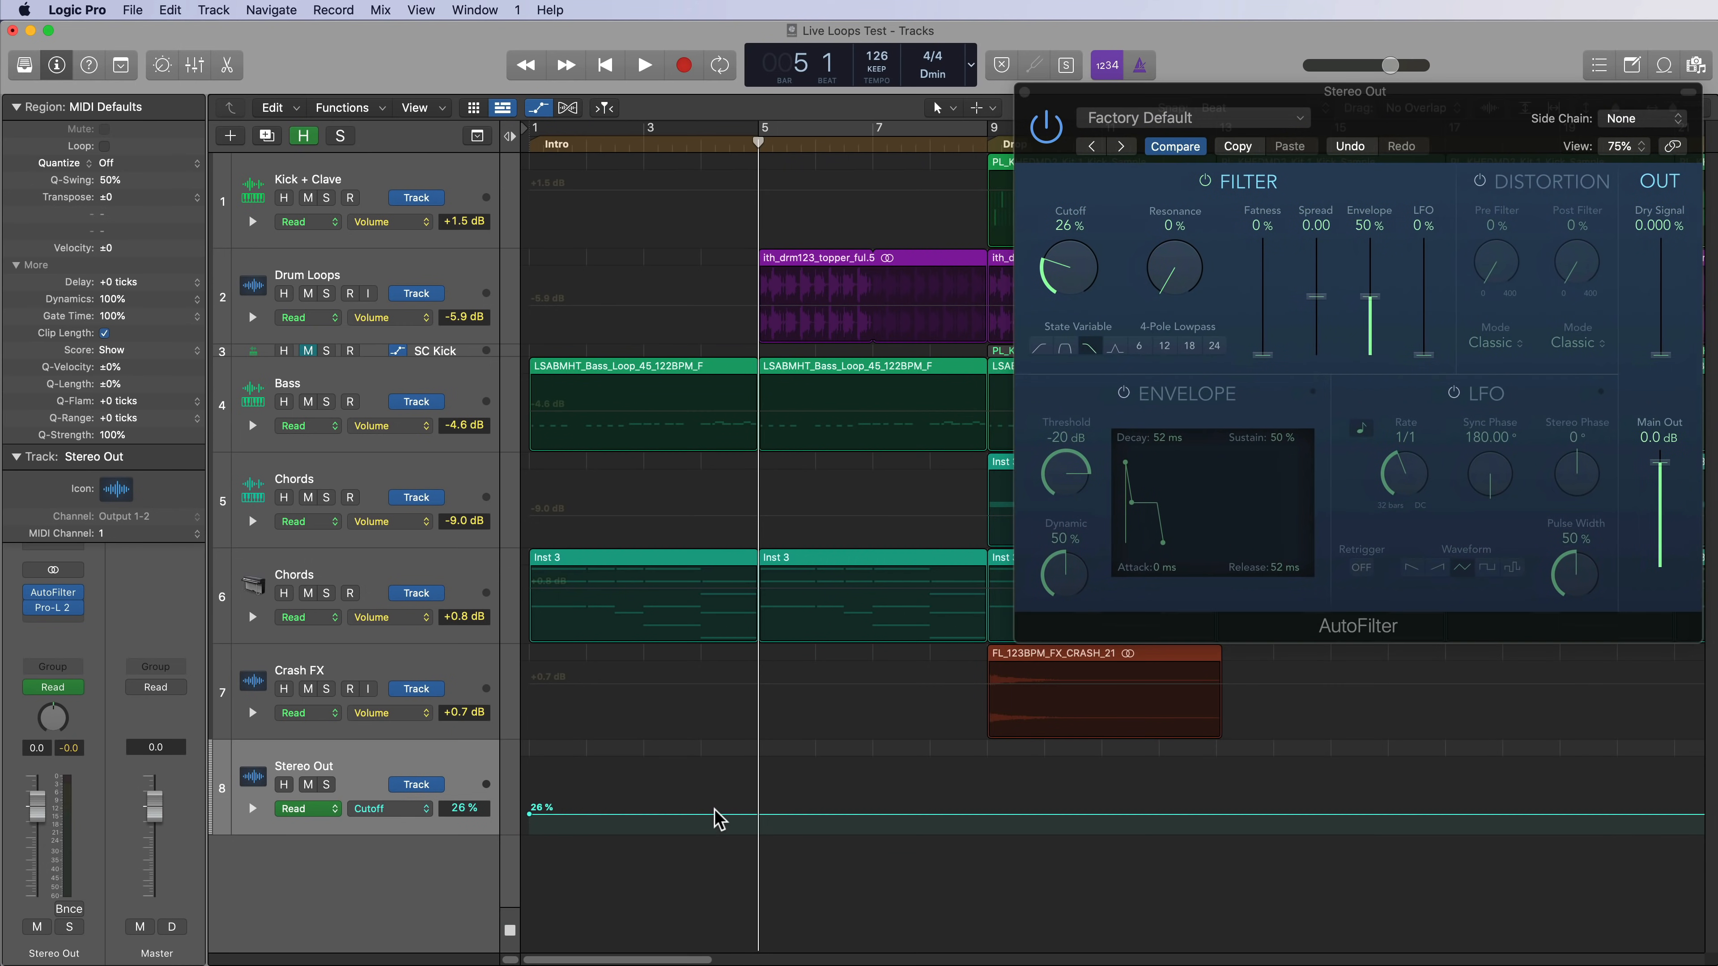
{"action": "left_click_drag", "start_coordinate": [718, 819], "coordinate": [705, 741]}
{"action": "left_click", "coordinate": [985, 762]}
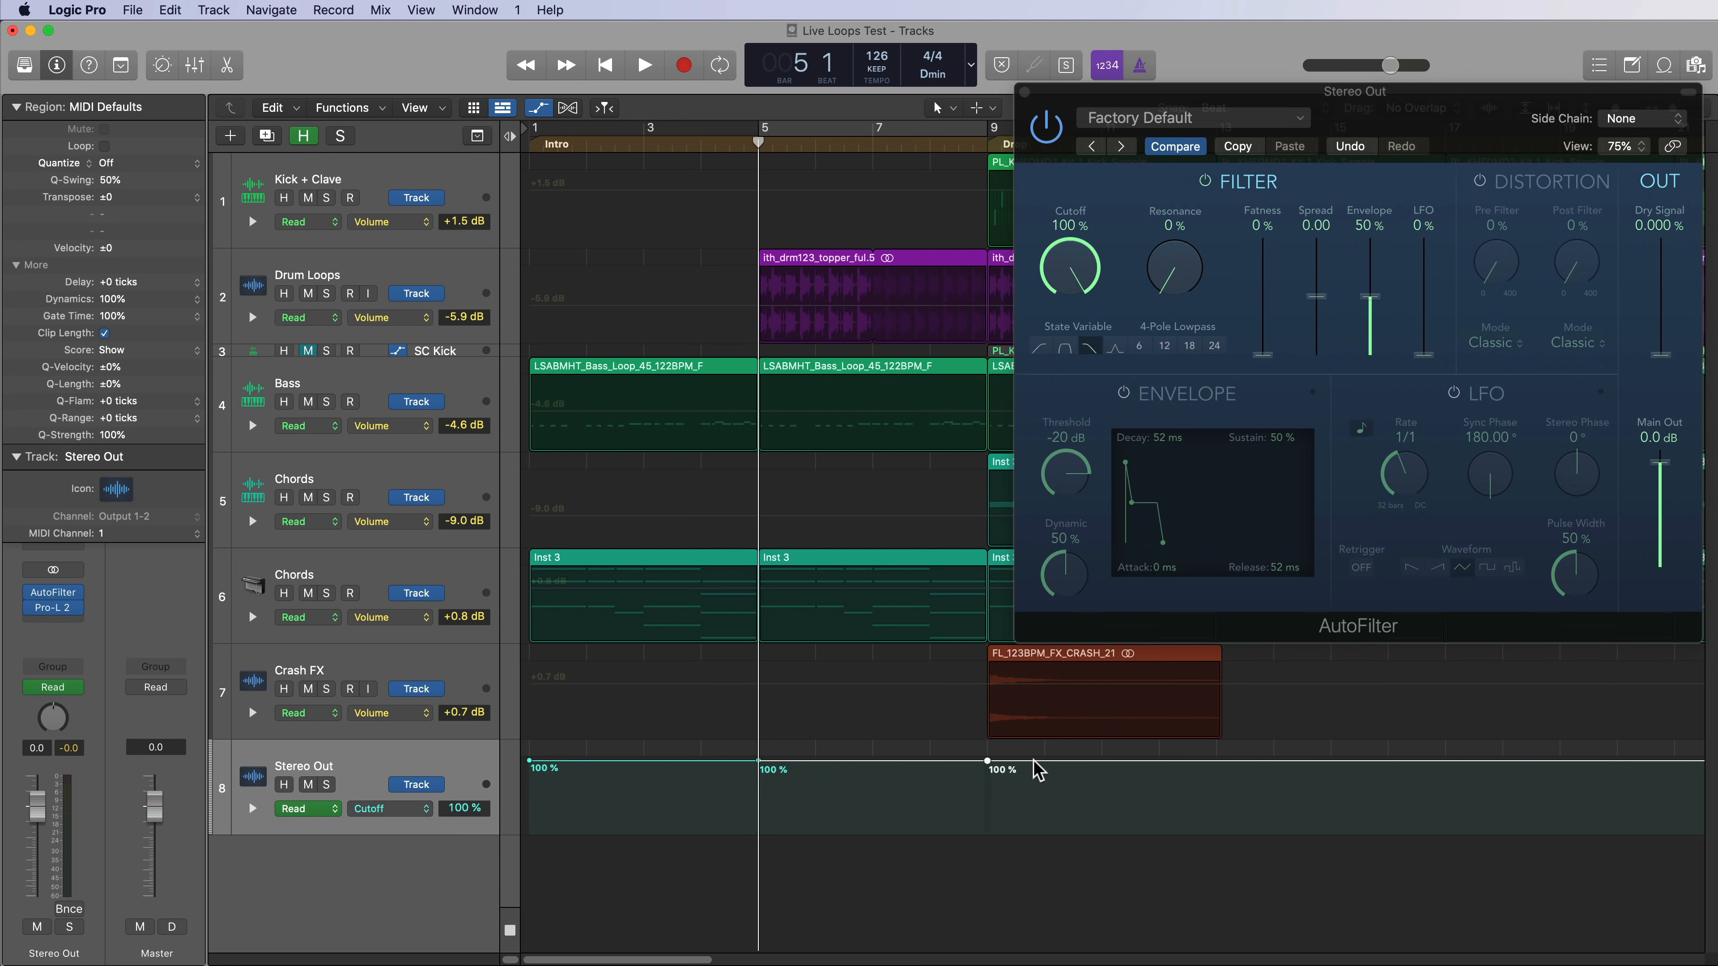
{"action": "left_click_drag", "start_coordinate": [1034, 760], "coordinate": [973, 832]}
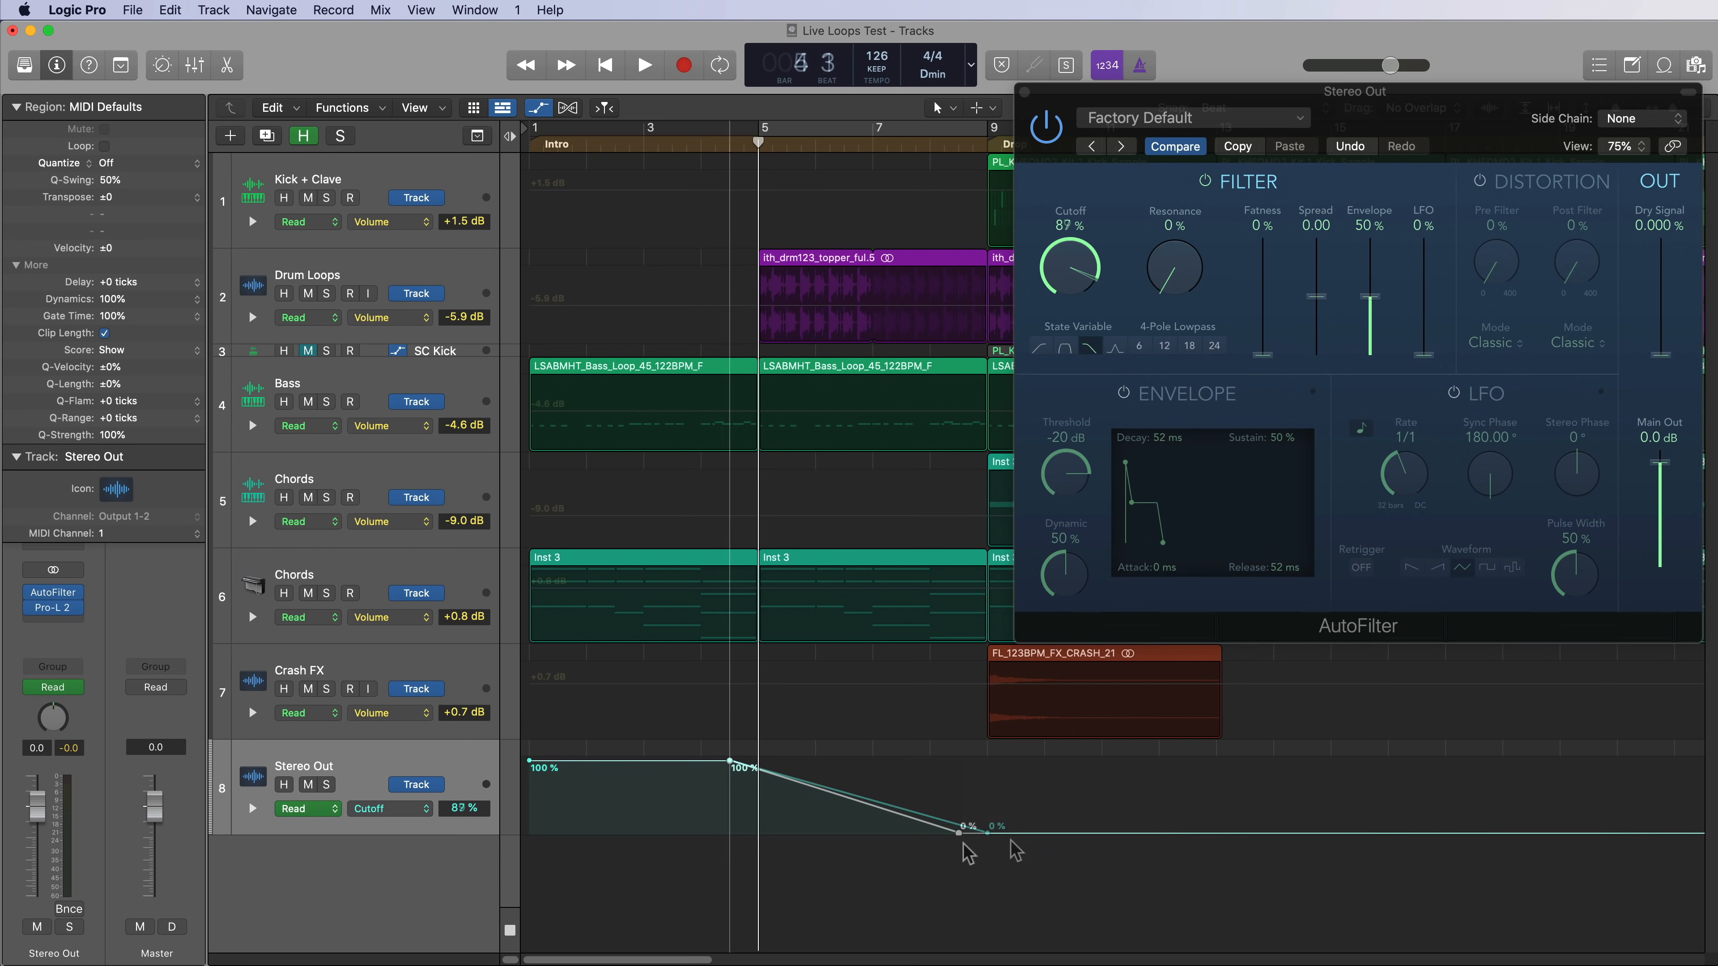
{"action": "mouse_move", "coordinate": [985, 833]}
{"action": "left_mouse_down"}
{"action": "mouse_move", "coordinate": [844, 835]}
{"action": "mouse_move", "coordinate": [1003, 845]}
{"action": "mouse_move", "coordinate": [817, 834]}
{"action": "mouse_move", "coordinate": [1016, 833]}
{"action": "mouse_move", "coordinate": [987, 834]}
{"action": "mouse_move", "coordinate": [988, 865]}
{"action": "left_mouse_up"}
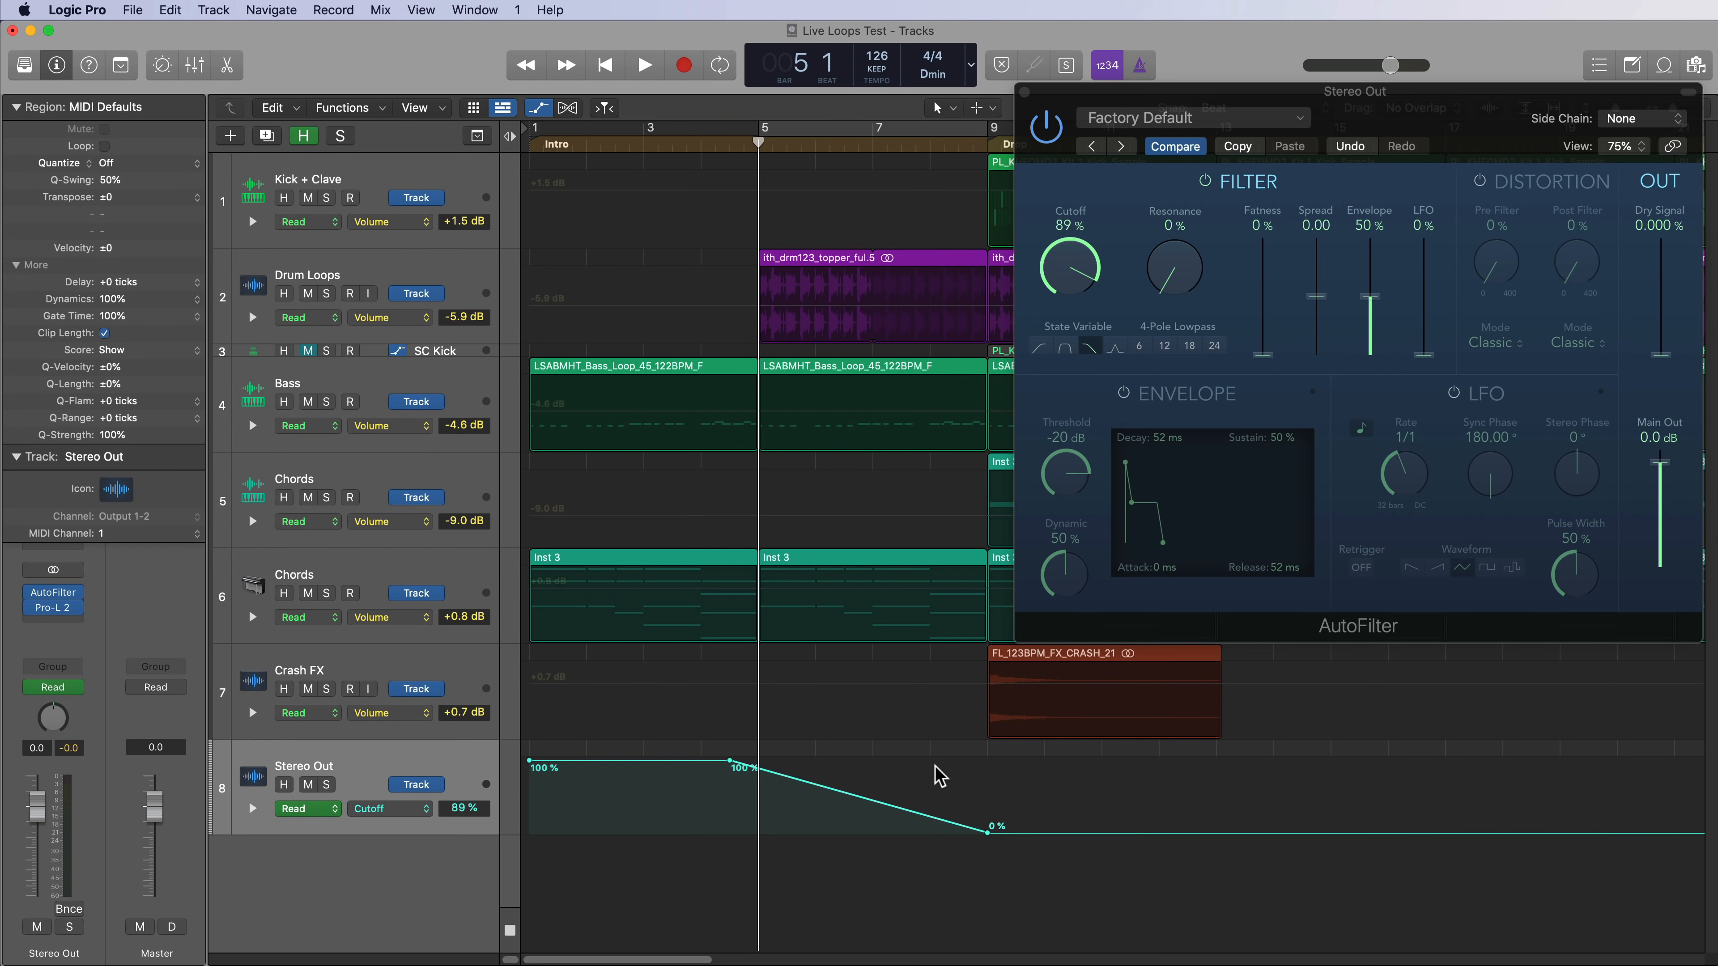
Move the start of the cutoff ramp to bar 5 and raise its end value at bar 9 to 48%.
{"action": "right_click", "coordinate": [939, 775]}
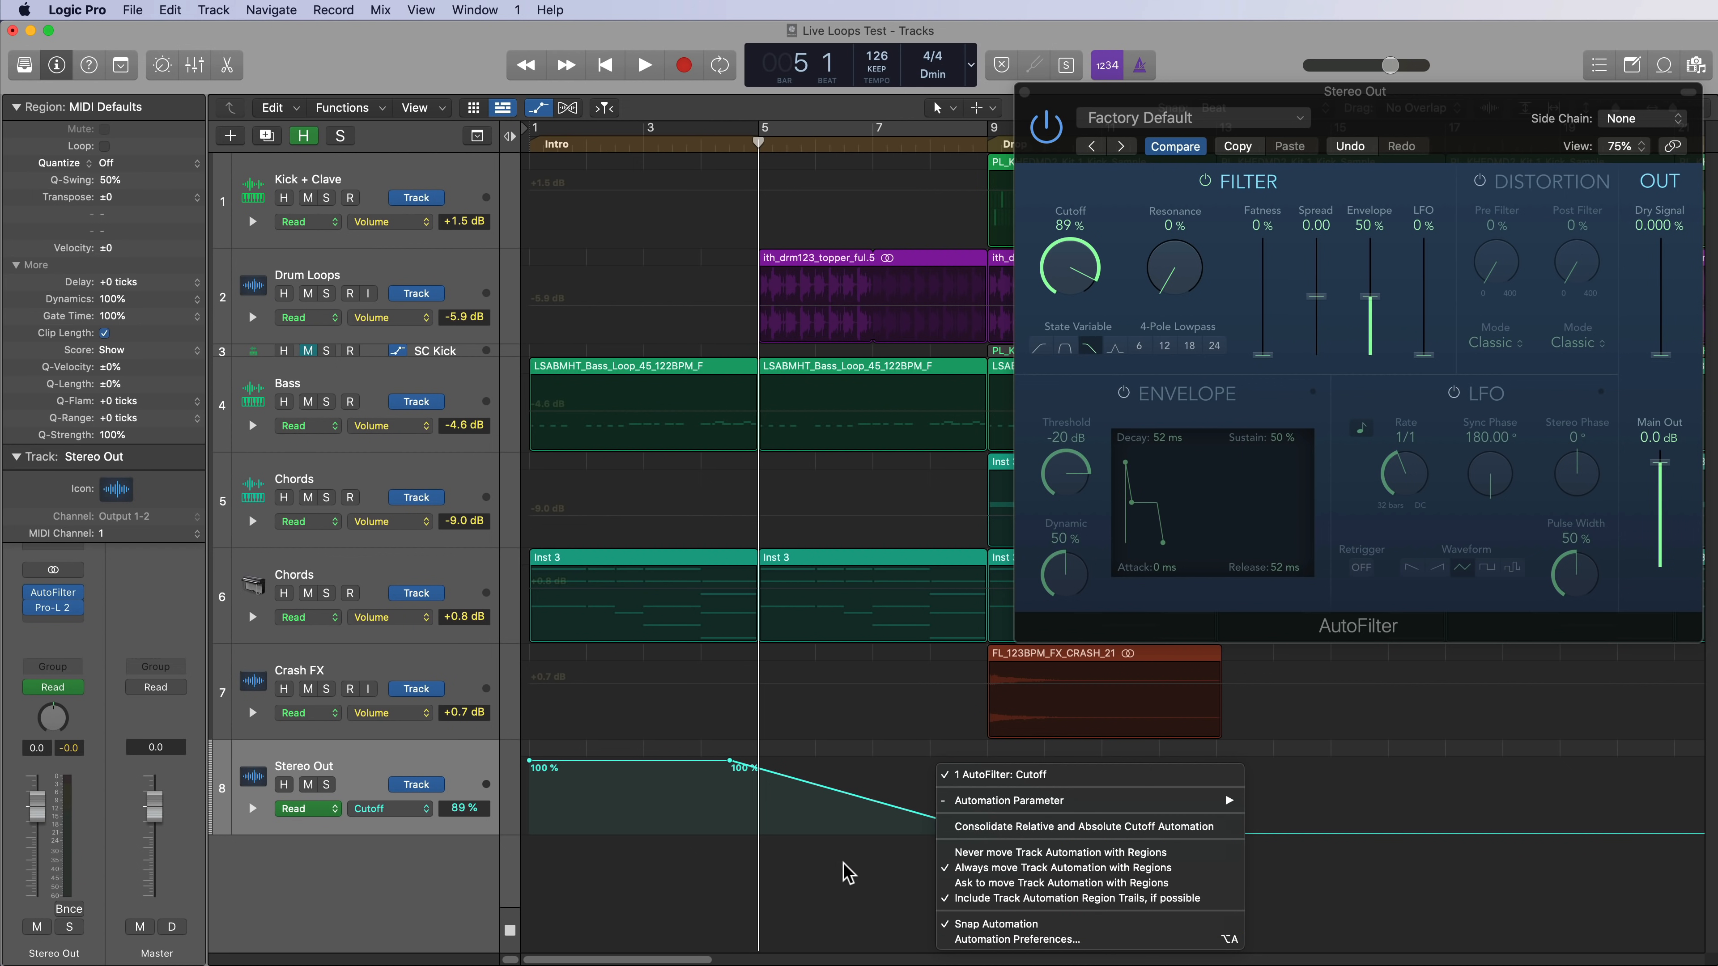
{"action": "left_click", "coordinate": [813, 870]}
{"action": "left_click_drag", "start_coordinate": [729, 762], "coordinate": [759, 763]}
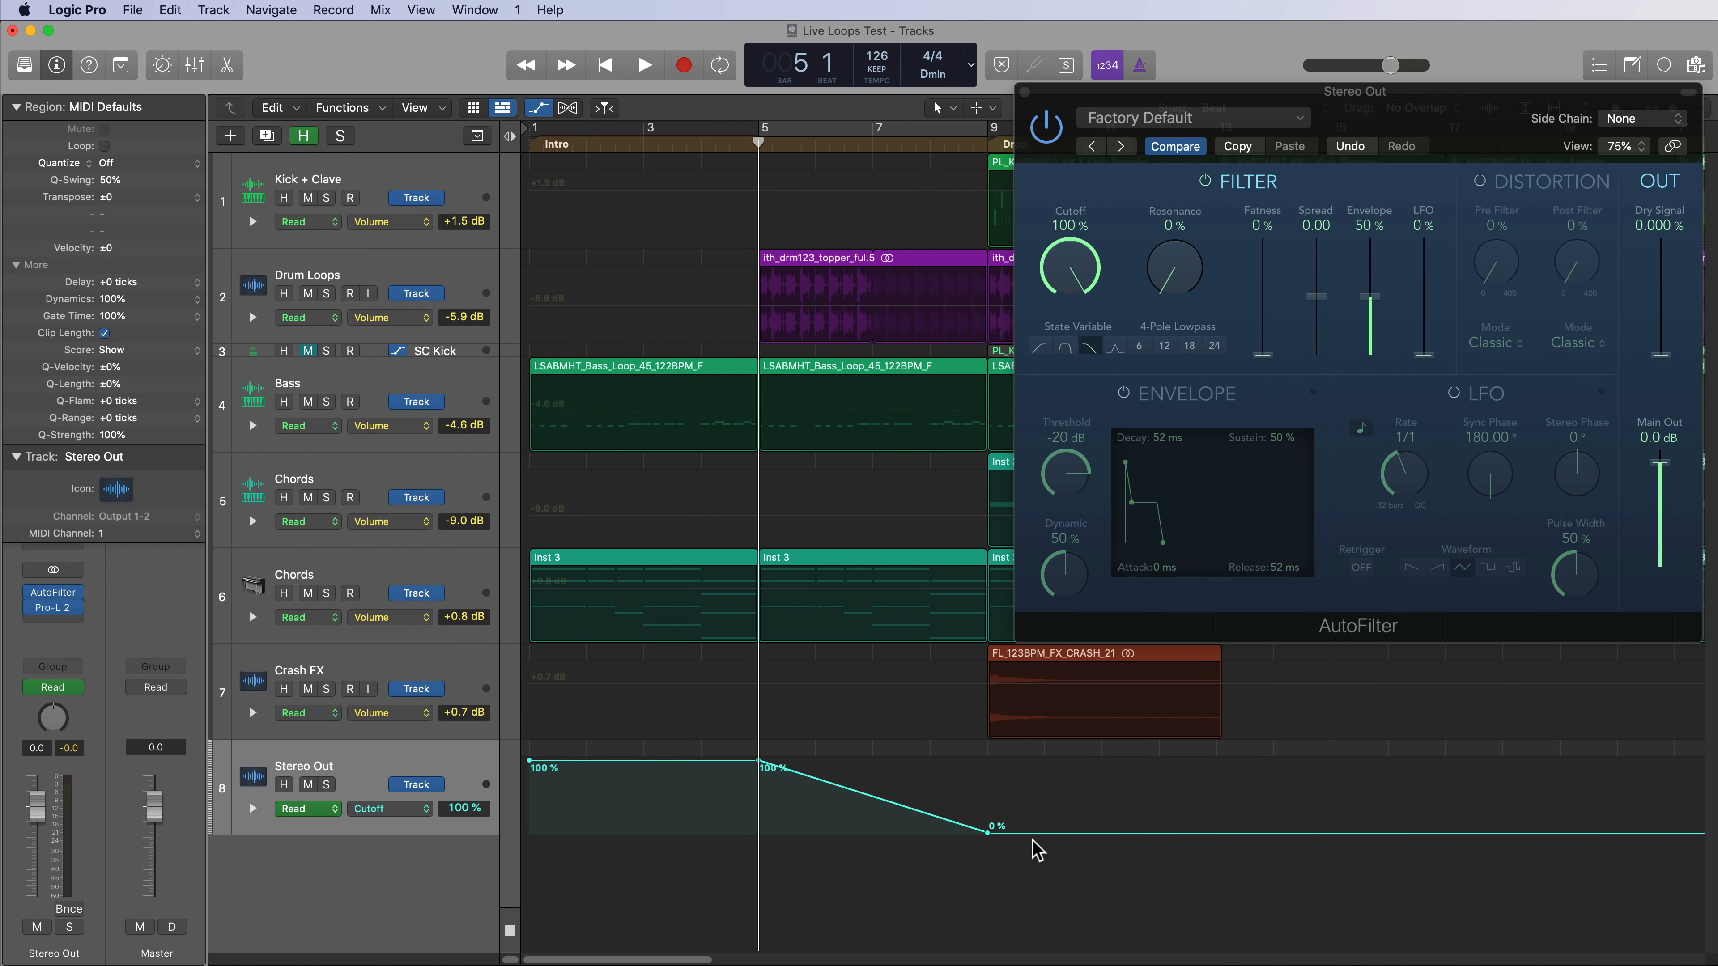
{"action": "left_click_drag", "start_coordinate": [1034, 830], "coordinate": [1033, 795]}
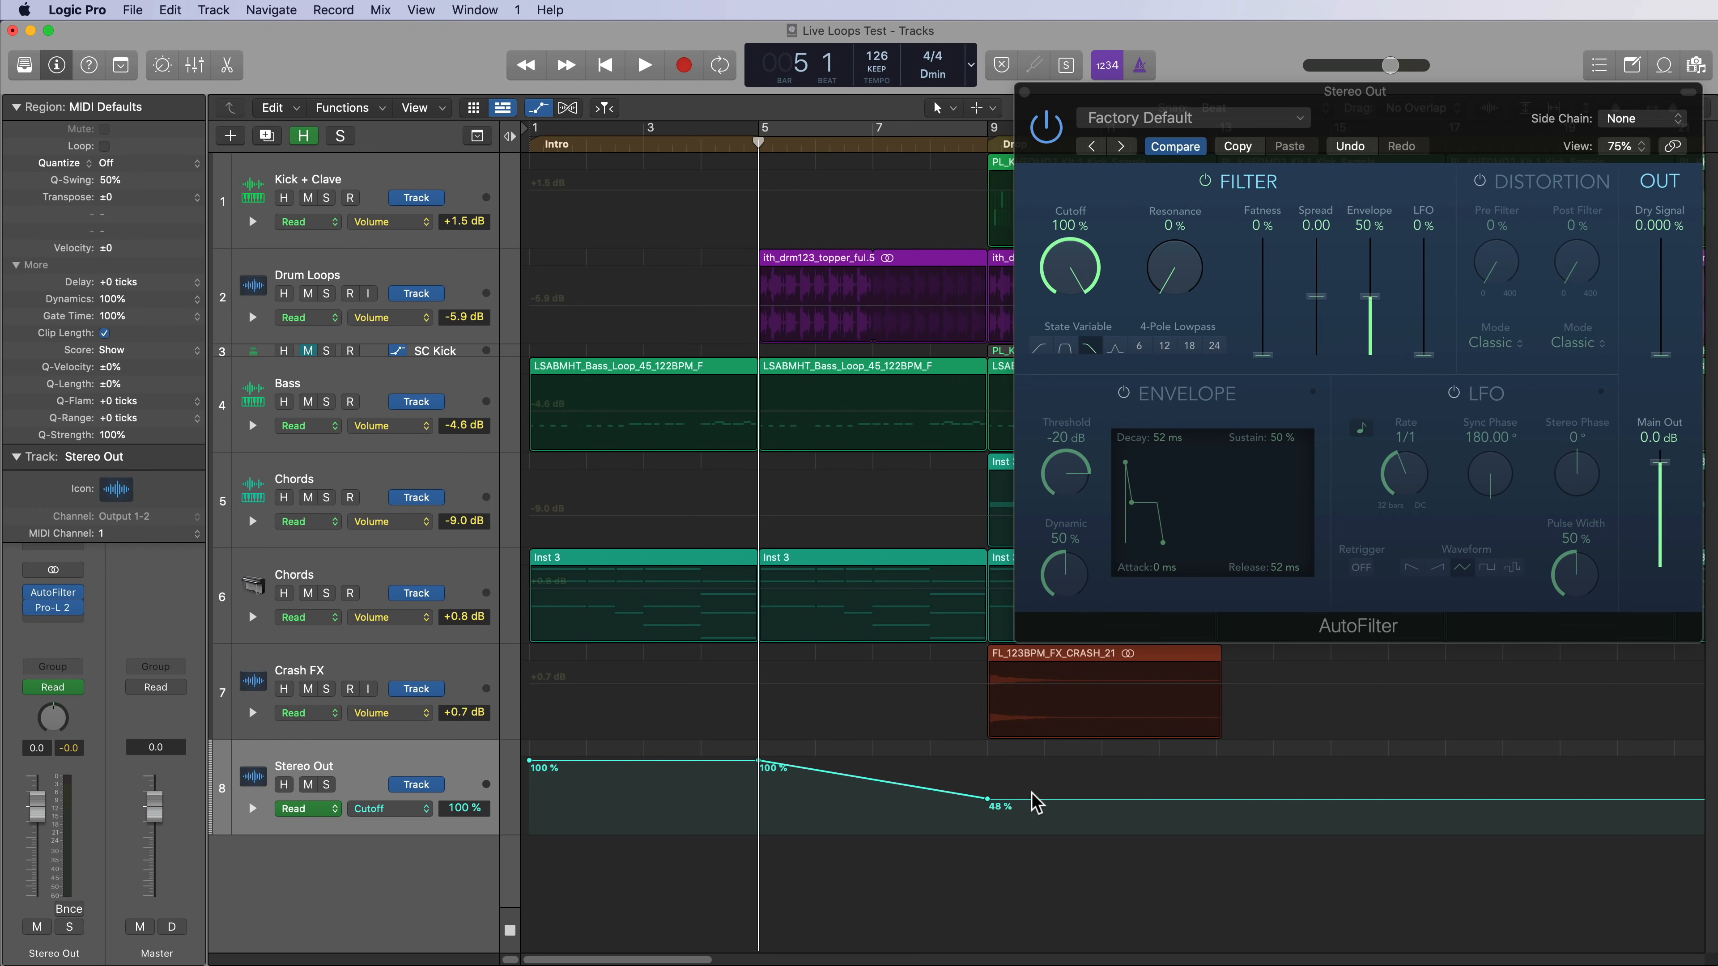
Play from the beginning to hear the low-pass sweep into the Drop, and return the playhead to bar 9.
{"action": "key", "text": "Return"}
{"action": "key", "text": "space"}
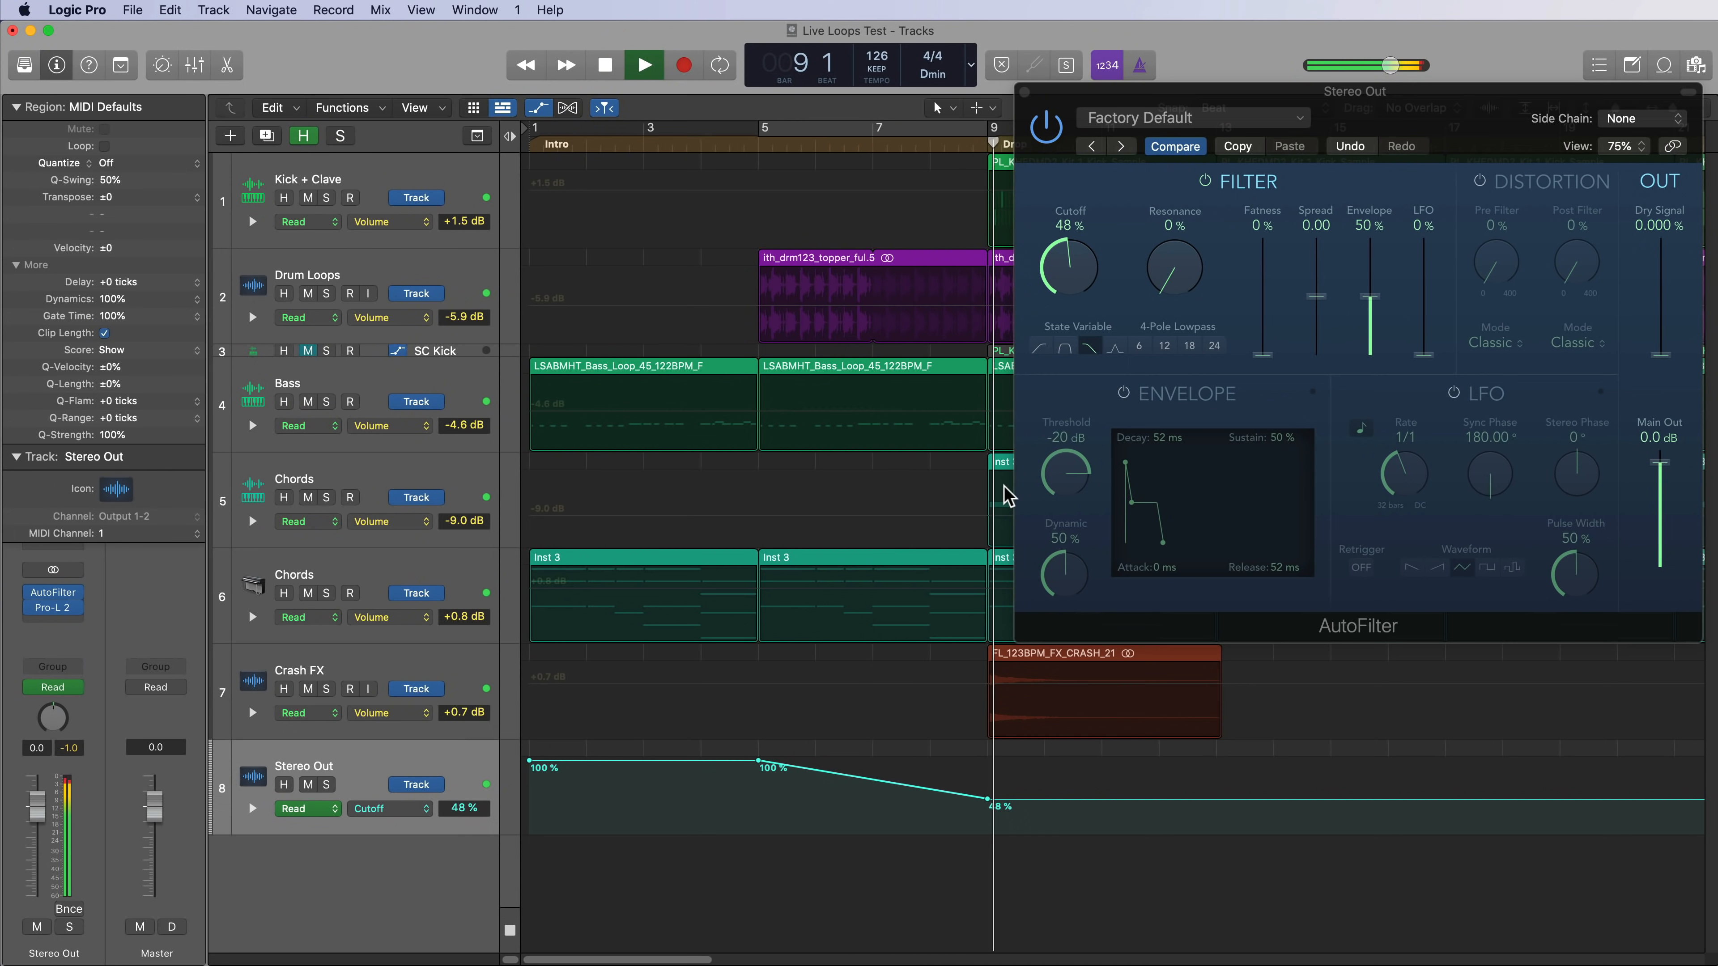
{"action": "key", "text": "space"}
{"action": "key", "text": "comma"}
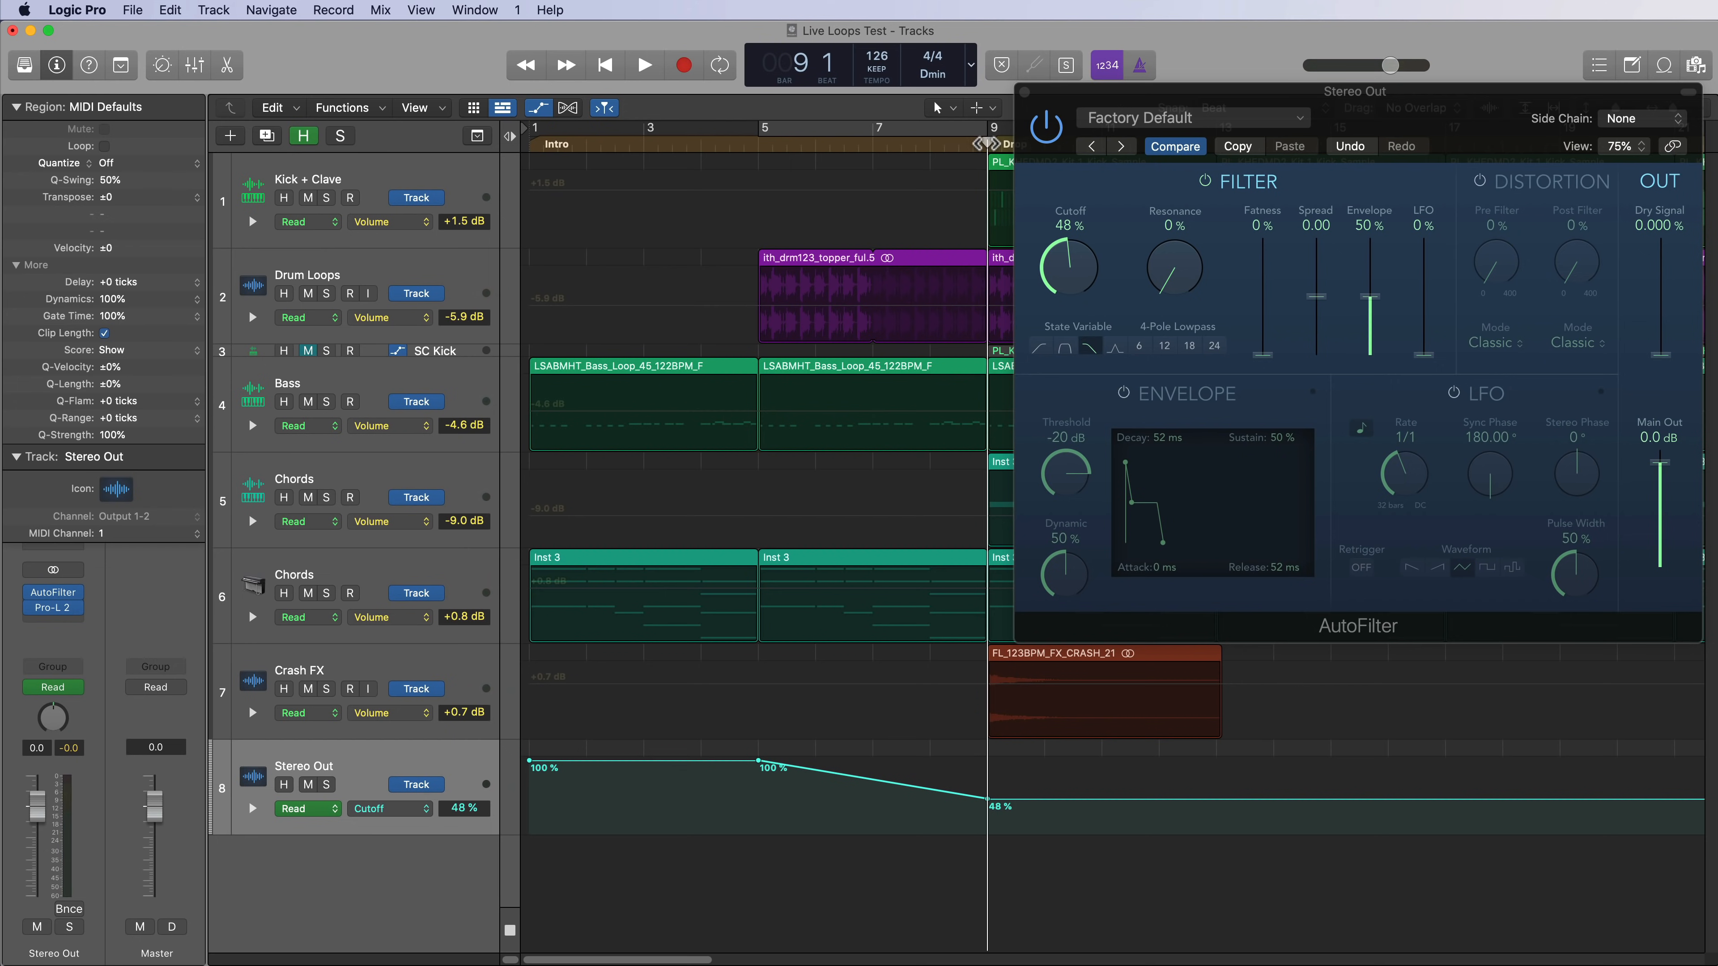
Close the AutoFilter window and bring the Stereo Out cutoff automation back up to 100% shortly after bar 9.
{"action": "left_click", "coordinate": [1024, 92]}
{"action": "key", "text": "super+Down"}
{"action": "key", "text": "super+Down"}
{"action": "key", "text": "super+Down"}
{"action": "key", "text": "super+Down"}
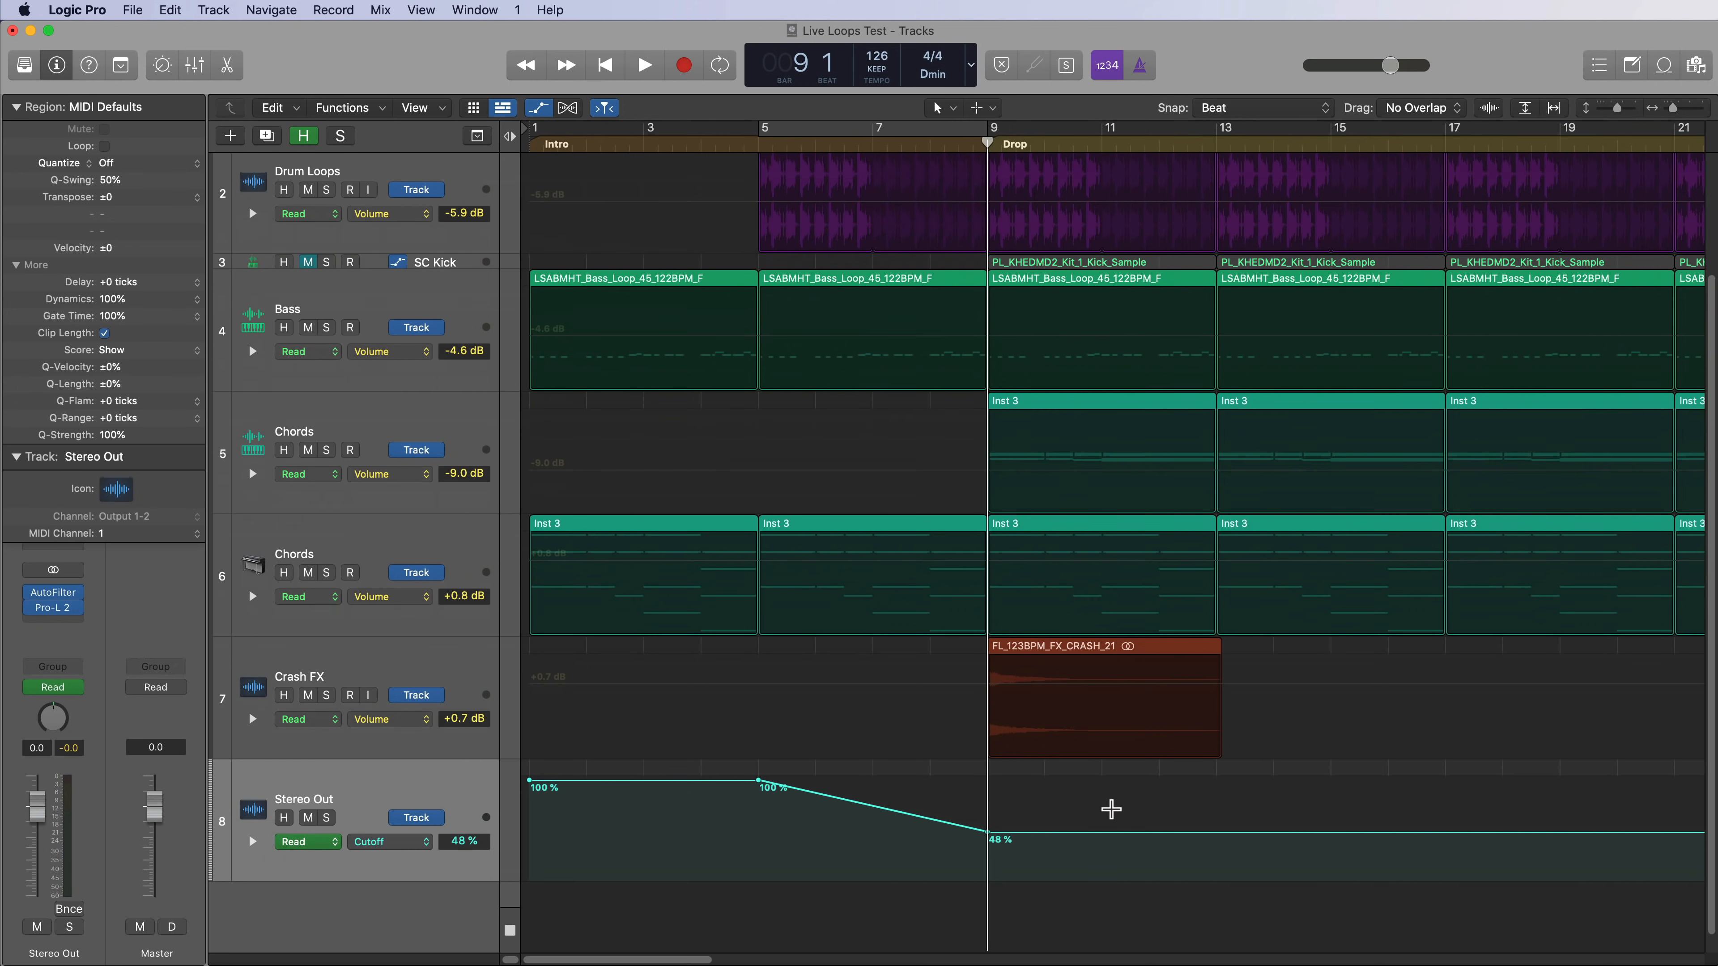
{"action": "key", "text": "super+Right"}
{"action": "key", "text": "super+Right"}
{"action": "key", "text": "super+Right"}
{"action": "key", "text": "super+Right"}
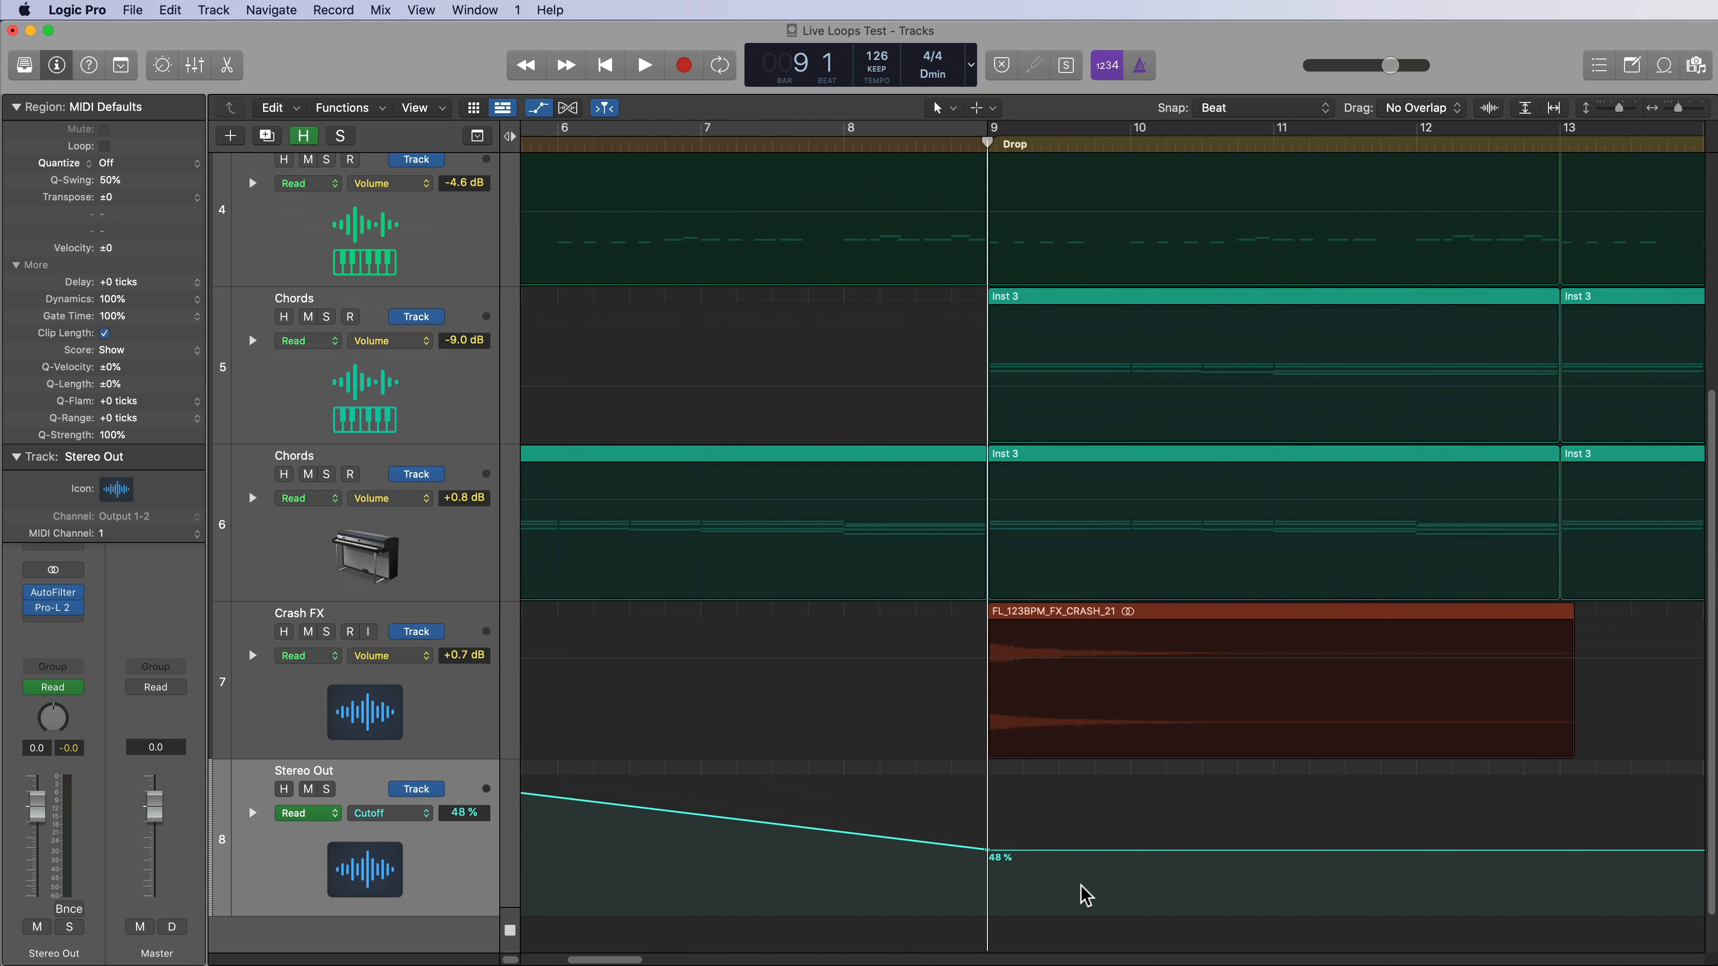
{"action": "left_click_drag", "start_coordinate": [1107, 853], "coordinate": [1115, 778]}
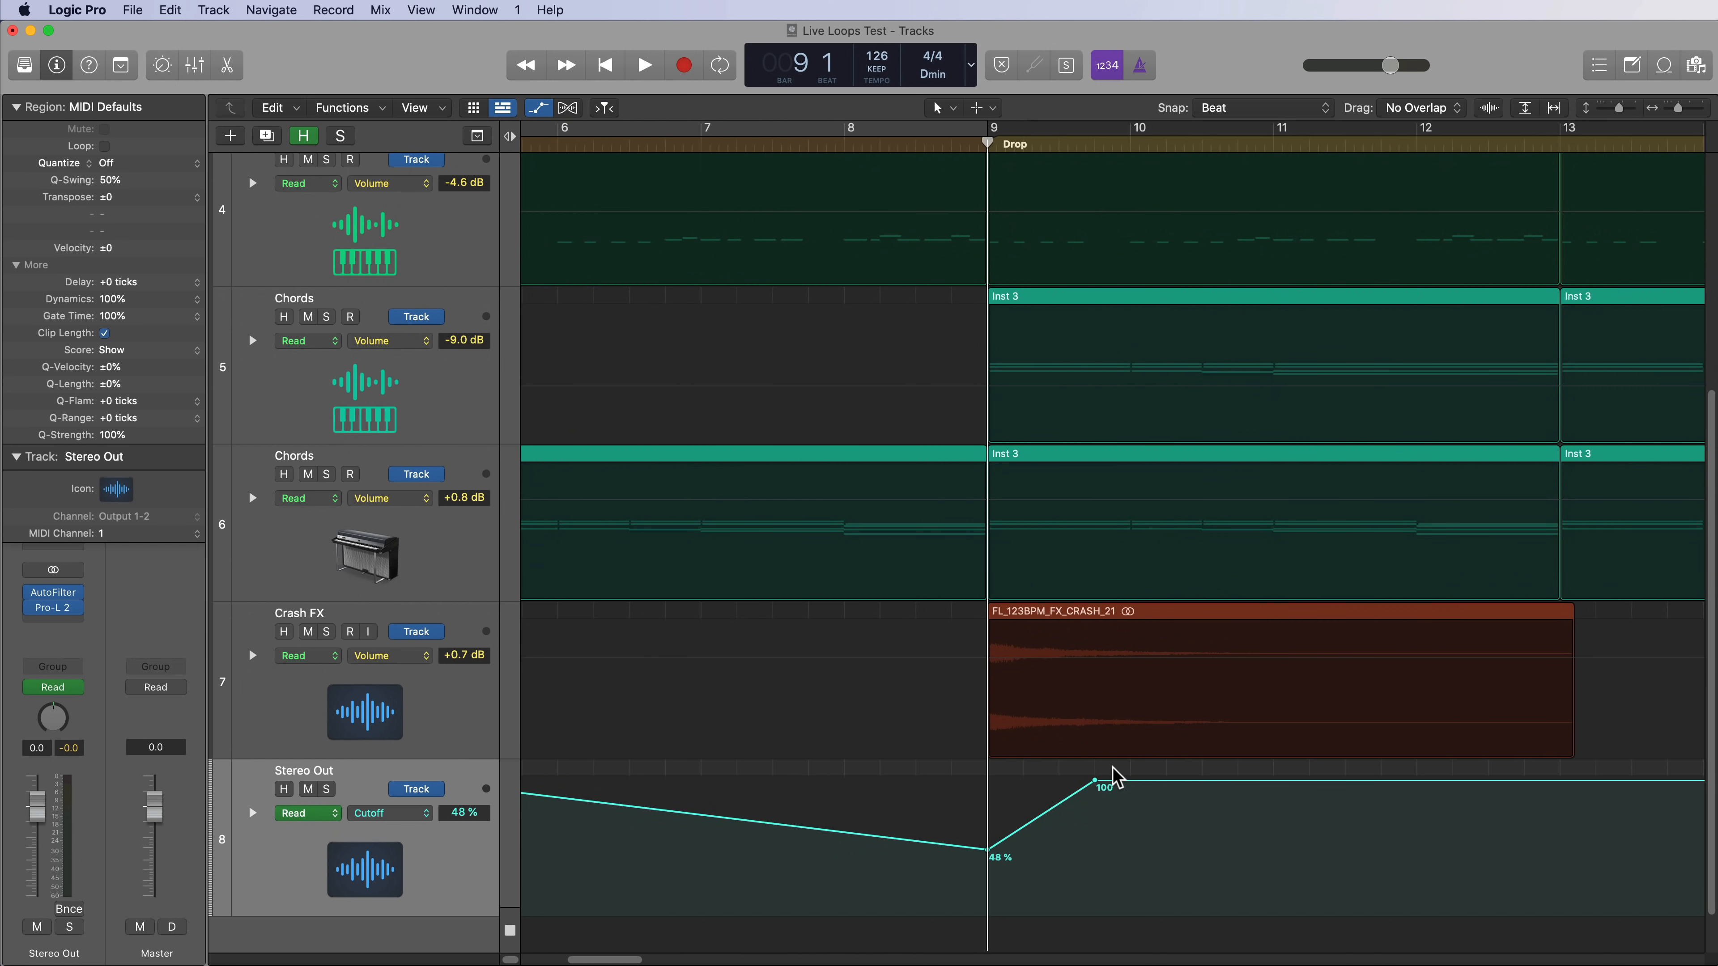
Move the 100% cutoff point earlier, to about one beat after the start of the Drop.
{"action": "left_click", "coordinate": [890, 149]}
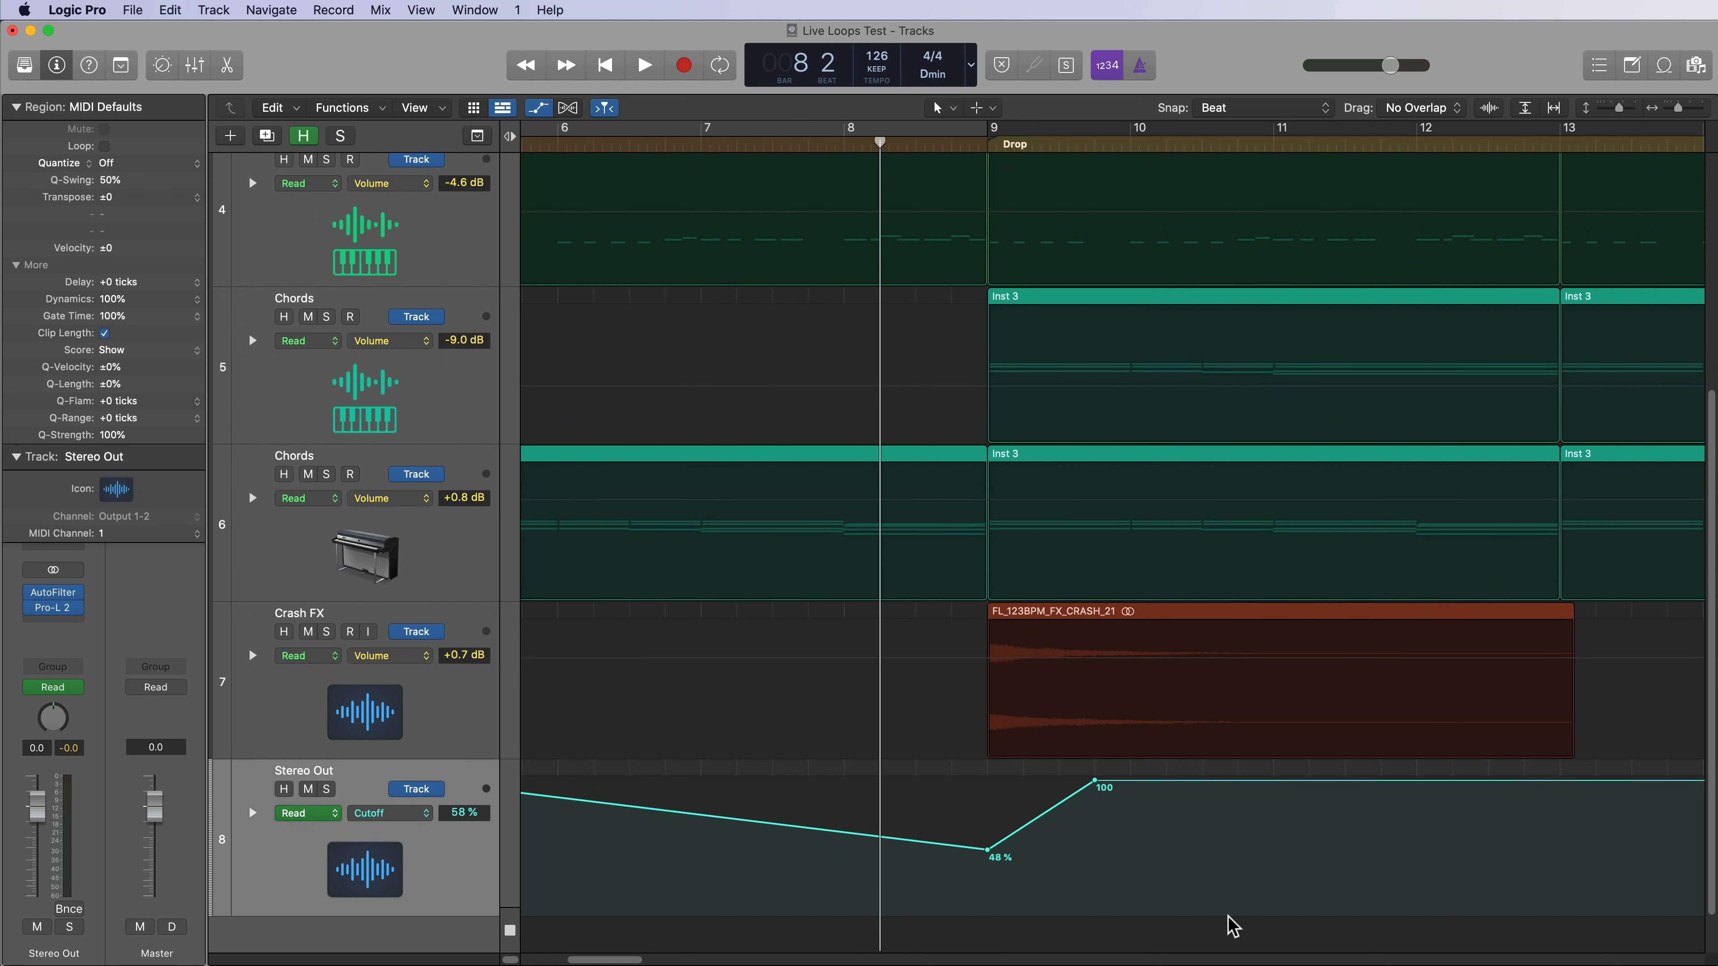
{"action": "left_click_drag", "start_coordinate": [1094, 782], "coordinate": [1023, 780]}
{"action": "key", "text": "super+Right"}
{"action": "key", "text": "super+Right"}
{"action": "key", "text": "super+Right"}
{"action": "key", "text": "super+Right"}
{"action": "key", "text": "super+Right"}
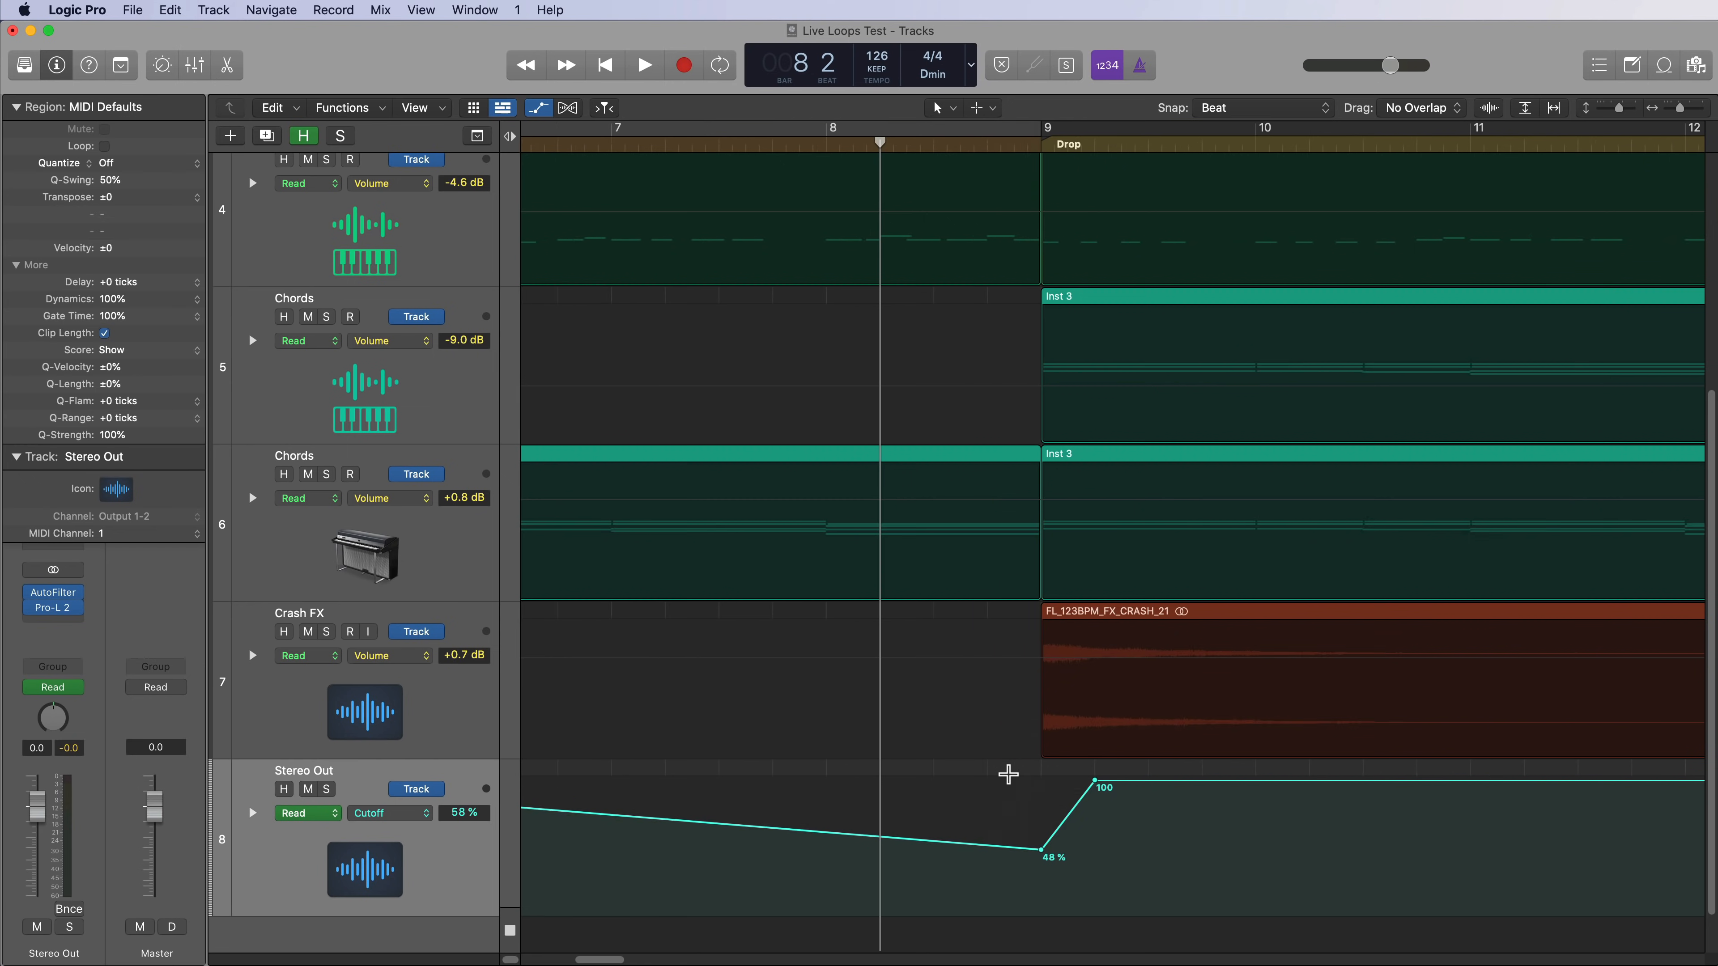
With automation snapping off, nudge the 48% cutoff point slightly ahead of bar 9, and with snapping back on, move the 100% point to bar 9.
{"action": "scroll", "coordinate": [1022, 764], "scroll_direction": "right", "scroll_amount": 10}
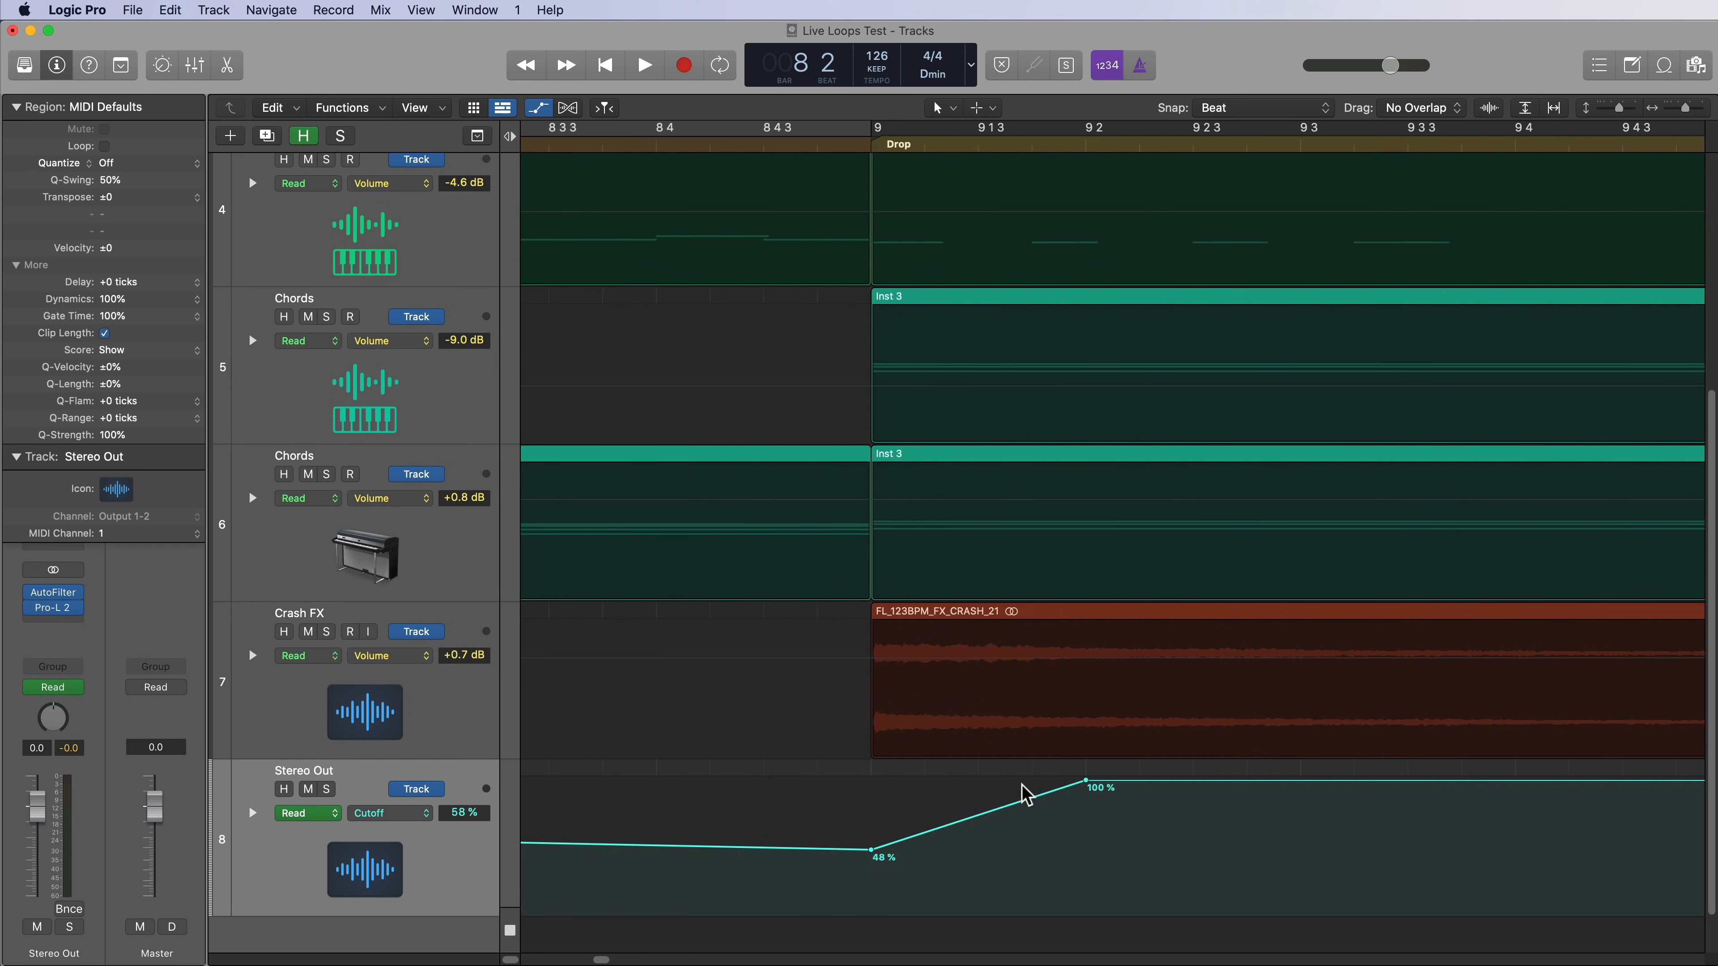
{"action": "right_click", "coordinate": [976, 792]}
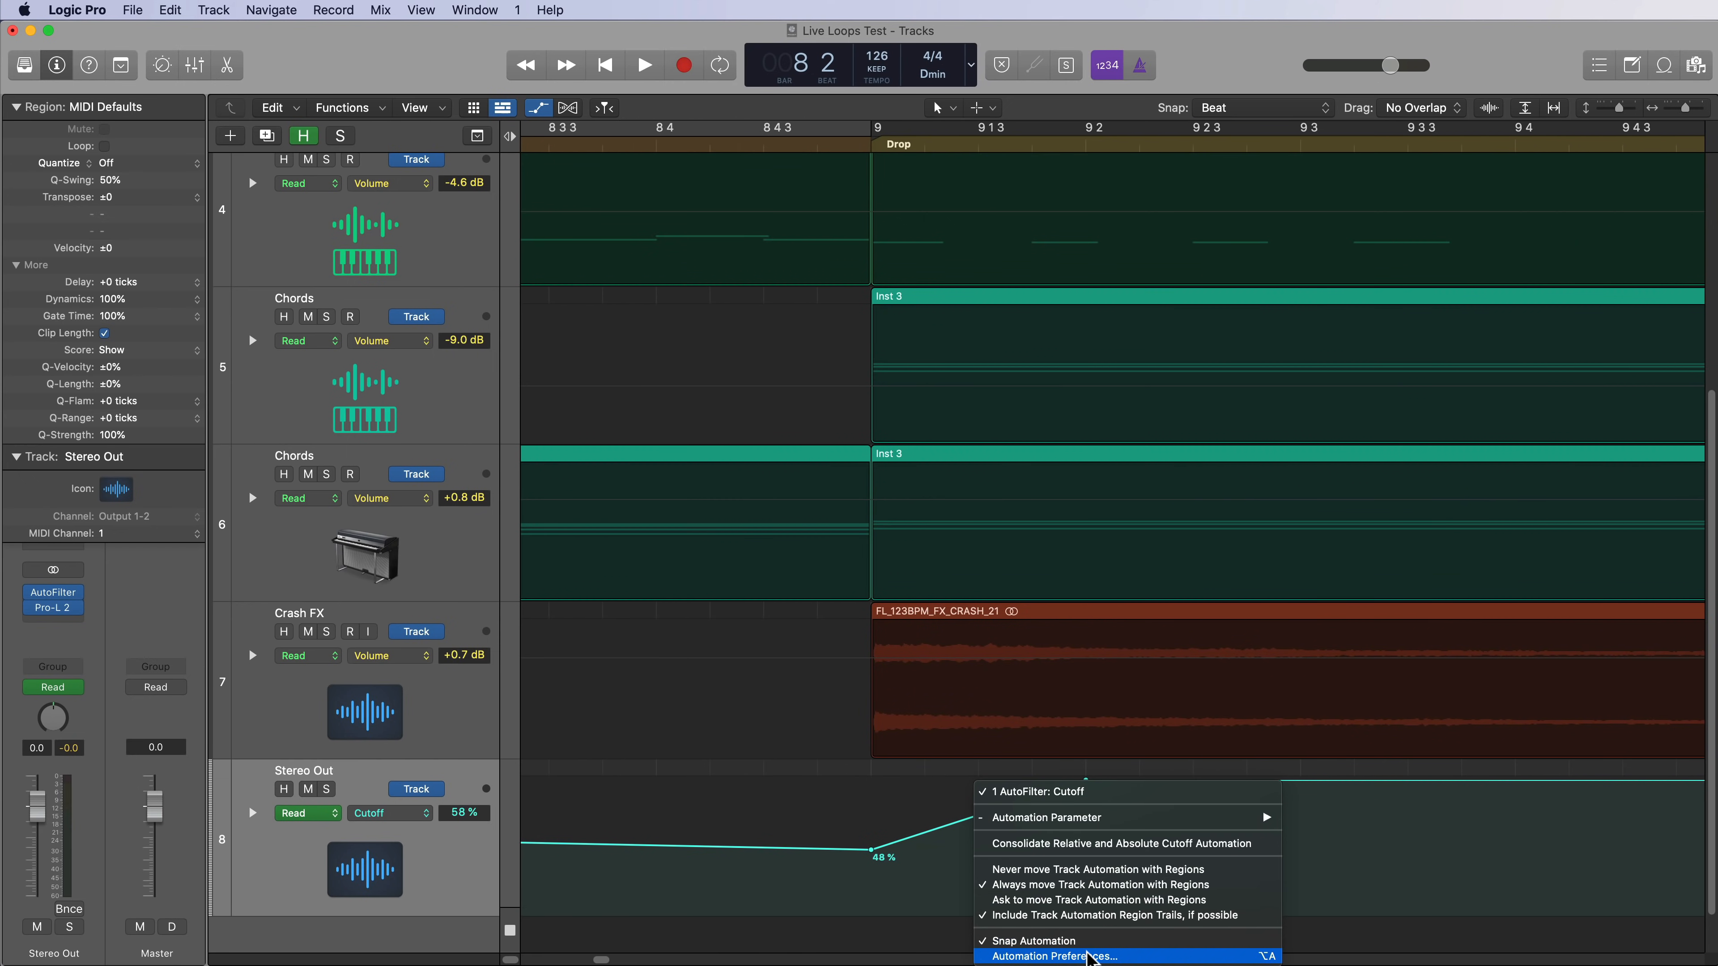
{"action": "left_click", "coordinate": [1087, 943]}
{"action": "left_click_drag", "start_coordinate": [870, 850], "coordinate": [869, 849]}
{"action": "right_click", "coordinate": [914, 800]}
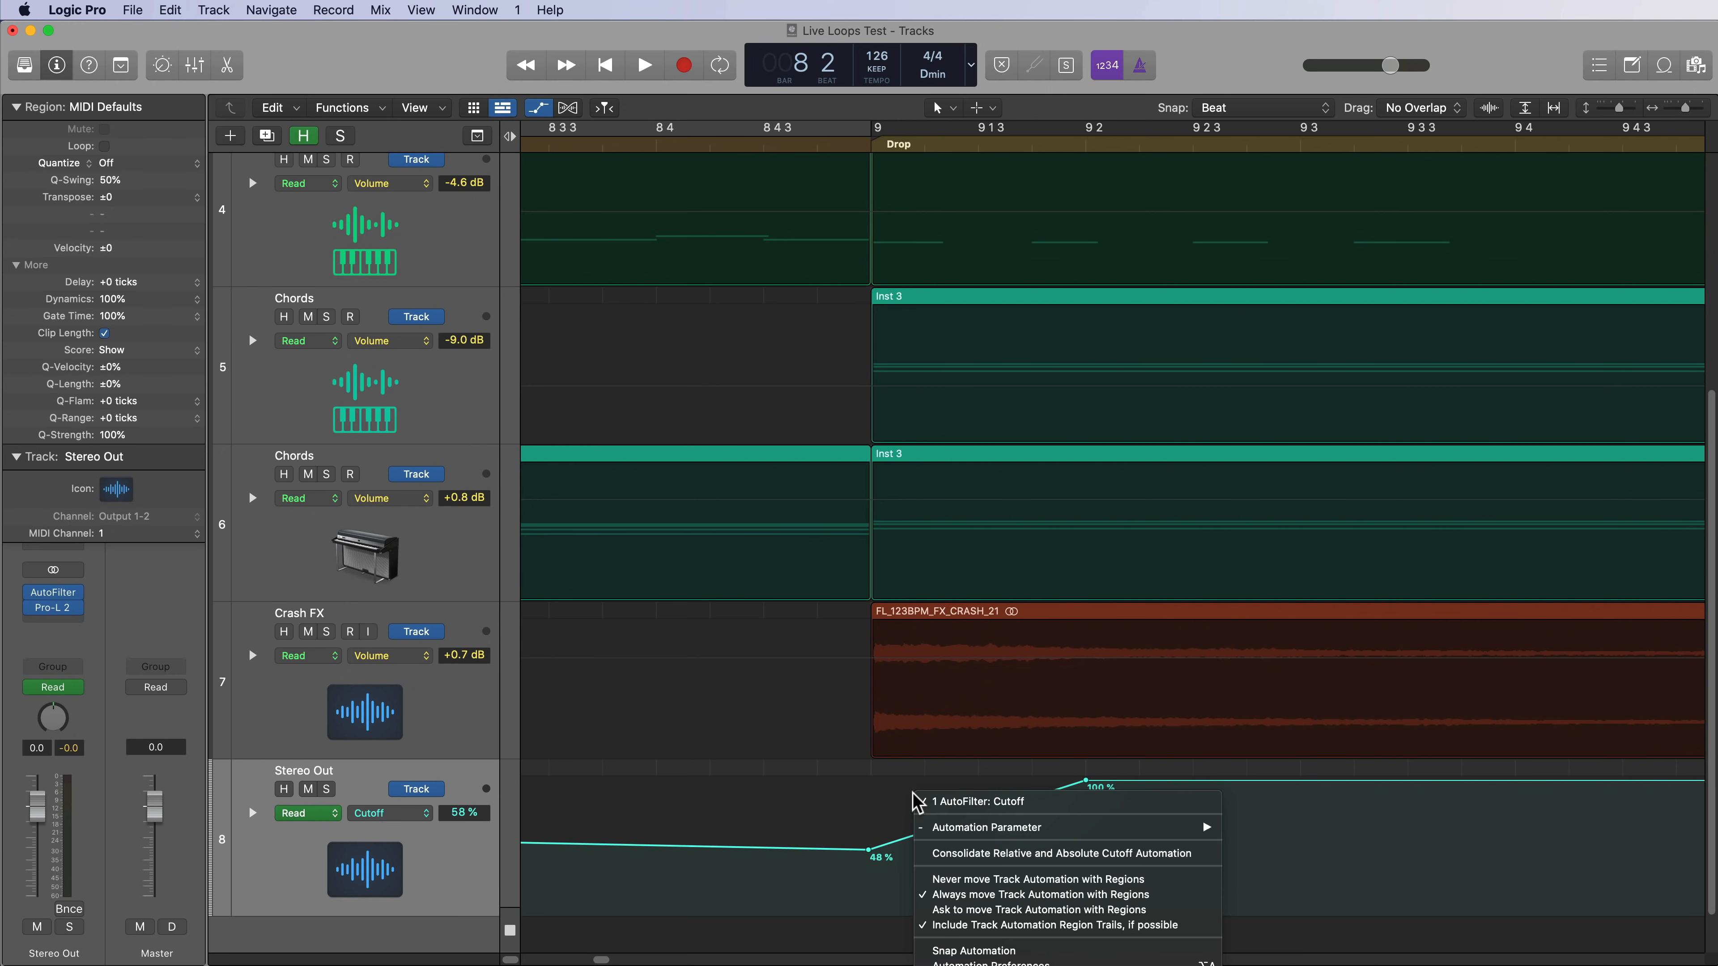
{"action": "left_click", "coordinate": [1038, 950]}
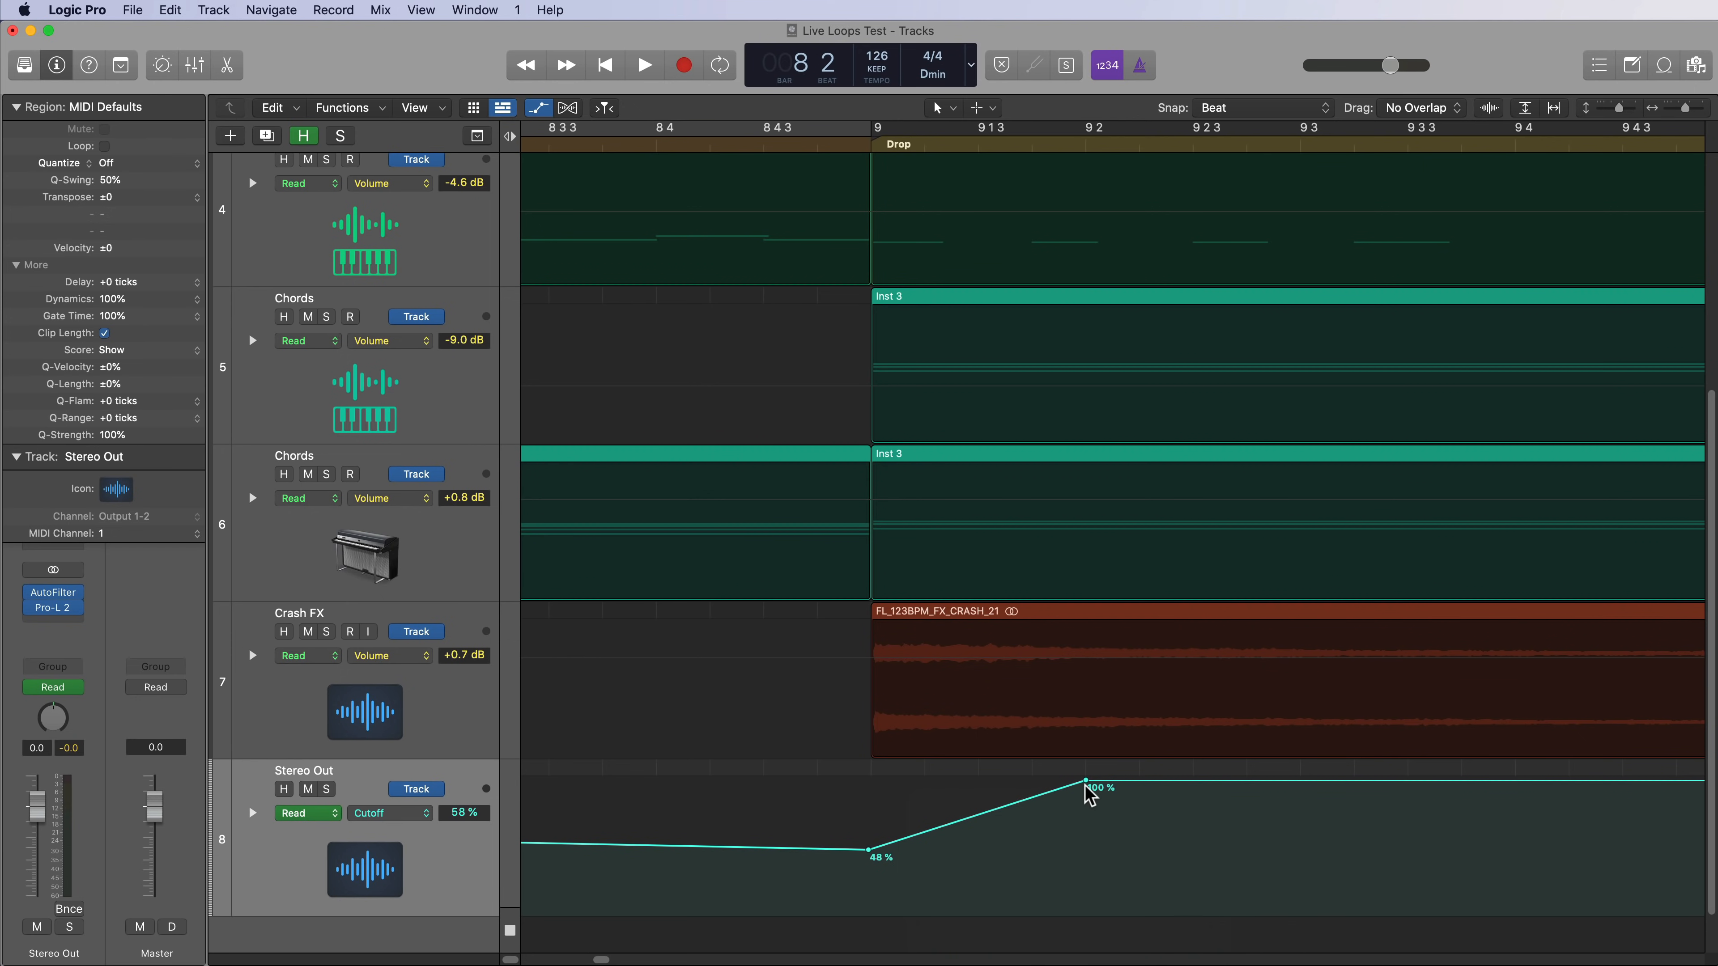
{"action": "left_click_drag", "start_coordinate": [1085, 782], "coordinate": [870, 780]}
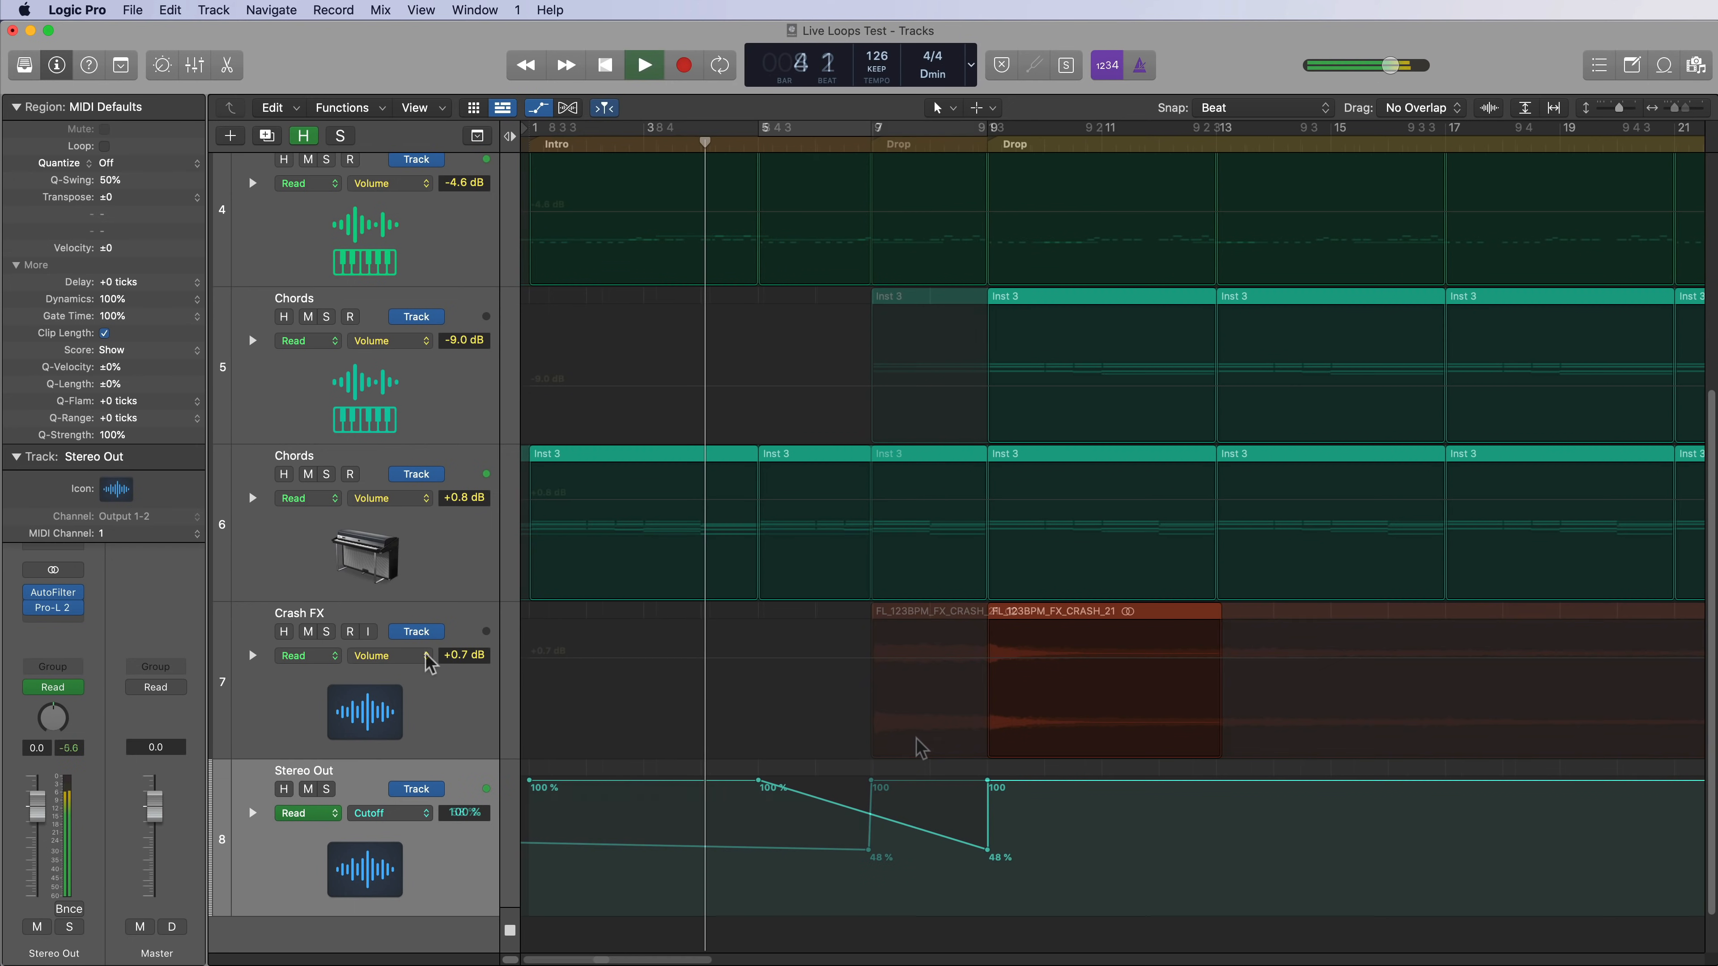
Watch the AutoFilter cutoff during playback from the Intro into the Drop, and stop shortly after bar 10.
{"action": "left_click", "coordinate": [56, 600]}
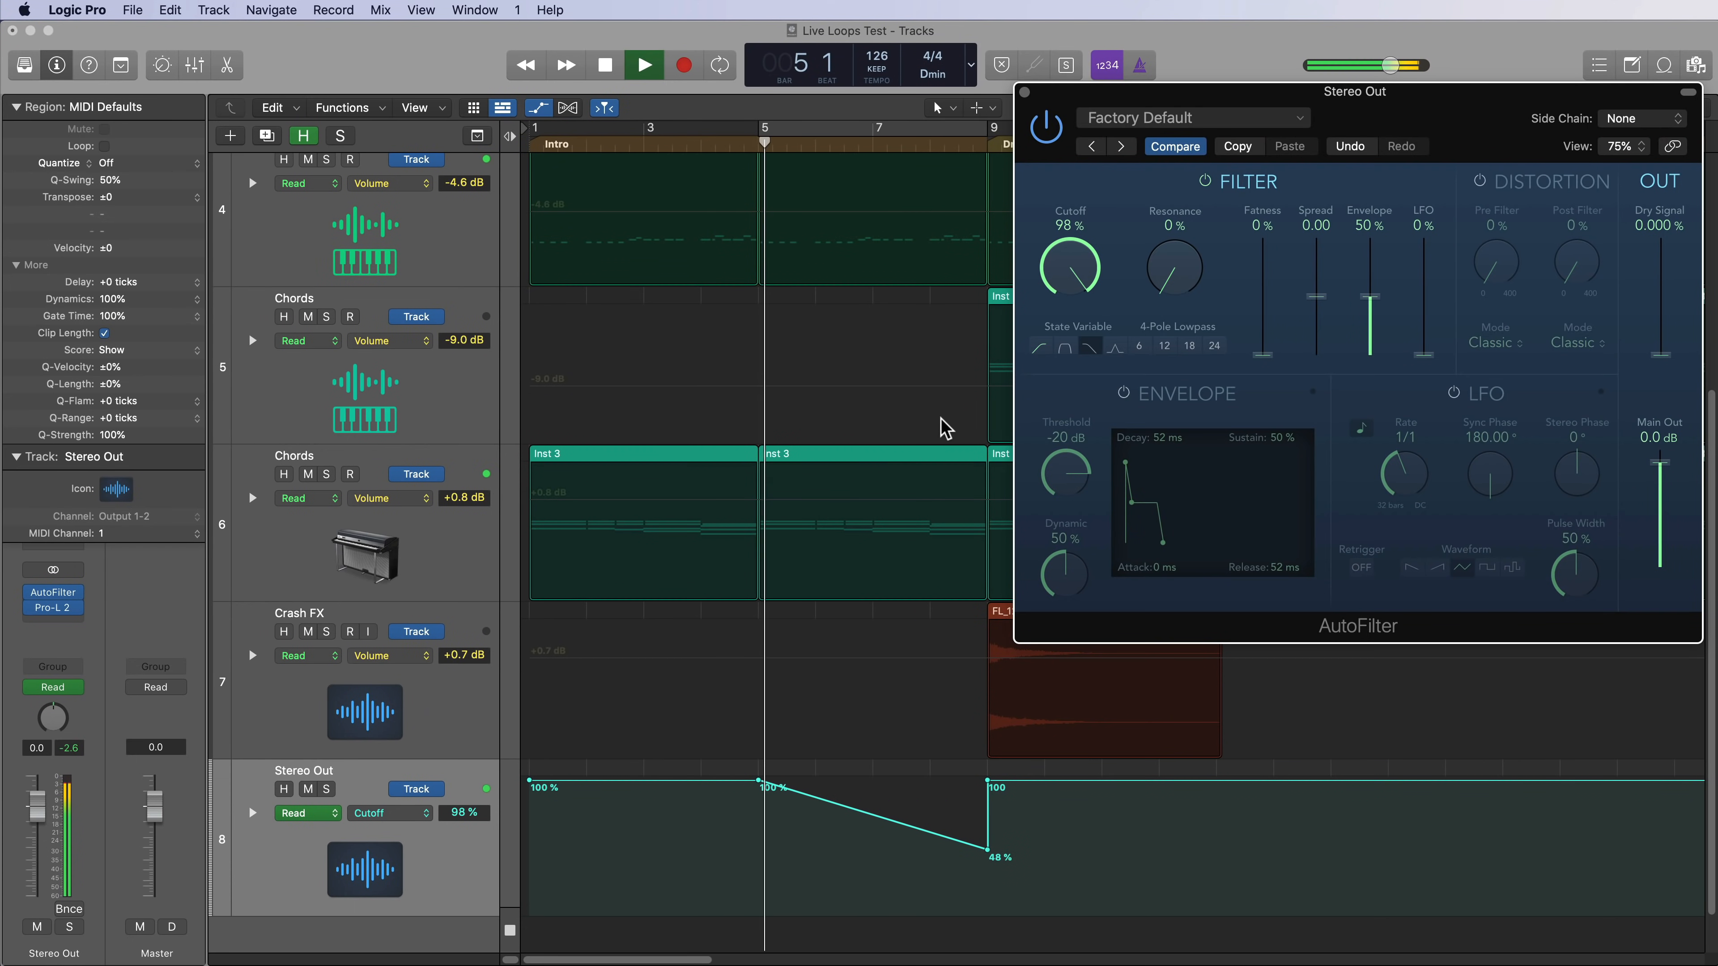
{"action": "left_click_drag", "start_coordinate": [1404, 104], "coordinate": [1396, 126]}
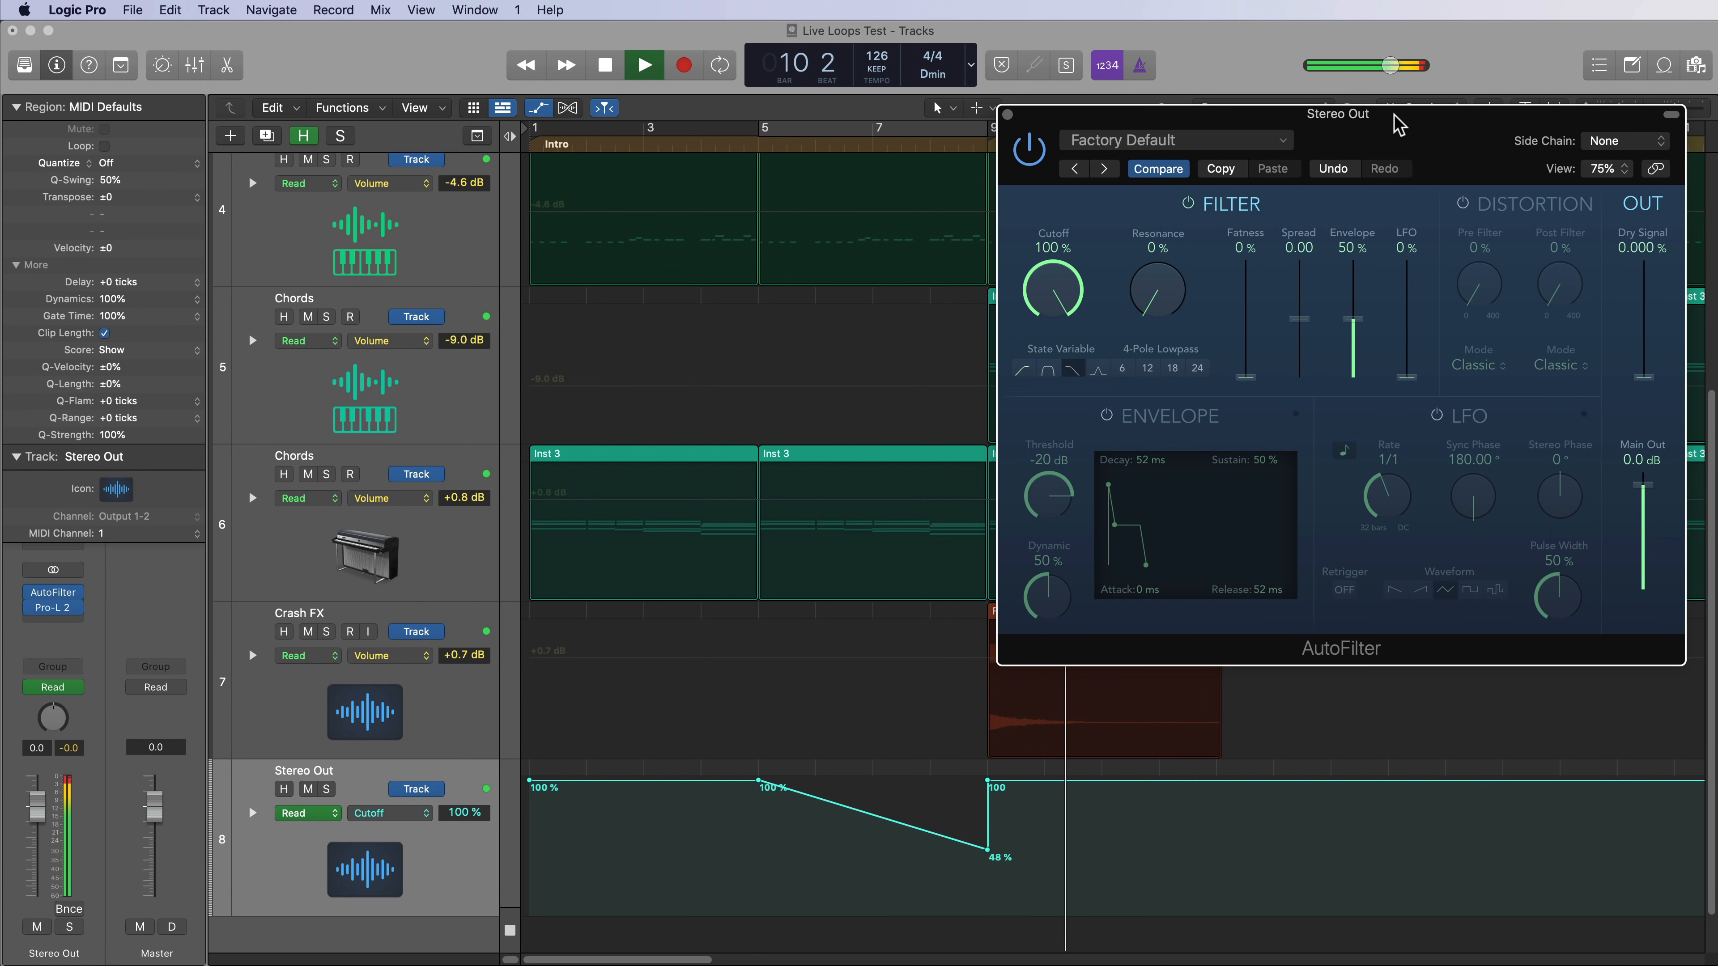
{"action": "key", "text": "space"}
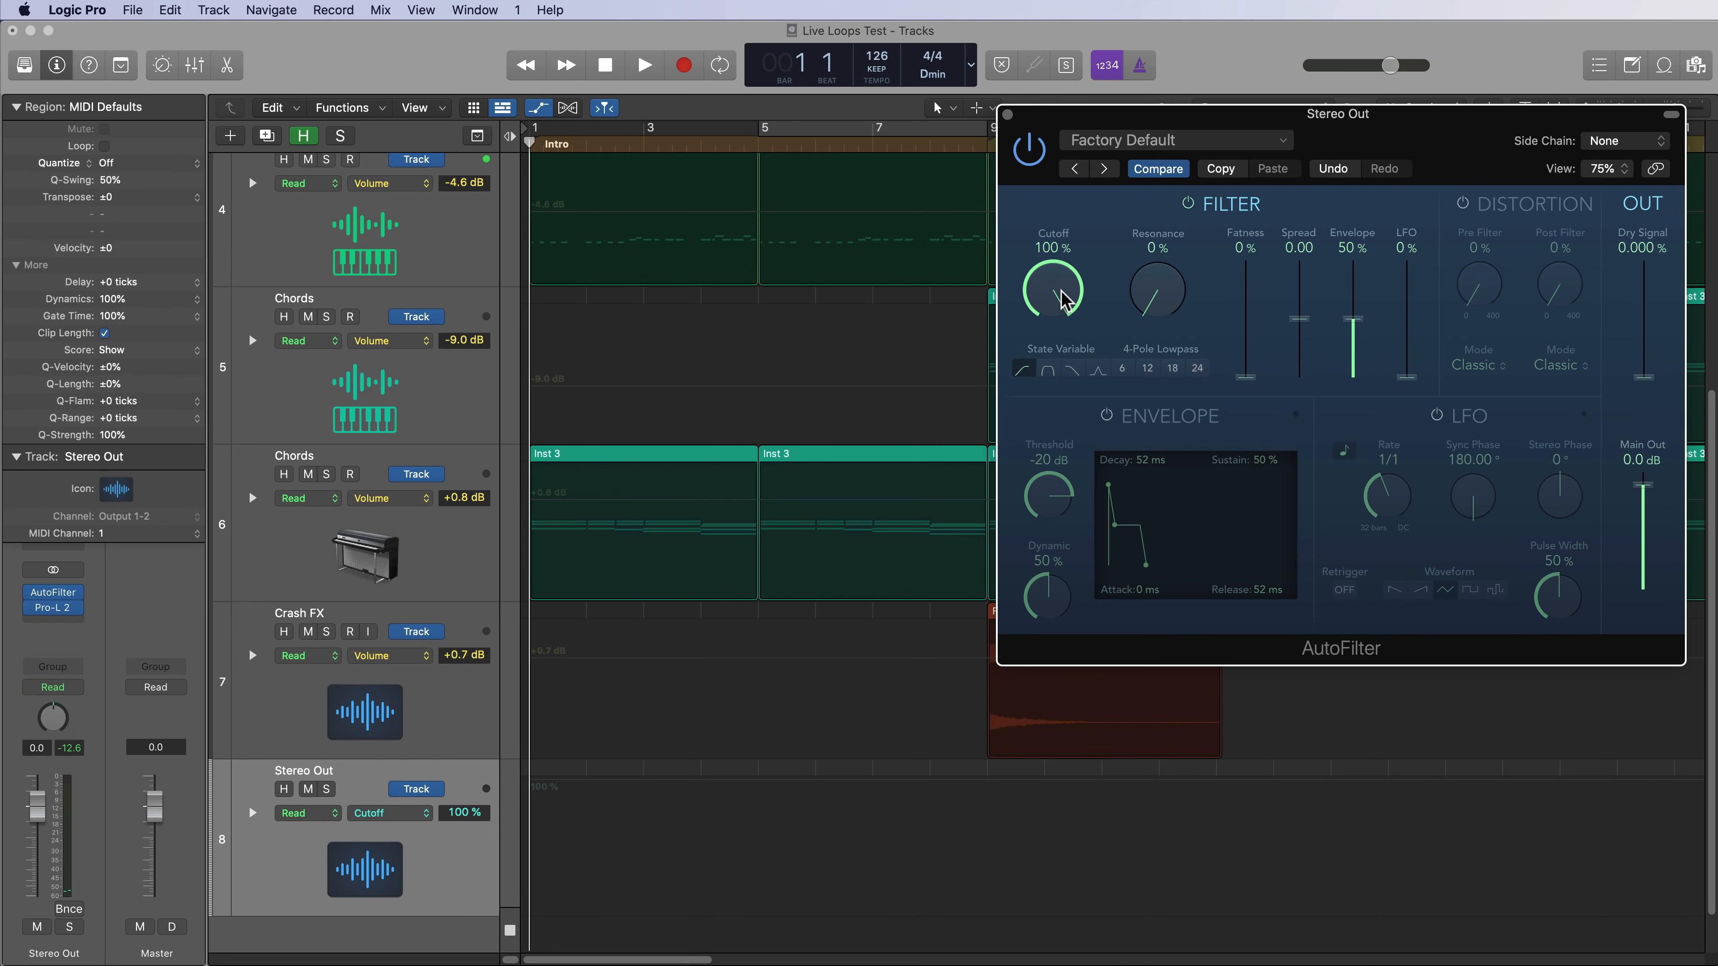
Audition the high-pass filter by sweeping the AutoFilter cutoff during playback, leave it at 0%, and place the playhead at bar 9.
{"action": "left_click_drag", "start_coordinate": [1061, 289], "coordinate": [935, 589]}
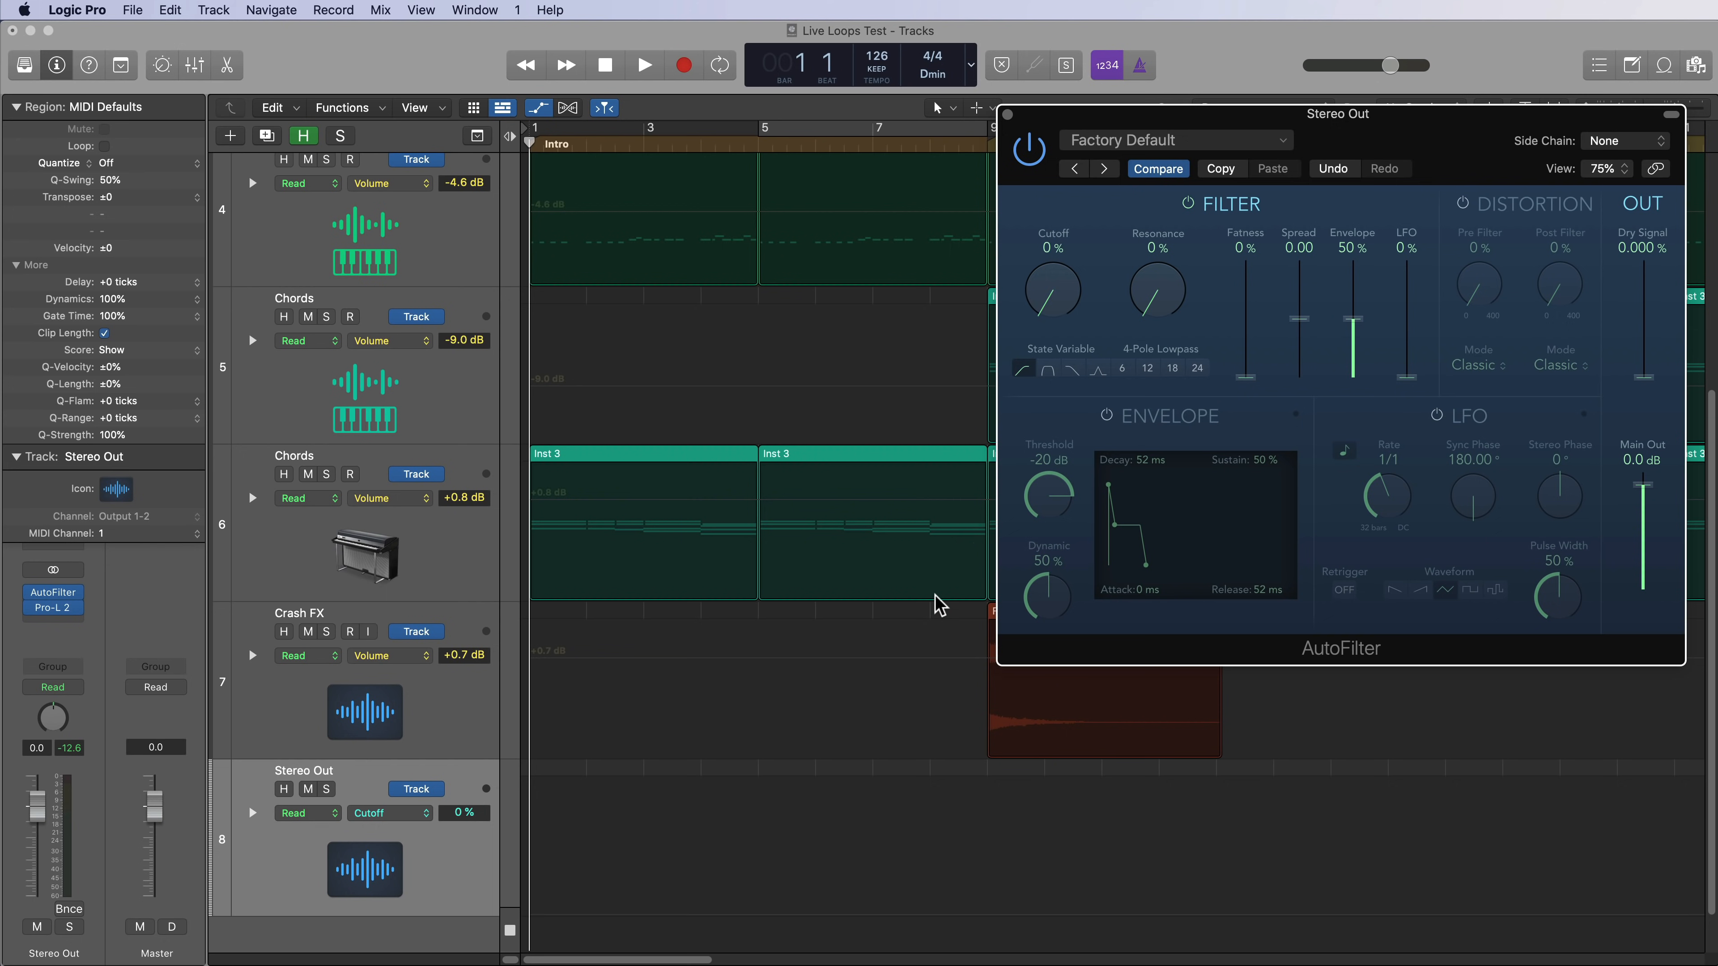
{"action": "key", "text": "space"}
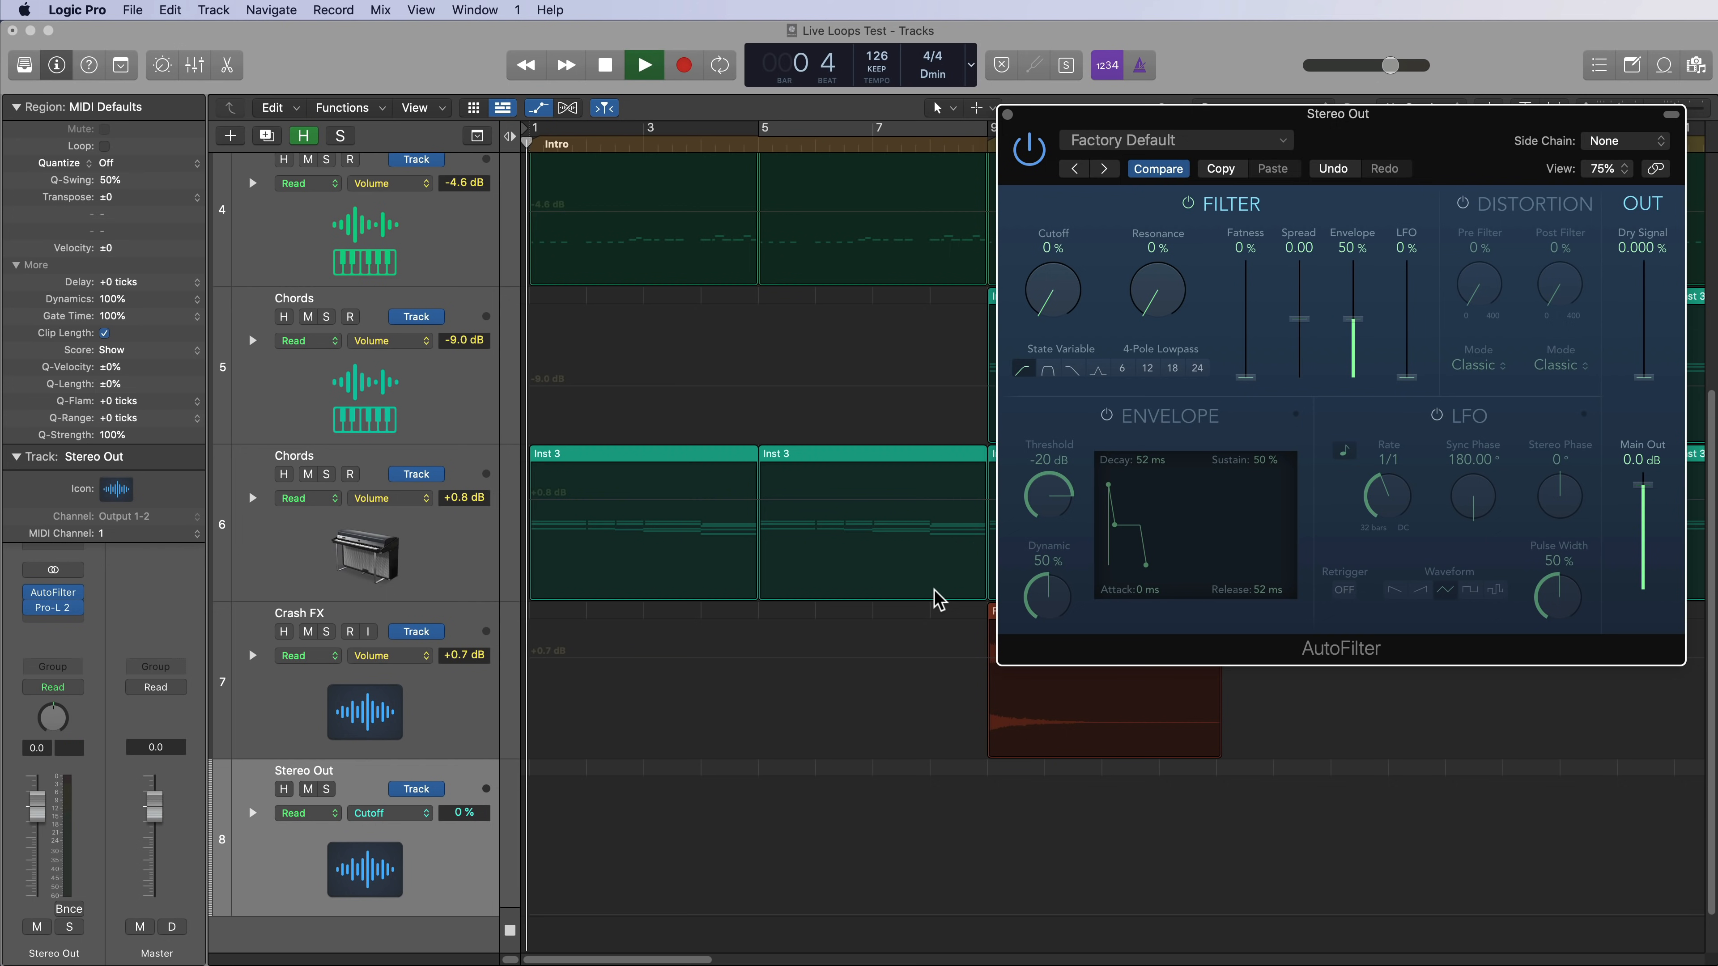
{"action": "left_click_drag", "start_coordinate": [1048, 318], "coordinate": [989, 317]}
{"action": "key", "text": "space"}
{"action": "key", "text": "space"}
{"action": "left_click", "coordinate": [982, 145]}
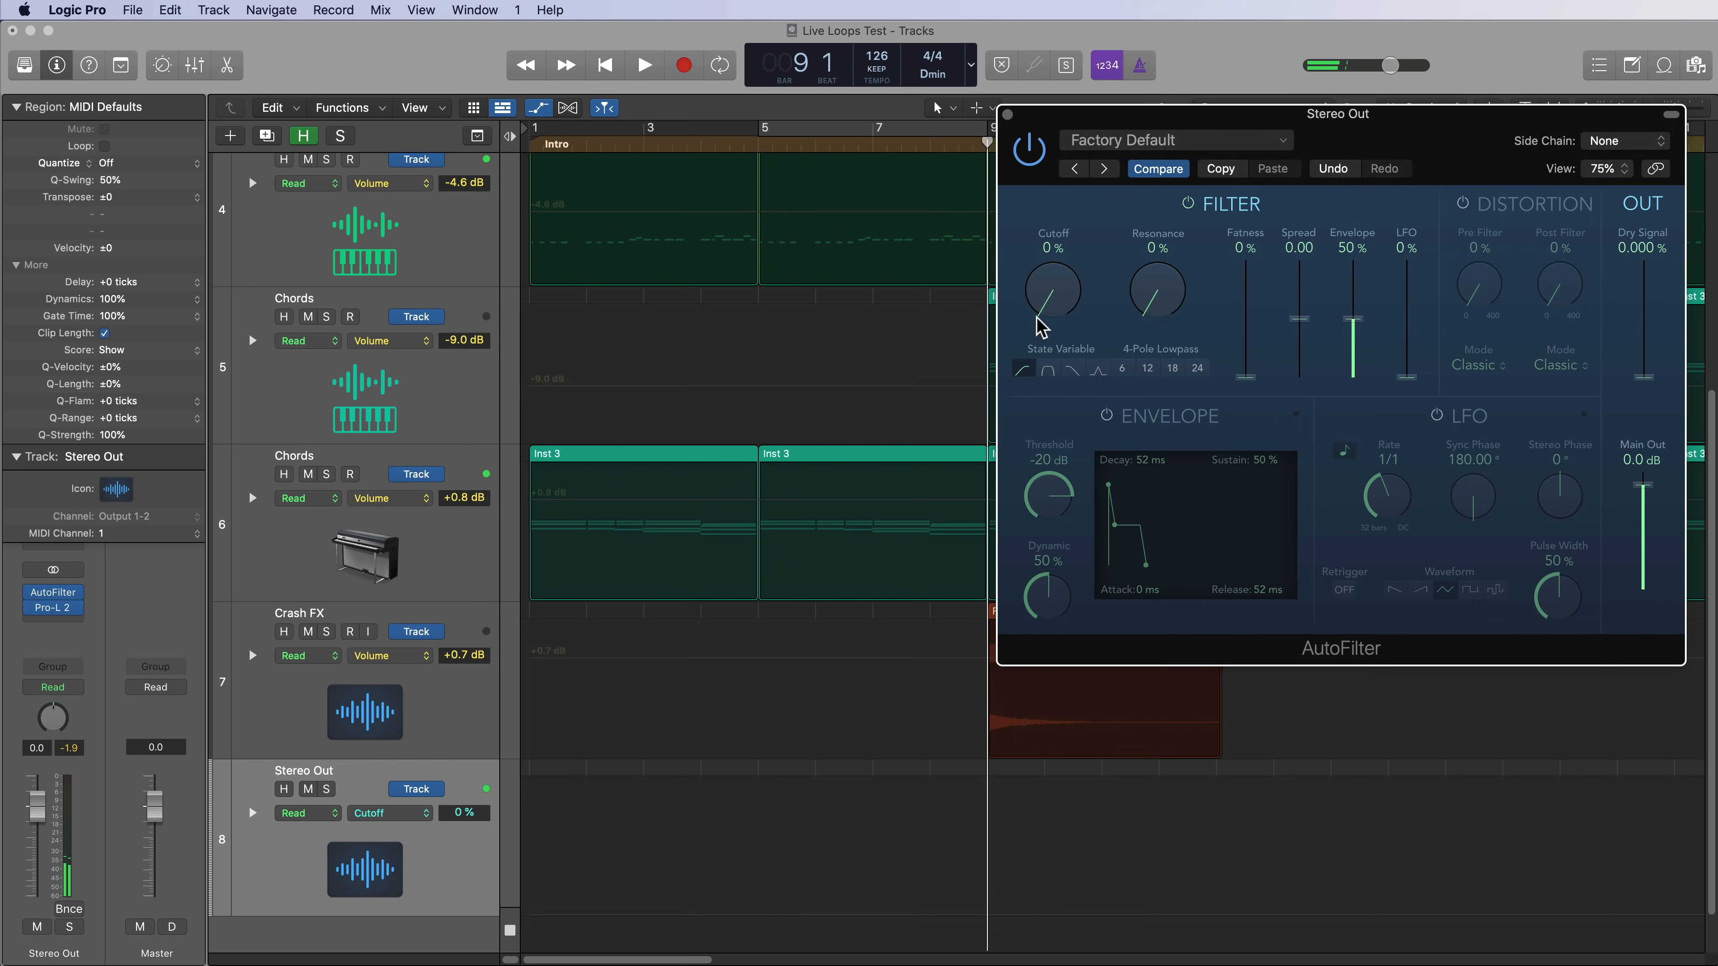
Create Stereo Out cutoff automation that holds 64% from bar 1 to bar 5 and rises to 84% at bar 9.
{"action": "left_click", "coordinate": [864, 910]}
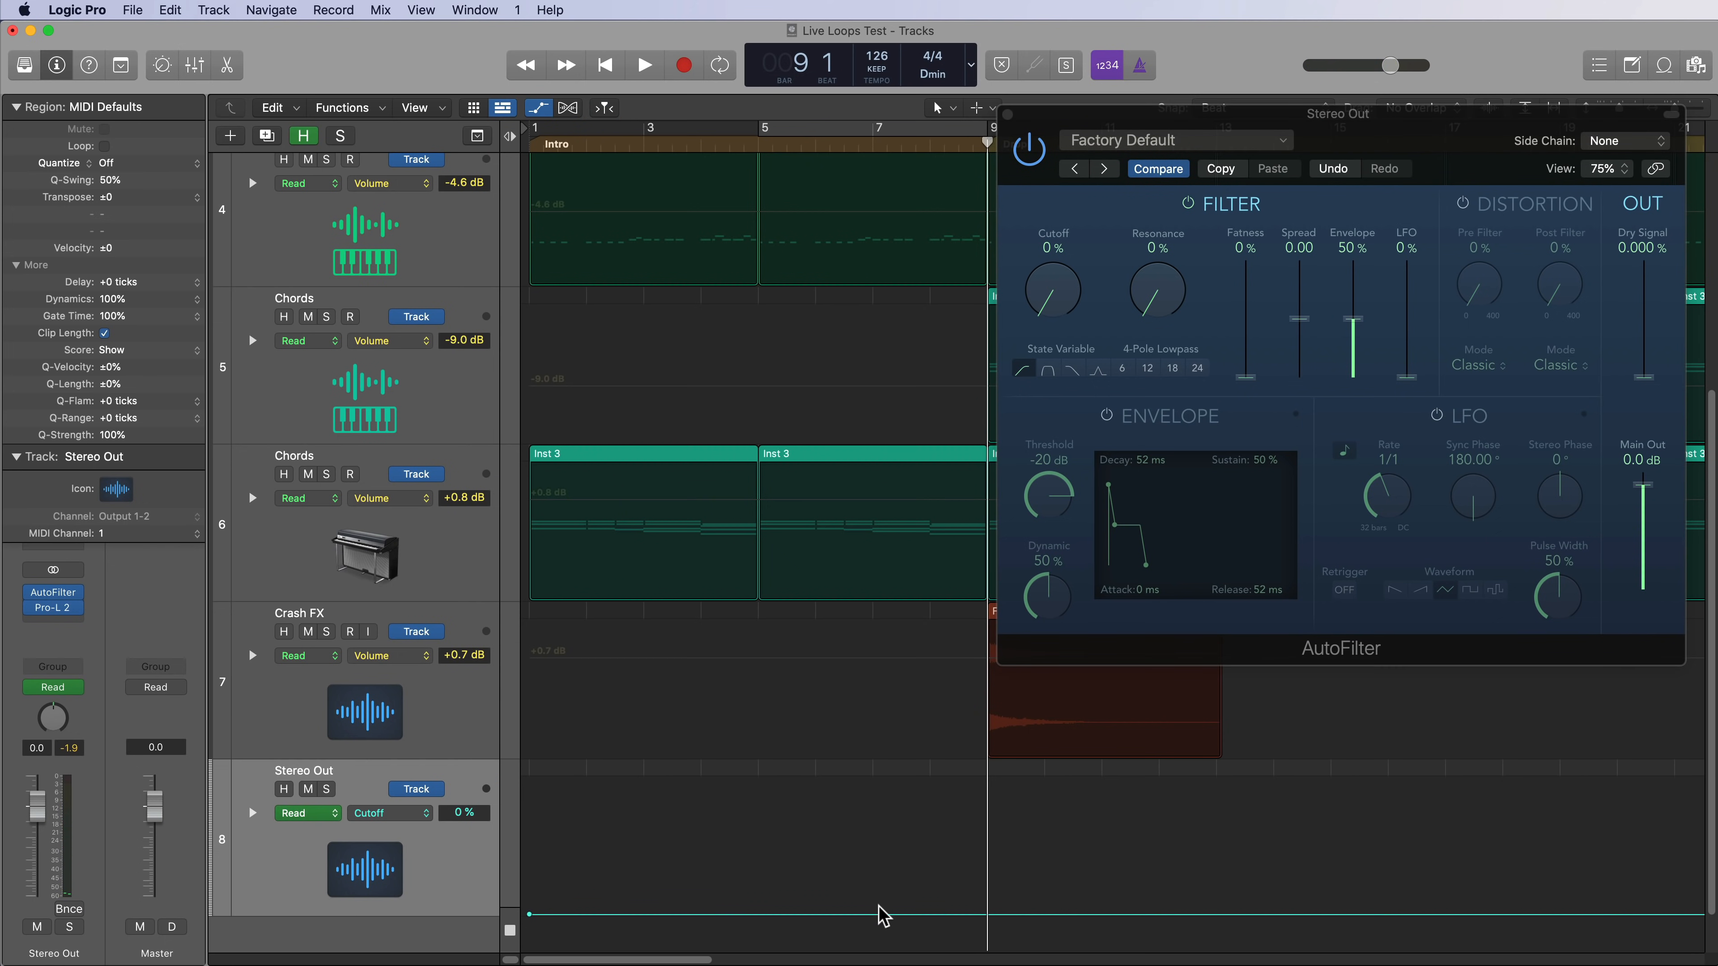
{"action": "left_click", "coordinate": [882, 831]}
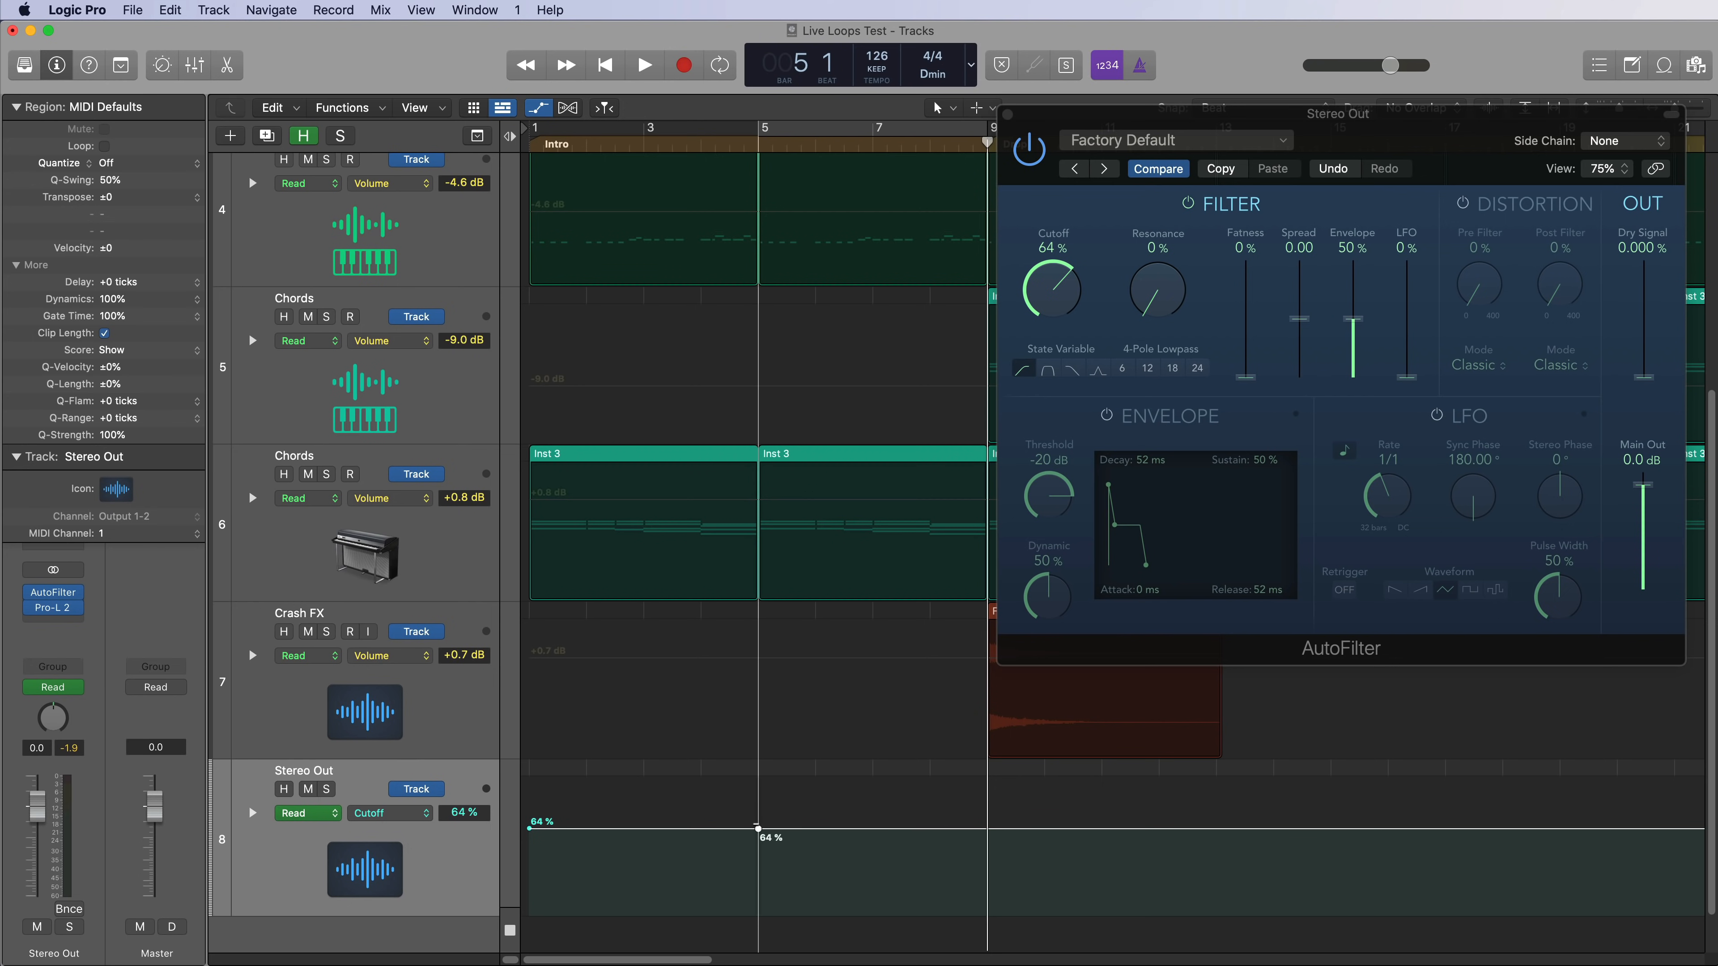
{"action": "left_click", "coordinate": [761, 830]}
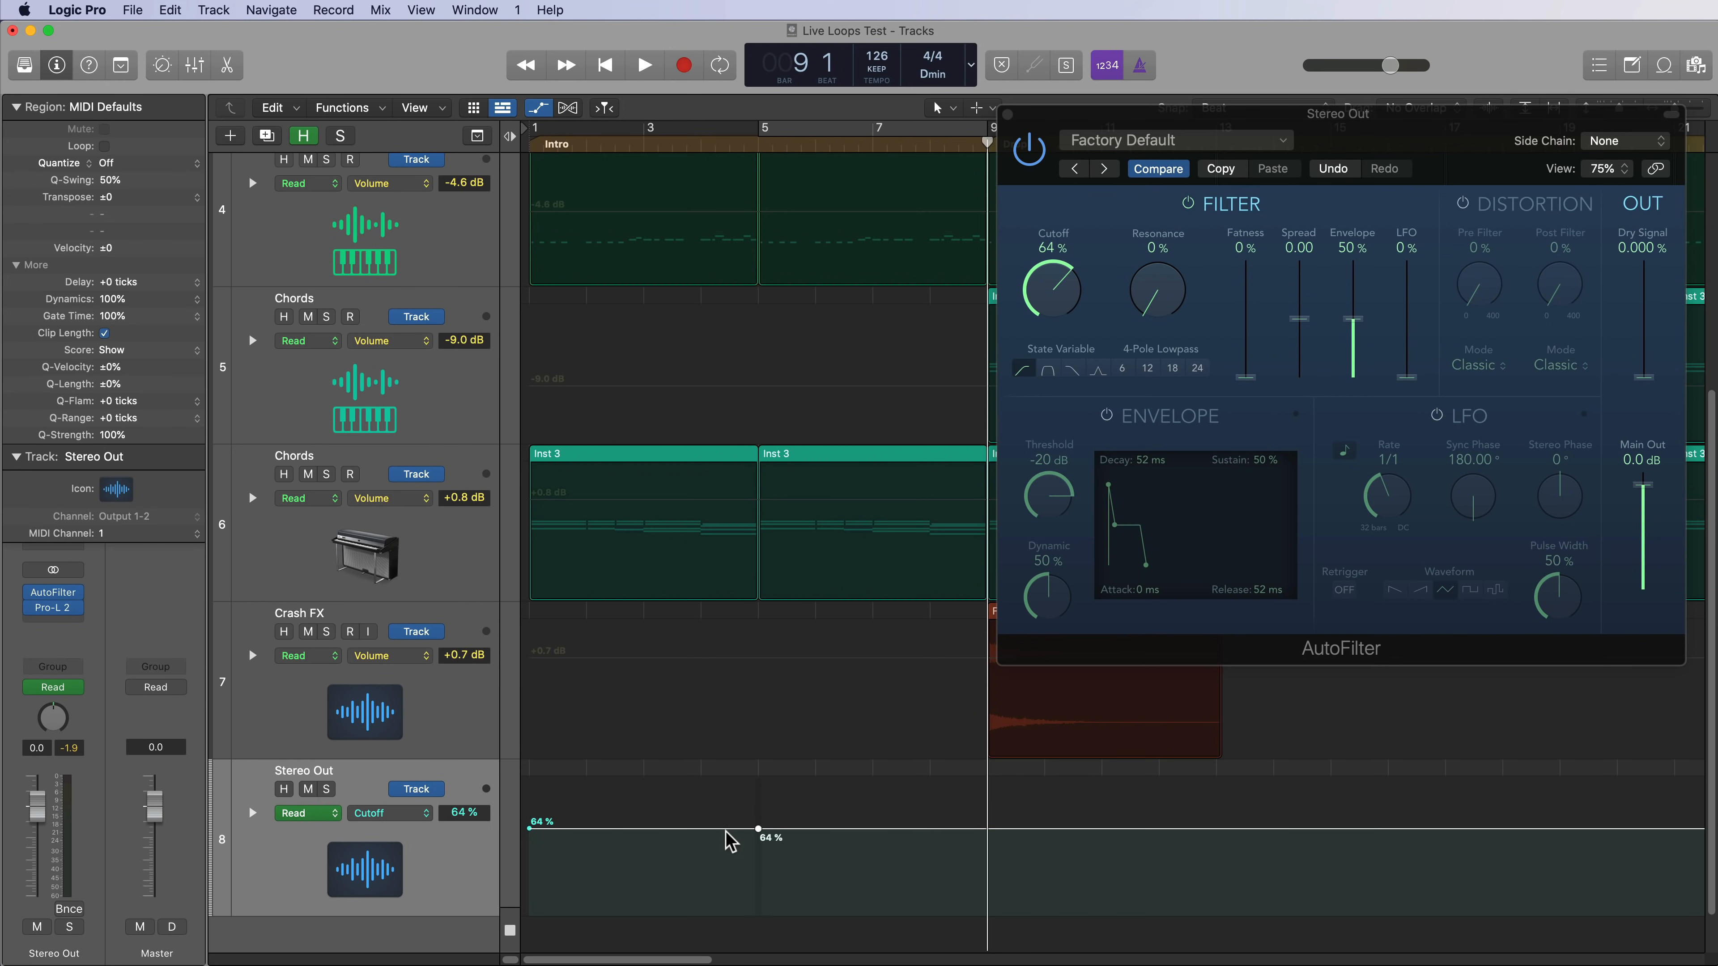
{"action": "mouse_move", "coordinate": [989, 829]}
{"action": "left_mouse_down"}
{"action": "mouse_move", "coordinate": [987, 786]}
{"action": "mouse_move", "coordinate": [984, 804]}
{"action": "left_mouse_up"}
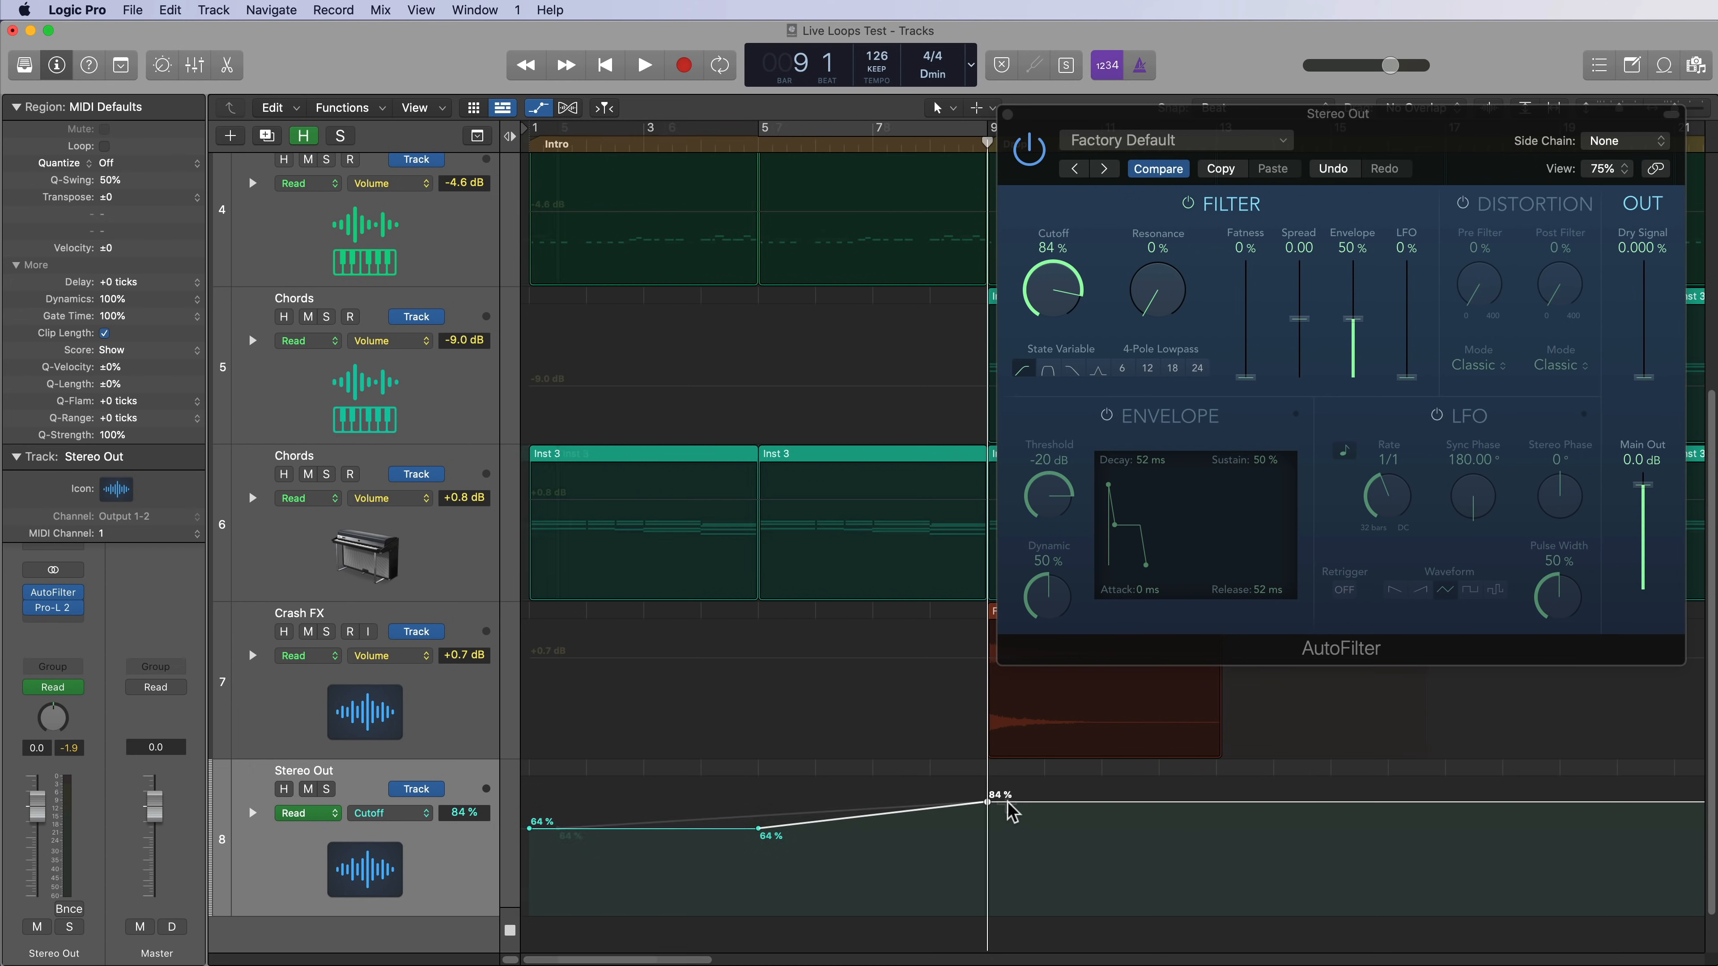
Close the AutoFilter window, shift the 84% point slightly ahead of bar 9 with snapping off, and drop the cutoff to 0% at bar 9.
{"action": "key", "text": "super+Right"}
{"action": "key", "text": "super+Right"}
{"action": "left_click", "coordinate": [1007, 114]}
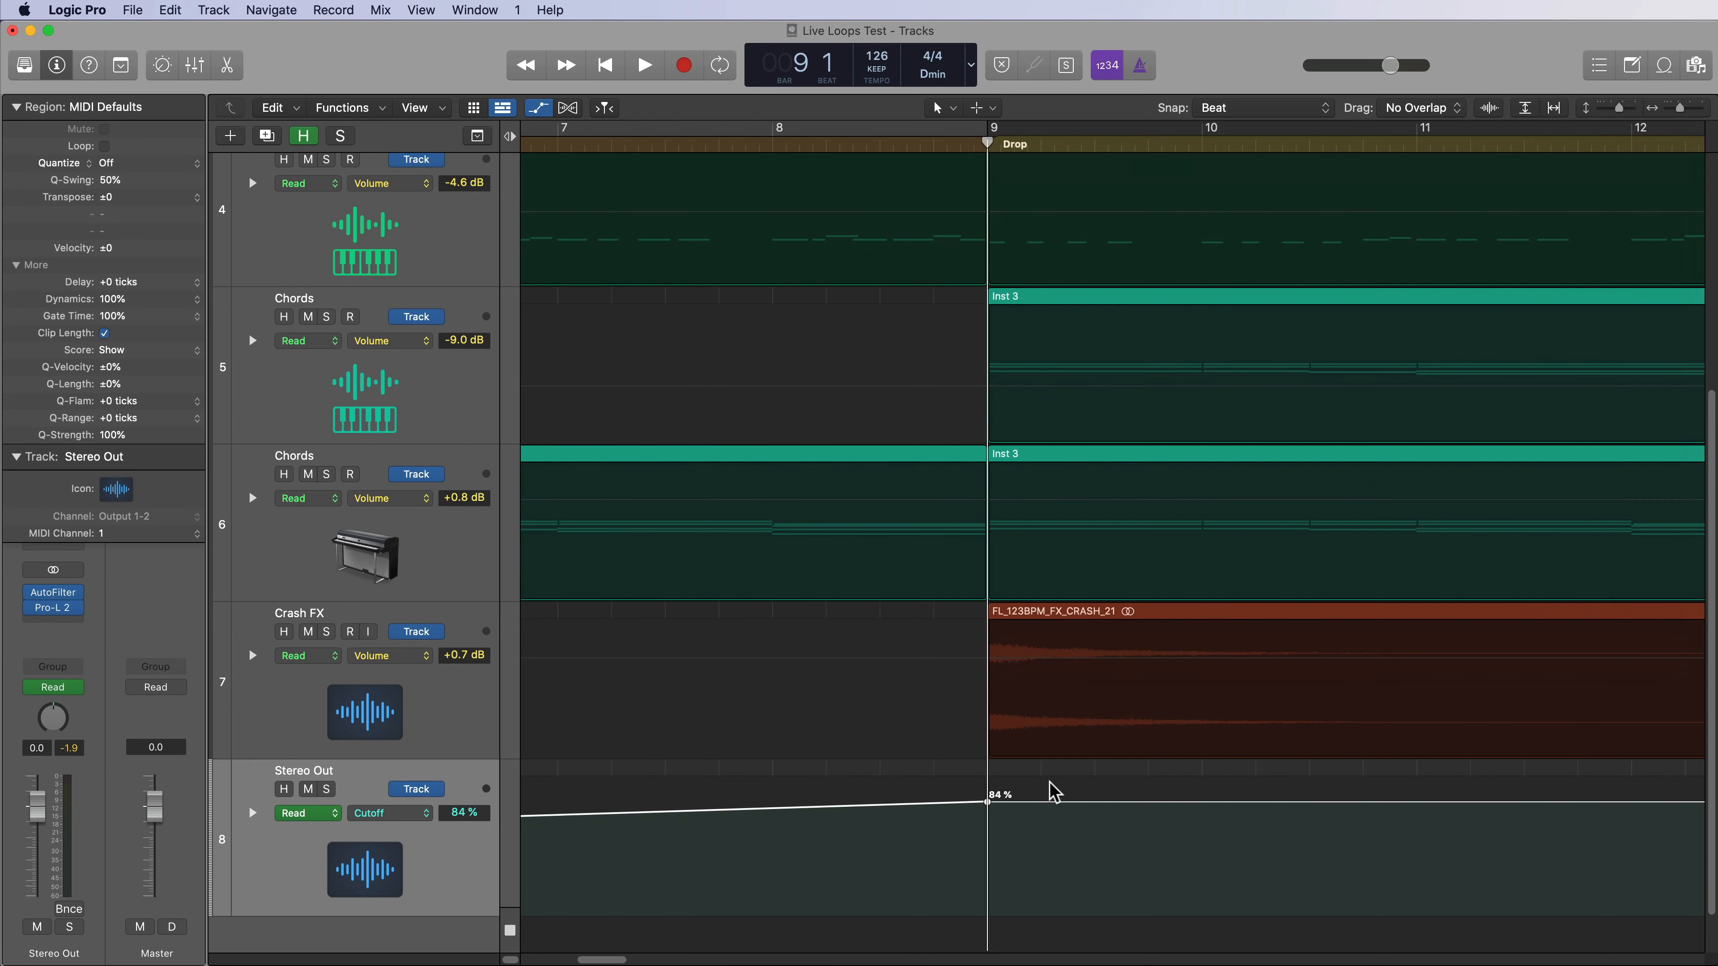
{"action": "right_click", "coordinate": [1052, 788]}
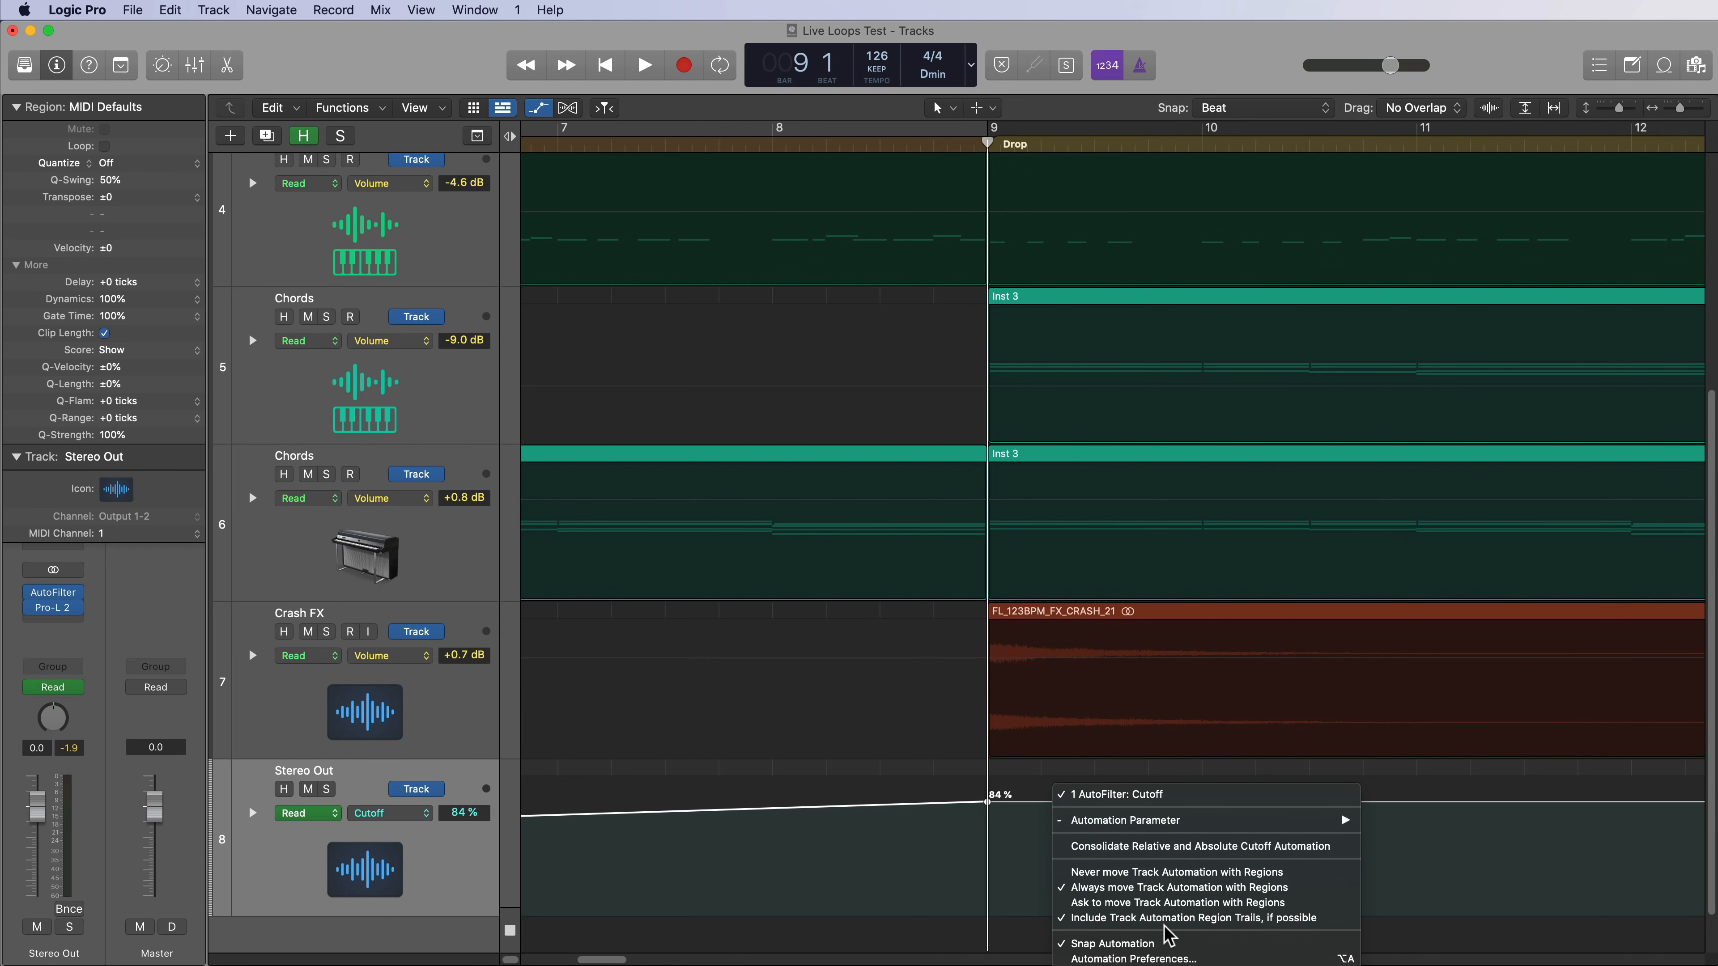
{"action": "left_click", "coordinate": [1150, 943]}
{"action": "left_click_drag", "start_coordinate": [987, 802], "coordinate": [981, 802]}
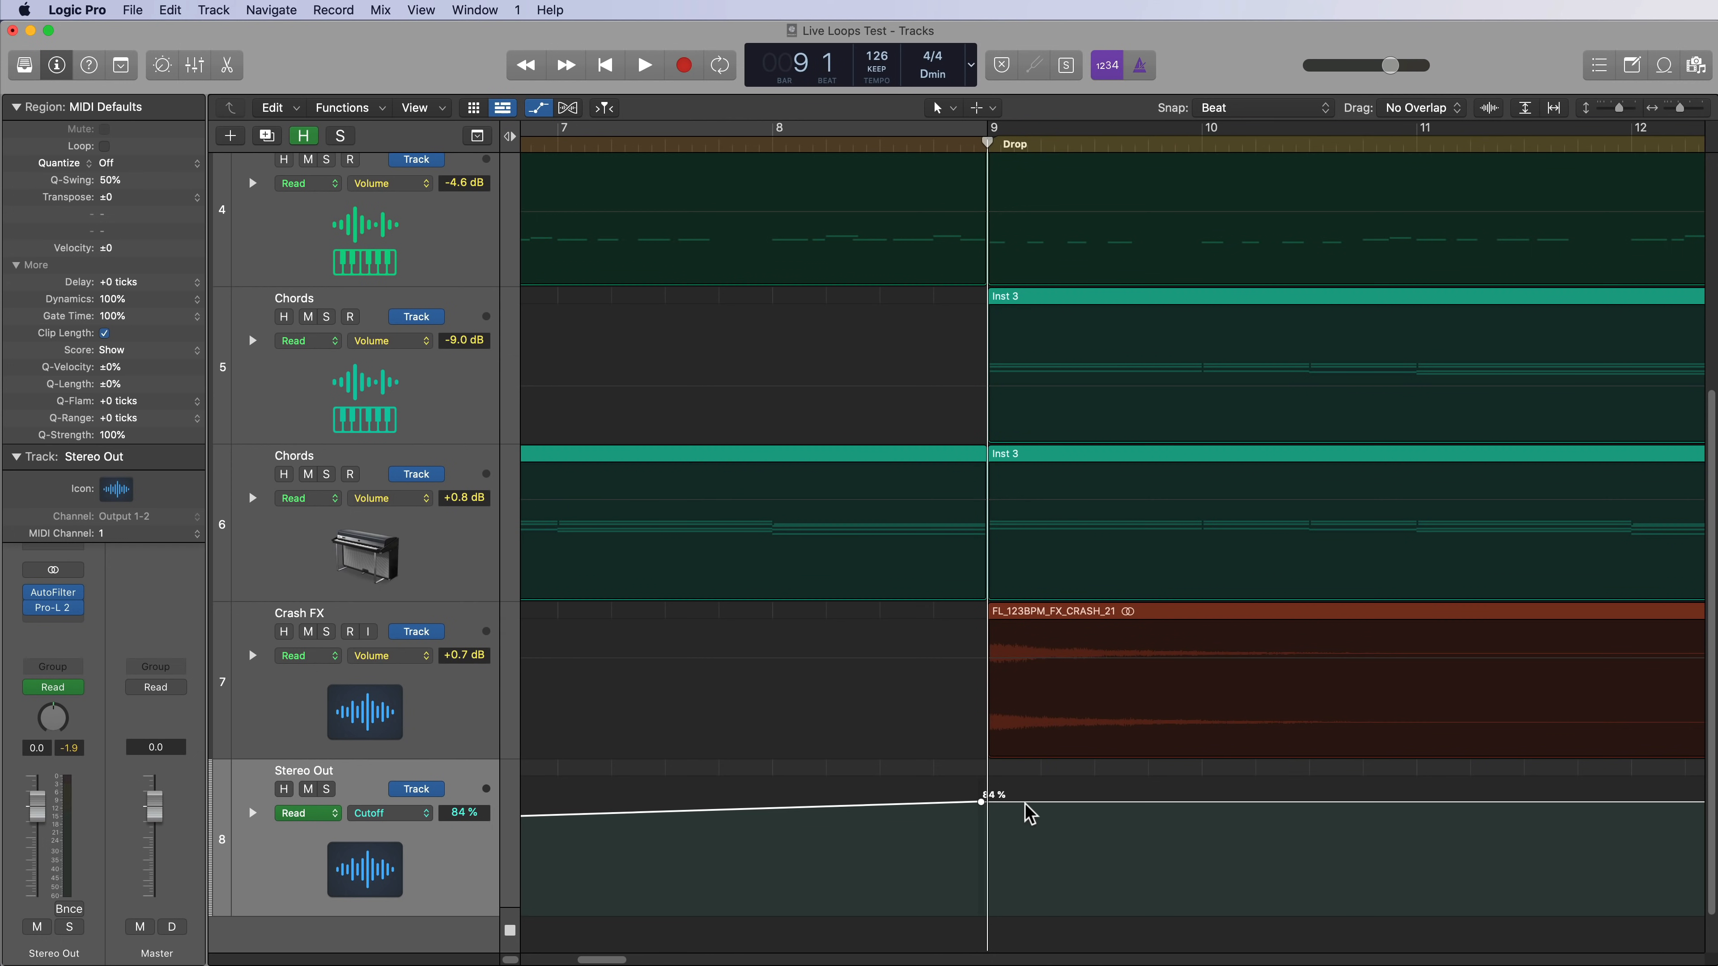
{"action": "right_click", "coordinate": [1123, 818]}
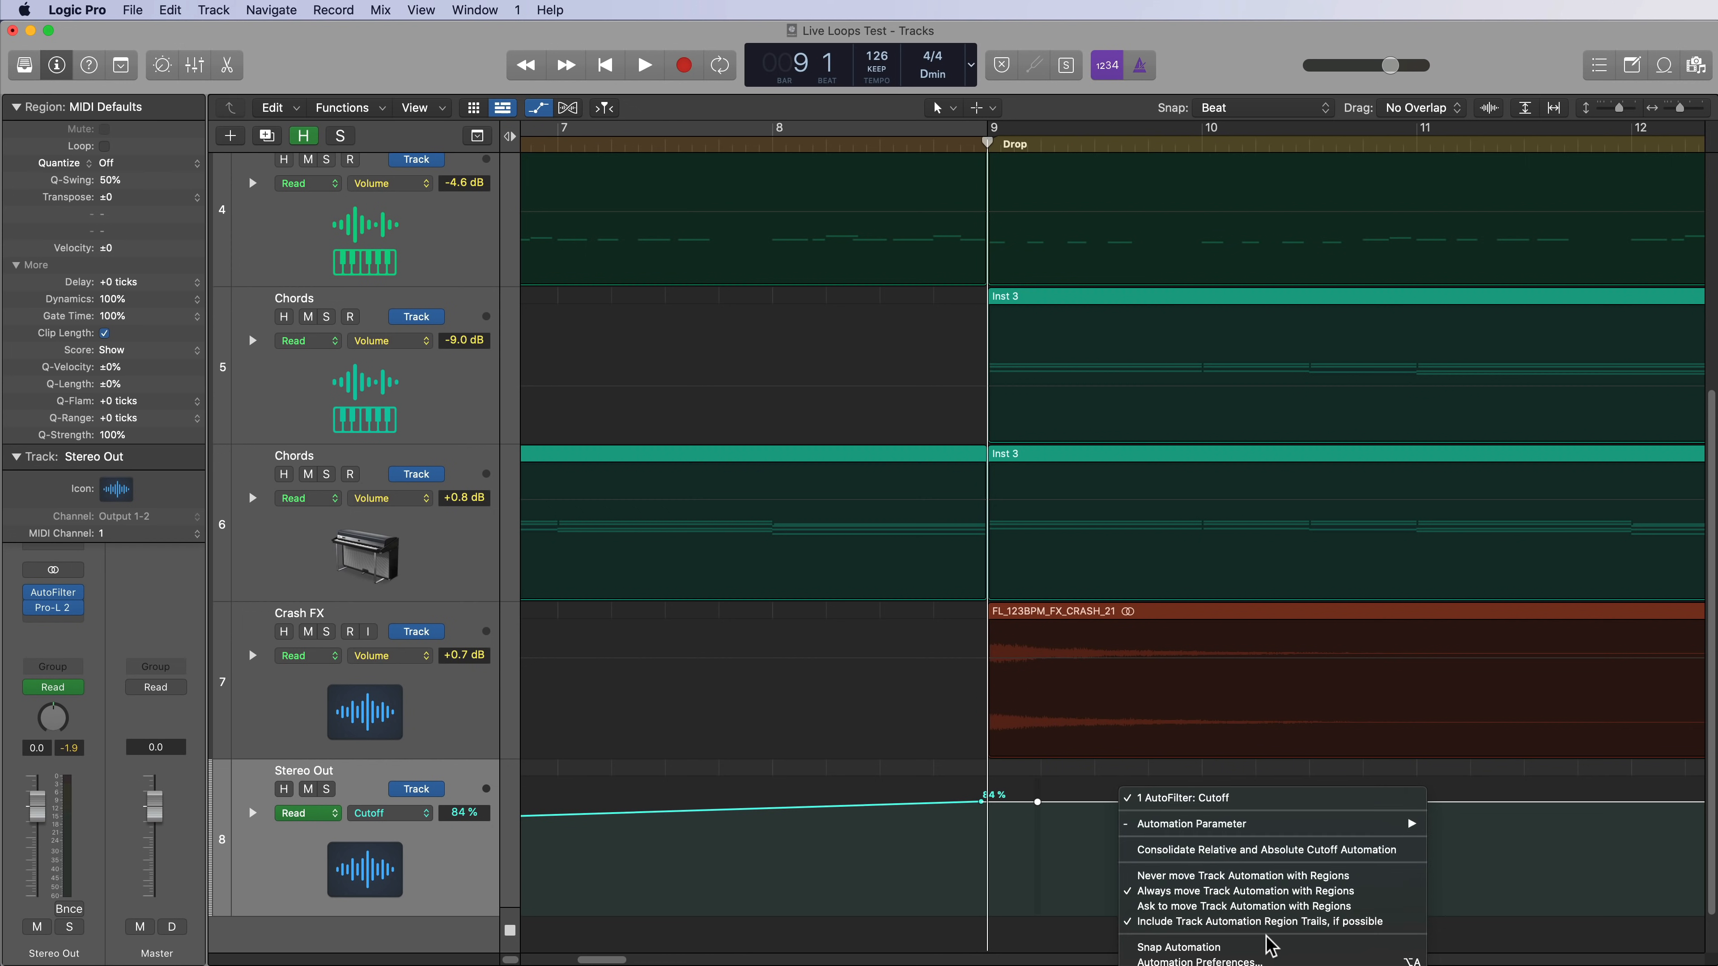
{"action": "left_click", "coordinate": [1150, 921]}
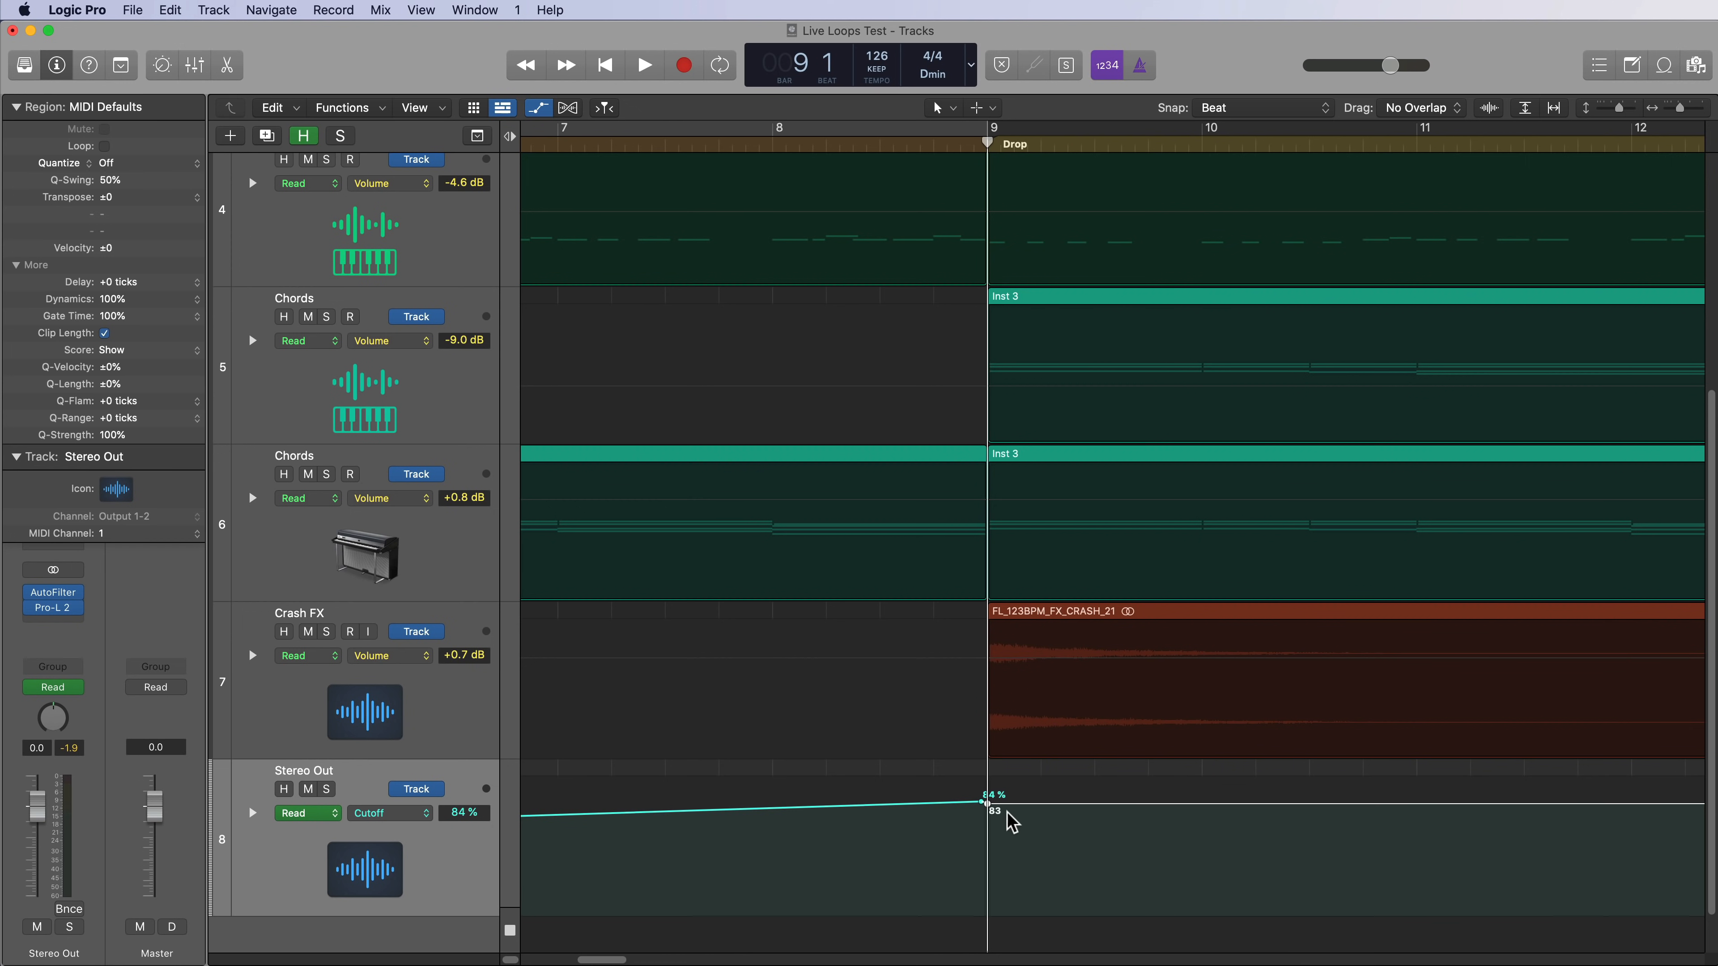
Play the start of the Intro briefly and lower the flat cutoff segment between bars 1 and 5 to 39%.
{"action": "key", "text": "Return"}
{"action": "key", "text": "space"}
{"action": "key", "text": "super+Left"}
{"action": "key", "text": "super+Left"}
{"action": "key", "text": "super+Left"}
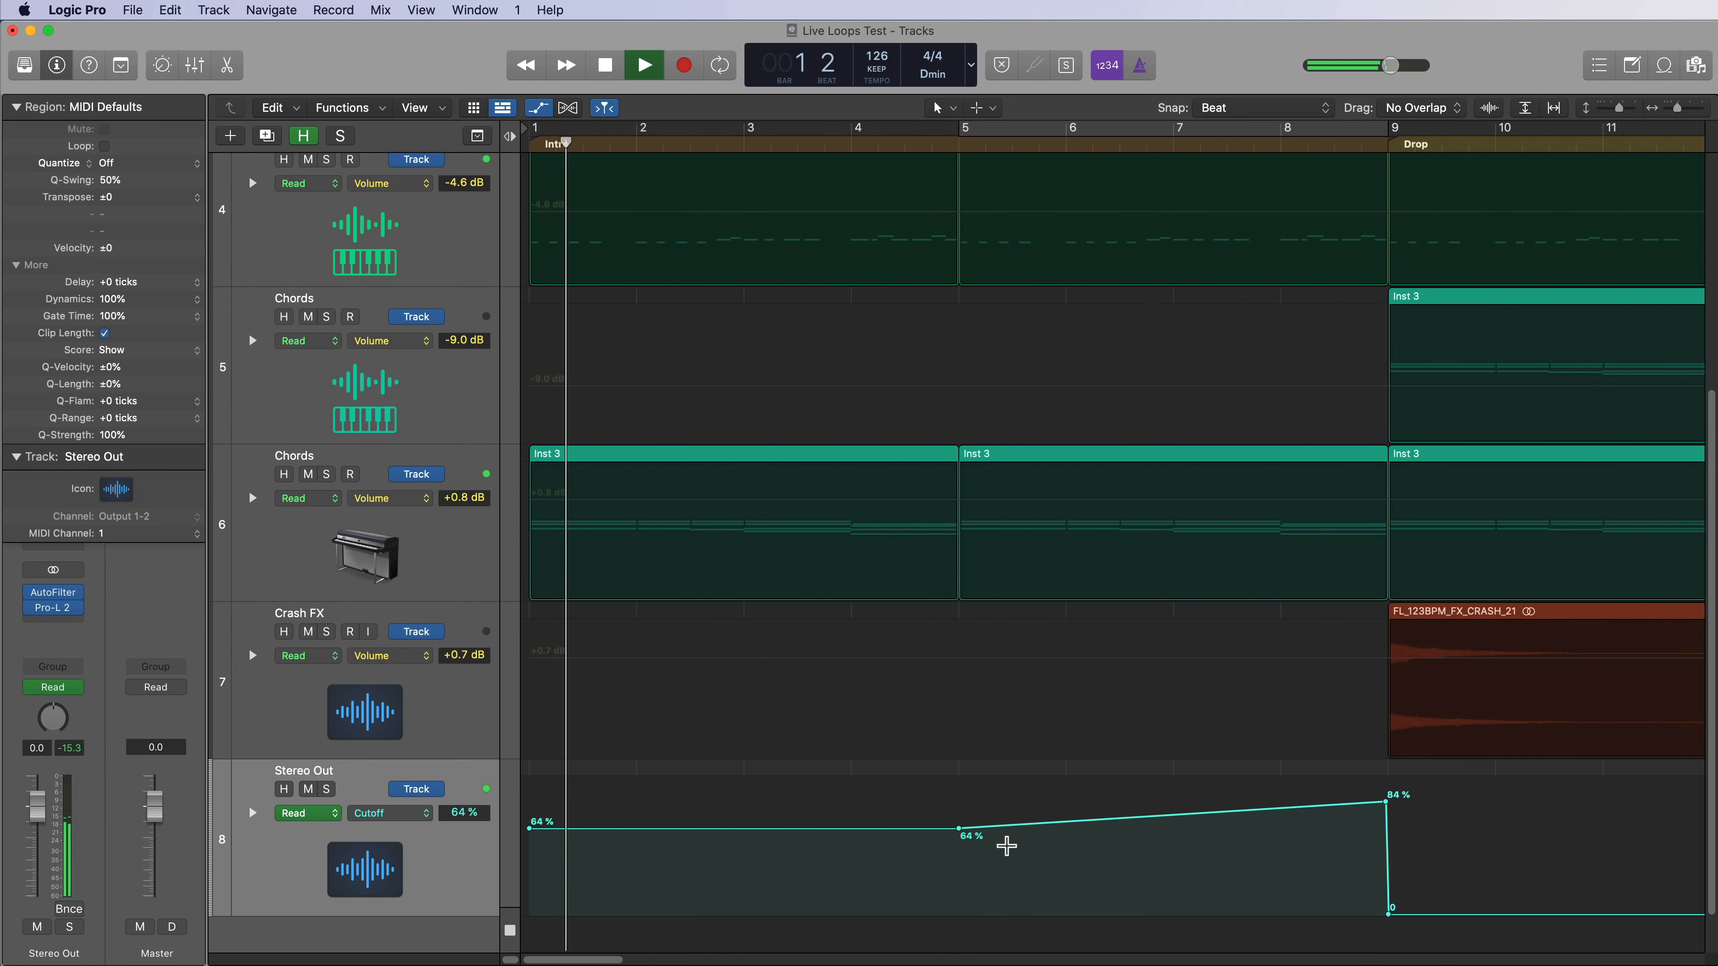
{"action": "key", "text": "space"}
{"action": "left_click_drag", "start_coordinate": [725, 830], "coordinate": [714, 867]}
Play from the beginning with the AutoFilter window open to hear the high-pass sweep into the Drop, and stop after bar 10.
{"action": "key", "text": "Return"}
{"action": "key", "text": "space"}
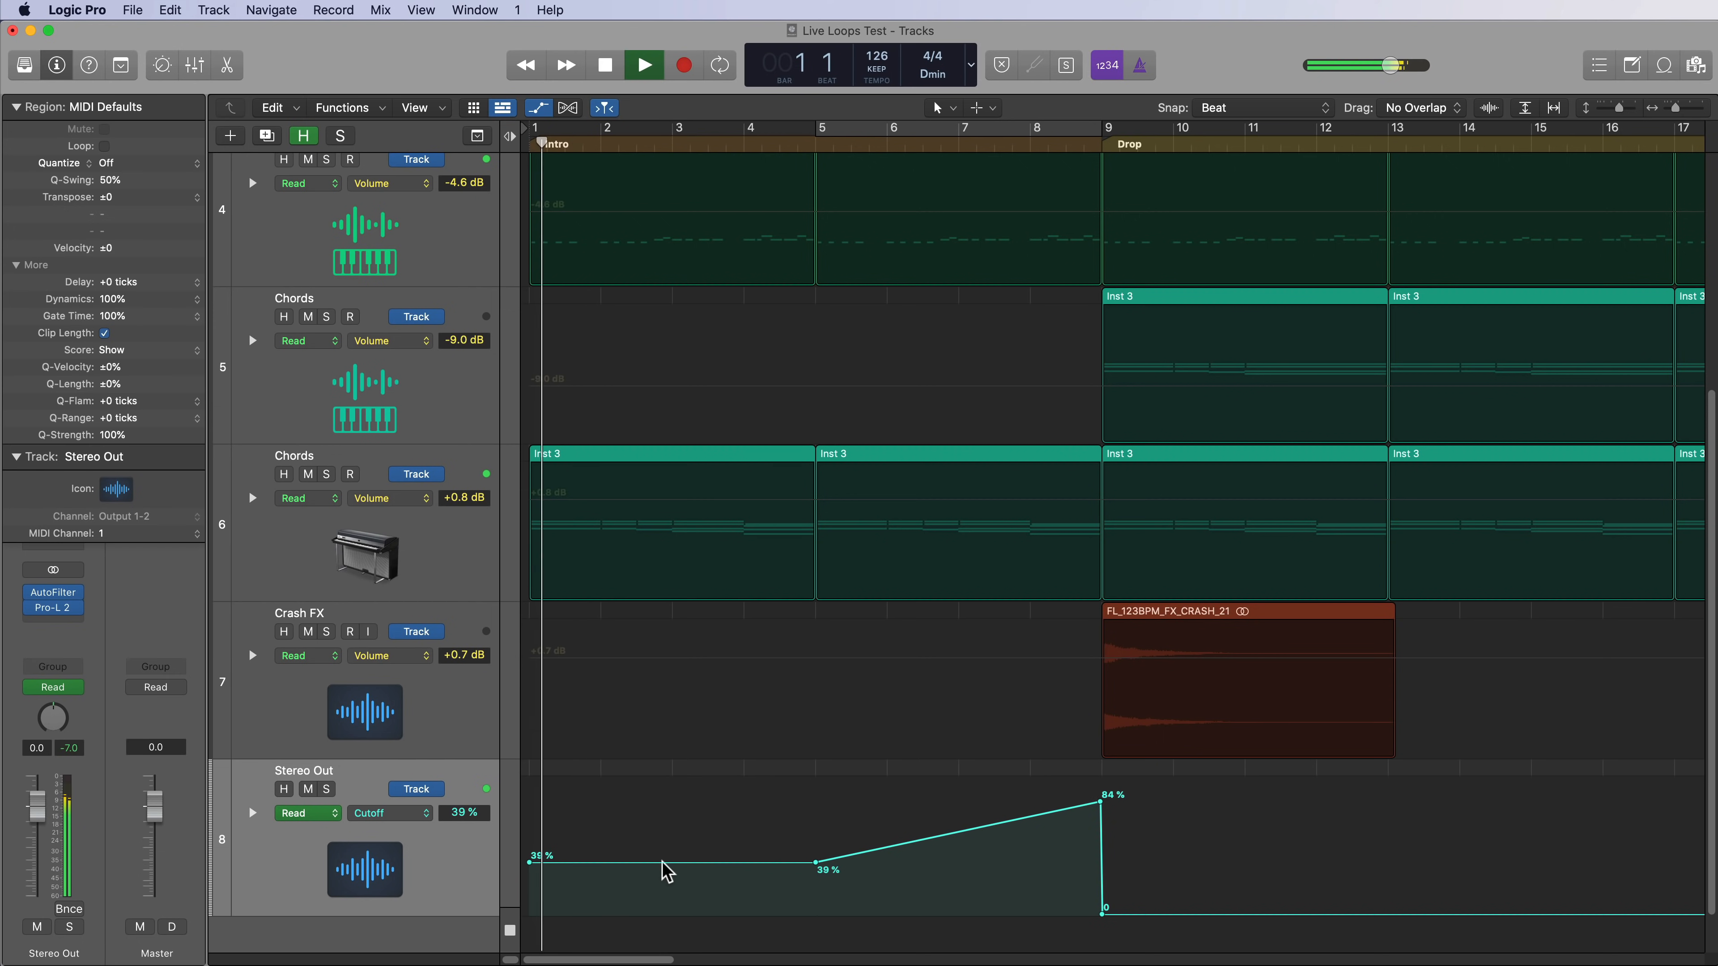
{"action": "left_click", "coordinate": [60, 594]}
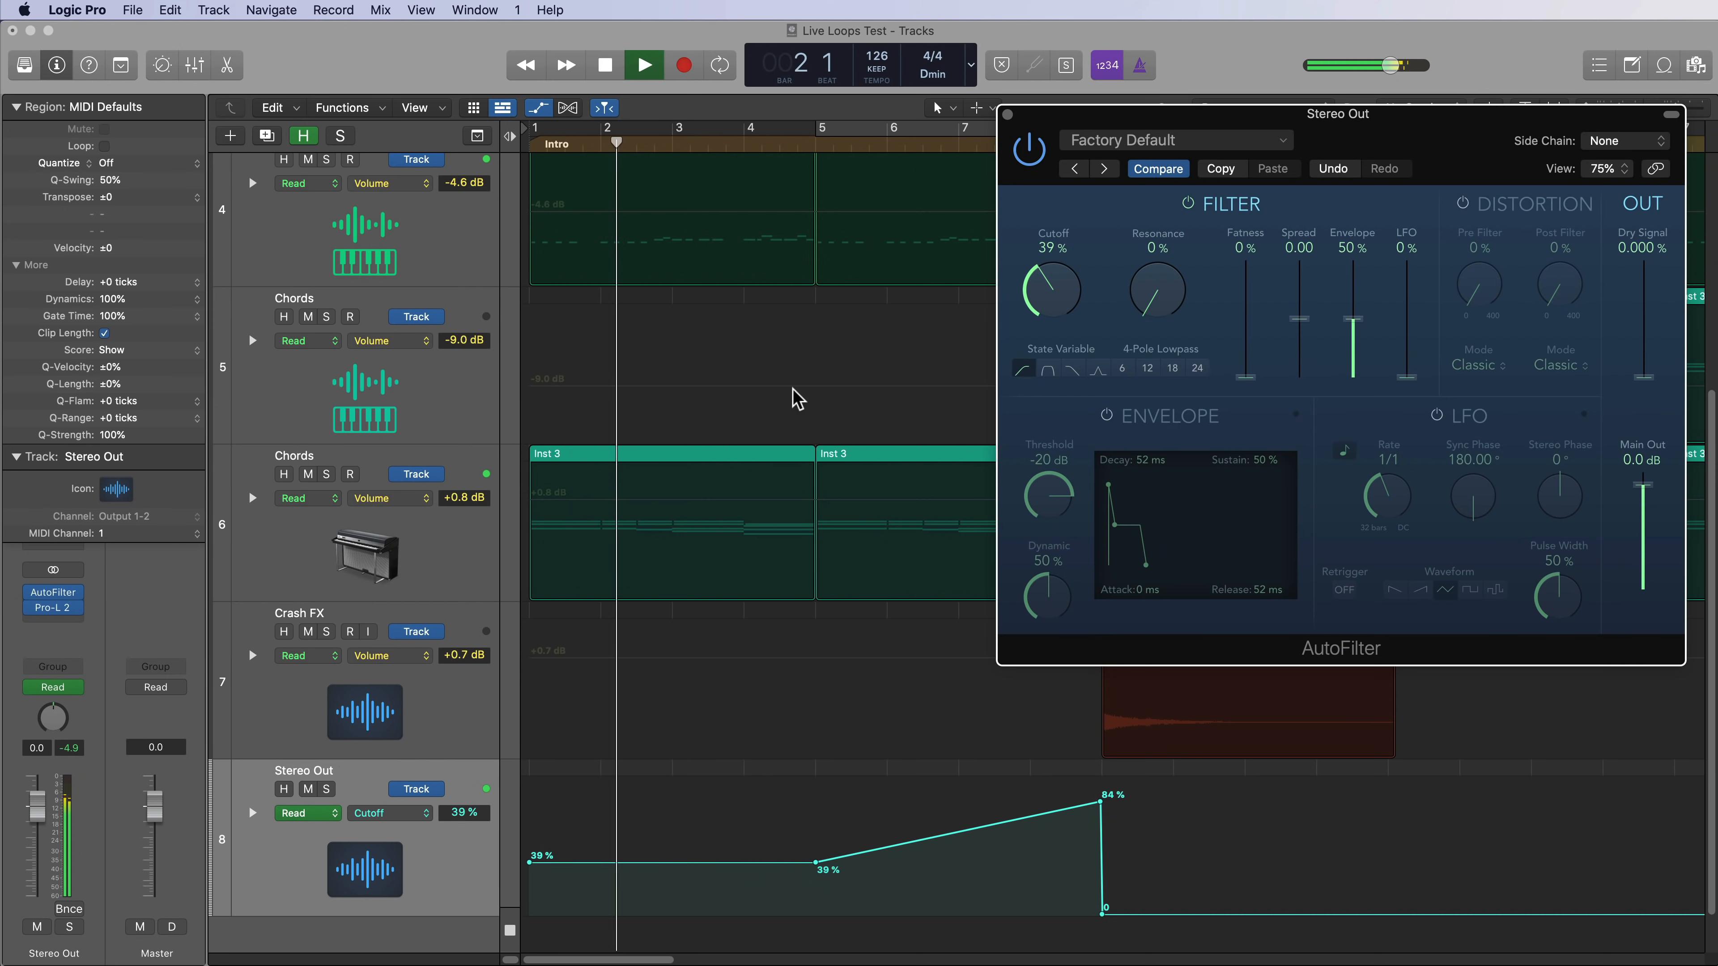
{"action": "left_click_drag", "start_coordinate": [1426, 122], "coordinate": [1391, 123]}
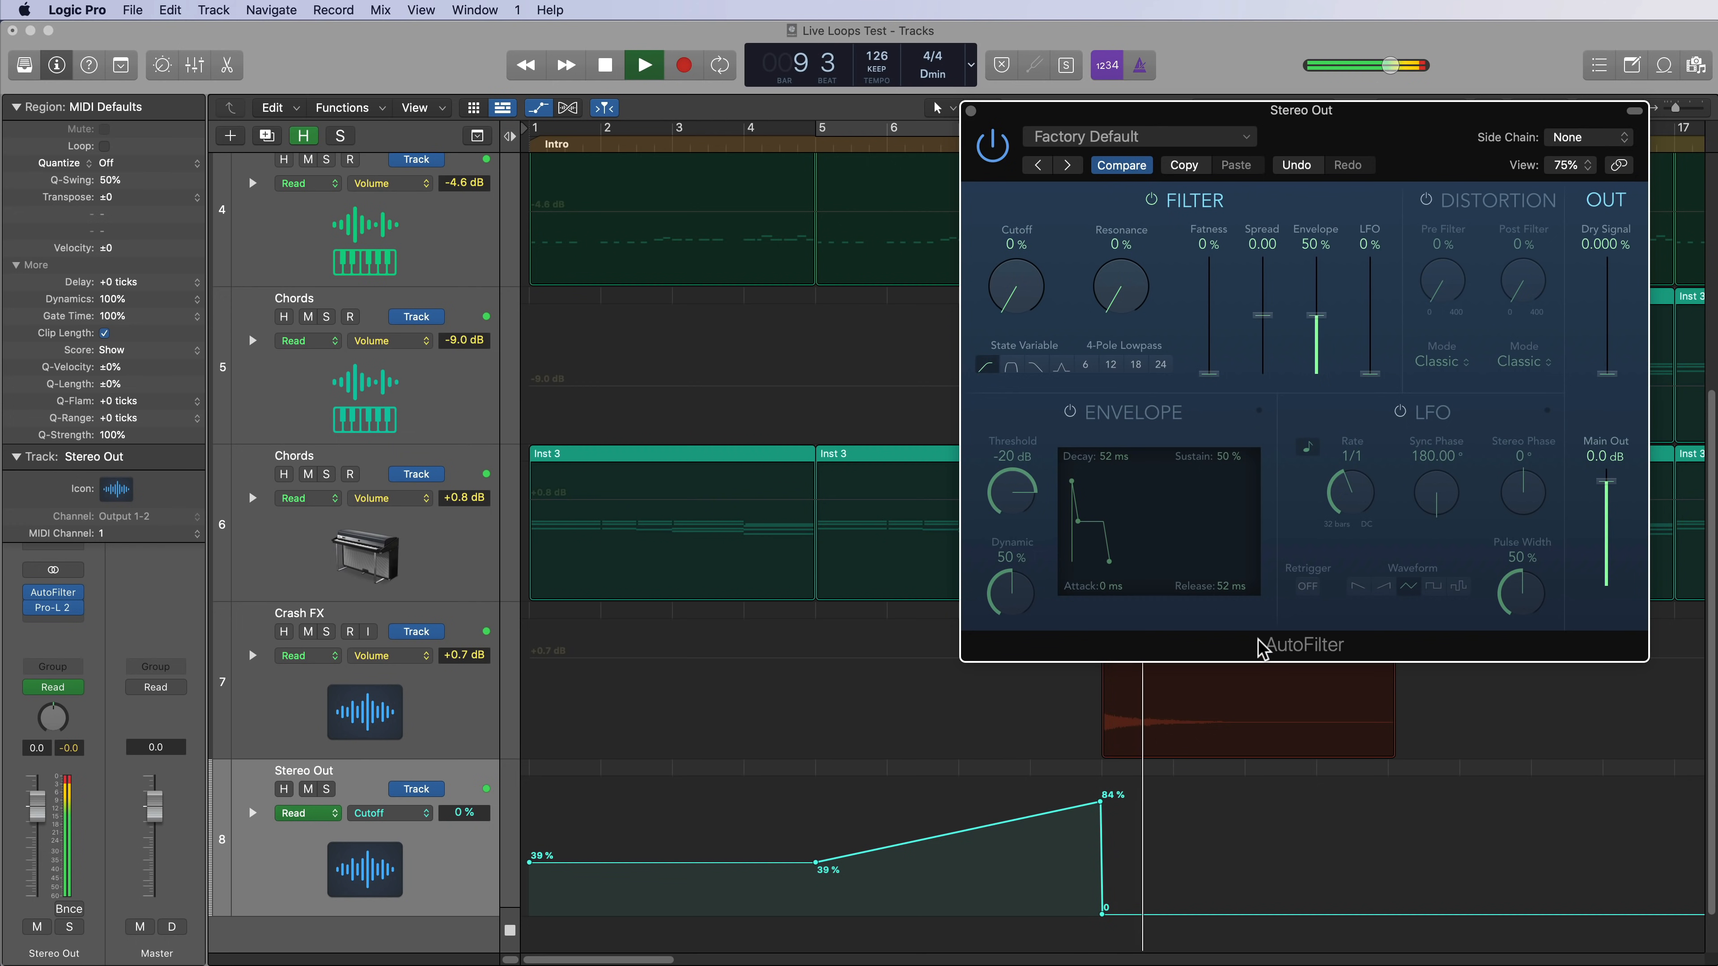
{"action": "key", "text": "space"}
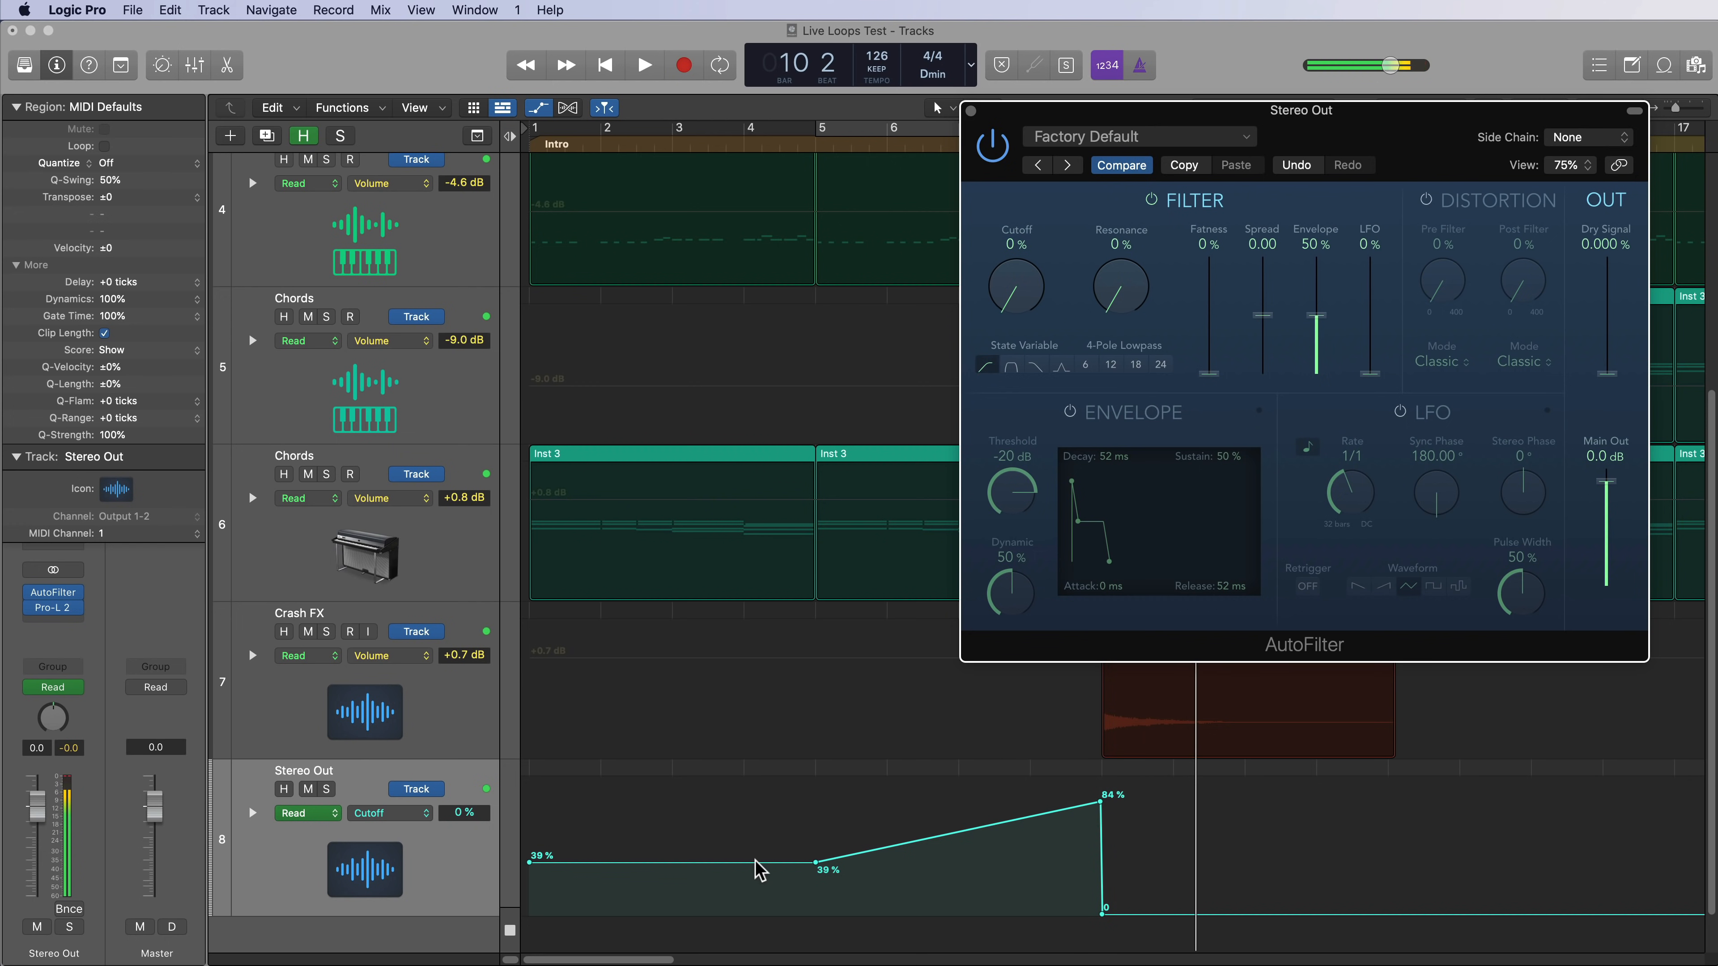
Lower the flat cutoff segment before bar 5 to 19% and the peak before bar 9 to 50%, and place the playhead at bar 5.
{"action": "left_click_drag", "start_coordinate": [757, 869], "coordinate": [748, 889]}
{"action": "left_click_drag", "start_coordinate": [1100, 802], "coordinate": [1100, 847]}
{"action": "left_click_drag", "start_coordinate": [788, 888], "coordinate": [787, 893]}
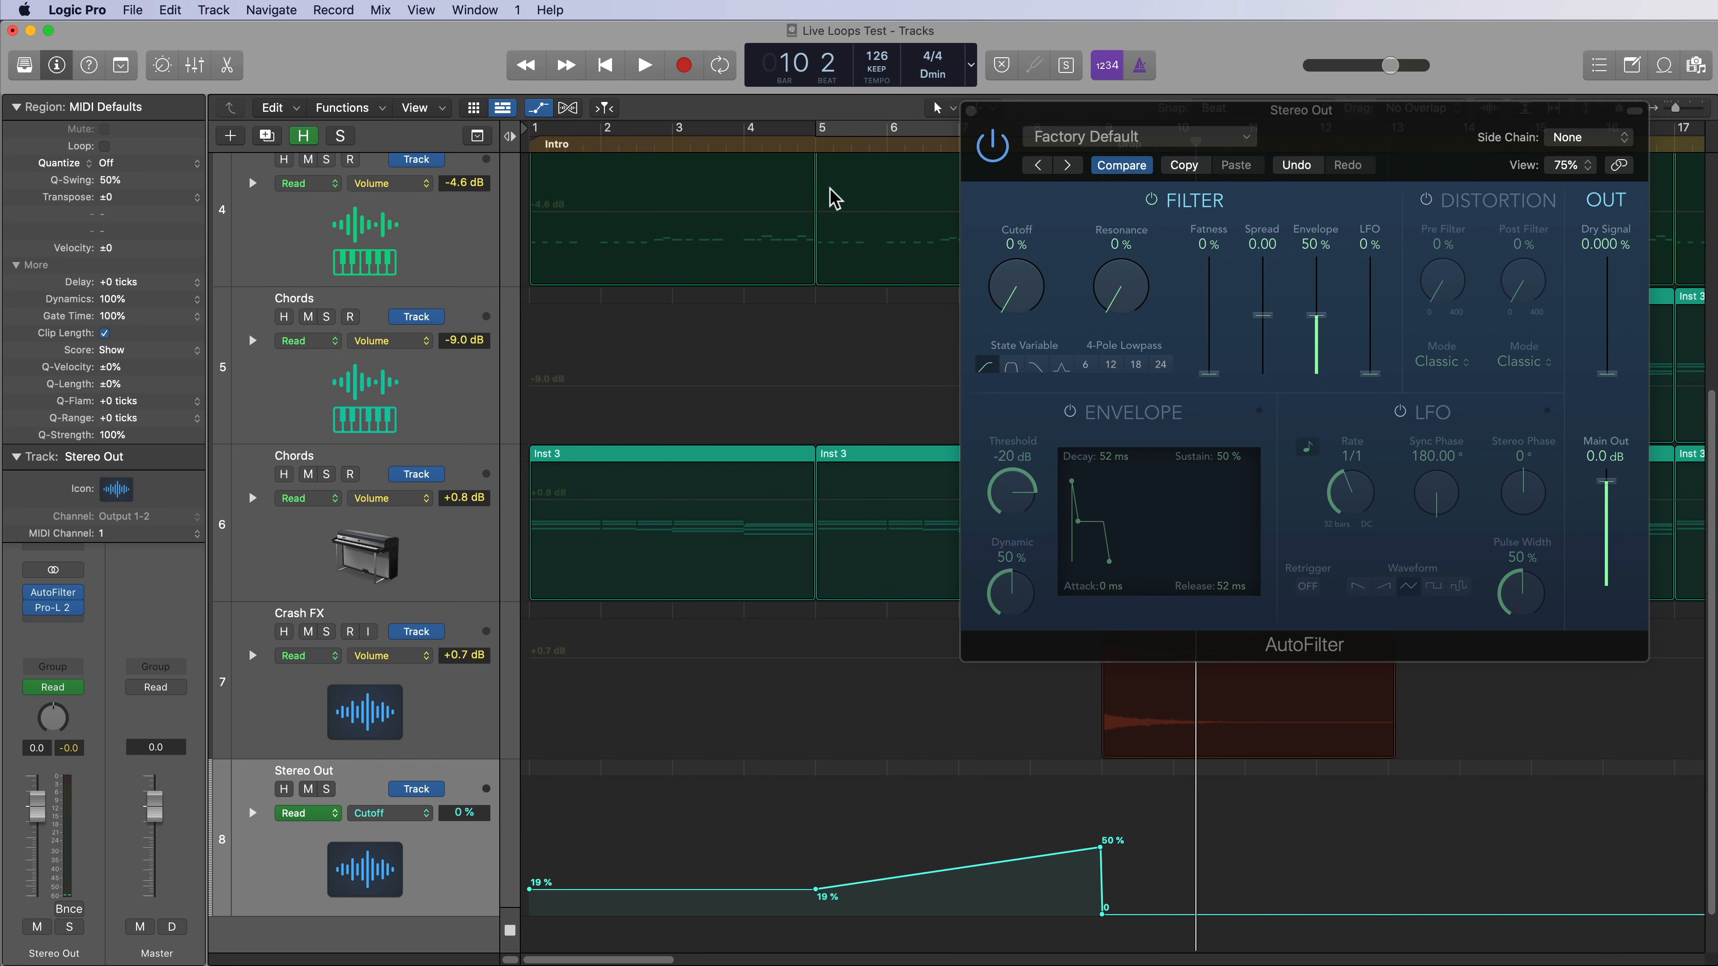
{"action": "left_click", "coordinate": [816, 143]}
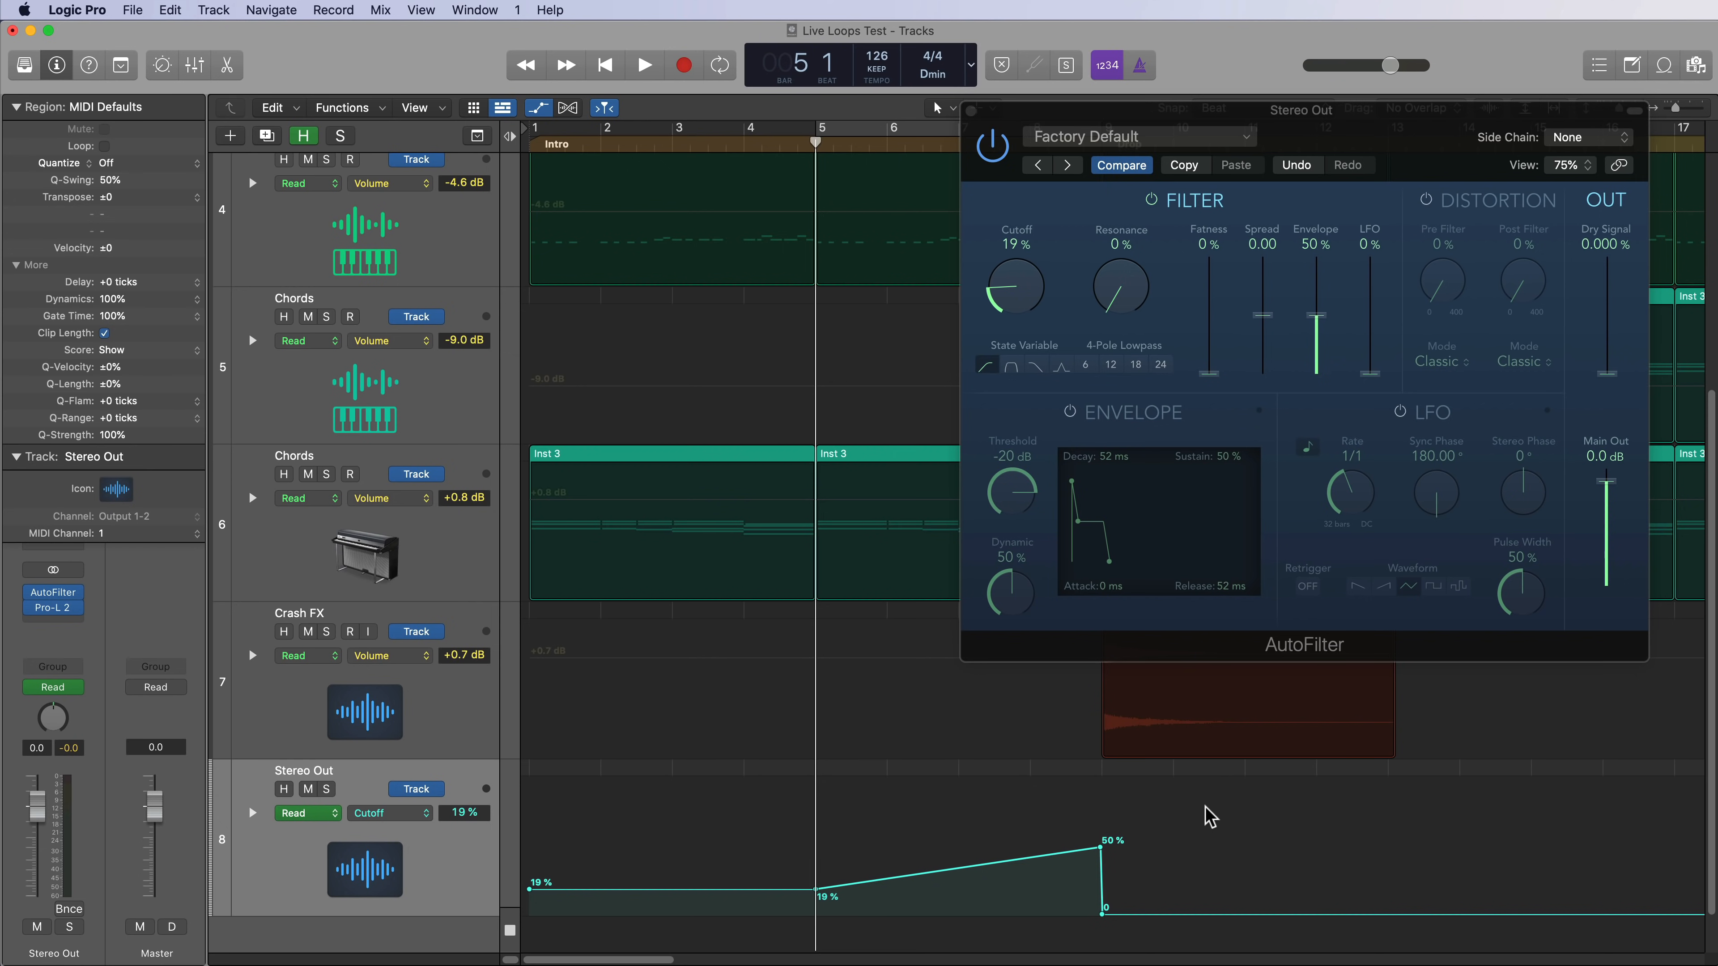
Show an AutoFilter Resonance automation lane under Stereo Out and ramp the resonance from 0% at bar 1 to 75% at bar 9.
{"action": "left_click_drag", "start_coordinate": [1137, 290], "coordinate": [1138, 284]}
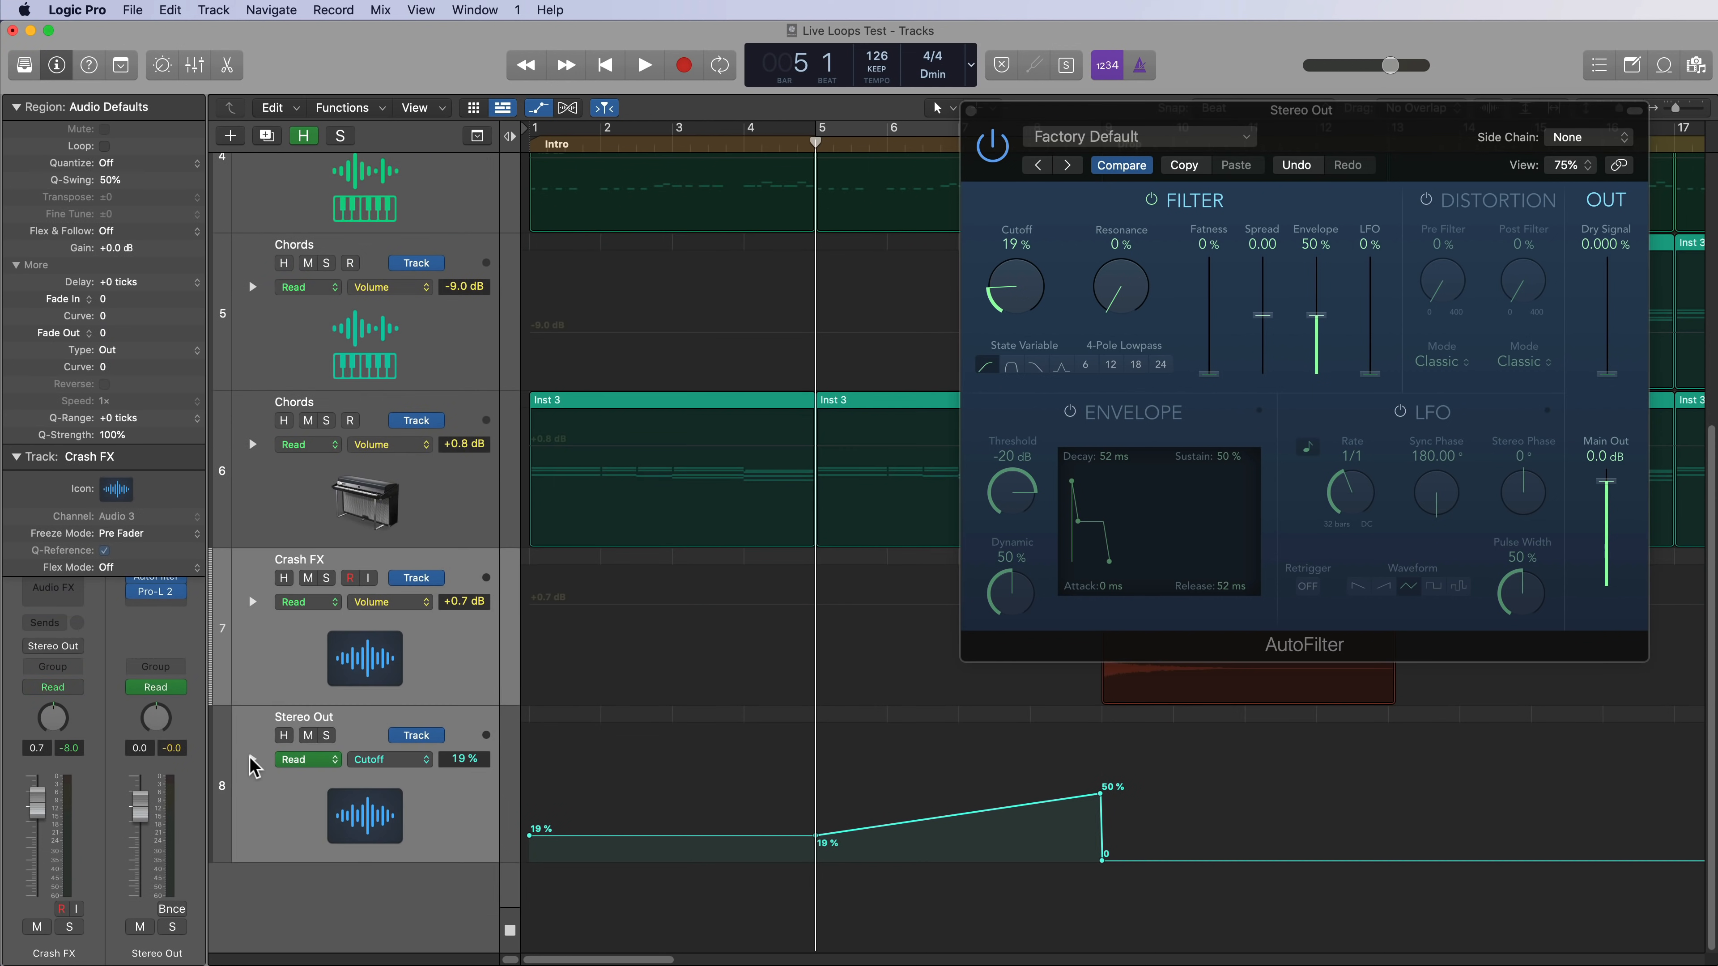
{"action": "left_click", "coordinate": [251, 757]}
{"action": "scroll", "coordinate": [325, 778], "scroll_direction": "down", "scroll_amount": 3}
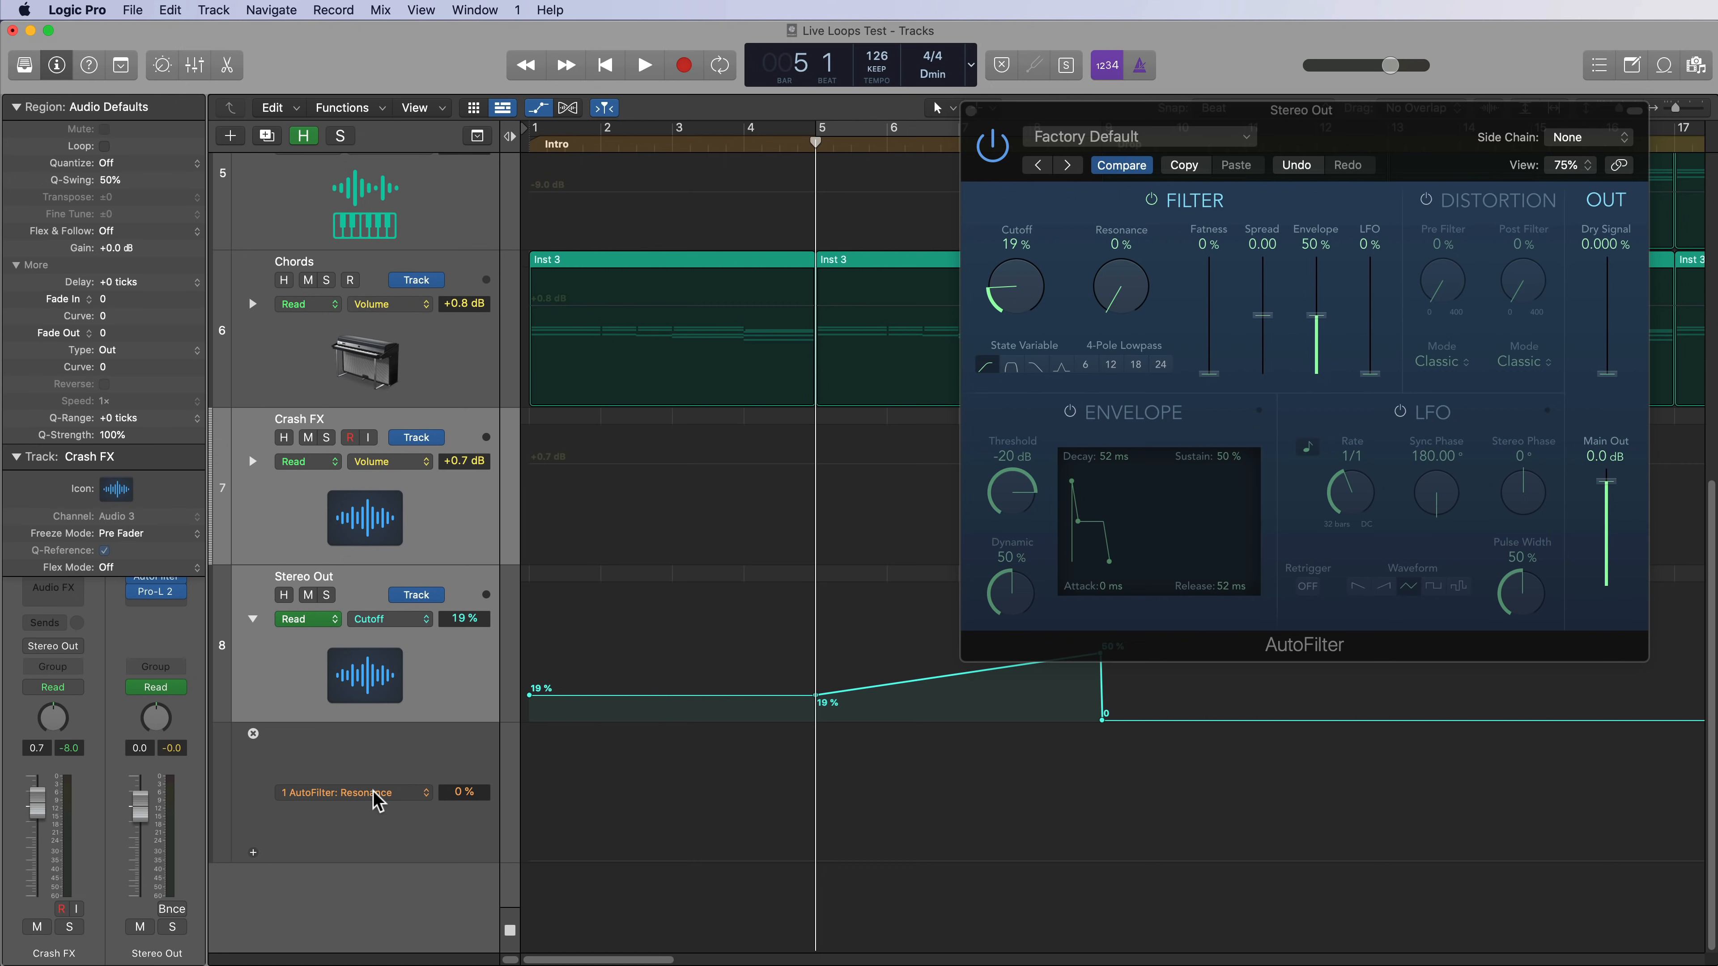
{"action": "left_click", "coordinate": [849, 854]}
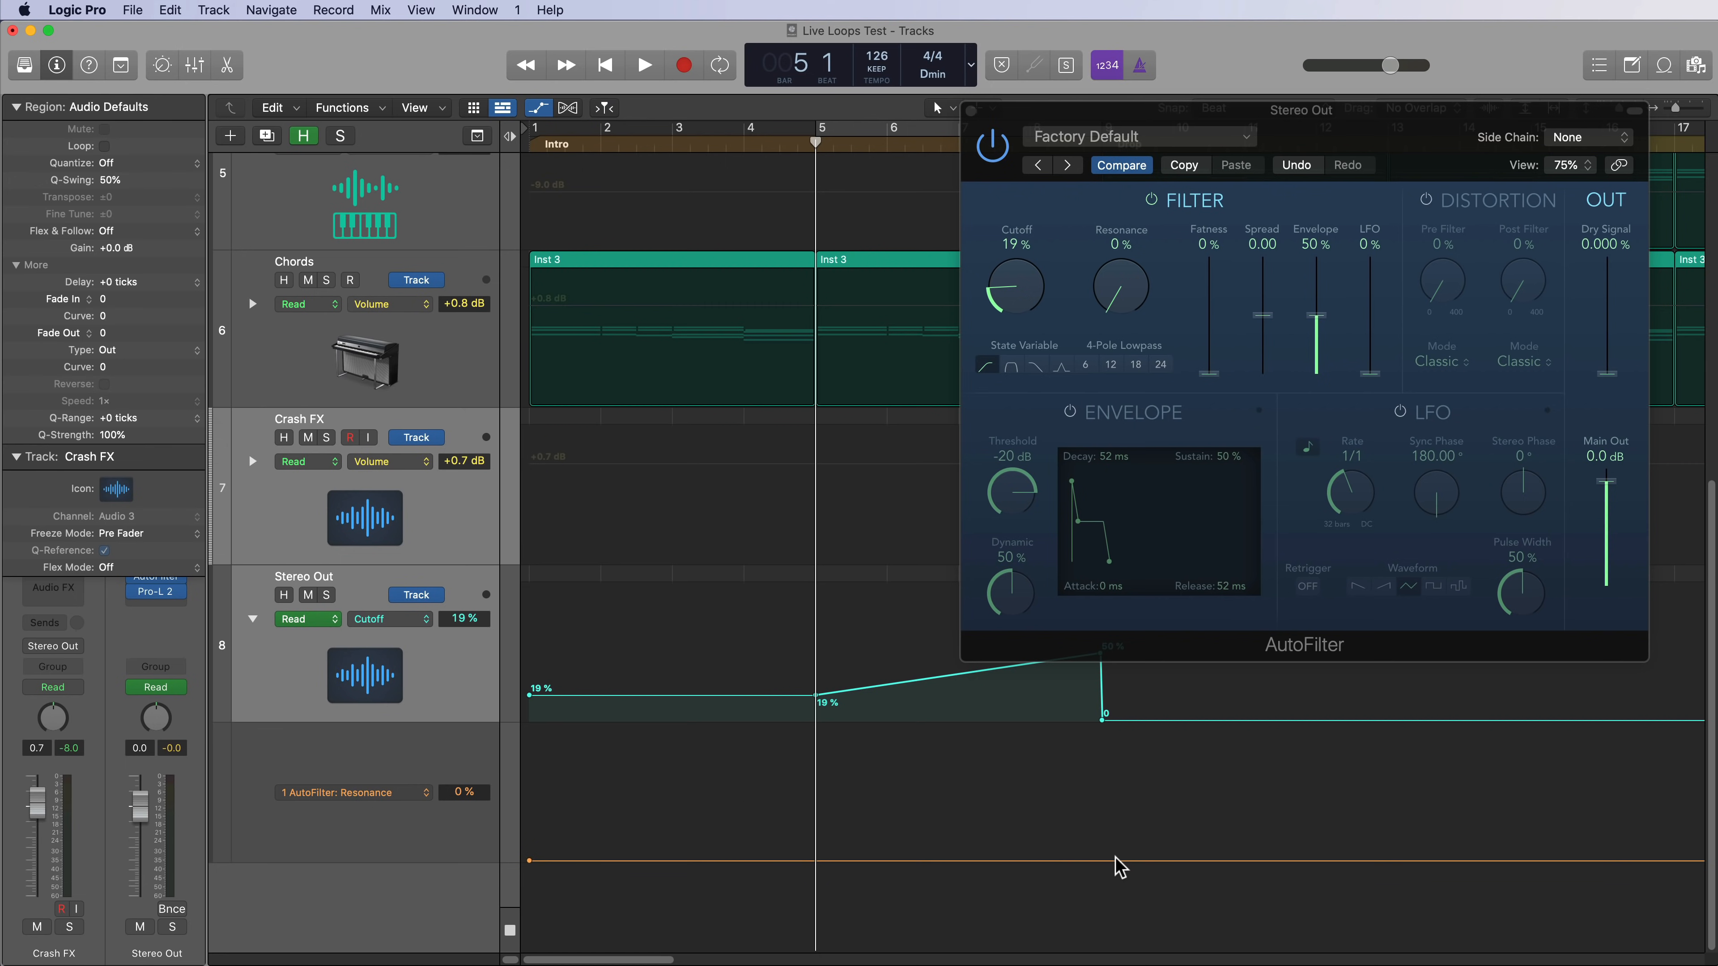
{"action": "left_click_drag", "start_coordinate": [1102, 861], "coordinate": [1102, 760]}
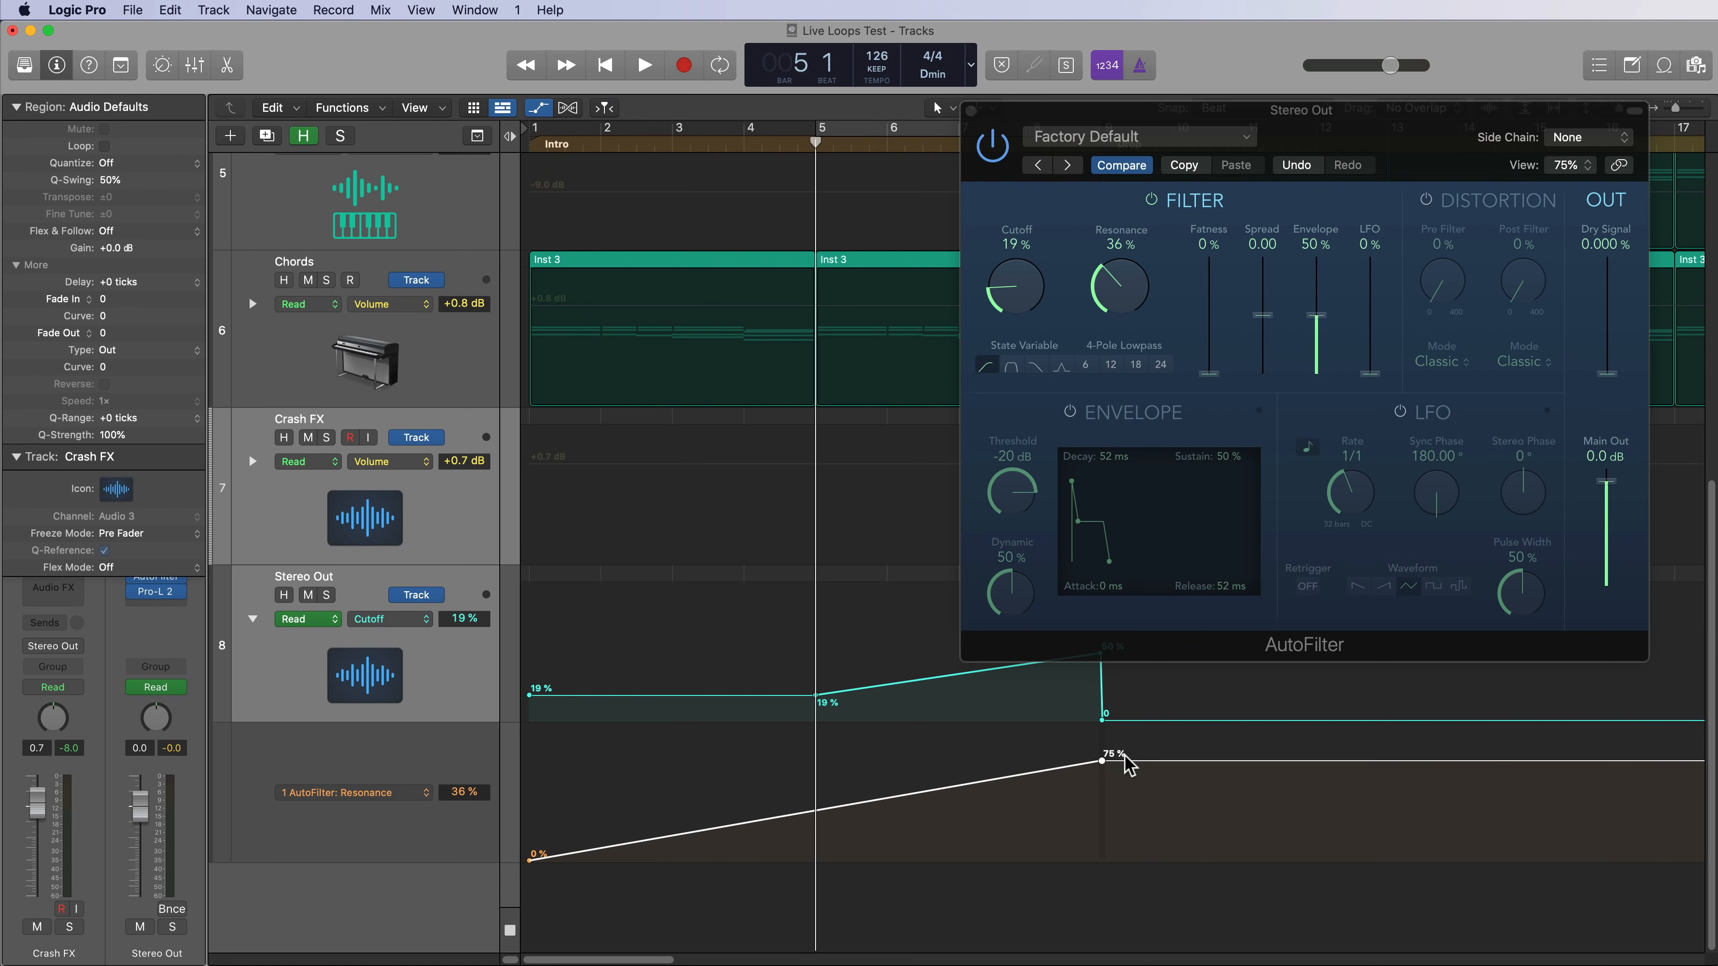
Turn off Snap Automation and drop the resonance automation from its peak to 0 at bar 9.
{"action": "right_click", "coordinate": [1168, 763]}
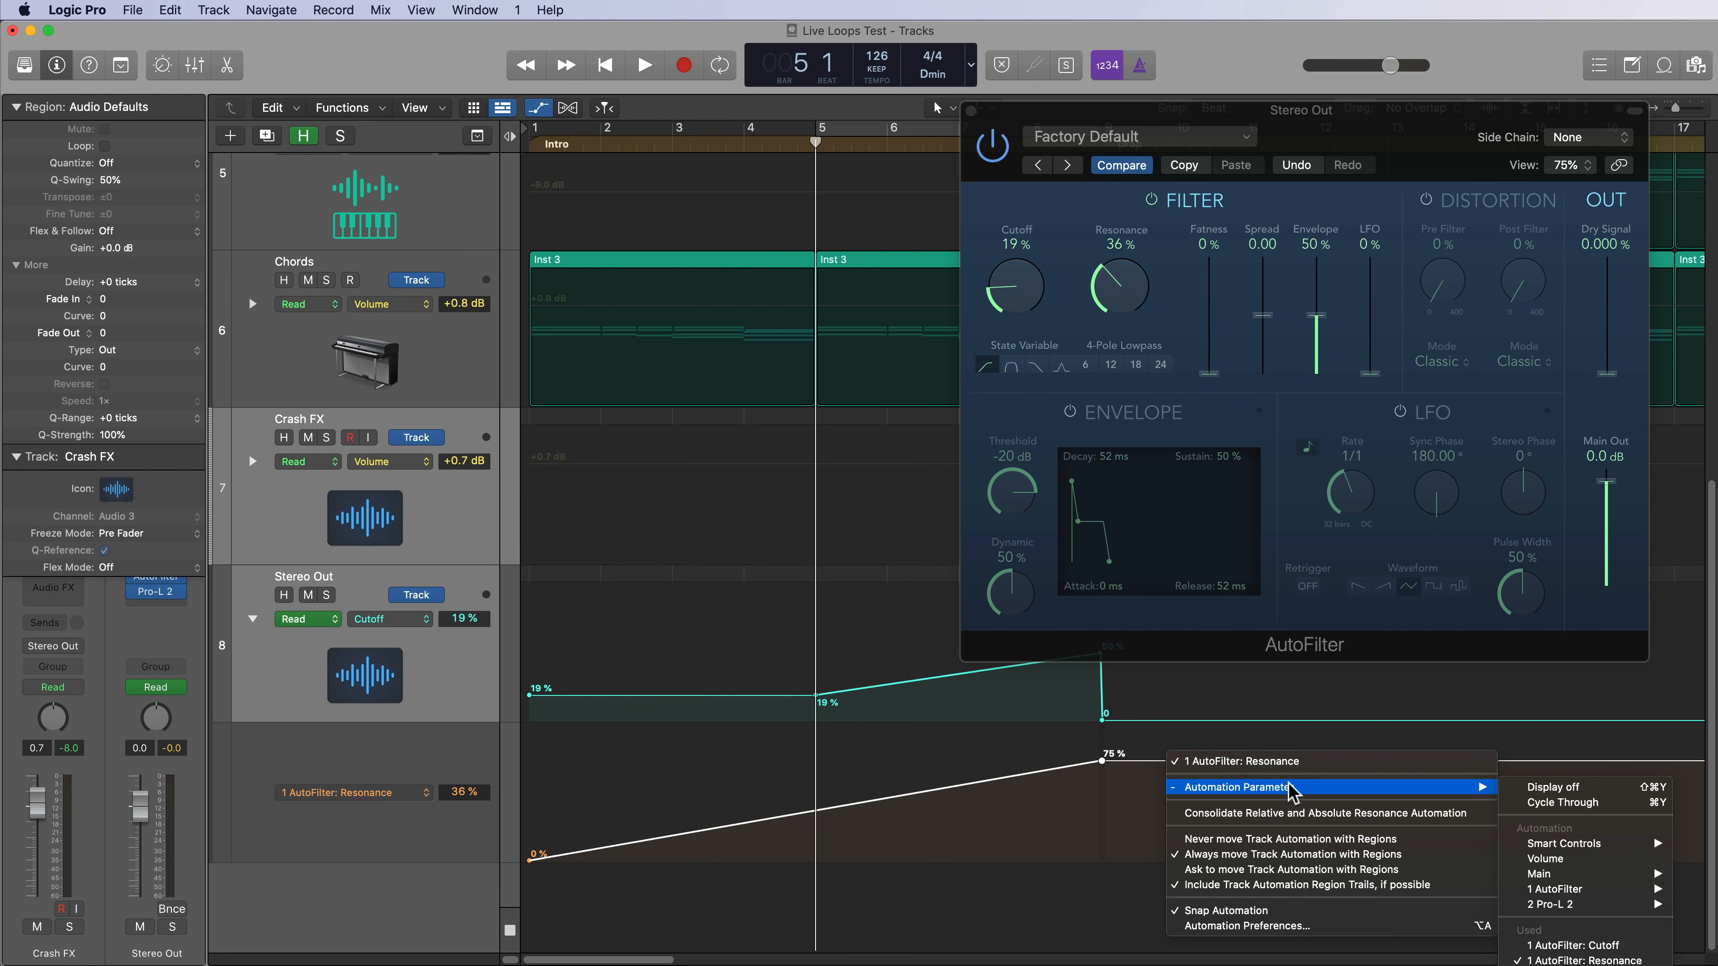
{"action": "left_click", "coordinate": [1282, 914]}
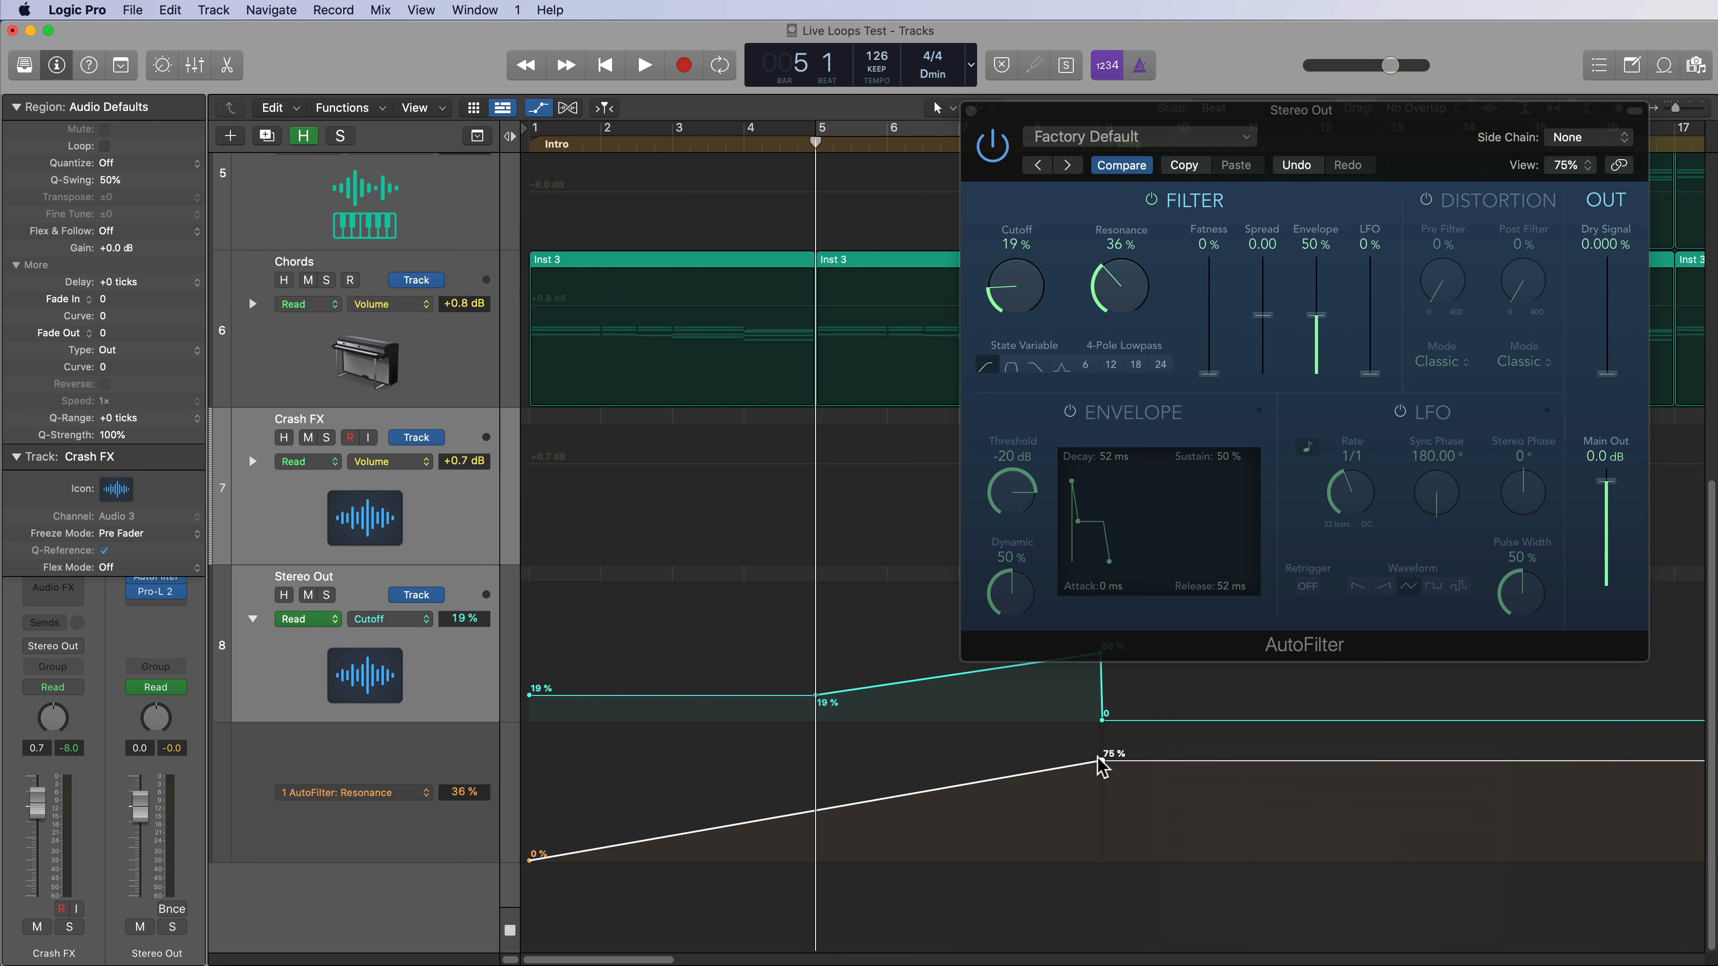
{"action": "right_click", "coordinate": [1142, 769]}
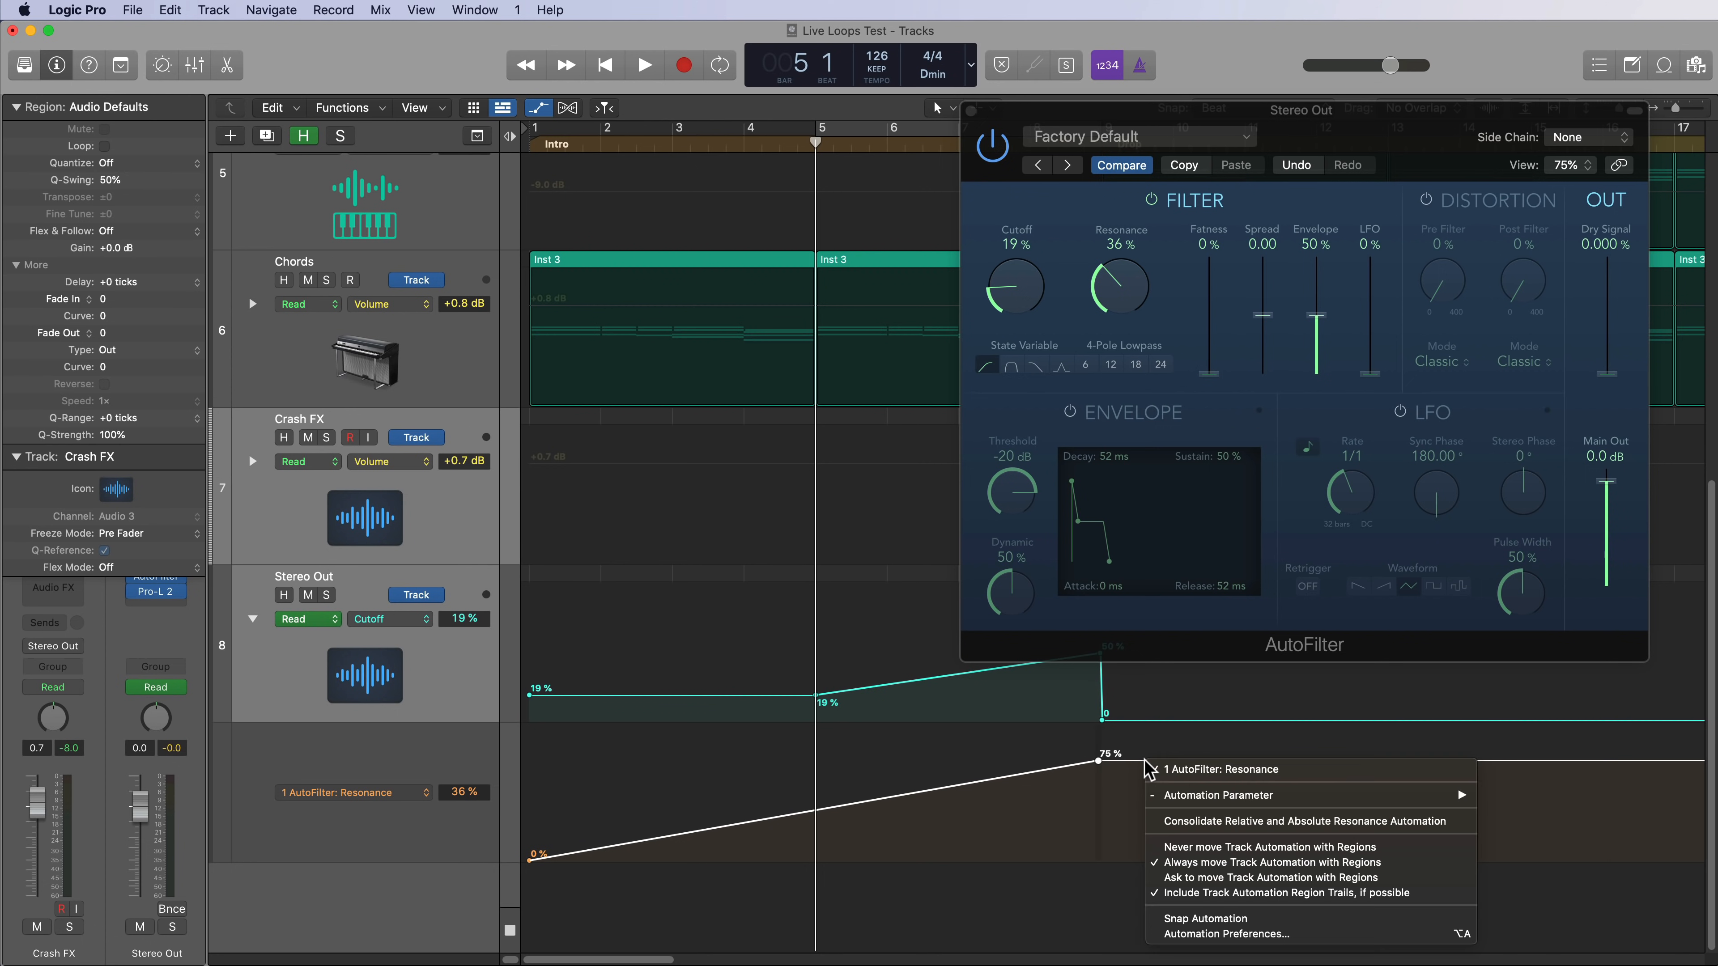
{"action": "left_click", "coordinate": [1176, 761]}
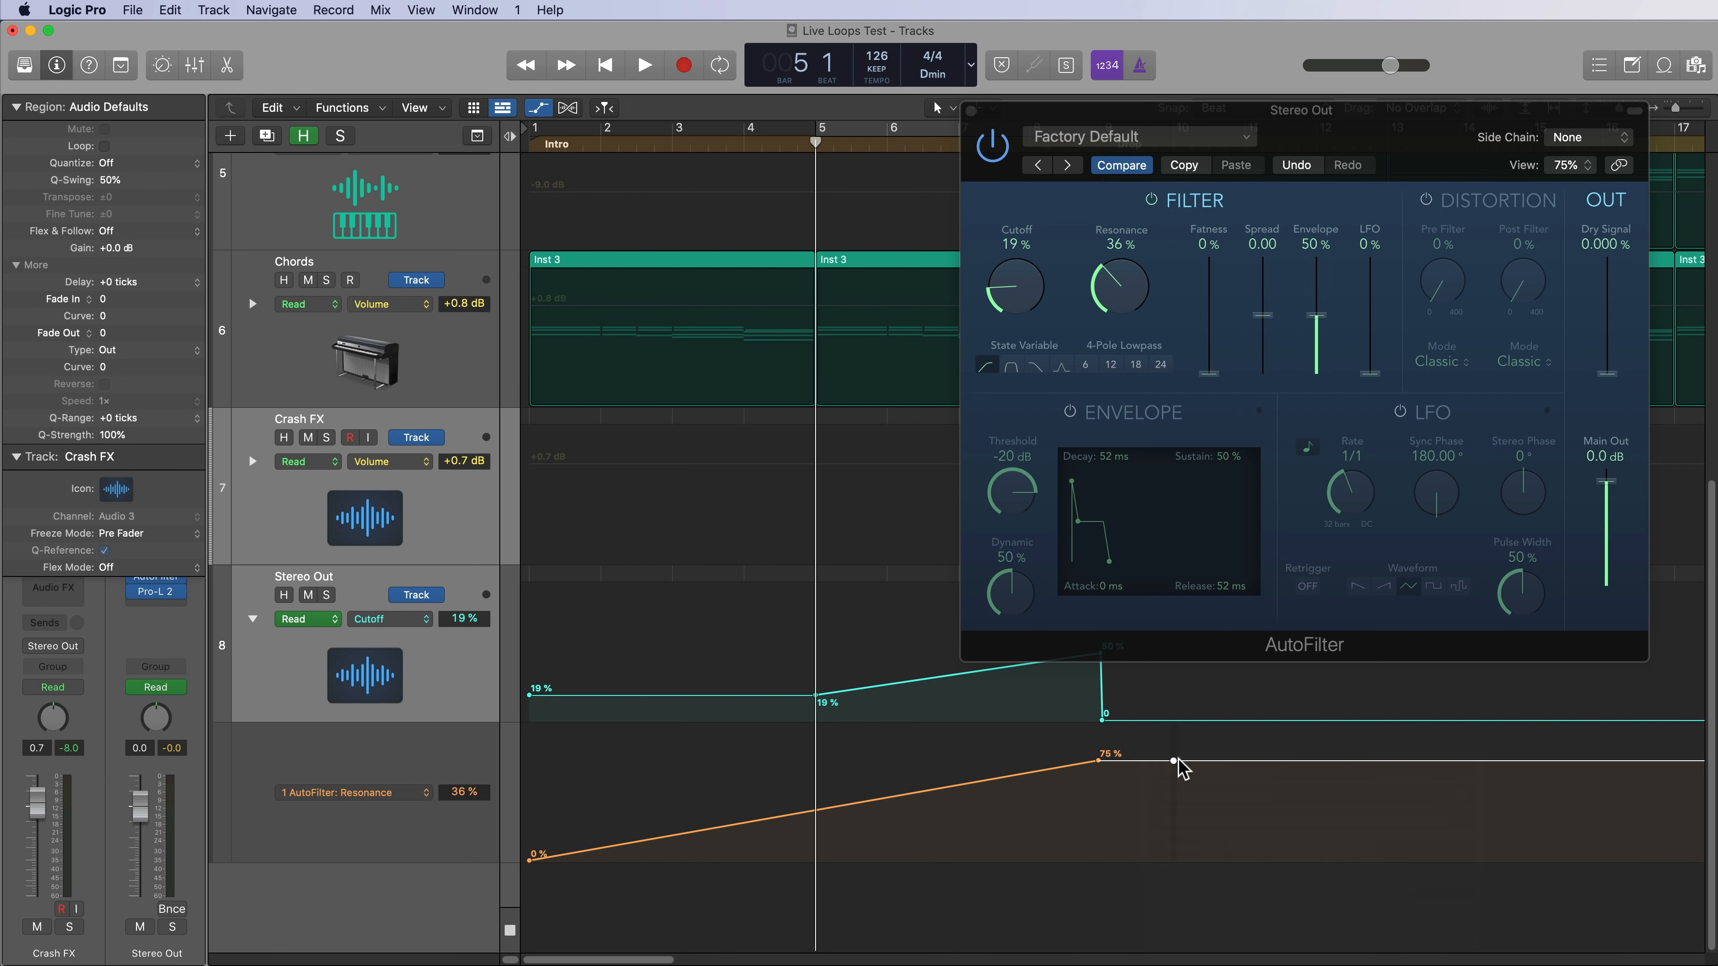
{"action": "left_click_drag", "start_coordinate": [1103, 761], "coordinate": [1131, 876]}
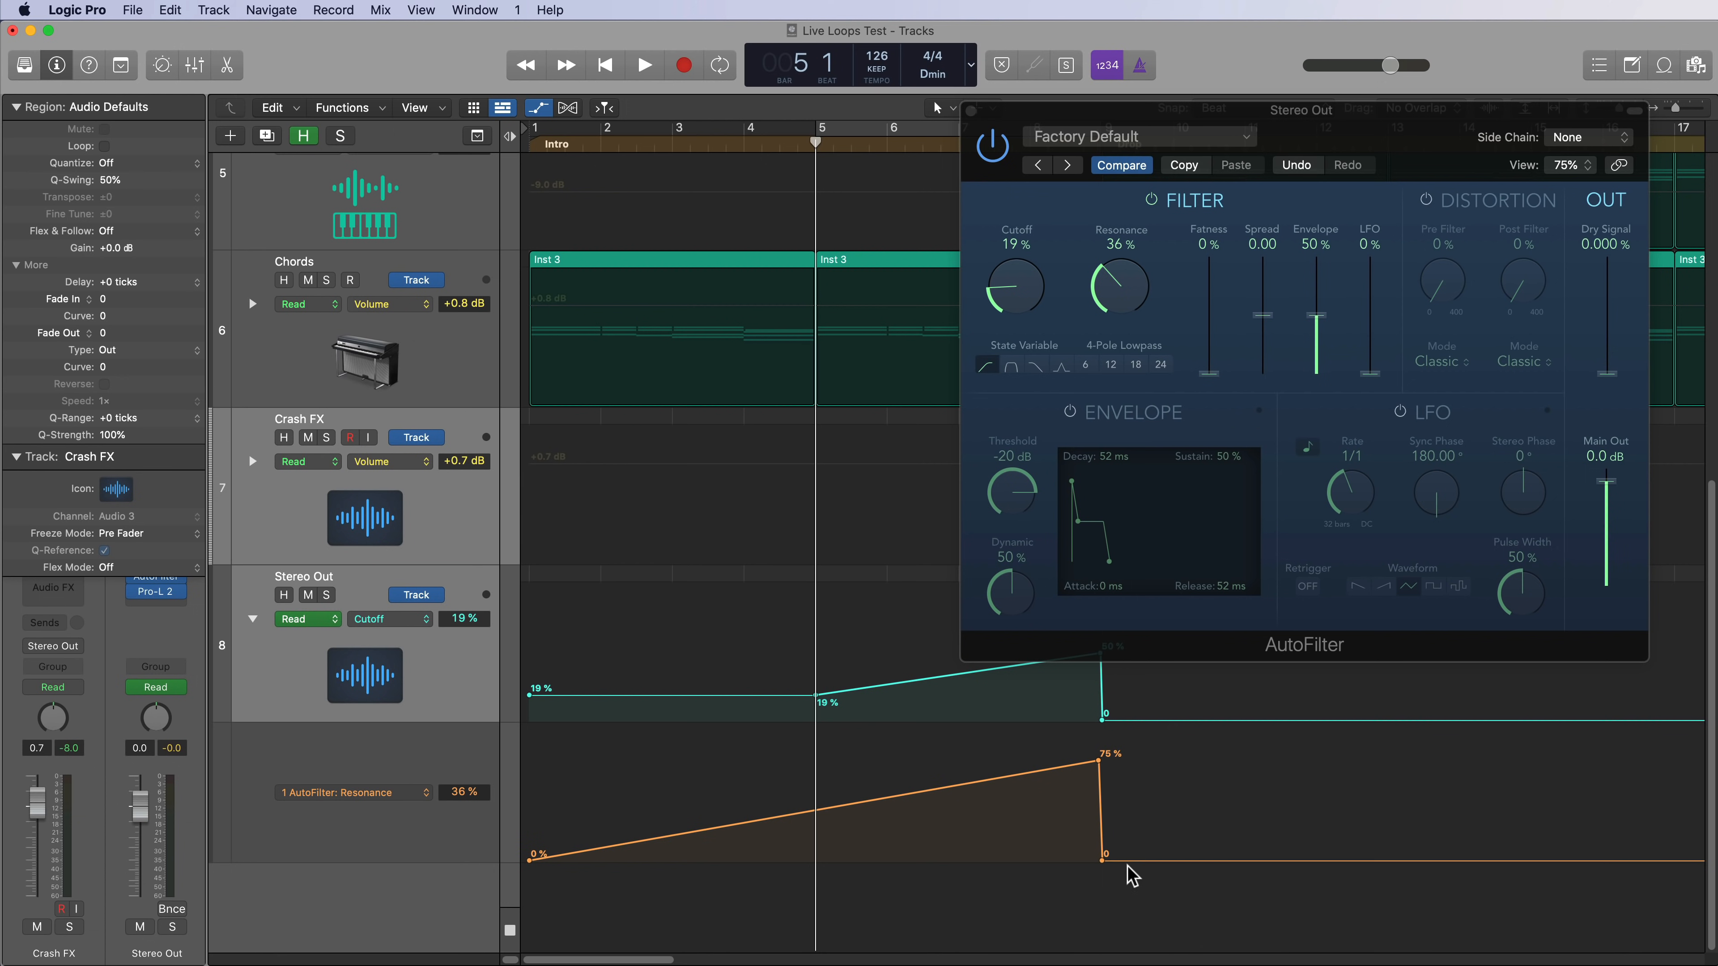
Play from the beginning while adjusting the resonance ramp to run from 3% to 74%, close AutoFilter, and stop in bar 10.
{"action": "left_click_drag", "start_coordinate": [1096, 761], "coordinate": [1093, 775]}
{"action": "key", "text": "Return"}
{"action": "key", "text": "space"}
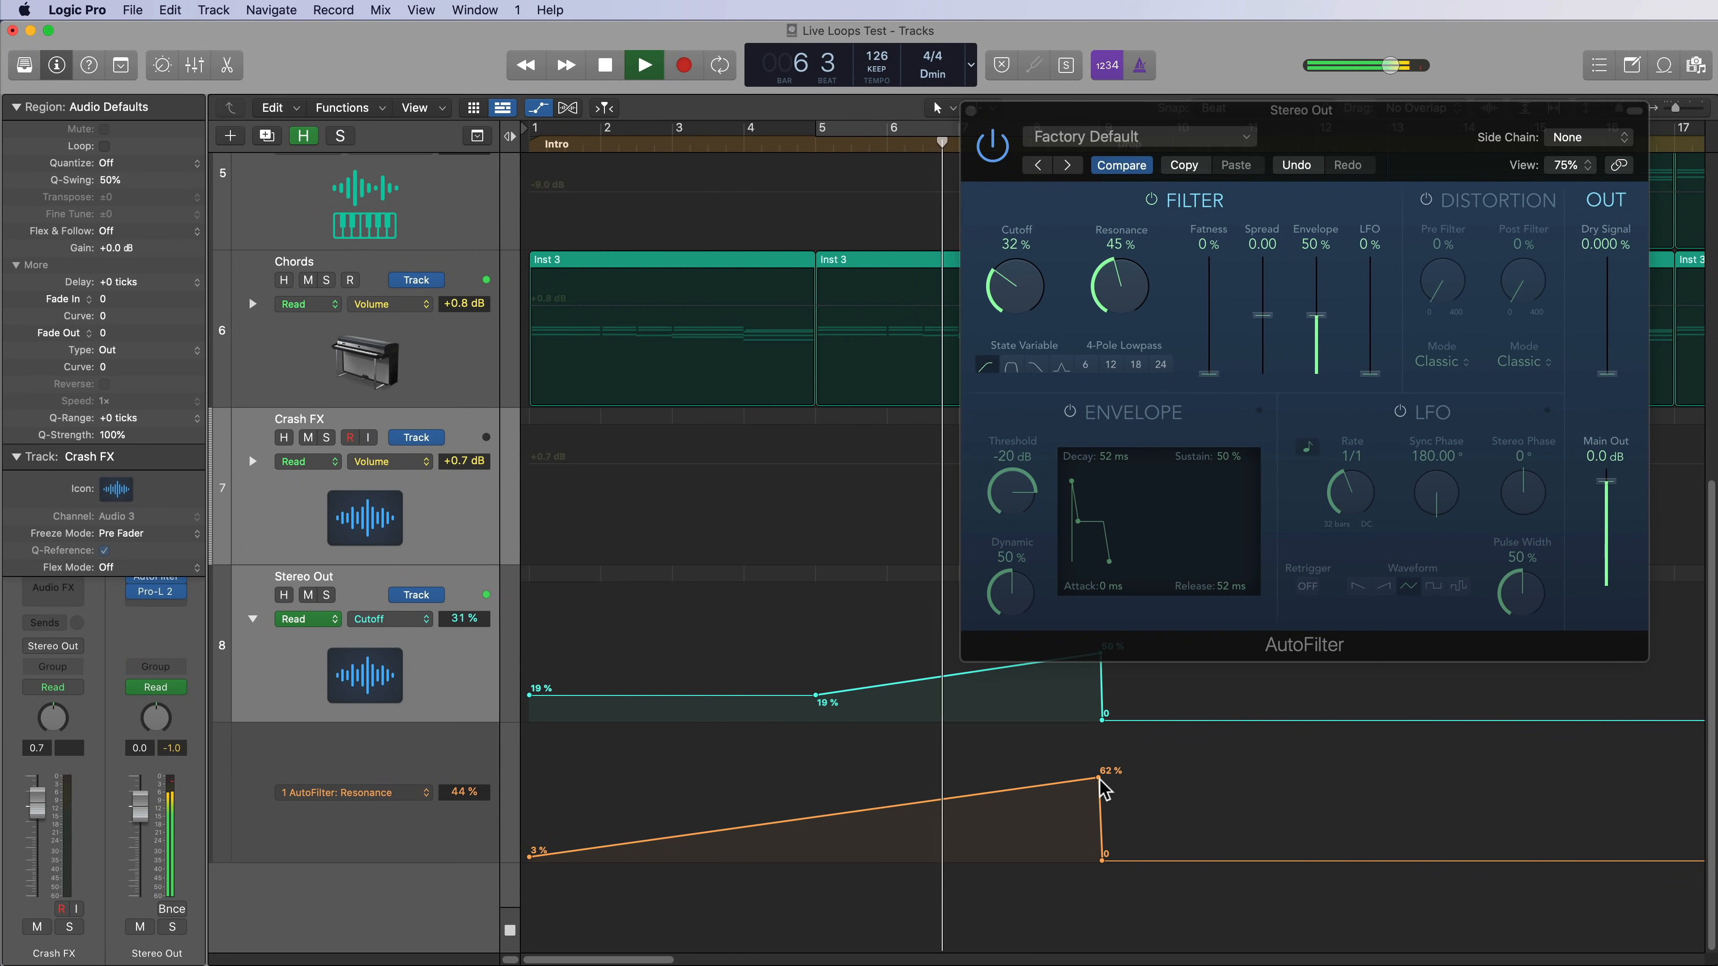
{"action": "left_click_drag", "start_coordinate": [1100, 777], "coordinate": [1098, 761]}
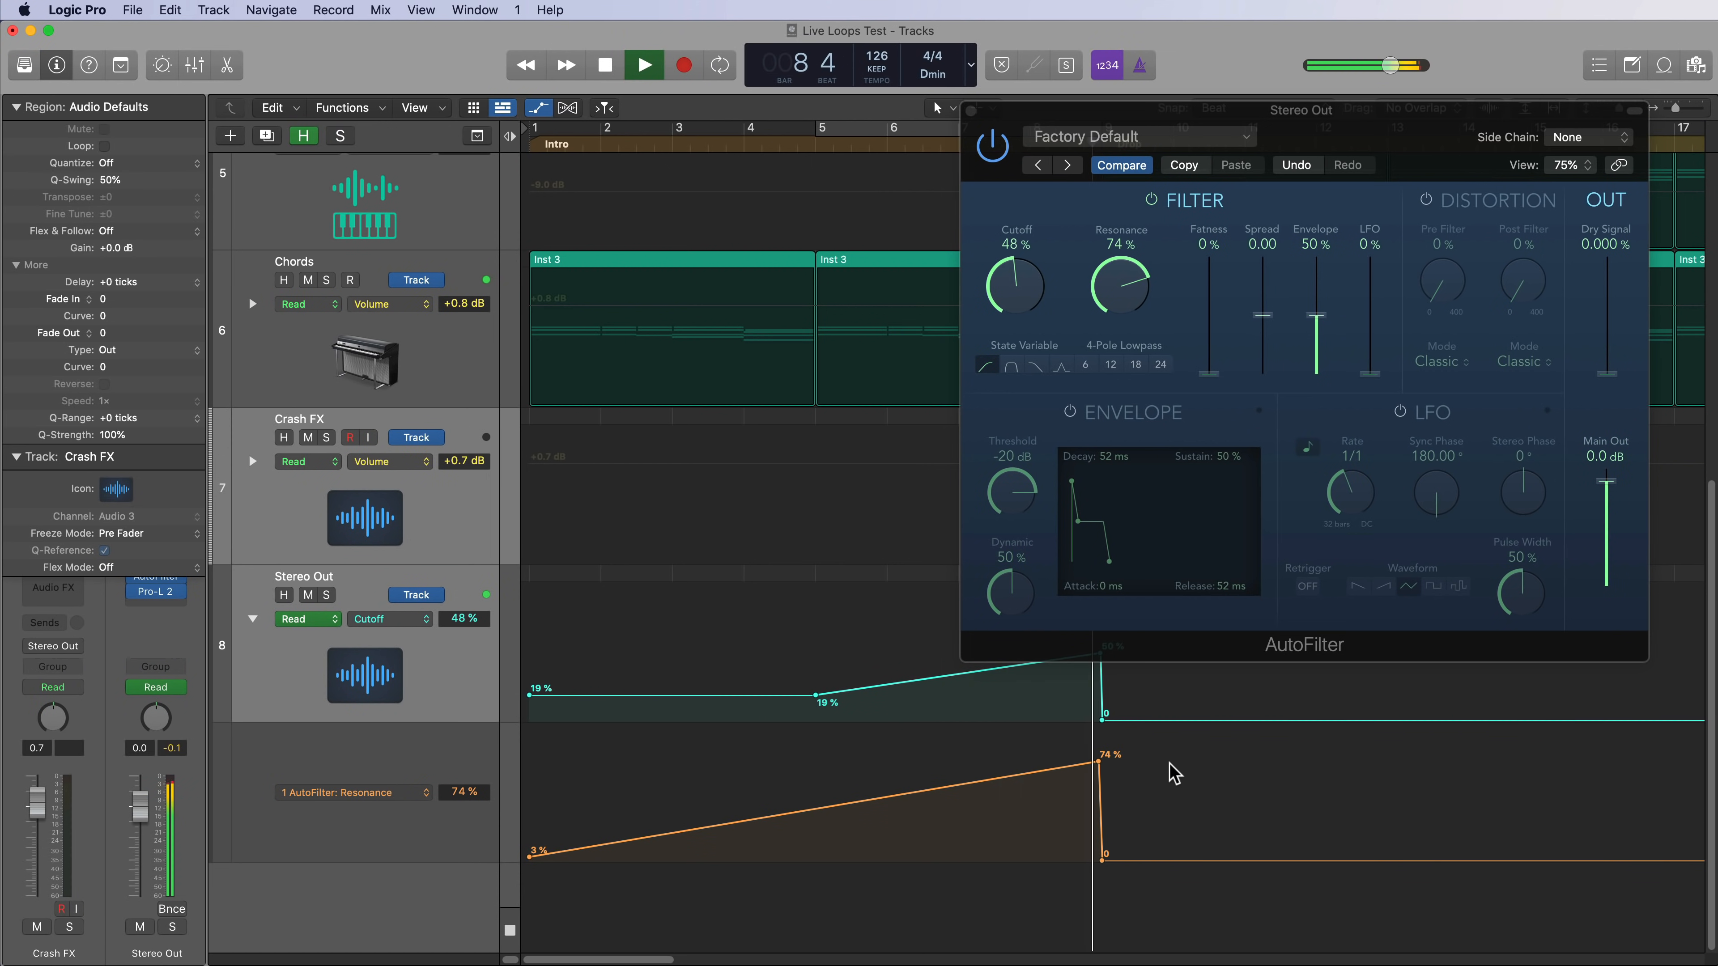
{"action": "left_click", "coordinate": [971, 118]}
{"action": "key", "text": "space"}
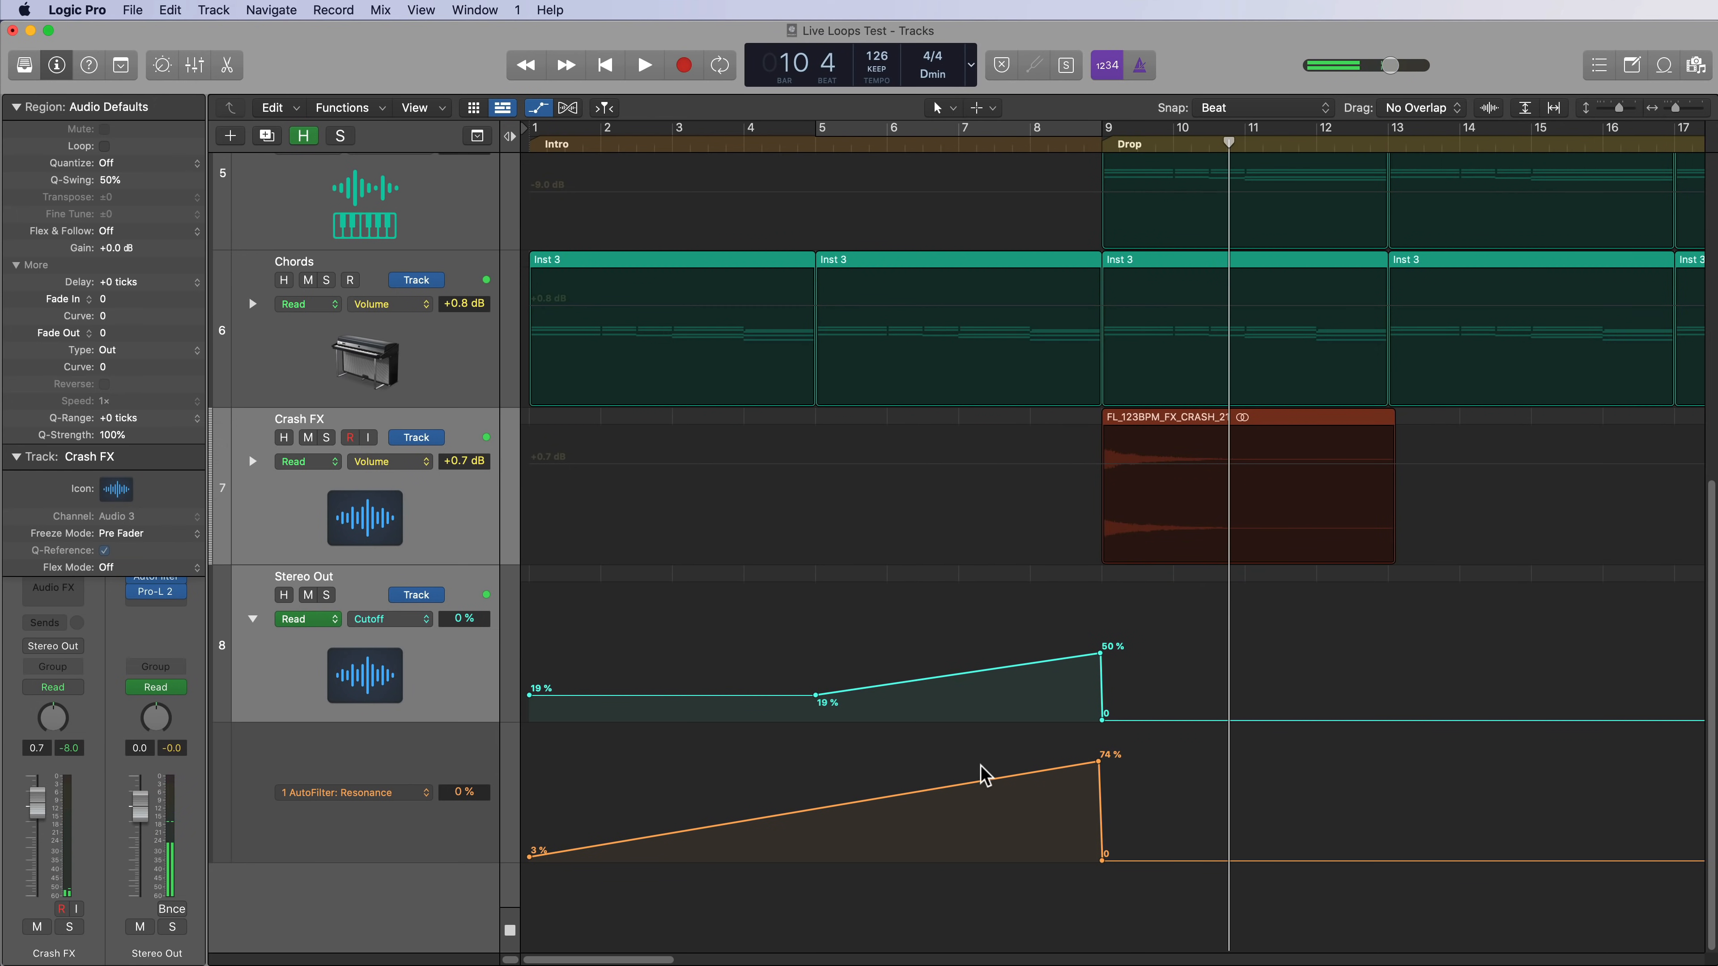
With the Automation Curve Tool, bend the cutoff ramp from bar 5 and the resonance ramp from bar 1 into slow-starting upward curves.
{"action": "left_click", "coordinate": [987, 109]}
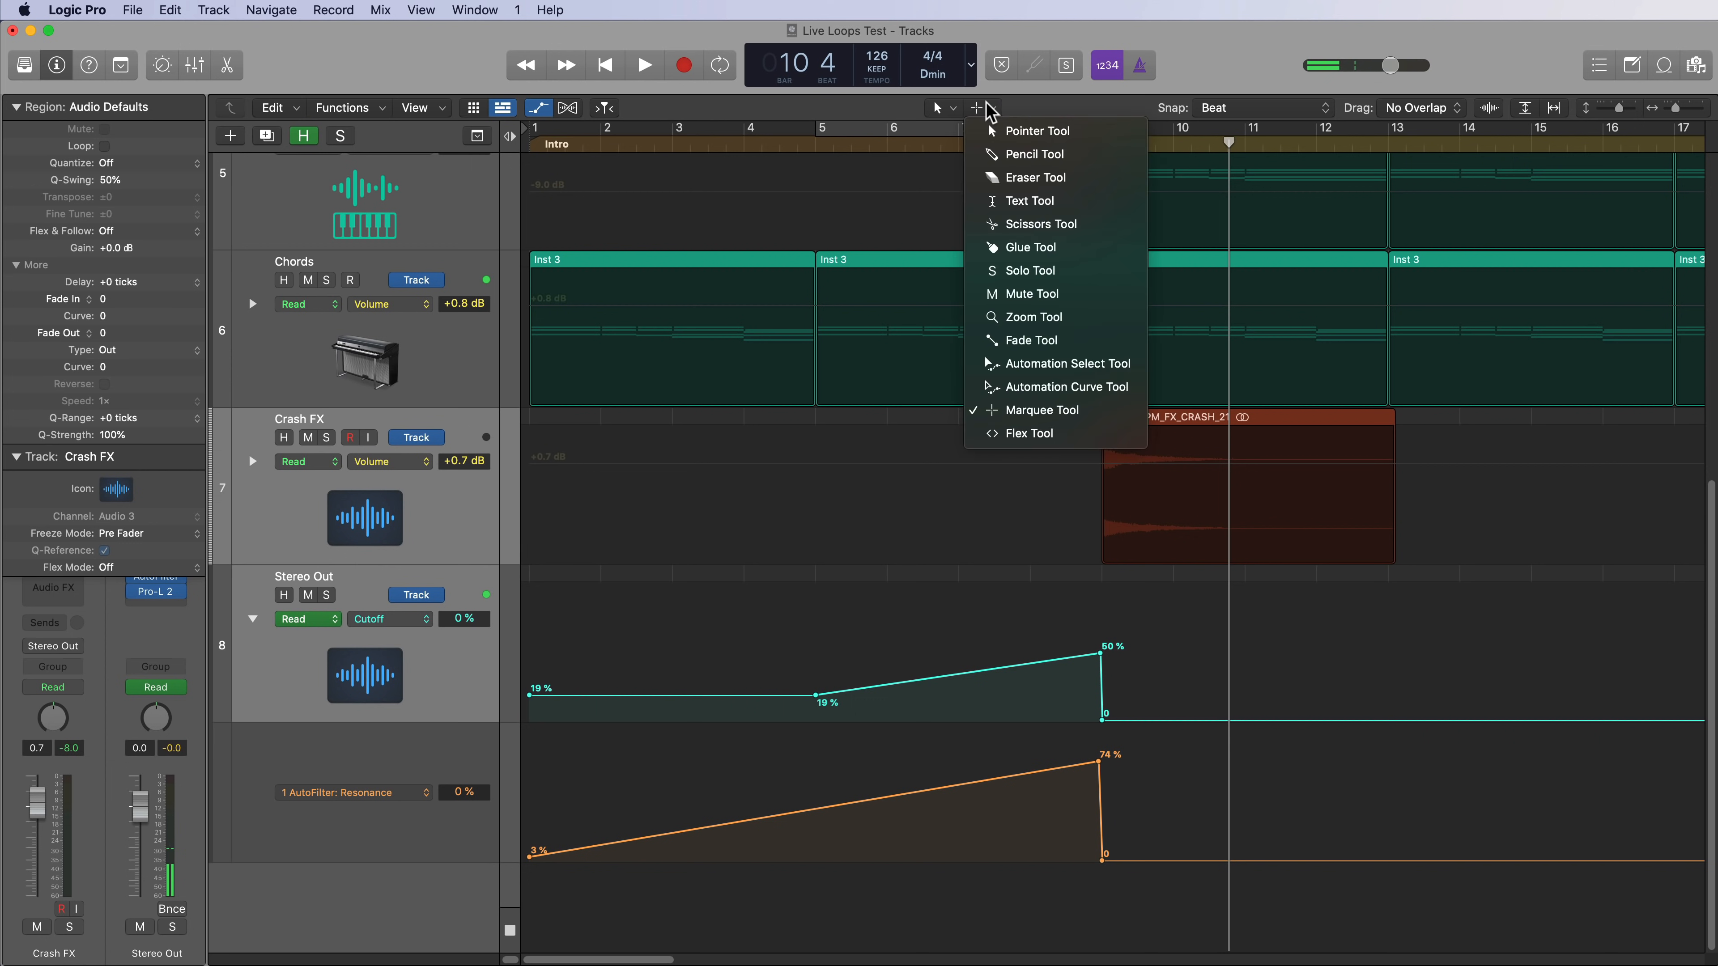
{"action": "left_click", "coordinate": [1078, 391]}
{"action": "left_click_drag", "start_coordinate": [958, 697], "coordinate": [929, 845]}
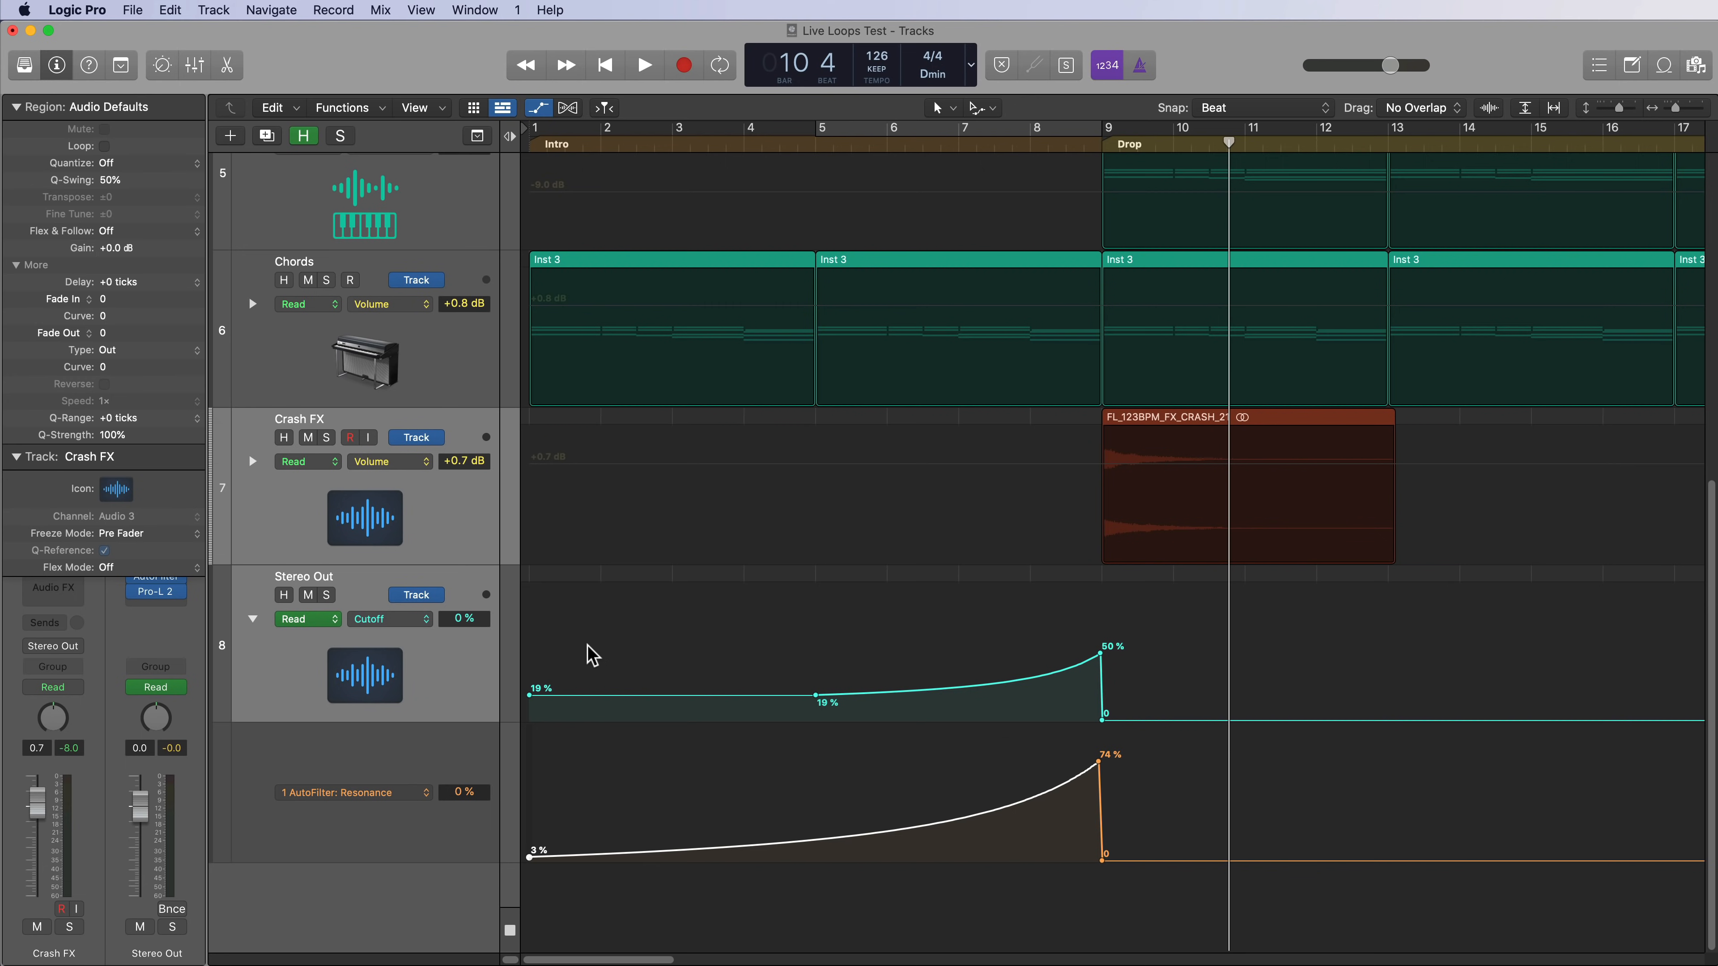
Select the Stereo Out track, collapse its region inspector section, and remove the AutoFilter plug-in from its channel strip.
{"action": "left_click", "coordinate": [392, 646]}
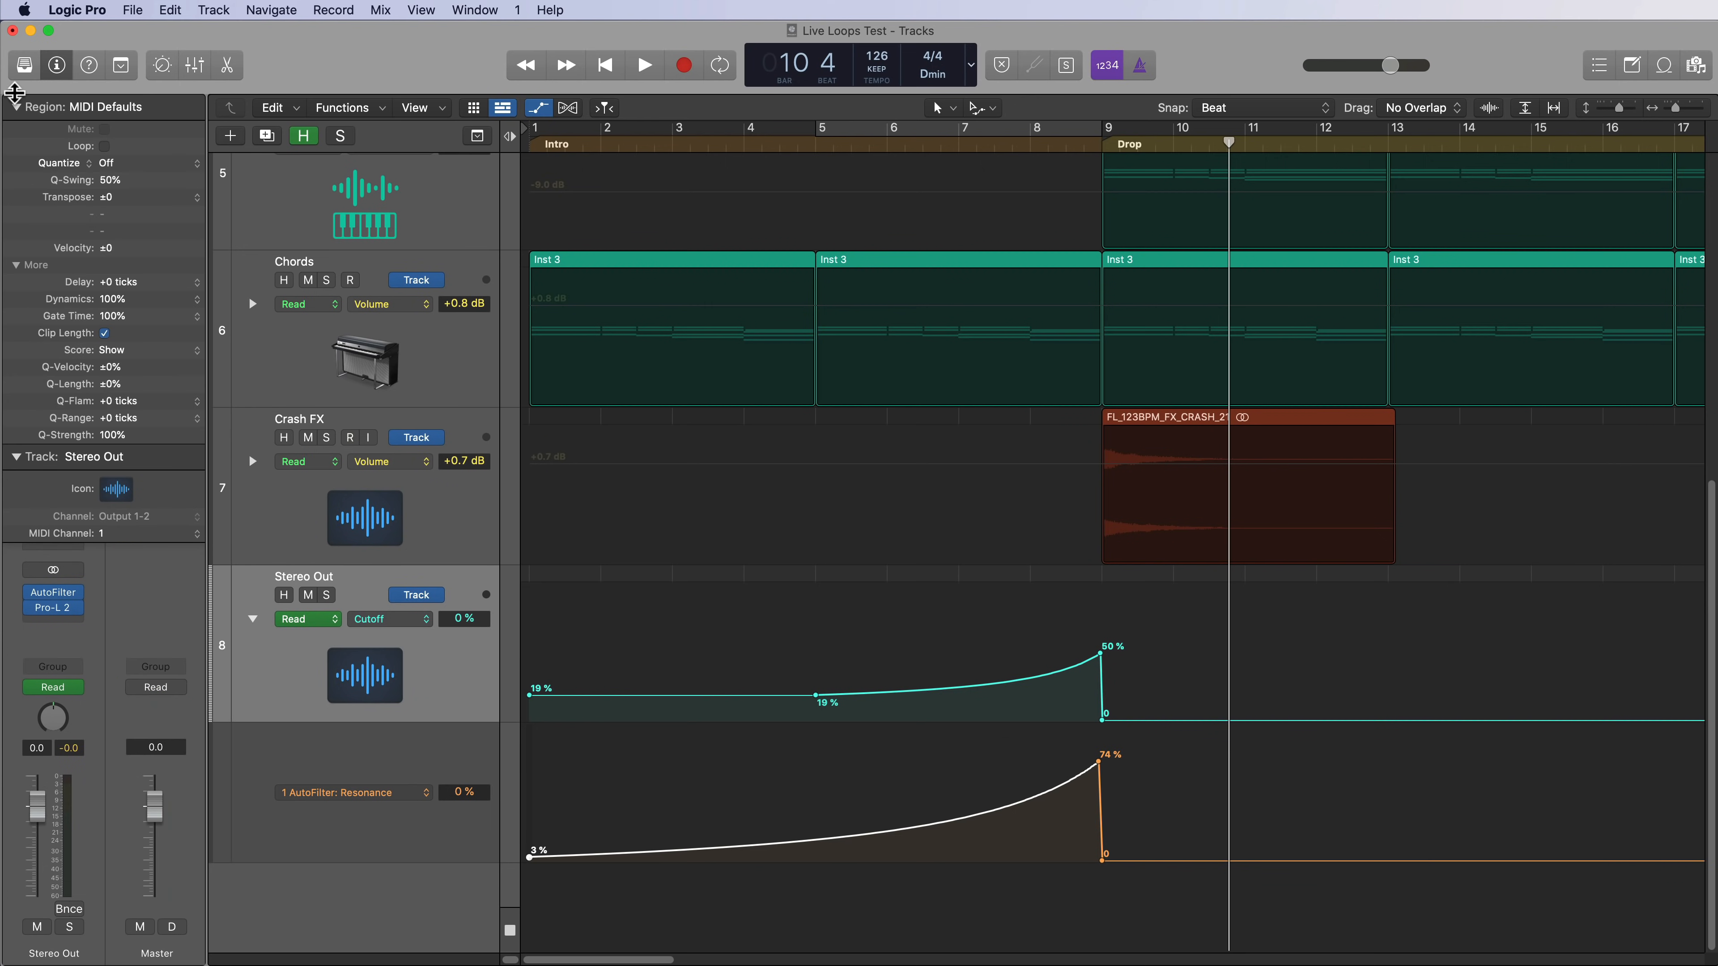
{"action": "left_click", "coordinate": [15, 106]}
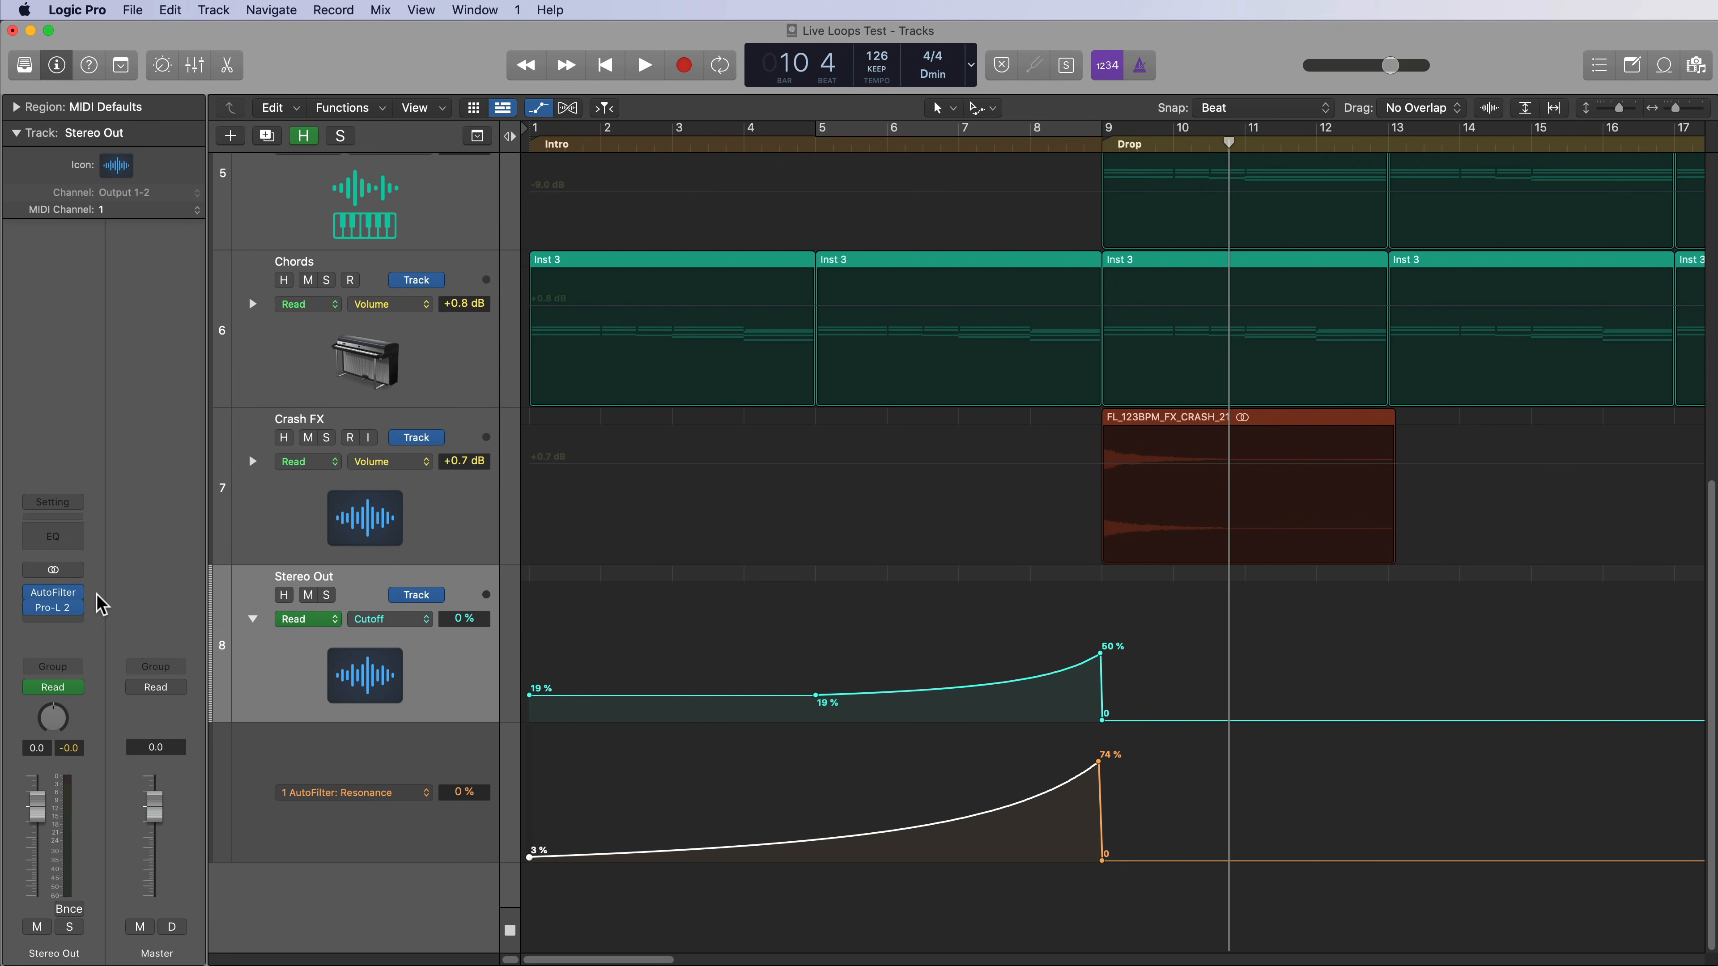
{"action": "left_click", "coordinate": [77, 596]}
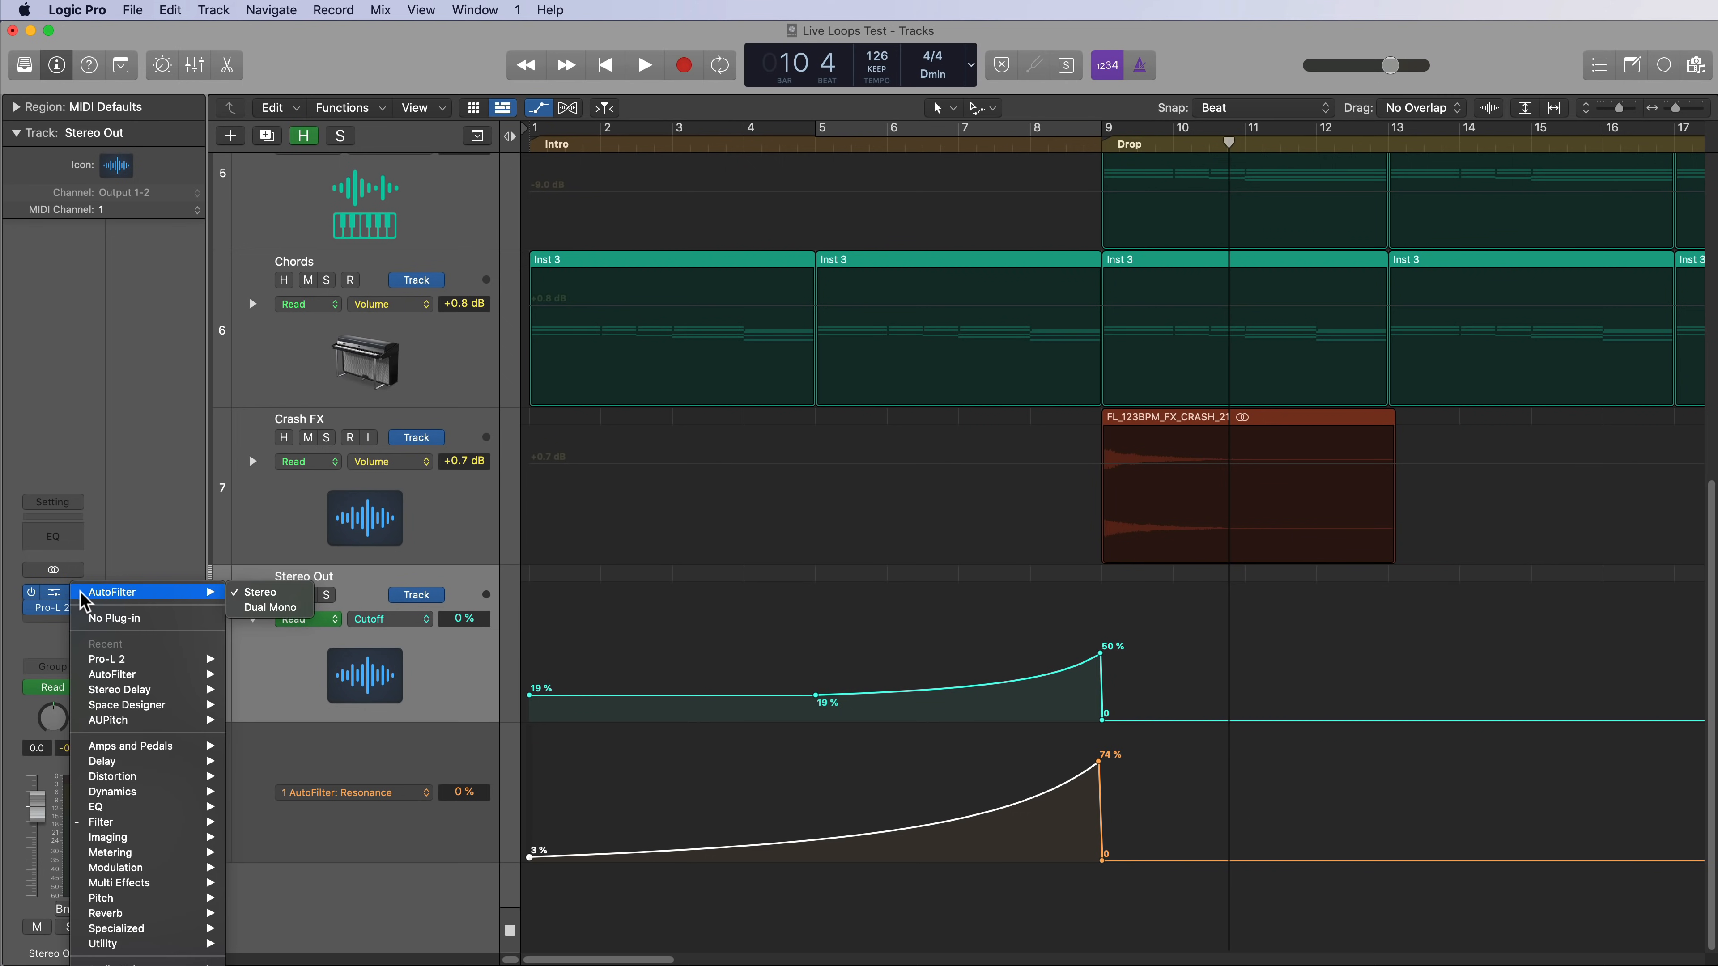
{"action": "left_click", "coordinate": [135, 618]}
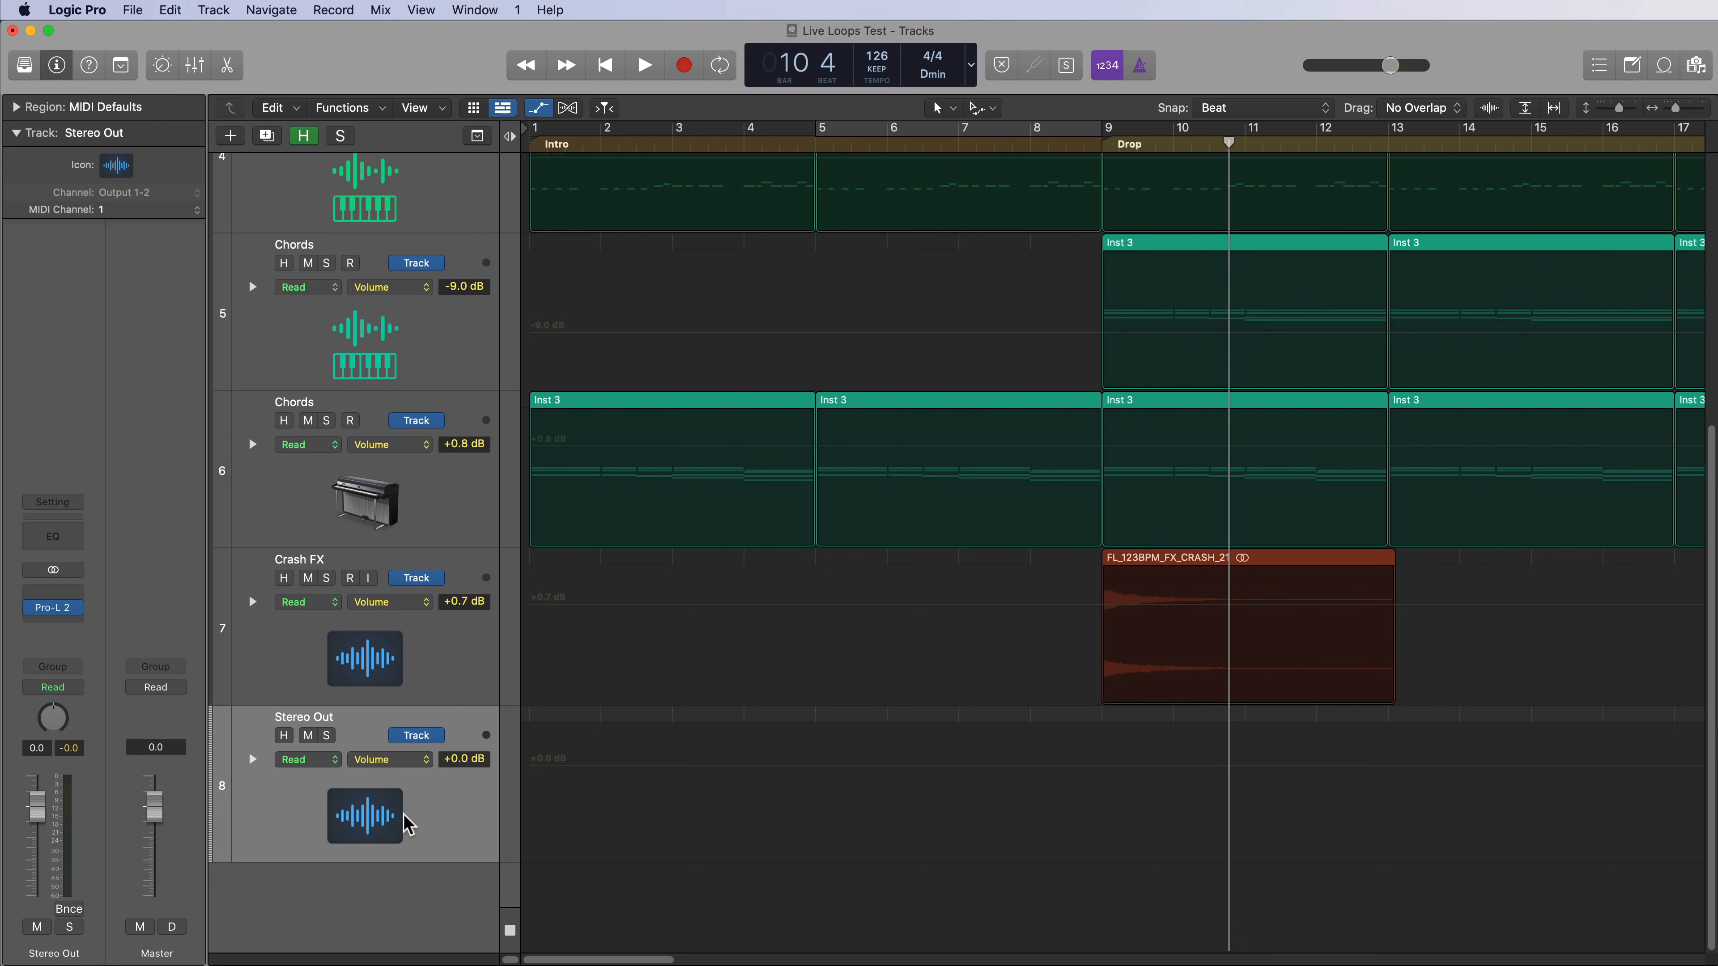
{"action": "left_click", "coordinate": [54, 607]}
{"action": "mouse_move", "coordinate": [87, 634]}
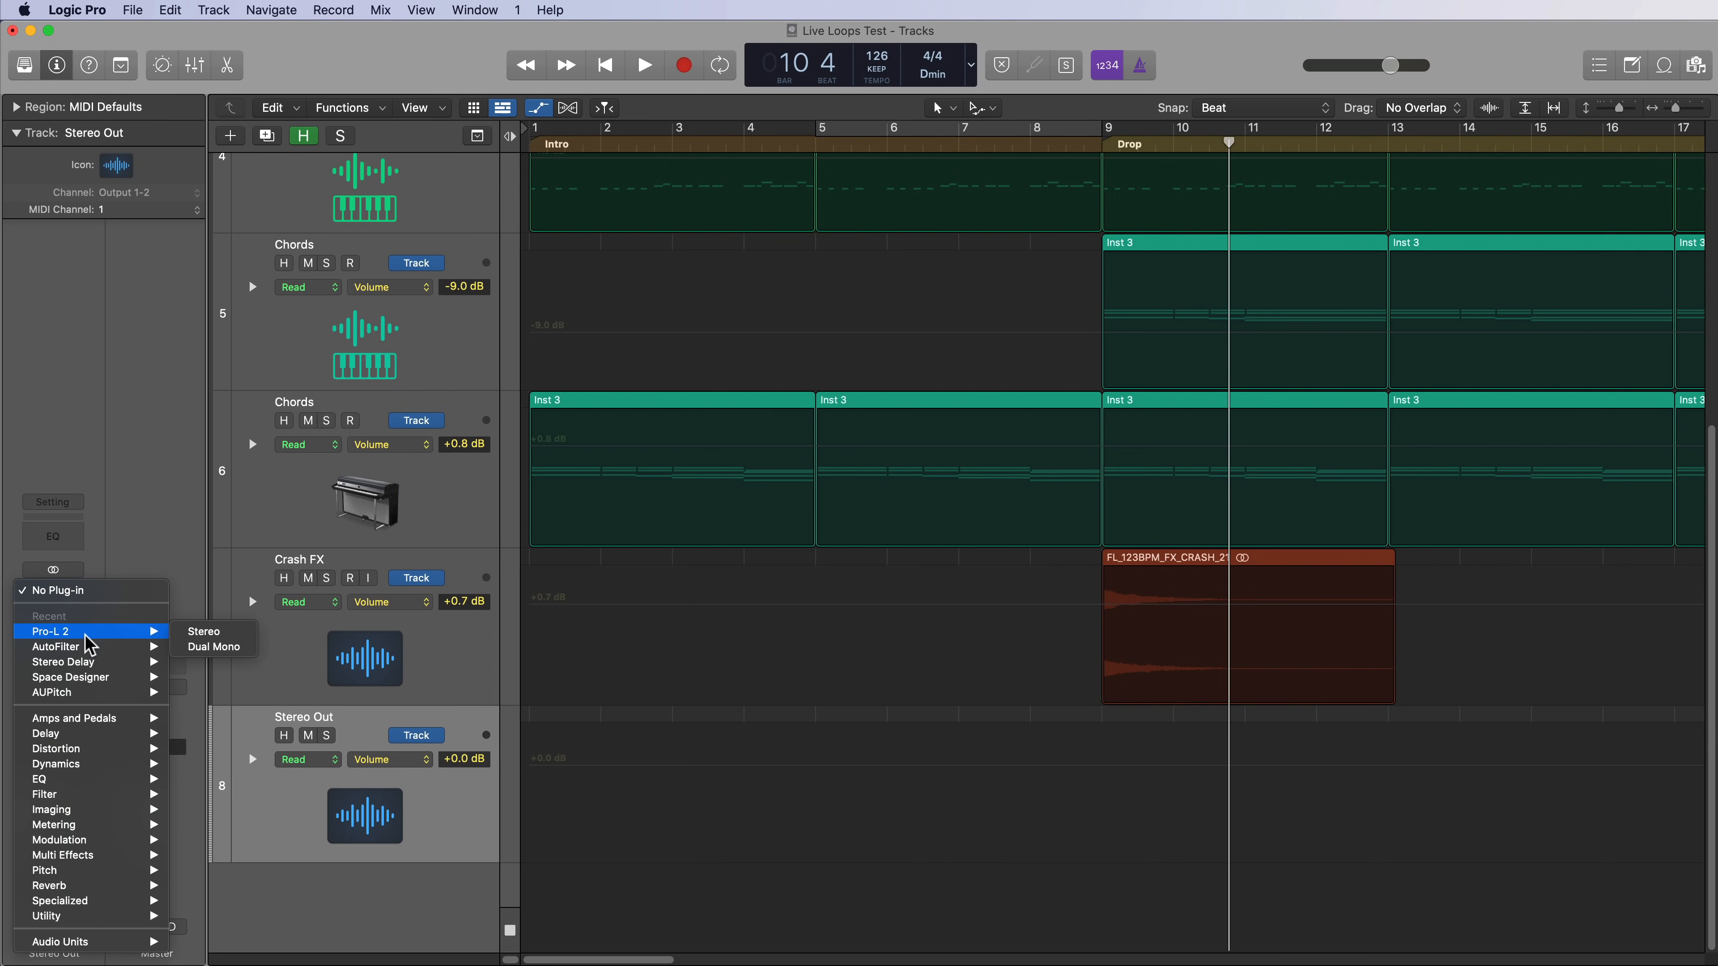
{"action": "mouse_move", "coordinate": [86, 779]}
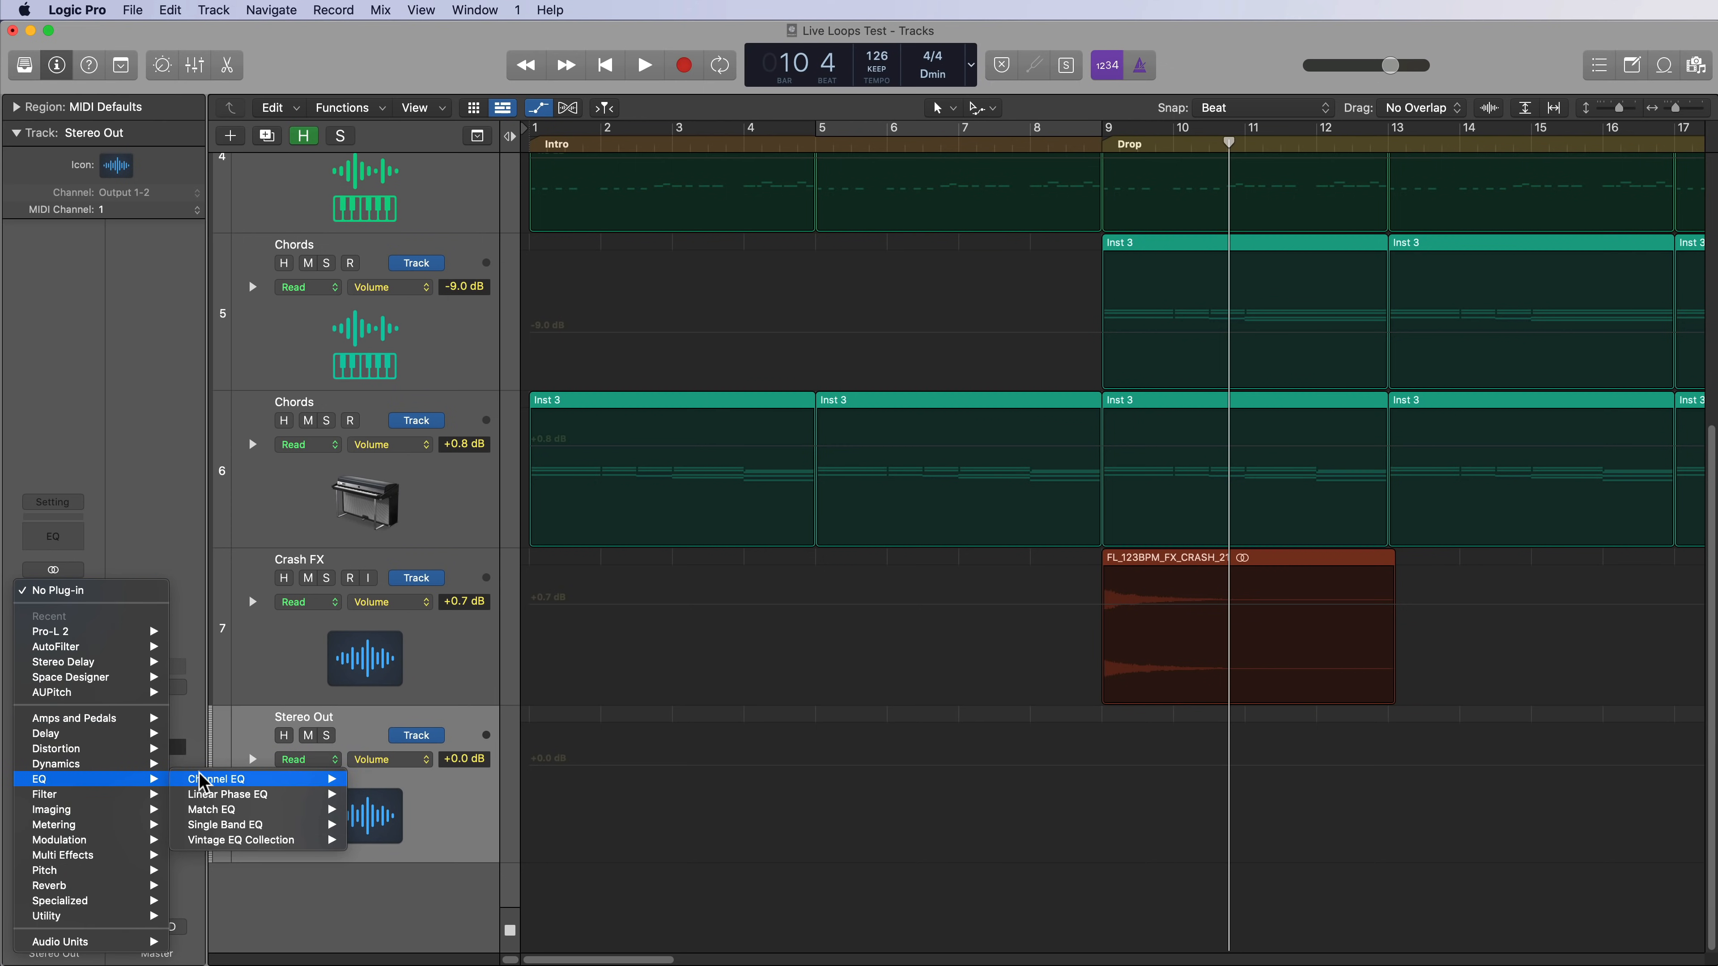
{"action": "mouse_move", "coordinate": [203, 782]}
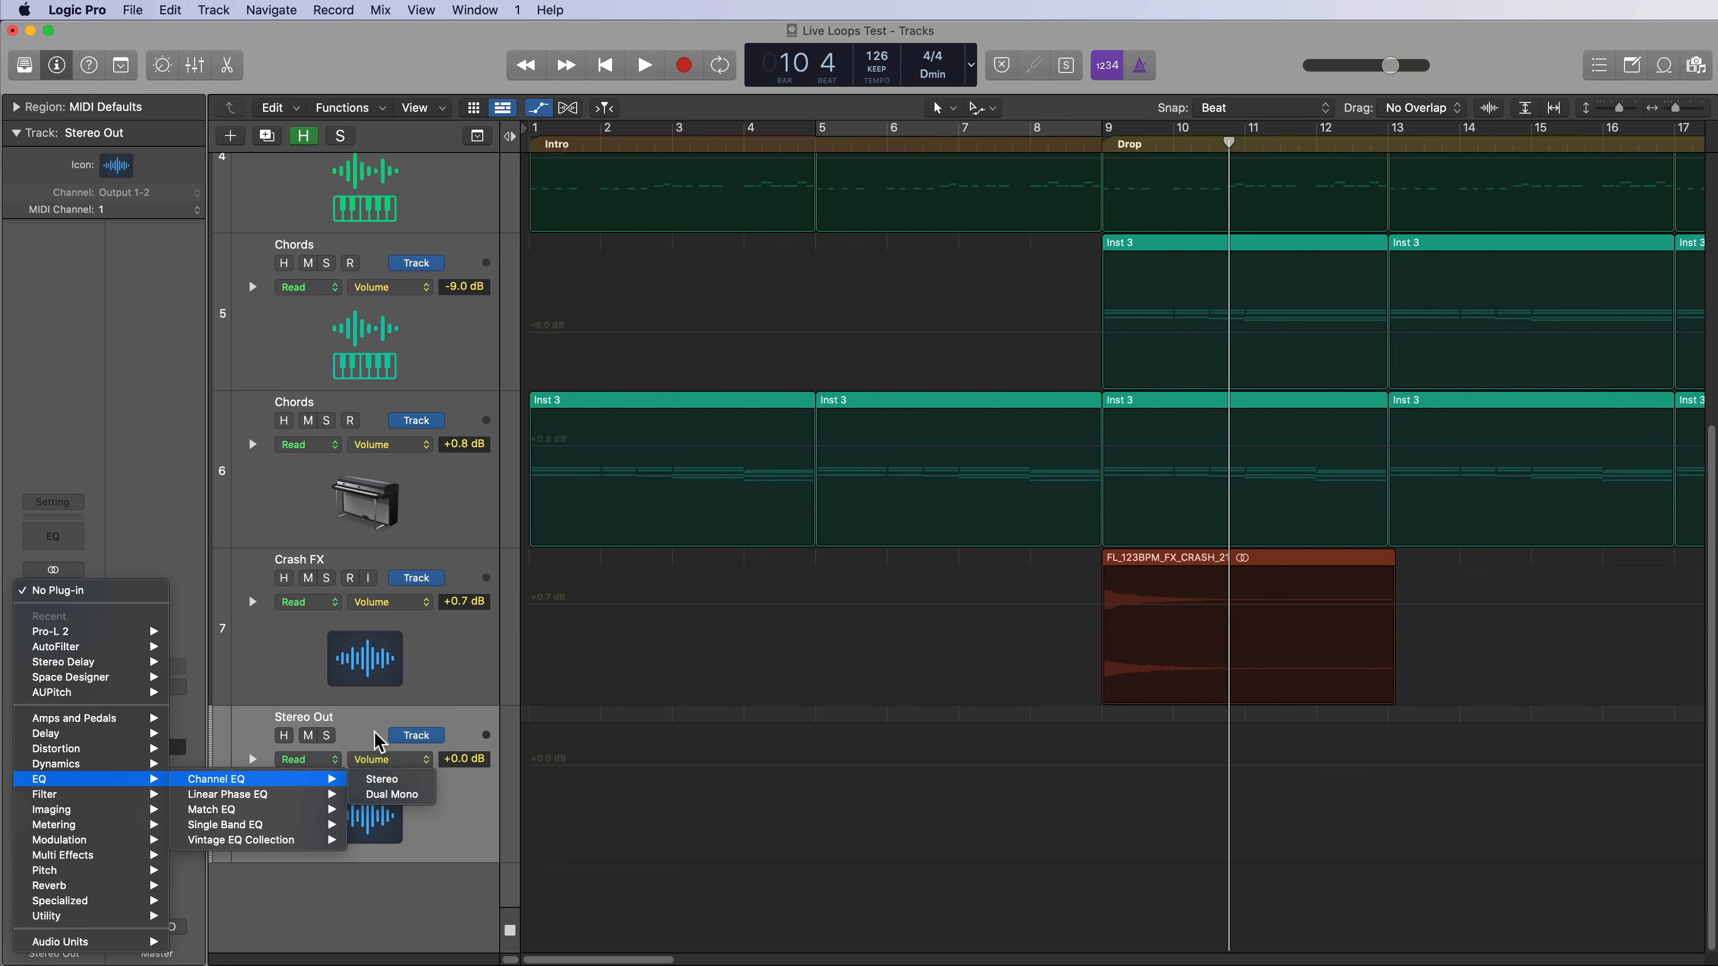
{"action": "left_click", "coordinate": [467, 824]}
Hide the track automation and reduce the vertical zoom until all eight tracks fit in the Tracks area.
{"action": "scroll", "coordinate": [399, 528], "scroll_direction": "up", "scroll_amount": 8}
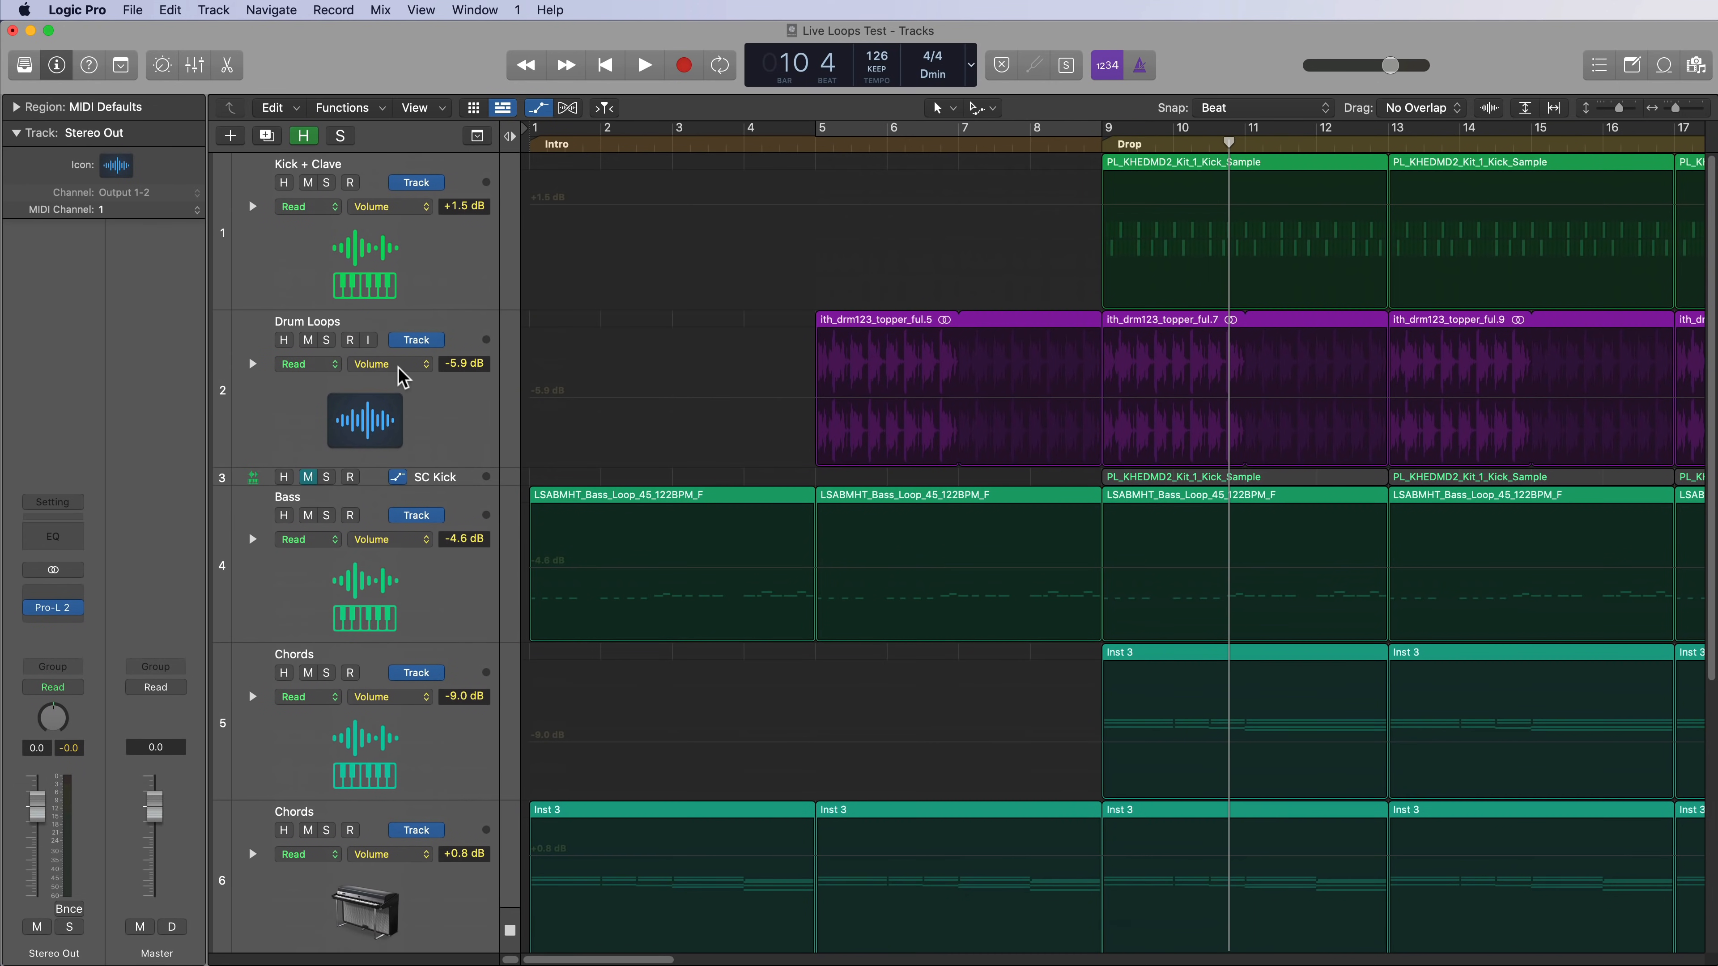
{"action": "key", "text": "a"}
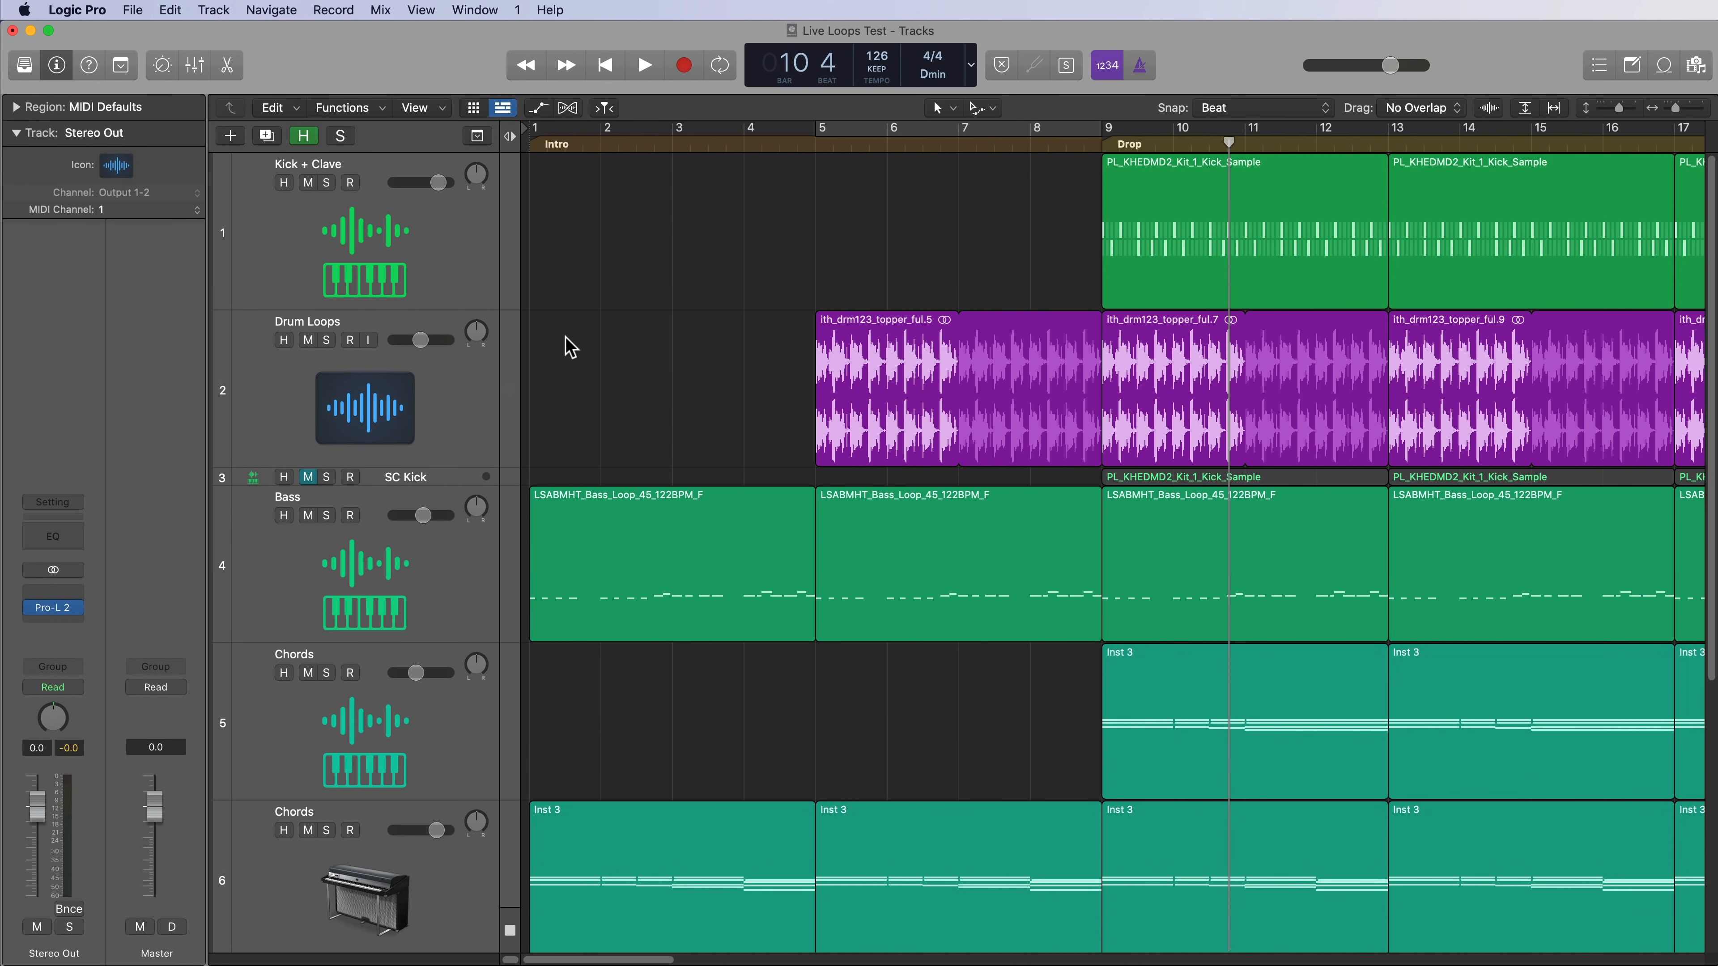
{"action": "scroll", "coordinate": [665, 439], "scroll_direction": "down", "scroll_amount": 6}
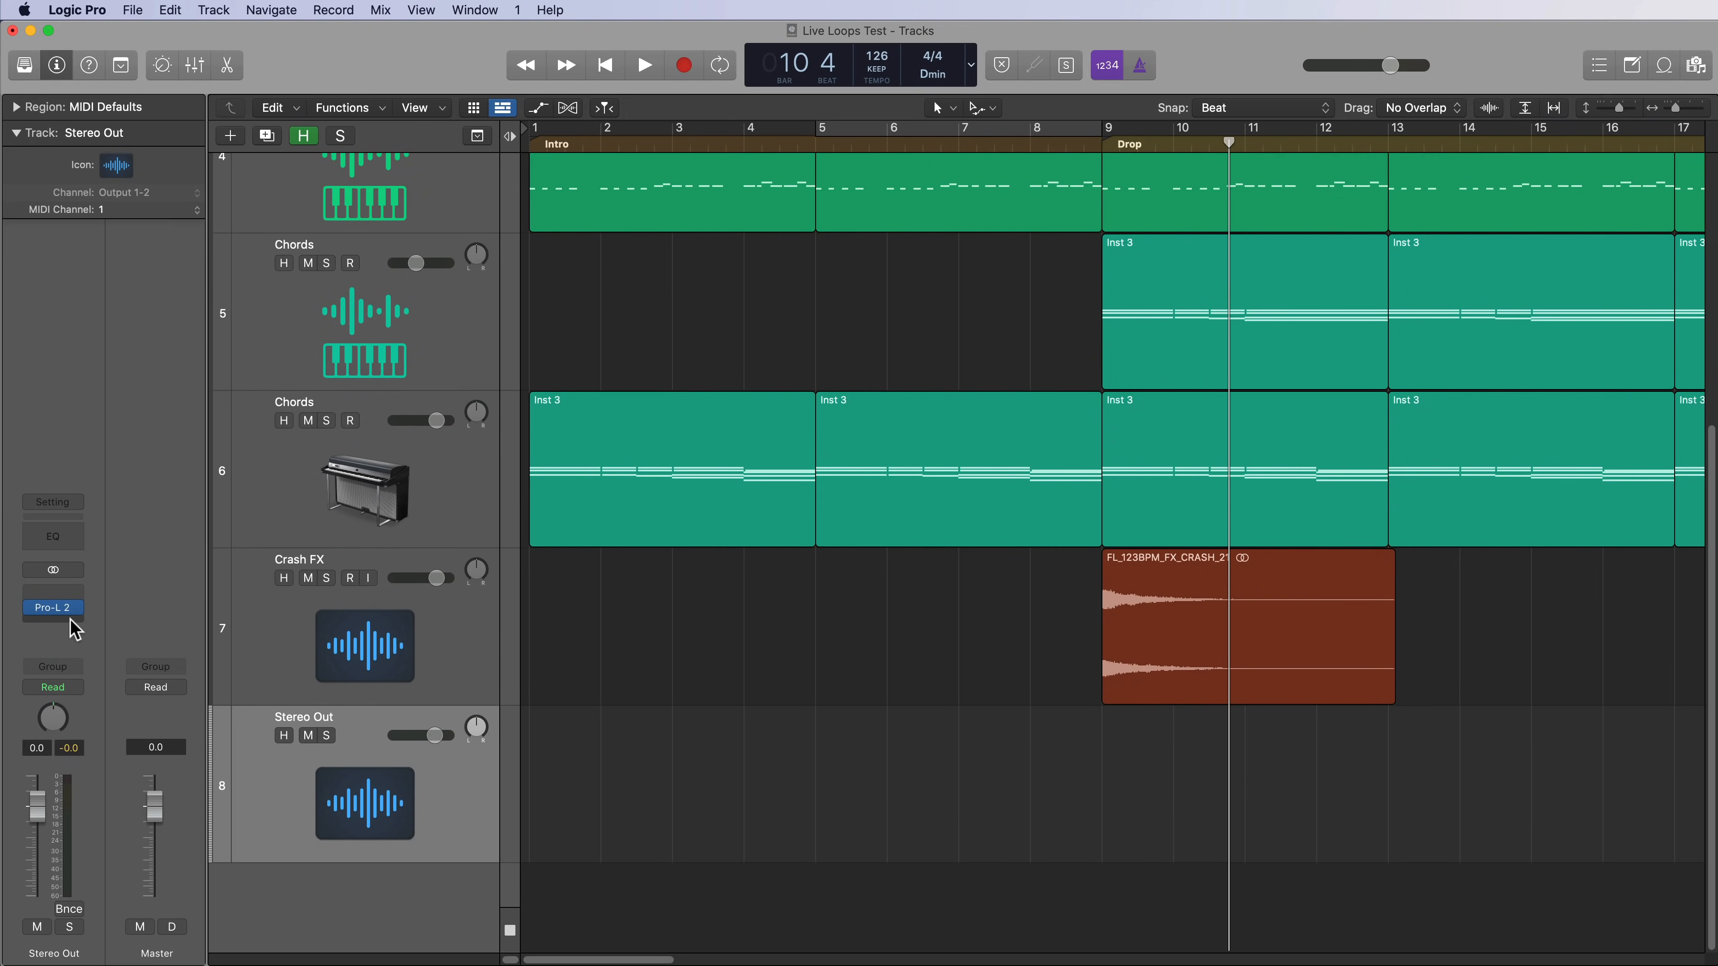
{"action": "scroll", "coordinate": [514, 641], "scroll_direction": "up", "scroll_amount": 6}
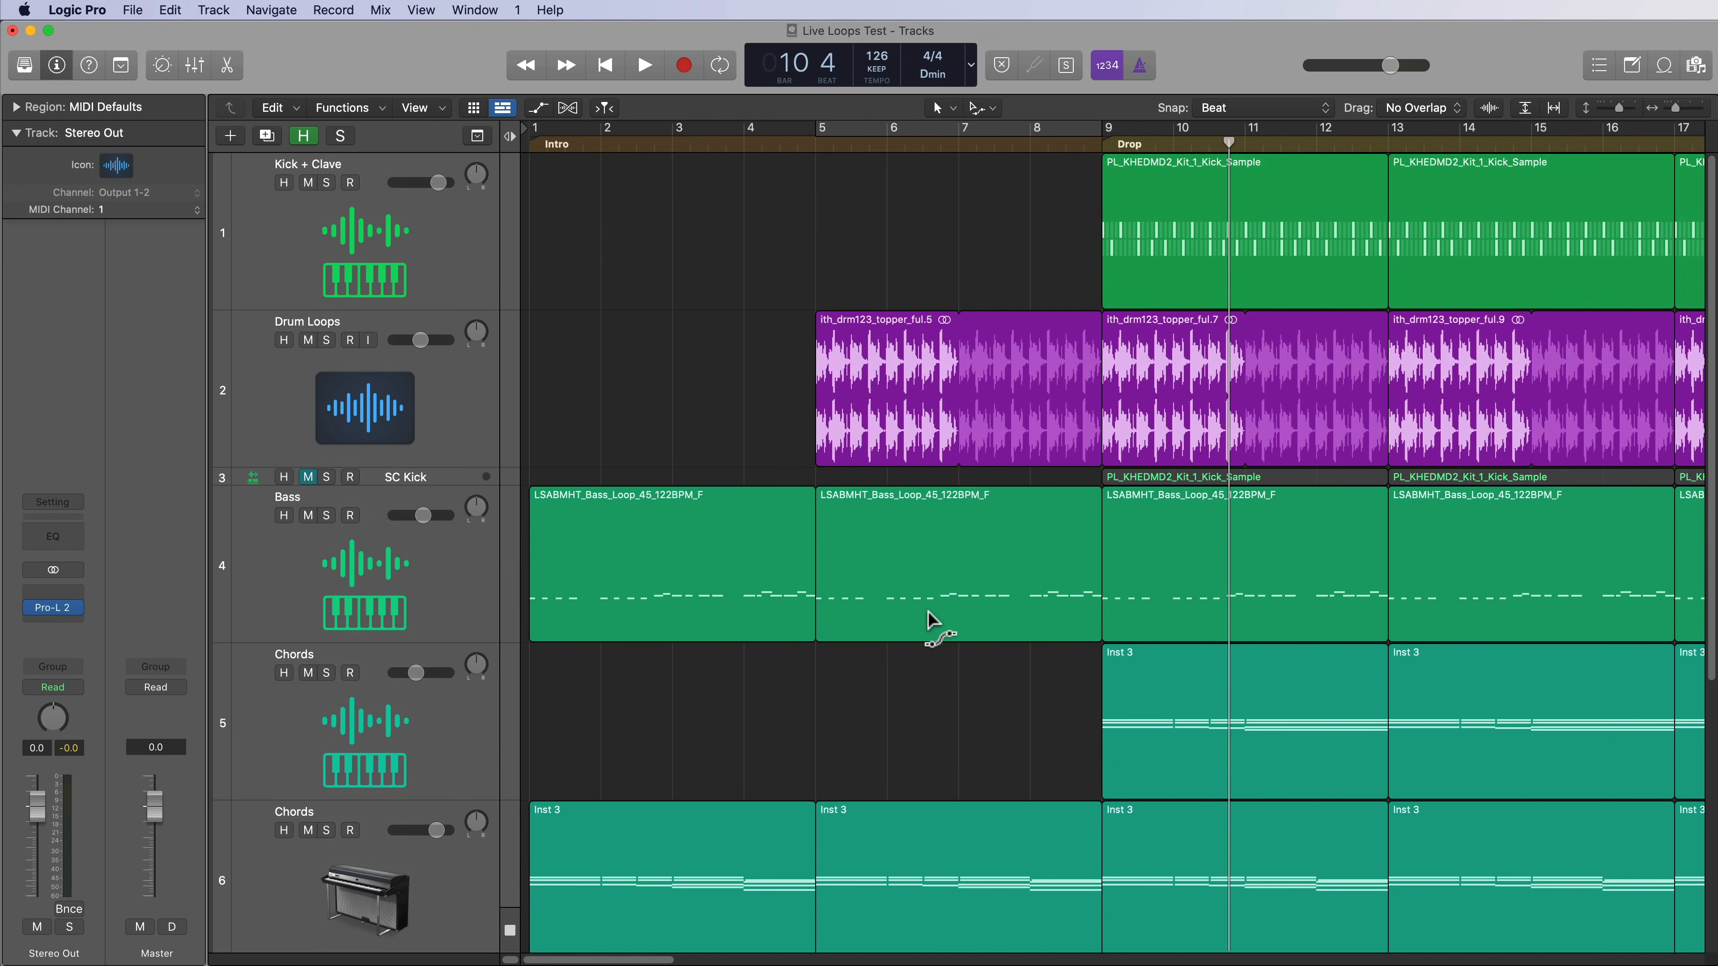
{"action": "key", "text": "super+Up"}
{"action": "key", "text": "super+Up"}
{"action": "key", "text": "super+Up"}
{"action": "key", "text": "super+Up"}
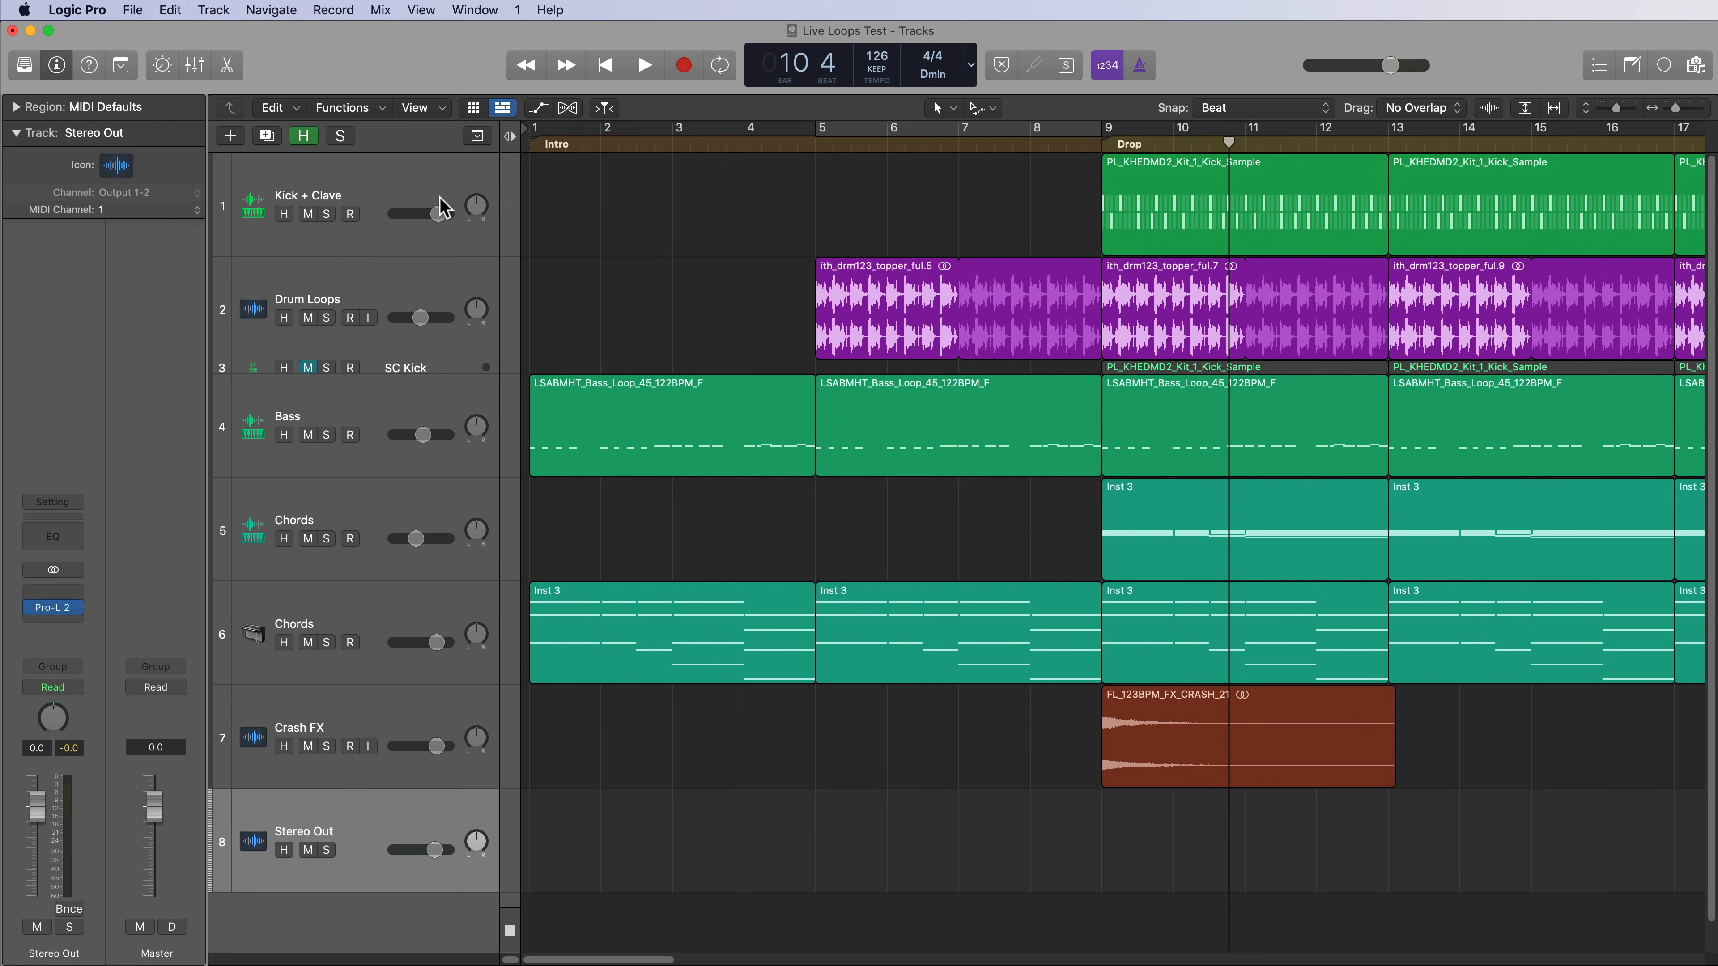
Select all tracks from Kick + Clave to Crash FX and group them into a Summing Stack.
{"action": "left_click", "coordinate": [437, 200]}
{"action": "key", "text": "super+a"}
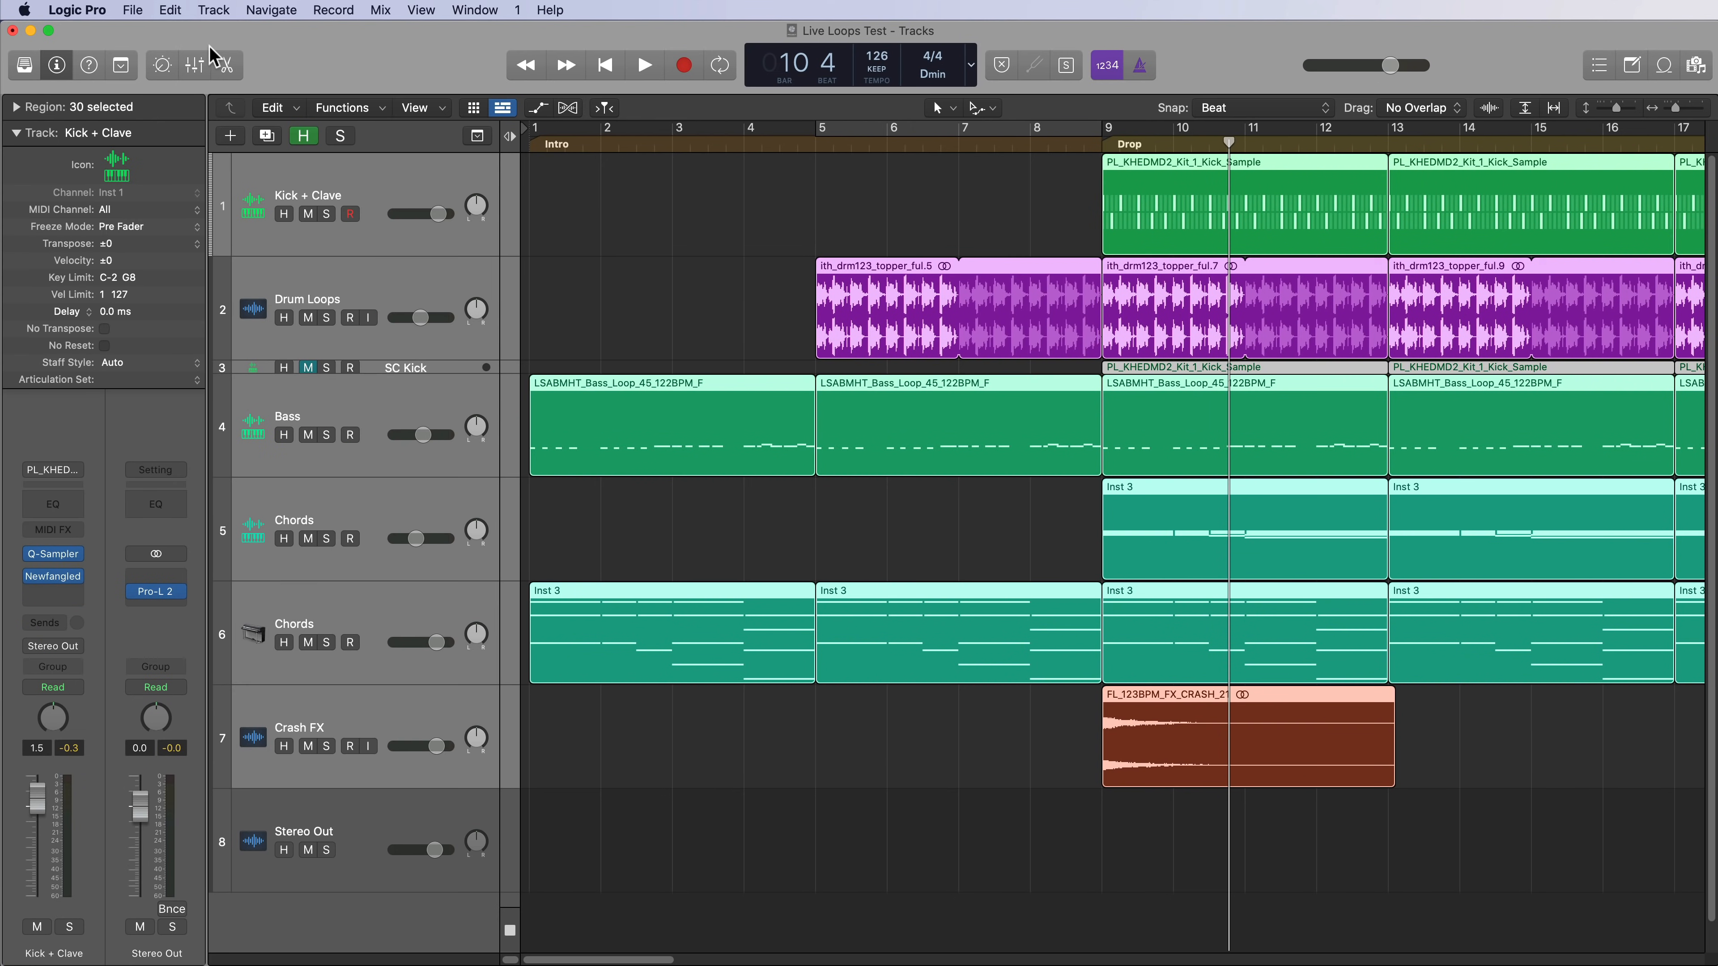
{"action": "left_click", "coordinate": [212, 11]}
{"action": "left_click", "coordinate": [280, 206]}
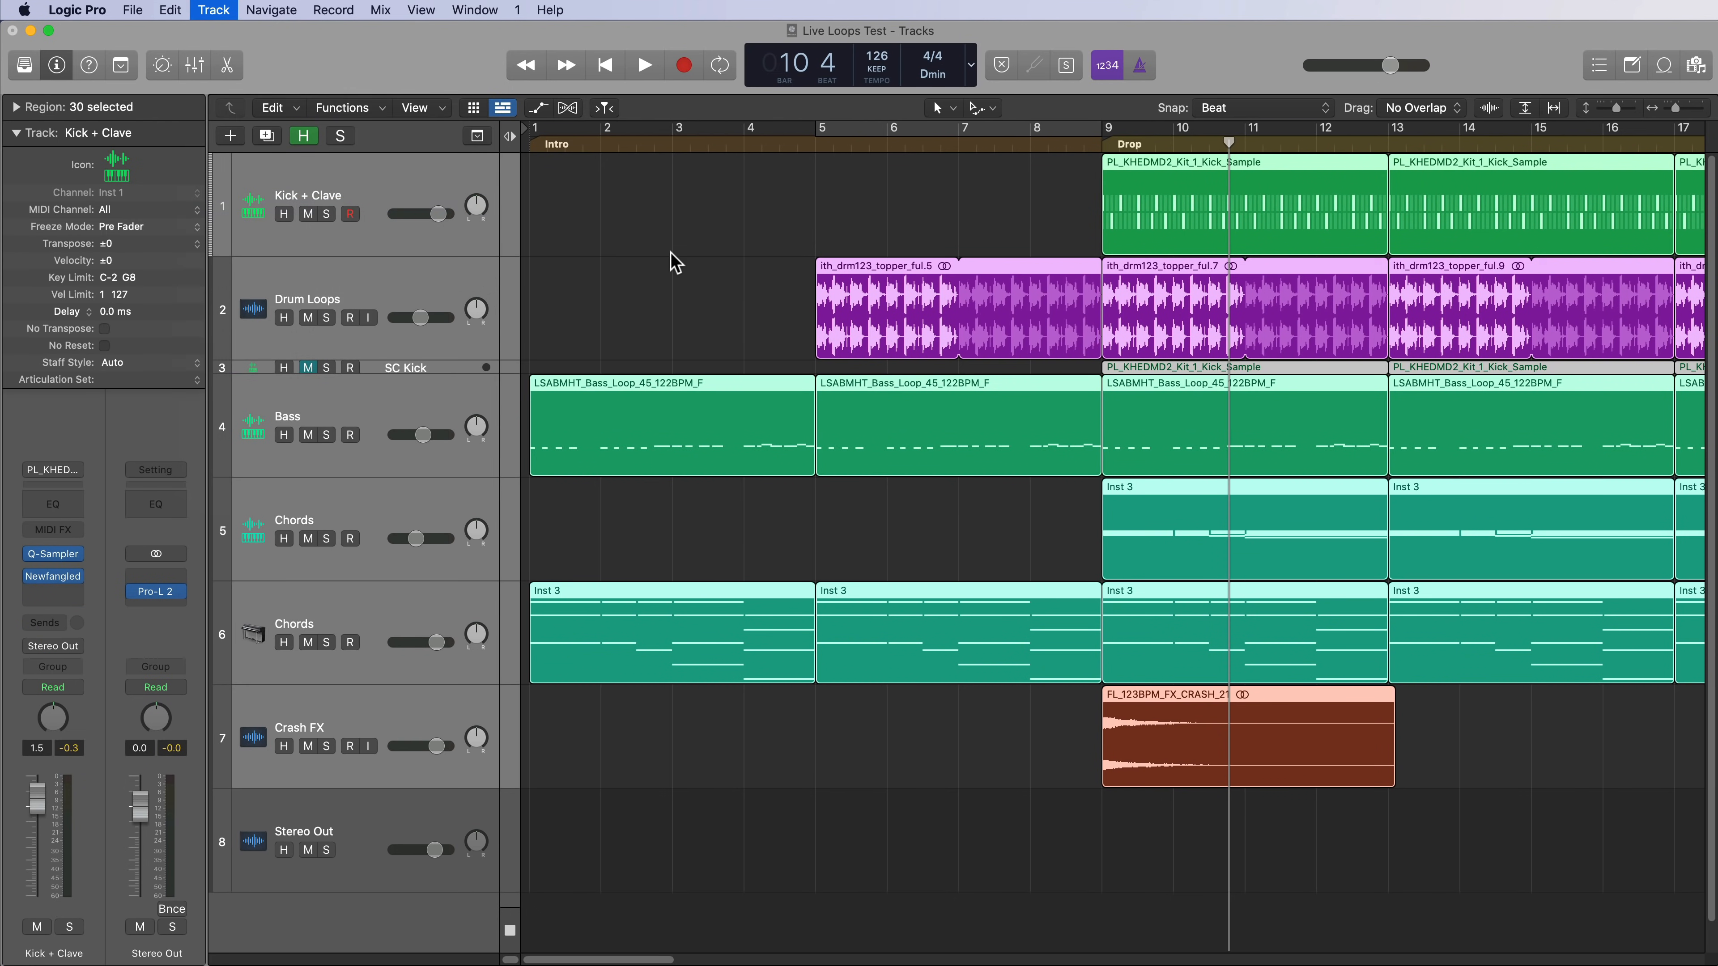
{"action": "left_click", "coordinate": [996, 155]}
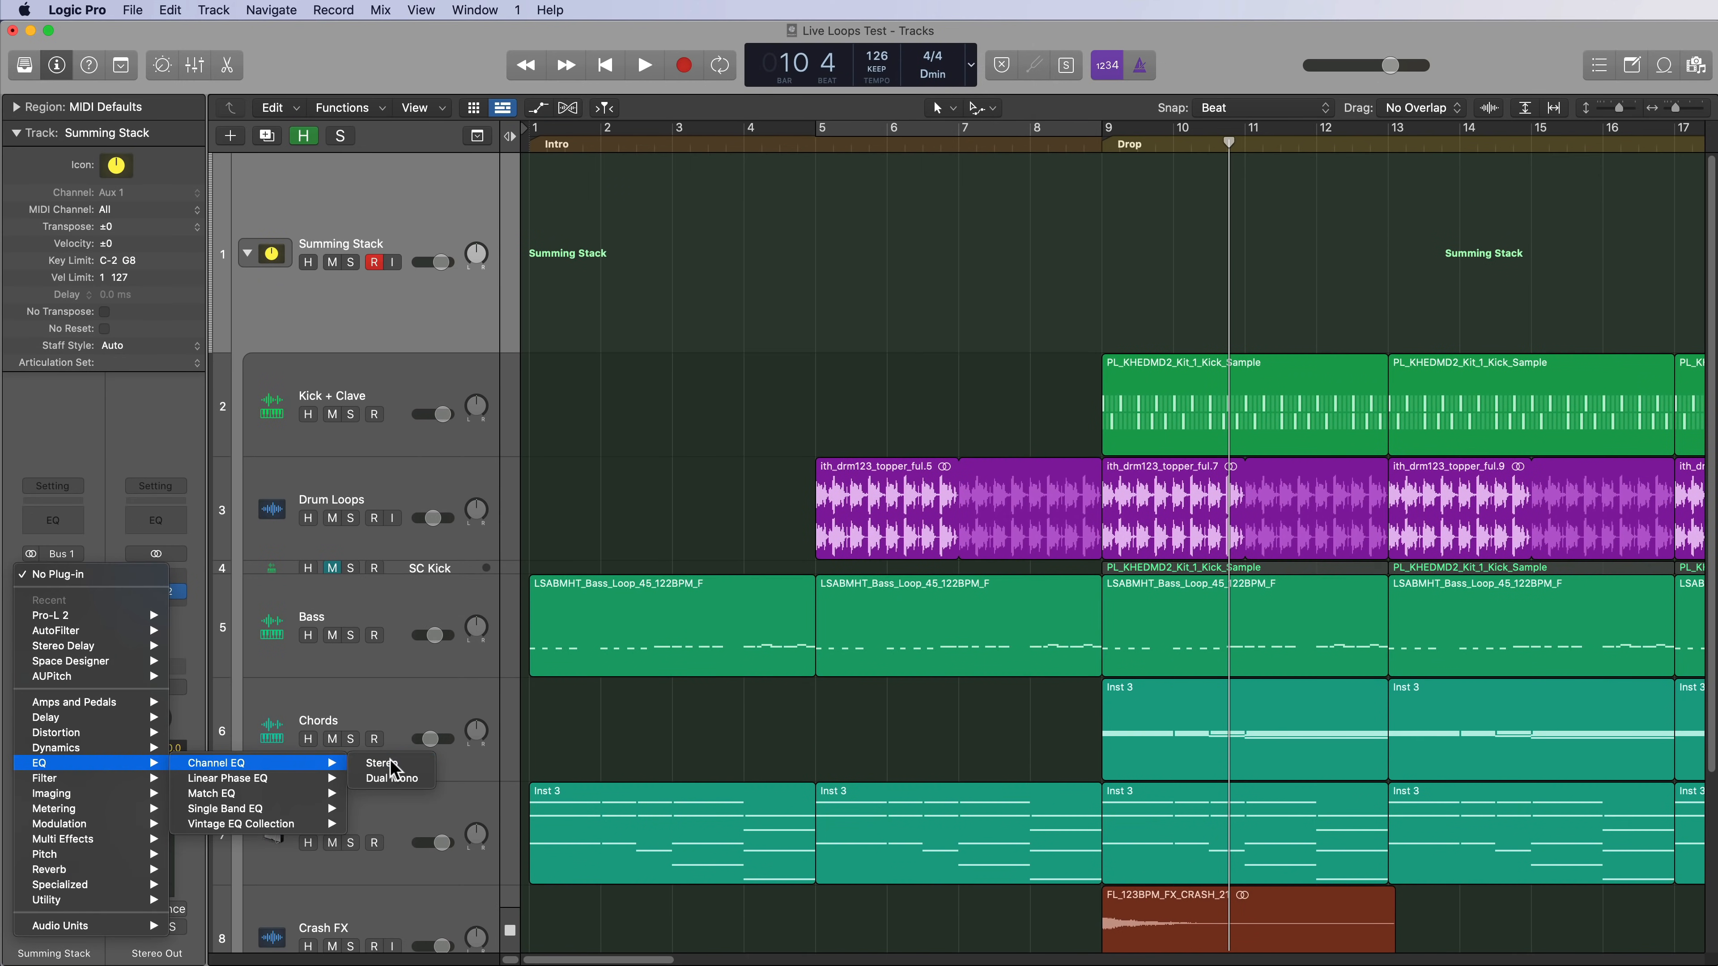
Insert a stereo Channel EQ on the Summing Stack and enable its low cut filter at 202 Hz.
{"action": "left_click", "coordinate": [942, 706]}
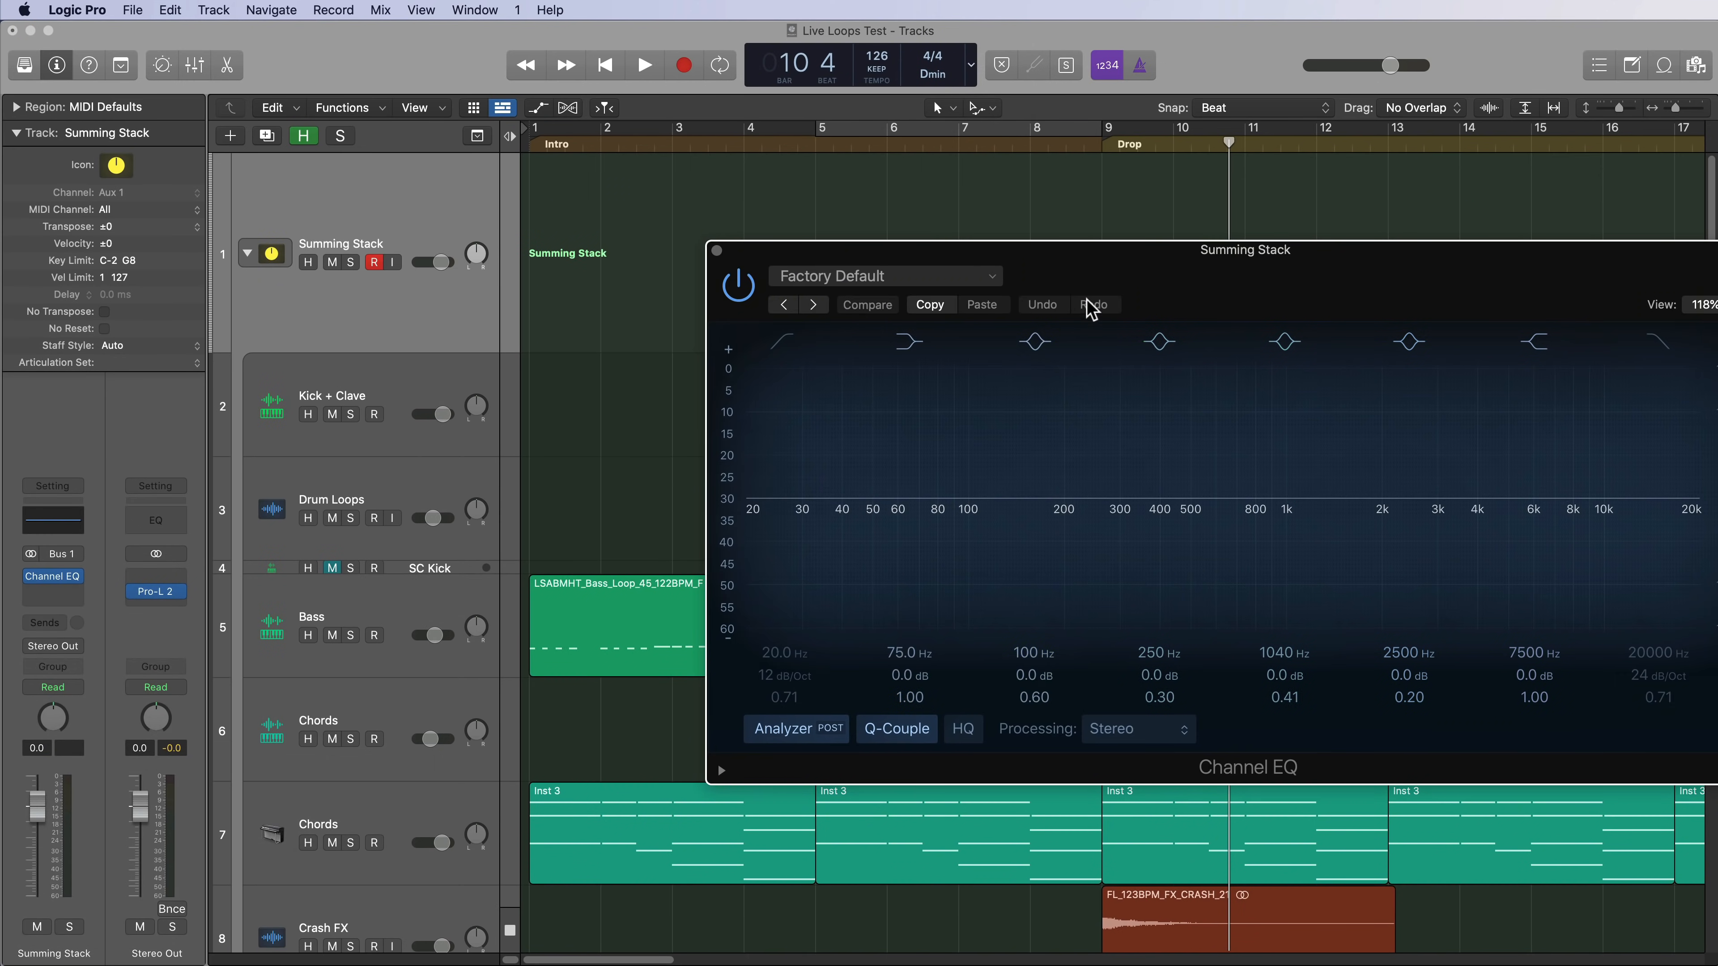
{"action": "left_click_drag", "start_coordinate": [1099, 277], "coordinate": [836, 393]}
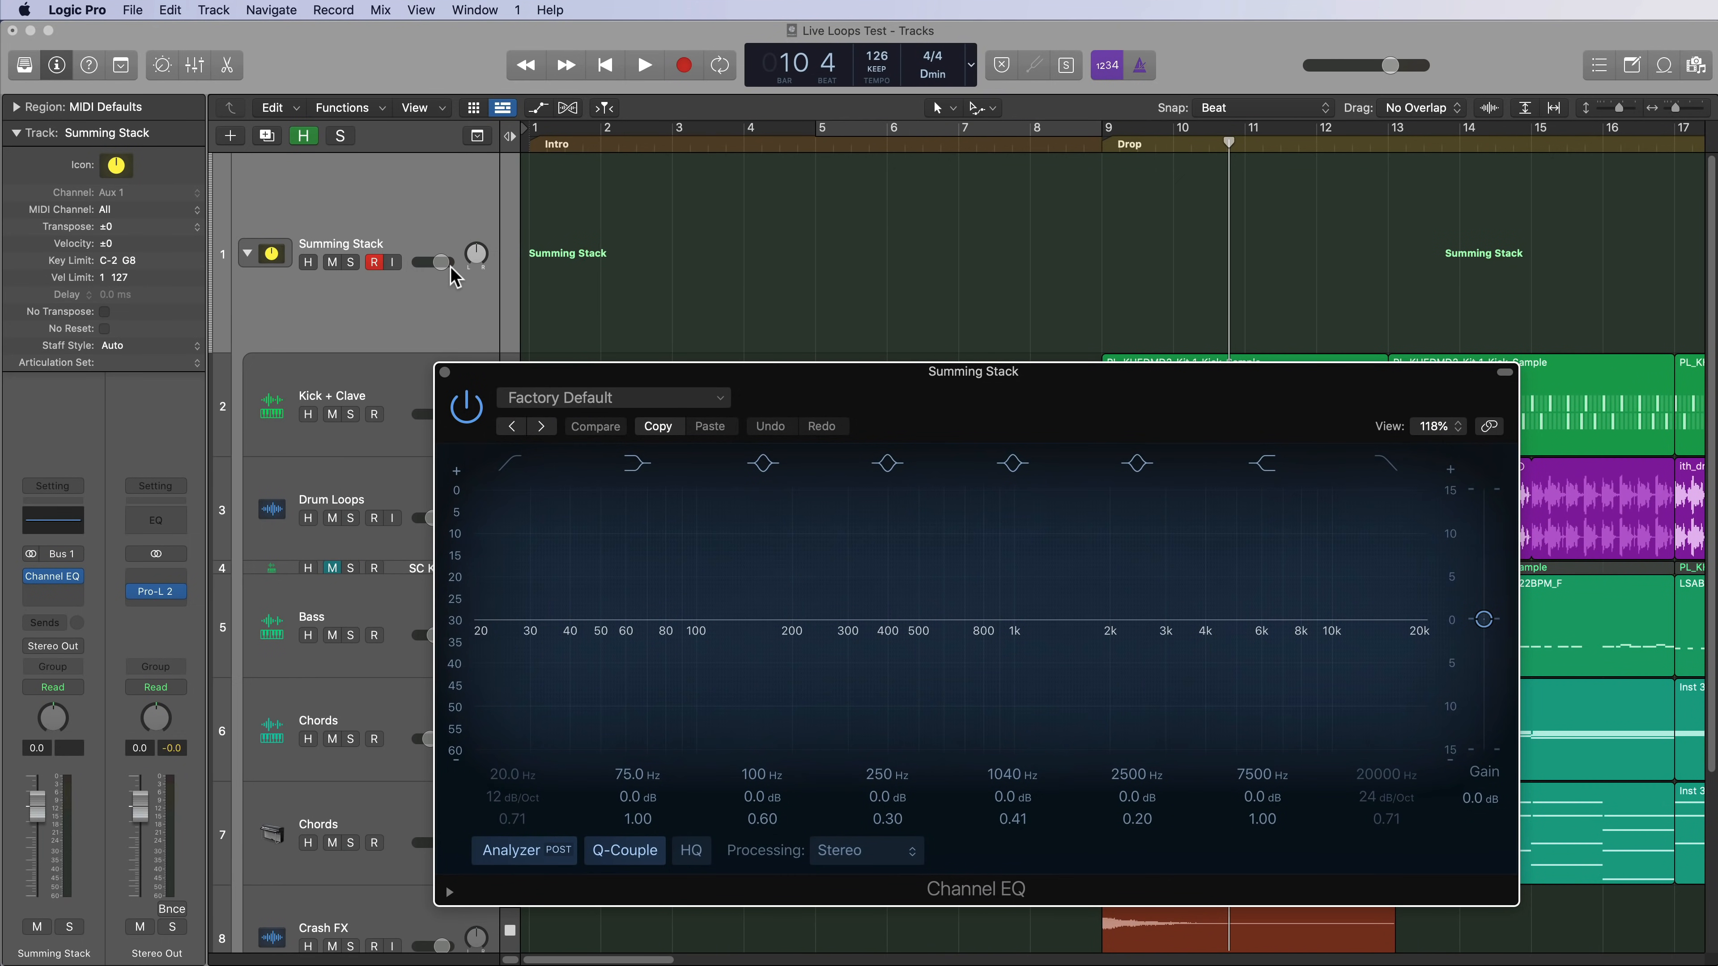
{"action": "left_click", "coordinate": [522, 472]}
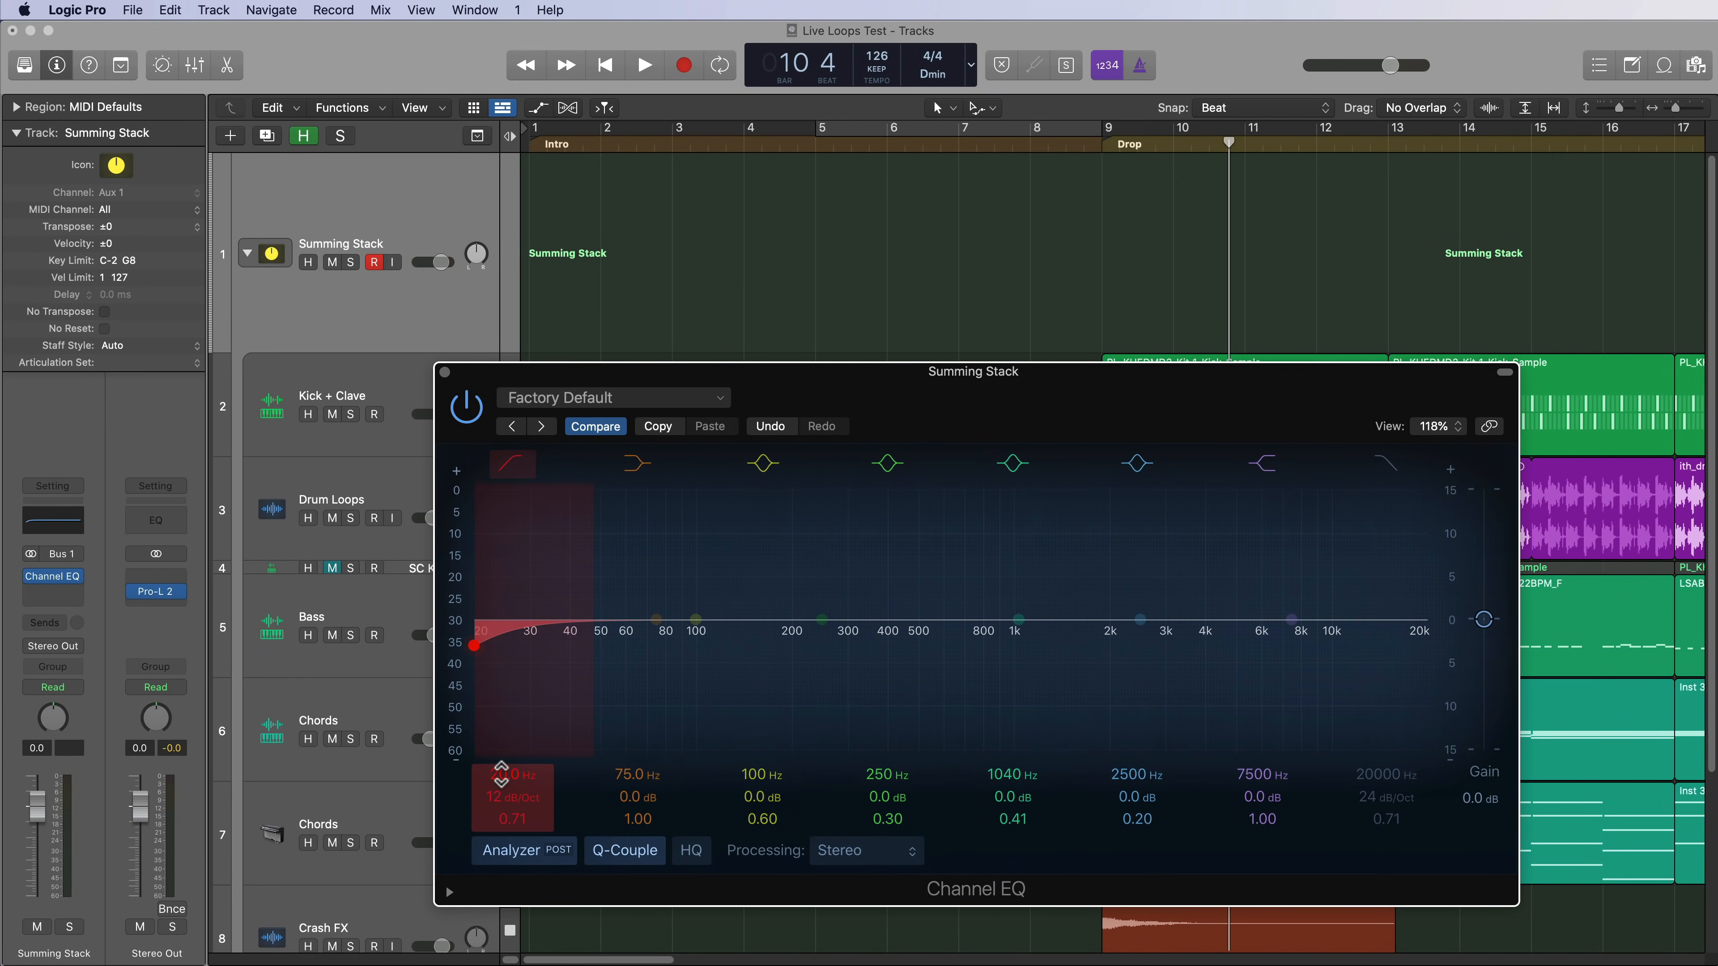
{"action": "left_click_drag", "start_coordinate": [501, 773], "coordinate": [502, 690]}
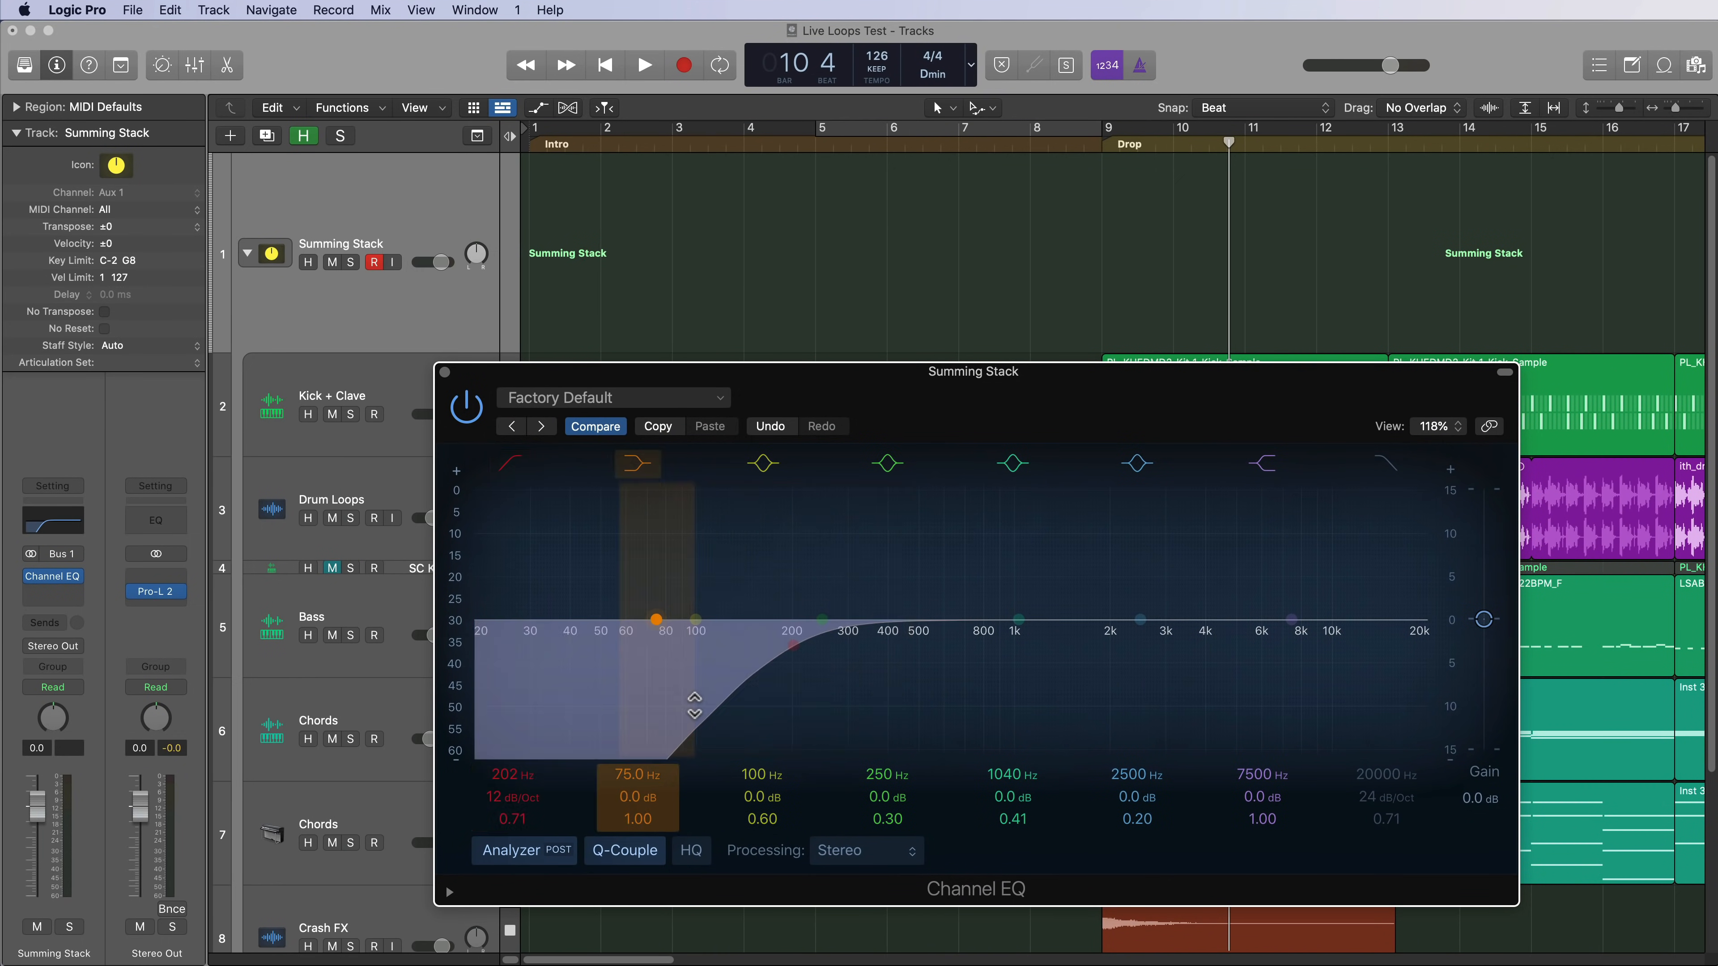
Enable the Channel EQ's high cut filter at 1700 Hz and raise the low cut to 400 Hz.
{"action": "left_click", "coordinate": [1383, 463]}
{"action": "left_click_drag", "start_coordinate": [1400, 773], "coordinate": [1399, 855]}
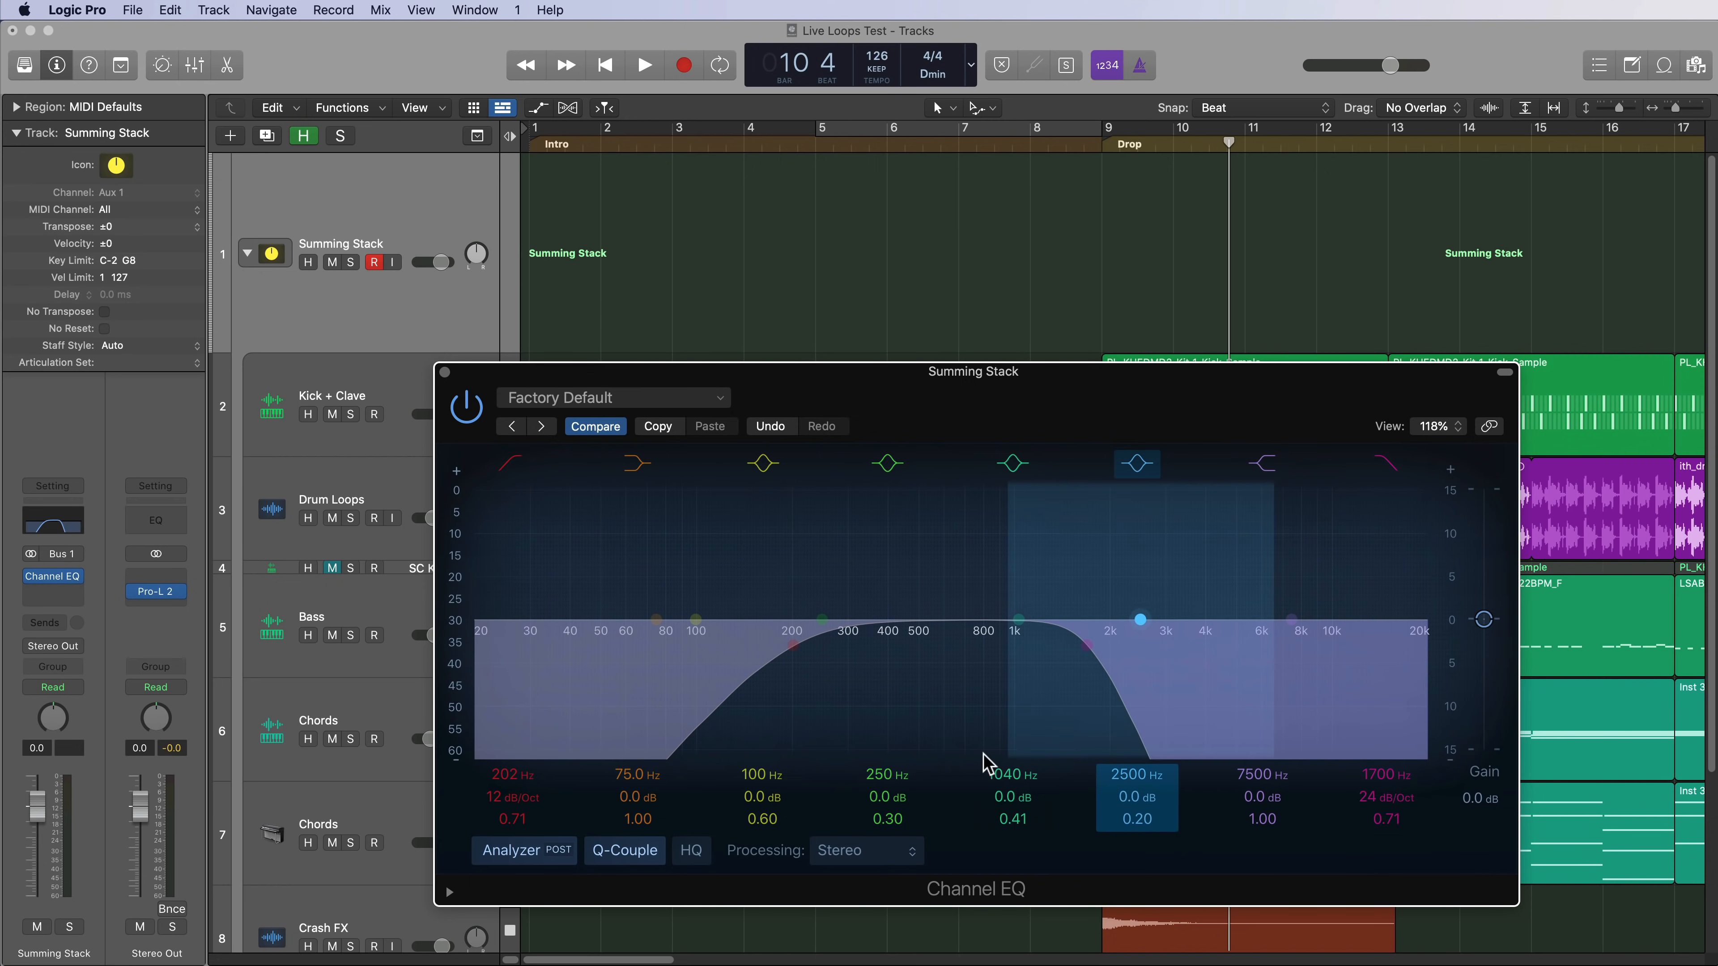
{"action": "left_click_drag", "start_coordinate": [512, 770], "coordinate": [521, 751]}
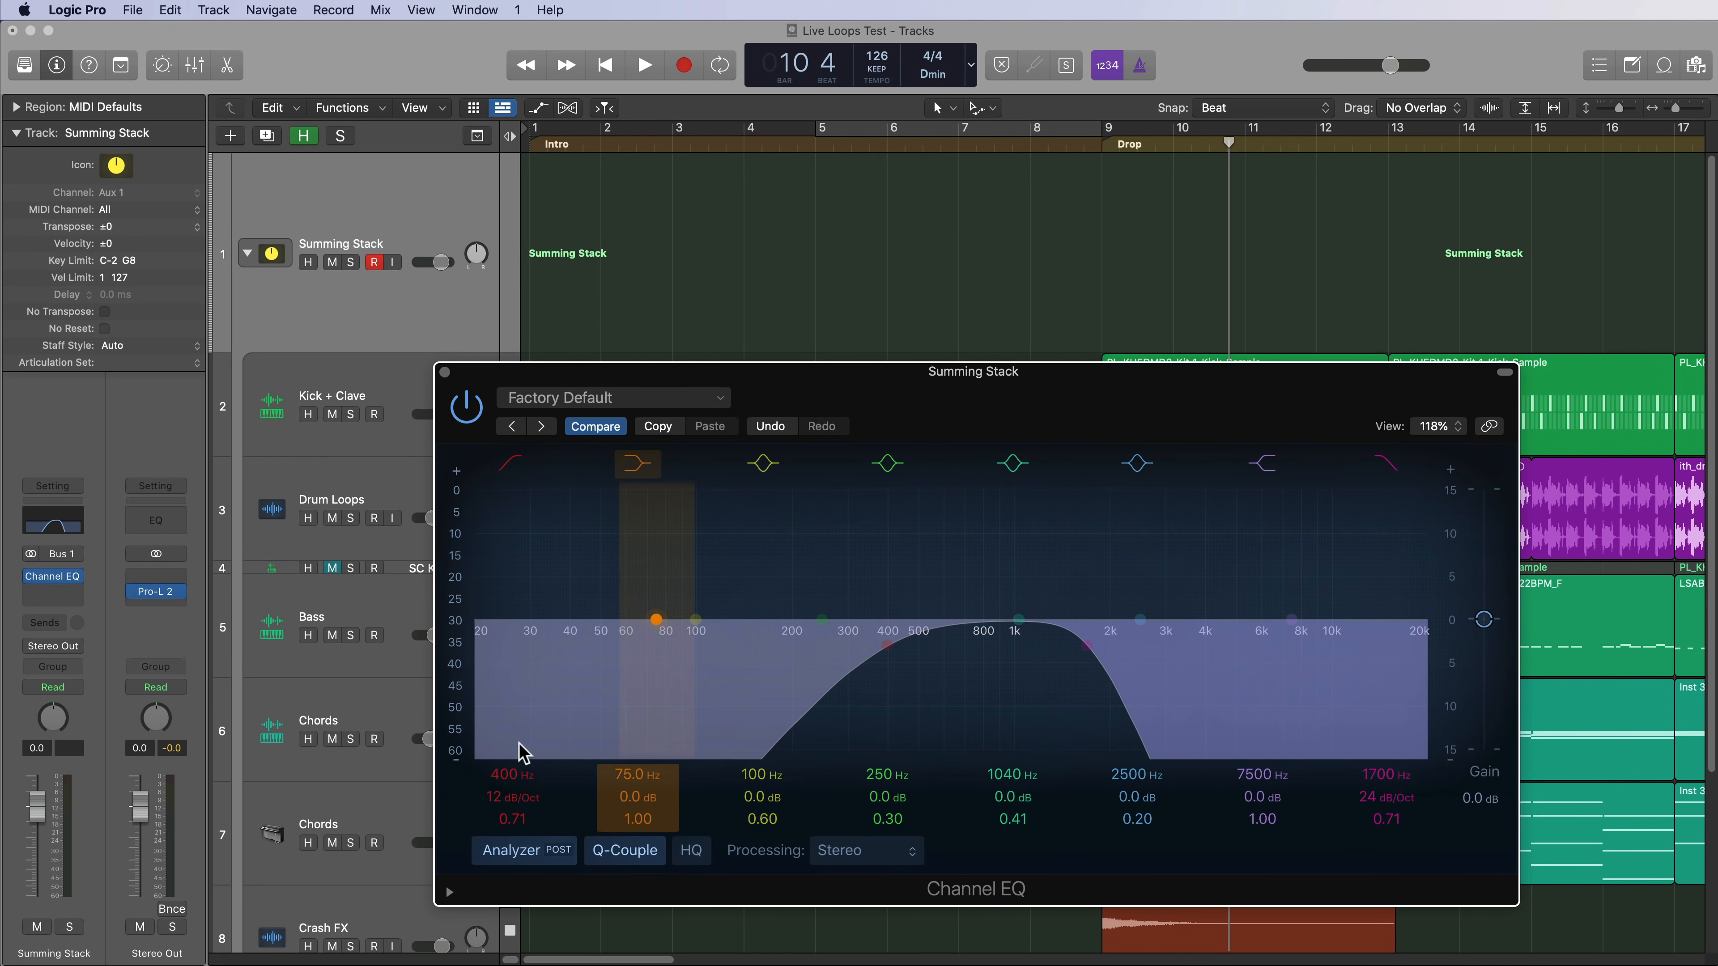
Collapse the Channel EQ window's header, move it below the stack's lane, and play the start of the Intro briefly.
{"action": "left_click_drag", "start_coordinate": [1008, 376], "coordinate": [1045, 376]}
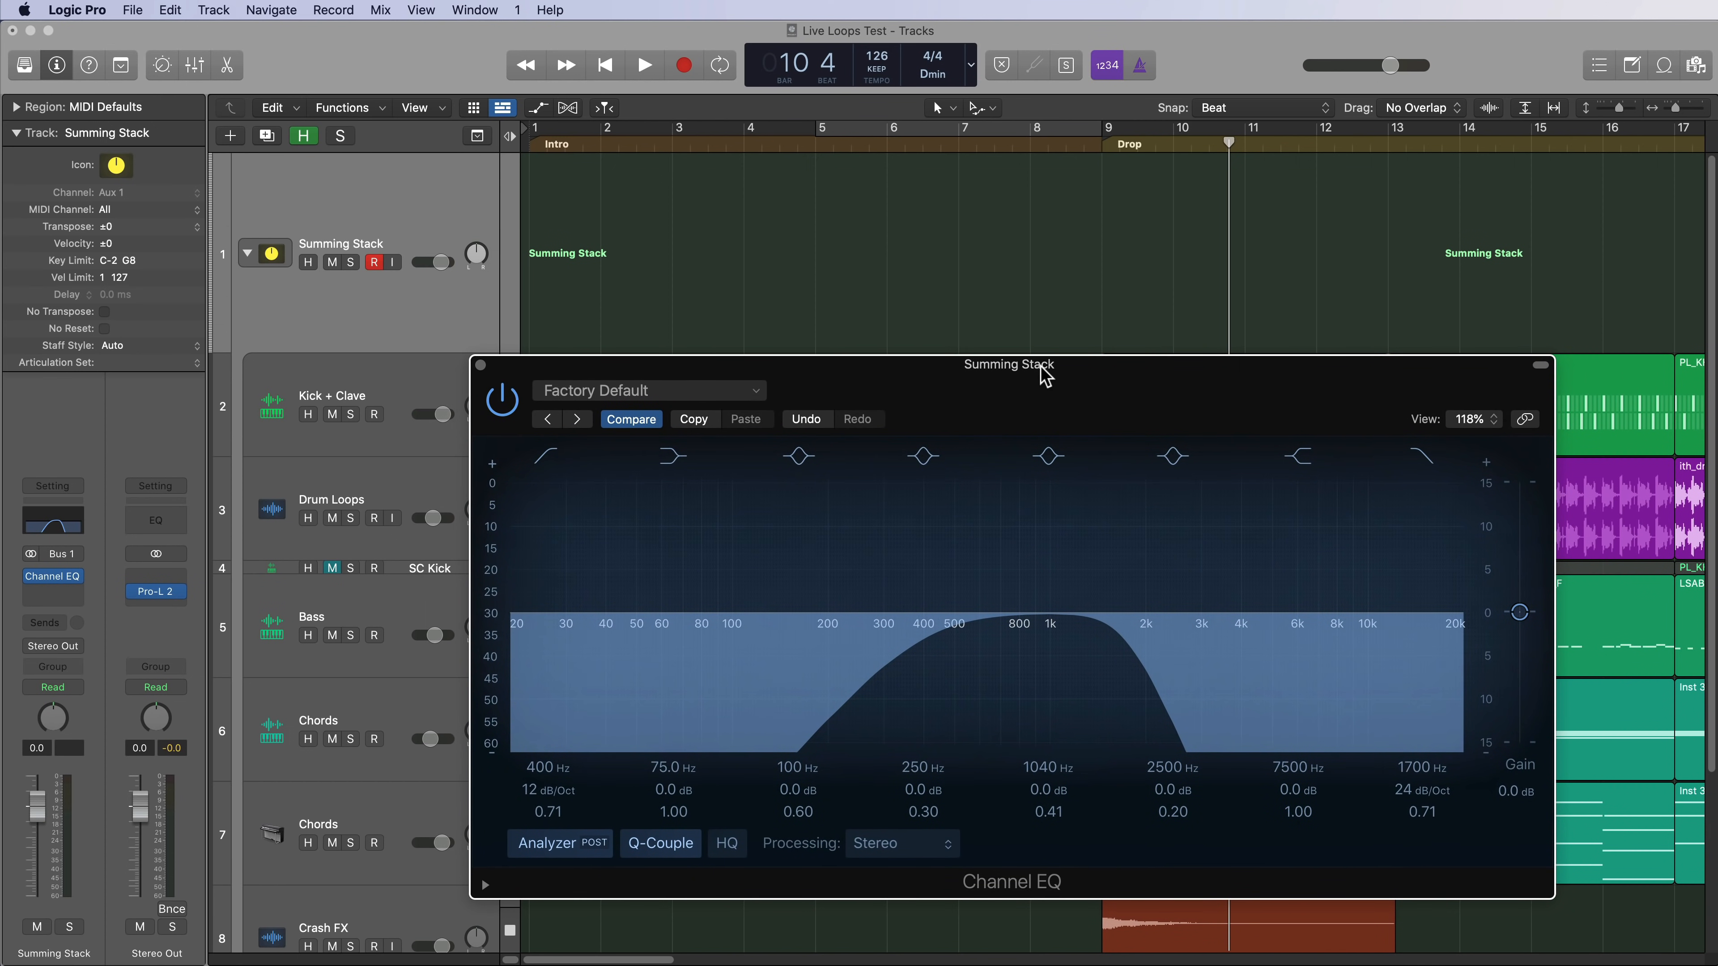
{"action": "double_click", "coordinate": [1102, 368]}
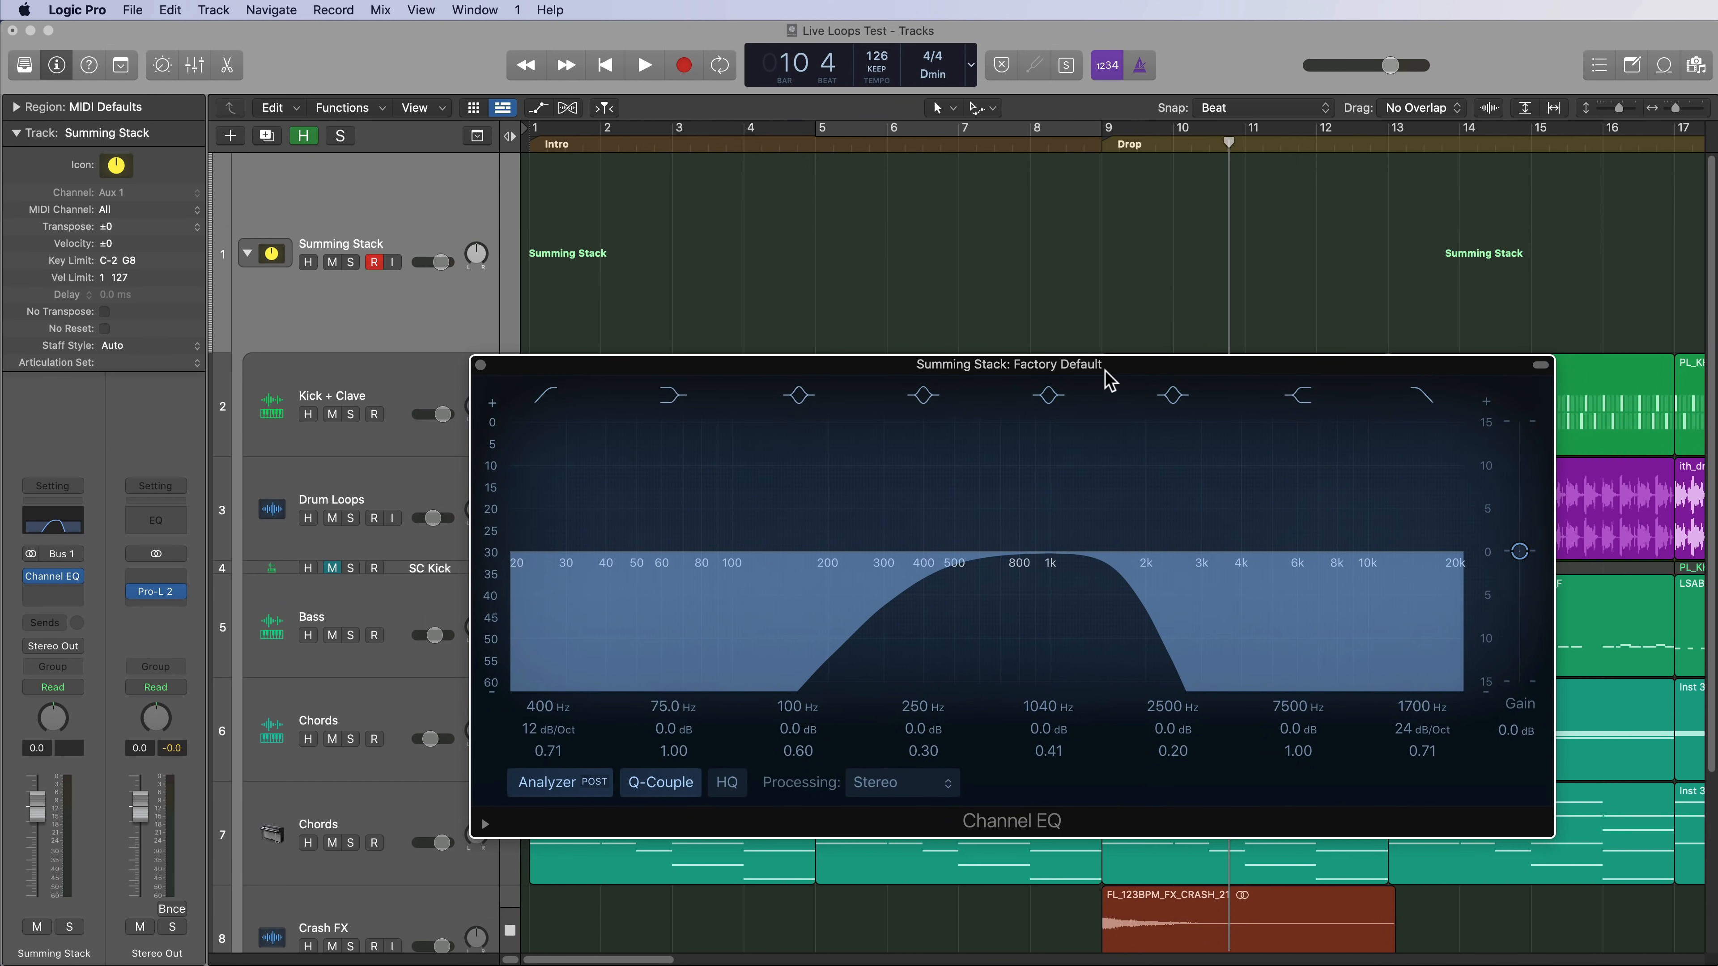
{"action": "left_click_drag", "start_coordinate": [1105, 370], "coordinate": [1115, 420]}
{"action": "key", "text": "Return"}
{"action": "key", "text": "space"}
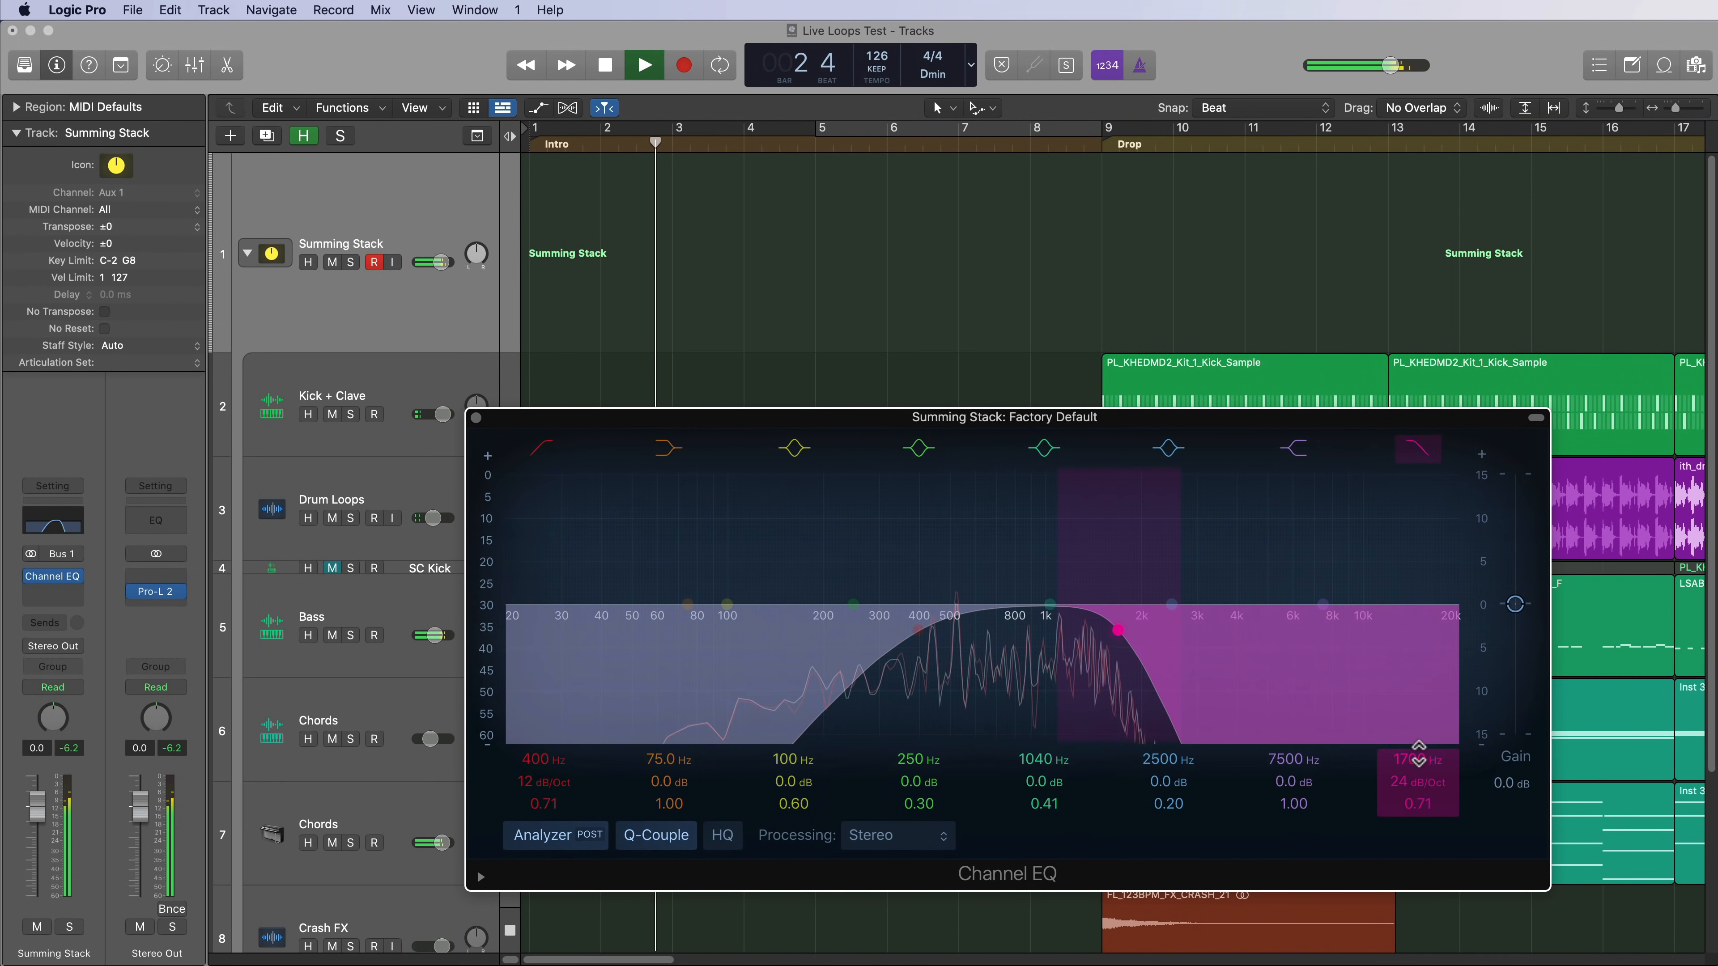
{"action": "key", "text": "space"}
Set the Channel EQ's low cut to 89 Hz and high cut to 11800 Hz, and play the start of the Intro briefly.
{"action": "left_click_drag", "start_coordinate": [1416, 758], "coordinate": [1416, 656]}
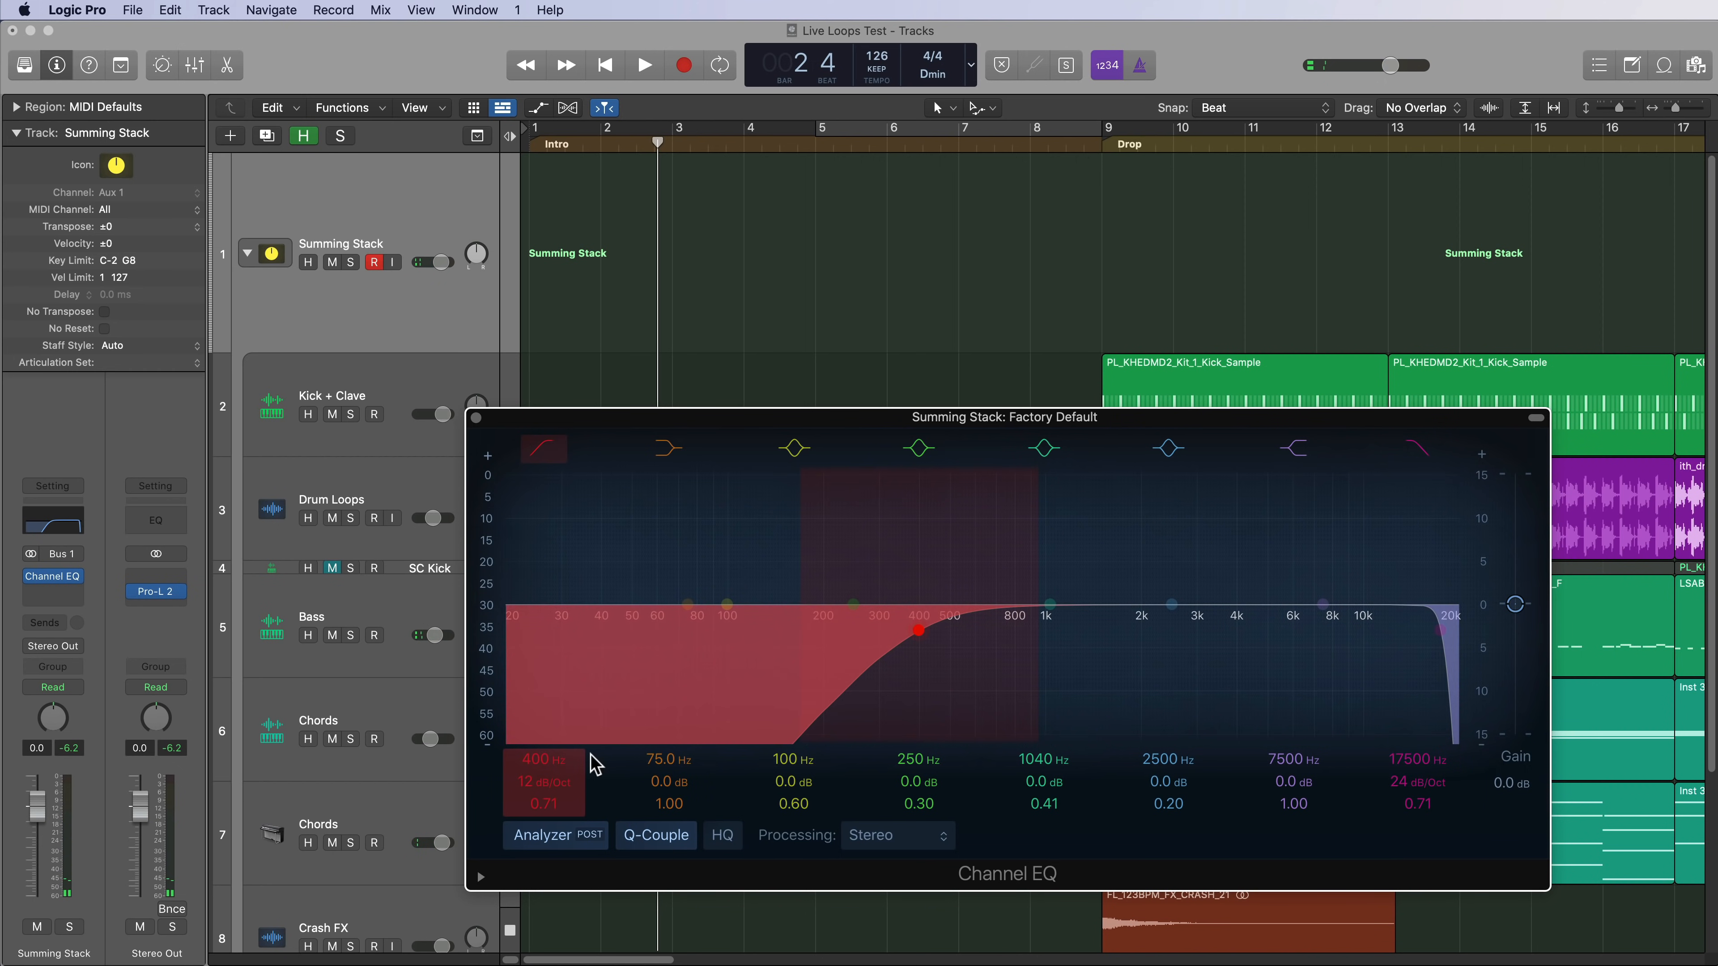
{"action": "mouse_move", "coordinate": [543, 759]}
{"action": "left_mouse_down"}
{"action": "mouse_move", "coordinate": [543, 812]}
{"action": "mouse_move", "coordinate": [543, 738]}
{"action": "mouse_move", "coordinate": [543, 812]}
{"action": "mouse_move", "coordinate": [556, 760]}
{"action": "left_mouse_up"}
{"action": "left_click_drag", "start_coordinate": [1416, 758], "coordinate": [1417, 814]}
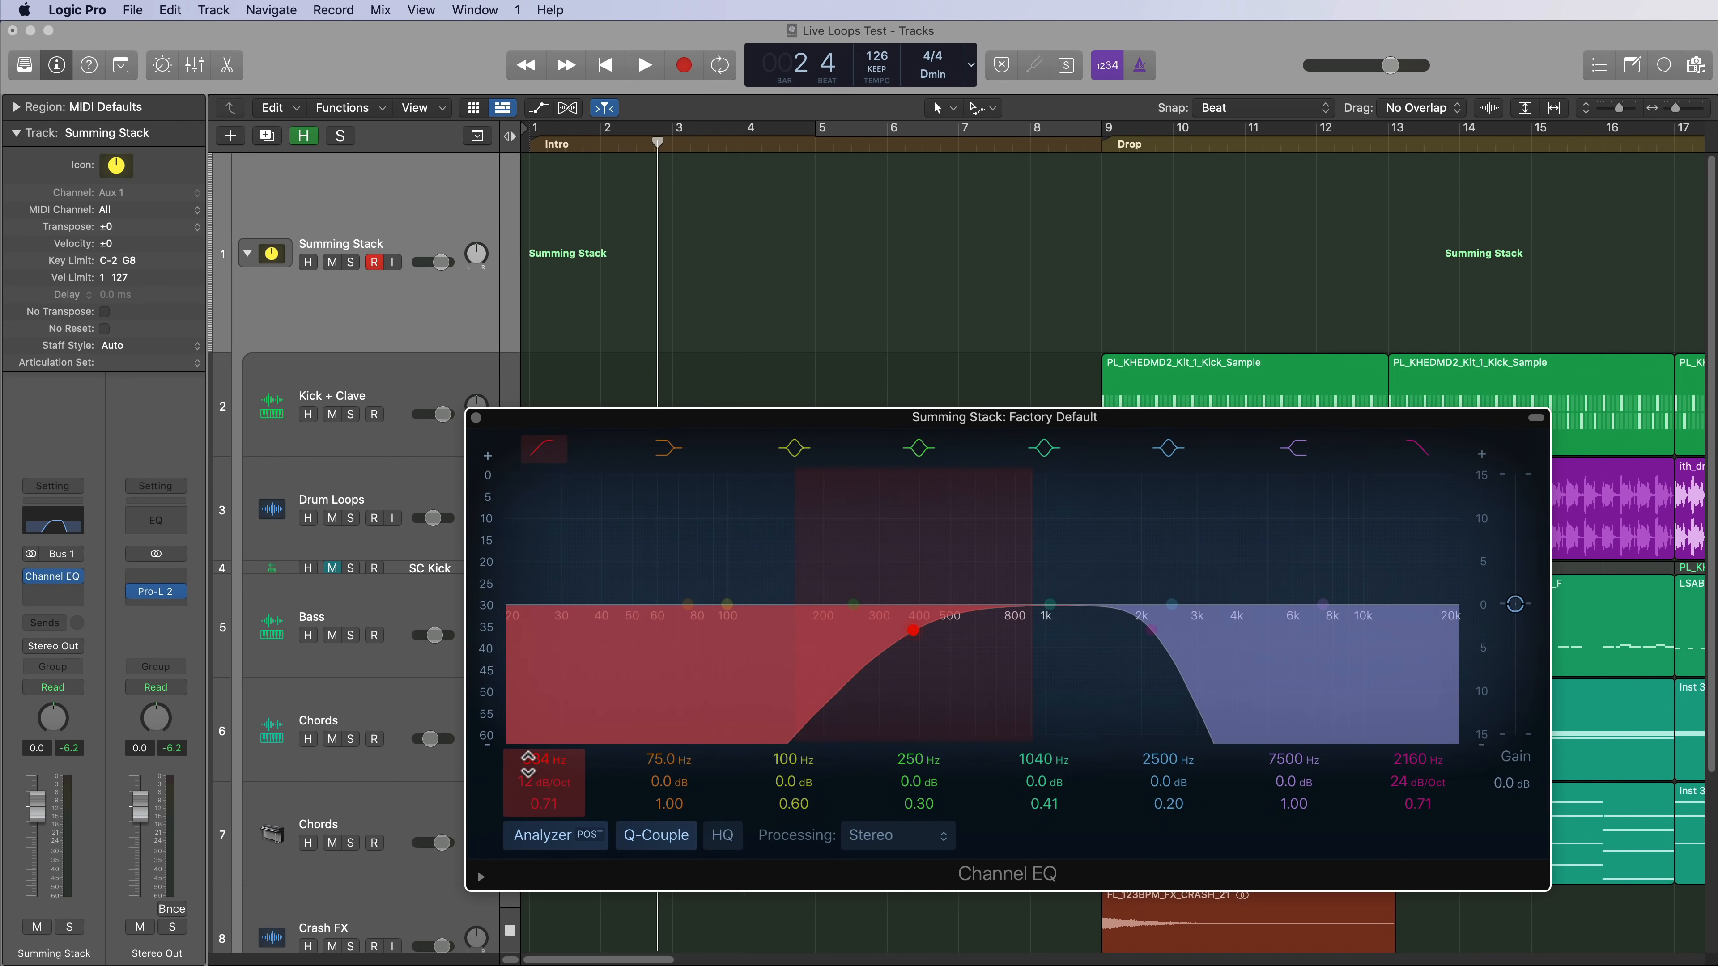
{"action": "left_click_drag", "start_coordinate": [528, 765], "coordinate": [527, 785]}
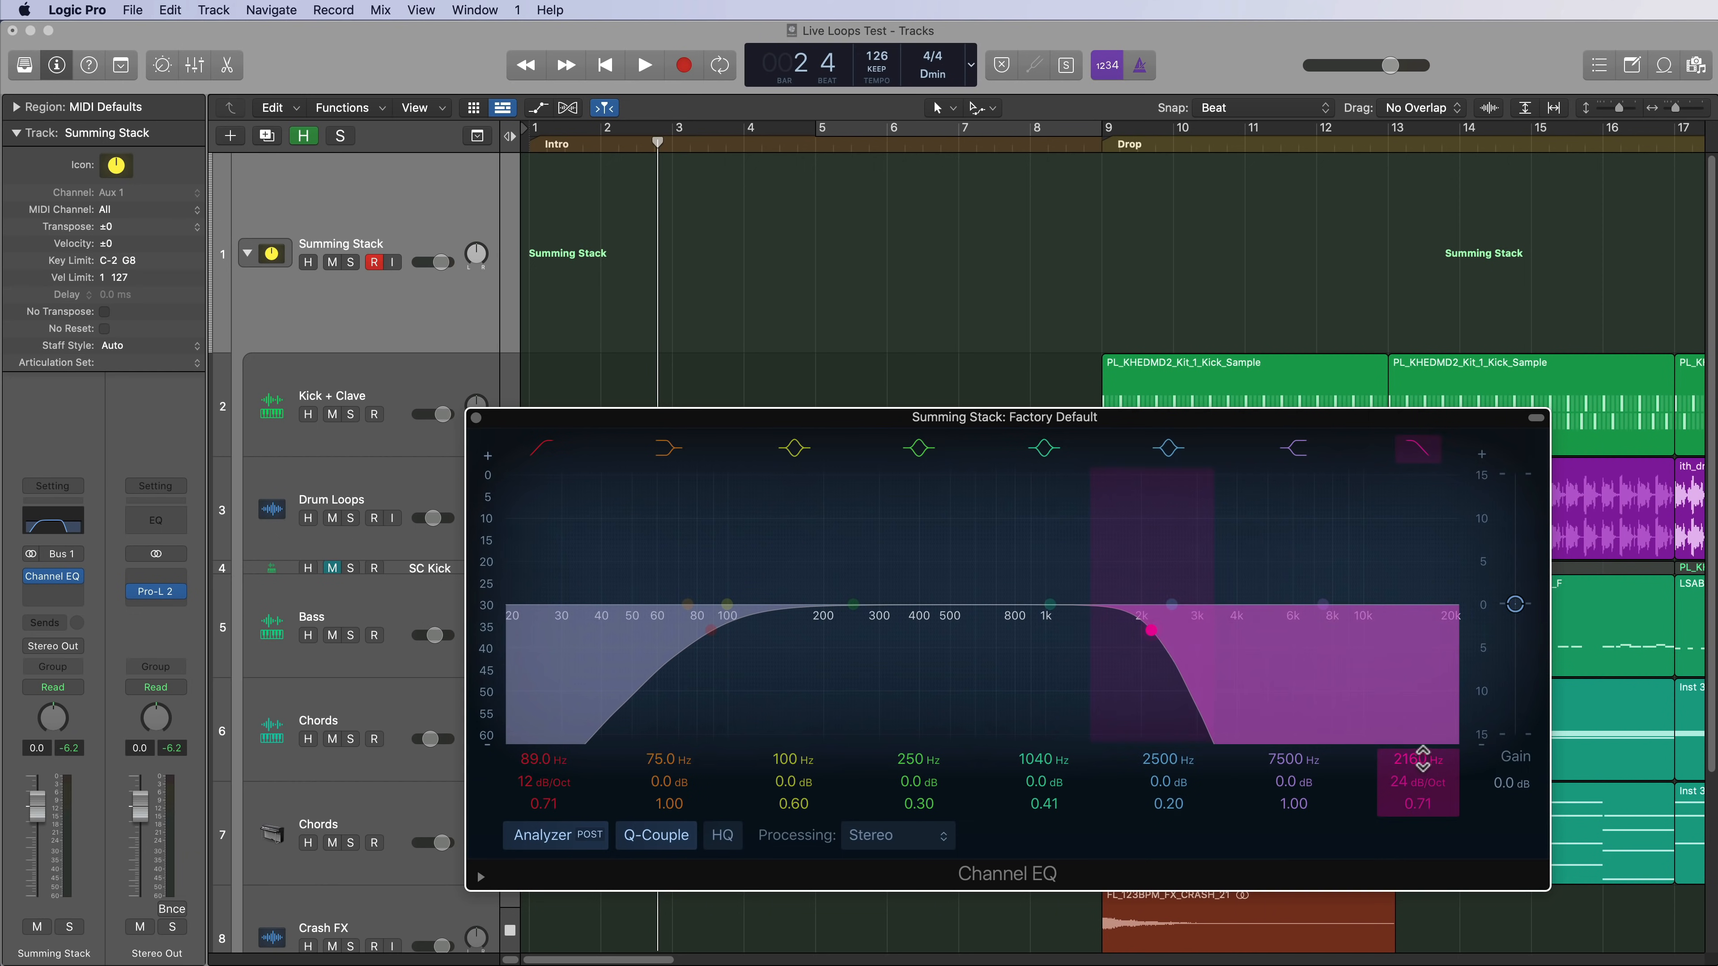
{"action": "left_click_drag", "start_coordinate": [1423, 758], "coordinate": [1423, 721]}
{"action": "key", "text": "space"}
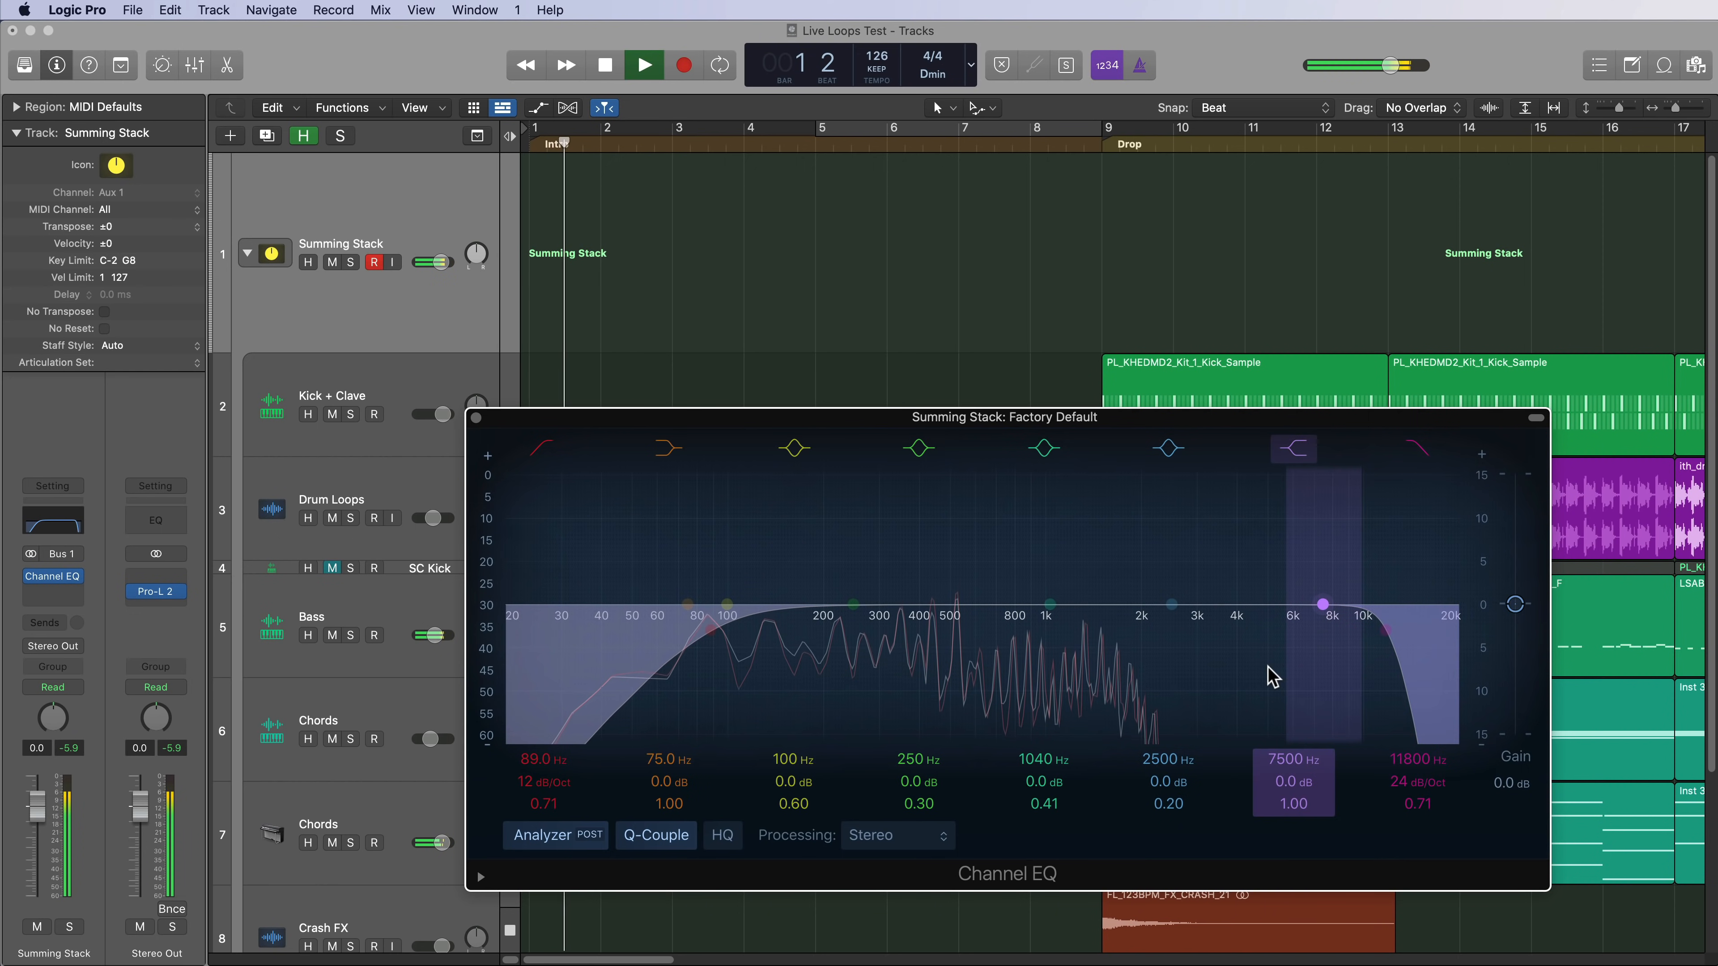
{"action": "key", "text": "space"}
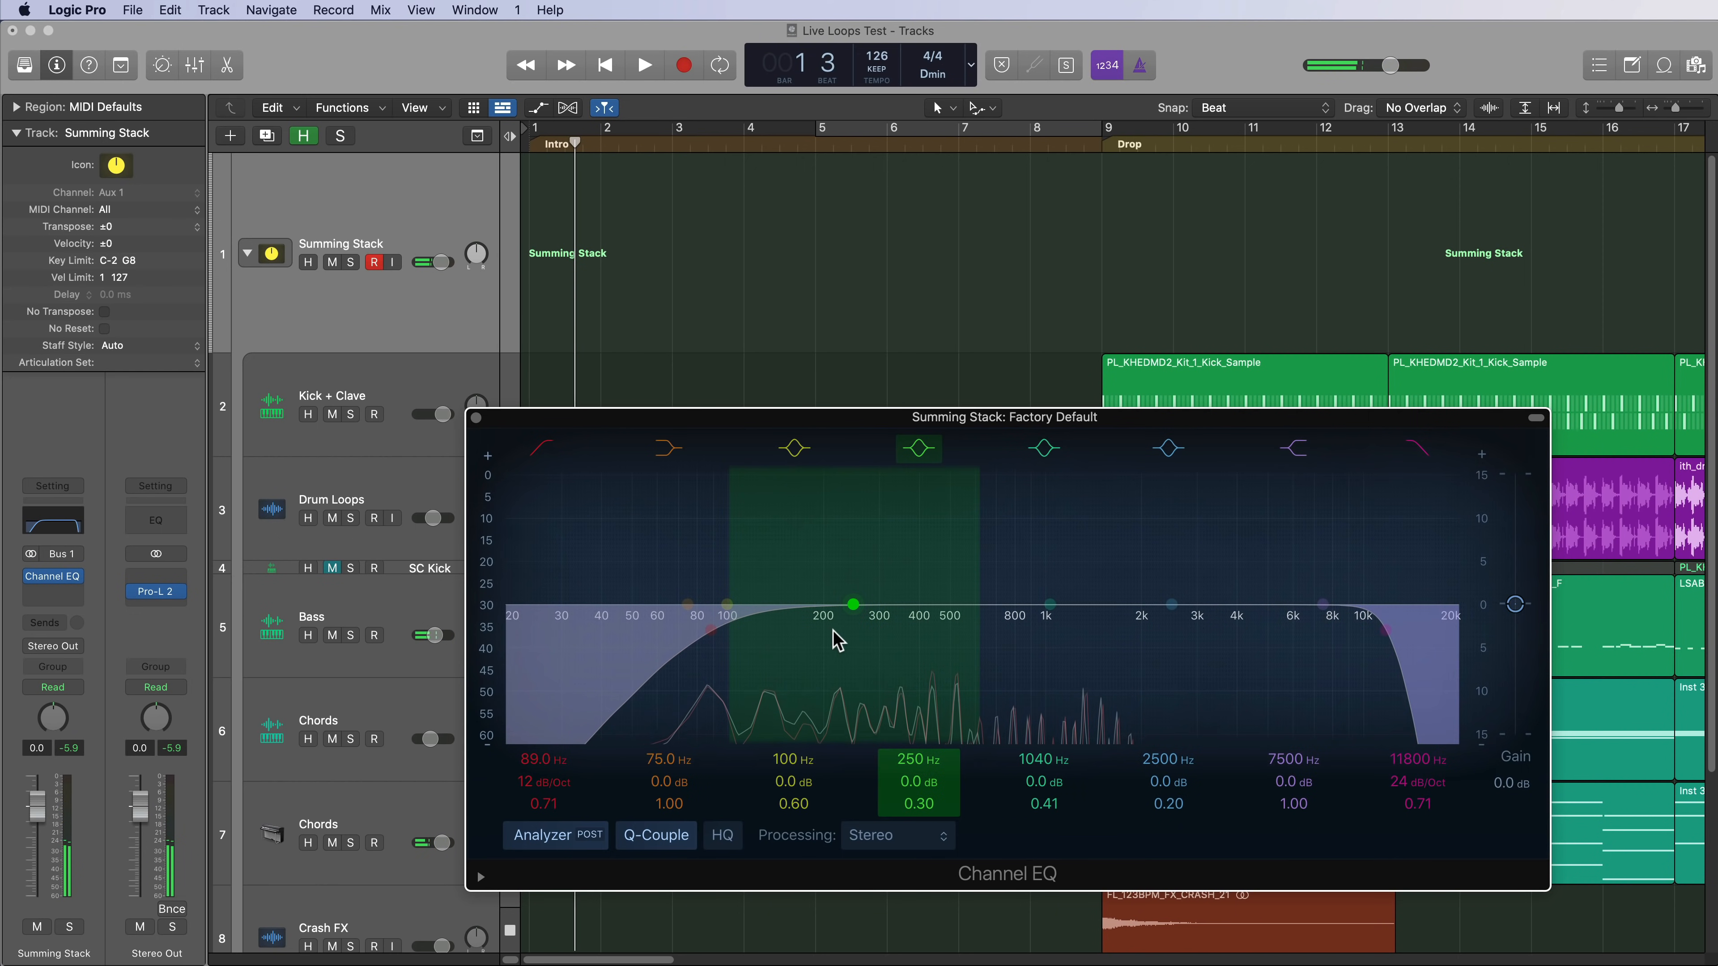
Try sweeping the low cut up to 810 Hz and high cut down to 2520 Hz before setting them to 96.5 Hz and 10800 Hz.
{"action": "left_click_drag", "start_coordinate": [715, 630], "coordinate": [1016, 630]}
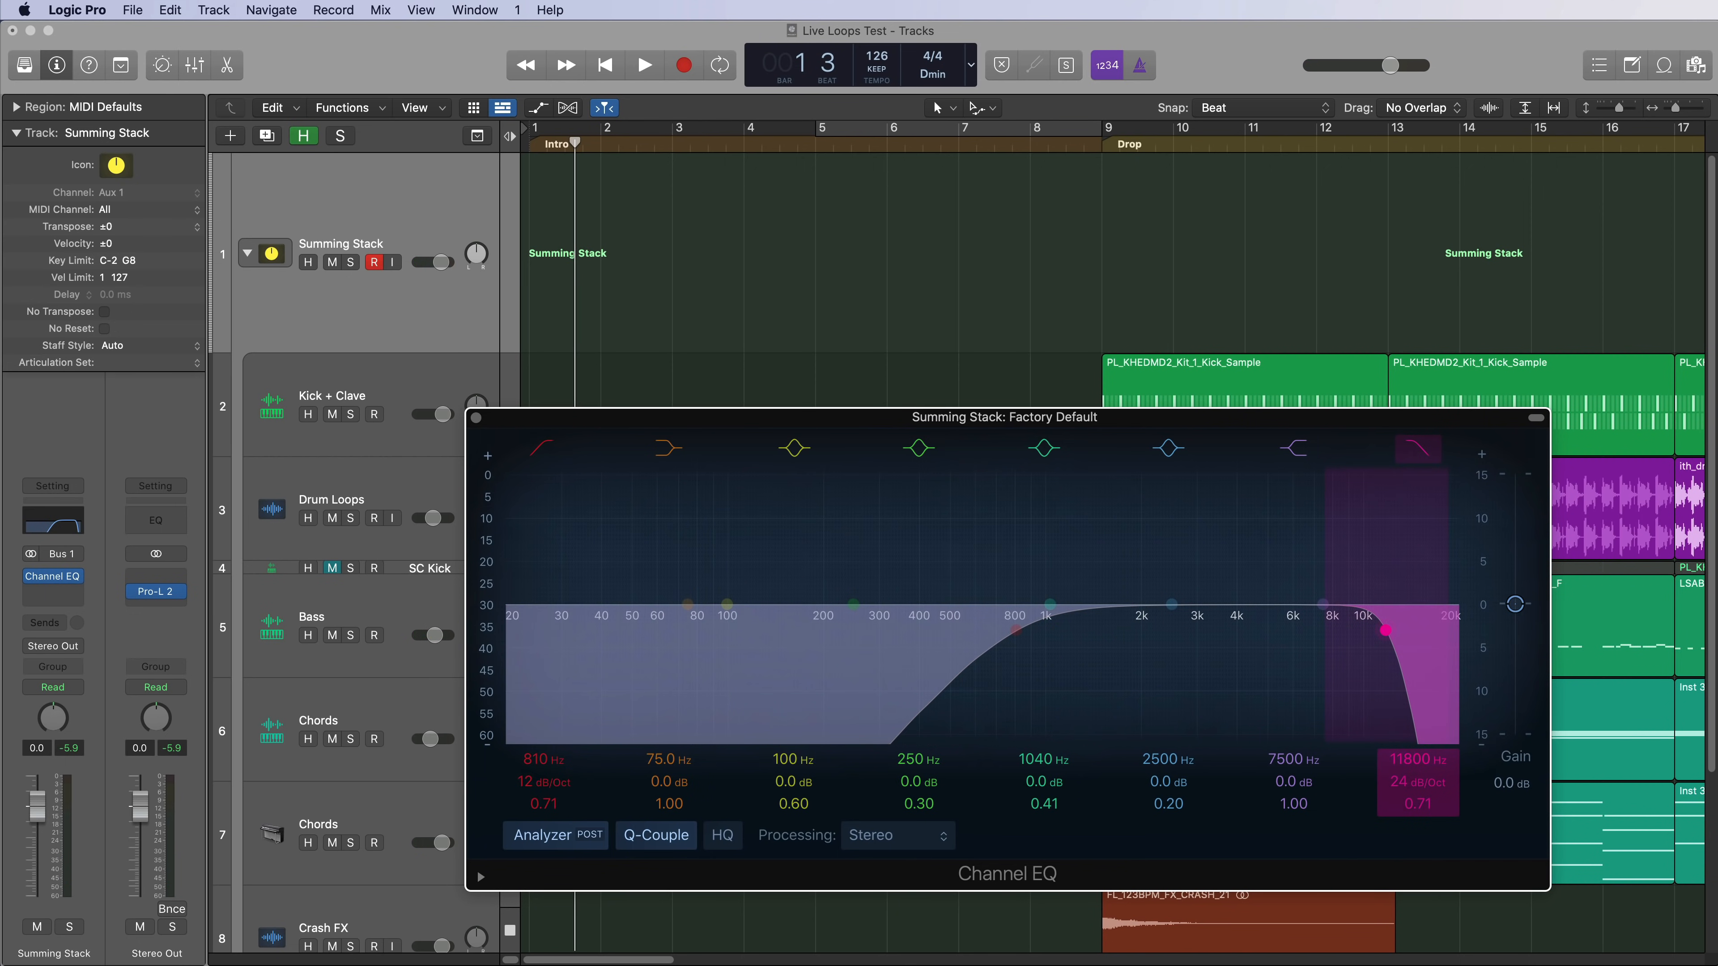
{"action": "left_click_drag", "start_coordinate": [1384, 629], "coordinate": [1168, 629]}
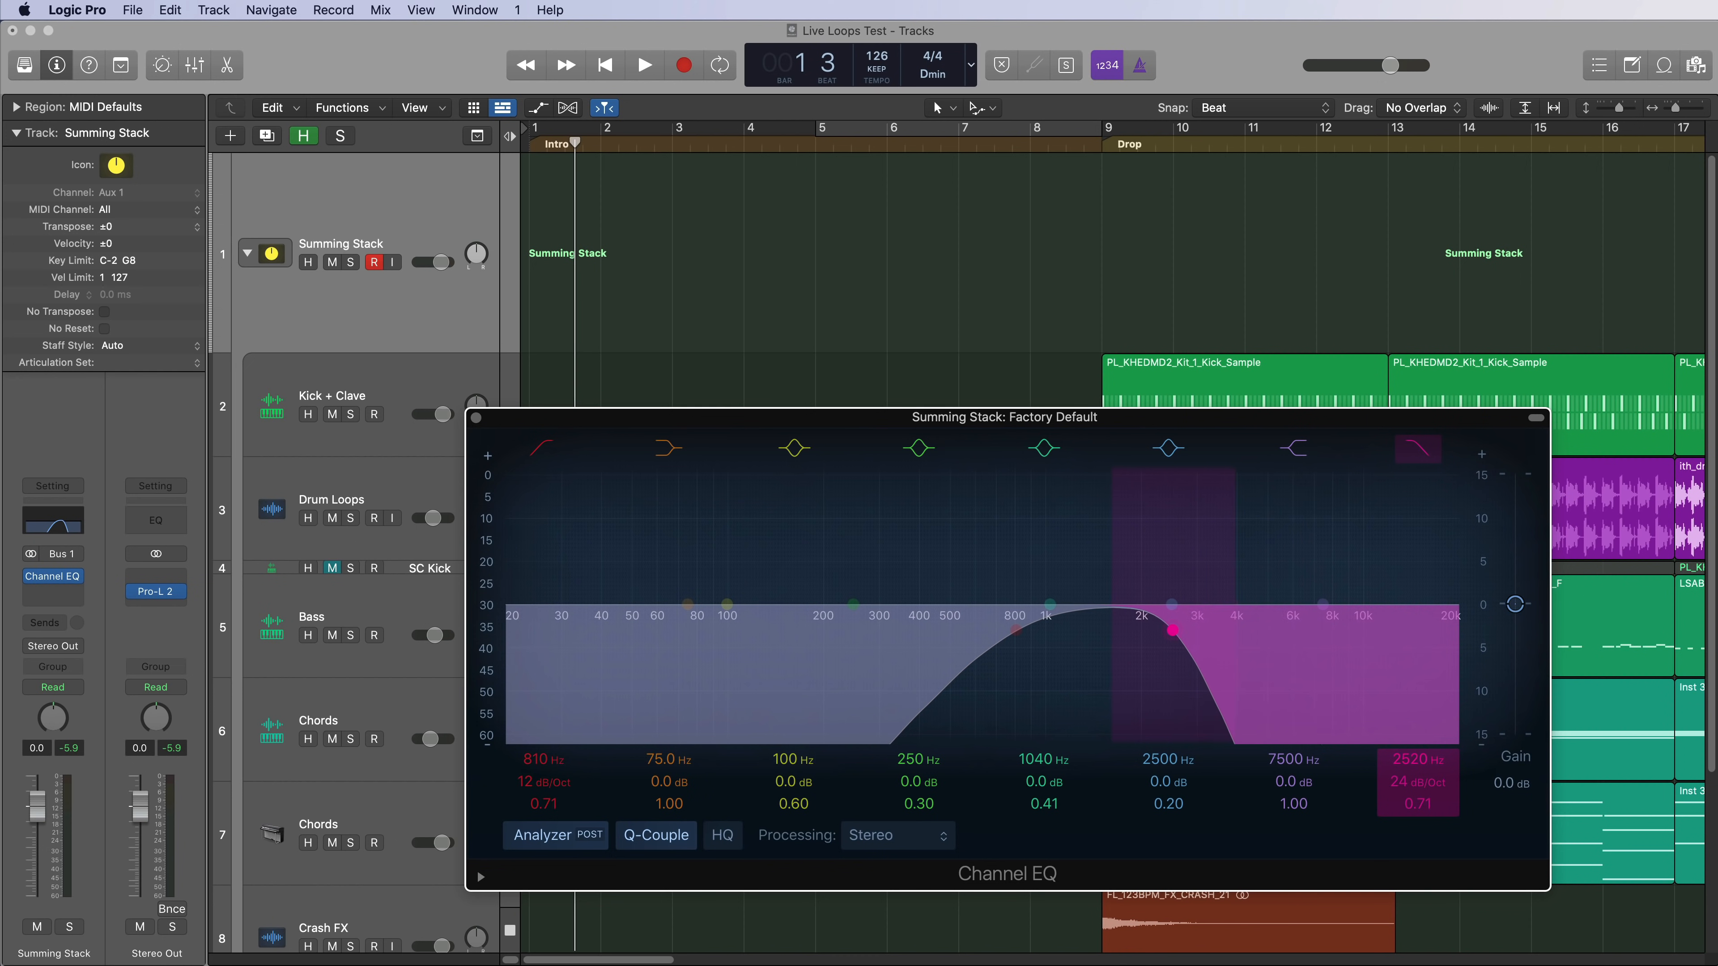
{"action": "left_click_drag", "start_coordinate": [1172, 629], "coordinate": [1457, 630]}
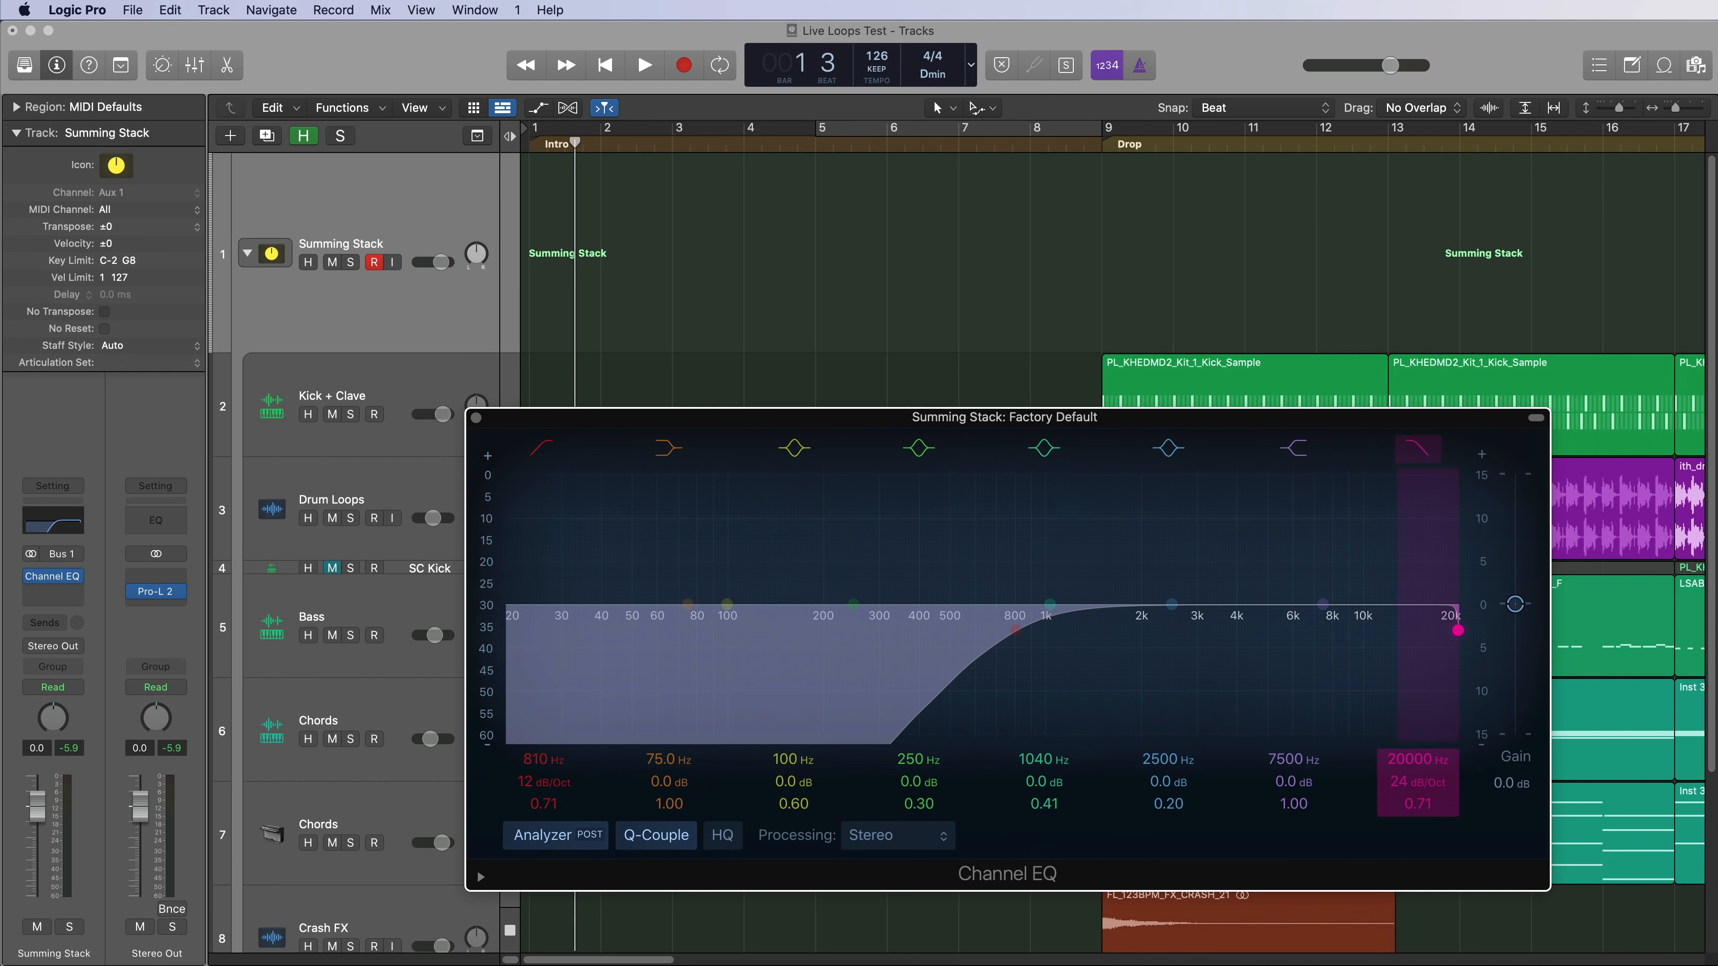
{"action": "left_click_drag", "start_coordinate": [1416, 758], "coordinate": [1415, 806]}
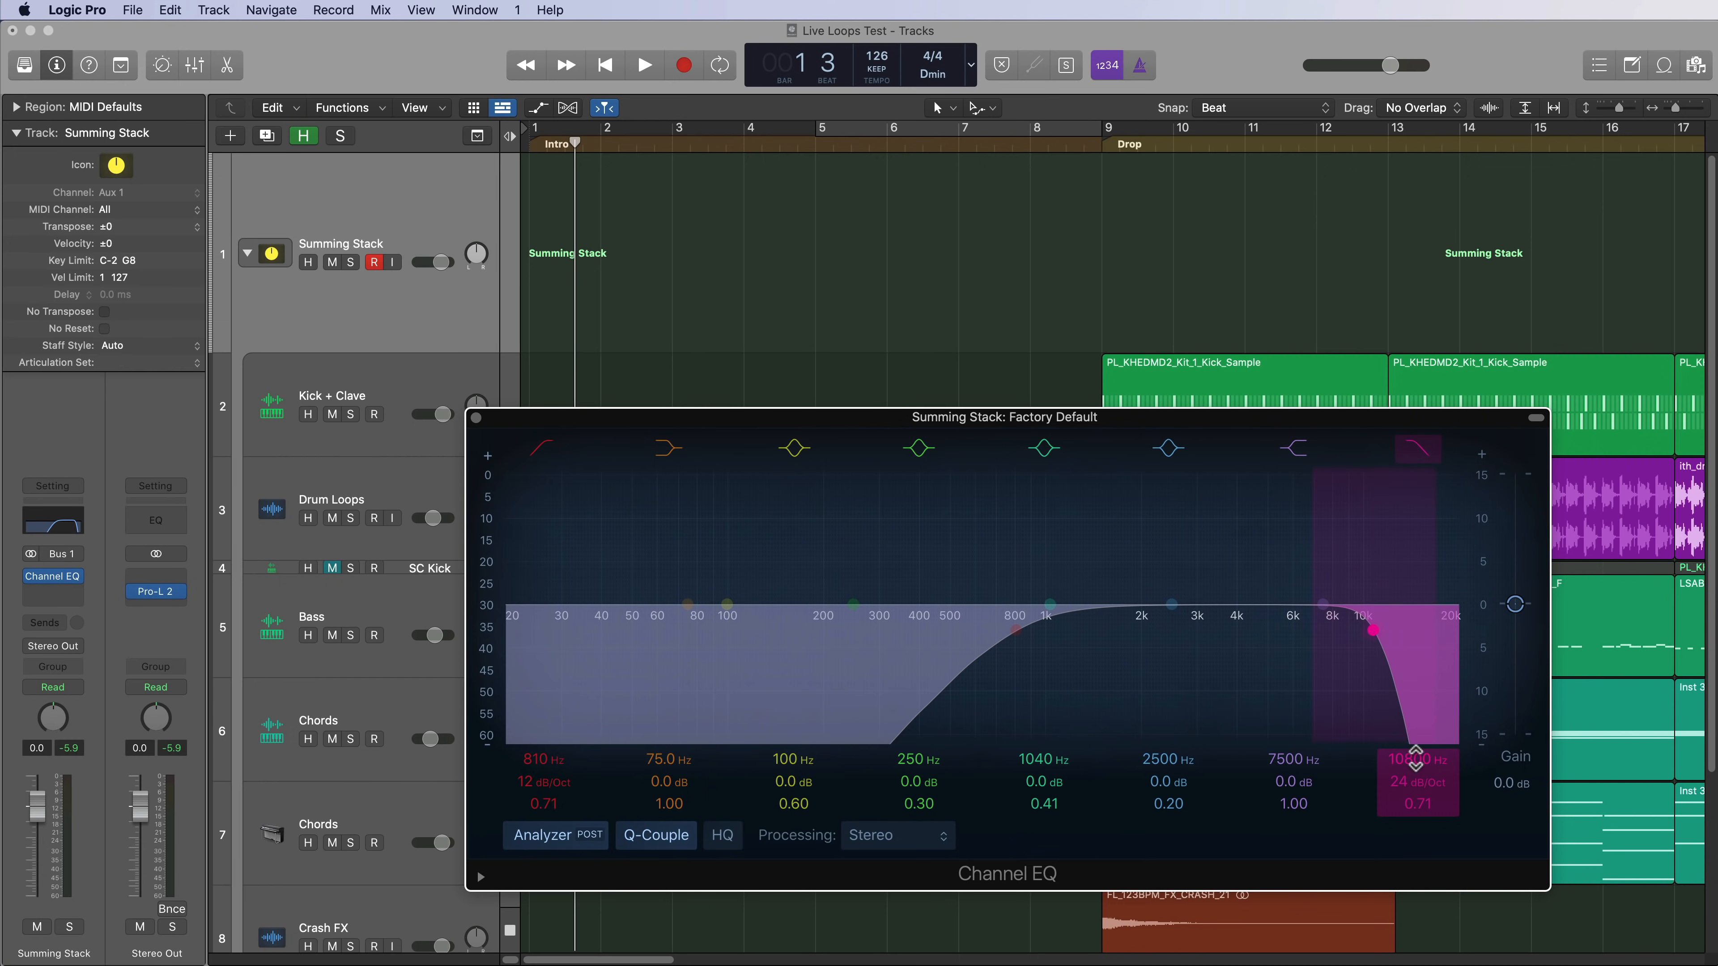
{"action": "left_click_drag", "start_coordinate": [535, 758], "coordinate": [535, 802]}
Disarm recording on the Summing Stack and show its automation for the Channel EQ's High Cut Frequency.
{"action": "left_click", "coordinate": [425, 234]}
{"action": "left_click", "coordinate": [370, 257]}
{"action": "key", "text": "a"}
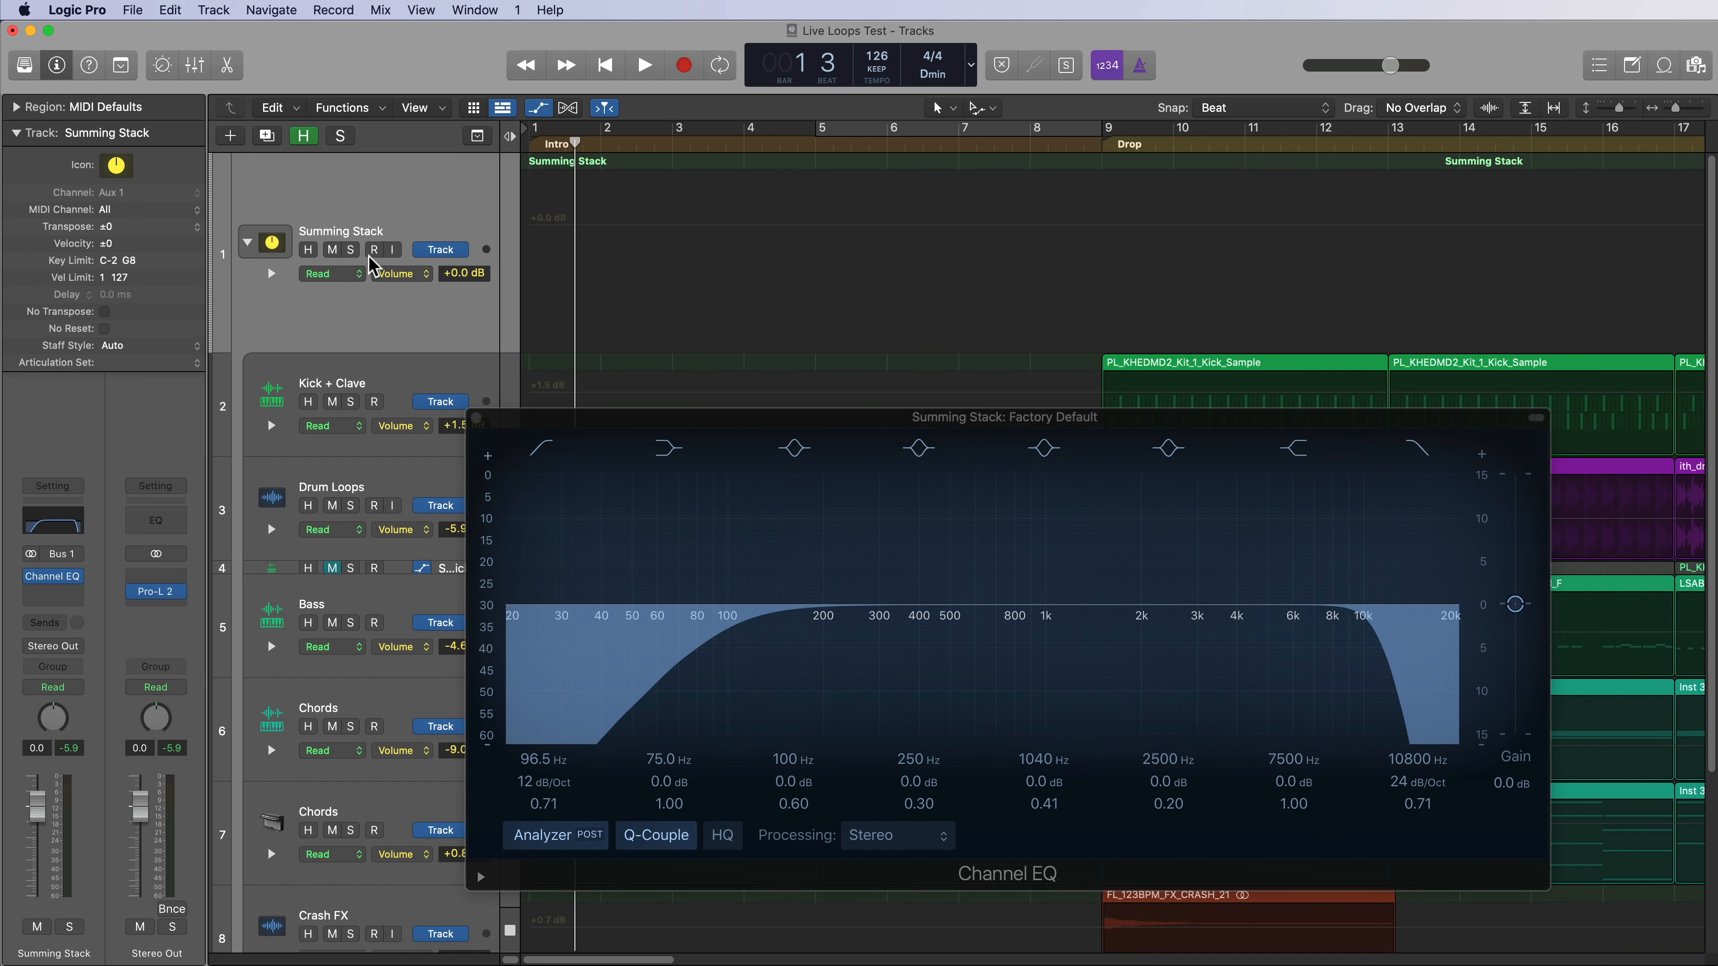
{"action": "left_click", "coordinate": [423, 274]}
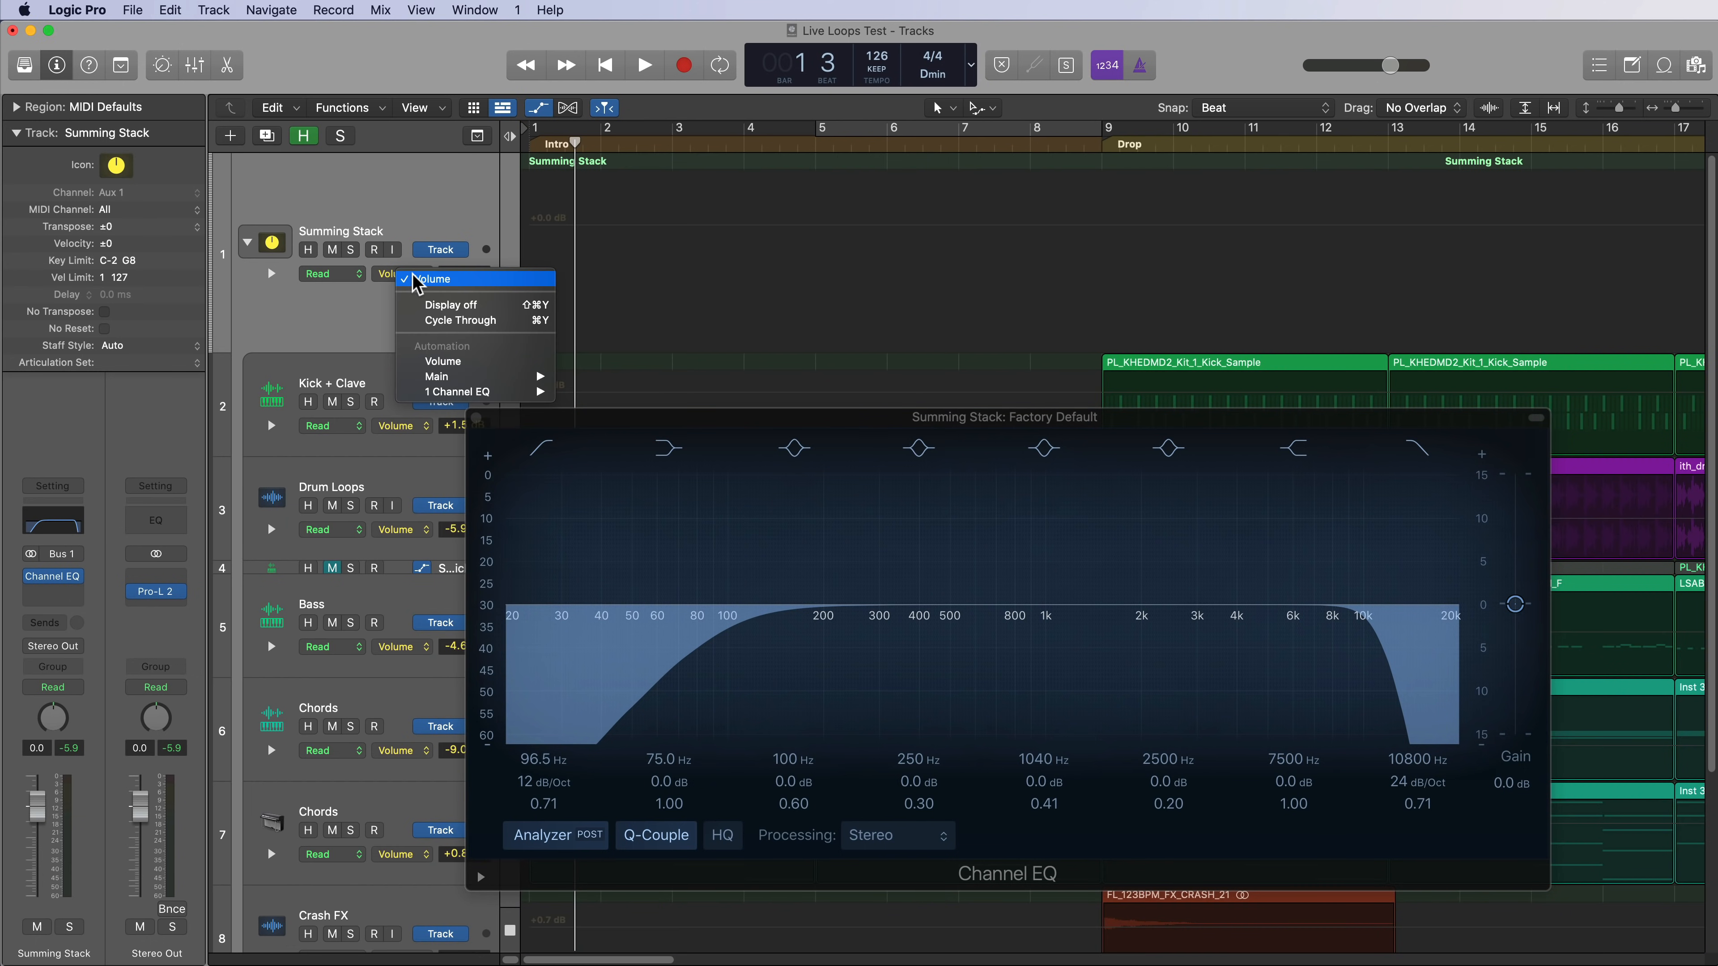
{"action": "mouse_move", "coordinate": [482, 392]}
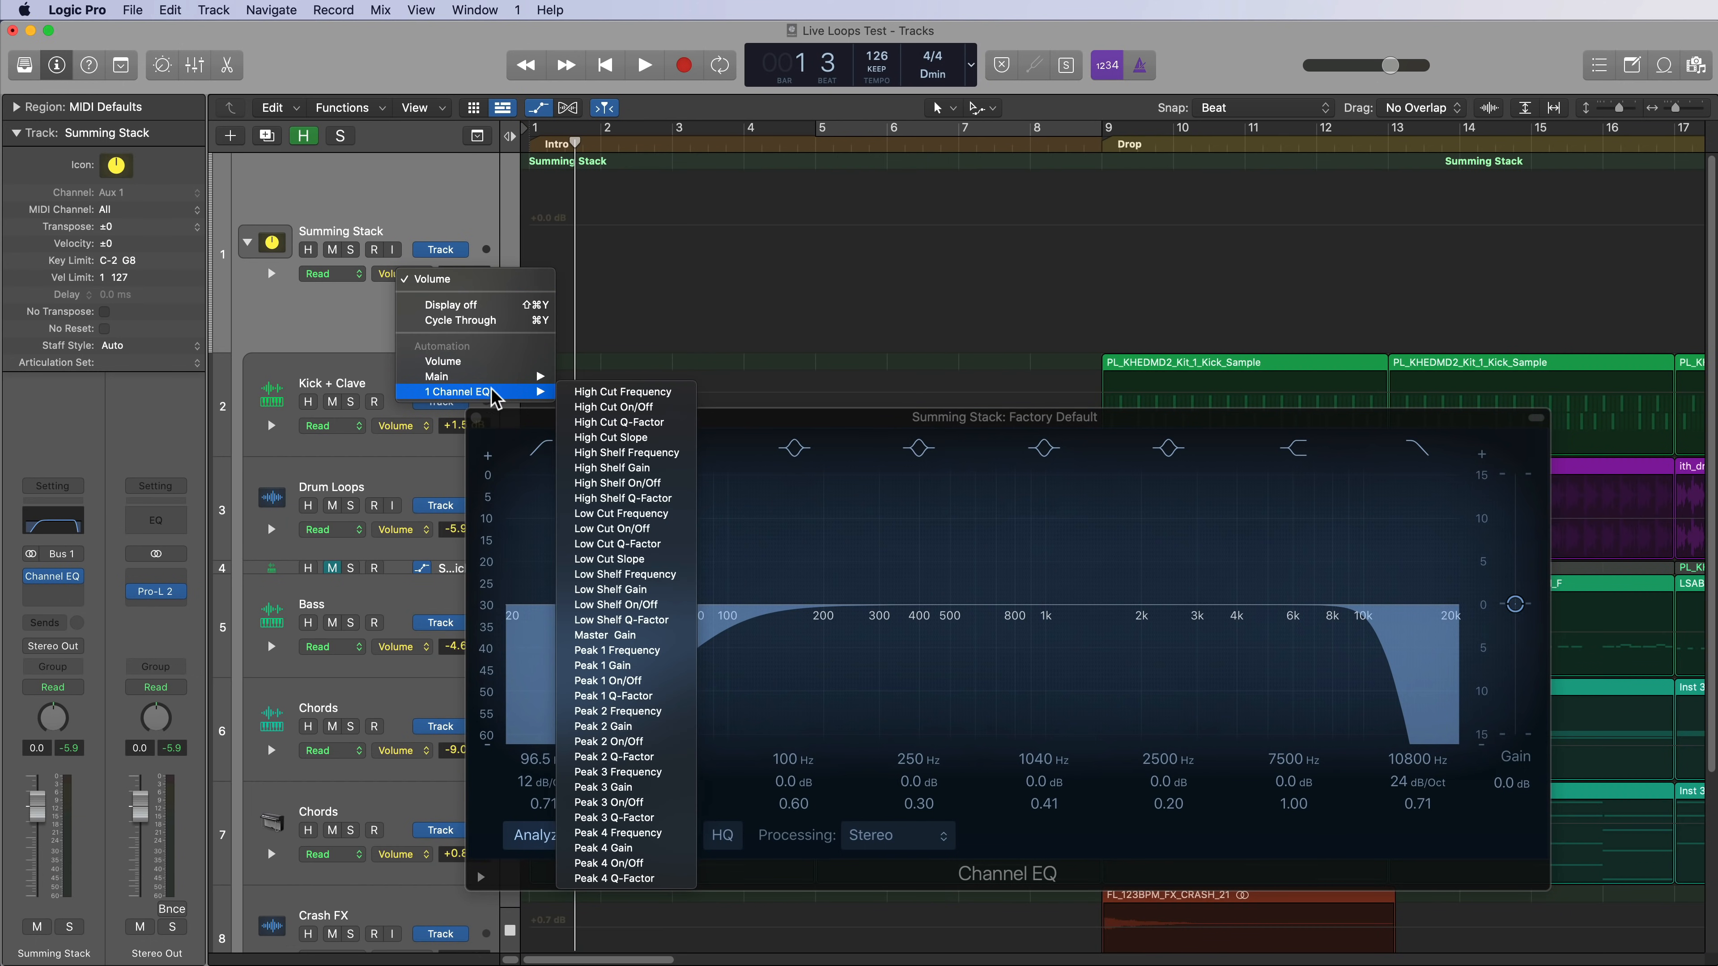
{"action": "left_click", "coordinate": [637, 393]}
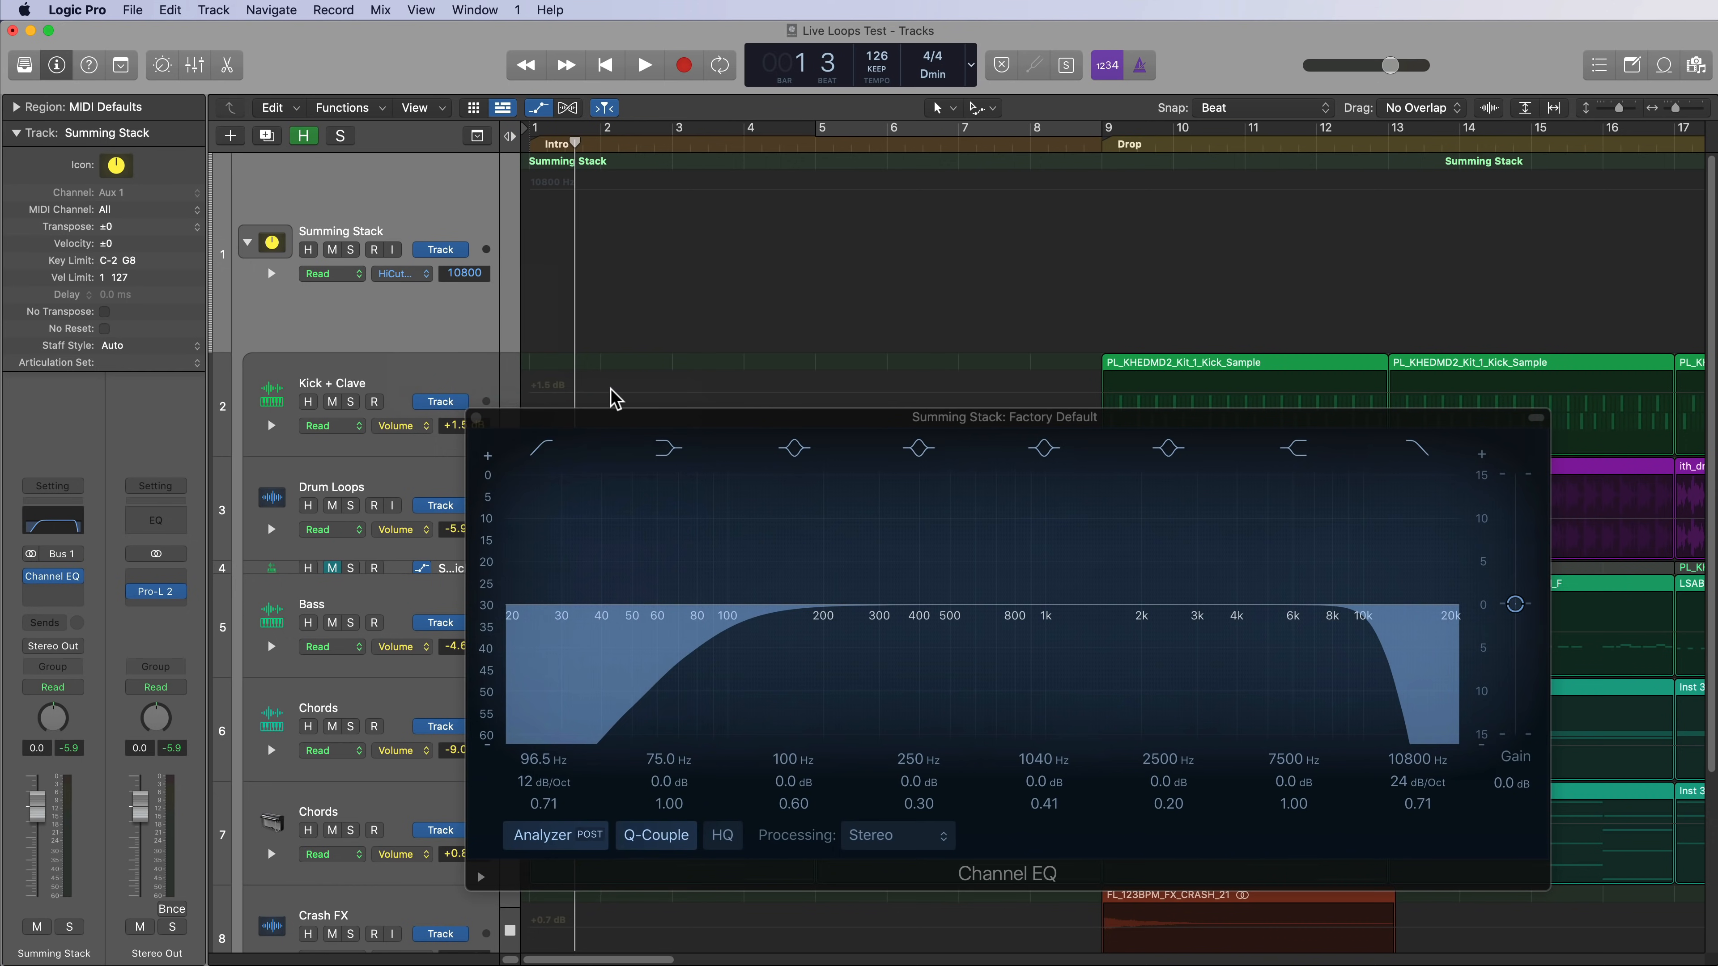
Reveal a second automation lane on the Summing Stack, close the EQ window, and assign the lane to Low Cut Frequency.
{"action": "left_click", "coordinate": [271, 273]}
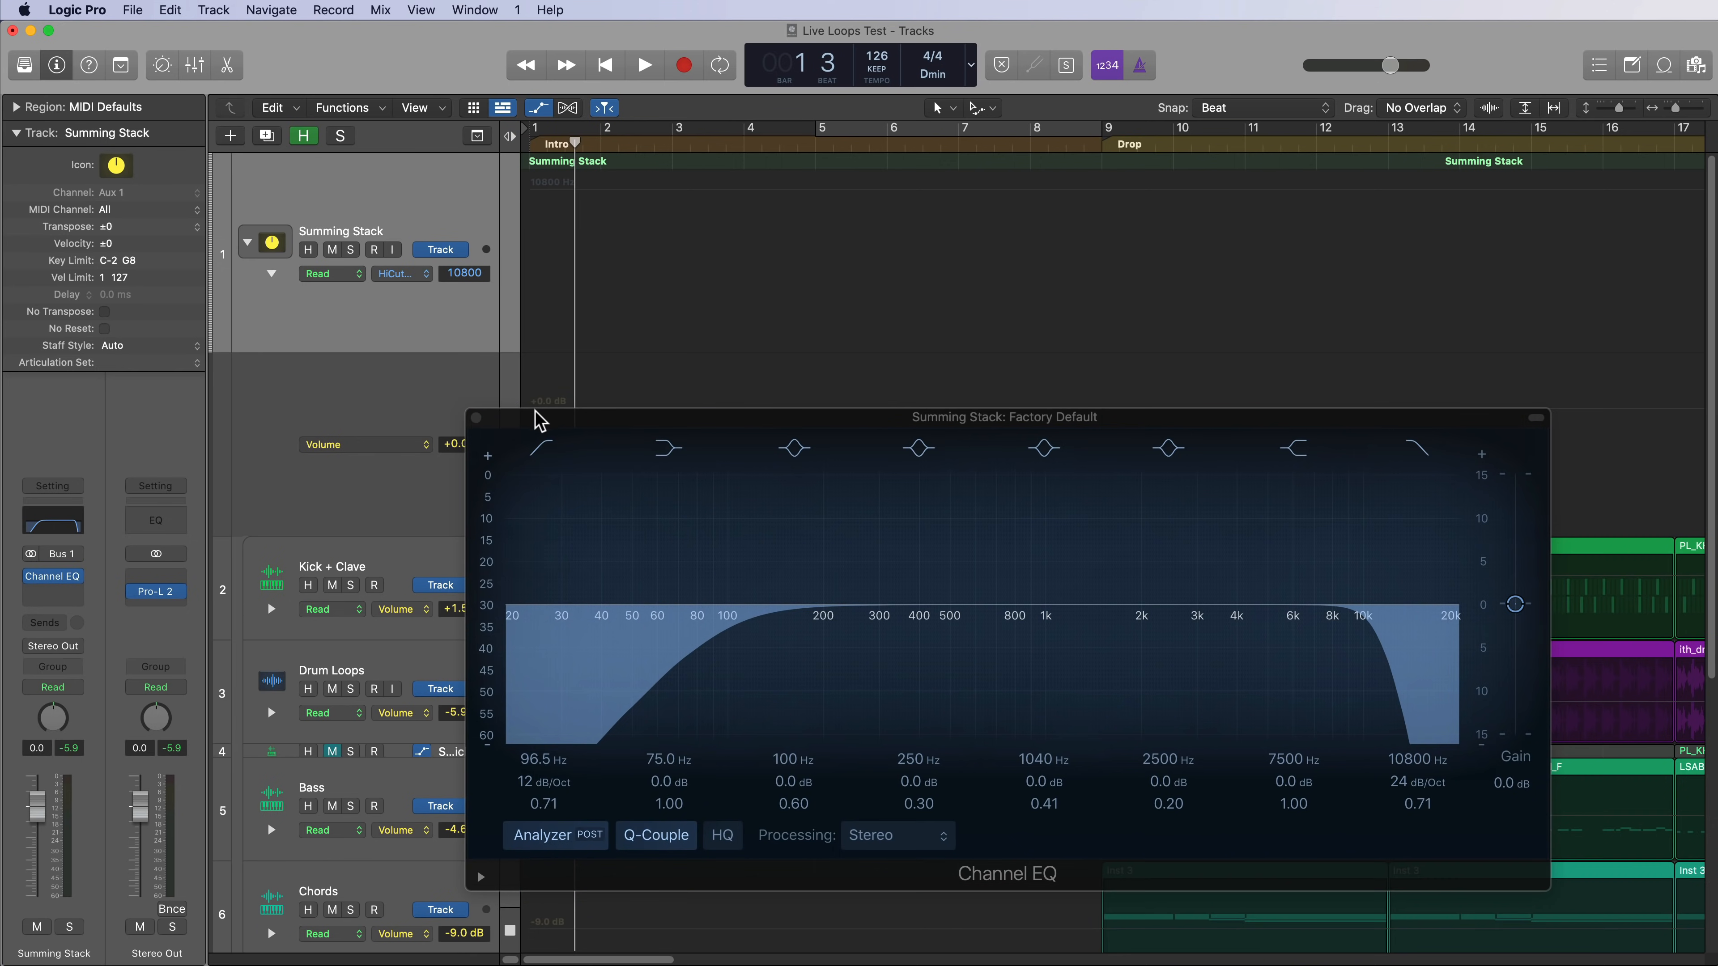
{"action": "left_click", "coordinate": [666, 452]}
{"action": "left_click", "coordinate": [476, 417]}
{"action": "left_click", "coordinate": [404, 448]}
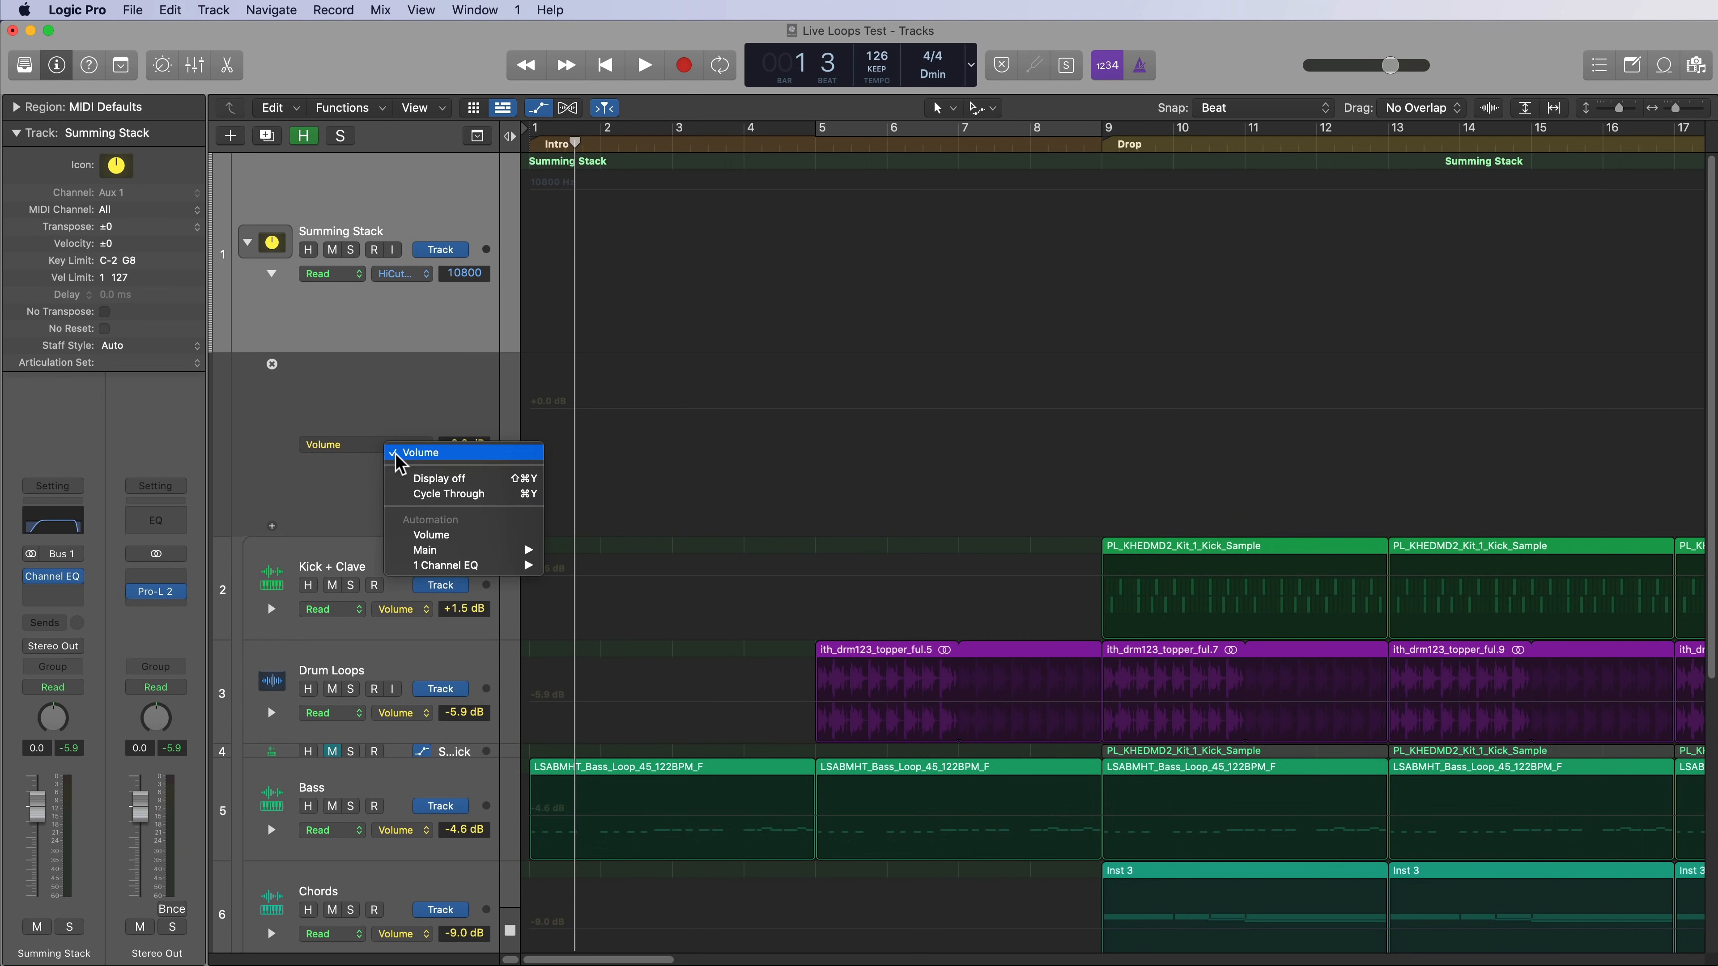
{"action": "mouse_move", "coordinate": [459, 565]}
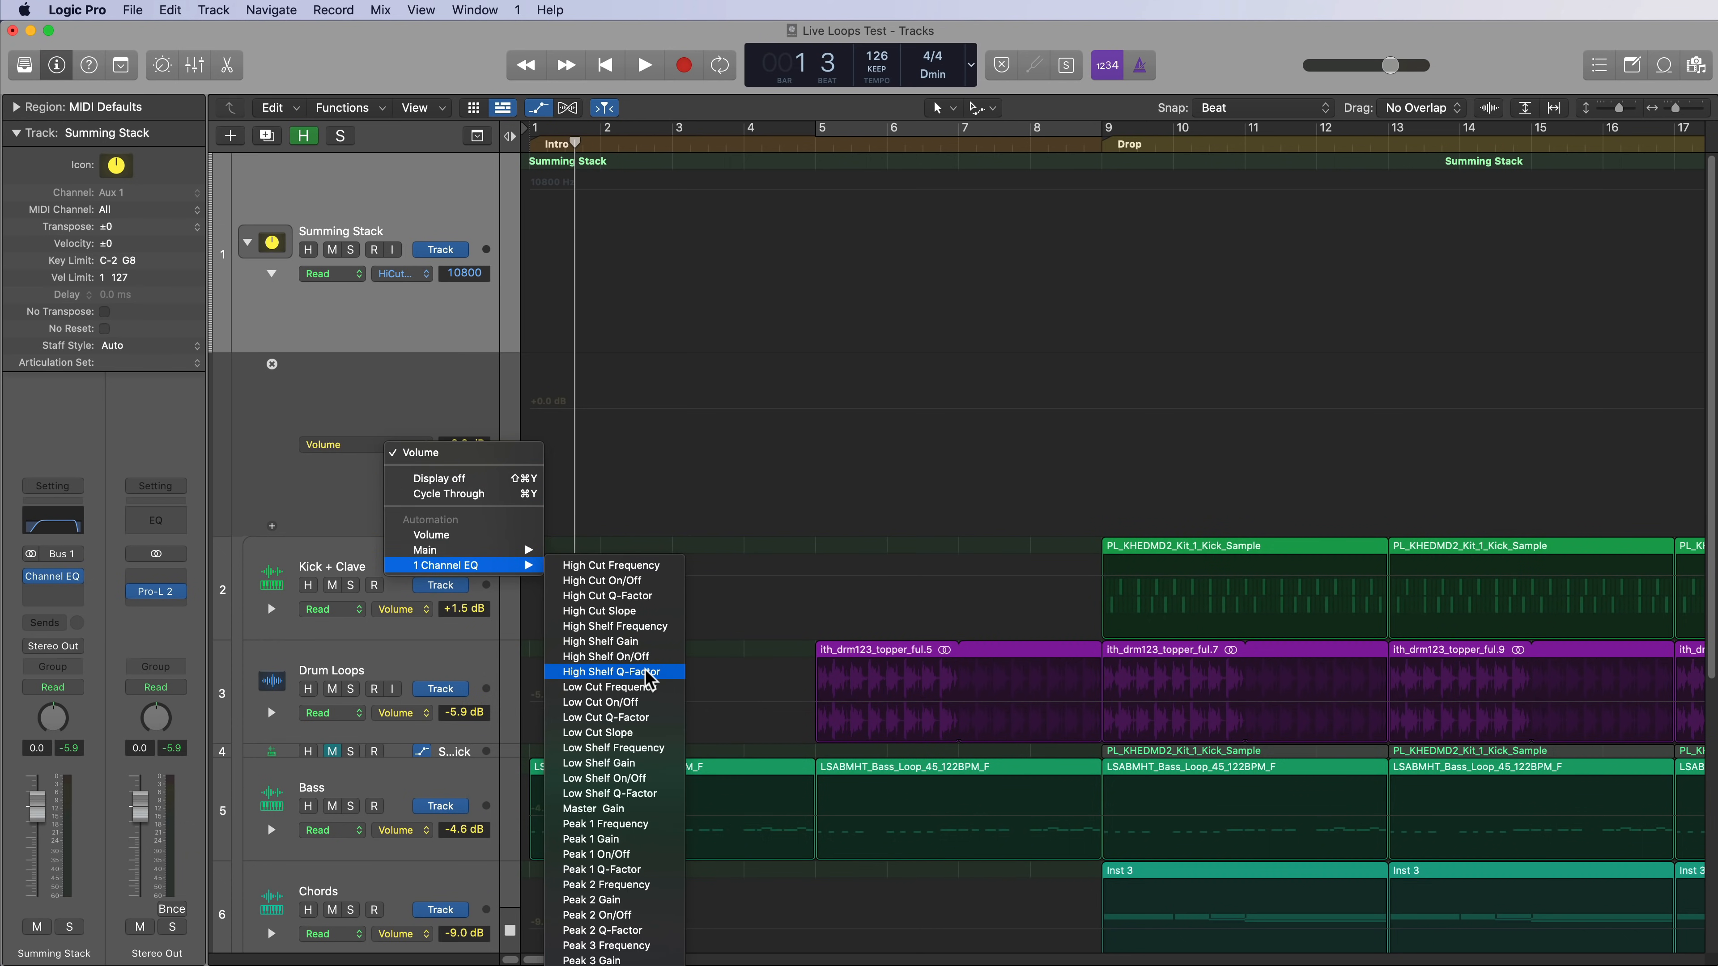
{"action": "left_click", "coordinate": [636, 687]}
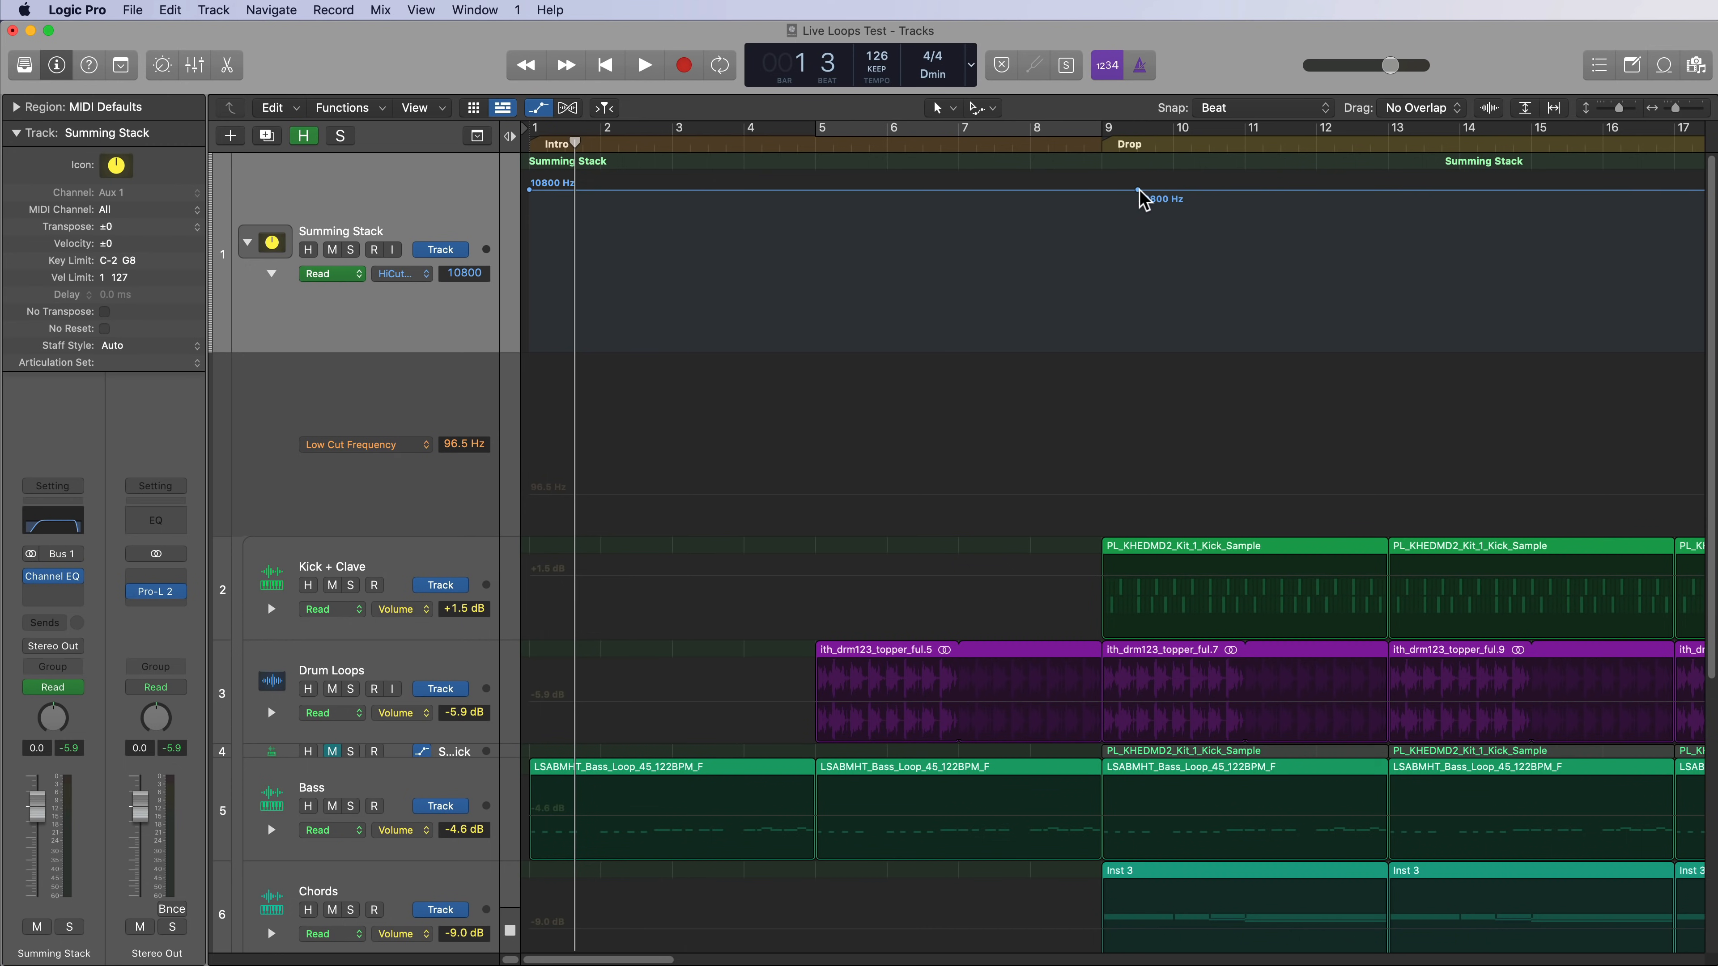
Automate the high cut from 10800 Hz at bar 1 to 2260 Hz at bar 9, and the low cut from 96.5 Hz to 875 Hz.
{"action": "left_click", "coordinate": [1102, 190]}
{"action": "left_click_drag", "start_coordinate": [1104, 191], "coordinate": [1123, 242]}
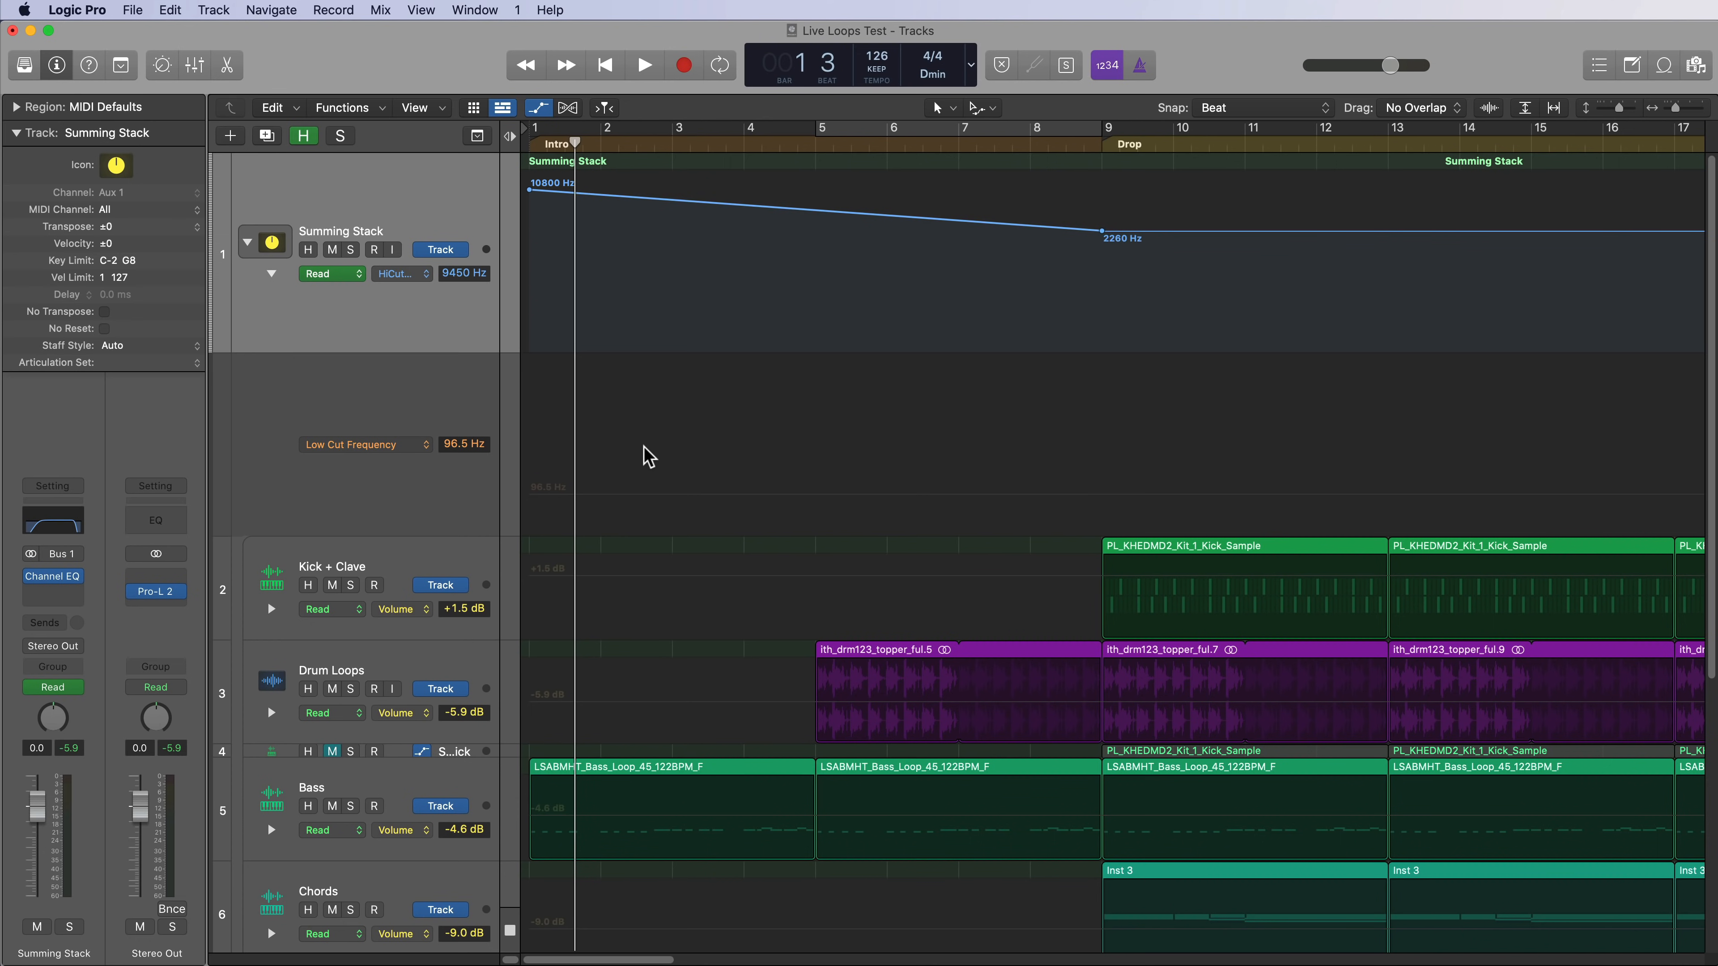
{"action": "left_click", "coordinate": [642, 488]}
{"action": "left_click", "coordinate": [1109, 499]}
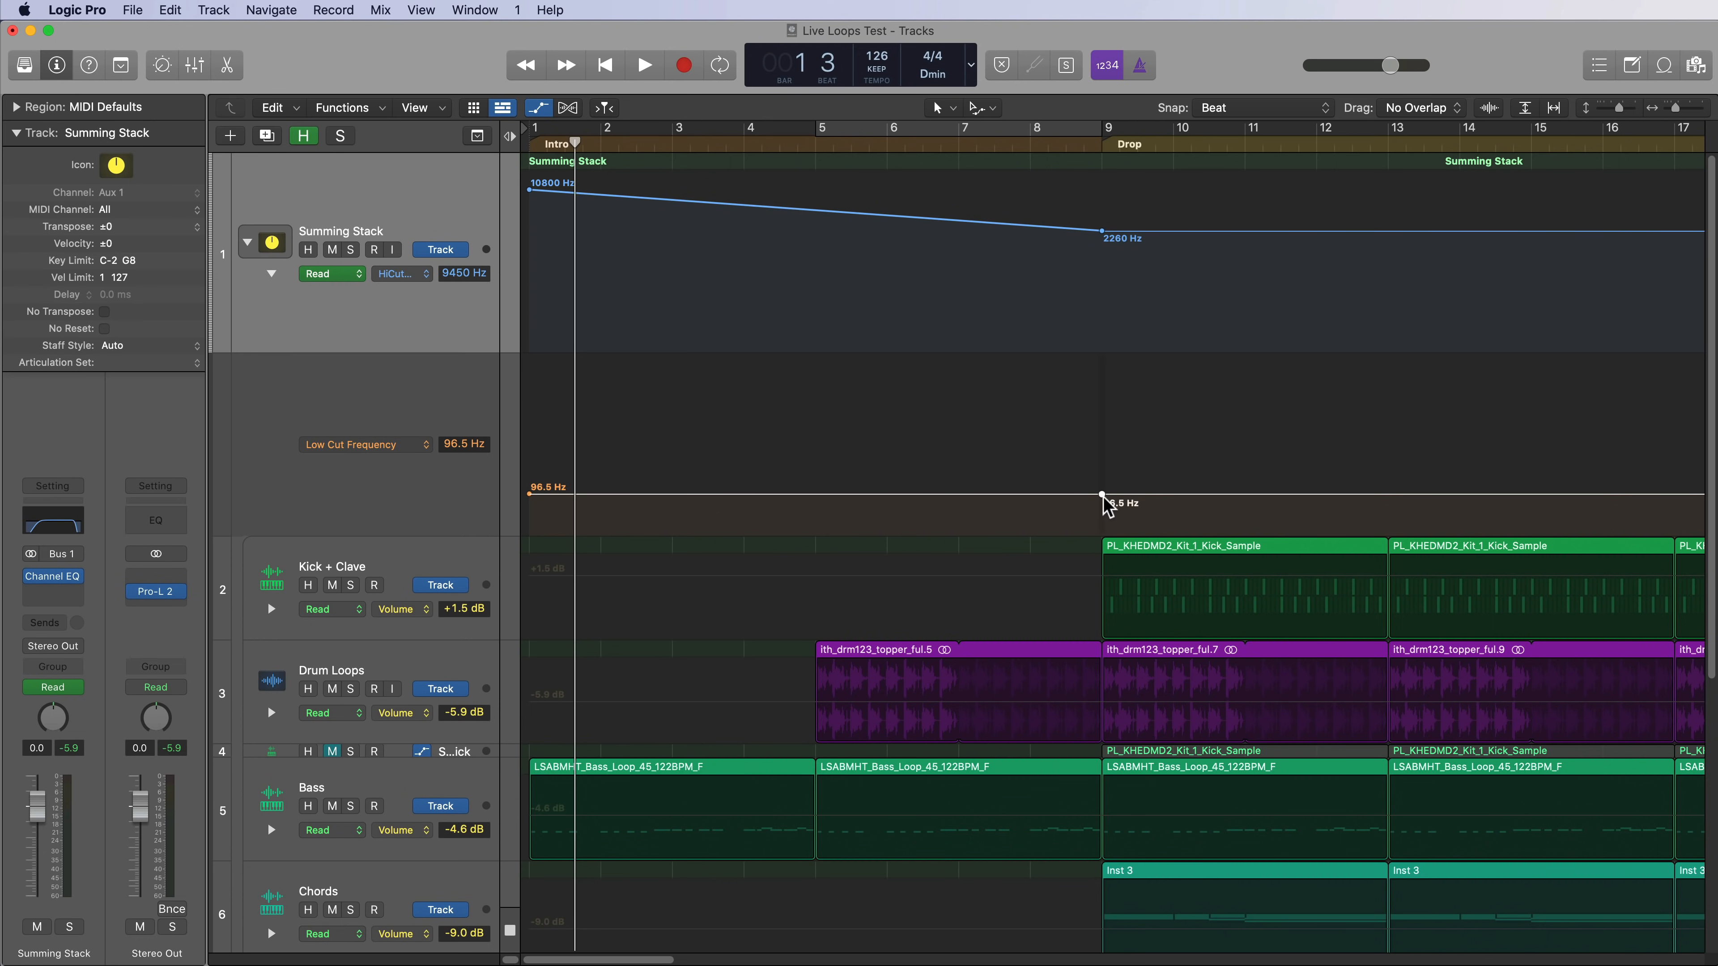
{"action": "left_click_drag", "start_coordinate": [1103, 494], "coordinate": [1102, 438]}
With Snap Automation turned off, move the 2260 Hz and 875 Hz points just before bar 9, and turn snapping back on.
{"action": "left_click", "coordinate": [1105, 146]}
{"action": "key", "text": "super+Right"}
{"action": "key", "text": "super+Right"}
{"action": "key", "text": "super+Right"}
{"action": "key", "text": "super+Right"}
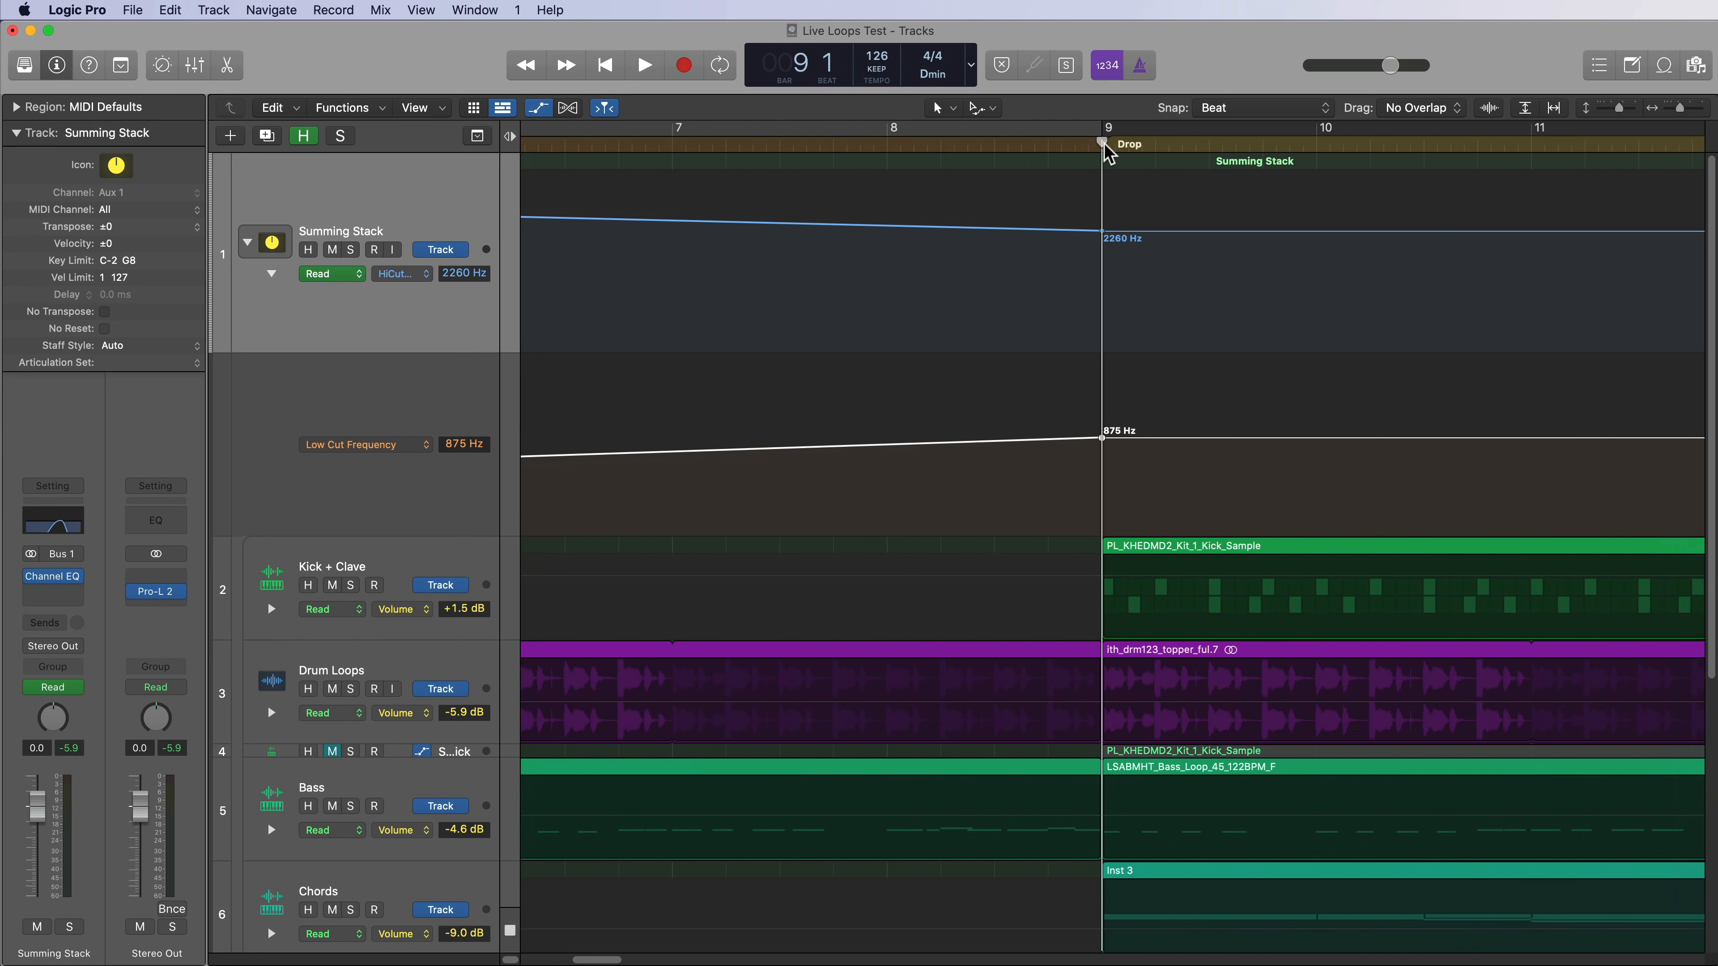
{"action": "right_click", "coordinate": [1137, 215]}
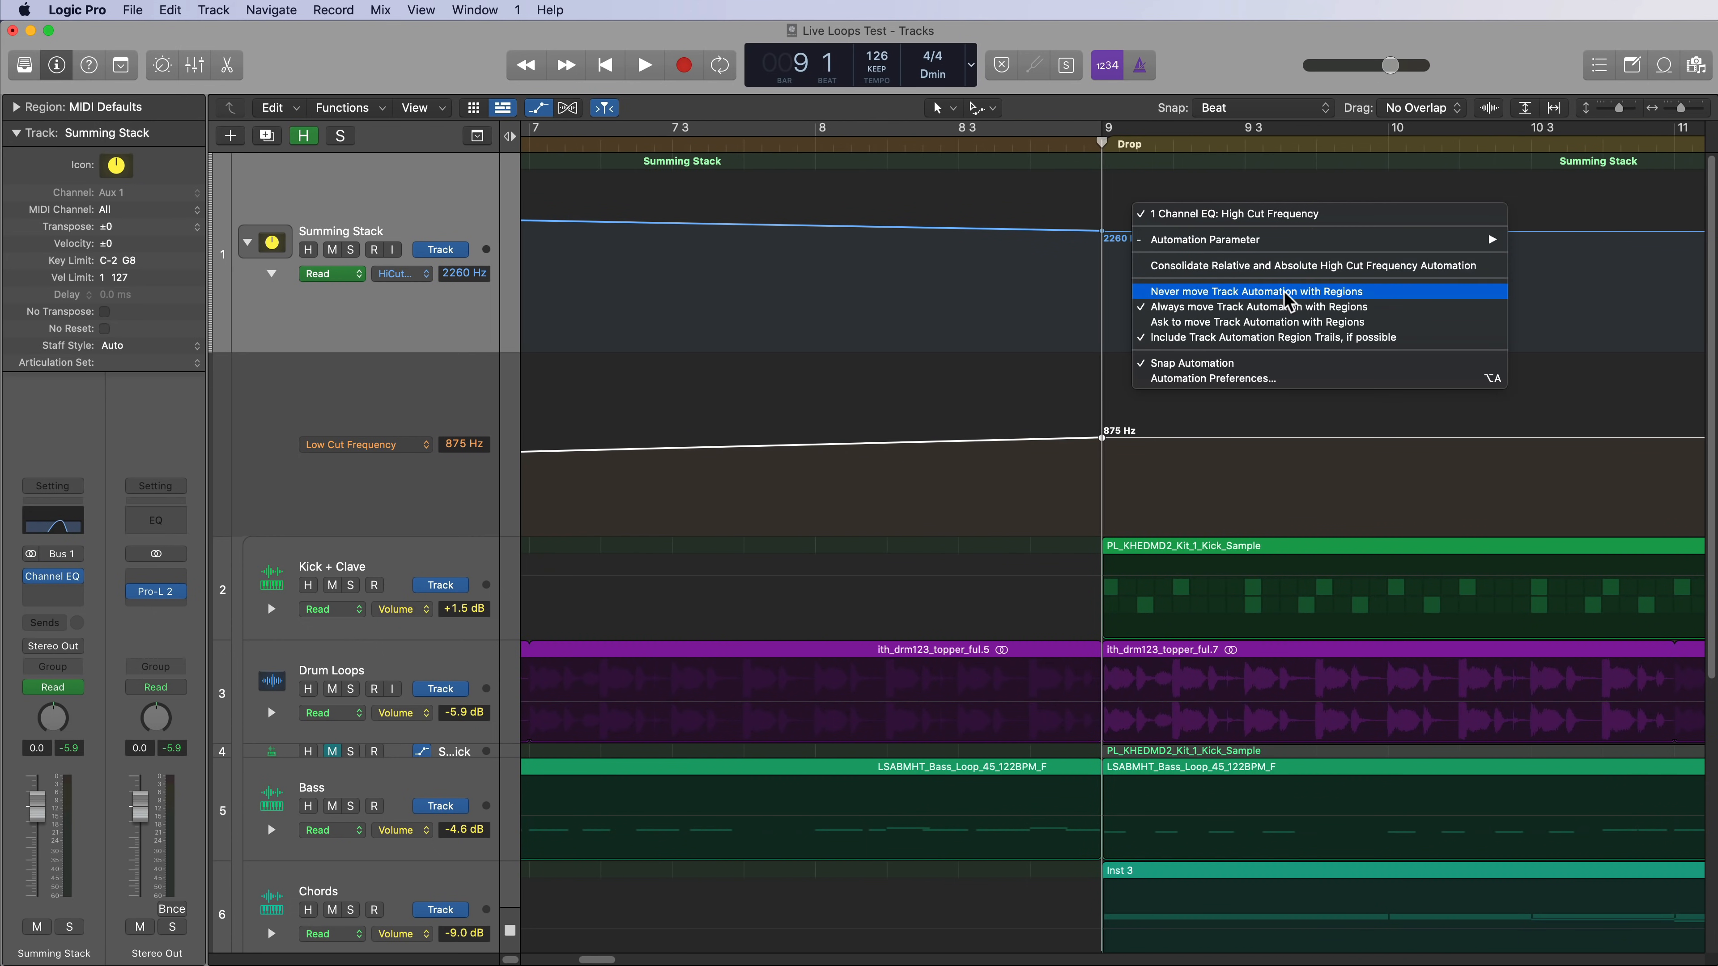
{"action": "left_click", "coordinate": [1265, 364]}
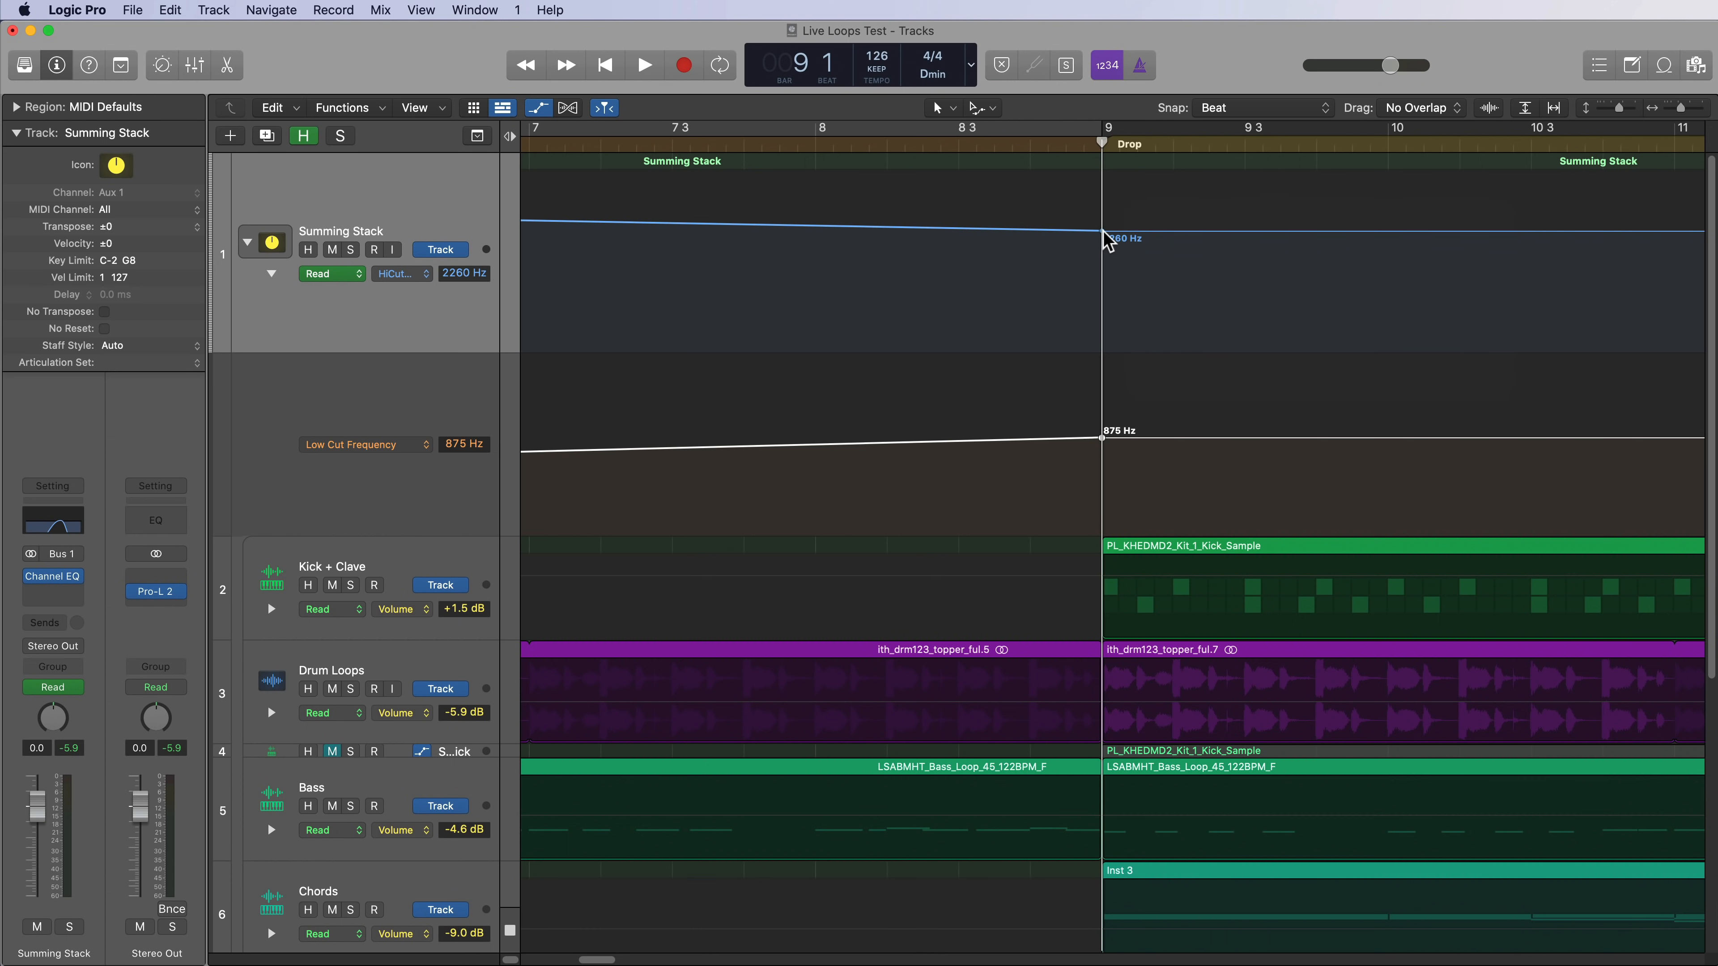
{"action": "left_click_drag", "start_coordinate": [1102, 231], "coordinate": [1094, 231]}
{"action": "left_click_drag", "start_coordinate": [1102, 438], "coordinate": [1094, 438]}
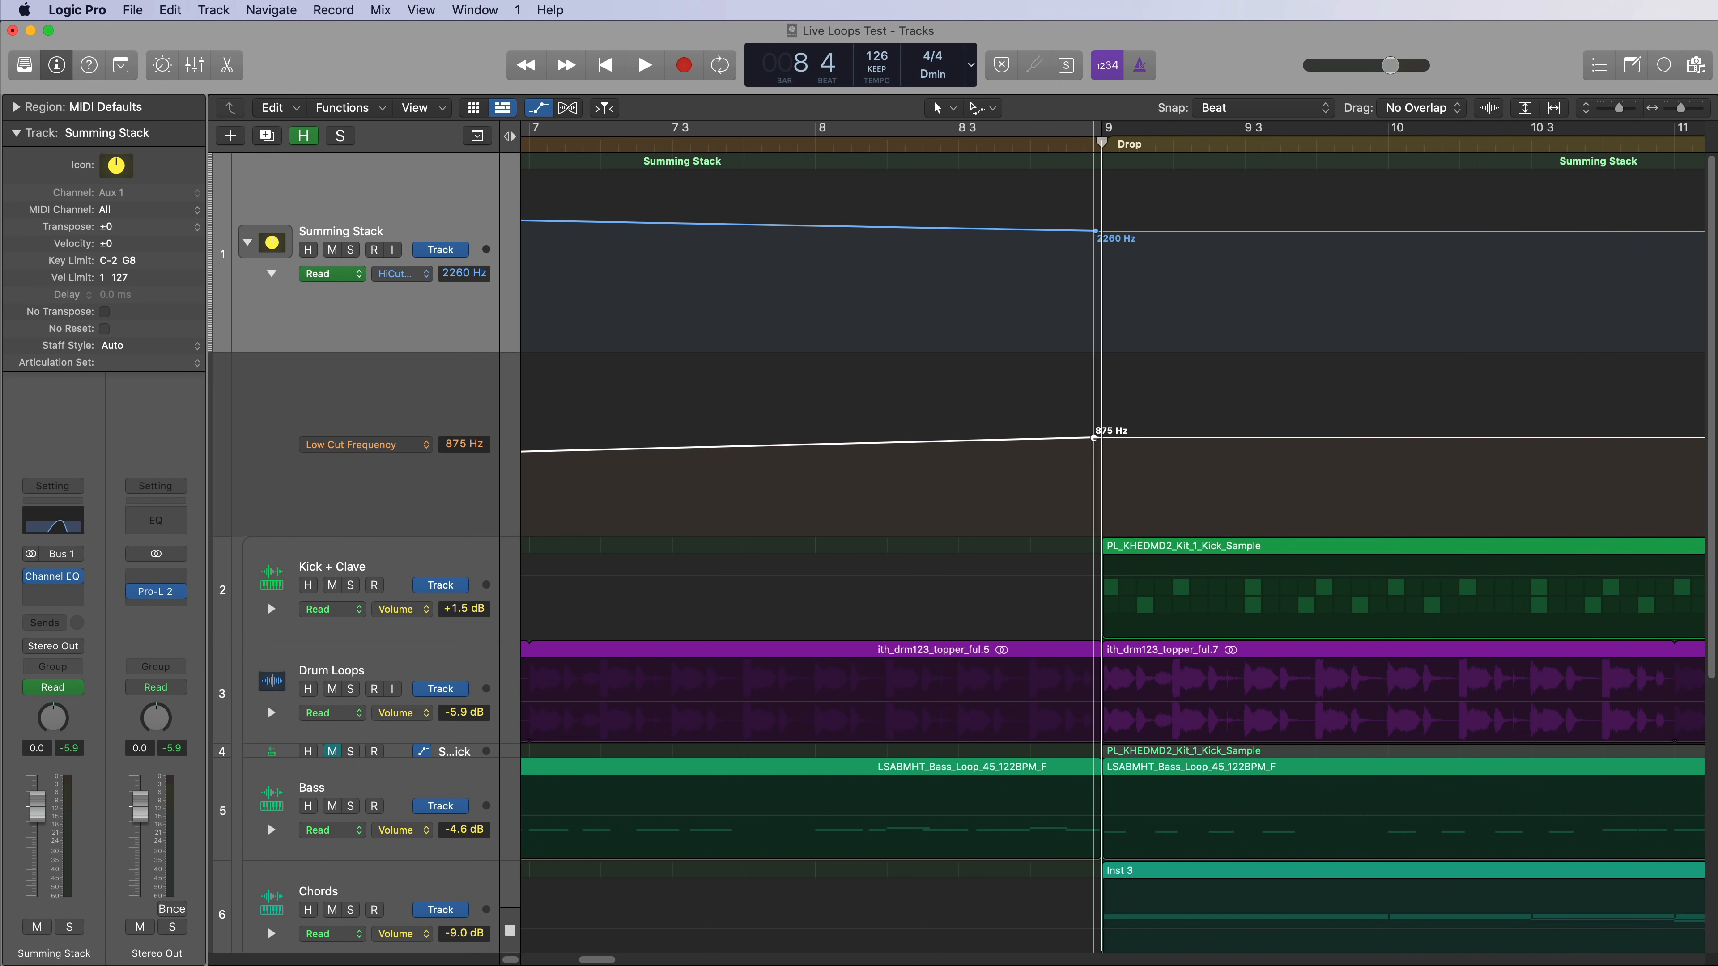
{"action": "right_click", "coordinate": [1151, 224]}
{"action": "left_click", "coordinate": [1386, 384]}
Add automation points at bar 9 that open the high cut to 20000 Hz and drop the low cut to 20 Hz.
{"action": "left_click", "coordinate": [1138, 231]}
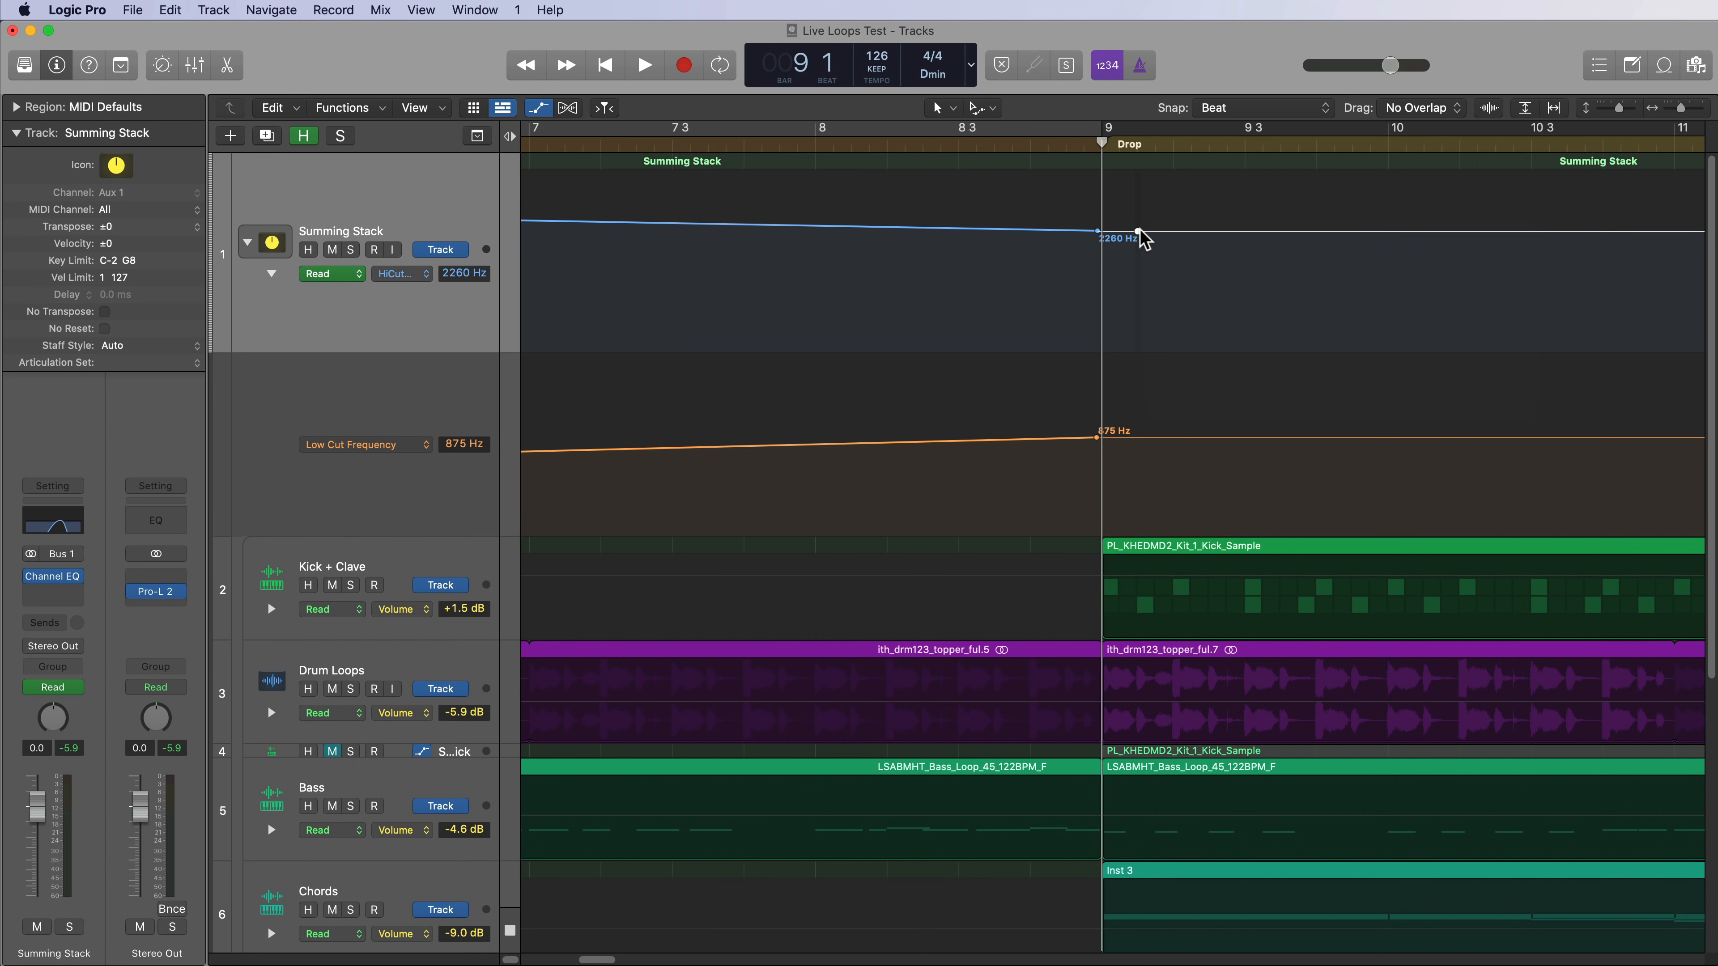
{"action": "left_click_drag", "start_coordinate": [1140, 232], "coordinate": [1107, 177]}
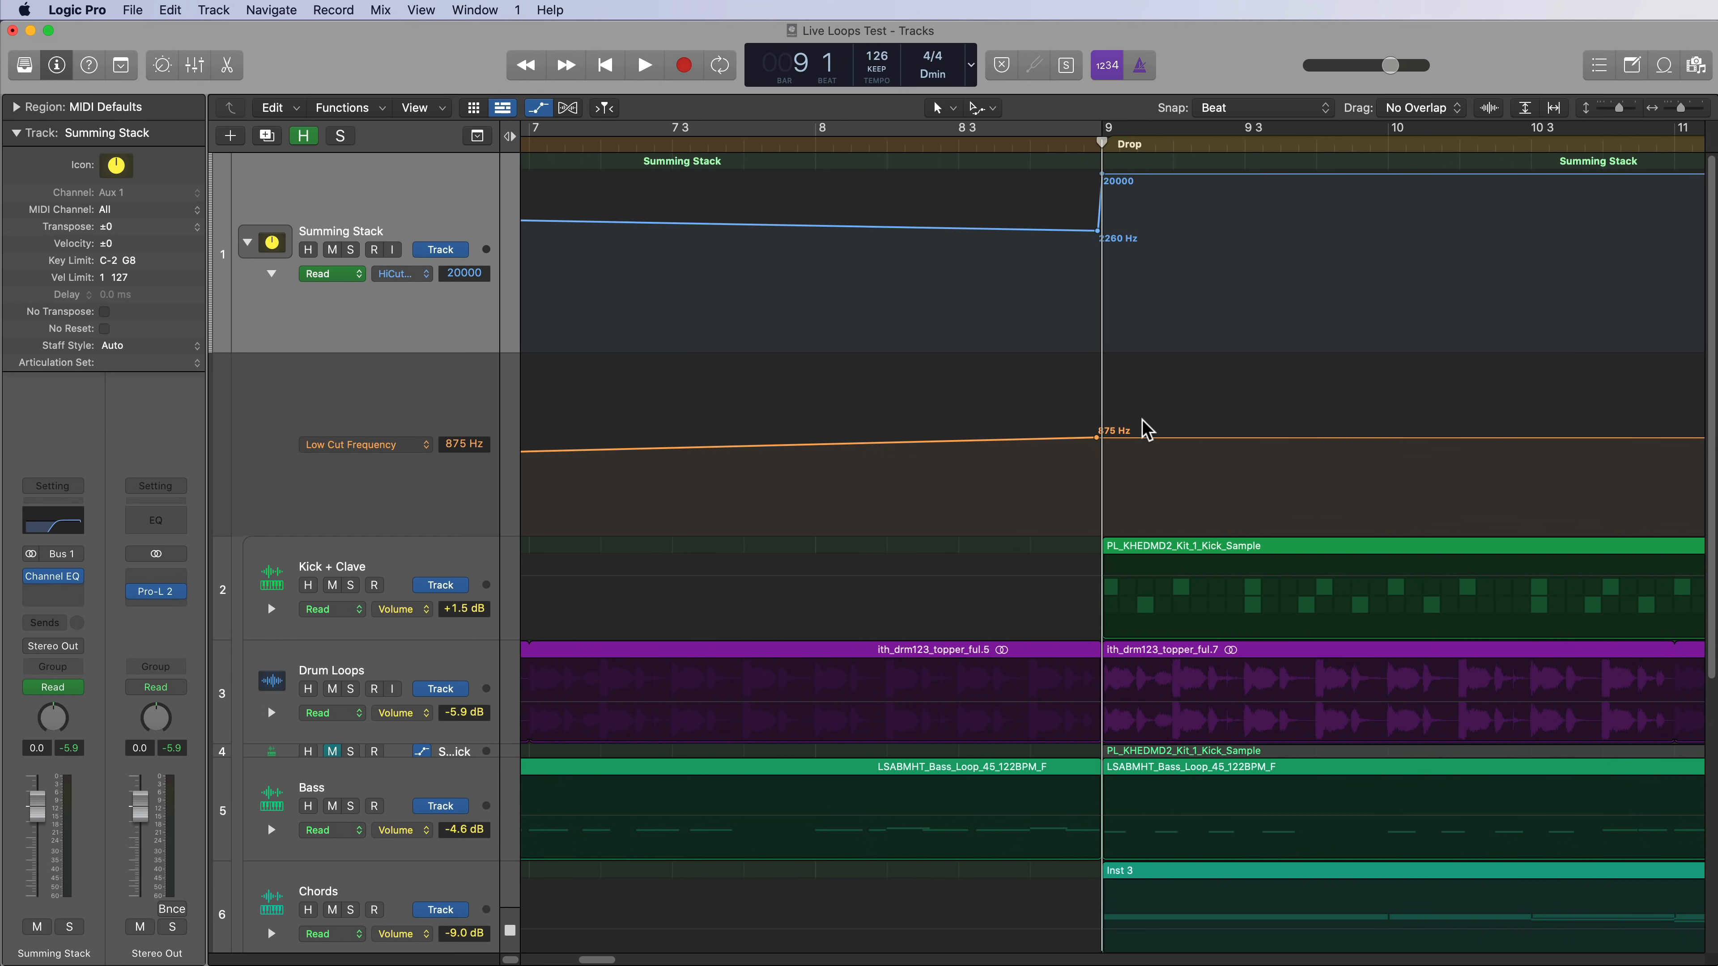
{"action": "left_click", "coordinate": [1137, 438]}
{"action": "left_click_drag", "start_coordinate": [1137, 440], "coordinate": [1123, 602]}
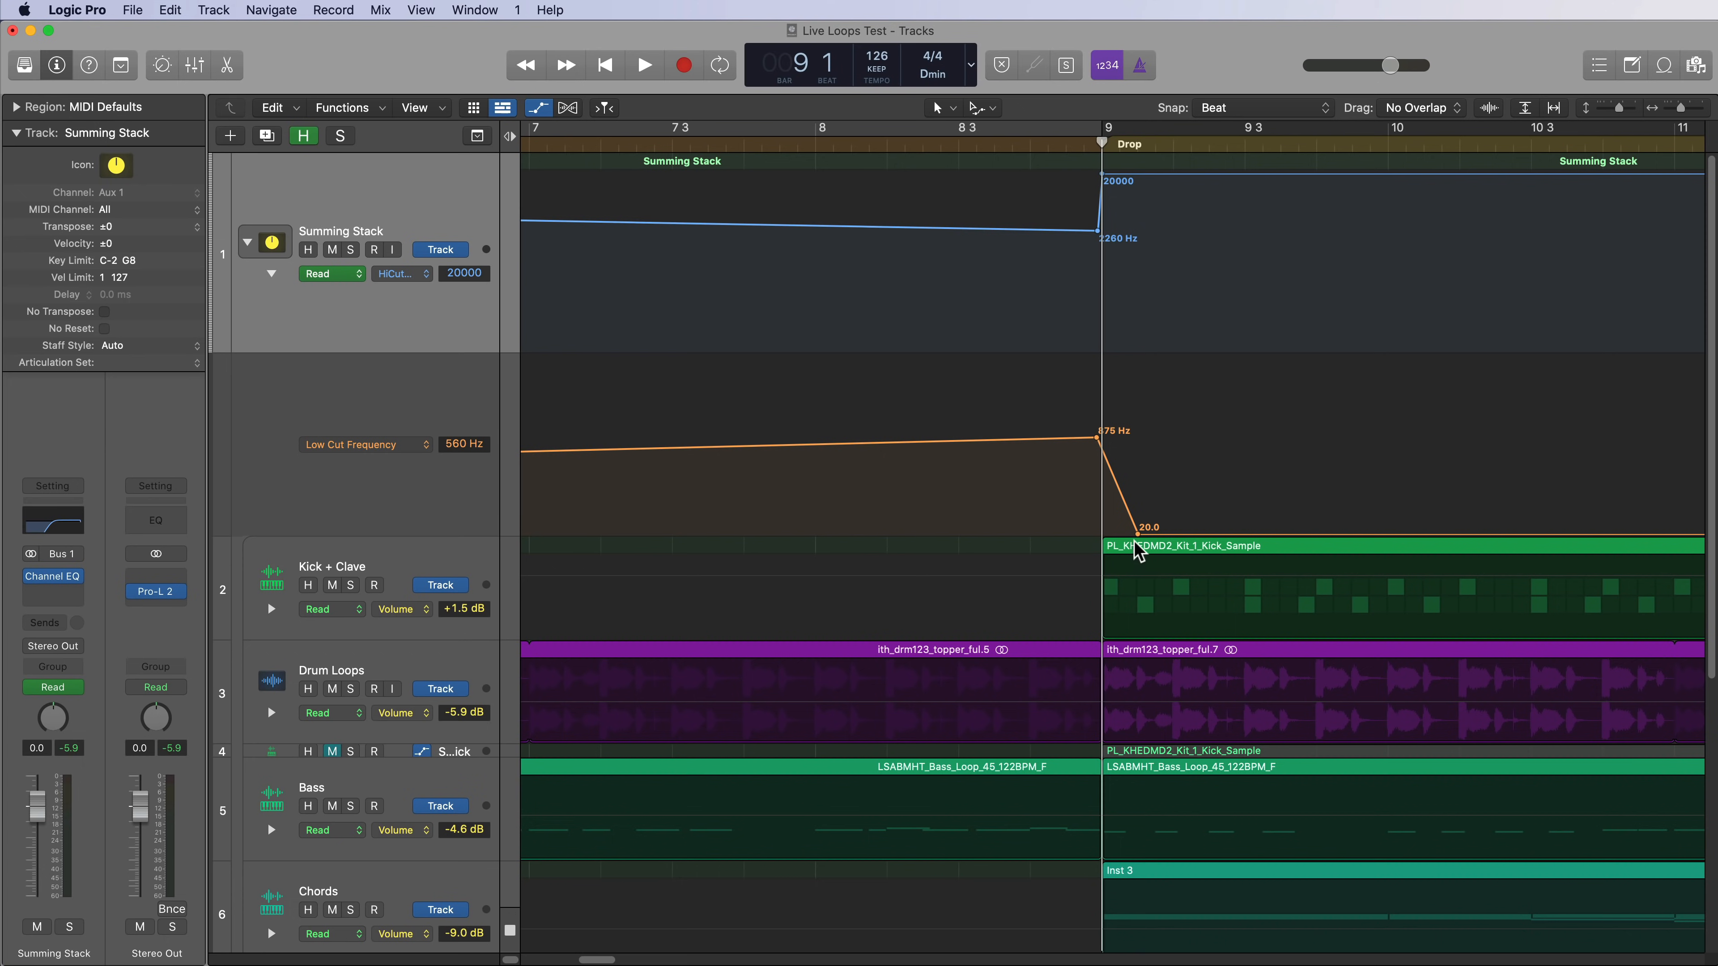
{"action": "left_click_drag", "start_coordinate": [1136, 532], "coordinate": [1111, 526]}
Reopen the stack's Channel EQ below the automation lanes and play from bar 1 past the Drop to check the filter sweep.
{"action": "key", "text": "super+Left"}
{"action": "key", "text": "super+Left"}
{"action": "key", "text": "super+Left"}
{"action": "key", "text": "super+Left"}
{"action": "key", "text": "Return"}
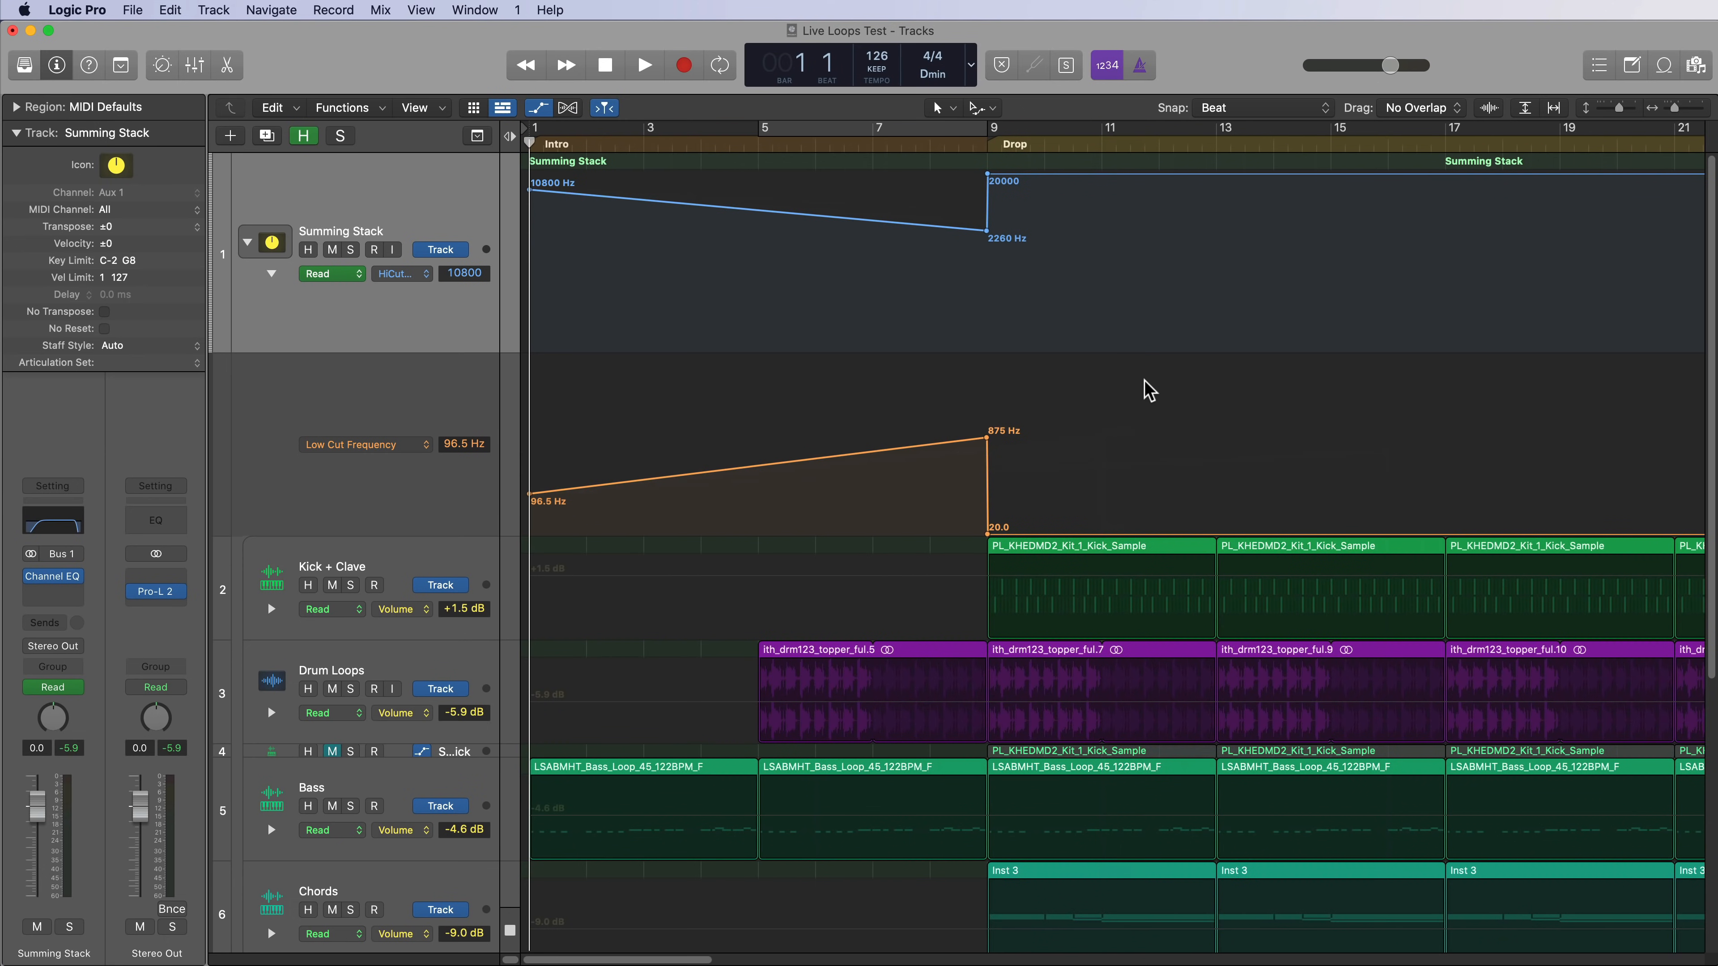
{"action": "left_click", "coordinate": [53, 576]}
{"action": "left_click_drag", "start_coordinate": [1061, 413], "coordinate": [1140, 425]}
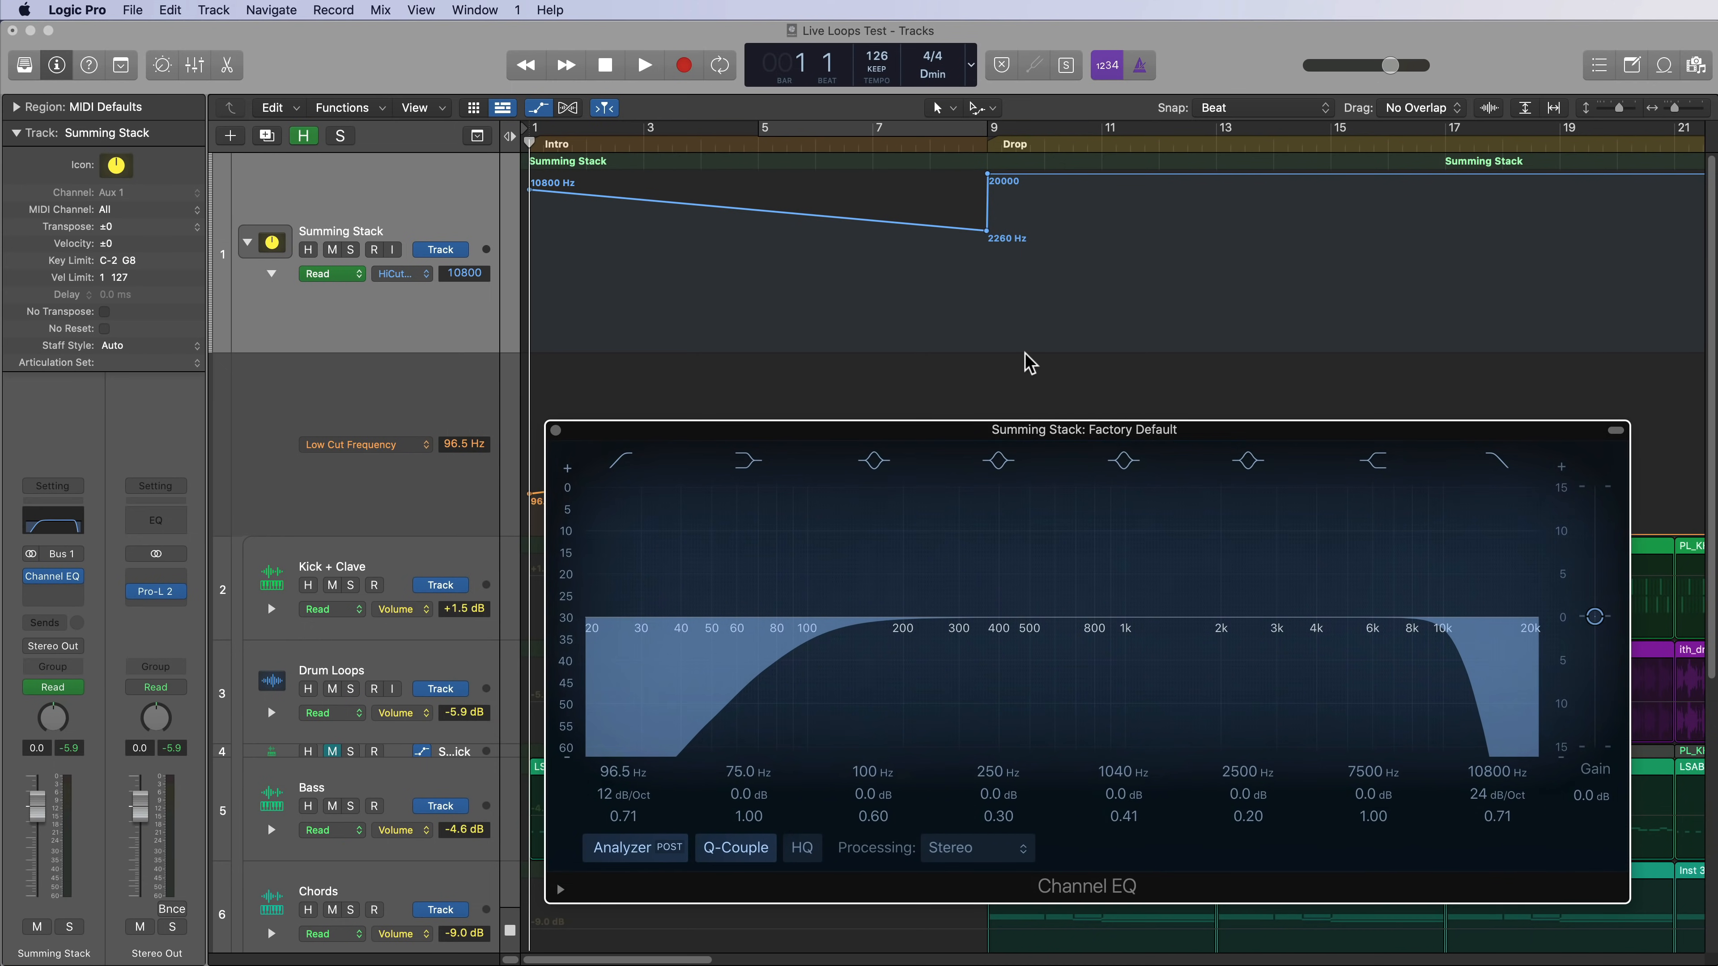
{"action": "key", "text": "space"}
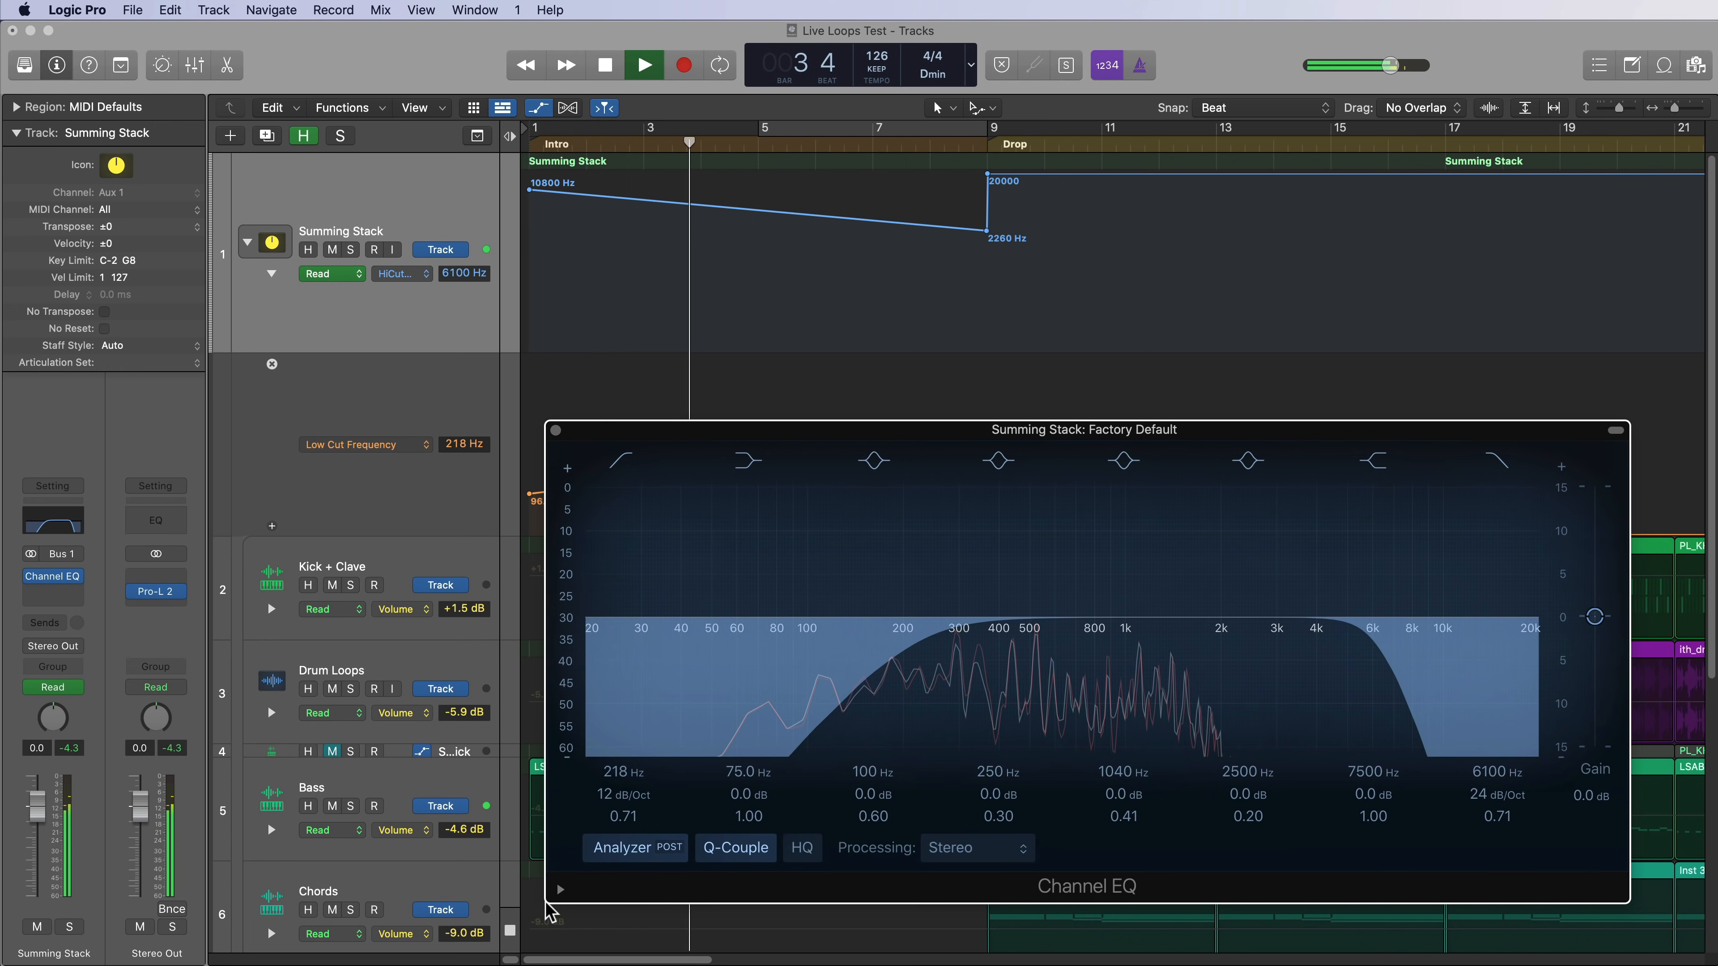
{"action": "left_click_drag", "start_coordinate": [1145, 432], "coordinate": [1141, 567]}
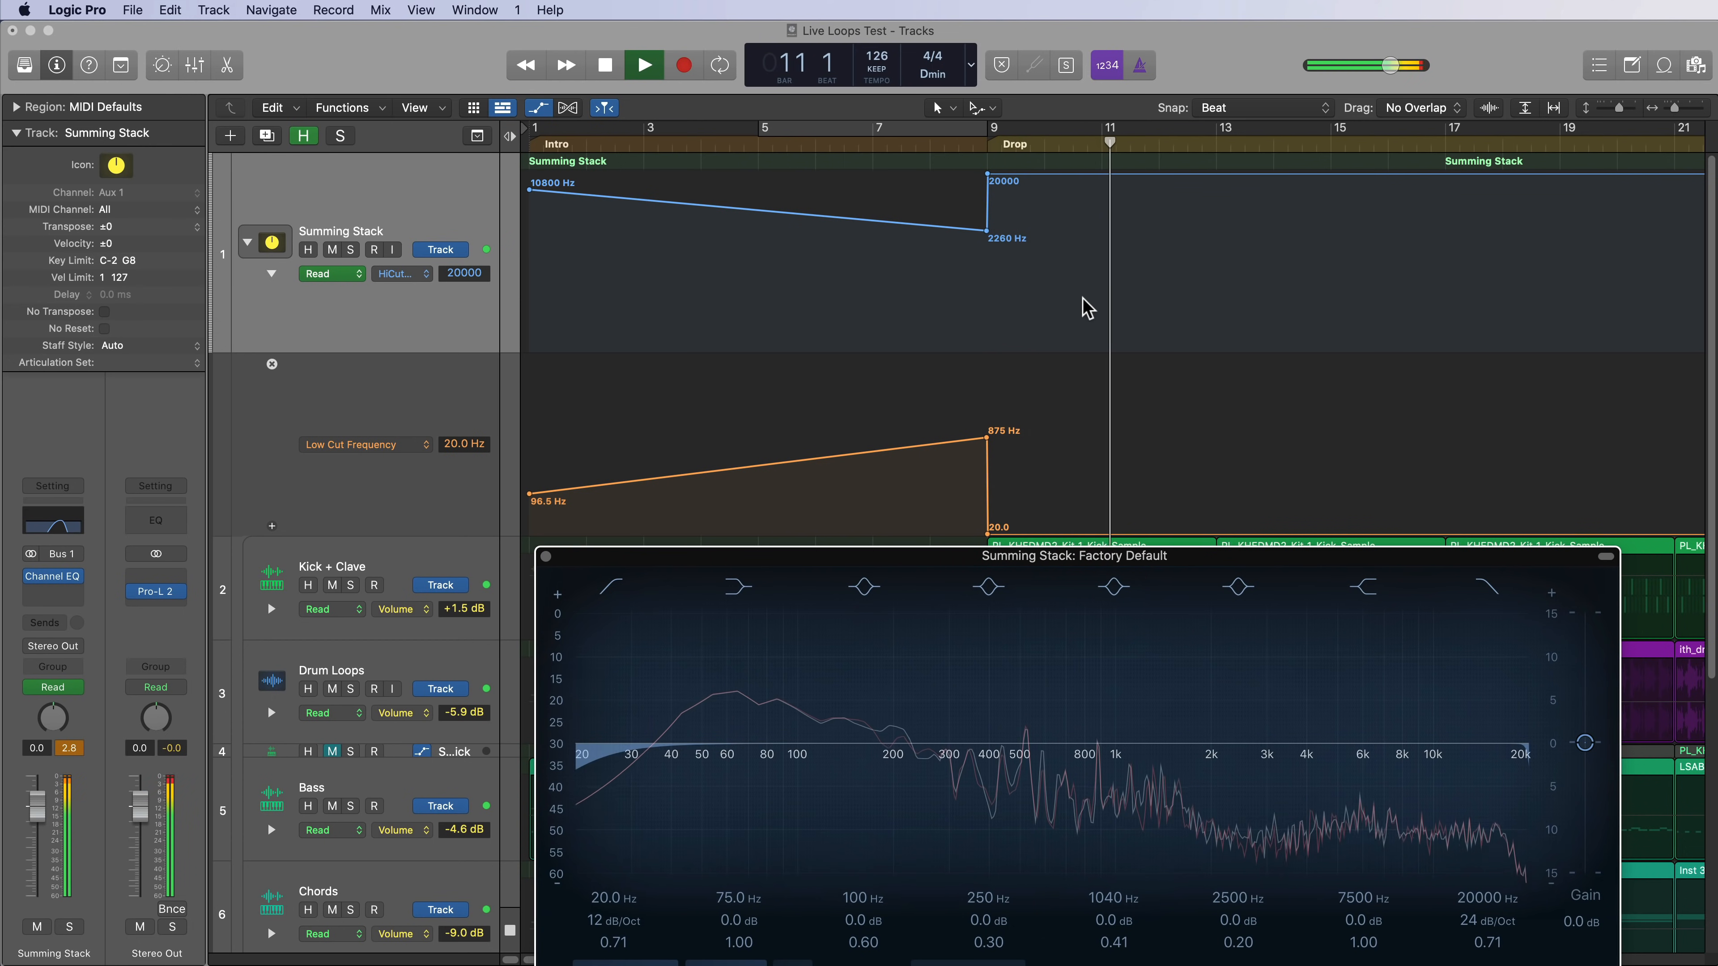
{"action": "key", "text": "space"}
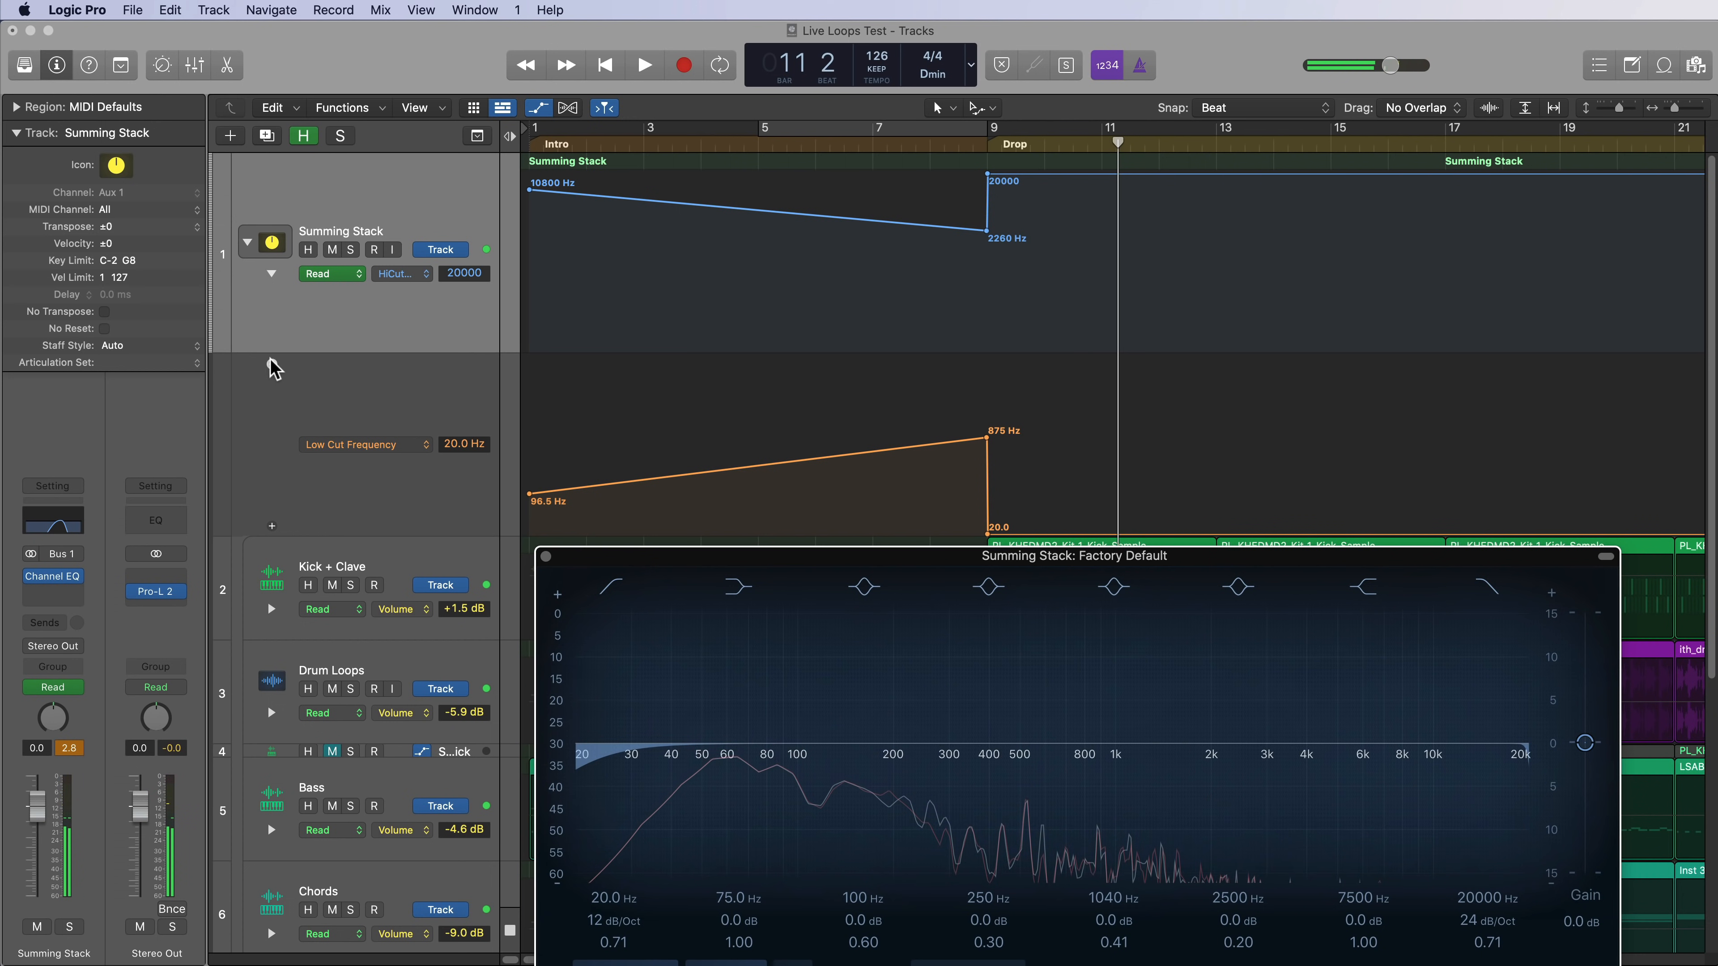
Collapse the automation lanes, show the Summing Stack's volume automation, and add a bar 9 point raised to +4.4 dB.
{"action": "left_click", "coordinate": [272, 274]}
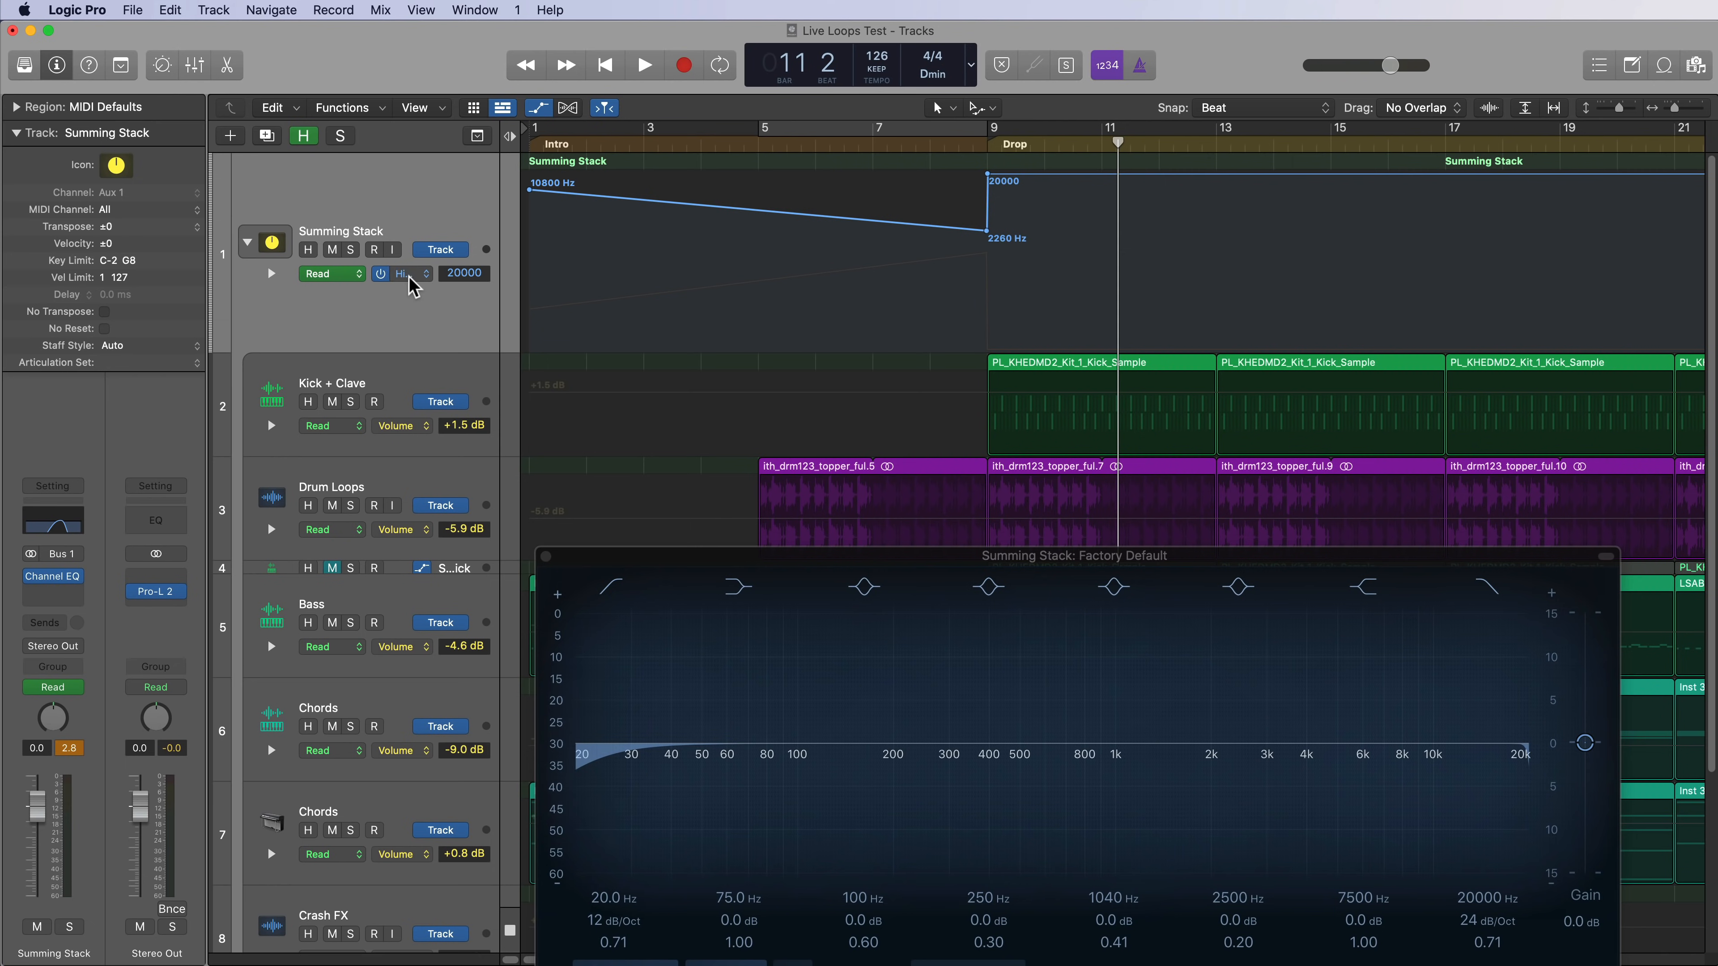
{"action": "left_click", "coordinate": [408, 274]}
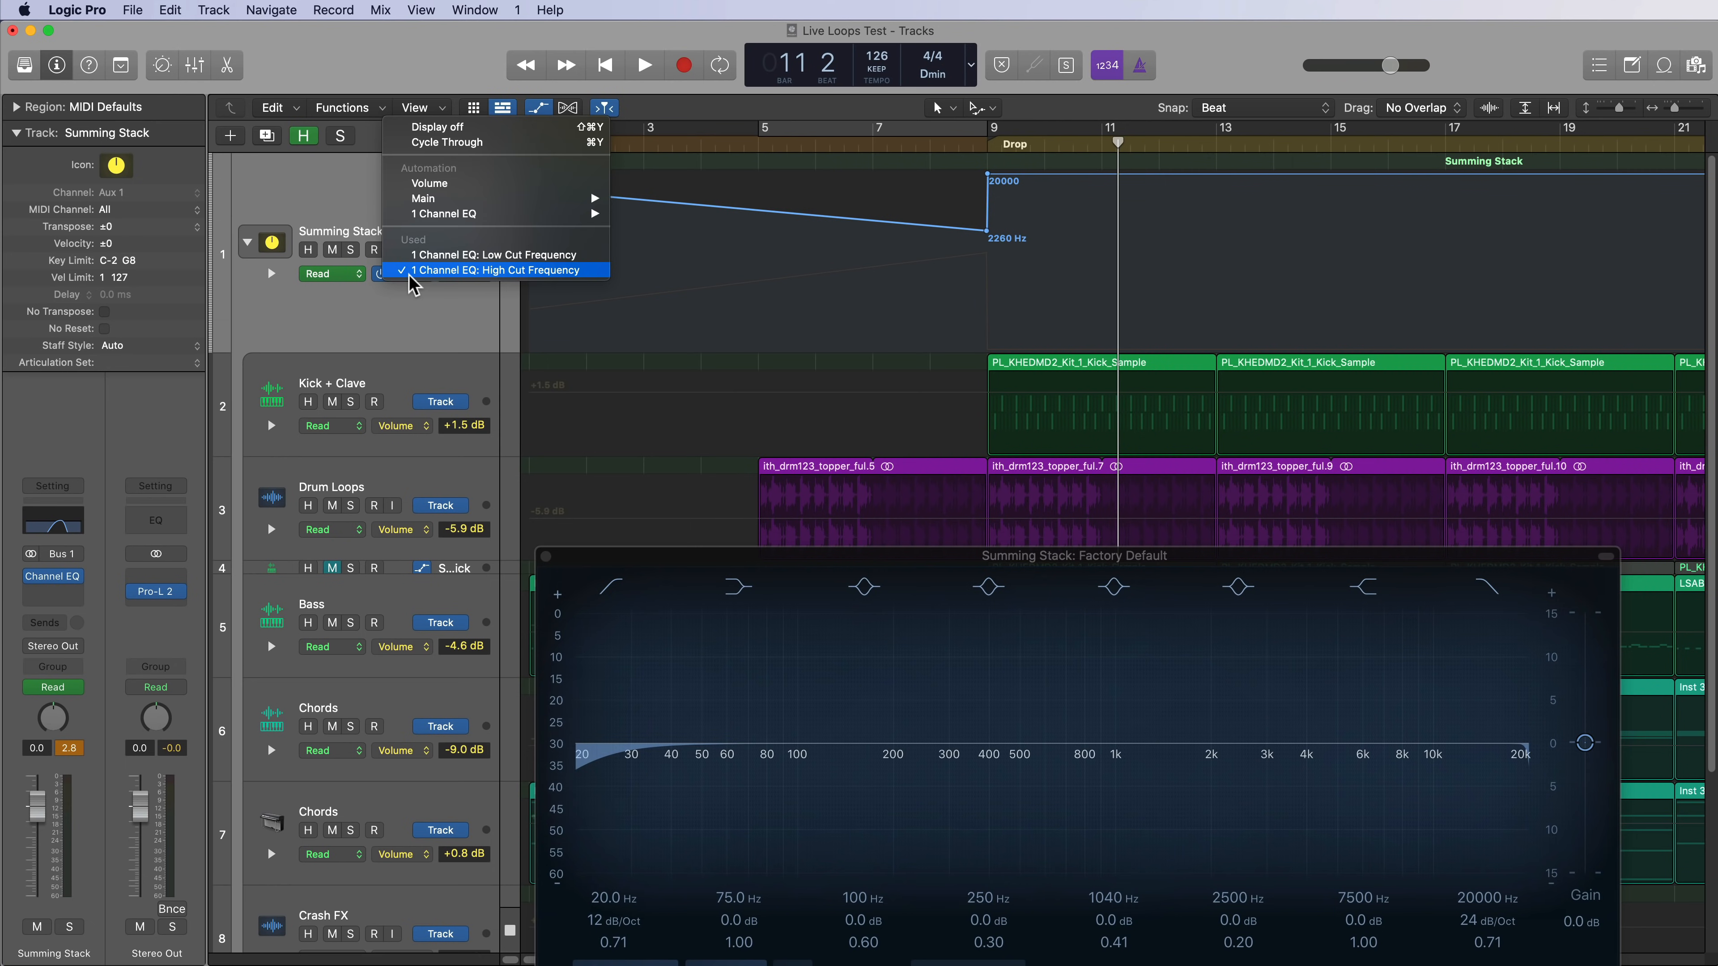
{"action": "left_click", "coordinate": [470, 193]}
{"action": "left_click", "coordinate": [987, 226]}
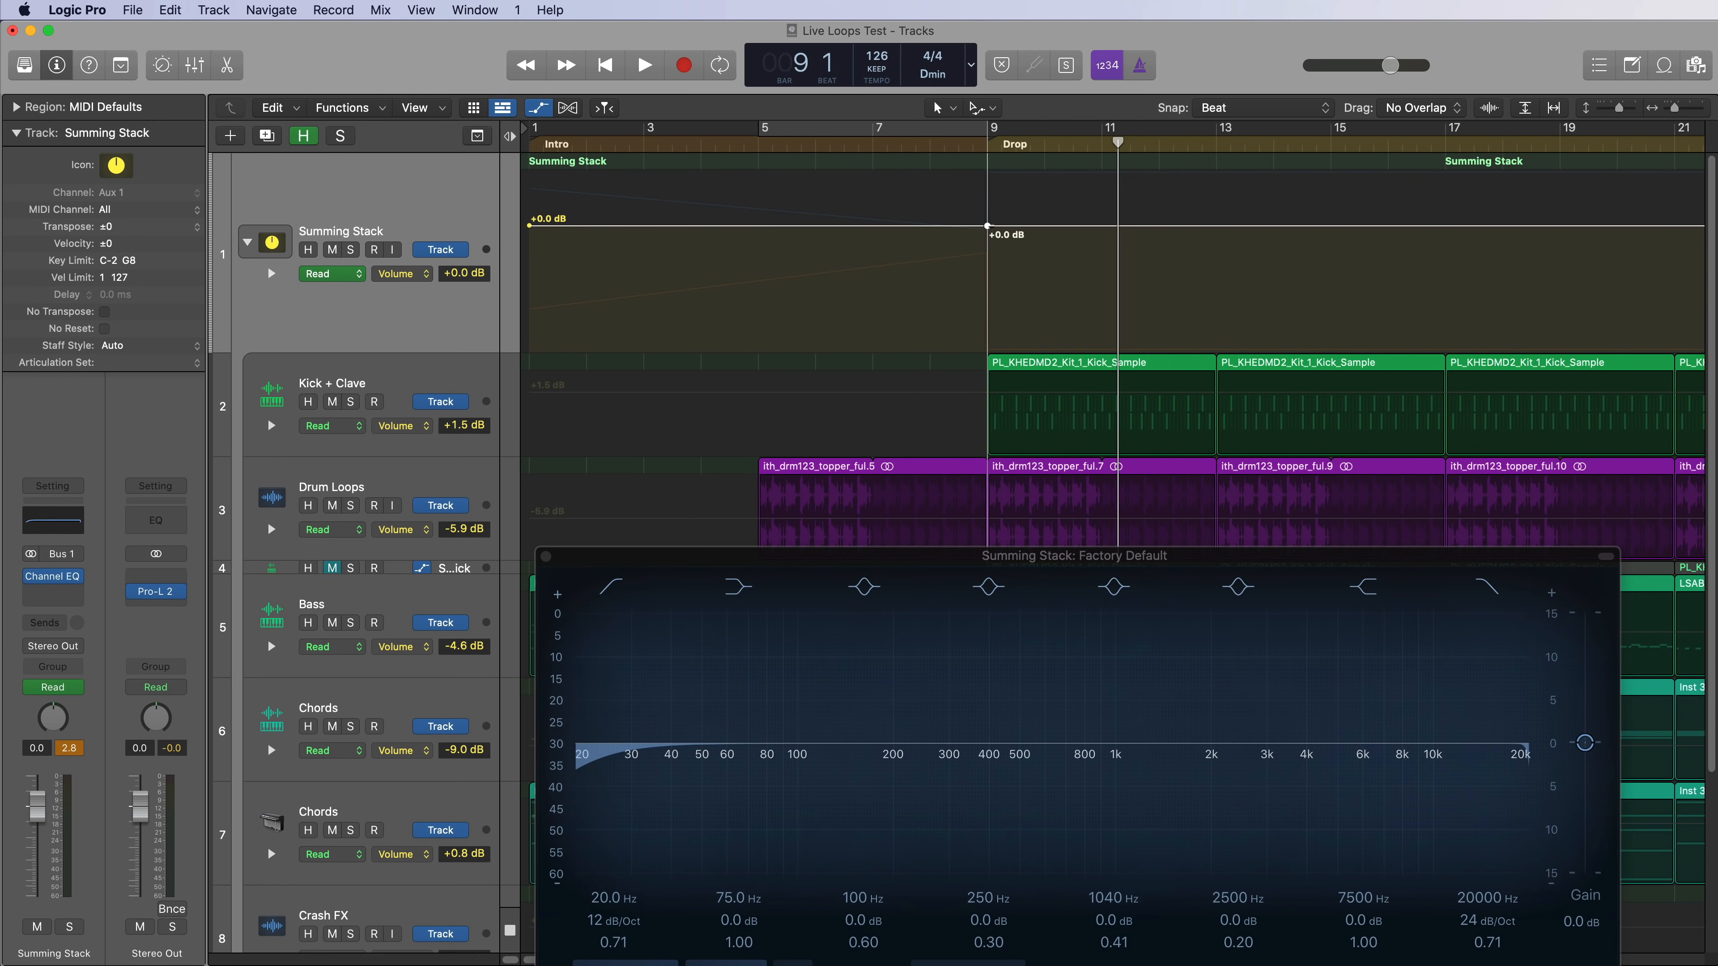
{"action": "left_click_drag", "start_coordinate": [991, 233], "coordinate": [991, 198]}
With Snap Automation turned off, move the +4.4 dB volume point just before bar 9, and turn snapping back on.
{"action": "right_click", "coordinate": [1018, 192]}
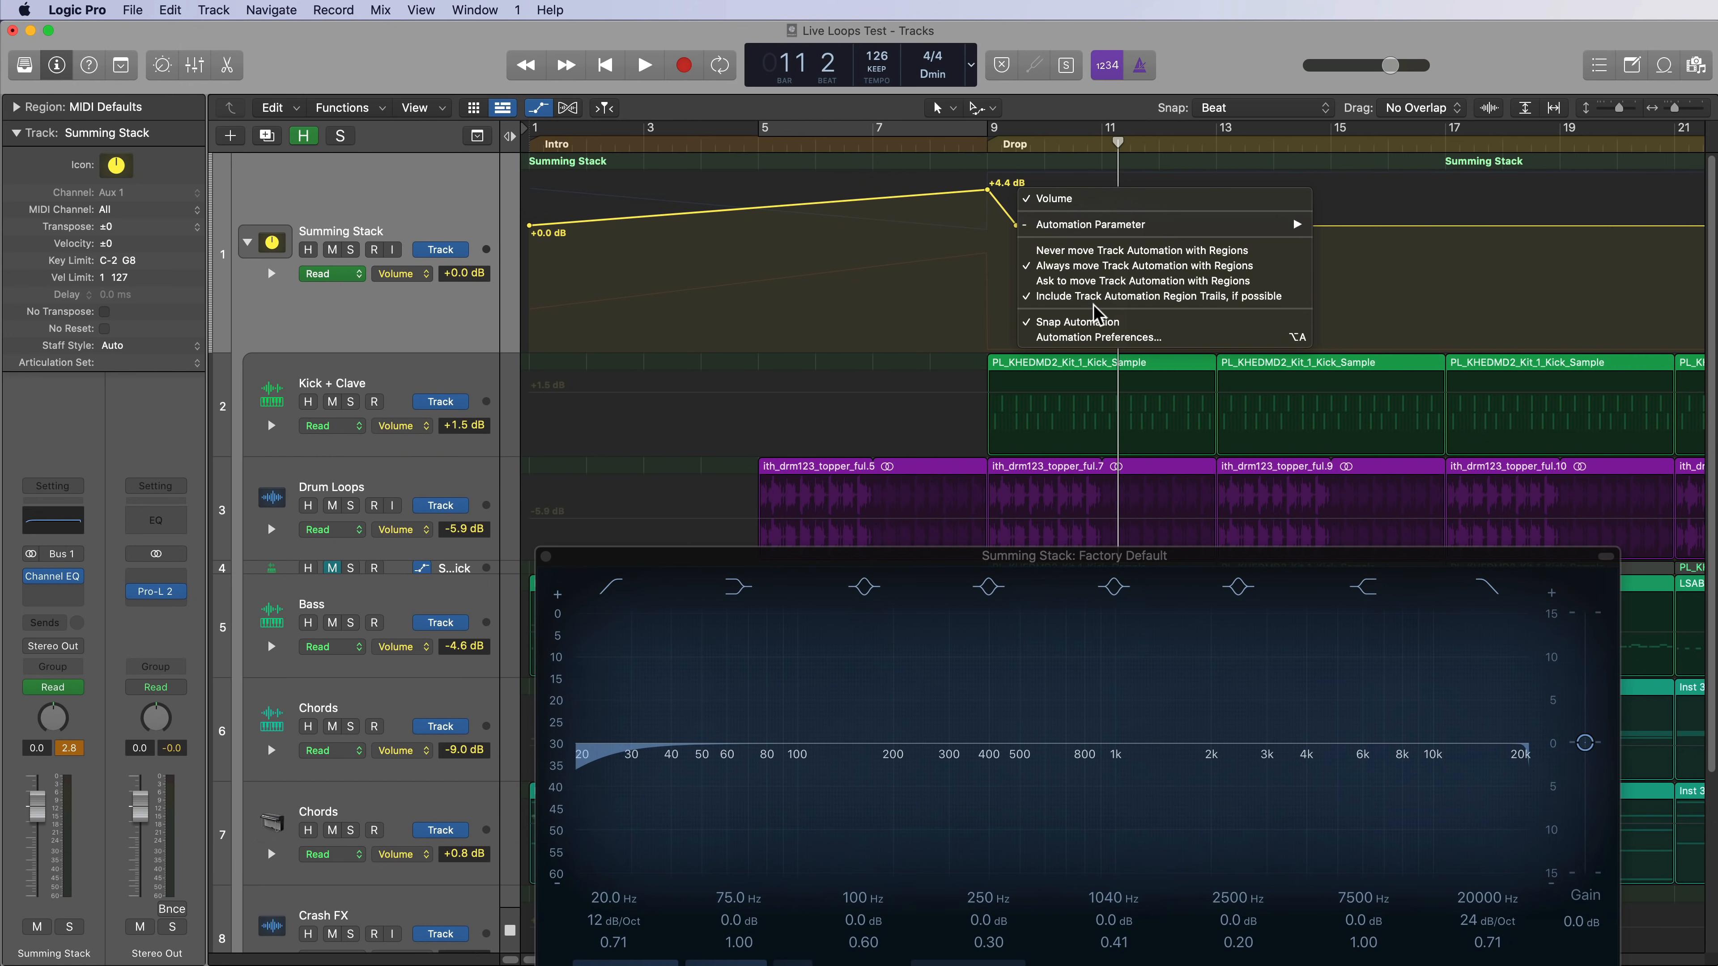
{"action": "left_click", "coordinate": [1077, 322]}
{"action": "left_click", "coordinate": [985, 190]}
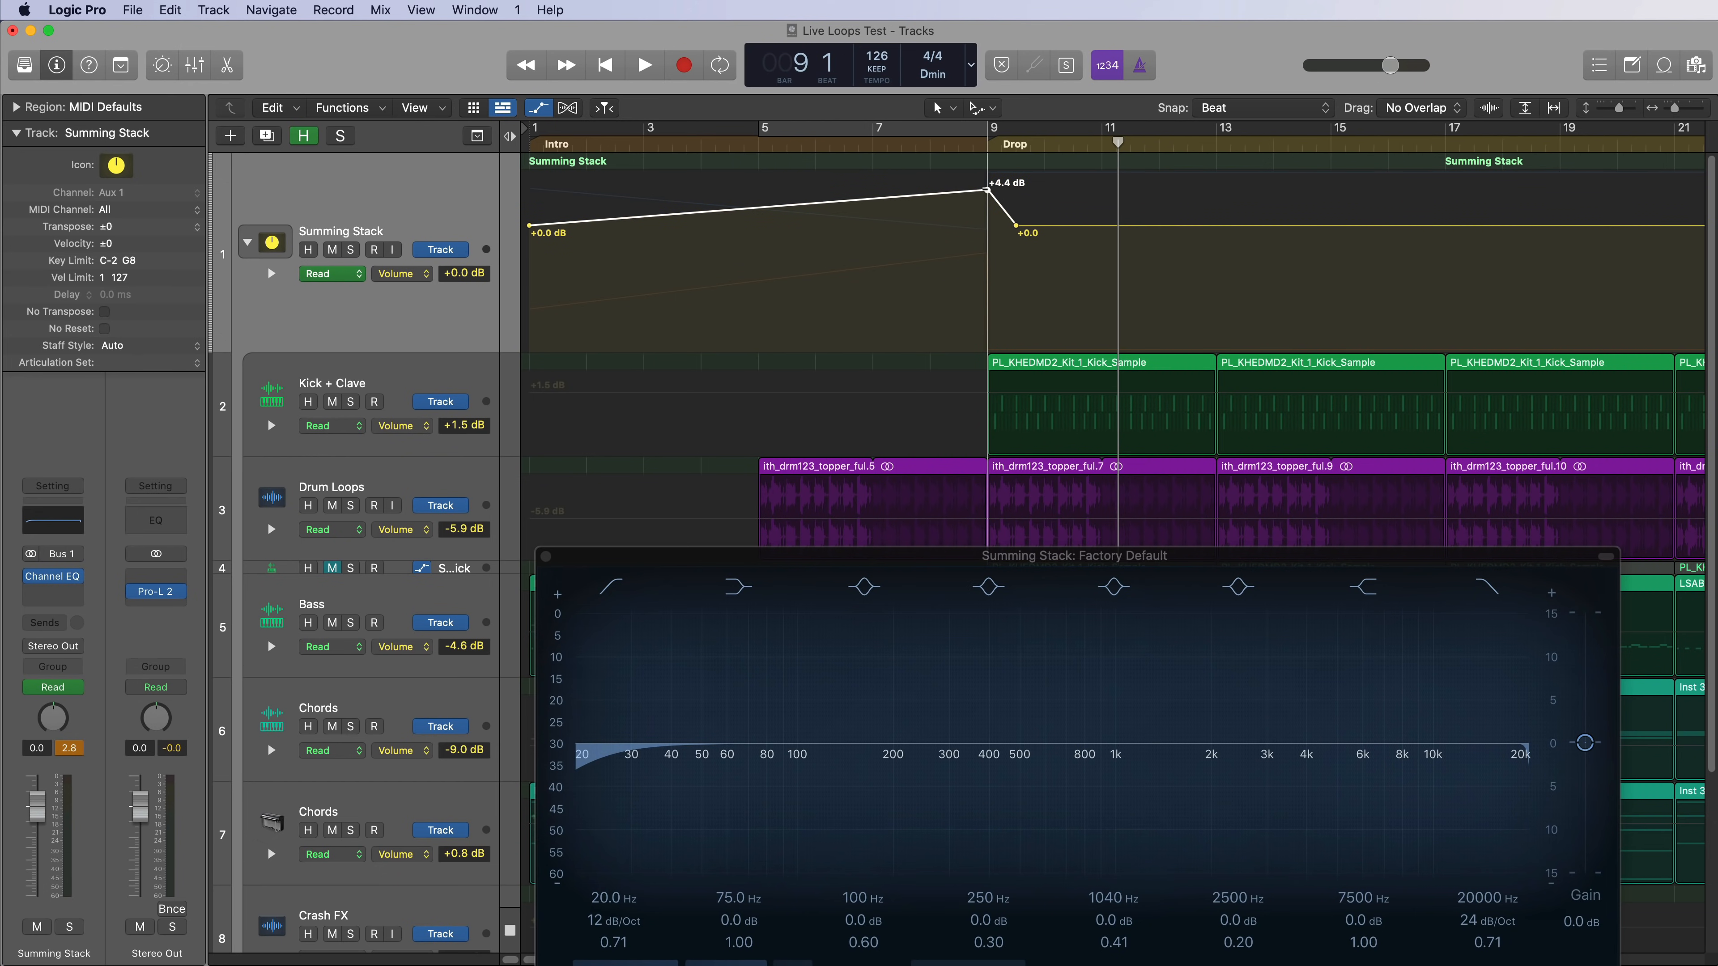
{"action": "left_click_drag", "start_coordinate": [988, 190], "coordinate": [985, 191]}
{"action": "right_click", "coordinate": [964, 244]}
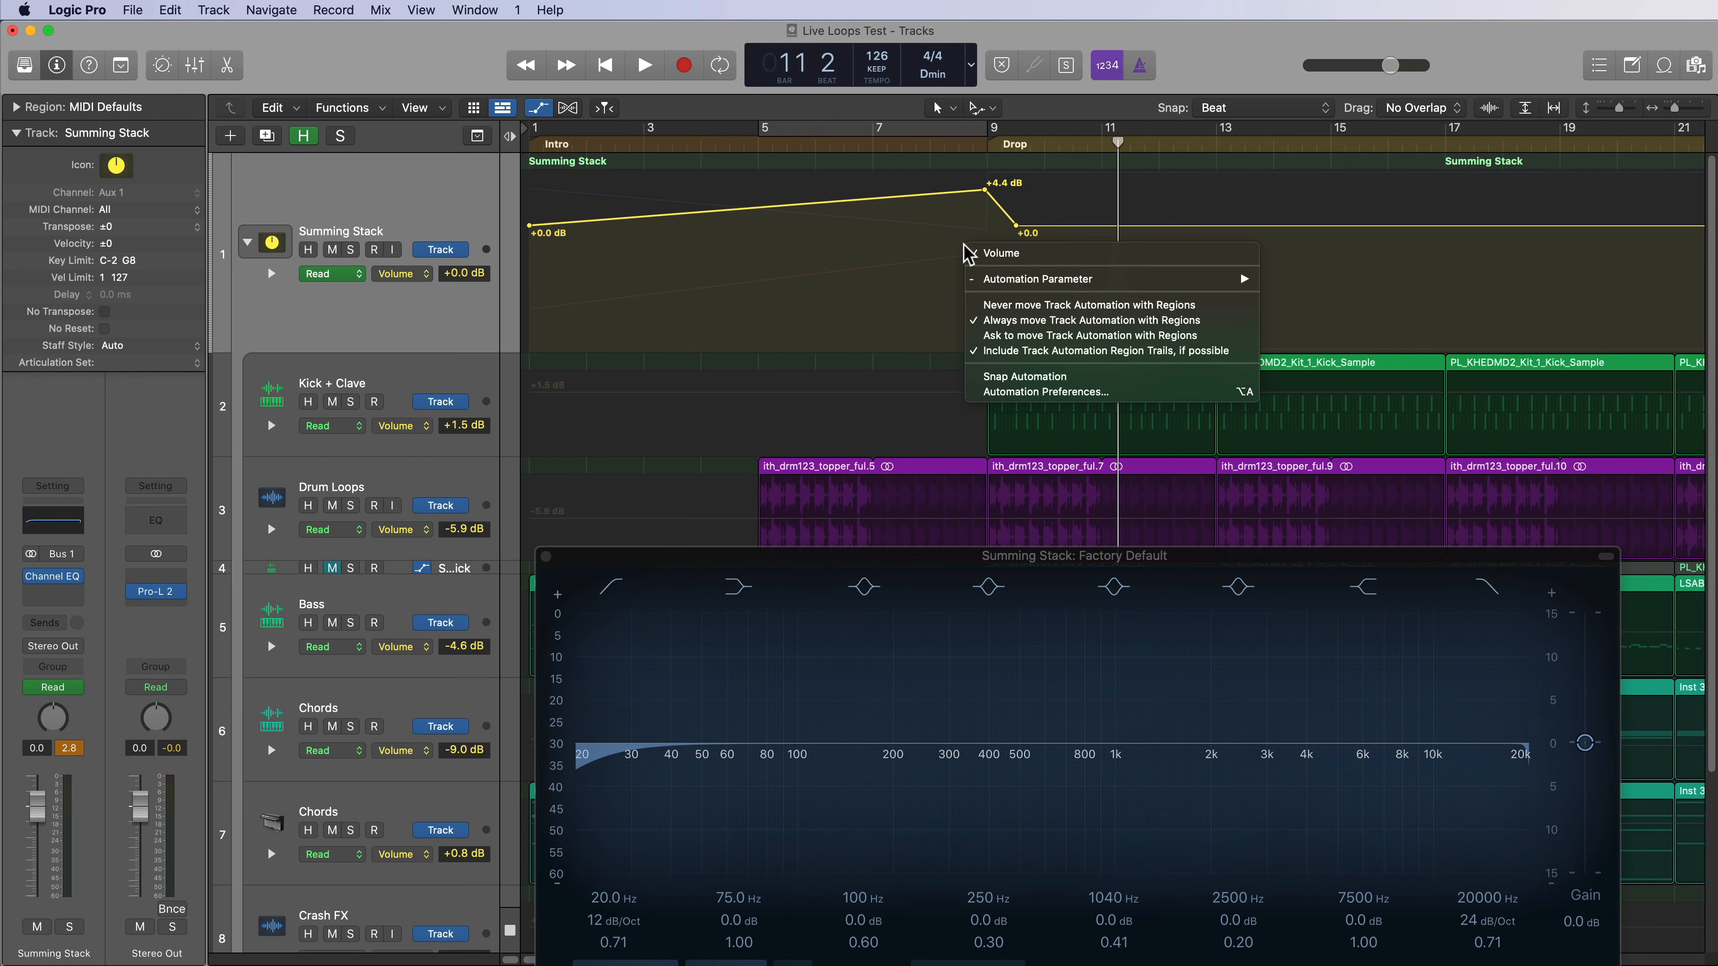
{"action": "left_click", "coordinate": [1025, 376]}
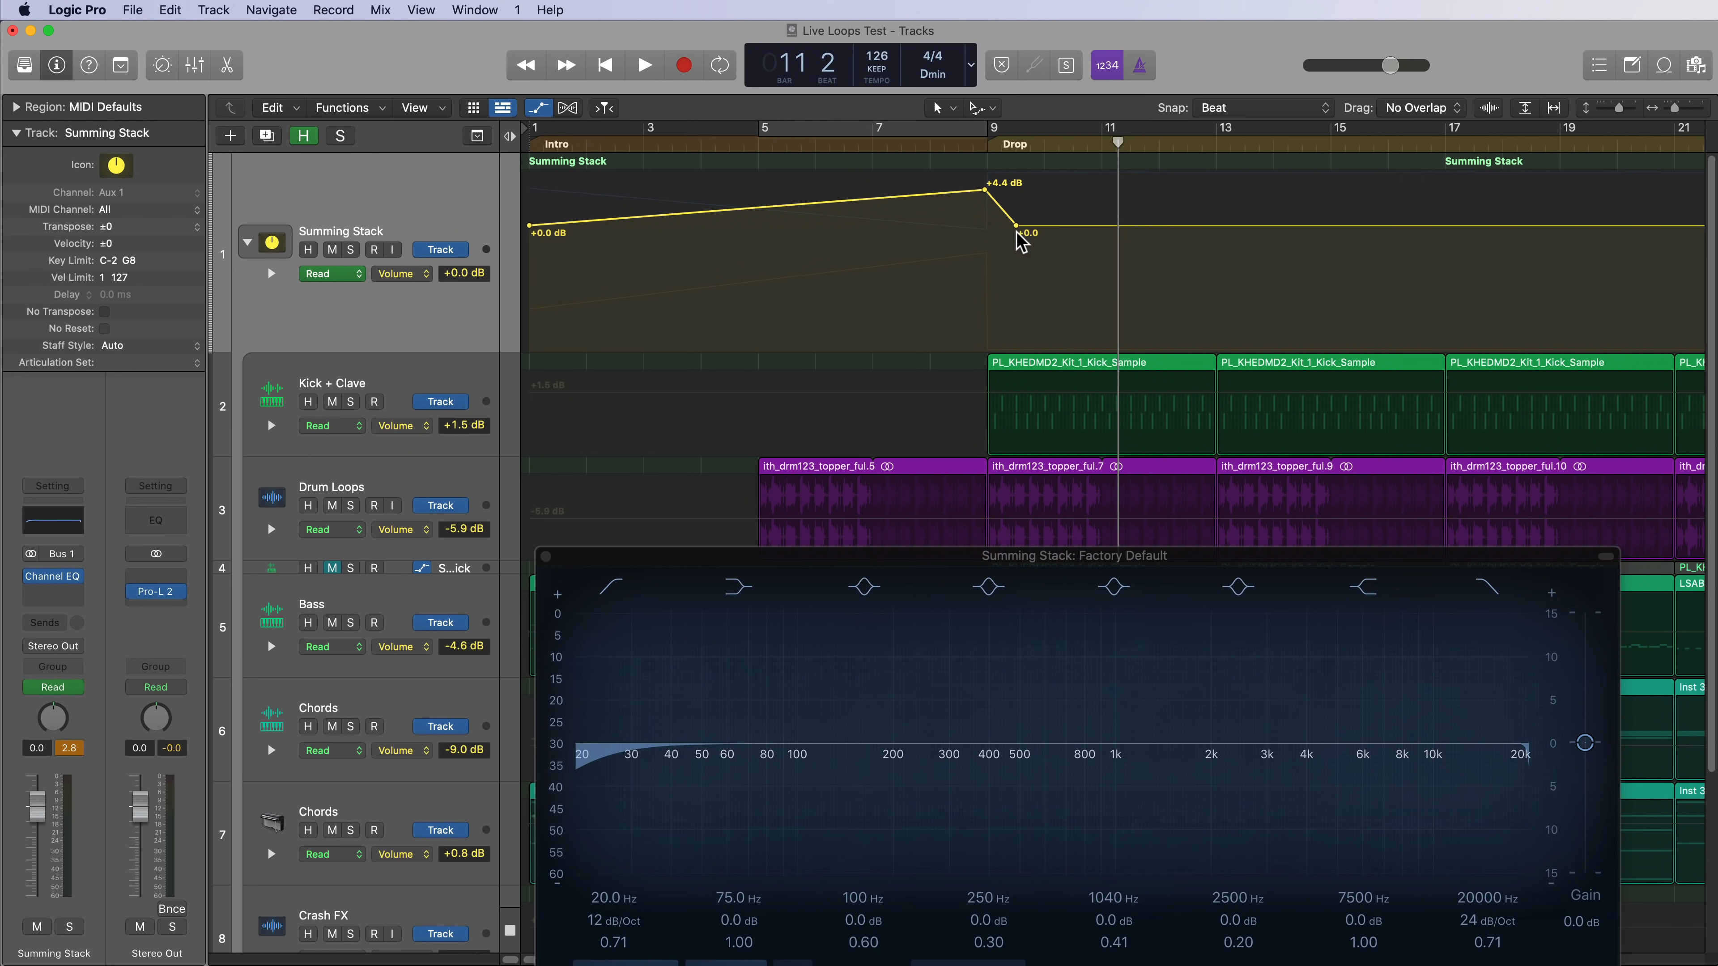
Move the +0.0 dB volume point back to bar 9, and raise the peak to +5.0 dB while playing from bar 1 into the Drop.
{"action": "left_click_drag", "start_coordinate": [1017, 225], "coordinate": [984, 197]}
{"action": "key", "text": "Return"}
{"action": "key", "text": "space"}
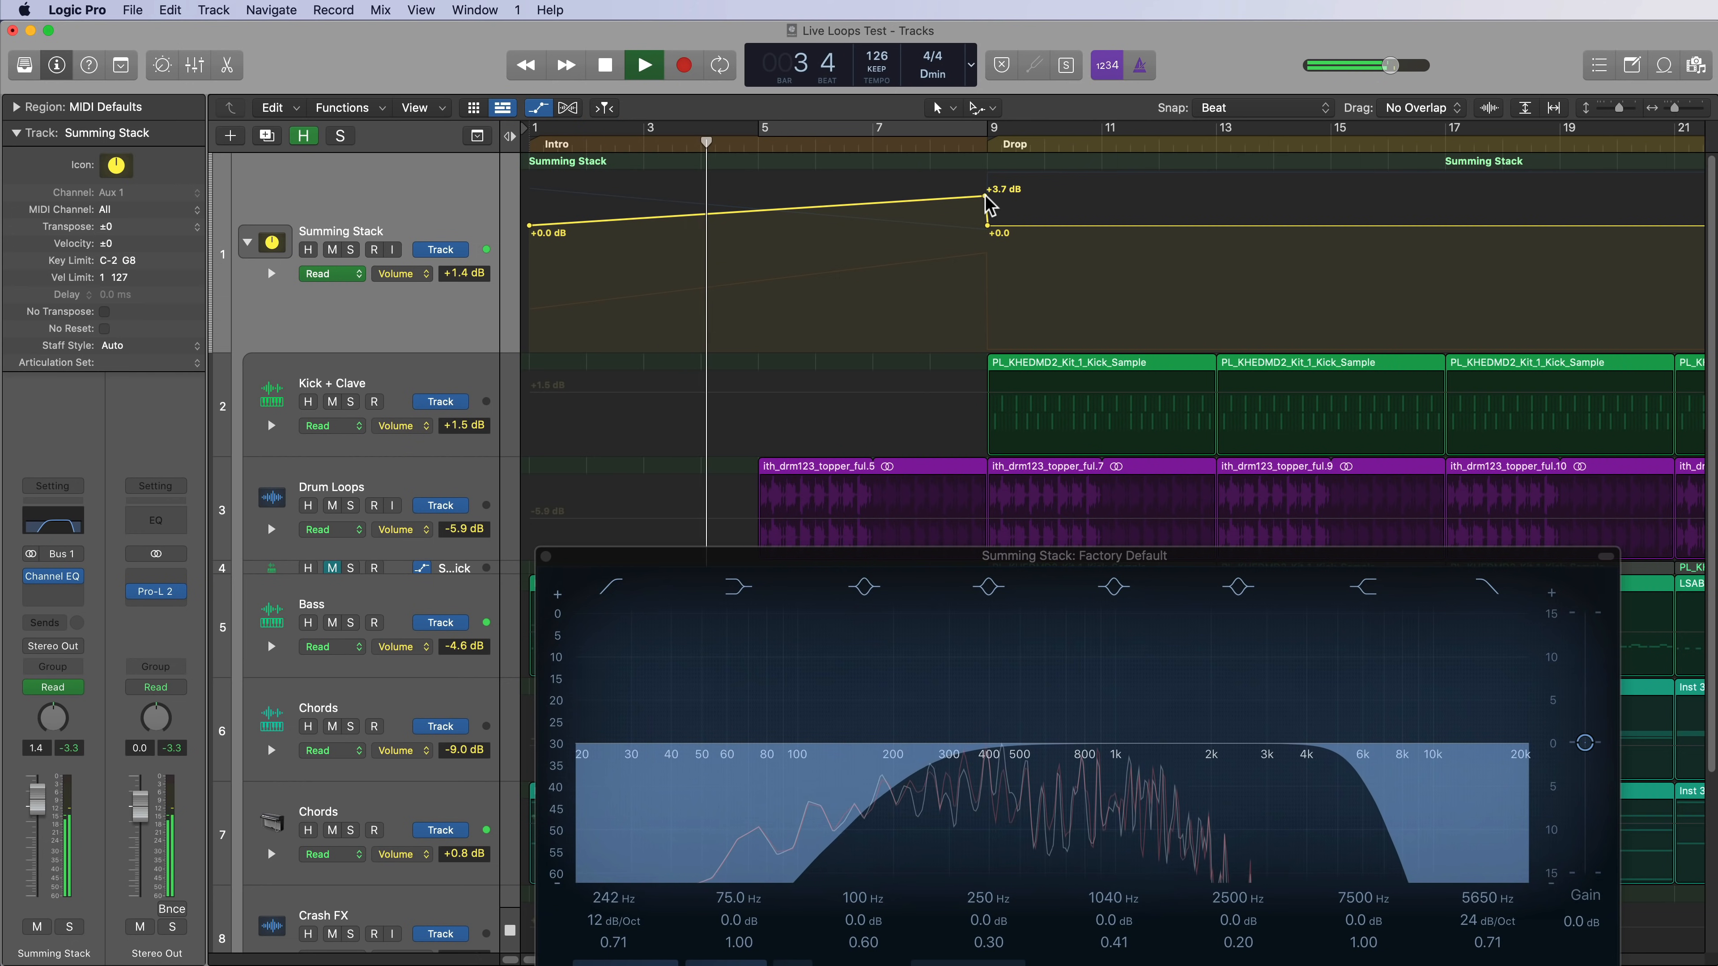
{"action": "left_click_drag", "start_coordinate": [985, 197], "coordinate": [986, 184]}
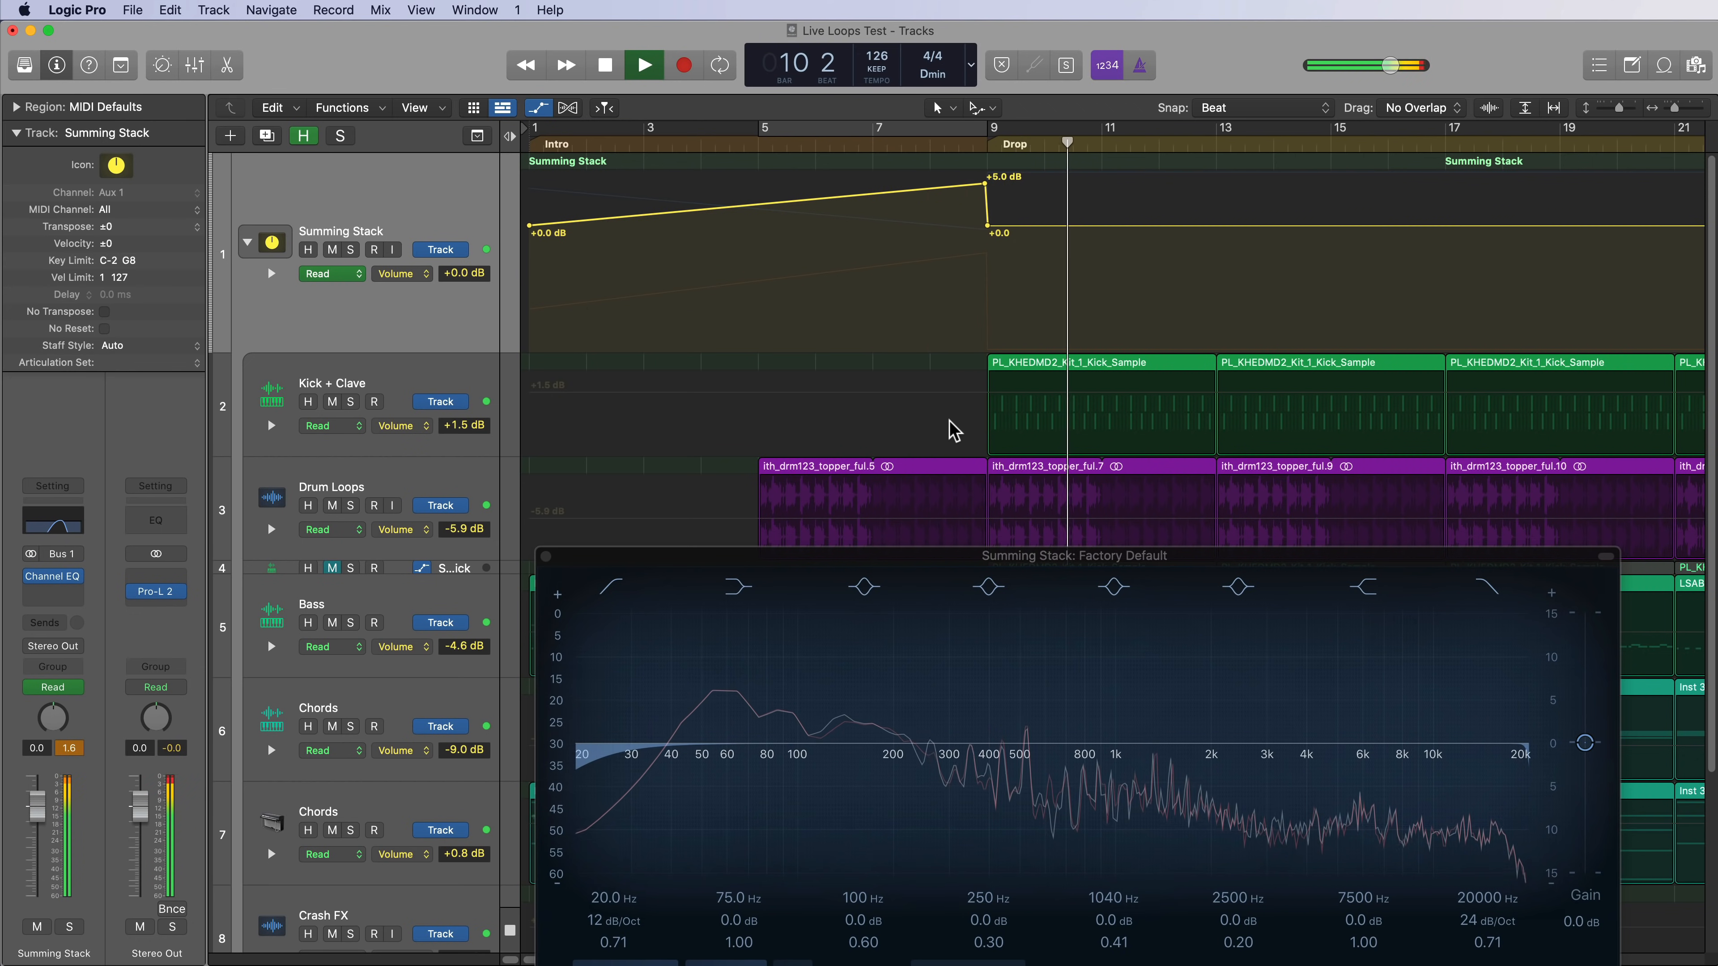
{"action": "left_click_drag", "start_coordinate": [939, 565], "coordinate": [959, 437]}
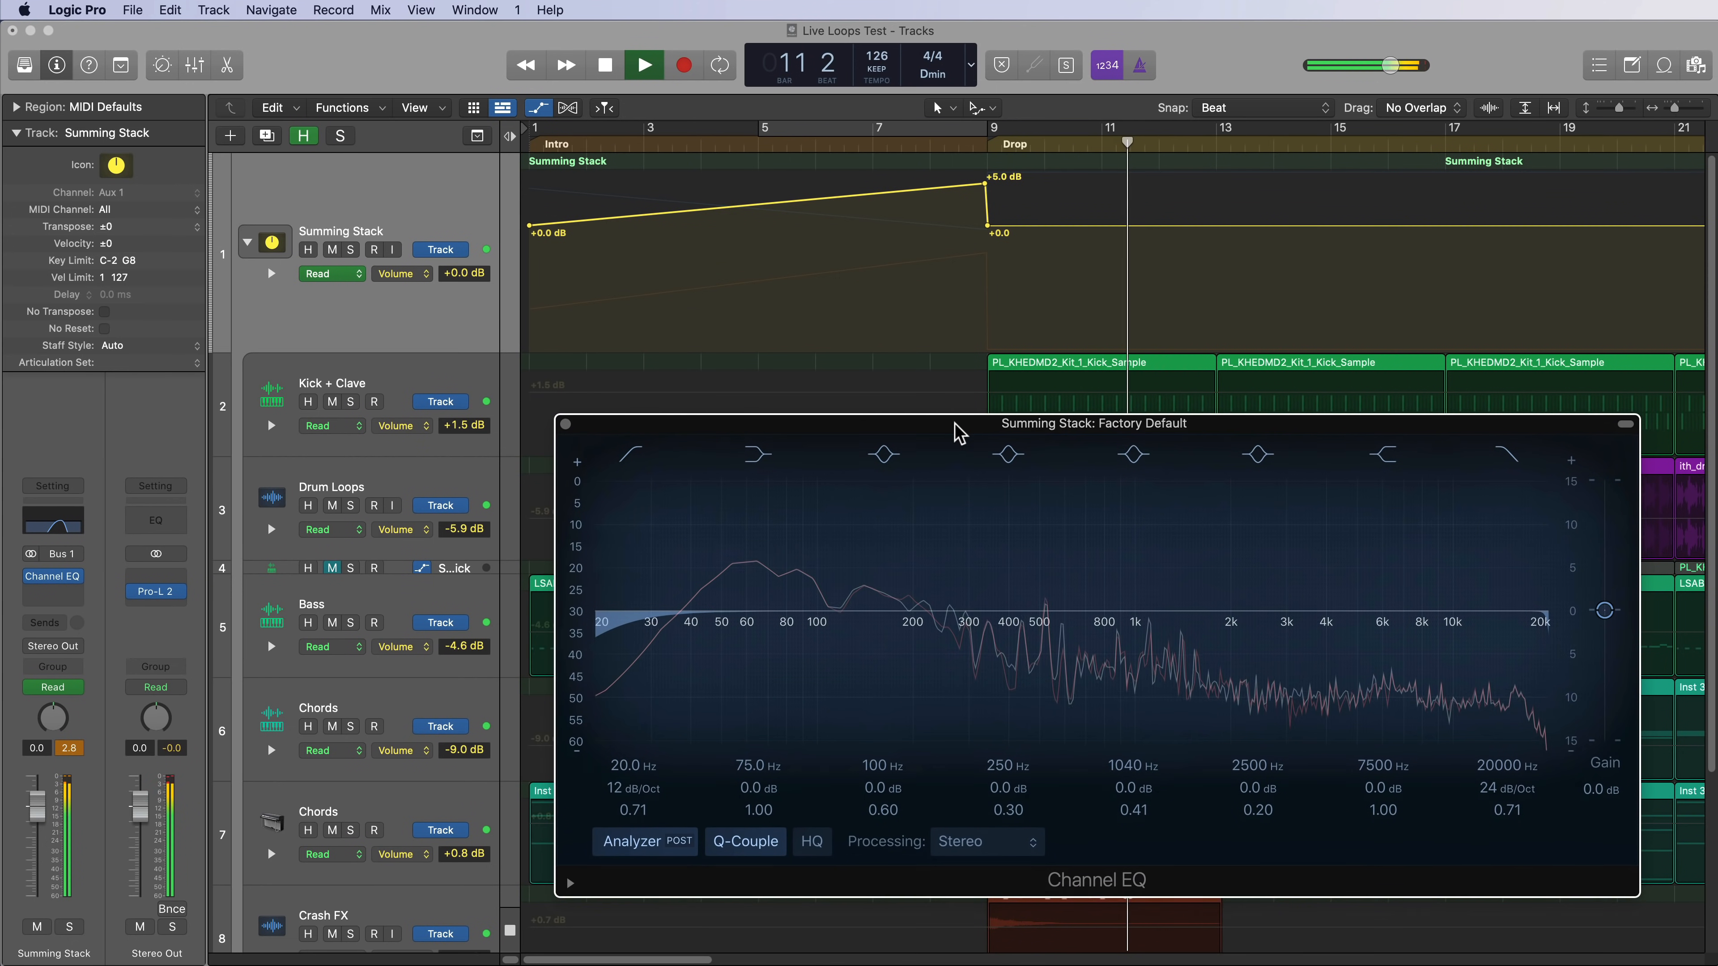
{"action": "key", "text": "space"}
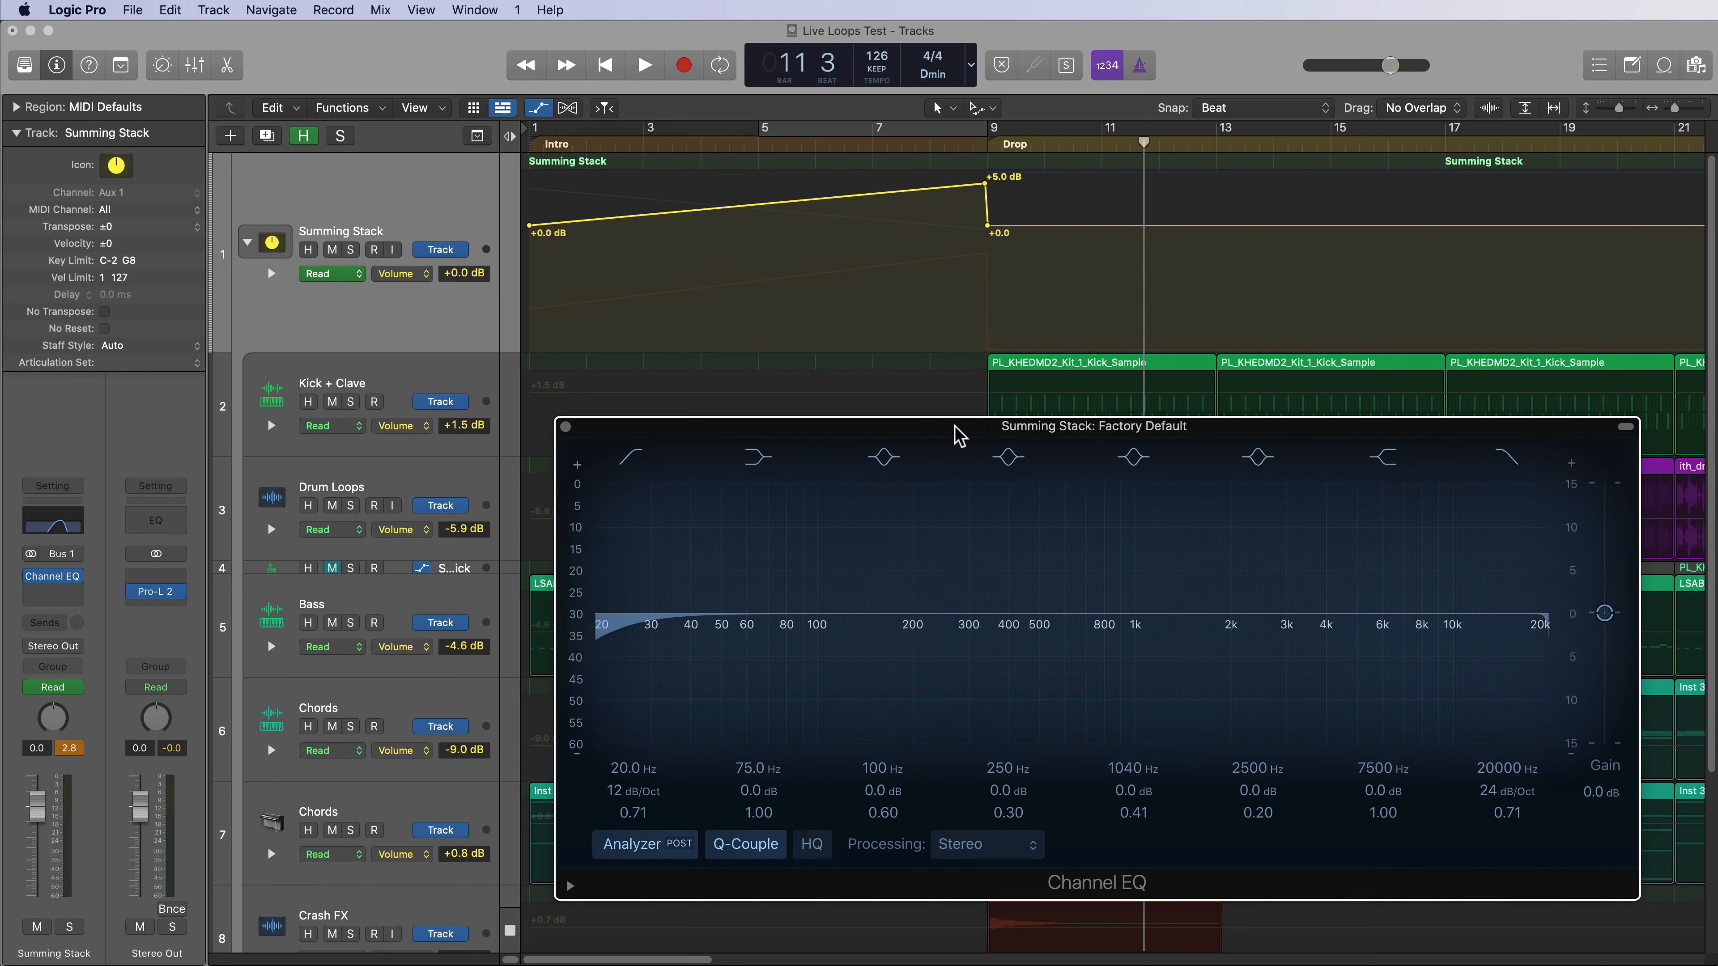
Close the Channel EQ window, hide the track automation, and reduce the track heights until every track fits in view.
{"action": "left_click", "coordinate": [565, 426]}
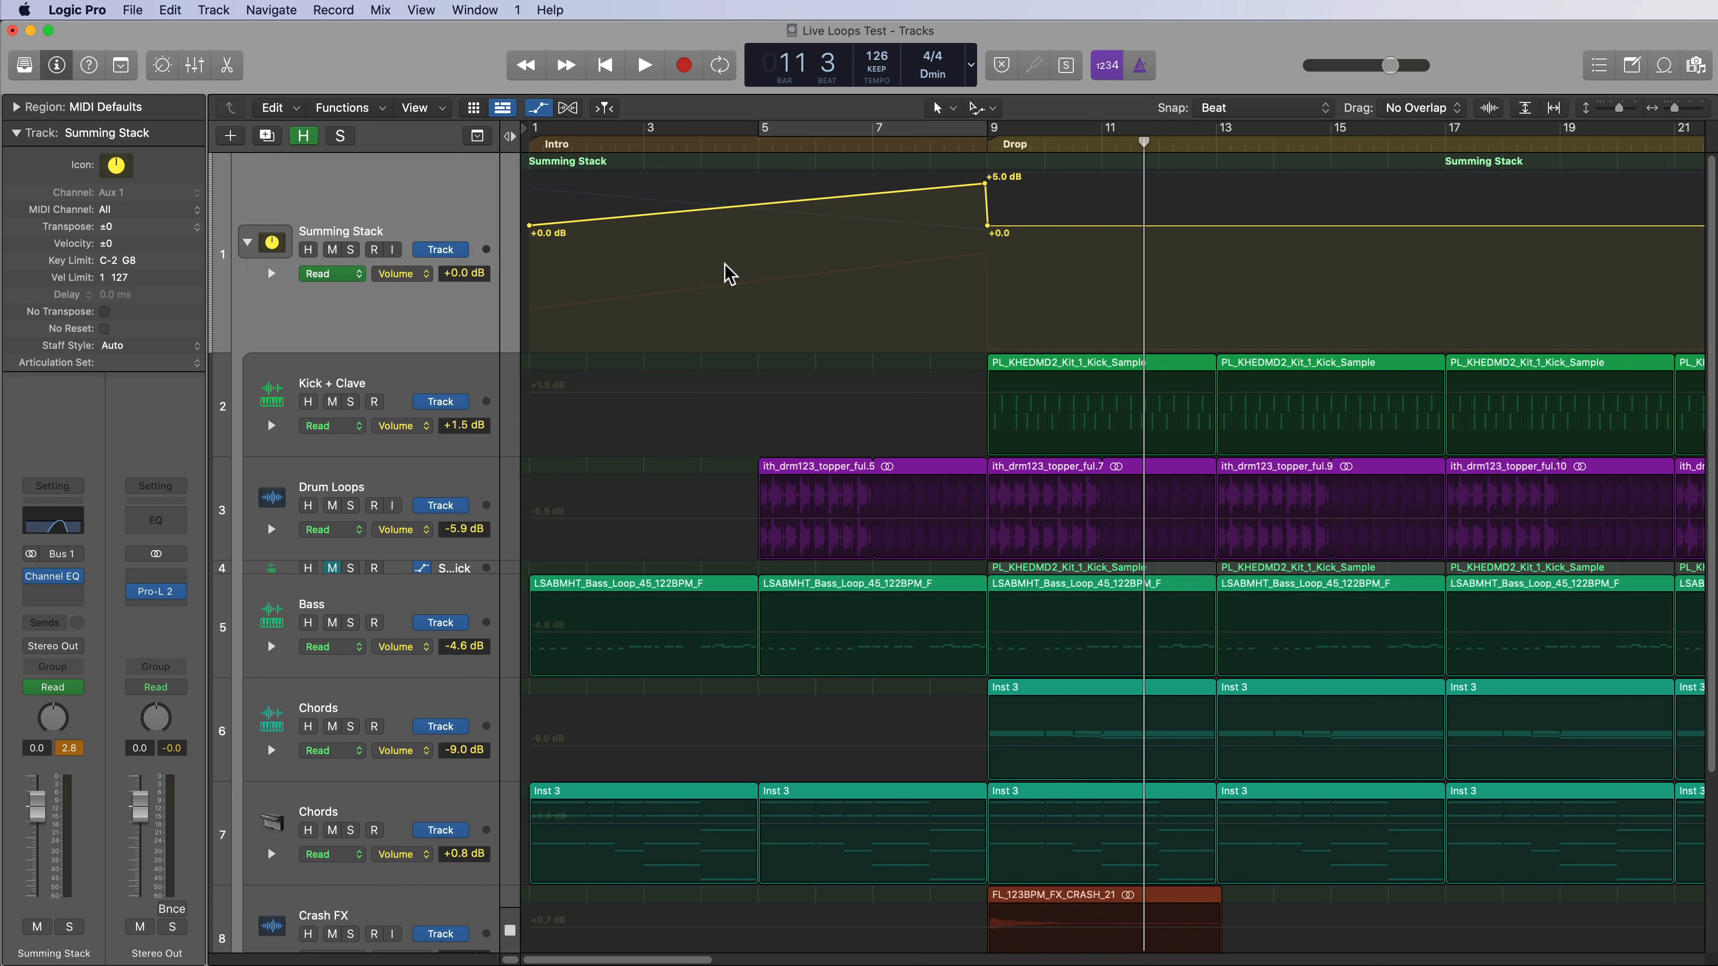
{"action": "key", "text": "a"}
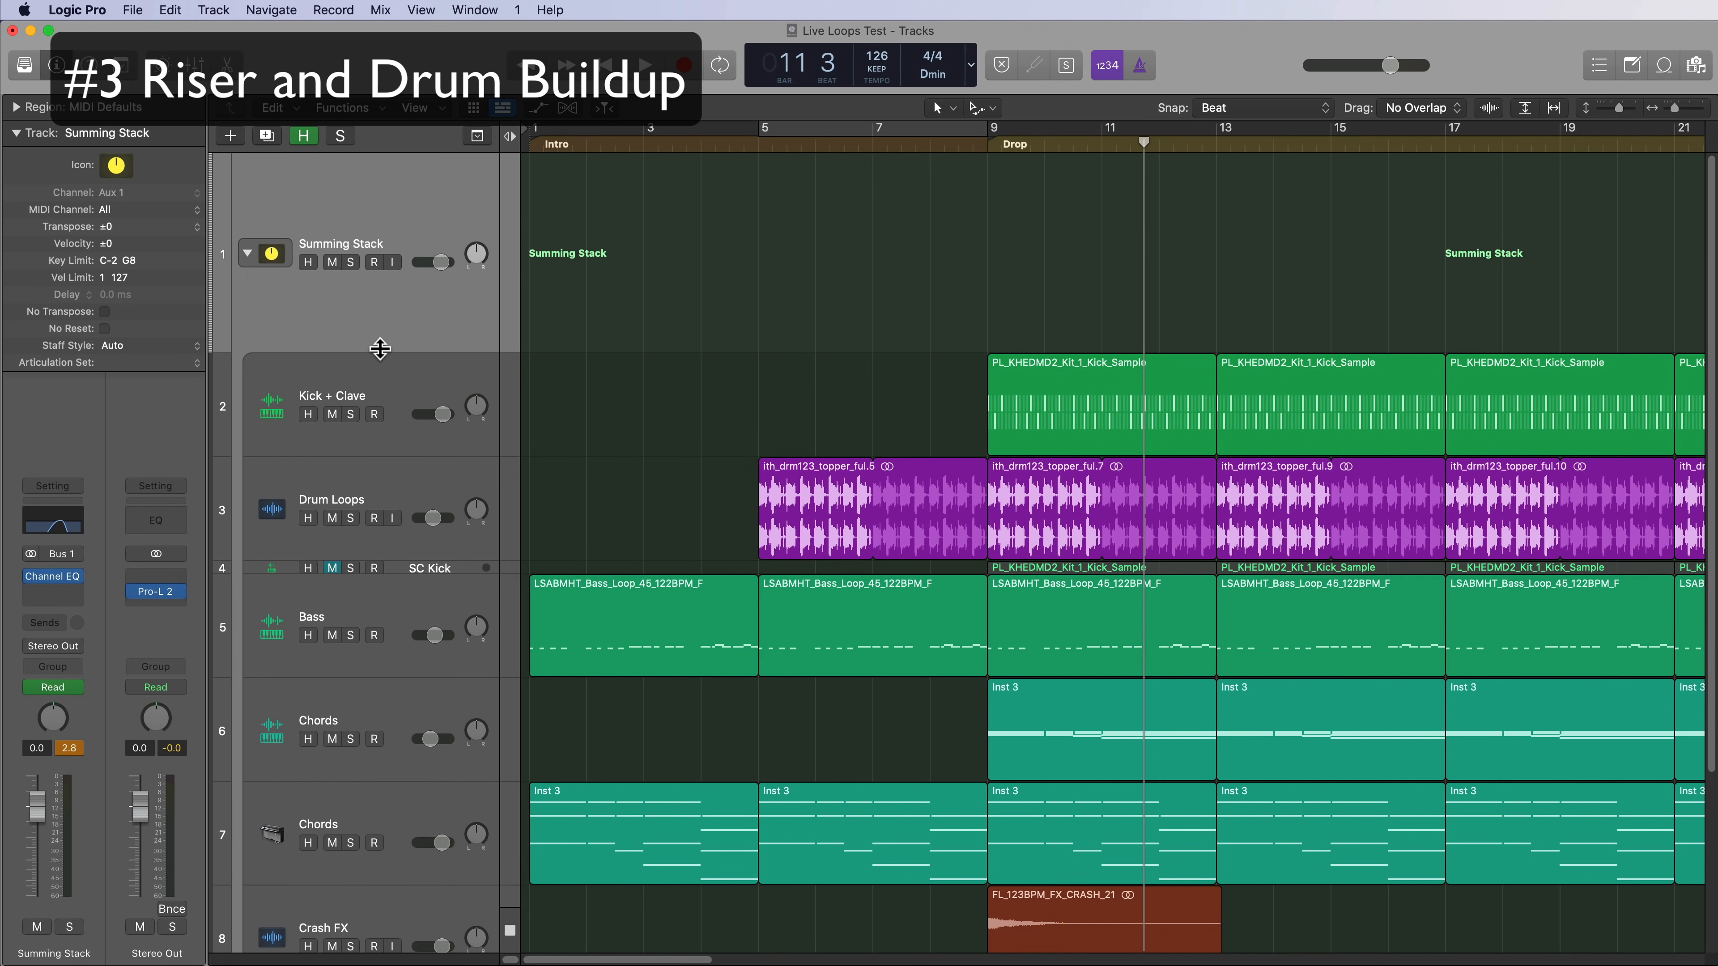
{"action": "left_click_drag", "start_coordinate": [379, 348], "coordinate": [383, 289]}
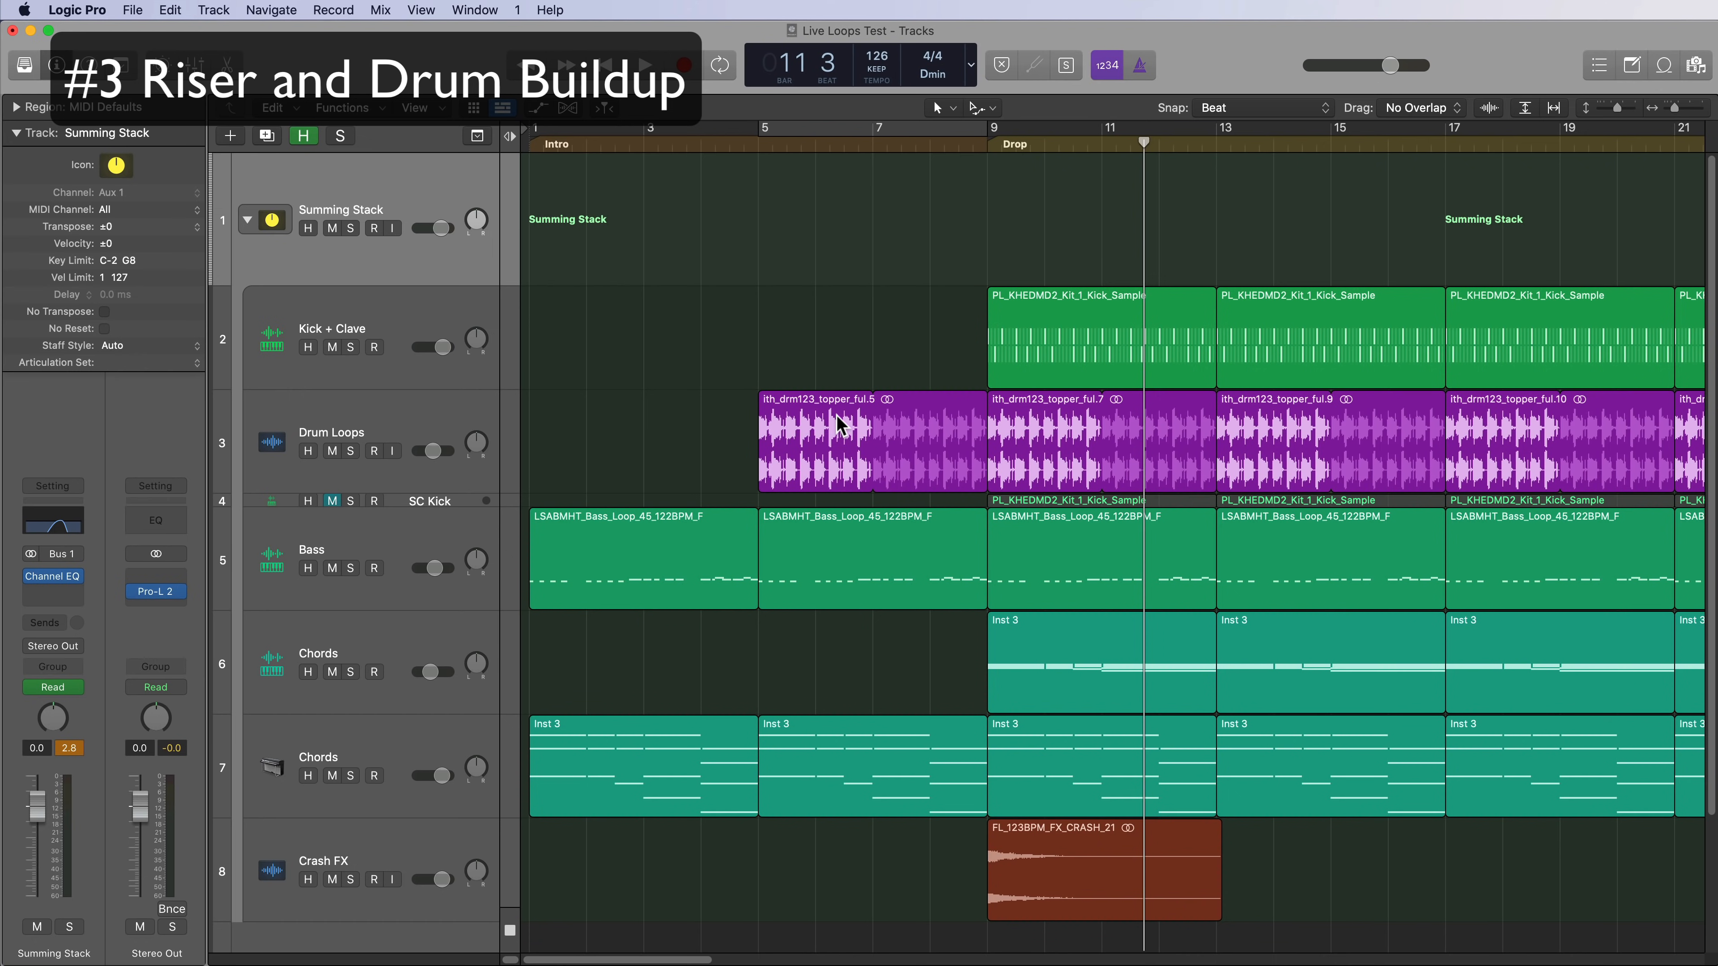
{"action": "key", "text": "super+Up"}
{"action": "key", "text": "super+Up"}
{"action": "key", "text": "super+Up"}
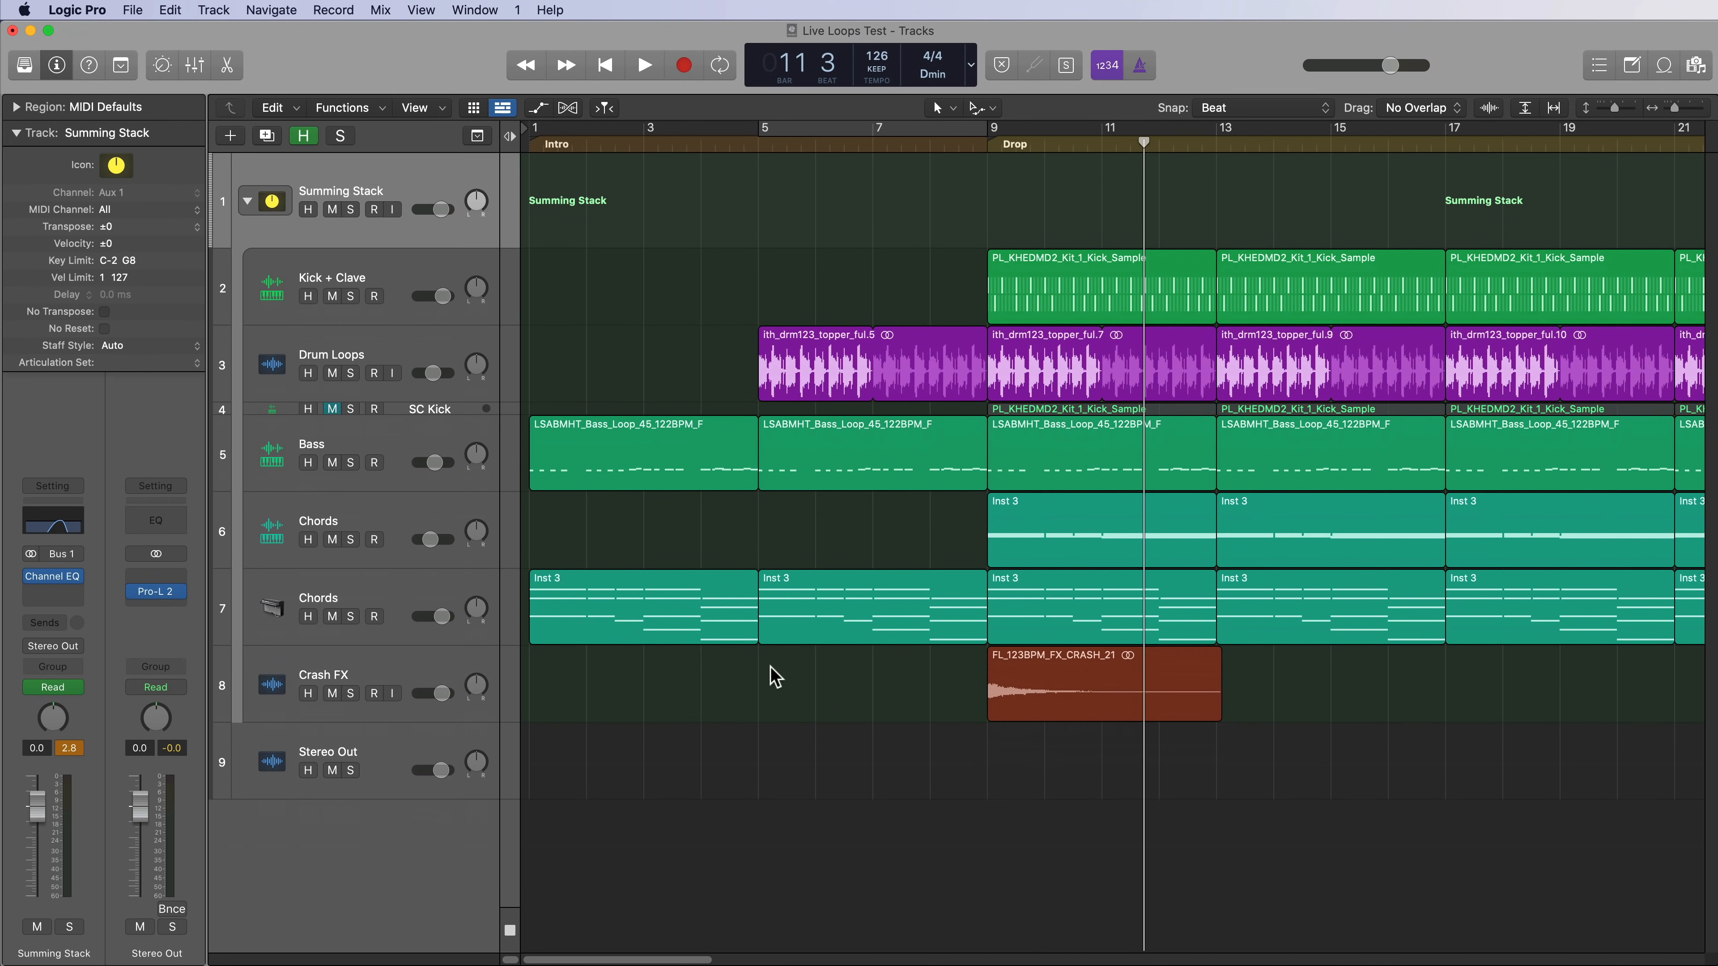
Switch to Splice, audition 30_PH_FX_Uplifter.wav, and place it on a new Logic Pro audio track at bar 1.
{"action": "left_click_drag", "start_coordinate": [1717, 697], "coordinate": [1493, 345]}
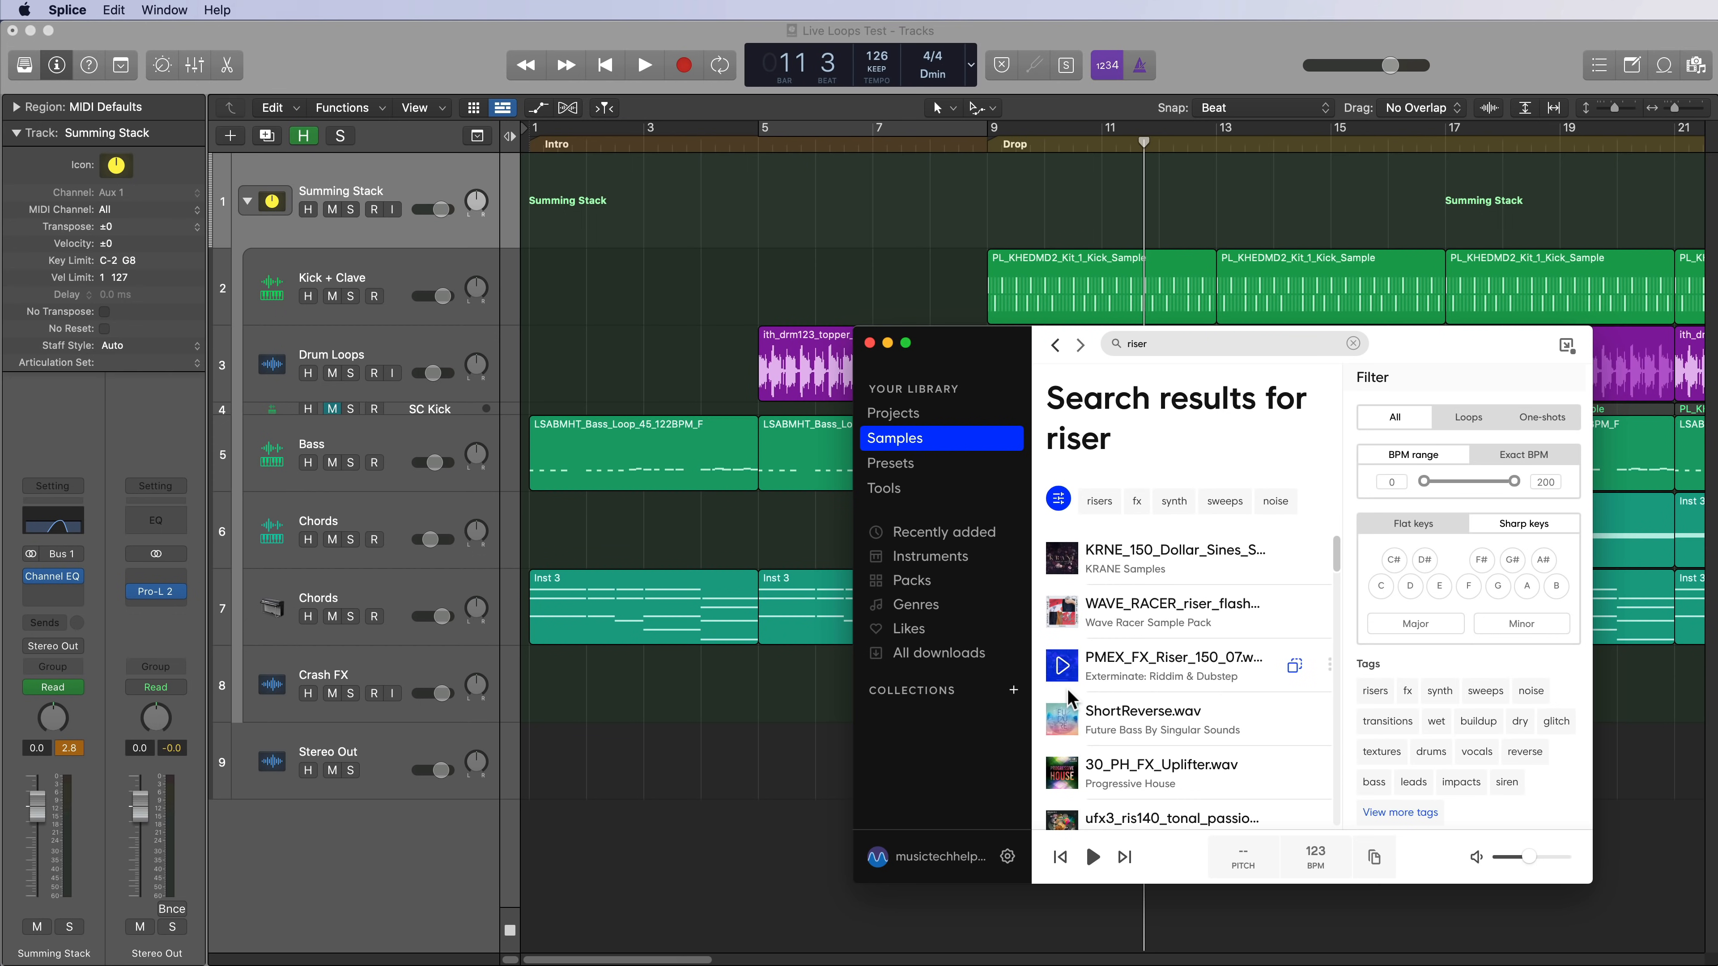
{"action": "left_click", "coordinate": [1063, 775]}
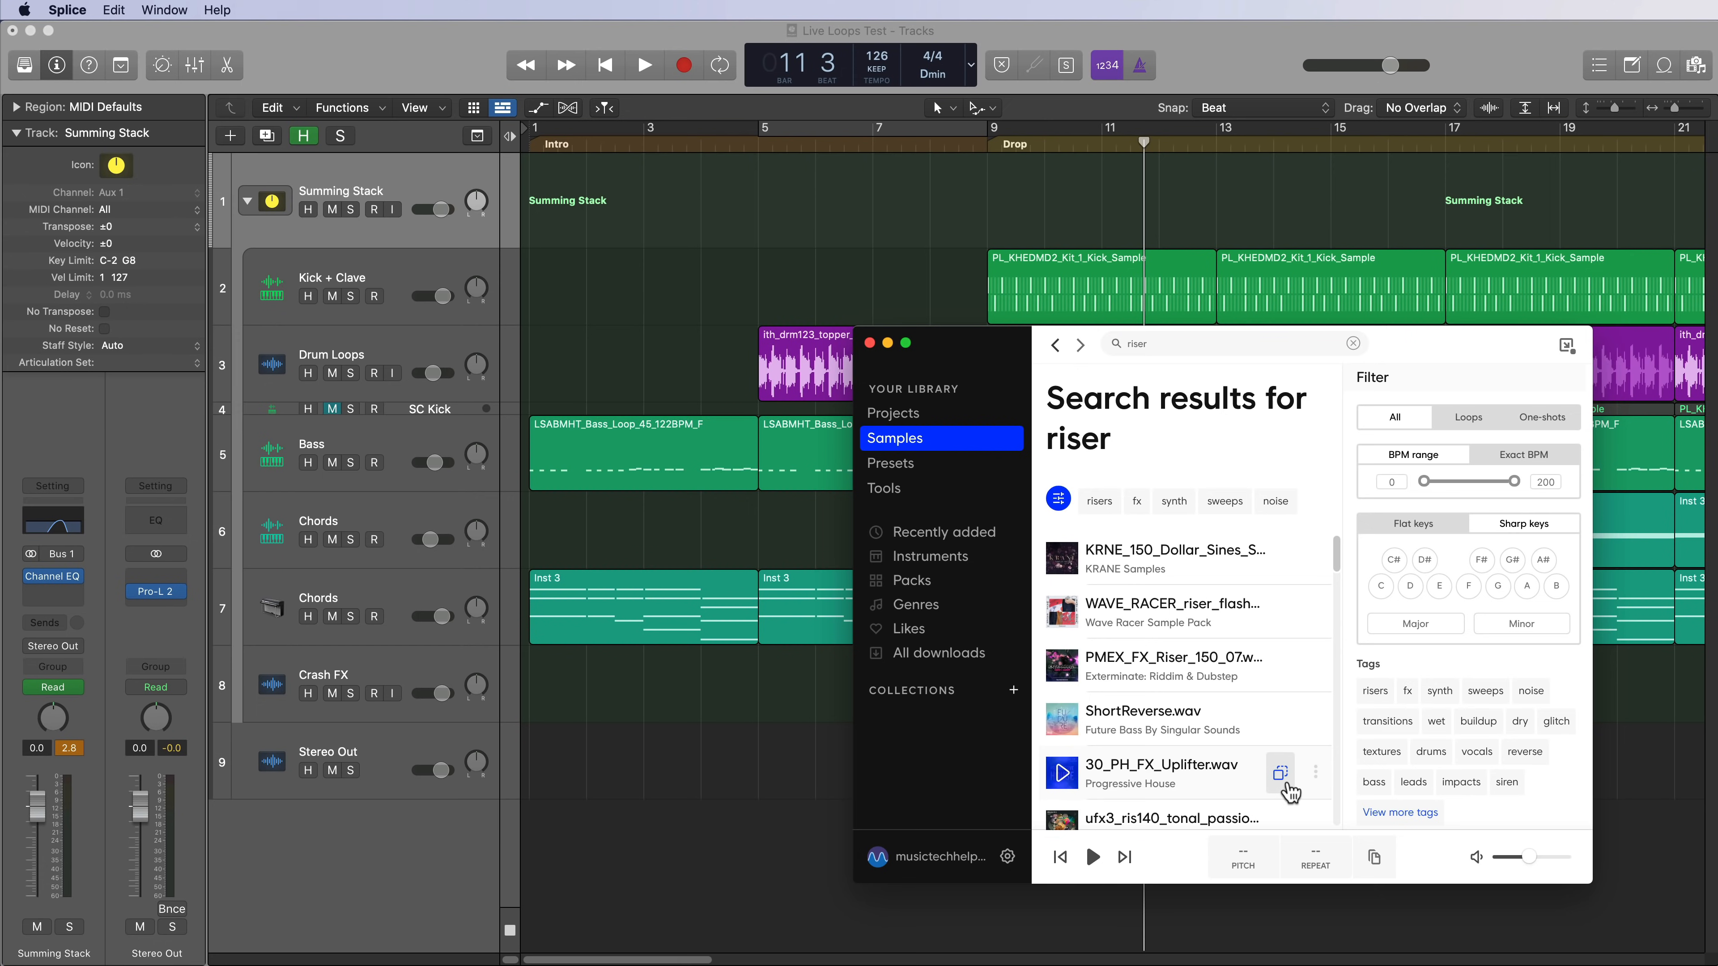
{"action": "left_click_drag", "start_coordinate": [1288, 789], "coordinate": [549, 850]}
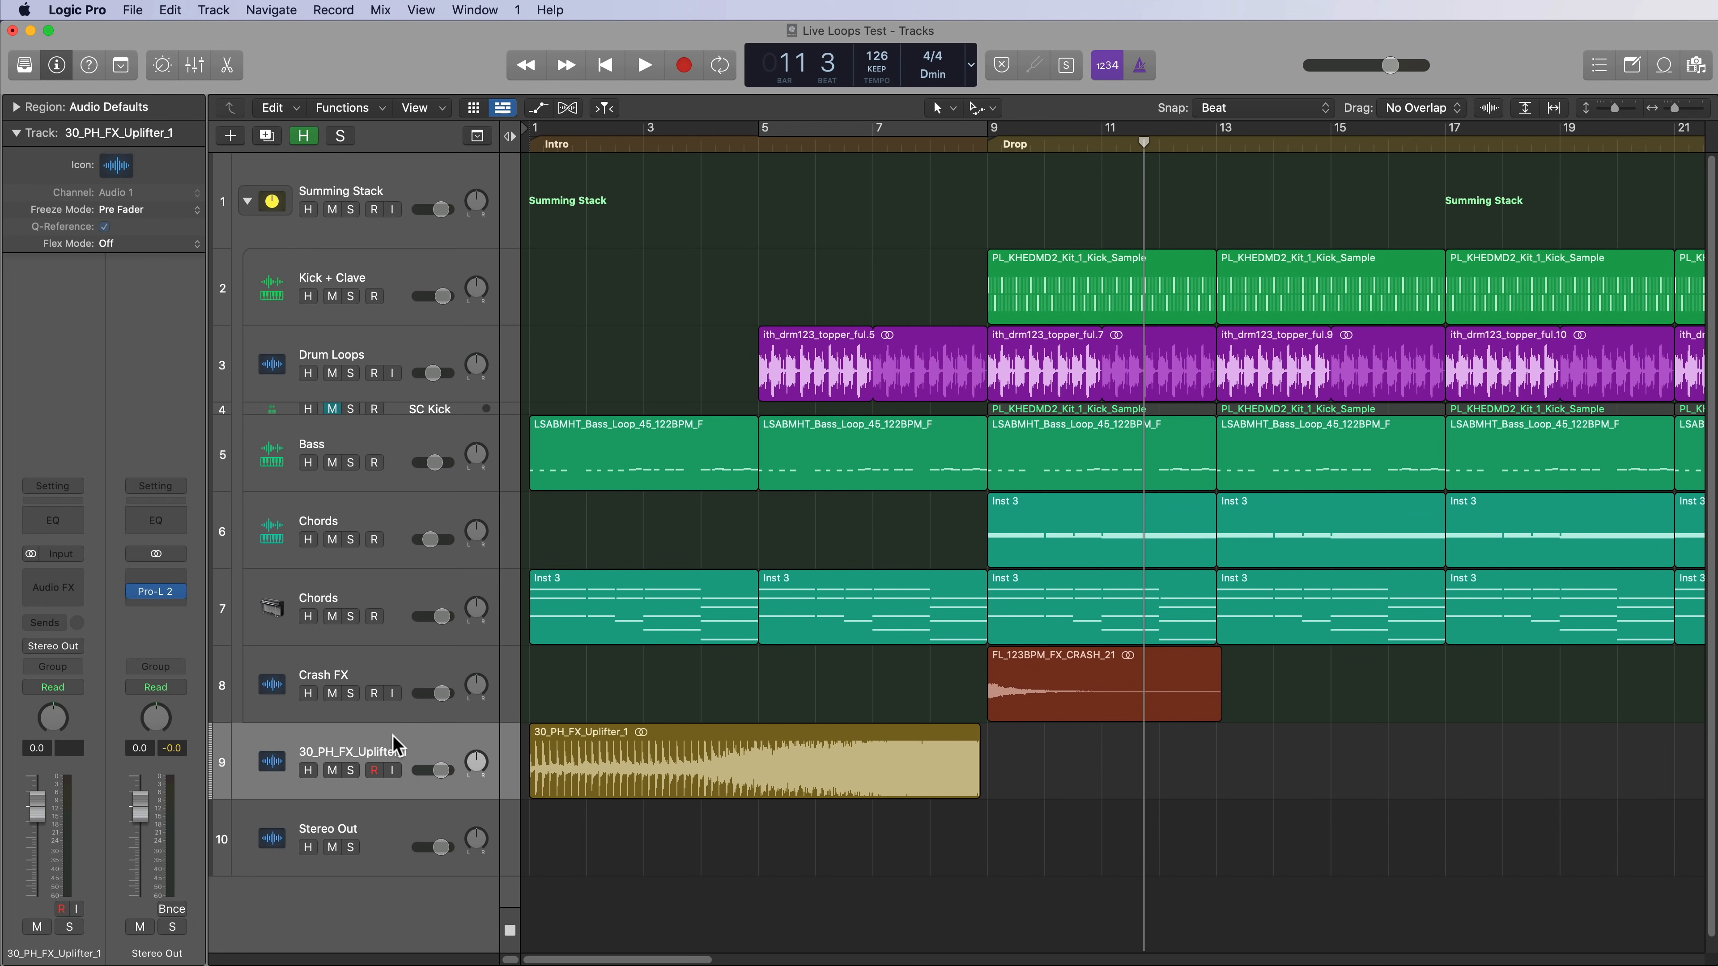
Compare the uplifter track with the Summing Stack, and route the uplifter's output to Bus 1 → Summing Stack.
{"action": "left_click", "coordinate": [374, 192]}
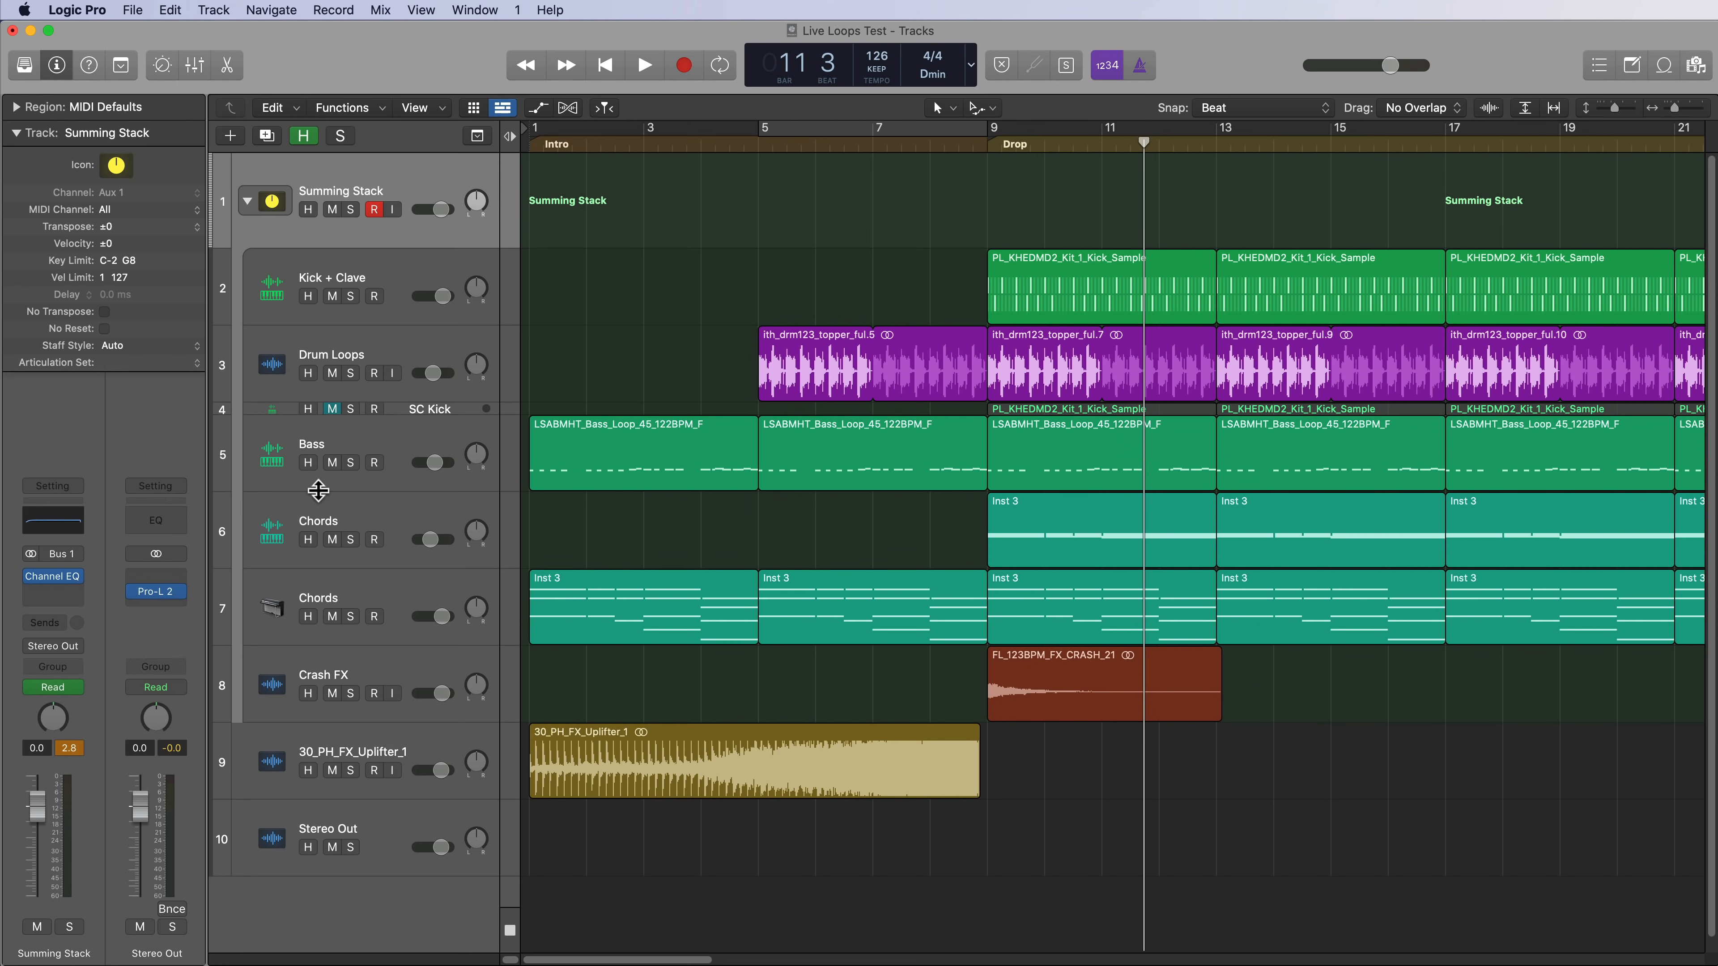
{"action": "left_click", "coordinate": [370, 749]}
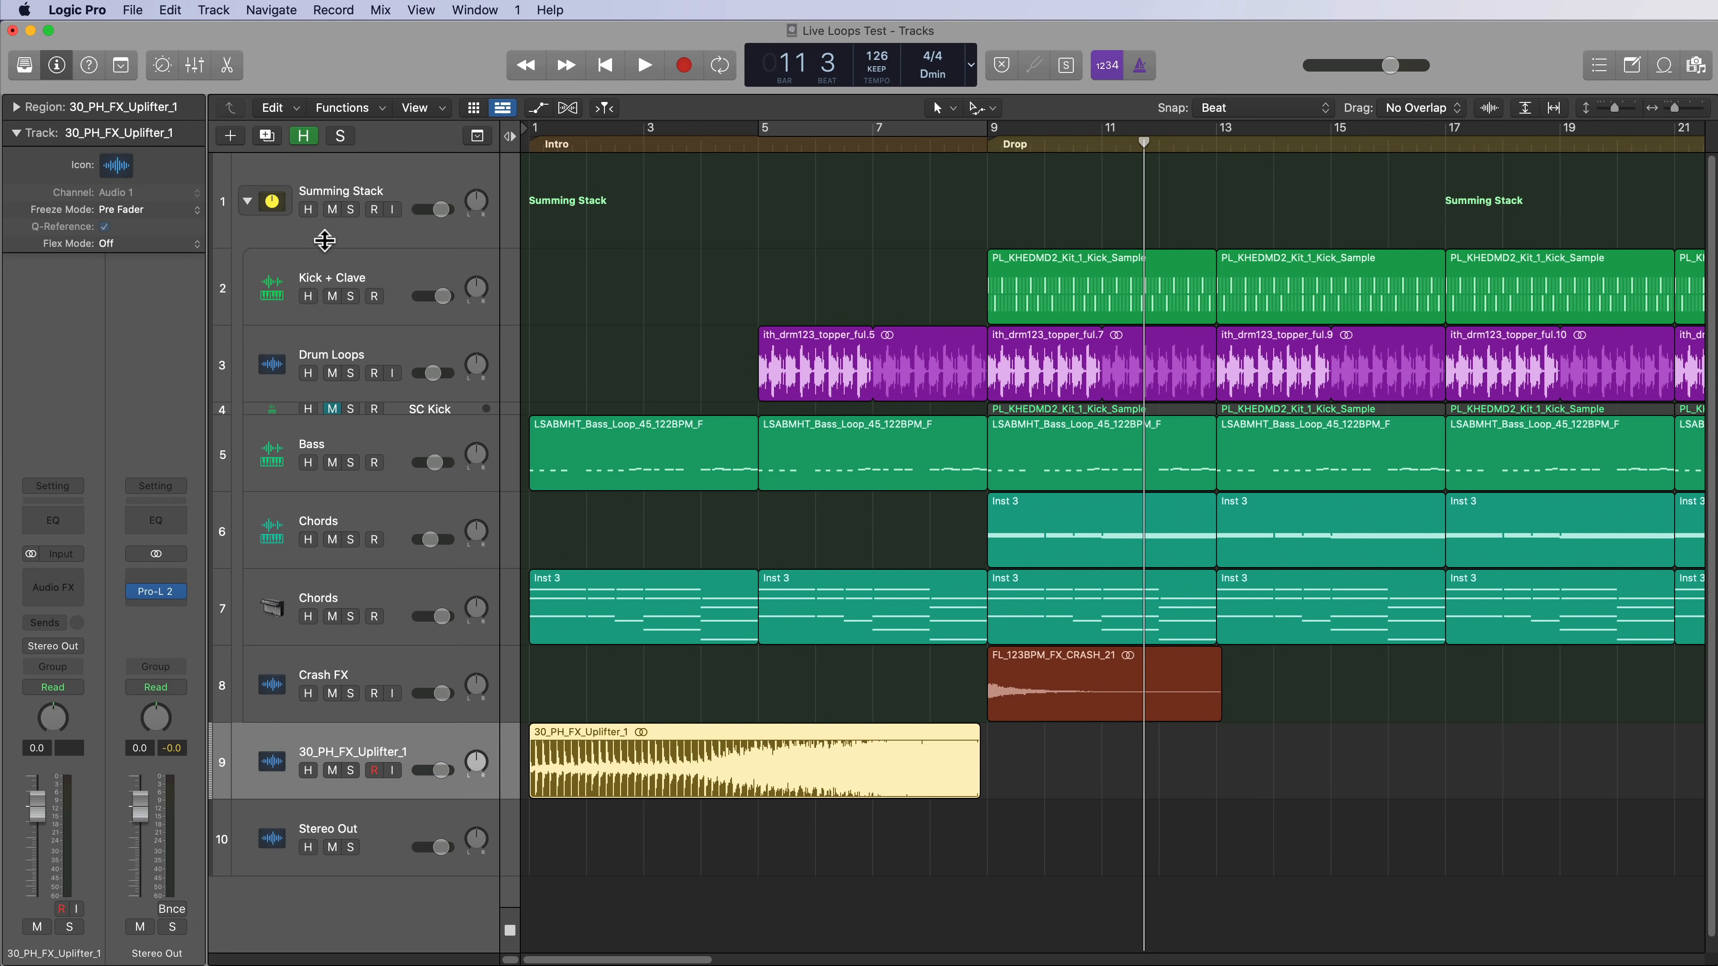
{"action": "left_click", "coordinate": [358, 193]}
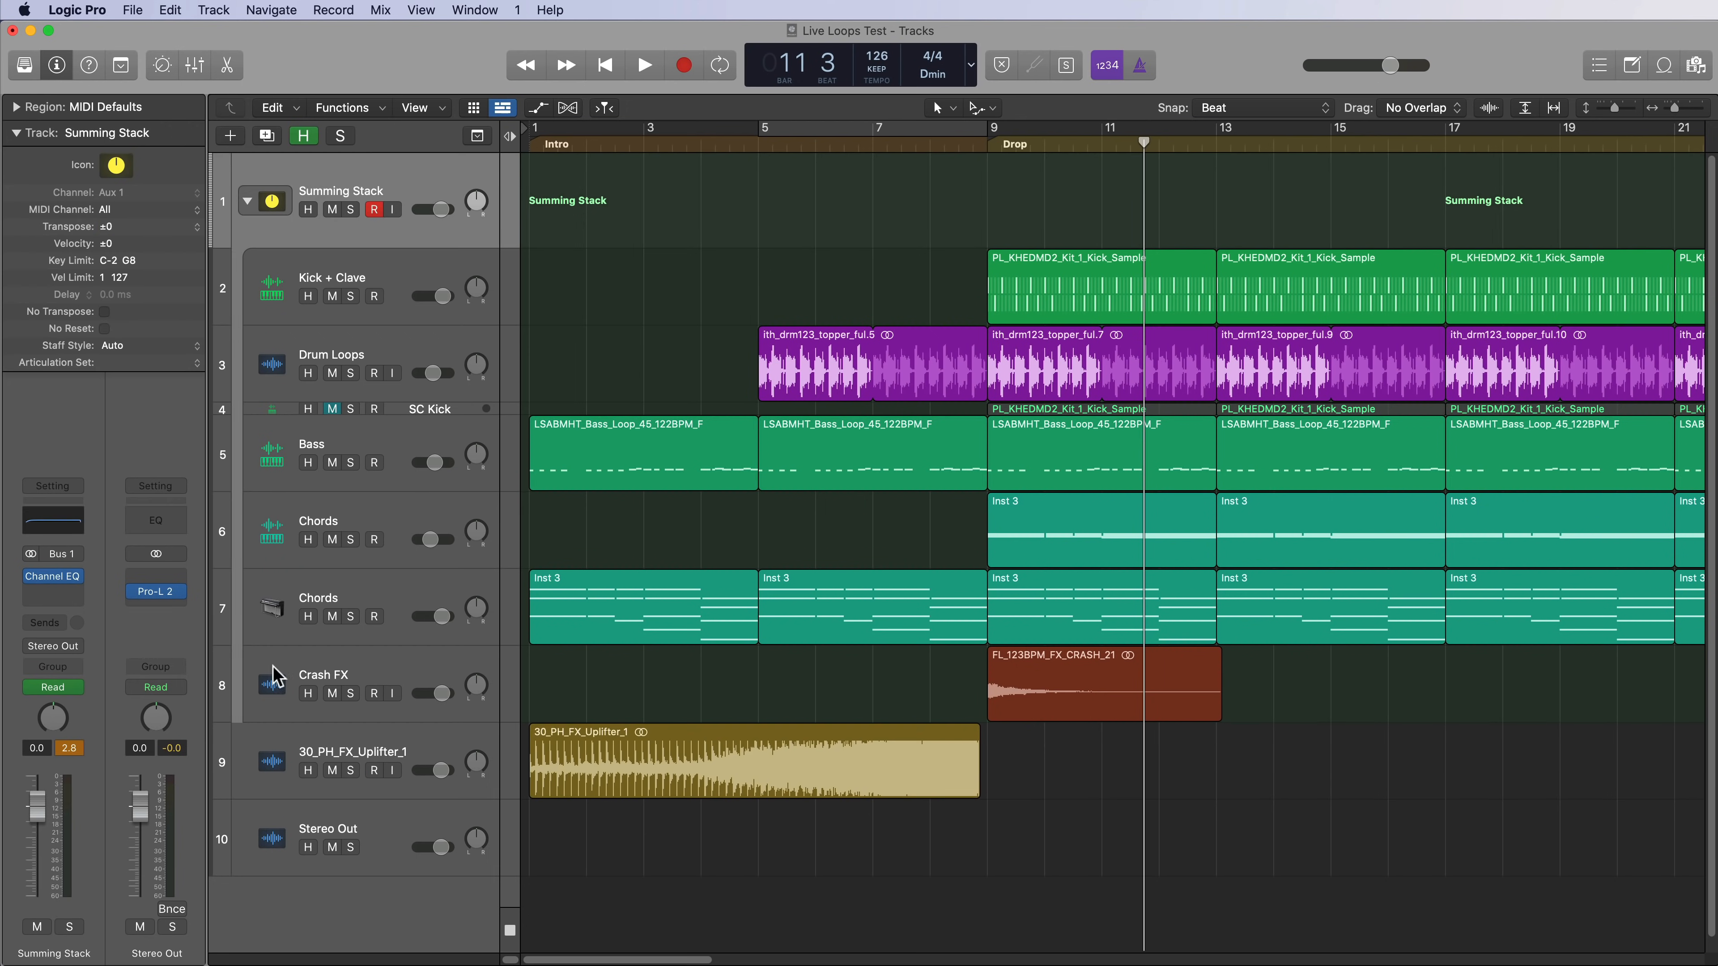
{"action": "left_click", "coordinate": [388, 735]}
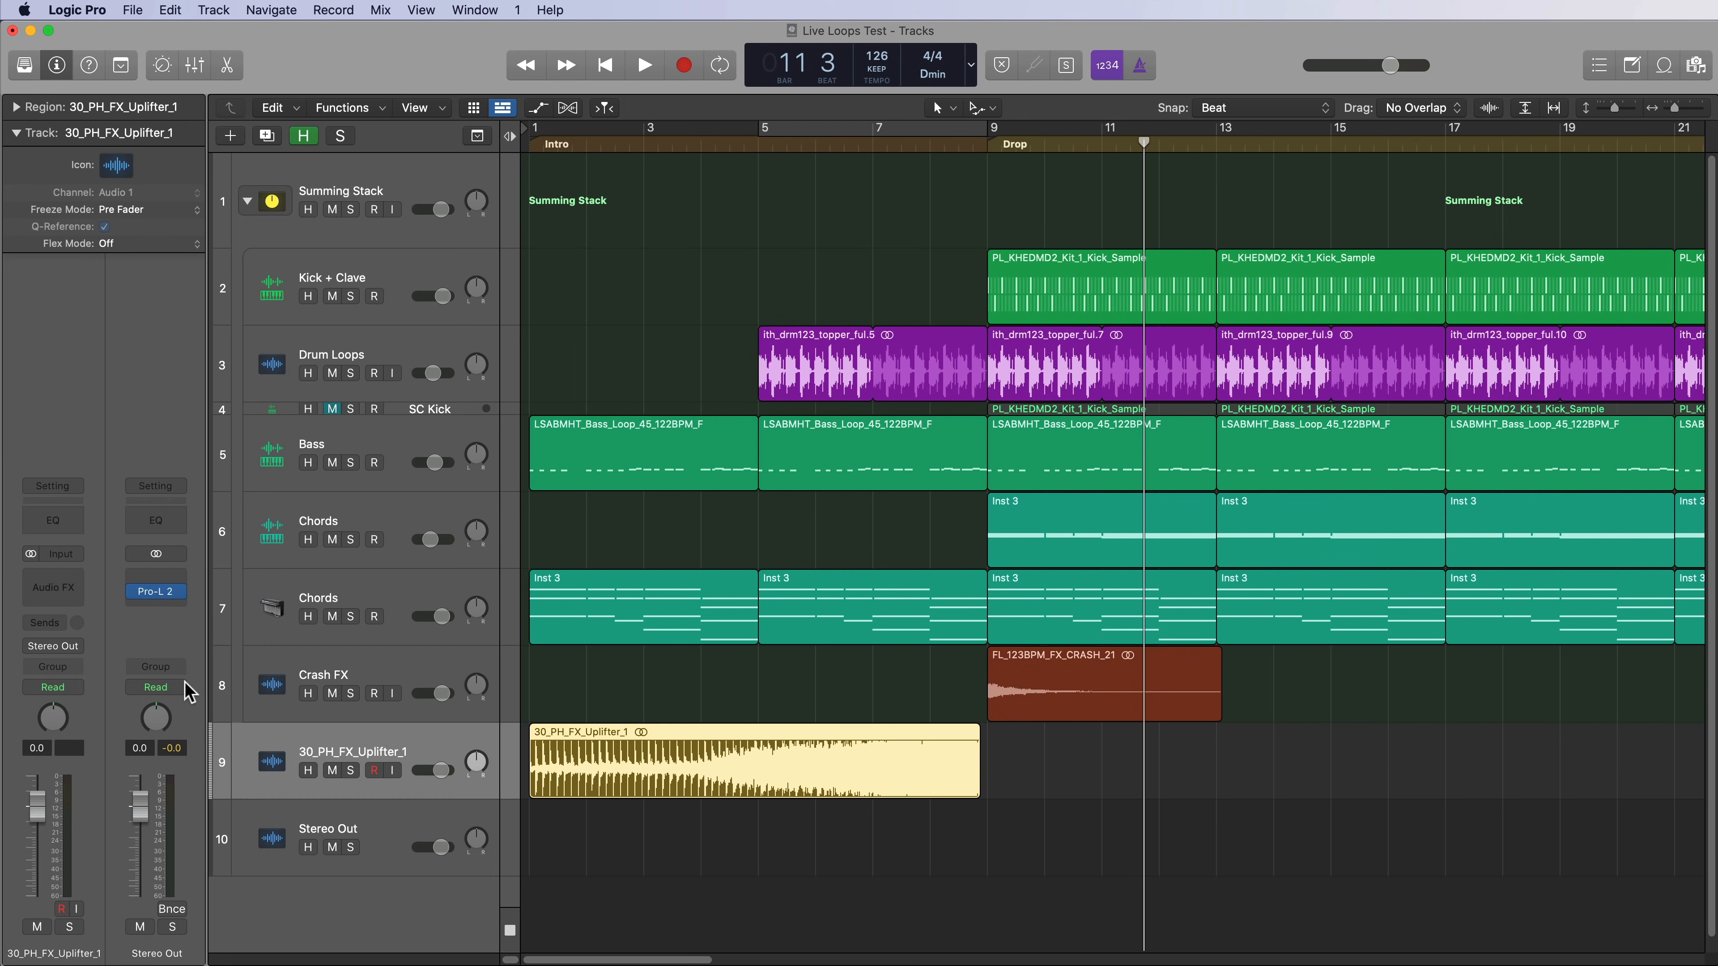
{"action": "left_click", "coordinate": [73, 653]}
{"action": "mouse_move", "coordinate": [81, 713]}
{"action": "mouse_move", "coordinate": [260, 692]}
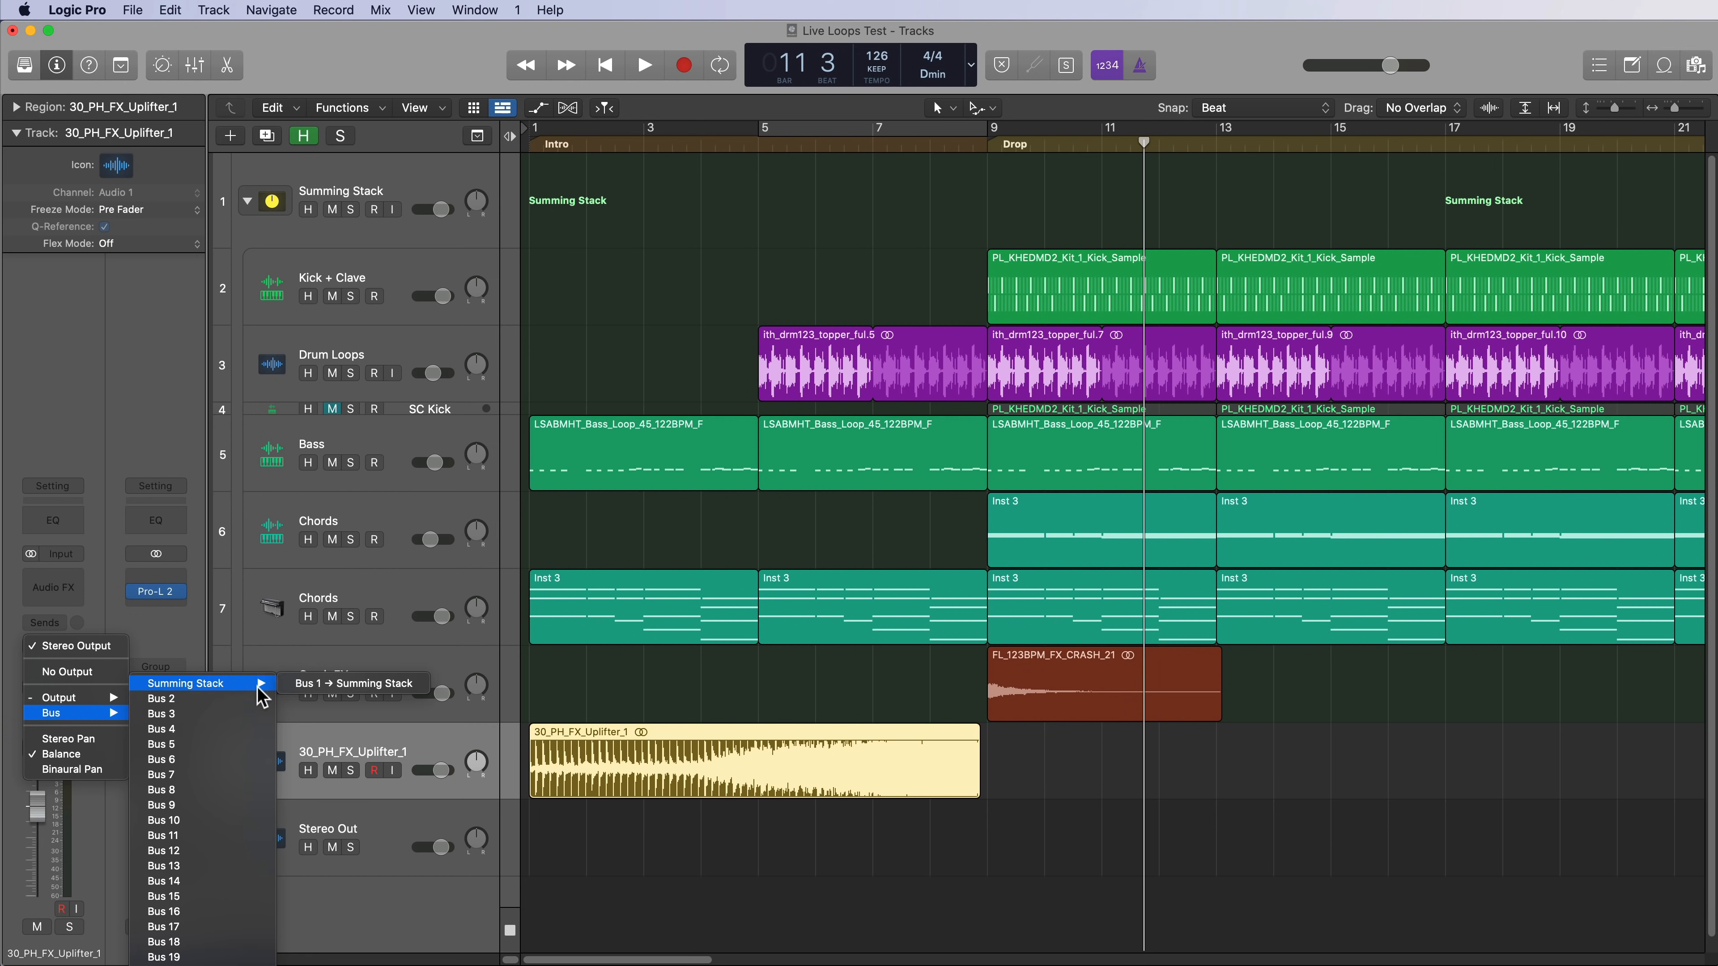
{"action": "left_click", "coordinate": [351, 684]}
{"action": "left_click", "coordinate": [793, 914]}
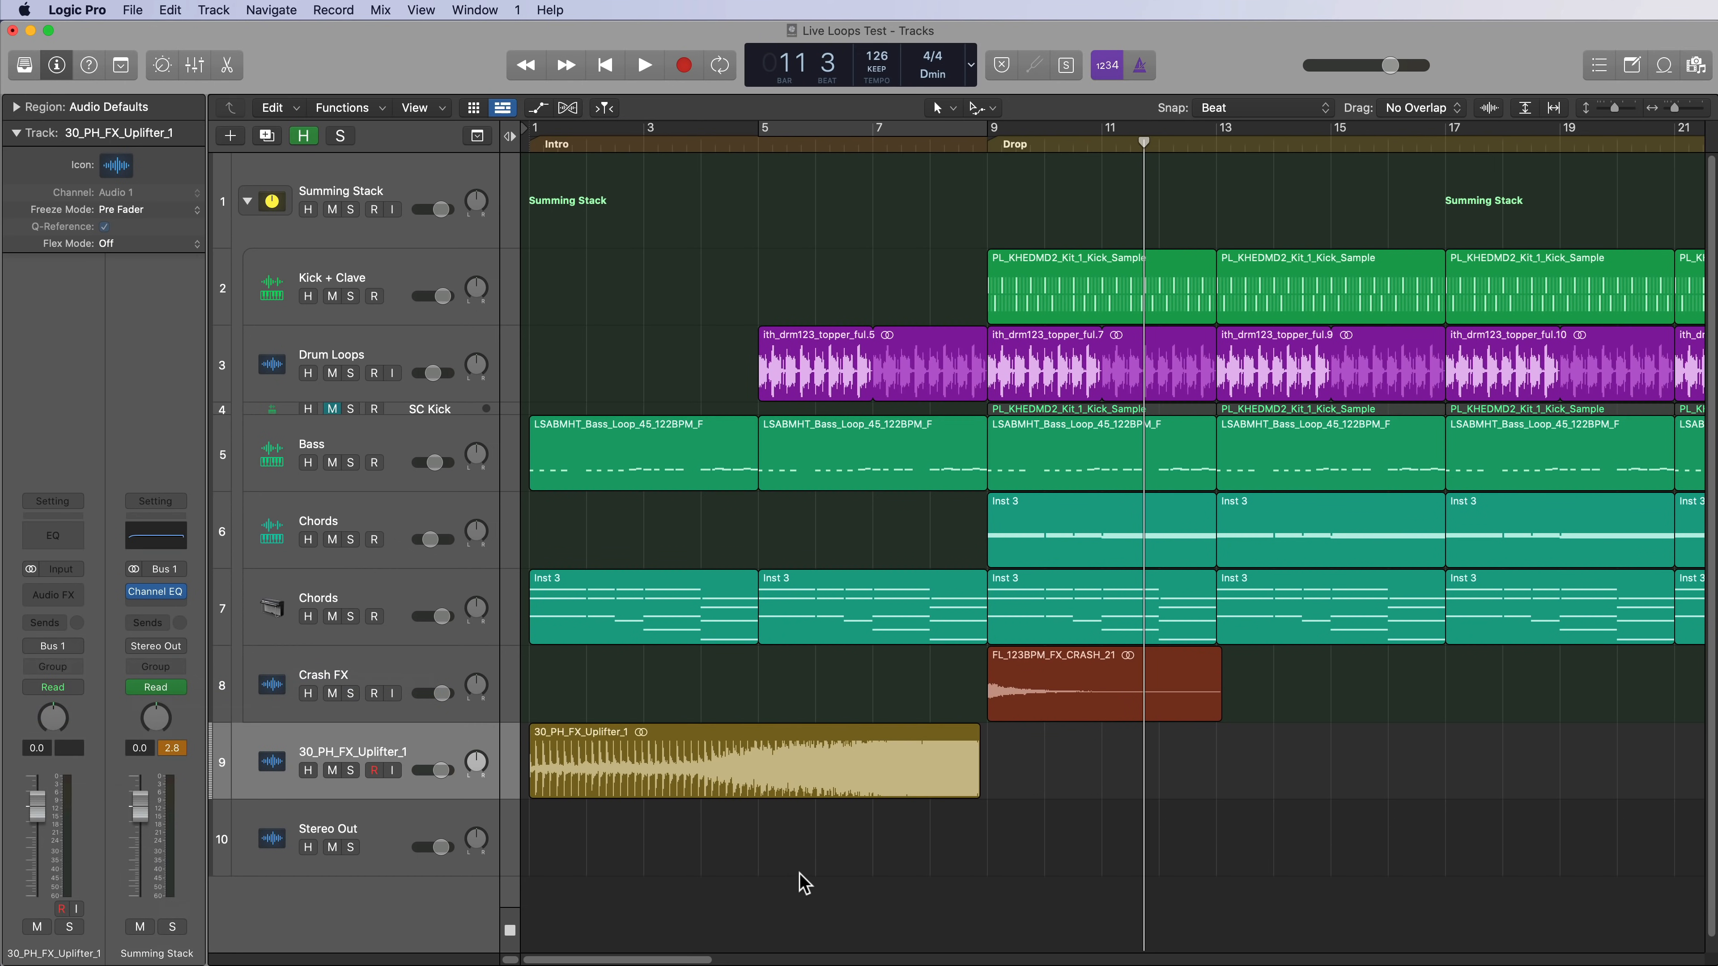
Rename the uplifter track as Riser and increase its track height.
{"action": "left_click", "coordinate": [752, 785]}
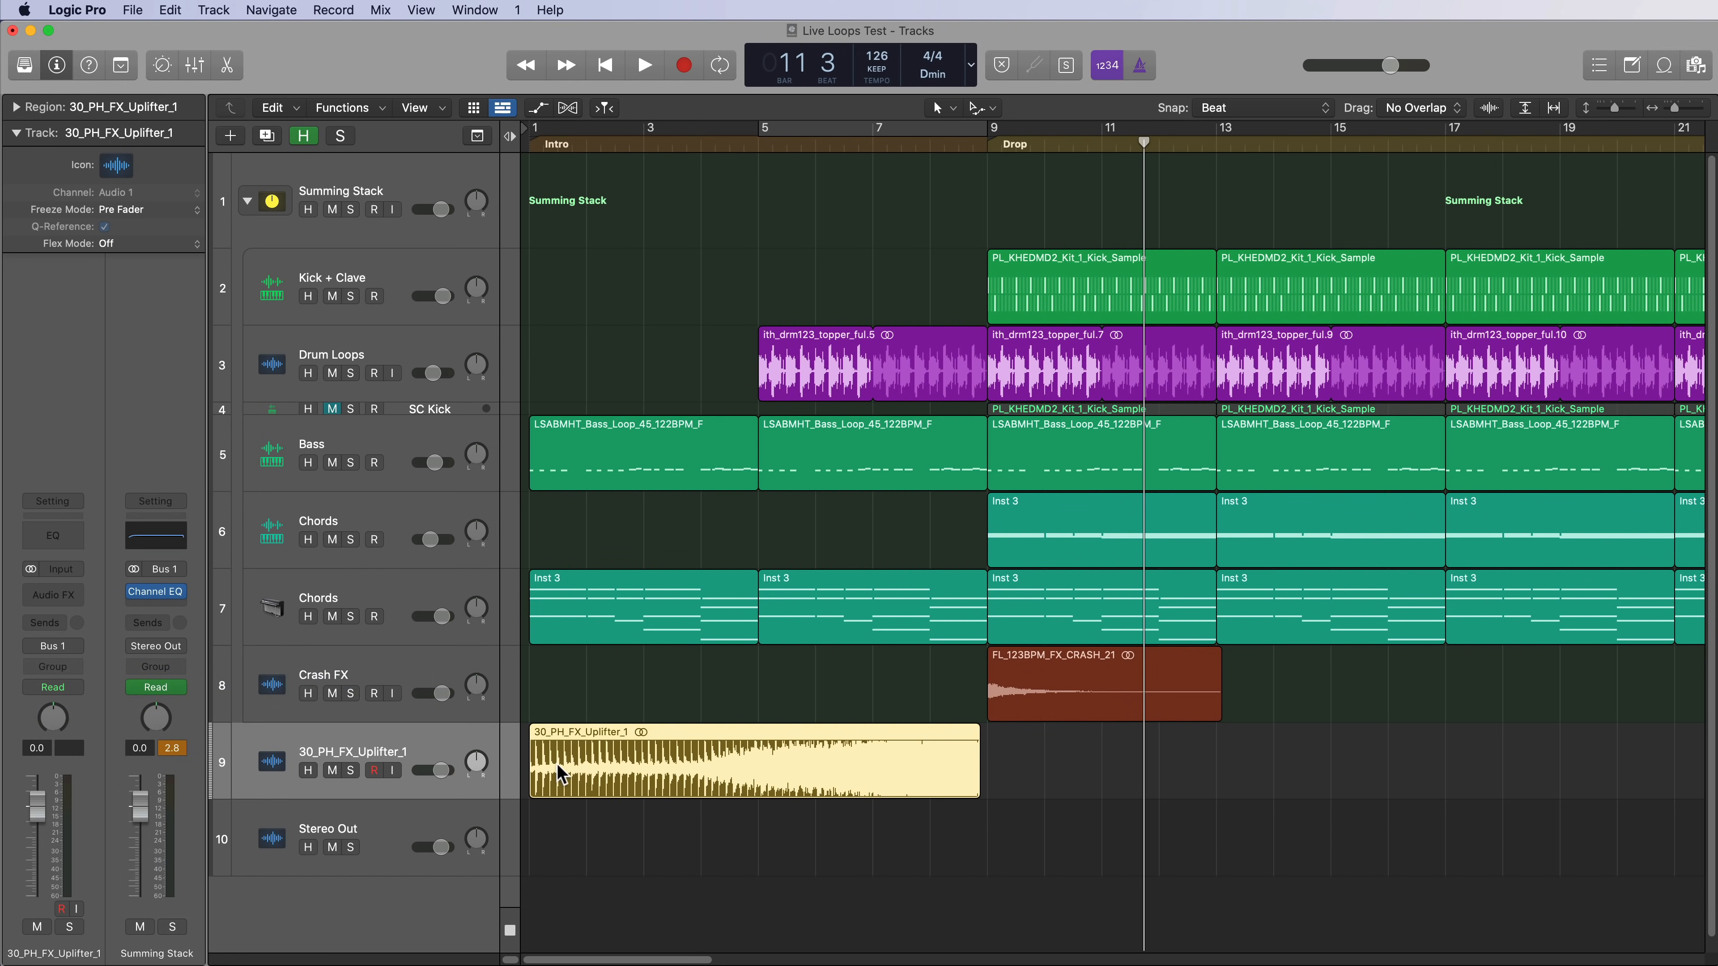
{"action": "double_click", "coordinate": [382, 748]}
{"action": "type", "text": "Riser"}
{"action": "key", "text": "Return"}
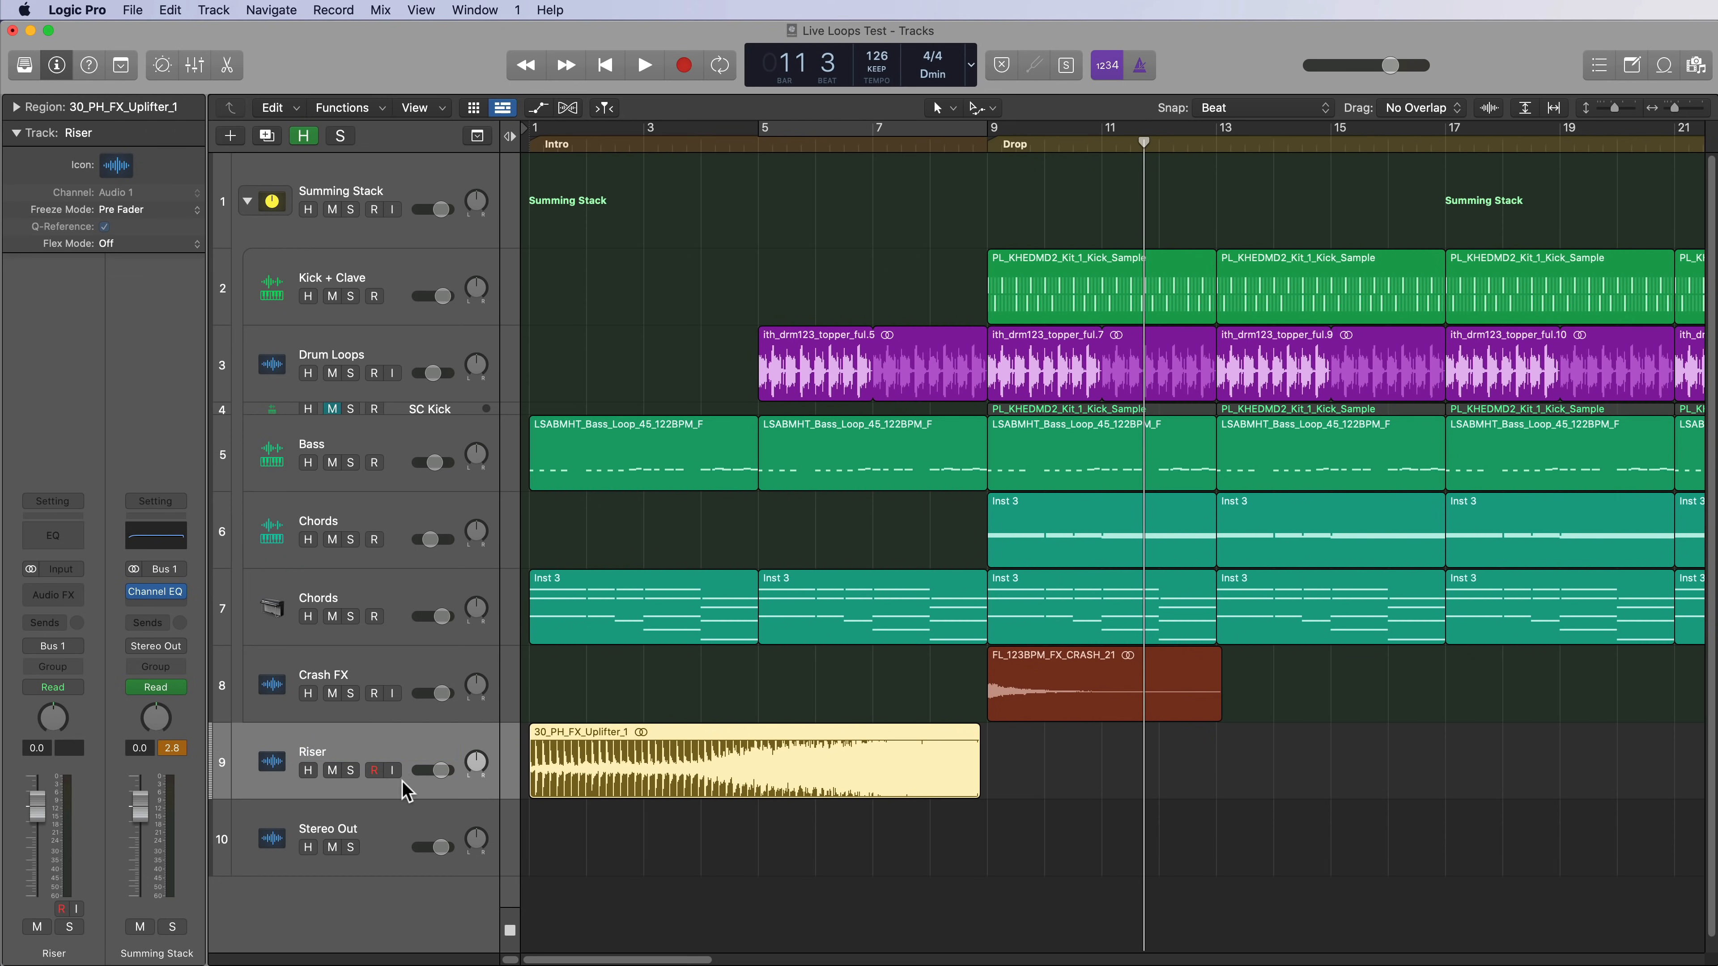
{"action": "left_click_drag", "start_coordinate": [399, 797], "coordinate": [392, 868]}
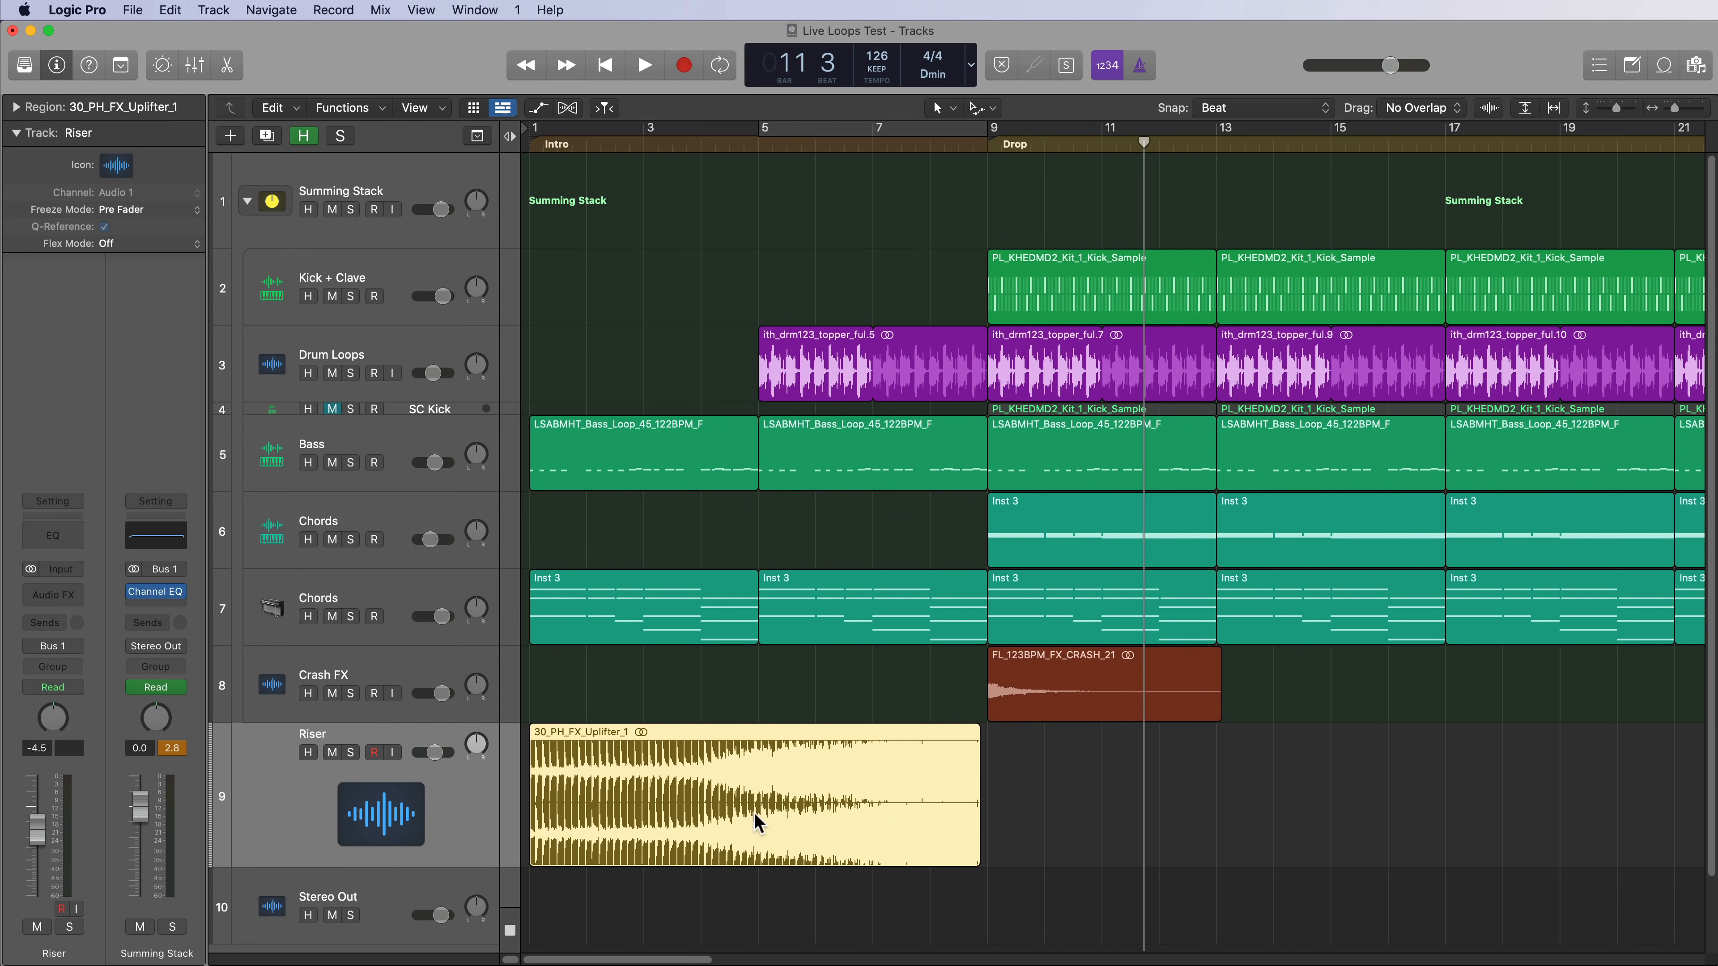
Time-stretch the riser region so that it ends exactly at bar 9, and check the Snap setting.
{"action": "left_click", "coordinate": [1114, 804]}
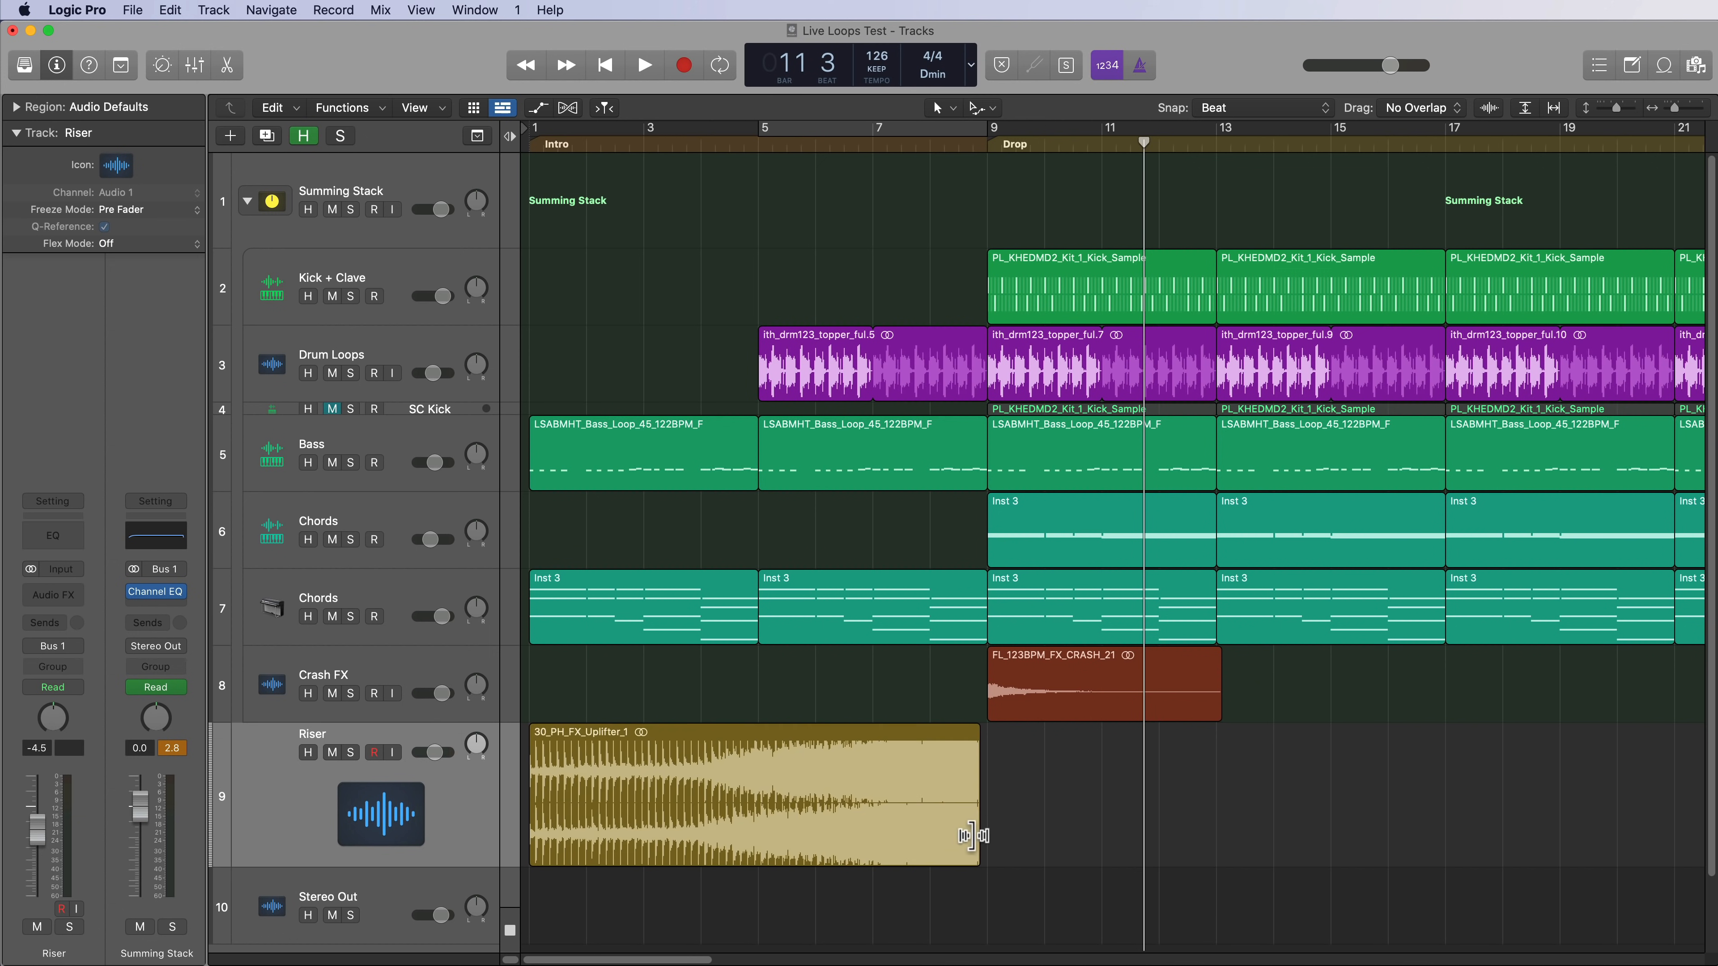
{"action": "left_click_drag", "start_coordinate": [972, 836], "coordinate": [987, 835]}
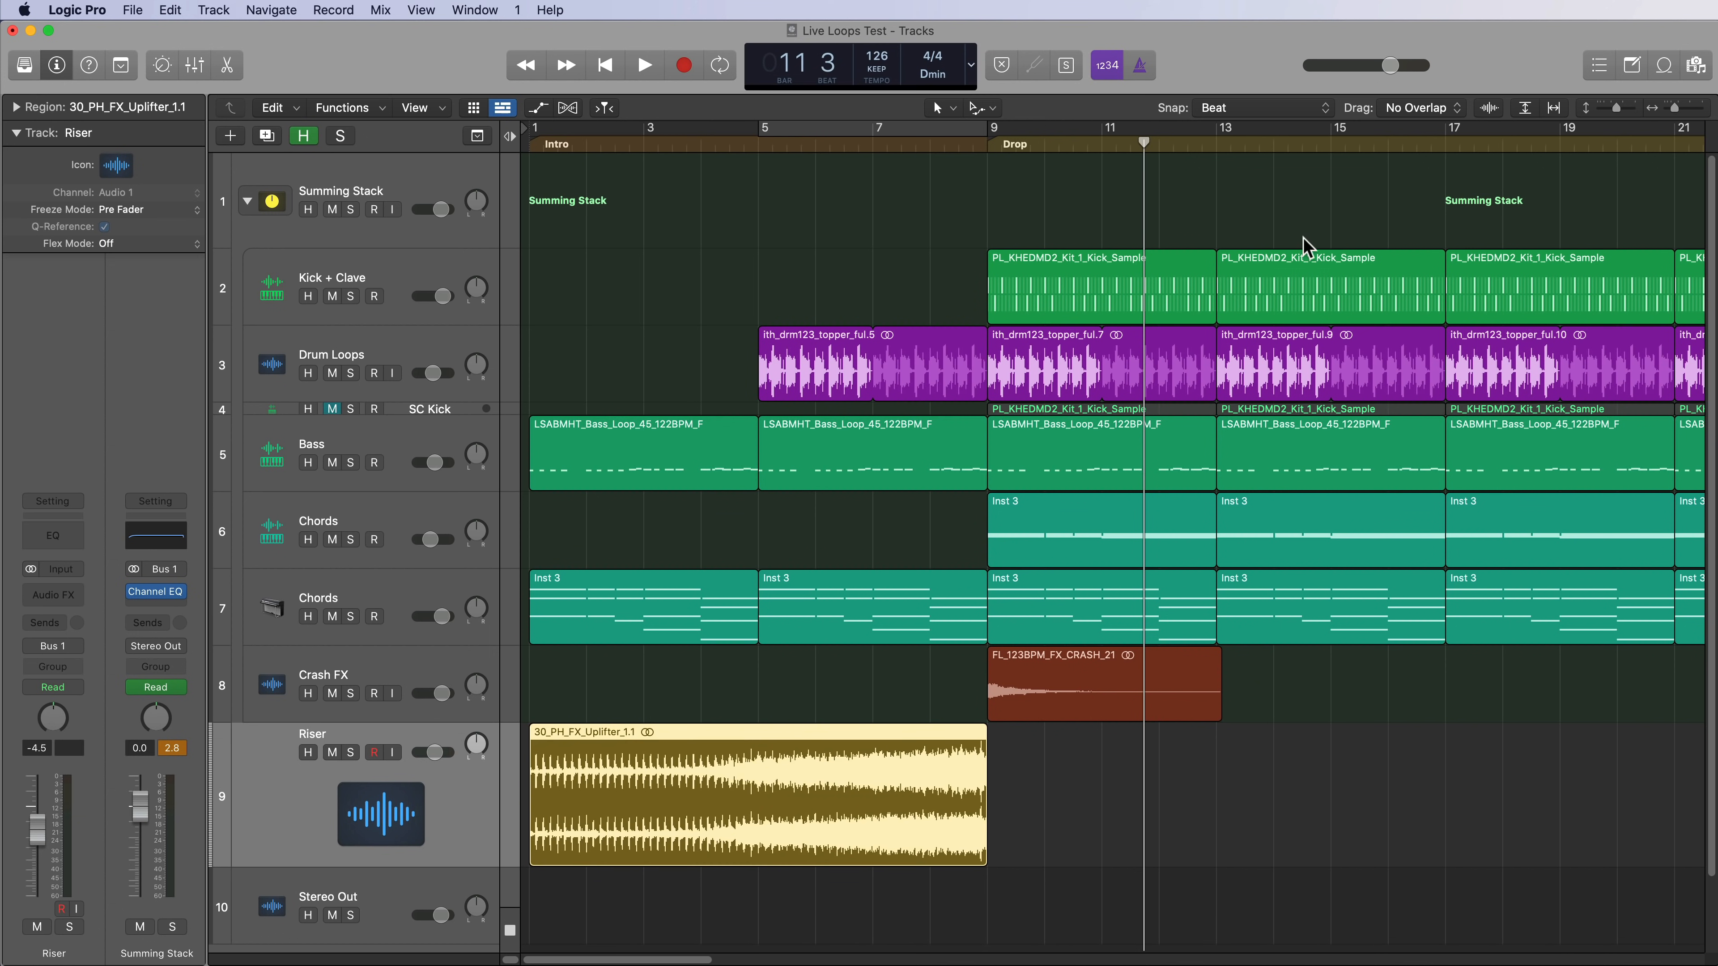
{"action": "left_click", "coordinate": [1291, 110]}
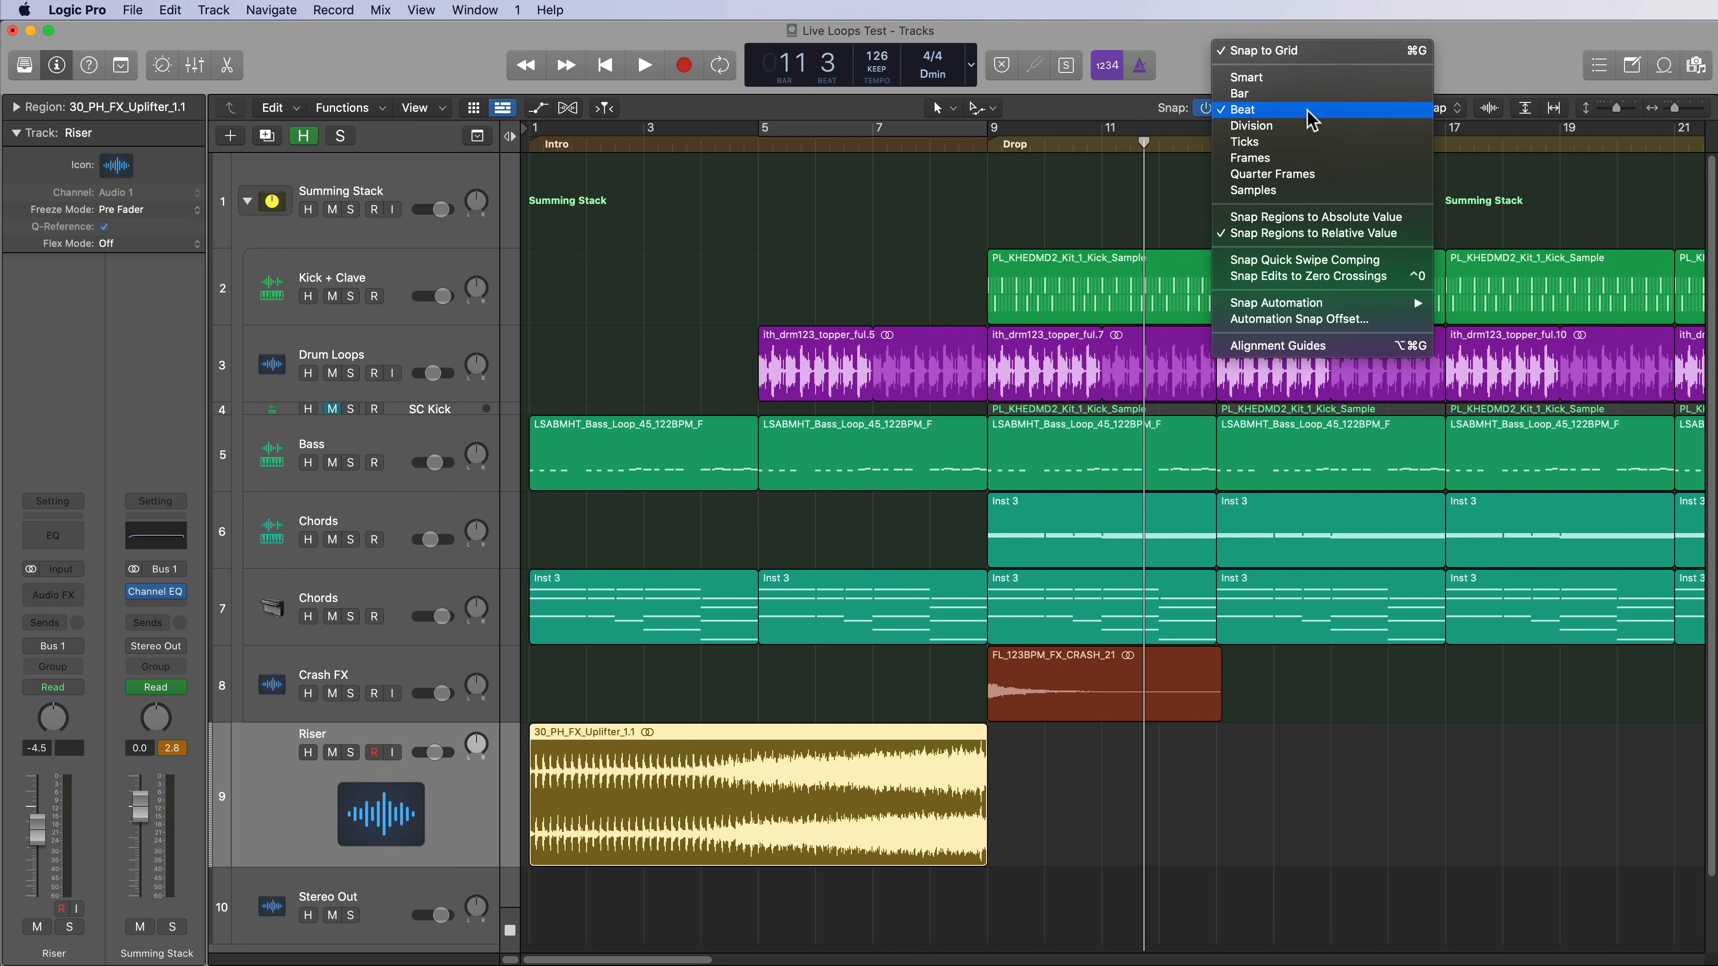
{"action": "left_click", "coordinate": [1099, 841]}
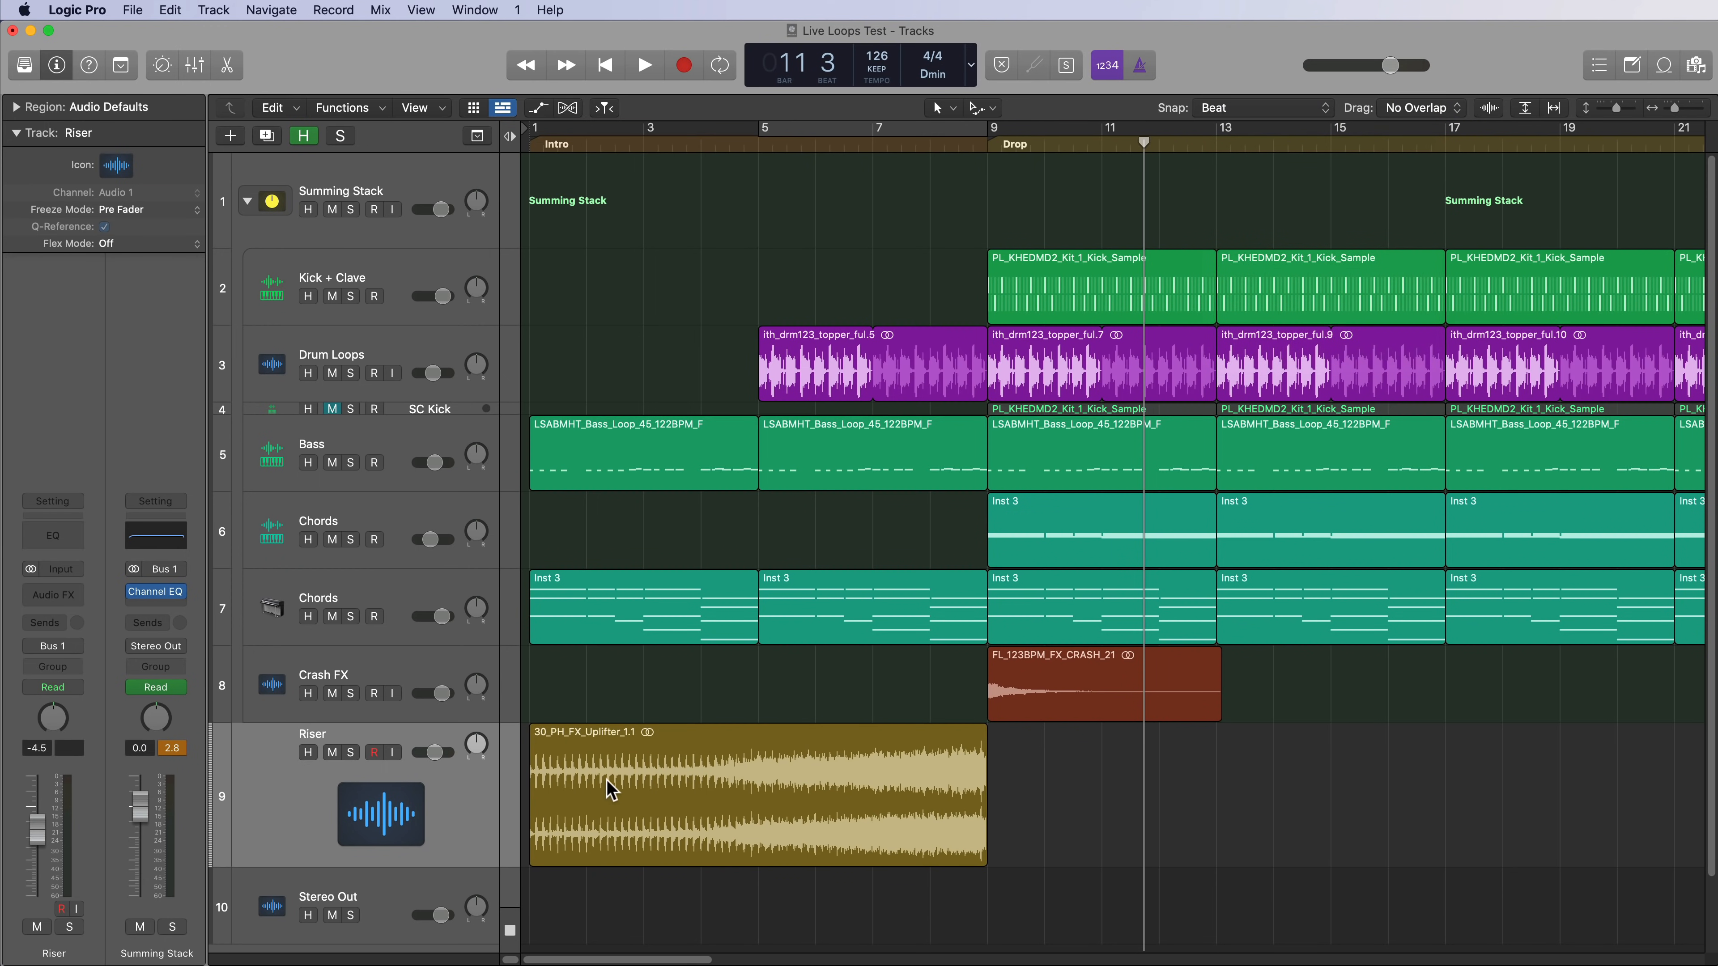
Play the arrangement from bar 1 and lower the Riser track's volume to -7.0 dB.
{"action": "key", "text": "Return"}
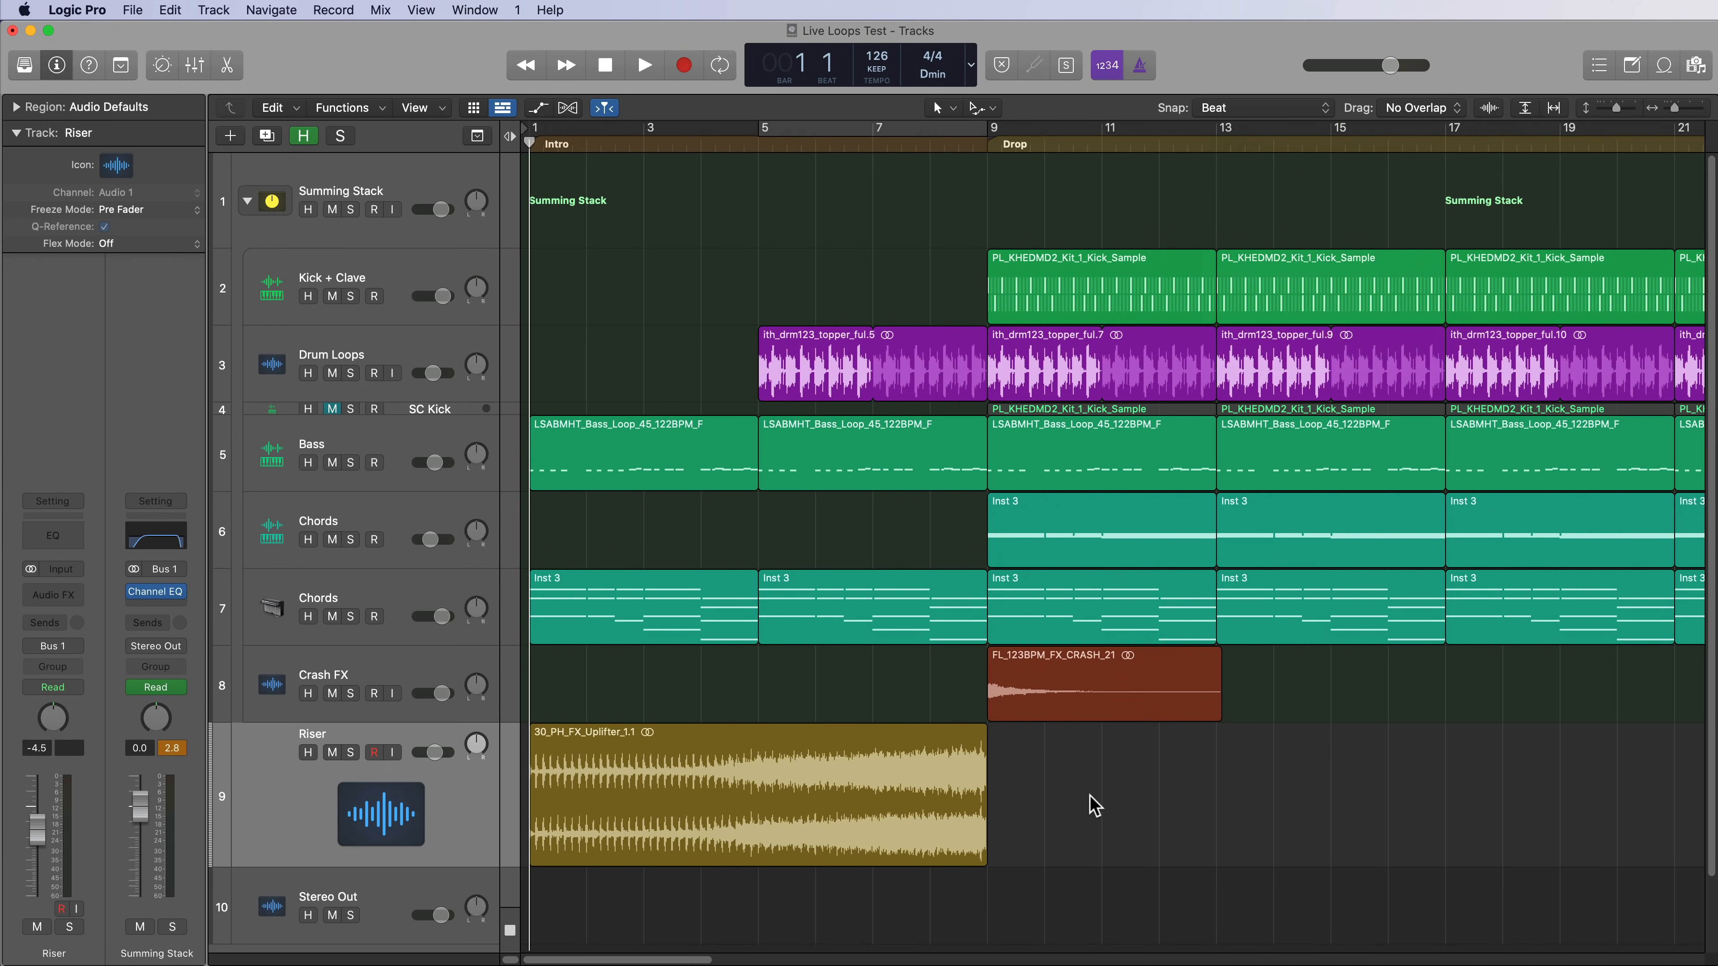
{"action": "key", "text": "space"}
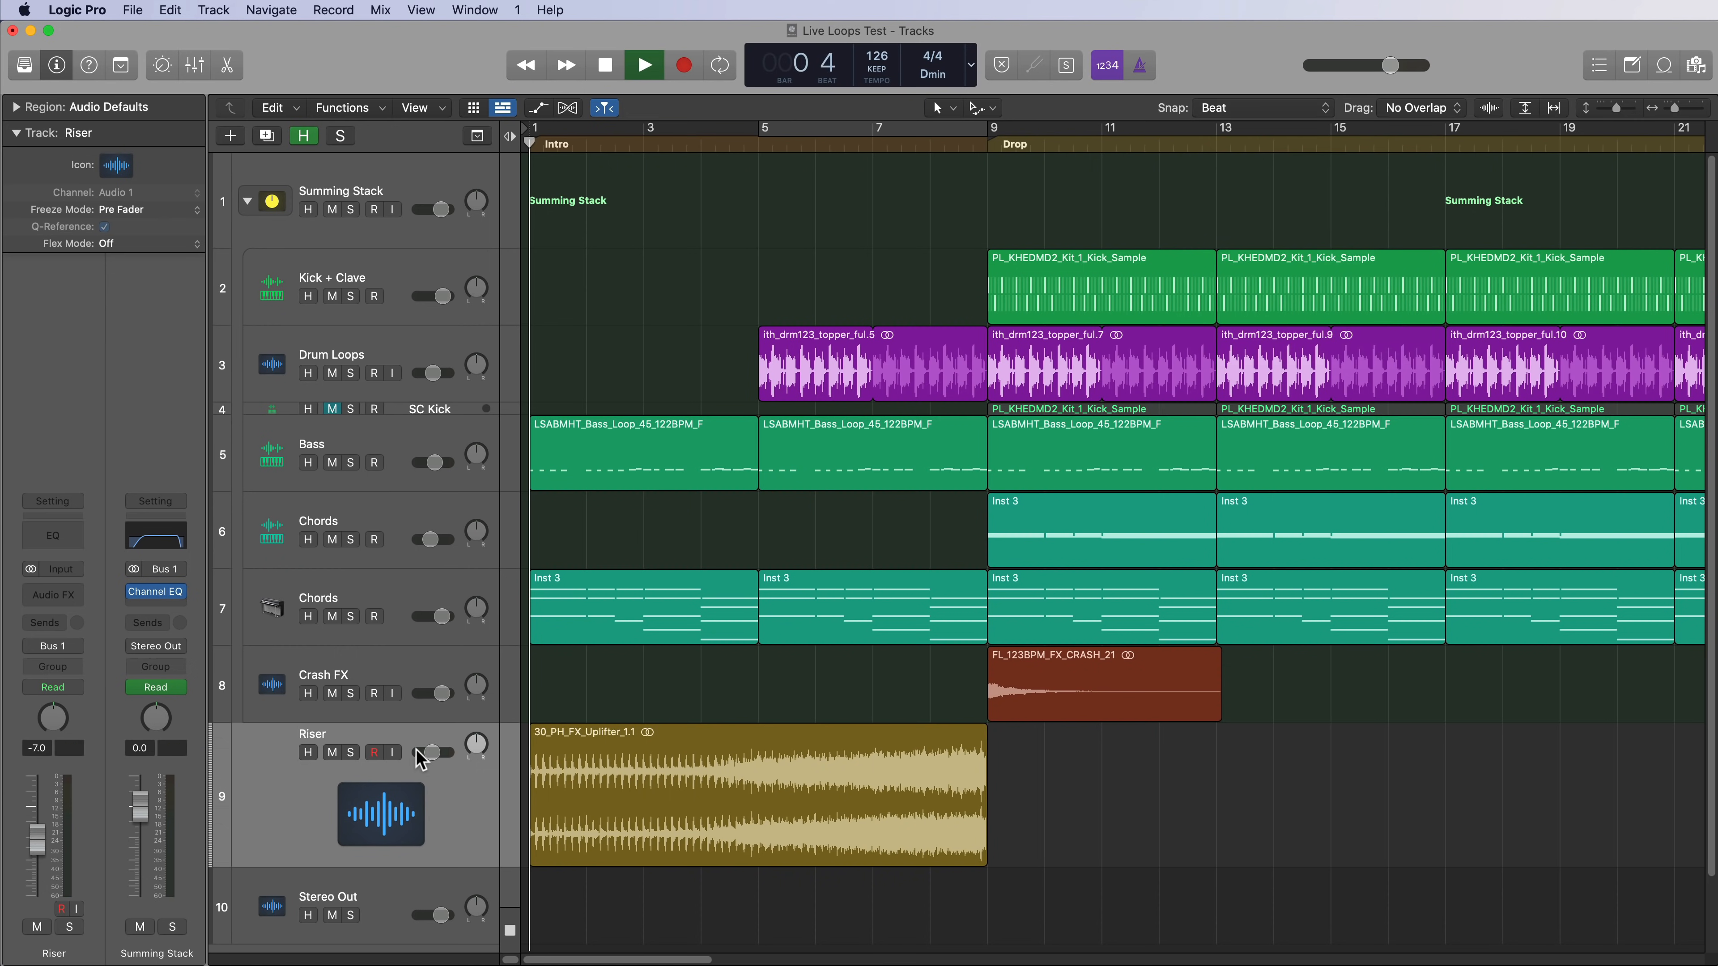
{"action": "left_click", "coordinate": [411, 788]}
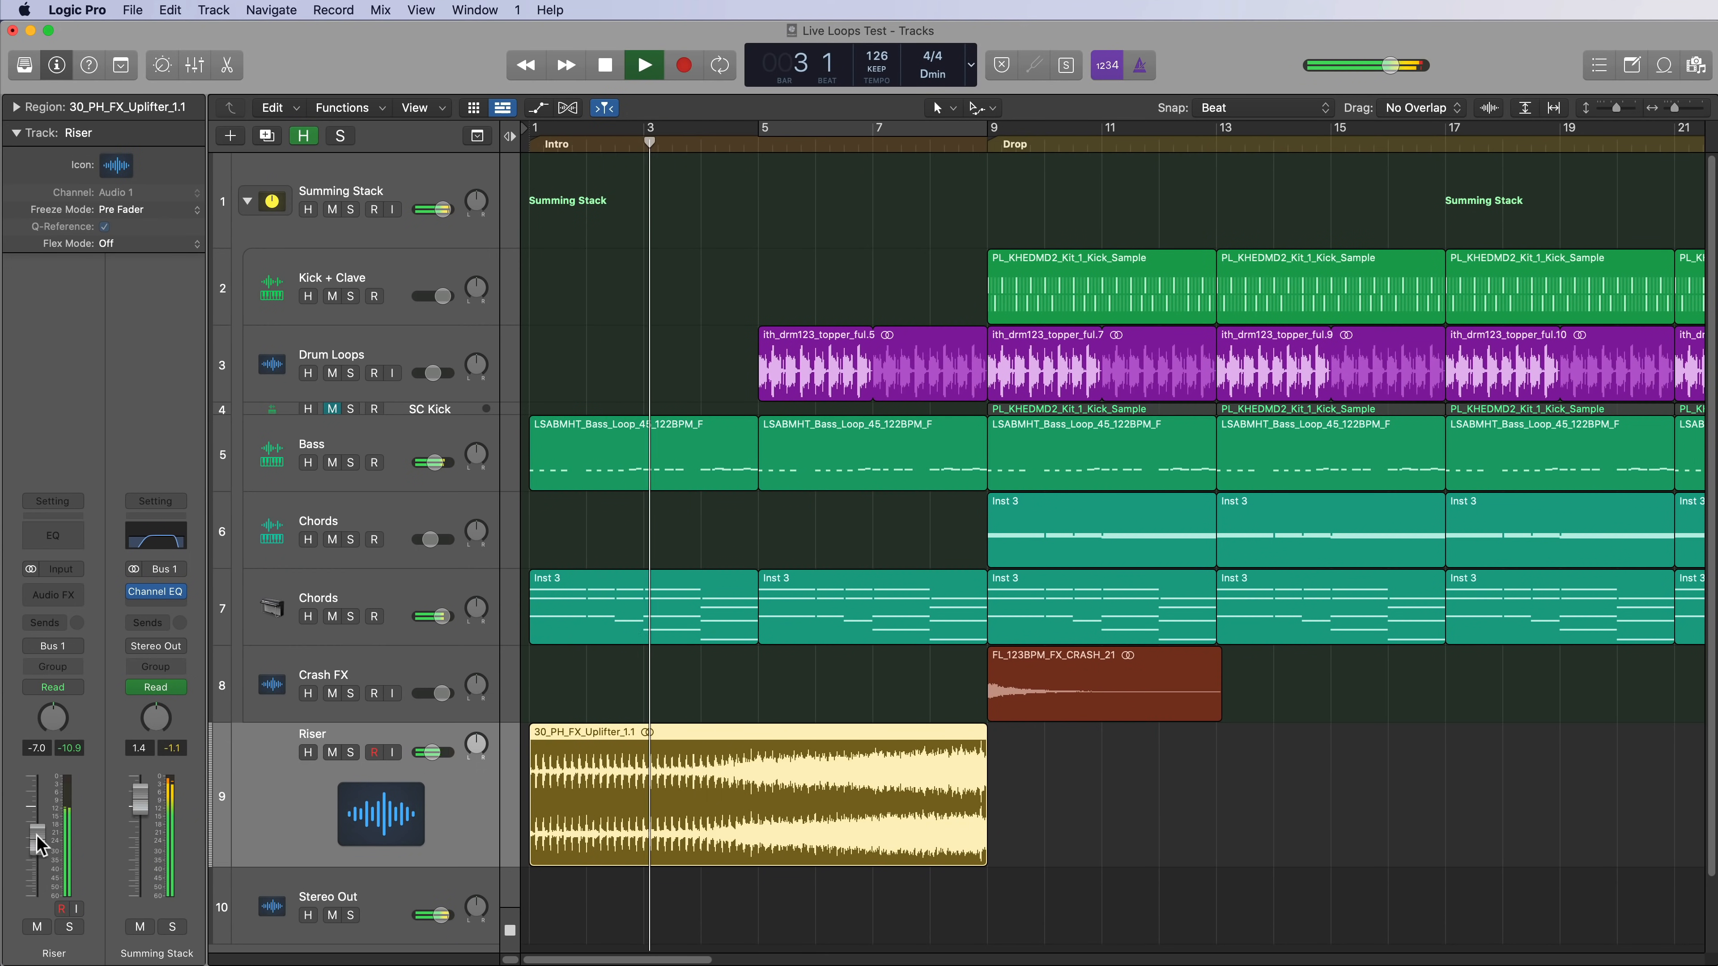
{"action": "left_click", "coordinate": [1187, 795]}
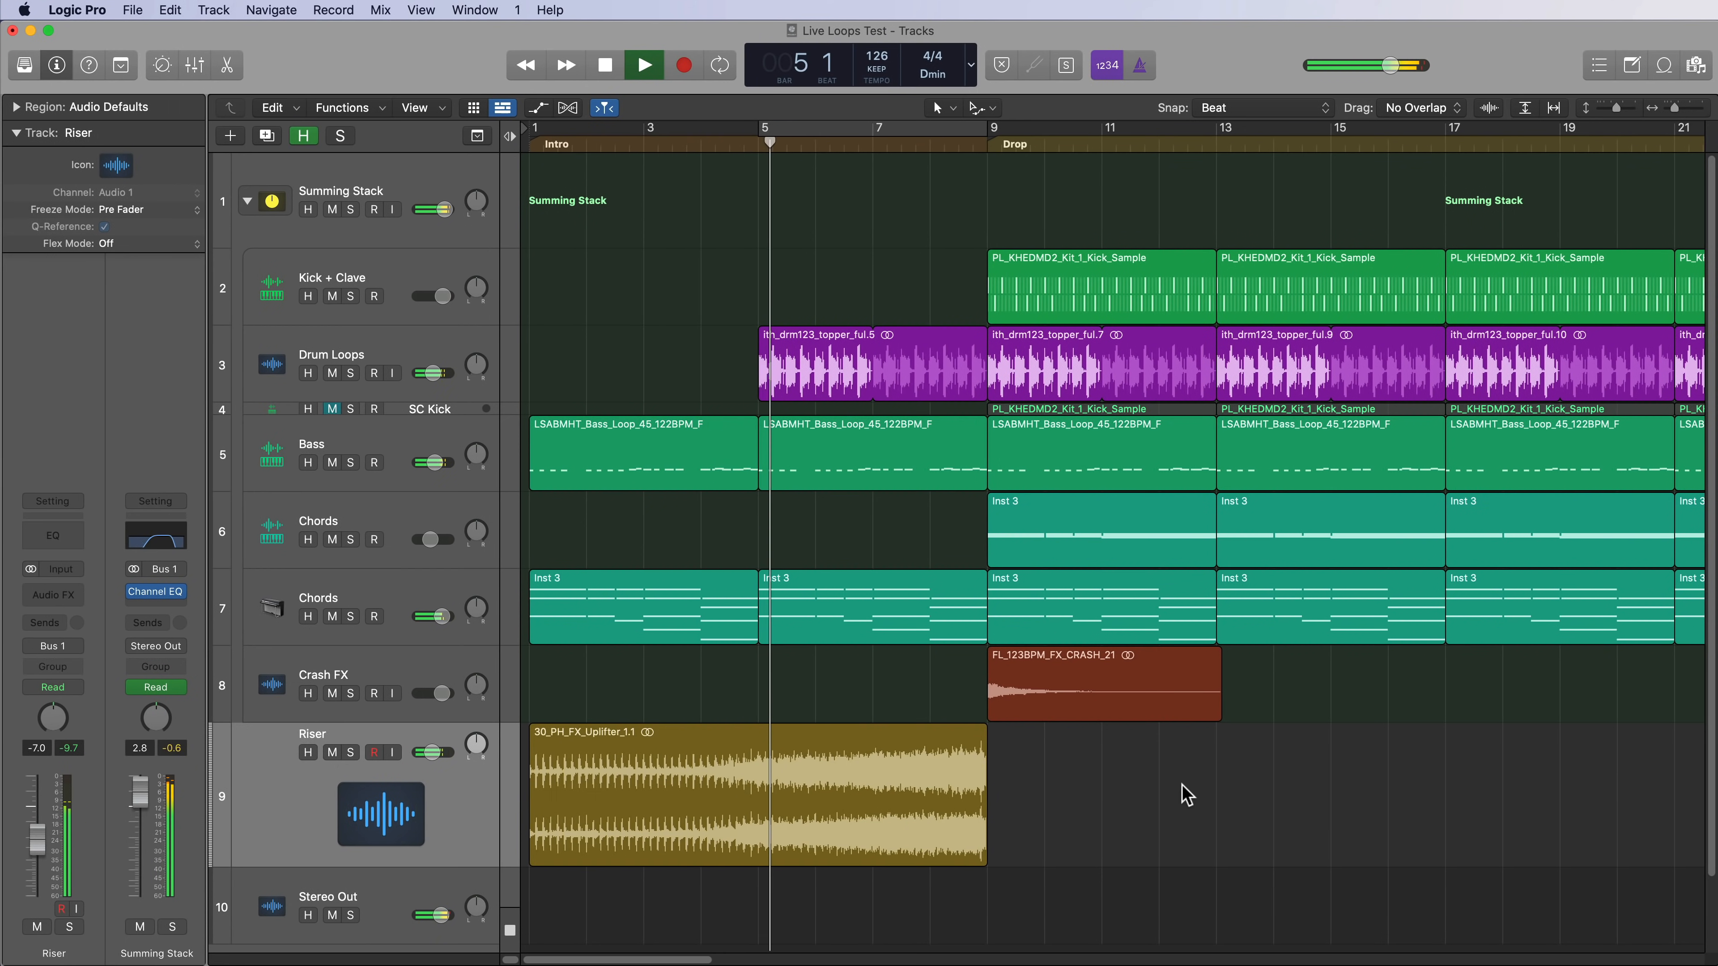
Play the transition into the Drop, raise the Riser track's volume to -3.1 dB, and stop playback.
{"action": "left_click", "coordinate": [566, 795]}
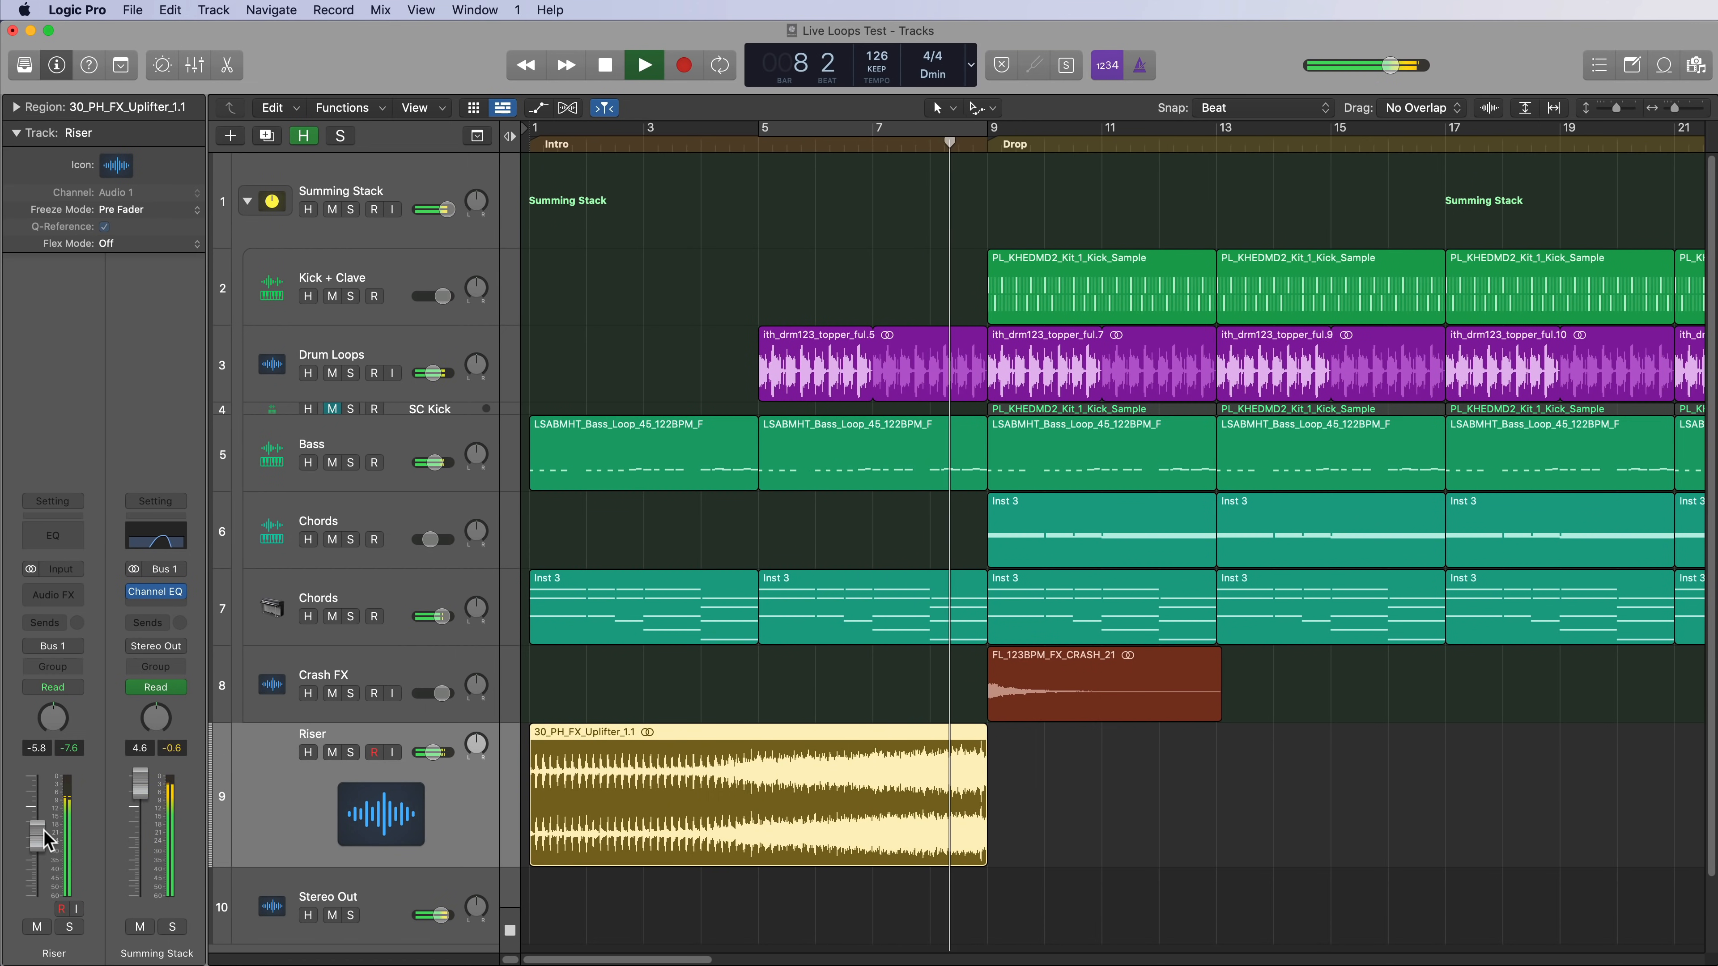
{"action": "left_click", "coordinate": [1170, 812]}
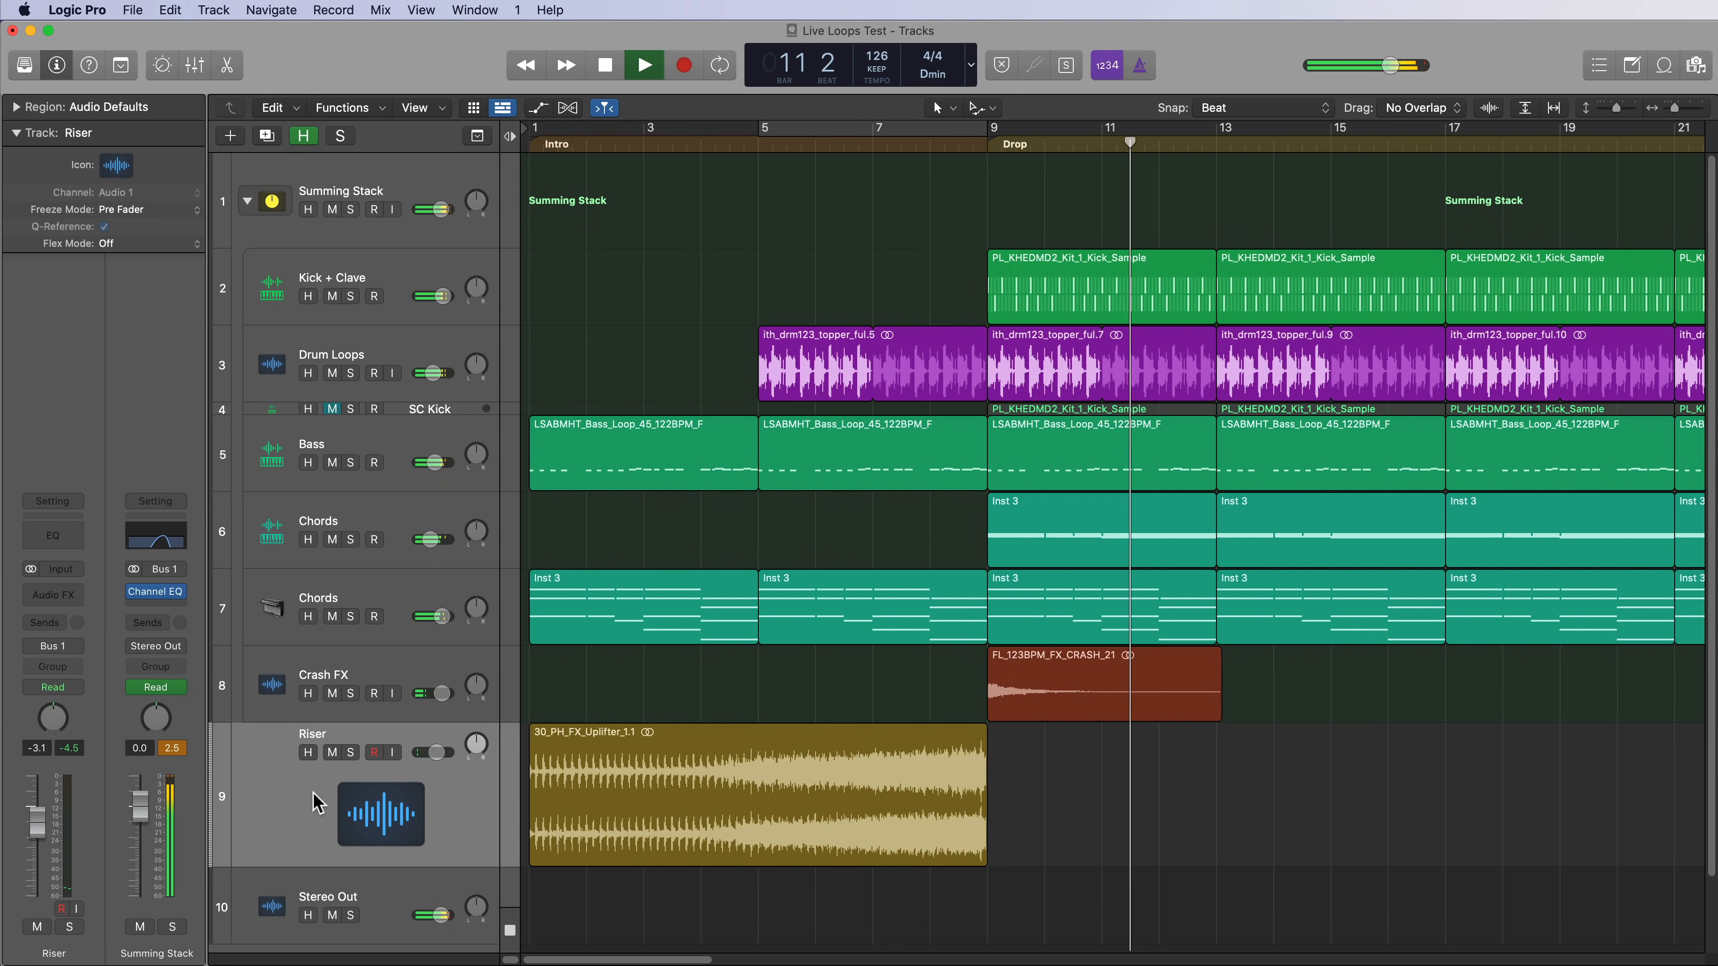
{"action": "left_click", "coordinate": [757, 795]}
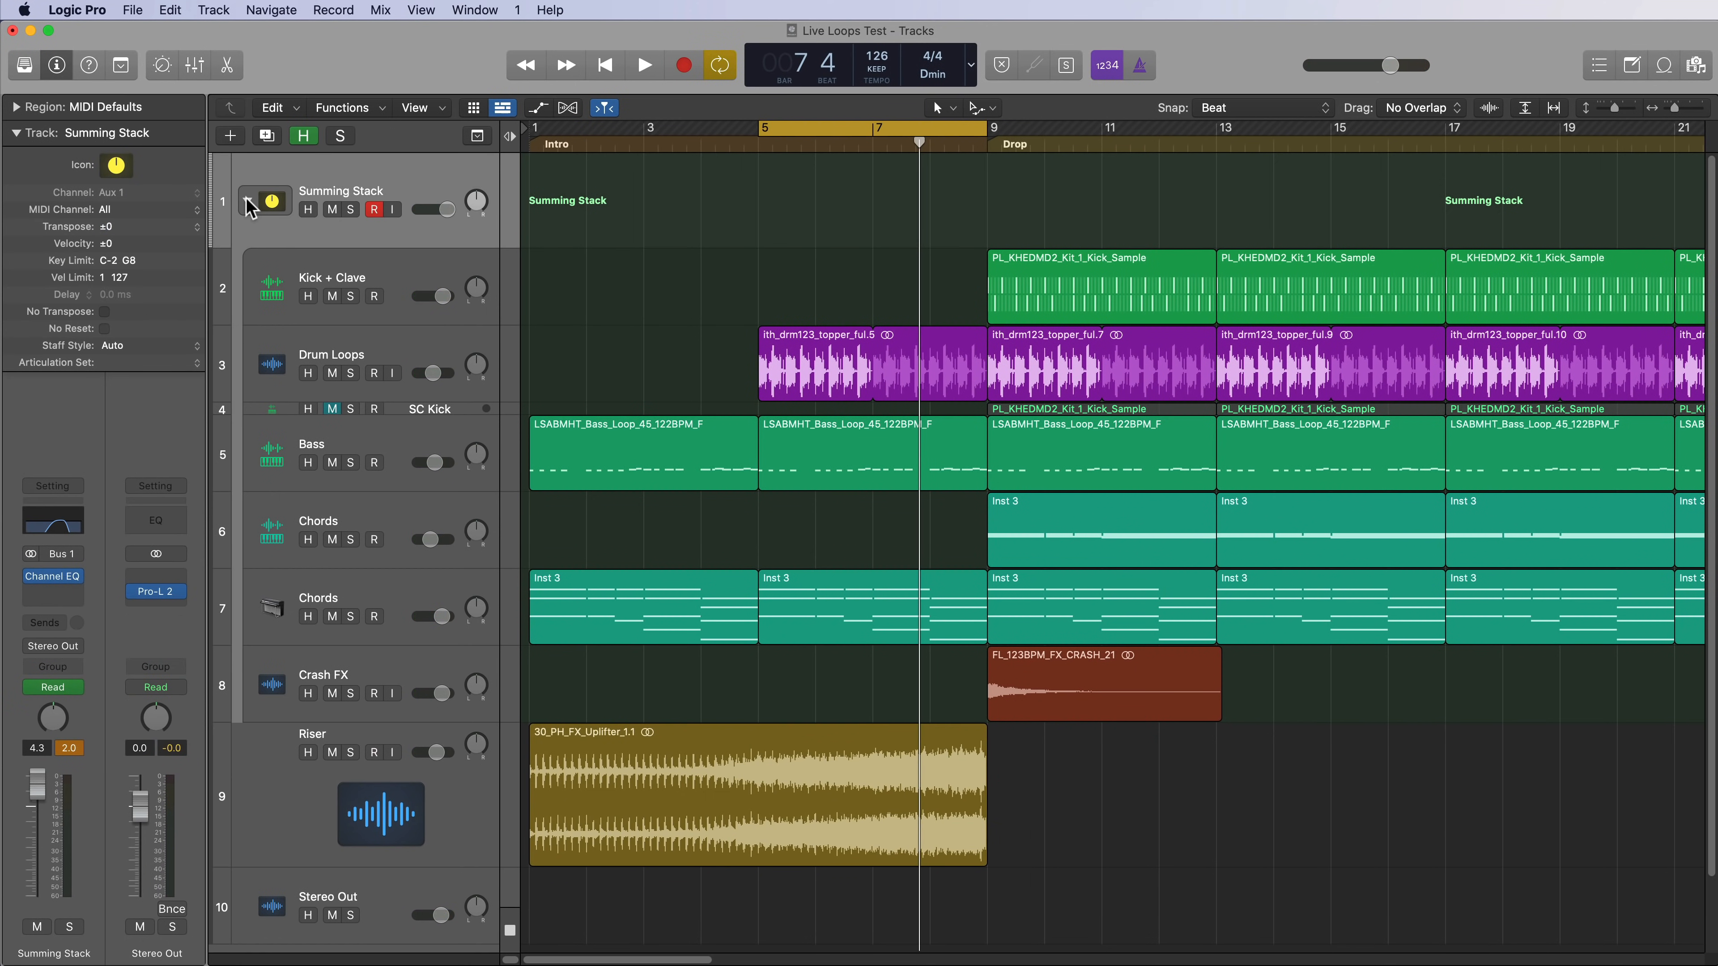
Collapse the Summing Stack and add one software instrument track below it.
{"action": "left_click", "coordinate": [247, 200]}
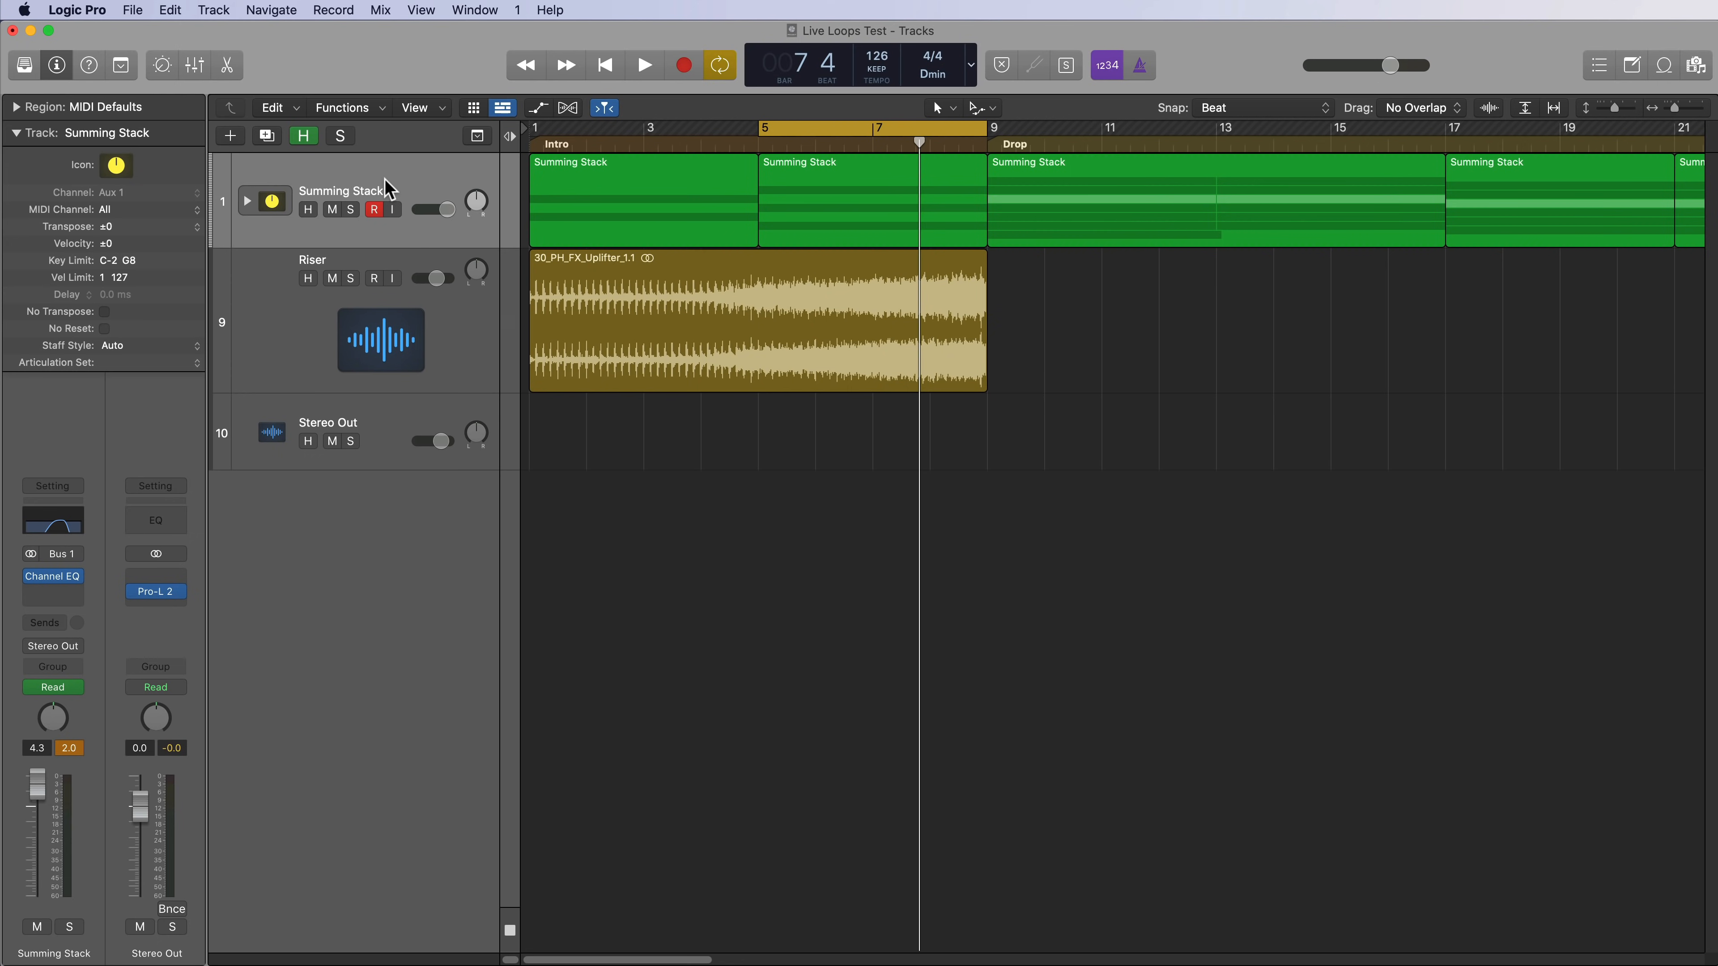
{"action": "left_click", "coordinate": [391, 191]}
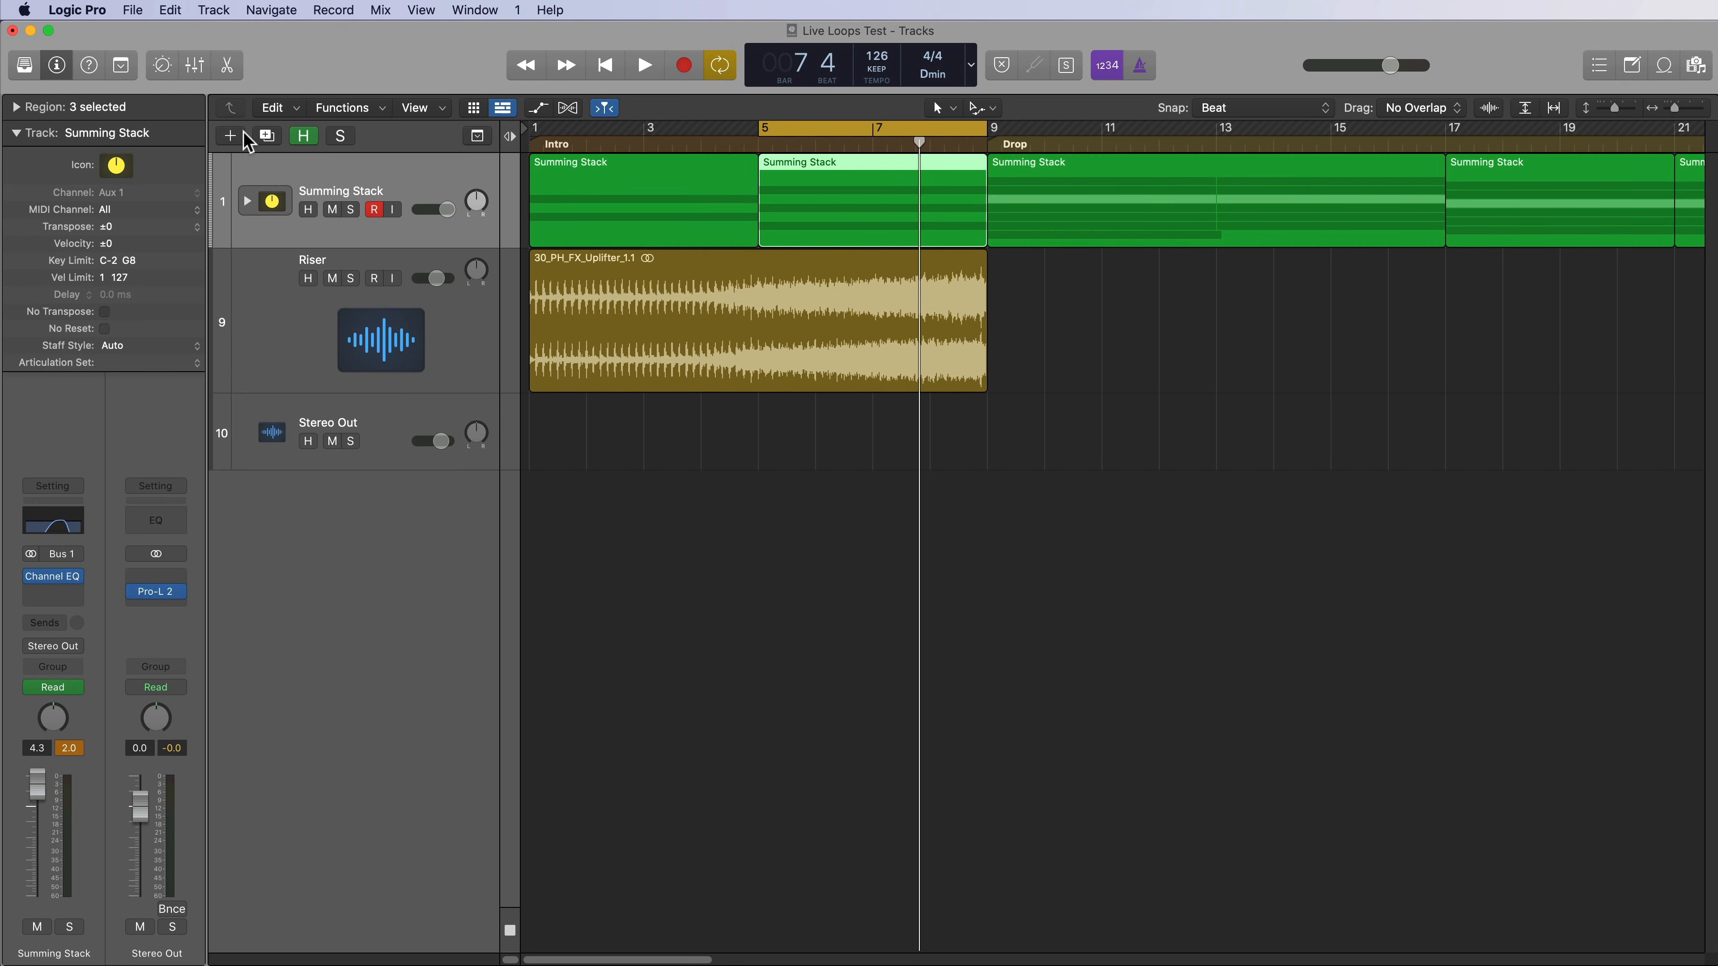
{"action": "left_click", "coordinate": [230, 136]}
{"action": "key", "text": "Right"}
{"action": "key", "text": "Left"}
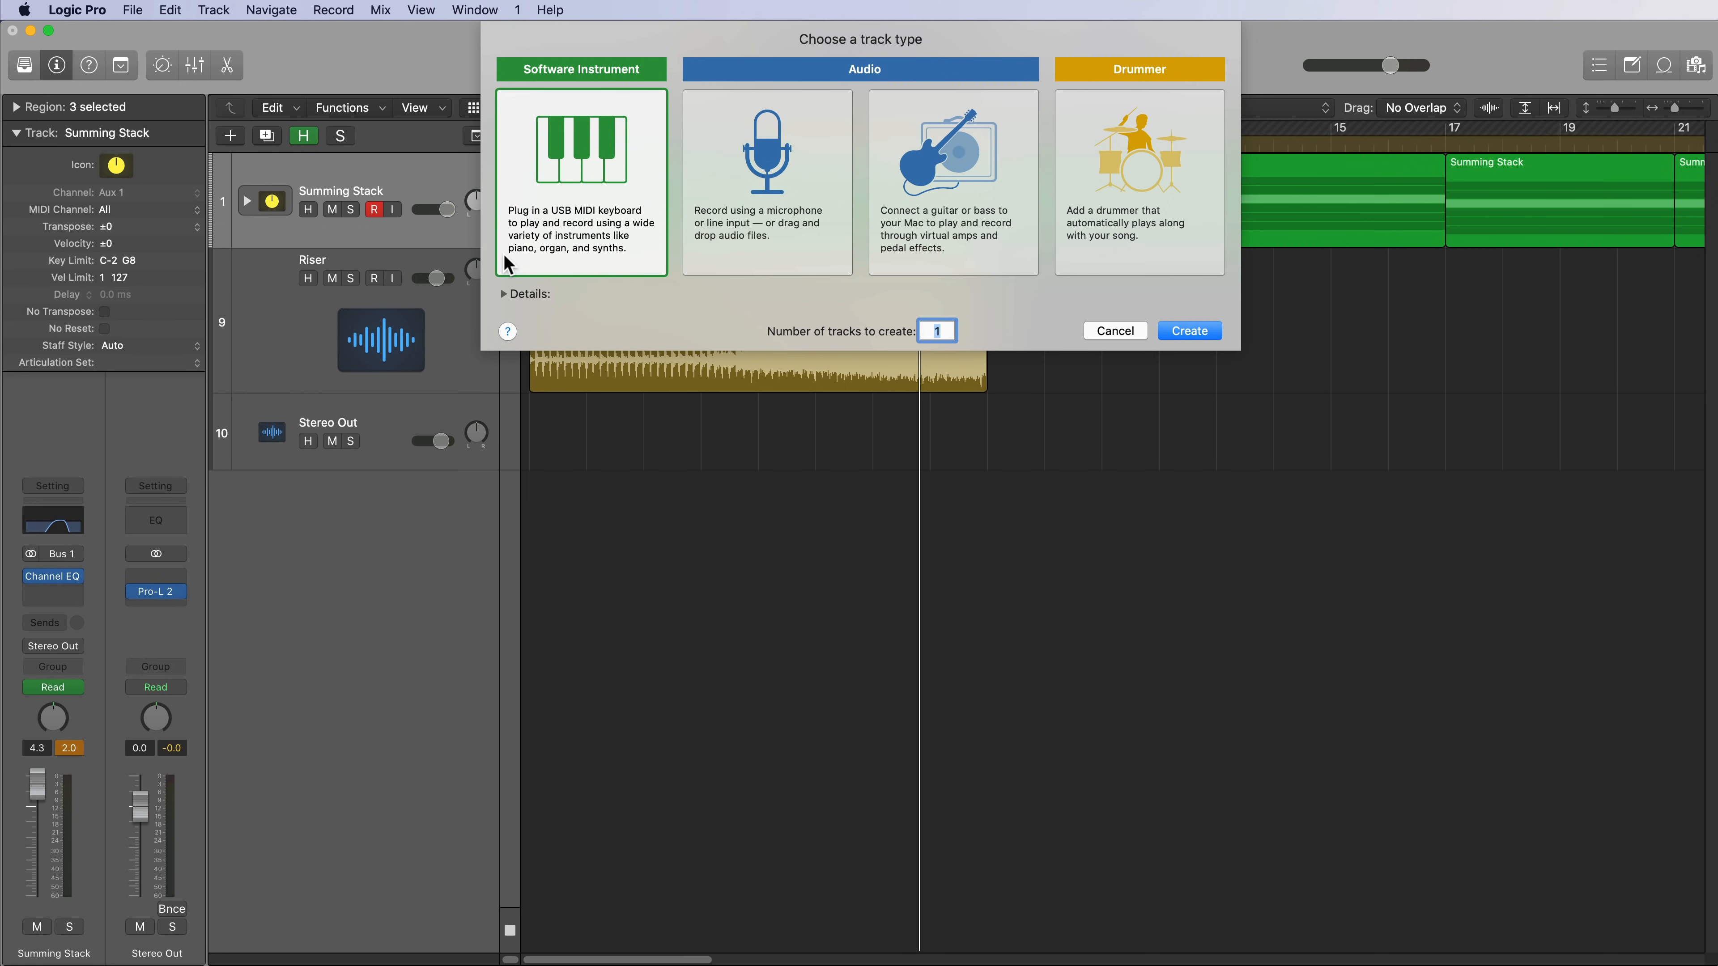
{"action": "key", "text": "Return"}
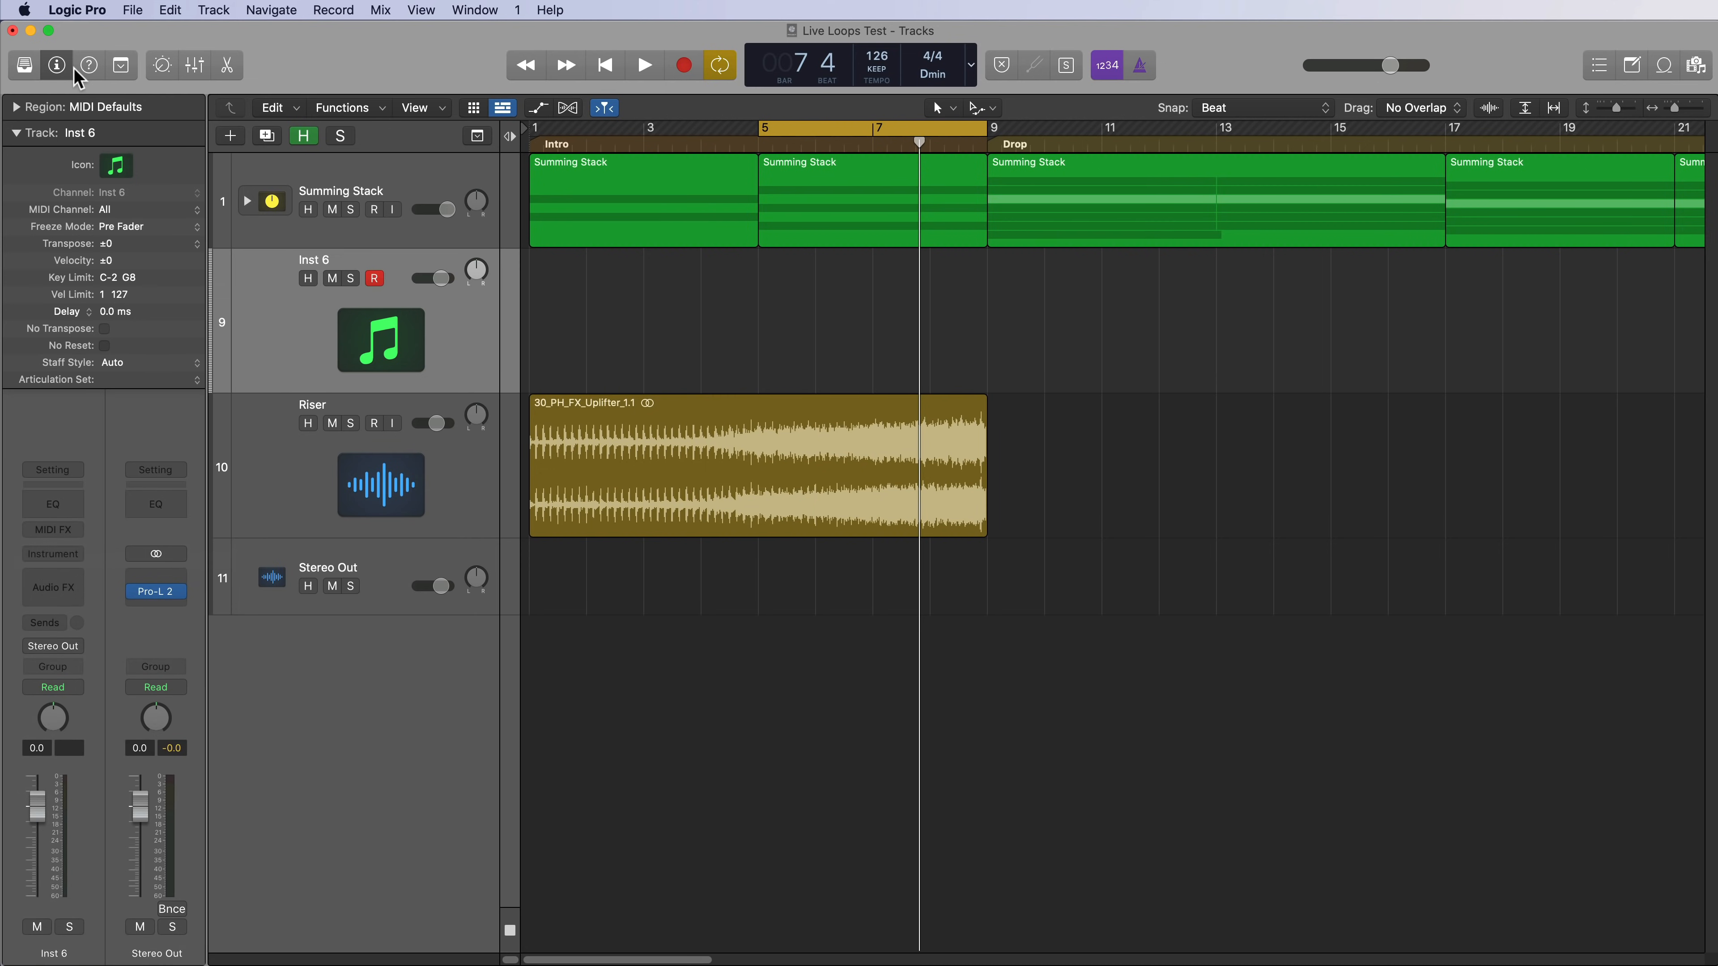
Load the After Party electronic drum kit from the sound library on the new track.
{"action": "left_click", "coordinate": [24, 65]}
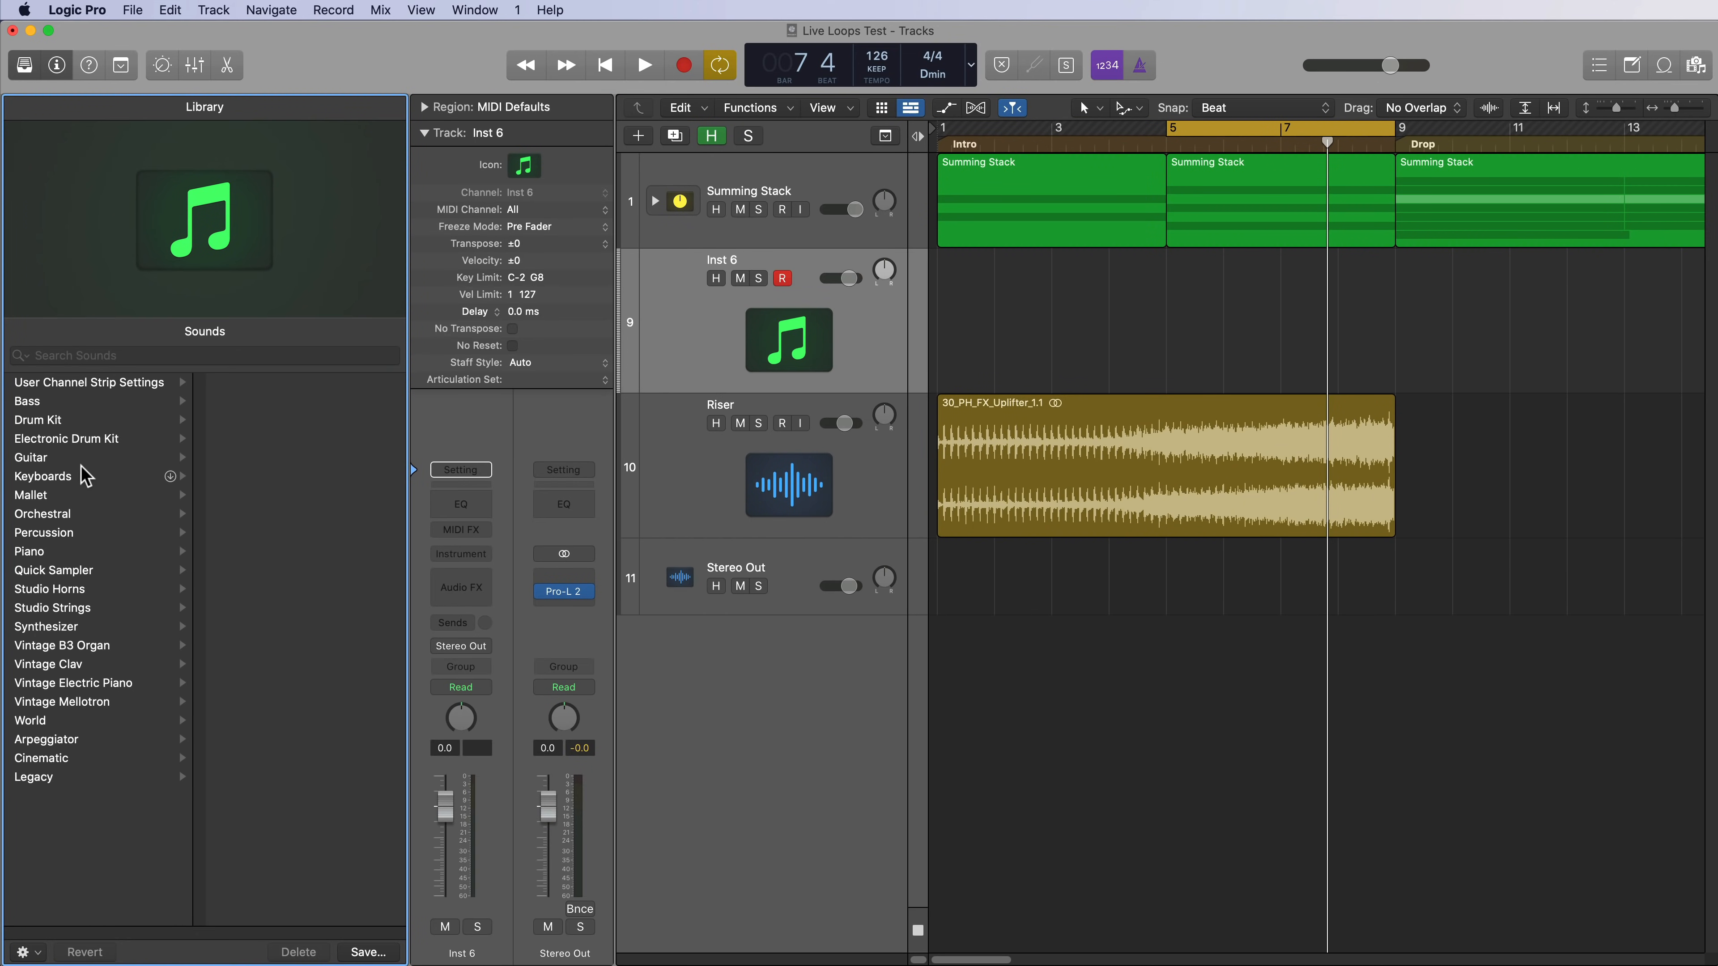
{"action": "left_click", "coordinate": [95, 438]}
{"action": "left_click", "coordinate": [295, 419]}
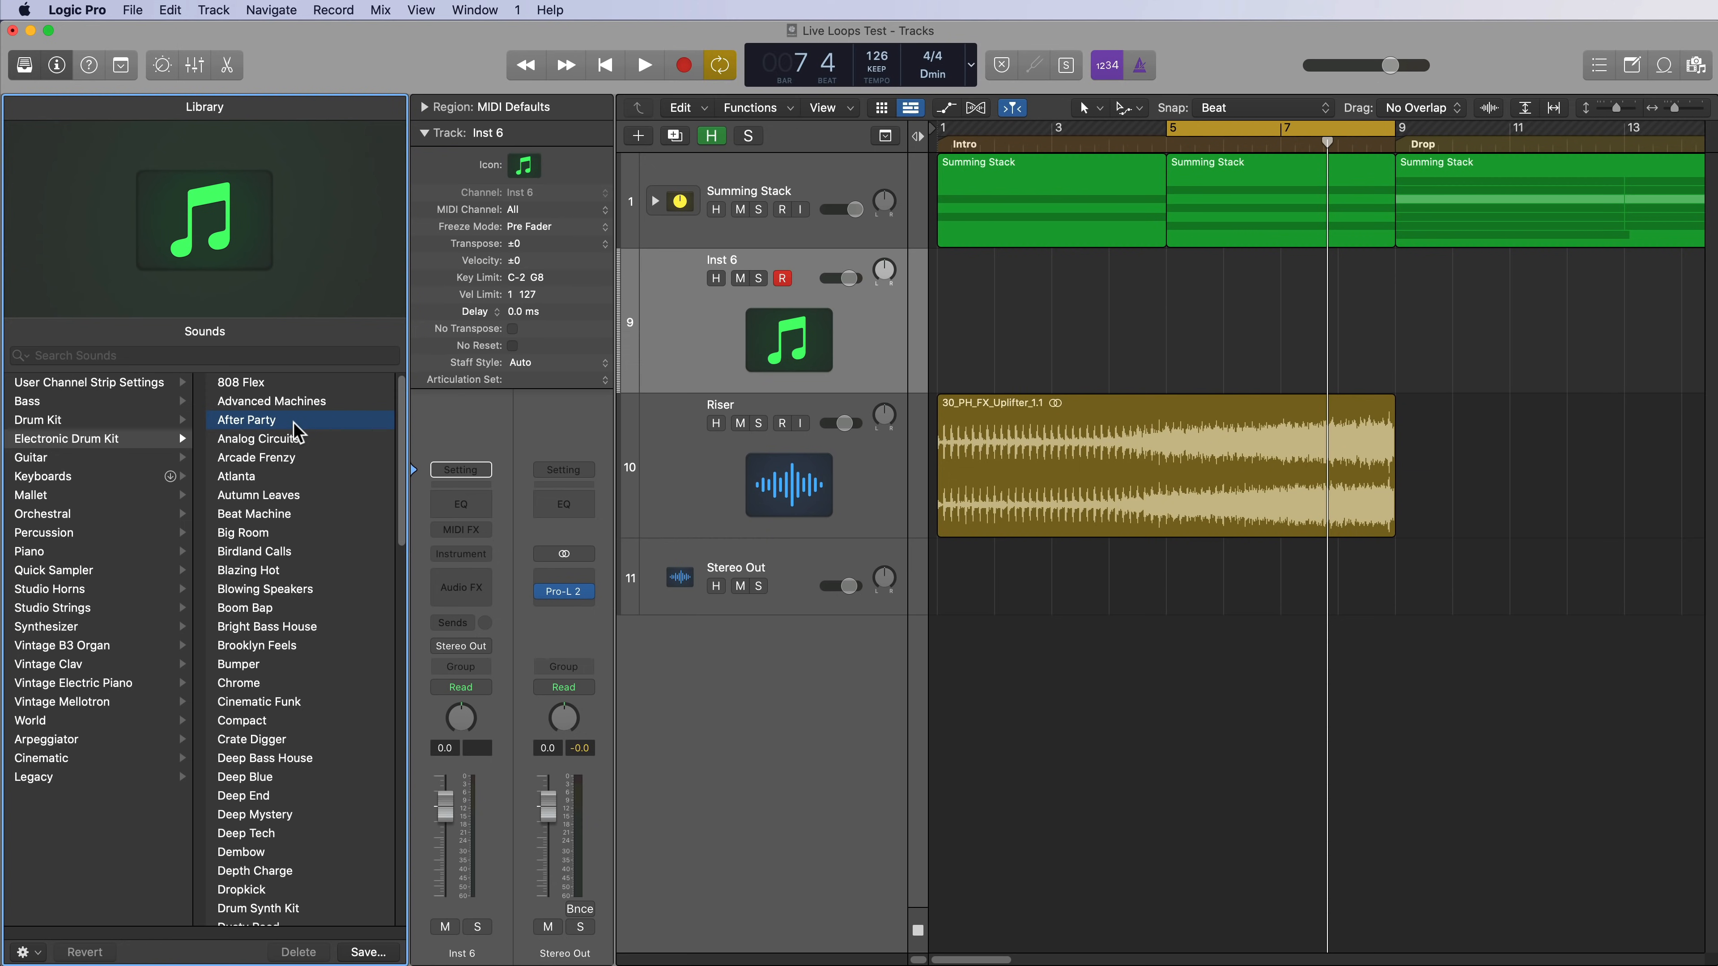
Create a pattern region at bar 5 on the drum track with Kick 1 hits on steps 1, 5, 9 and 13.
{"action": "right_click", "coordinate": [1184, 310]}
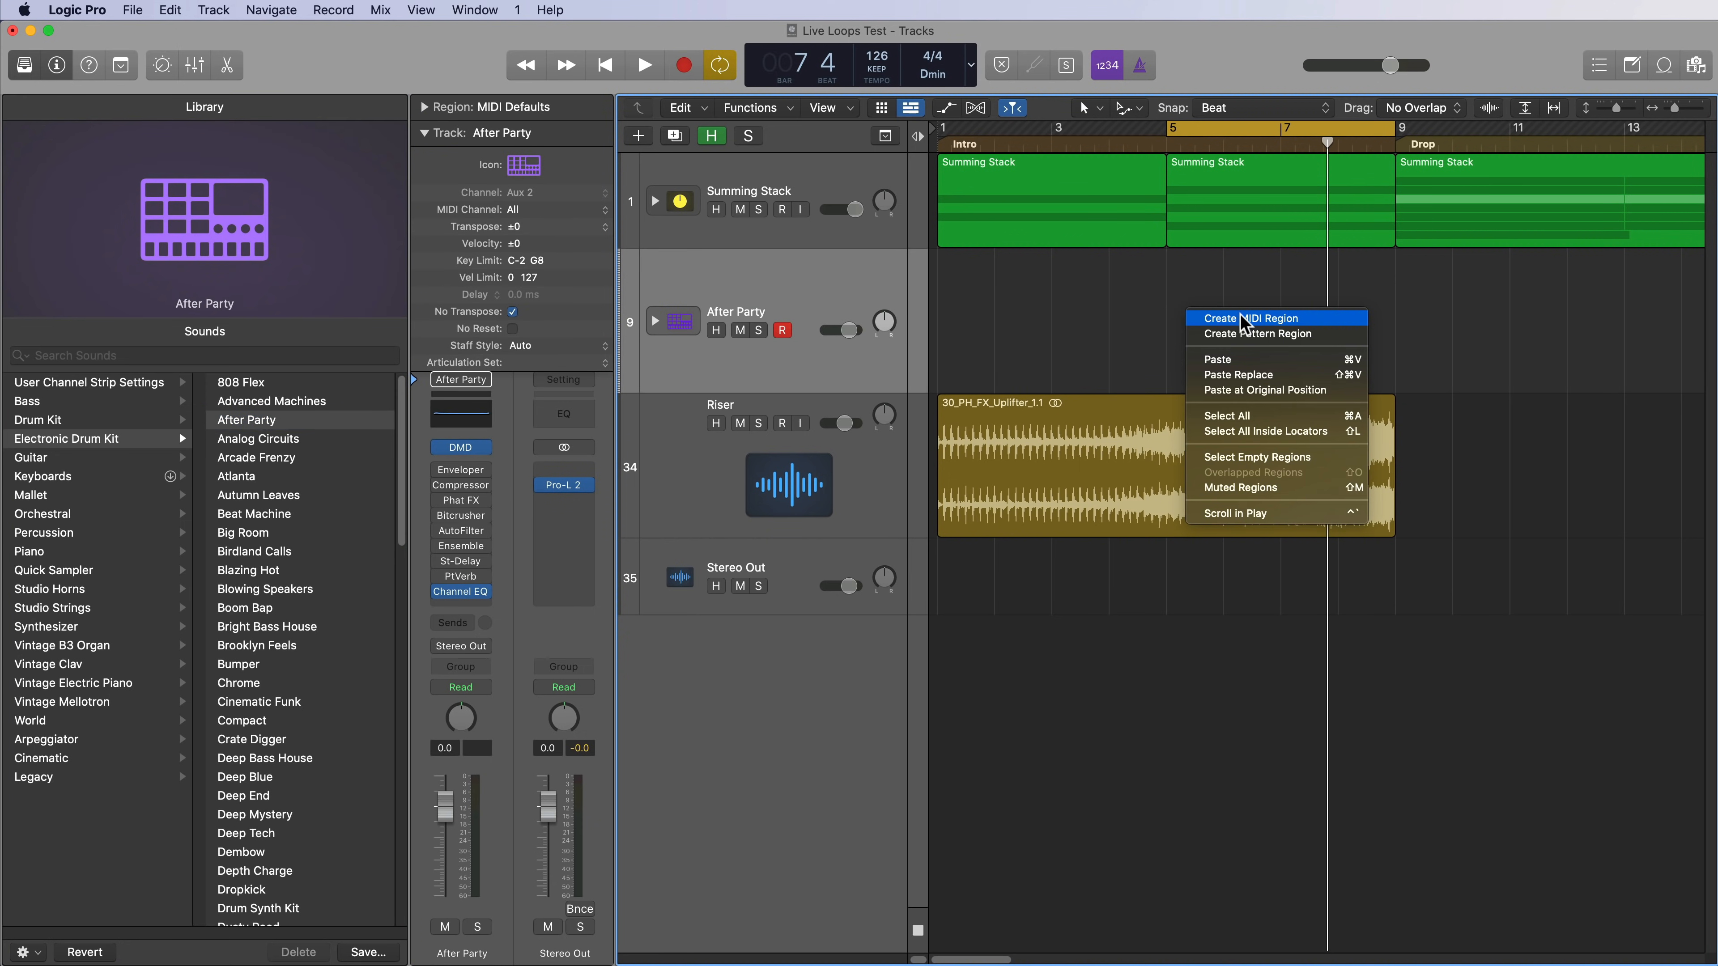
{"action": "left_click", "coordinate": [1246, 335]}
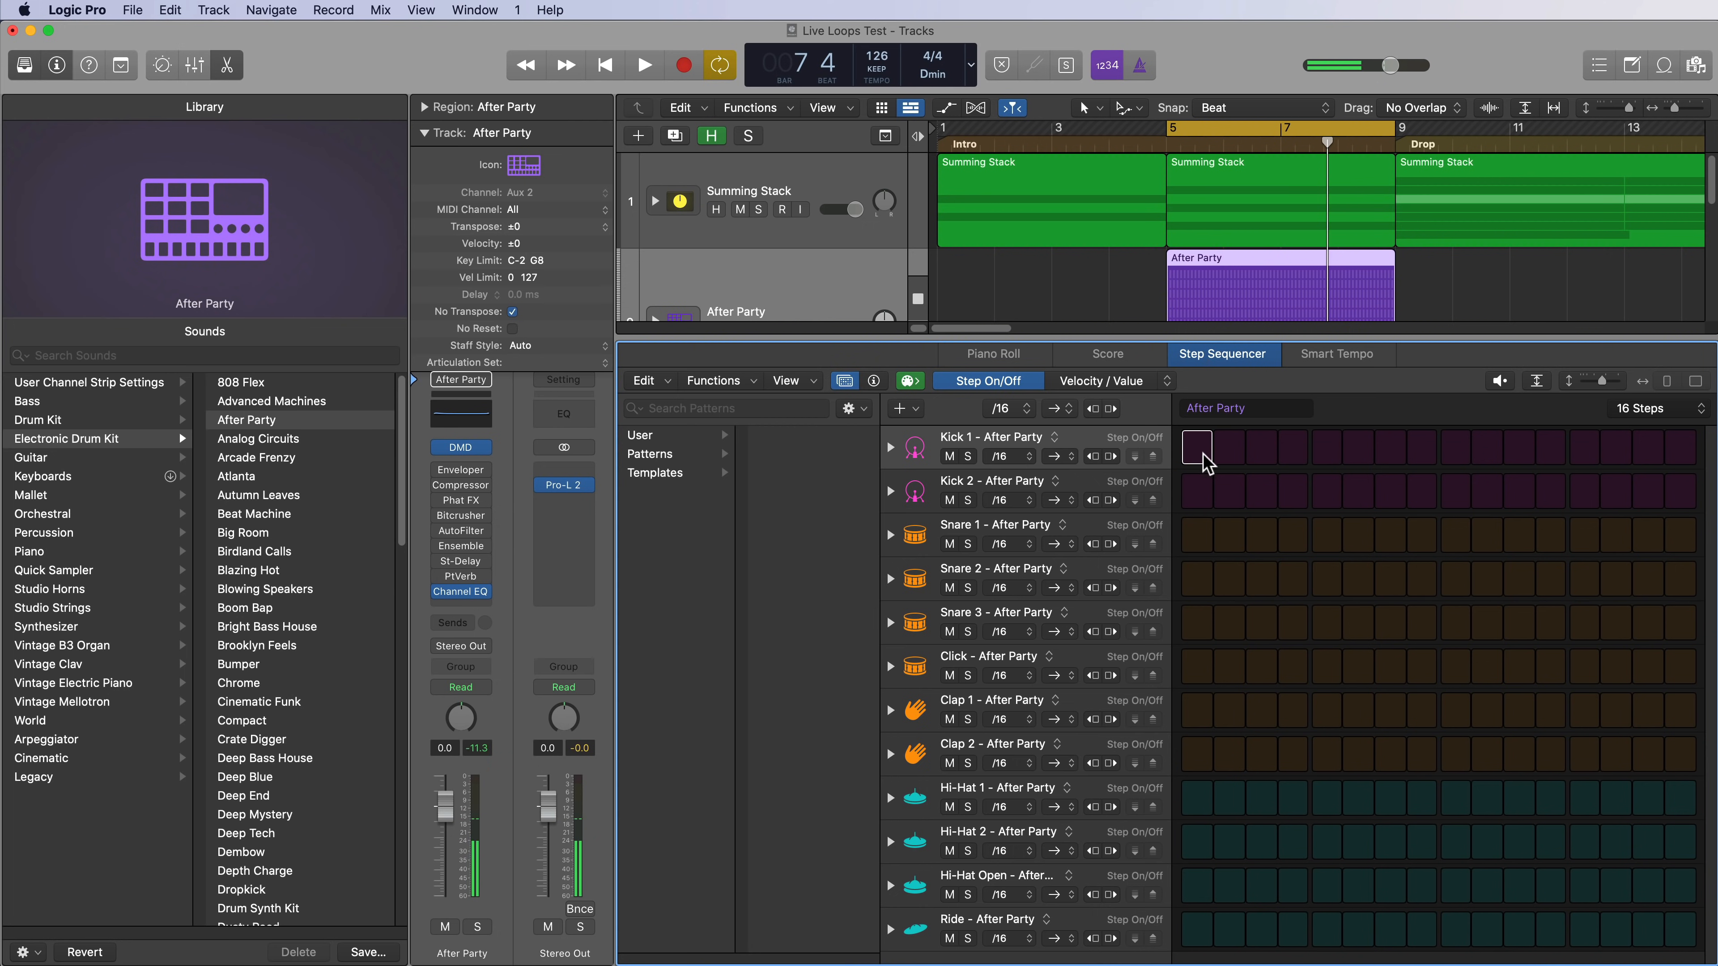
{"action": "left_click", "coordinate": [1197, 492]}
{"action": "left_click", "coordinate": [1197, 493]}
{"action": "left_click", "coordinate": [1196, 448]}
{"action": "left_click", "coordinate": [1325, 450]}
{"action": "left_click", "coordinate": [1456, 450]}
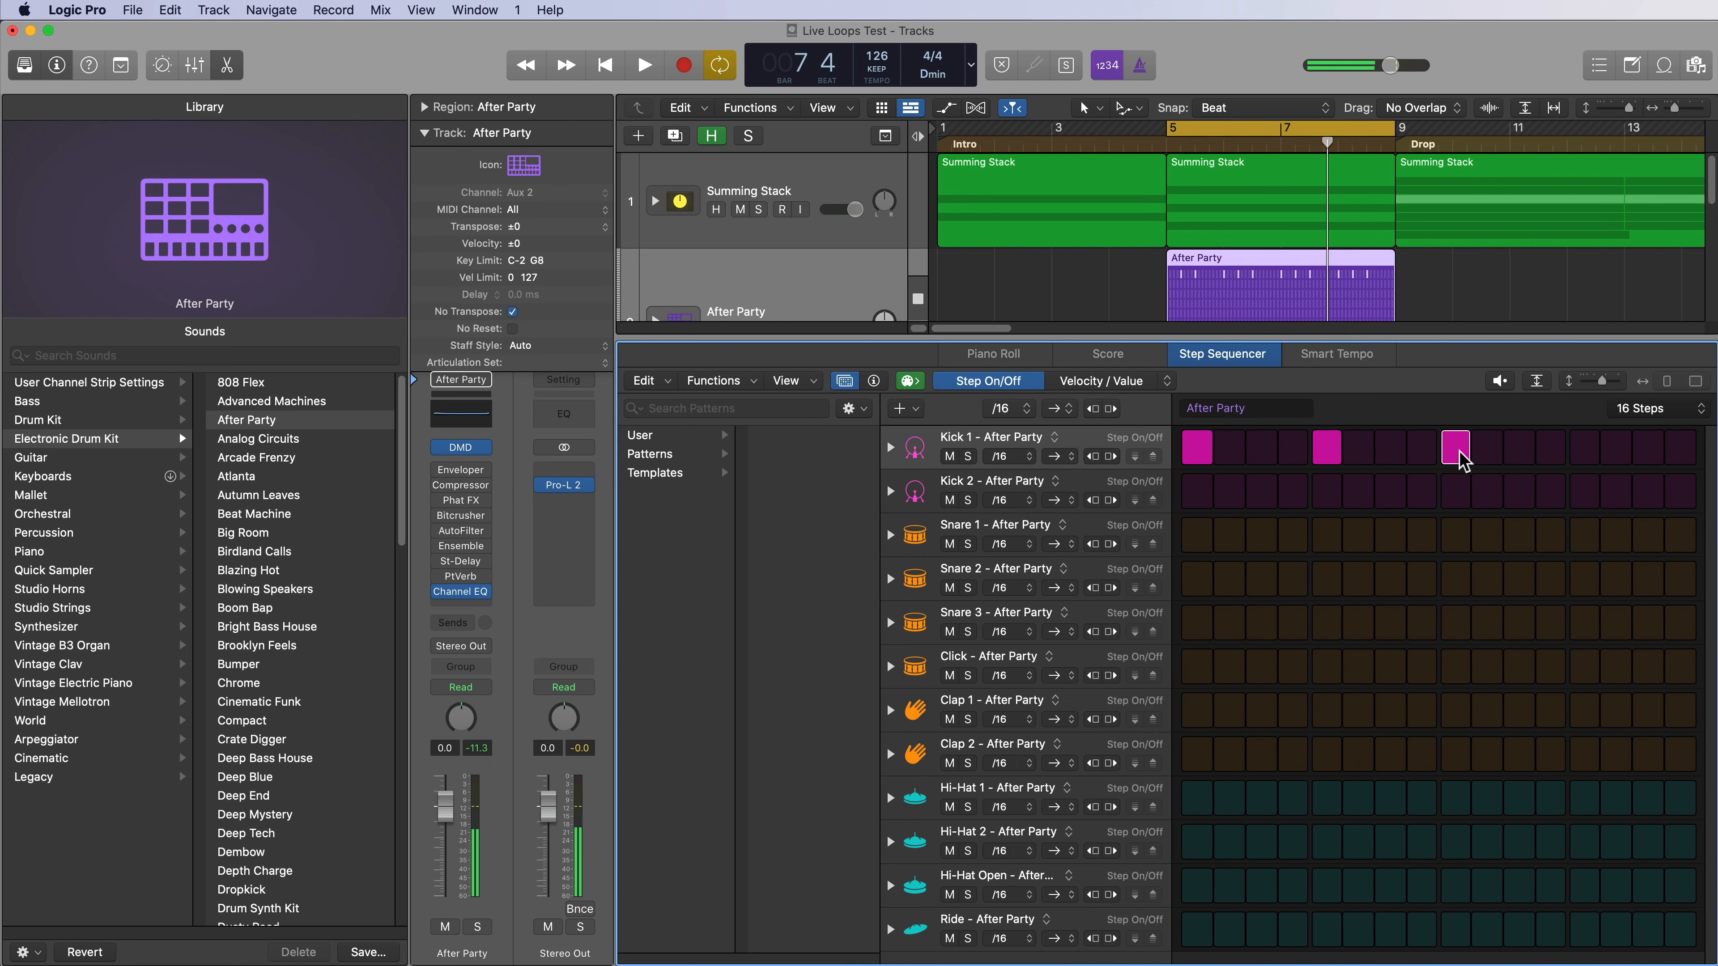
{"action": "left_click", "coordinate": [1582, 450]}
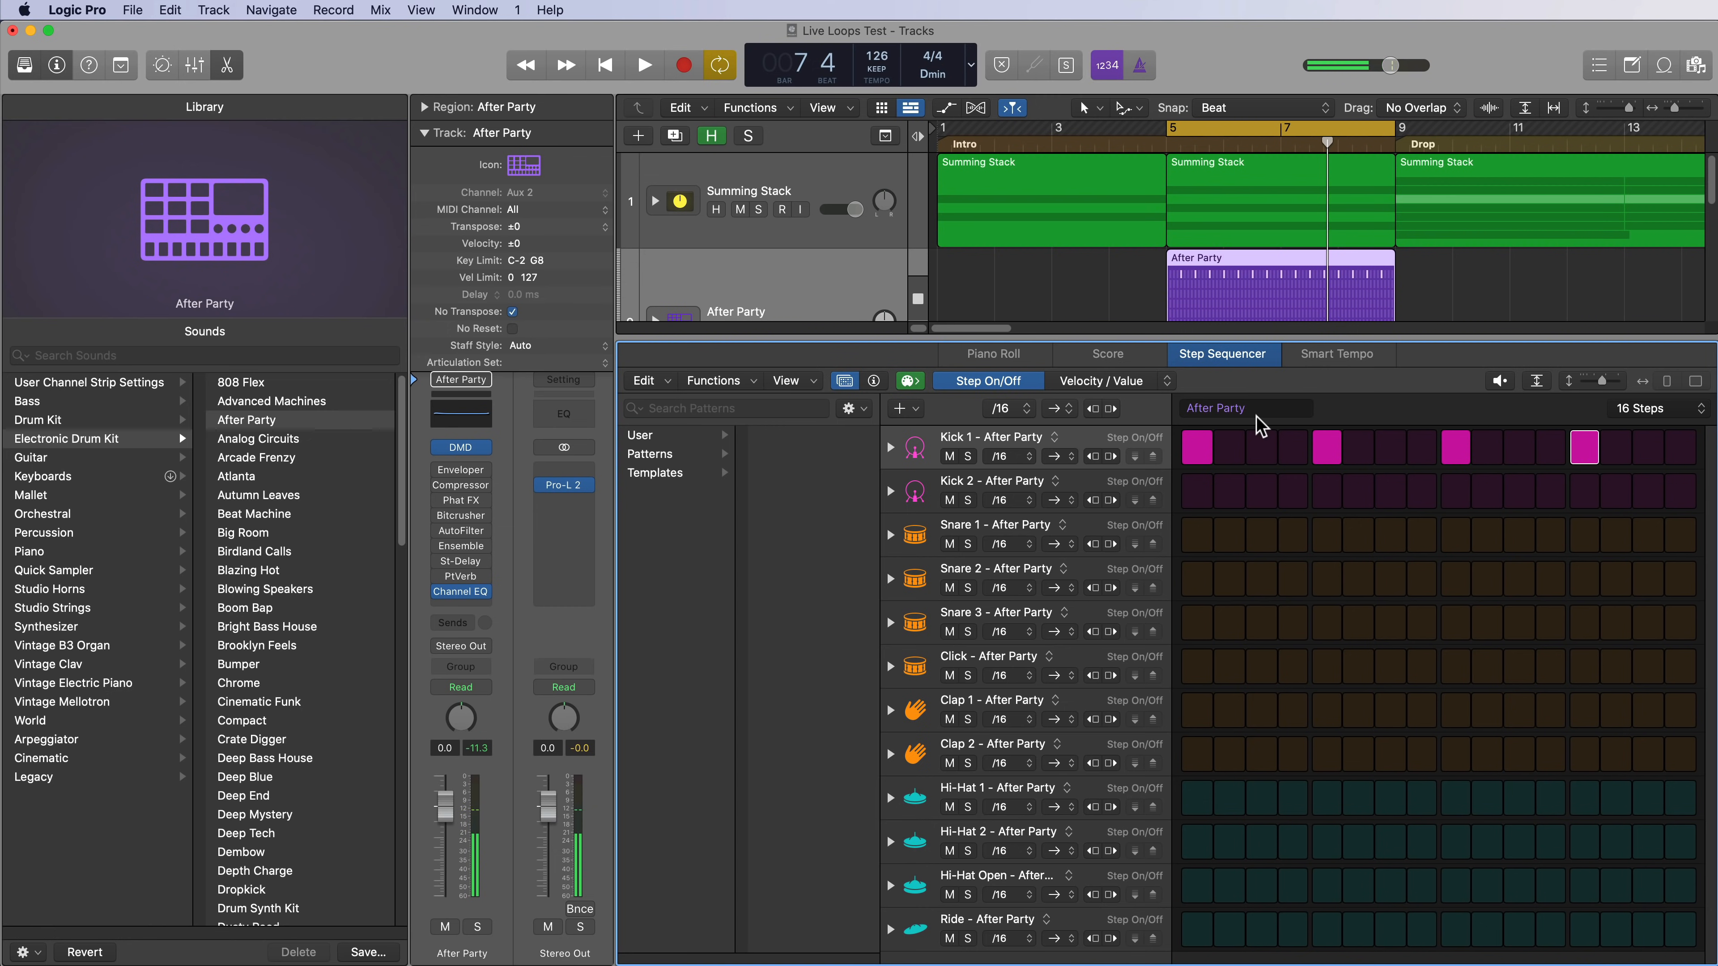
Extend the pattern to 64 steps and add Kick 1 hits on steps 3, 7, 11 and 15 of its third 16-step page.
{"action": "left_click", "coordinate": [1686, 420]}
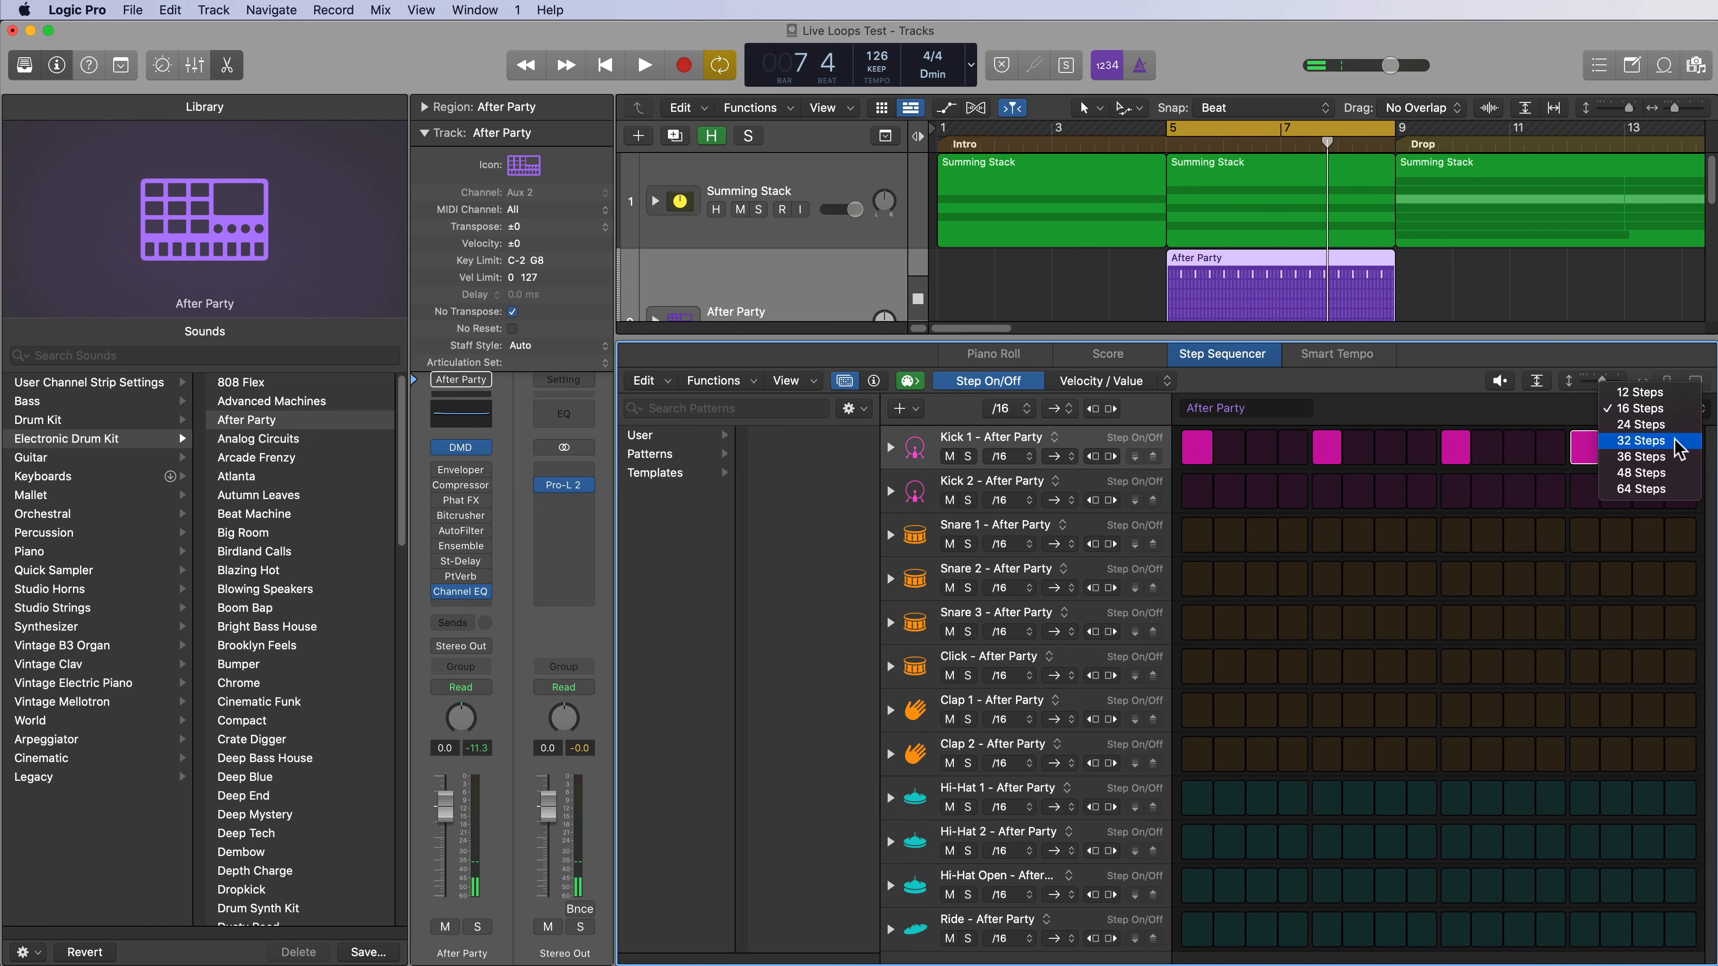
{"action": "left_click", "coordinate": [1650, 486]}
{"action": "left_click", "coordinate": [1415, 416]}
{"action": "left_click", "coordinate": [1496, 414]}
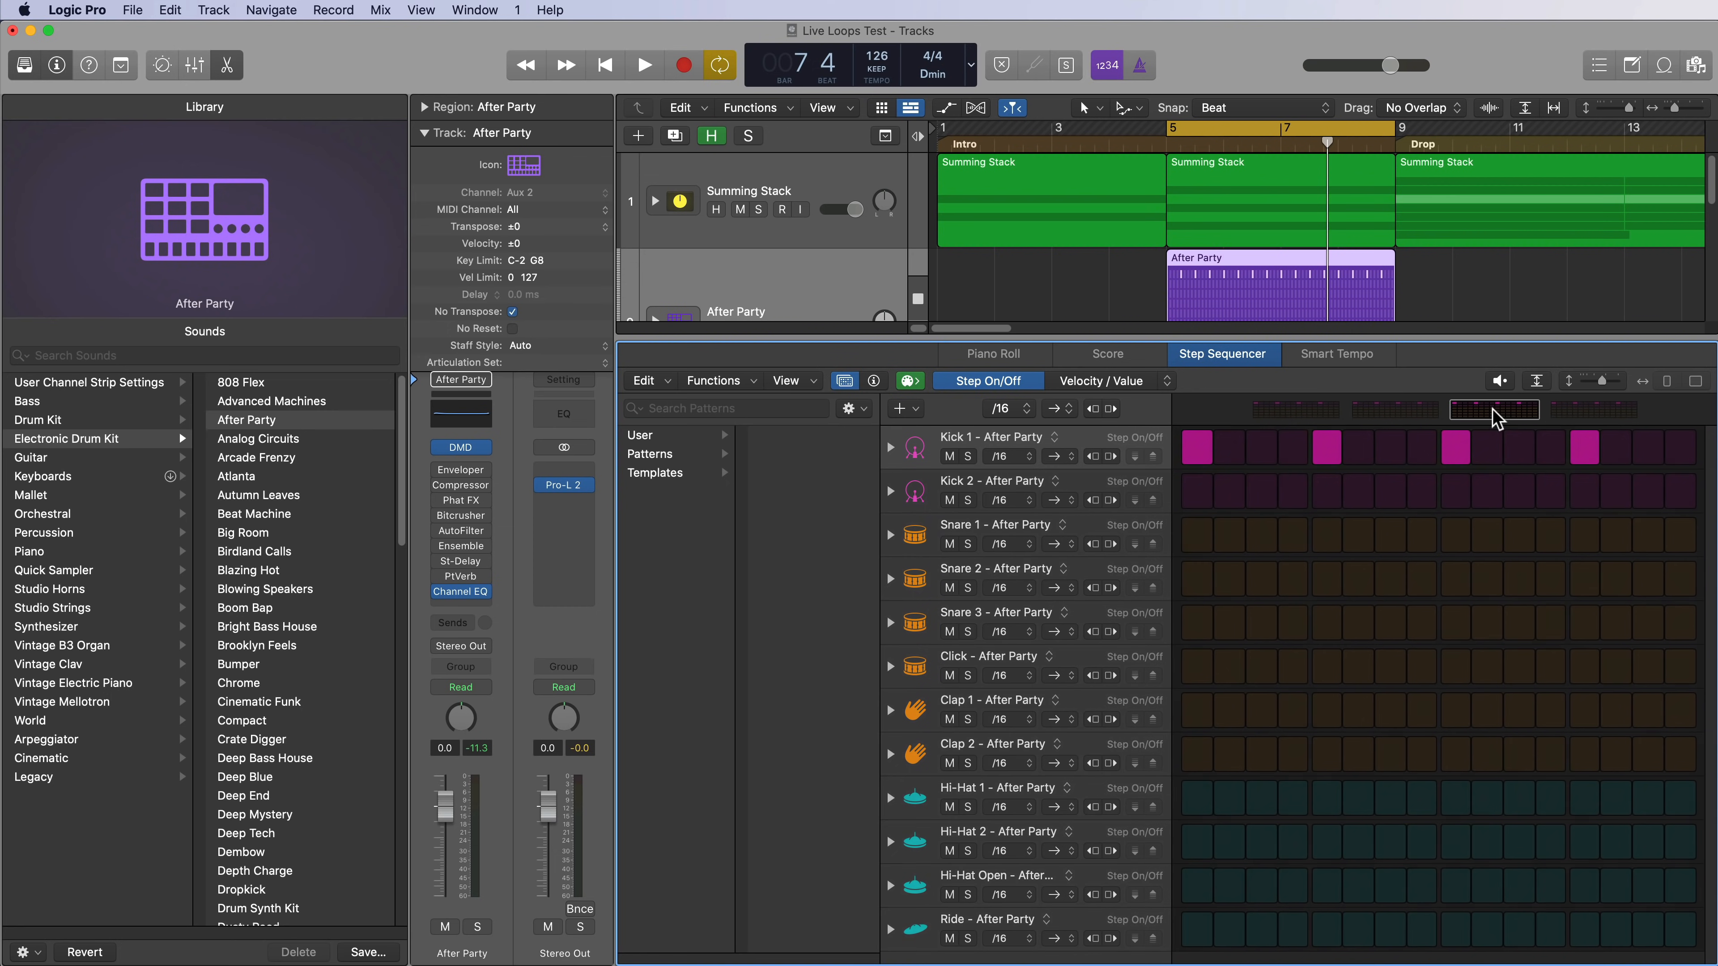
{"action": "left_click", "coordinate": [1271, 457]}
{"action": "left_click", "coordinate": [1390, 453]}
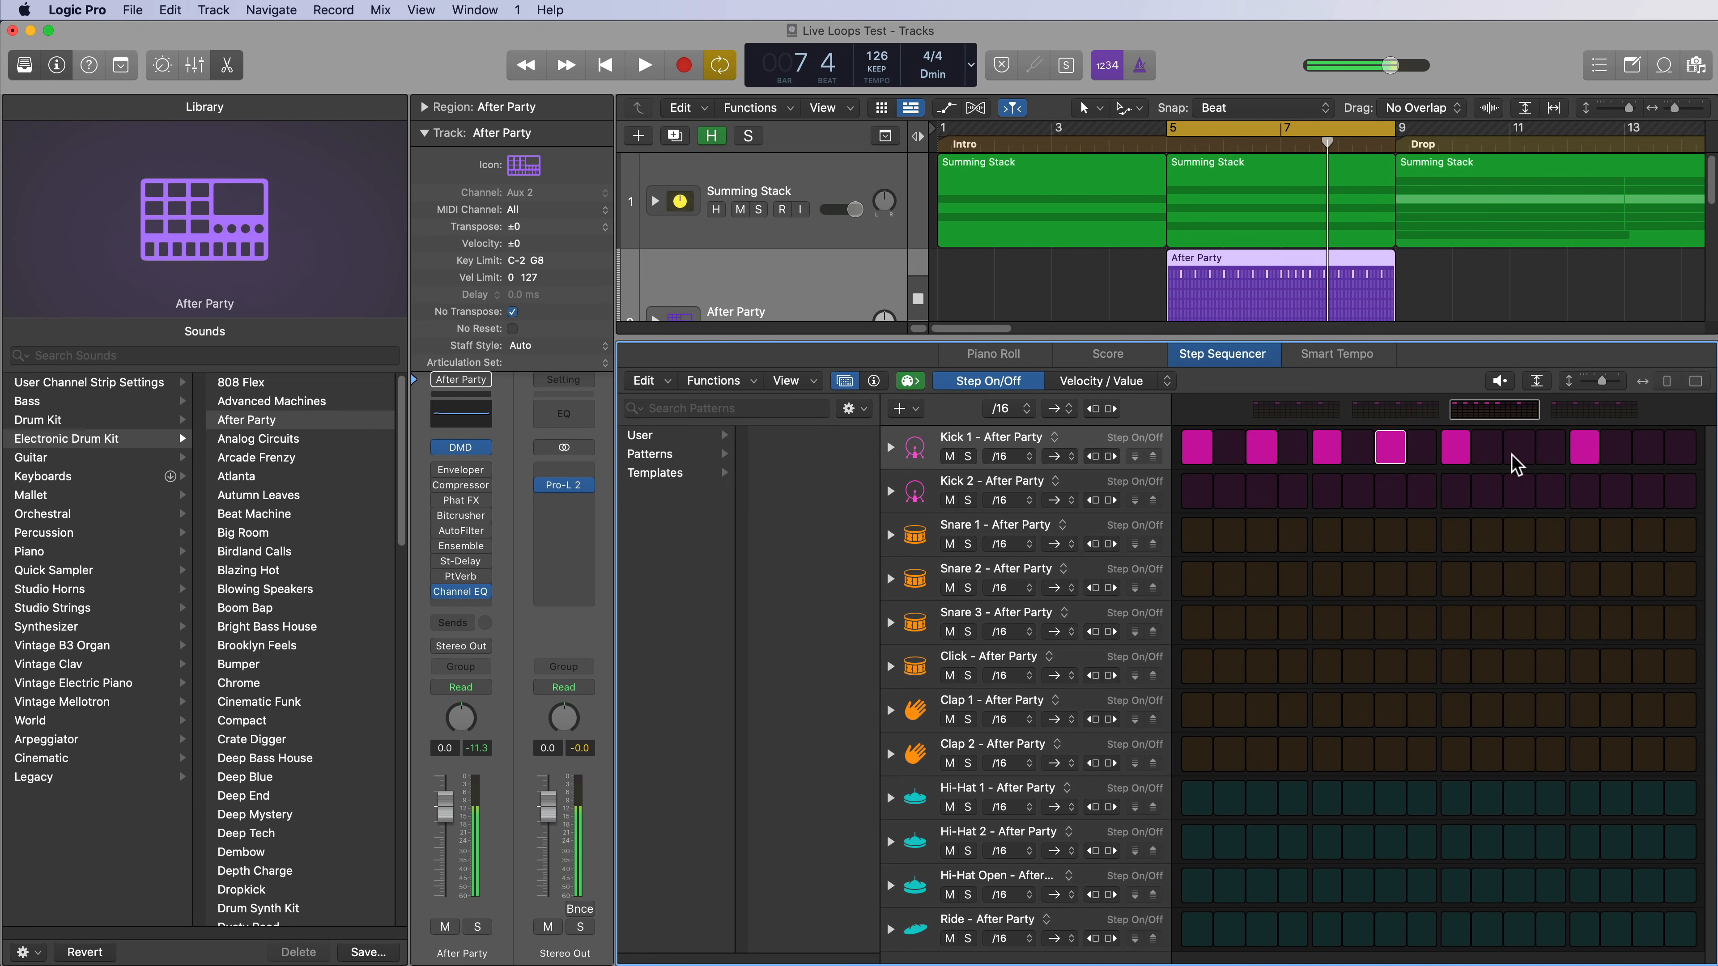
{"action": "left_click", "coordinate": [1519, 453]}
{"action": "left_click", "coordinate": [1645, 452]}
On the fourth 16-step page, fill Kick 1 hits on every second step of the first half and every step of the second half.
{"action": "left_click", "coordinate": [1602, 413]}
{"action": "left_click", "coordinate": [1197, 448]}
{"action": "left_click", "coordinate": [1325, 450]}
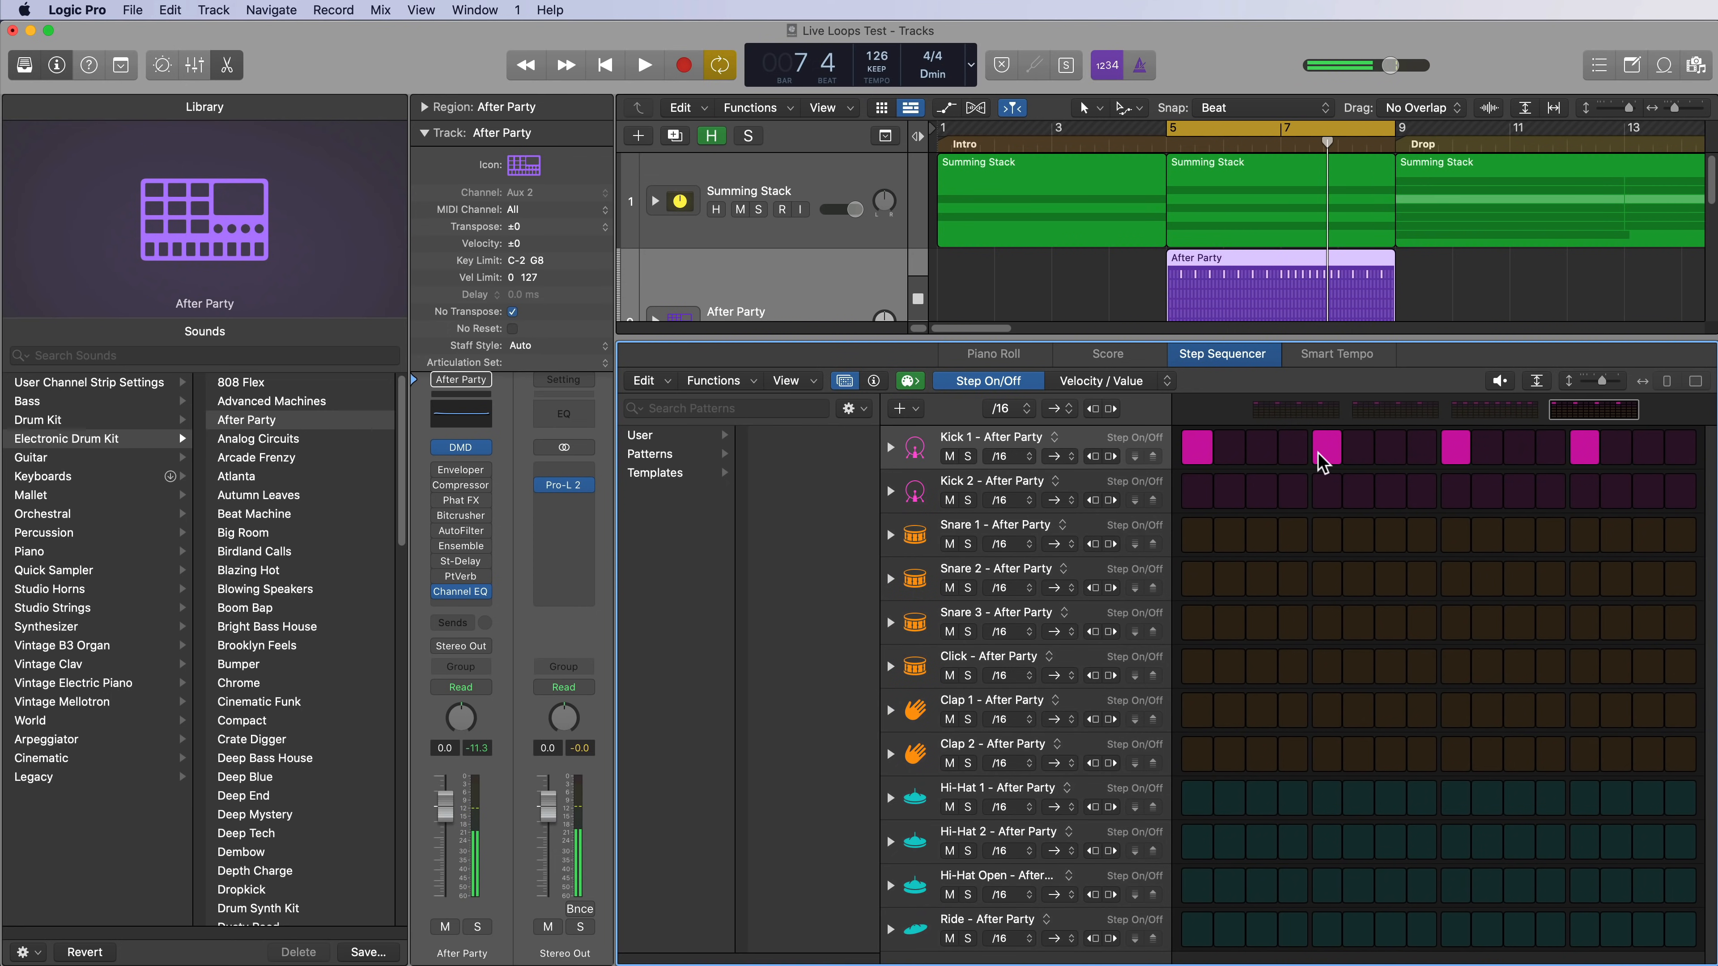
{"action": "left_click", "coordinate": [1262, 450]}
{"action": "left_click", "coordinate": [1391, 452]}
{"action": "left_click", "coordinate": [1487, 452]}
{"action": "left_click", "coordinate": [1519, 451]}
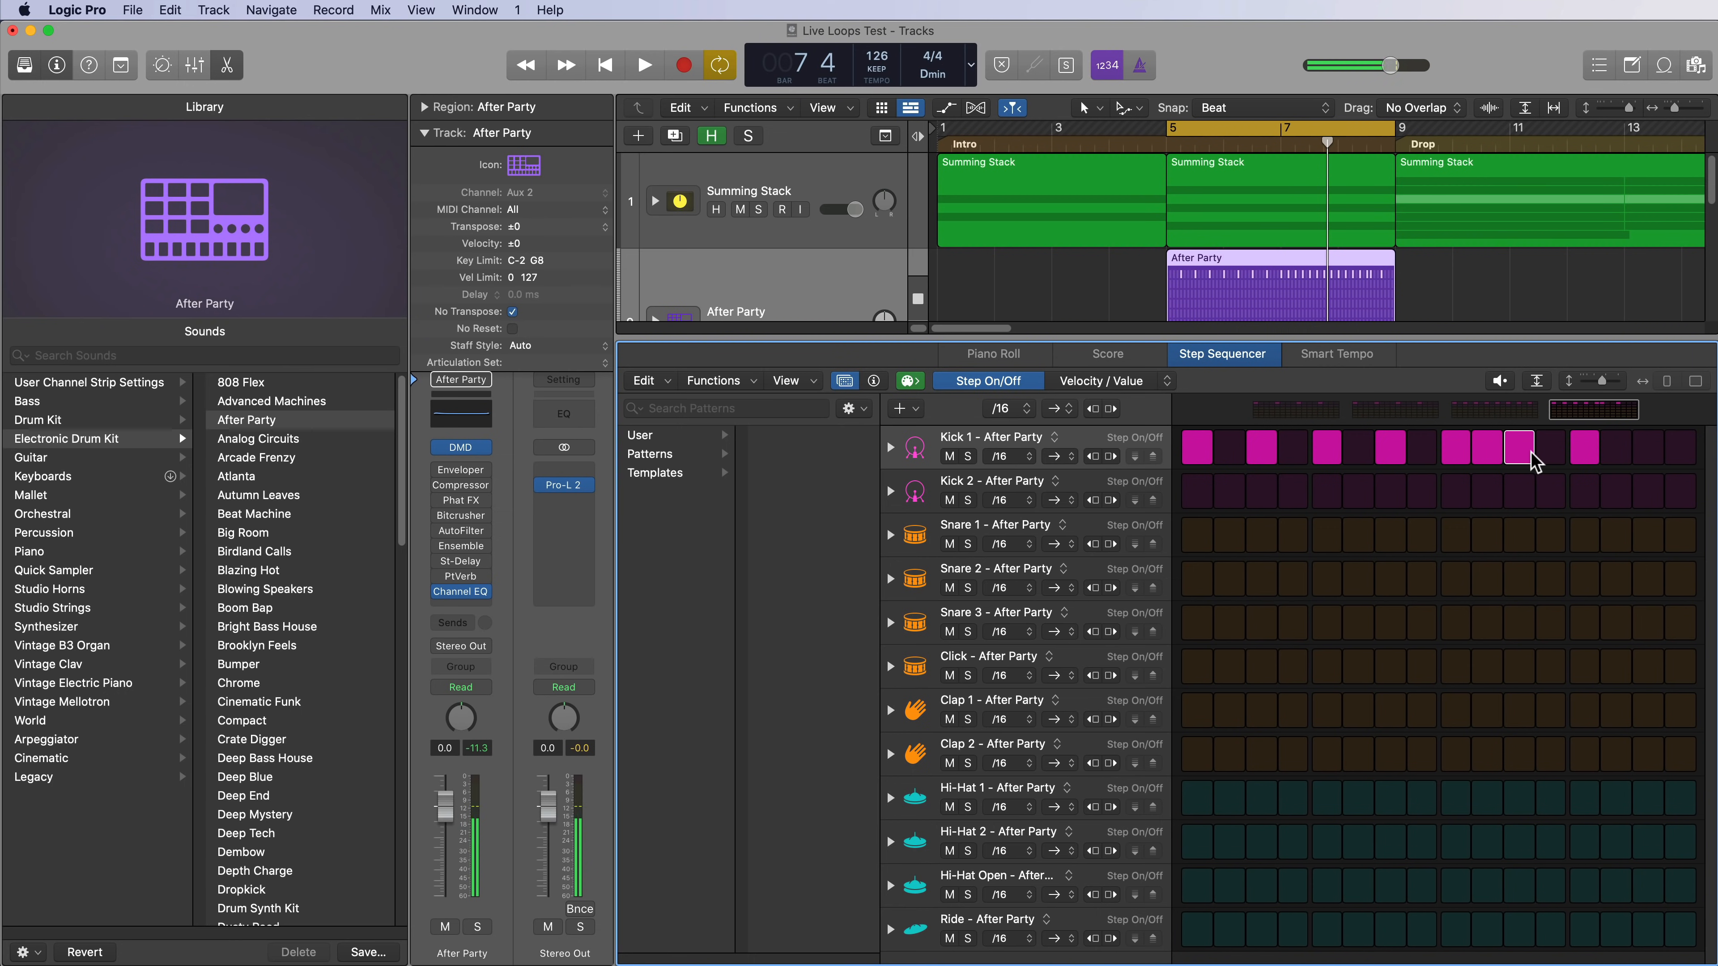
{"action": "left_click", "coordinate": [1550, 454]}
{"action": "left_click", "coordinate": [1615, 452]}
{"action": "left_click", "coordinate": [1647, 451]}
{"action": "left_click", "coordinate": [1679, 451]}
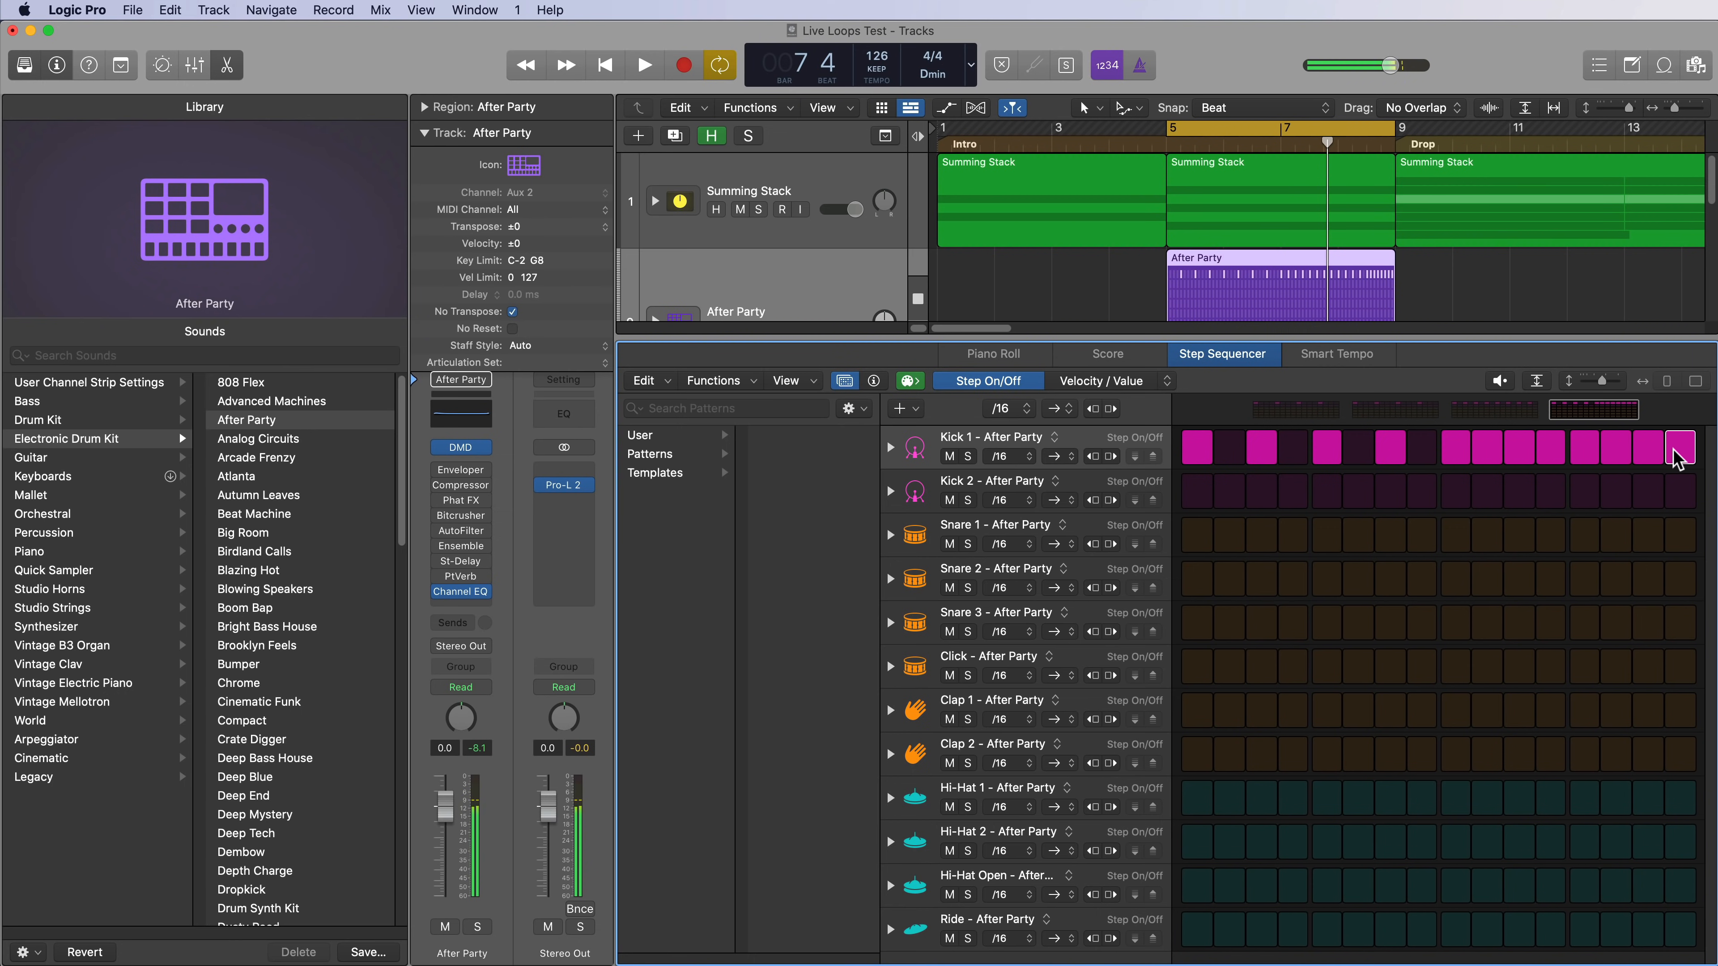
Switch the drum track to the Advanced Machines kit and close the editor below the arrangement.
{"action": "key", "text": "p"}
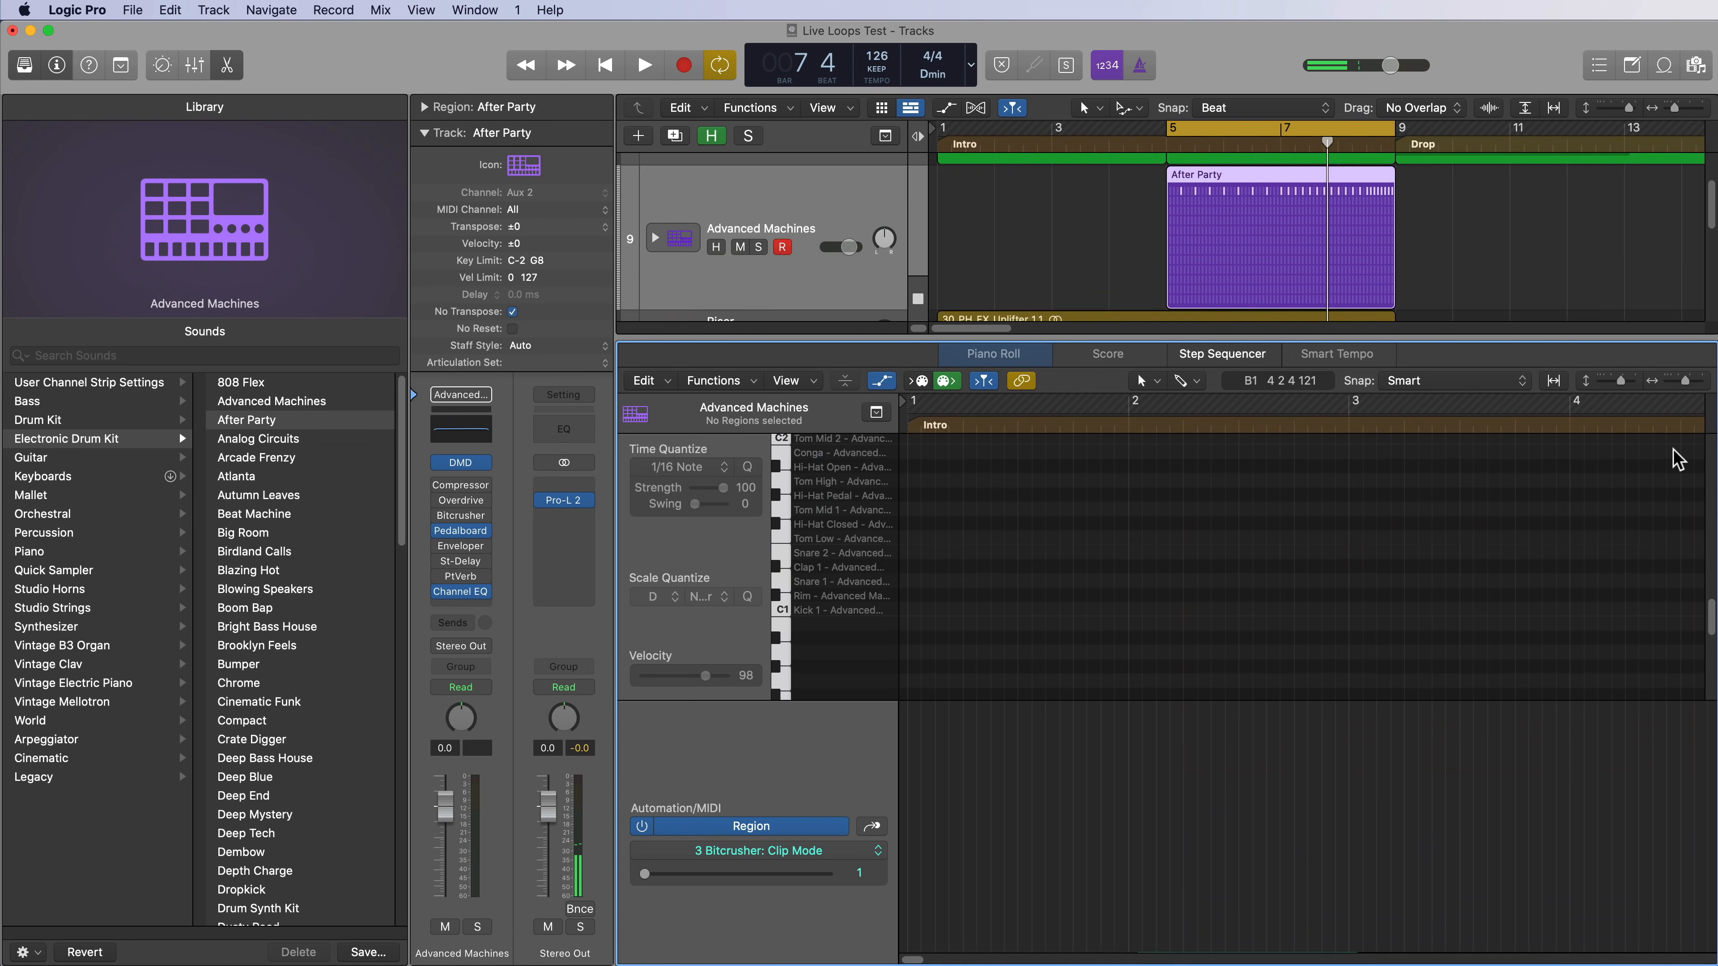
{"action": "key", "text": "p"}
{"action": "left_click", "coordinate": [1509, 472]}
Play the buildup with cycling off, raise the Advanced Machines track's volume to 4.8 dB, and return the playhead to bar 5.
{"action": "key", "text": "space"}
{"action": "key", "text": "c"}
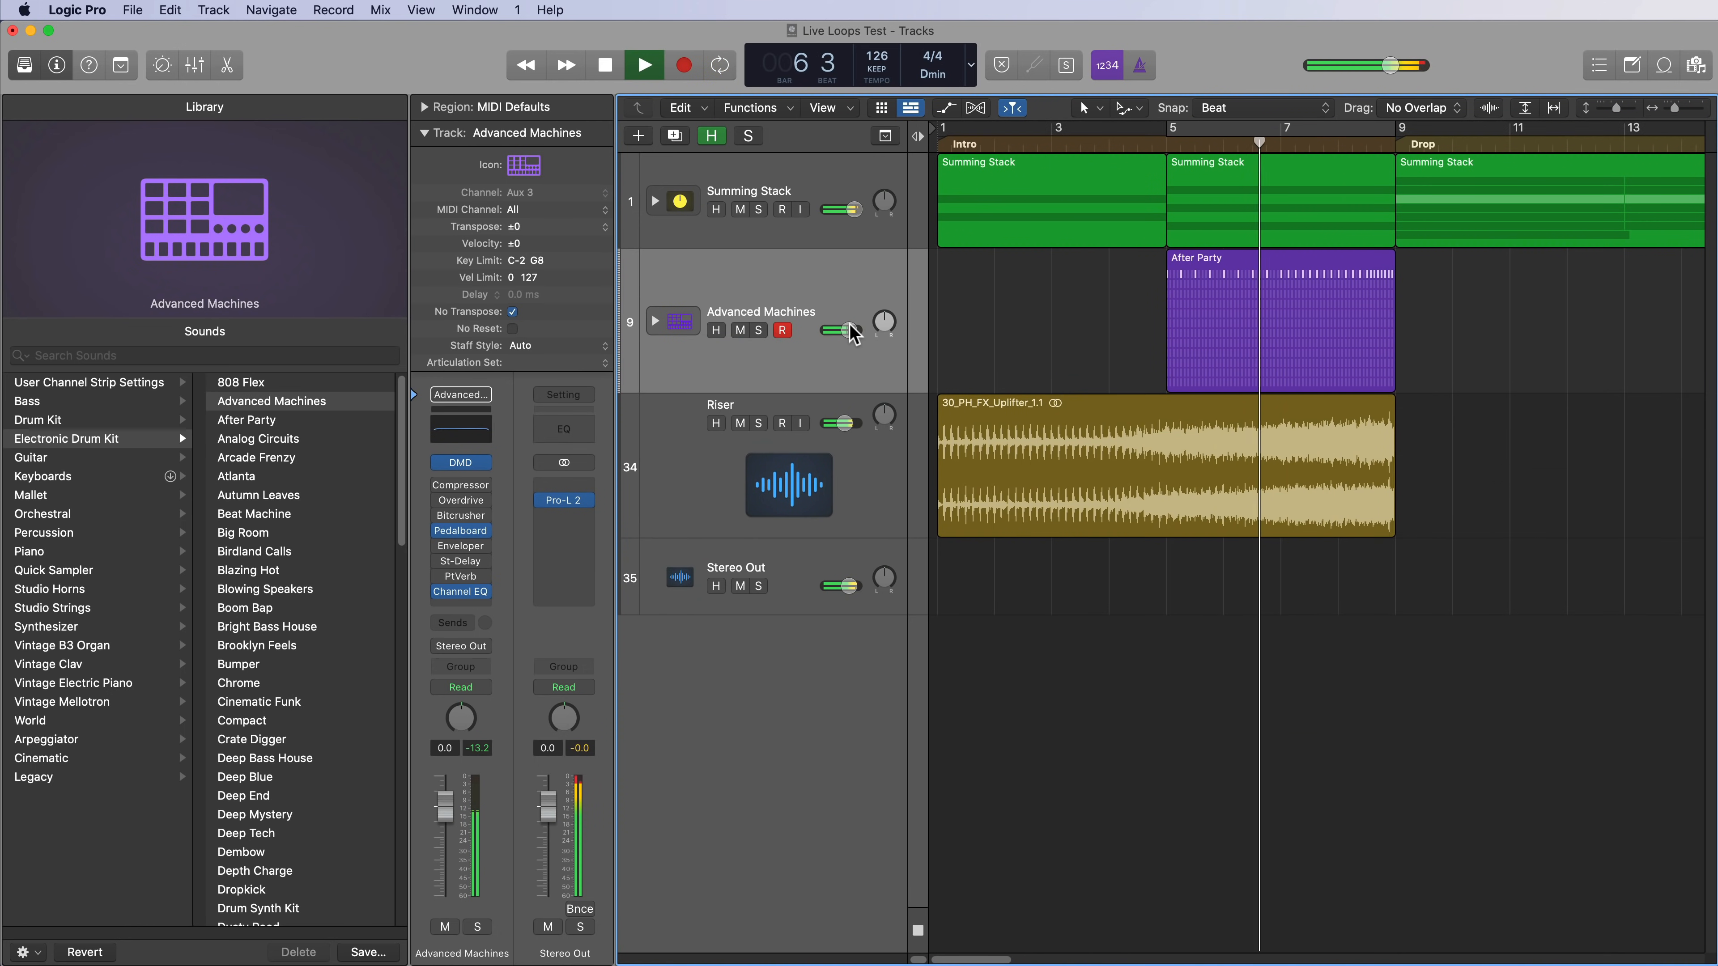
{"action": "left_click_drag", "start_coordinate": [851, 326], "coordinate": [858, 327]}
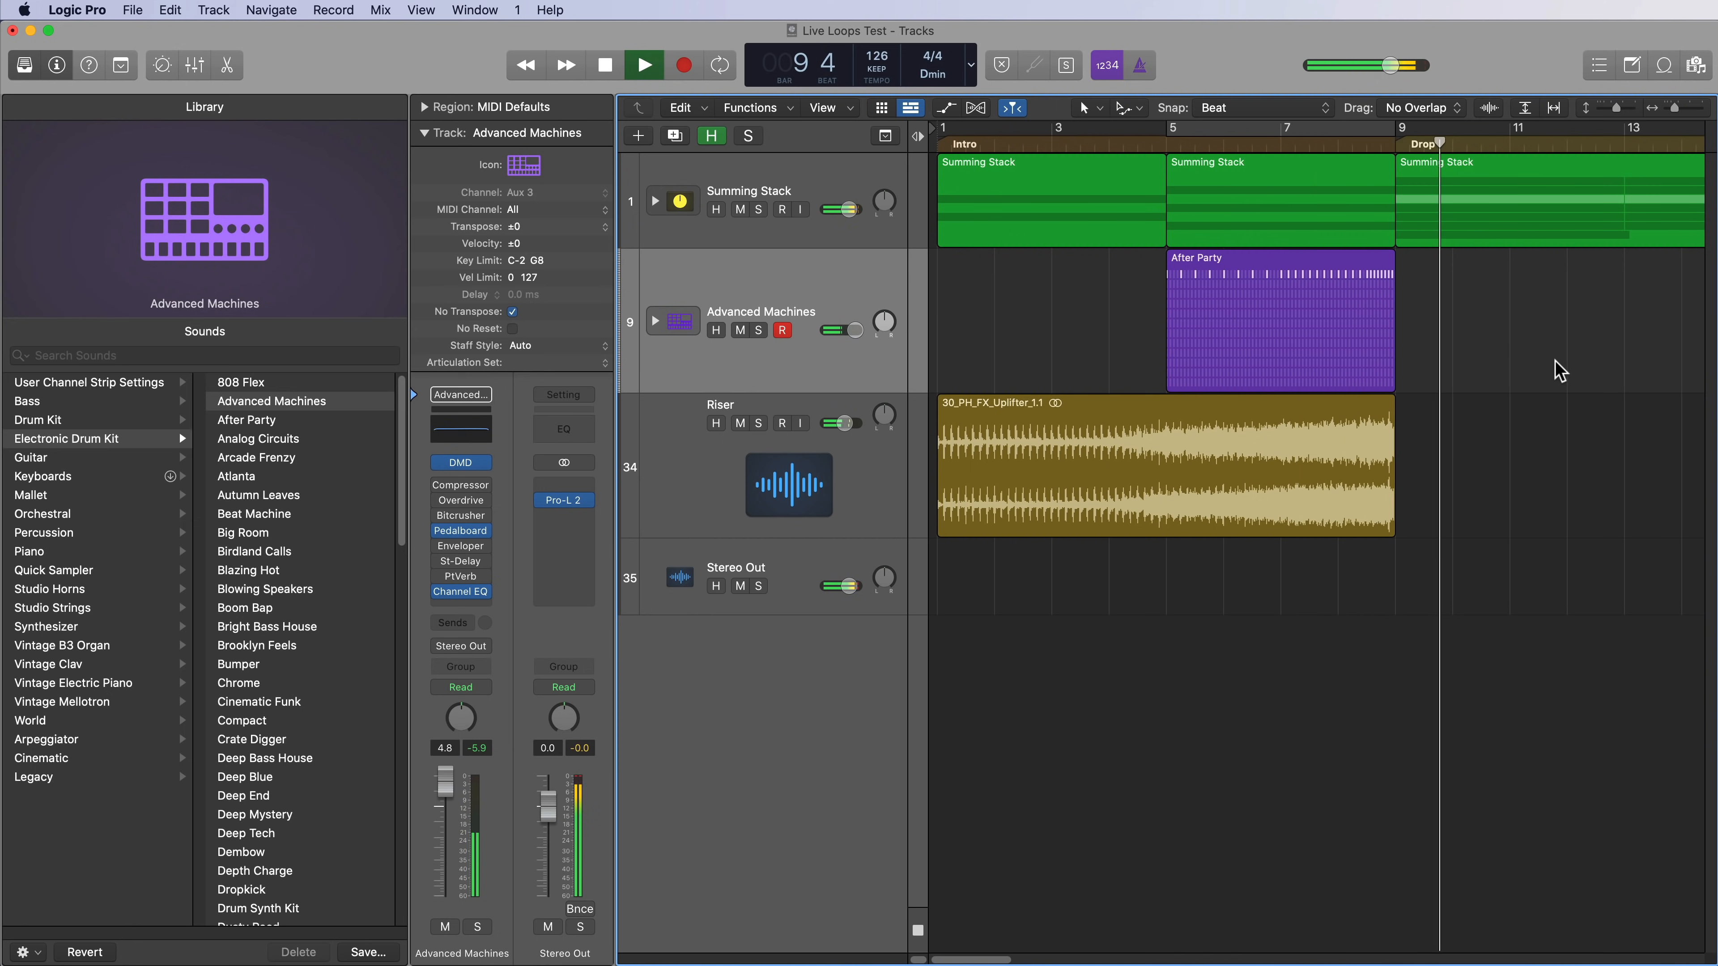
{"action": "key", "text": "space"}
{"action": "left_click", "coordinate": [1172, 133]}
Check the Summing Stack's bus input and route the Advanced Machines track's output to Bus 1 → Summing Stack.
{"action": "left_click", "coordinate": [785, 288]}
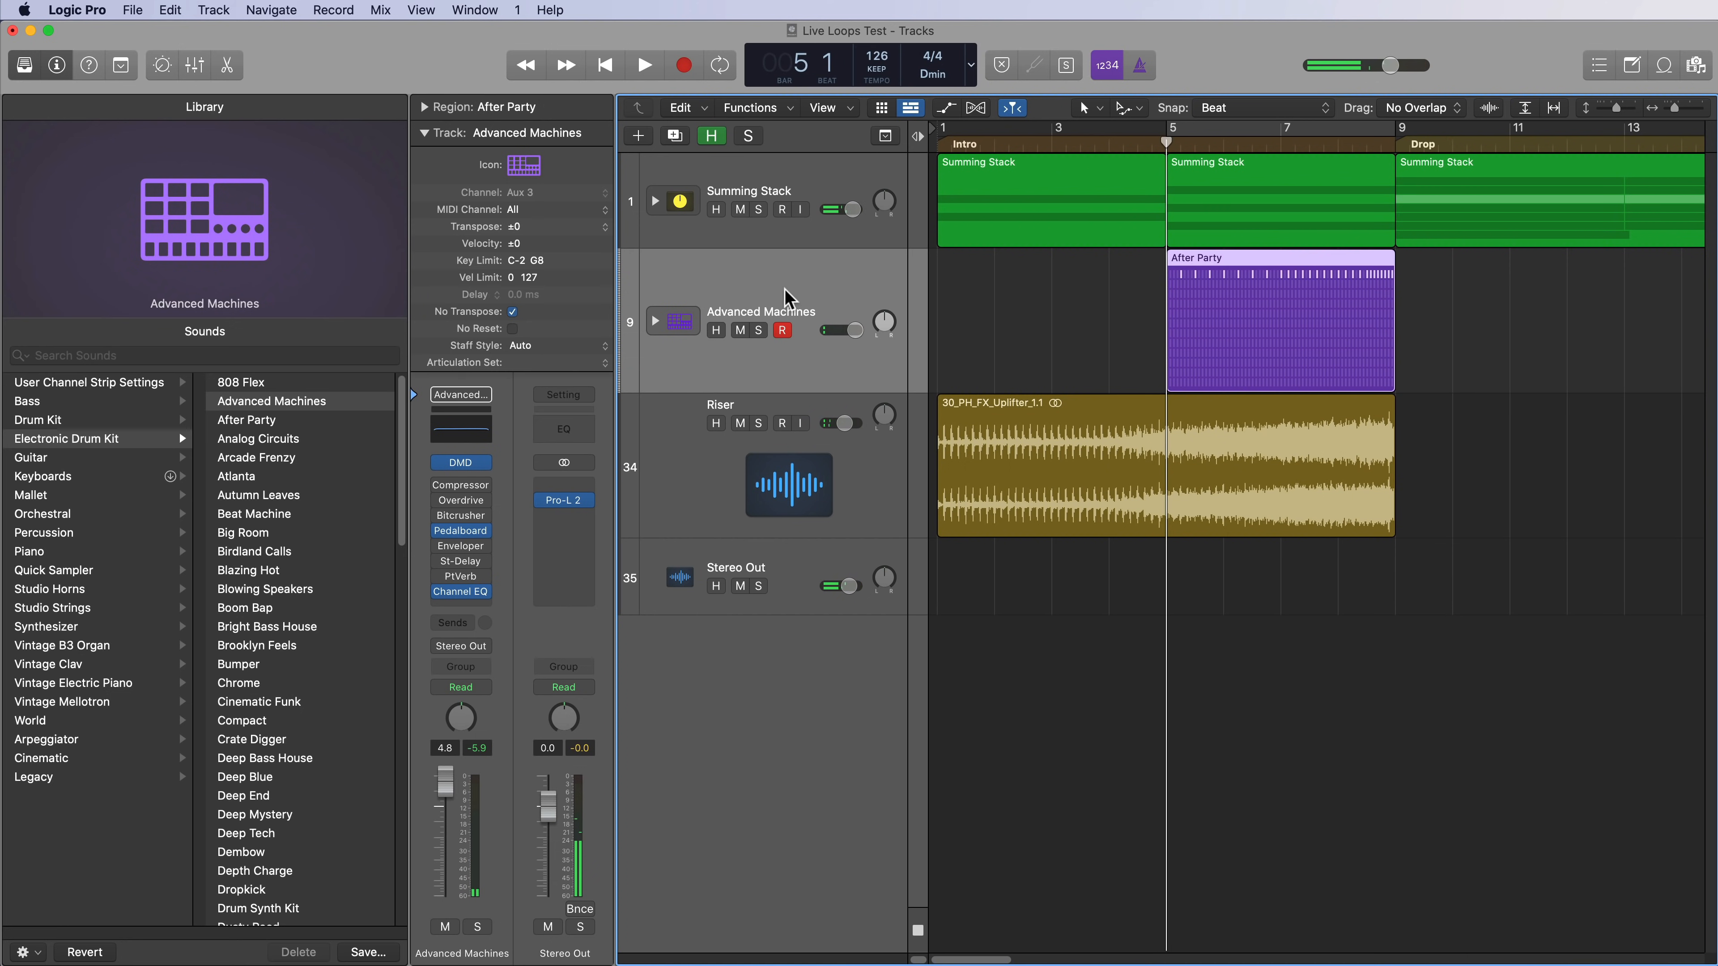
{"action": "left_click", "coordinate": [857, 180]}
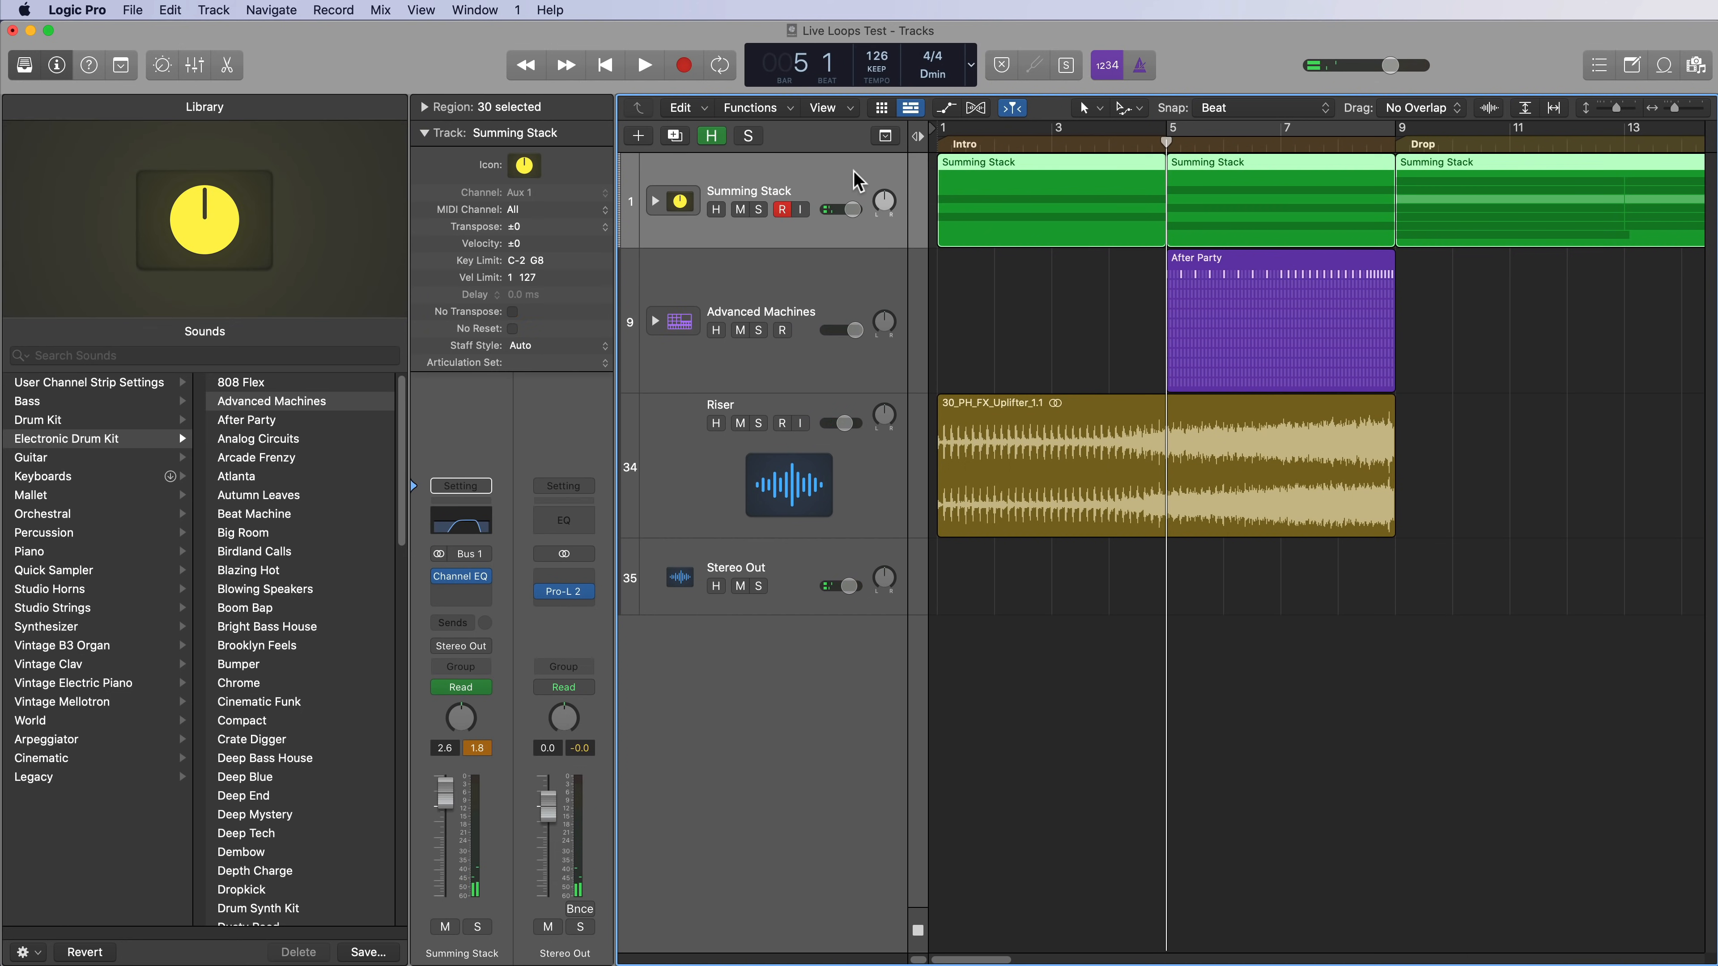
{"action": "left_click", "coordinate": [815, 277]}
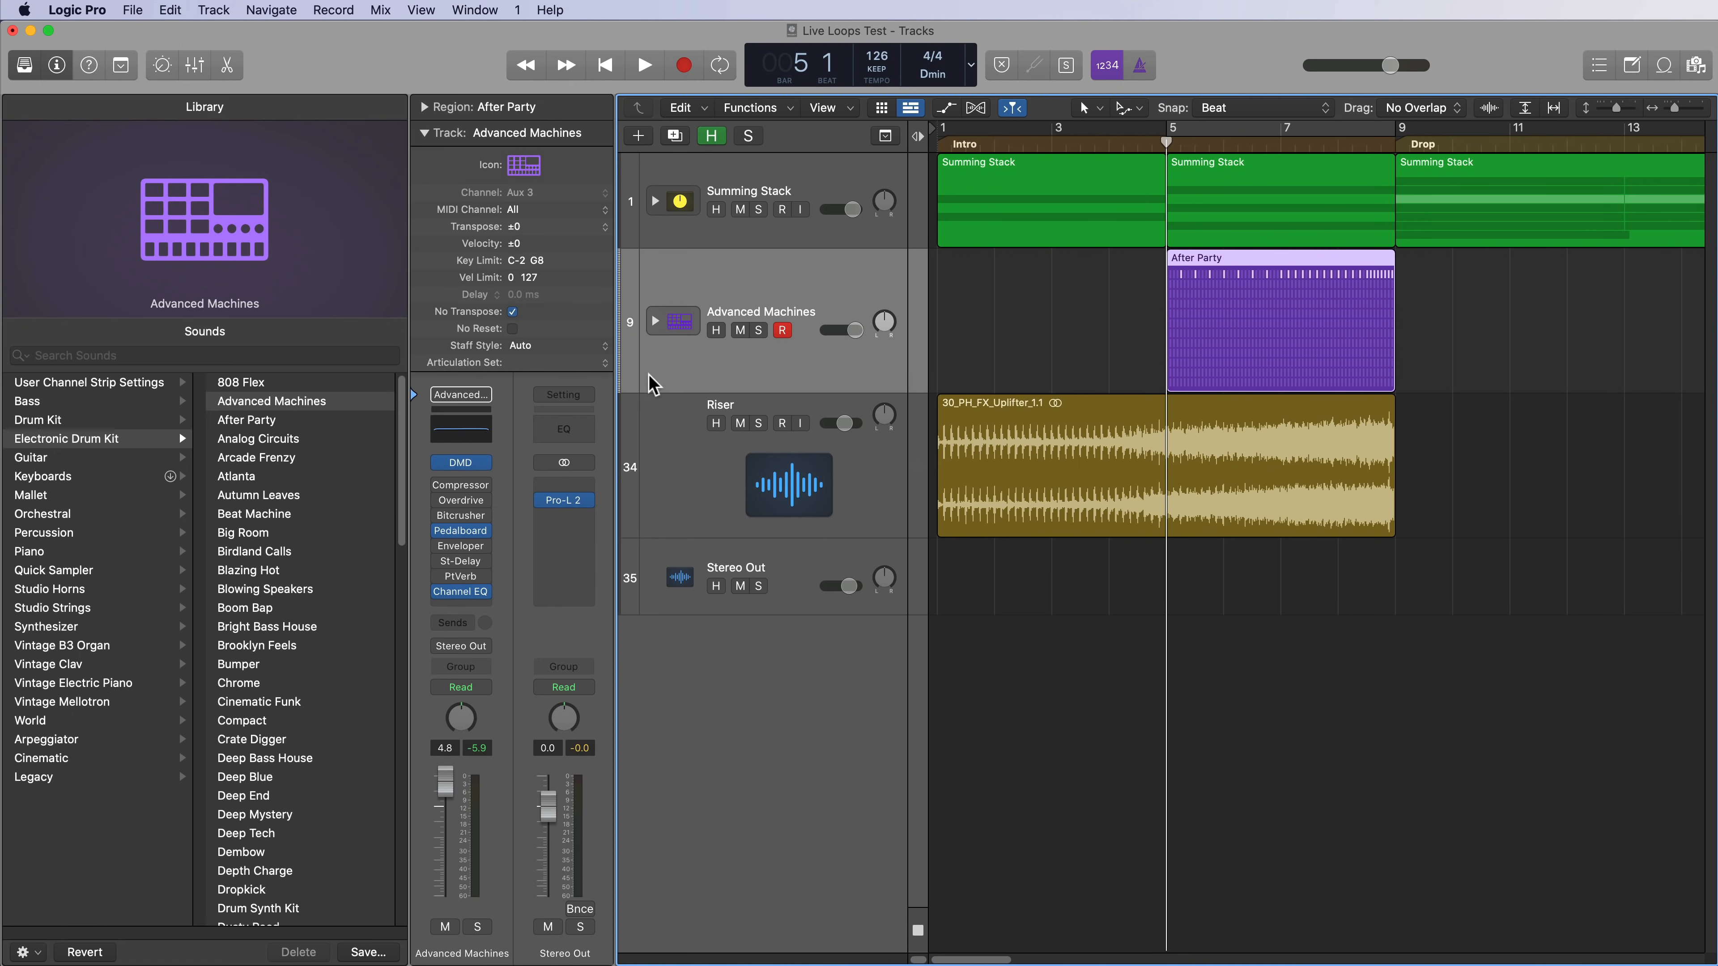
{"action": "left_click", "coordinate": [473, 647]}
{"action": "mouse_move", "coordinate": [487, 712]}
{"action": "mouse_move", "coordinate": [587, 714]}
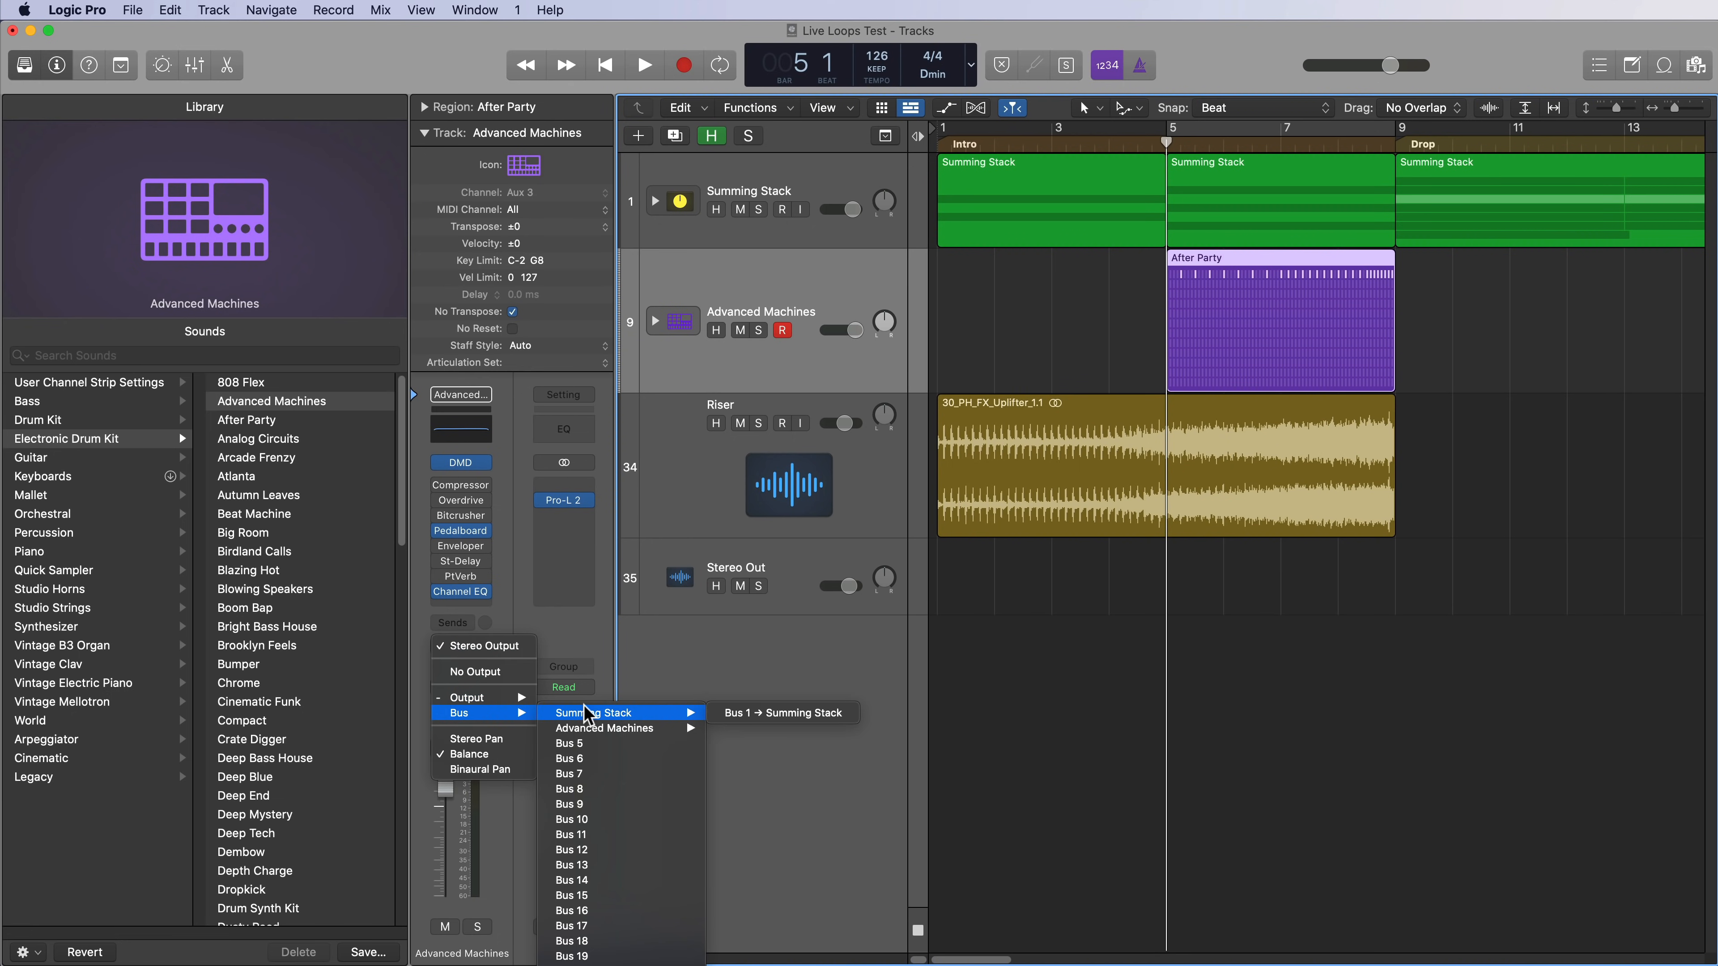
{"action": "left_click", "coordinate": [723, 714]}
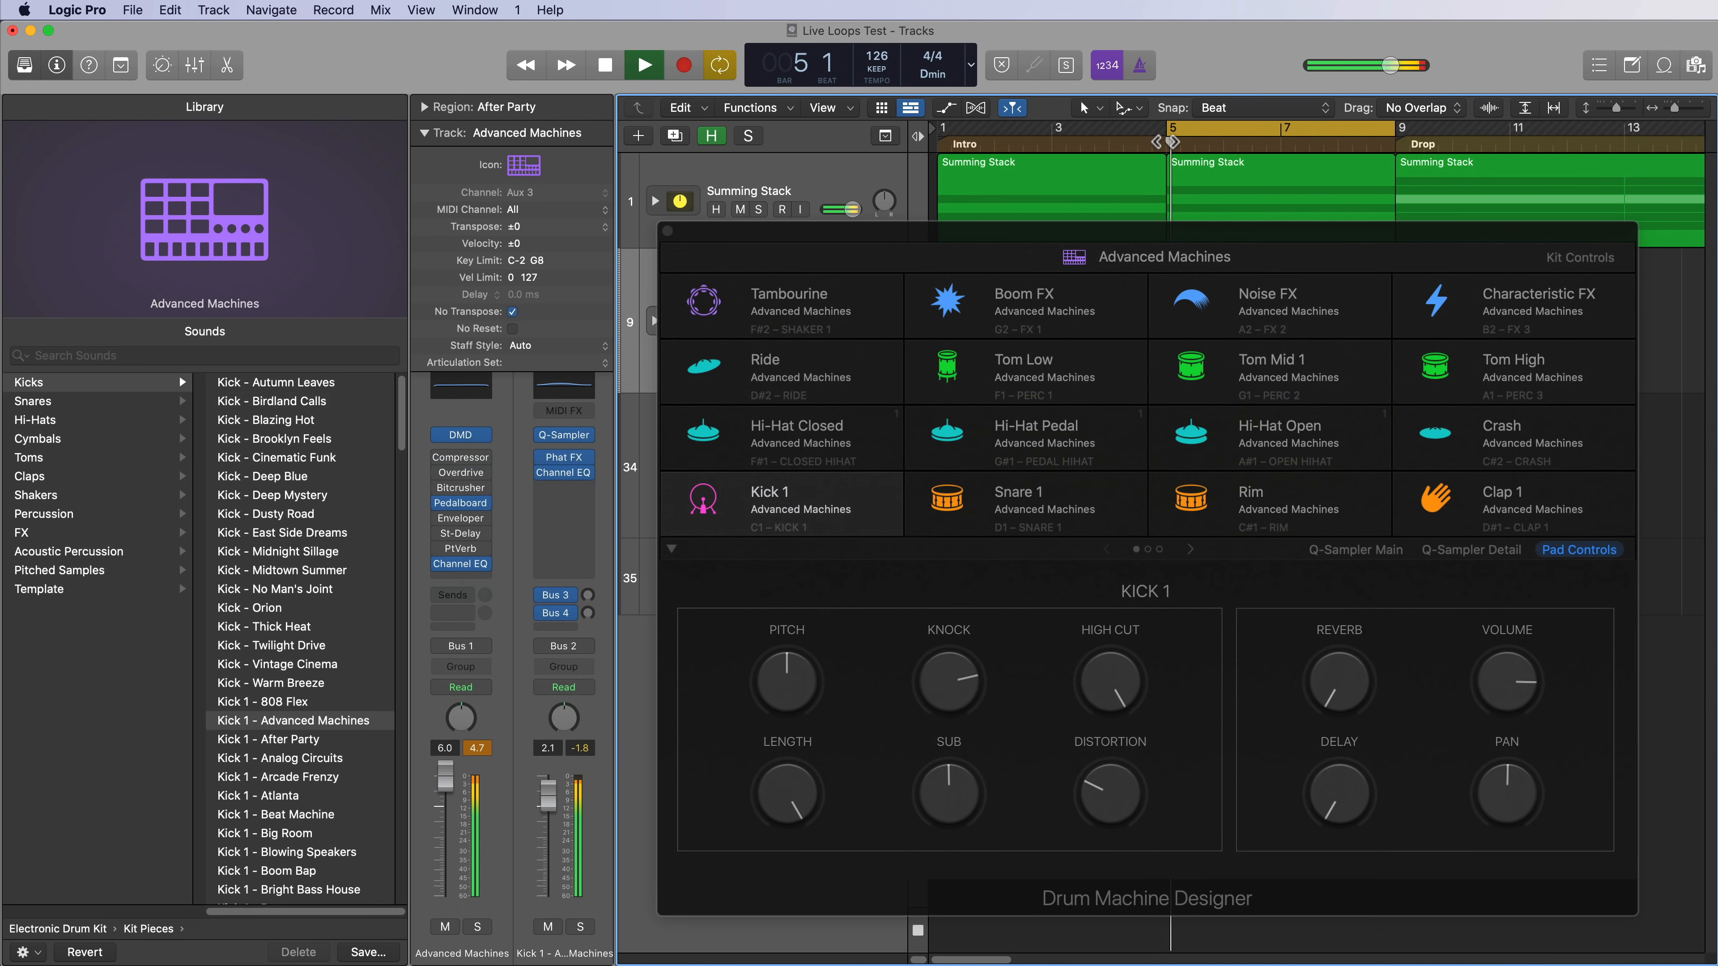
During playback with cycling off, set Kick 1's Distortion to 43% and Volume to +4.5 dB, and close Drum Machine Designer.
{"action": "key", "text": "c"}
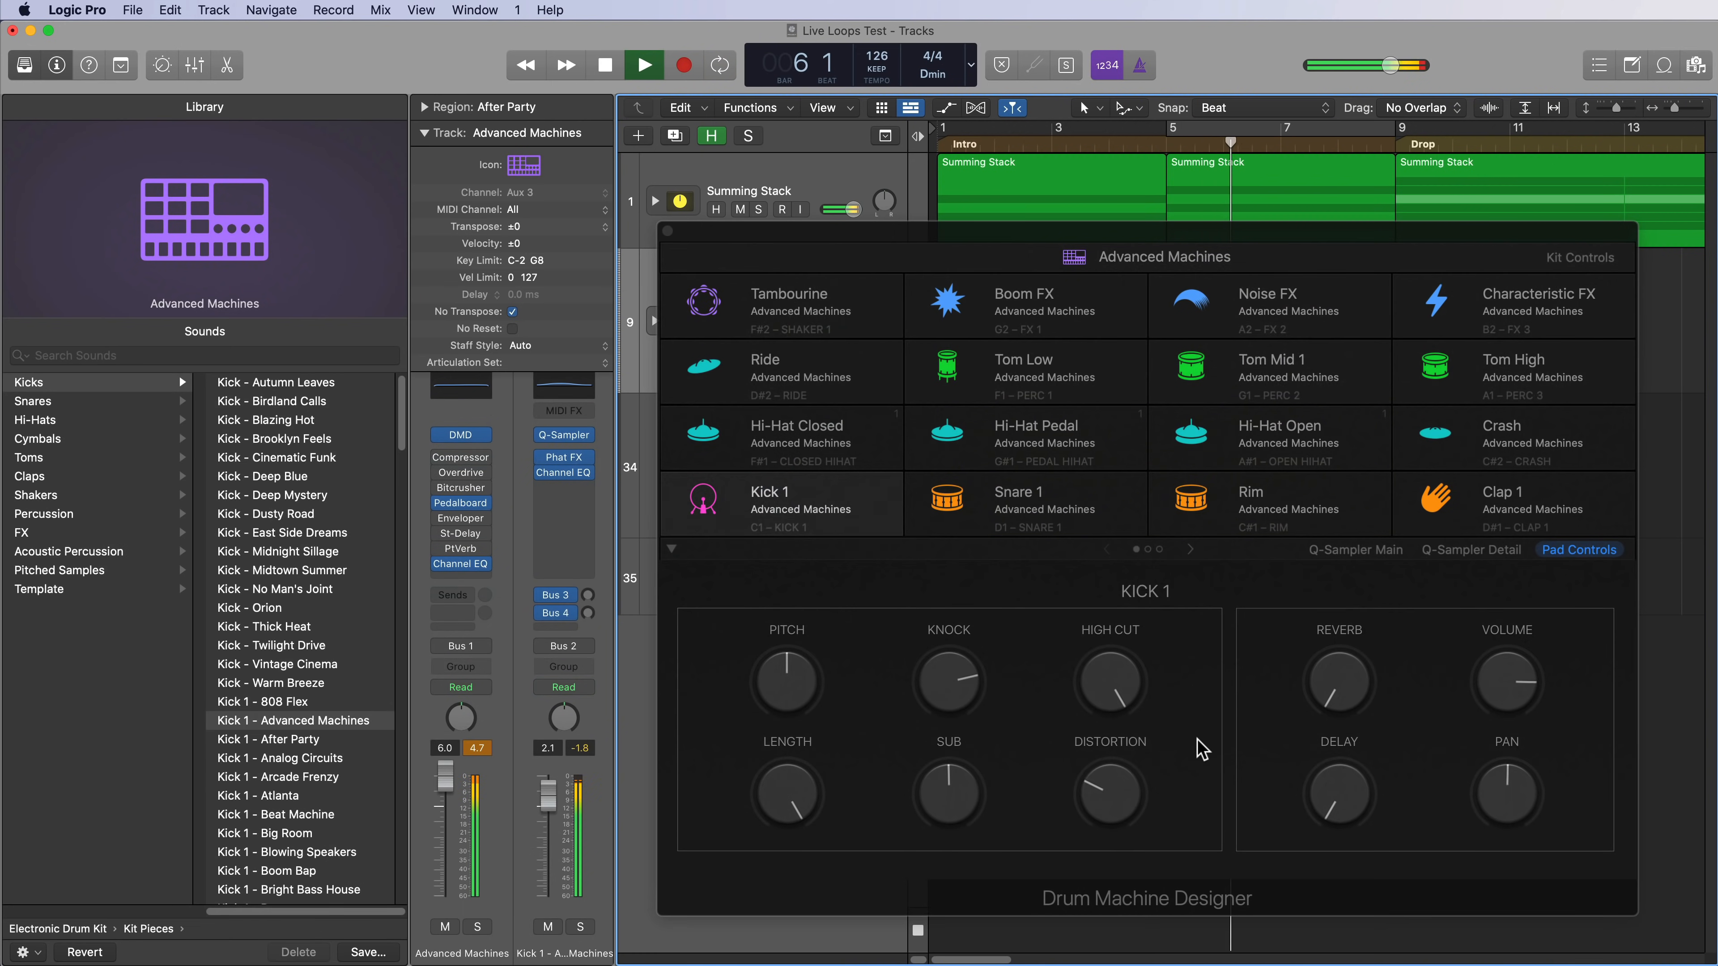
{"action": "left_click", "coordinate": [1129, 778]}
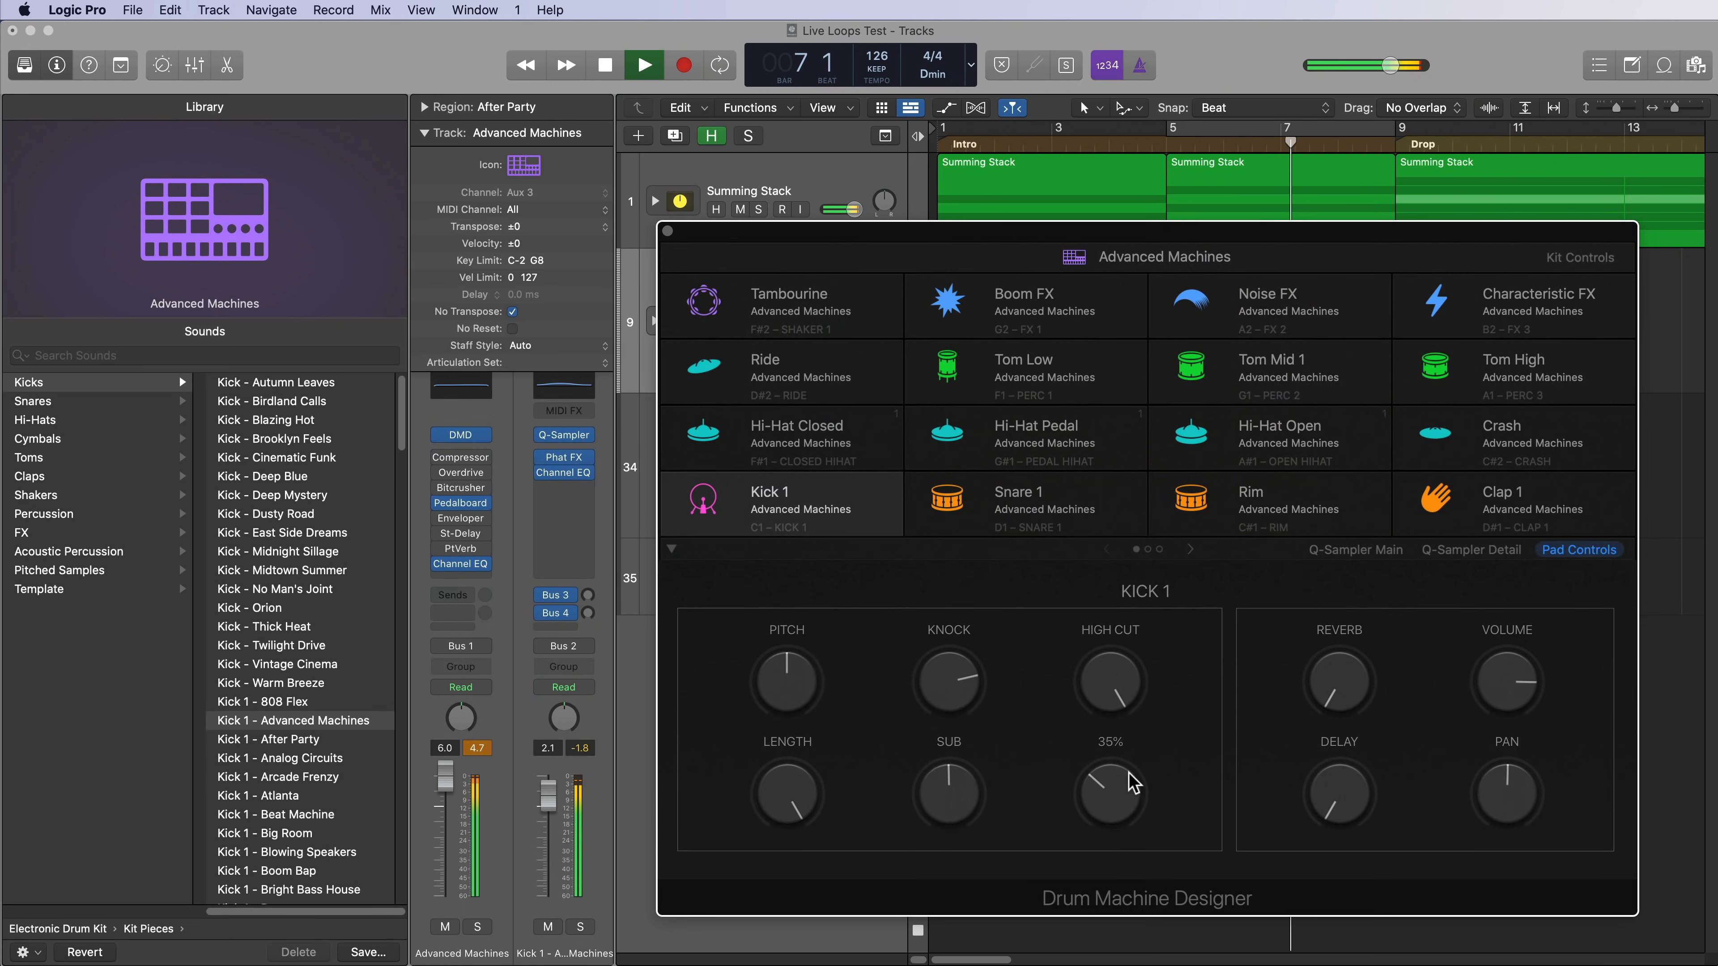
{"action": "left_click_drag", "start_coordinate": [1128, 773], "coordinate": [1138, 714]}
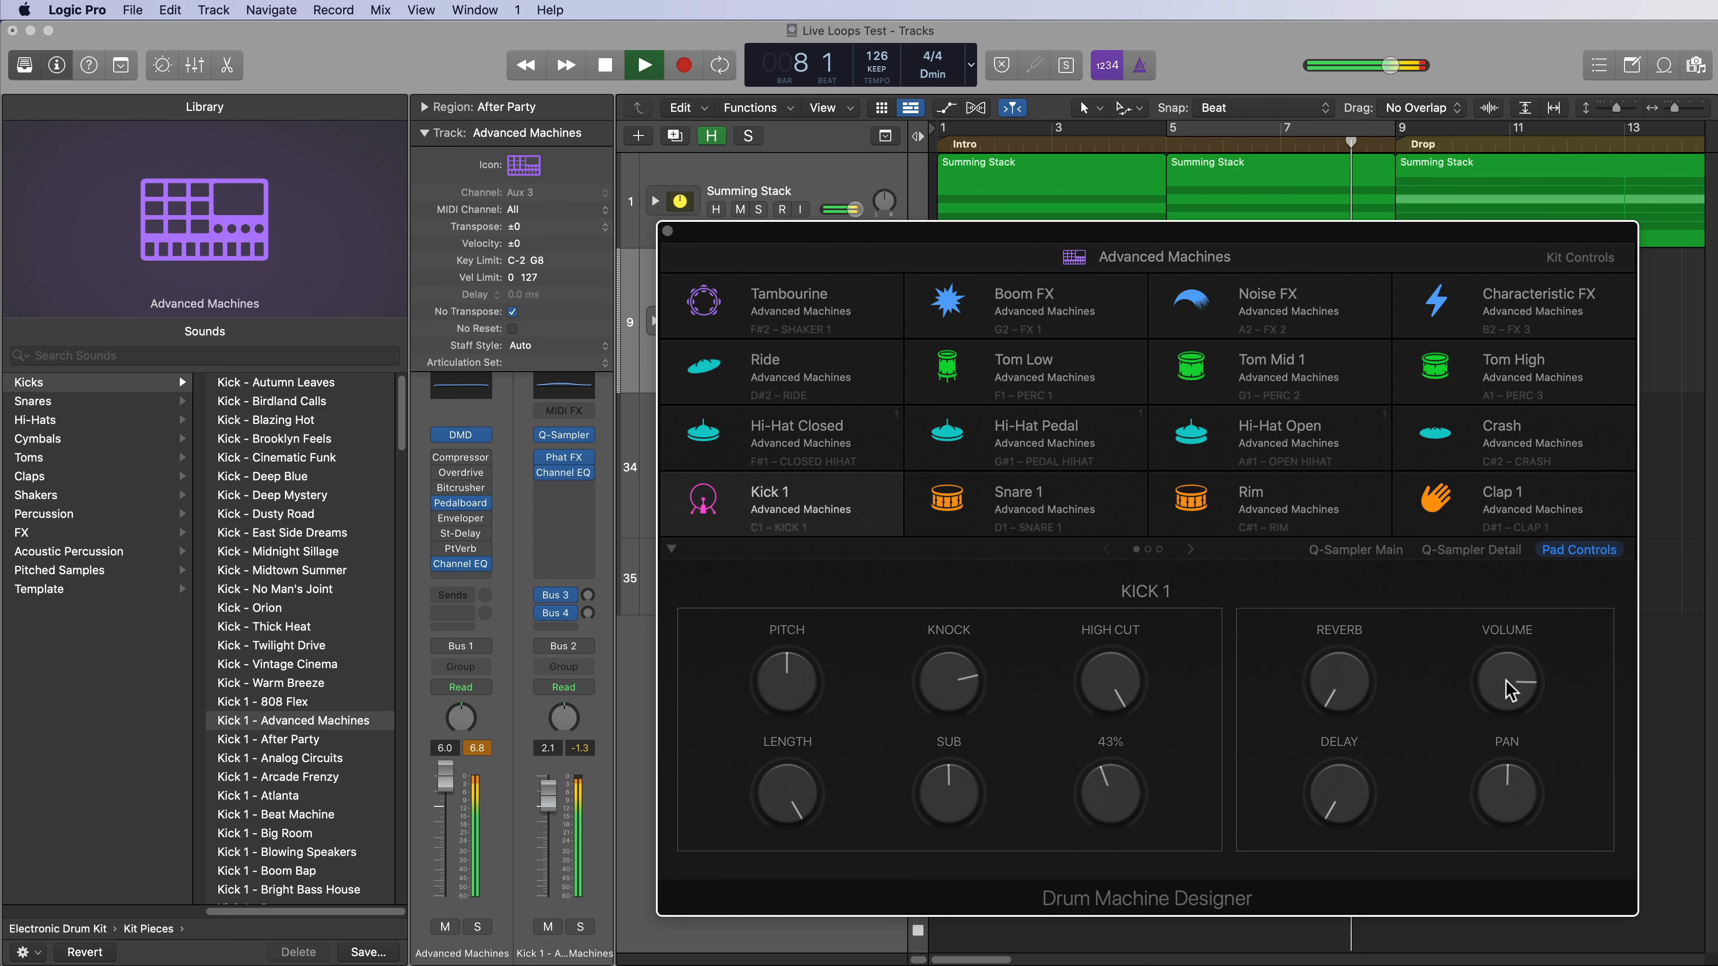
{"action": "left_click_drag", "start_coordinate": [1510, 690], "coordinate": [1508, 663]}
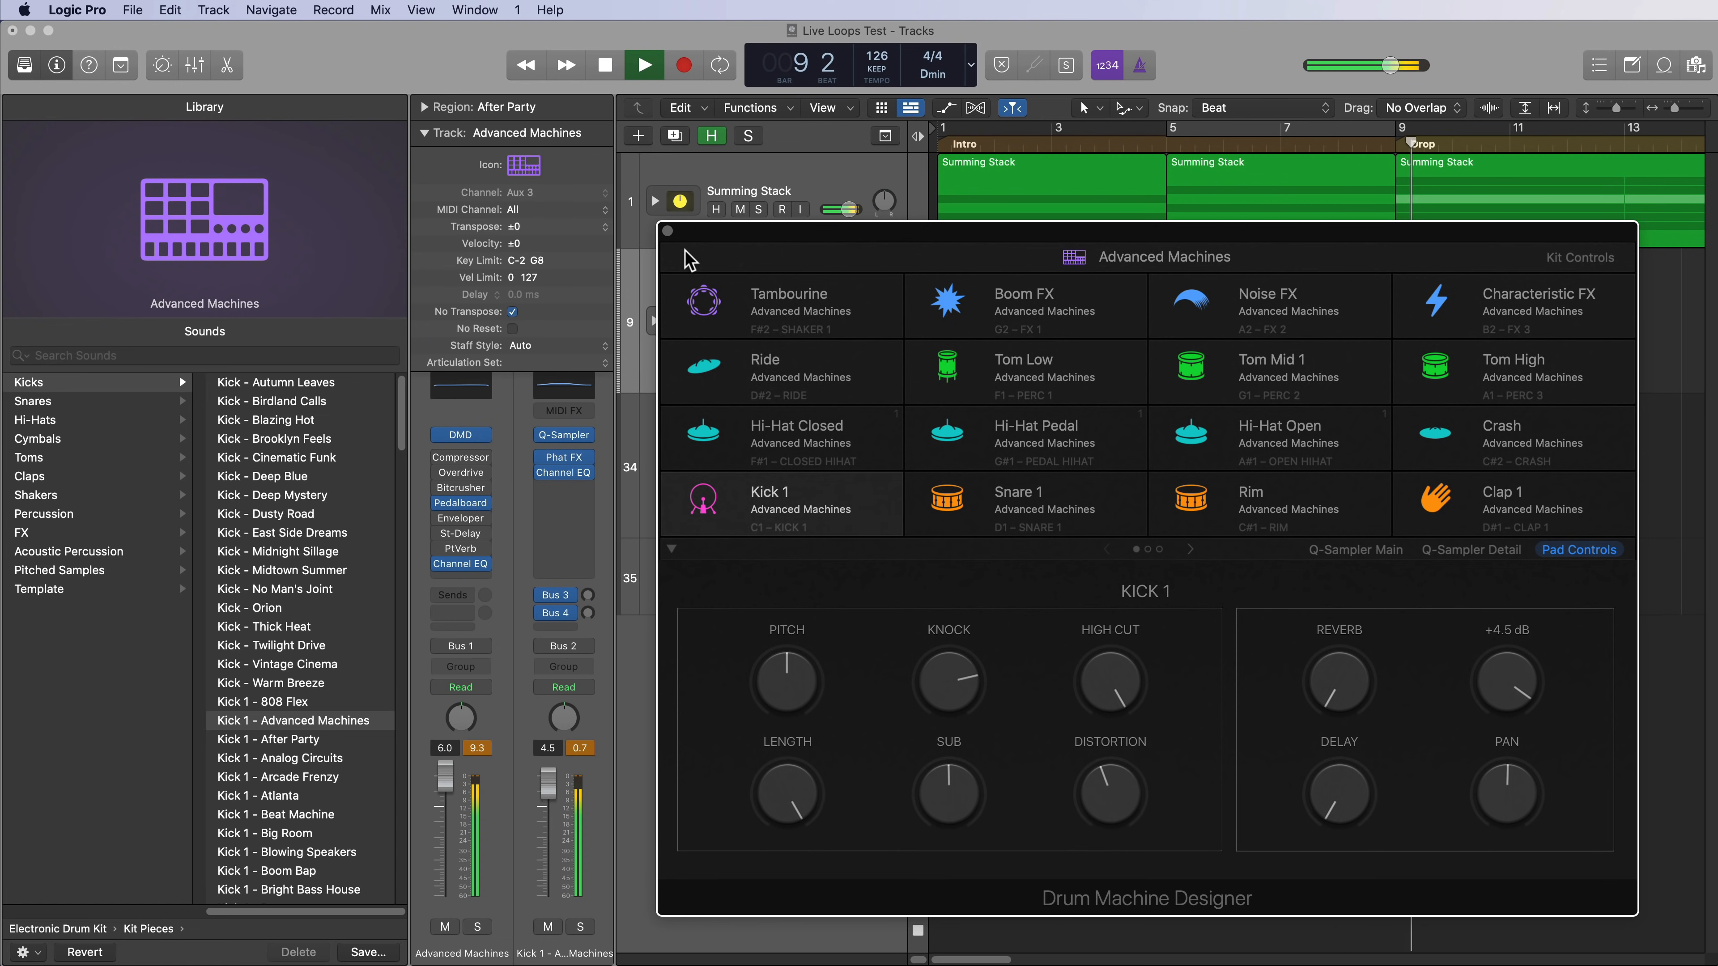
{"action": "left_click", "coordinate": [667, 231]}
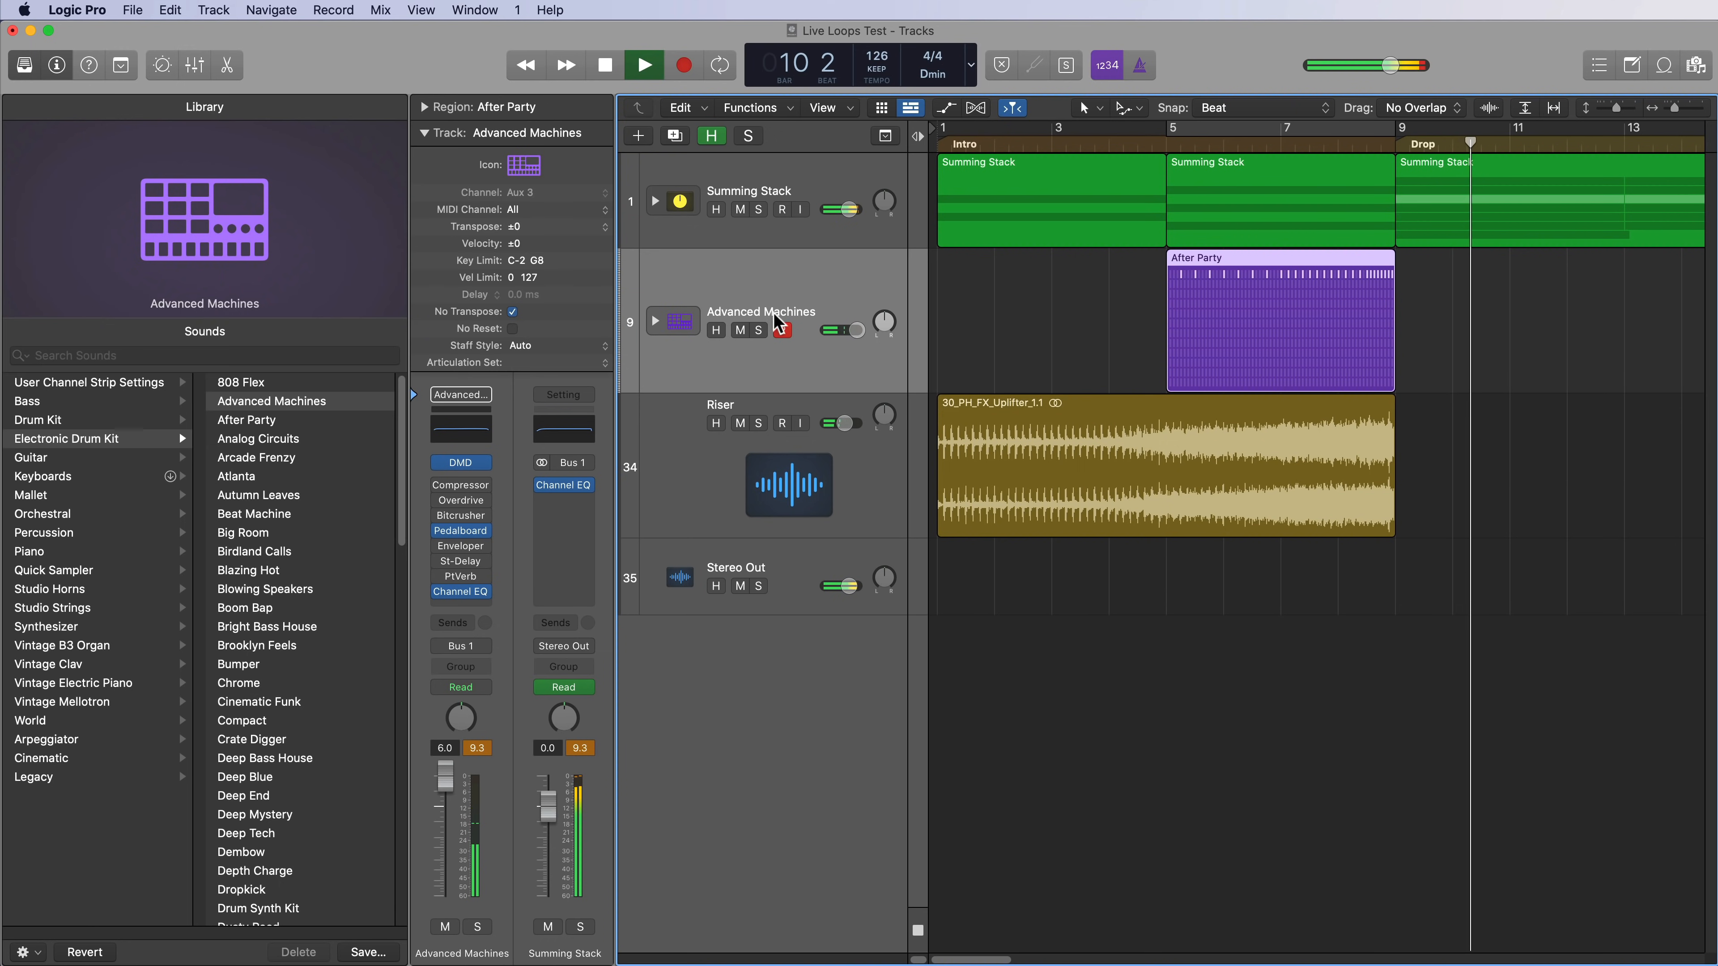
{"action": "key", "text": "space"}
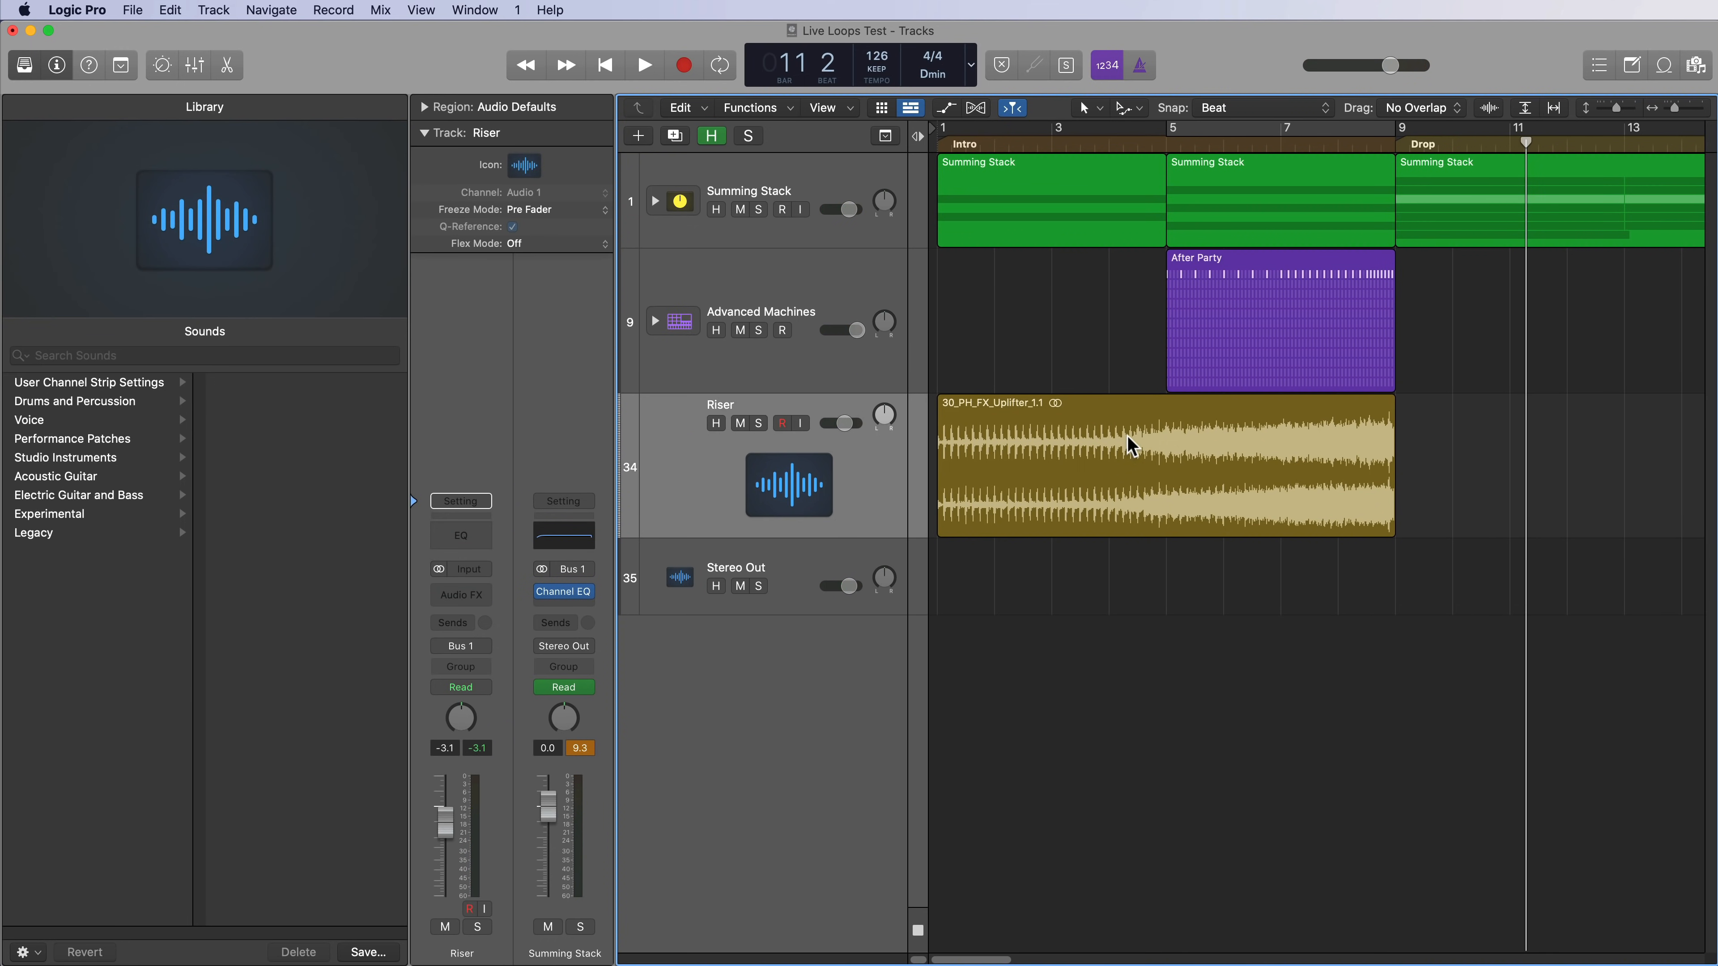
Mute the Riser track.
{"action": "left_click", "coordinate": [1127, 437]}
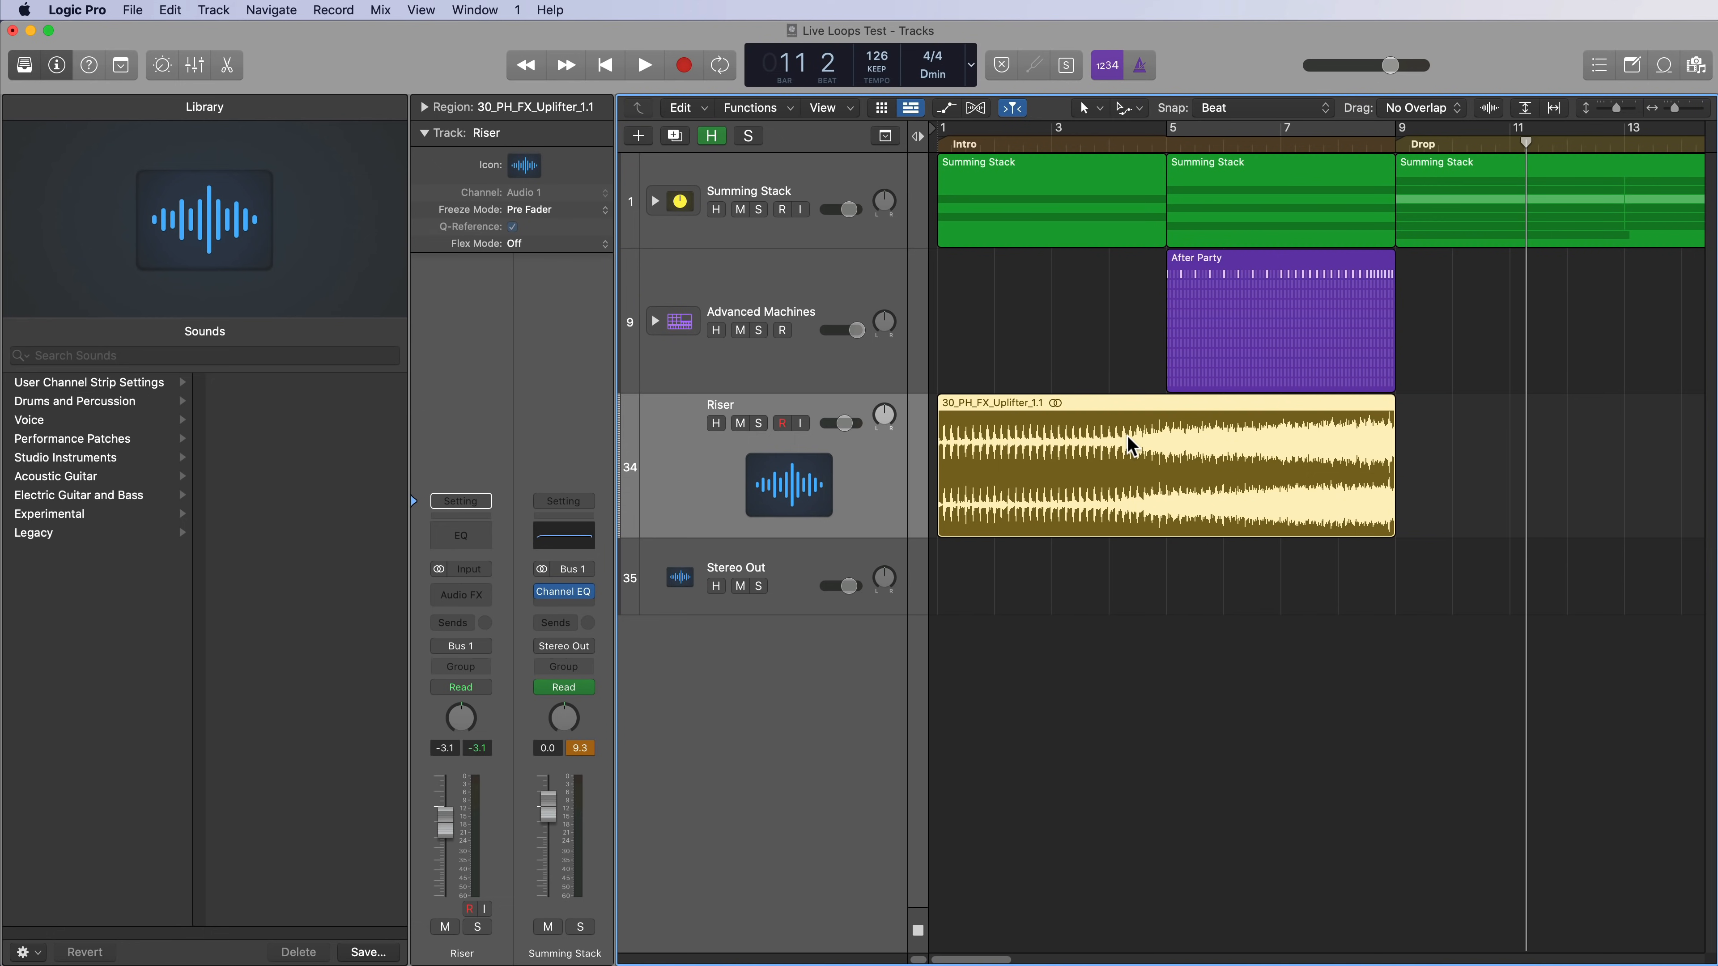
{"action": "left_click", "coordinate": [740, 423]}
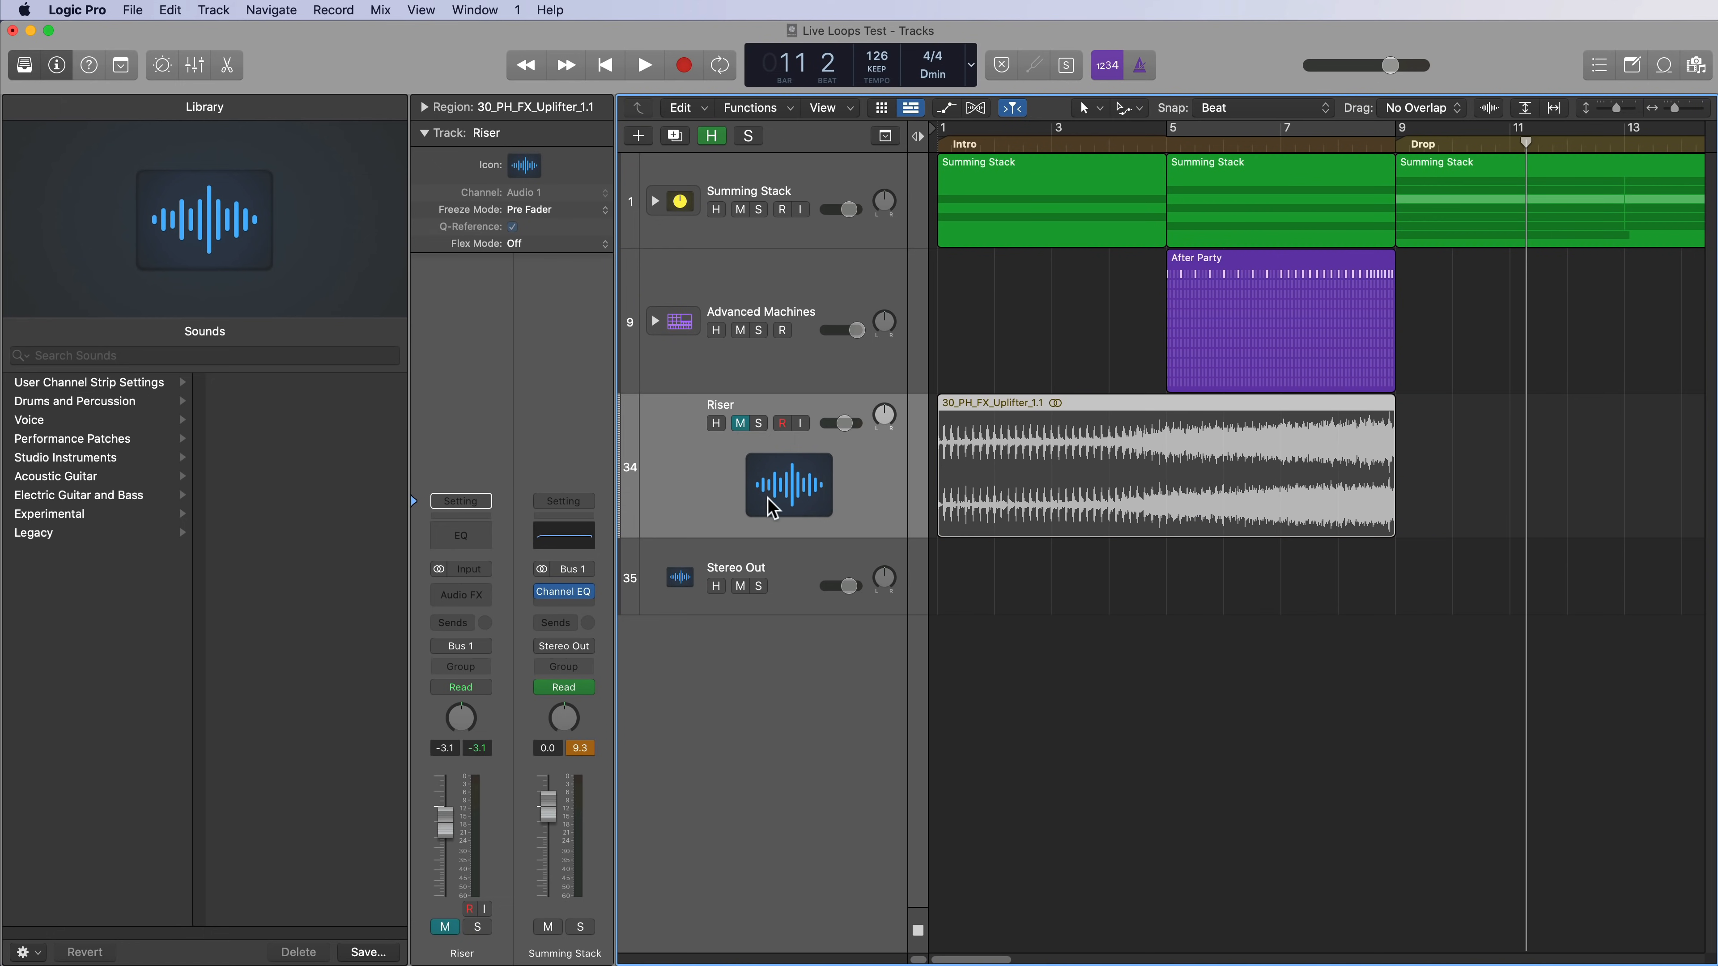
Reduce the heights of the Riser and Advanced Machines tracks in the arrangement.
{"action": "left_click_drag", "start_coordinate": [768, 536], "coordinate": [770, 438]}
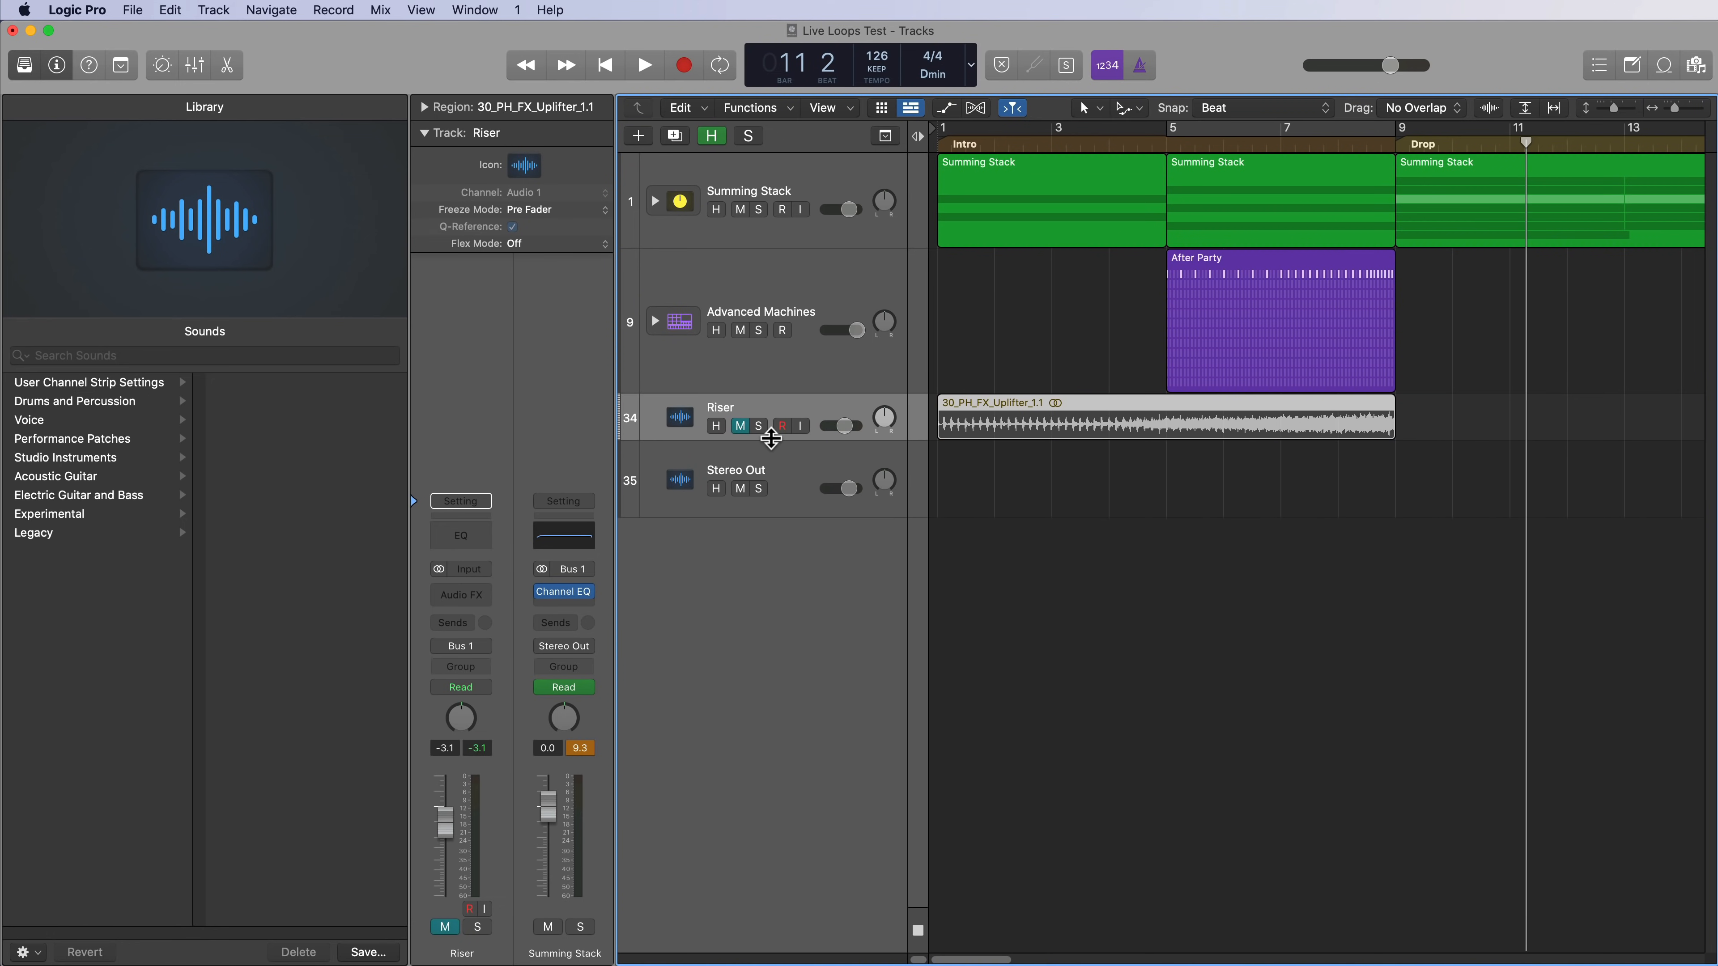
{"action": "left_click", "coordinate": [1075, 577]}
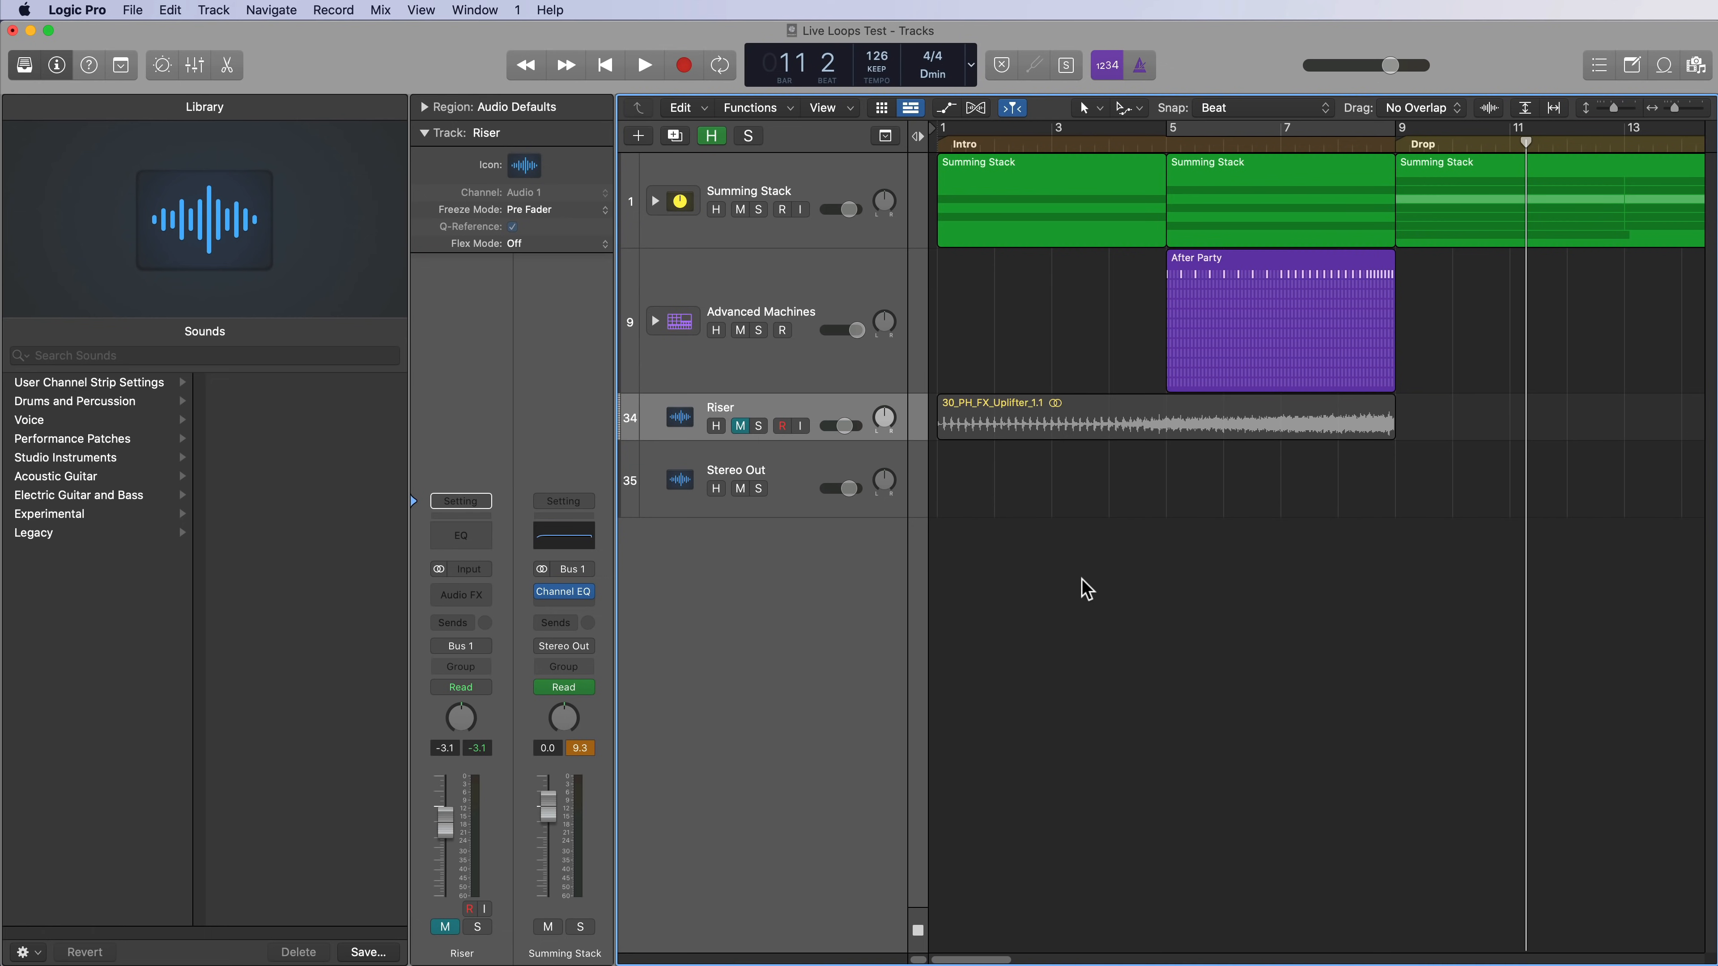
{"action": "left_click", "coordinate": [850, 279]}
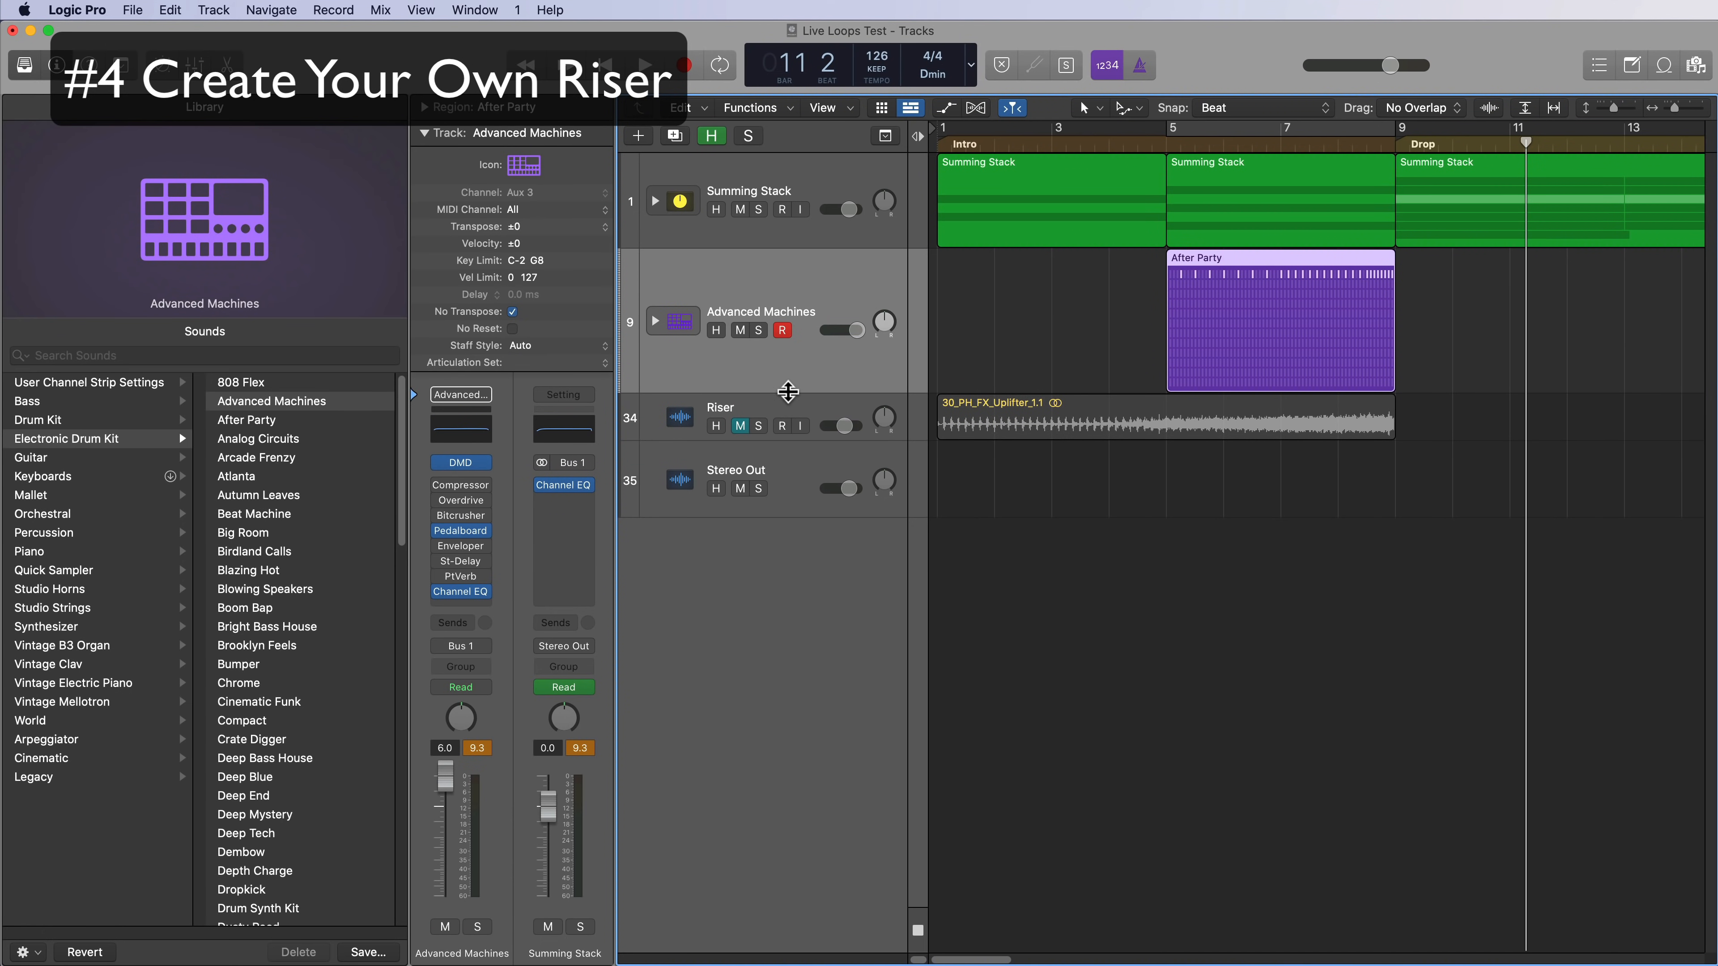
{"action": "left_click_drag", "start_coordinate": [788, 391], "coordinate": [785, 325]}
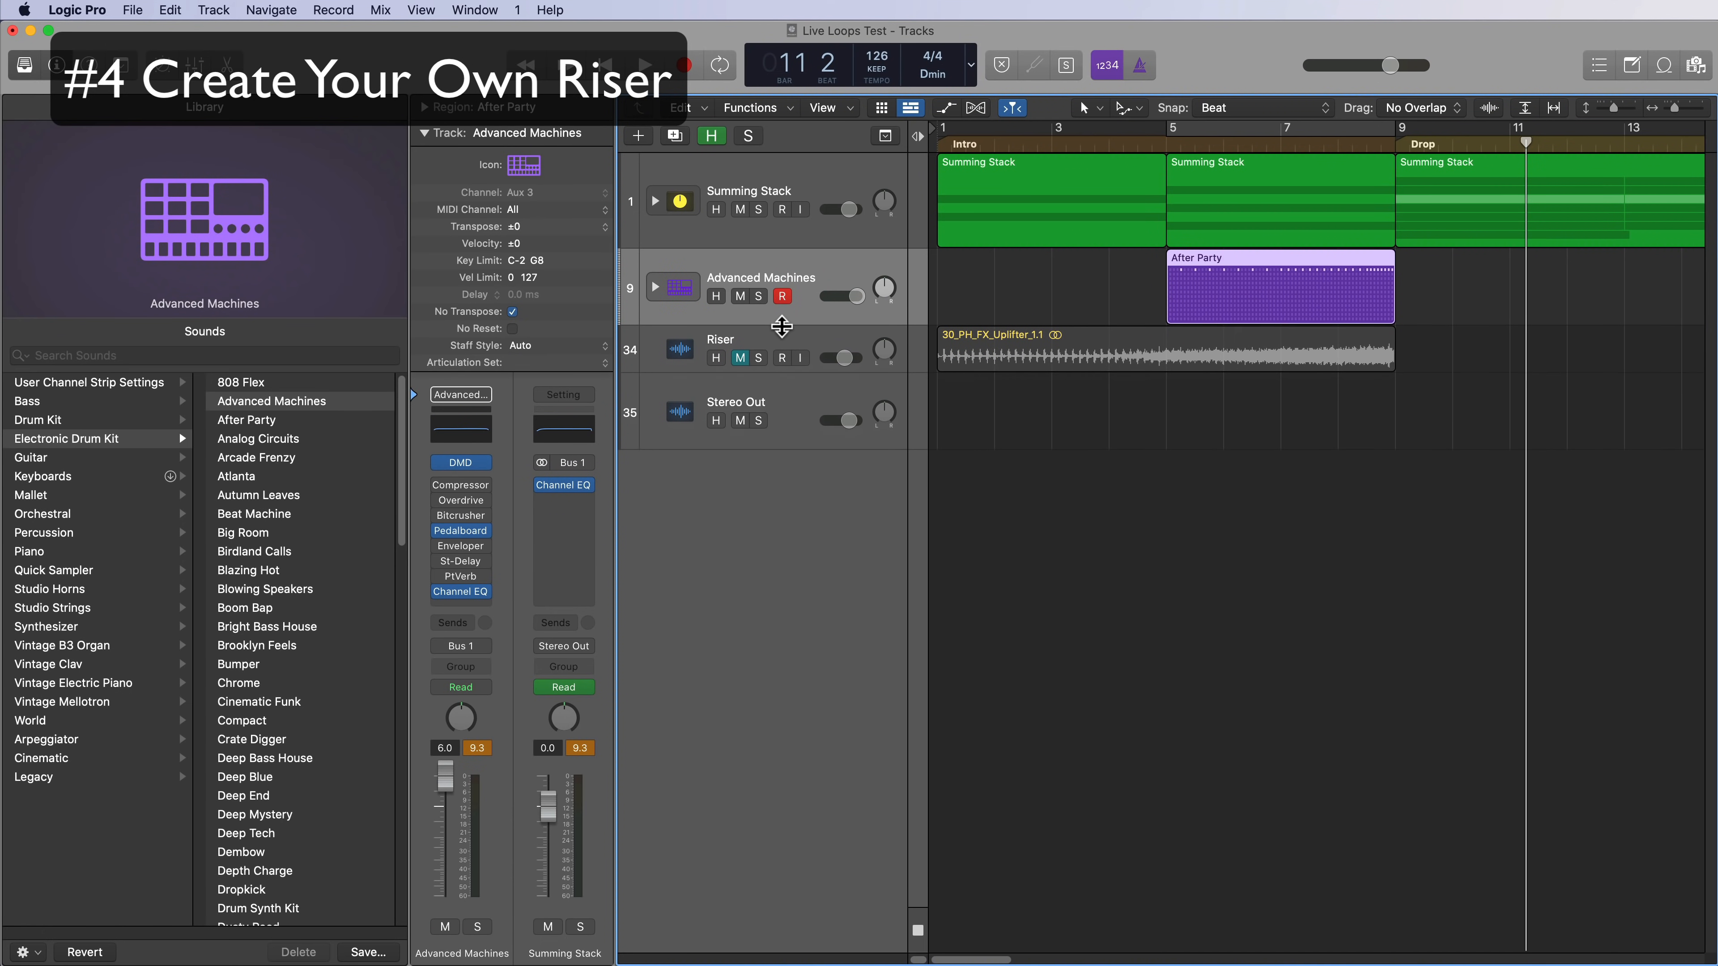
Add a software instrument track below Riser, load stereo Retro Synth with the Big Syncer preset, and close the plug-in window.
{"action": "double_click", "coordinate": [799, 546]}
{"action": "left_click", "coordinate": [461, 553]}
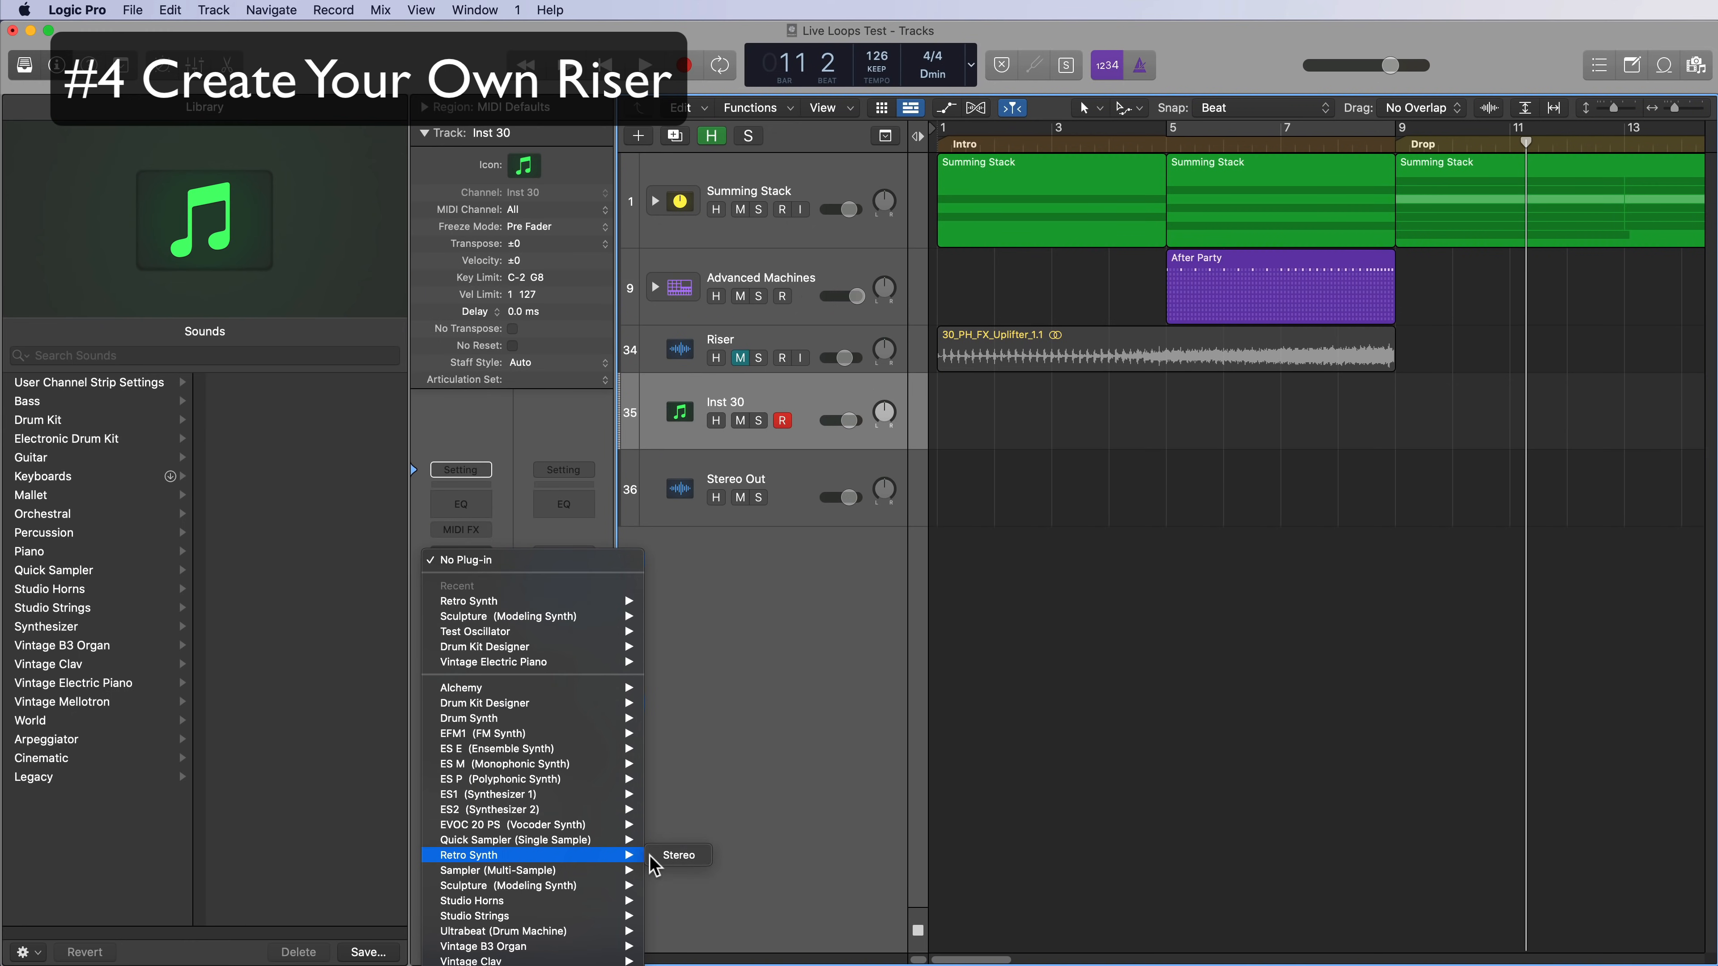
{"action": "left_click", "coordinate": [676, 861]}
{"action": "left_click", "coordinate": [813, 304]}
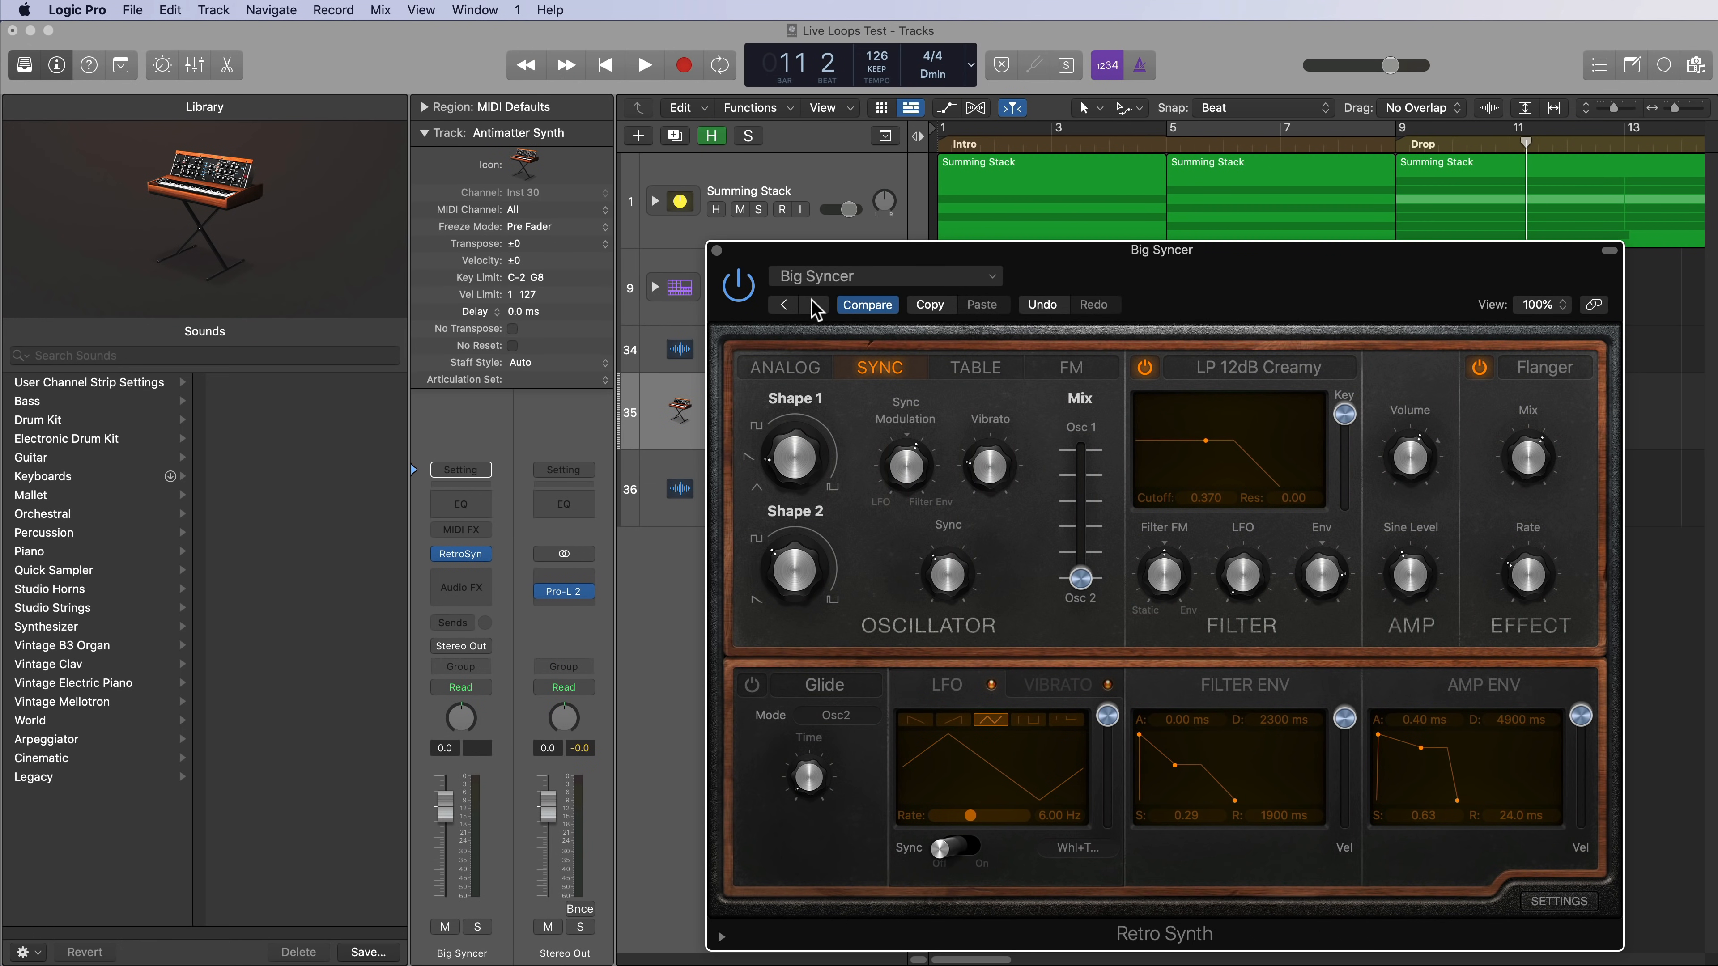
{"action": "left_click", "coordinate": [718, 251]}
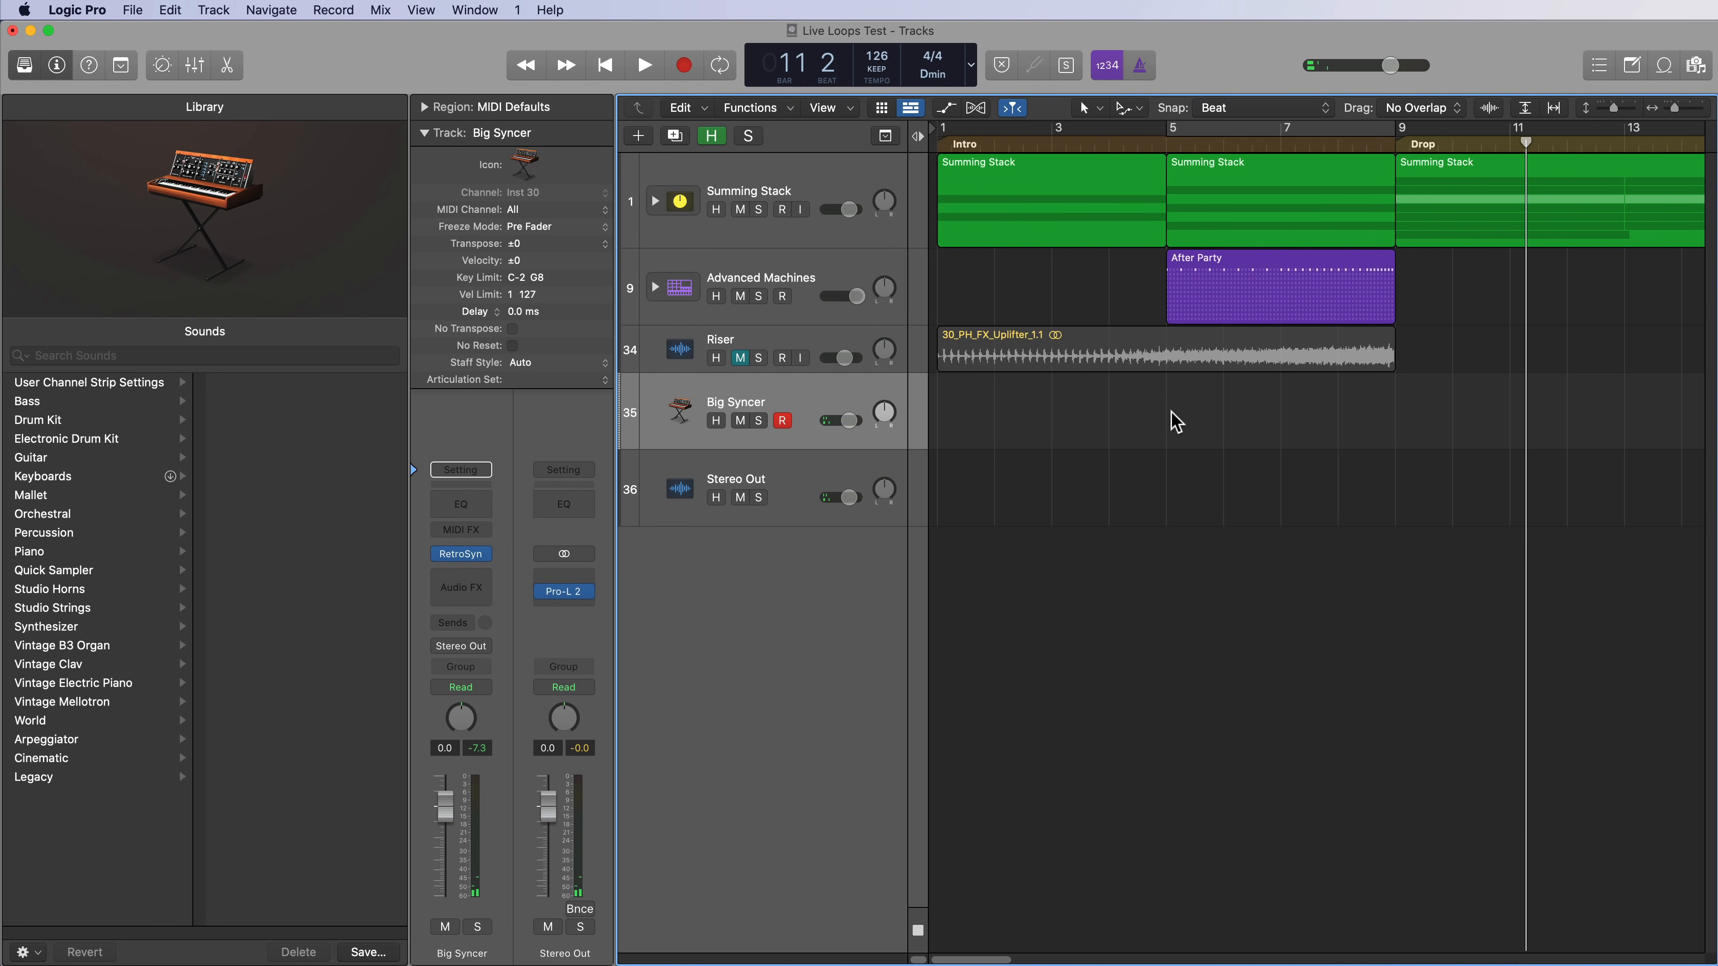
Create a pattern region at bar 5 on the Big Syncer track and turn on every other step in the D3 row.
{"action": "right_click", "coordinate": [1180, 432]}
{"action": "left_click", "coordinate": [1287, 442]}
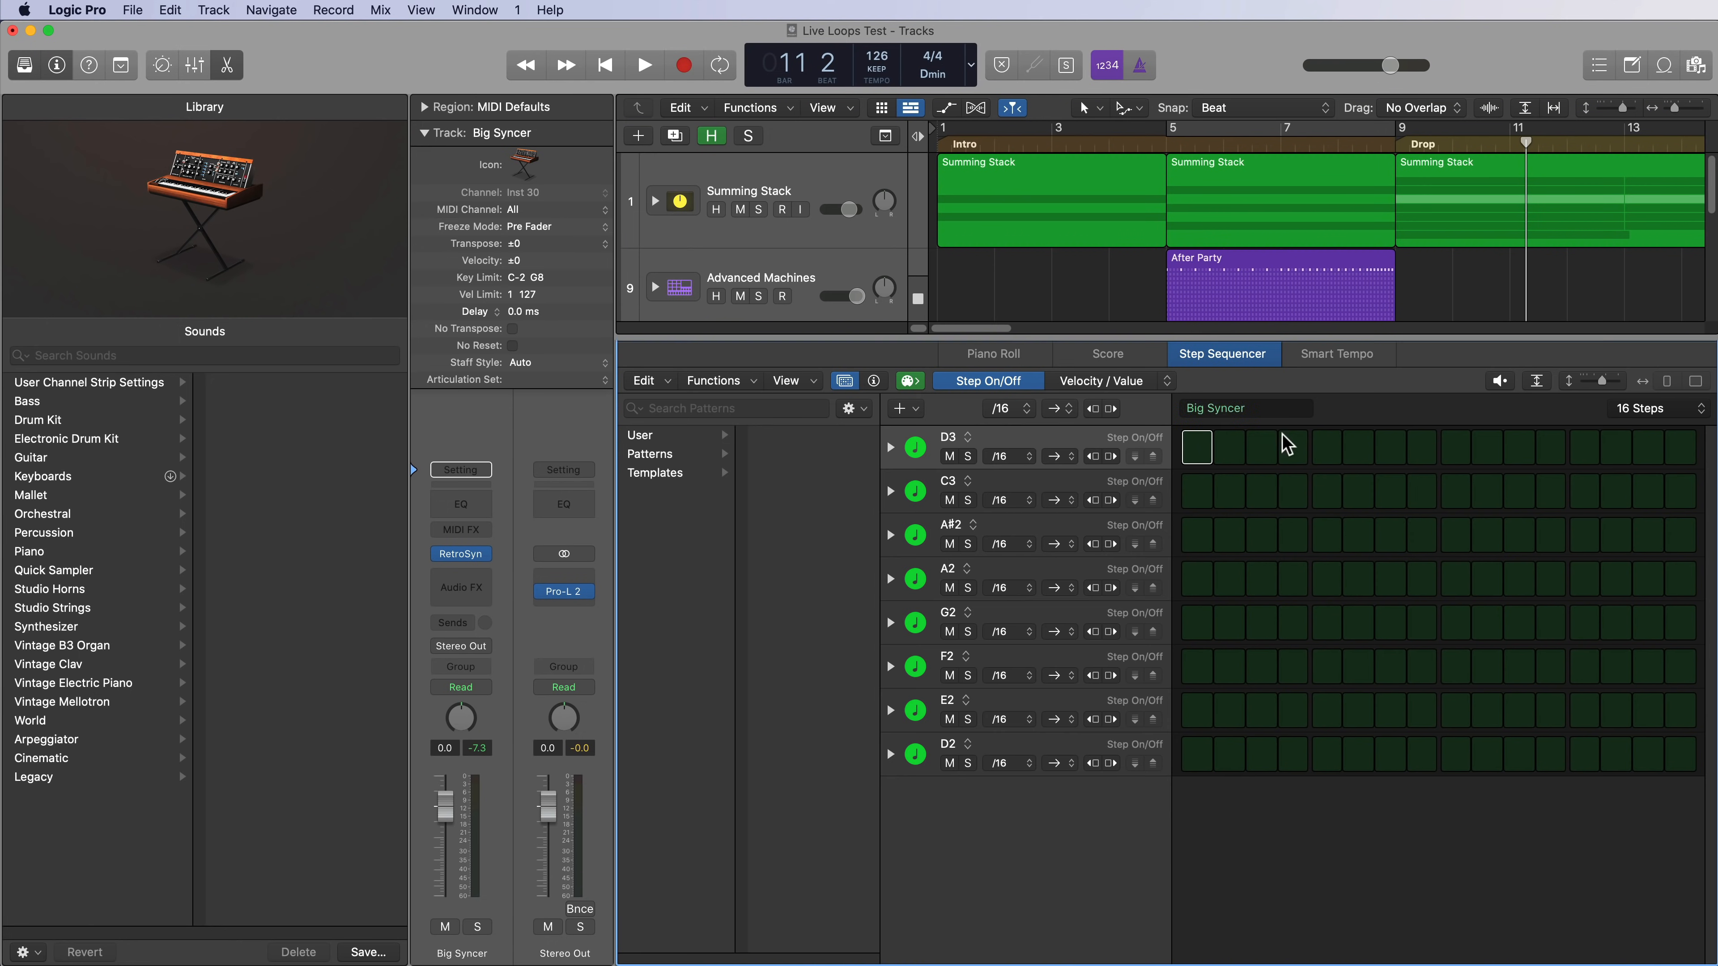
{"action": "left_click", "coordinate": [1198, 446]}
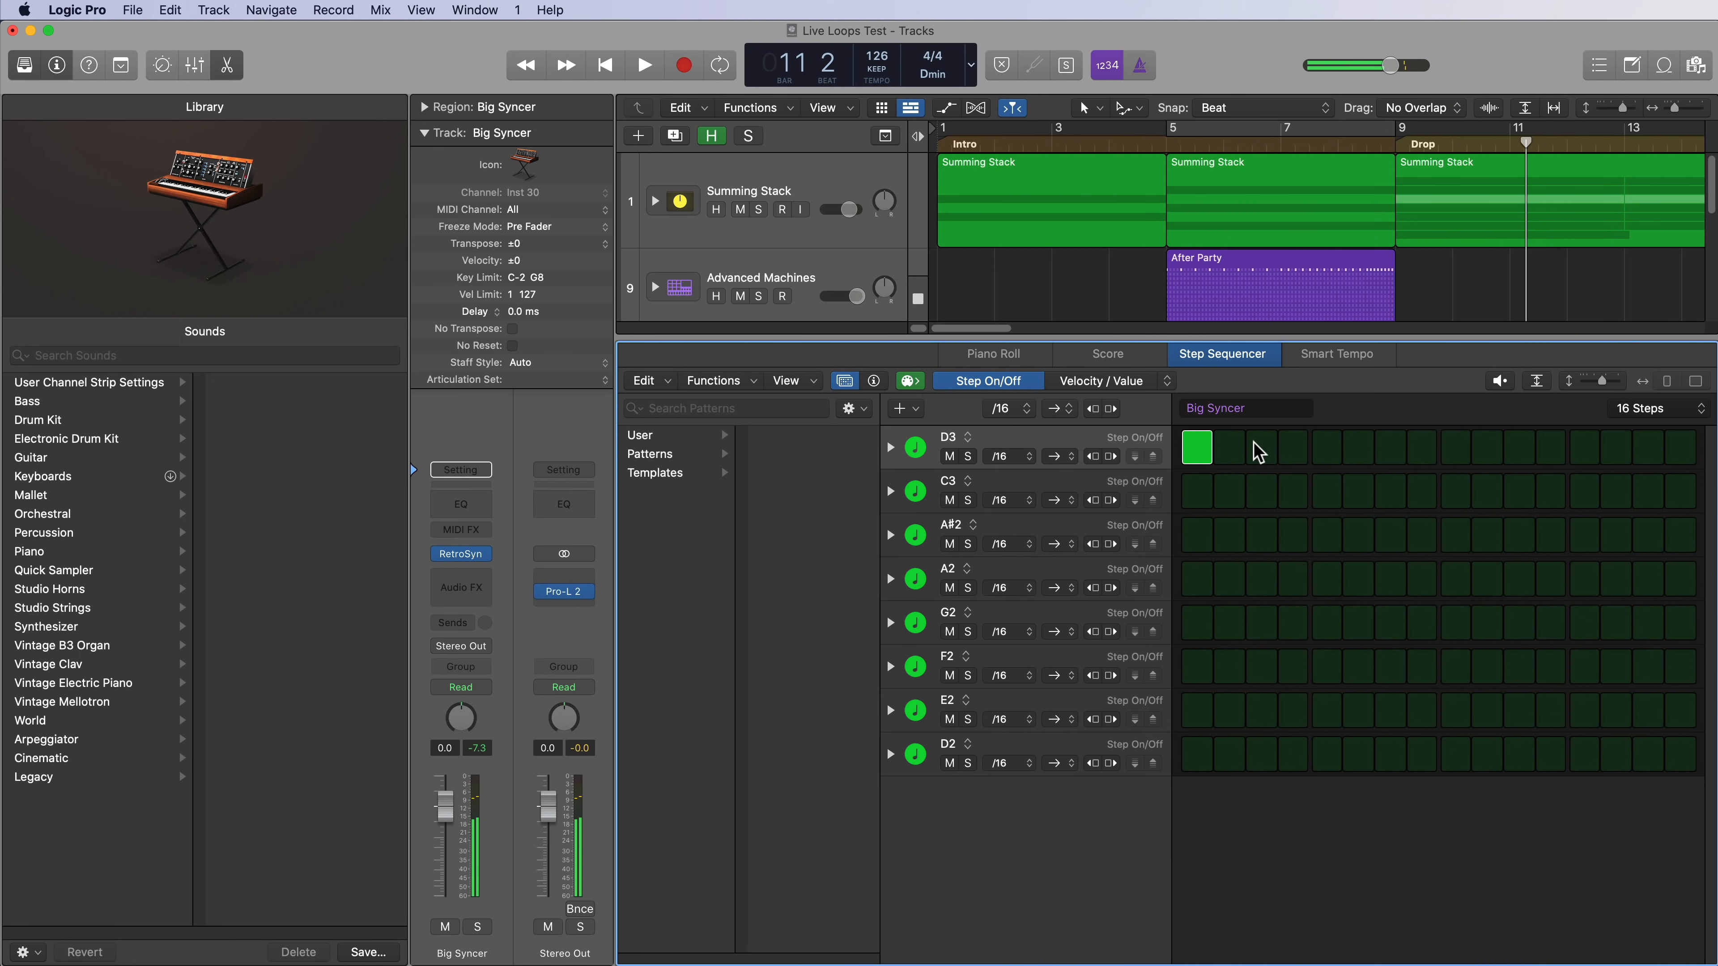
{"action": "left_click", "coordinate": [1254, 446]}
{"action": "left_click", "coordinate": [1325, 450]}
{"action": "left_click", "coordinate": [1397, 450]}
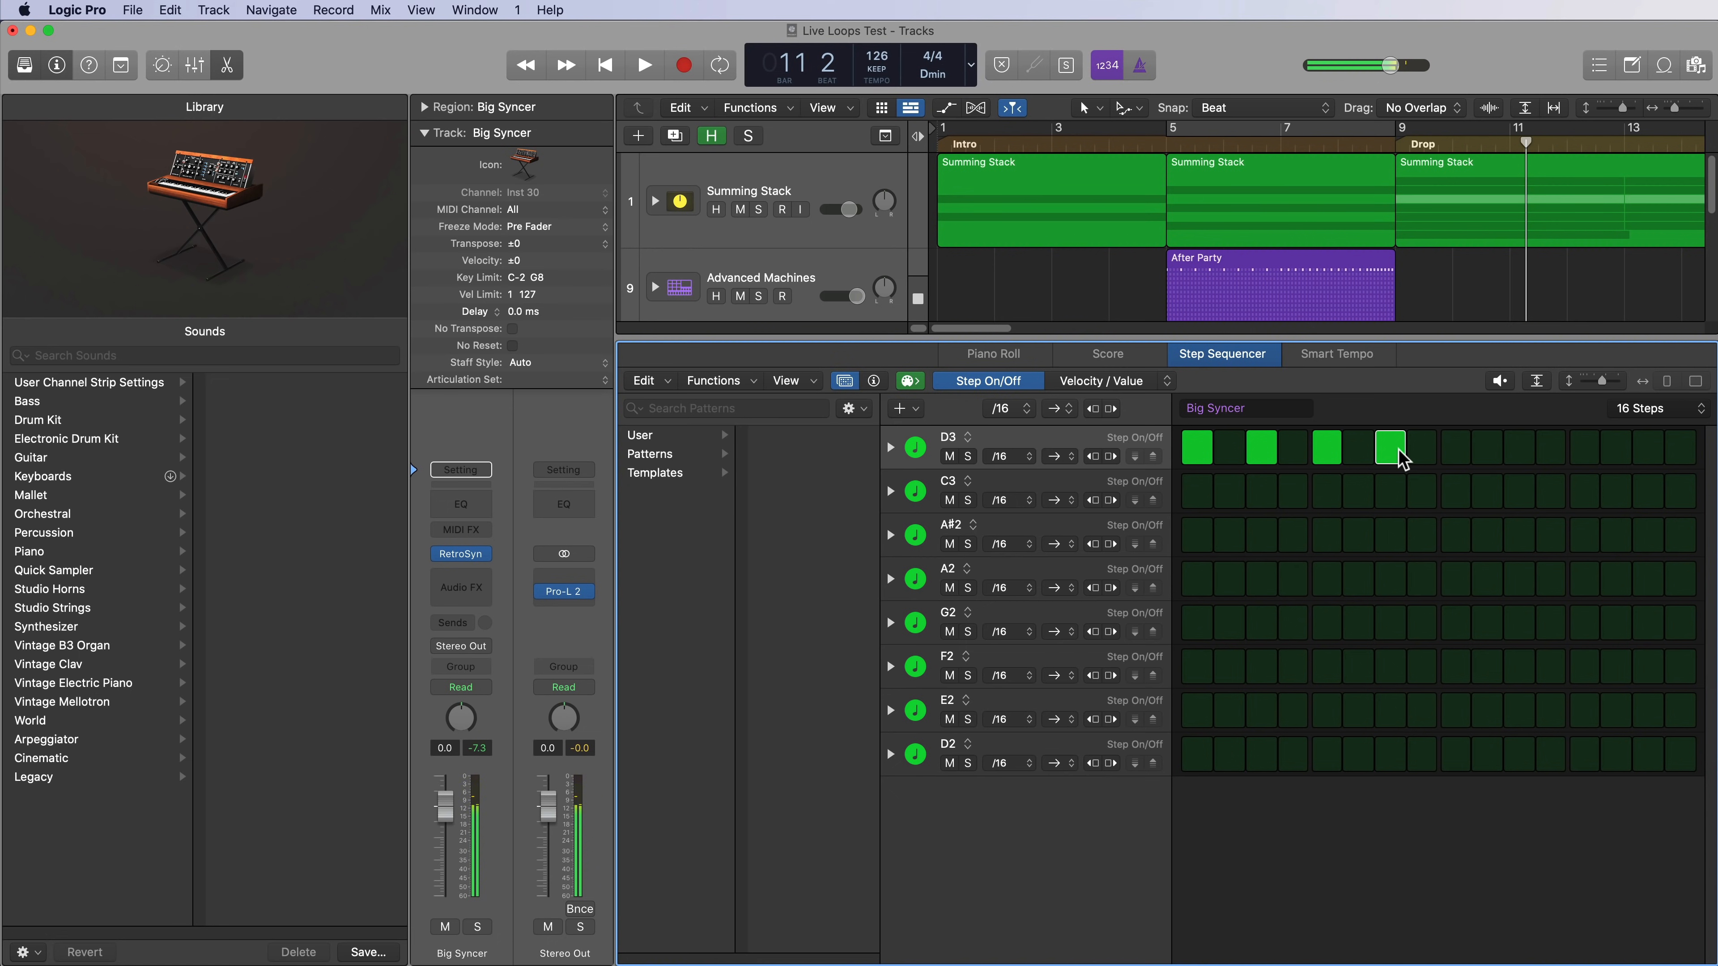
{"action": "left_click", "coordinate": [1454, 450]}
{"action": "left_click", "coordinate": [1519, 451]}
{"action": "left_click", "coordinate": [1584, 452]}
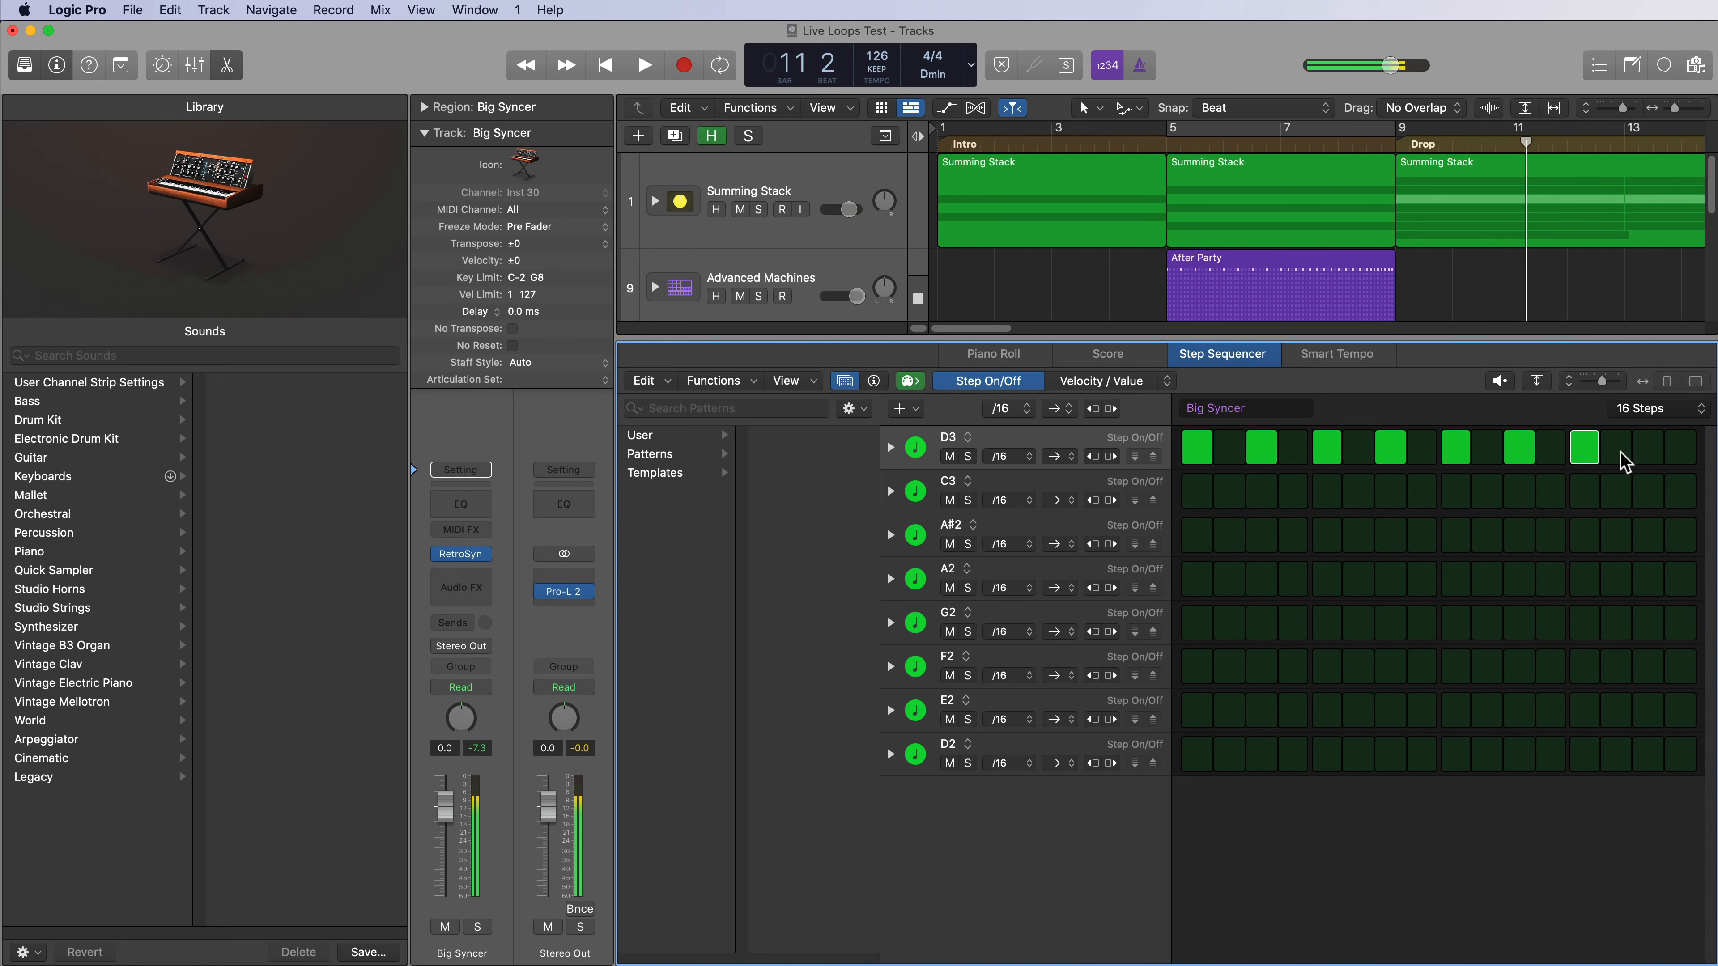
Cycle the Big Syncer region over bars 5 to 9, play it, and view its step pattern during playback.
{"action": "key", "text": "p"}
{"action": "key", "text": "p"}
{"action": "key", "text": "u"}
{"action": "key", "text": "space"}
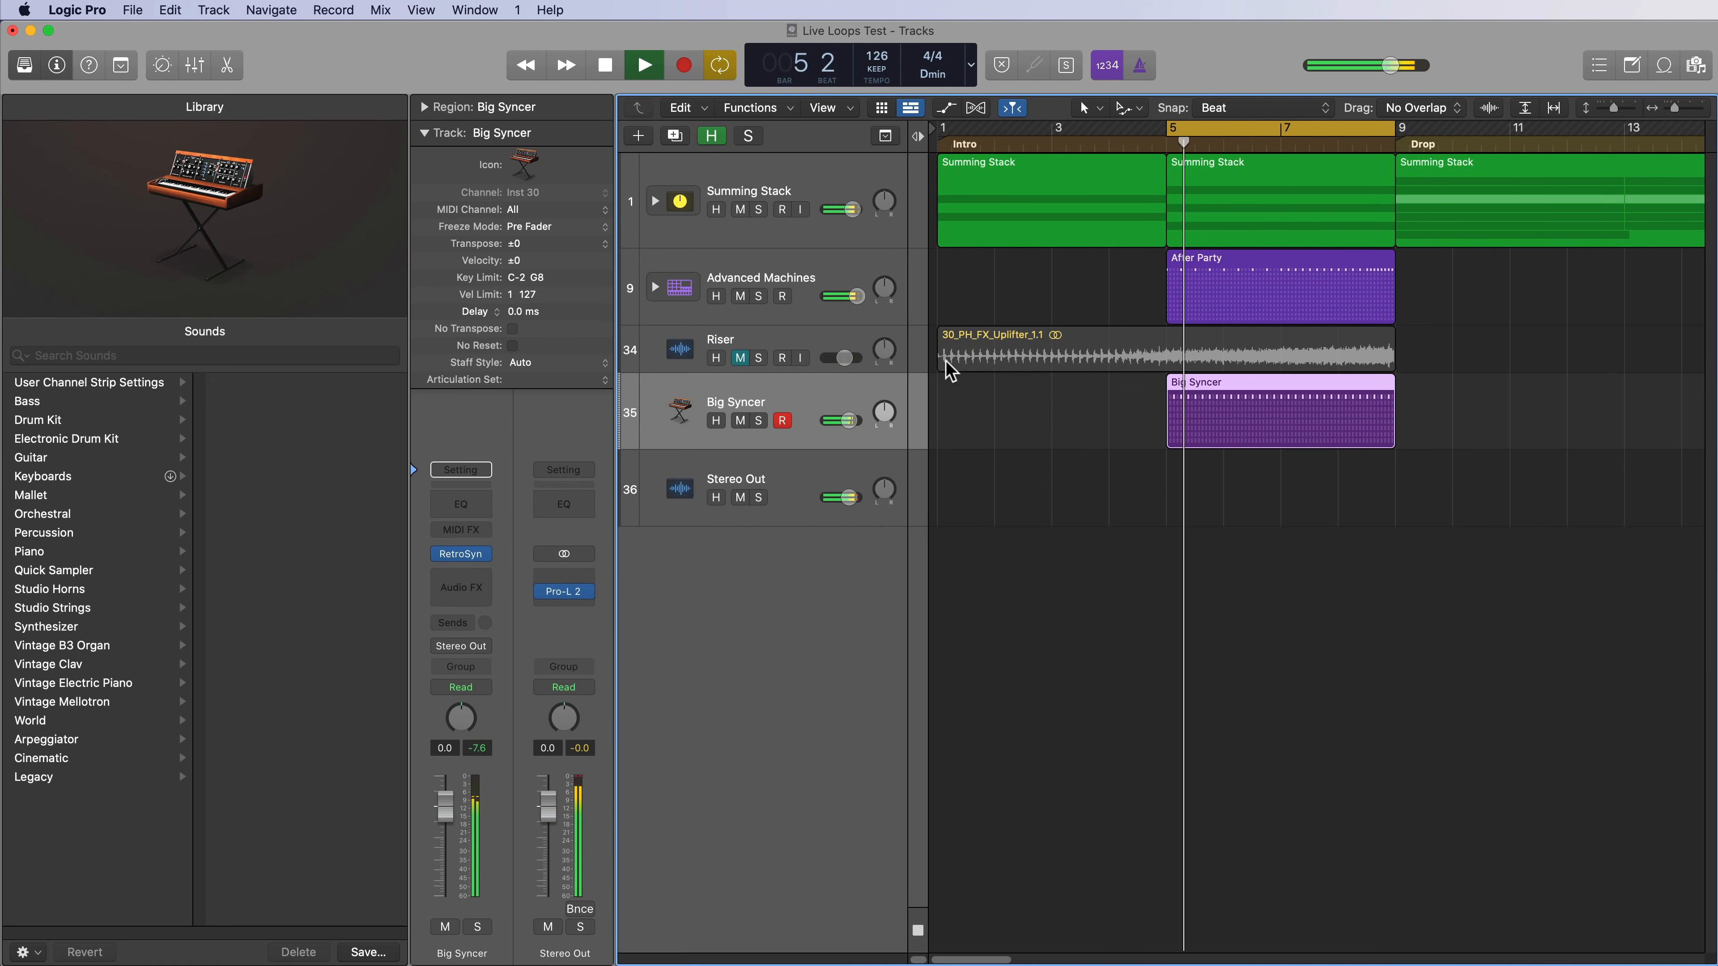
{"action": "double_click", "coordinate": [1235, 422]}
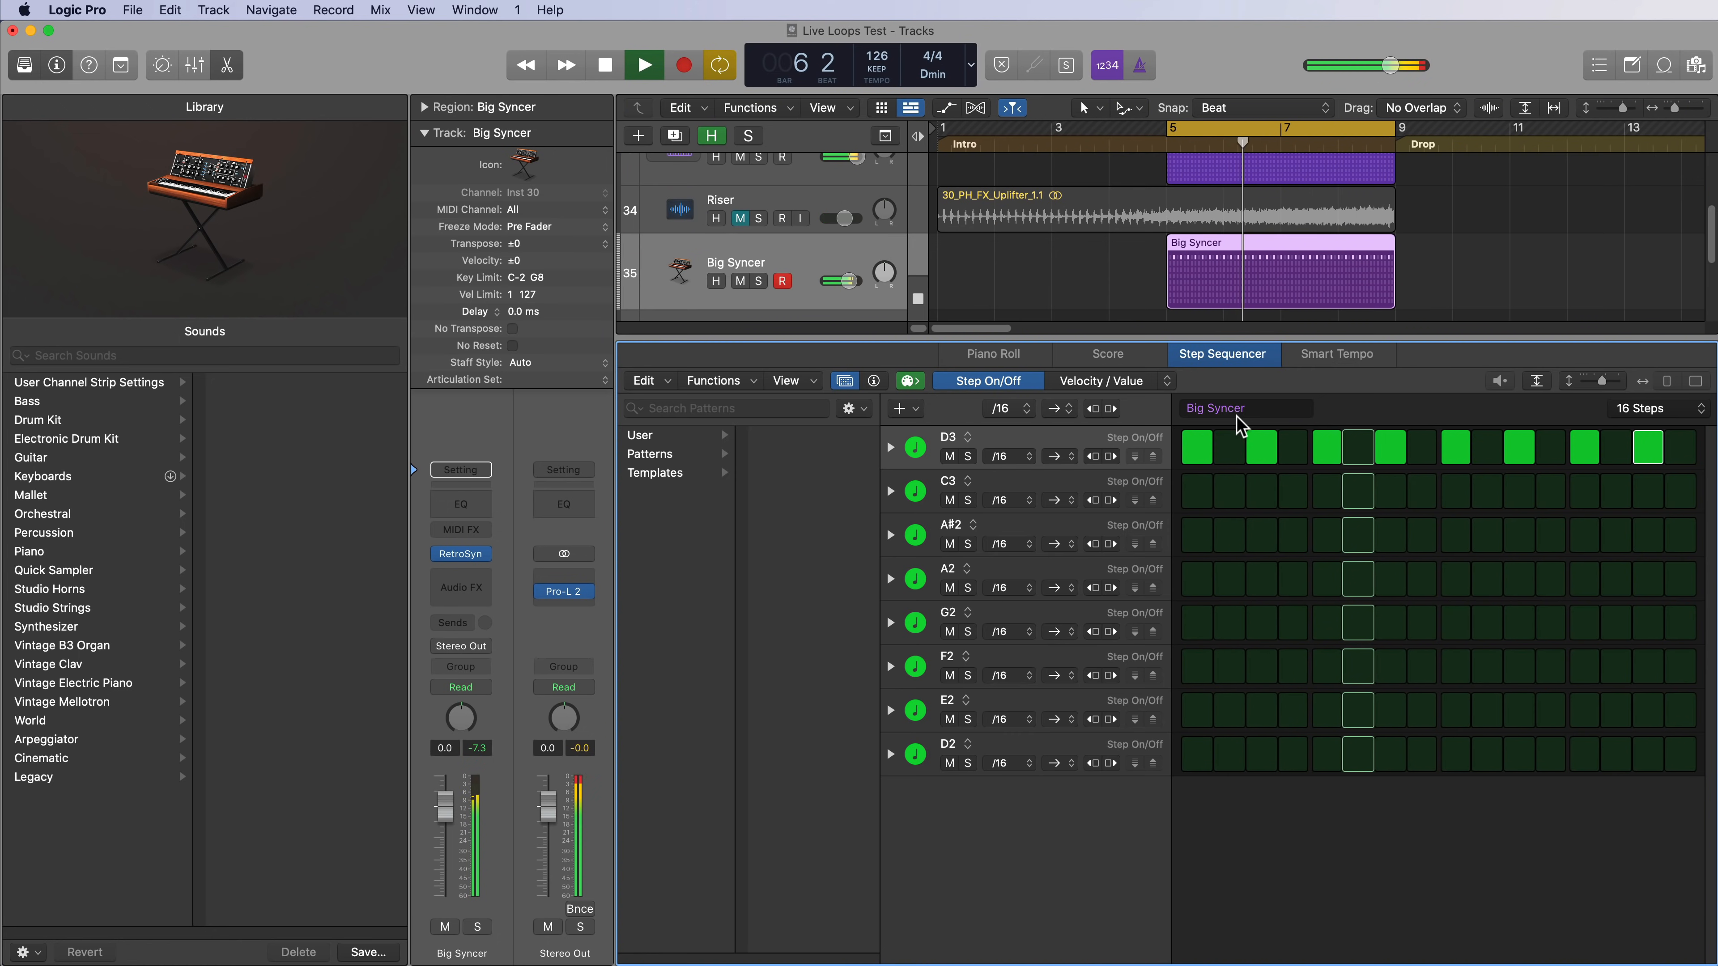
Copy the Big Syncer region to bar 1 and set the cycle range across both regions, from bar 1 to bar 9.
{"action": "left_click_drag", "start_coordinate": [1201, 414], "coordinate": [971, 402]}
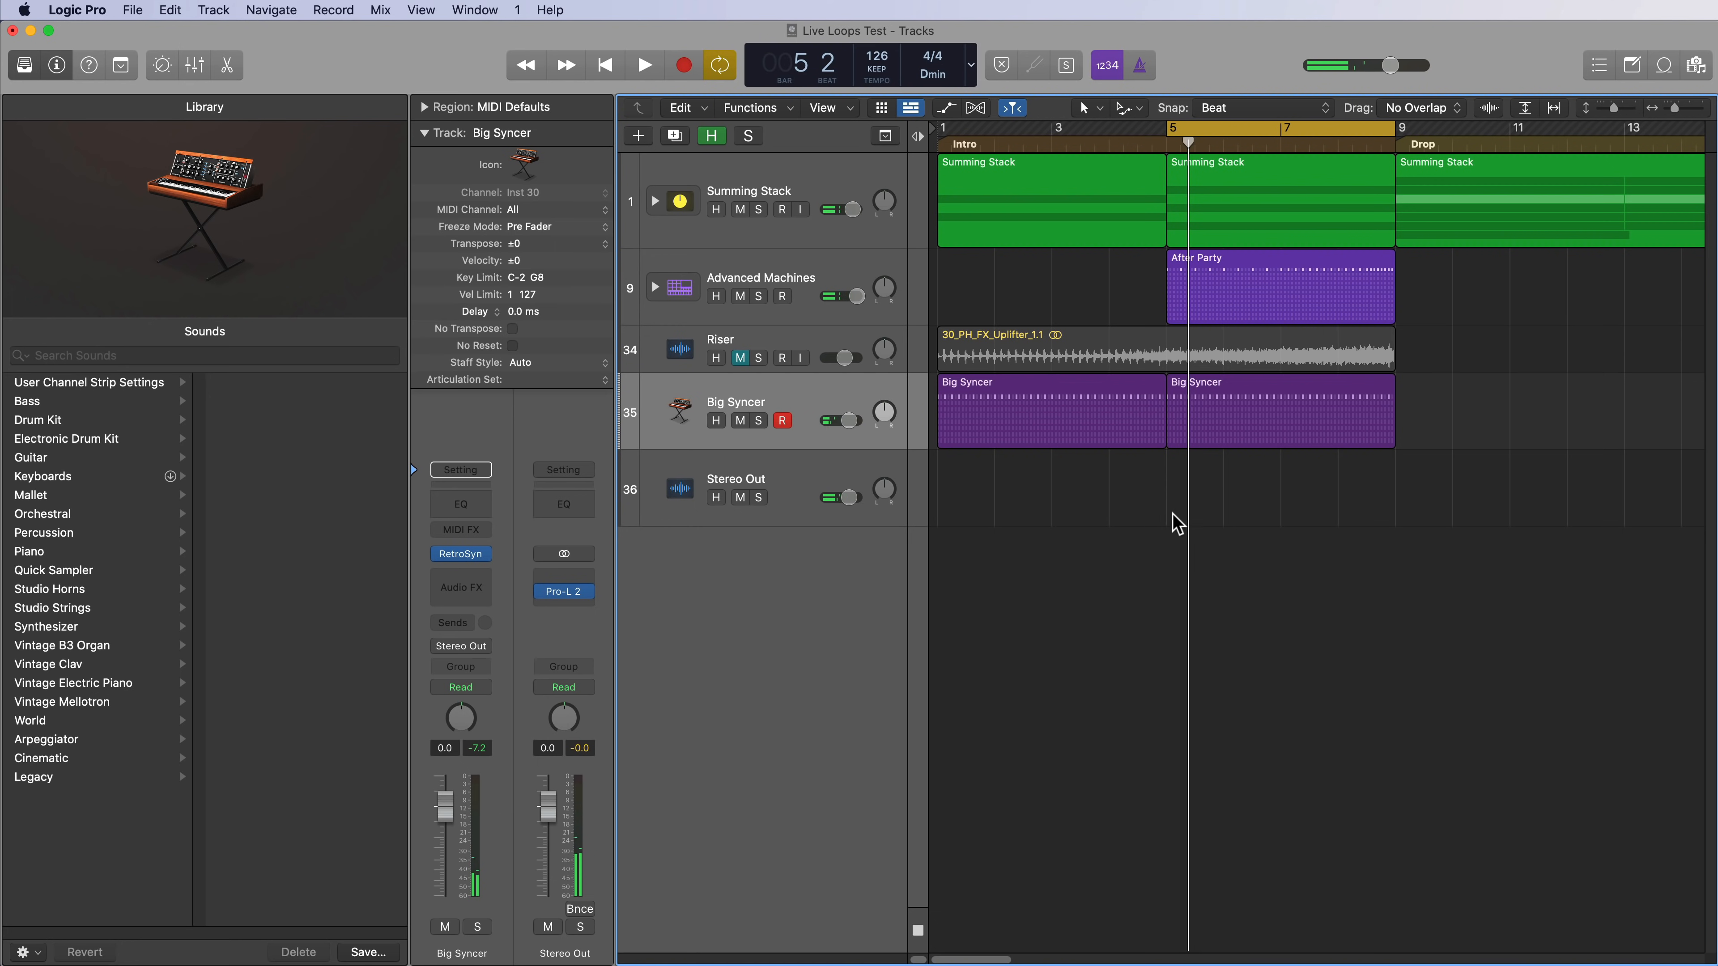
{"action": "left_click_drag", "start_coordinate": [1158, 515], "coordinate": [1212, 441]}
{"action": "key", "text": "super+u"}
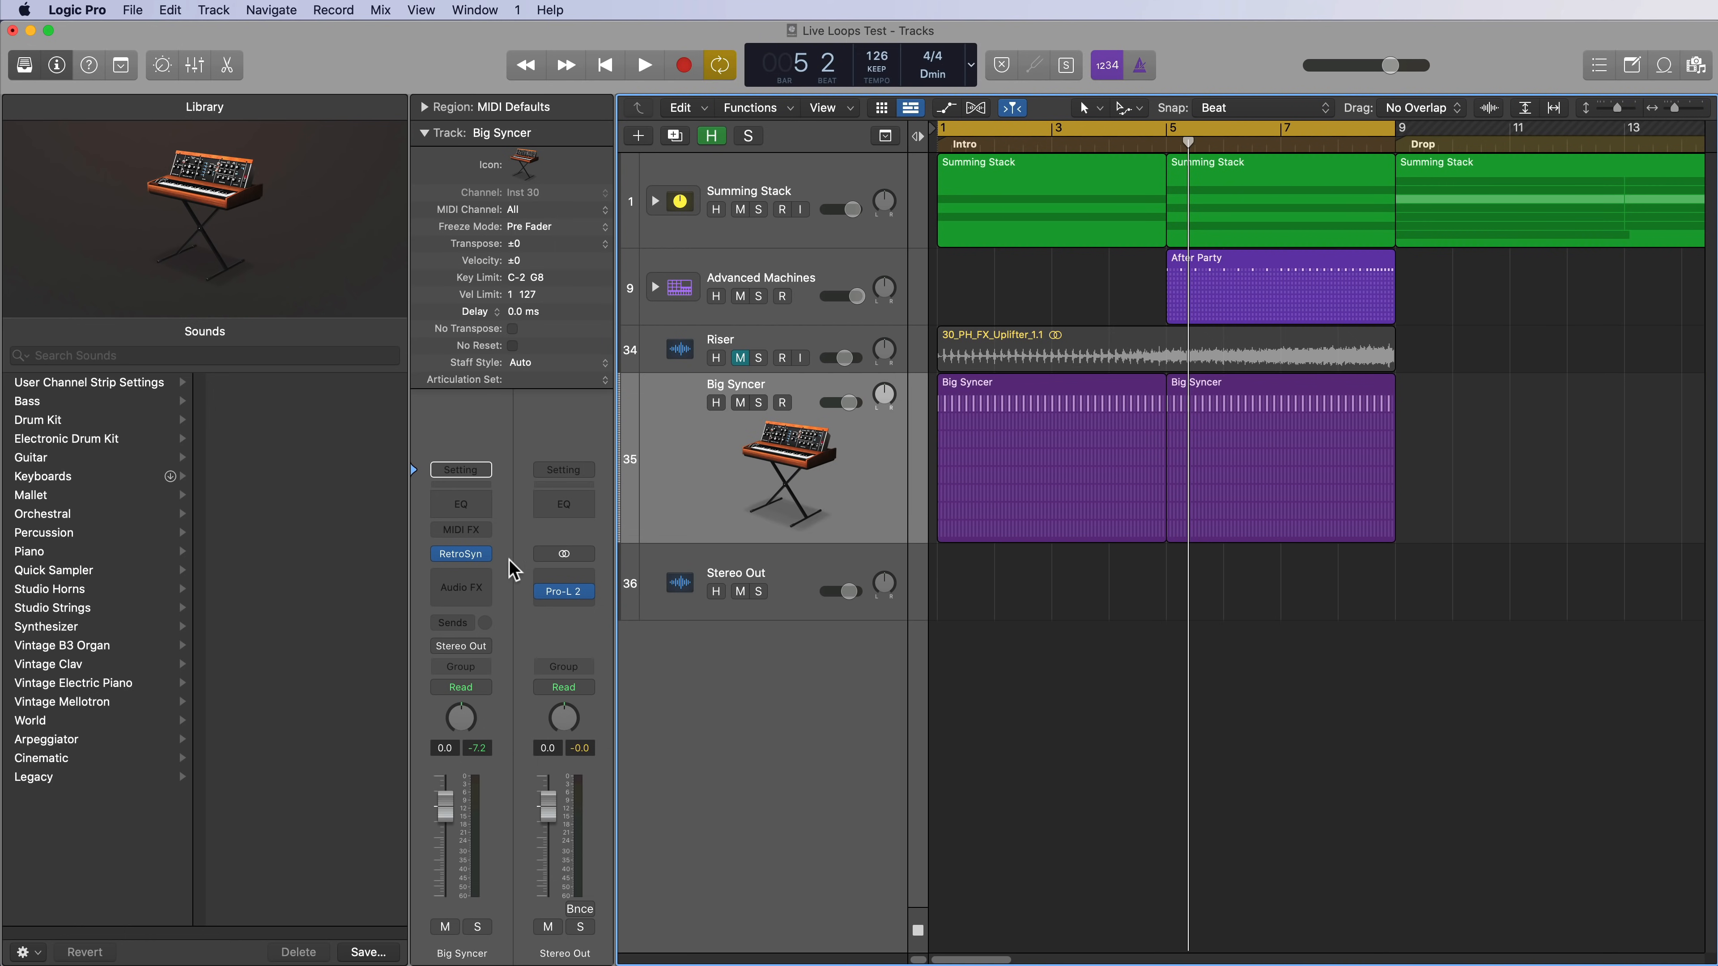
Browse the audio effect plug-ins available for the Big Syncer channel, including the Pitch category and the Audio Units.
{"action": "left_click", "coordinate": [489, 586]}
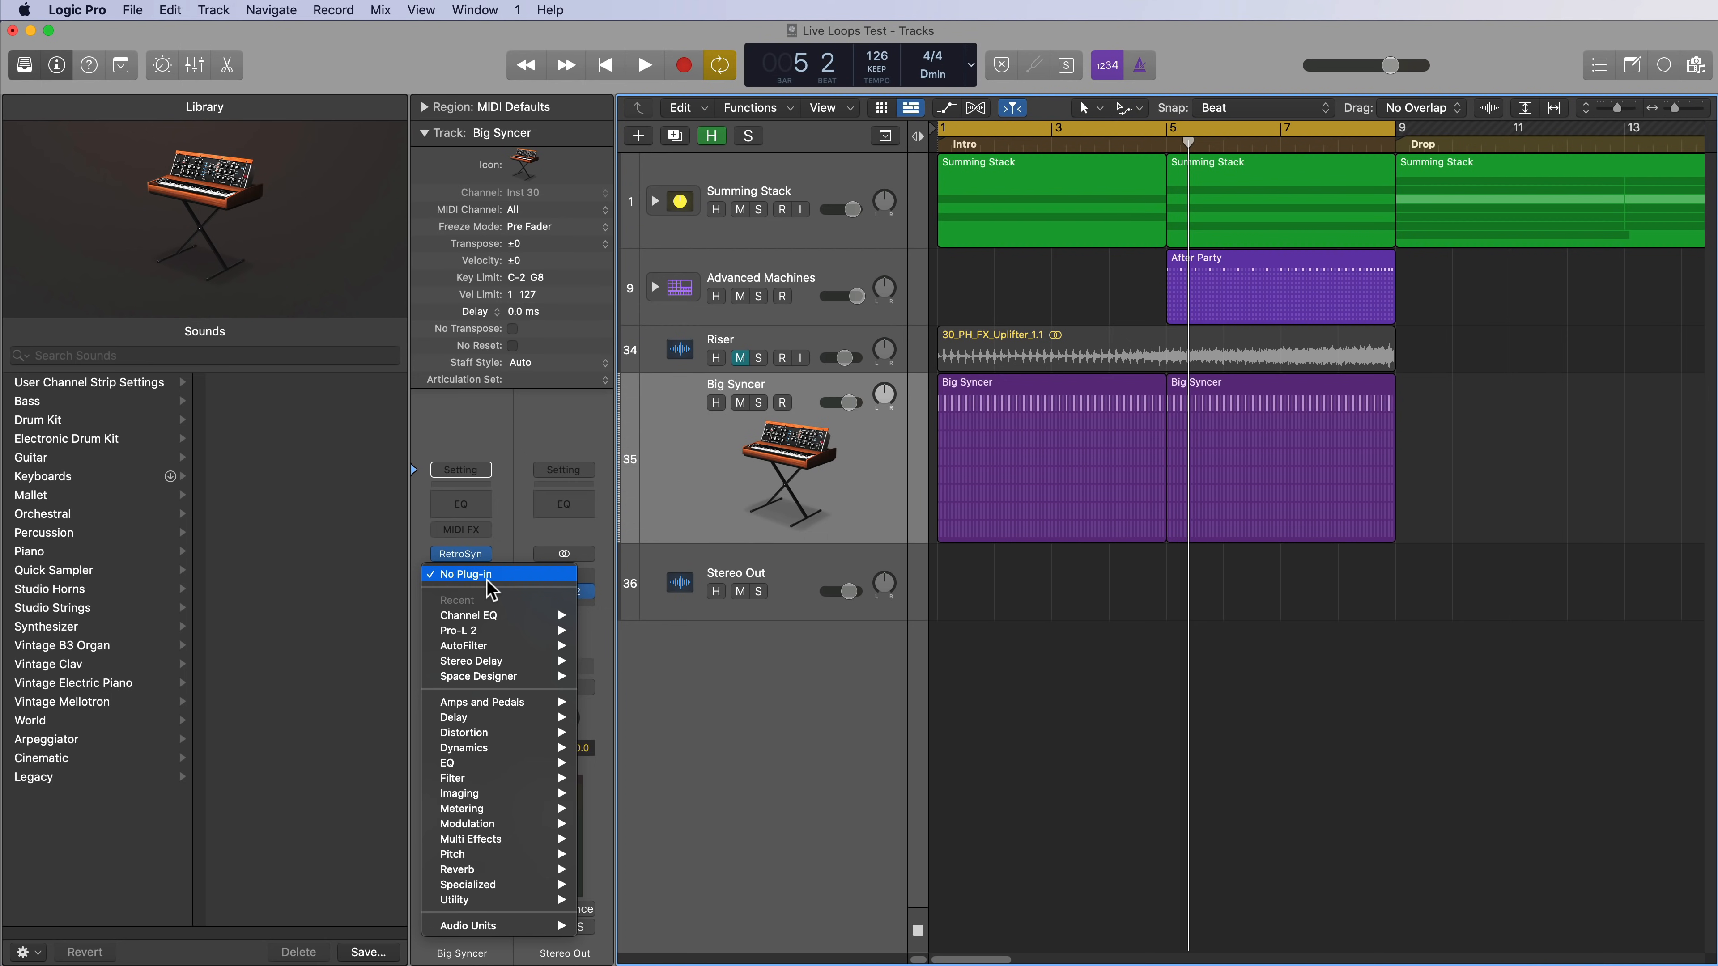
{"action": "mouse_move", "coordinate": [497, 858]}
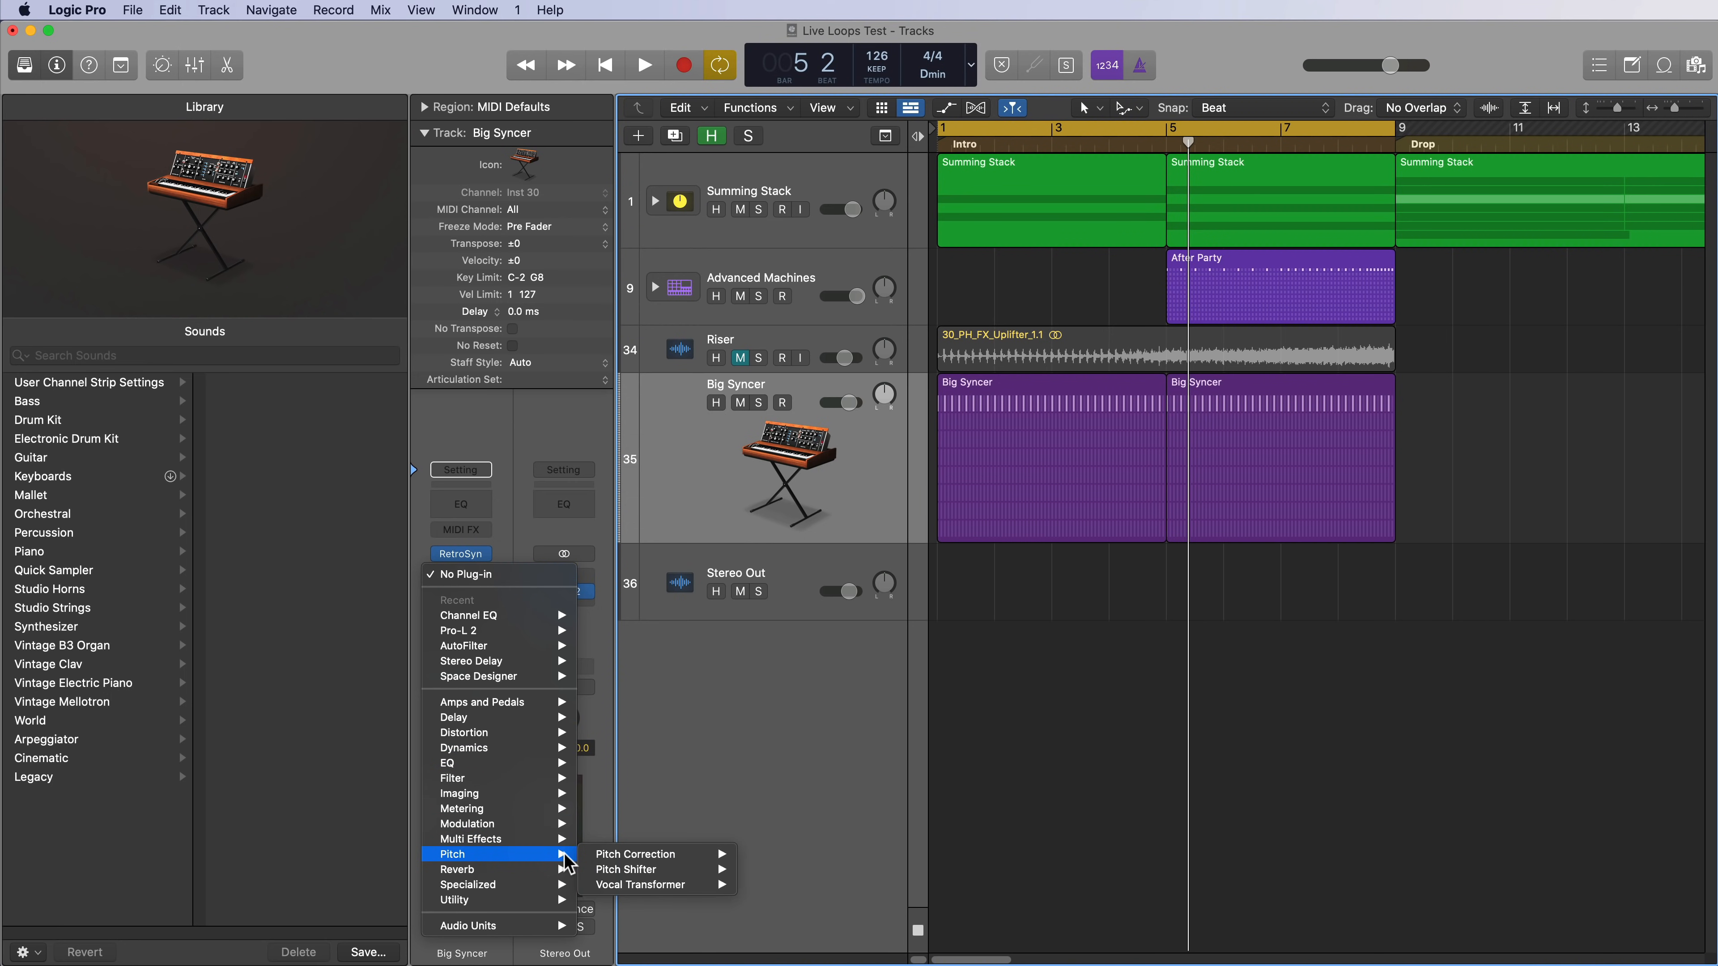
{"action": "mouse_move", "coordinate": [713, 871]}
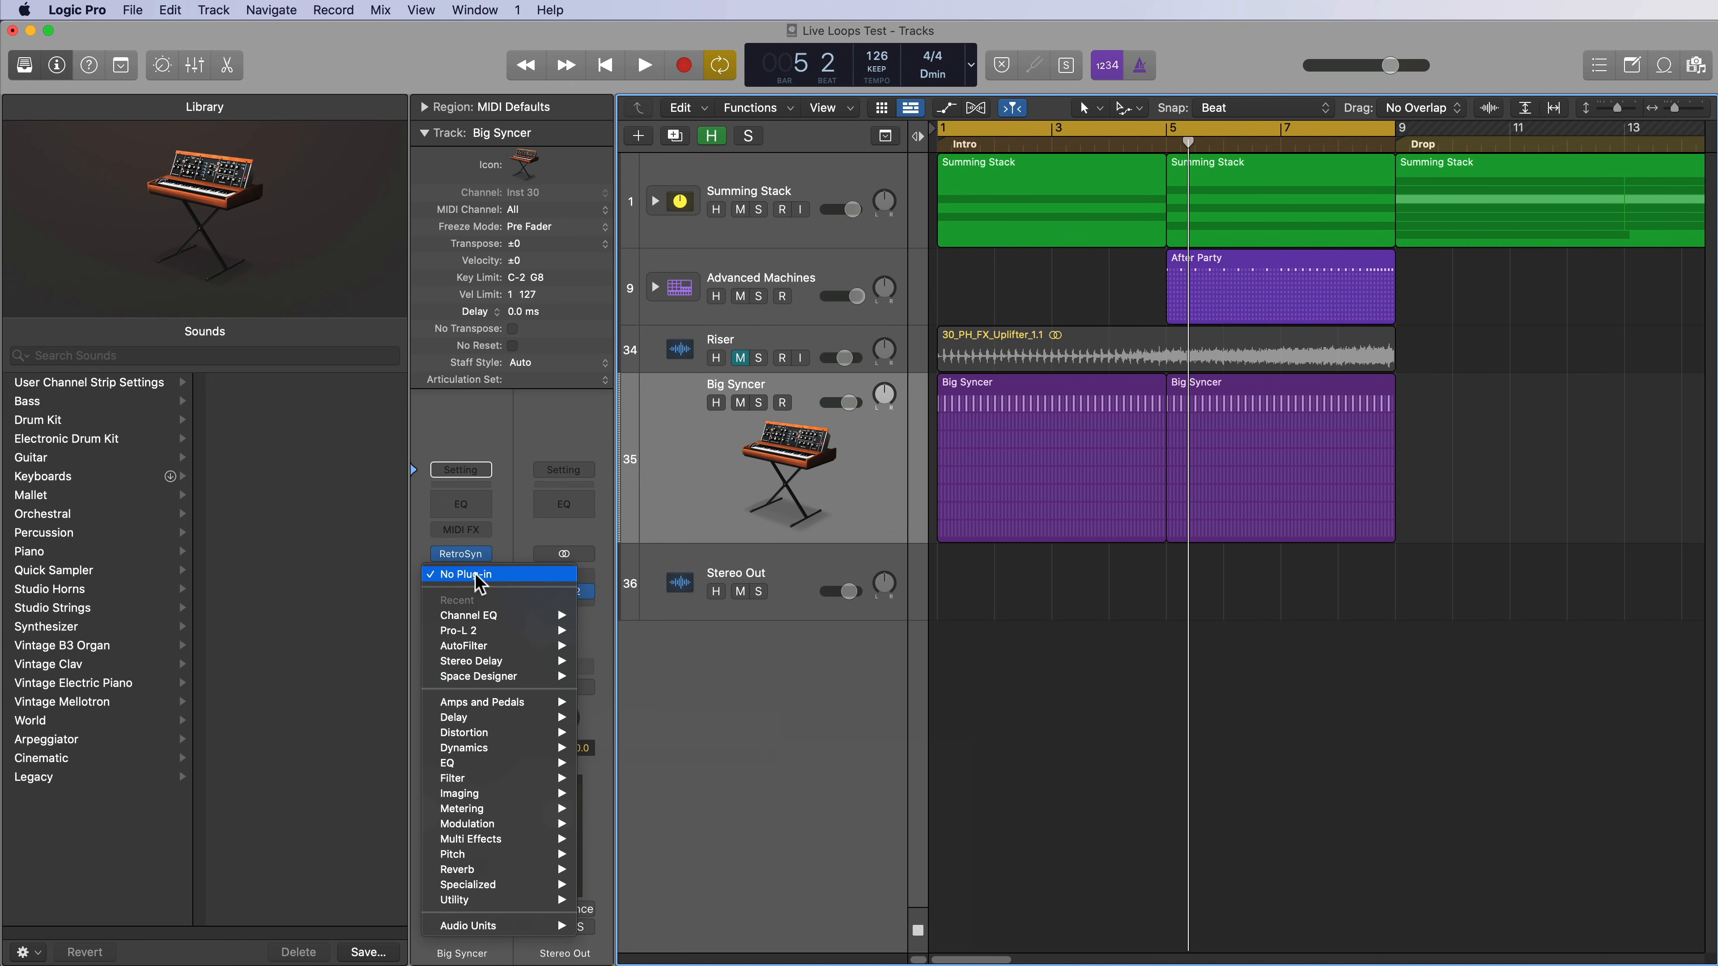
{"action": "mouse_move", "coordinate": [499, 925]}
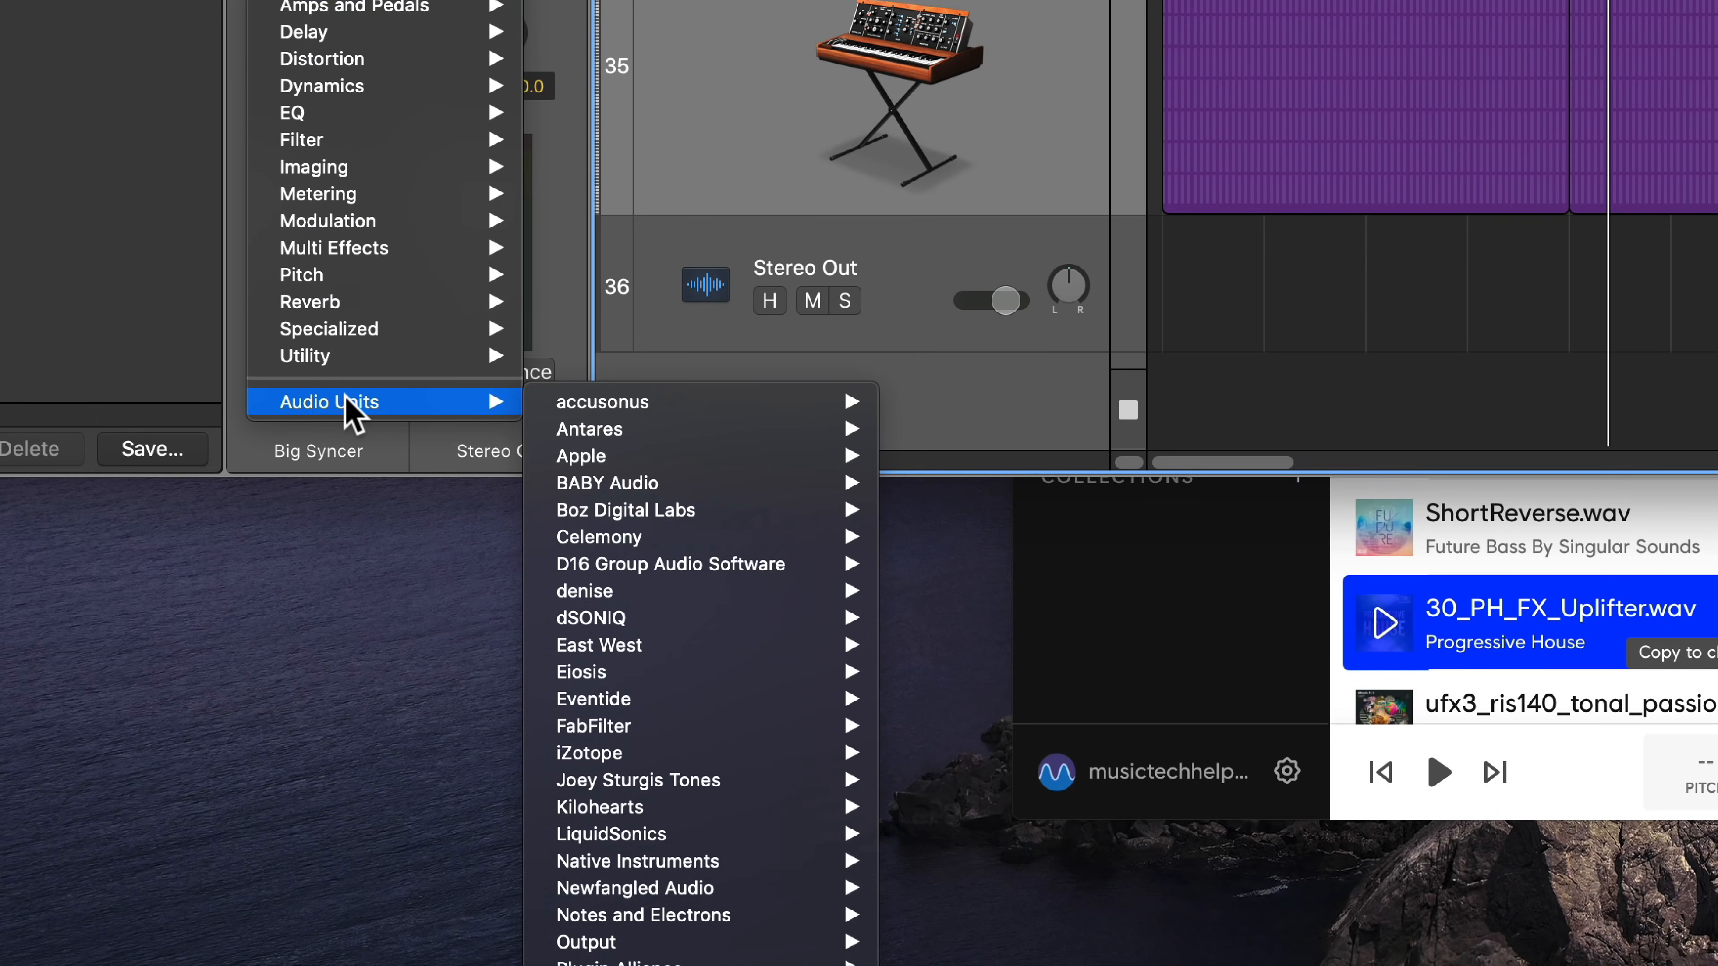
Insert Apple's AUPitch plug-in in stereo on the Big Syncer track and place its window below the track regions.
{"action": "mouse_move", "coordinate": [713, 457]}
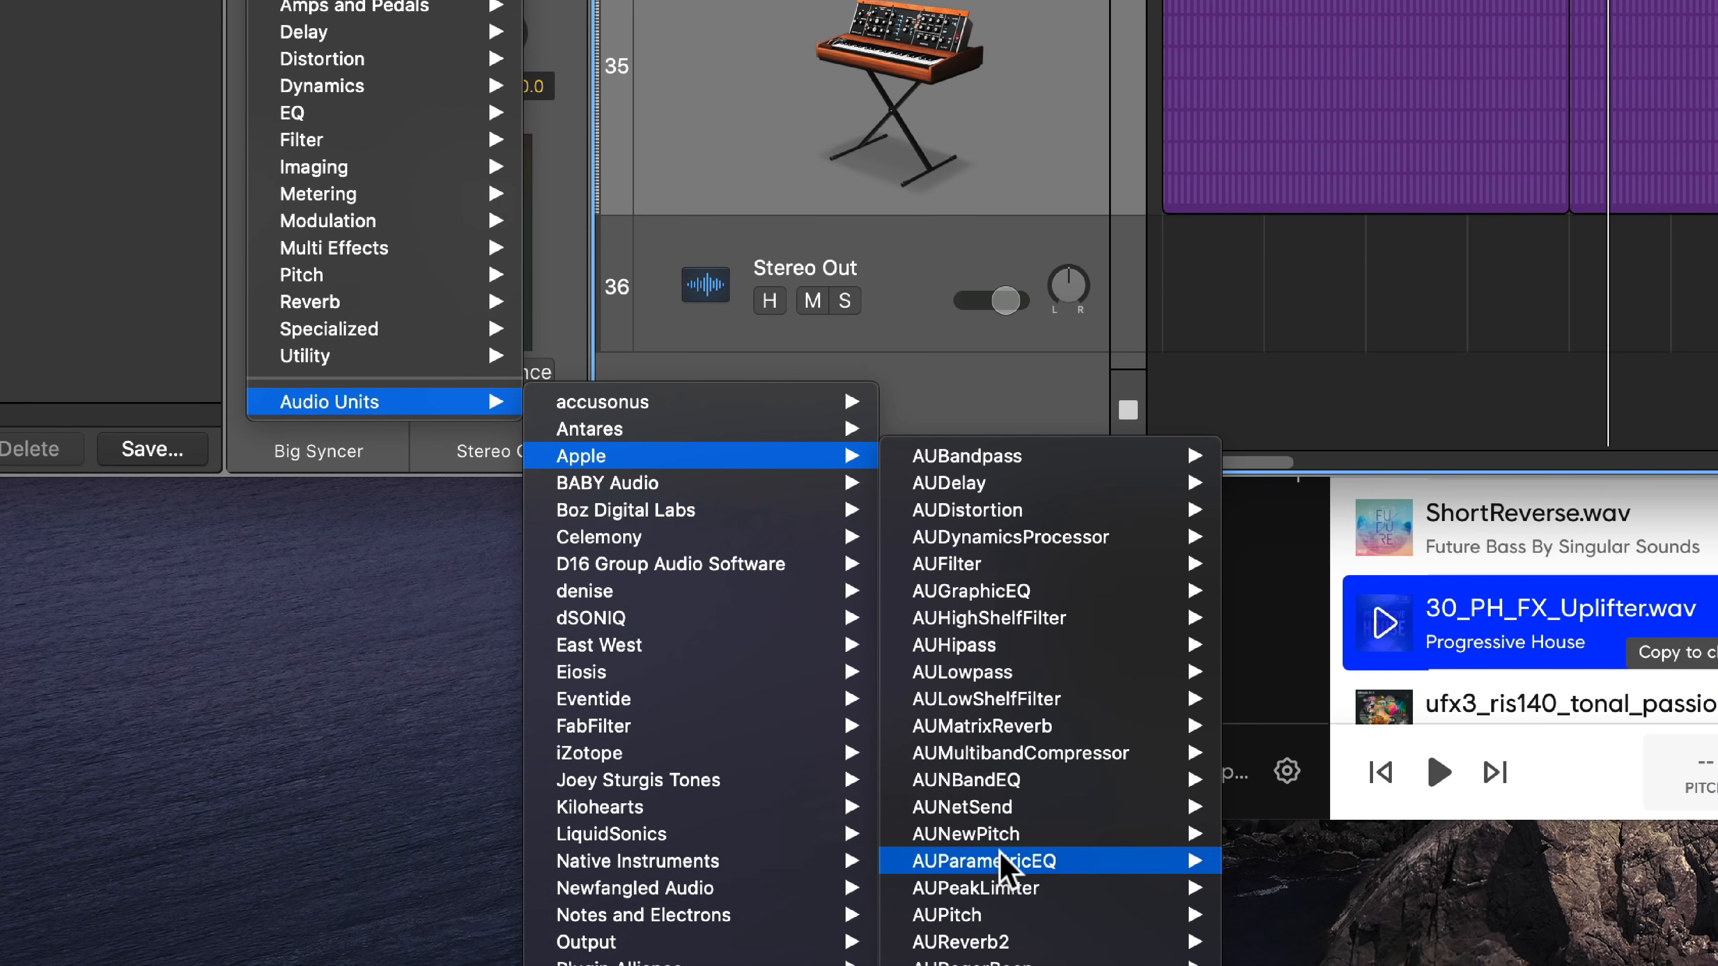
{"action": "mouse_move", "coordinate": [1000, 896]}
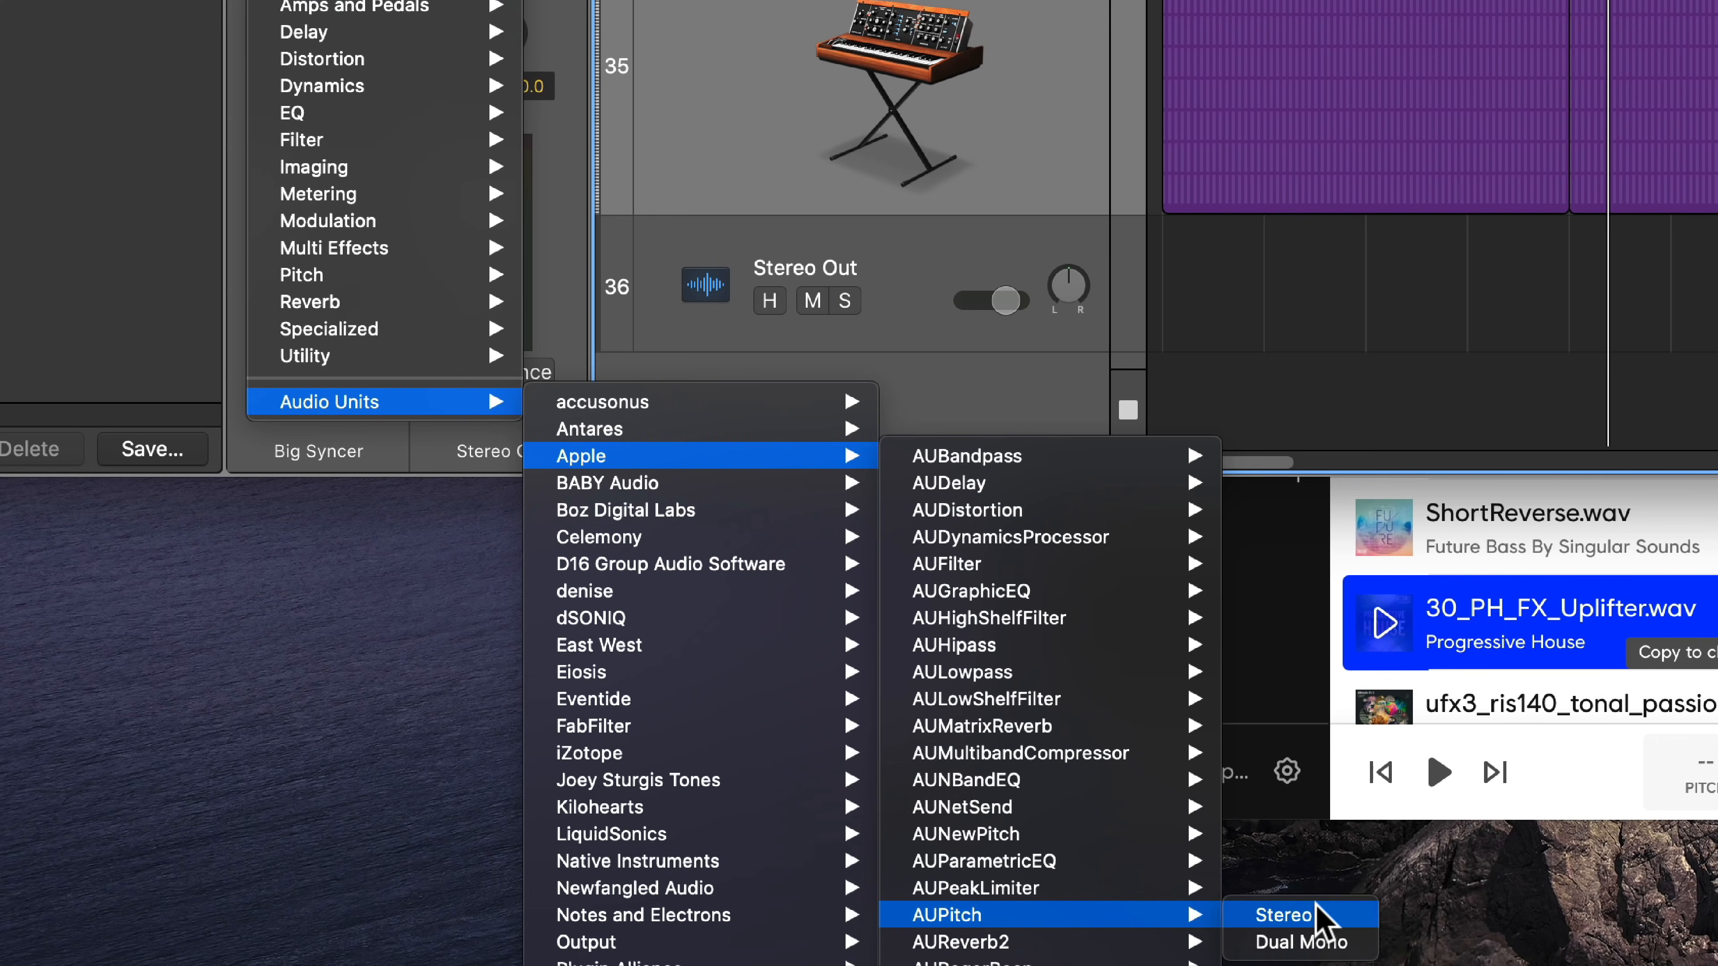
{"action": "left_click", "coordinate": [1316, 904]}
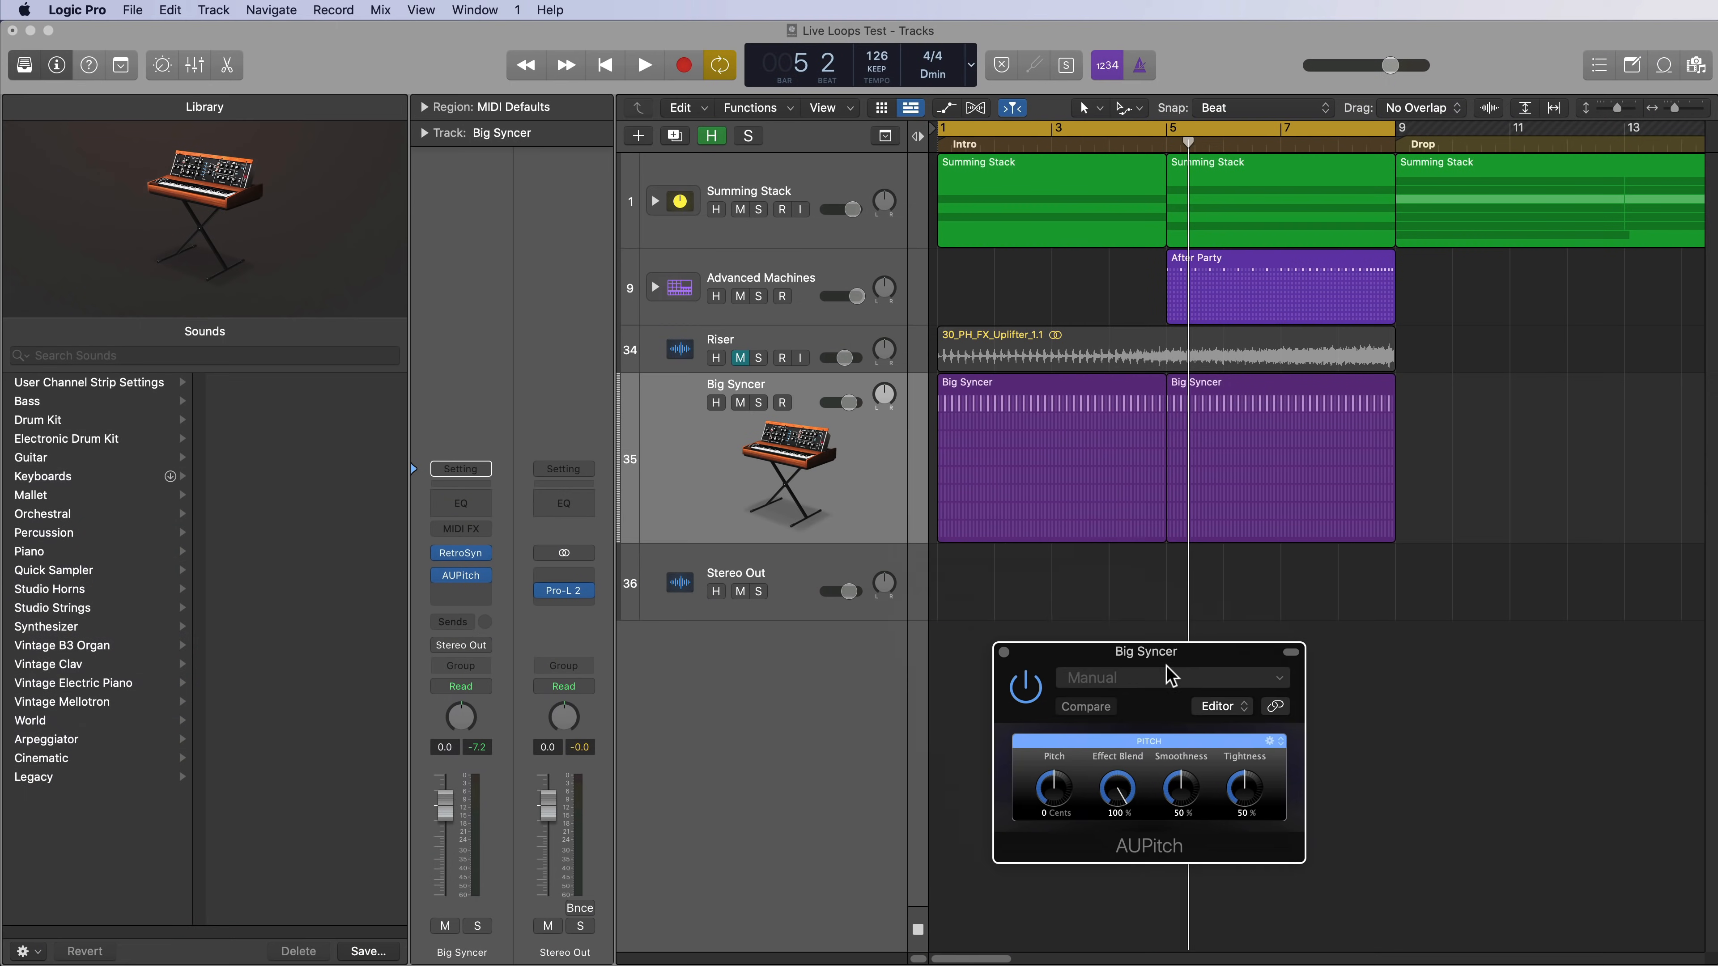
{"action": "left_click_drag", "start_coordinate": [1166, 665], "coordinate": [1312, 706]}
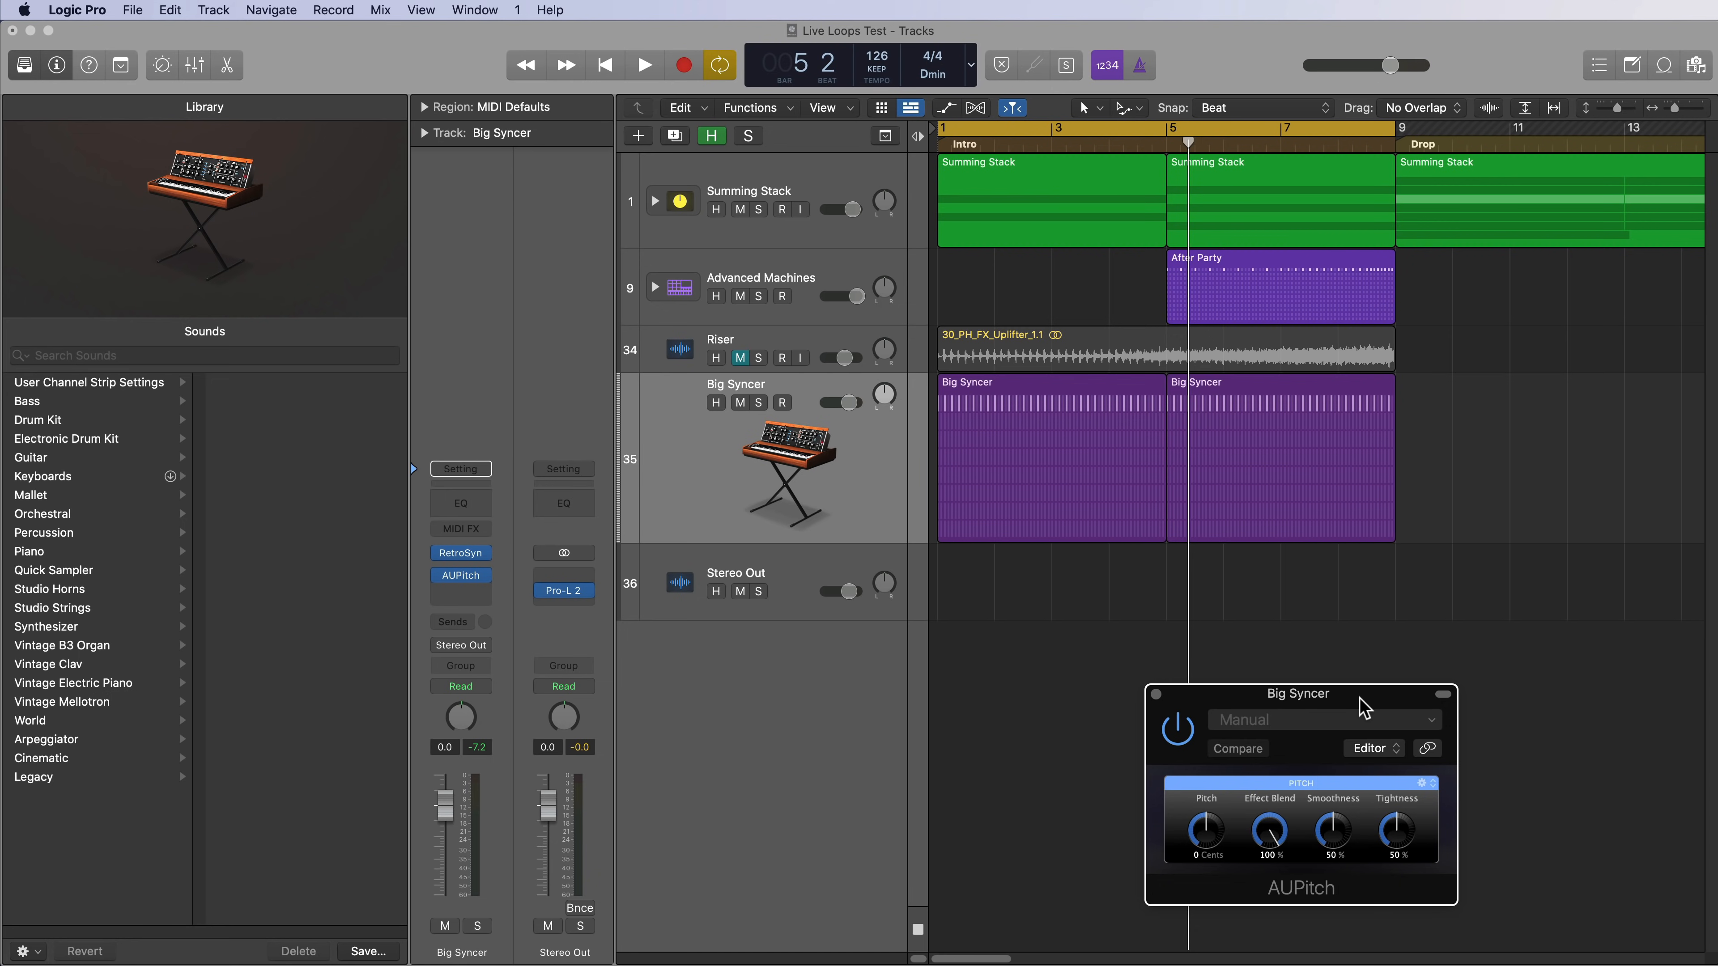
{"action": "left_click_drag", "start_coordinate": [1360, 690], "coordinate": [1435, 668]}
Show track automation and set the Big Syncer automation lane to AUPitch's Pitch parameter.
{"action": "left_click", "coordinate": [859, 487]}
{"action": "key", "text": "a"}
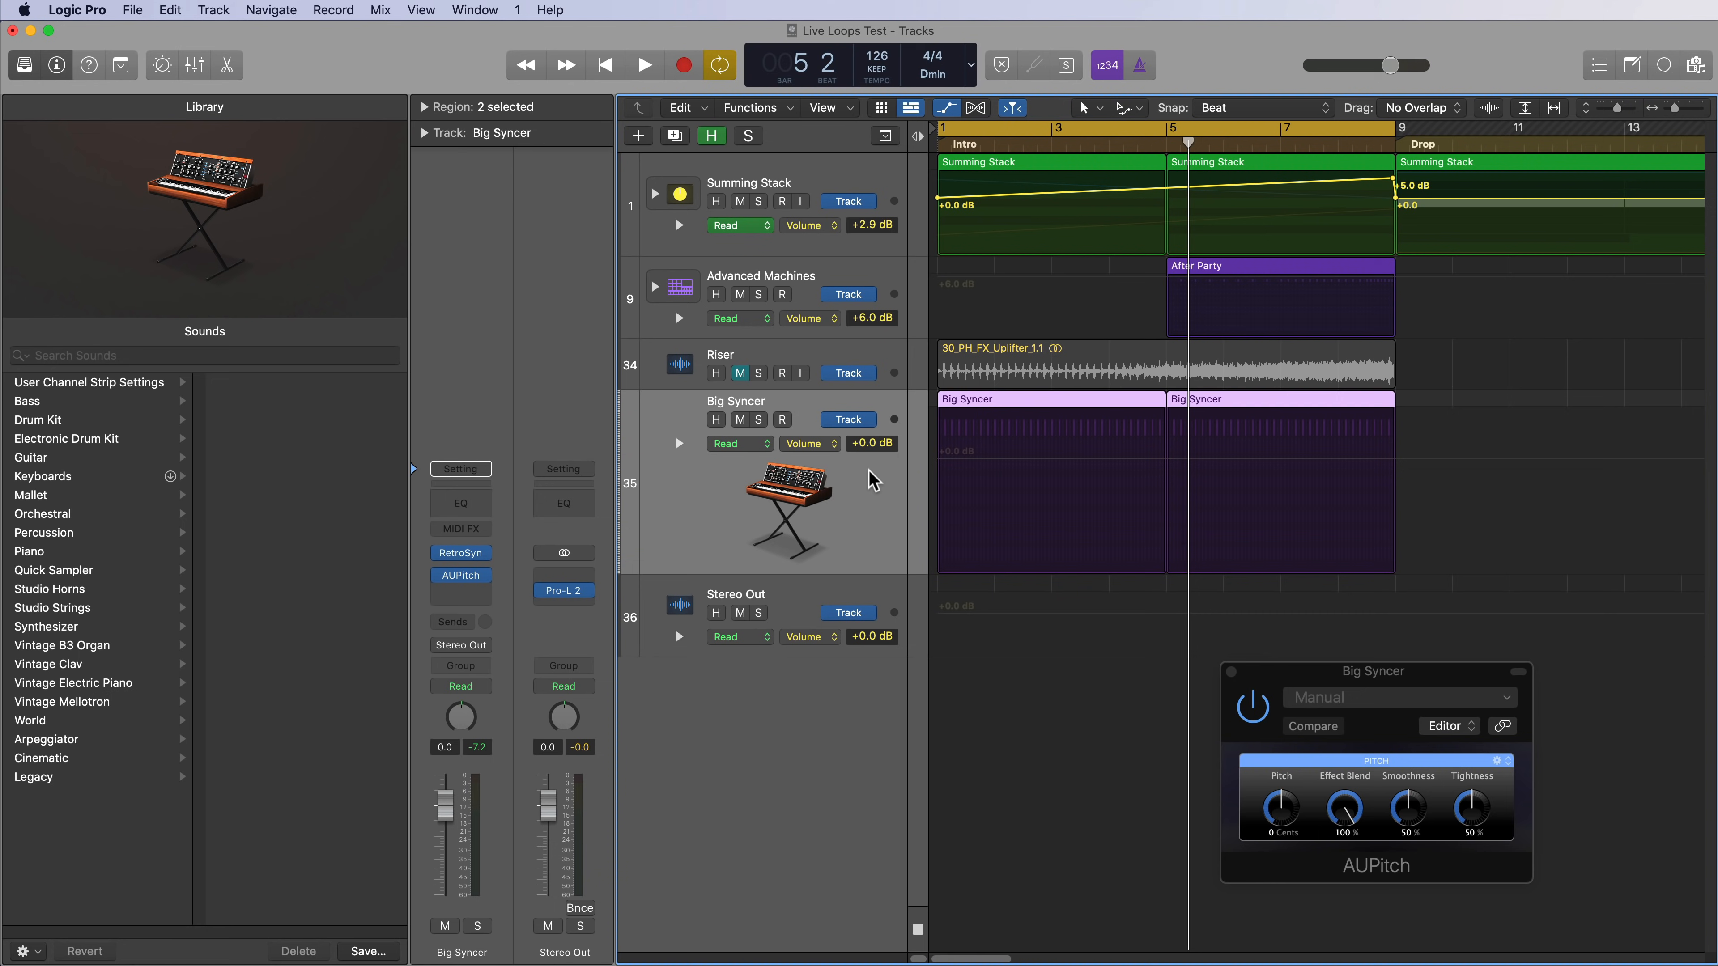
{"action": "left_click", "coordinate": [808, 444]}
{"action": "mouse_move", "coordinate": [878, 593]}
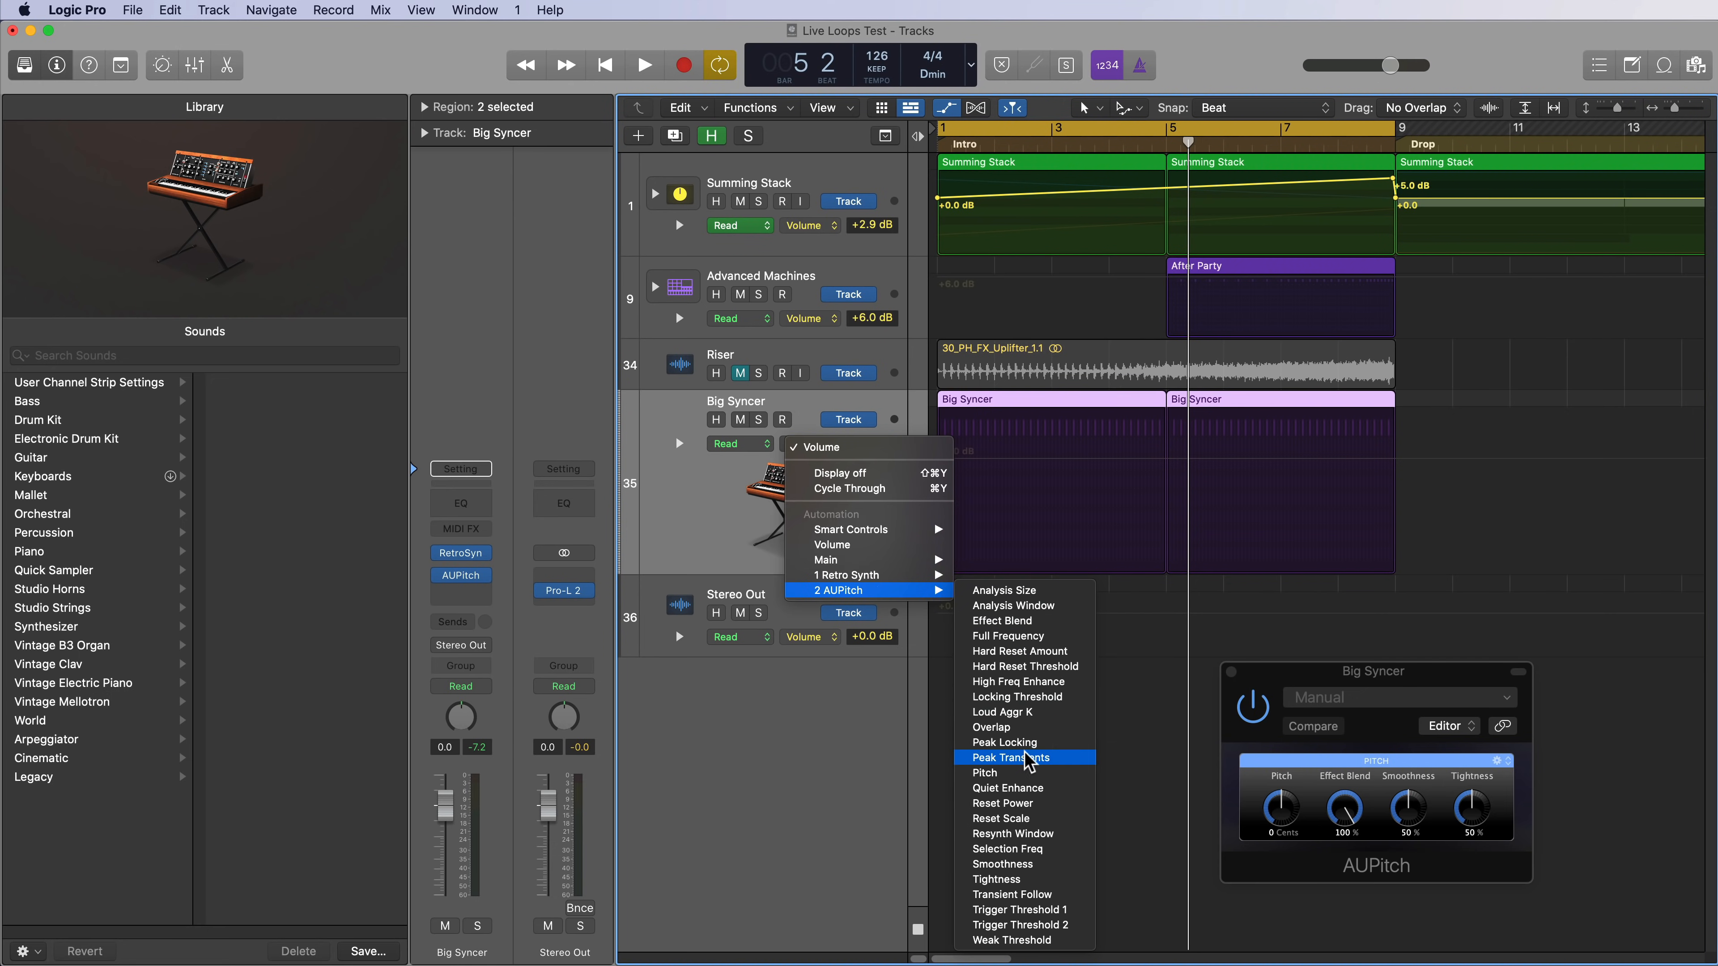
{"action": "left_click", "coordinate": [1024, 773]}
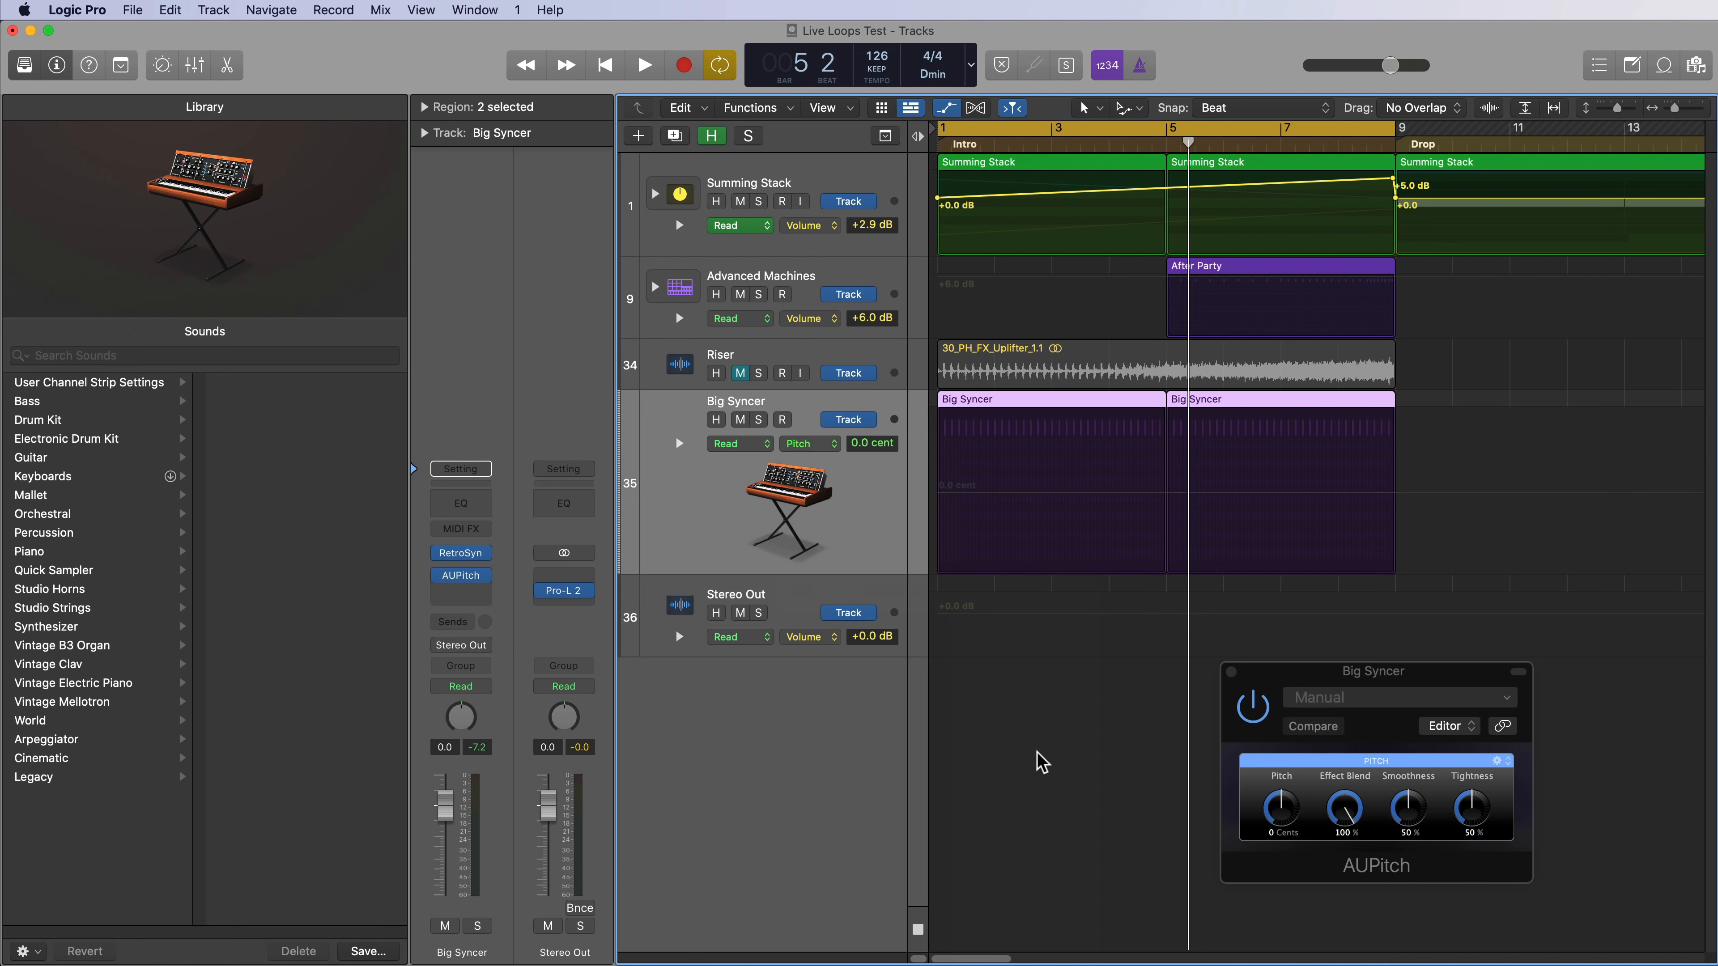
Draw a Pitch automation ramp on Big Syncer from 0 cents at bar 1 to +2400 cents at bar 9.
{"action": "left_click", "coordinate": [1165, 492]}
{"action": "left_click_drag", "start_coordinate": [1394, 492], "coordinate": [1427, 414]}
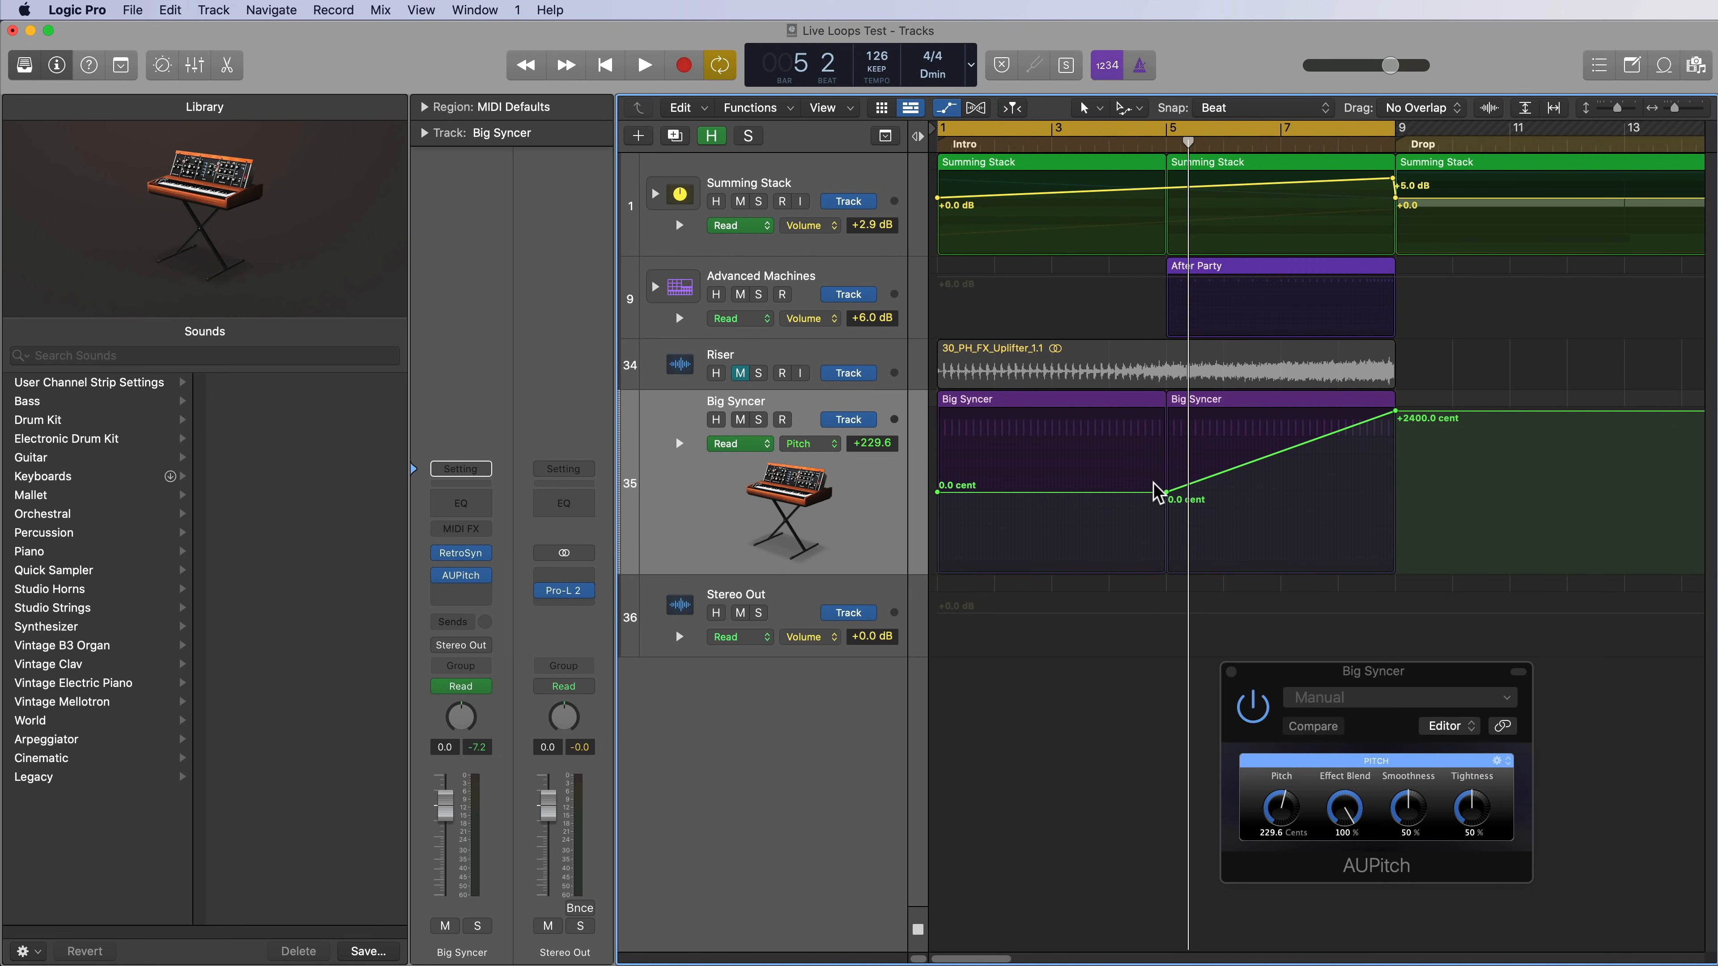
{"action": "left_click", "coordinate": [1166, 492]}
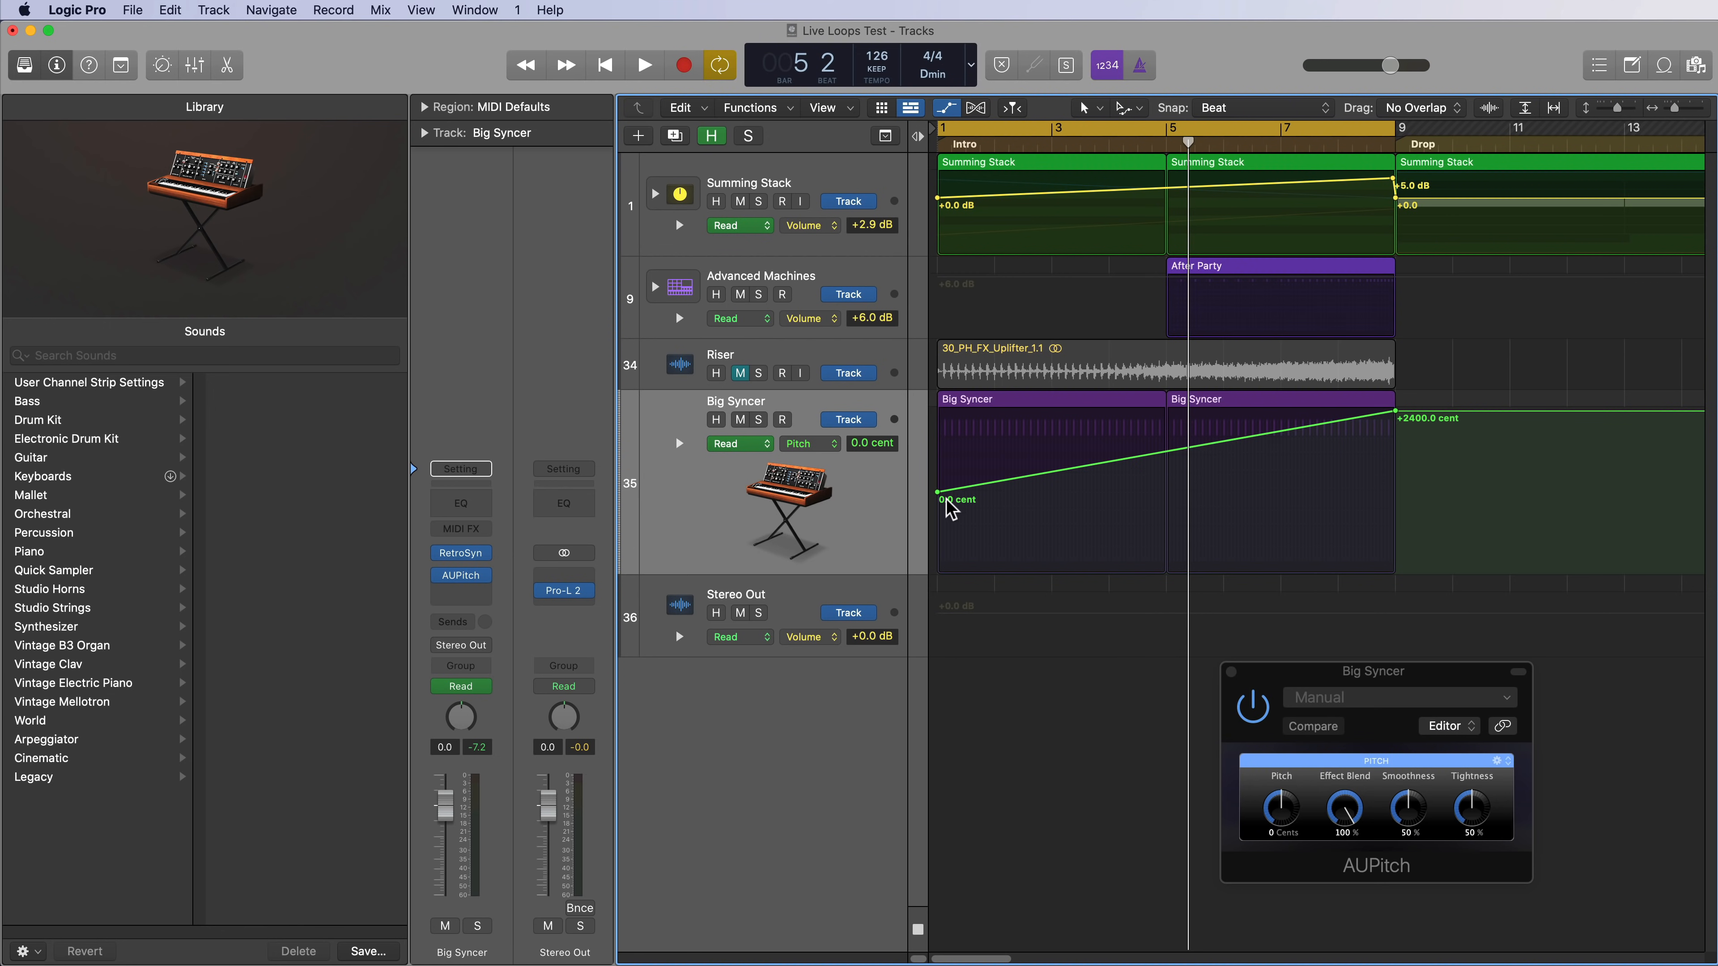
{"action": "left_click", "coordinate": [1394, 410]}
Play back the pitch rise and set AUPitch's Smoothness to 16 % and Tightness to 83.5 %.
{"action": "key", "text": "space"}
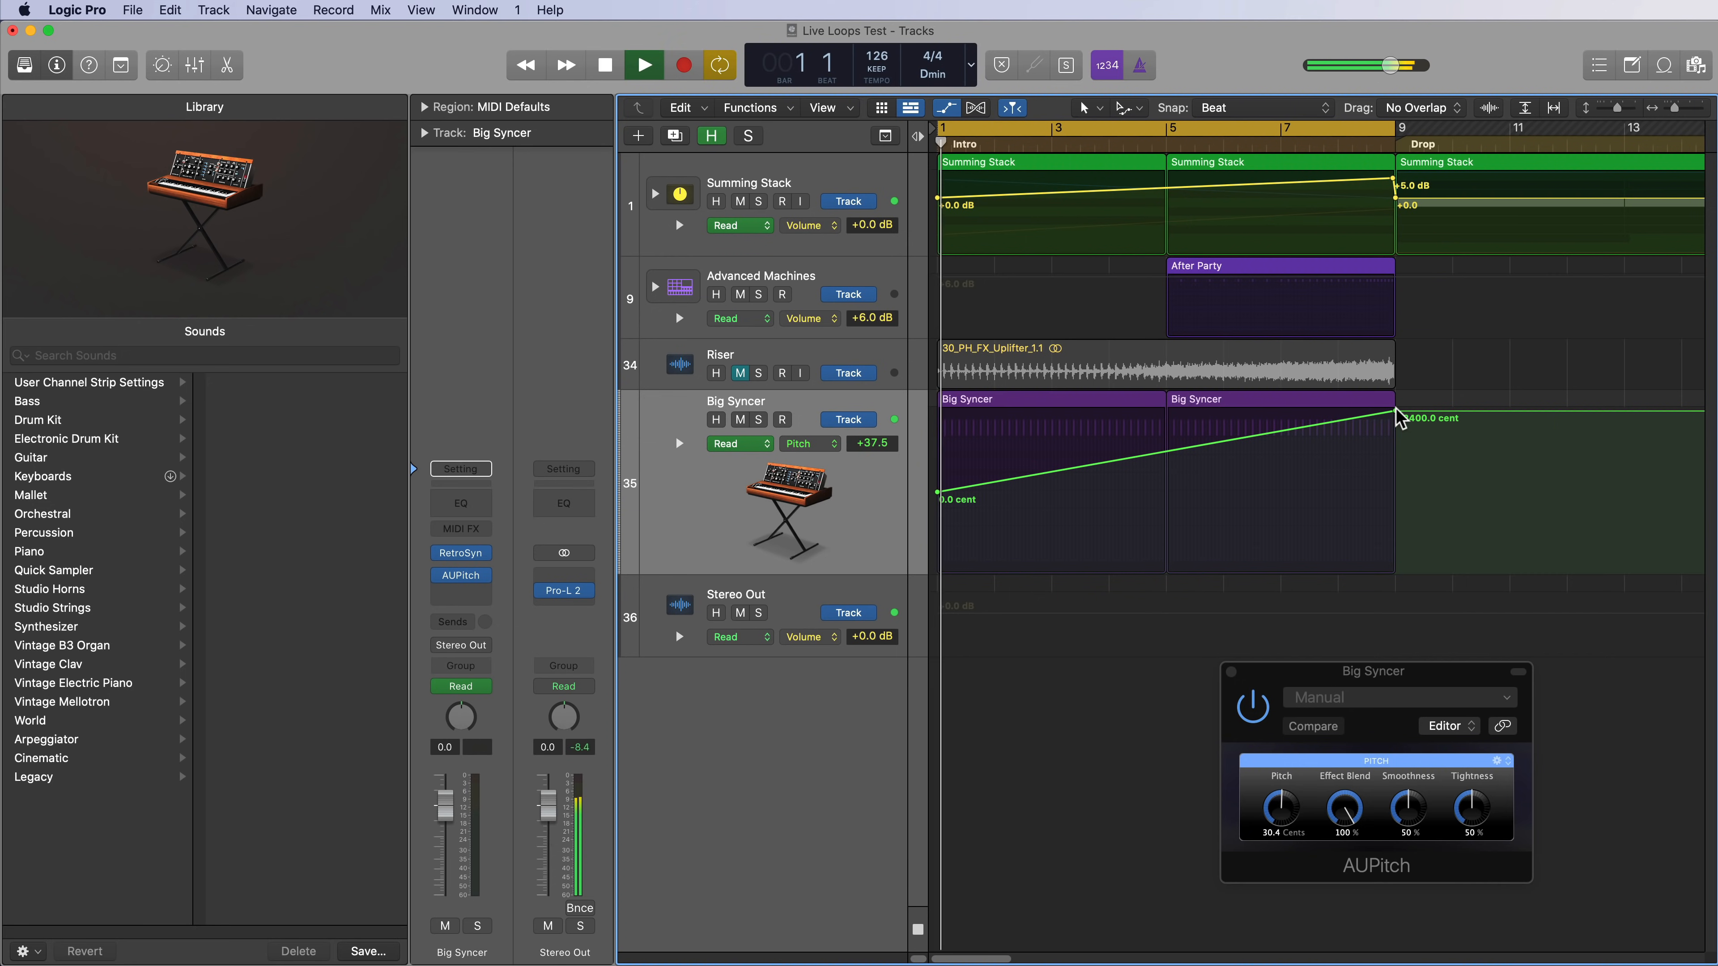
{"action": "left_click", "coordinate": [816, 504]}
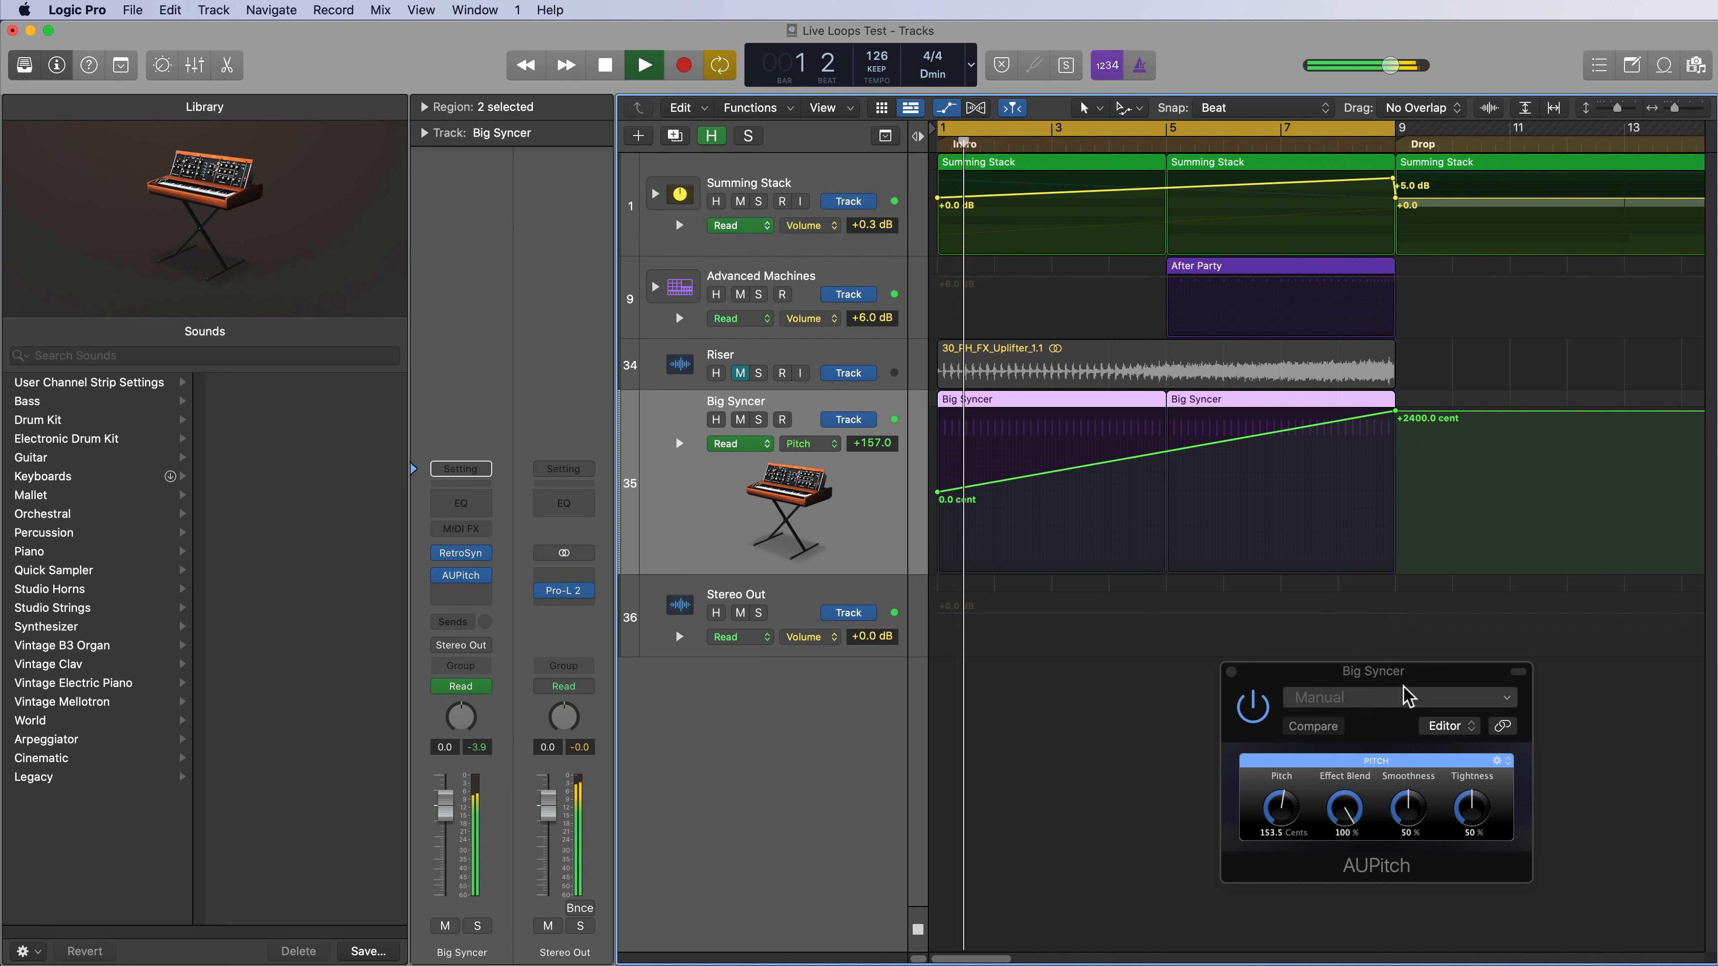
{"action": "key", "text": "space"}
{"action": "left_click_drag", "start_coordinate": [1468, 810], "coordinate": [1366, 809]}
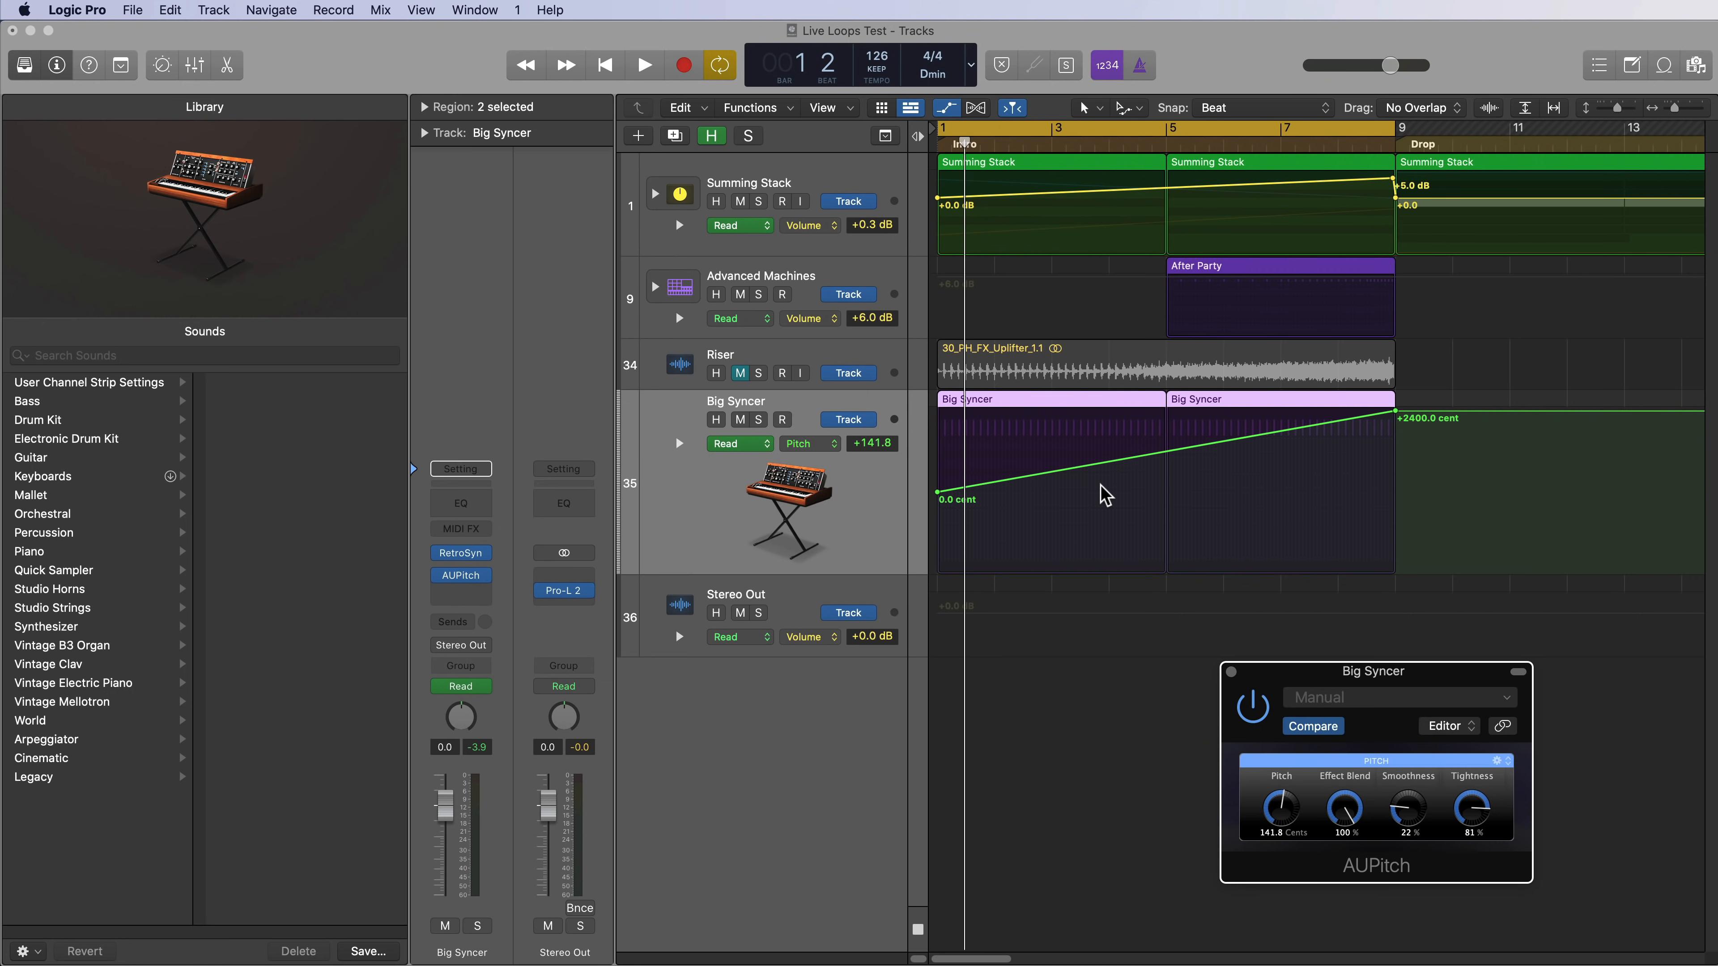
{"action": "key", "text": "space"}
{"action": "left_click_drag", "start_coordinate": [1408, 809], "coordinate": [1471, 810]}
{"action": "left_click", "coordinate": [837, 528]}
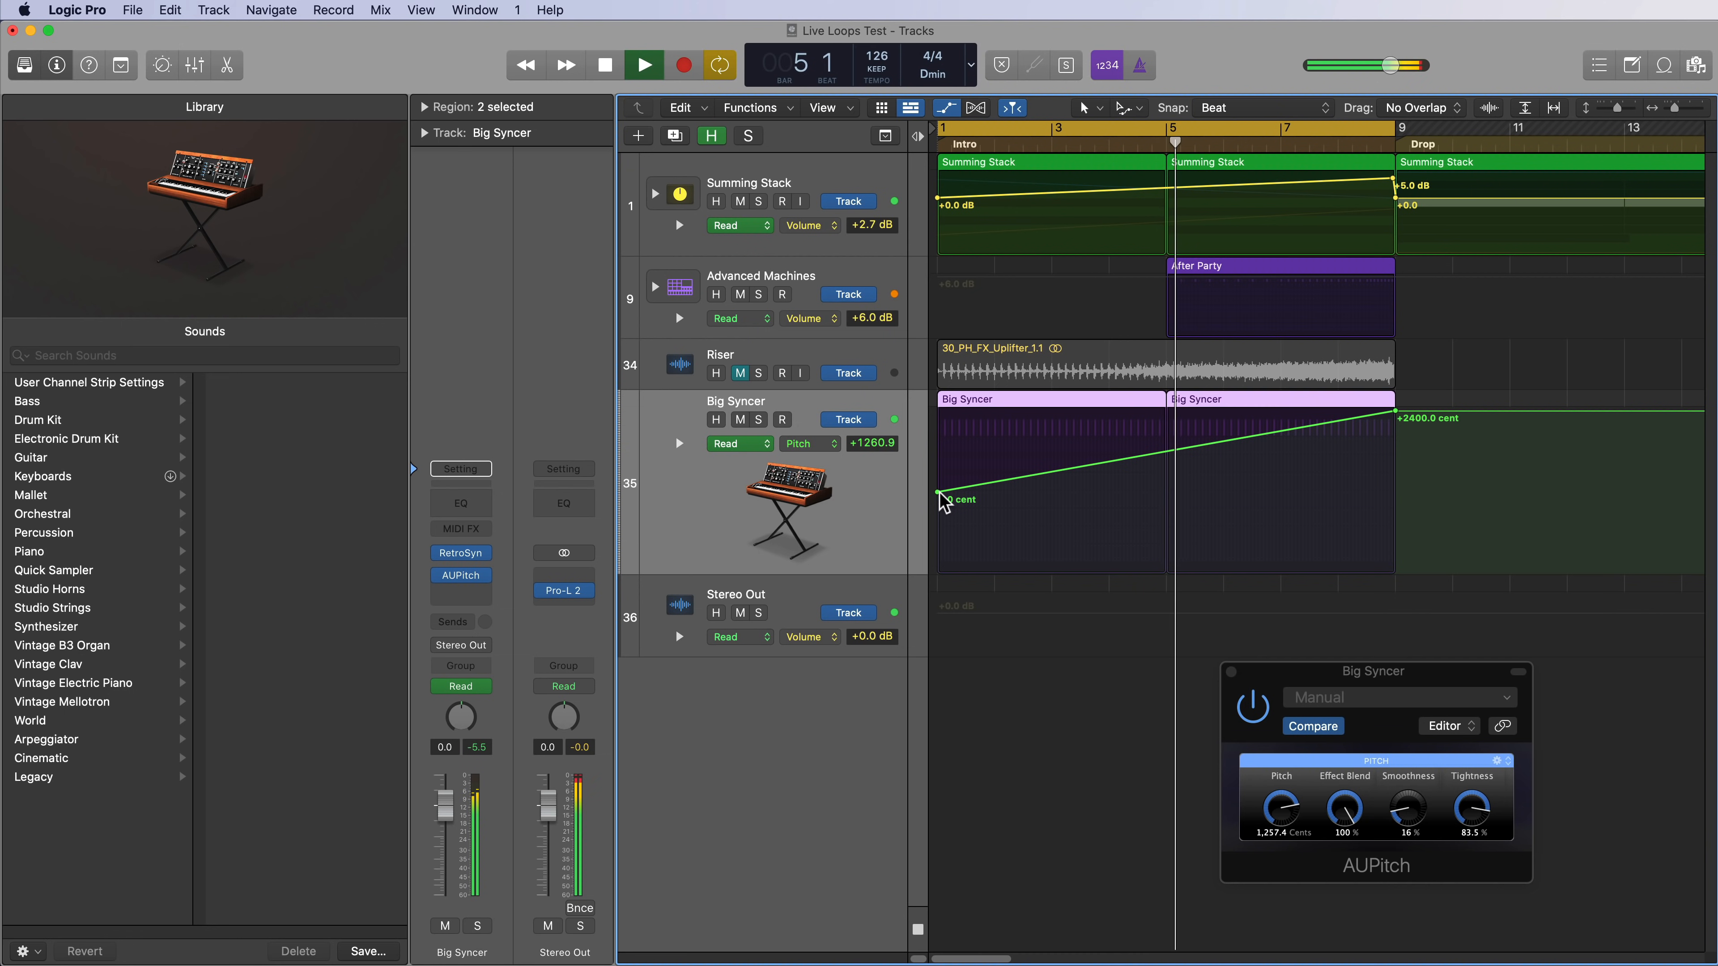
{"action": "key", "text": "space"}
Move the start of the pitch ramp to bar 5 and delete the Big Syncer region spanning bars 1 to 5.
{"action": "left_click_drag", "start_coordinate": [939, 493], "coordinate": [1051, 492]}
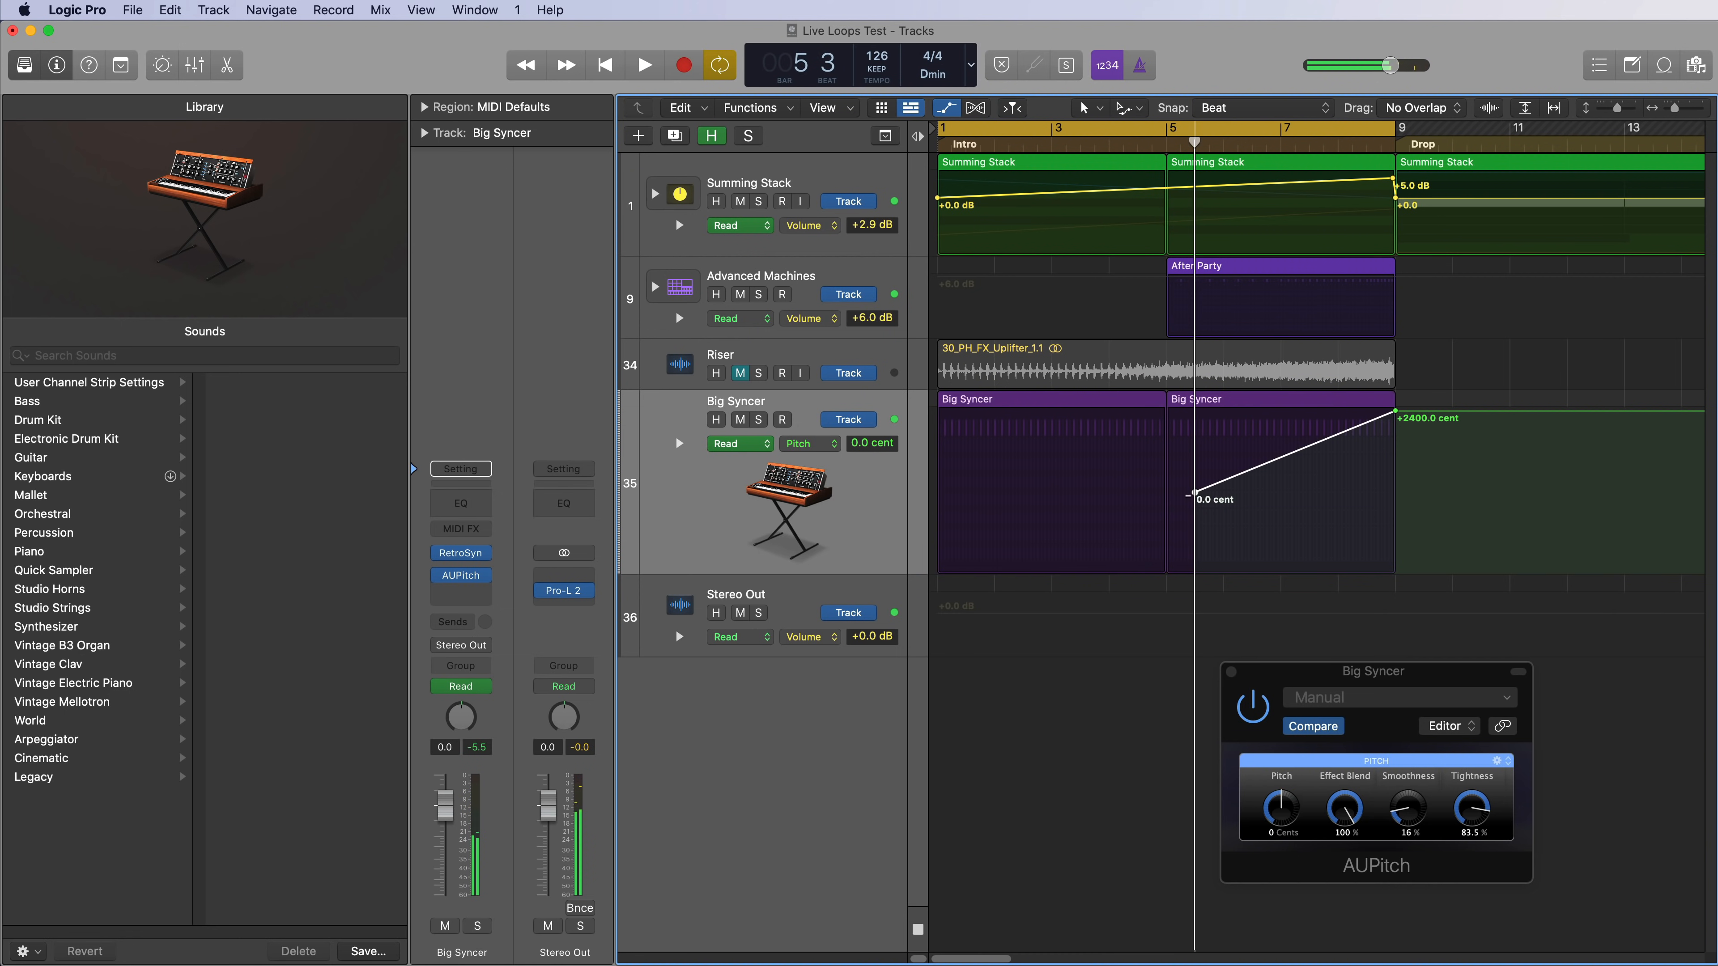
{"action": "key", "text": "a"}
{"action": "left_click", "coordinate": [1037, 438]}
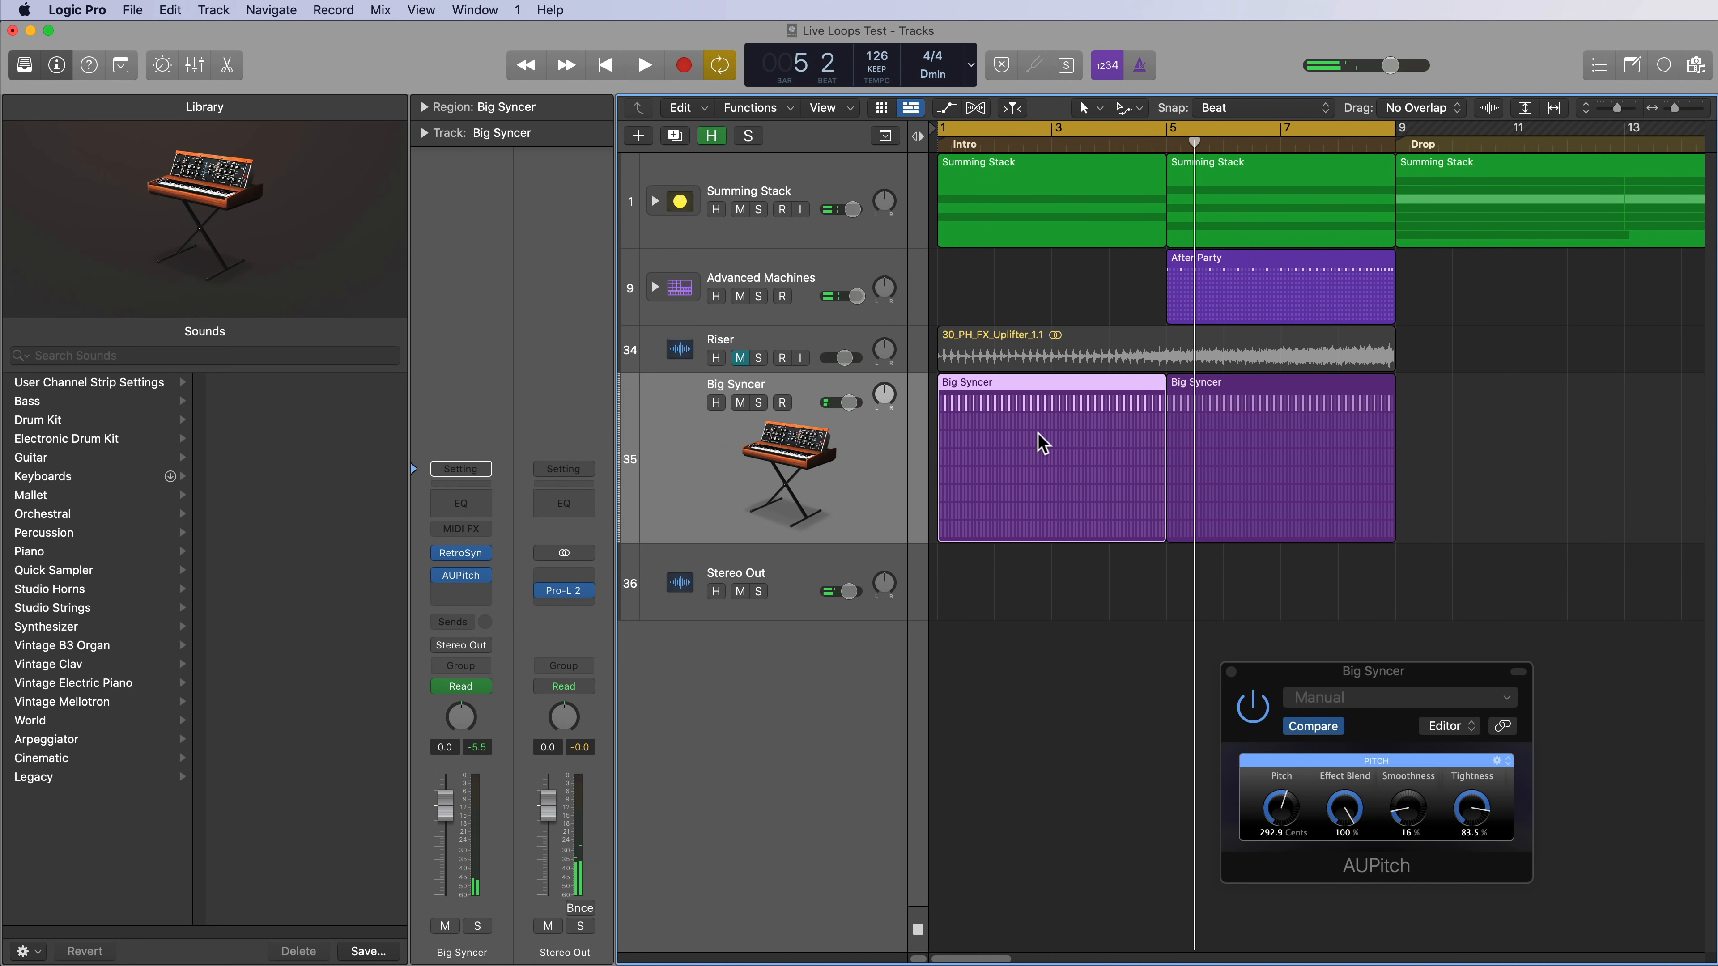
{"action": "key", "text": "Delete"}
{"action": "key", "text": "a"}
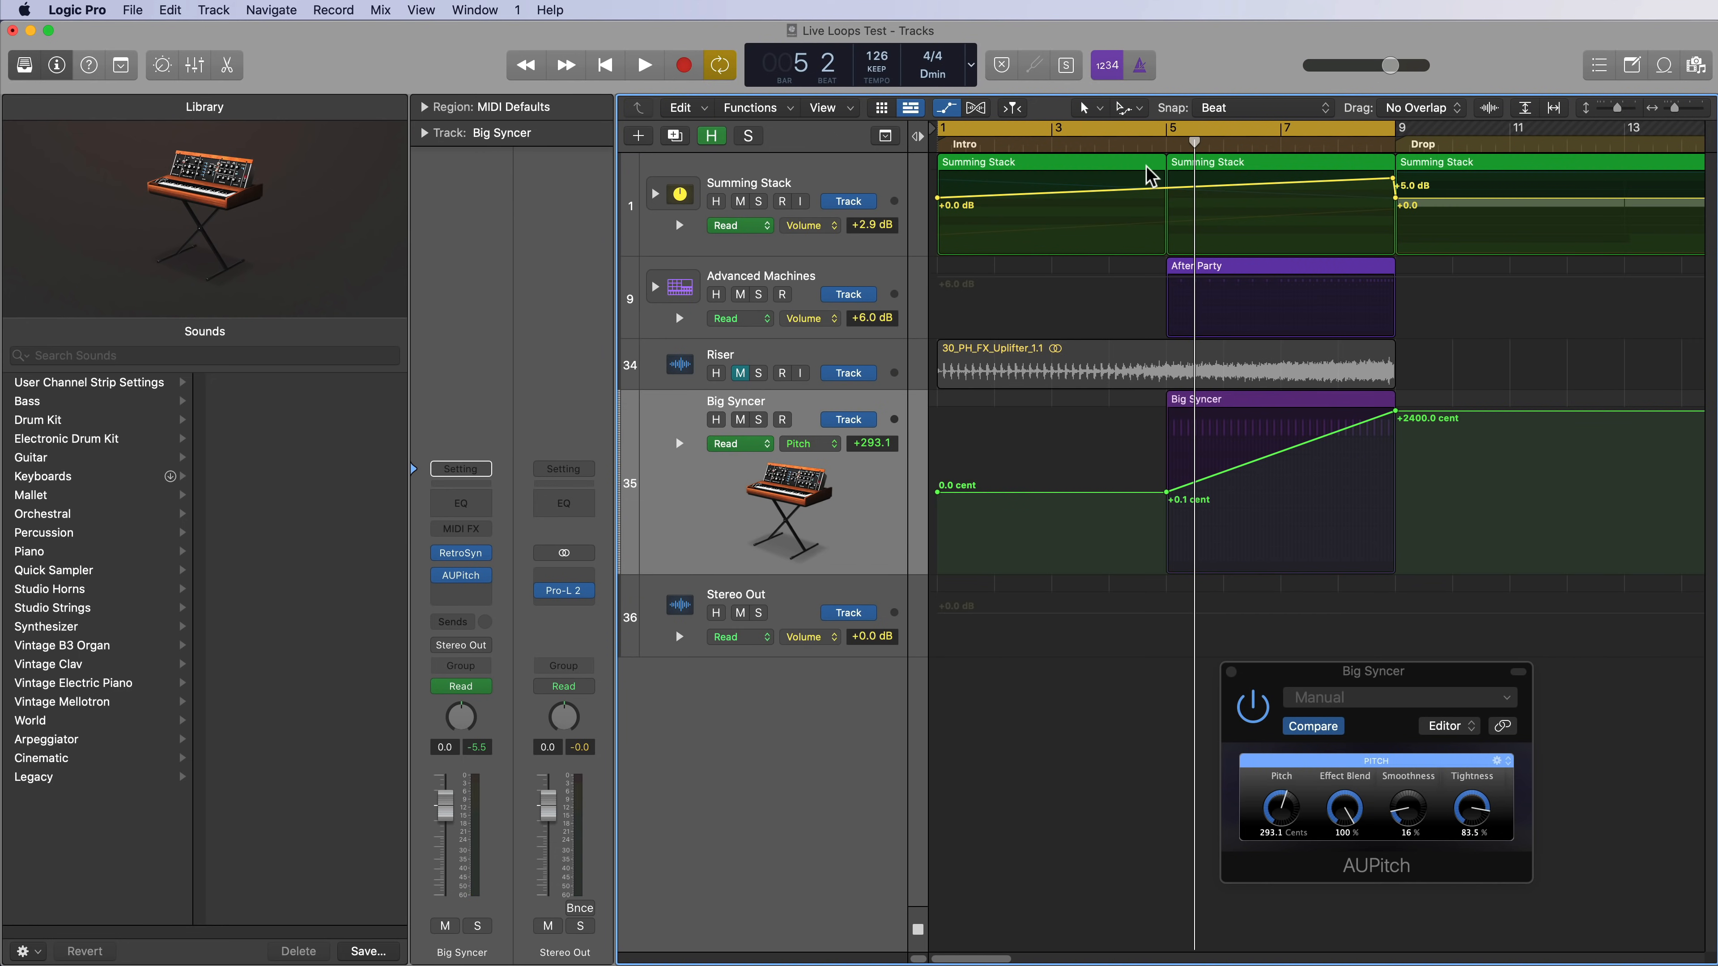
Turn off cycle mode, play from bar 5 with automation hidden, and lower the Big Syncer volume to -3.3 dB.
{"action": "key", "text": "c"}
{"action": "left_click", "coordinate": [1166, 142]}
{"action": "key", "text": "space"}
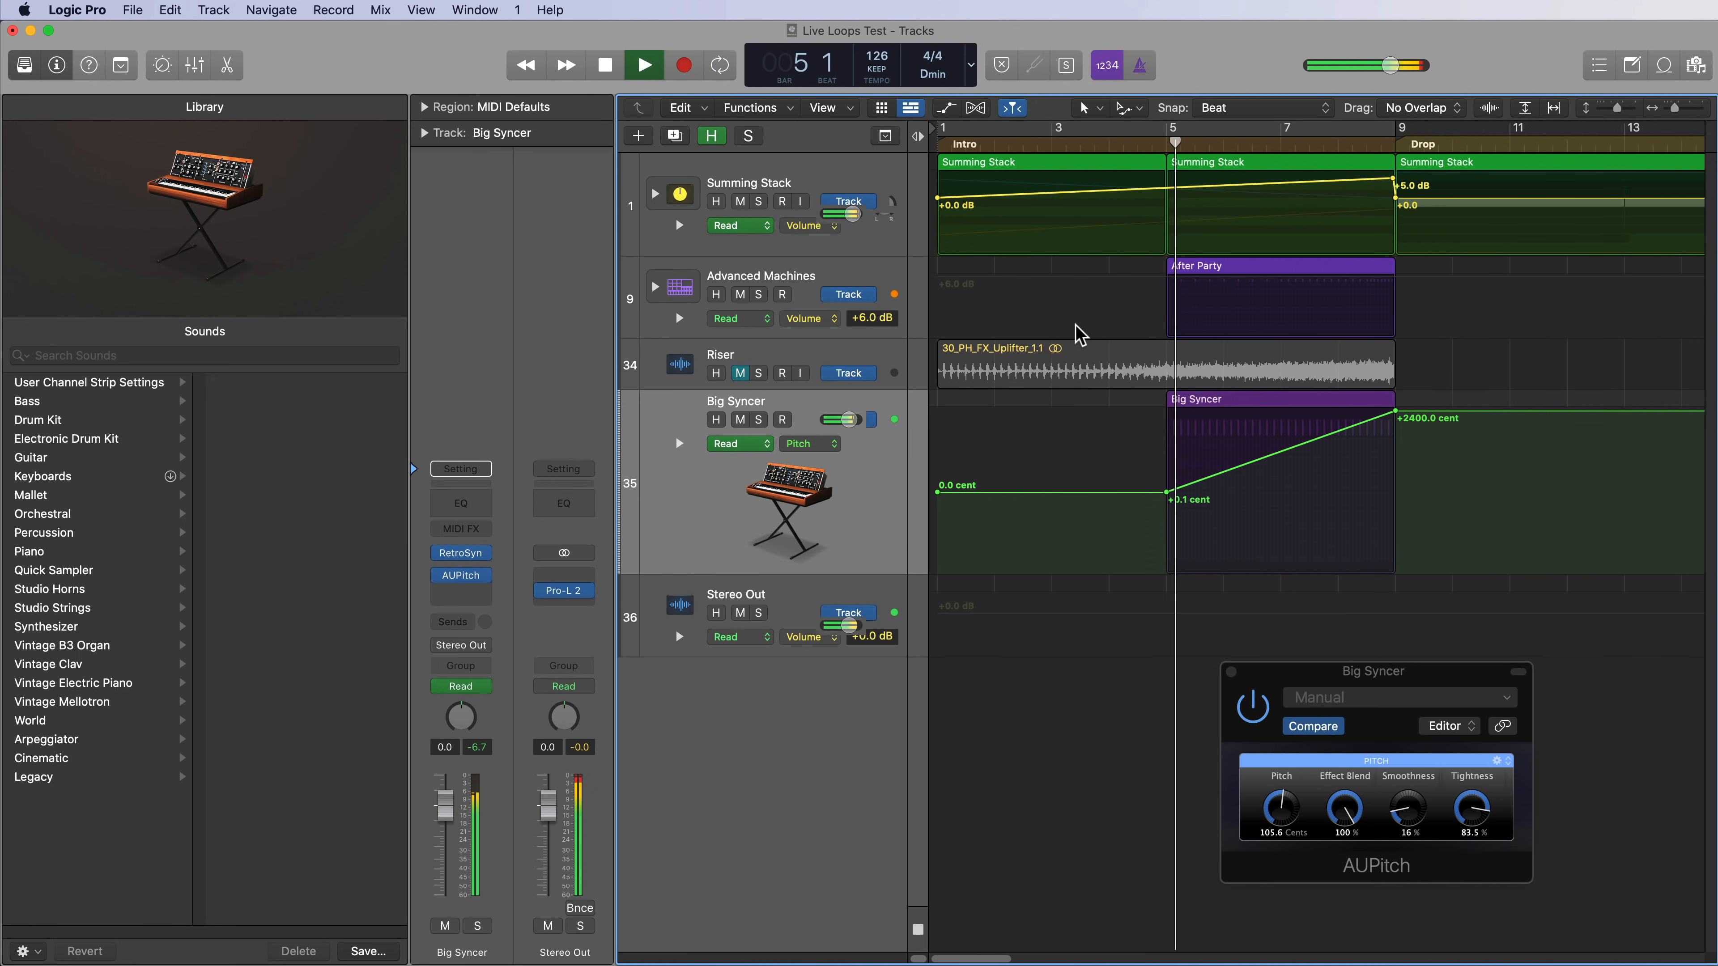
{"action": "key", "text": "a"}
{"action": "left_click", "coordinate": [875, 475]}
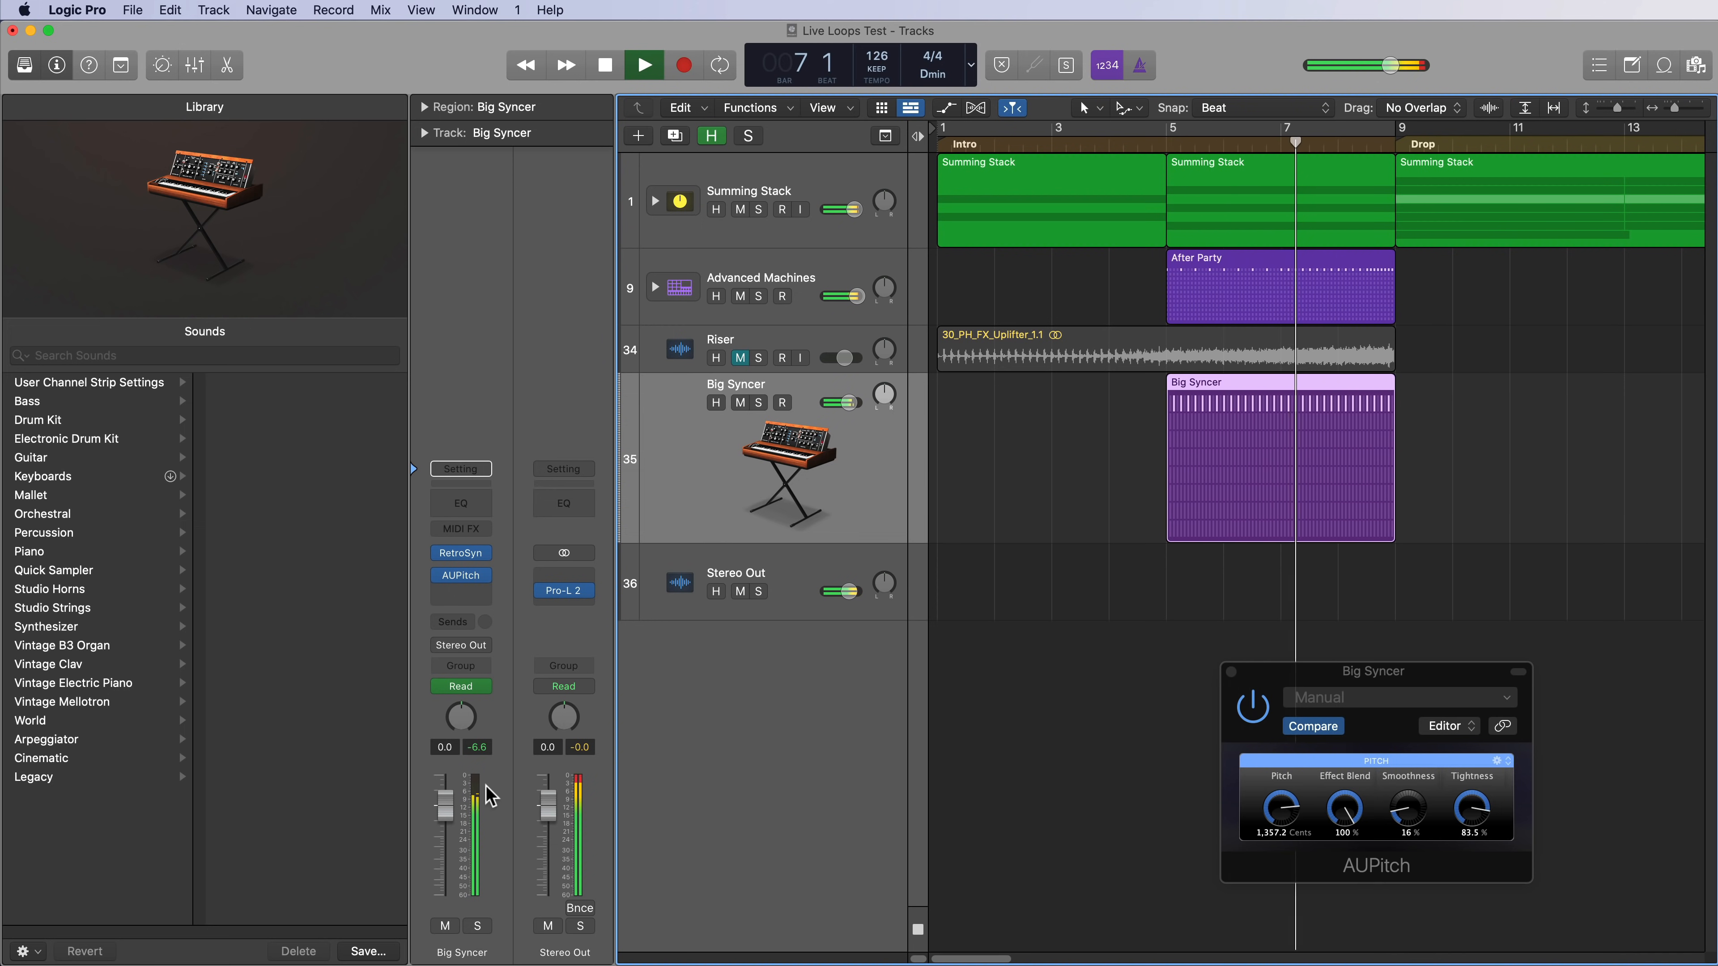
{"action": "left_click_drag", "start_coordinate": [445, 806], "coordinate": [449, 845]}
{"action": "key", "text": "space"}
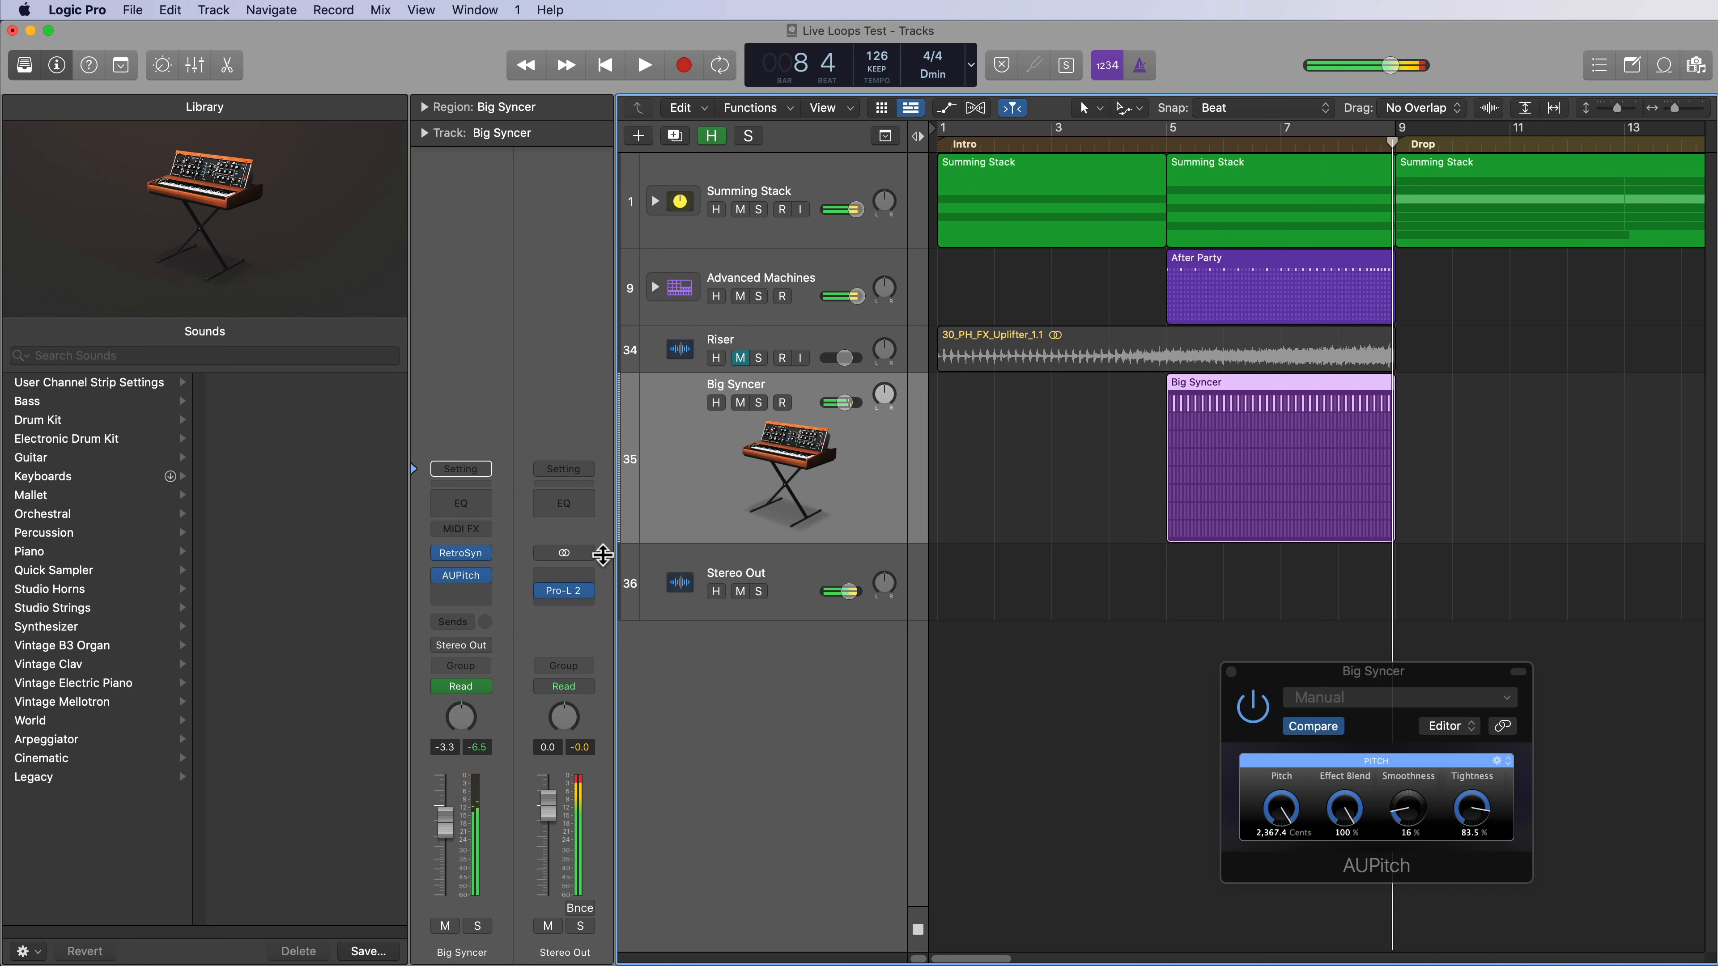
Insert a Stereo Delay after AUPitch on the Big Syncer channel strip.
{"action": "left_click", "coordinate": [457, 599]}
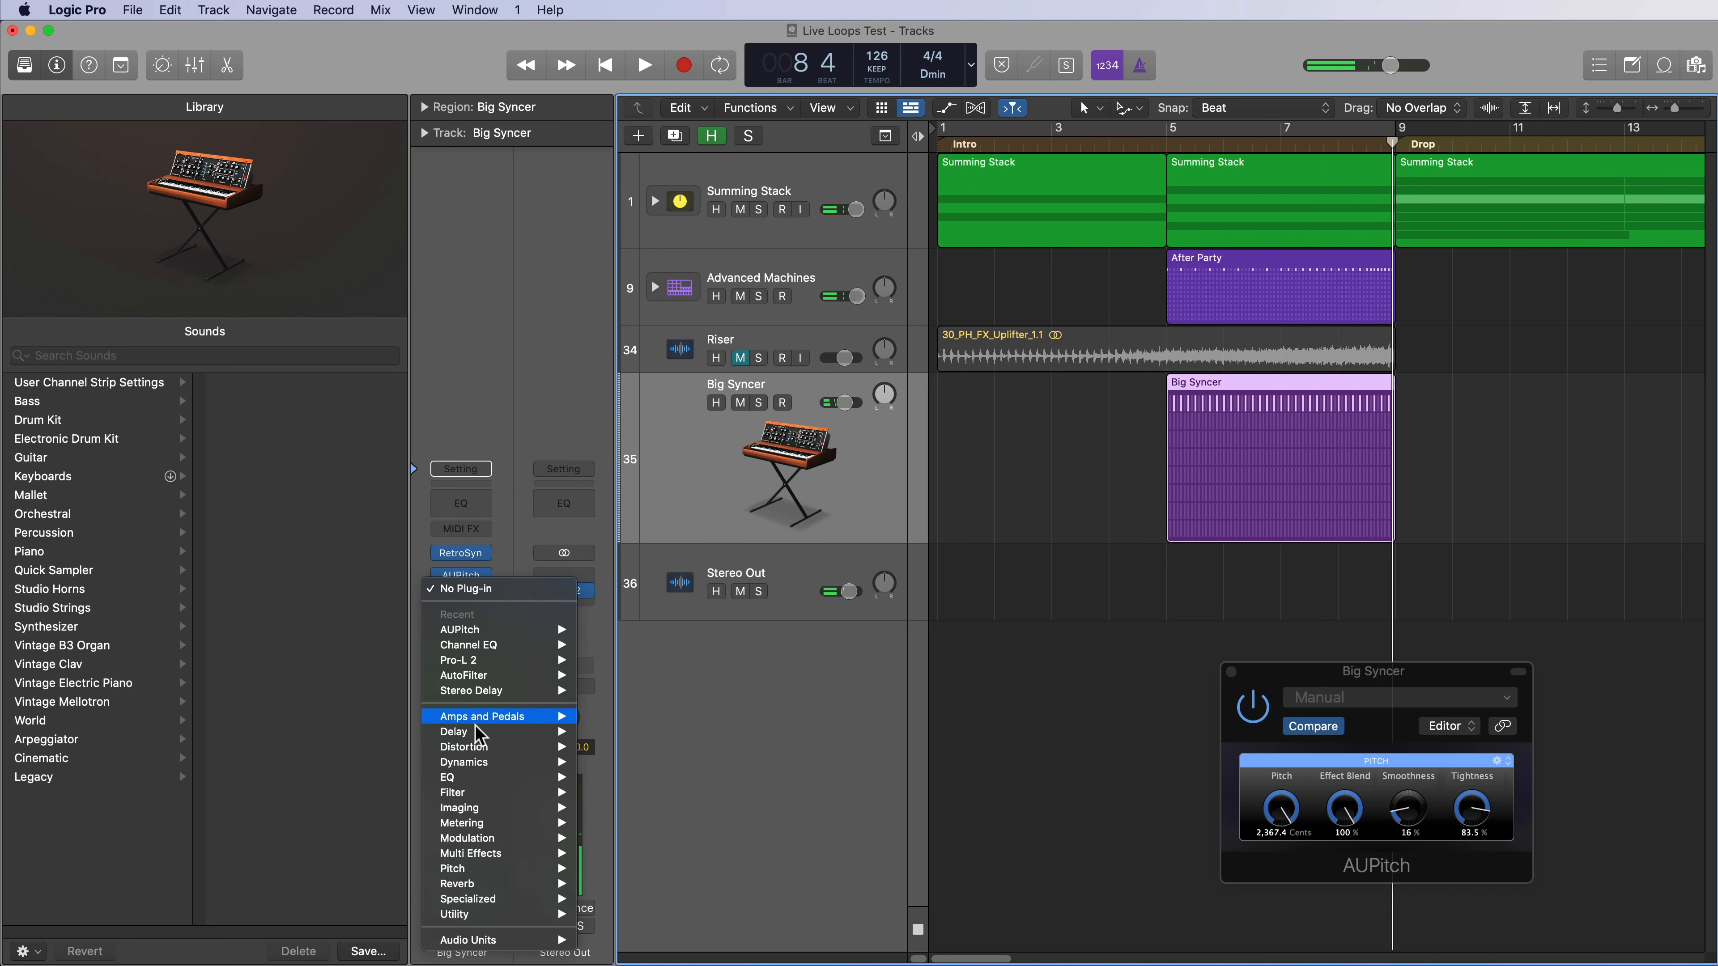
{"action": "mouse_move", "coordinate": [481, 734]}
{"action": "mouse_move", "coordinate": [724, 780]}
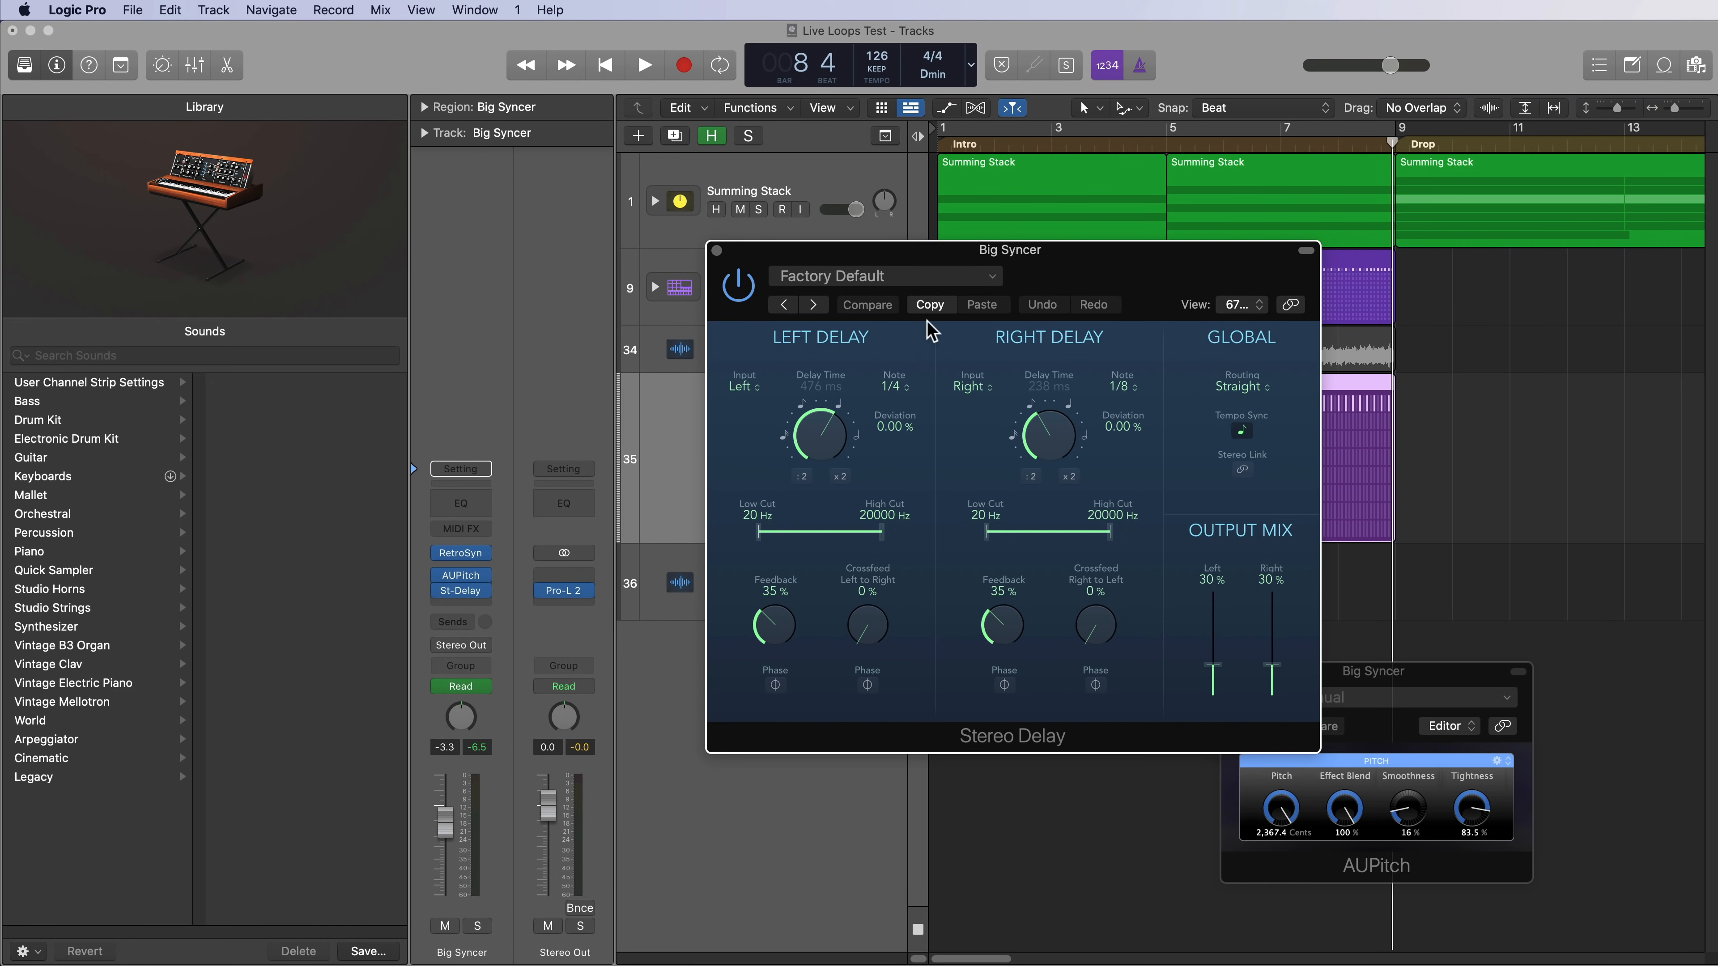
Set the Stereo Delay's left note value to 1/16 and its right note value to 1/8 dotted.
{"action": "left_click", "coordinate": [907, 387]}
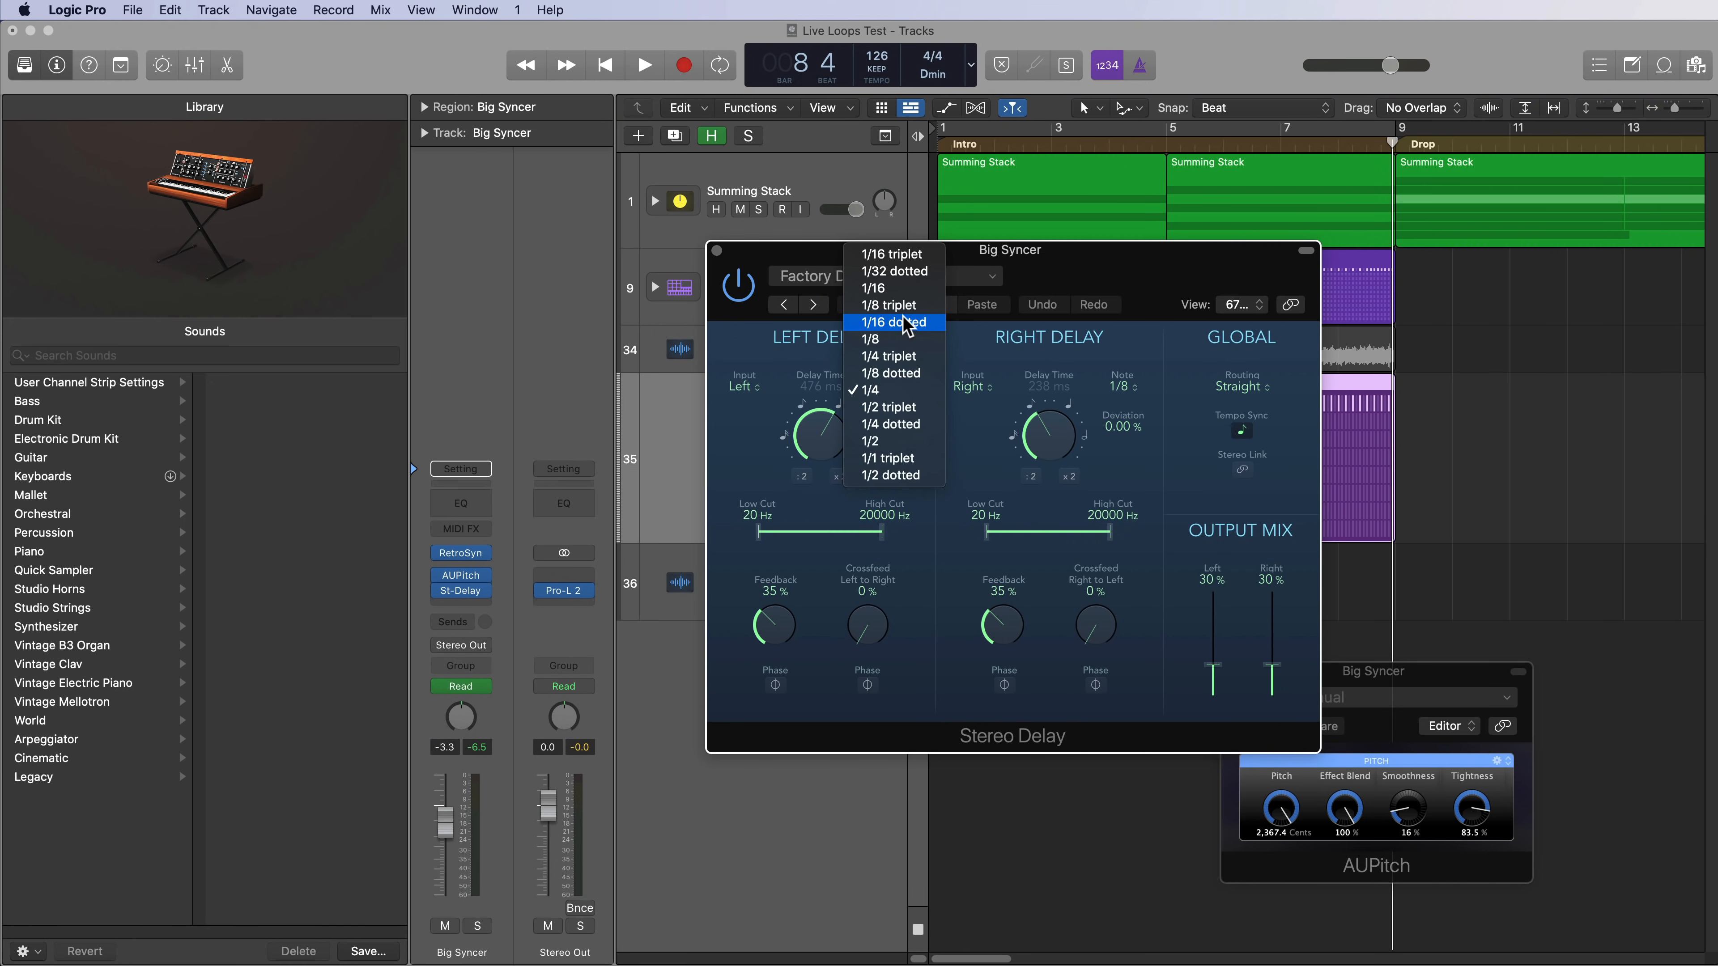
{"action": "left_click", "coordinate": [895, 287]}
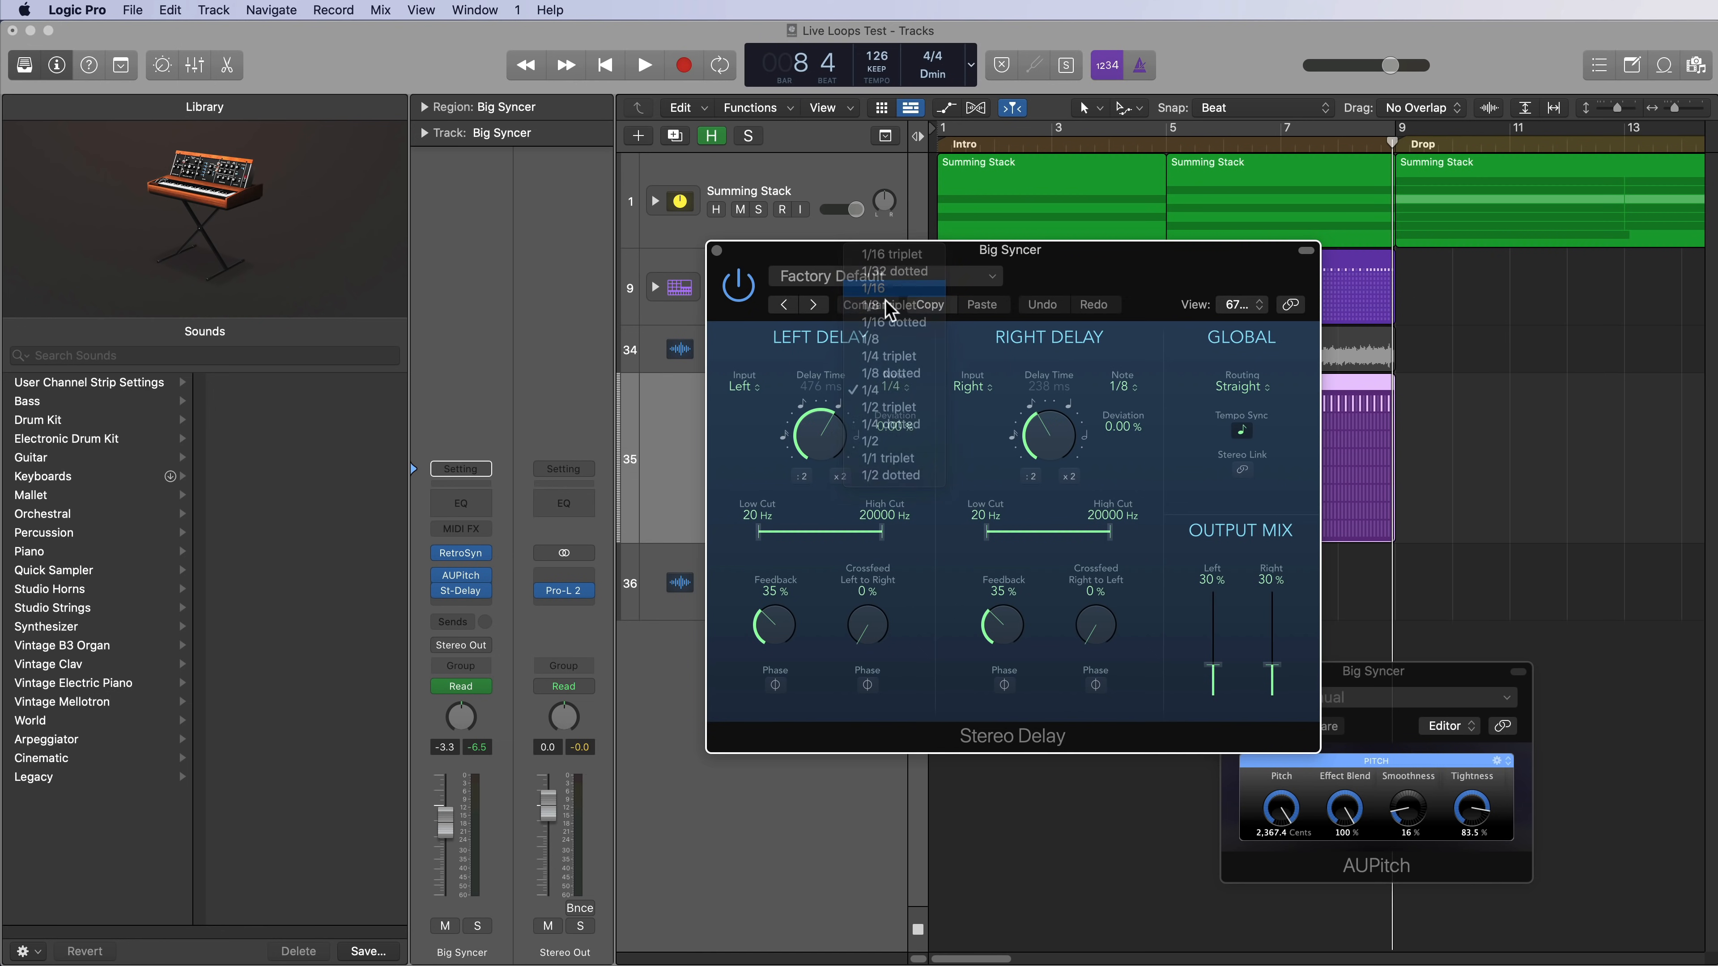
{"action": "left_click", "coordinate": [1120, 390]}
{"action": "left_click", "coordinate": [1122, 391]}
{"action": "left_click", "coordinate": [1124, 391]}
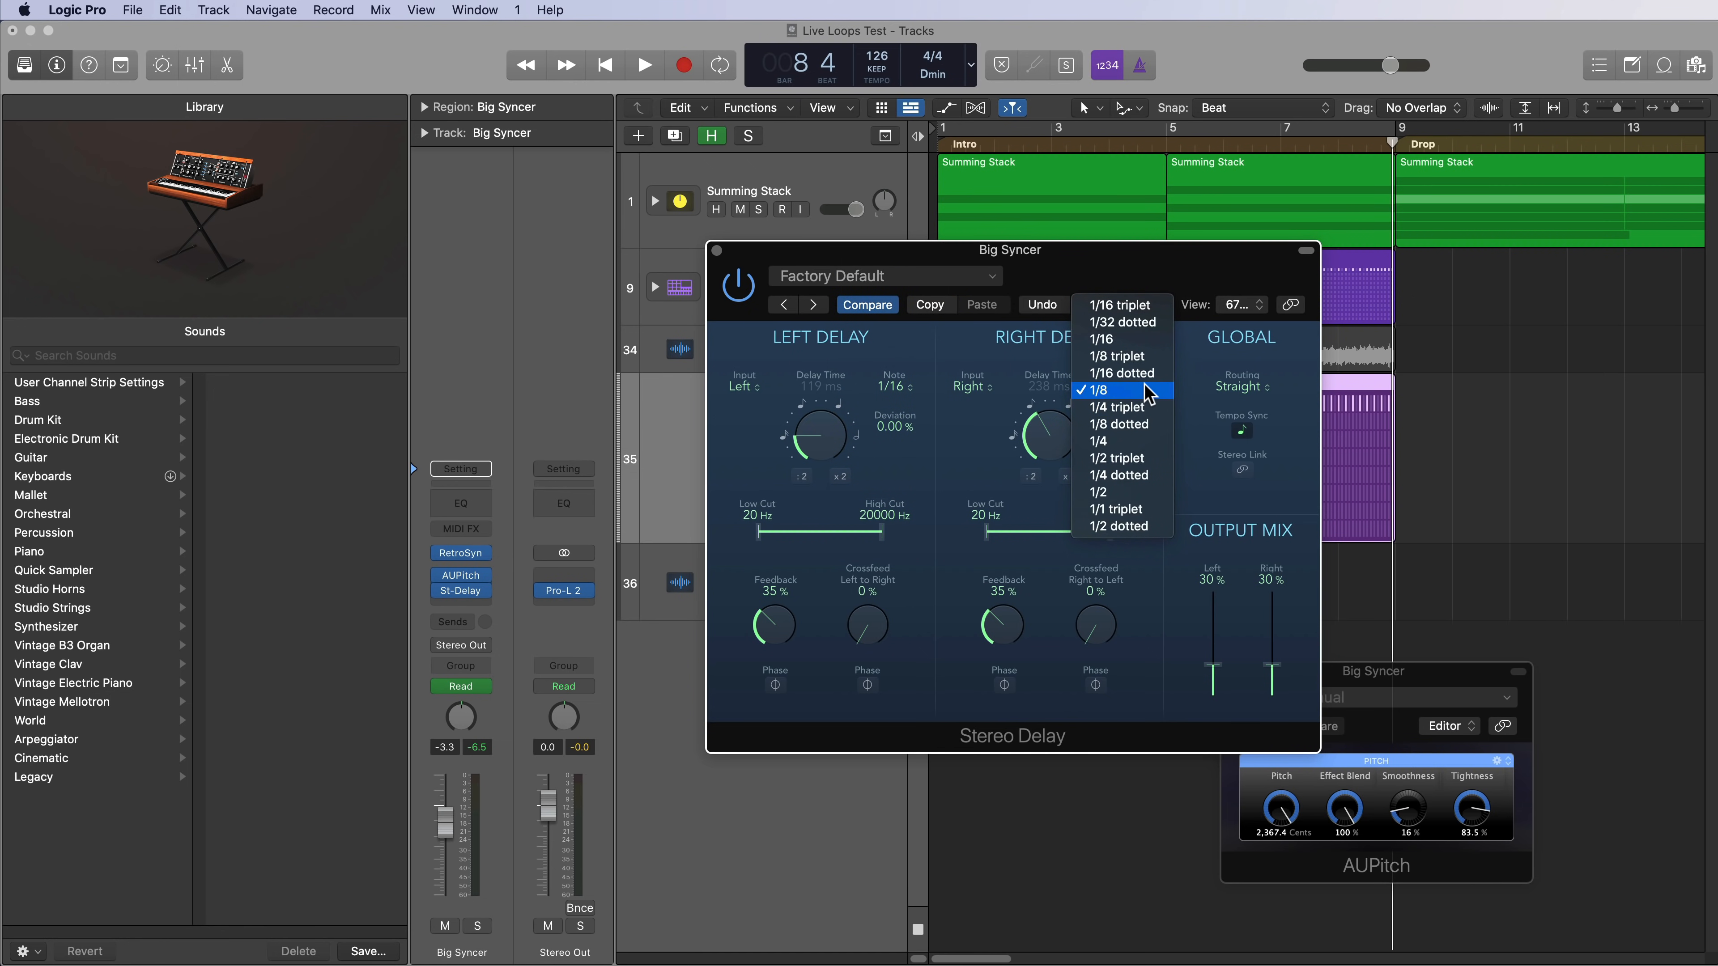
{"action": "left_click", "coordinate": [1146, 424]}
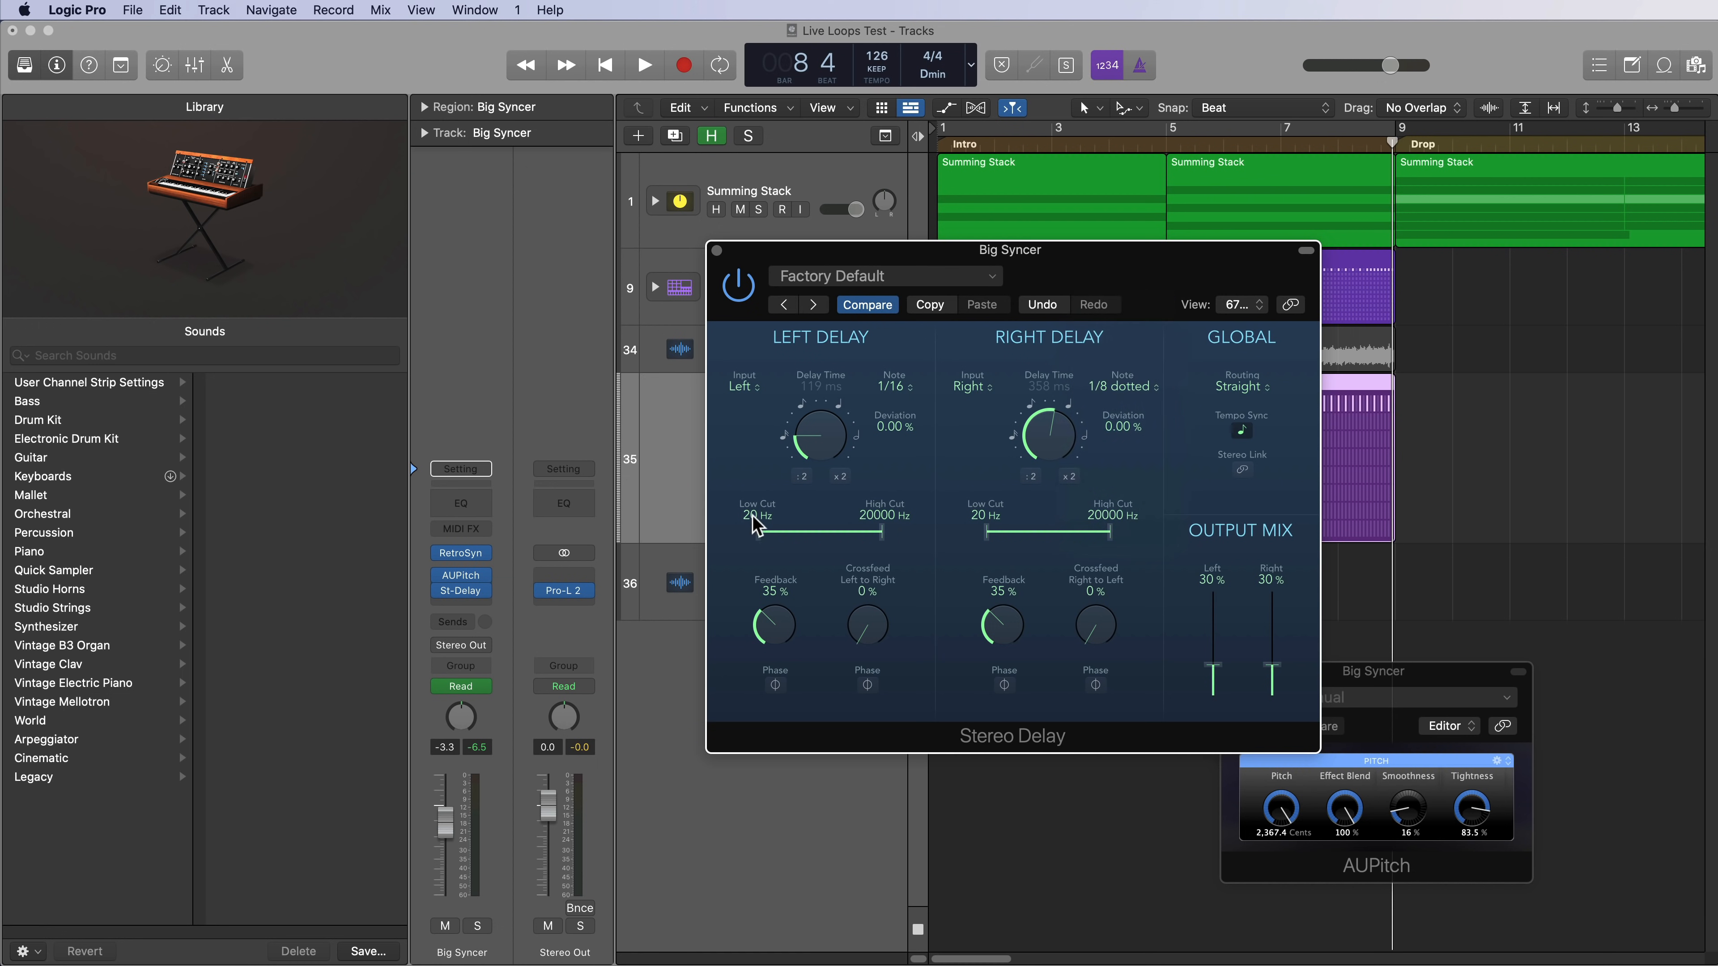
Narrow the left delay's filter to 260–4200 Hz, narrow the right delay's filter range, and close the Stereo Delay.
{"action": "left_click_drag", "start_coordinate": [831, 537], "coordinate": [842, 539]}
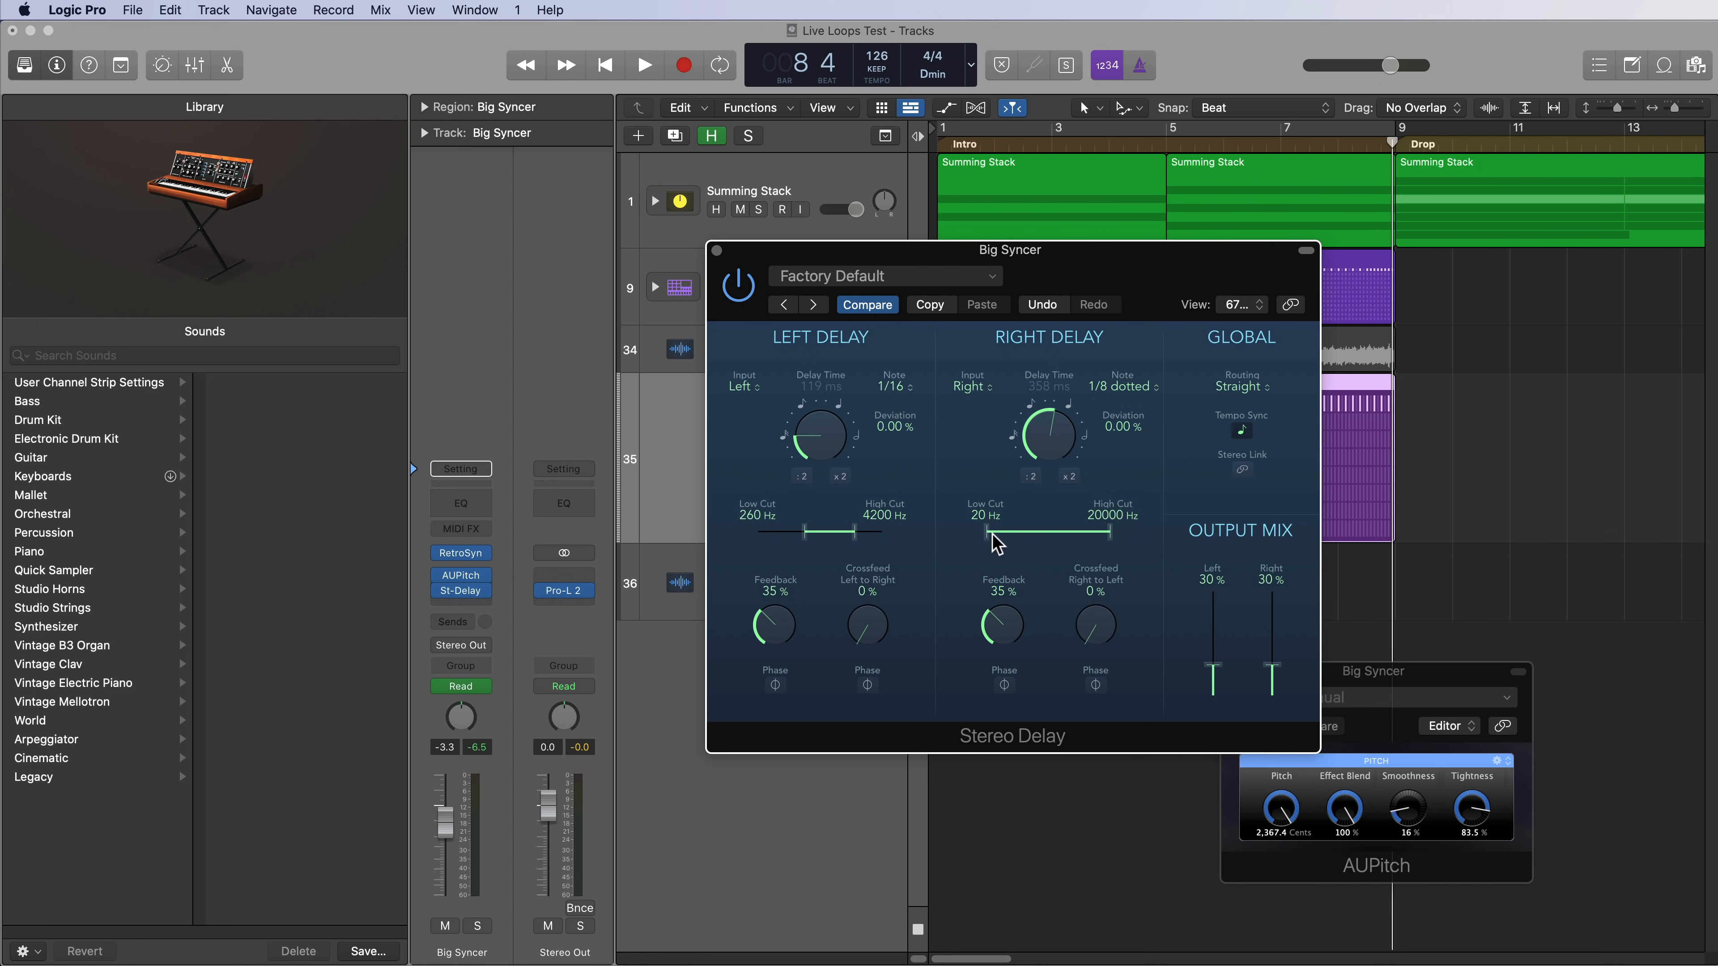
{"action": "left_click_drag", "start_coordinate": [1065, 538], "coordinate": [1077, 538]}
{"action": "left_click", "coordinate": [717, 250]}
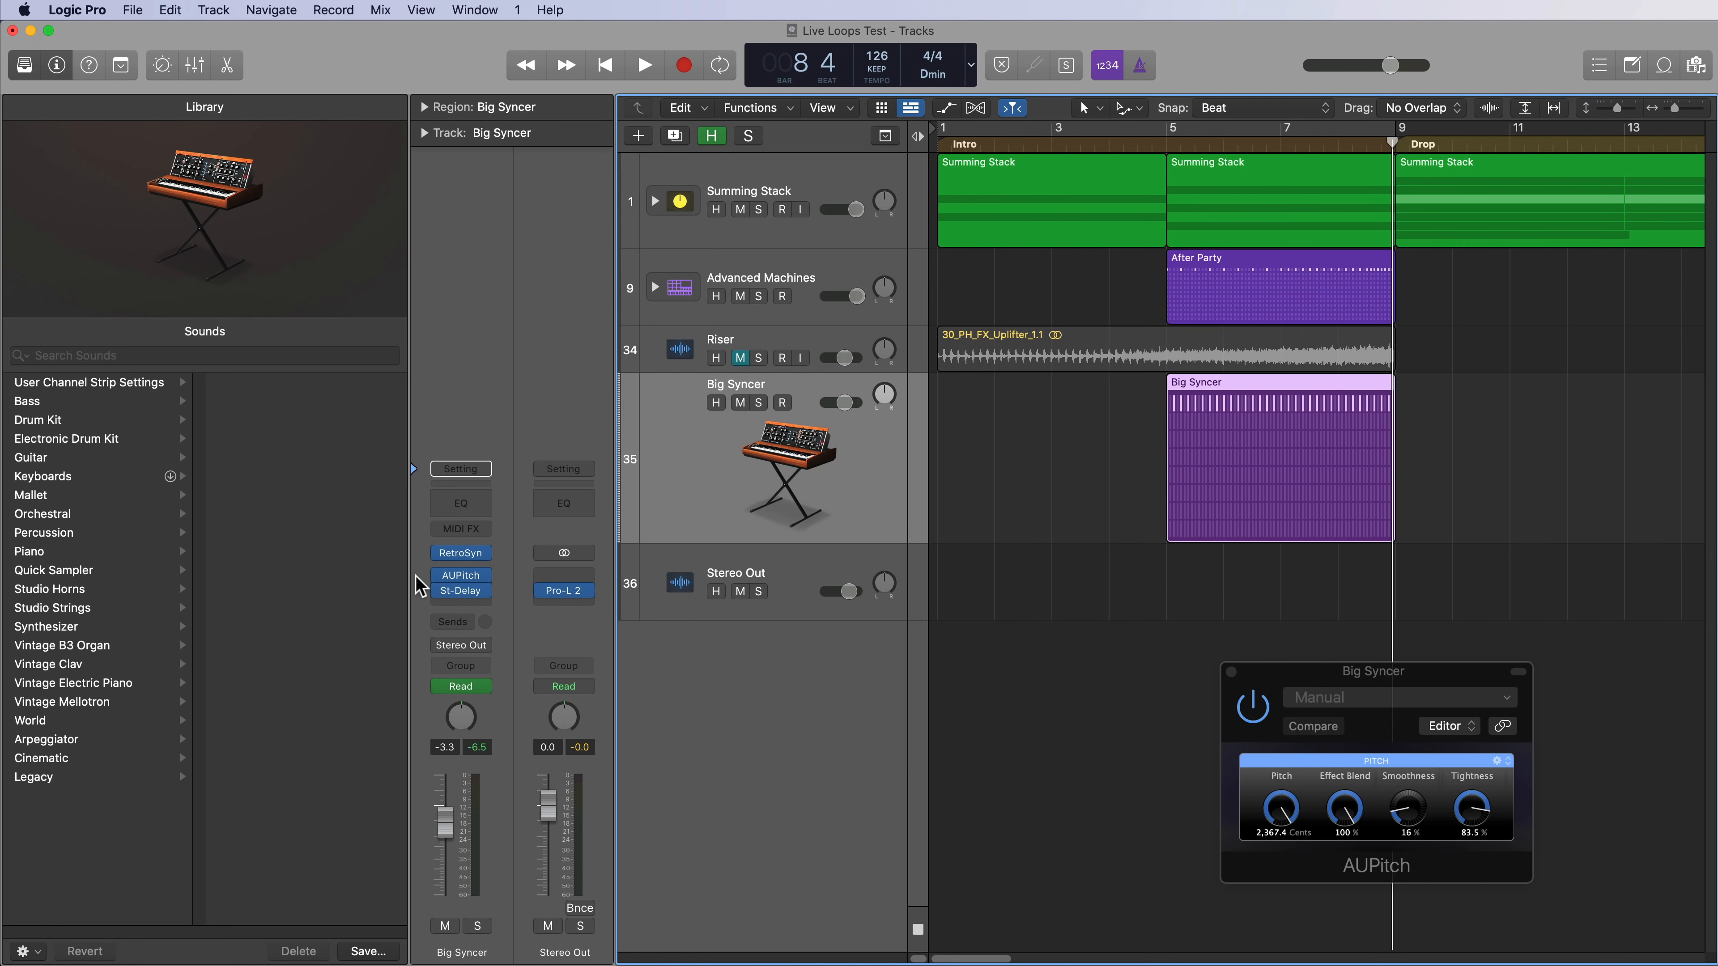
Insert a Space Designer reverb after the Stereo Delay on Big Syncer and reposition its window.
{"action": "left_click", "coordinate": [461, 602]}
{"action": "mouse_move", "coordinate": [514, 893]}
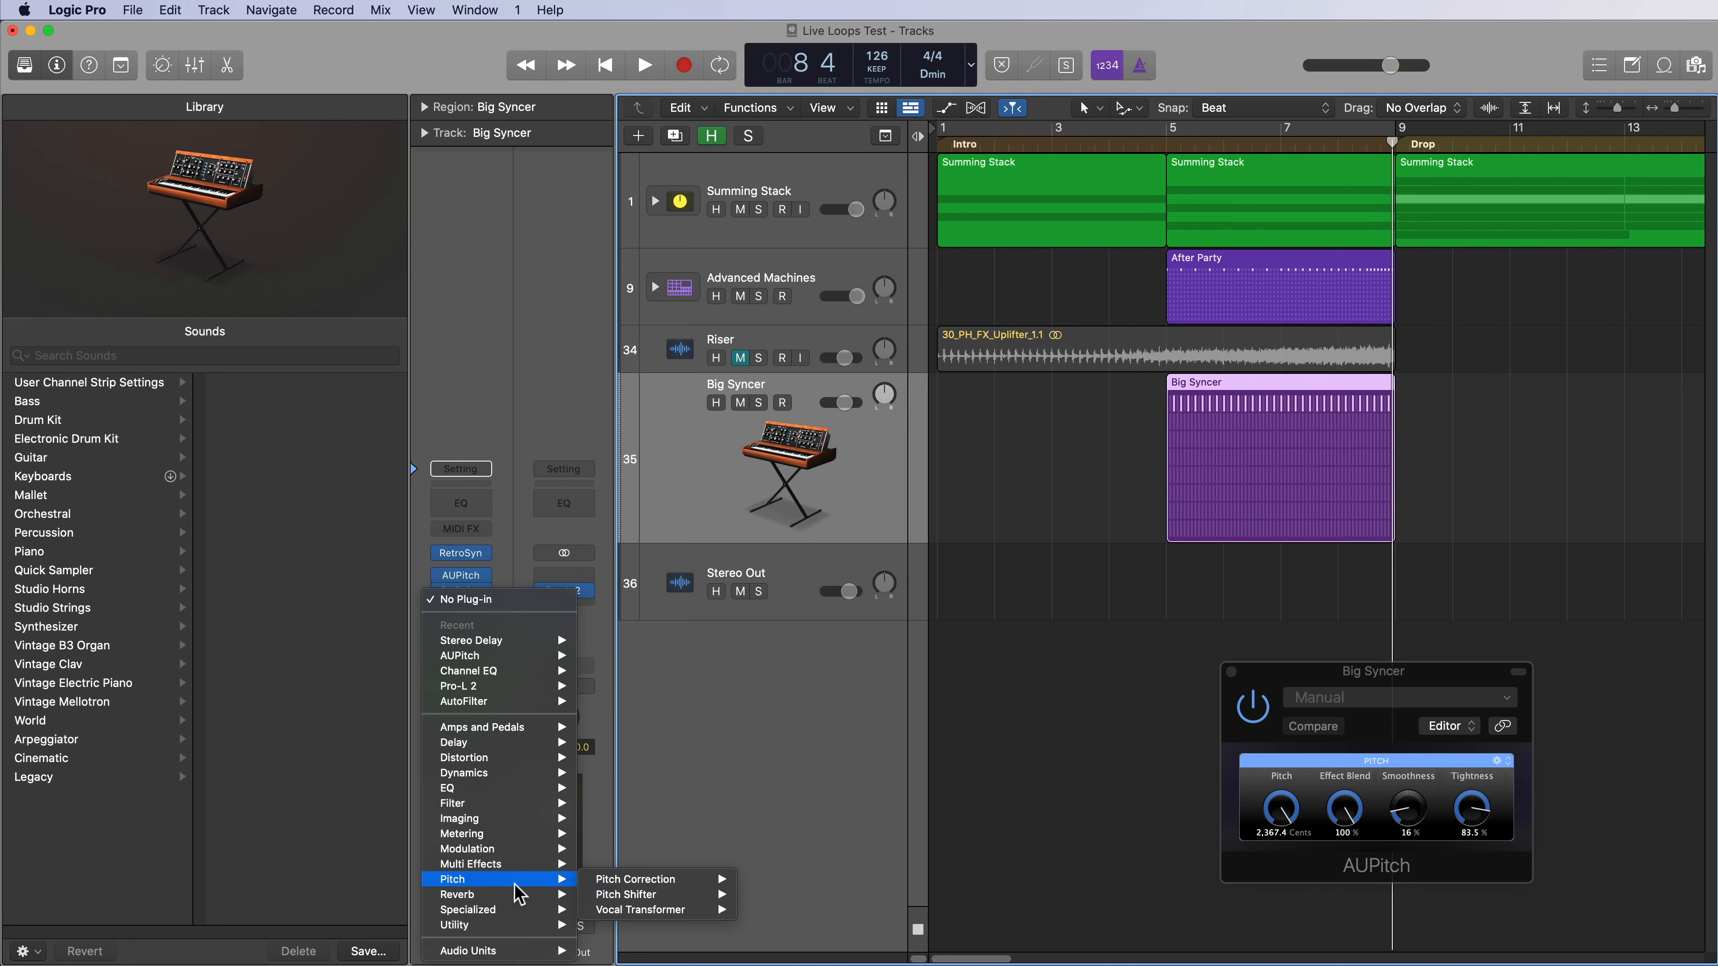
{"action": "mouse_move", "coordinate": [686, 940]}
{"action": "left_click", "coordinate": [764, 941]}
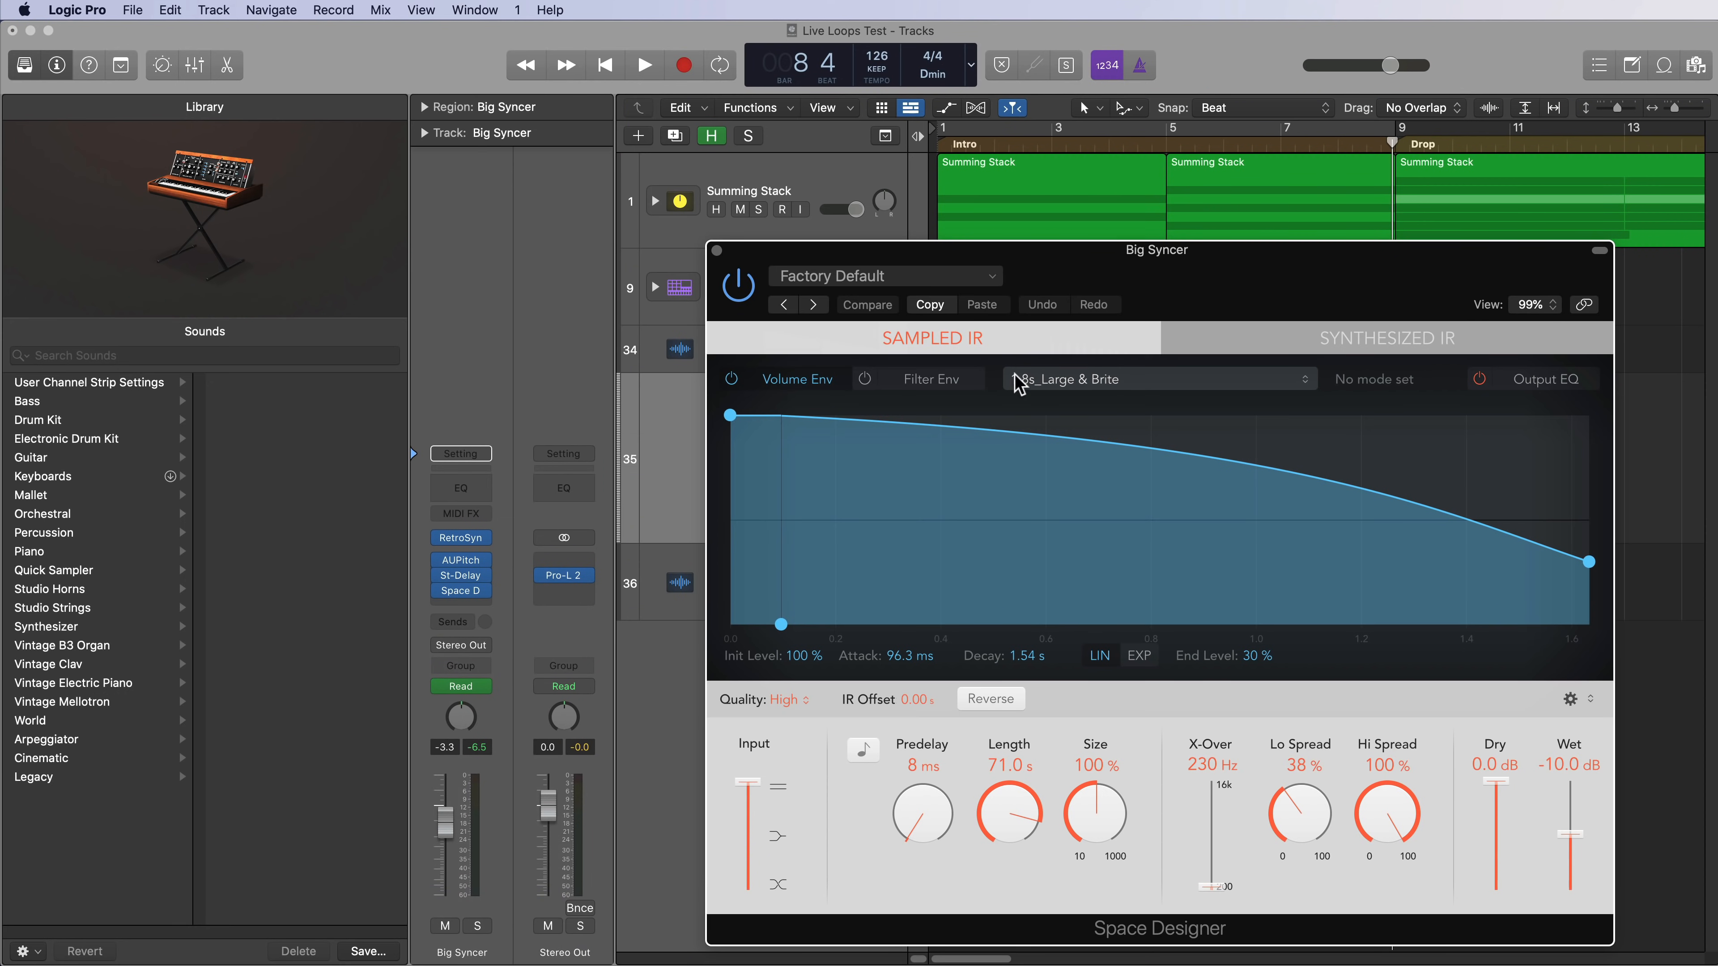
{"action": "left_click_drag", "start_coordinate": [975, 254], "coordinate": [920, 216]}
Load the 05.1s Shimmering Plate preset from the large-space plate reverbs in Space Designer.
{"action": "left_click", "coordinate": [889, 238]}
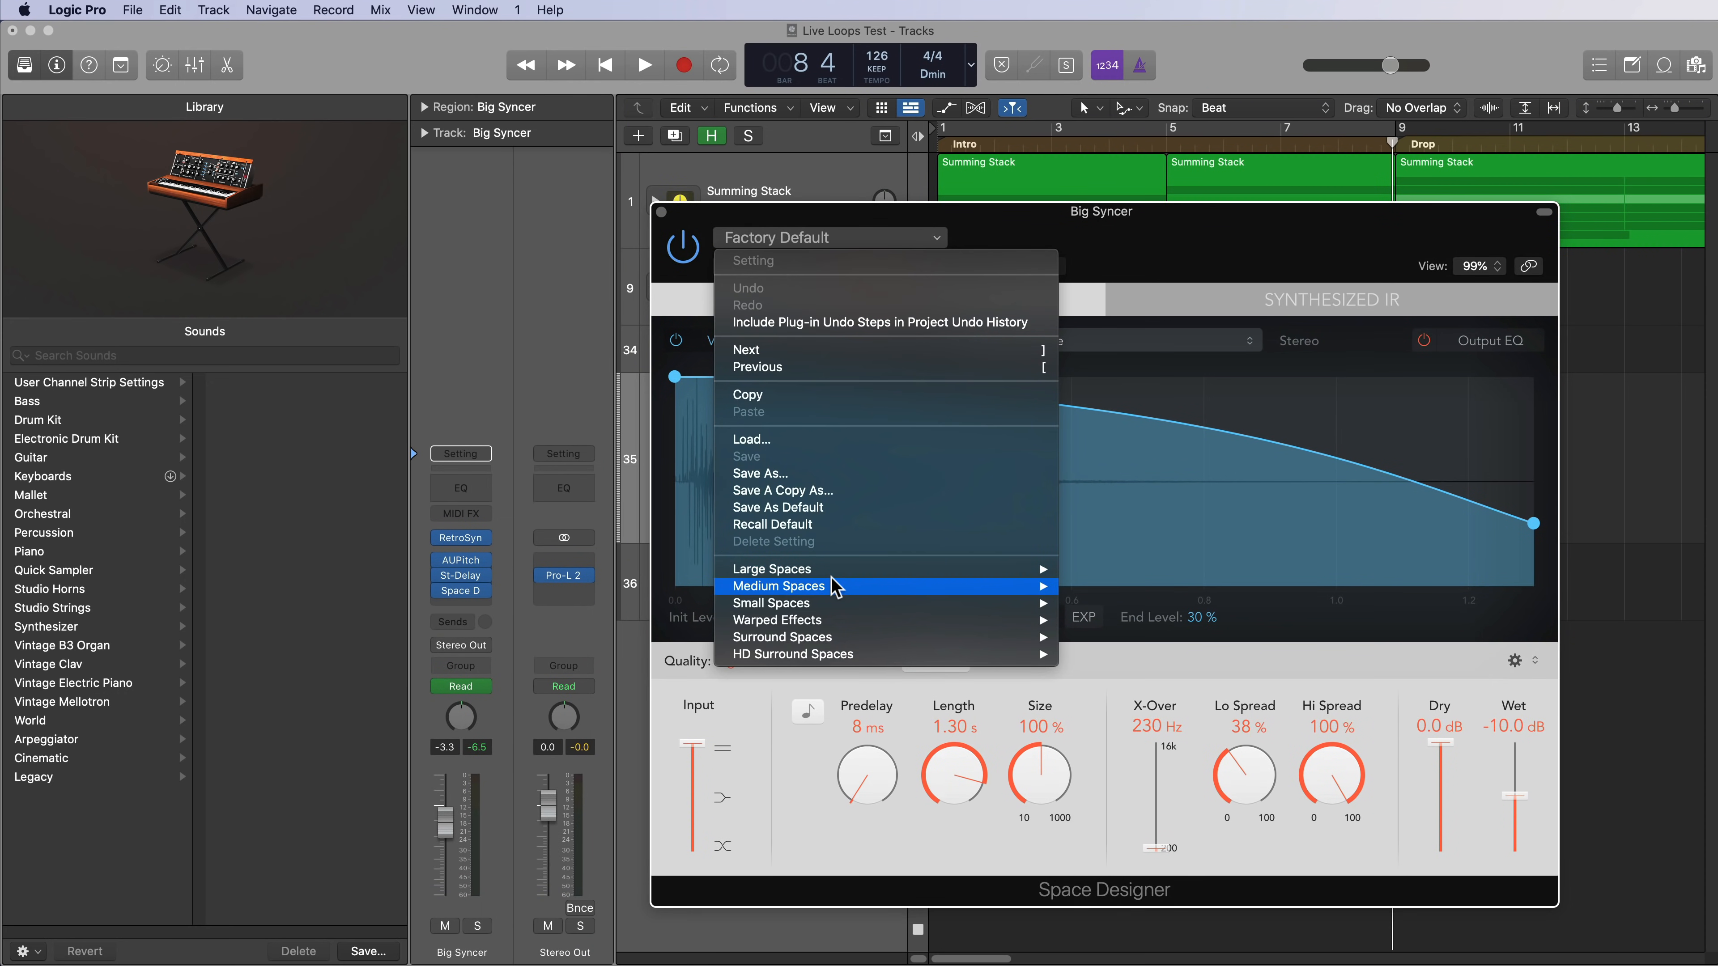
{"action": "mouse_move", "coordinate": [840, 578]}
{"action": "mouse_move", "coordinate": [1128, 602]}
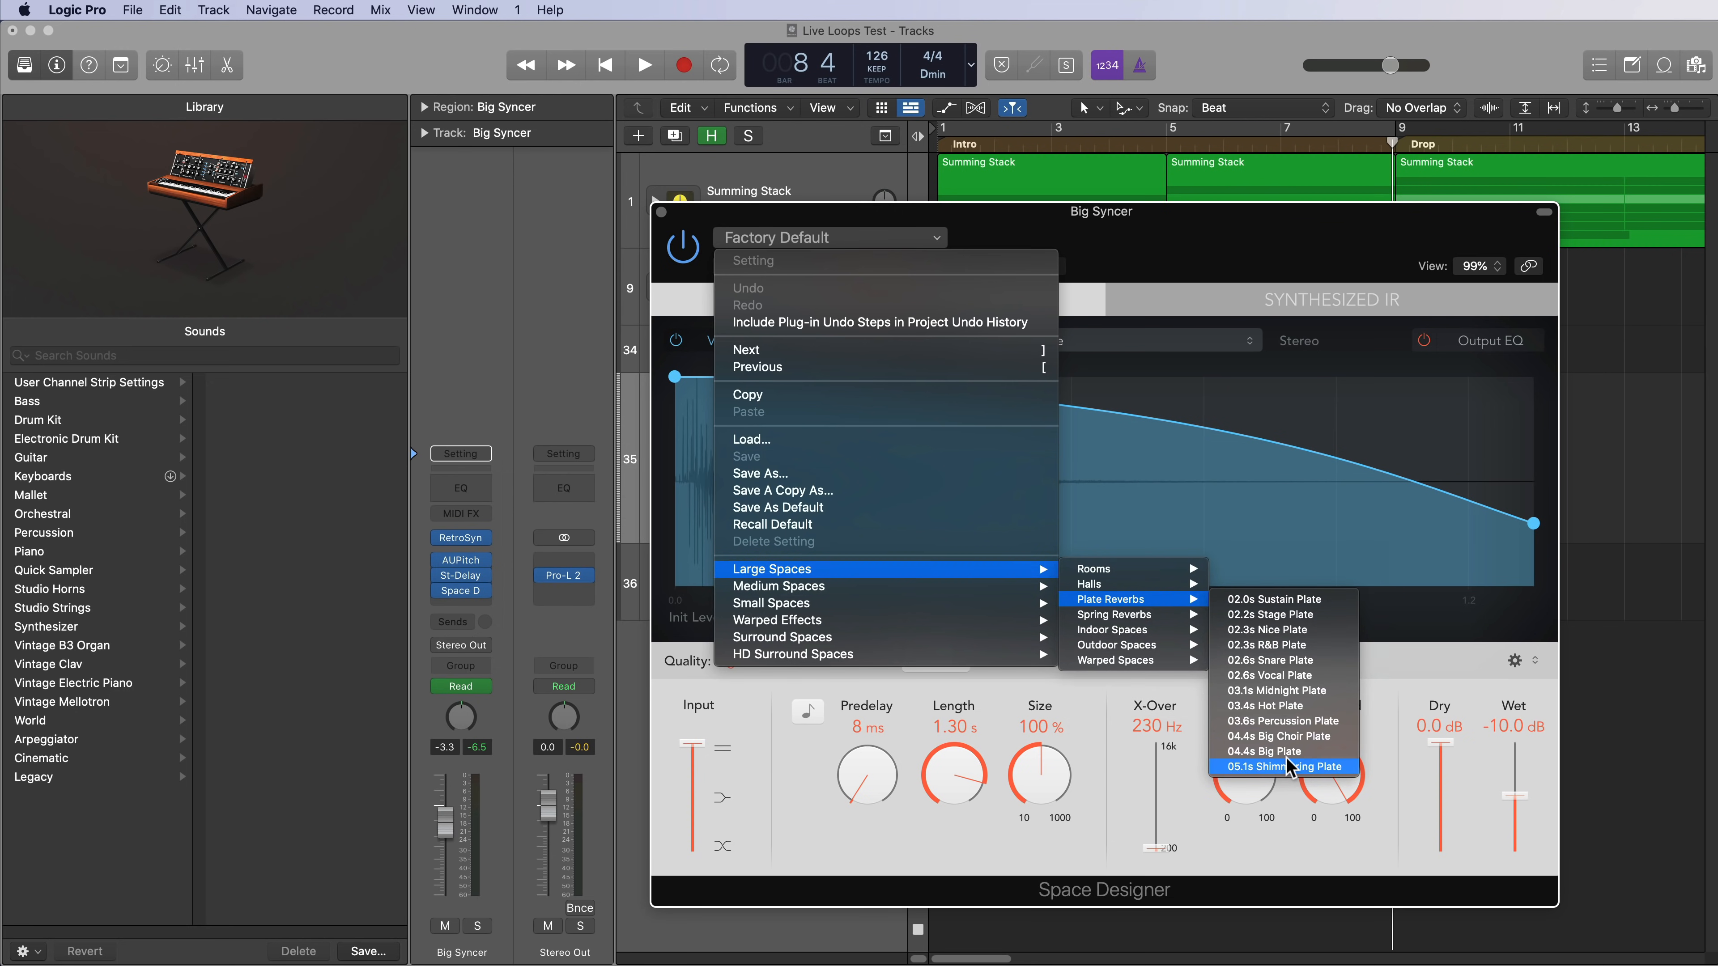
{"action": "left_click", "coordinate": [1271, 768]}
Play back the riser and balance Space Designer's output at -5.0 dB dry and -7.4 dB wet.
{"action": "left_click_drag", "start_coordinate": [1440, 743], "coordinate": [1440, 785]}
{"action": "key", "text": "space"}
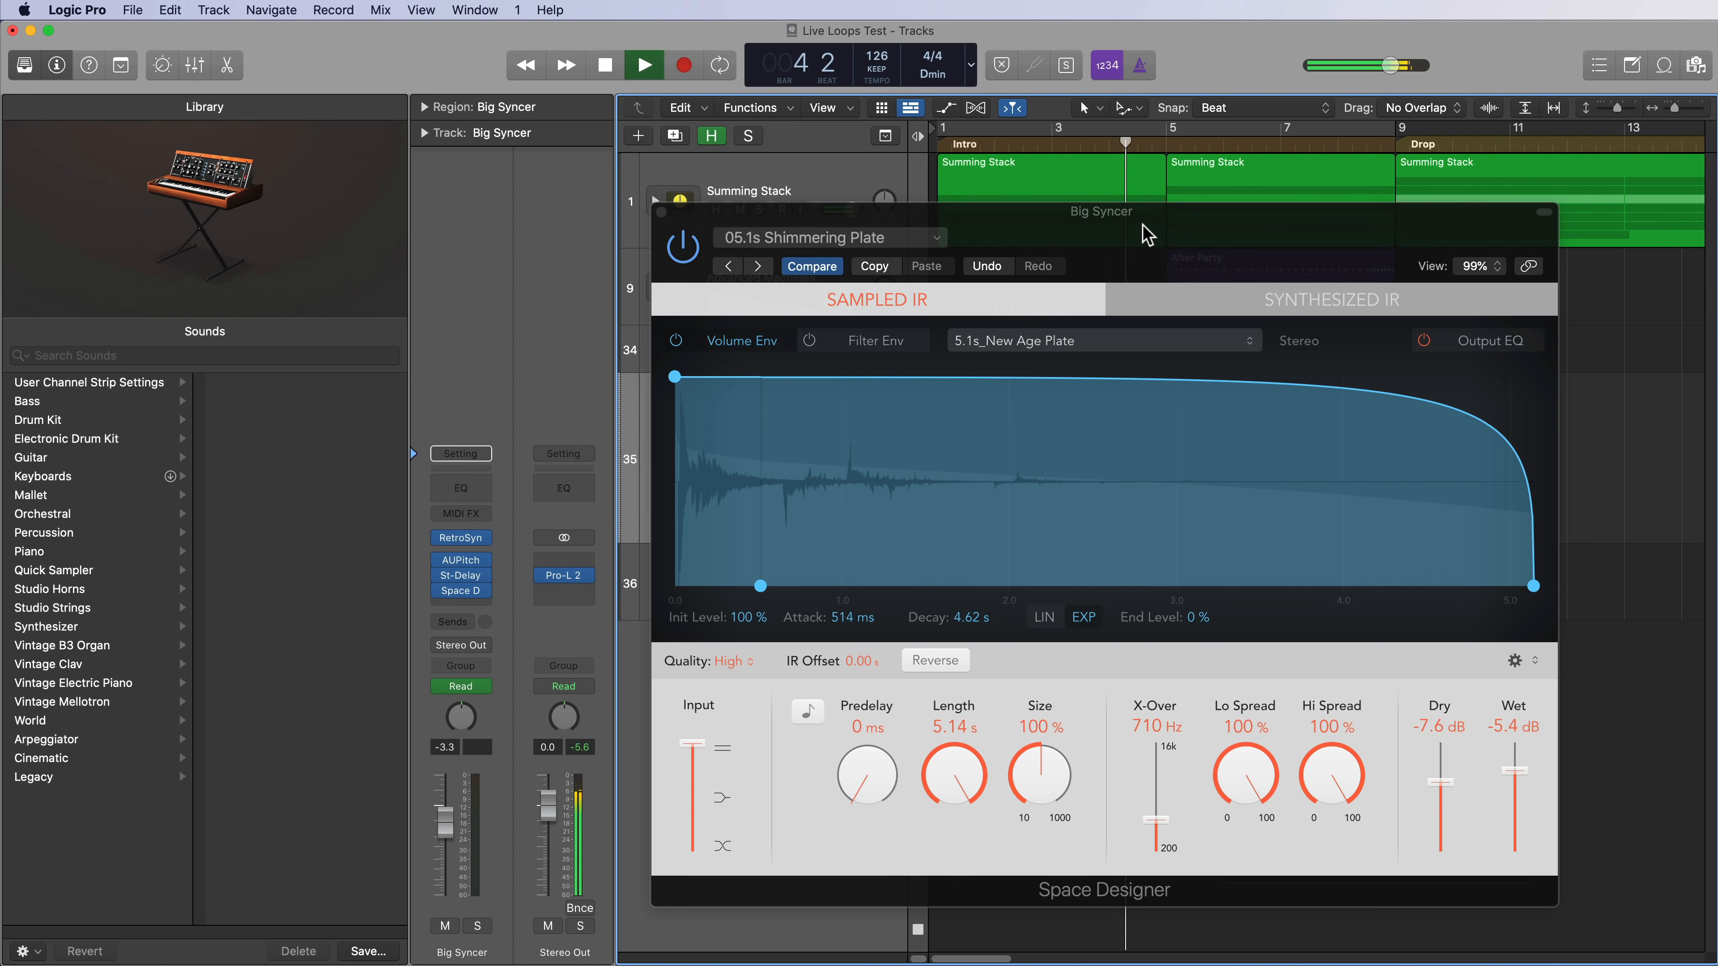
{"action": "left_click", "coordinate": [661, 213]}
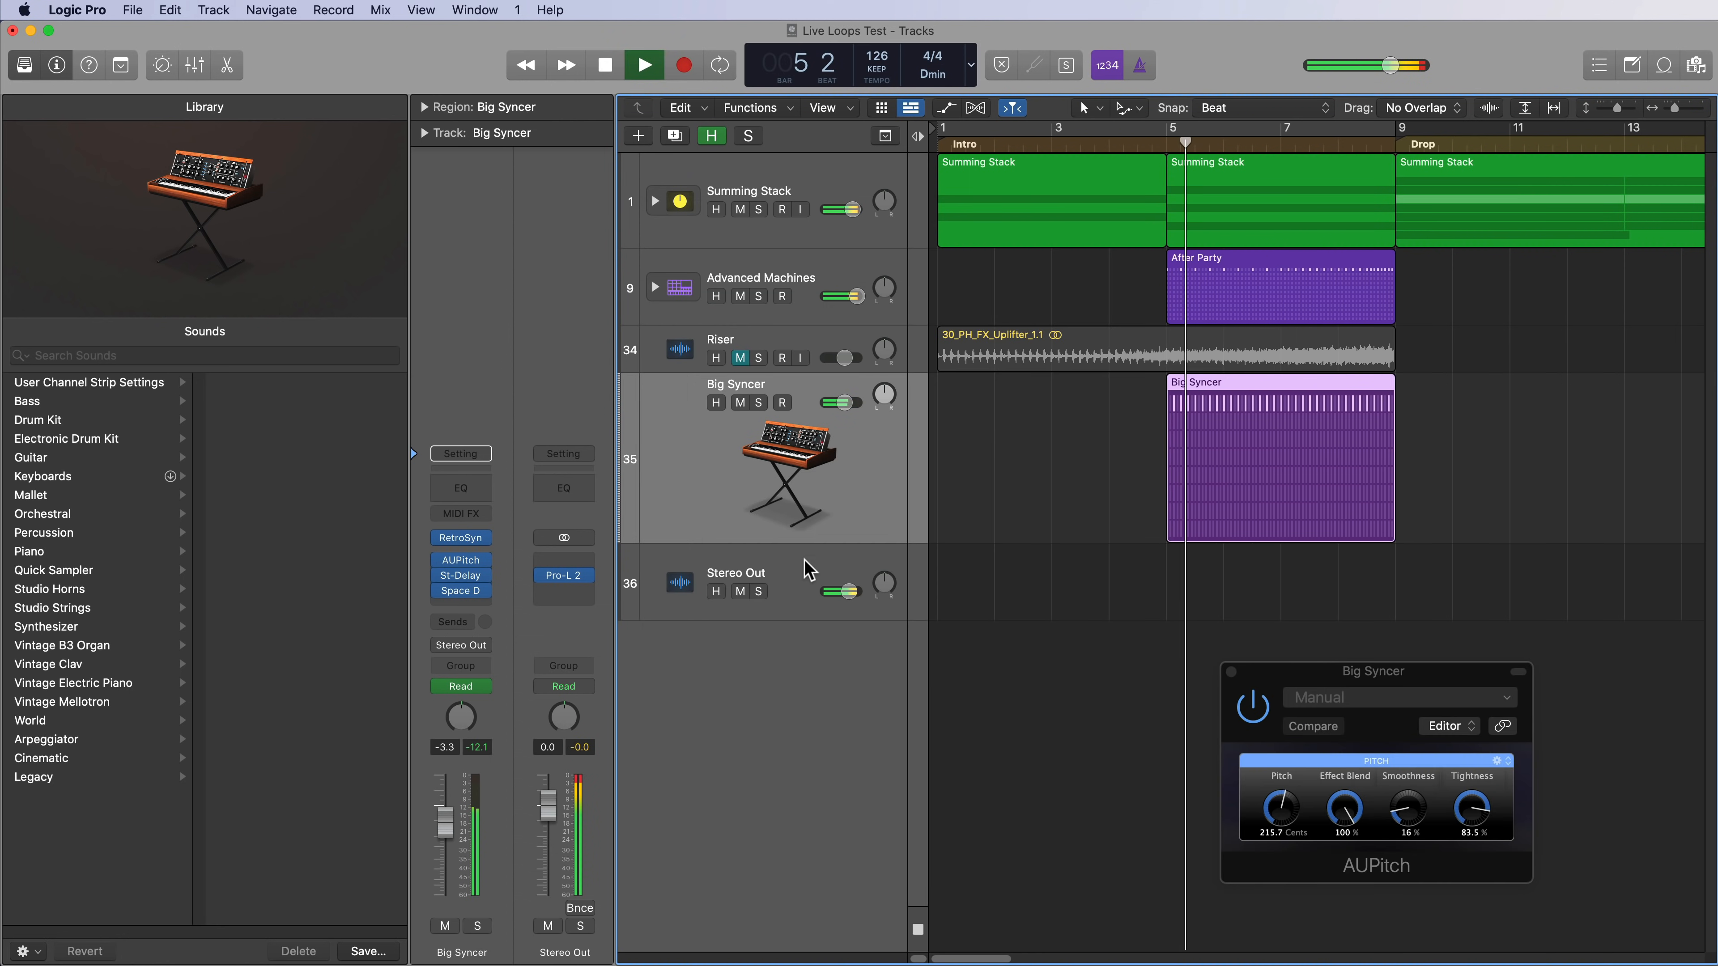
{"action": "left_click", "coordinate": [461, 591]}
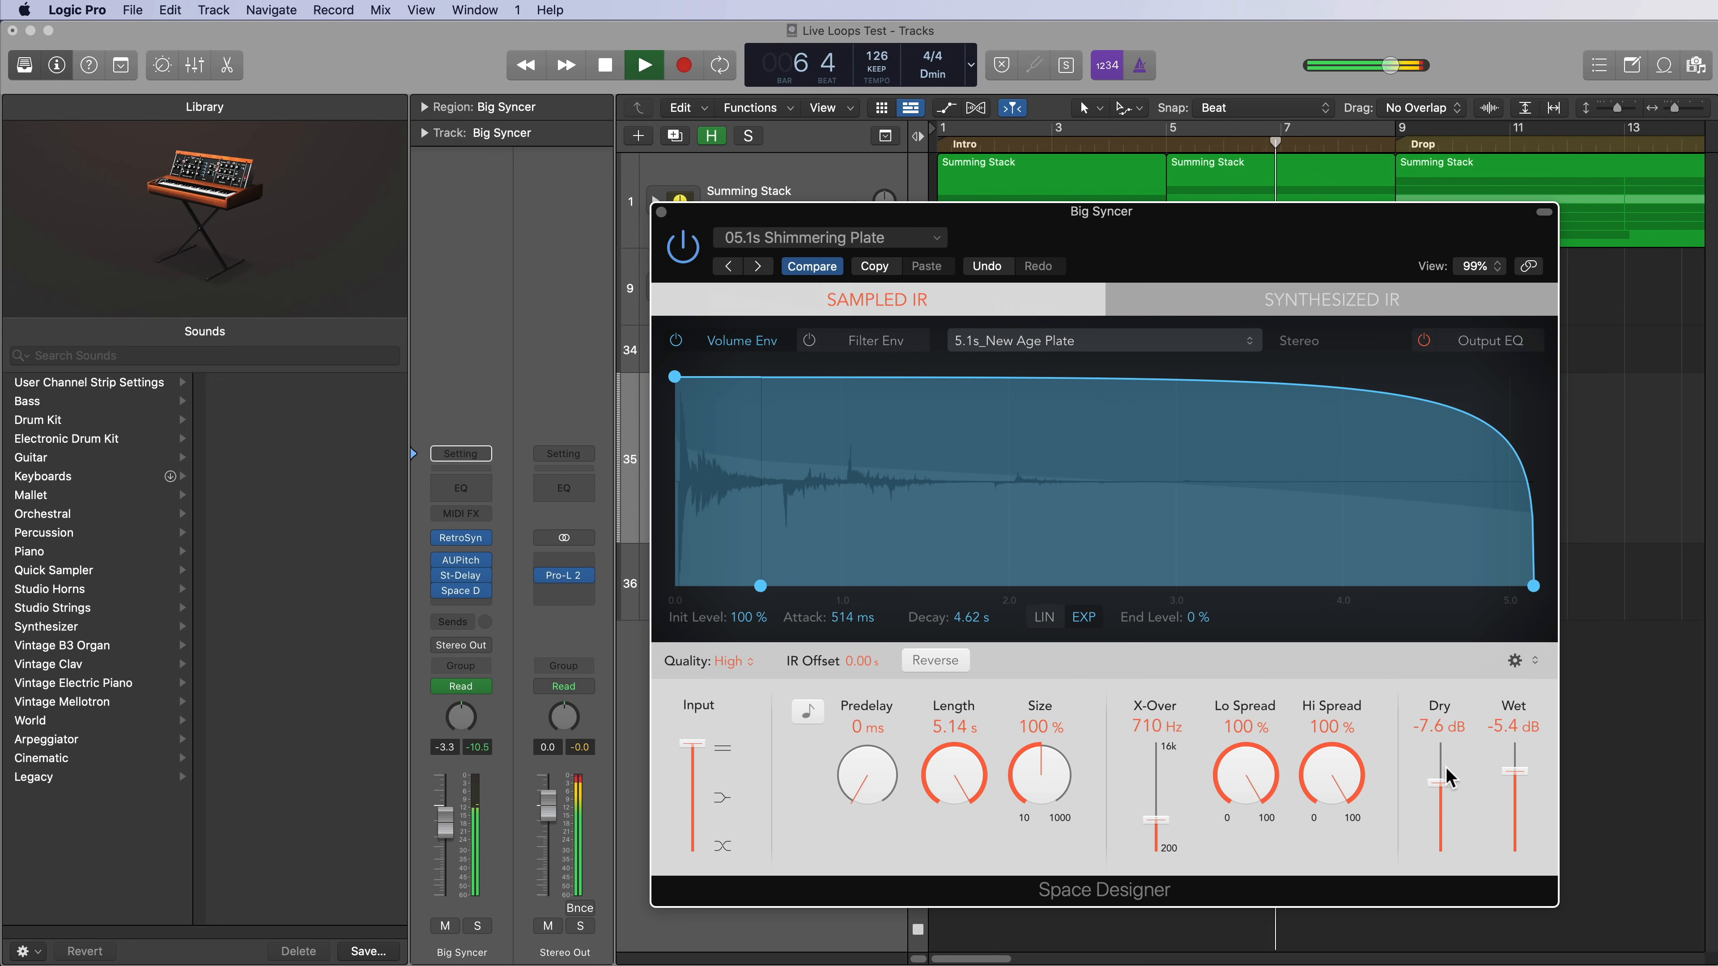
{"action": "left_click_drag", "start_coordinate": [1447, 778], "coordinate": [1514, 780]}
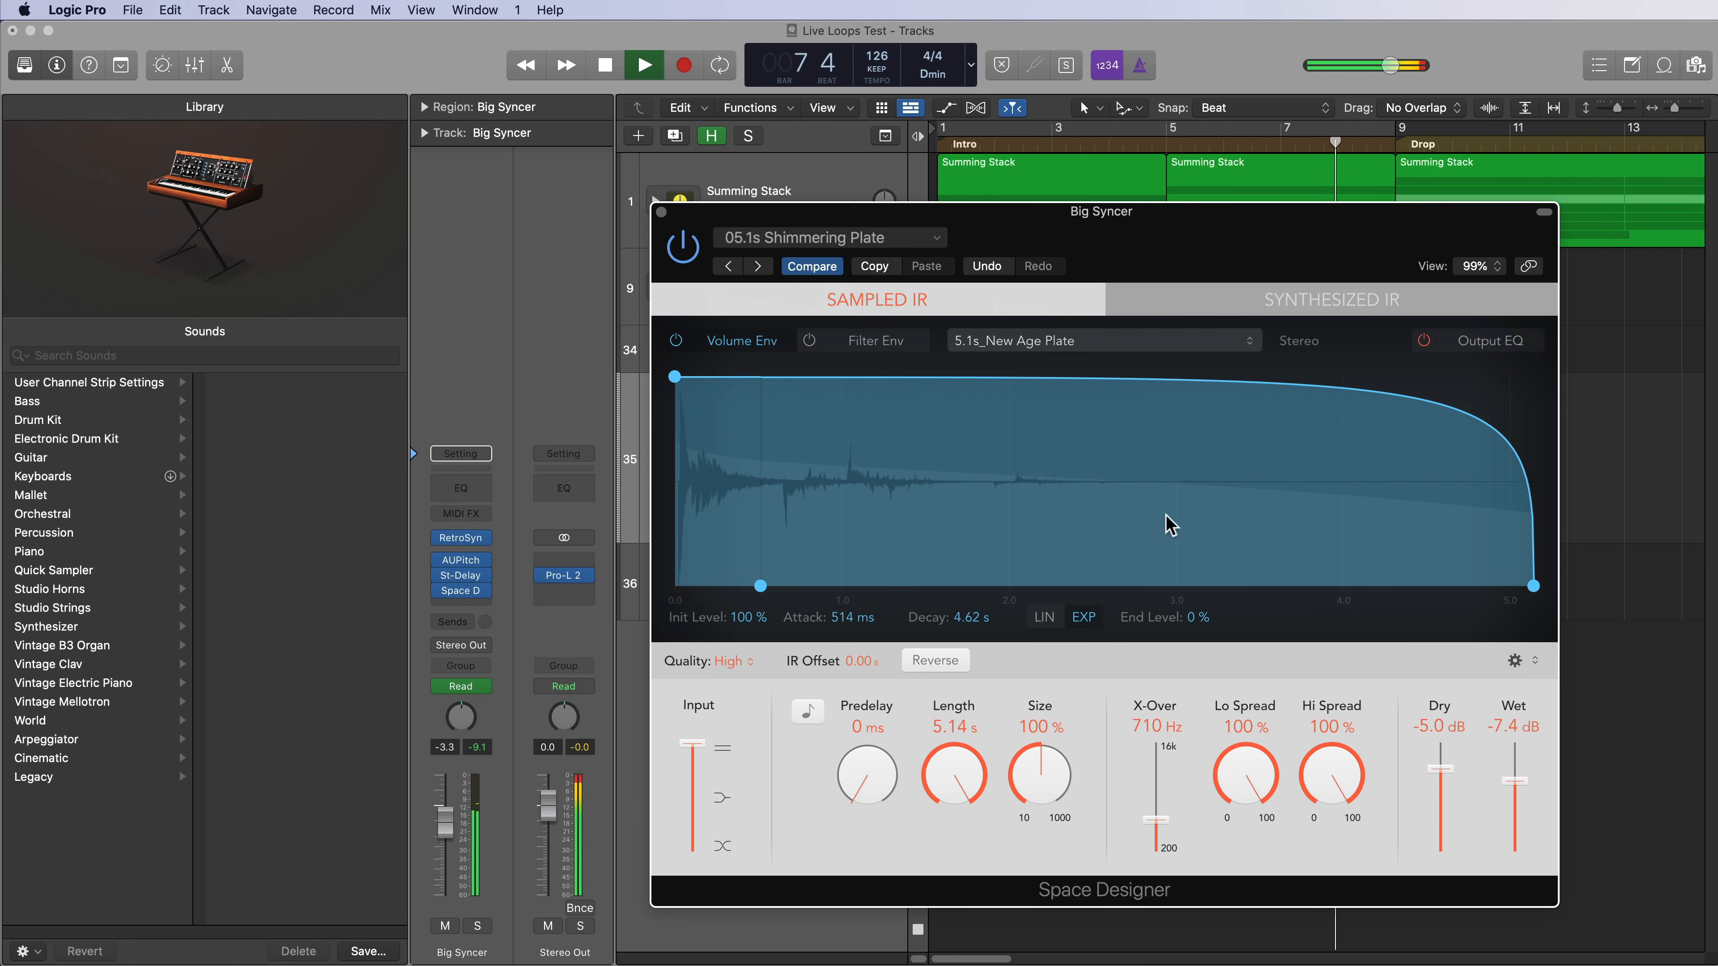
Close Space Designer, and with playback stopped unmute the Riser track.
{"action": "left_click", "coordinate": [662, 213]}
{"action": "left_click", "coordinate": [1042, 569]}
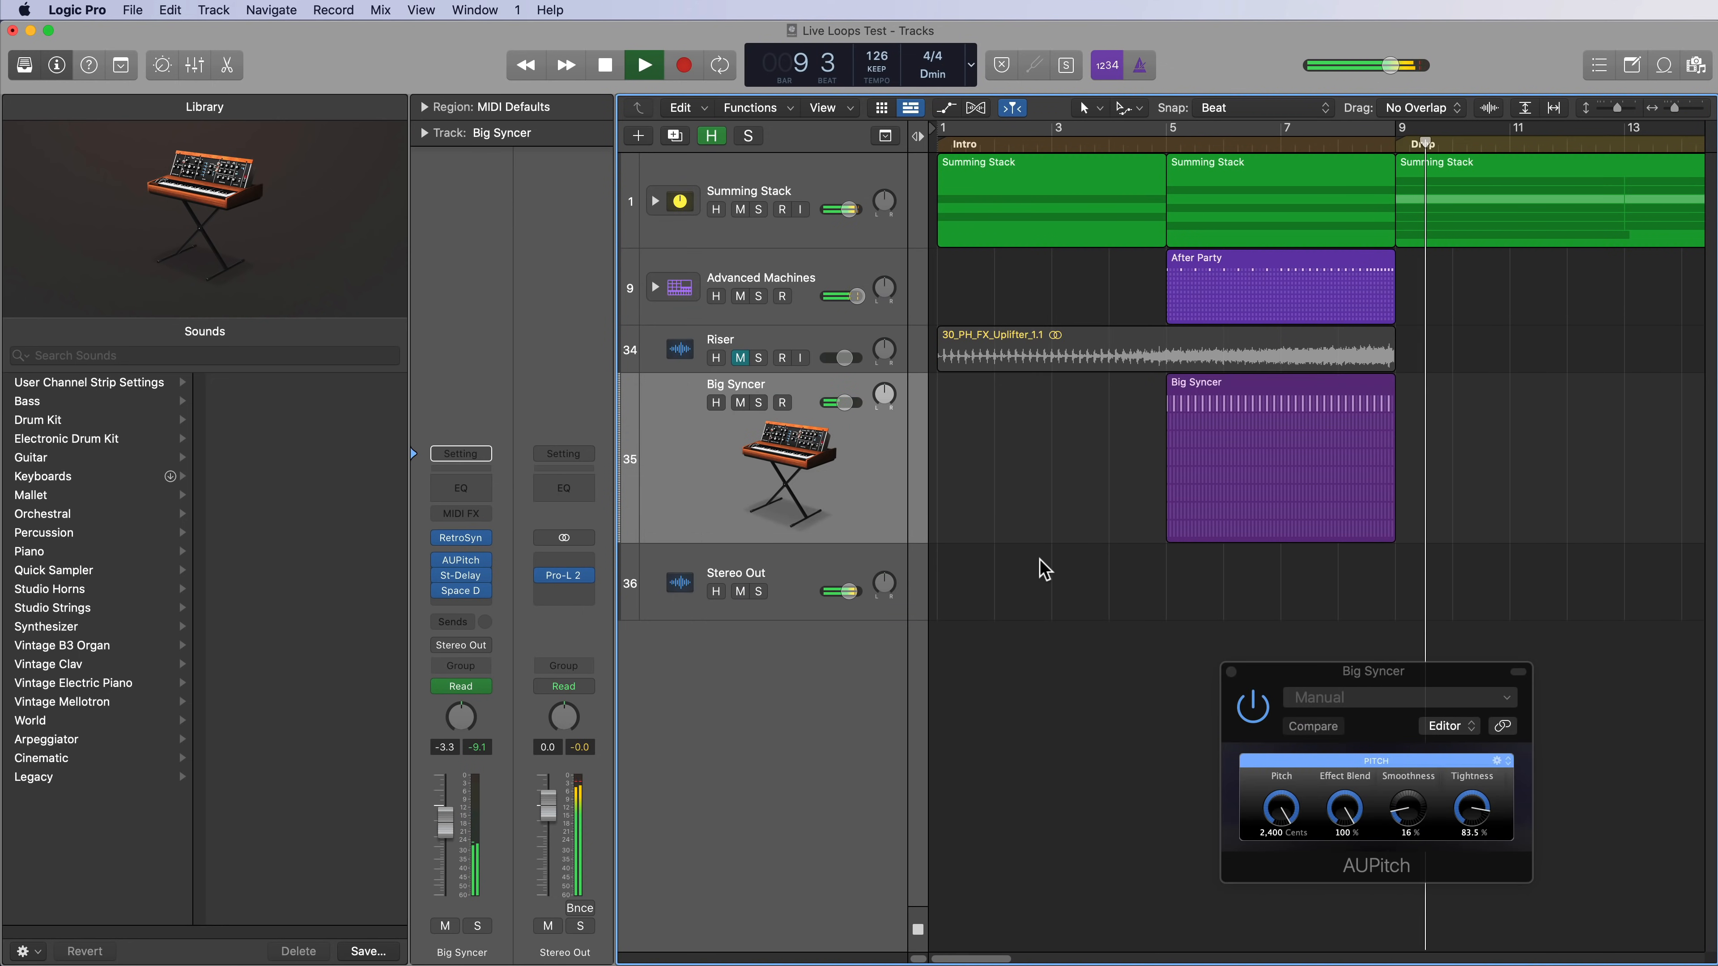
{"action": "key", "text": "space"}
{"action": "left_click", "coordinate": [739, 358]}
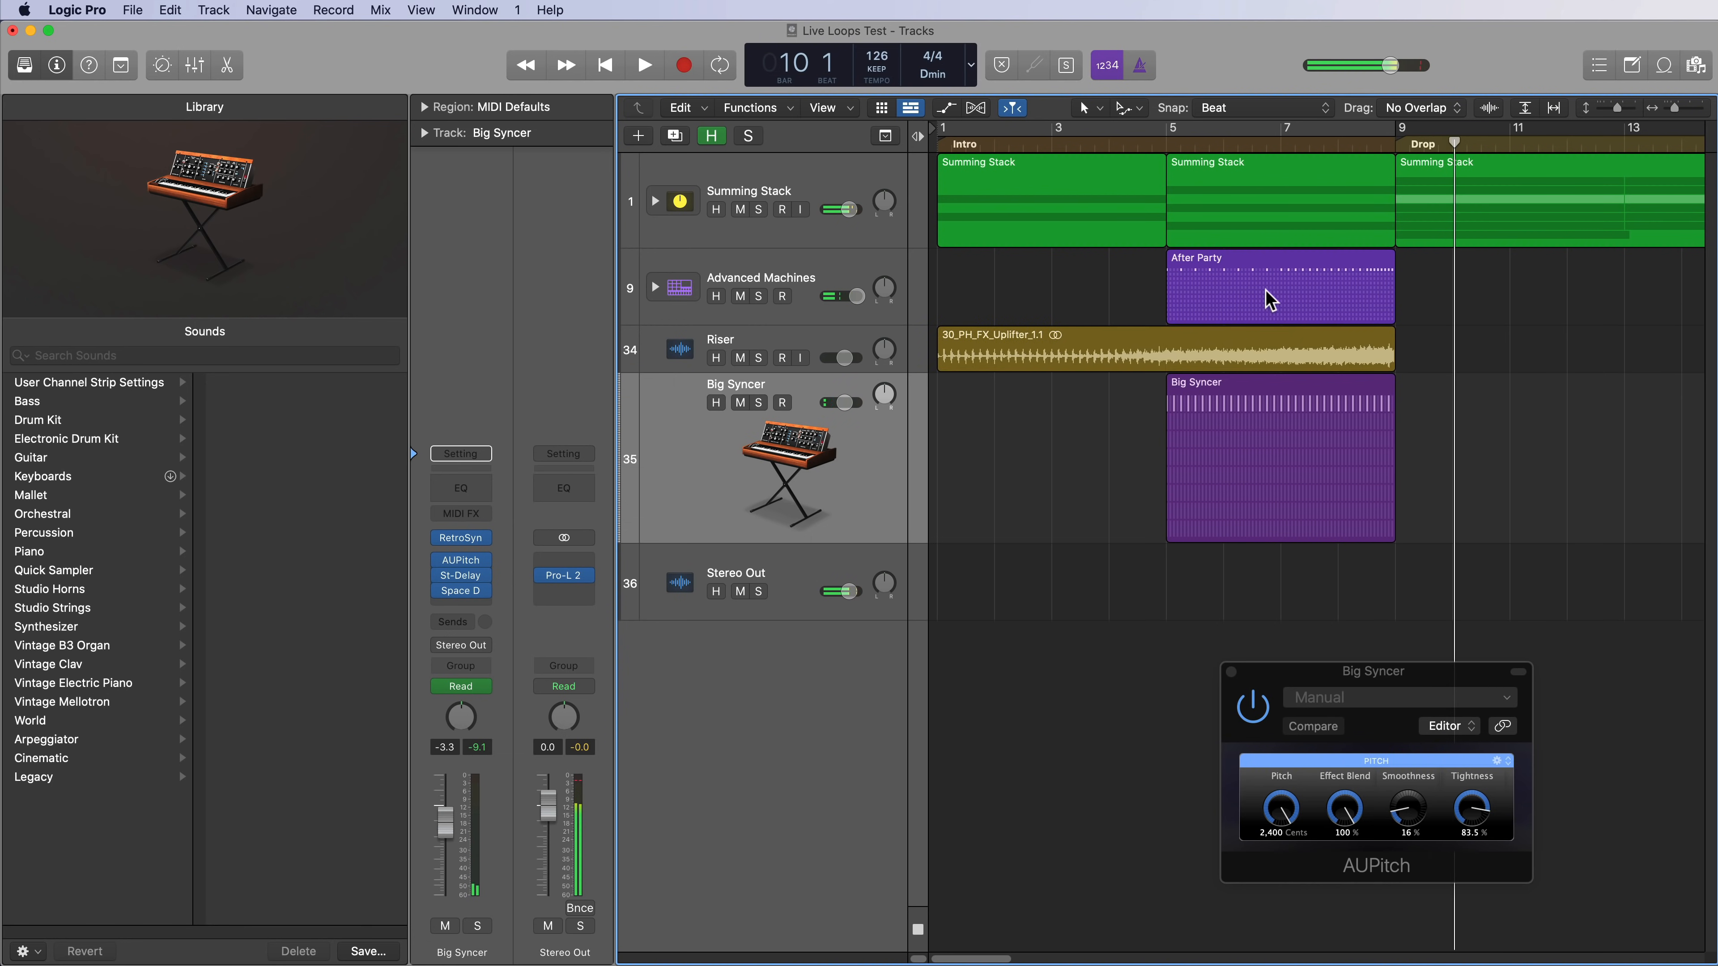
Reduce the height of the Big Syncer track and delete the Riser track.
{"action": "left_click", "coordinate": [1270, 300]}
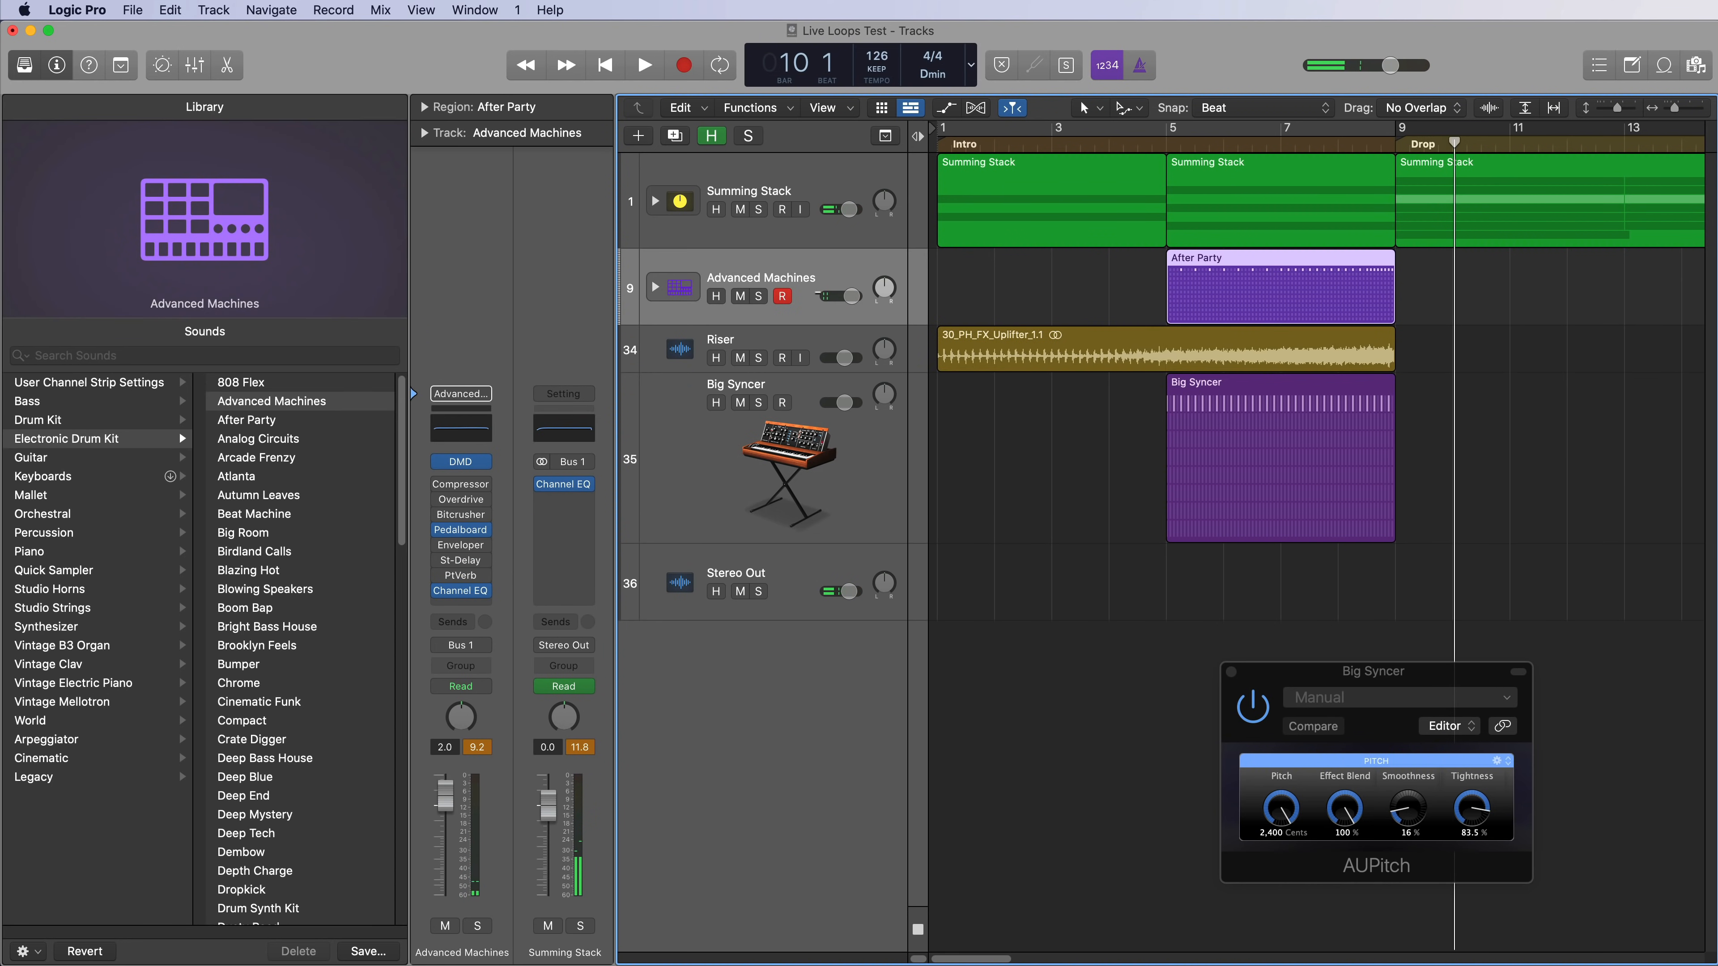
{"action": "left_click", "coordinate": [1167, 129]}
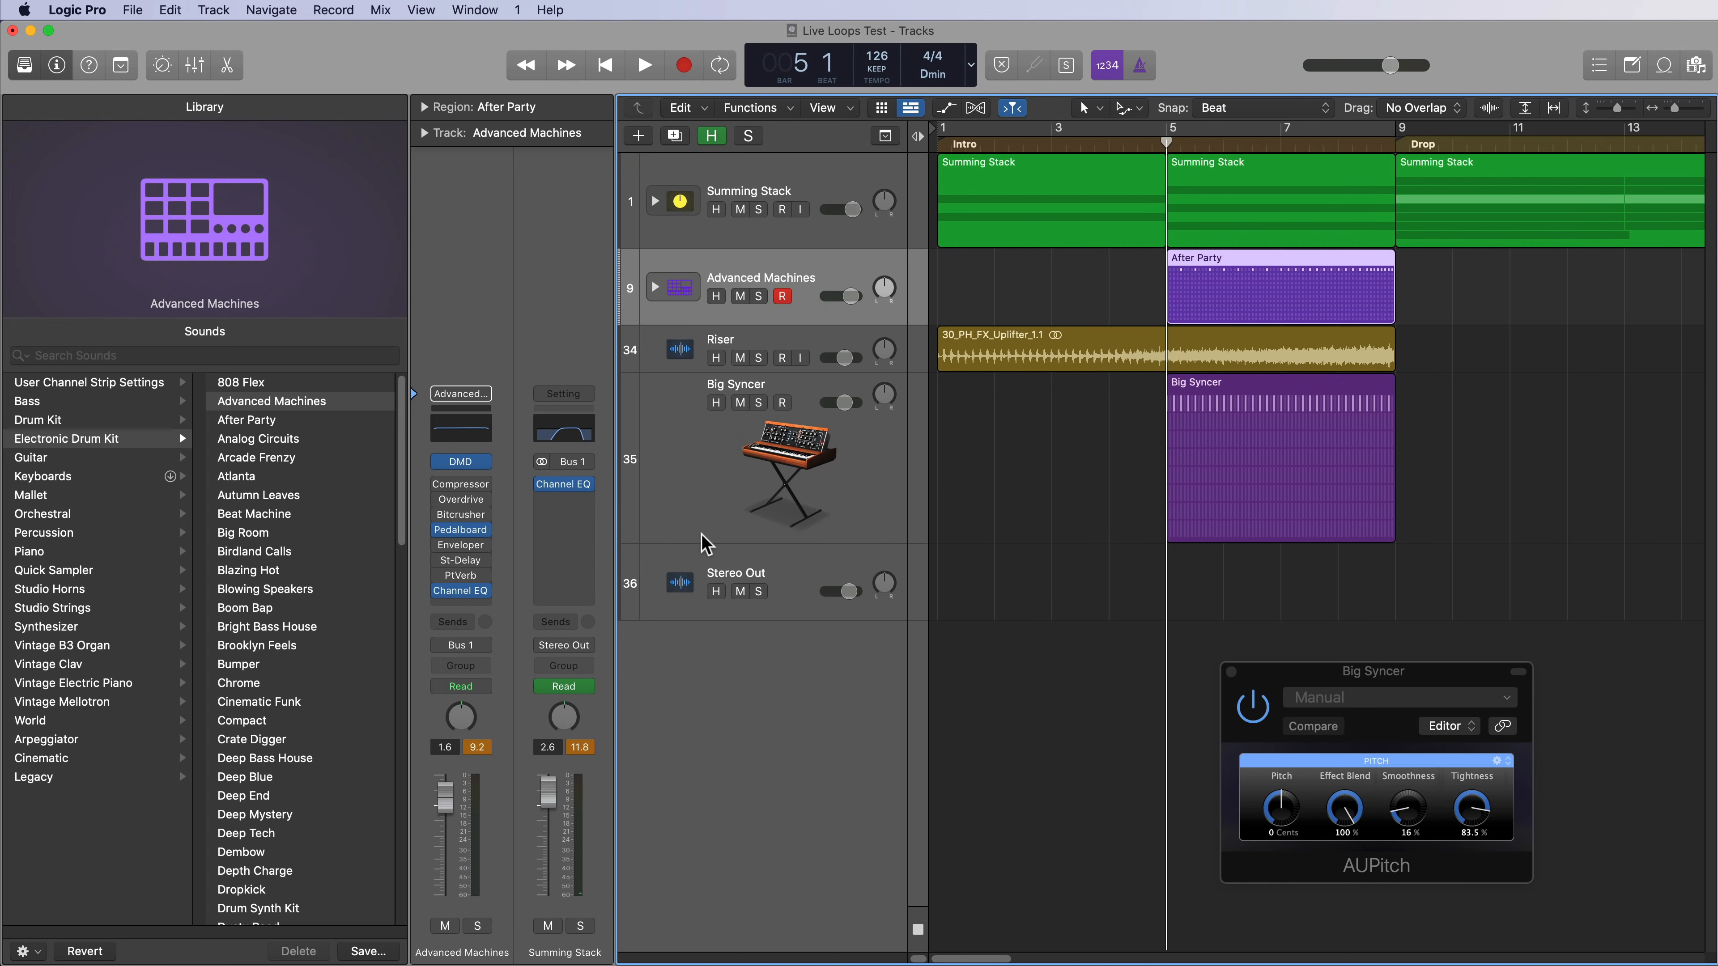
{"action": "left_click_drag", "start_coordinate": [752, 542], "coordinate": [771, 433]}
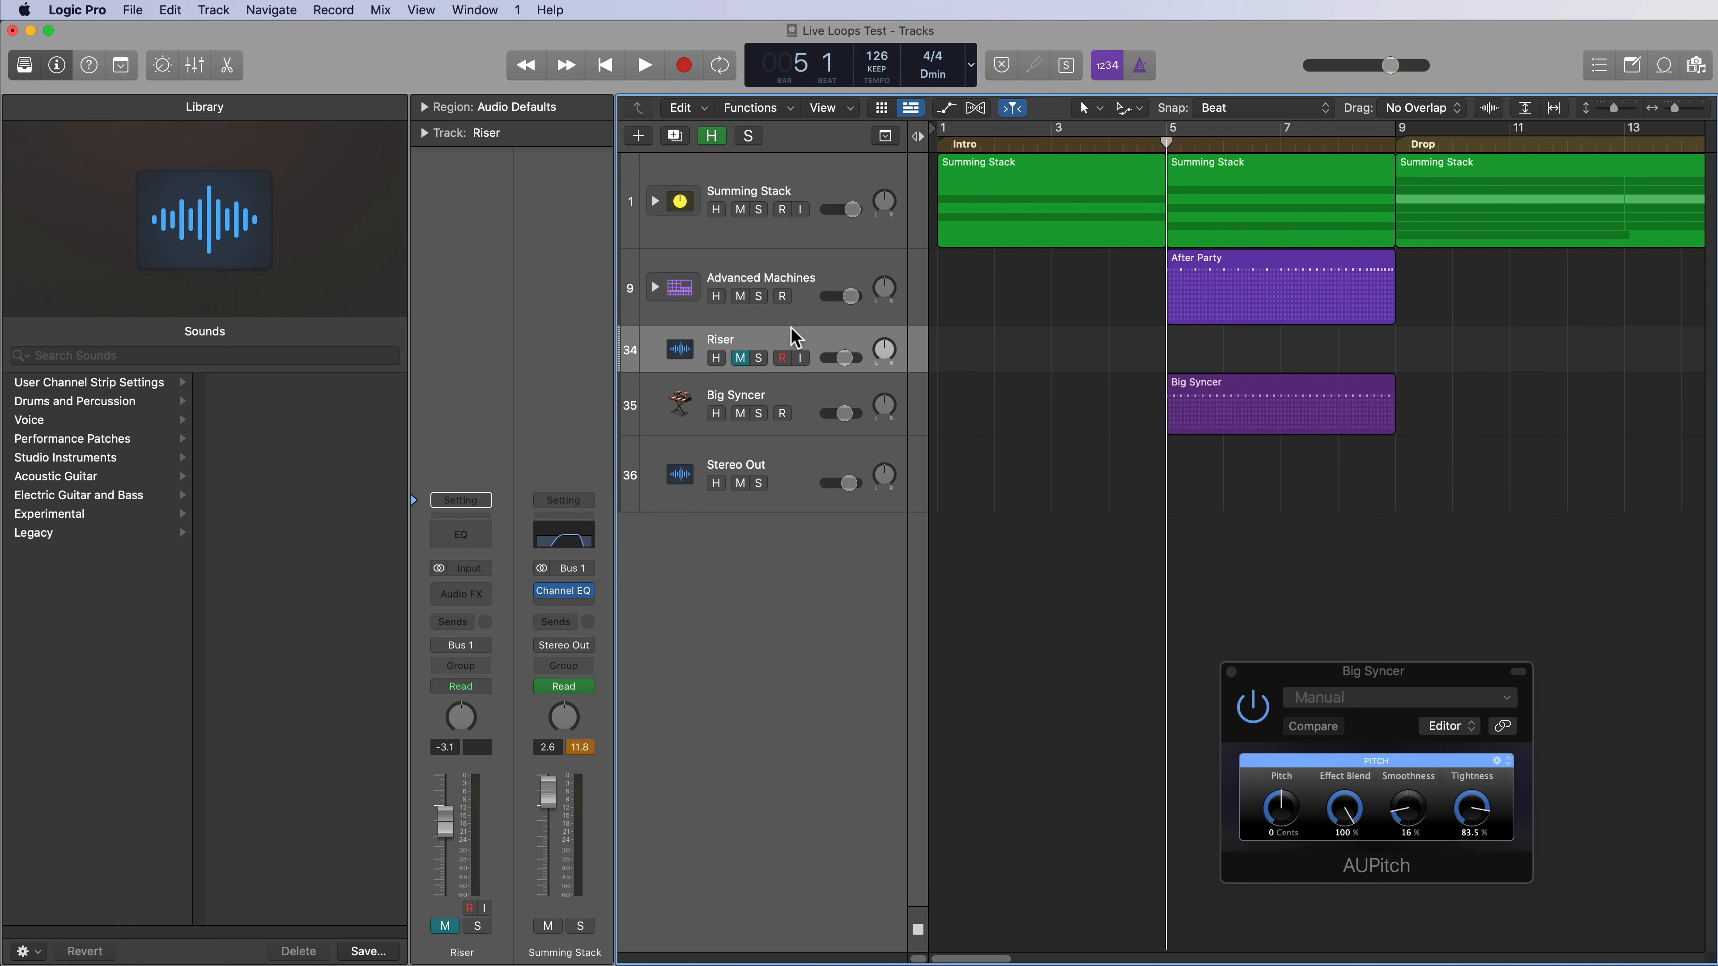
{"action": "key", "text": "super+BackSpace"}
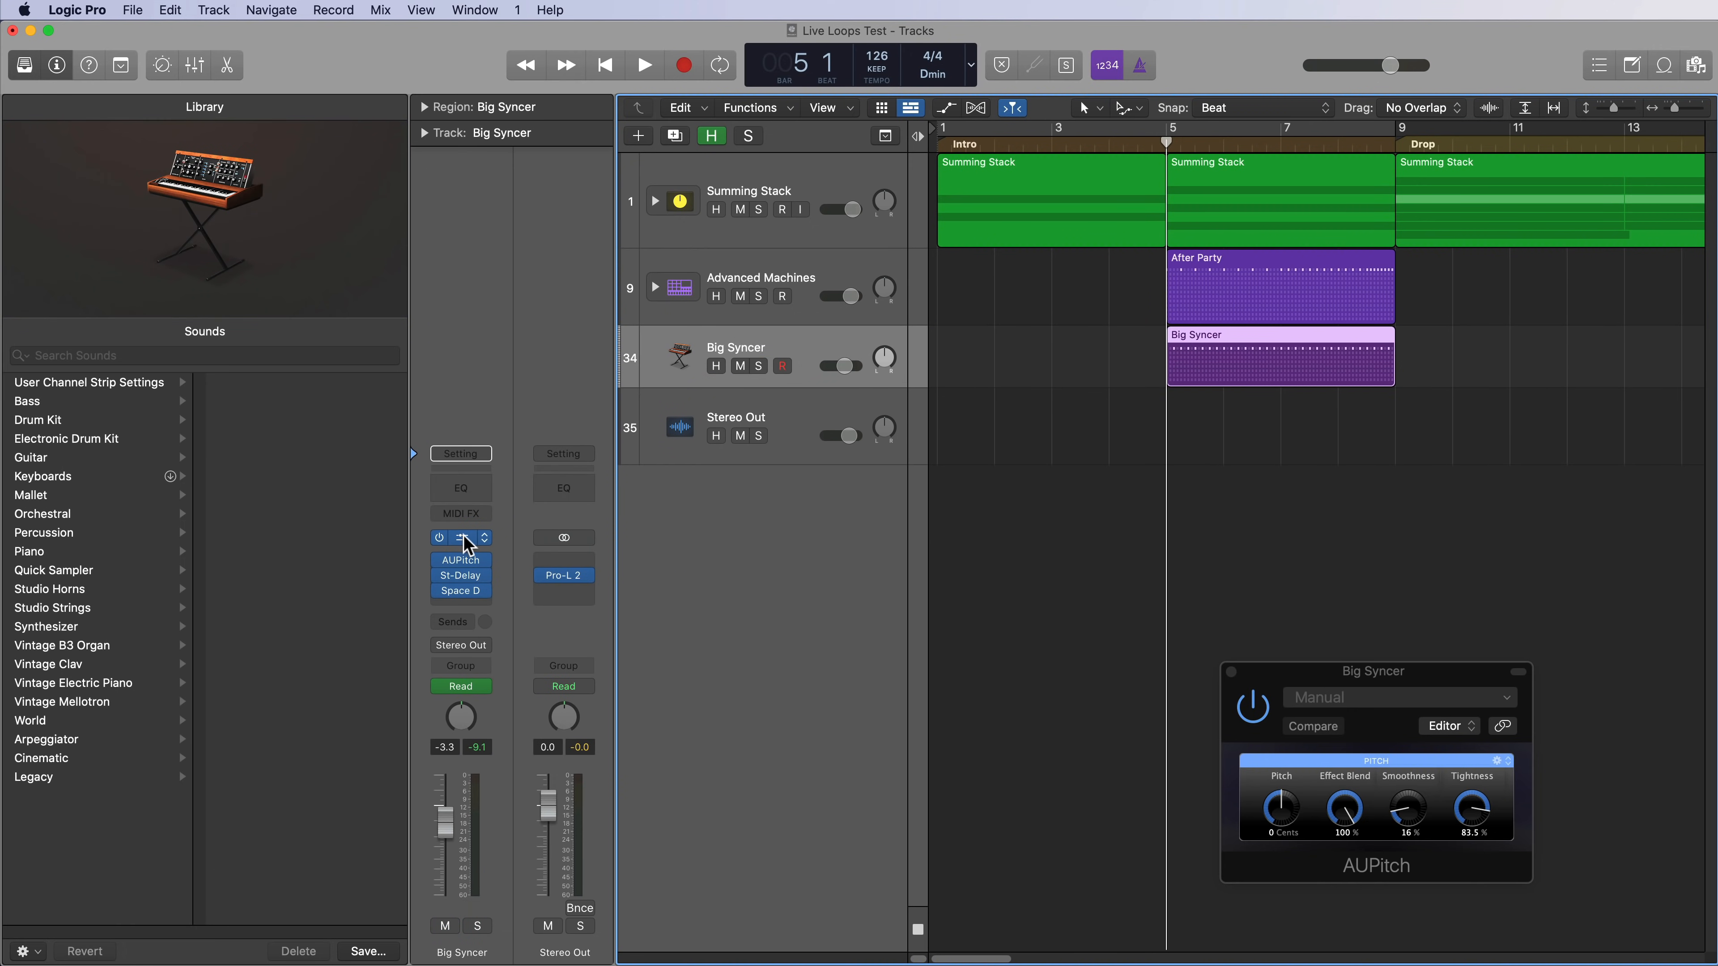
Audition other Synth Leads presets, including Digicream, in Big Syncer's Retro Synth while bars 5 to 9 cycle.
{"action": "left_click", "coordinate": [460, 538]}
{"action": "left_click", "coordinate": [895, 277]}
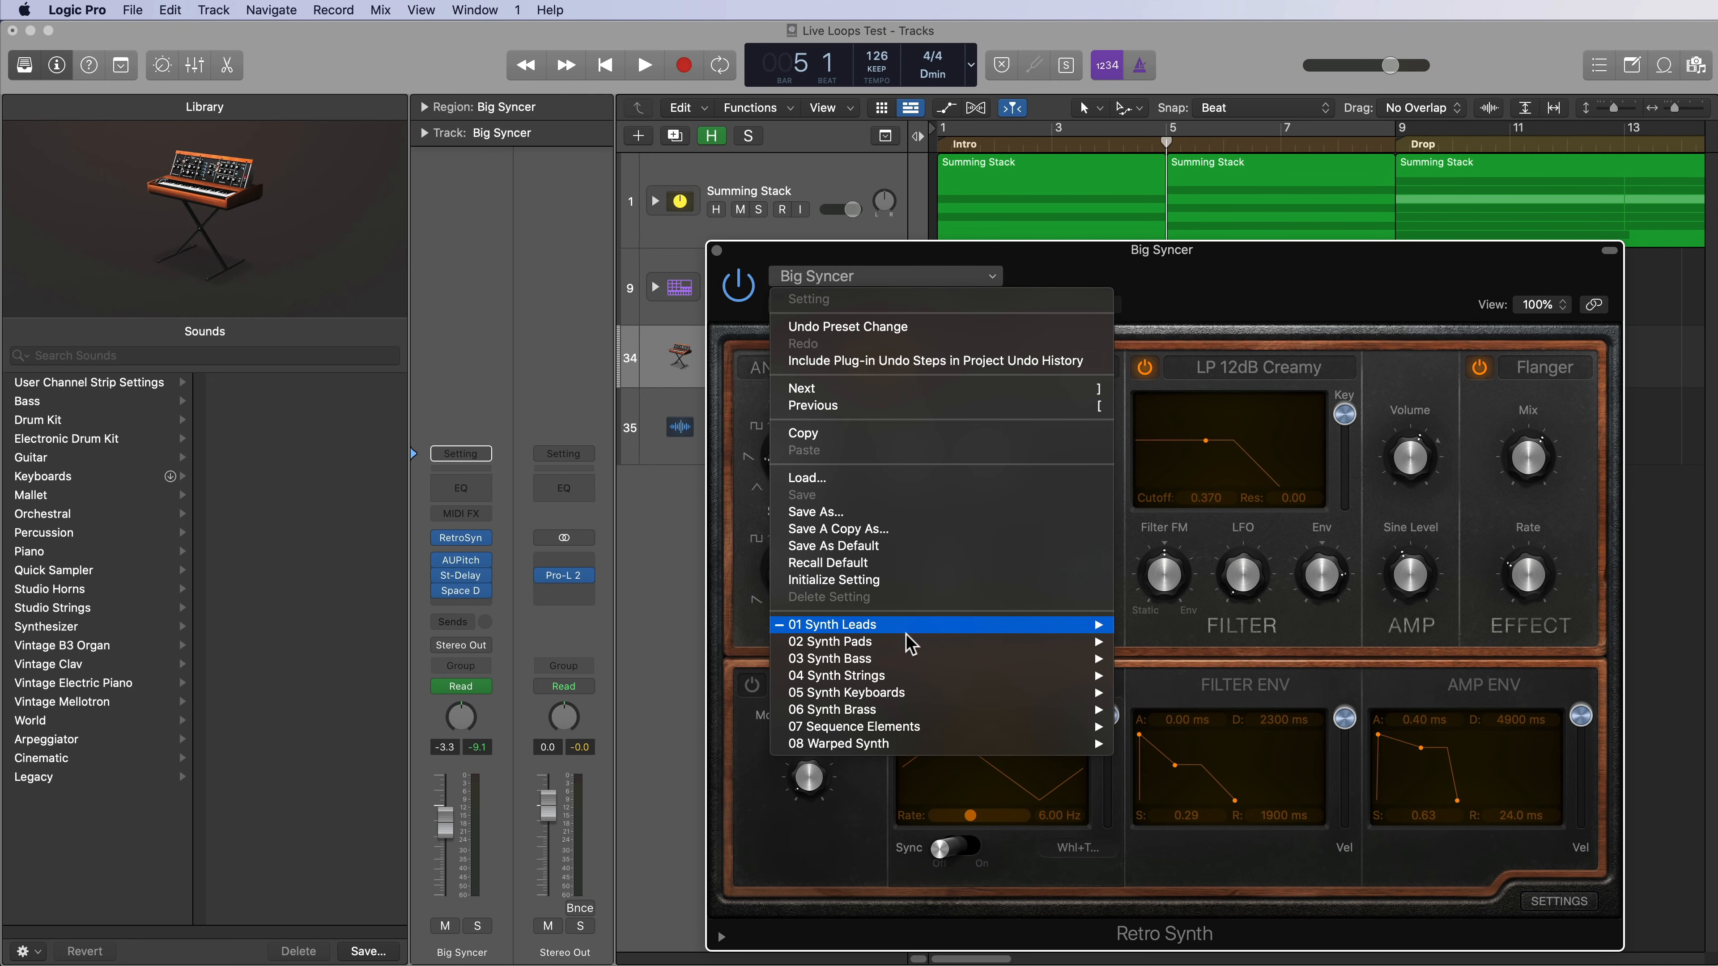
{"action": "mouse_move", "coordinate": [907, 624]}
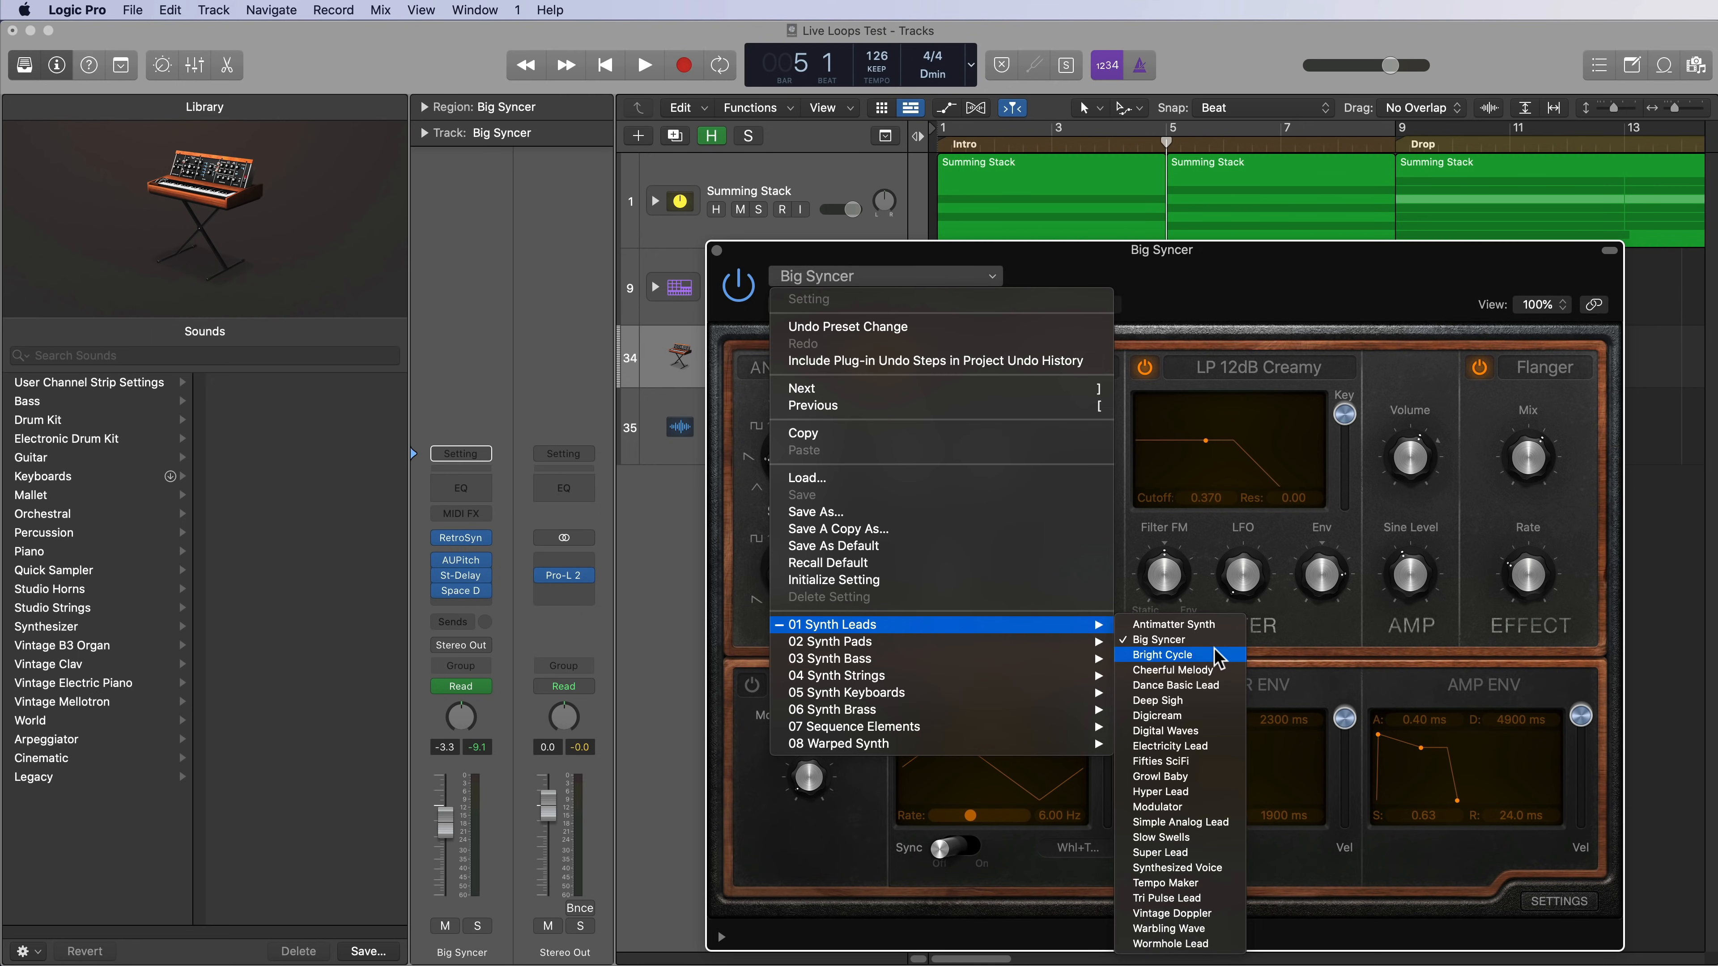
{"action": "left_click", "coordinate": [1190, 654]}
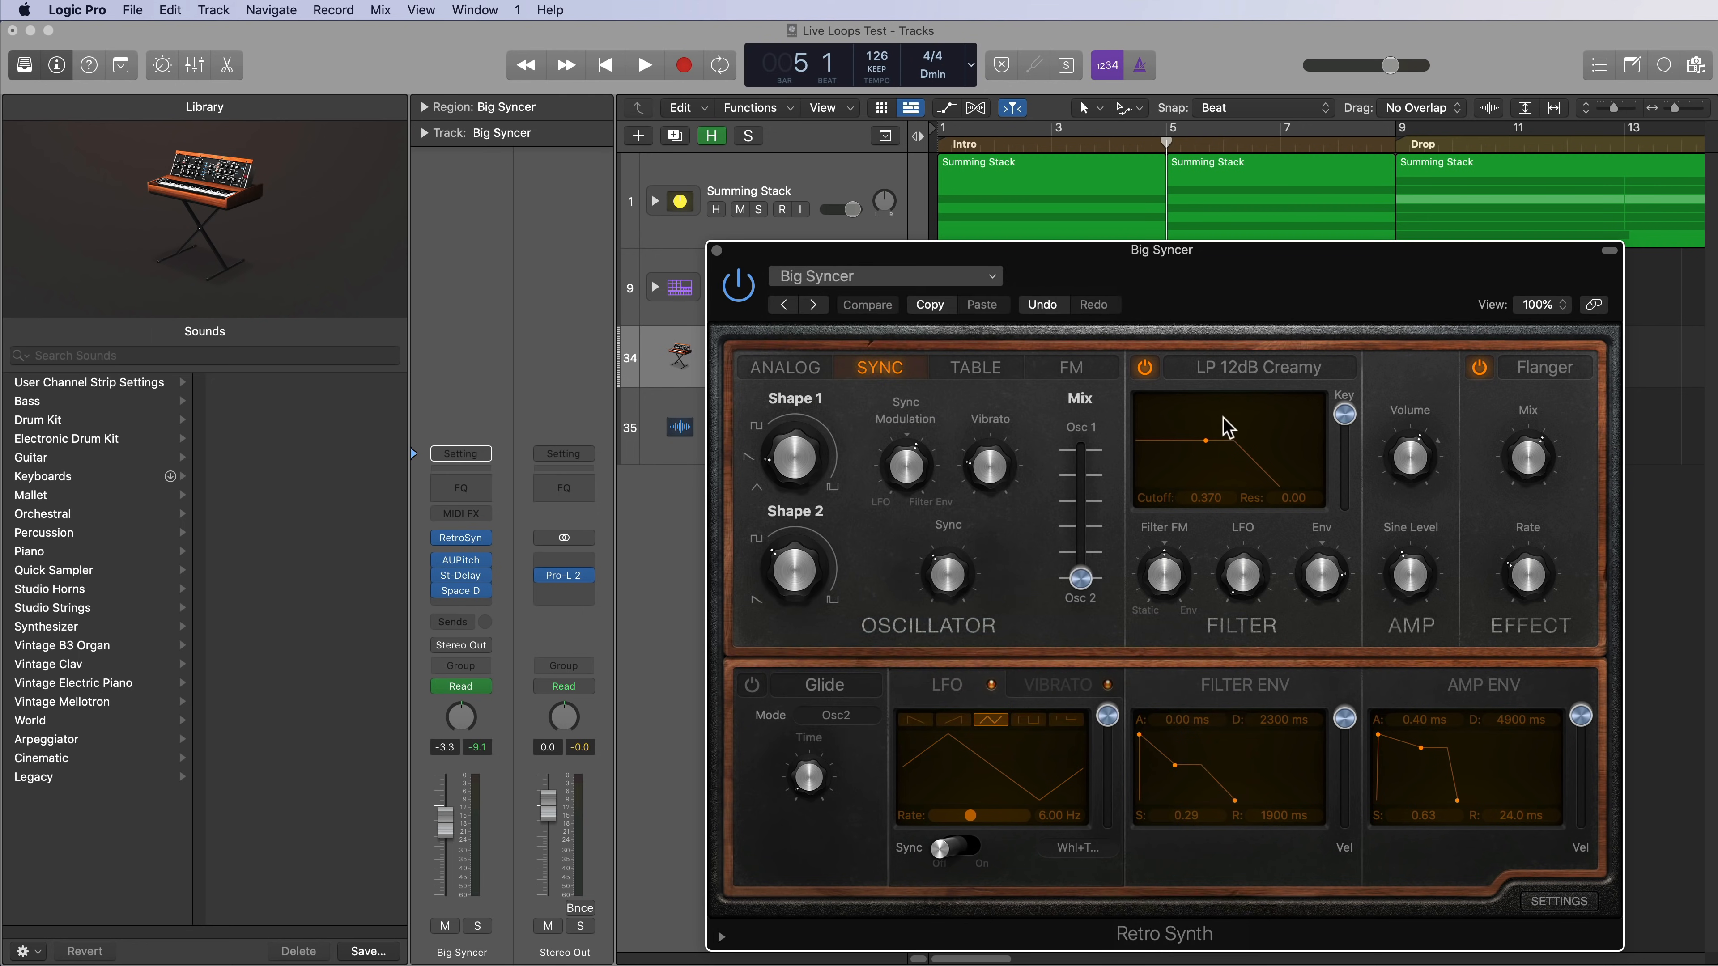
{"action": "left_click", "coordinate": [1209, 177]}
{"action": "left_click", "coordinate": [1204, 265]}
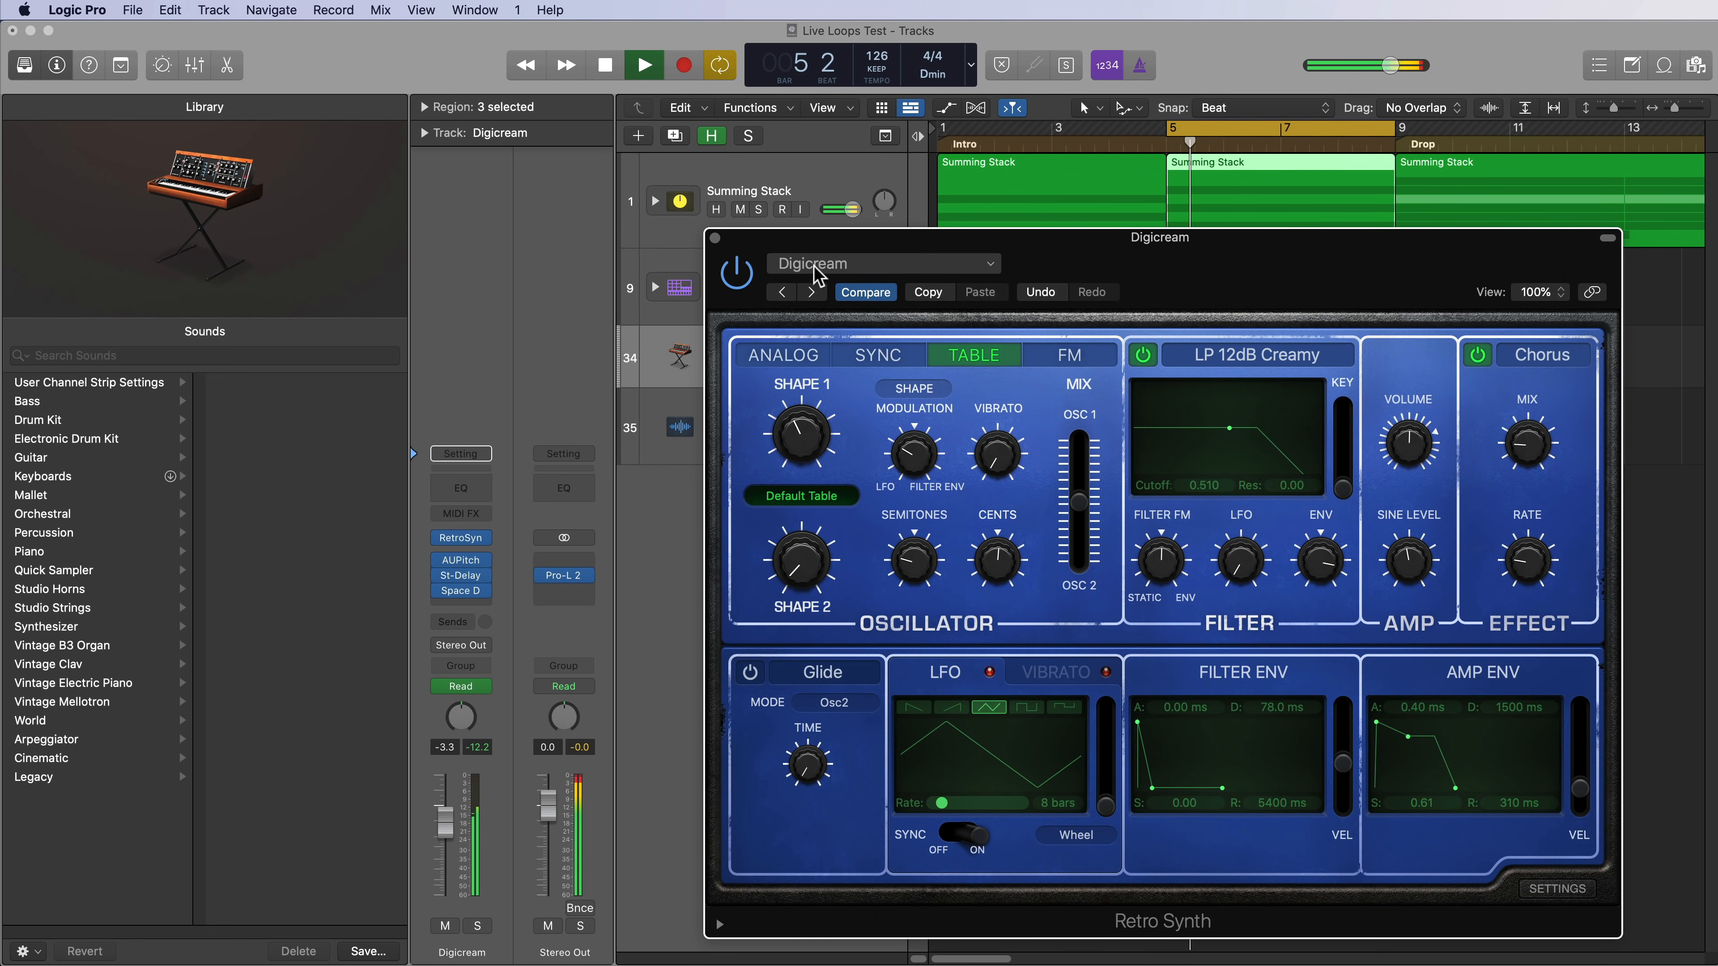
{"action": "left_click", "coordinate": [815, 267]}
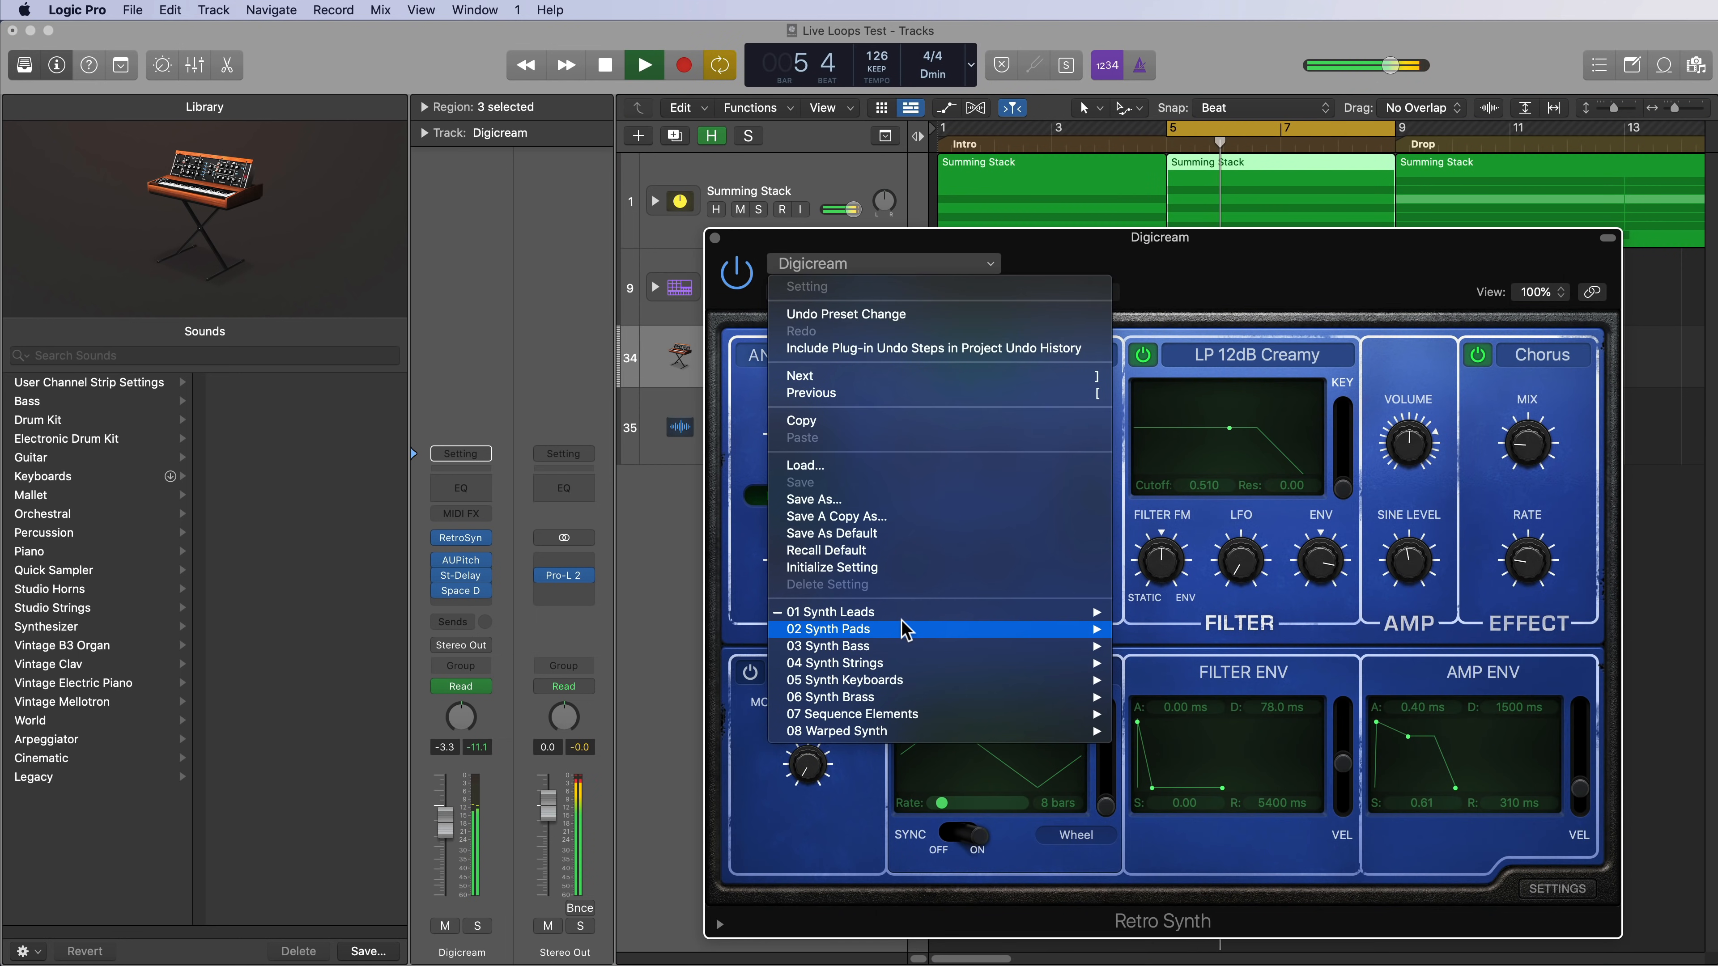
{"action": "mouse_move", "coordinate": [906, 612]}
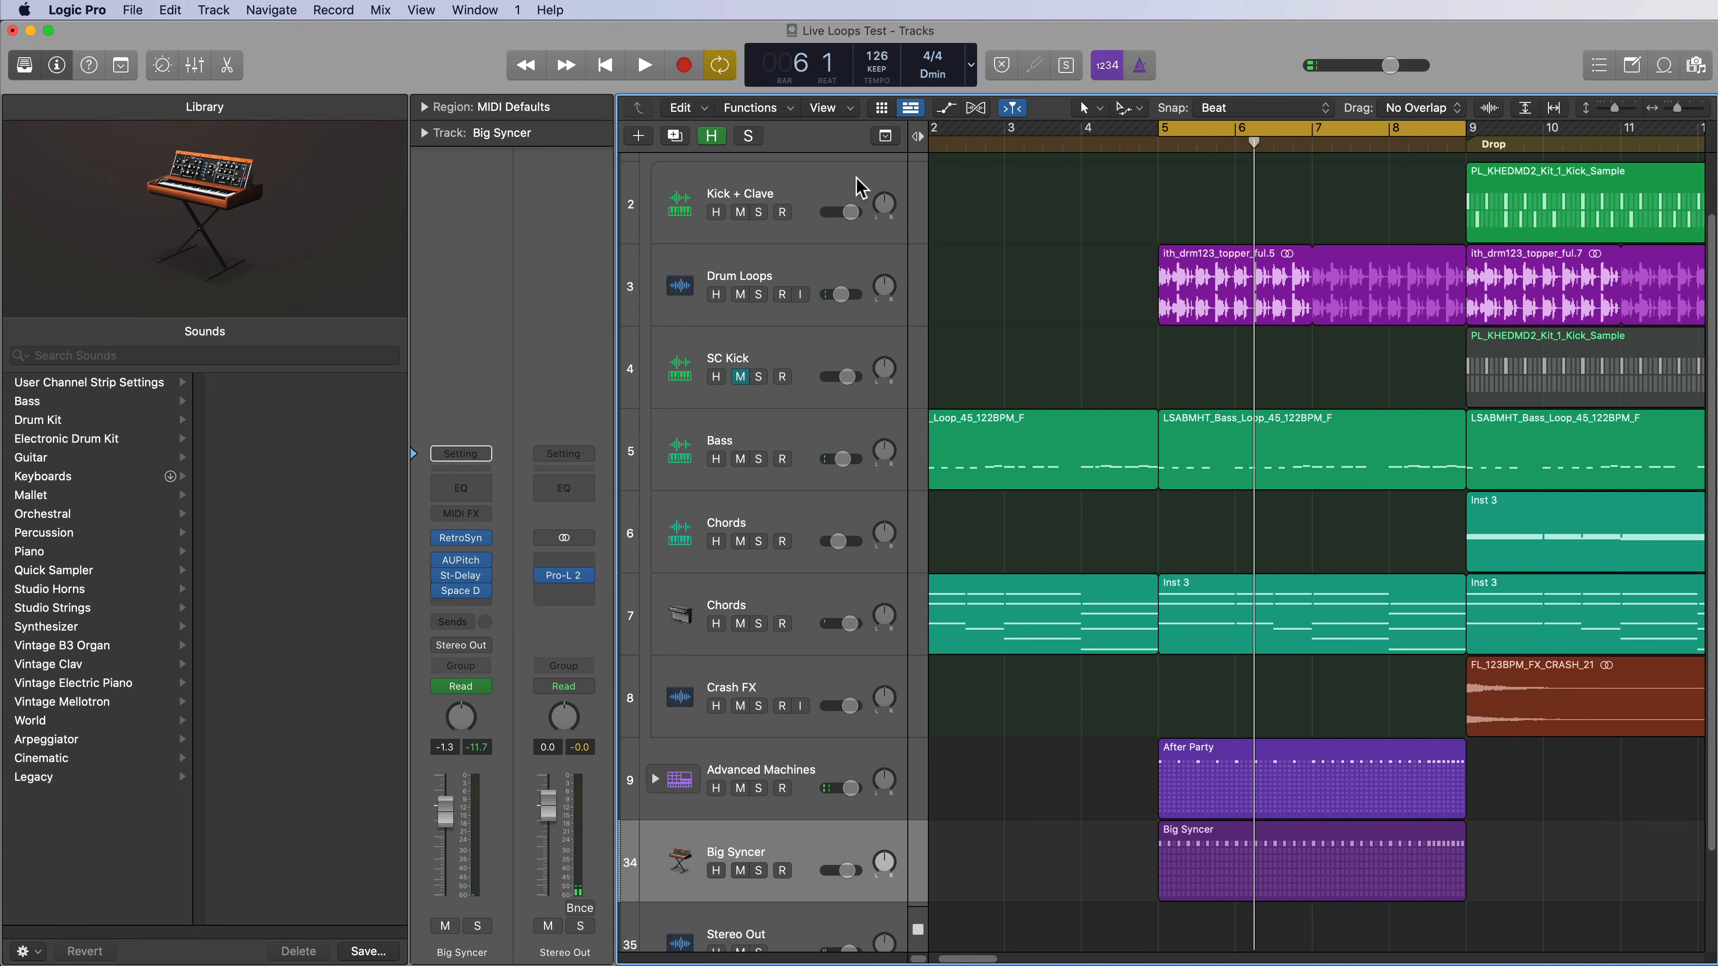
{"action": "scroll", "coordinate": [859, 186], "scroll_direction": "up", "scroll_amount": 2}
{"action": "left_click", "coordinate": [826, 197]}
{"action": "scroll", "coordinate": [883, 298], "scroll_direction": "down", "scroll_amount": 3}
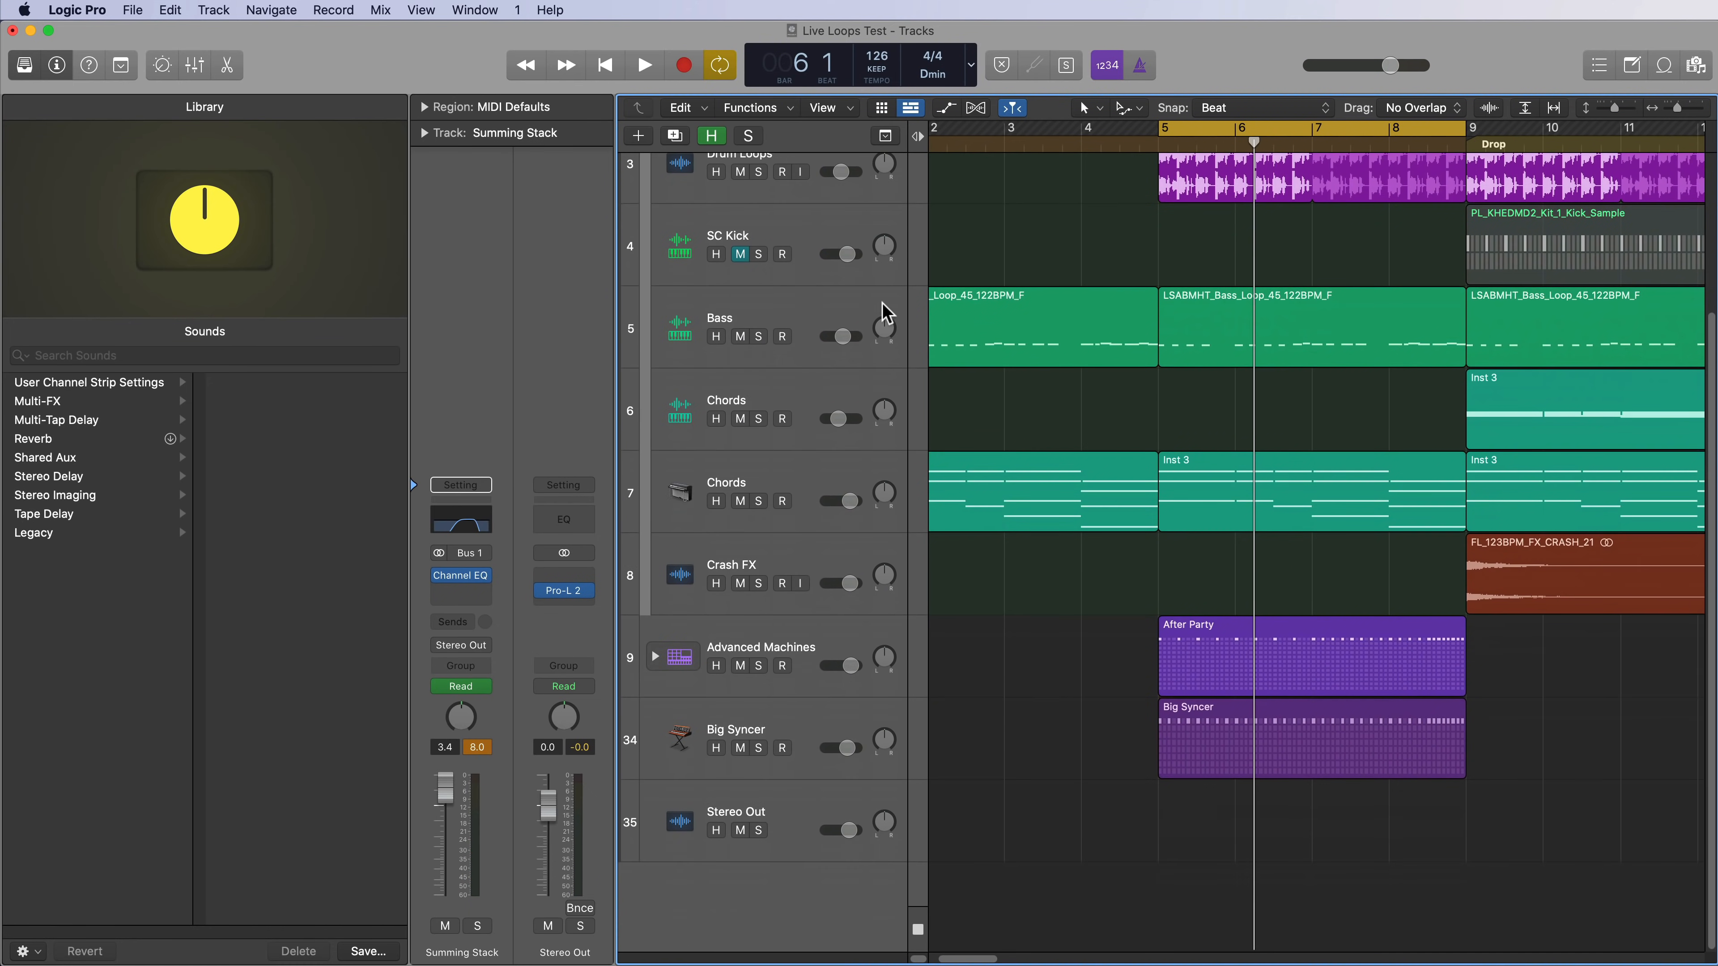
{"action": "left_click", "coordinate": [803, 729]}
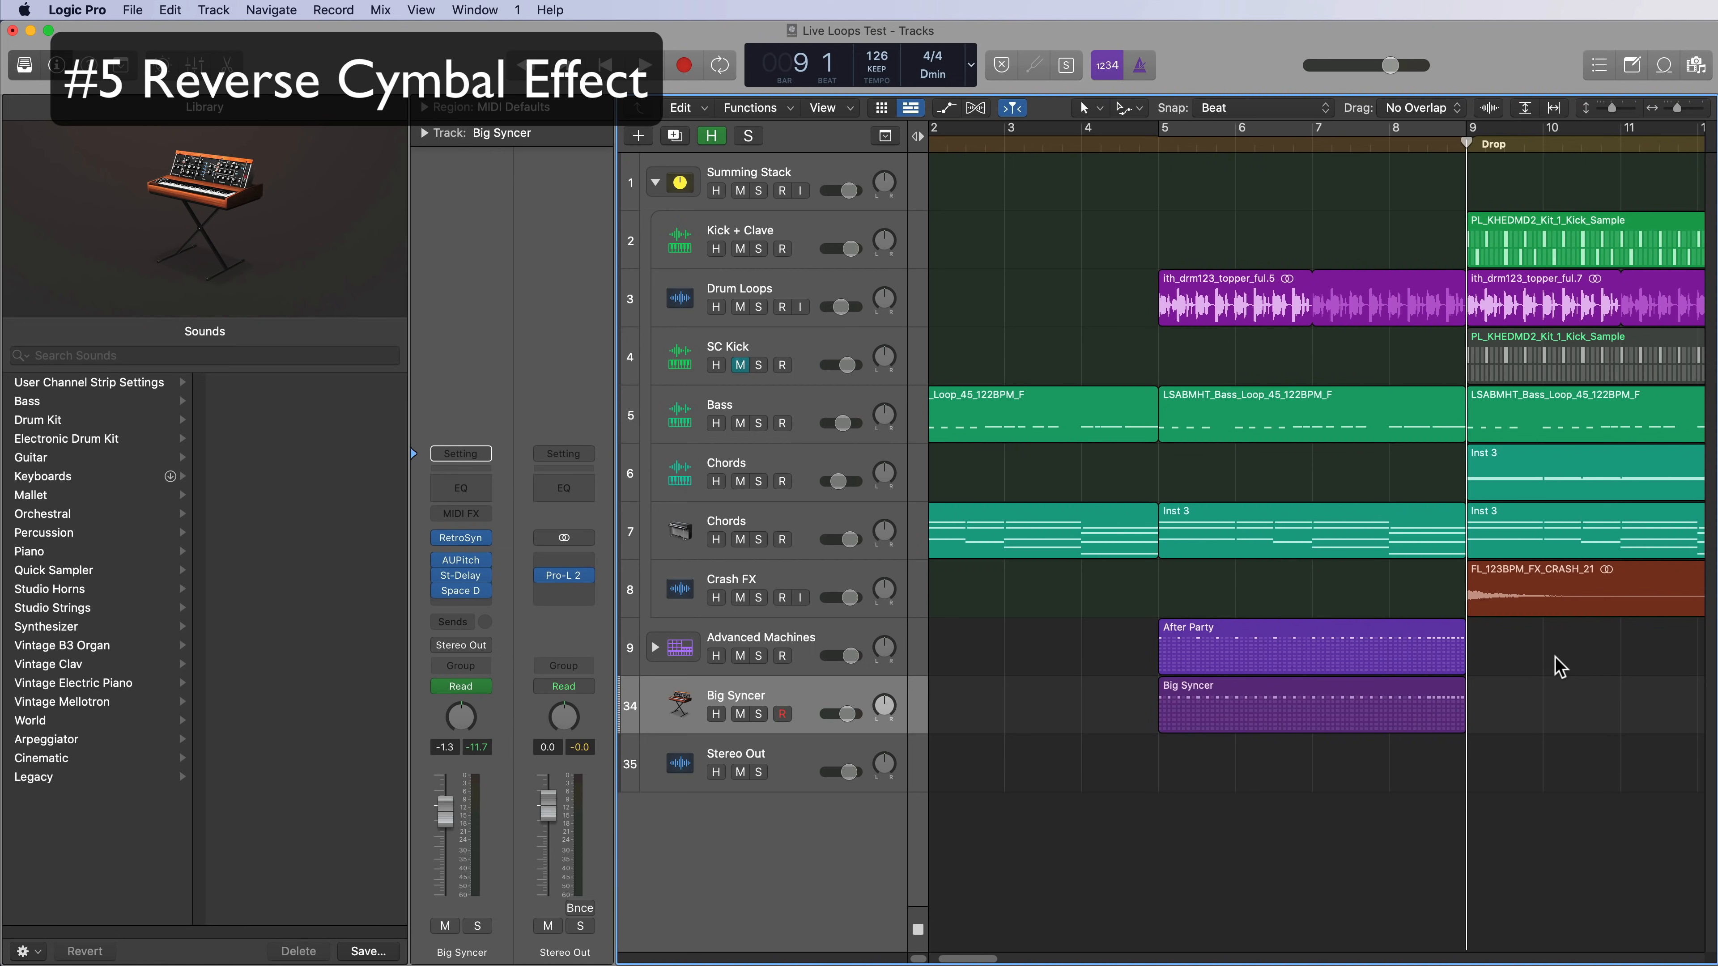
{"action": "left_click", "coordinate": [1426, 692]}
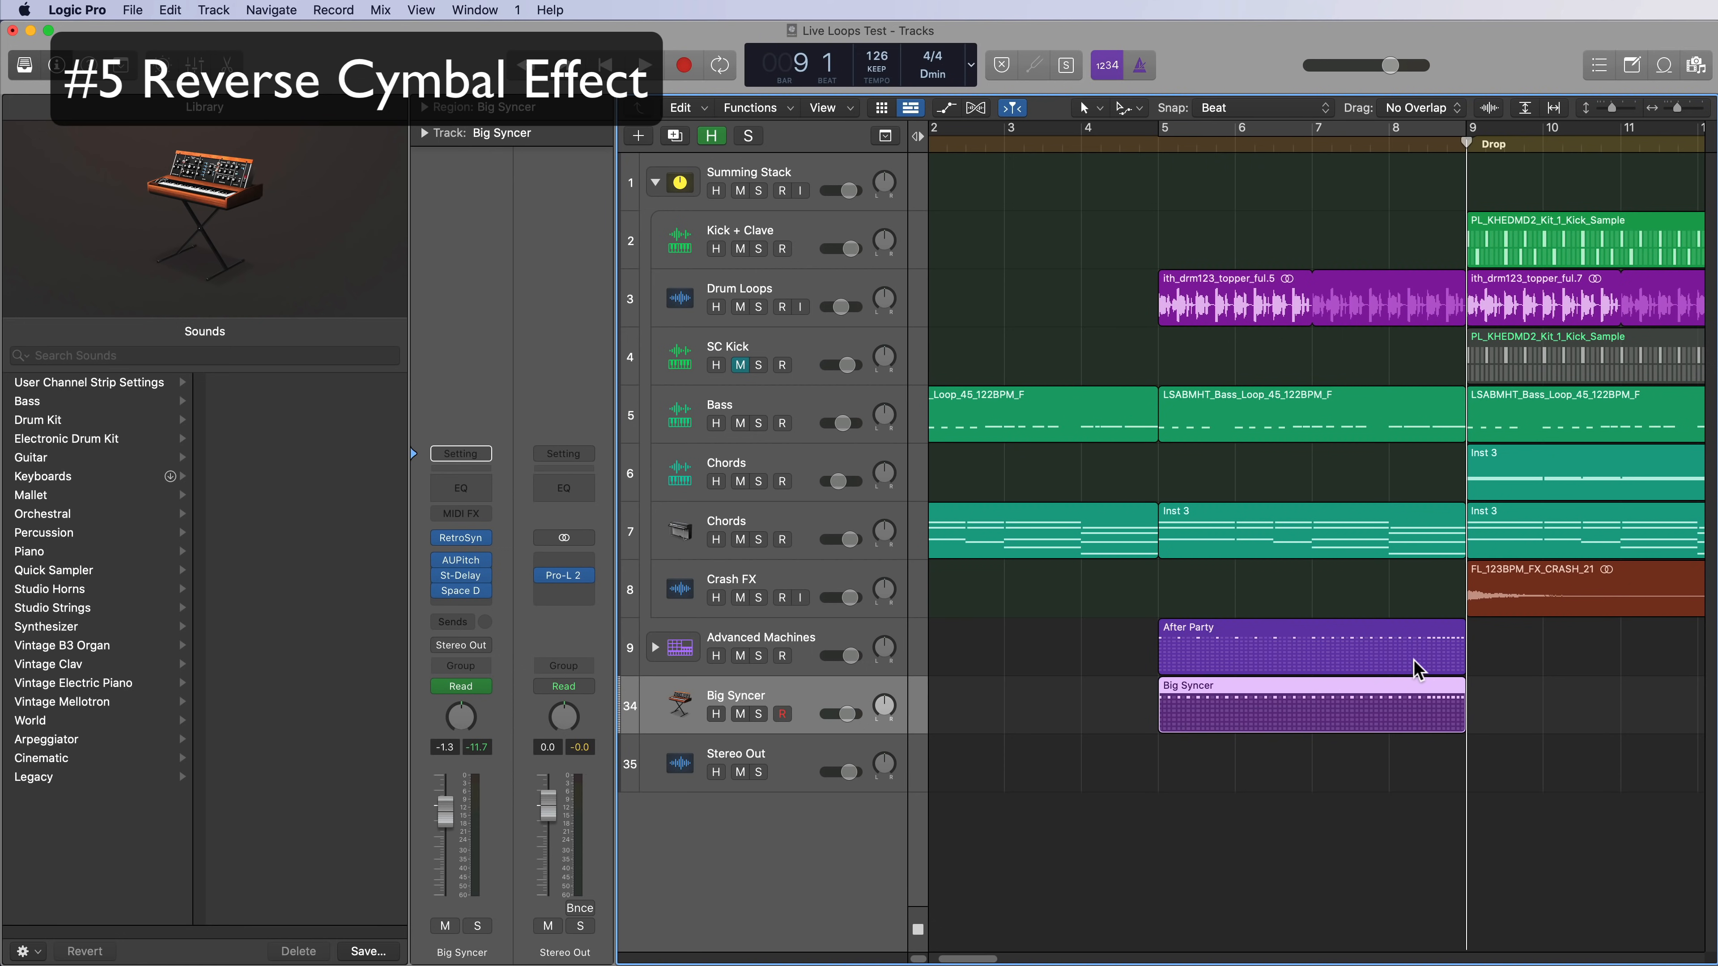
{"action": "left_click", "coordinate": [1418, 669]}
{"action": "left_click", "coordinate": [1551, 656]}
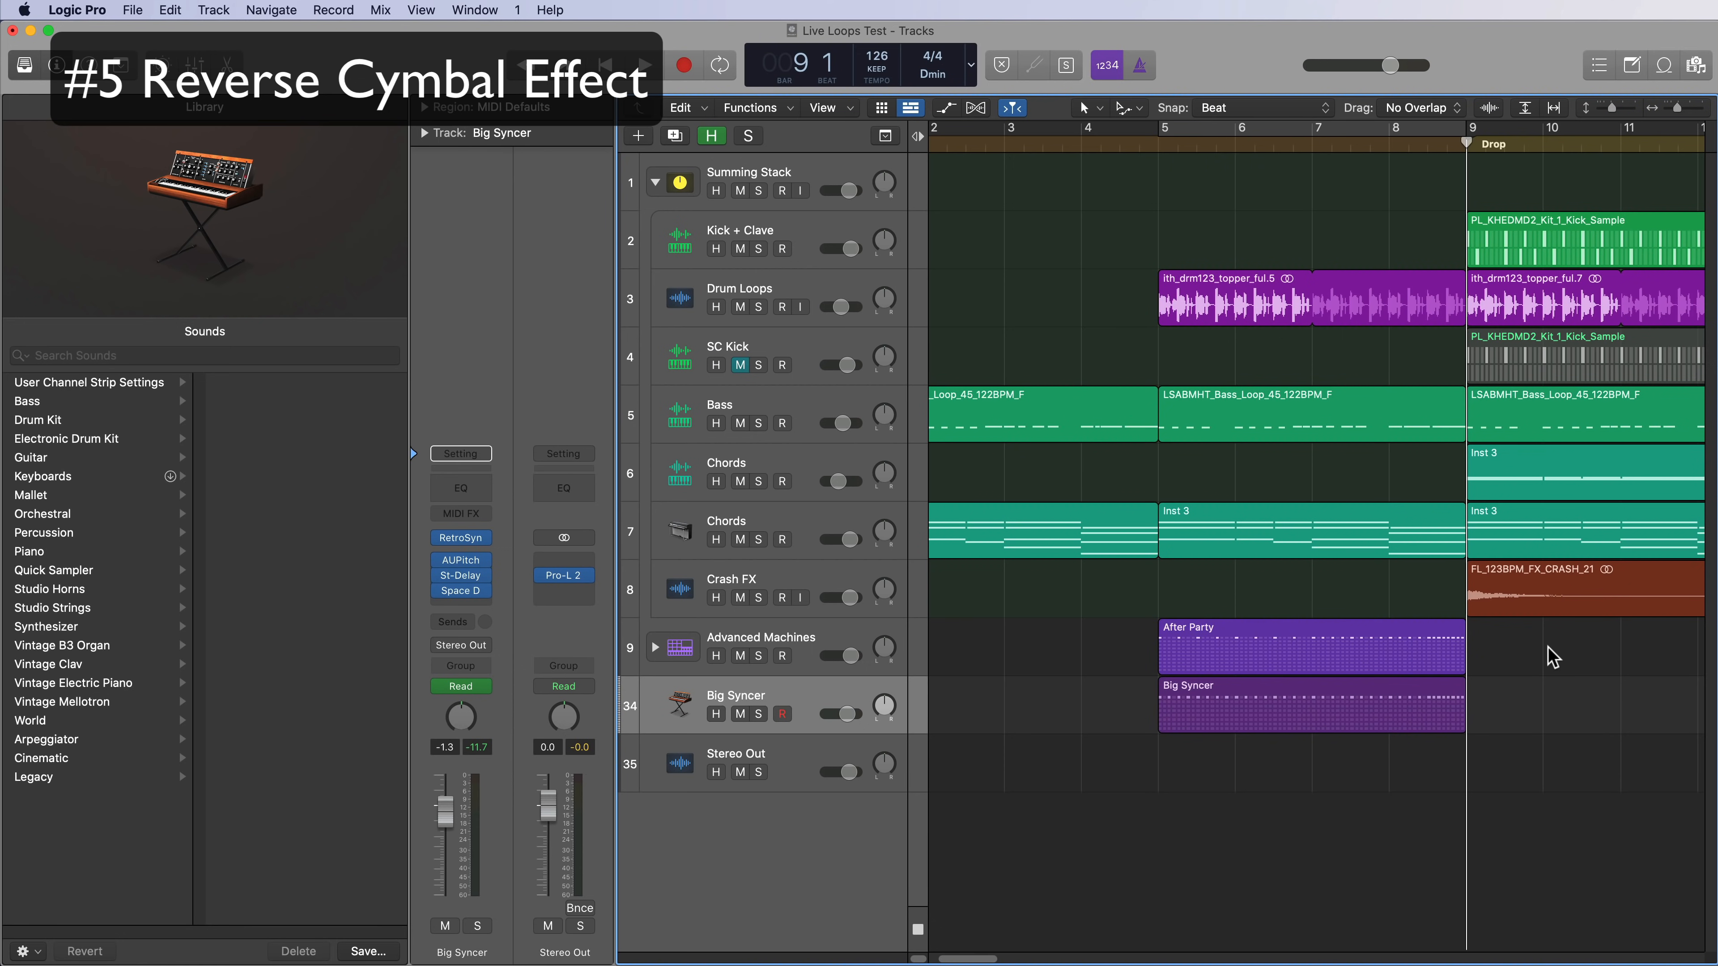
Select the crash region on the Crash FX track and play back the transition into the drop.
{"action": "left_click", "coordinate": [1523, 605]}
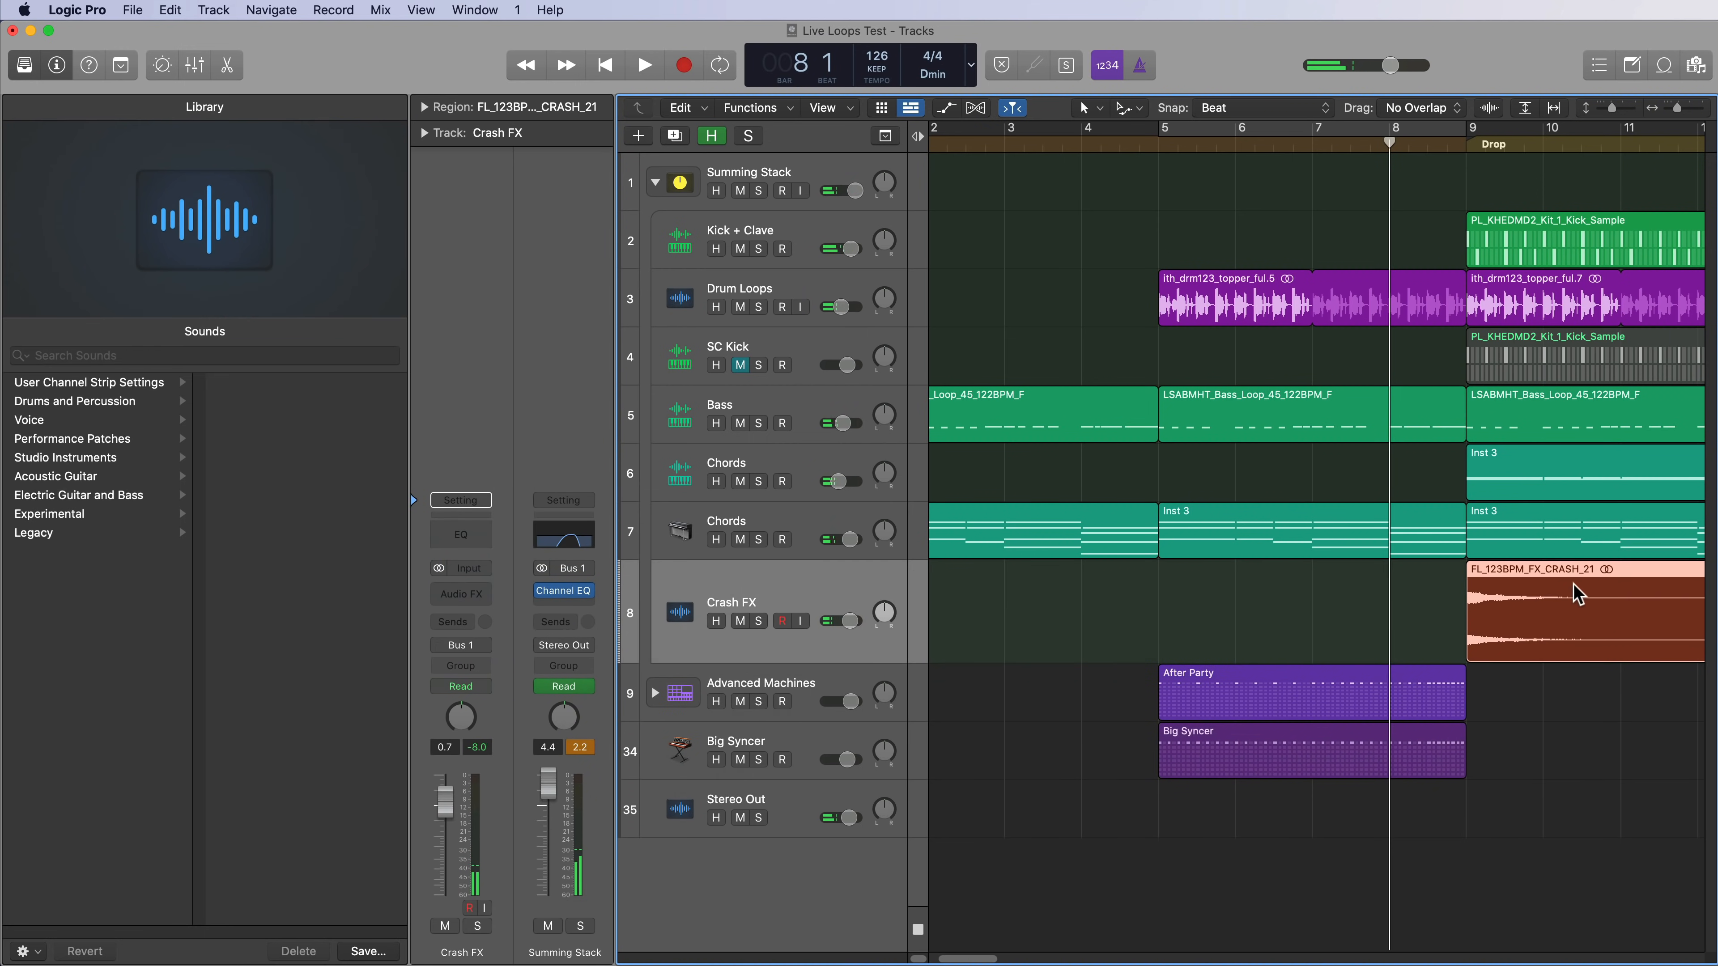
{"action": "left_click", "coordinate": [1528, 740]}
{"action": "left_click", "coordinate": [1519, 609]}
{"action": "key", "text": "space"}
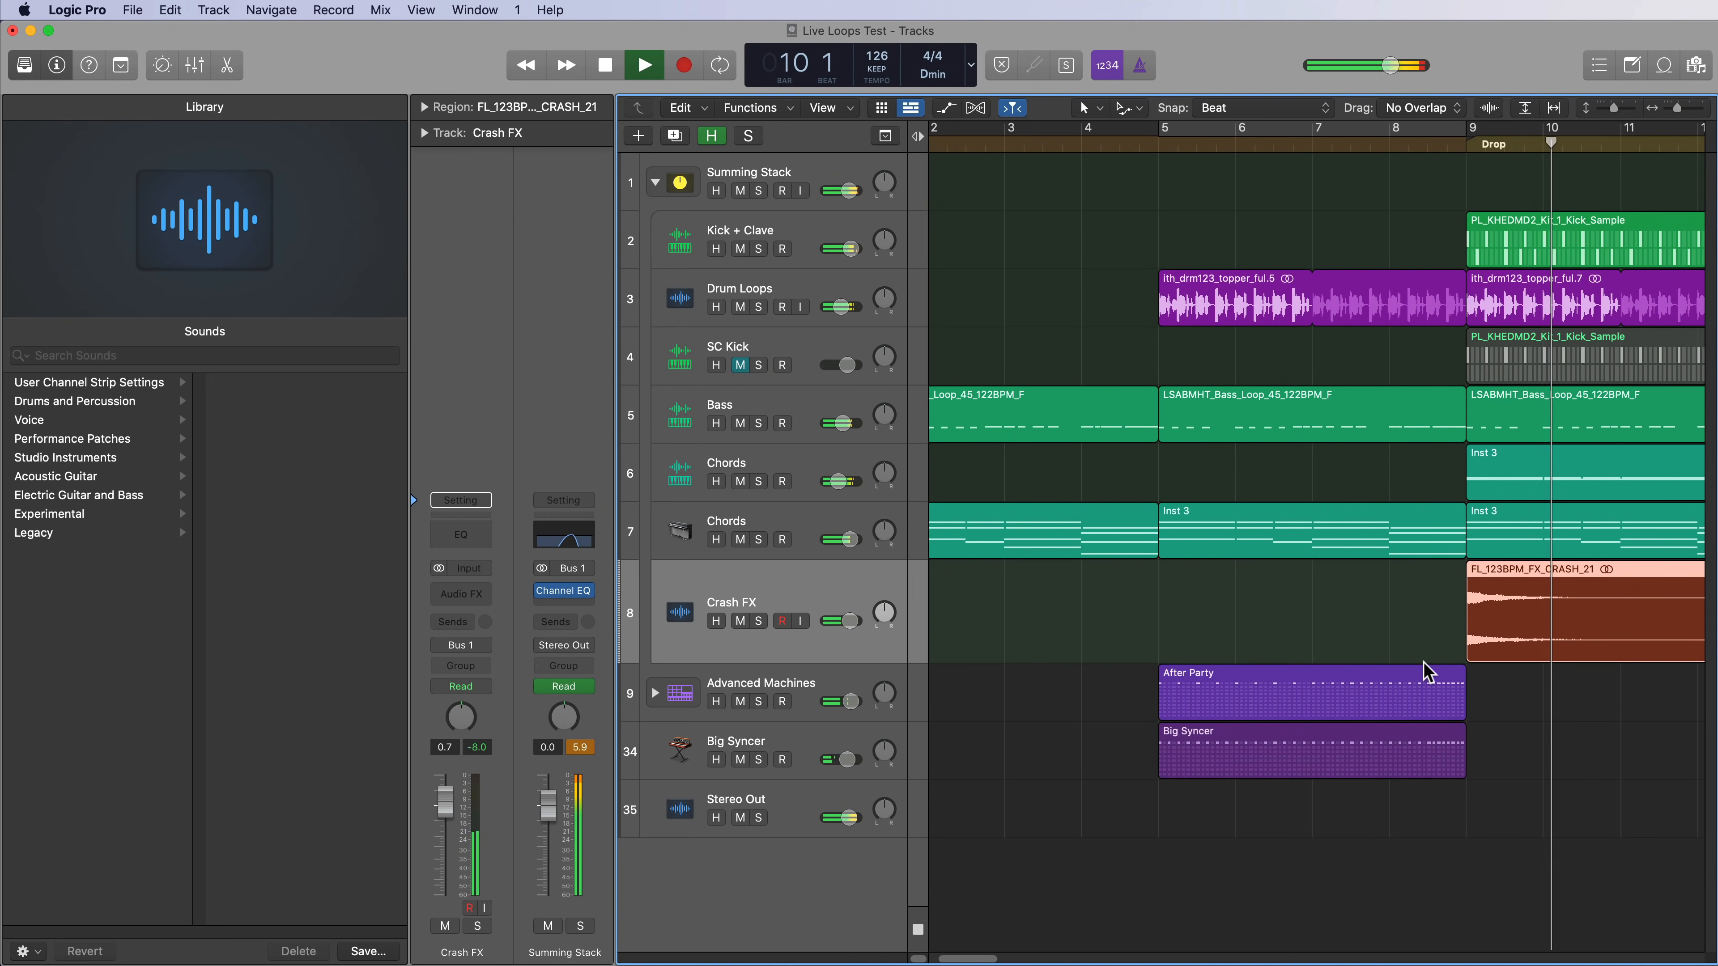
{"action": "key", "text": "space"}
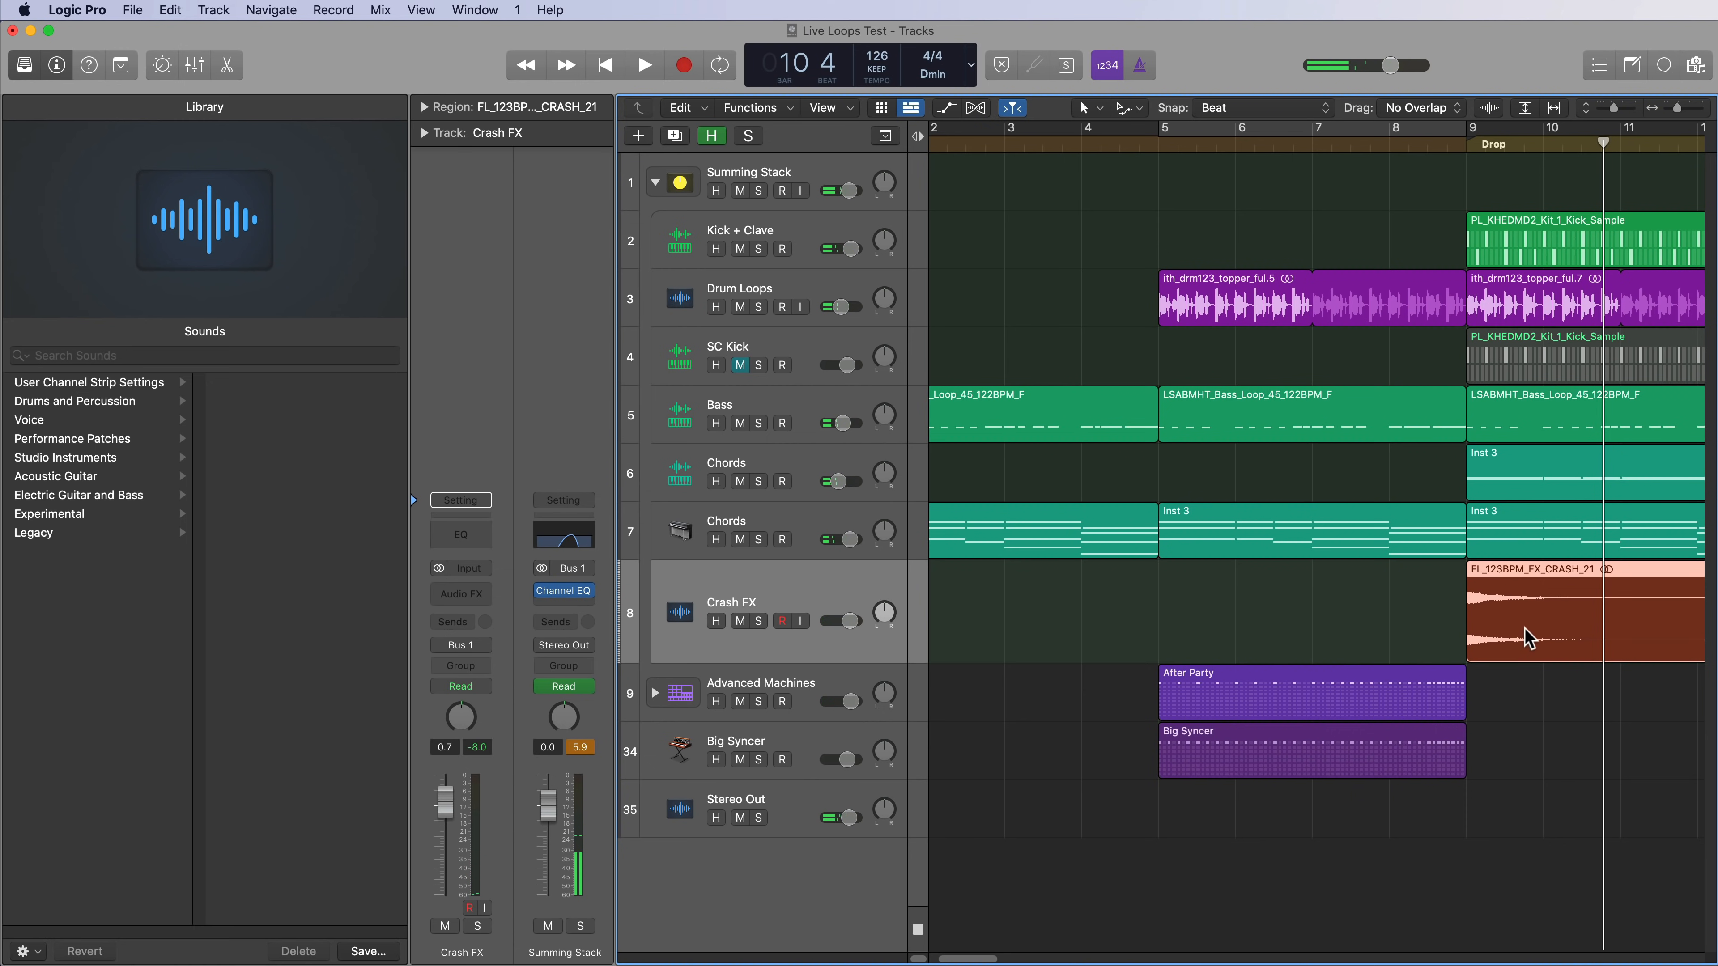
Copy the crash region ahead of the drop onto a new Crash FX track and reverse the copy.
{"action": "left_click_drag", "start_coordinate": [1529, 637], "coordinate": [1242, 831]}
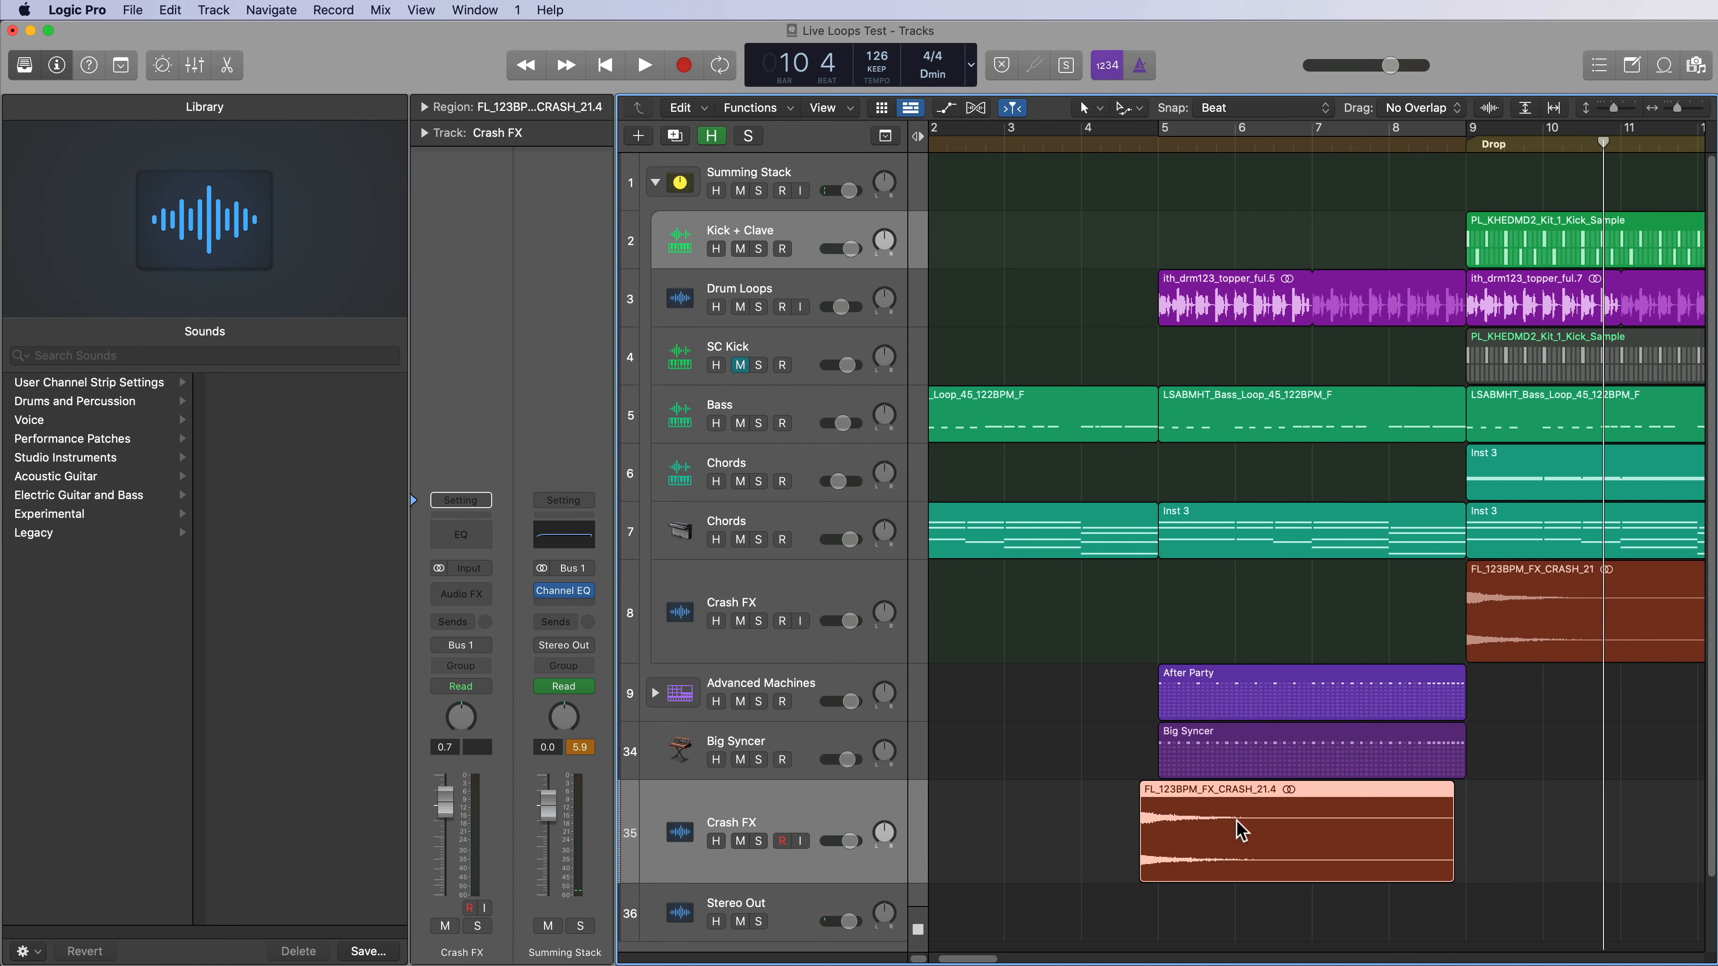
{"action": "left_click", "coordinate": [424, 107]}
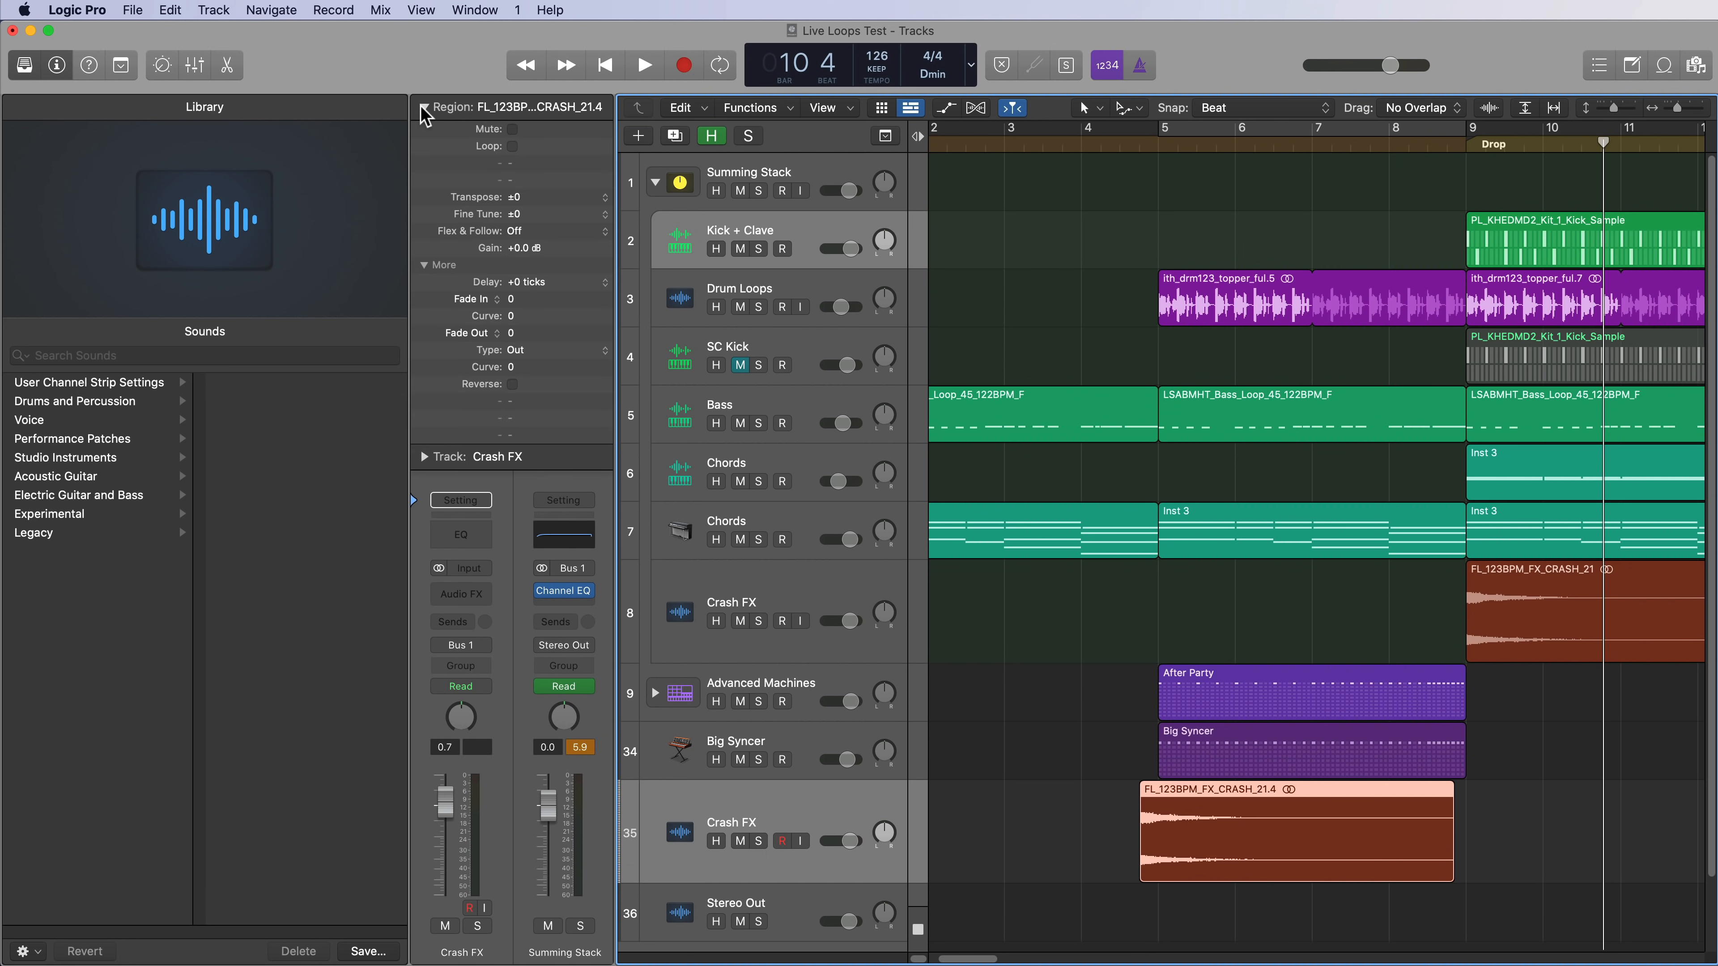
{"action": "left_click", "coordinate": [513, 384]}
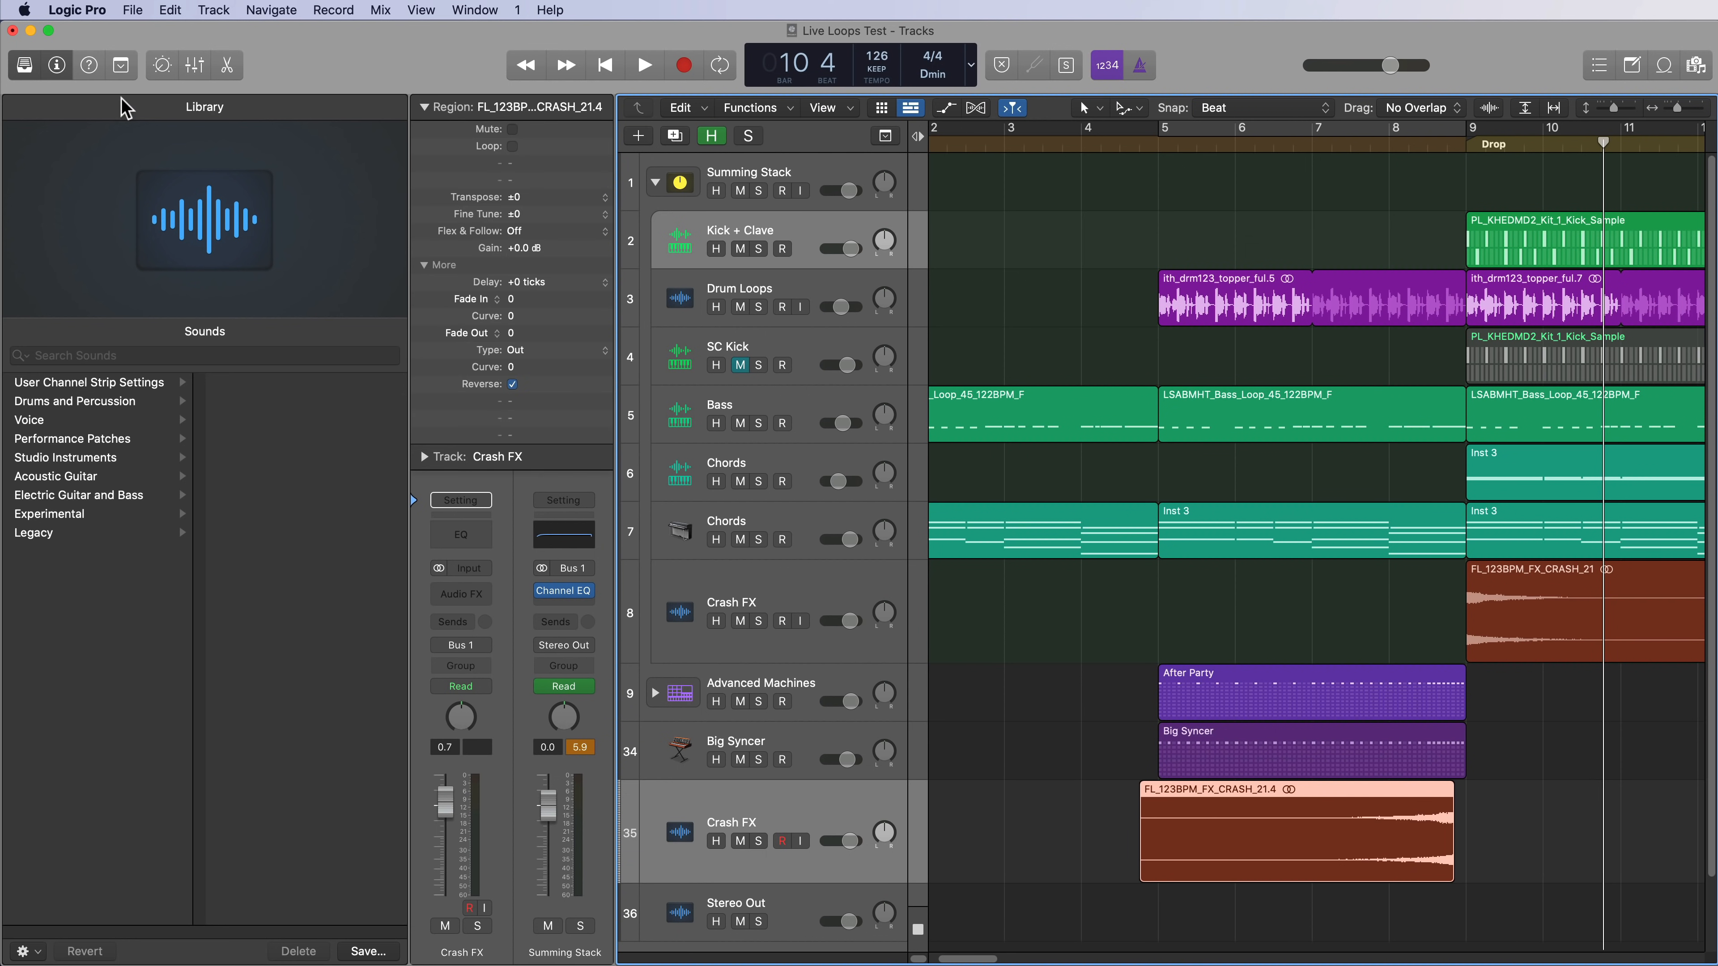
With the Library hidden, start the reversed crash at bar 5 and place its track directly below the original Crash FX track.
{"action": "left_click", "coordinate": [27, 66]}
{"action": "left_click", "coordinate": [1221, 825]}
{"action": "left_click_drag", "start_coordinate": [982, 835], "coordinate": [1001, 836]}
{"action": "left_click_drag", "start_coordinate": [415, 801], "coordinate": [414, 674]}
Shift only the reversed crash region earlier so that its end lines up with the drop at bar 9.
{"action": "left_click", "coordinate": [1062, 144]}
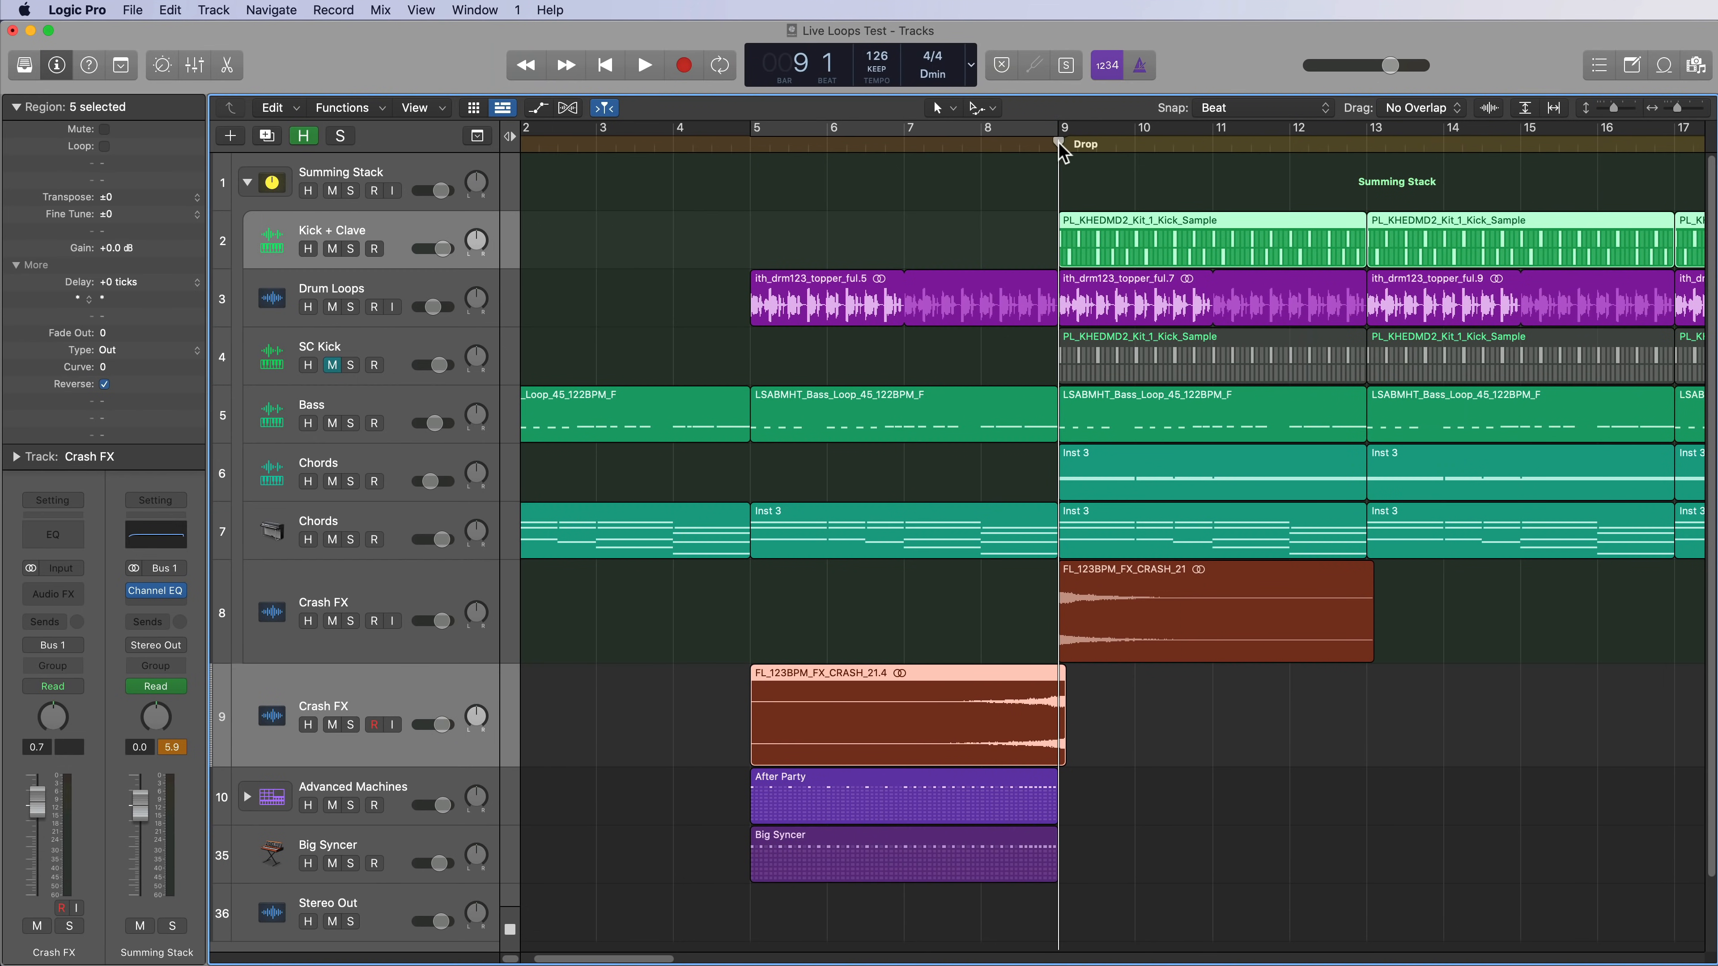
{"action": "key", "text": "super+Right"}
{"action": "key", "text": "super+Right"}
{"action": "key", "text": "super+Right"}
{"action": "key", "text": "super+Right"}
{"action": "key", "text": "super+Right"}
{"action": "key", "text": "super+Right"}
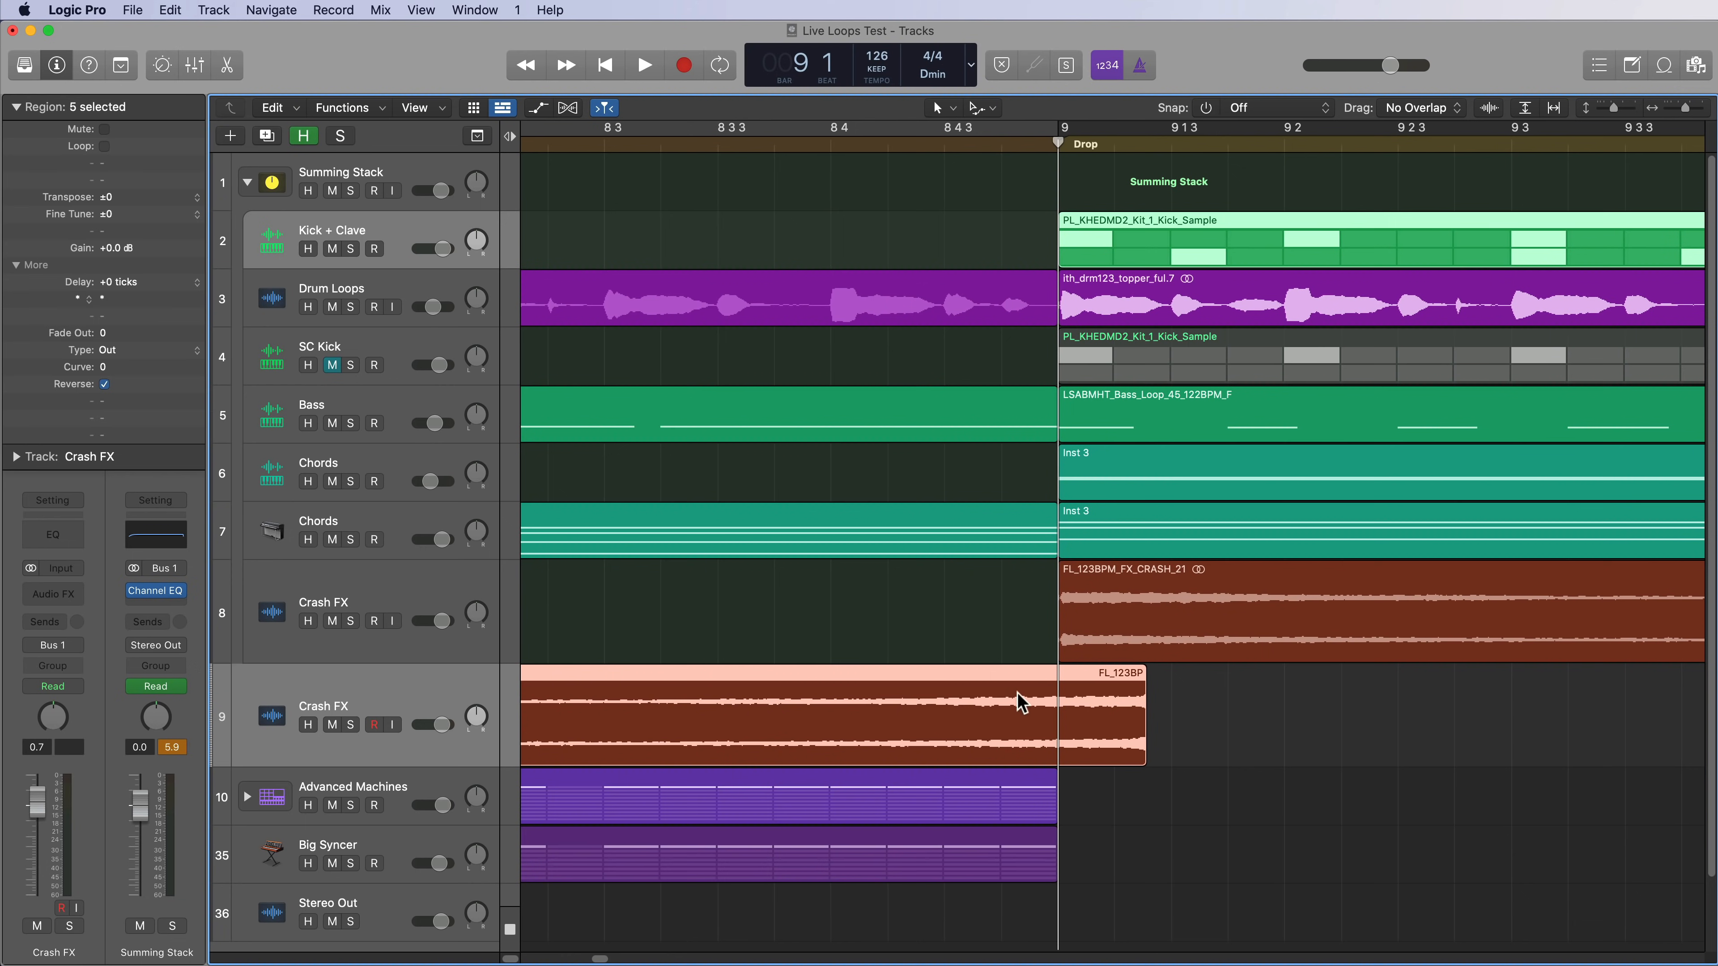
{"action": "left_click_drag", "start_coordinate": [1017, 692], "coordinate": [955, 713]}
{"action": "key", "text": "super+z"}
{"action": "left_click", "coordinate": [1184, 705]}
{"action": "left_click_drag", "start_coordinate": [1111, 718], "coordinate": [1033, 724]}
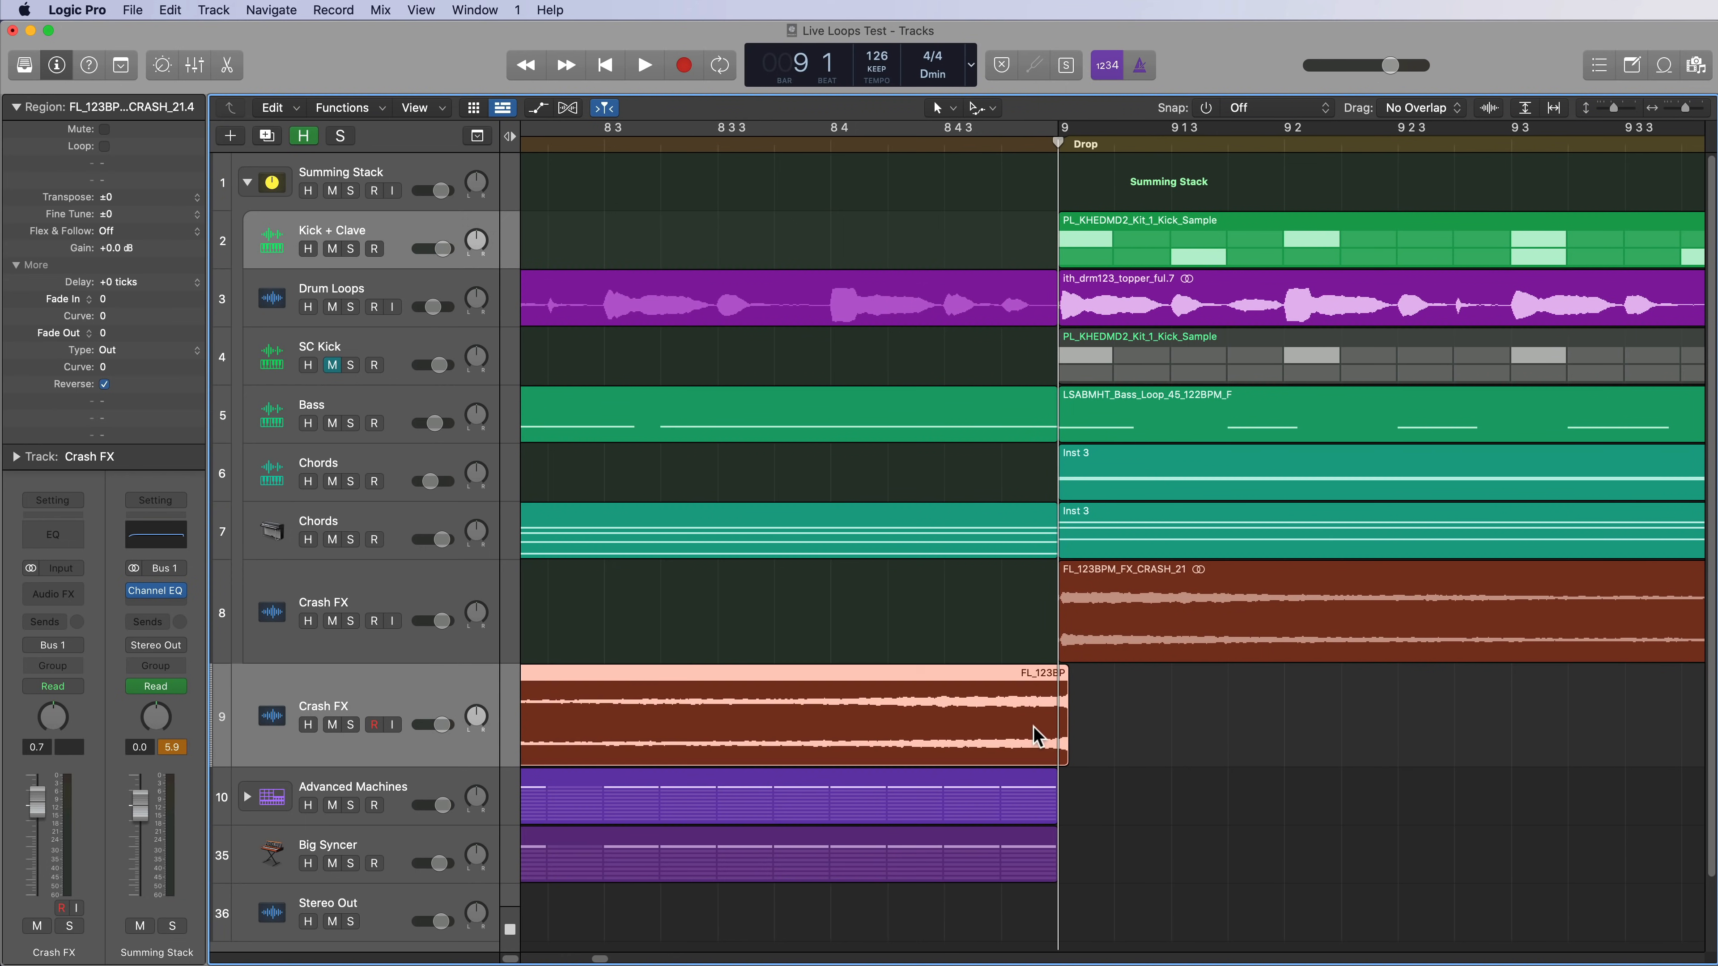
Select the reversed crash region and choose Snap Regions to Relative Value in the snap settings.
{"action": "left_click", "coordinate": [1199, 731]}
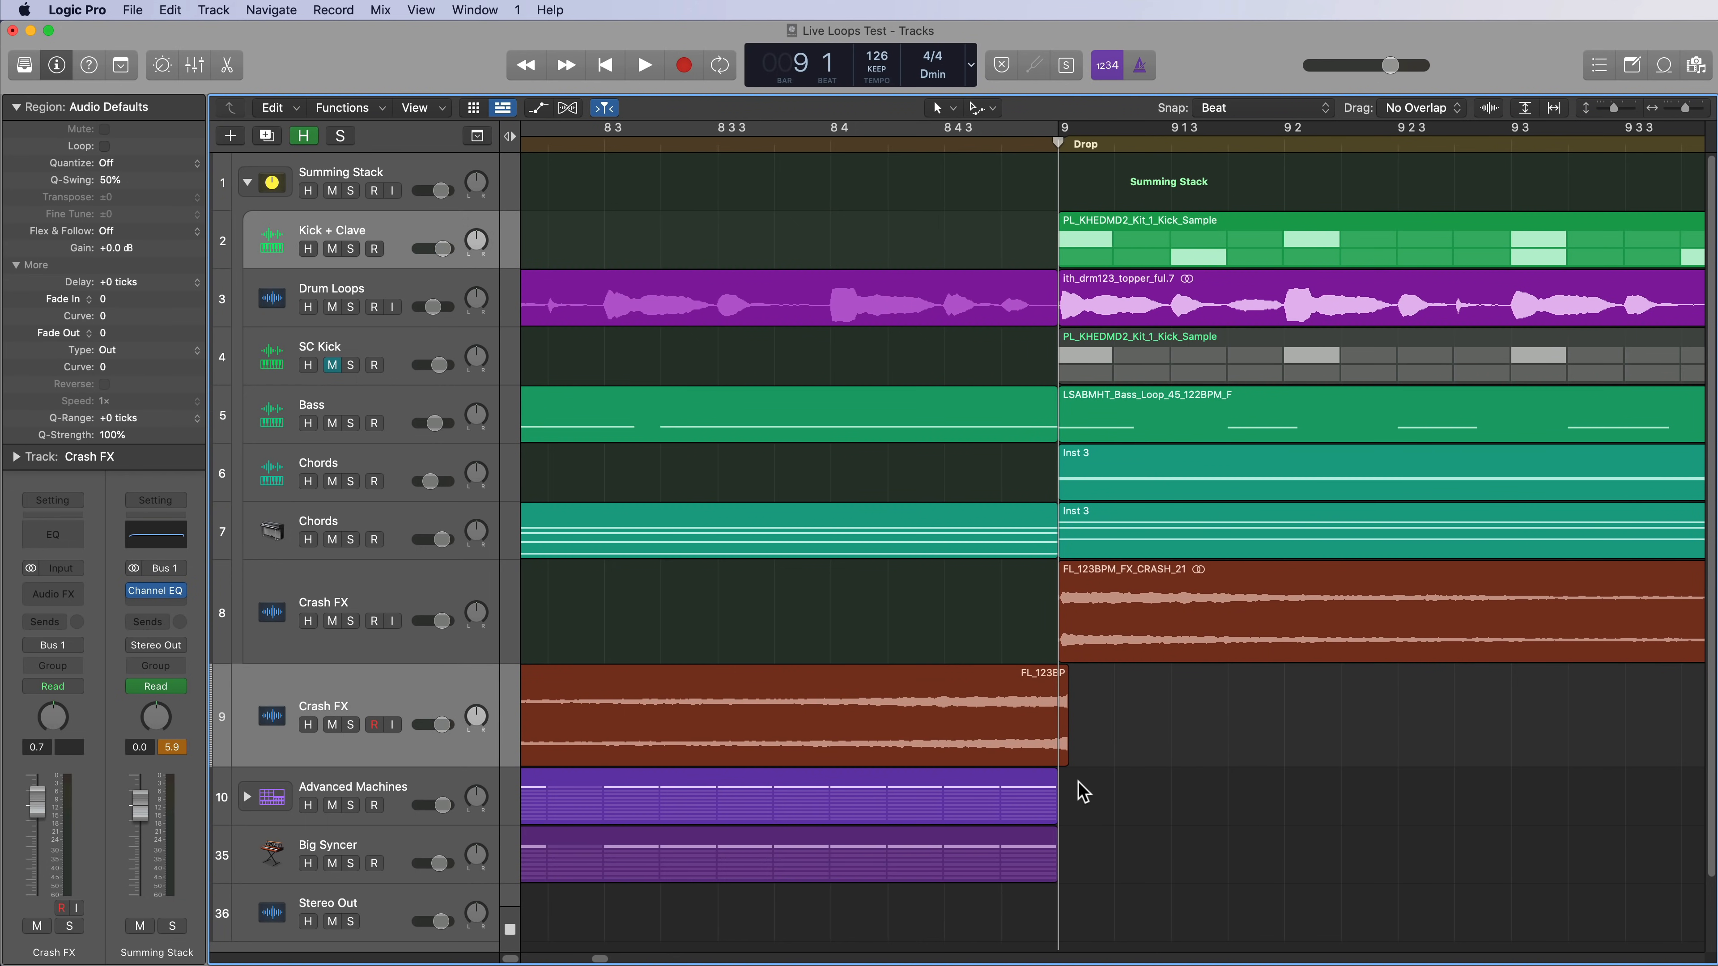
{"action": "left_click", "coordinate": [1059, 731]}
{"action": "left_click", "coordinate": [1224, 107]}
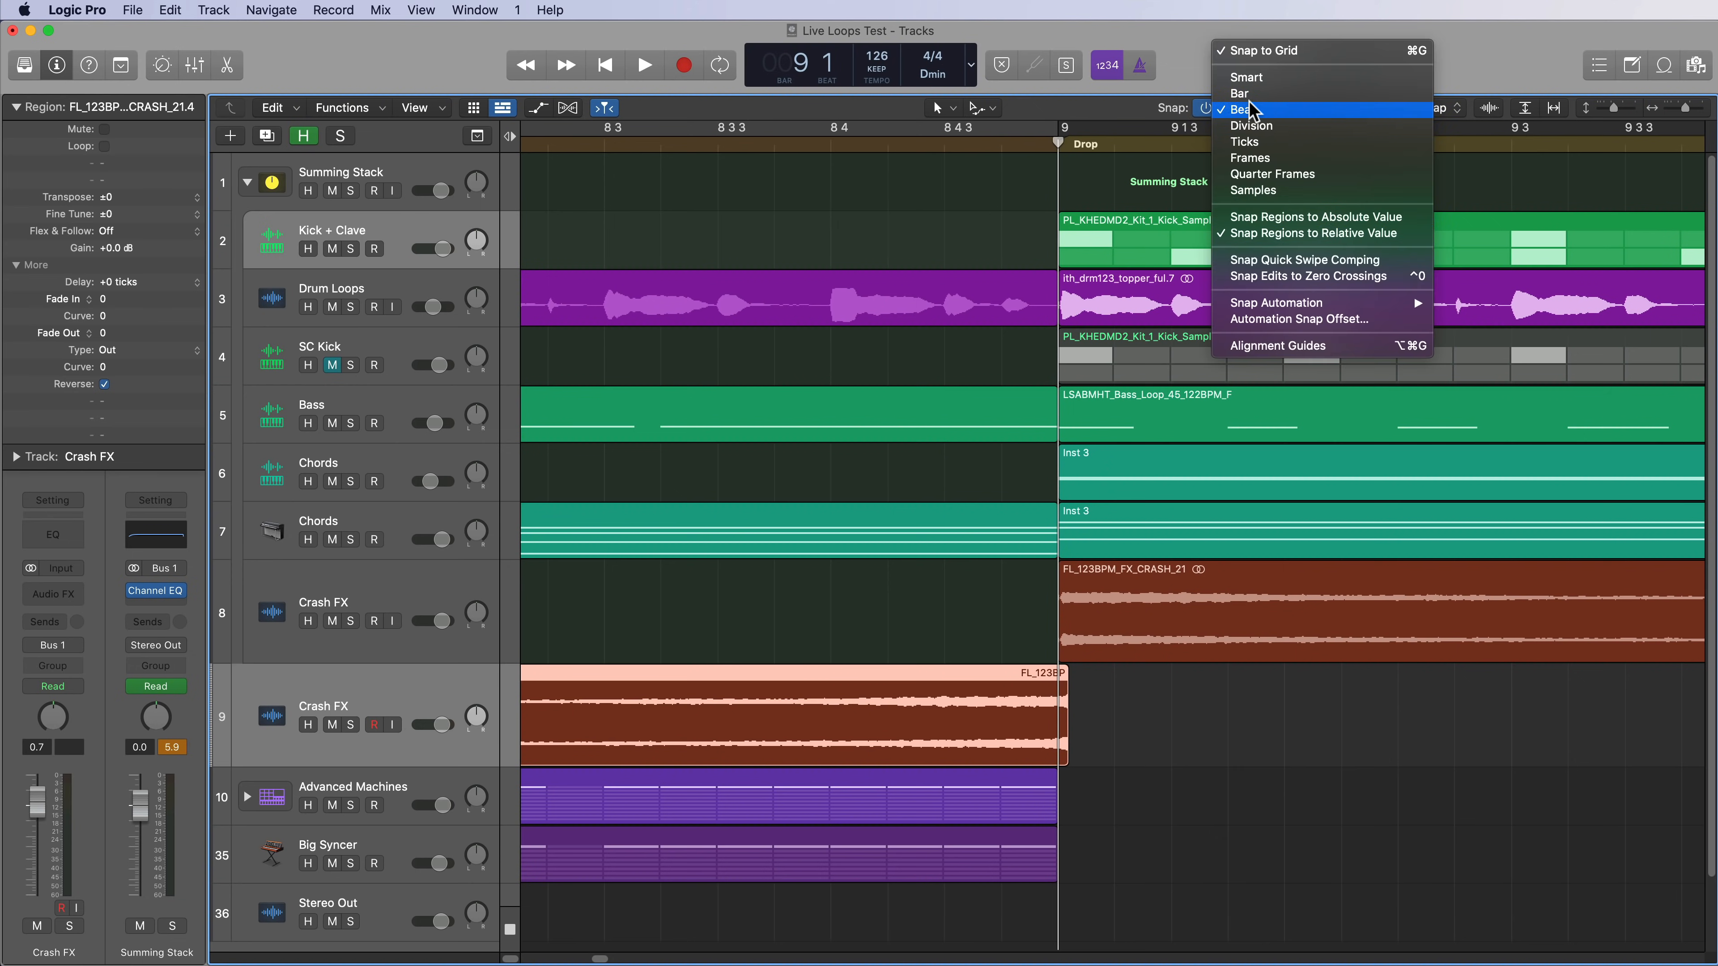
{"action": "left_click", "coordinate": [1362, 233]}
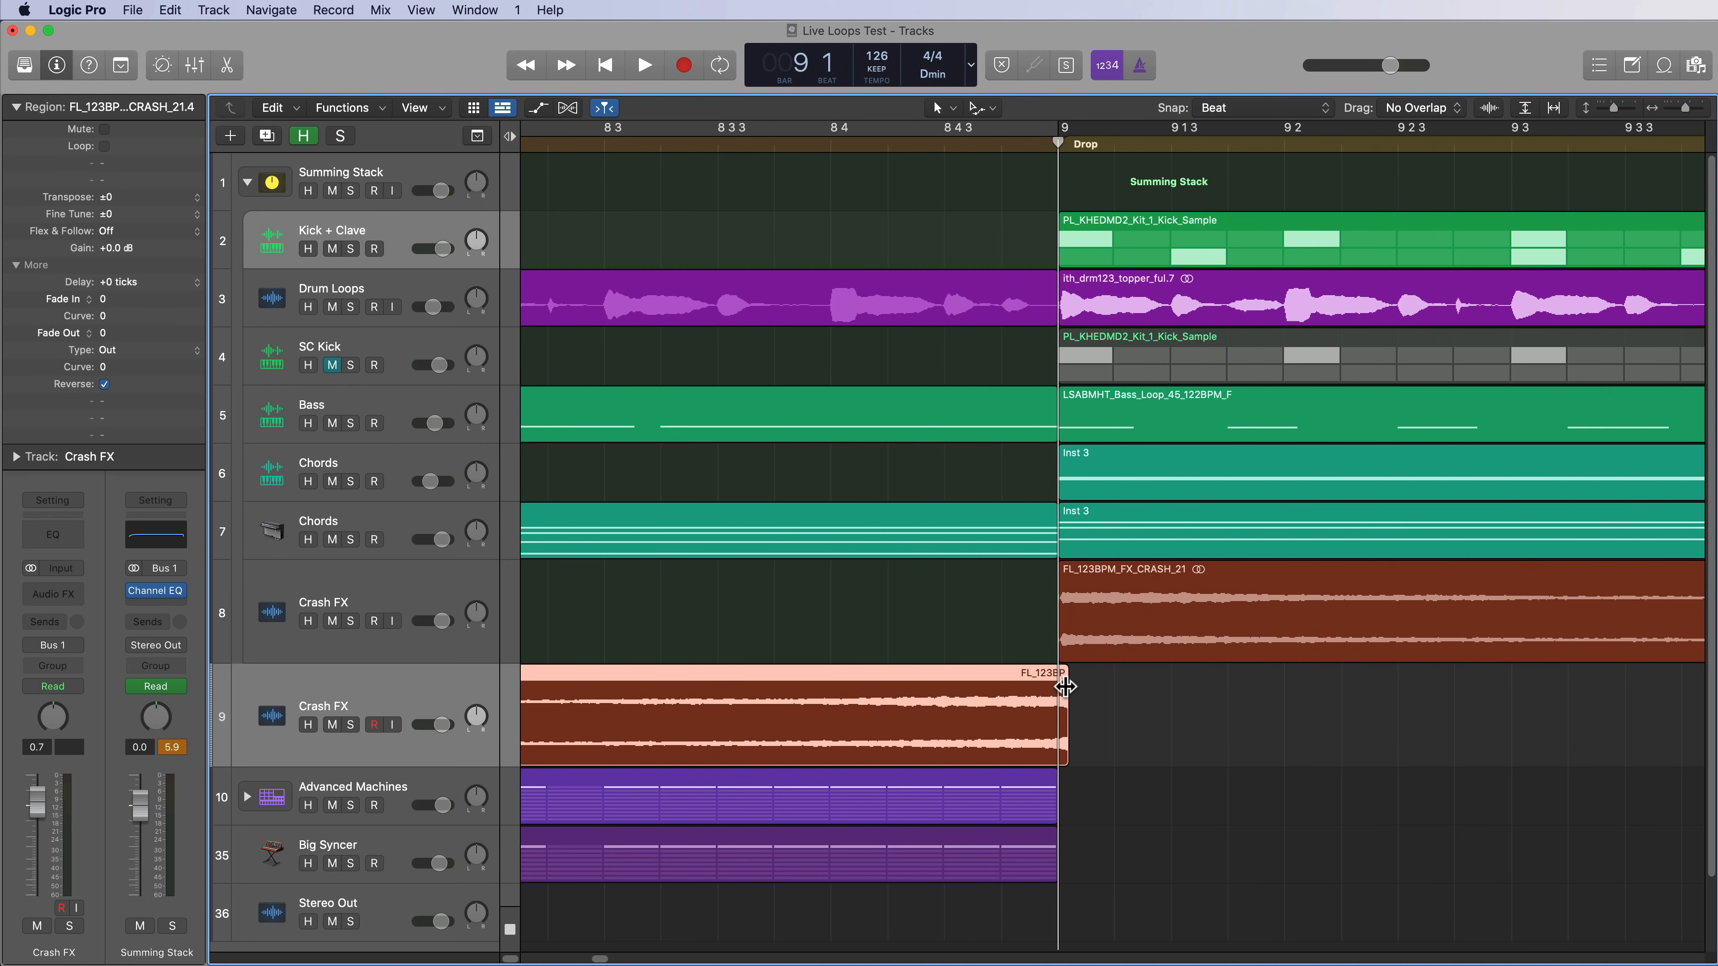
{"action": "left_click", "coordinate": [1123, 751]}
{"action": "key", "text": "z"}
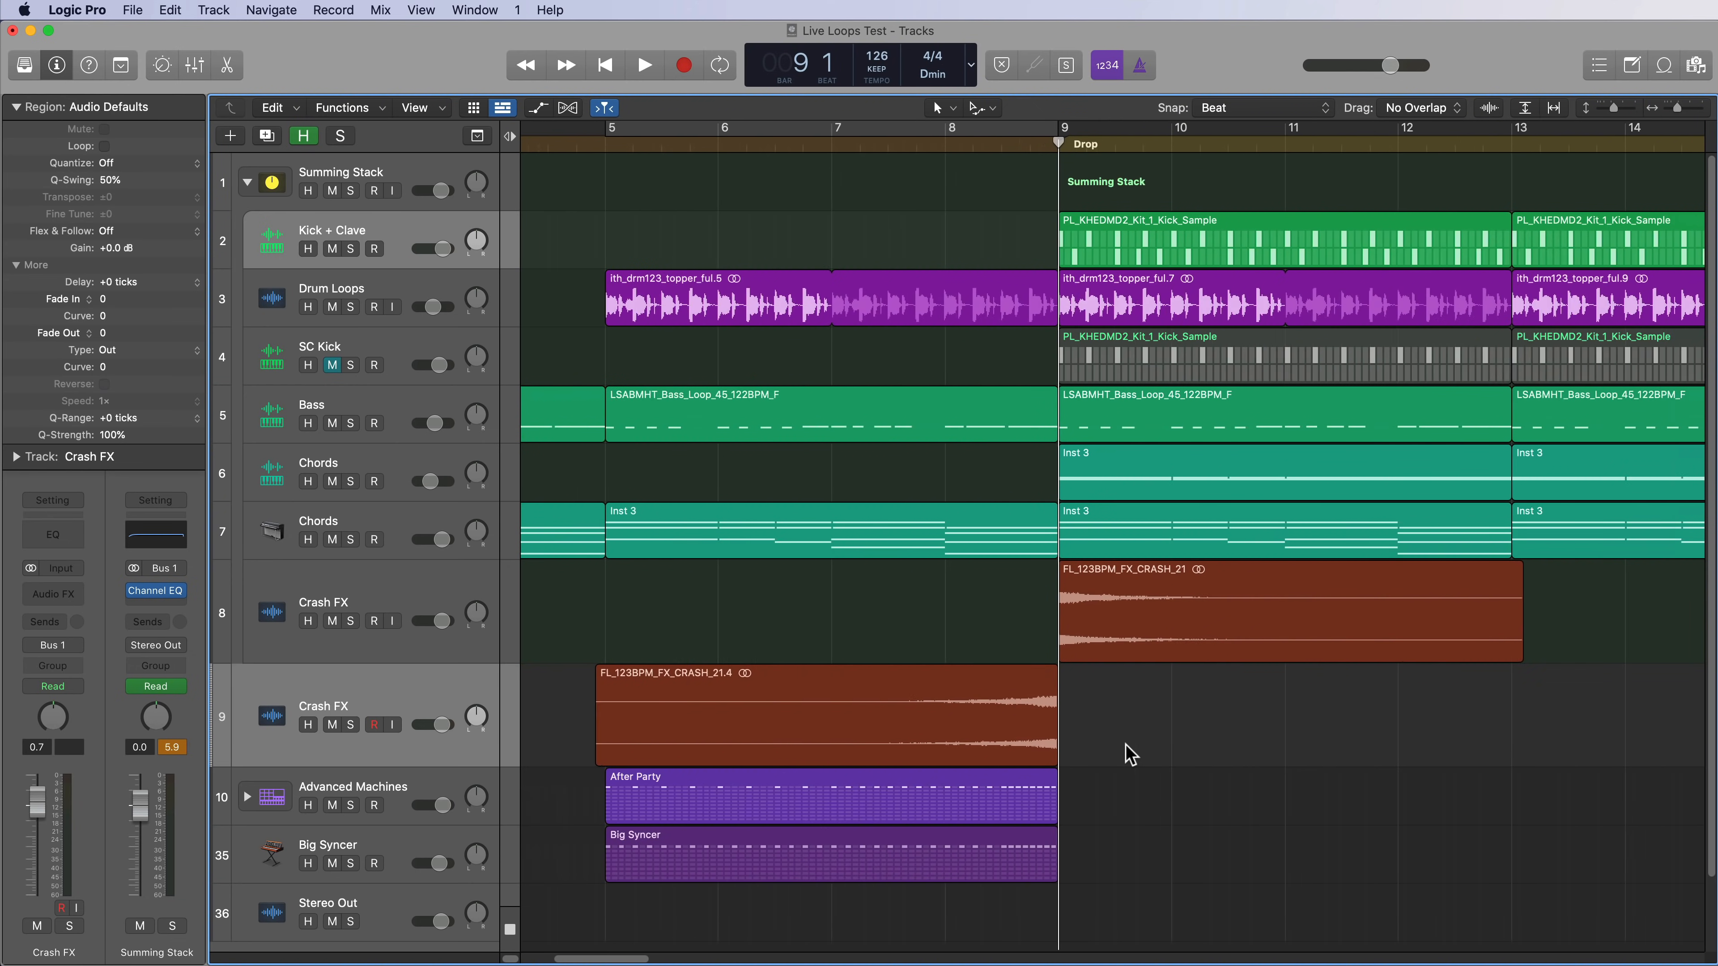
Insert a Space Designer reverb on the reversed Crash FX track.
{"action": "left_click", "coordinate": [414, 703]}
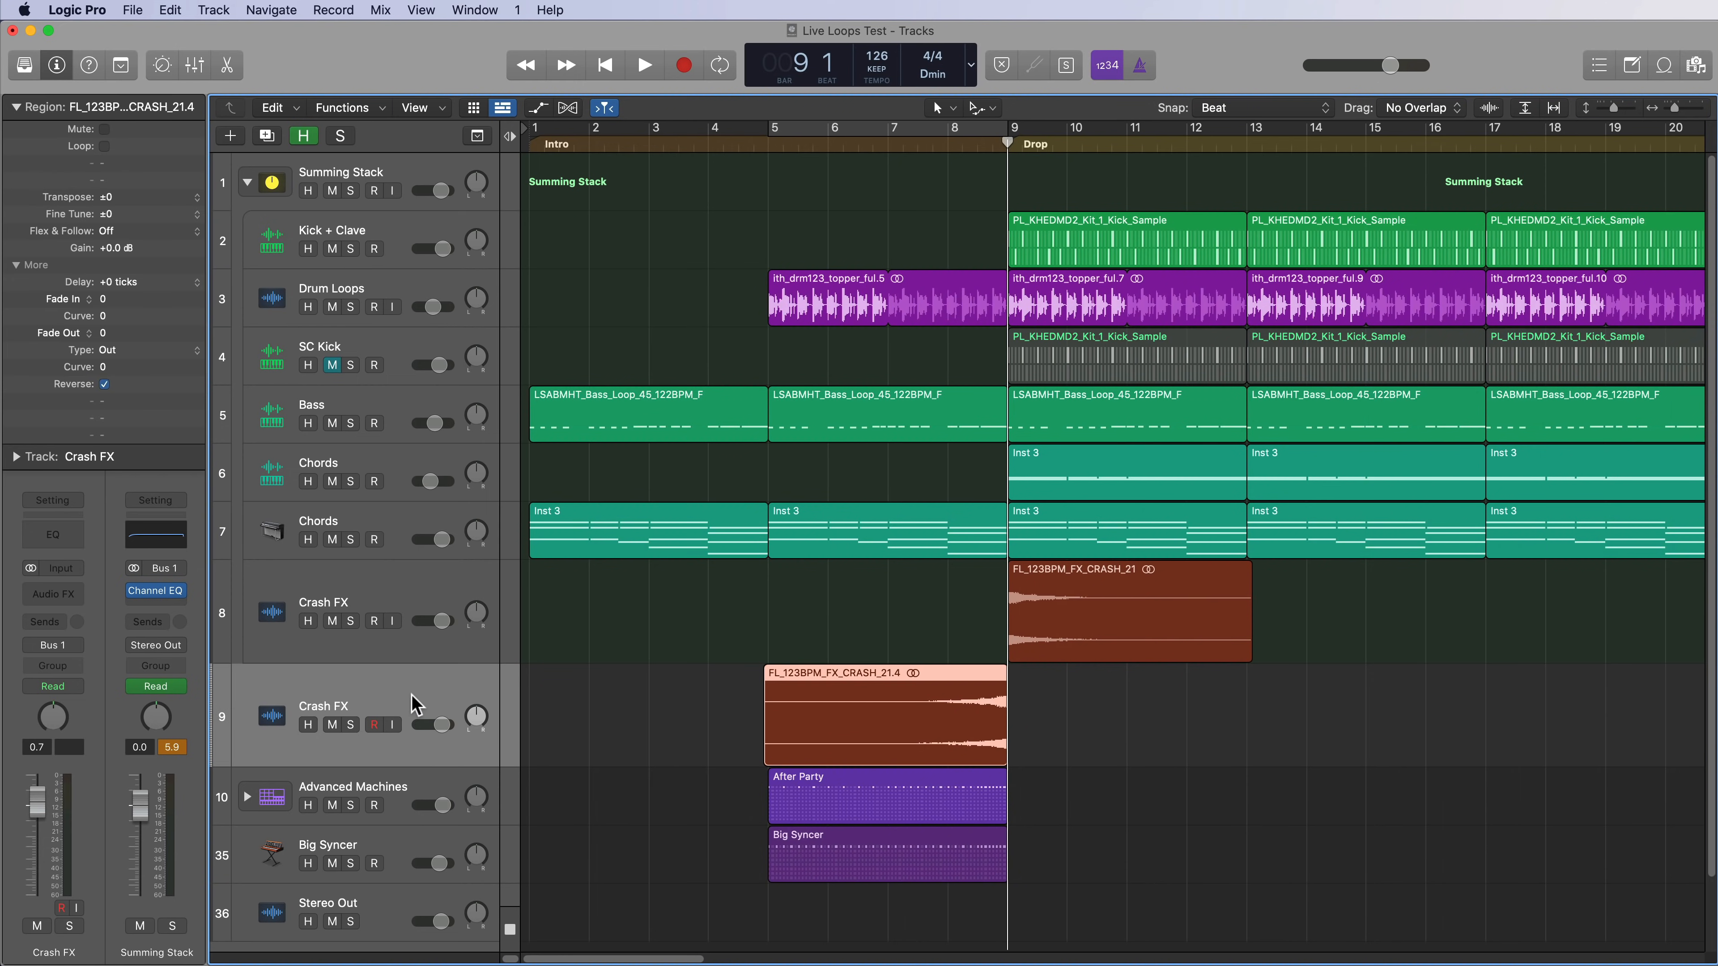
{"action": "left_click", "coordinate": [53, 593]}
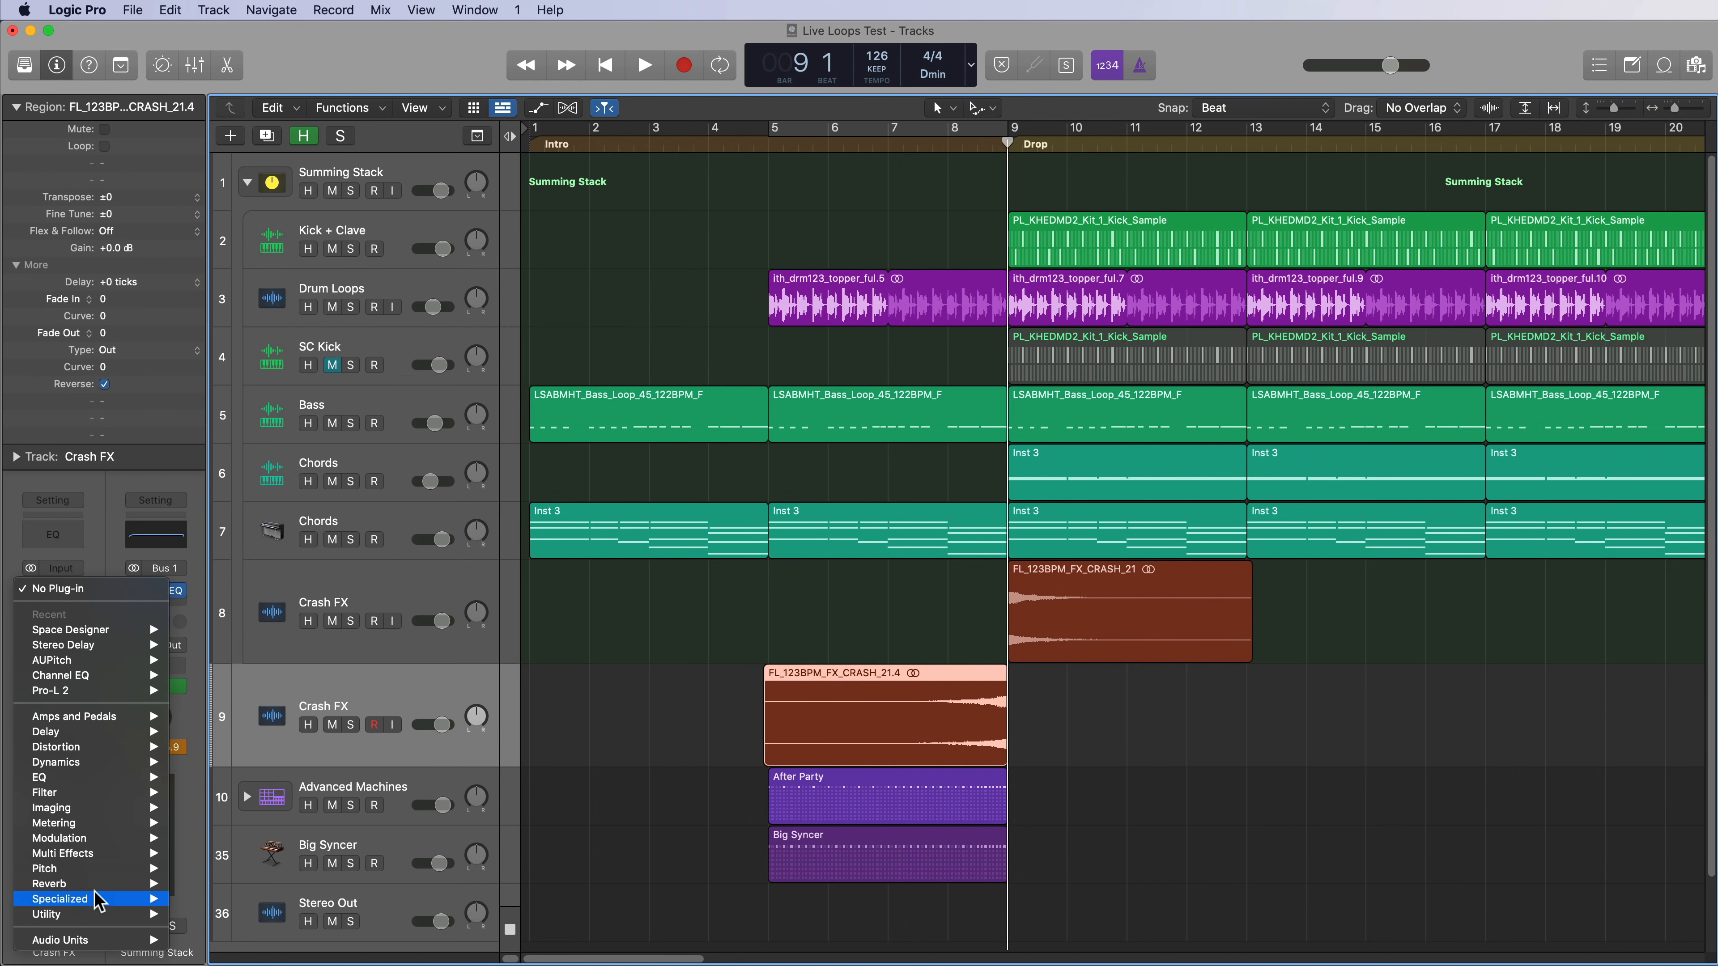
{"action": "mouse_move", "coordinate": [91, 885]}
{"action": "left_click", "coordinate": [352, 930]}
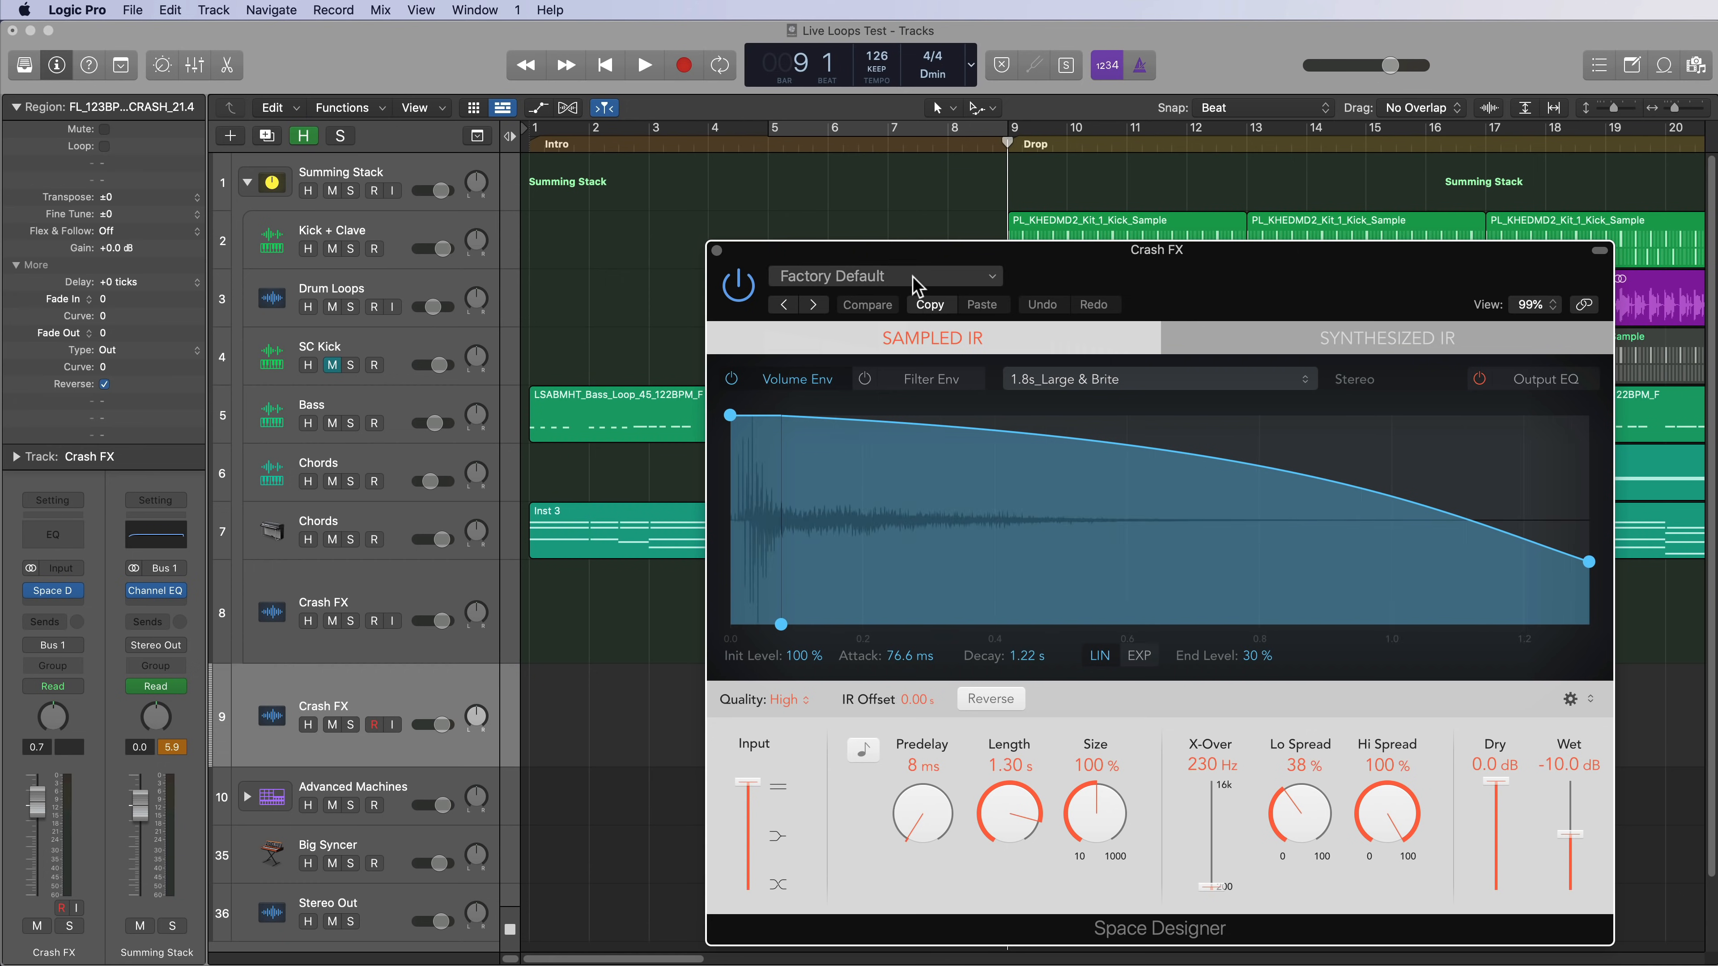
Load the 05.1s Shimmering Plate preset from the large-space plate reverbs and close Space Designer.
{"action": "left_click", "coordinate": [933, 276]}
{"action": "mouse_move", "coordinate": [947, 607]}
{"action": "mouse_move", "coordinate": [1208, 636]}
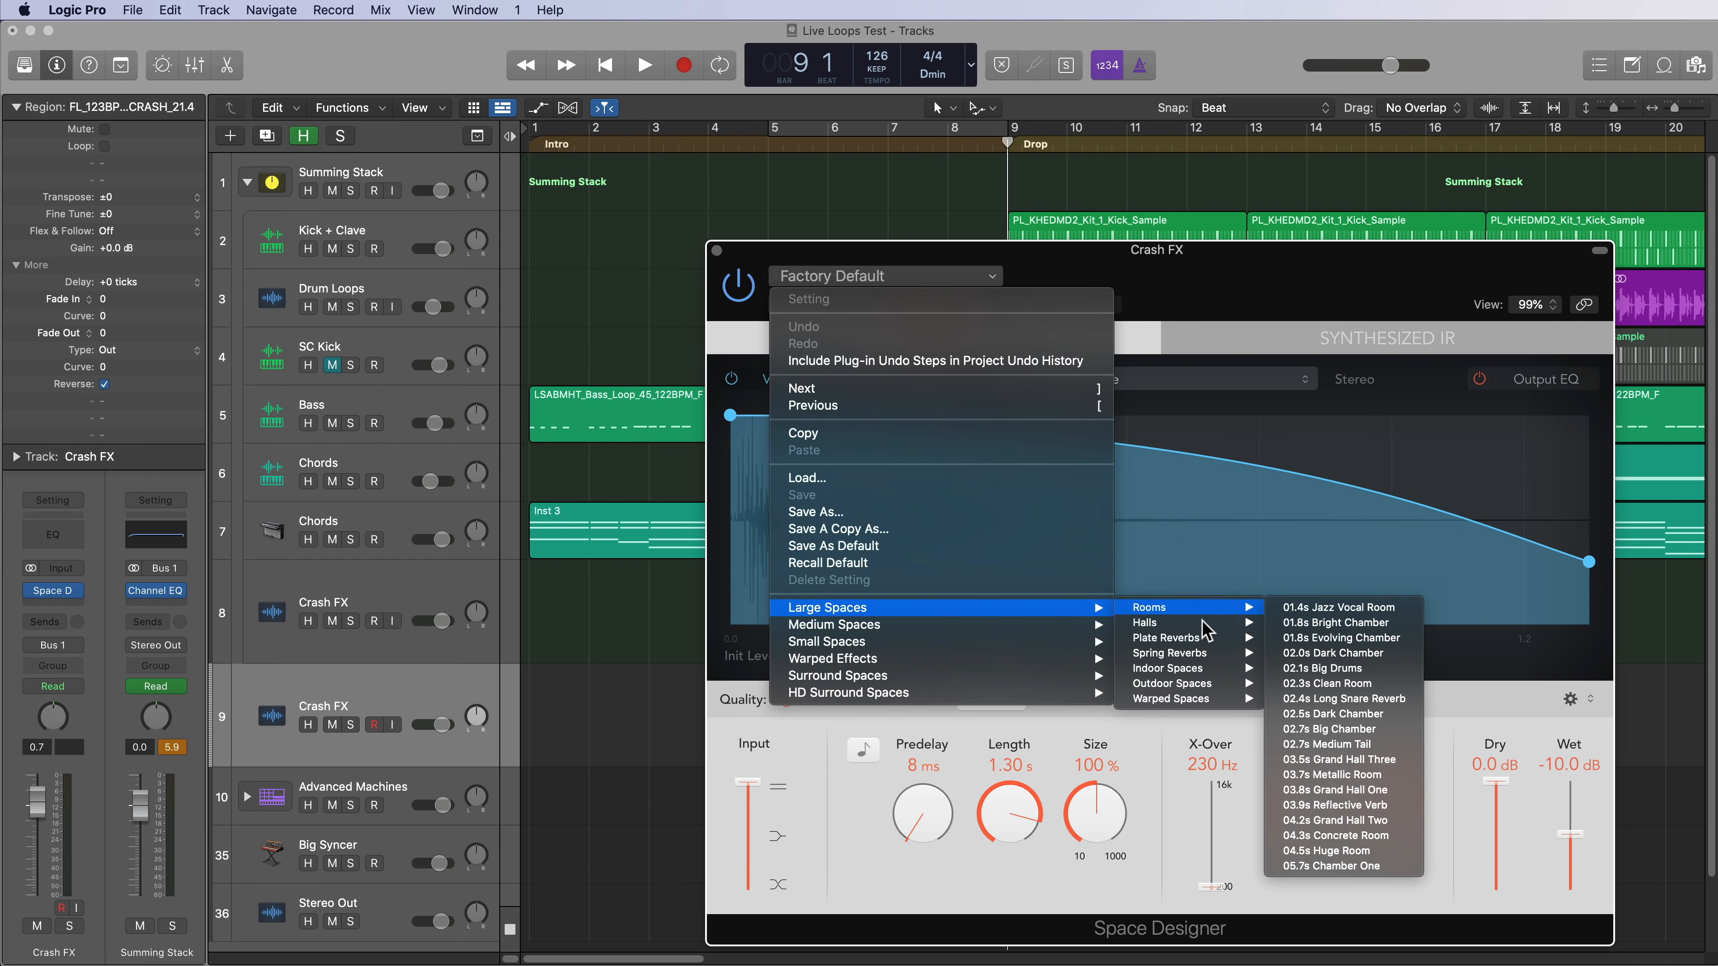
{"action": "left_click", "coordinate": [1363, 804]}
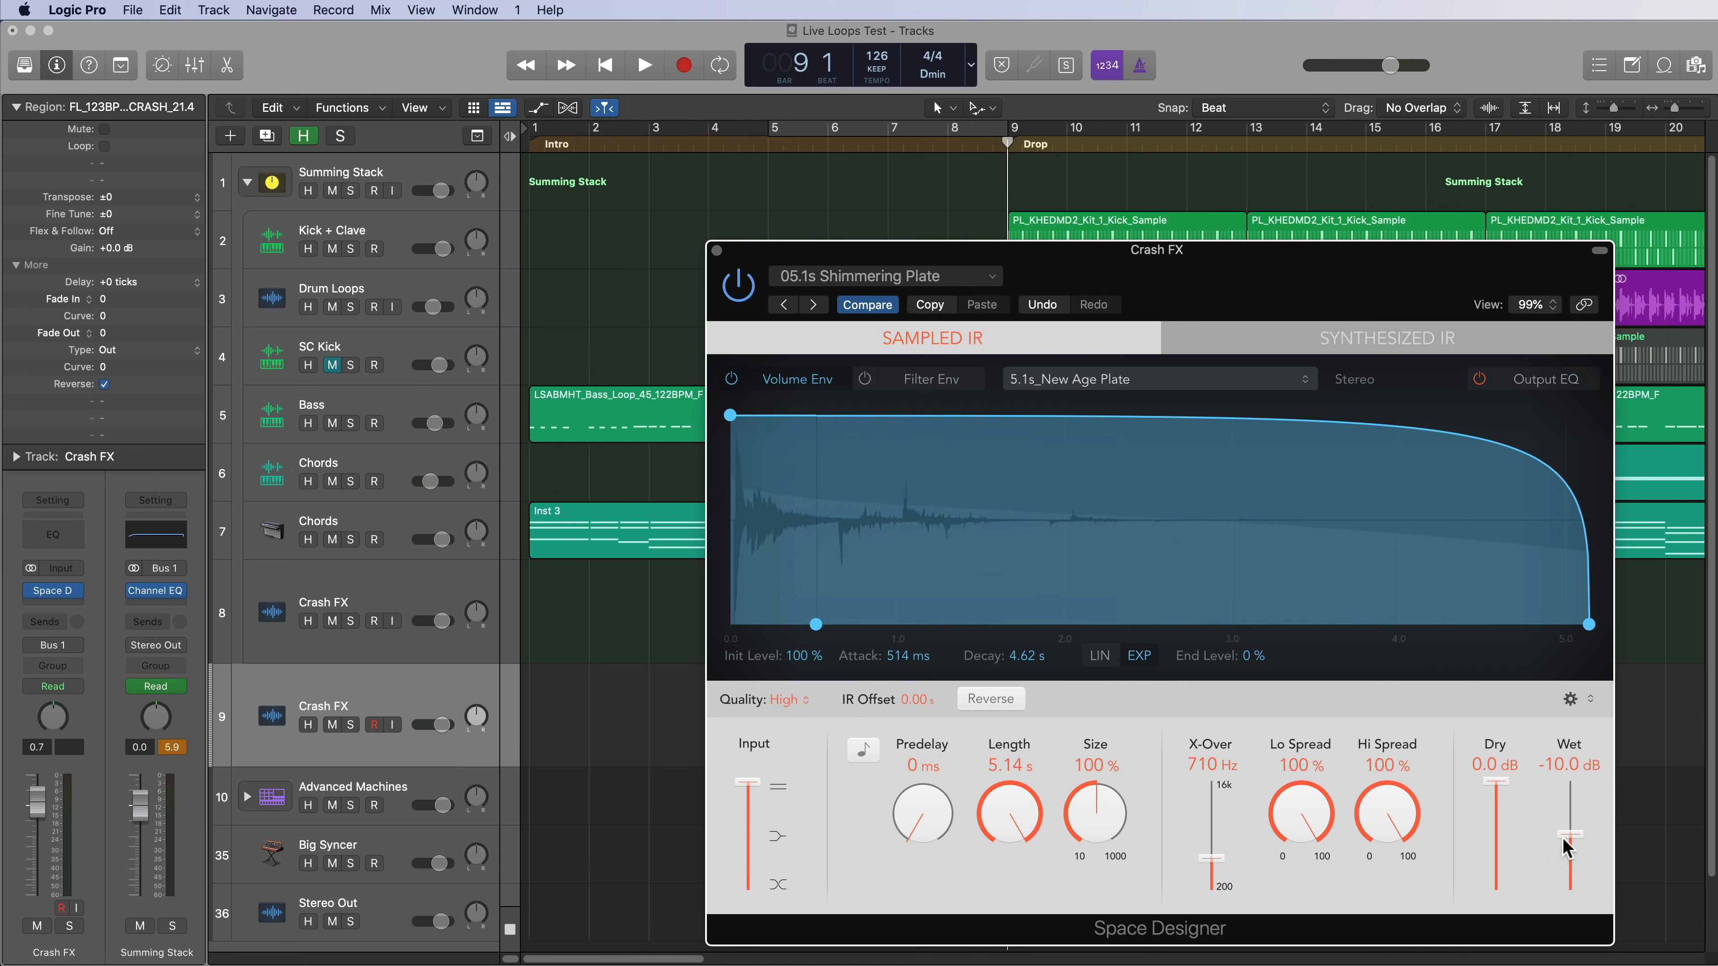
{"action": "left_click", "coordinate": [718, 251]}
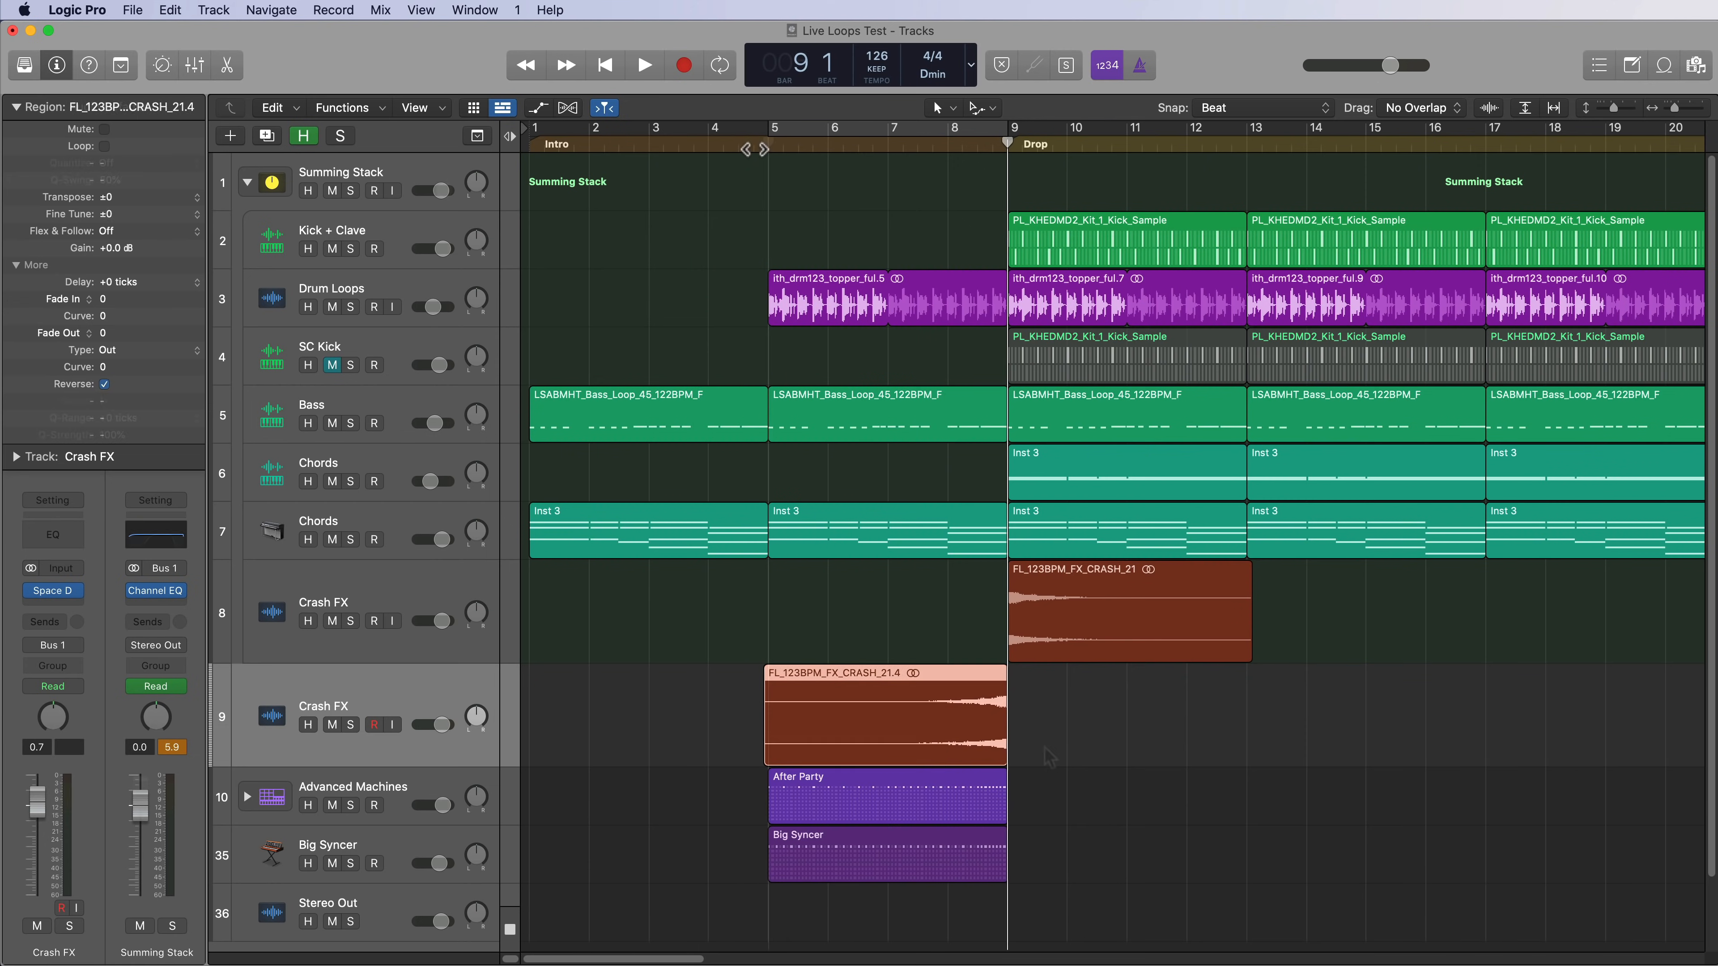
Show track automation and unfold the Summing Stack's lanes to review the volume, filter and Big Syncer pitch ramps before the drop.
{"action": "left_click", "coordinate": [766, 144]}
{"action": "left_click_drag", "start_coordinate": [1105, 721], "coordinate": [965, 856]}
{"action": "key", "text": "a"}
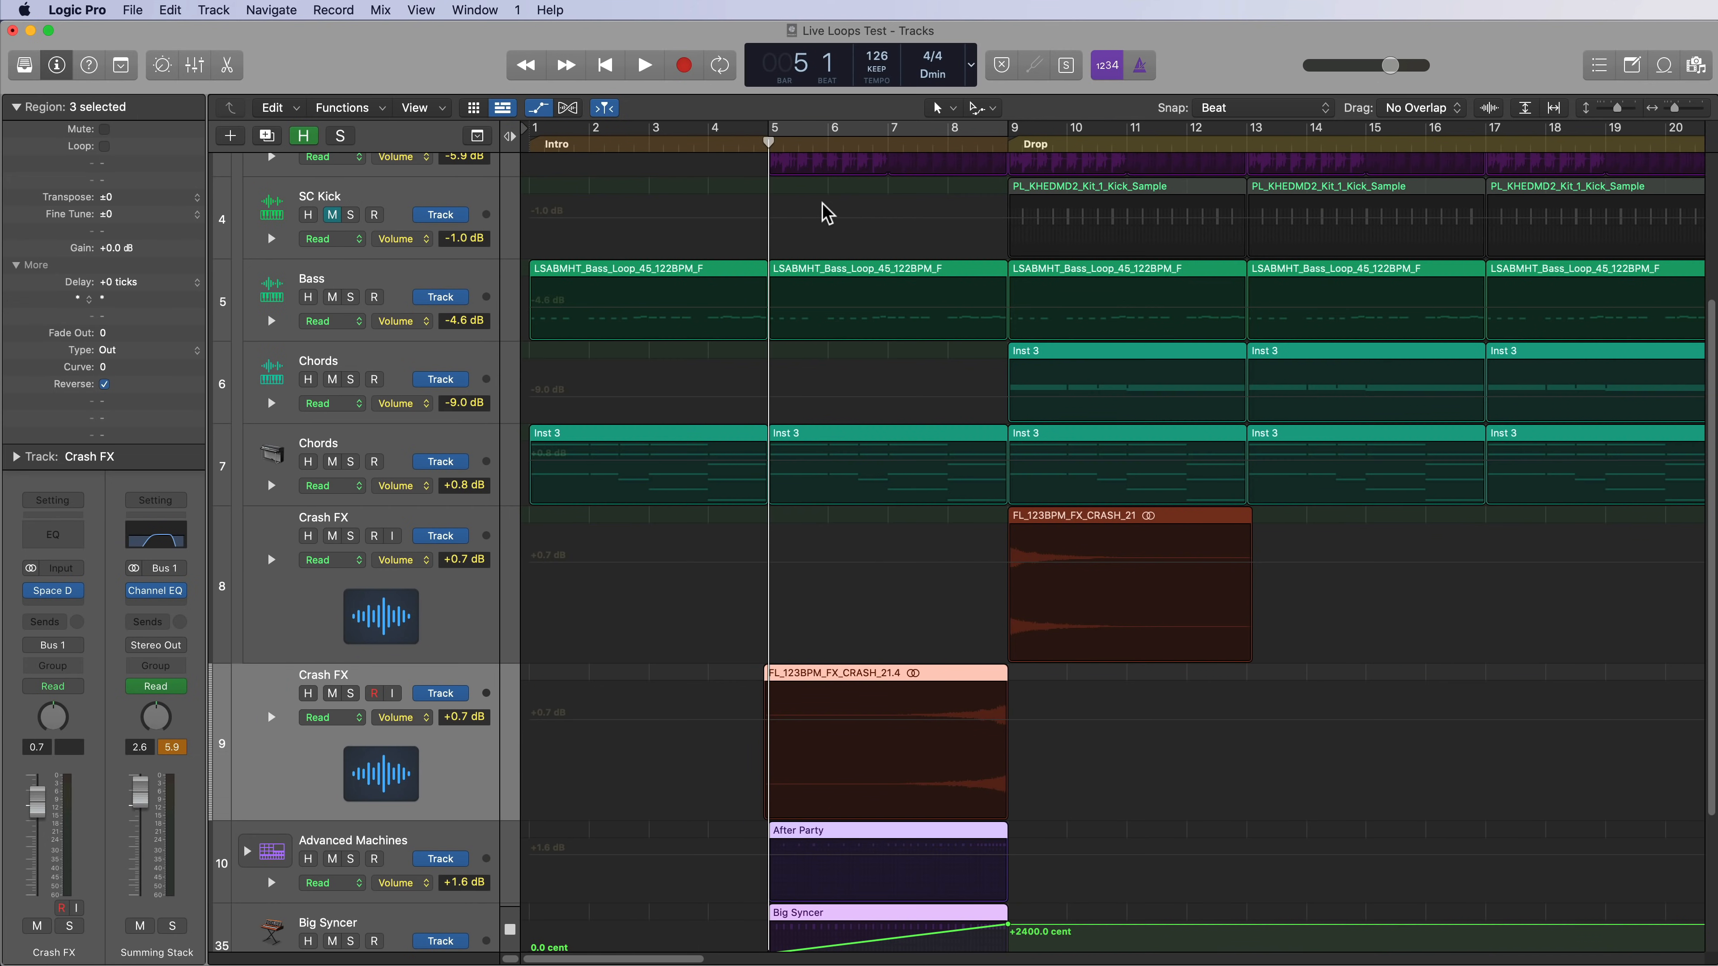
{"action": "scroll", "coordinate": [825, 212], "scroll_direction": "up", "scroll_amount": 5}
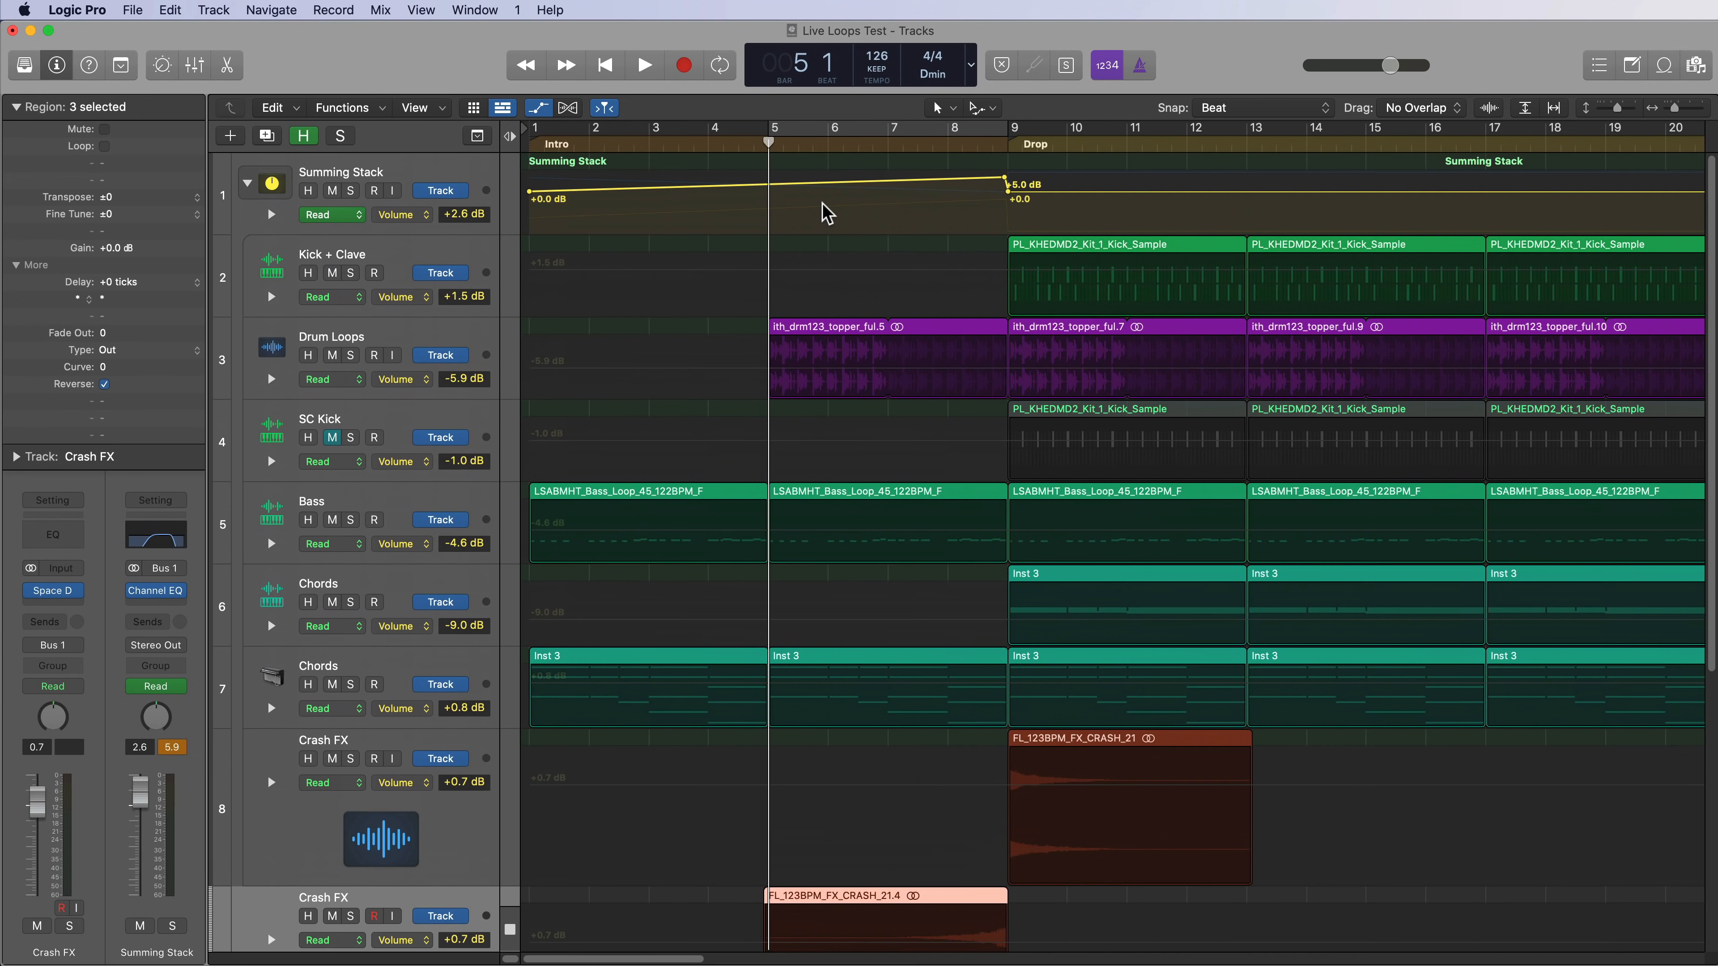
{"action": "left_click", "coordinate": [270, 215]}
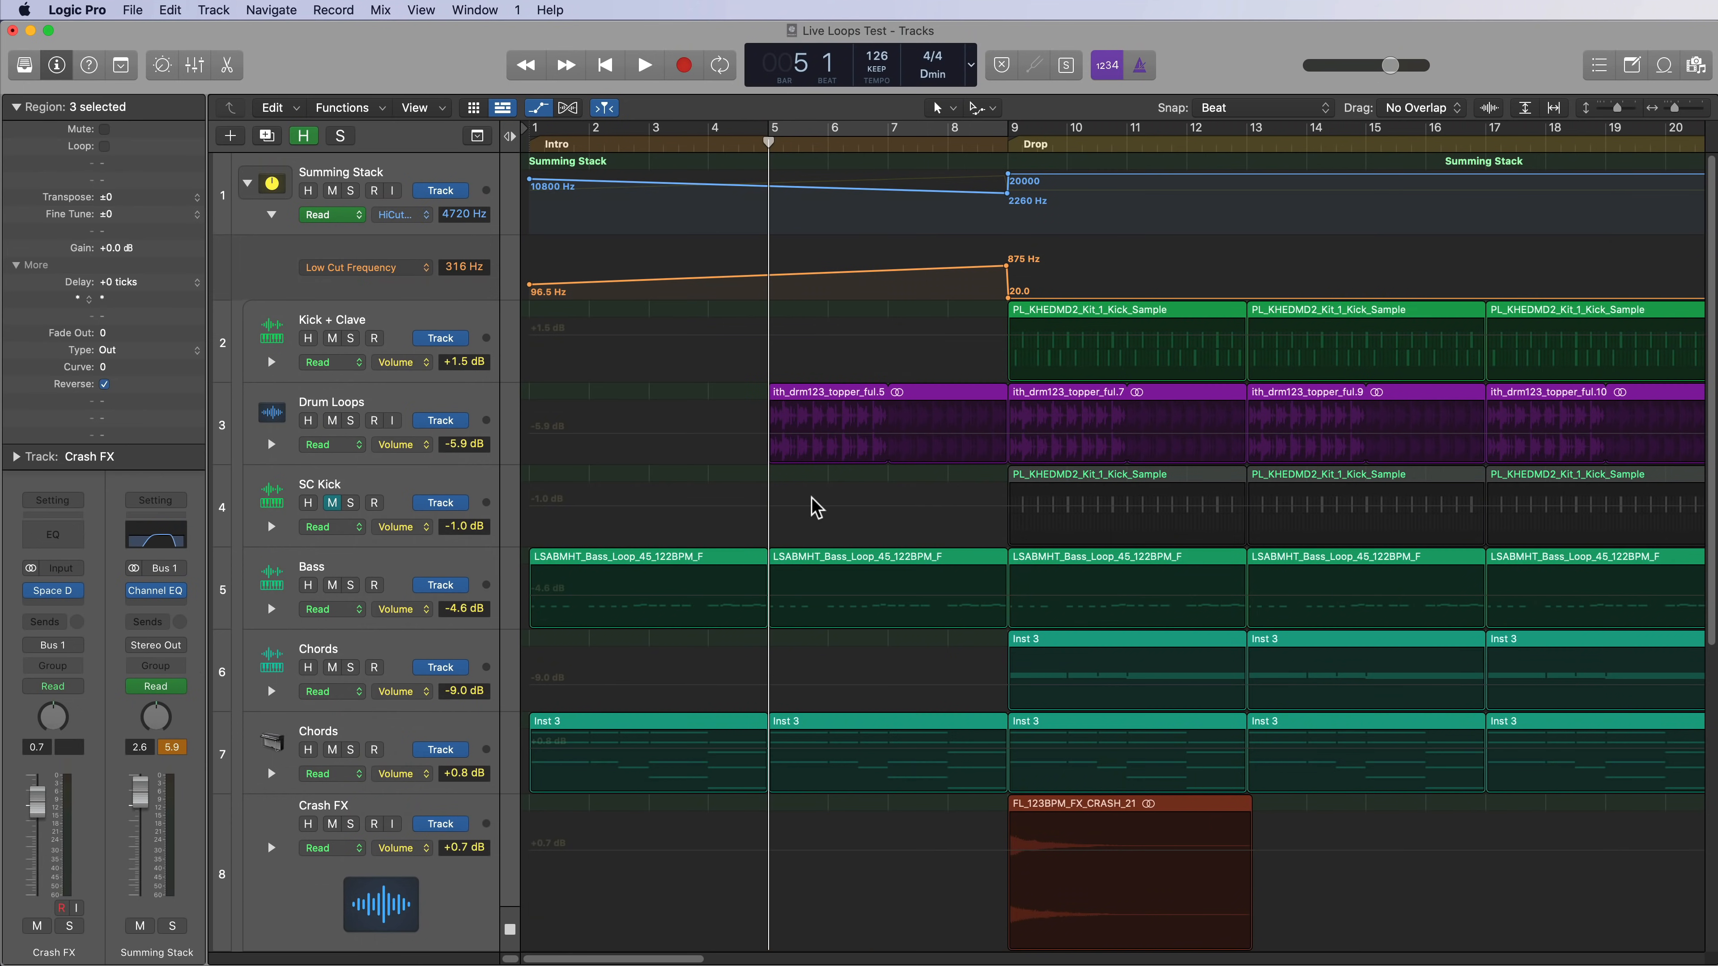
{"action": "scroll", "coordinate": [817, 507], "scroll_direction": "down", "scroll_amount": 10}
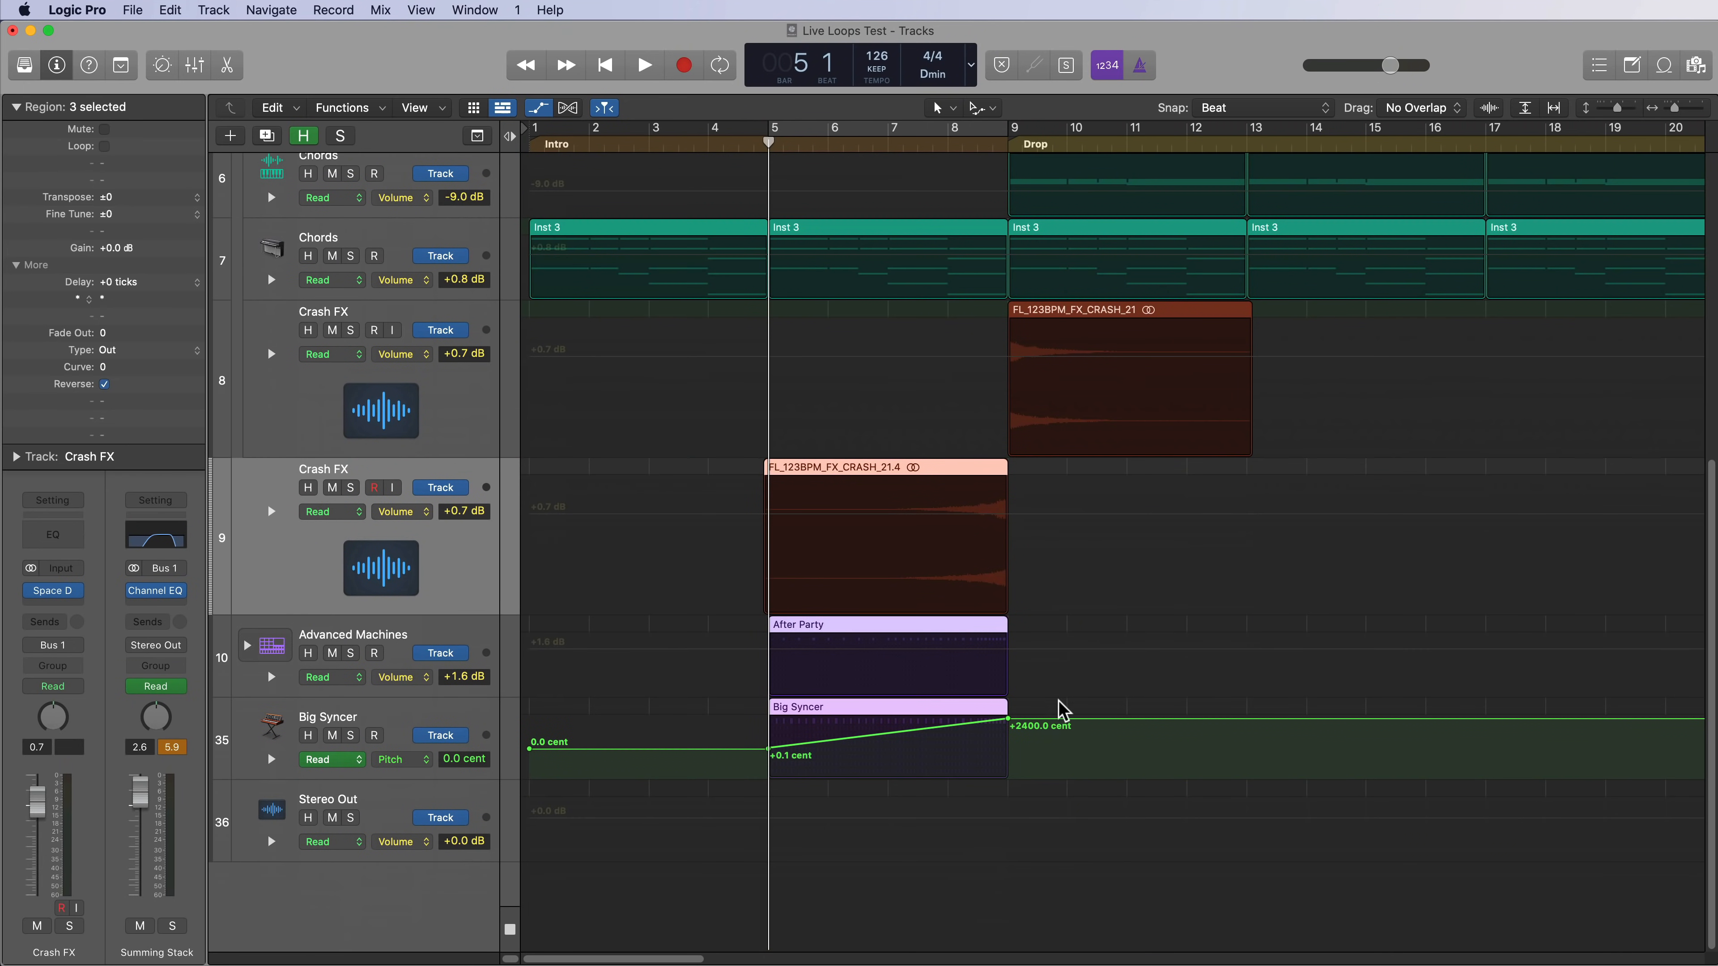
Hide the automation and play the arrangement from the start through the drop.
{"action": "key", "text": "Return"}
{"action": "key", "text": "space"}
{"action": "key", "text": "a"}
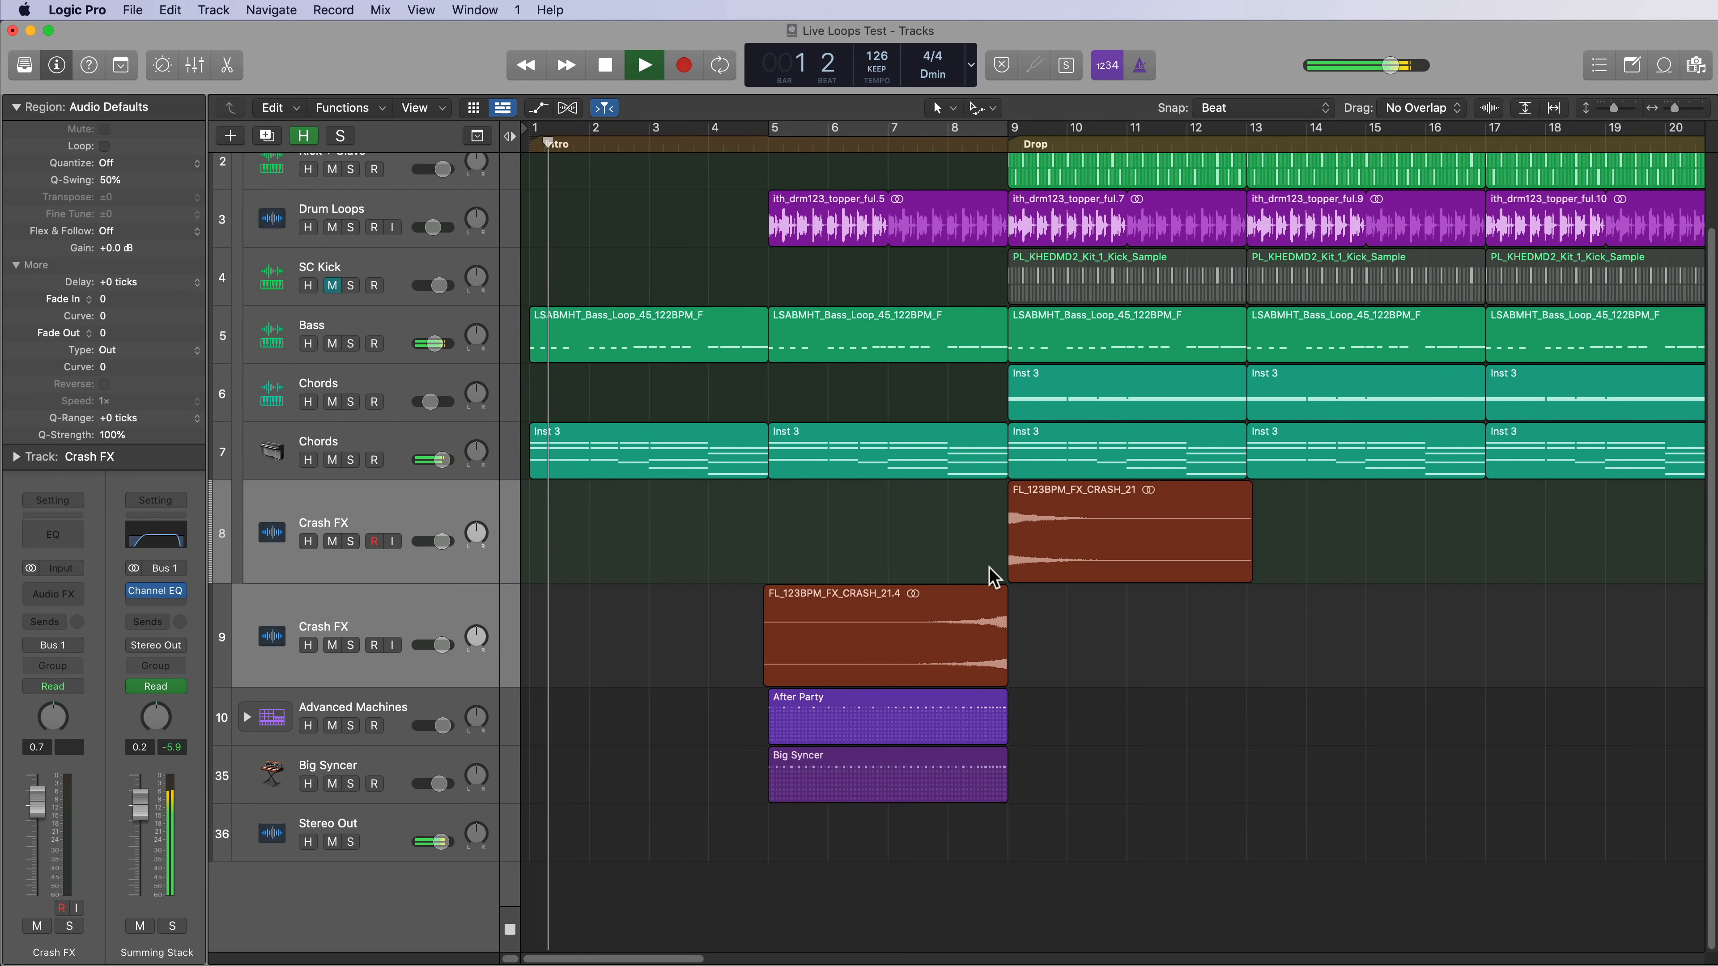
{"action": "scroll", "coordinate": [987, 583], "scroll_direction": "up", "scroll_amount": 2}
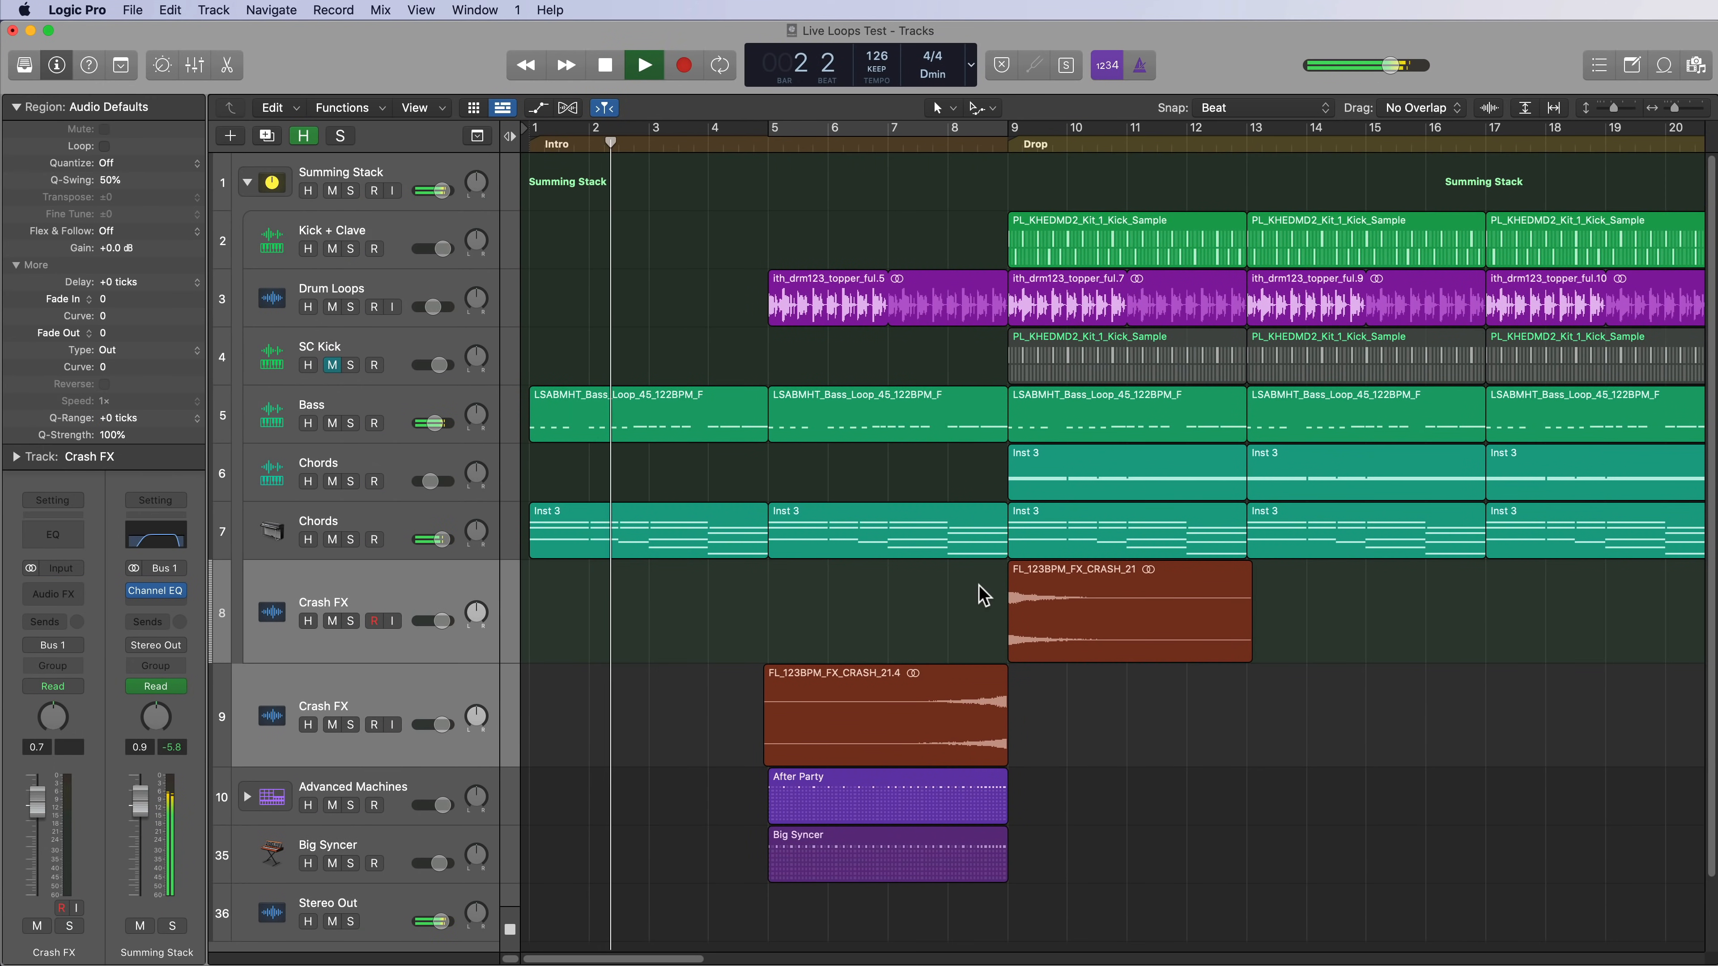
{"action": "key", "text": "super+Up"}
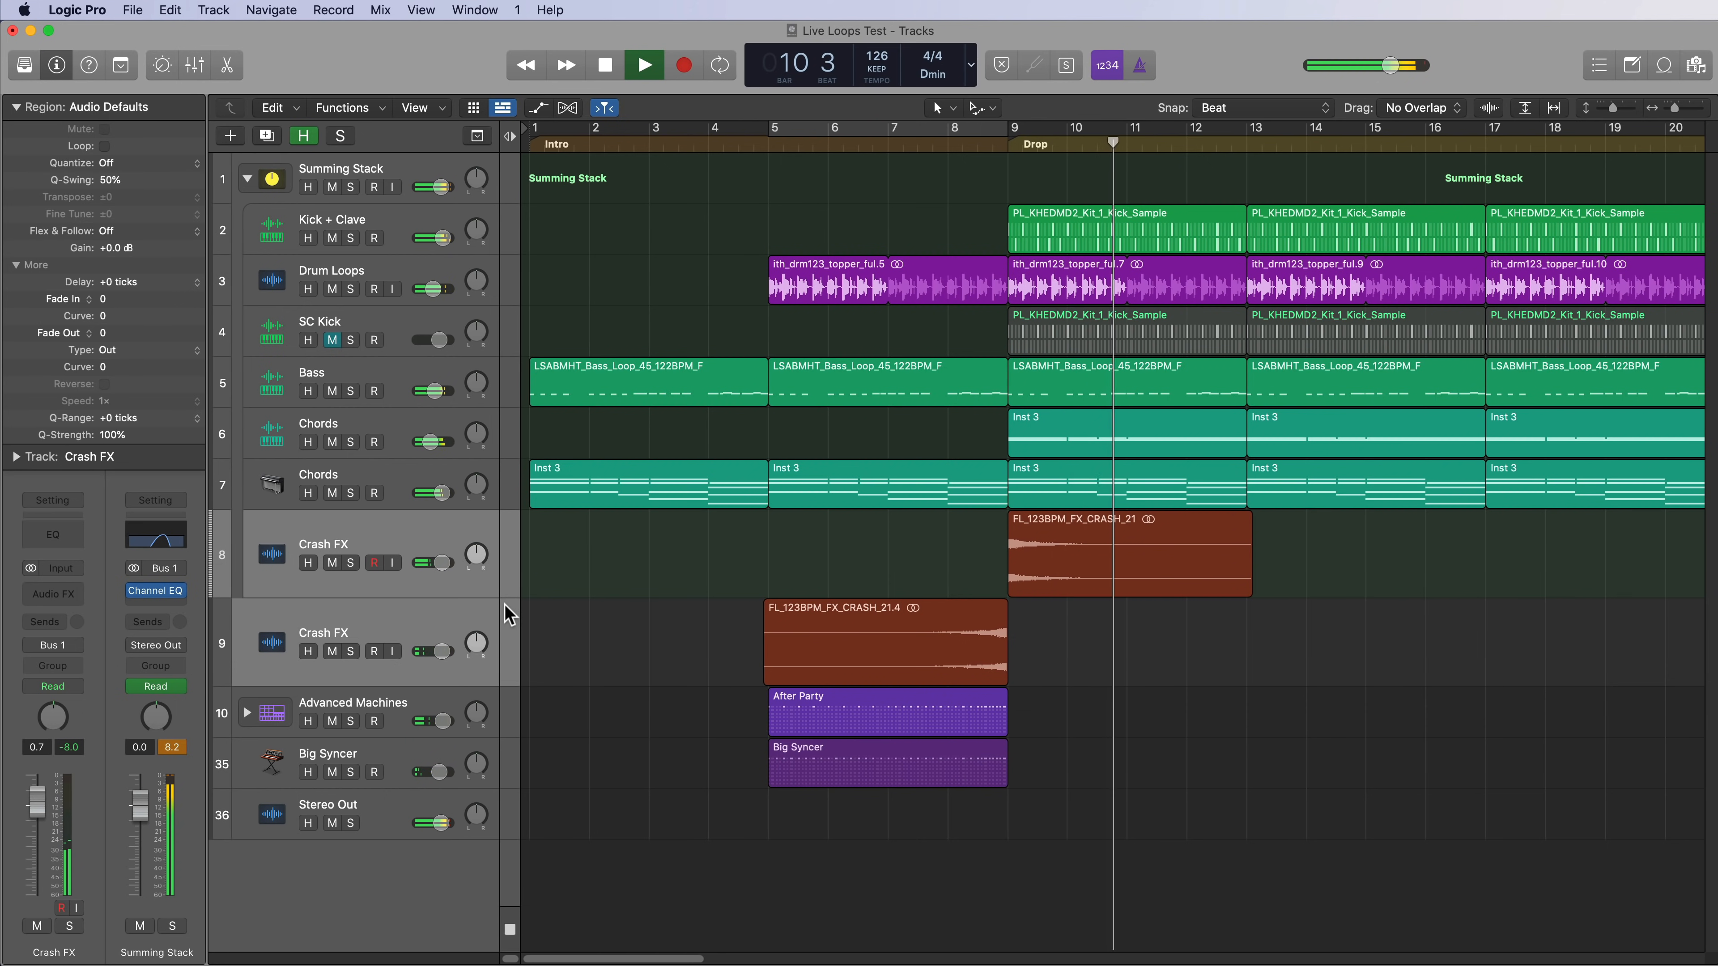
Stop playback, place the playhead at bar 5 and route the reversed Crash FX track's output to Stereo Output.
{"action": "left_click", "coordinate": [472, 634]}
{"action": "key", "text": "space"}
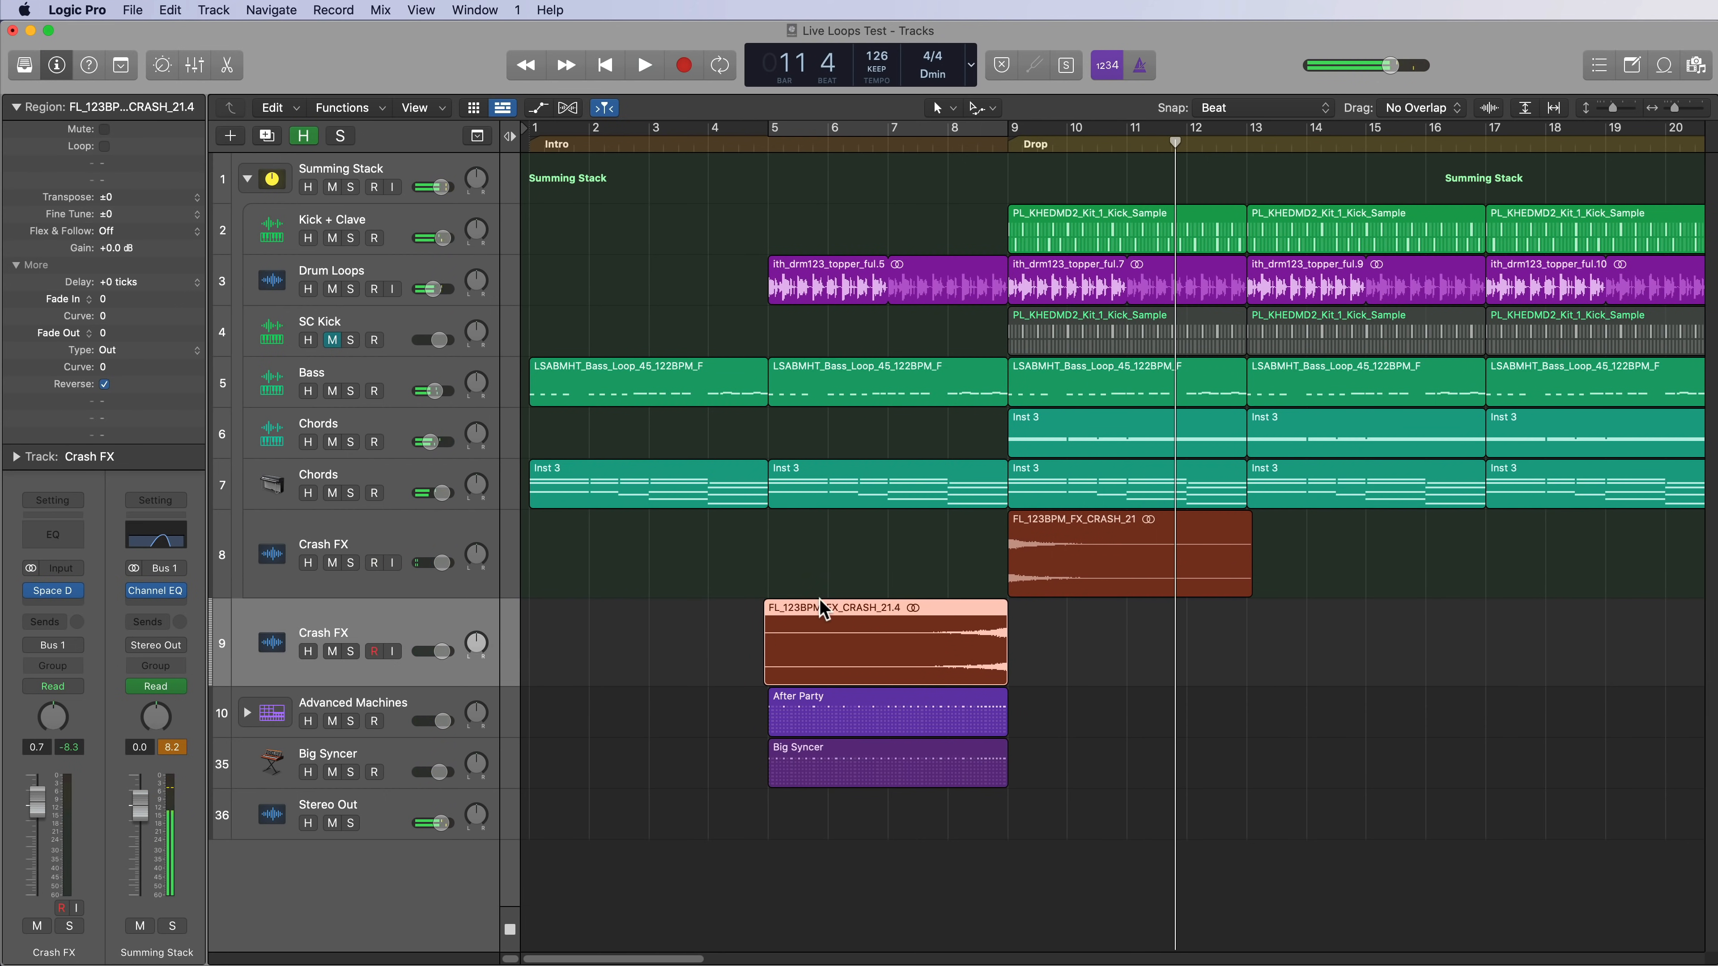
{"action": "left_click", "coordinate": [765, 144]}
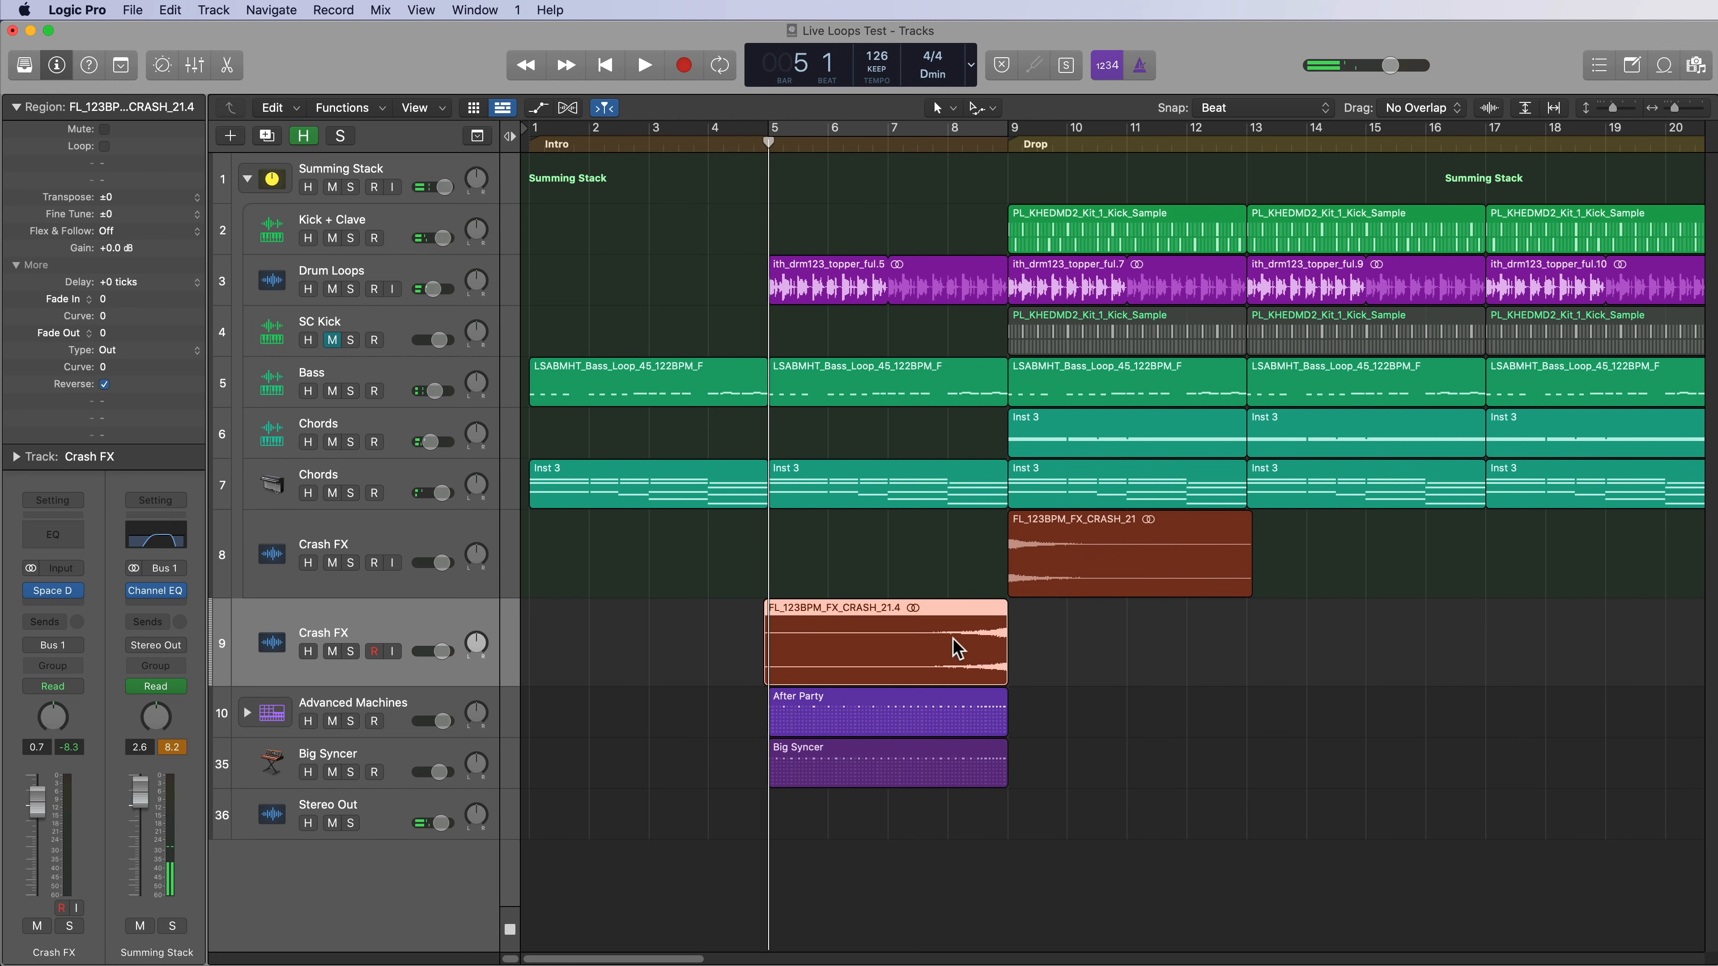
{"action": "left_click", "coordinate": [53, 645]}
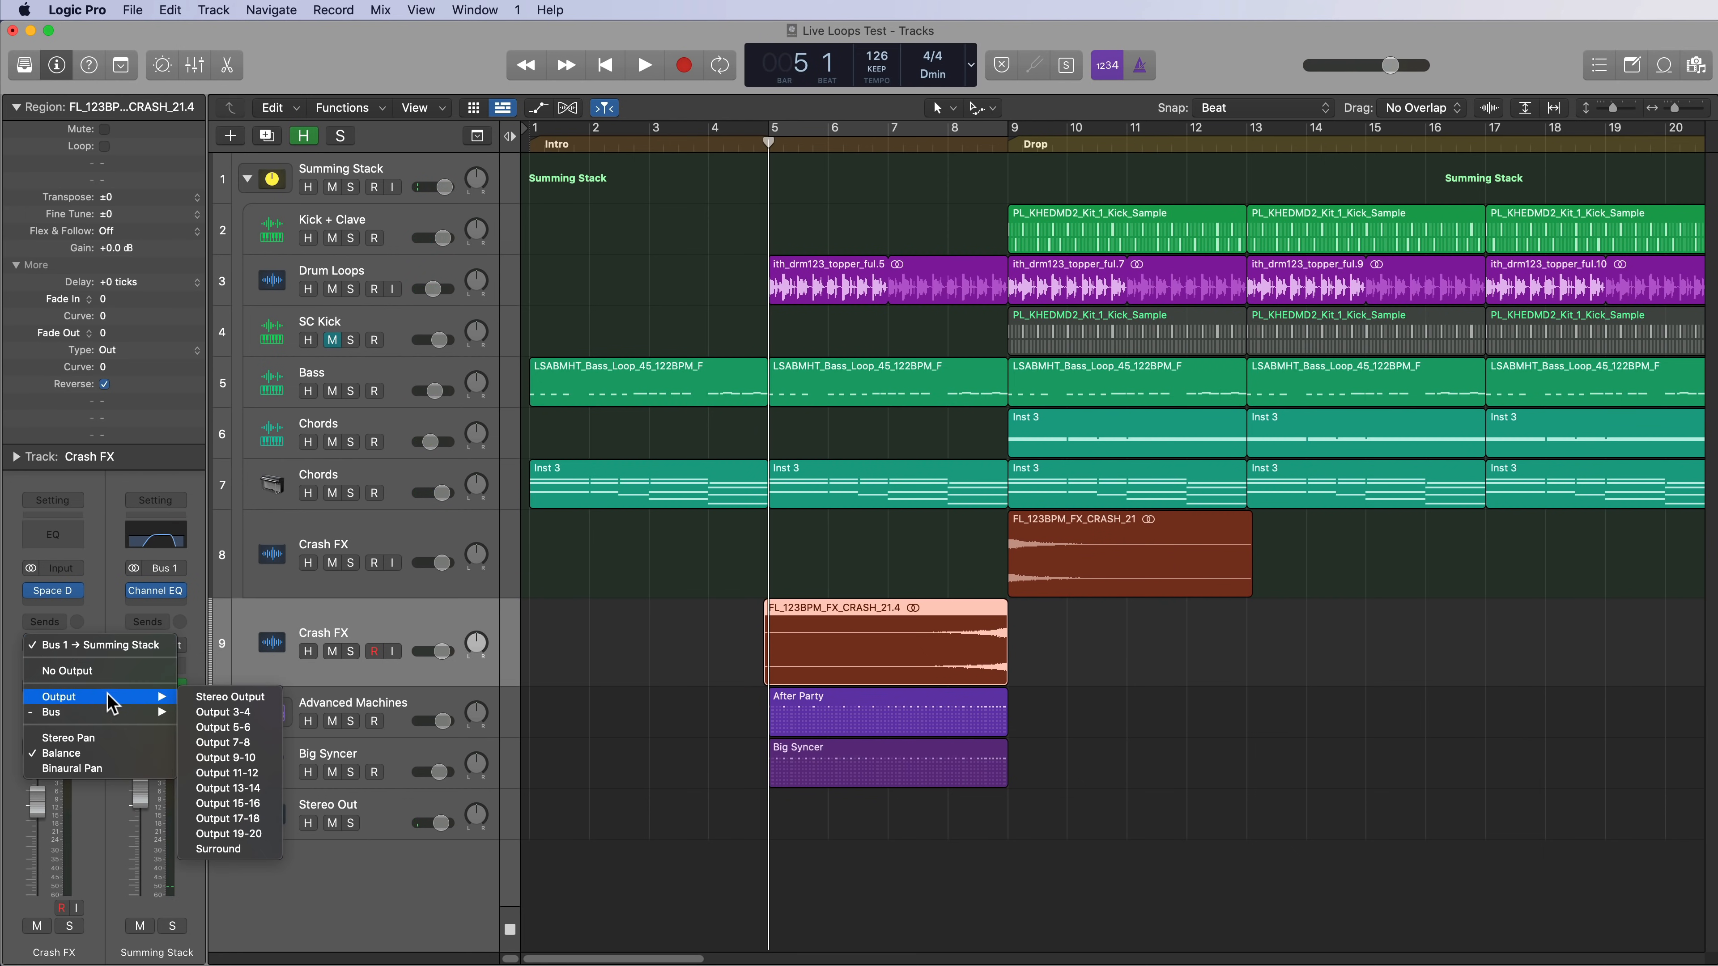
{"action": "left_click", "coordinate": [206, 696]}
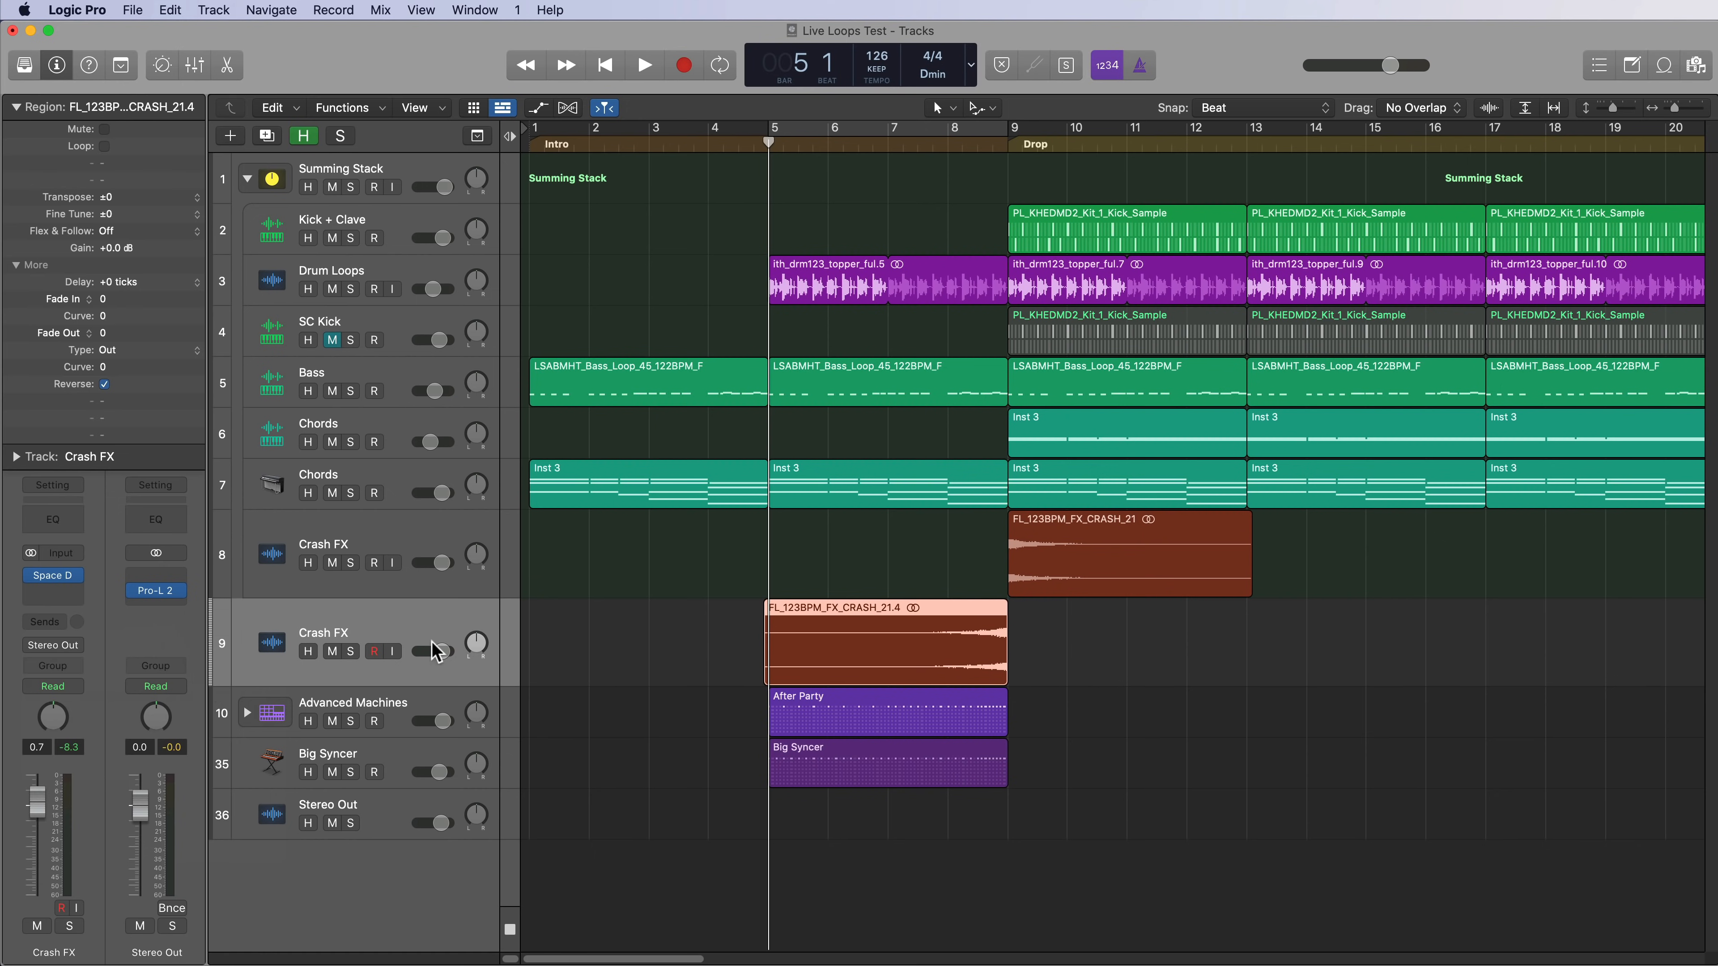
Play from bar 5 through the drop to hear the rerouted reversed crash.
{"action": "key", "text": "space"}
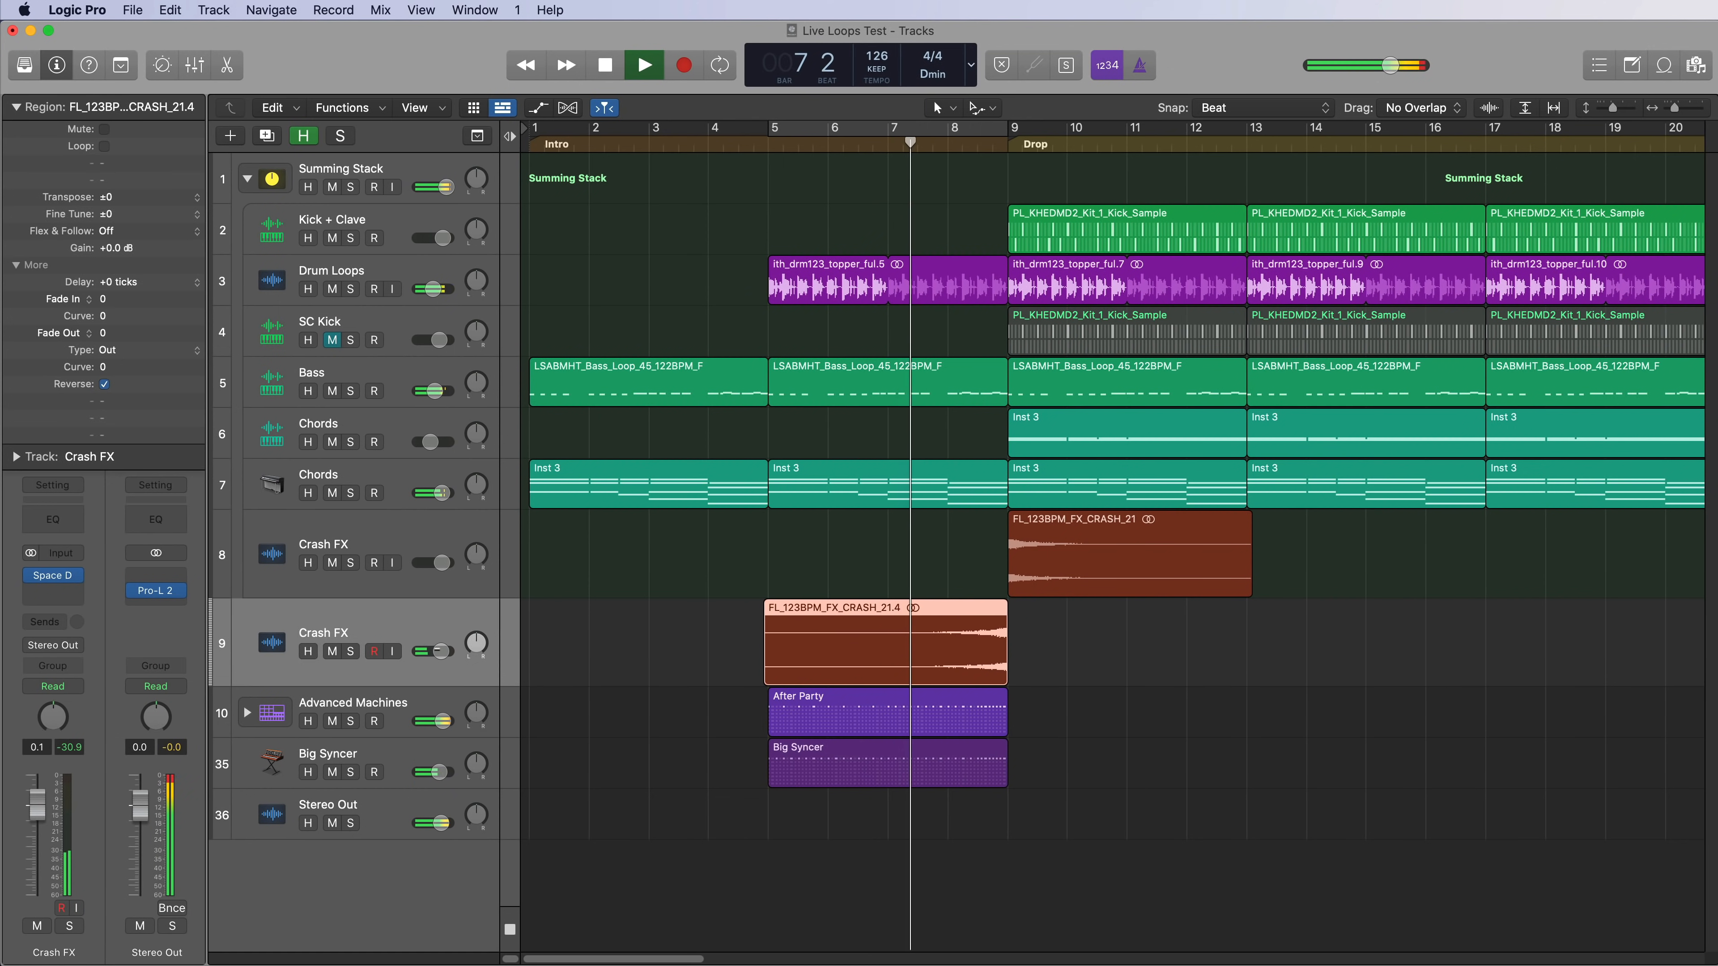
{"action": "left_click", "coordinate": [633, 639]}
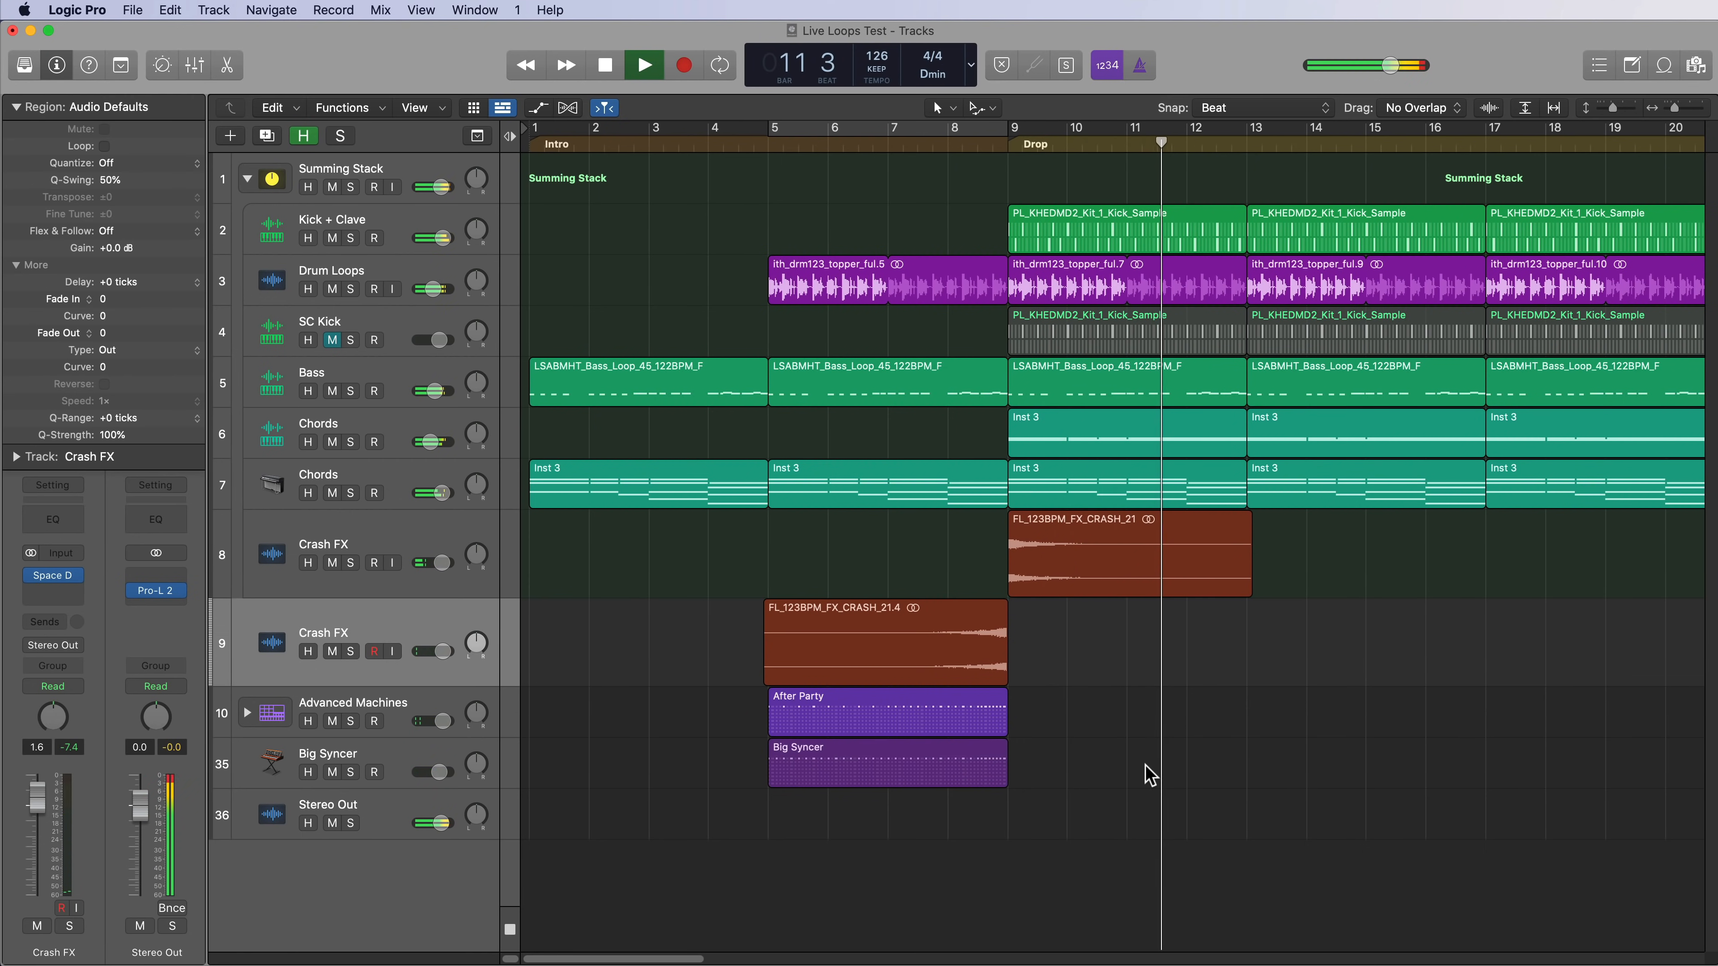
{"action": "key", "text": "space"}
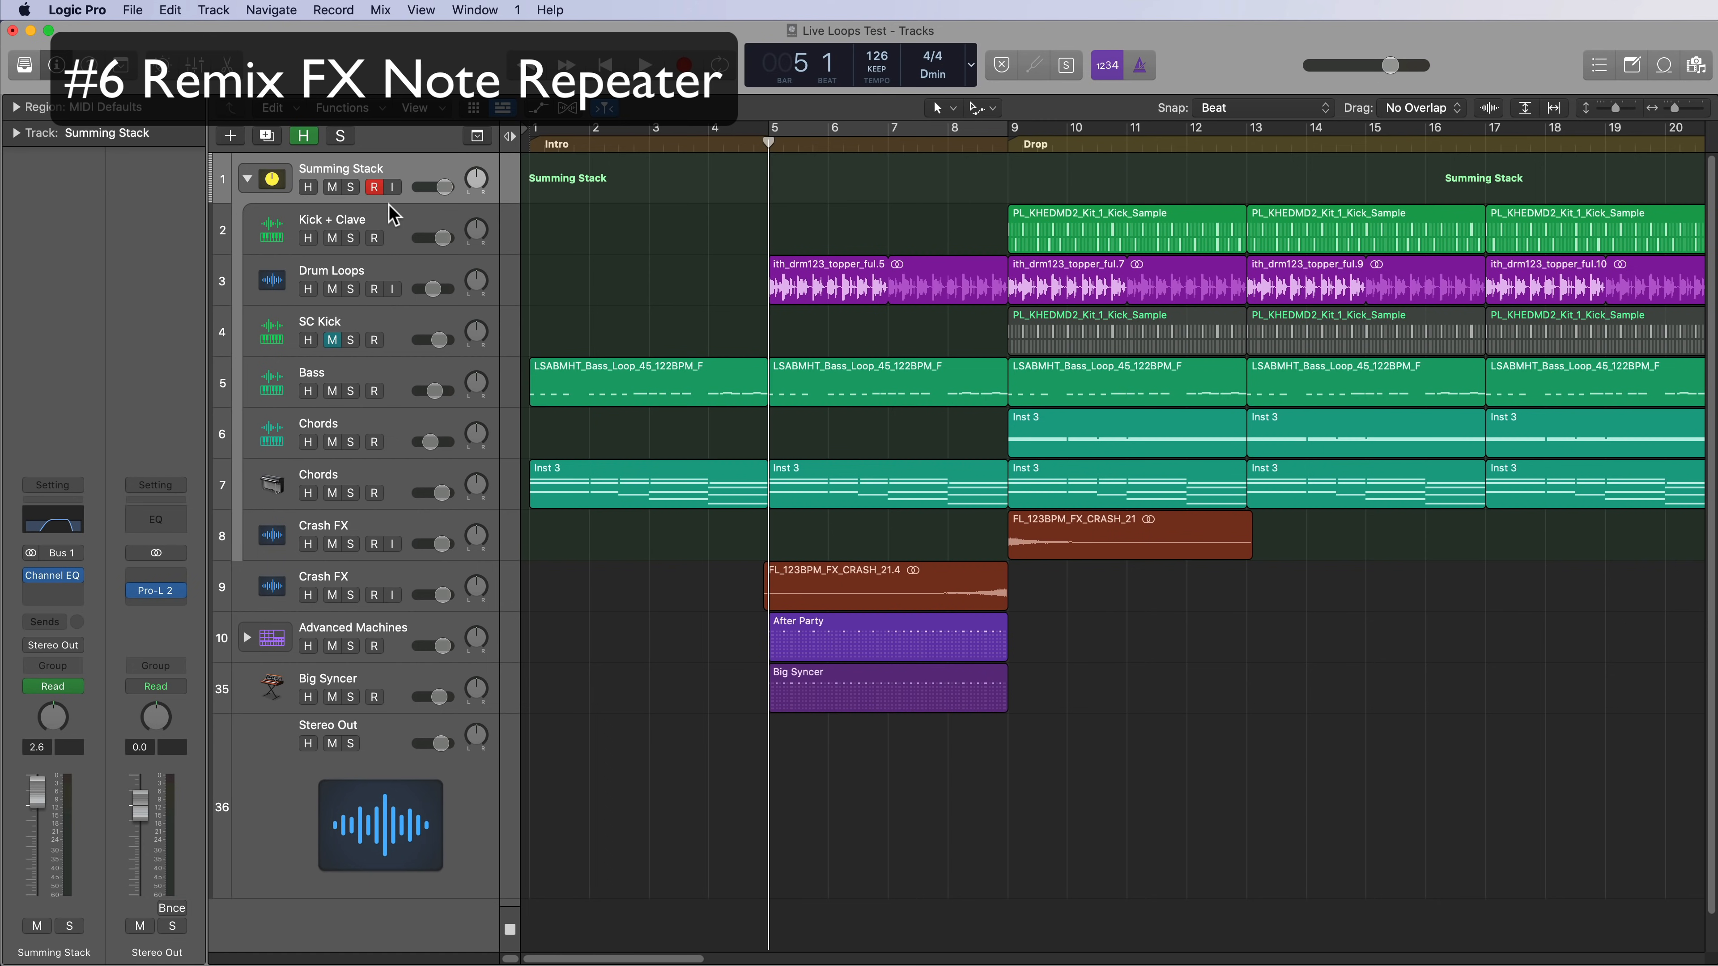
Insert Remix FX on the Summing Stack and assign the Repeater effect to its second XY pad.
{"action": "left_click", "coordinate": [51, 594]}
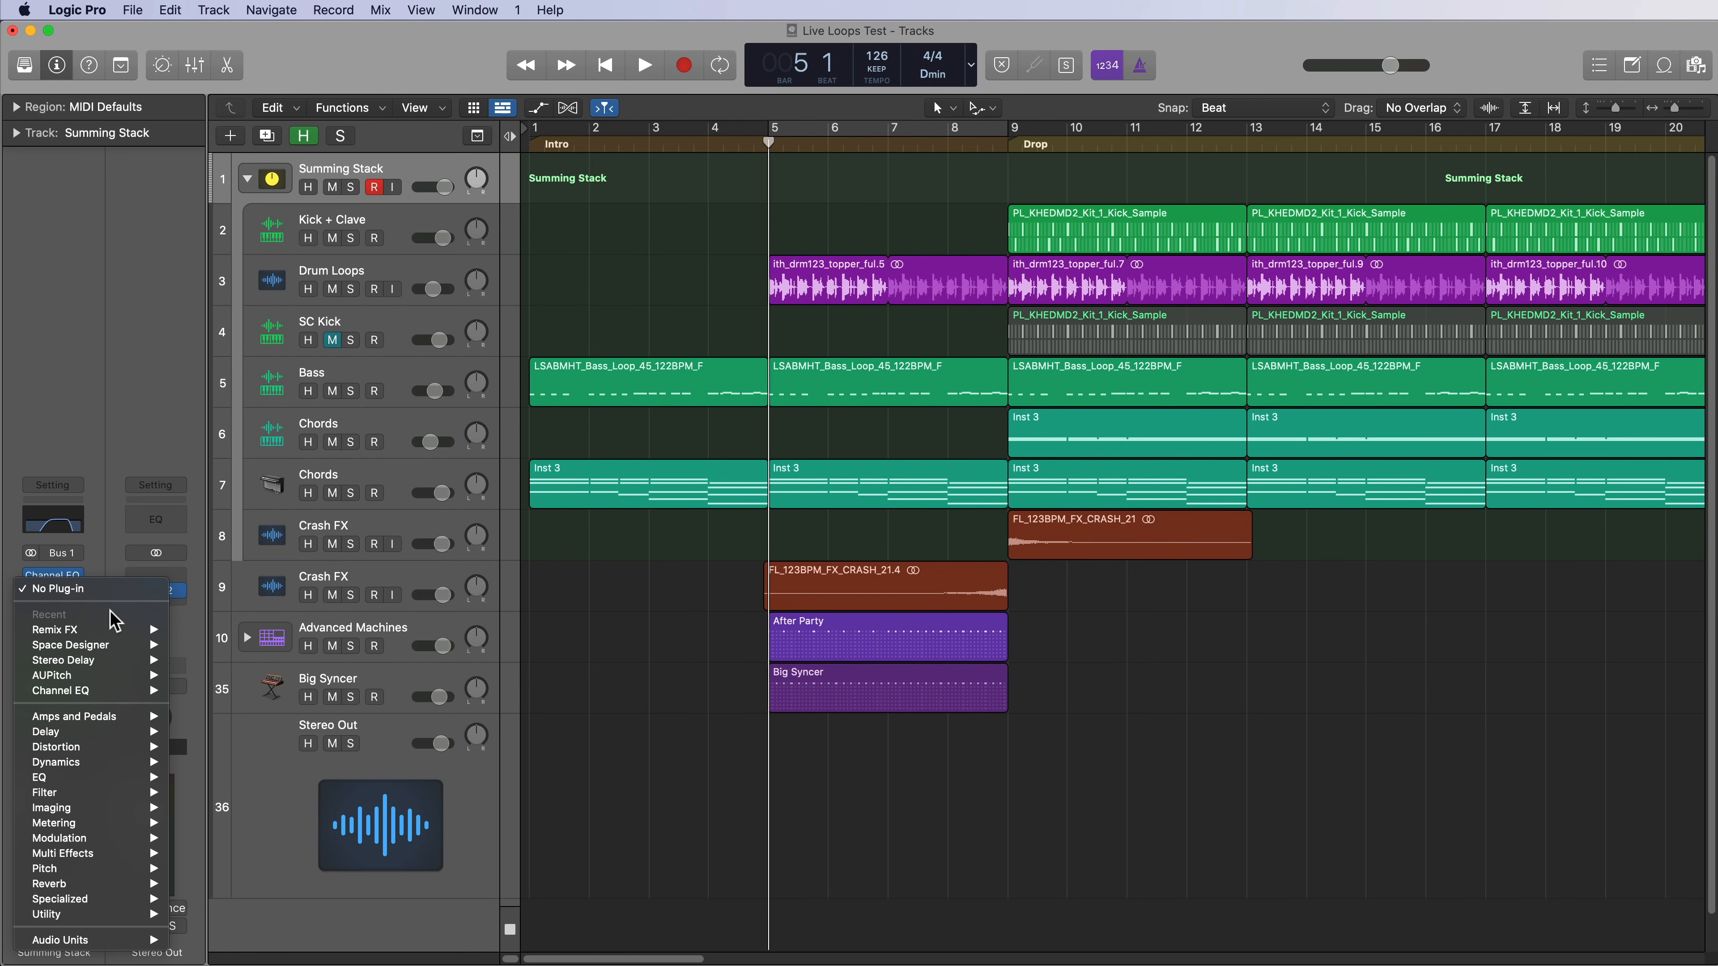
{"action": "left_click", "coordinate": [193, 631]}
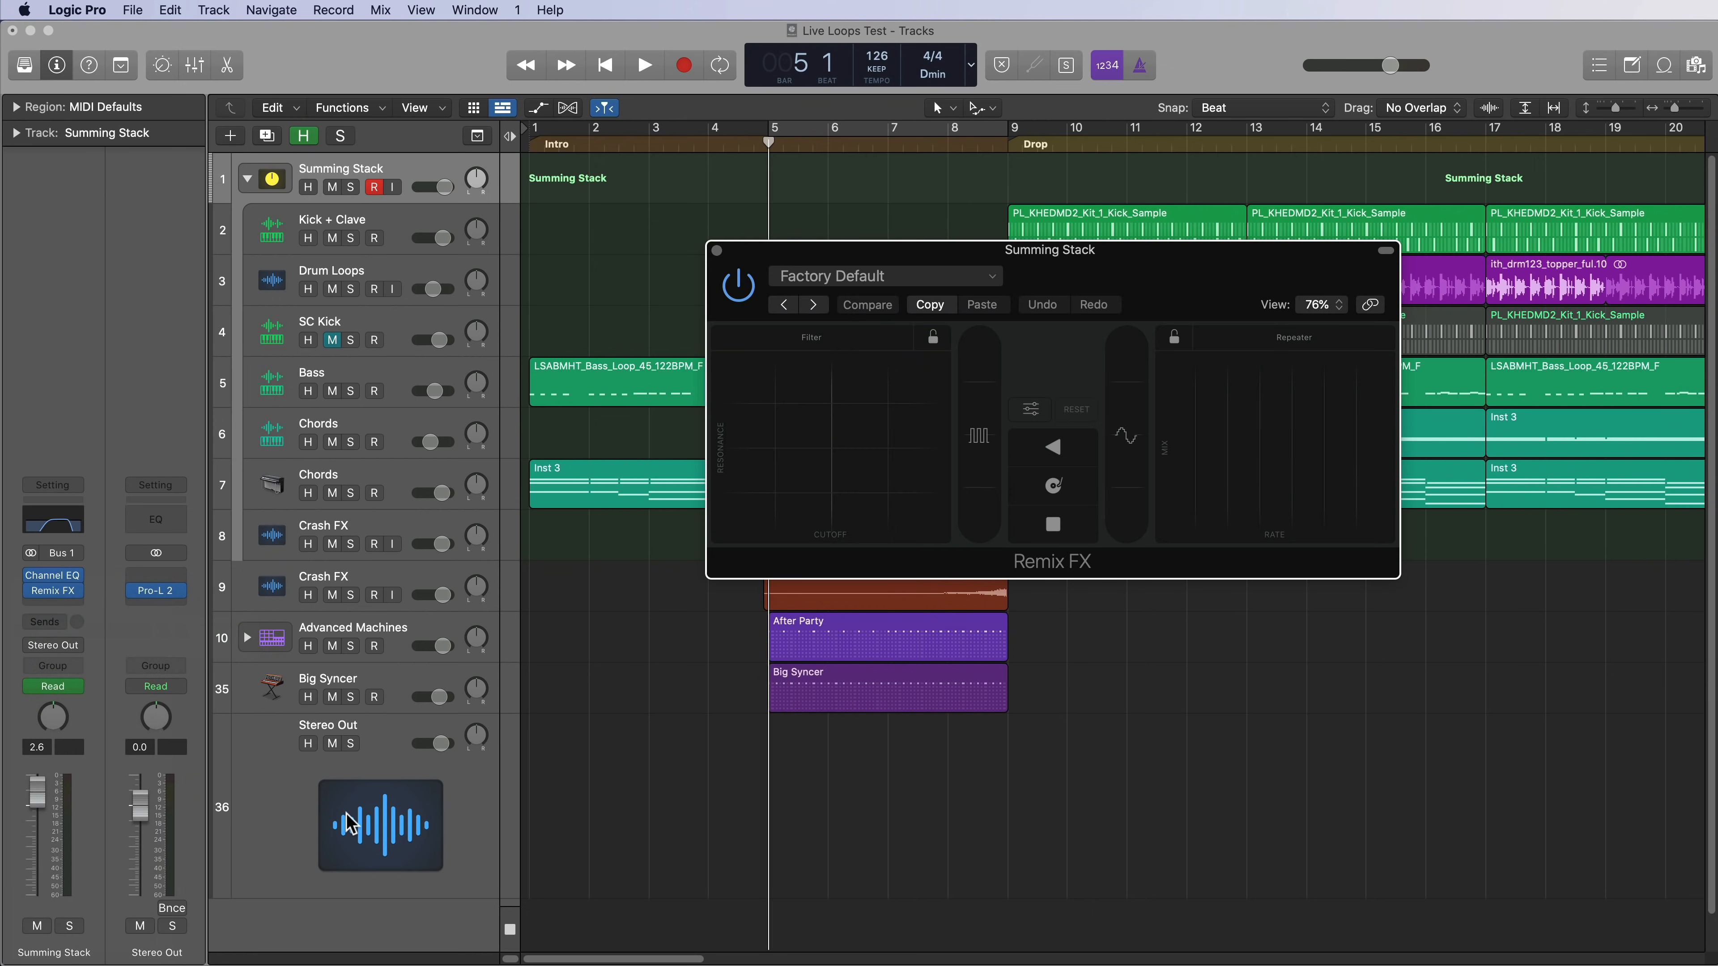
{"action": "left_click_drag", "start_coordinate": [1136, 300], "coordinate": [1346, 566]}
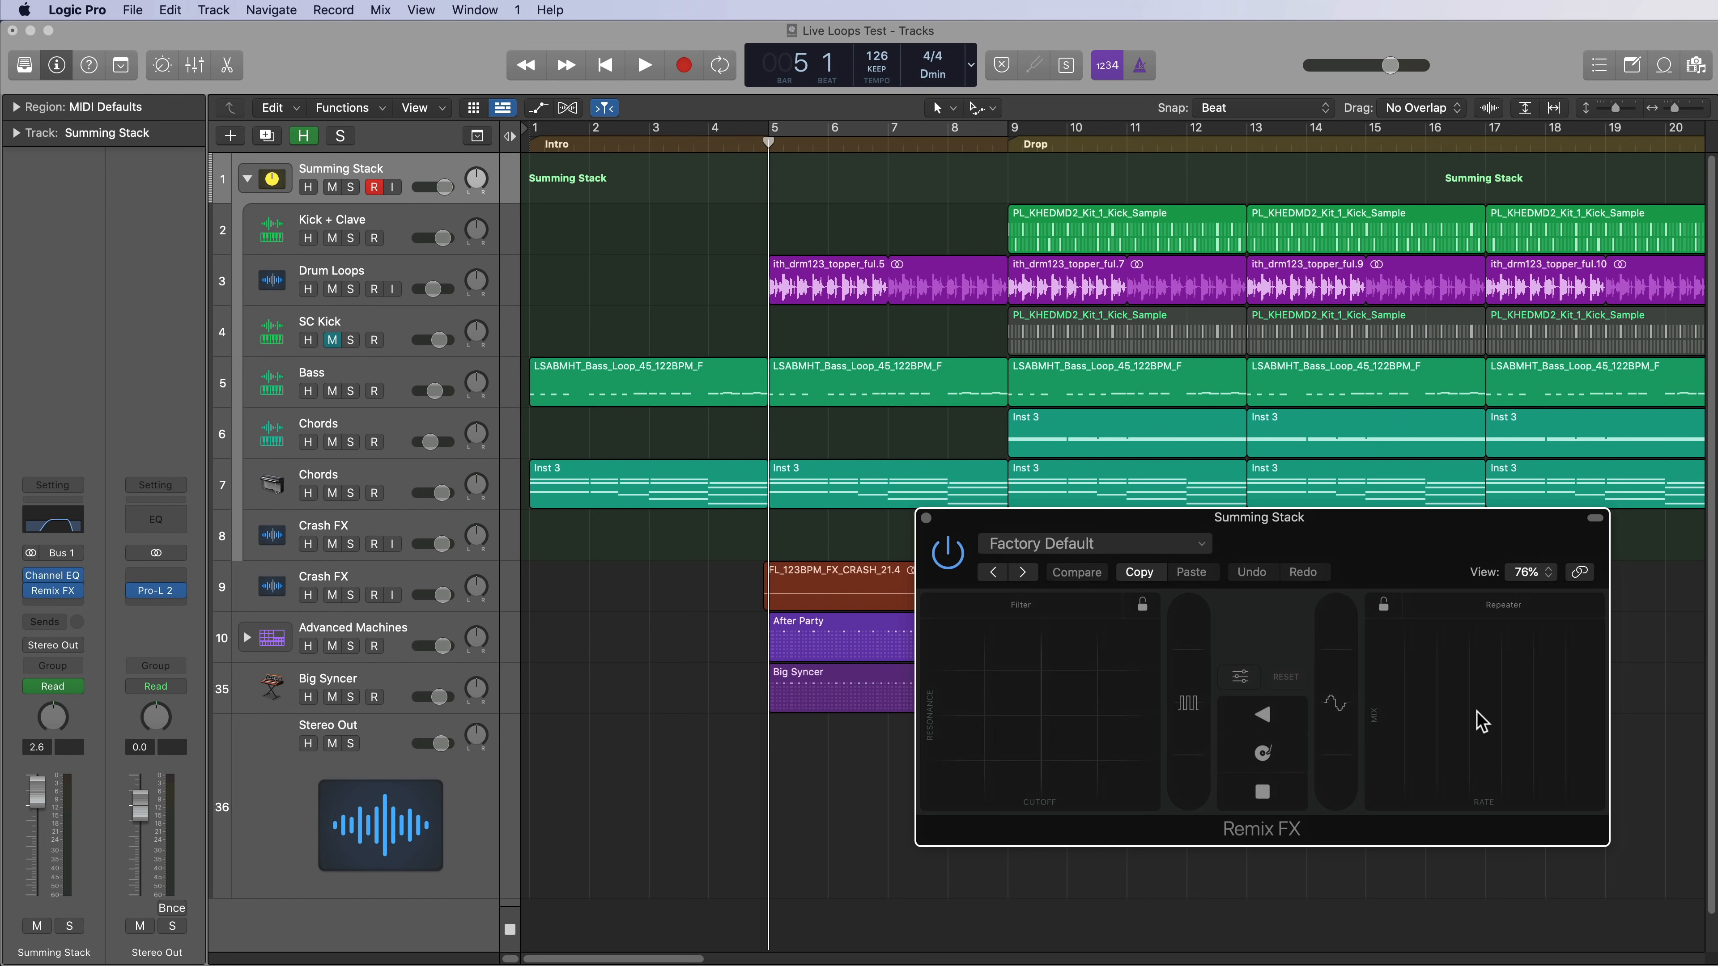
{"action": "left_click", "coordinate": [1499, 610]}
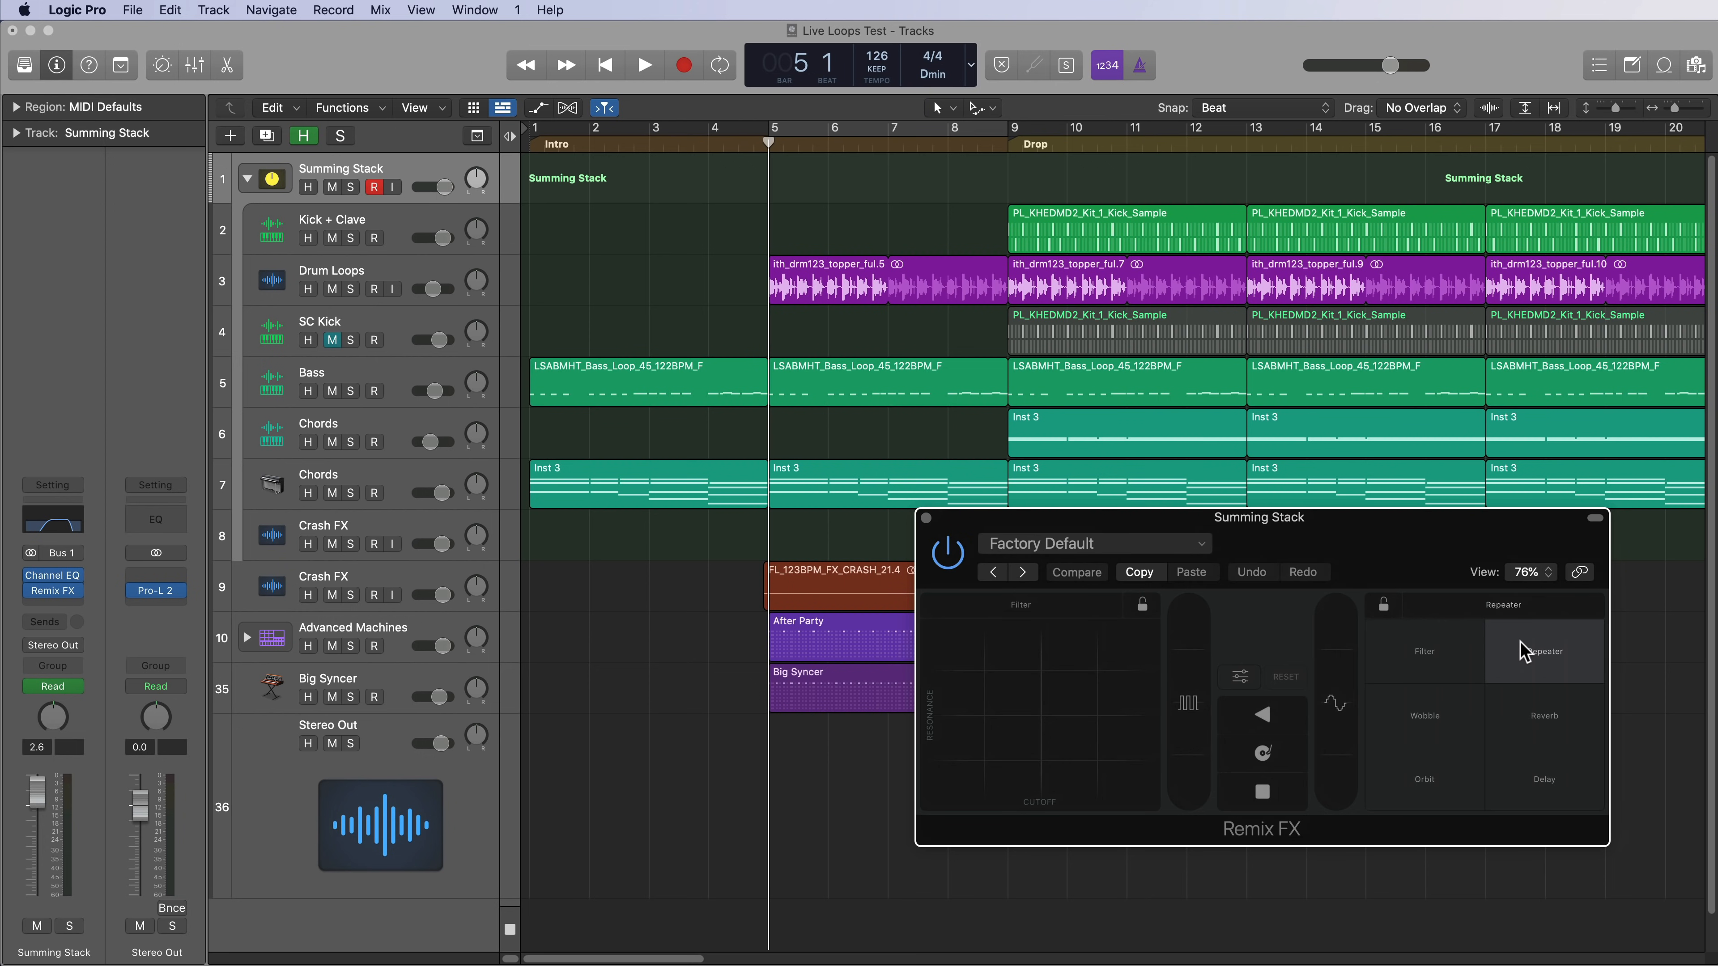
{"action": "left_click", "coordinate": [1505, 641]}
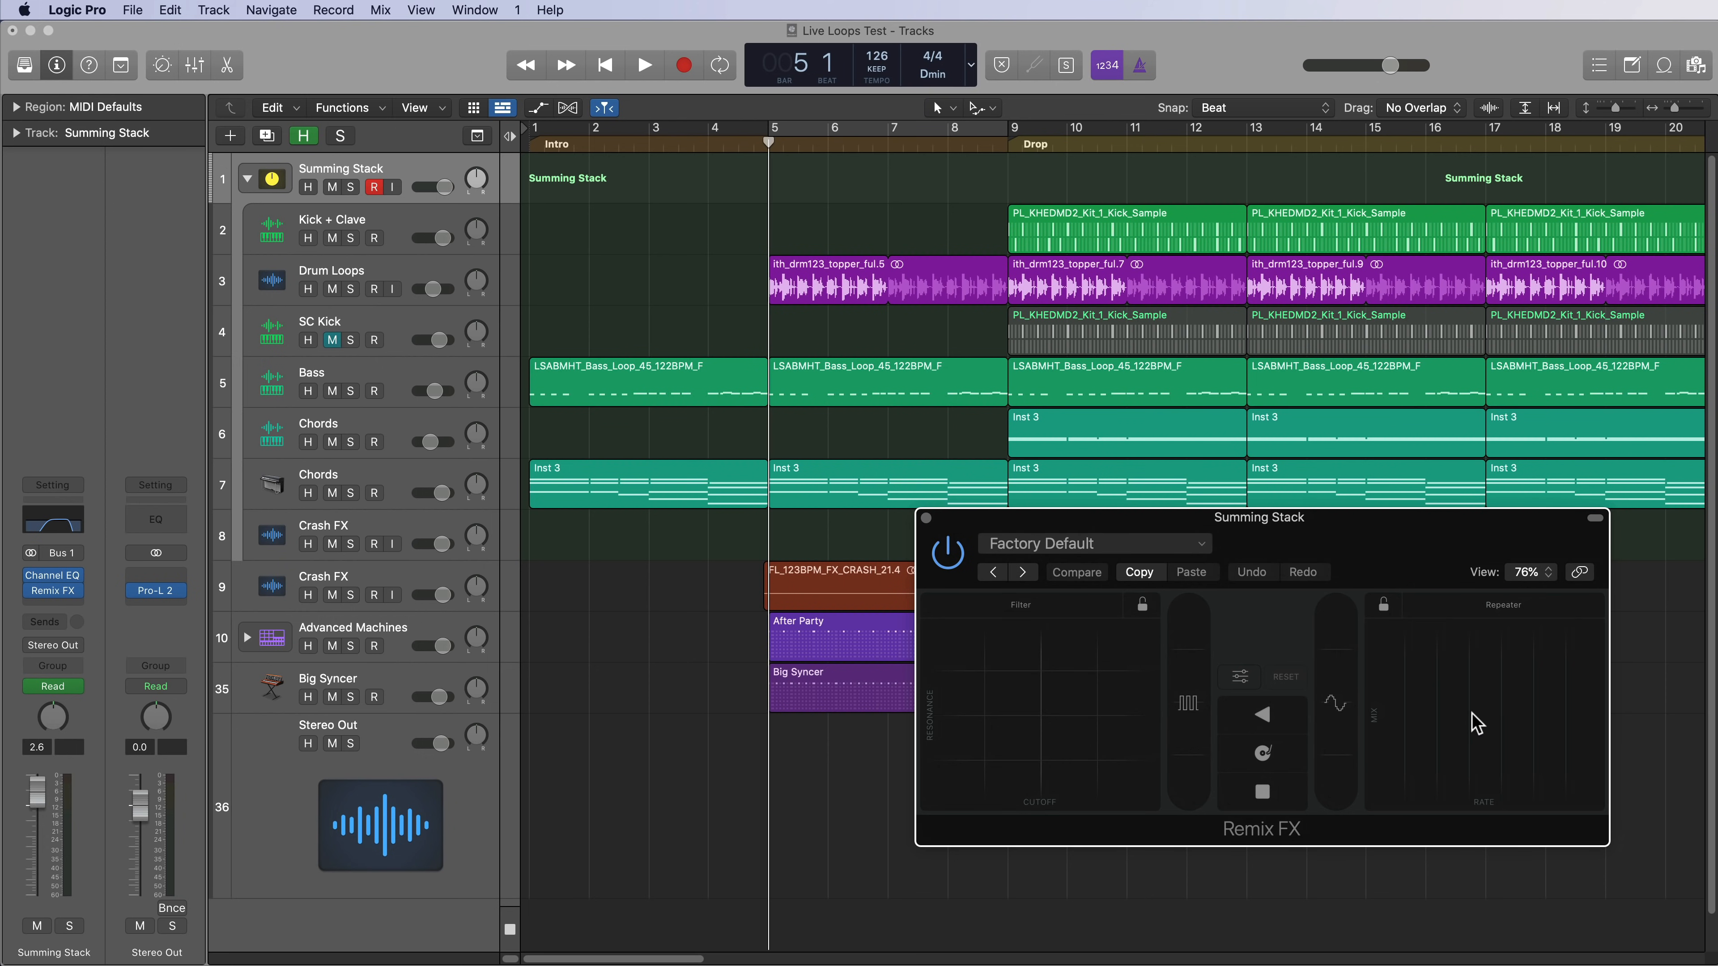
Play from bar 5 and try sweeping the Repeater pad toward a higher rate and mix up to the drop.
{"action": "key", "text": "space"}
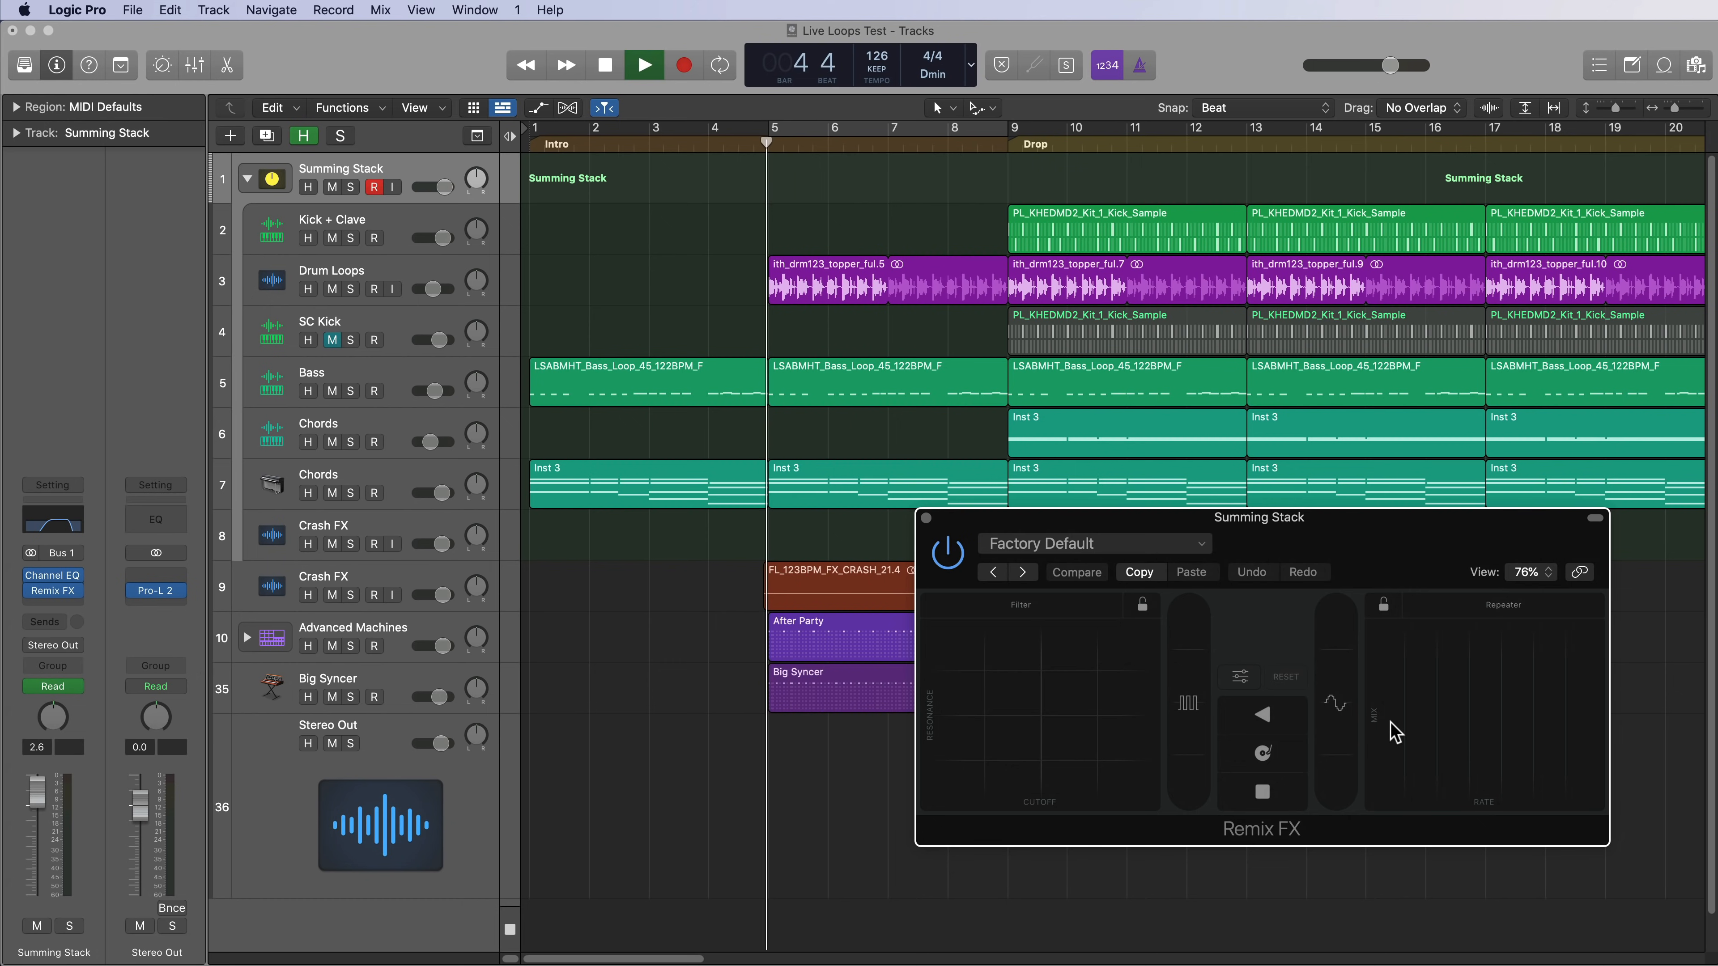
{"action": "mouse_move", "coordinate": [1394, 732]}
{"action": "left_mouse_down"}
{"action": "mouse_move", "coordinate": [1562, 711]}
{"action": "mouse_move", "coordinate": [1572, 696]}
{"action": "mouse_move", "coordinate": [1548, 671]}
{"action": "left_mouse_up"}
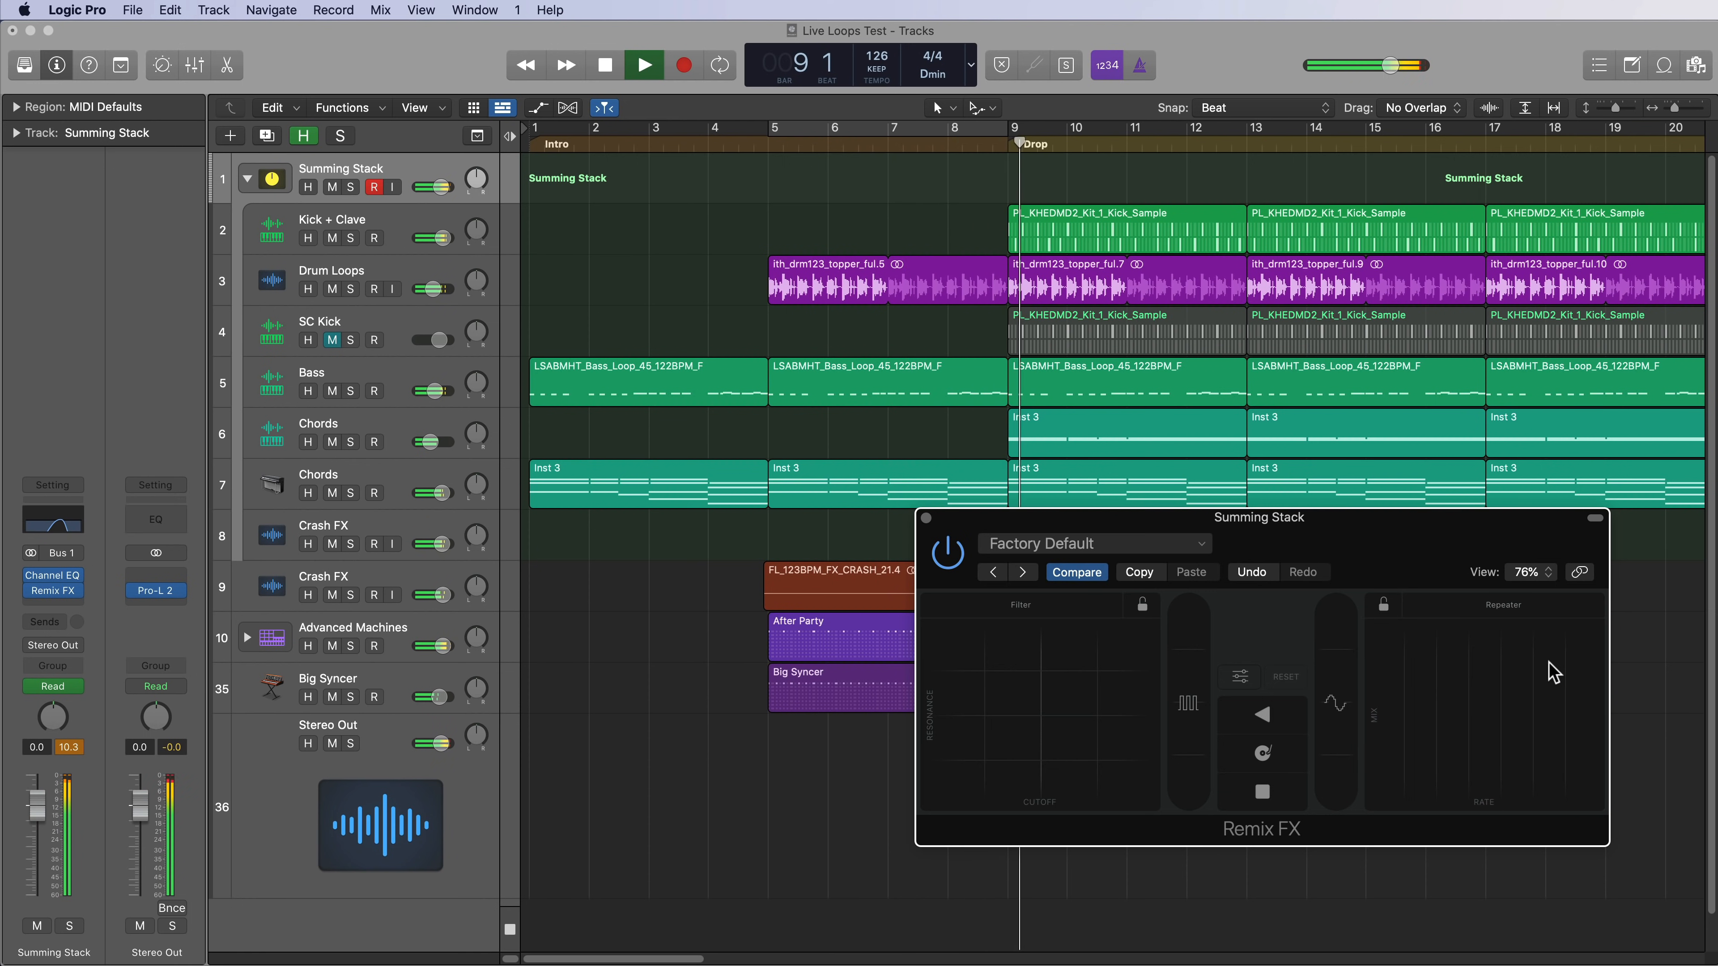
{"action": "key", "text": "space"}
{"action": "left_click", "coordinate": [773, 143]}
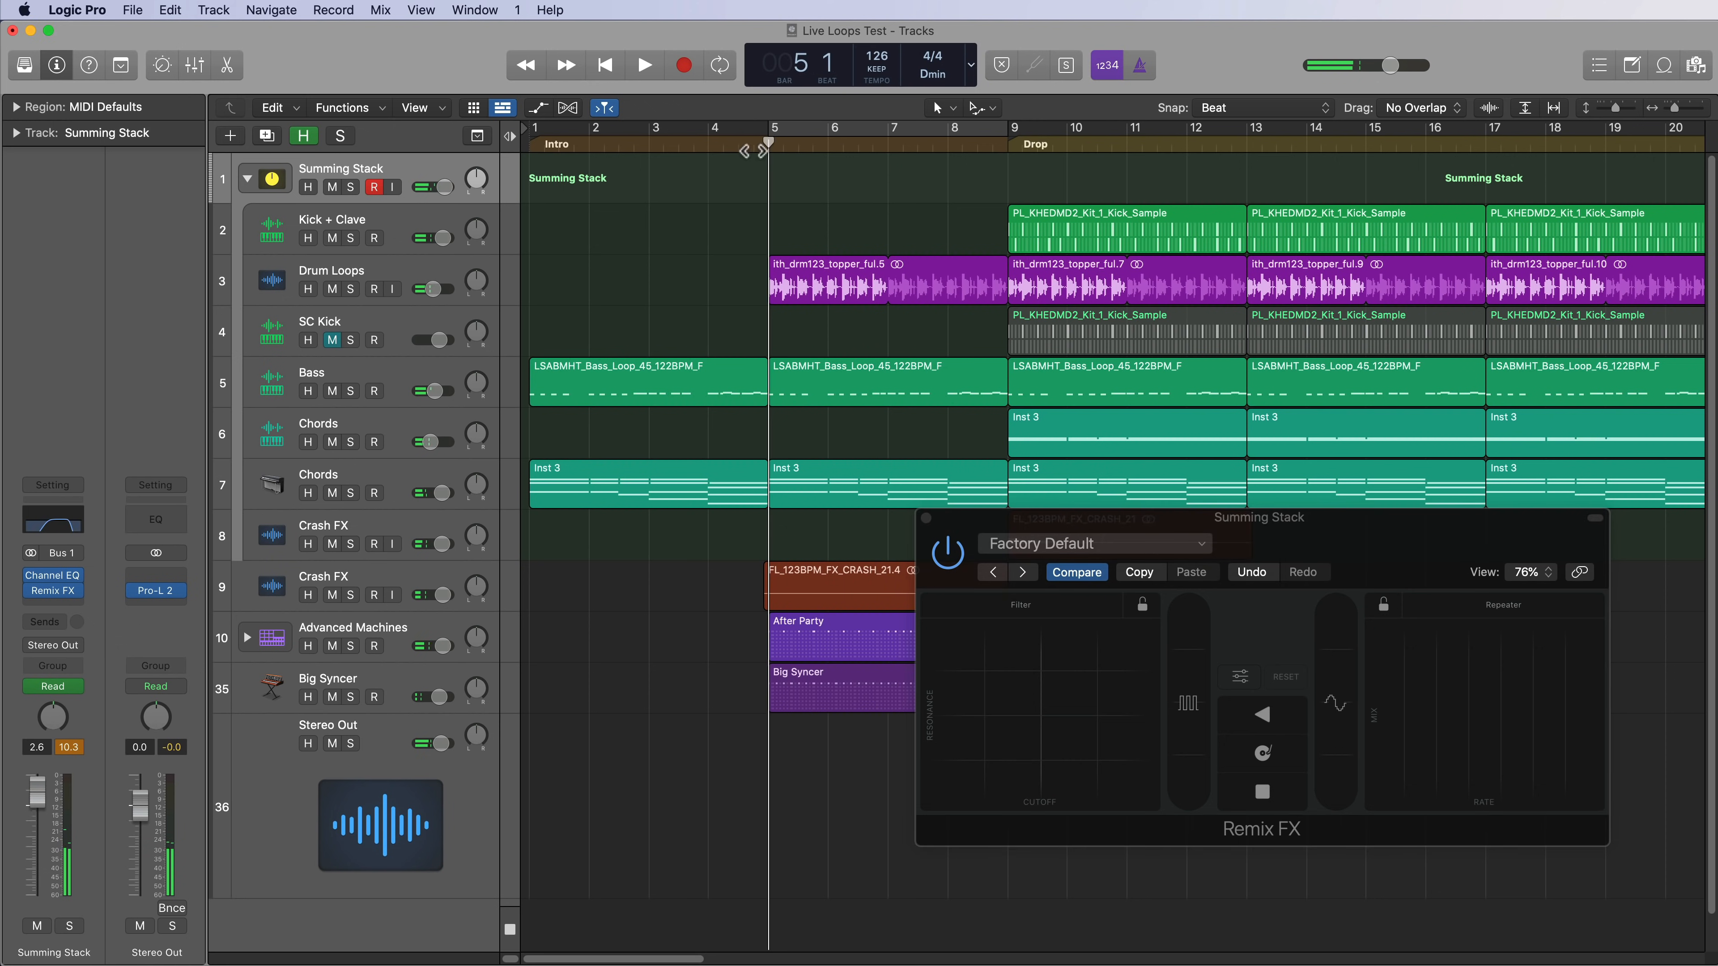
Enlarge the Summing Stack track's height and rehearse the Repeater sweep from bar 7 into the drop.
{"action": "left_click_drag", "start_coordinate": [395, 201], "coordinate": [412, 387]}
{"action": "mouse_move", "coordinate": [1313, 542]}
{"action": "left_mouse_down"}
{"action": "mouse_move", "coordinate": [1329, 523]}
{"action": "mouse_move", "coordinate": [1309, 510]}
{"action": "left_mouse_up"}
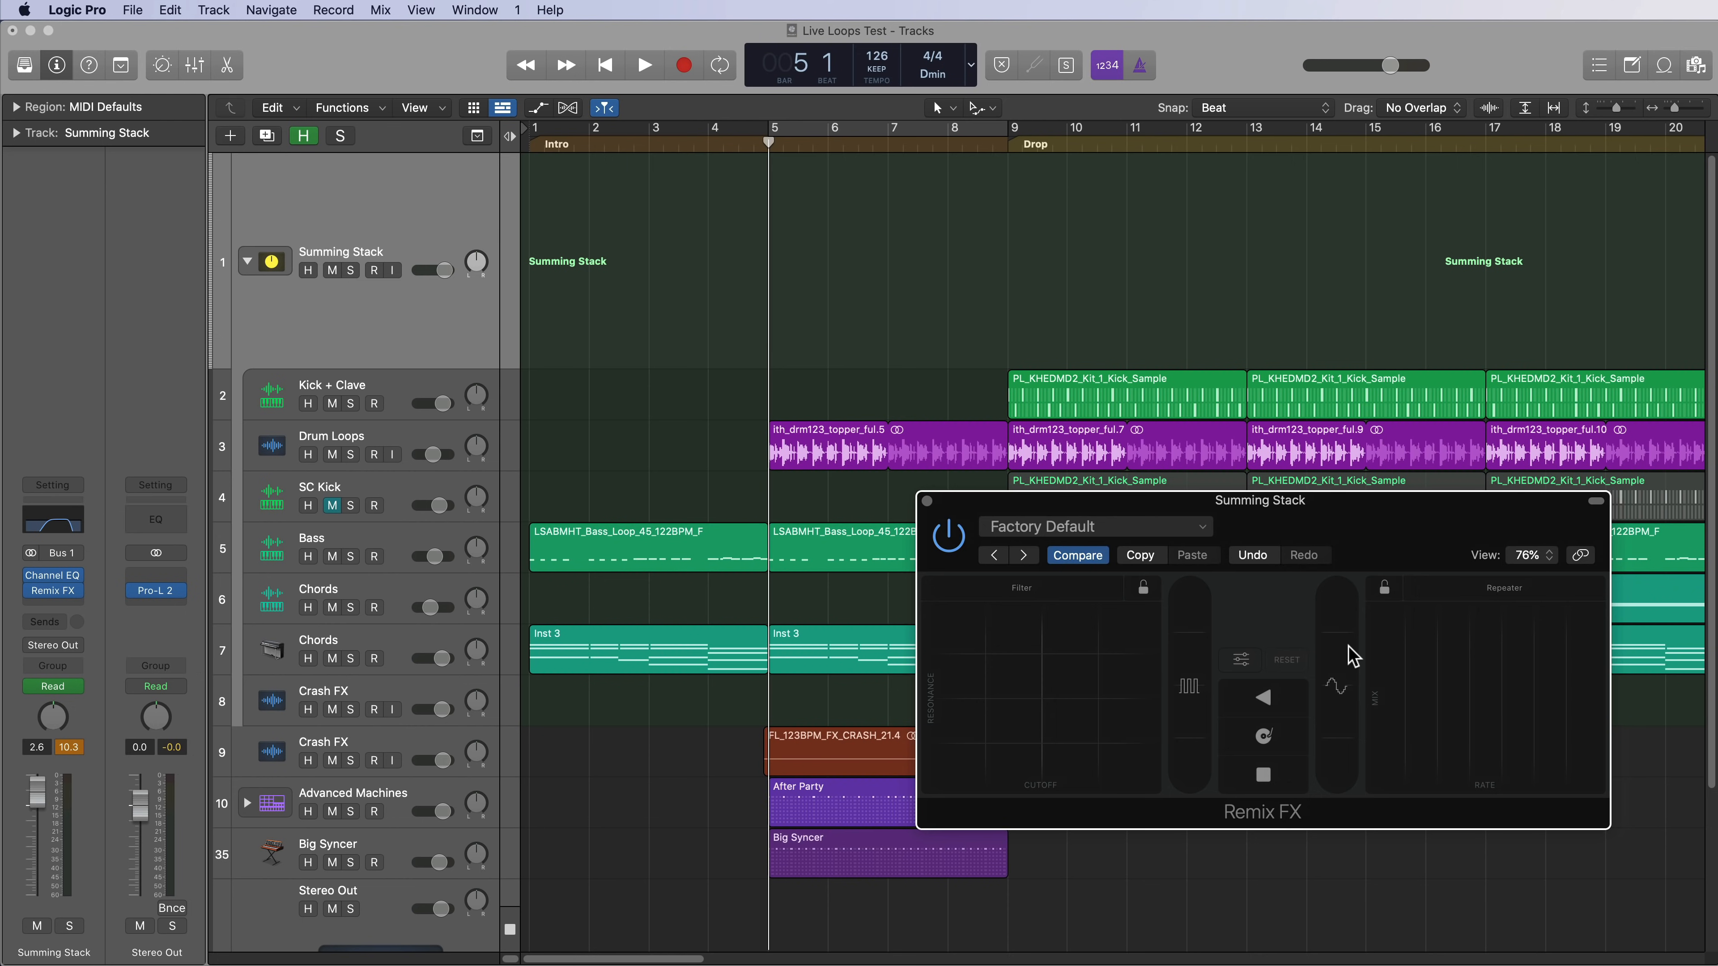
{"action": "mouse_move", "coordinate": [1452, 710]}
{"action": "left_mouse_down"}
{"action": "mouse_move", "coordinate": [1437, 690]}
{"action": "mouse_move", "coordinate": [1518, 693]}
{"action": "mouse_move", "coordinate": [1461, 710]}
{"action": "mouse_move", "coordinate": [1472, 684]}
{"action": "left_mouse_up"}
{"action": "left_click", "coordinate": [888, 142]}
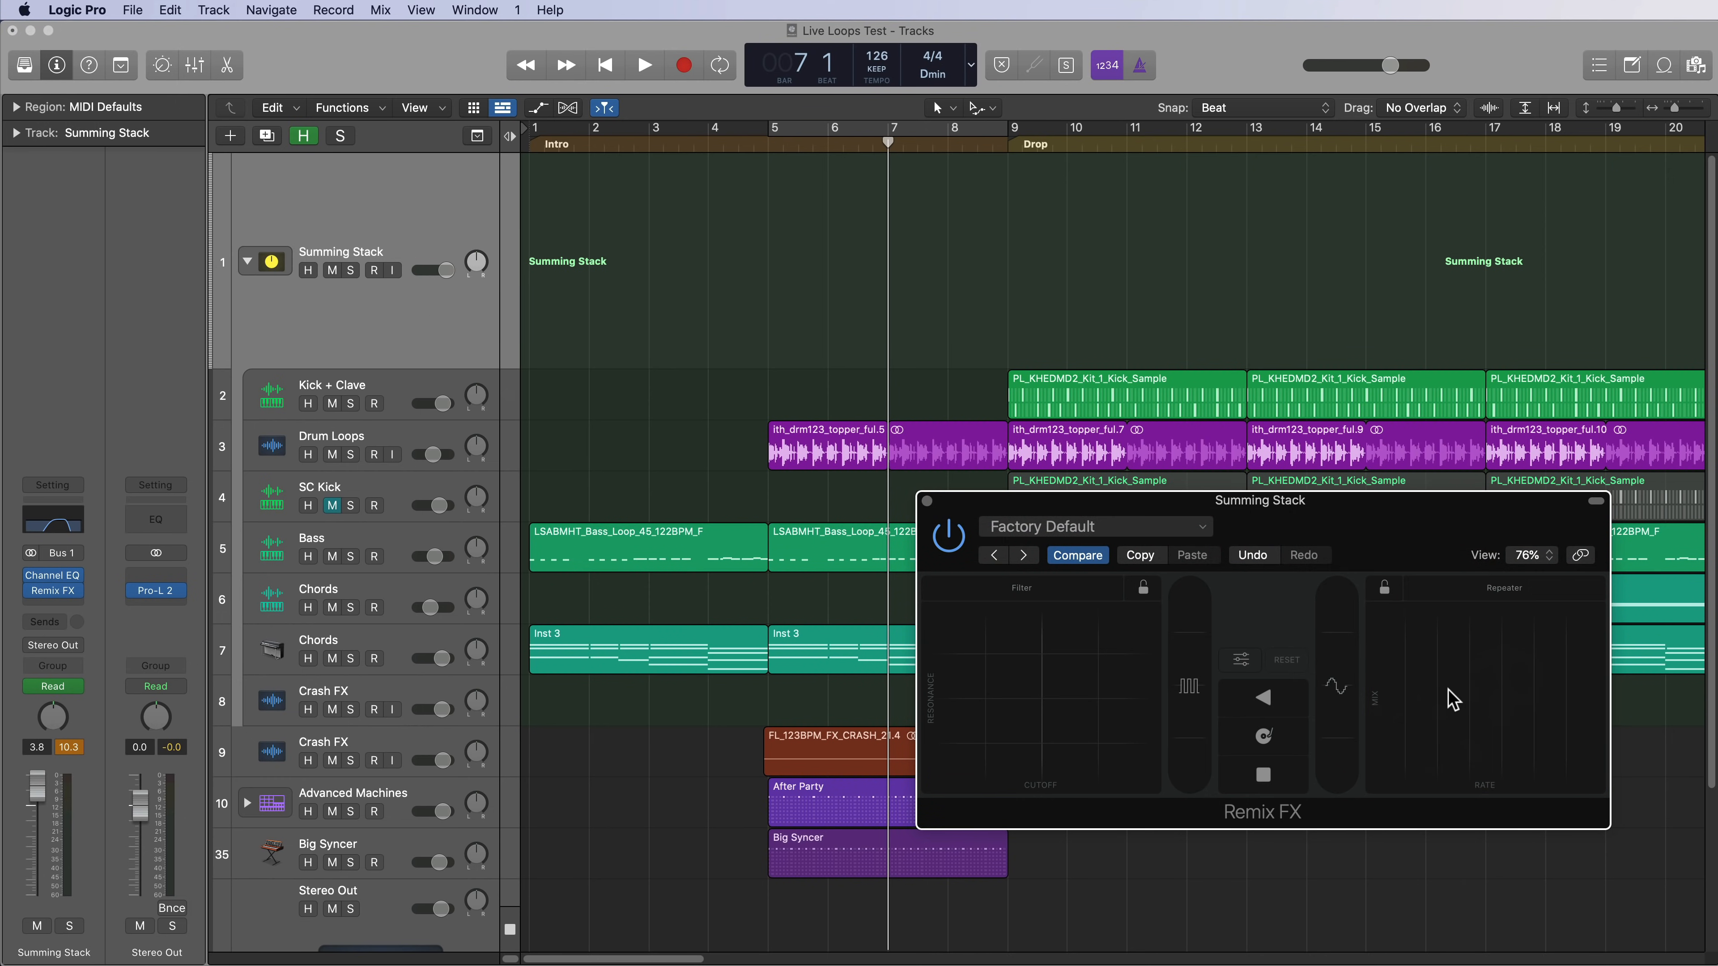
{"action": "key", "text": "space"}
{"action": "left_click_drag", "start_coordinate": [1445, 710], "coordinate": [1513, 682]}
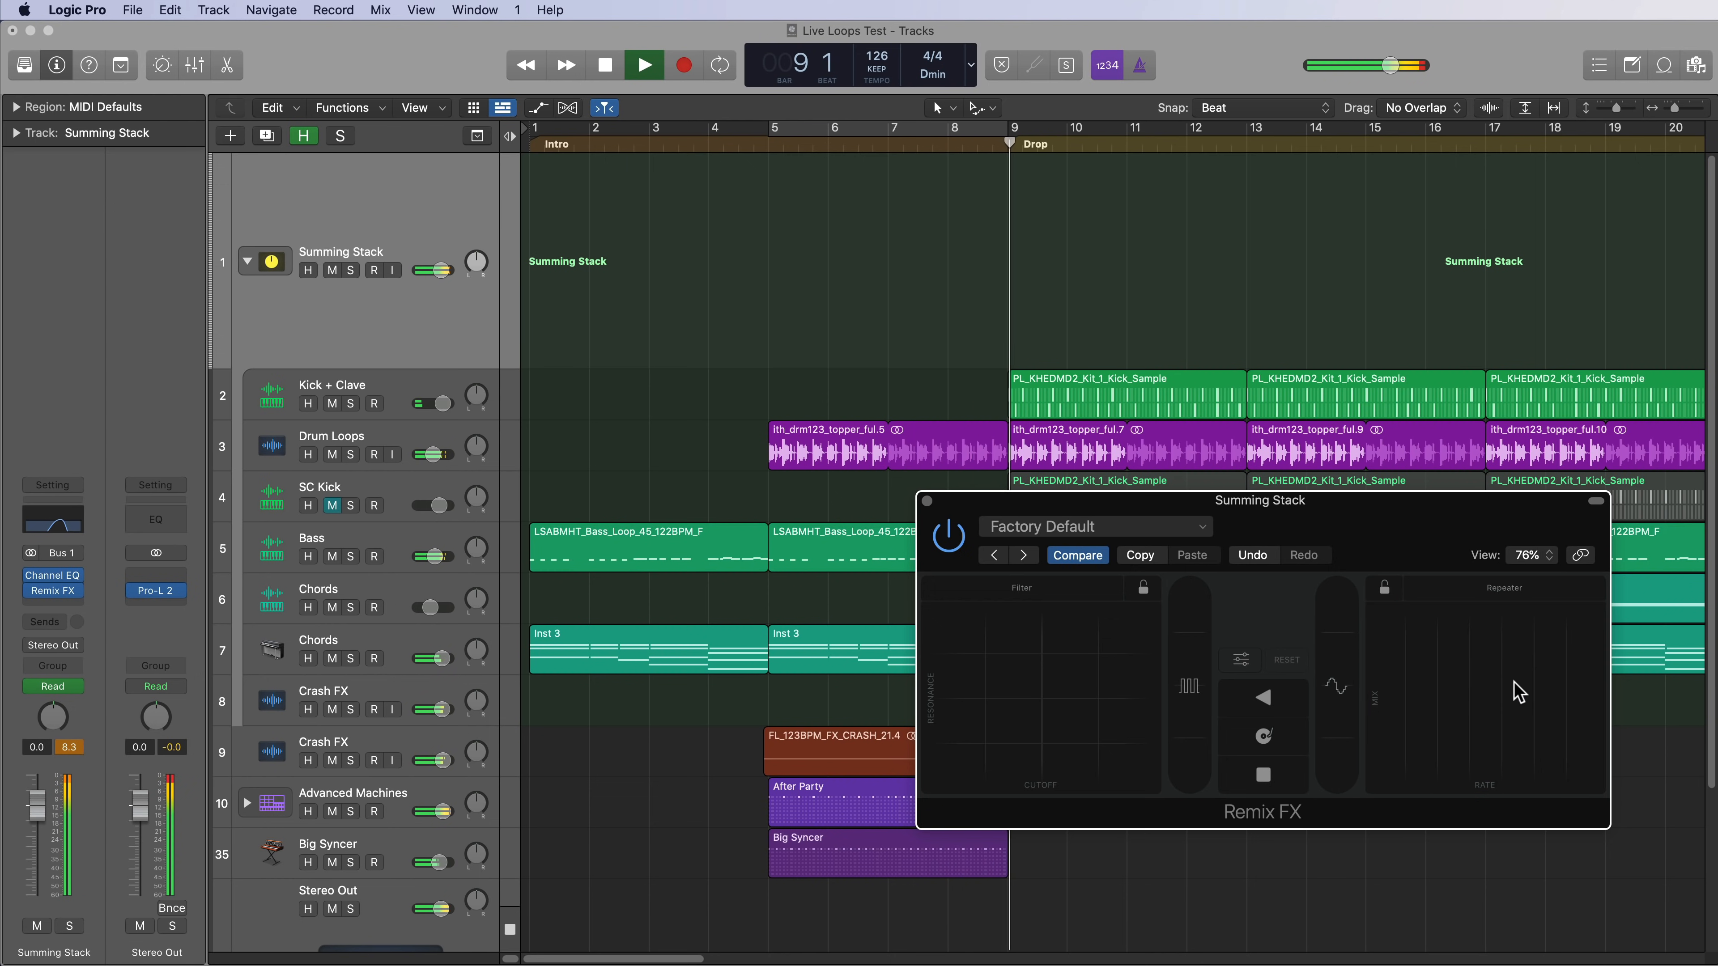
{"action": "key", "text": "space"}
Rehearse the Repeater sweep into the drop once more and return the stopped playhead to bar 7.
{"action": "left_click", "coordinate": [890, 145]}
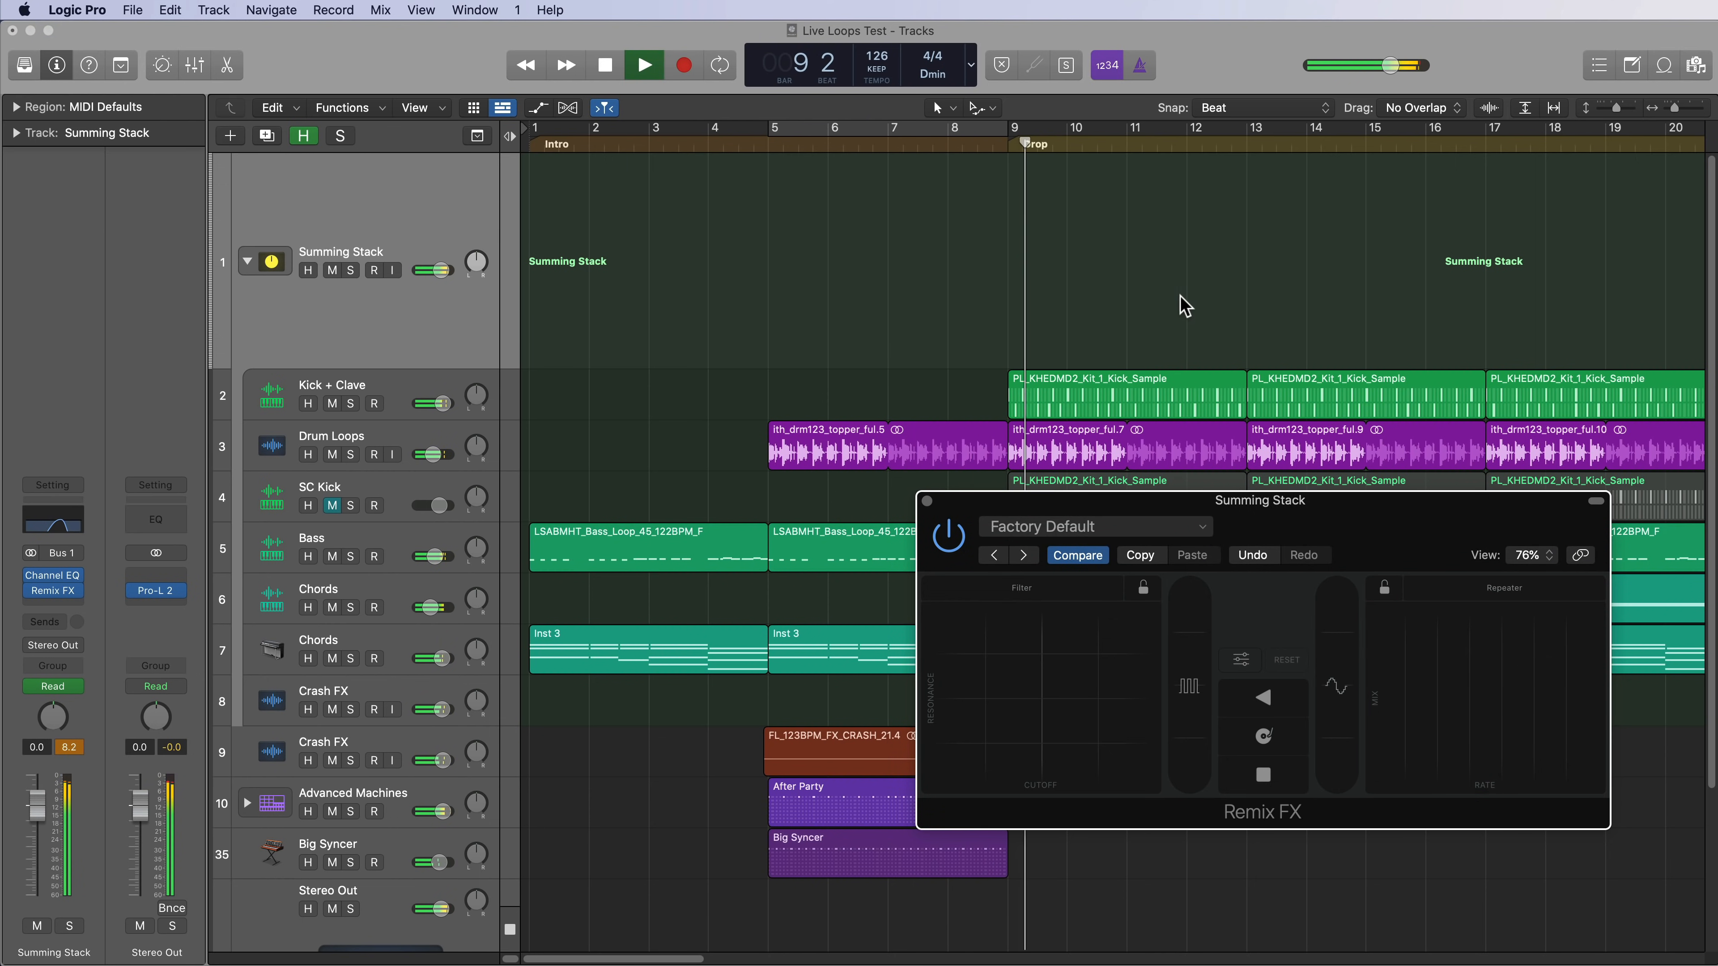
{"action": "left_click", "coordinate": [924, 145]}
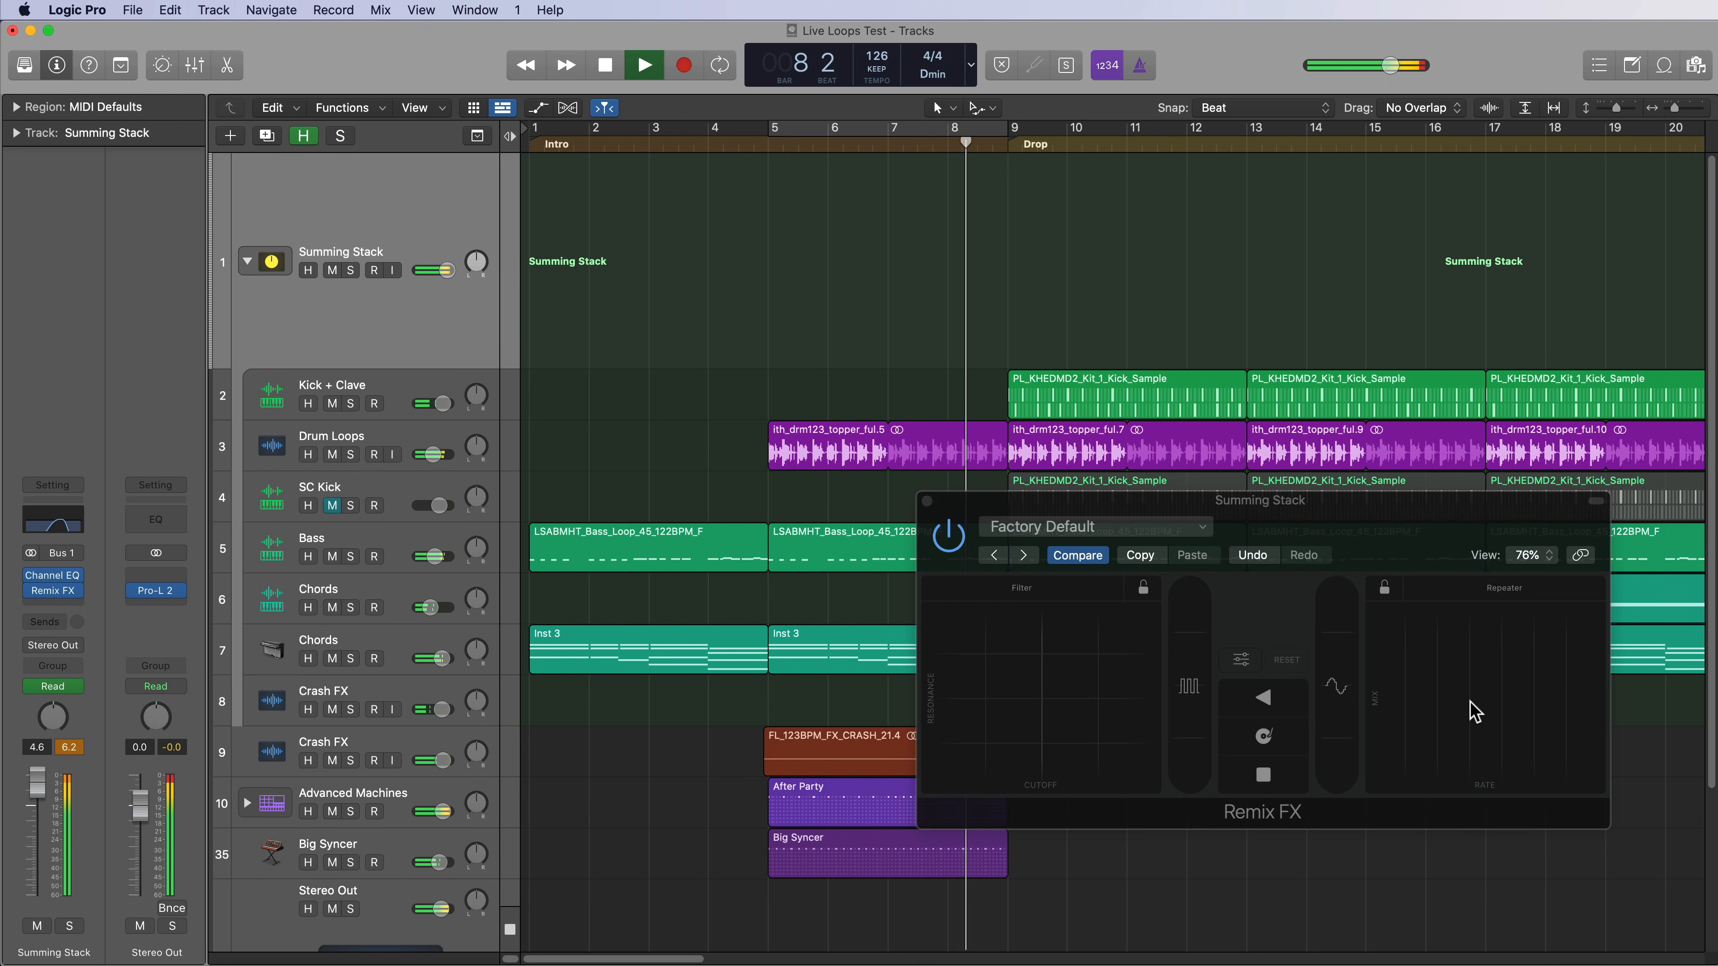
{"action": "left_click_drag", "start_coordinate": [1469, 701], "coordinate": [1518, 651]}
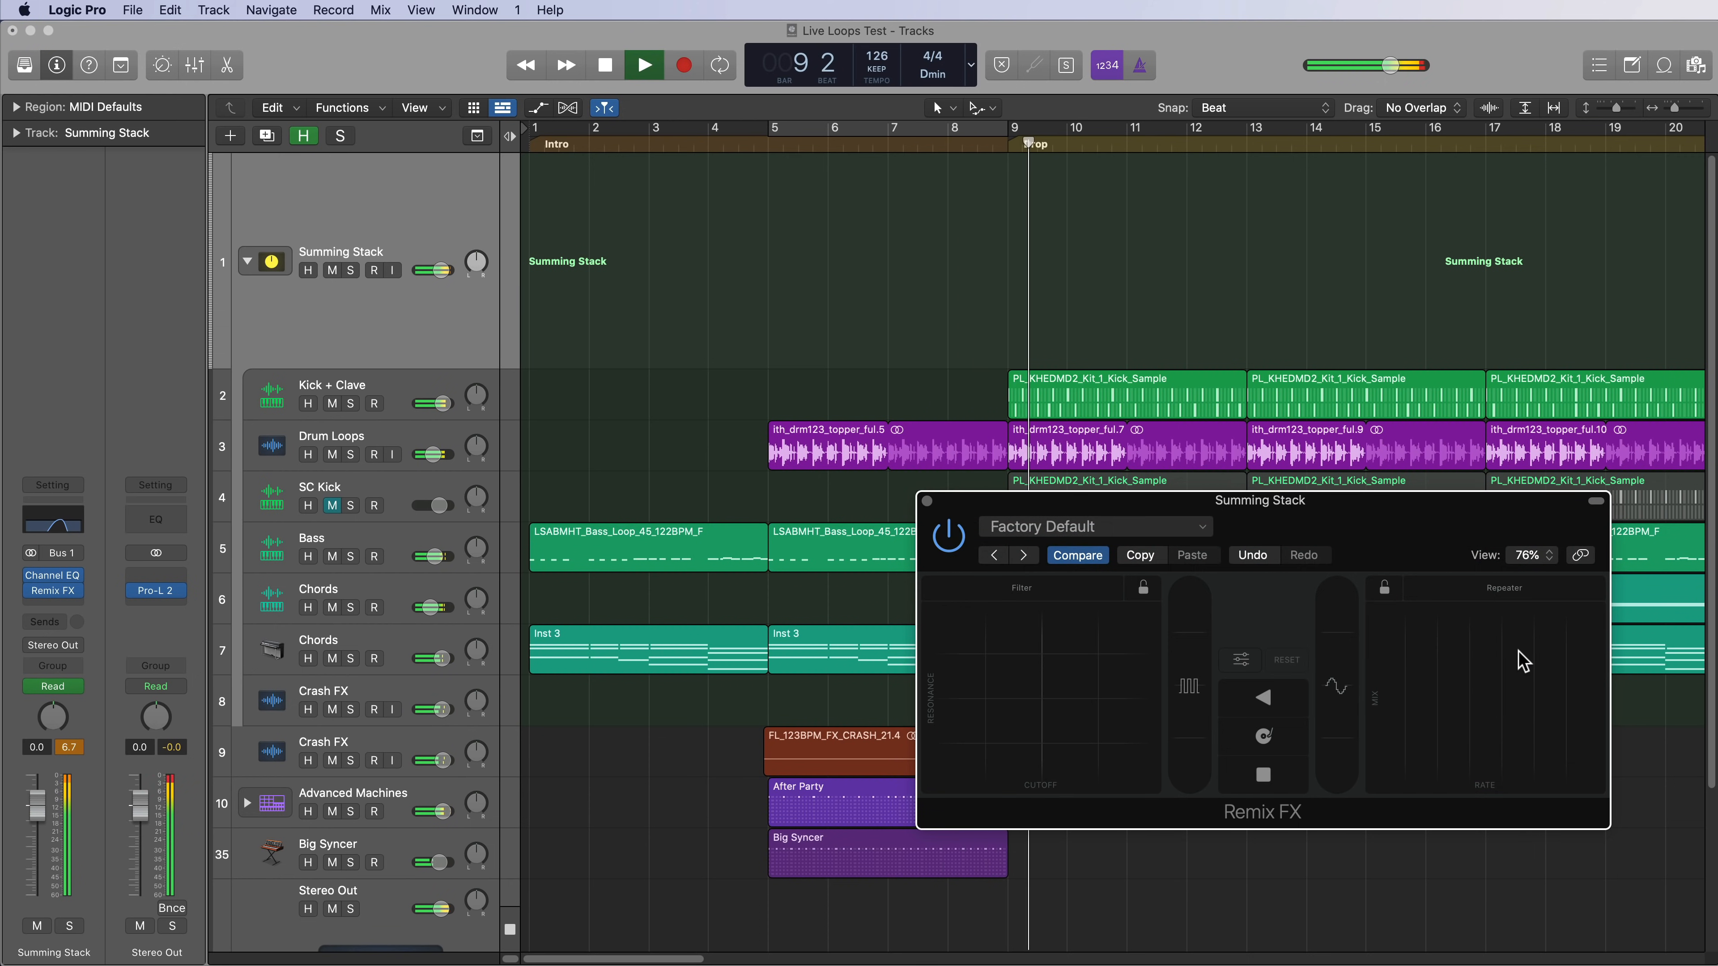
{"action": "key", "text": "space"}
{"action": "left_click", "coordinate": [889, 146]}
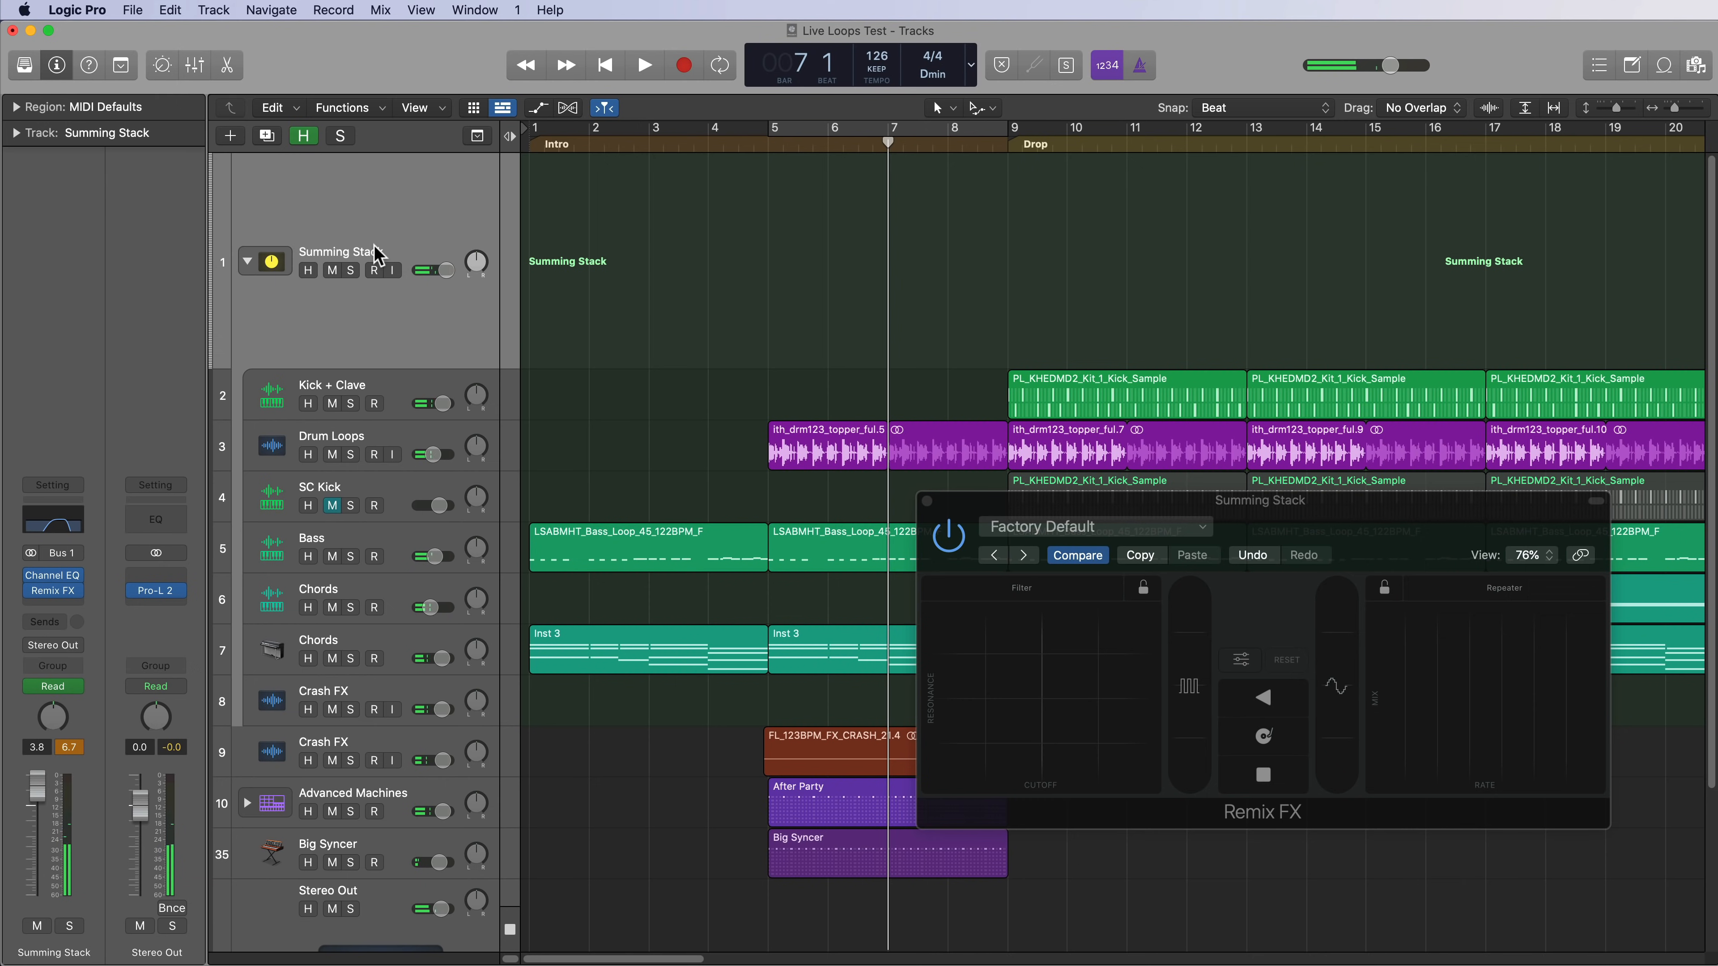
Show track automation and set the Summing Stack's automation mode to Latch.
{"action": "key", "text": "a"}
{"action": "left_click", "coordinate": [353, 349]}
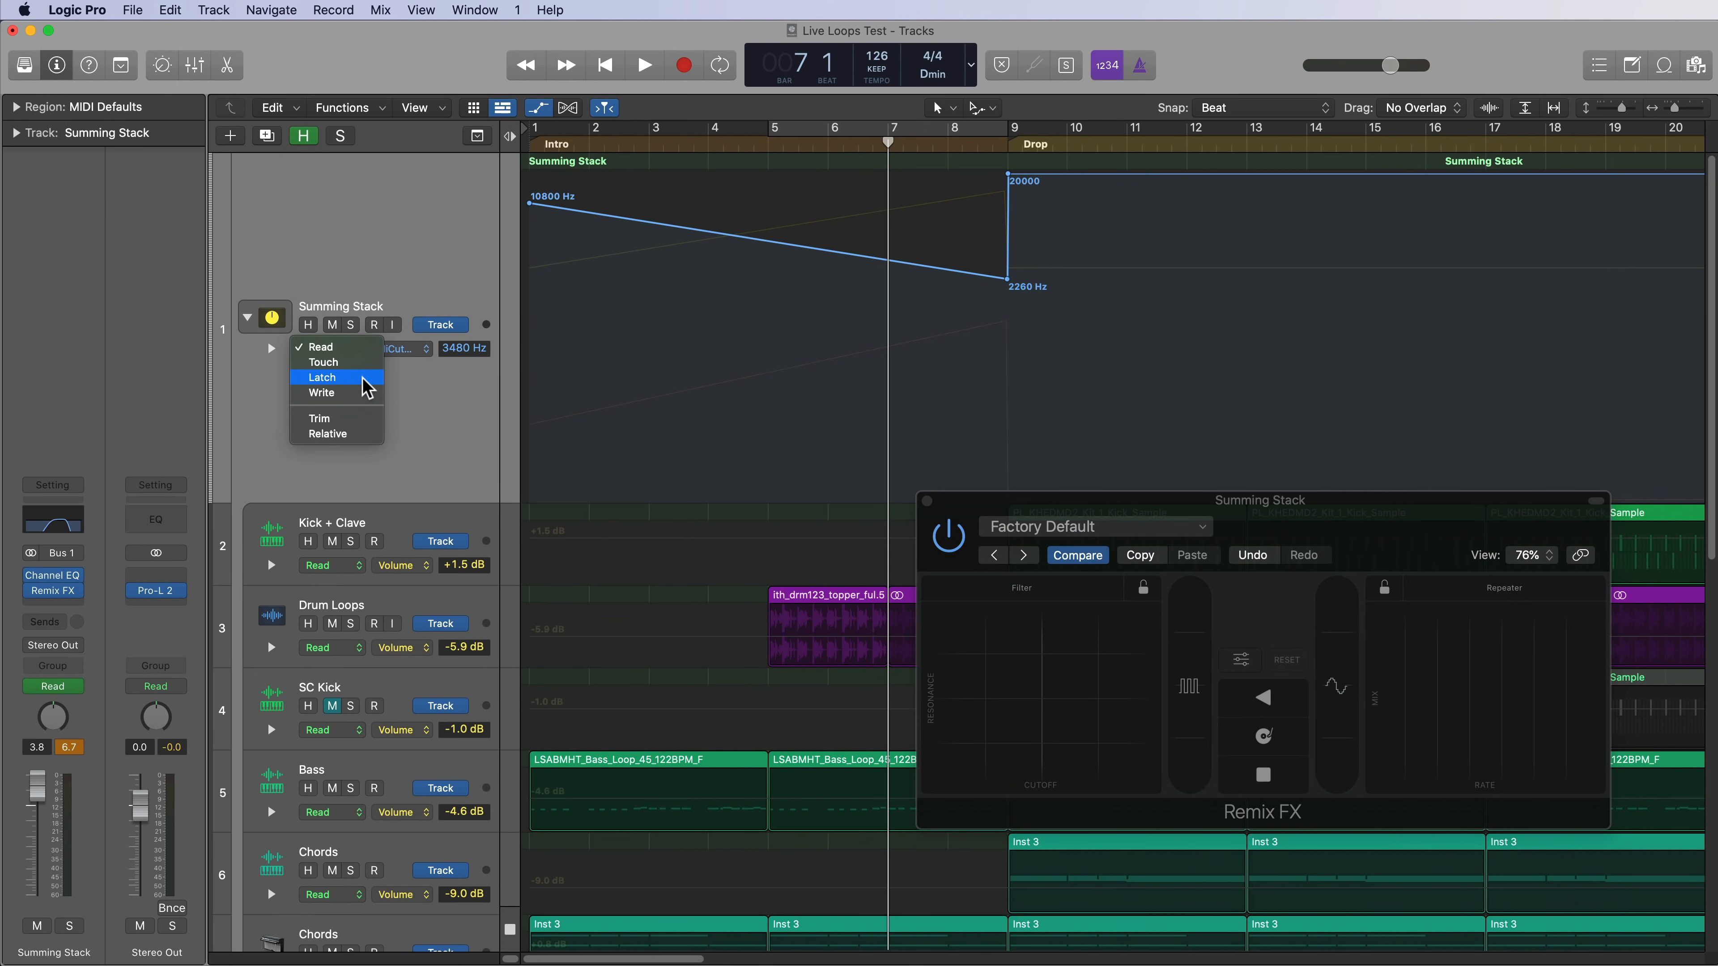
{"action": "left_click", "coordinate": [356, 377]}
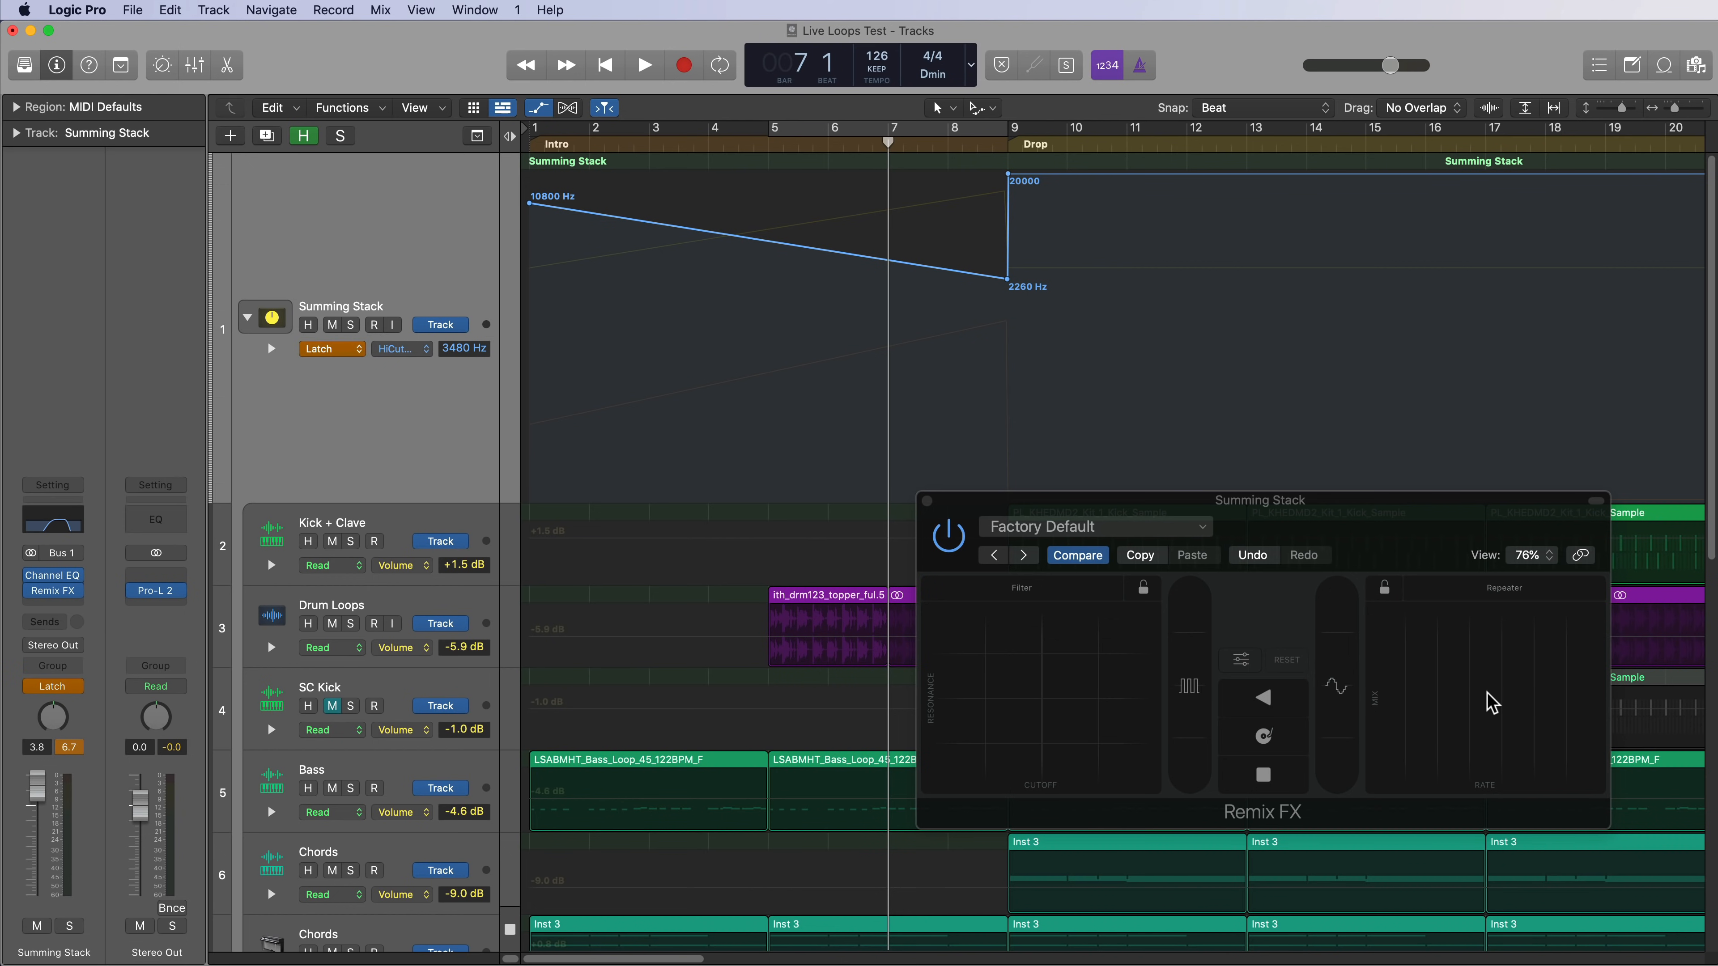
Play from bar 7 and record a Repeater pad sweep as automation from about bar 8 to just before the drop.
{"action": "key", "text": "space"}
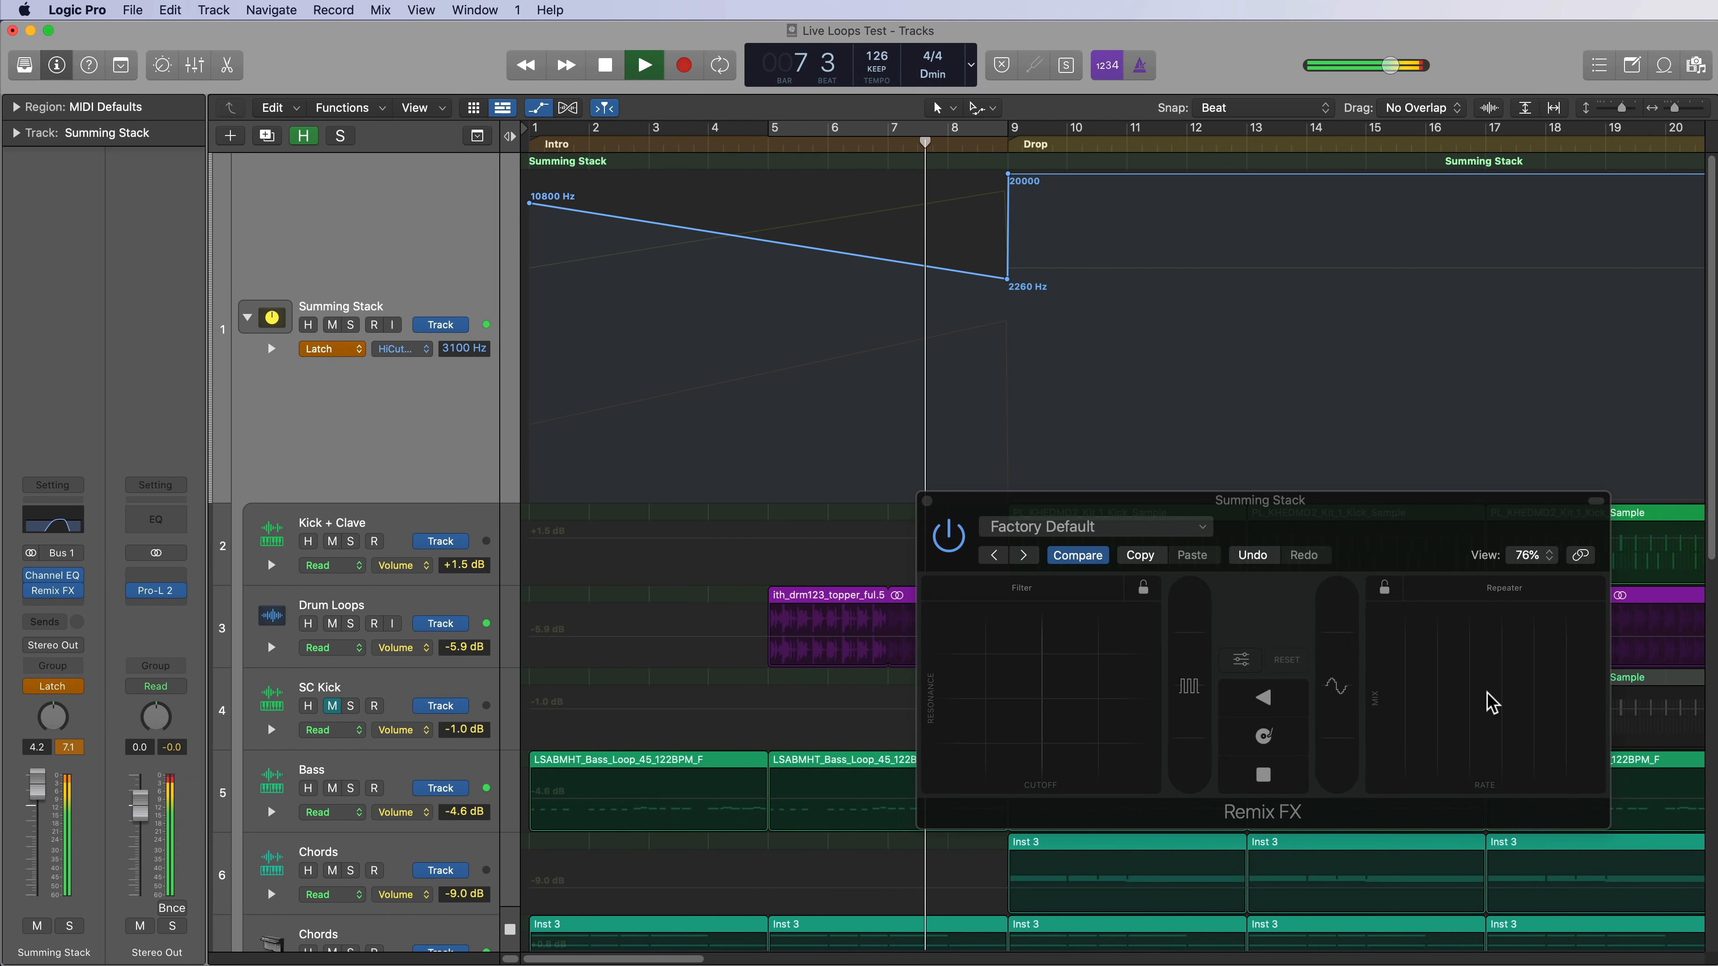
{"action": "mouse_move", "coordinate": [1491, 704]}
{"action": "left_mouse_down"}
{"action": "mouse_move", "coordinate": [1460, 697]}
{"action": "mouse_move", "coordinate": [1461, 667]}
{"action": "mouse_move", "coordinate": [1516, 672]}
{"action": "left_mouse_up"}
{"action": "key", "text": "space"}
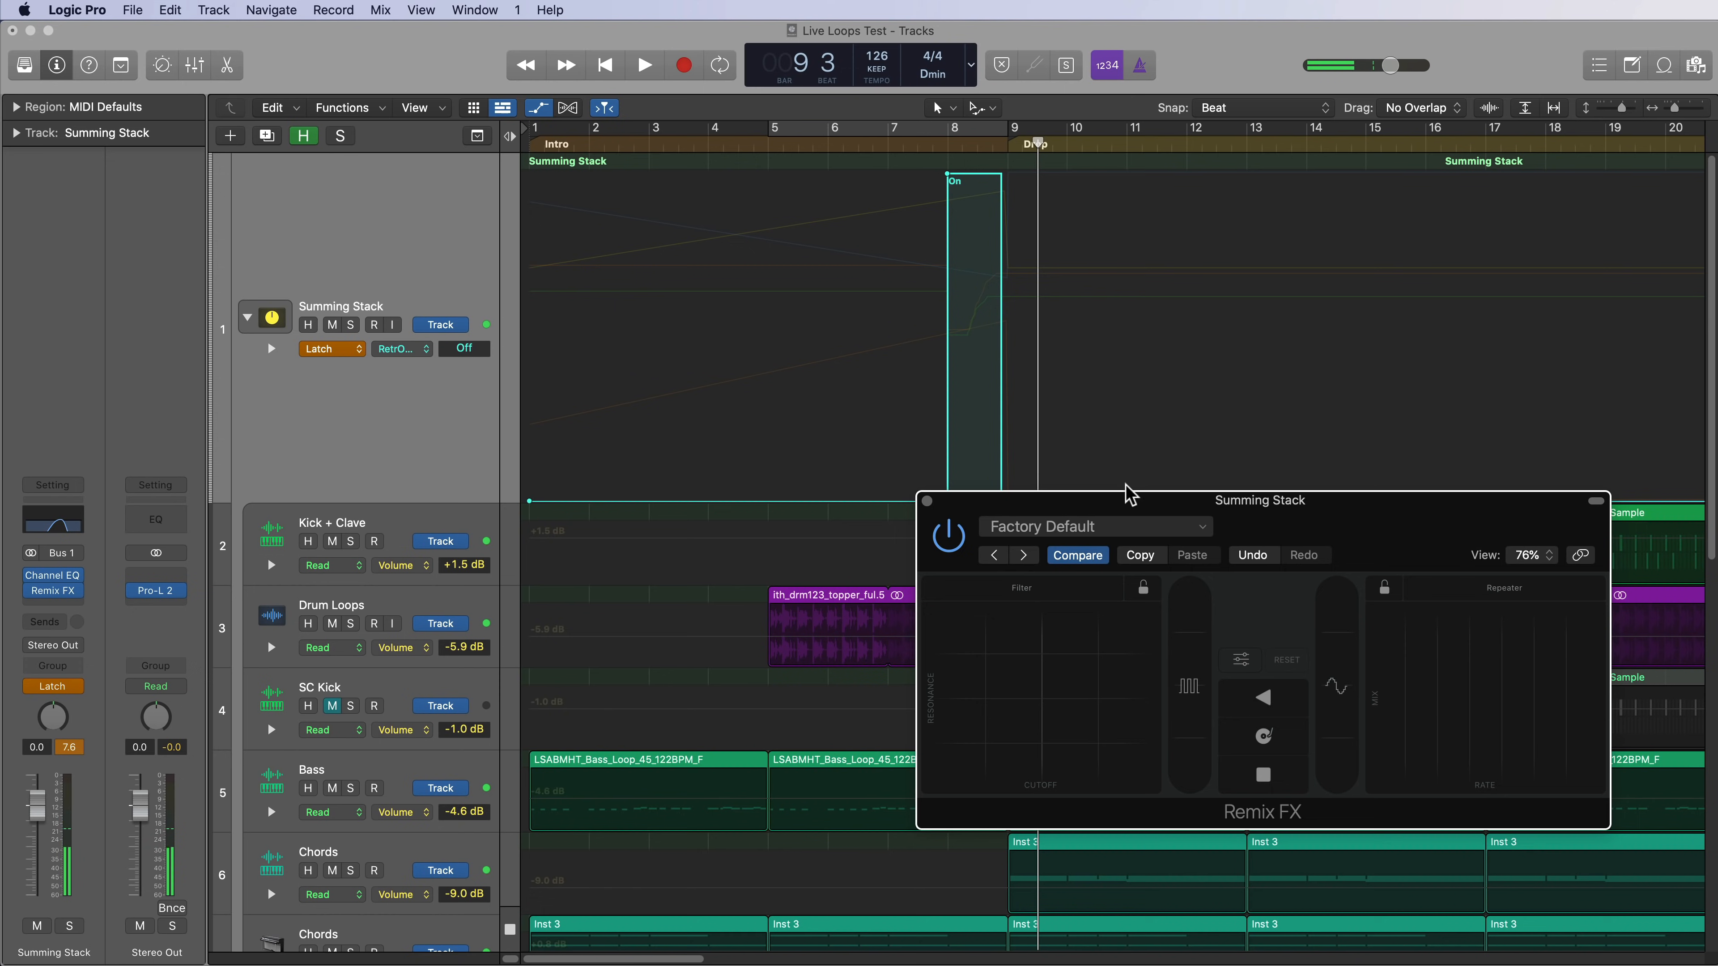
Place the playhead at bar 9, hide the Remix FX window and unfold the Summing Stack's automation lanes at a smaller track height.
{"action": "left_click_drag", "start_coordinate": [1114, 507], "coordinate": [995, 576]}
{"action": "left_click", "coordinate": [1008, 143]}
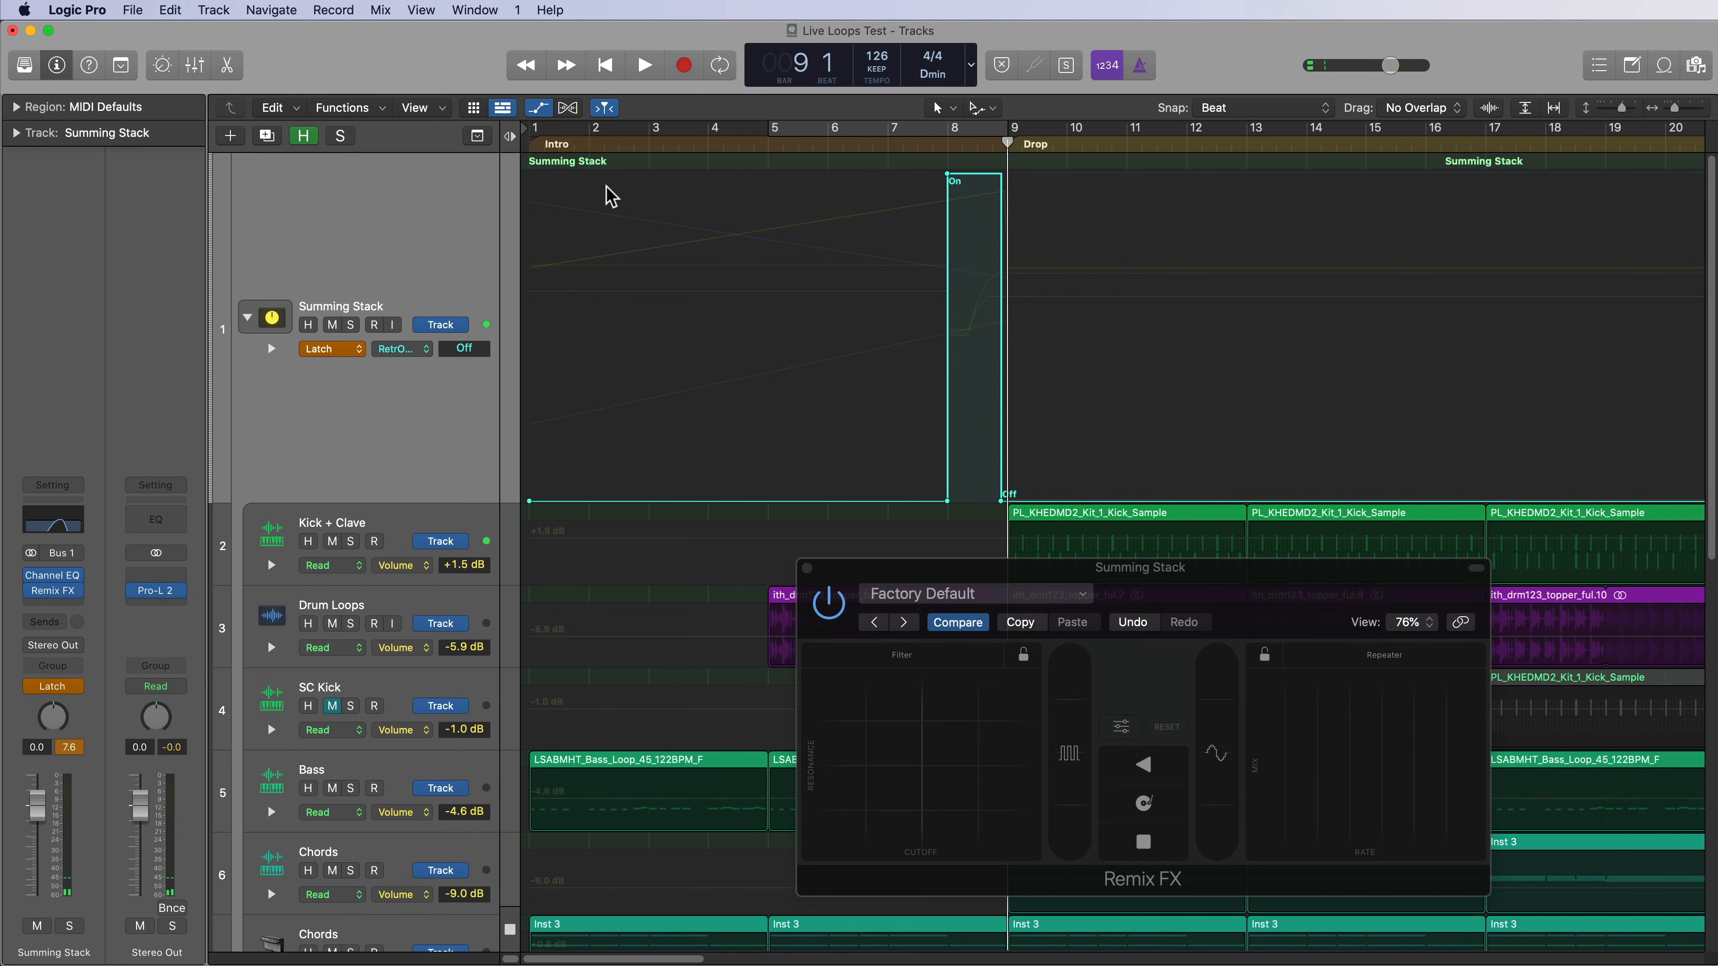
{"action": "left_click", "coordinate": [272, 349]}
{"action": "key", "text": "v"}
{"action": "scroll", "coordinate": [322, 686], "scroll_direction": "down", "scroll_amount": 5}
{"action": "key", "text": "super+Up"}
{"action": "key", "text": "super+Up"}
{"action": "key", "text": "super+Up"}
{"action": "key", "text": "super+Up"}
{"action": "key", "text": "super+Up"}
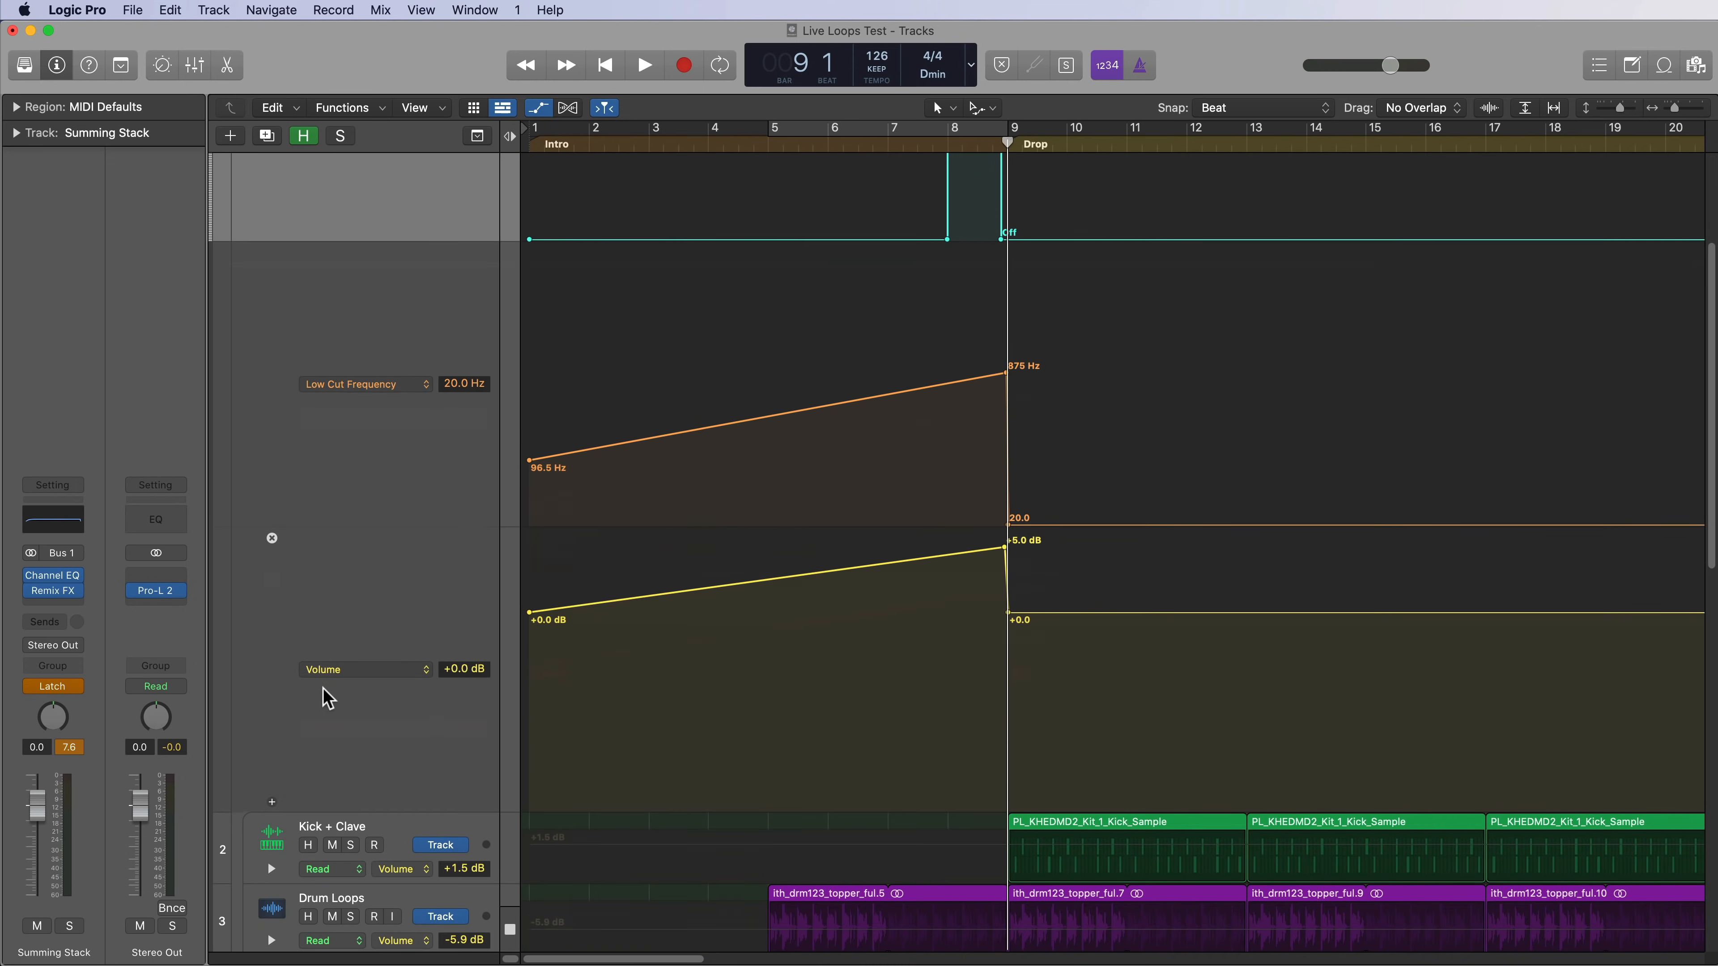
Add automation lanes for High Cut Frequency, Repeater Rate, Repeater Mix and Pan below the Summing Stack's Volume lane.
{"action": "scroll", "coordinate": [1212, 711], "scroll_direction": "up", "scroll_amount": 3}
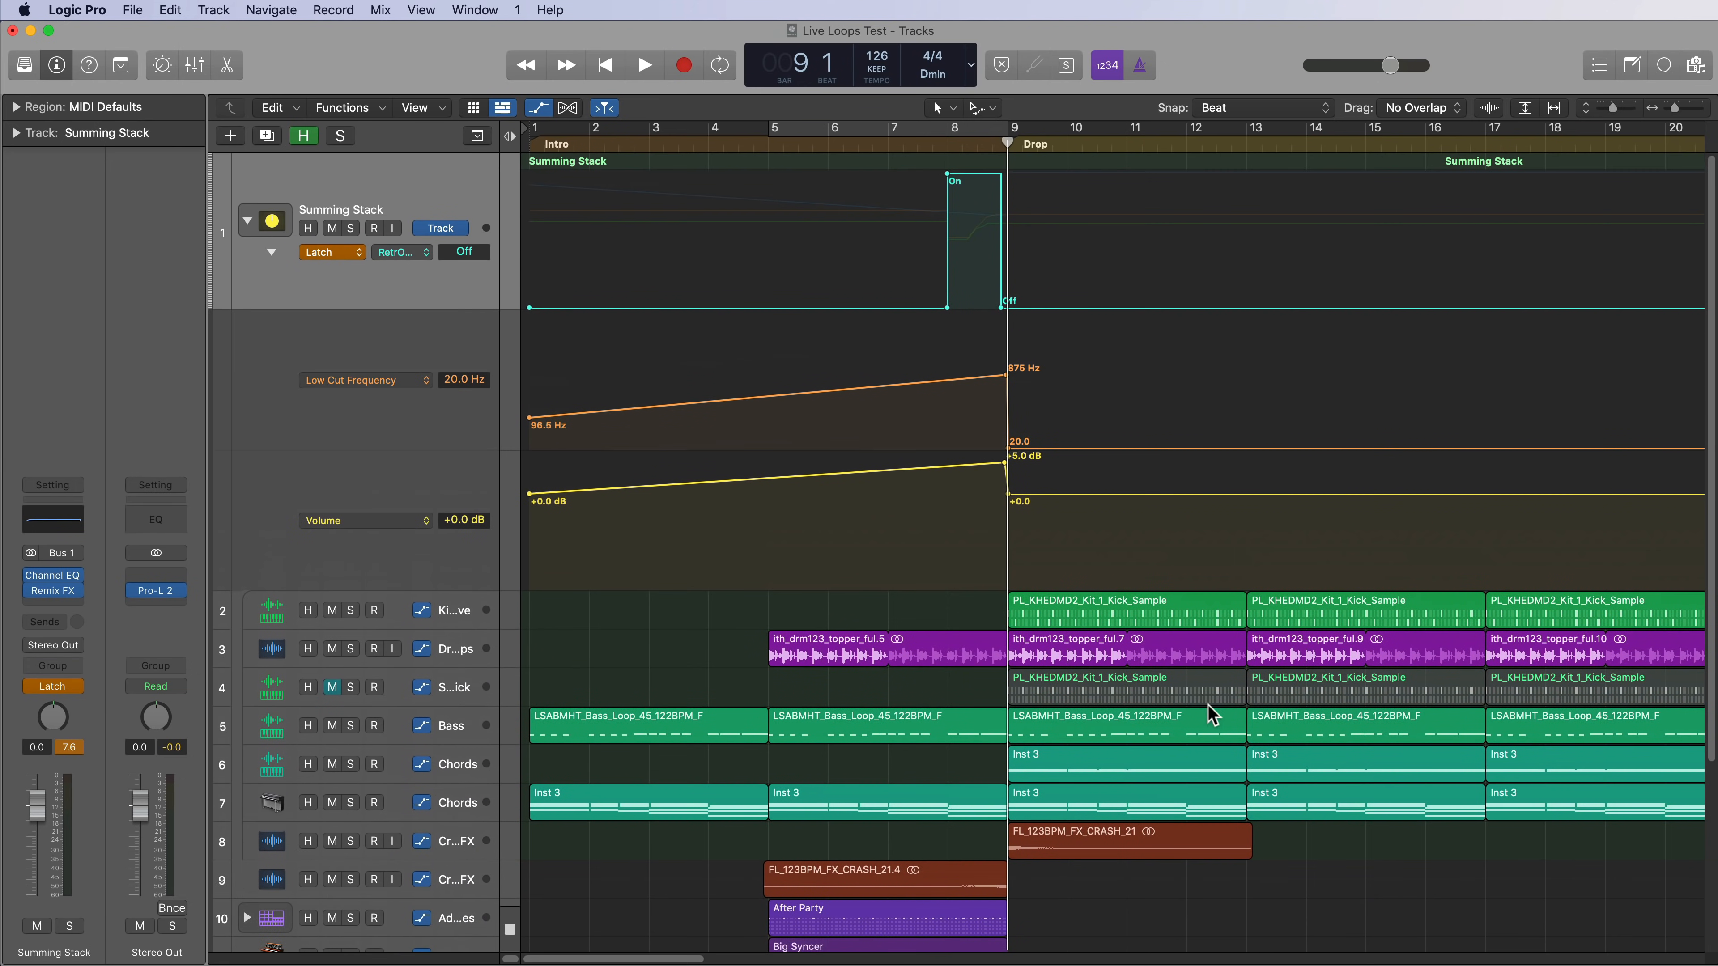
{"action": "left_click", "coordinate": [272, 582]}
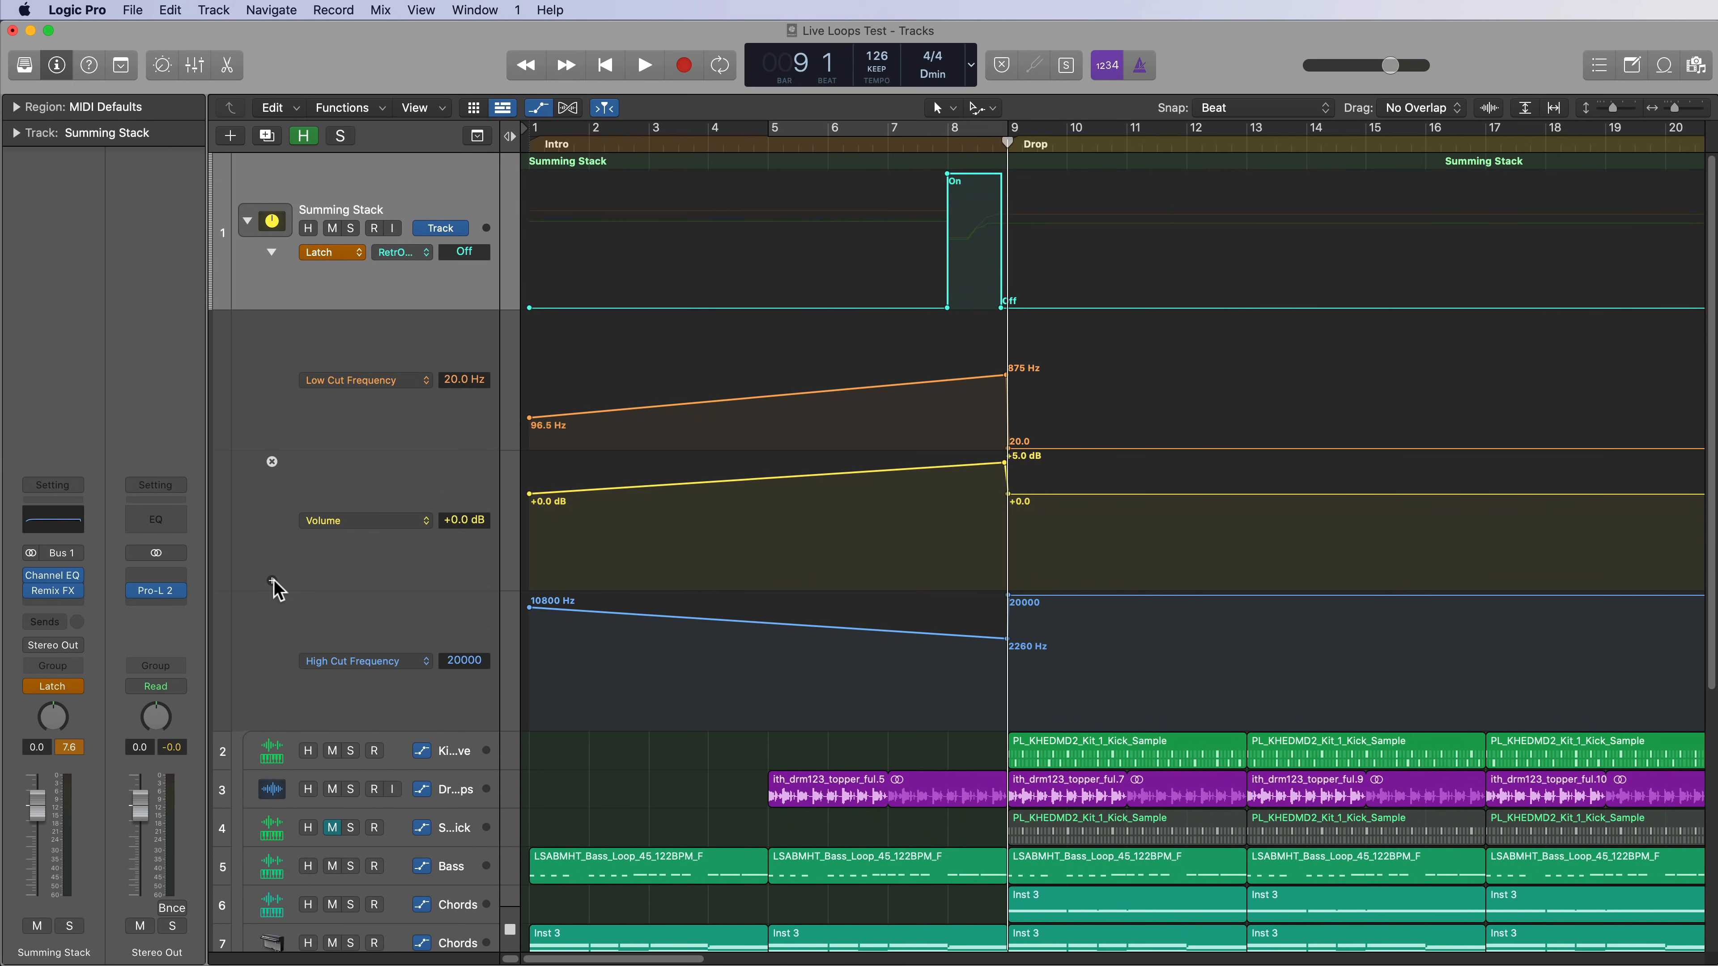
{"action": "left_click", "coordinate": [272, 721]}
{"action": "left_click", "coordinate": [272, 861]}
{"action": "left_click", "coordinate": [272, 859]}
{"action": "scroll", "coordinate": [508, 714], "scroll_direction": "down", "scroll_amount": 1}
{"action": "scroll", "coordinate": [512, 722], "scroll_direction": "down", "scroll_amount": 6}
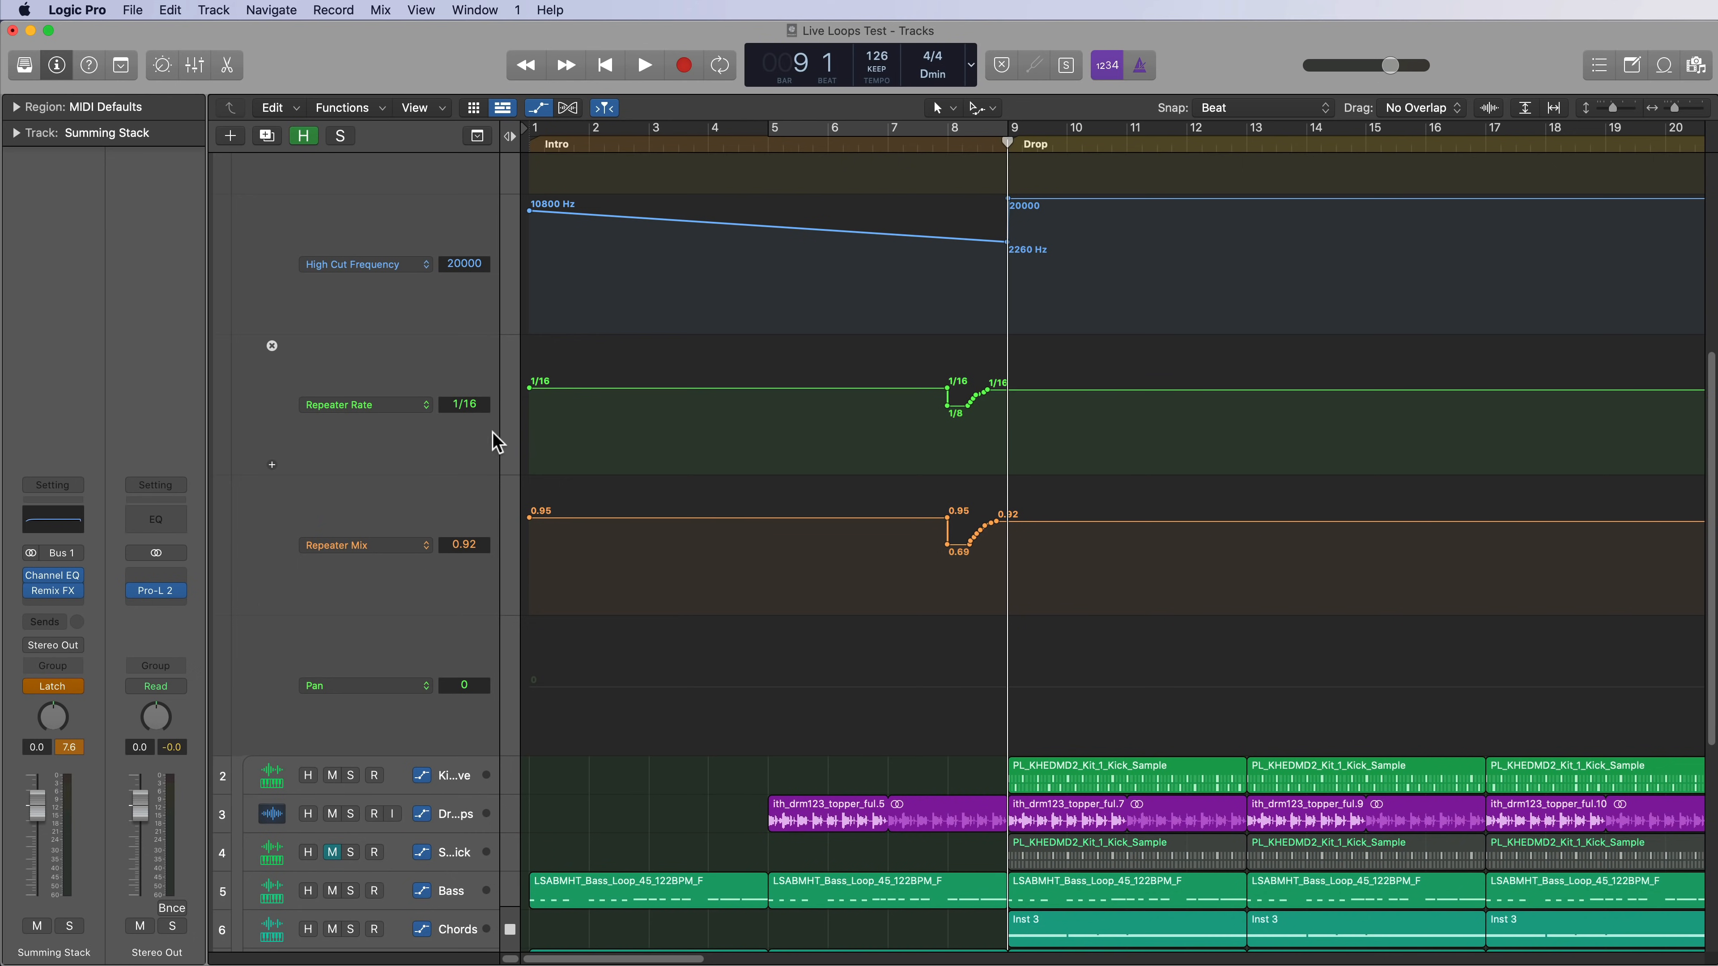
{"action": "scroll", "coordinate": [961, 415], "scroll_direction": "up", "scroll_amount": 10}
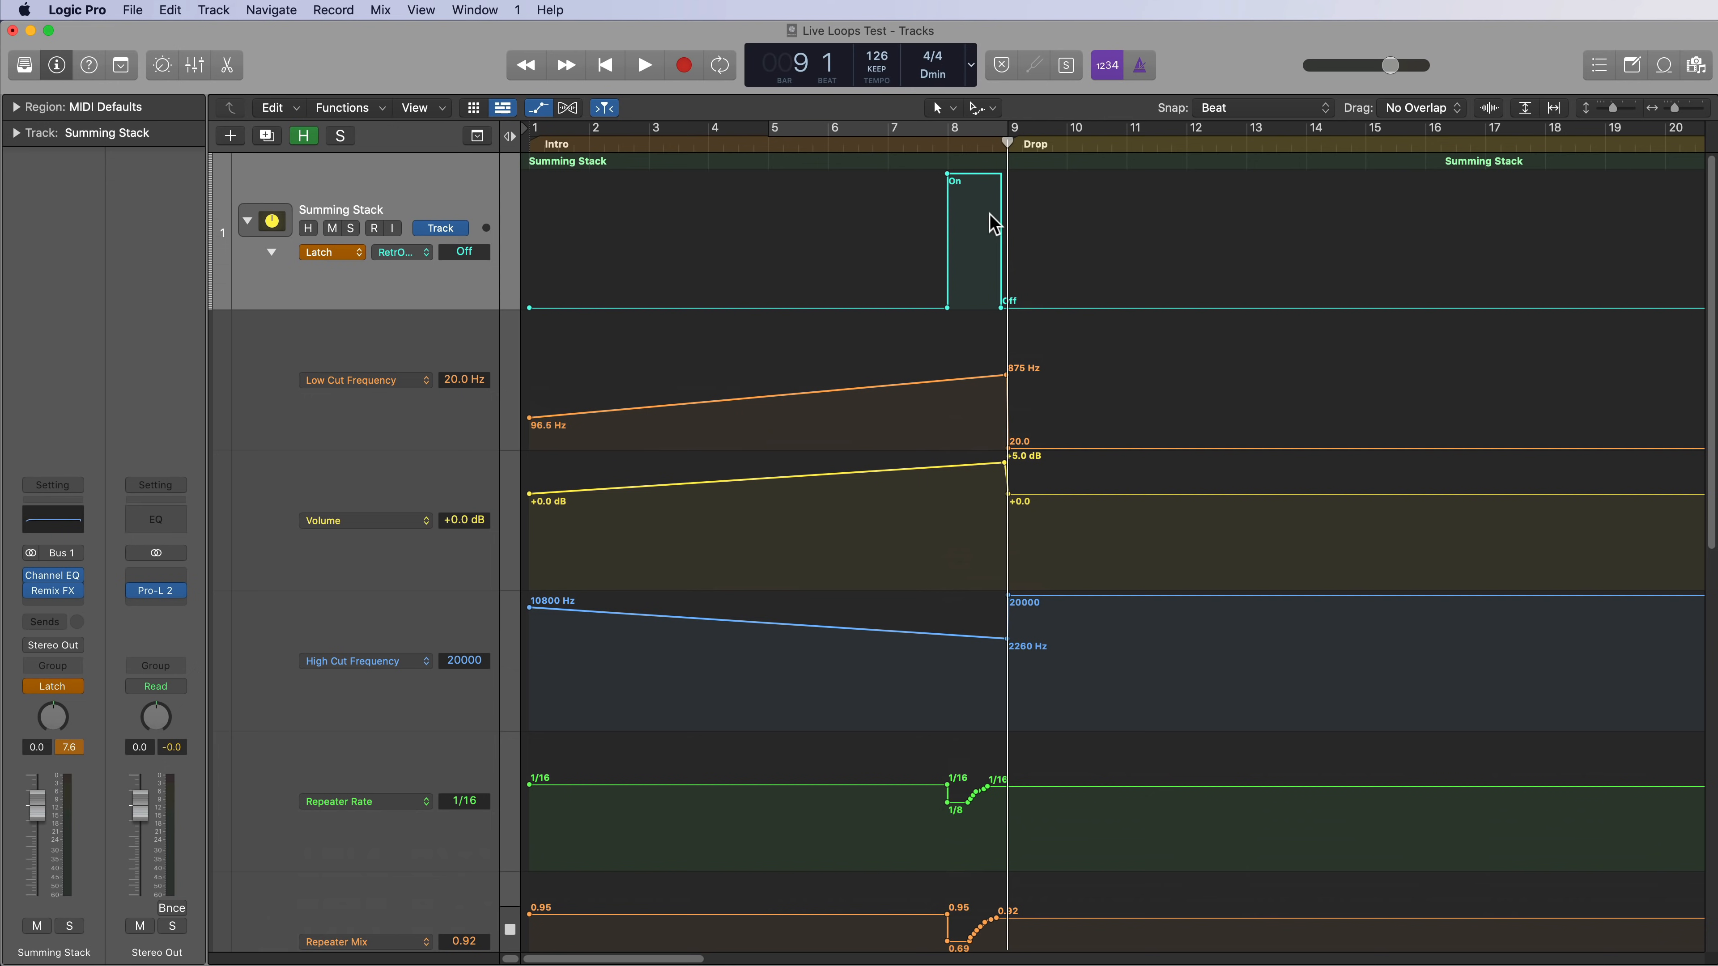
Adjust the Summing Stack's Repeater on/off automation so the effect runs from bar 8 to exactly bar 9.
{"action": "key", "text": "super+Right"}
{"action": "key", "text": "super+Right"}
{"action": "key", "text": "super+Right"}
{"action": "key", "text": "super+Right"}
{"action": "key", "text": "super+Right"}
{"action": "key", "text": "super+Right"}
{"action": "key", "text": "super+Right"}
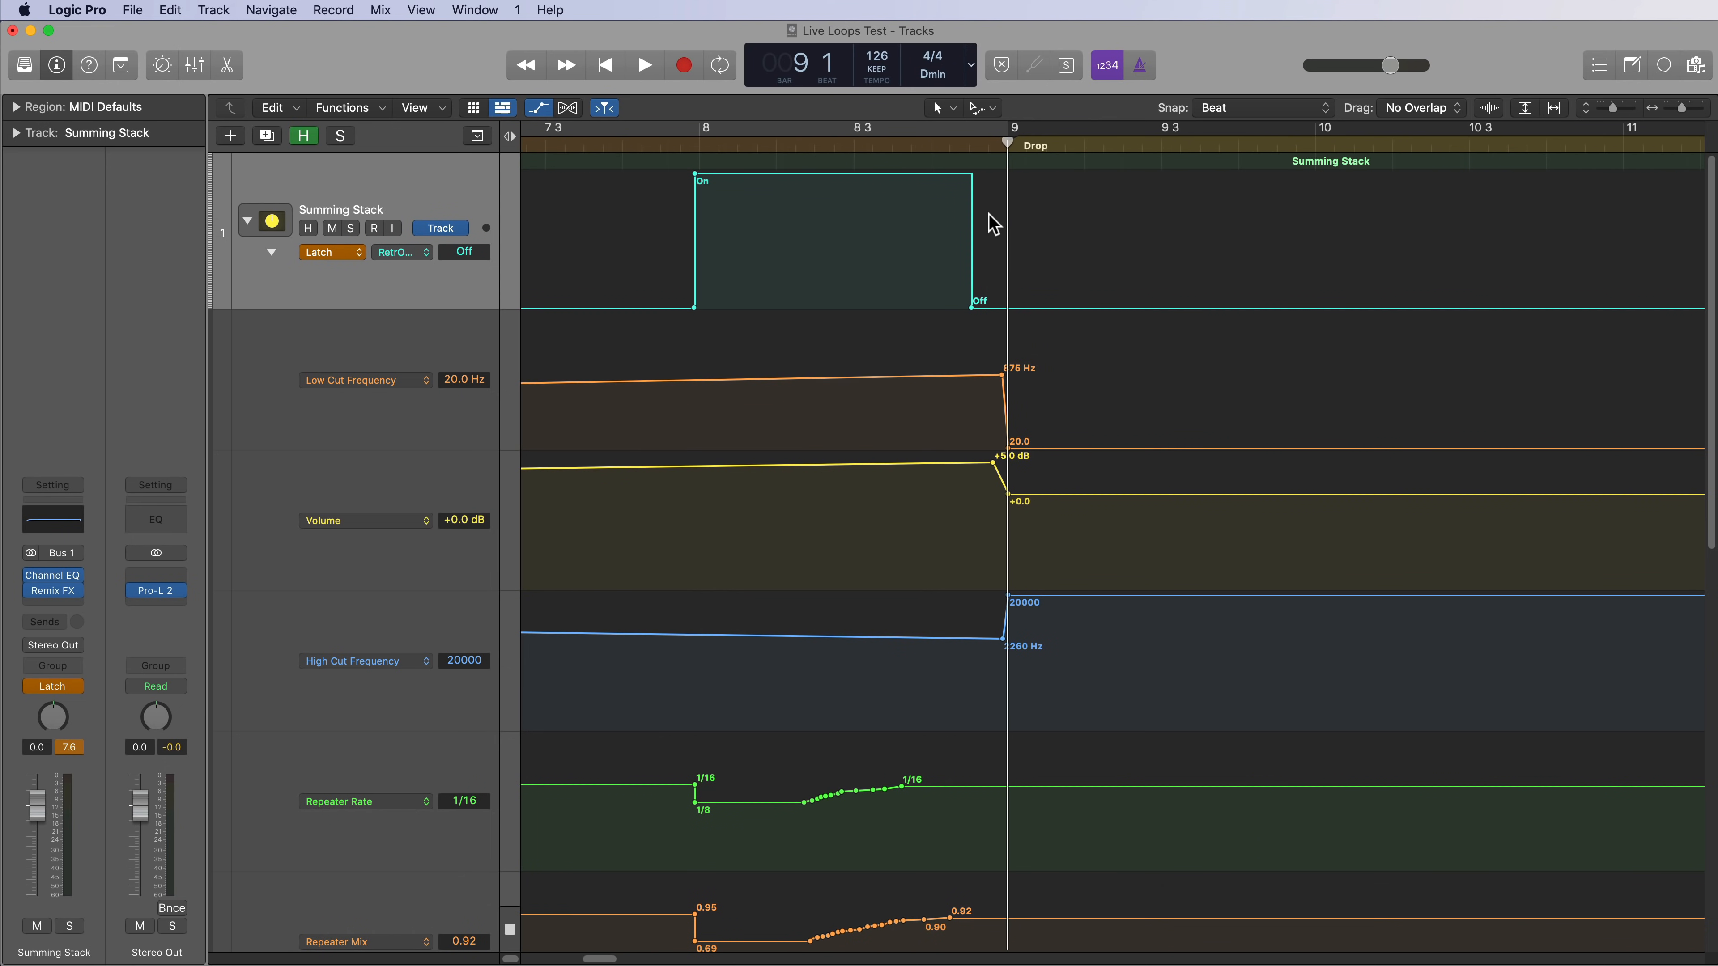
{"action": "left_click_drag", "start_coordinate": [692, 180], "coordinate": [704, 177]}
{"action": "left_click_drag", "start_coordinate": [978, 308], "coordinate": [1006, 308]}
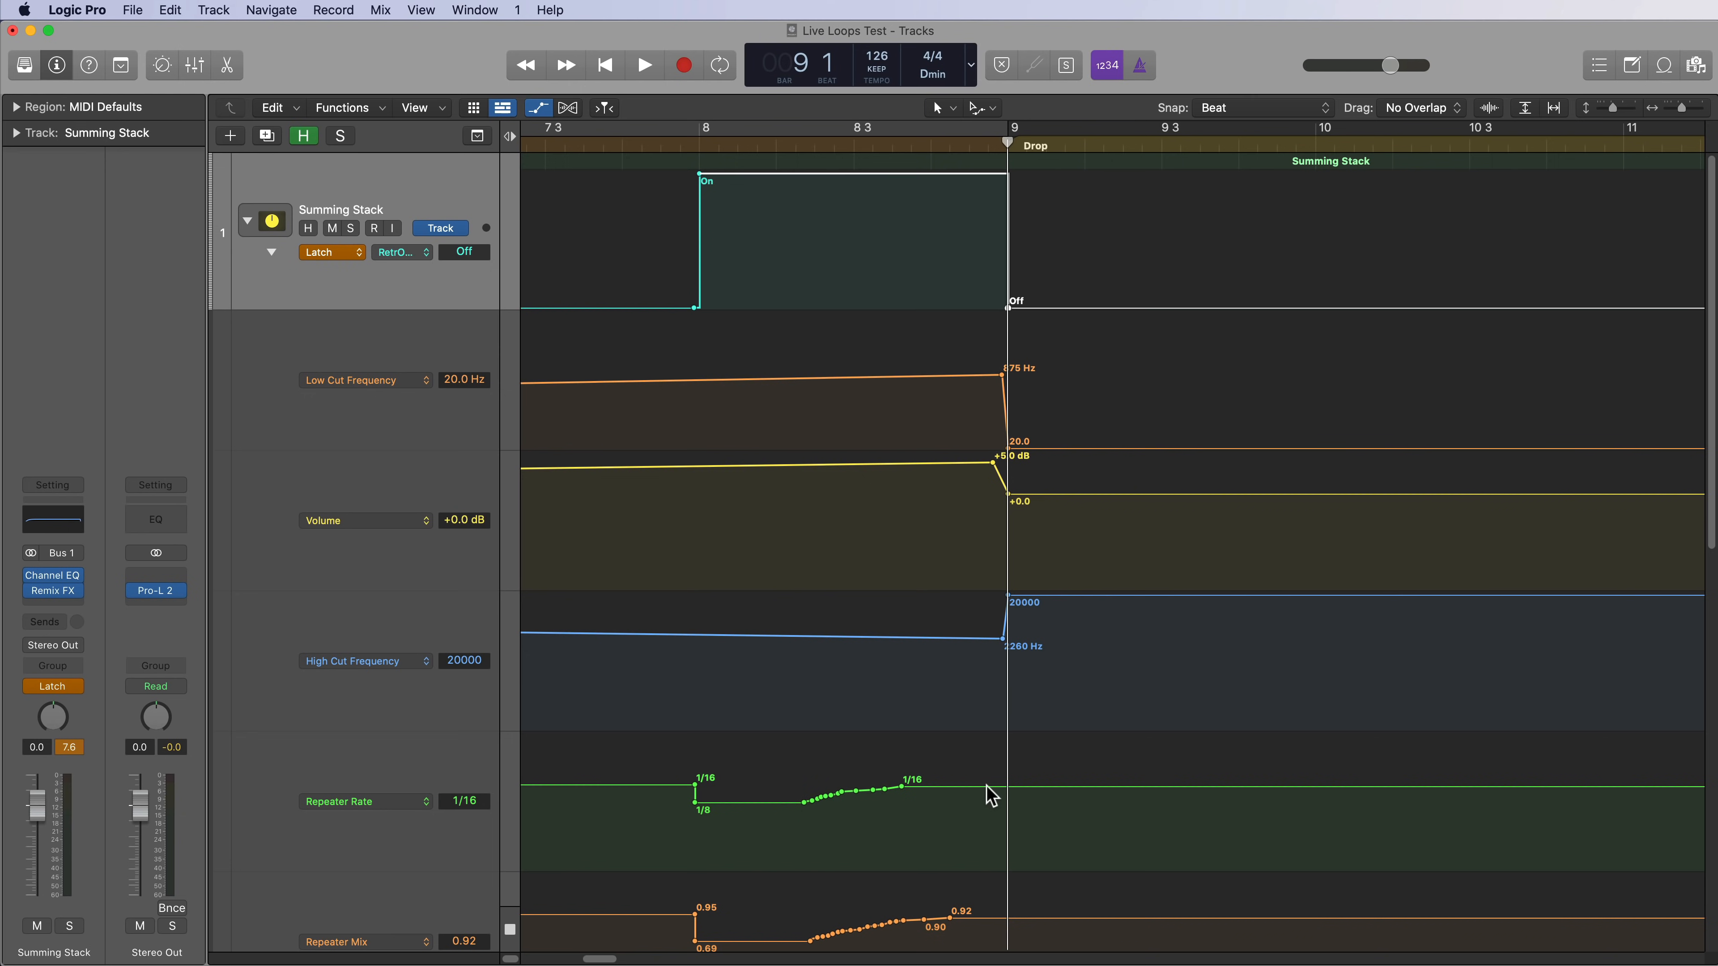
Add a Repeater Rate point at bar 9 and shift the 1/8 Rate and 0.69 Mix points slightly before bar 8.
{"action": "left_click", "coordinate": [1007, 788]}
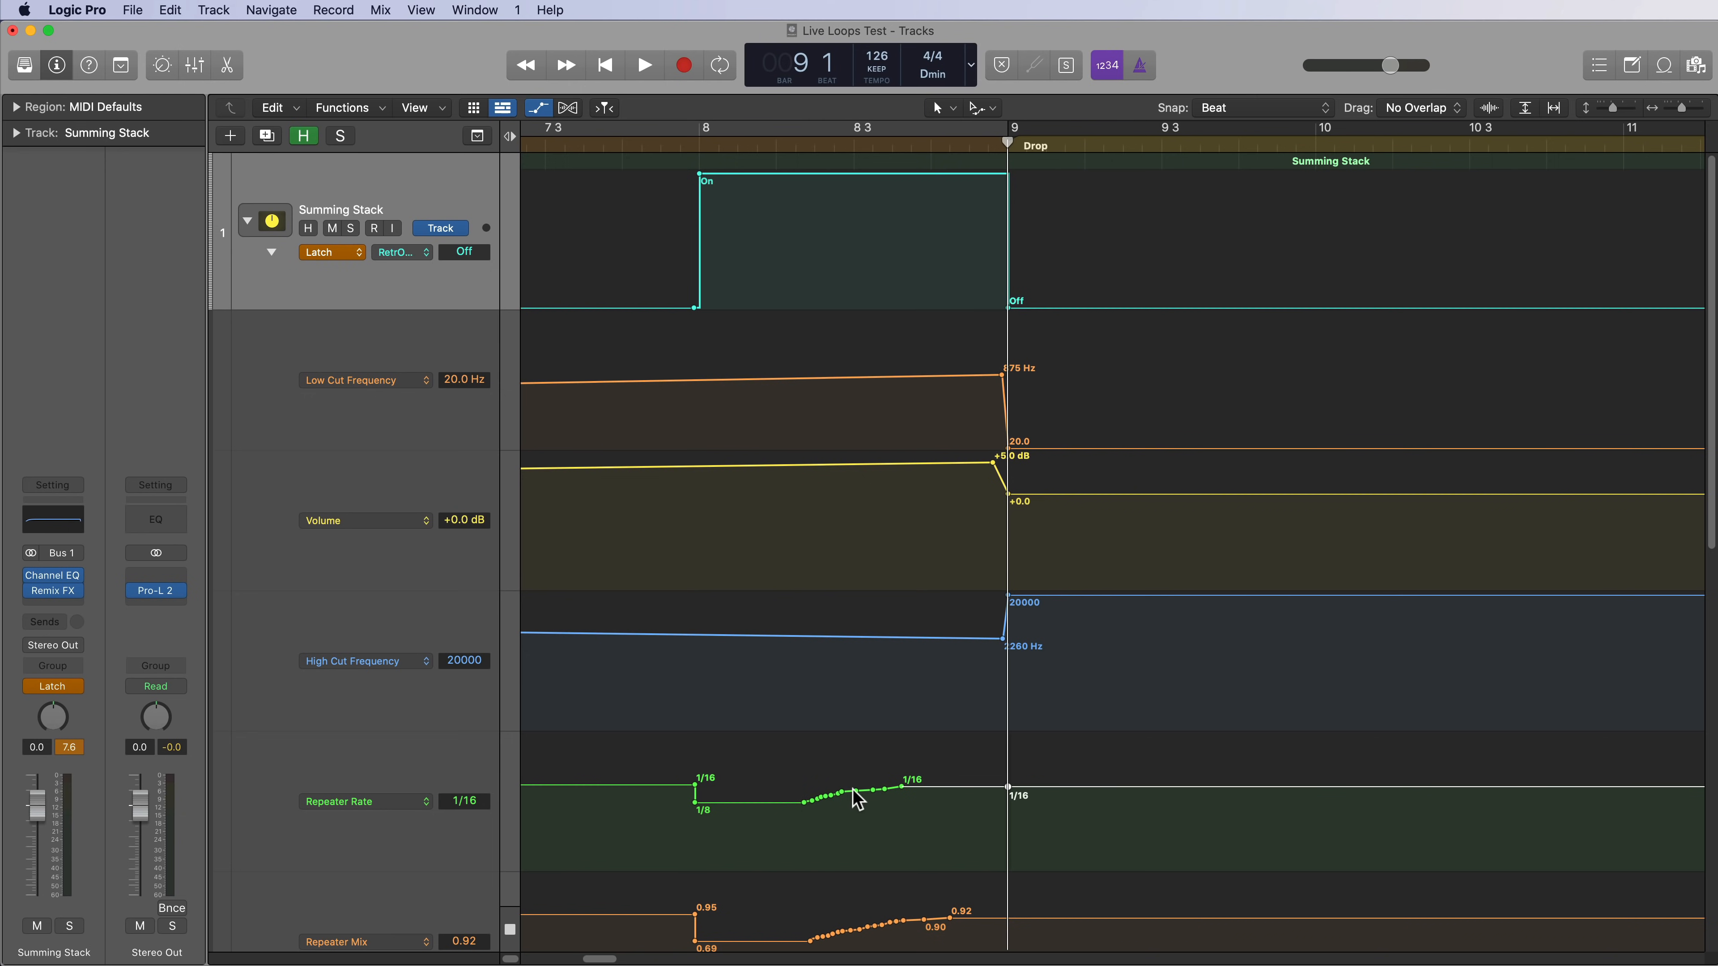
{"action": "right_click", "coordinate": [938, 860]}
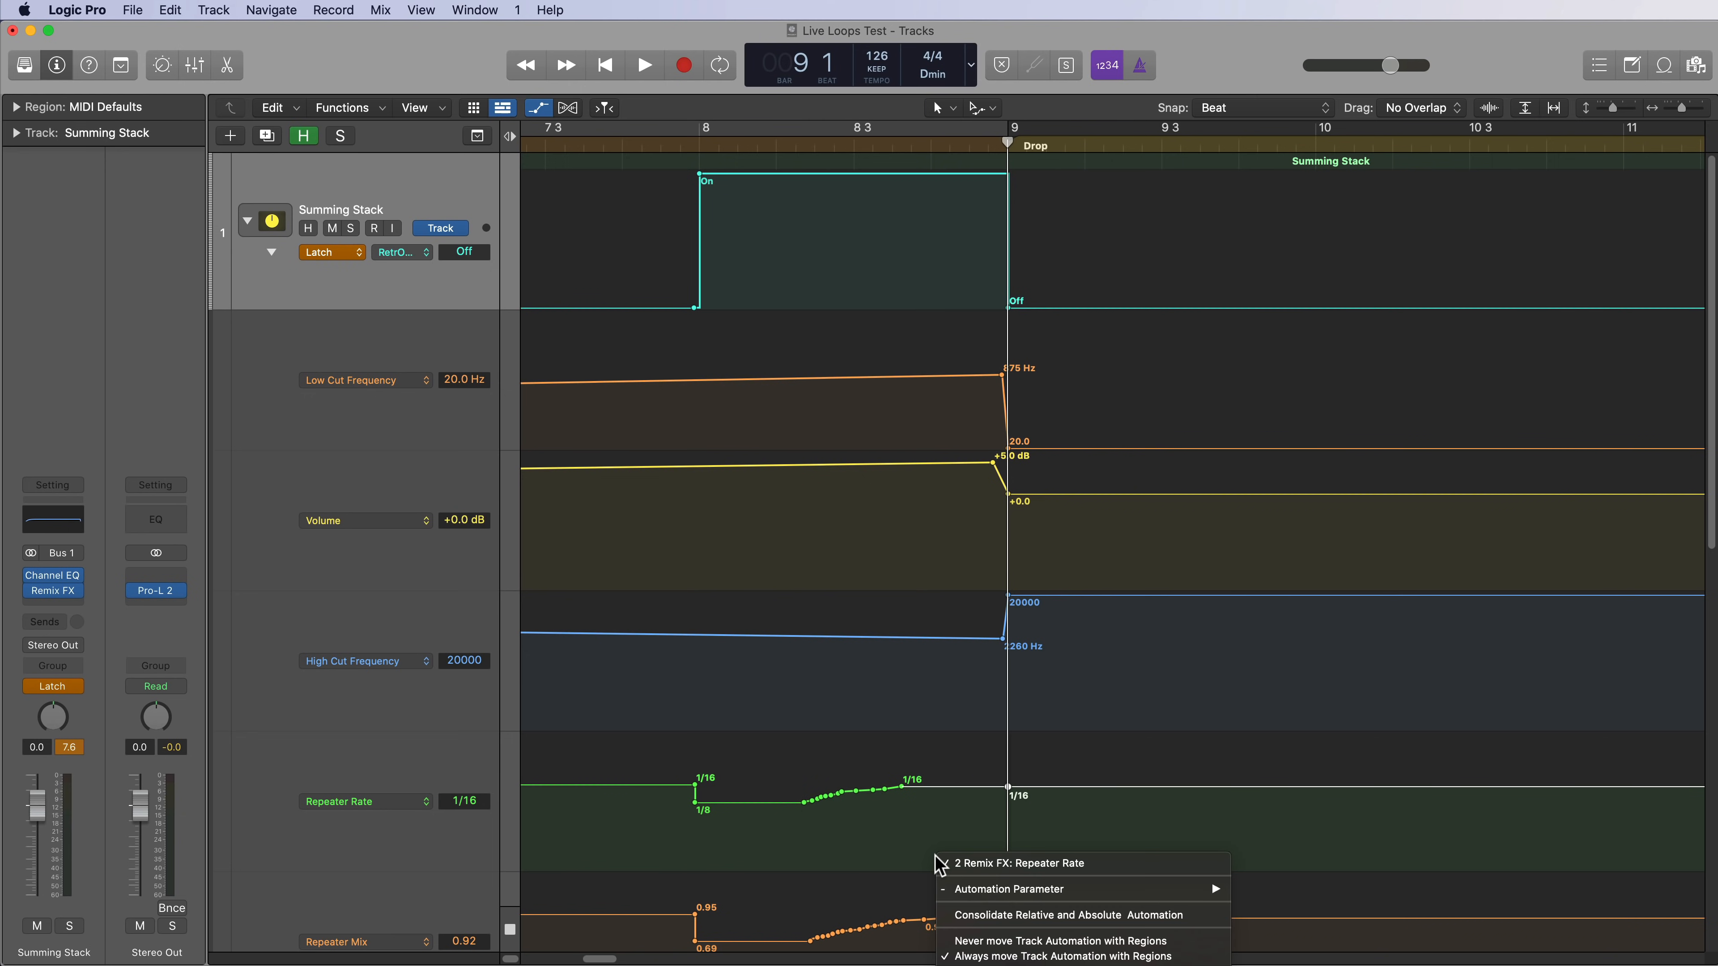
{"action": "left_click", "coordinate": [863, 829]}
{"action": "left_click_drag", "start_coordinate": [697, 806], "coordinate": [680, 805]}
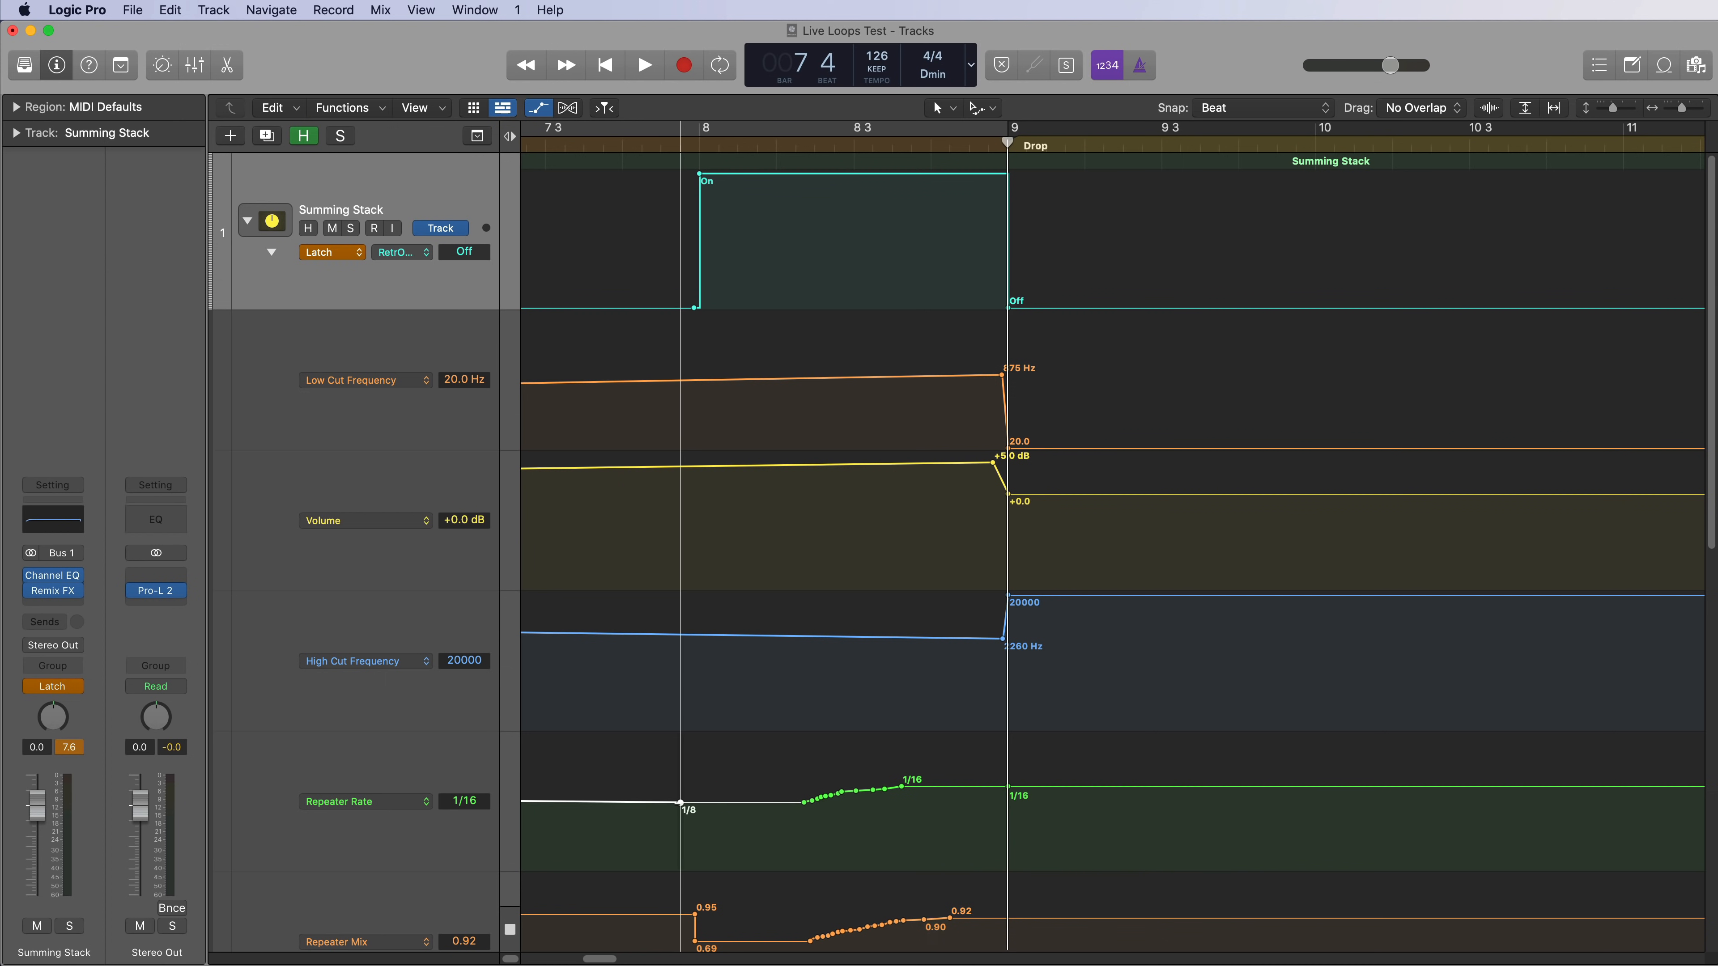
{"action": "left_click_drag", "start_coordinate": [697, 944], "coordinate": [660, 941]}
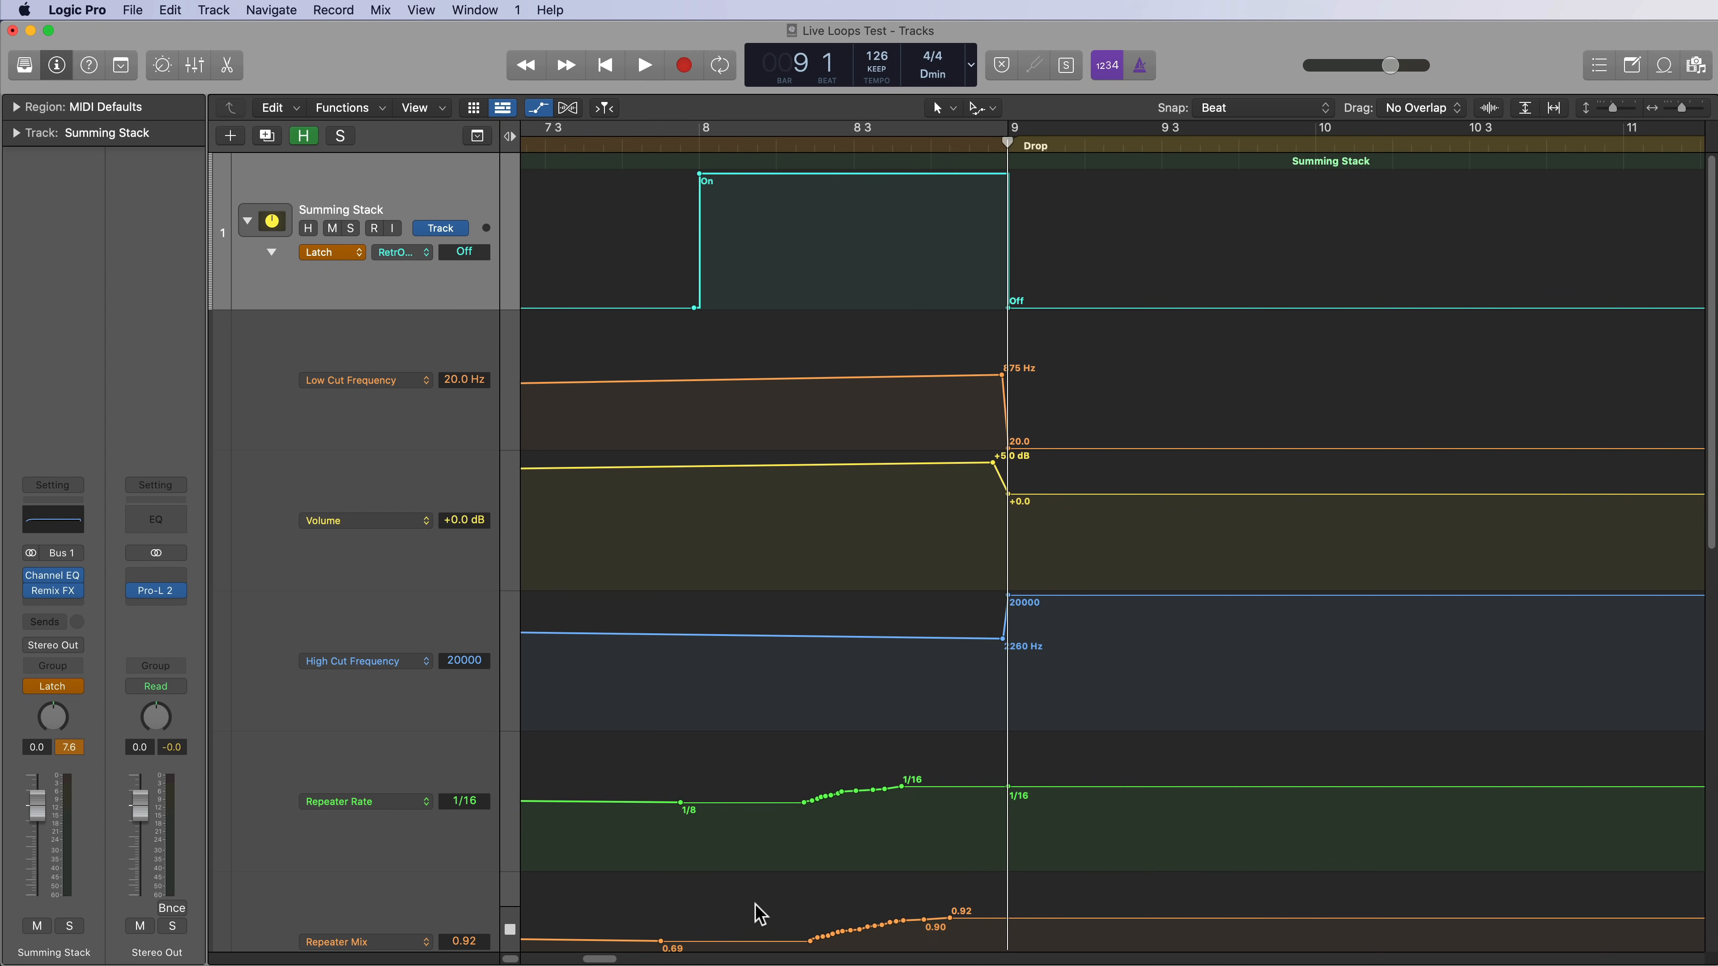
Shift and straighten the Repeater Rate ramp, and redraw the Repeater Mix ramp with the Pencil tool from 0.70 up to 1.00 at bar 9.
{"action": "scroll", "coordinate": [839, 920], "scroll_direction": "down", "scroll_amount": 2}
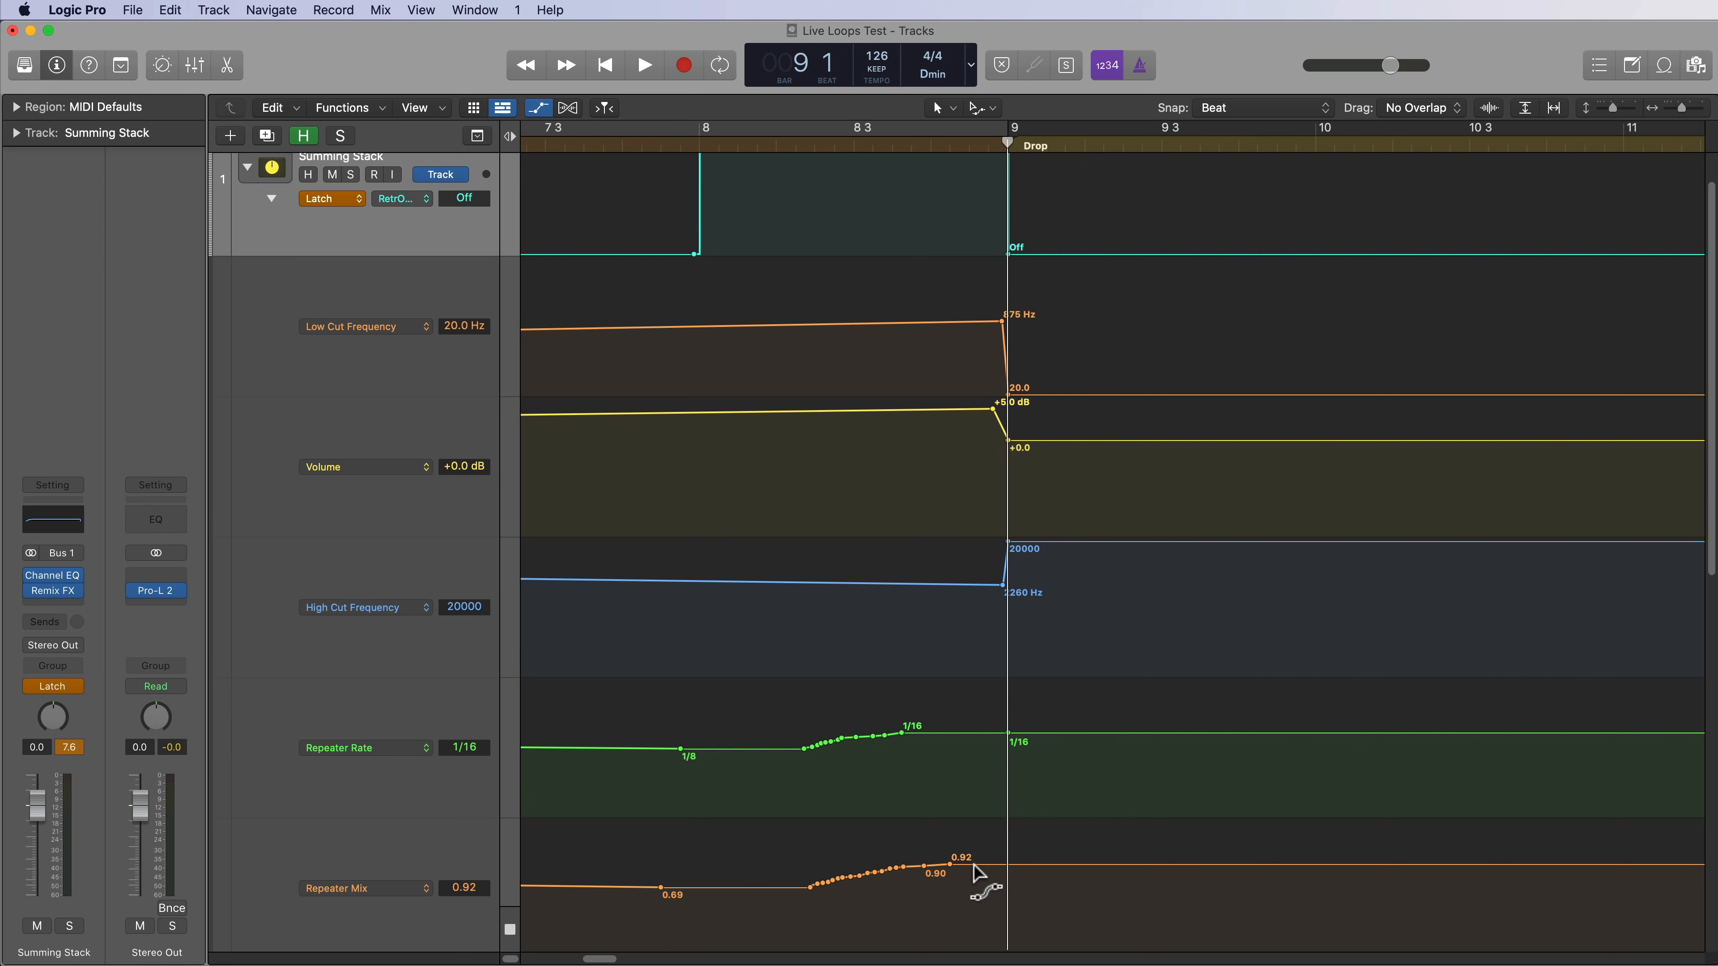
{"action": "left_click_drag", "start_coordinate": [805, 748], "coordinate": [853, 749]}
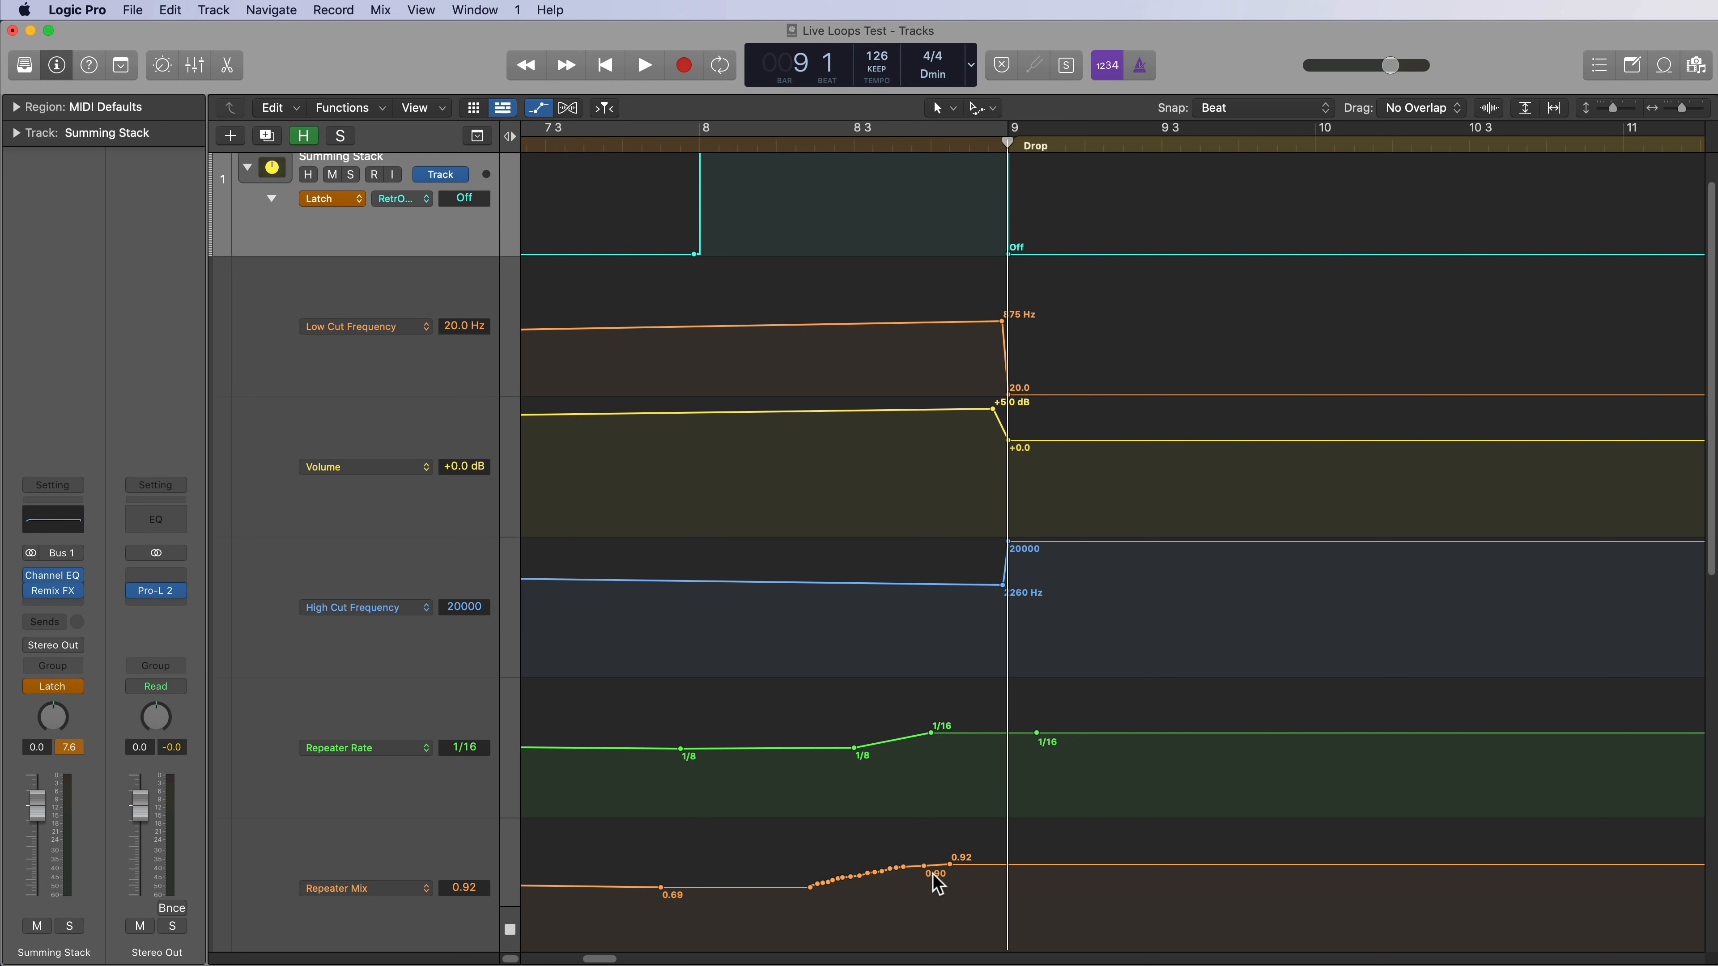
{"action": "left_click", "coordinate": [982, 108]}
{"action": "left_click", "coordinate": [1034, 158]}
{"action": "left_click_drag", "start_coordinate": [820, 888], "coordinate": [1013, 850]}
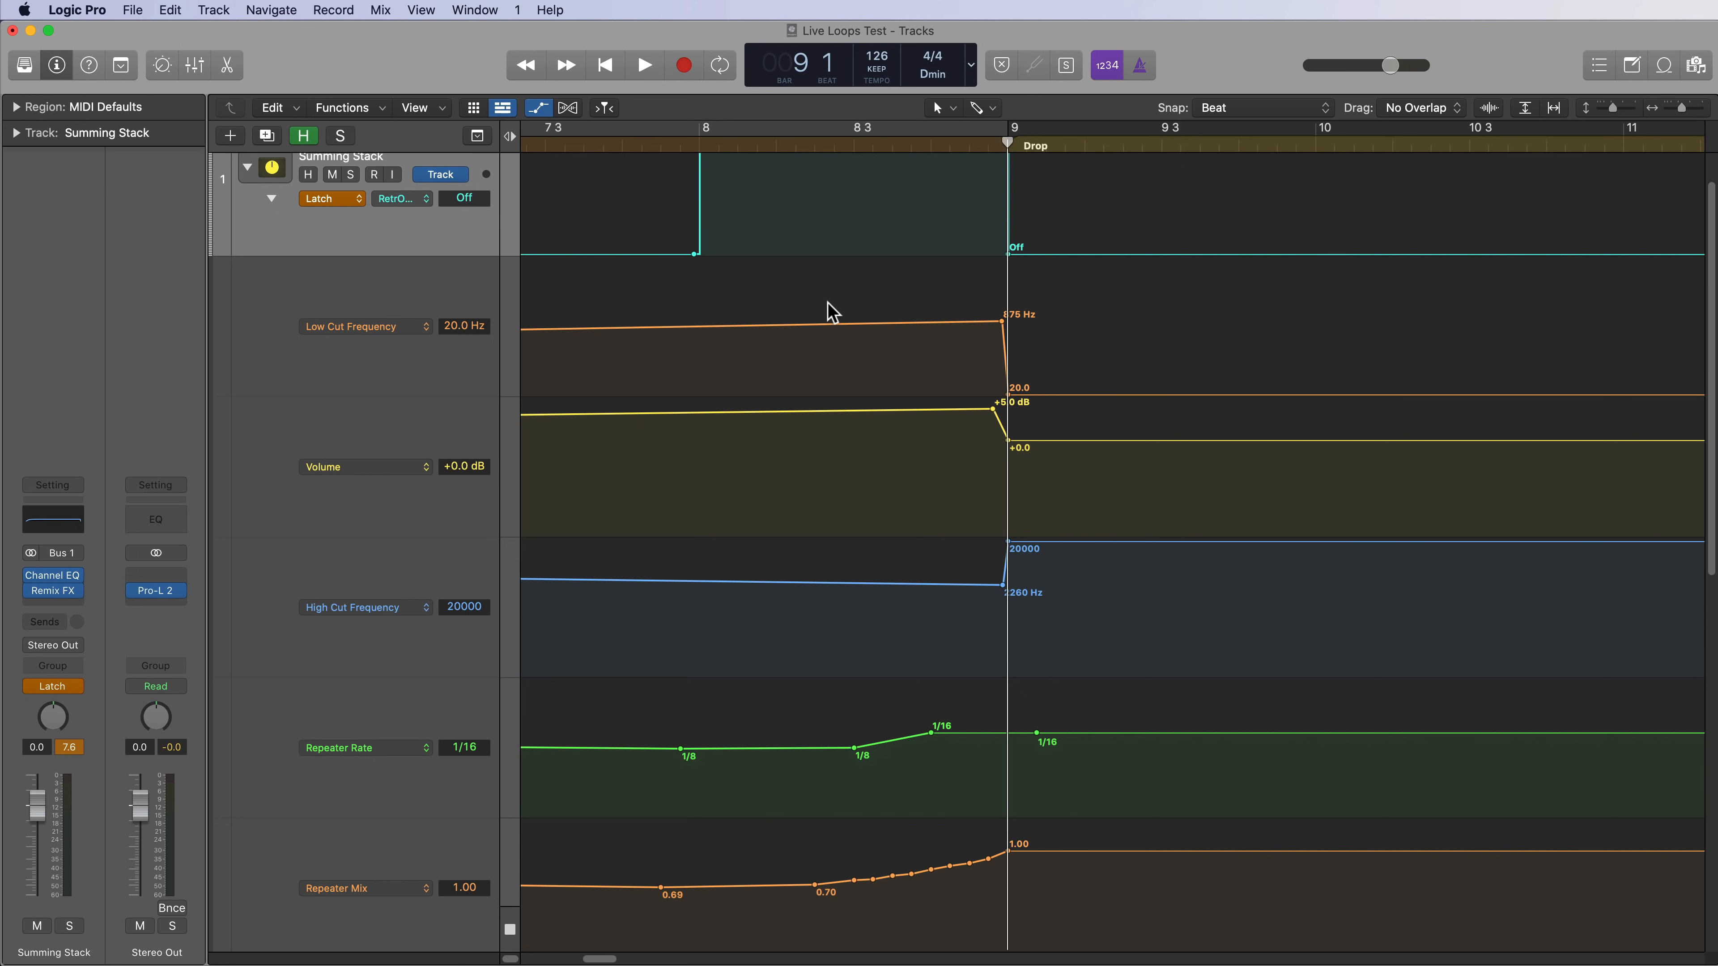
Set the Summing Stack's automation mode to Read and place the playhead at bar 7 beat 4.
{"action": "scroll", "coordinate": [357, 292], "scroll_direction": "up", "scroll_amount": 2}
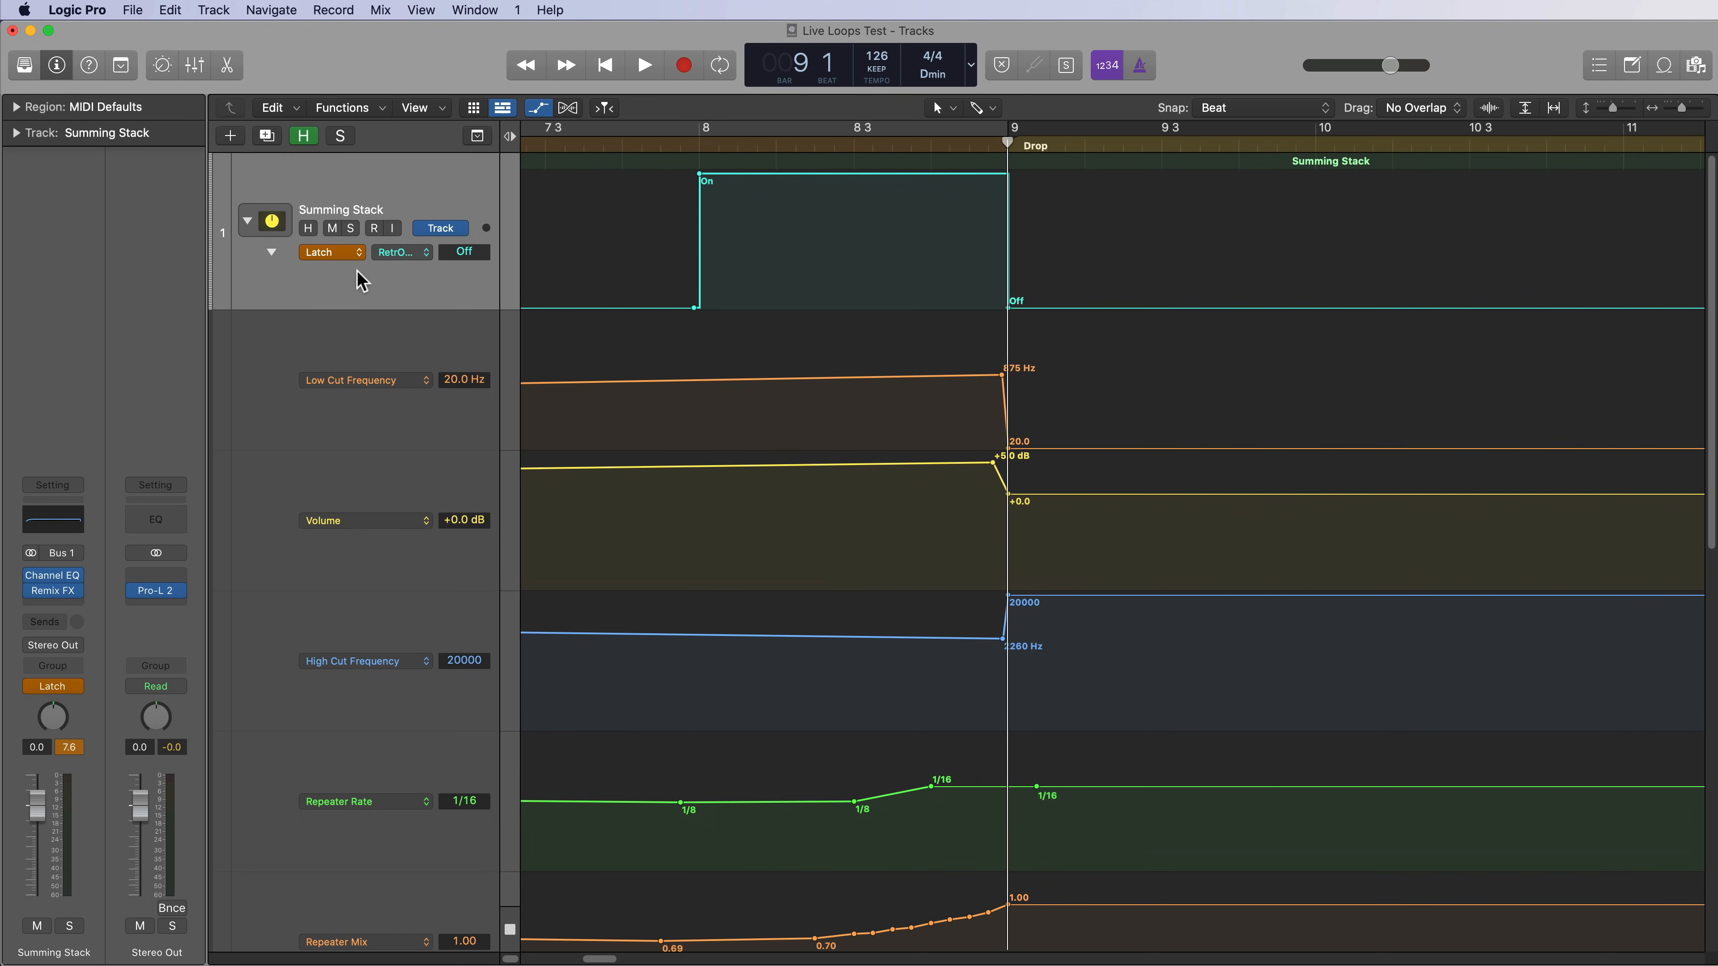
{"action": "left_click", "coordinate": [341, 252]}
{"action": "left_click", "coordinate": [332, 220]}
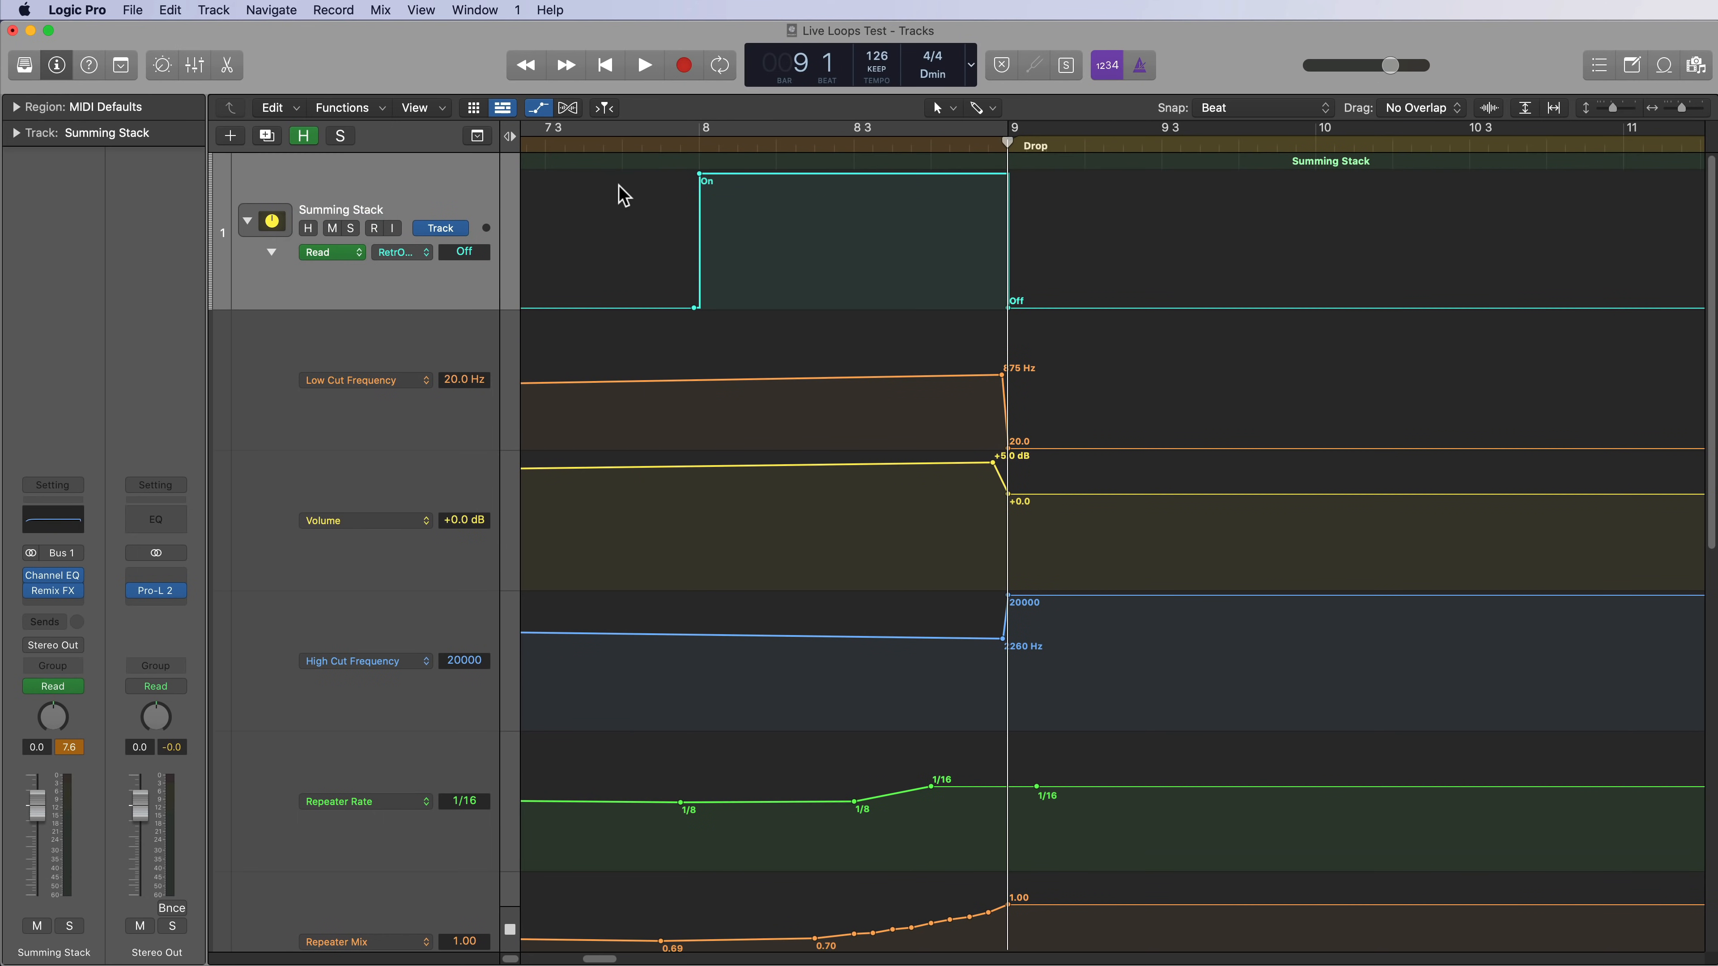
{"action": "left_click", "coordinate": [622, 143]}
{"action": "key", "text": "super+Left"}
{"action": "key", "text": "super+Left"}
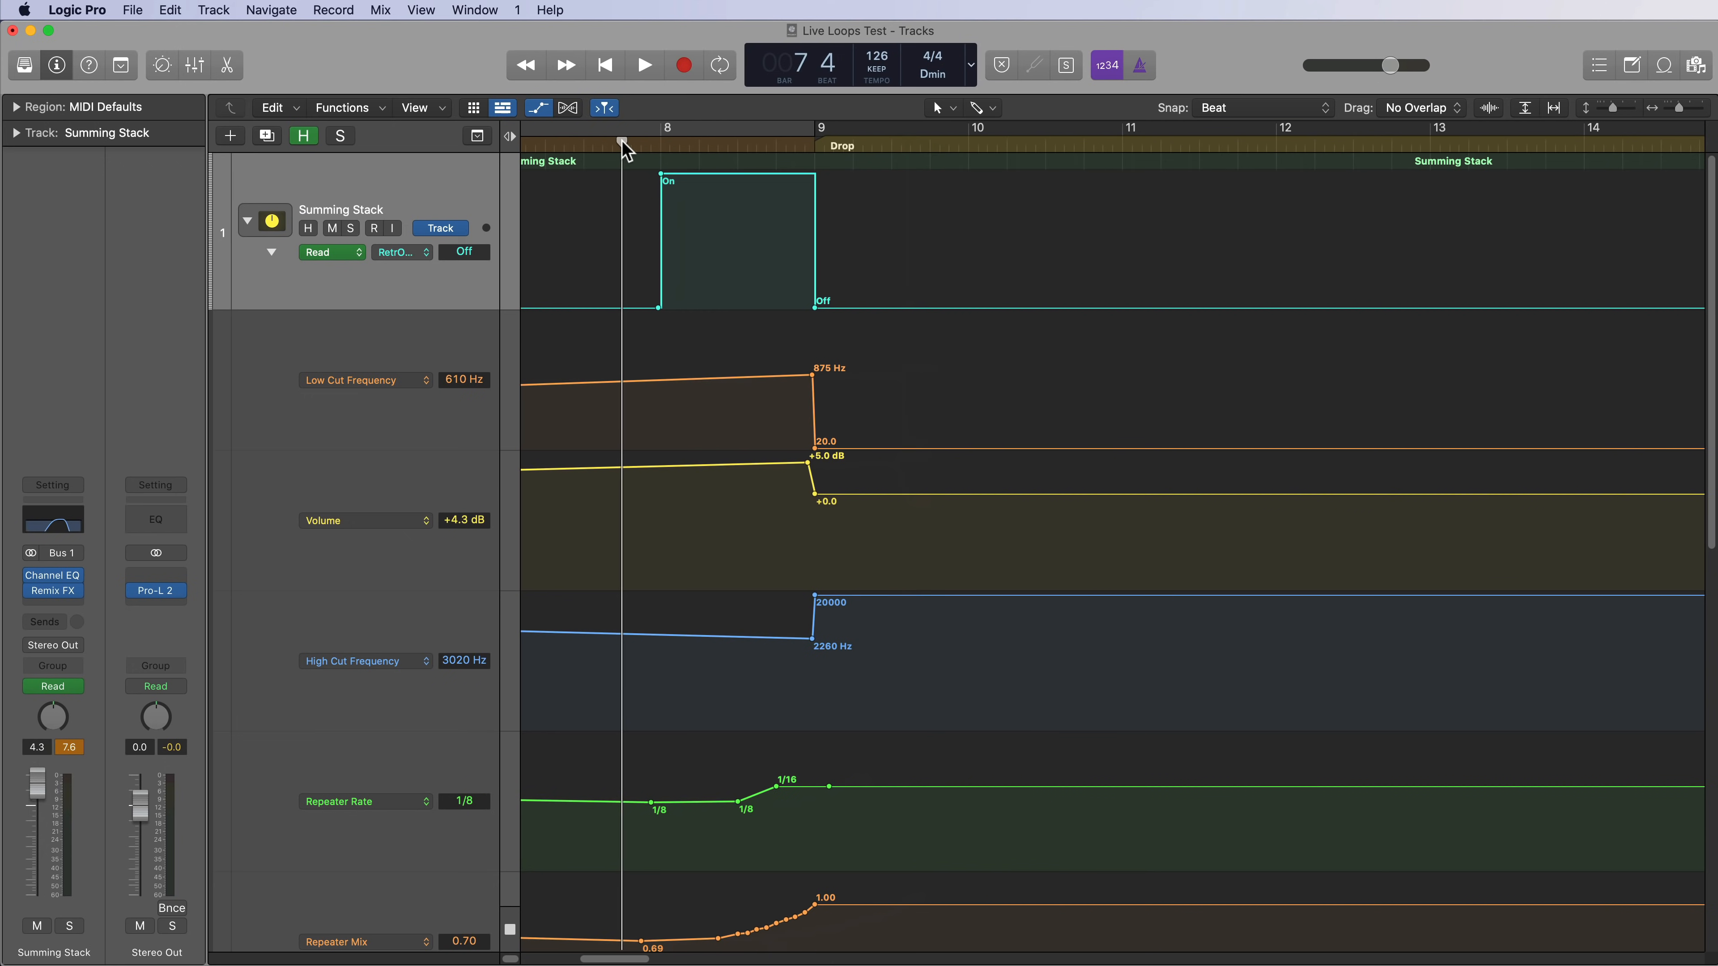
{"action": "scroll", "coordinate": [739, 452], "scroll_direction": "left", "scroll_amount": 5}
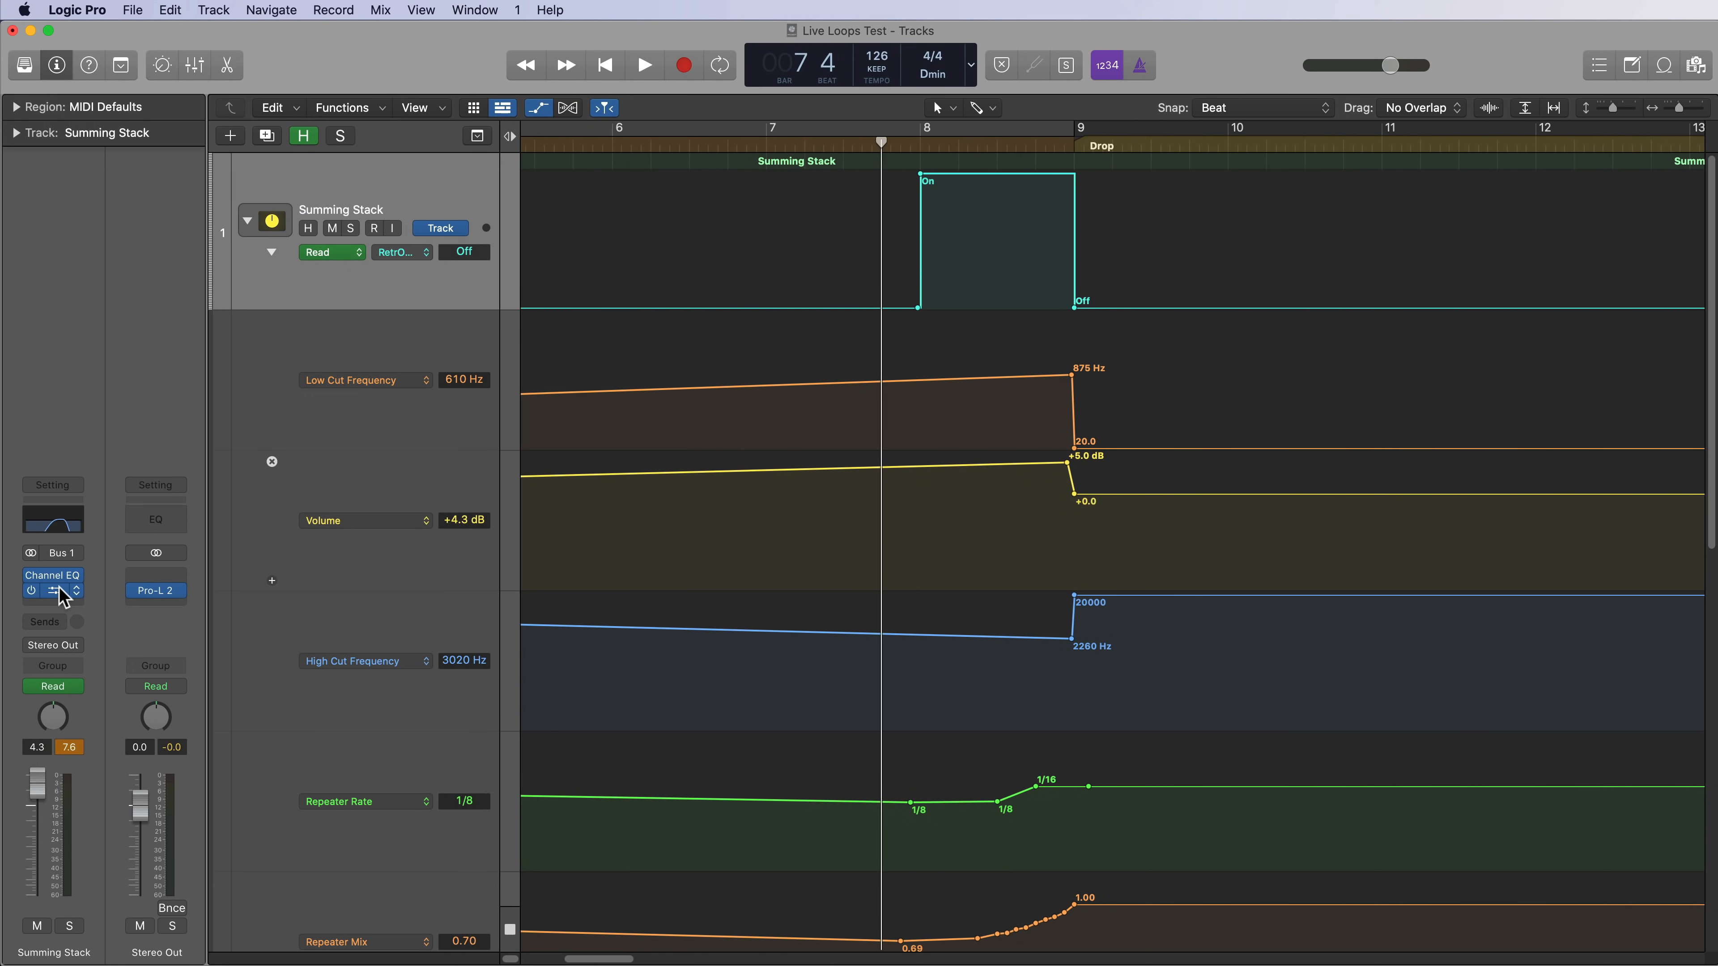
Open the Summing Stack's Remix FX and show its effect time settings.
{"action": "left_click", "coordinate": [53, 591]}
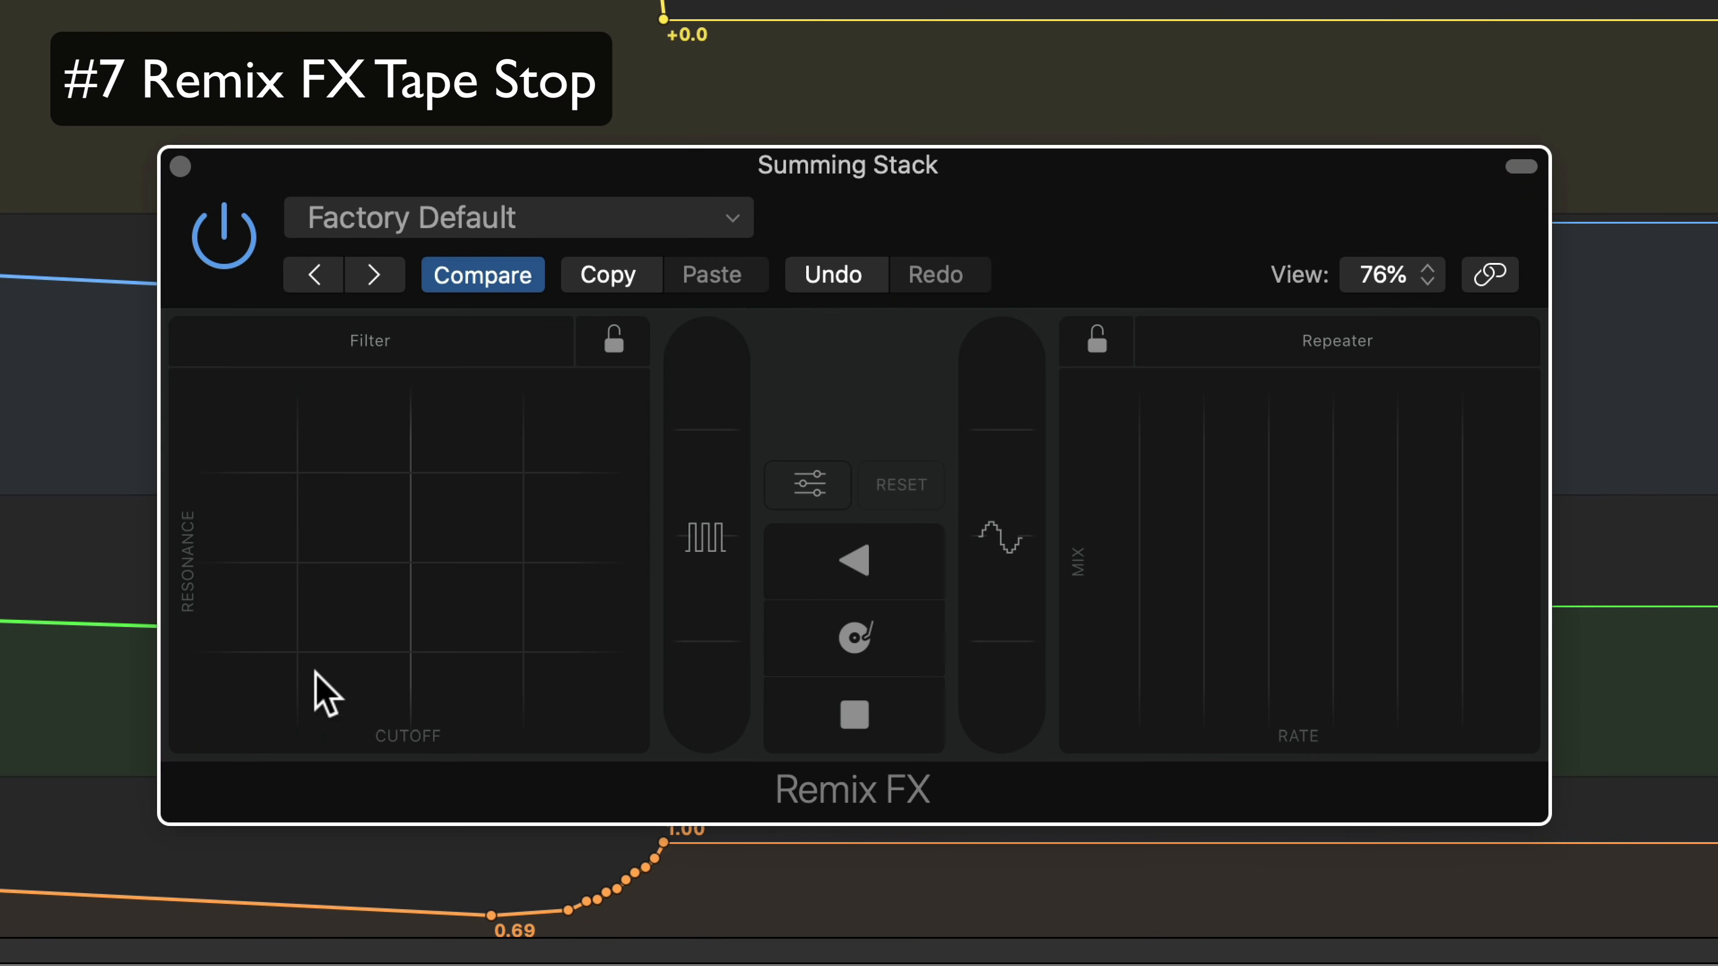
{"action": "left_click", "coordinate": [928, 740]}
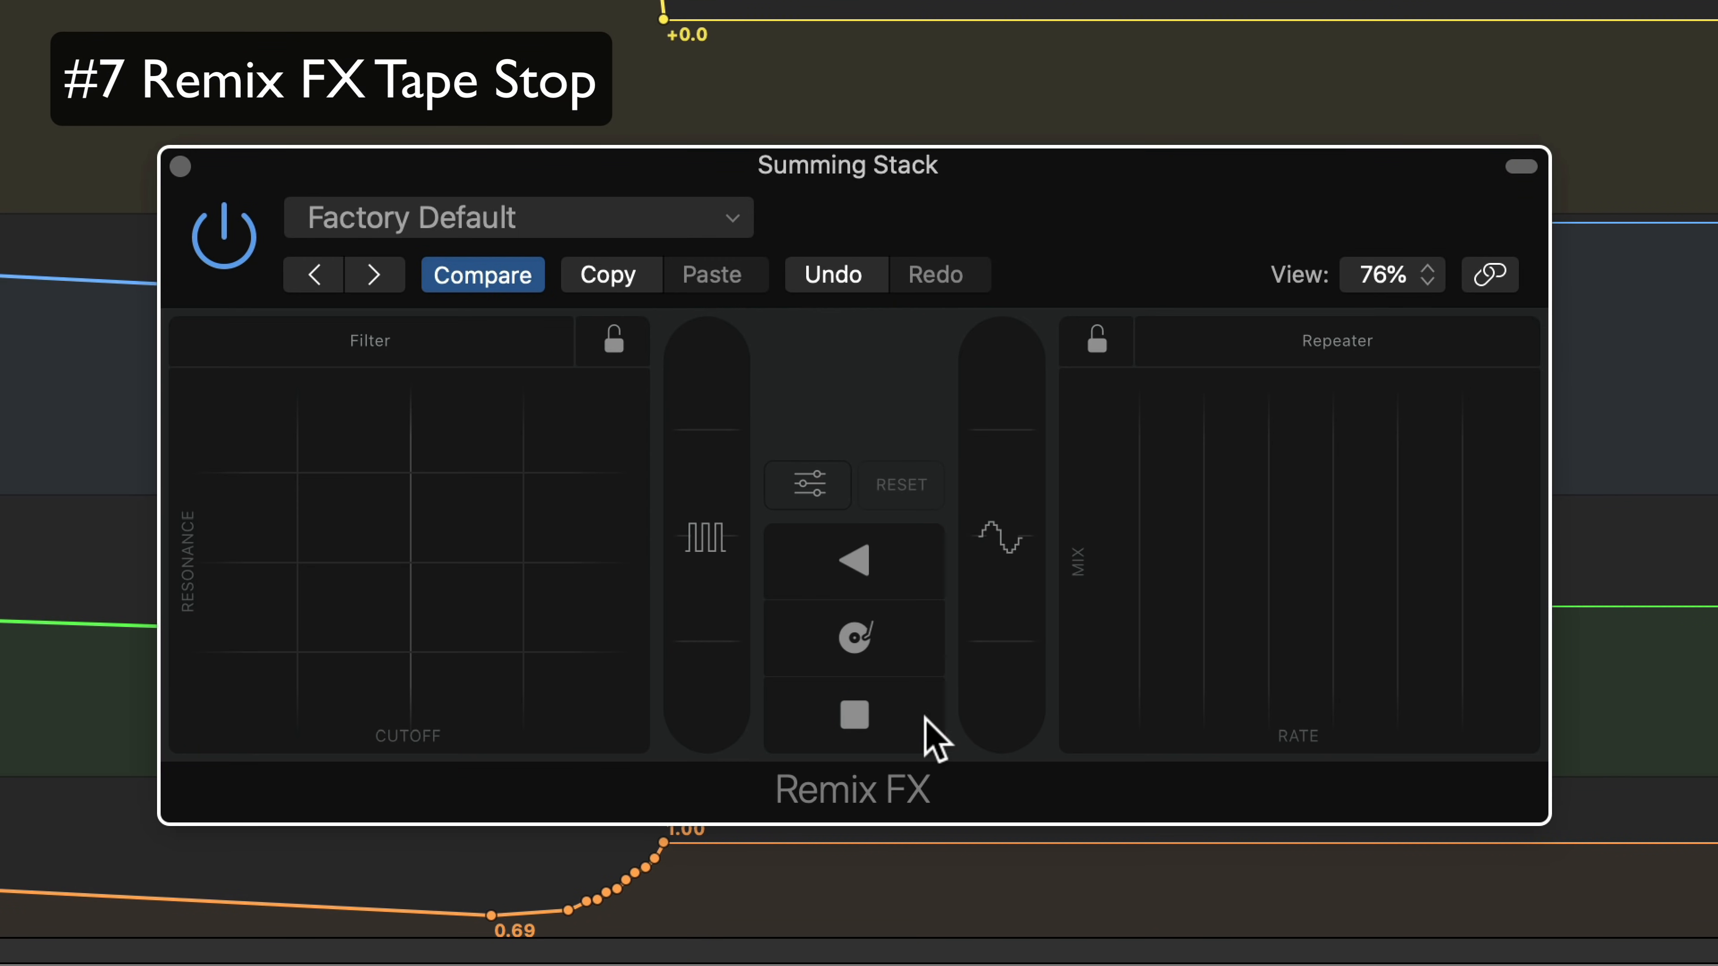
{"action": "left_click", "coordinate": [819, 486]}
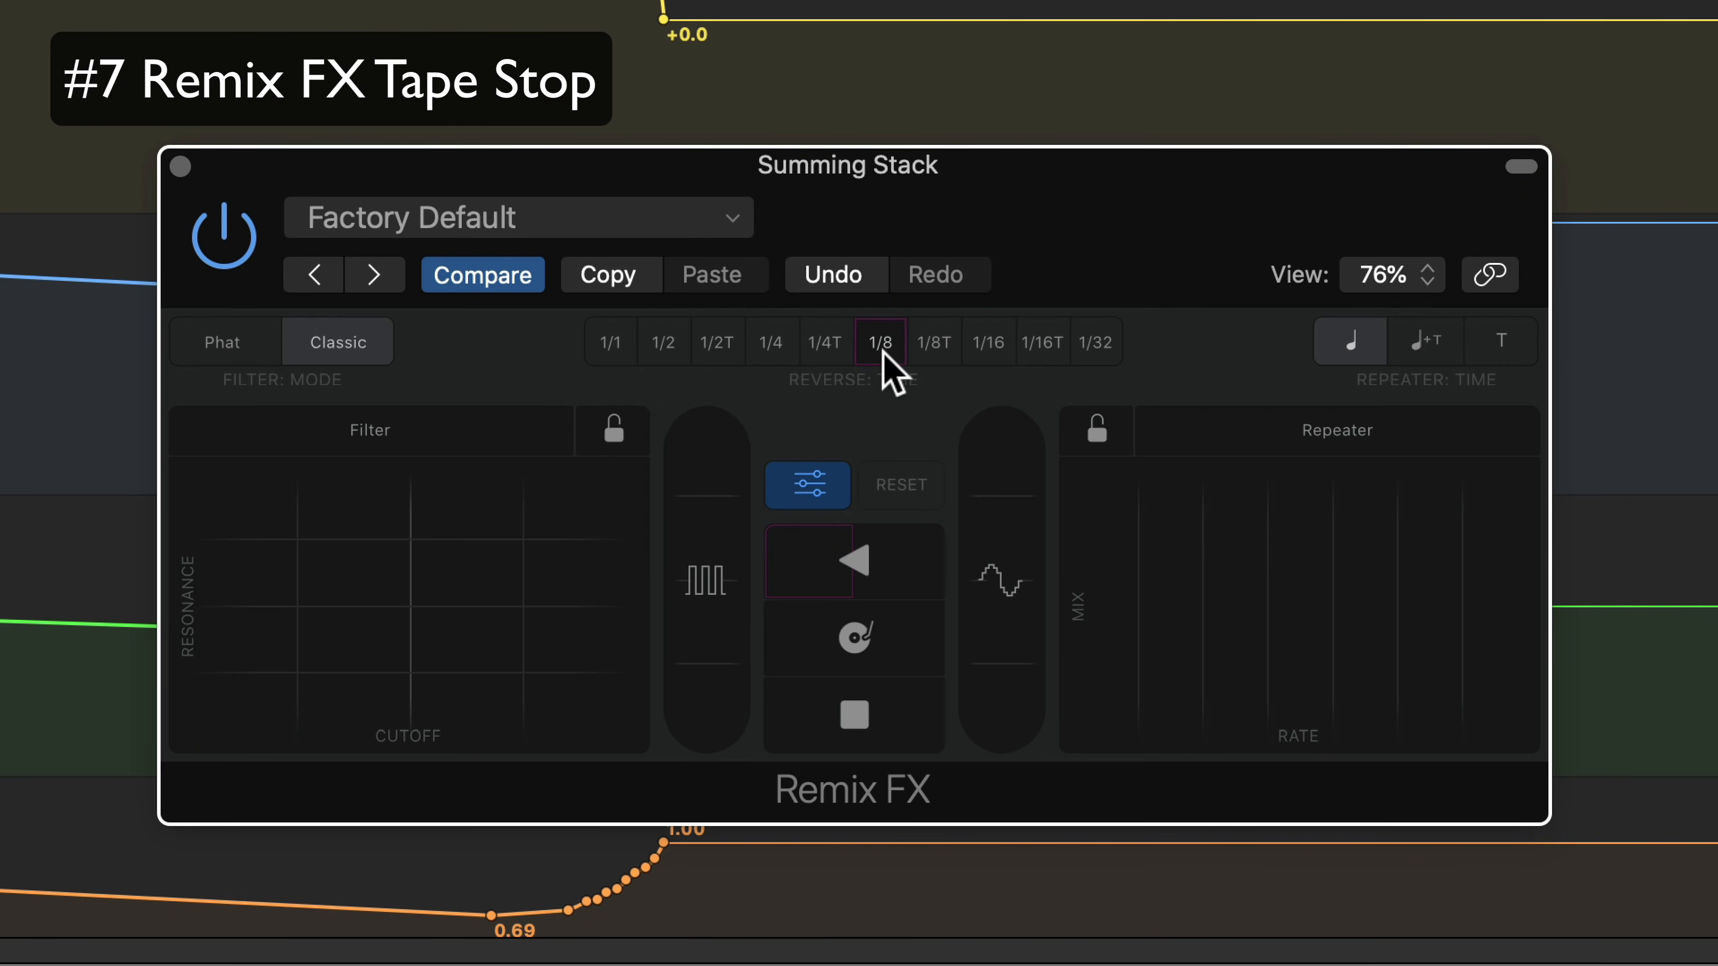
Try the 1/1 and 1/4 Tape Stop pads and trigger Tape Stop during playback around bar 8 beat 3, stopping playback just before the drop.
{"action": "left_click", "coordinate": [817, 718]}
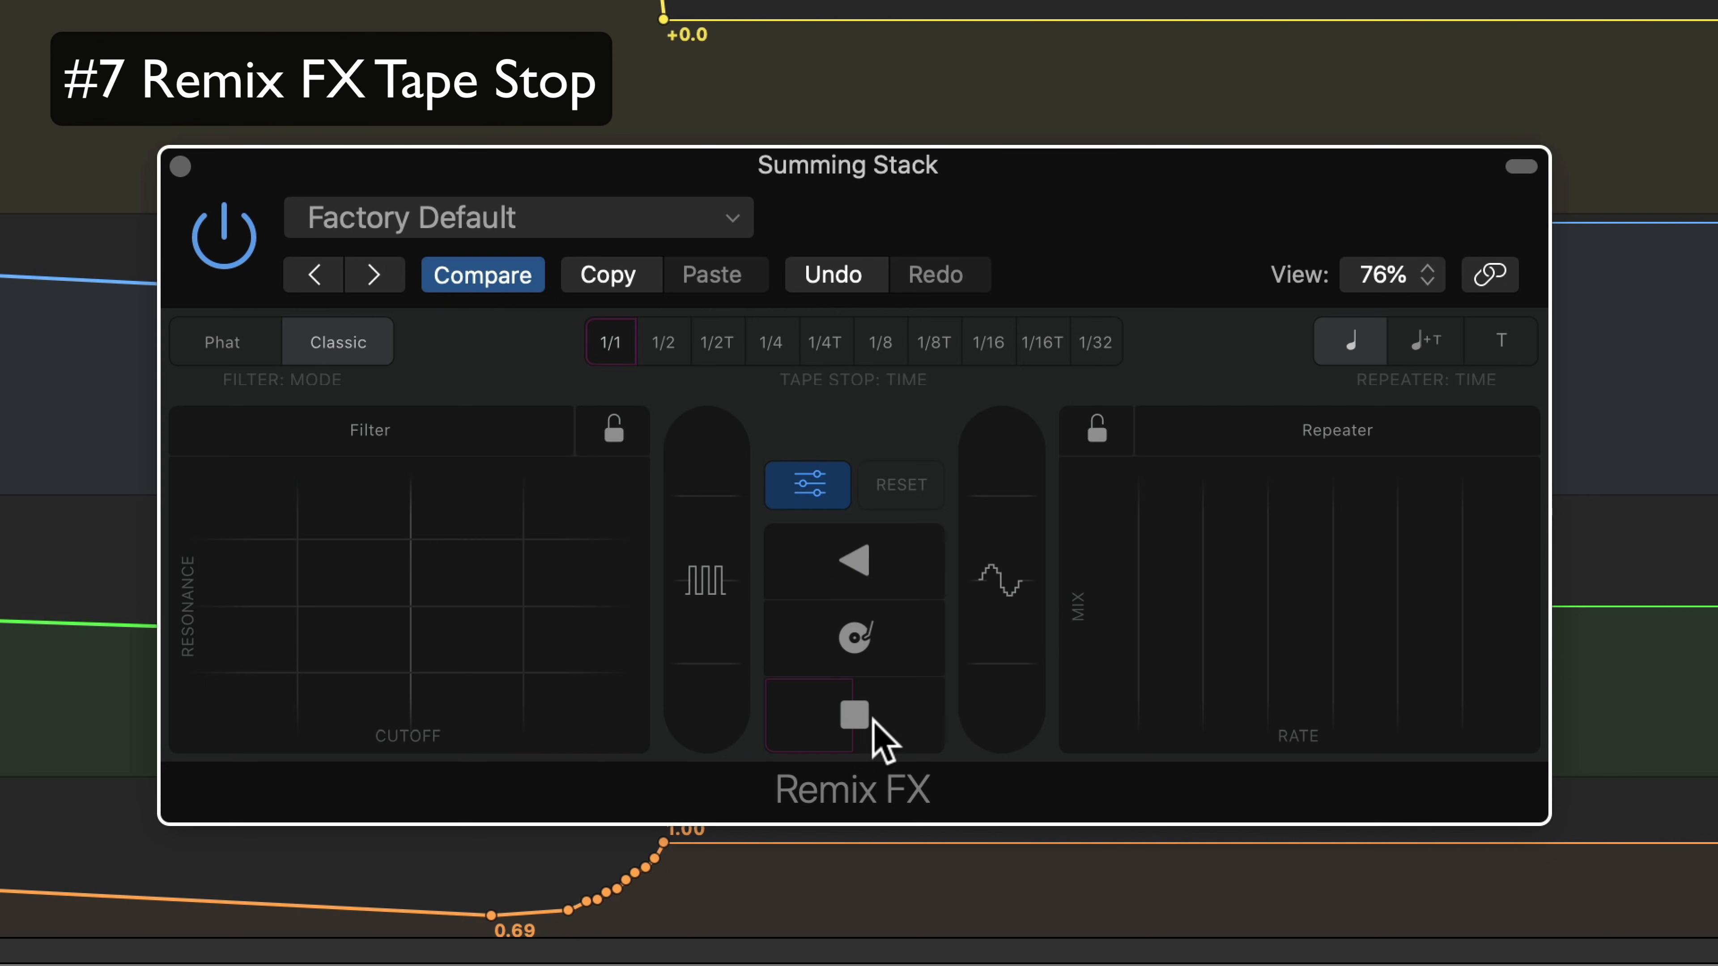
{"action": "left_click", "coordinate": [889, 719]}
{"action": "left_click", "coordinate": [822, 716]}
{"action": "left_click", "coordinate": [898, 714]}
{"action": "left_click", "coordinate": [778, 737]}
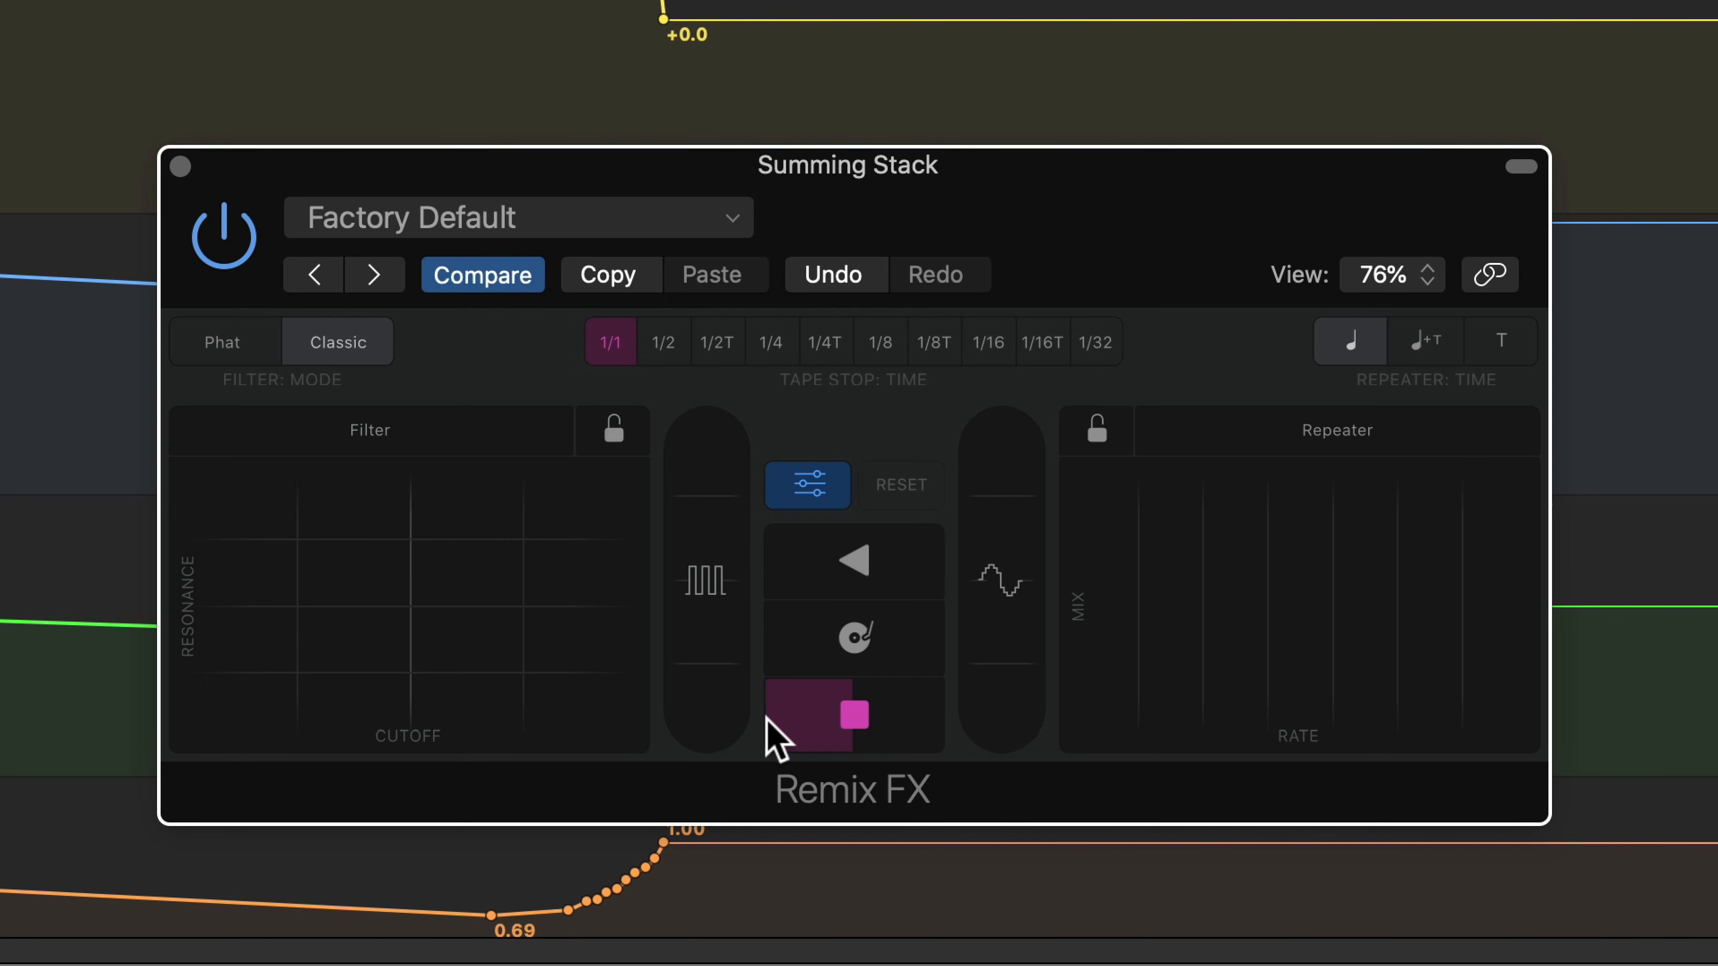
{"action": "left_click", "coordinate": [913, 736]}
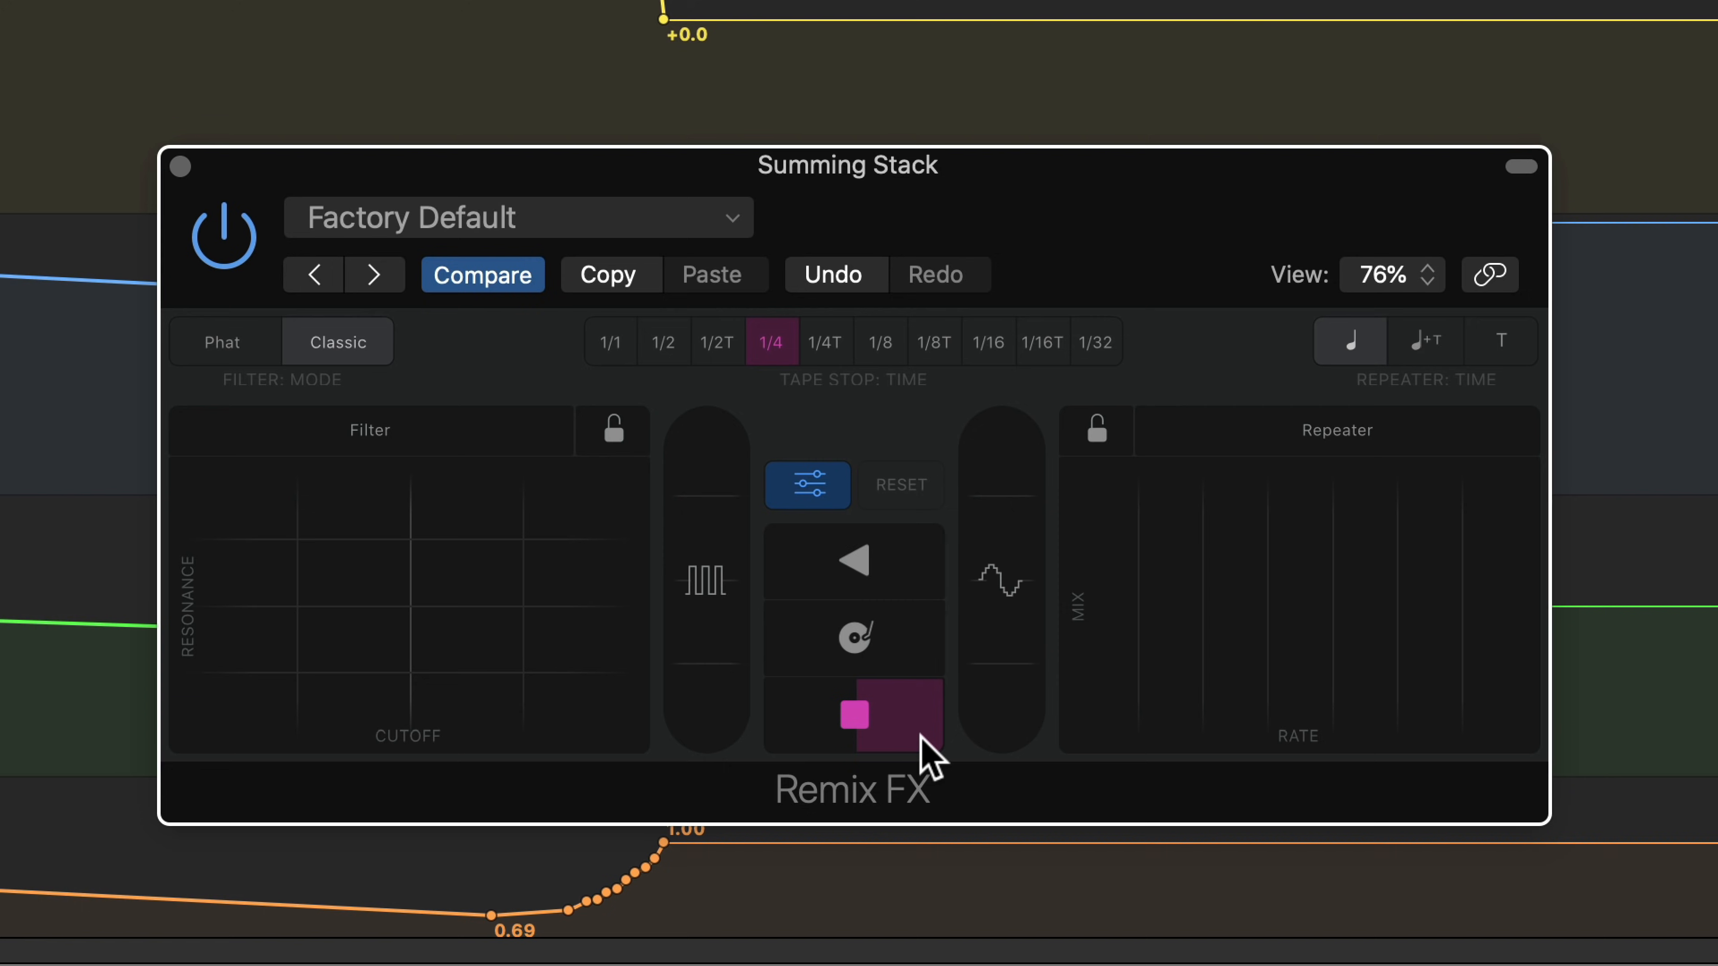
{"action": "left_click", "coordinate": [919, 737]}
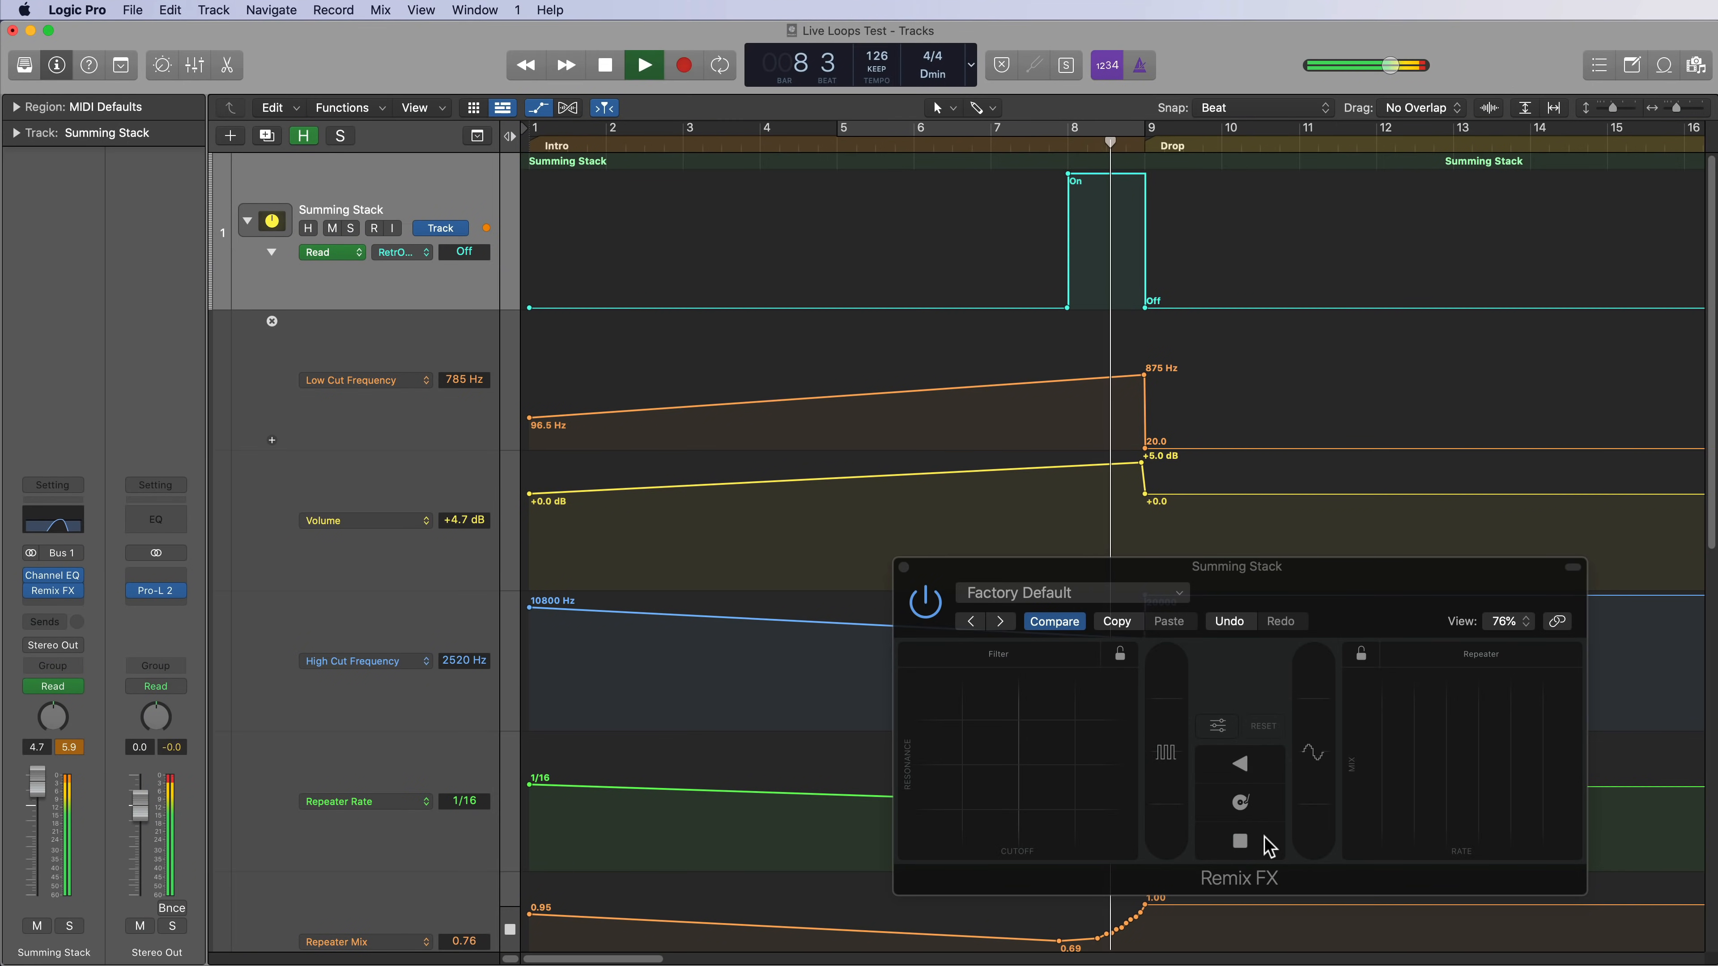
{"action": "left_click", "coordinate": [1267, 843]}
{"action": "key", "text": "space"}
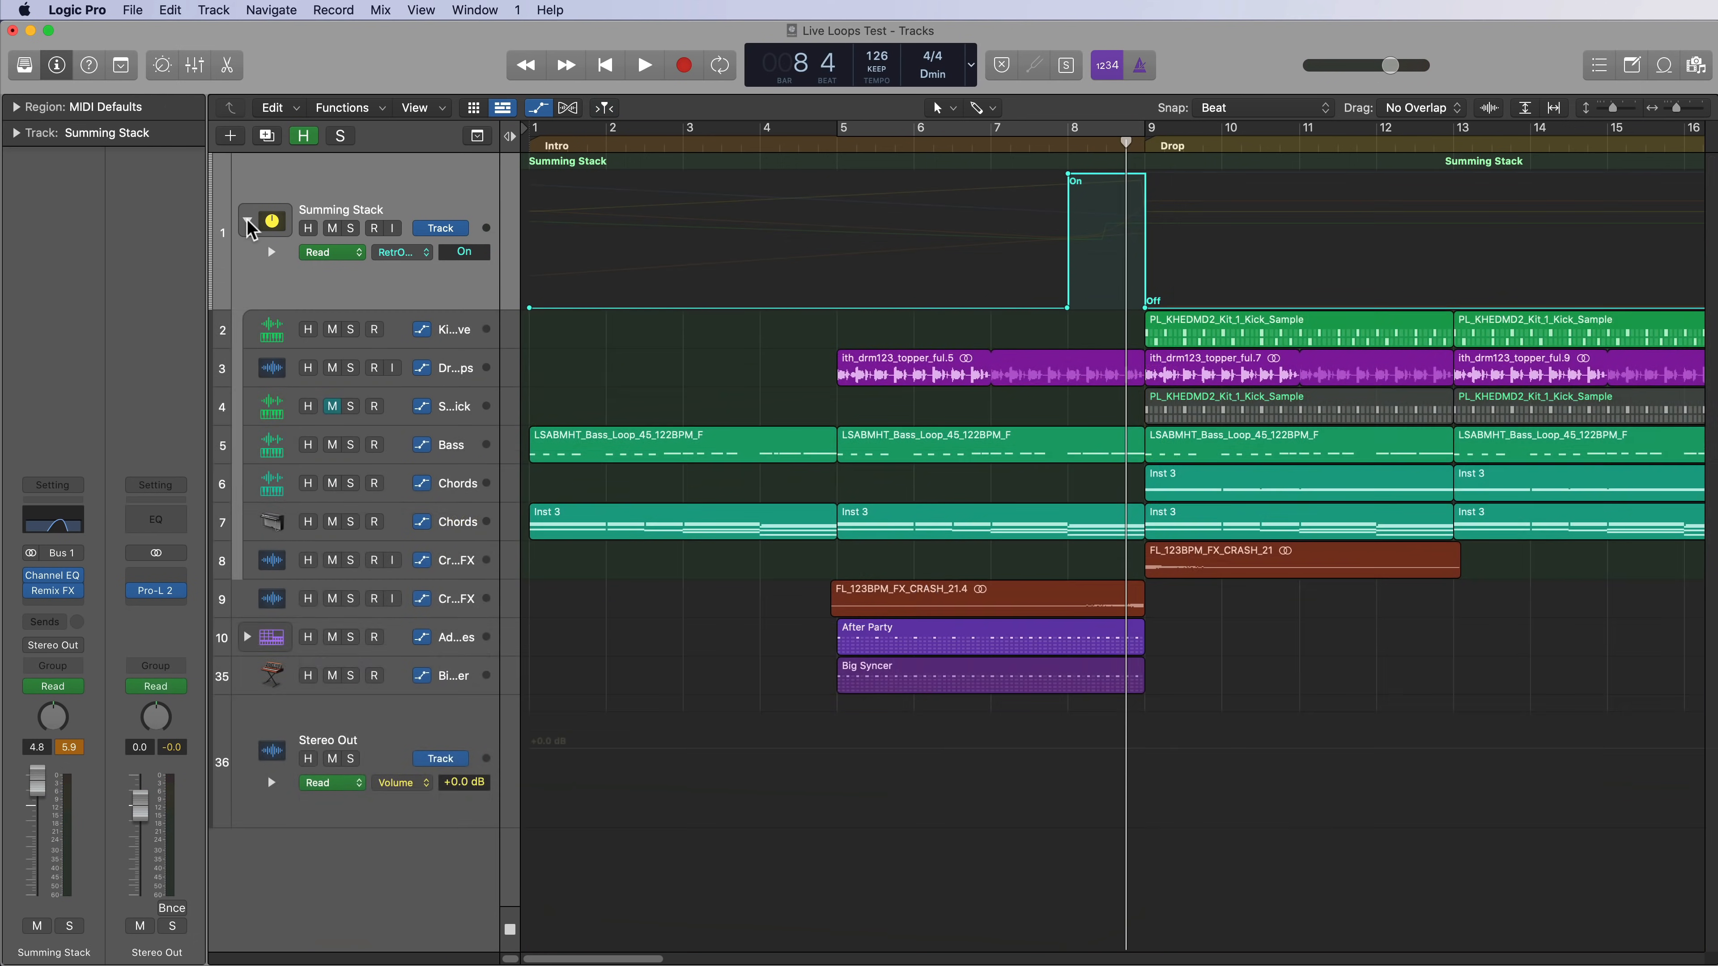
Collapse the Summing Stack, insert Remix FX on the Stereo Out above Pro-L 2 and move its window below the tracks.
{"action": "left_click", "coordinate": [248, 221]}
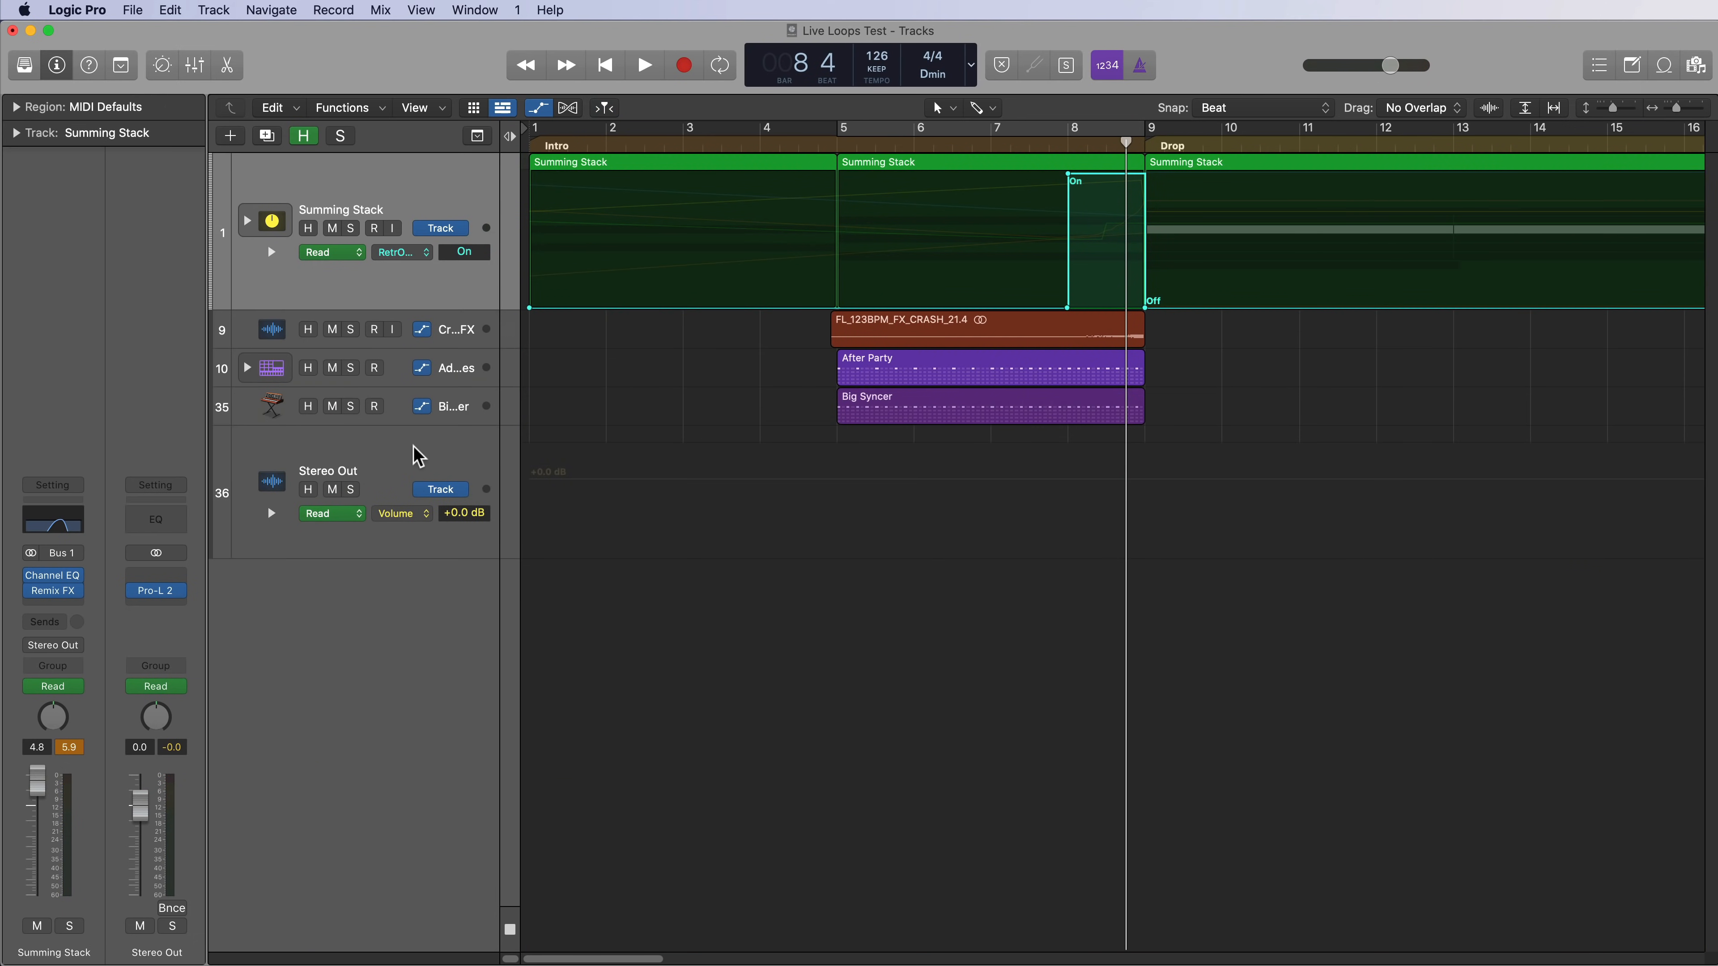
{"action": "left_click", "coordinate": [418, 456]}
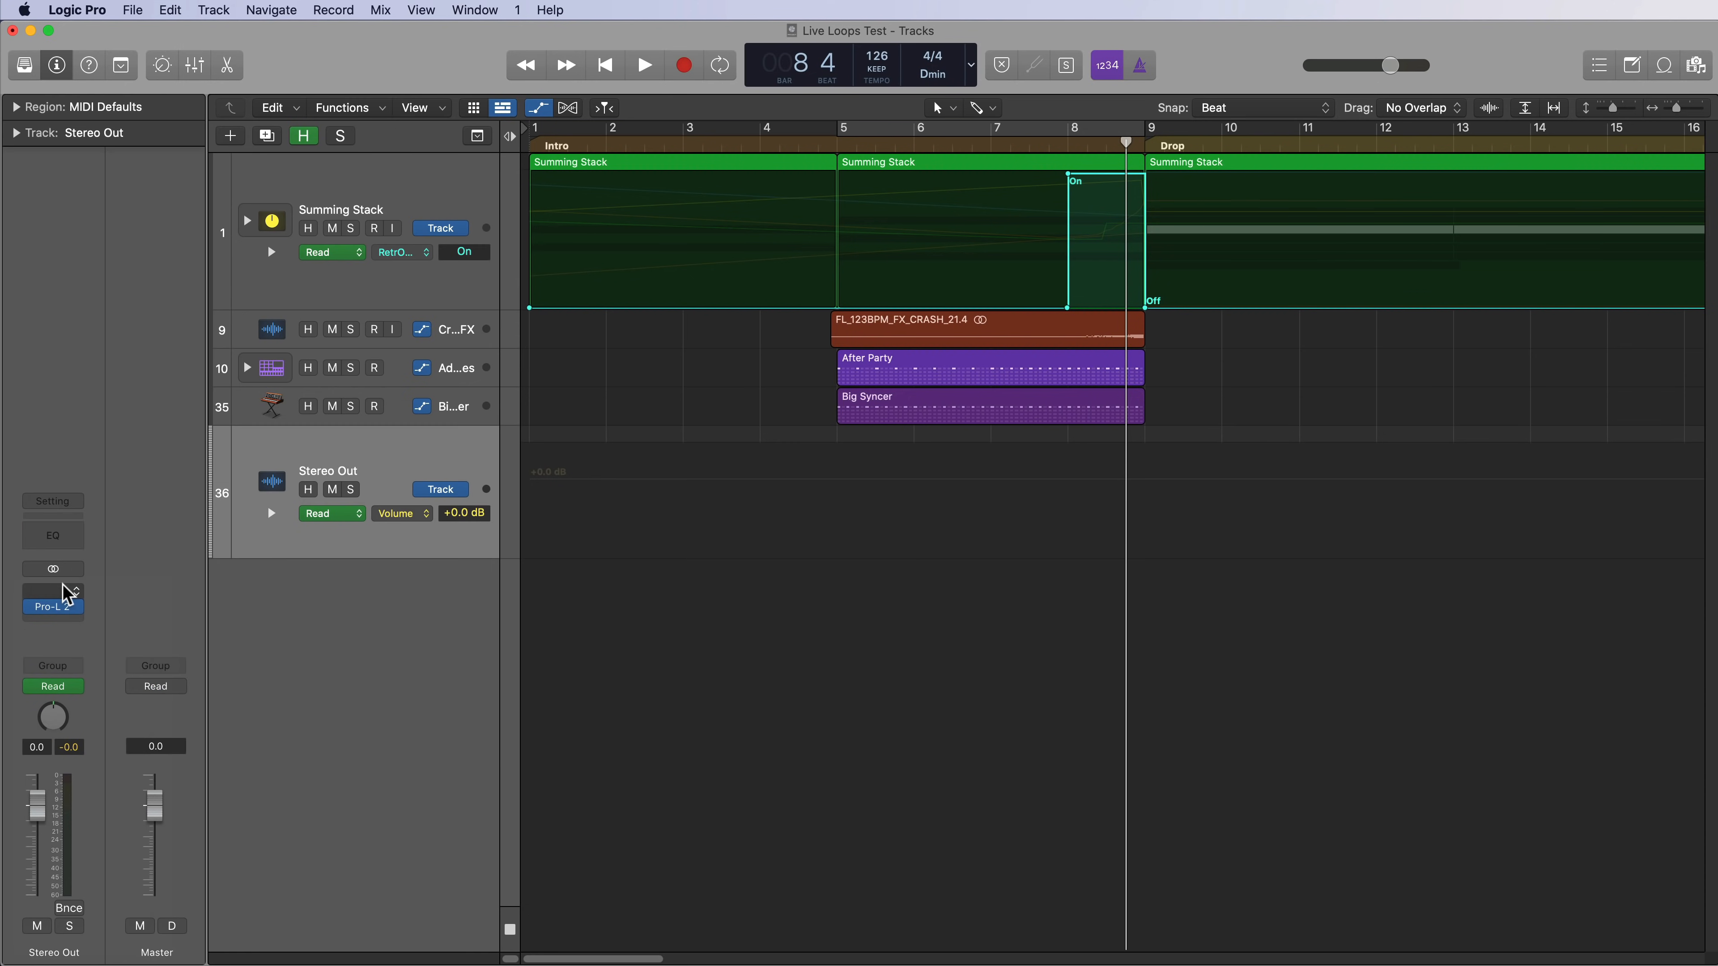
{"action": "left_click", "coordinate": [68, 592]}
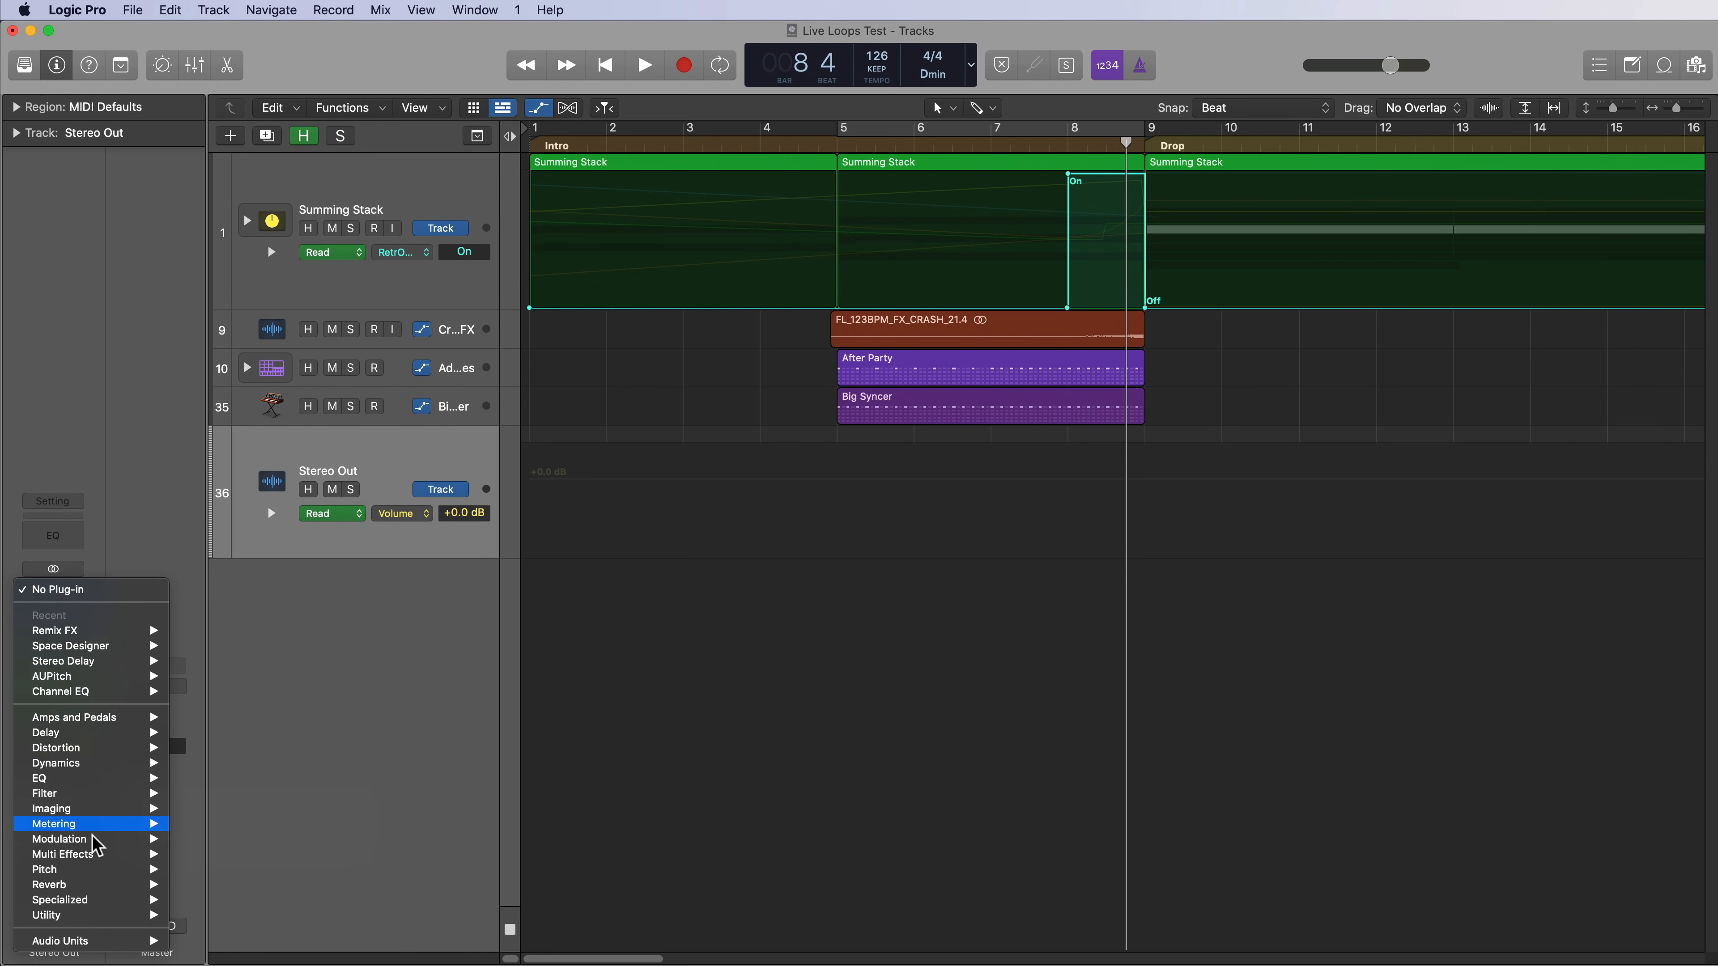
{"action": "mouse_move", "coordinate": [95, 854]}
{"action": "mouse_move", "coordinate": [224, 869]}
{"action": "left_click", "coordinate": [315, 875]}
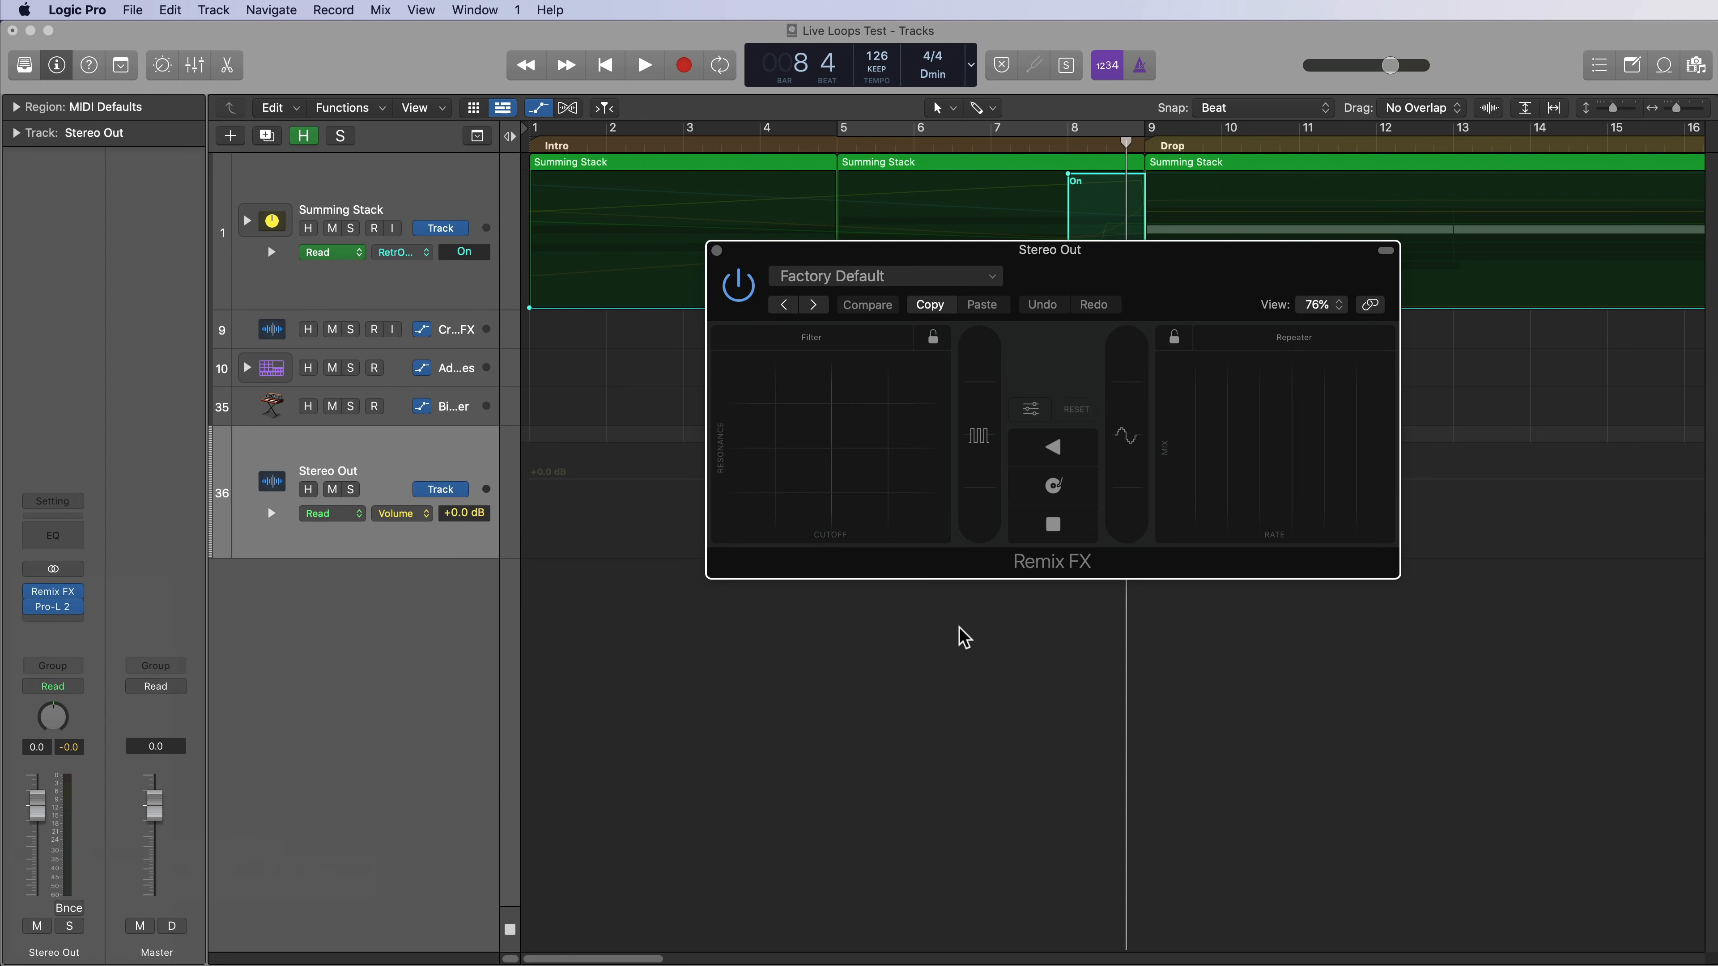
{"action": "left_click_drag", "start_coordinate": [1175, 296], "coordinate": [1170, 607]}
{"action": "left_click", "coordinate": [1082, 829]}
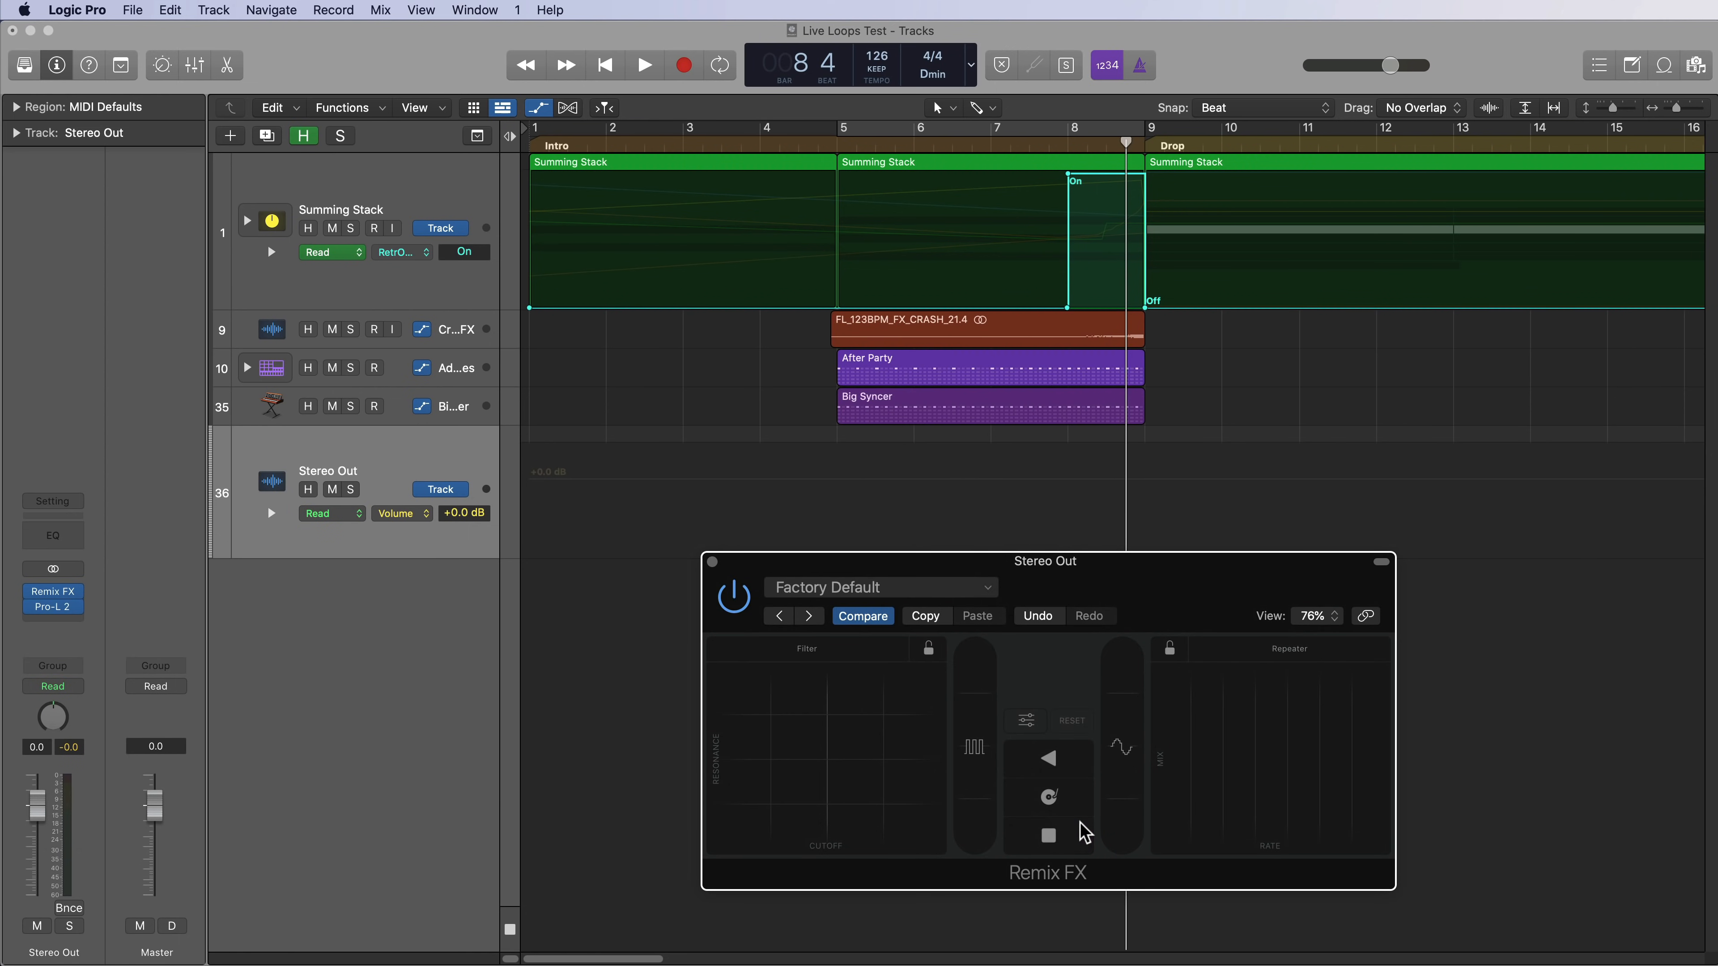
Place the playhead at bar 7 and set the Stereo Out's automation mode to Latch.
{"action": "left_click", "coordinate": [987, 141]}
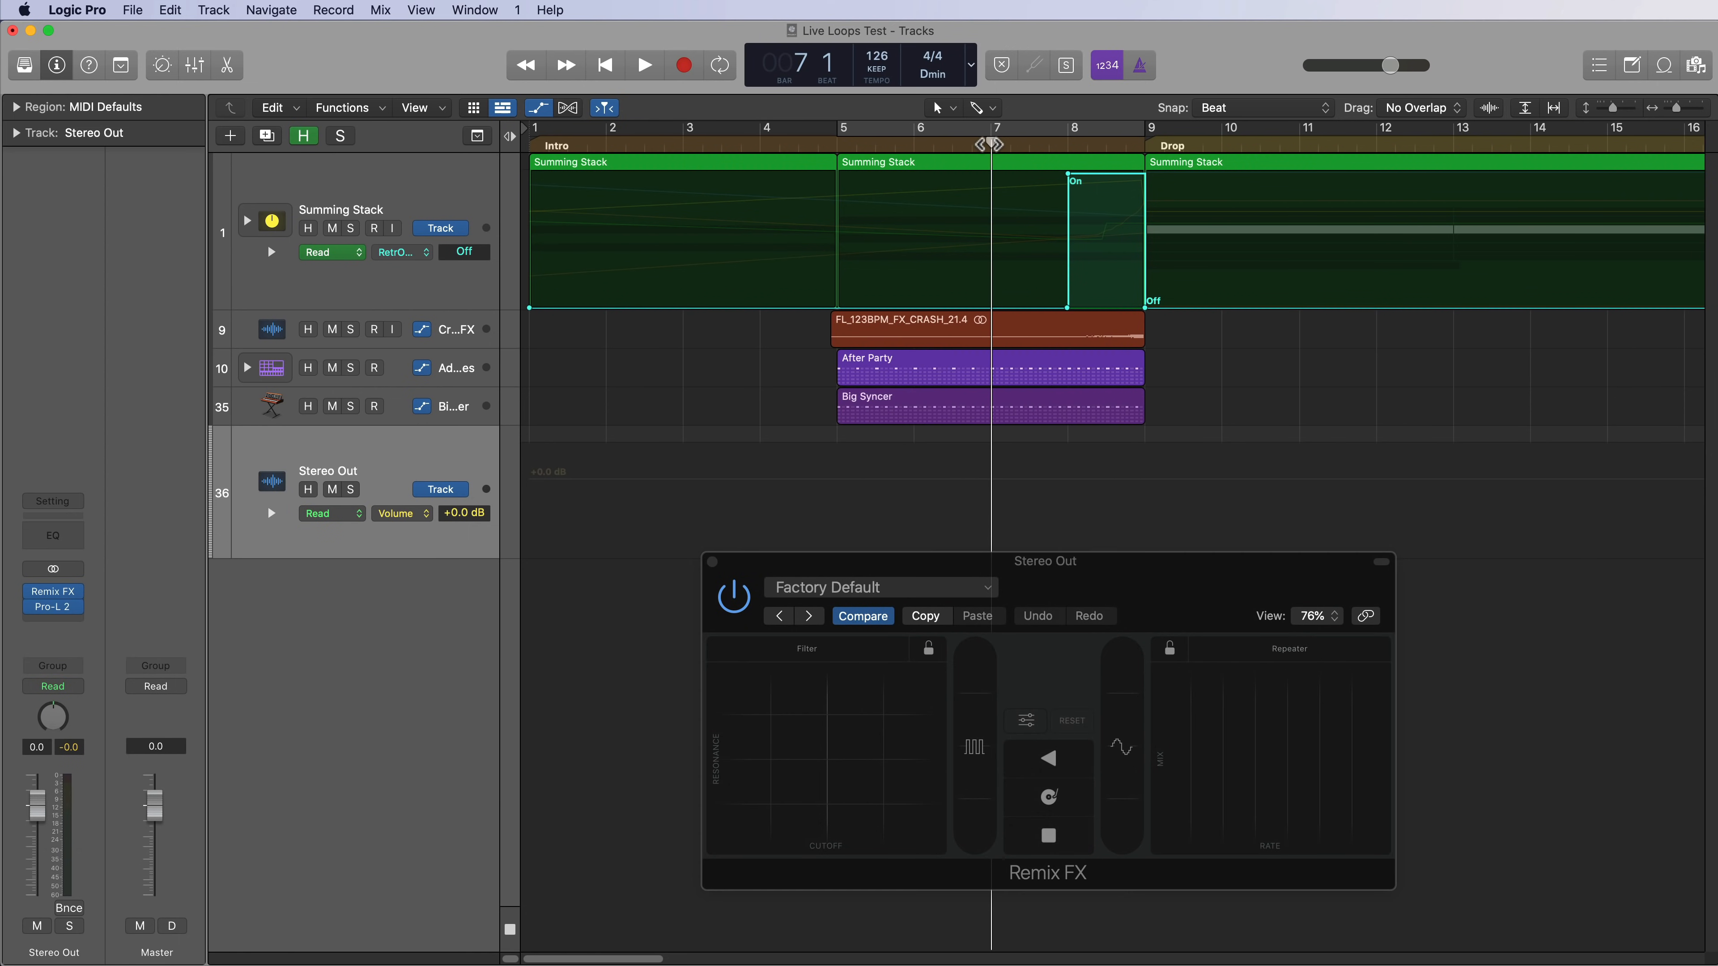
{"action": "left_click", "coordinate": [324, 513]}
{"action": "left_click", "coordinate": [357, 543]}
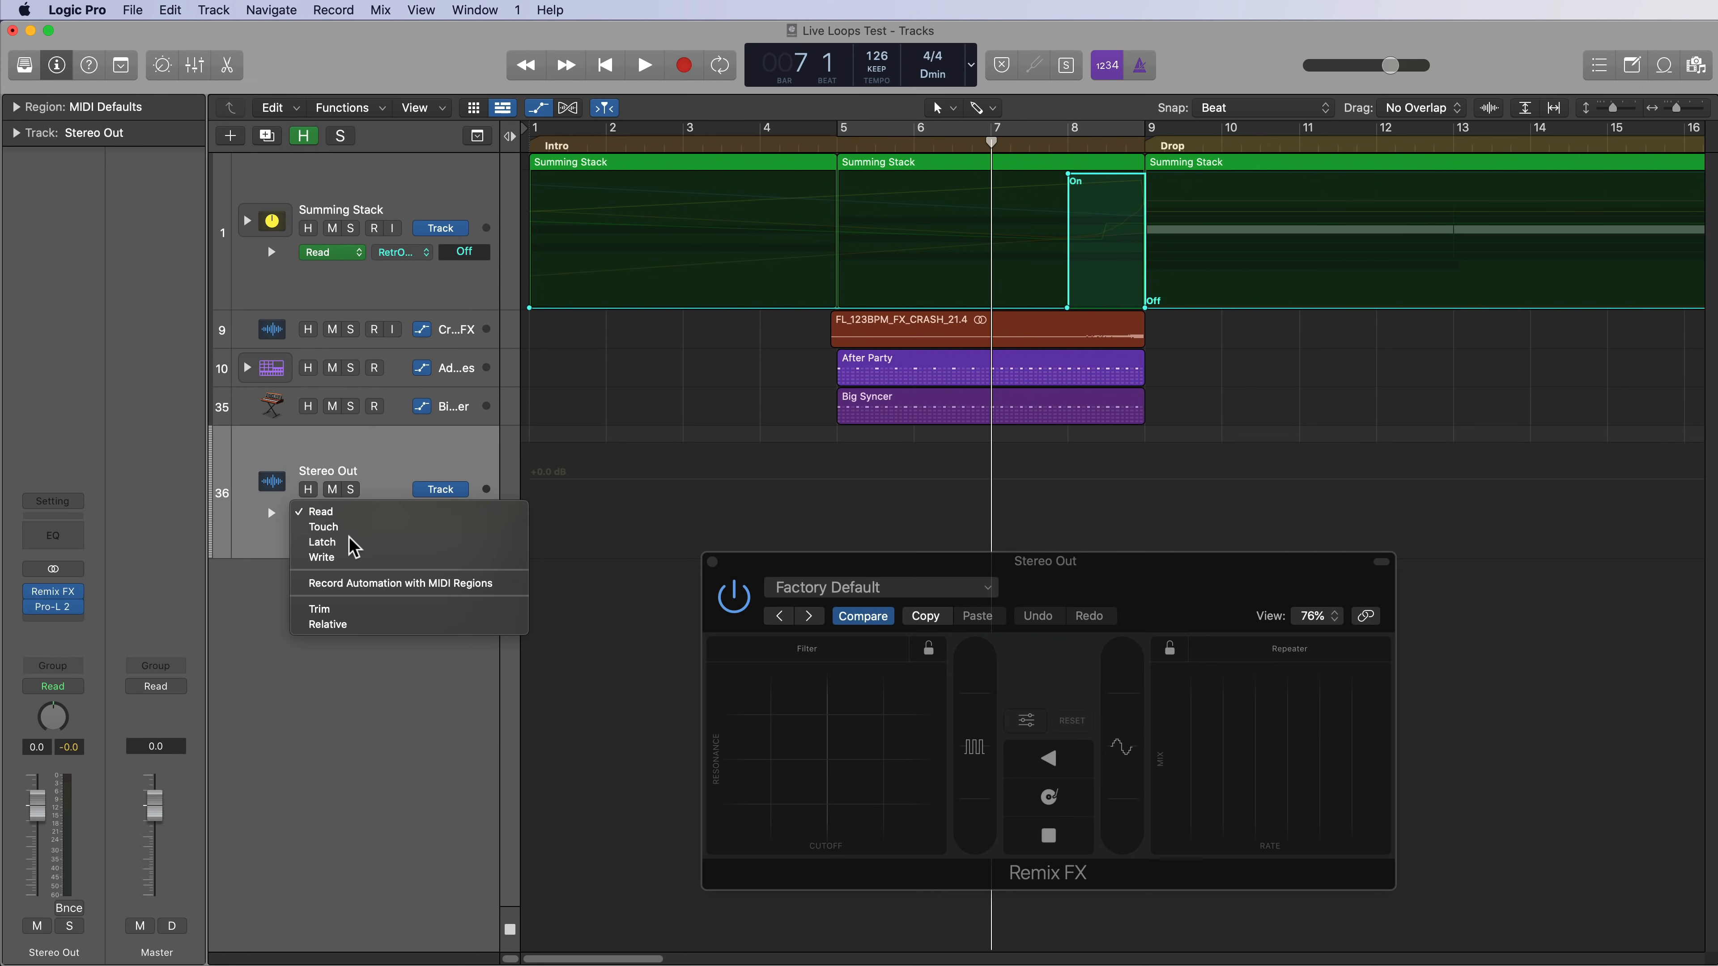
Play from bar 7 and record a Tape Stop on the Stereo Out as automation from about bar 8 beat 3 to bar 9.
{"action": "left_click", "coordinate": [1067, 842]}
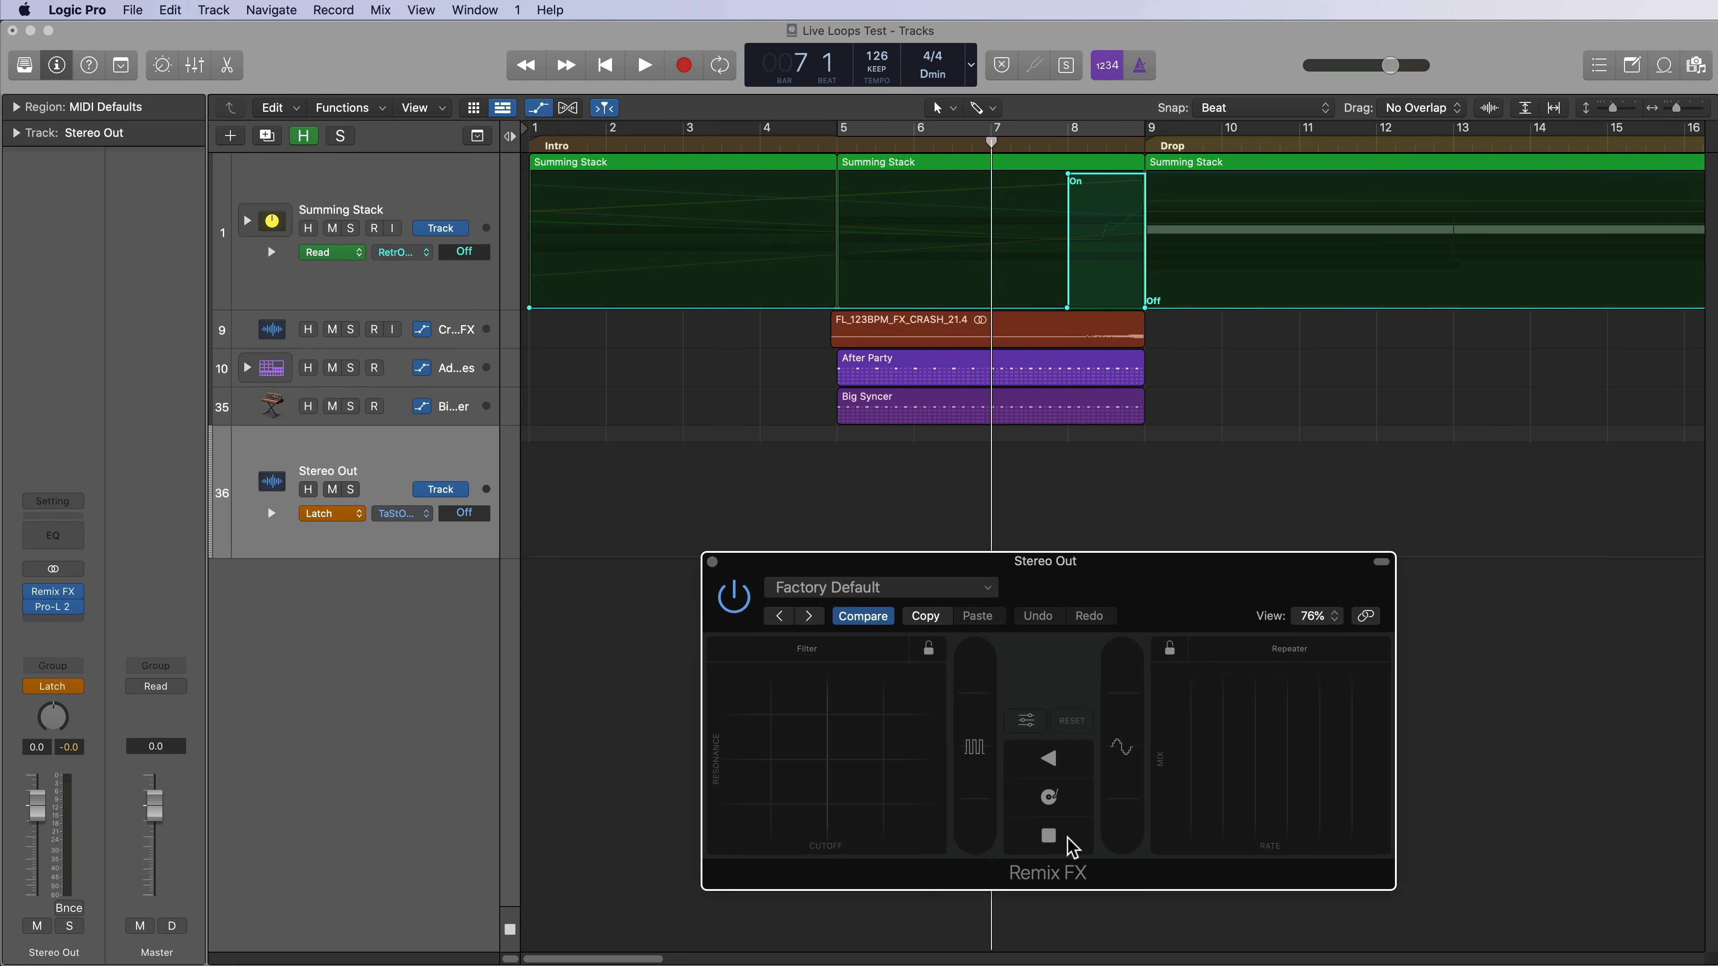
{"action": "key", "text": "space"}
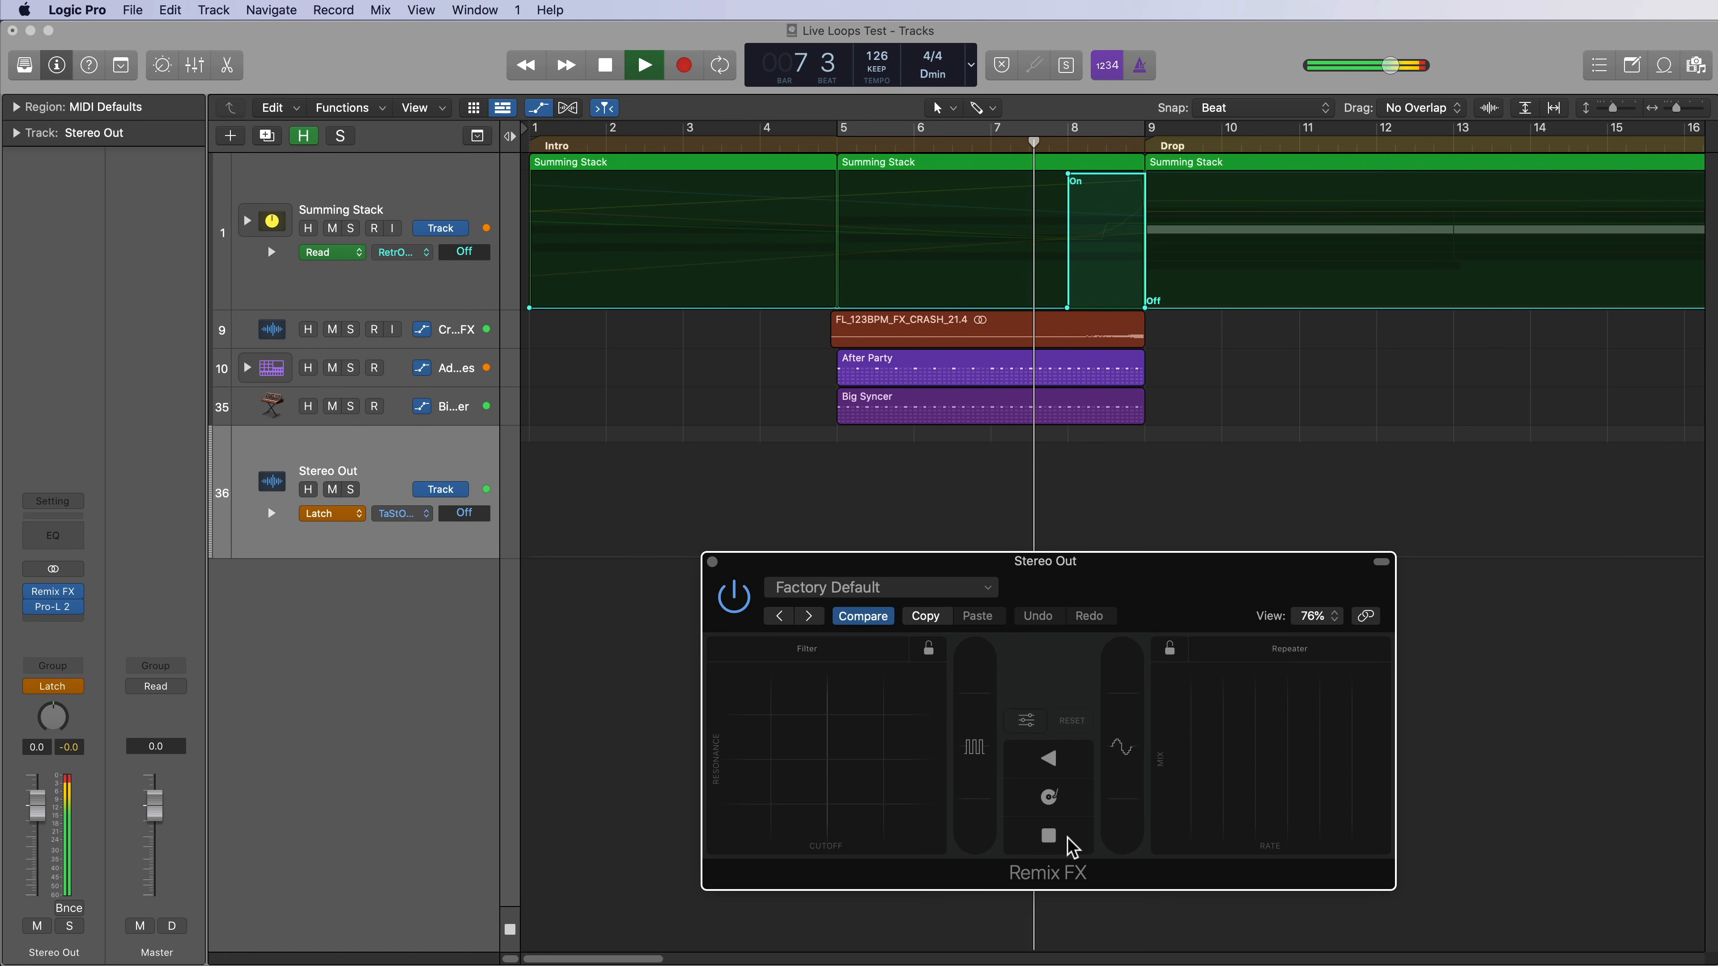
{"action": "left_click", "coordinate": [1071, 846]}
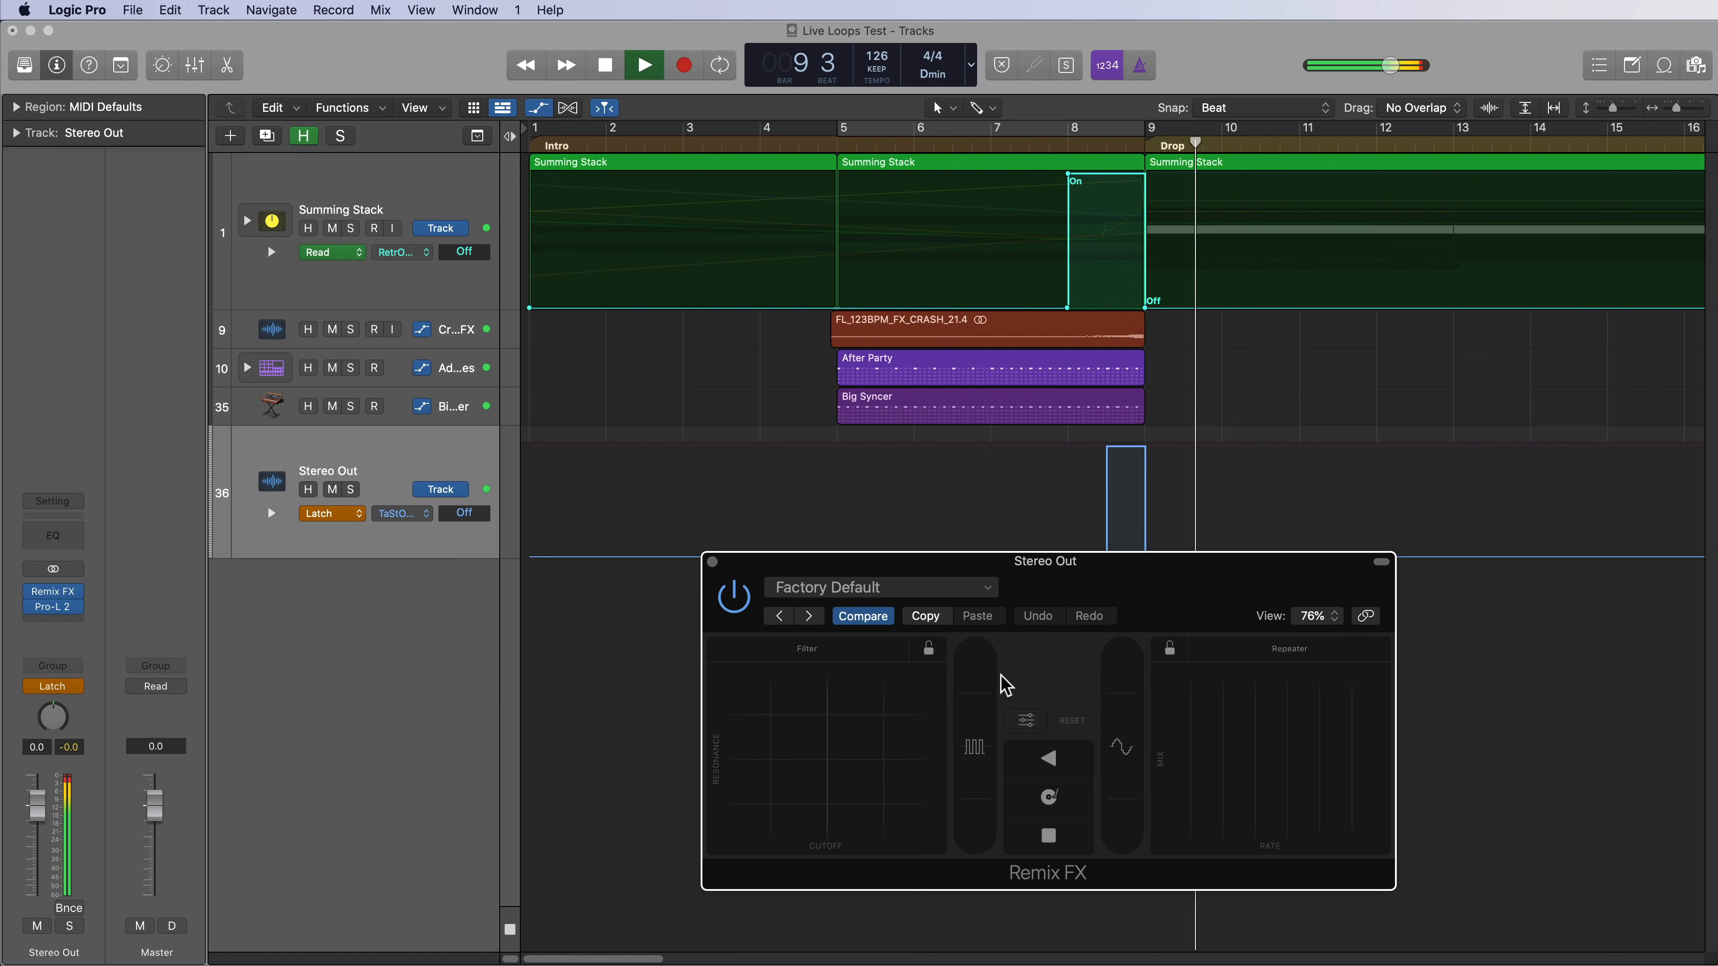
Close Remix FX, stop playback and adjust the start of the Stereo Out's Tape Stop automation around bar 8 beat 3.
{"action": "left_click", "coordinate": [712, 562]}
{"action": "key", "text": "space"}
{"action": "scroll", "coordinate": [1119, 479], "scroll_direction": "up", "scroll_amount": 5}
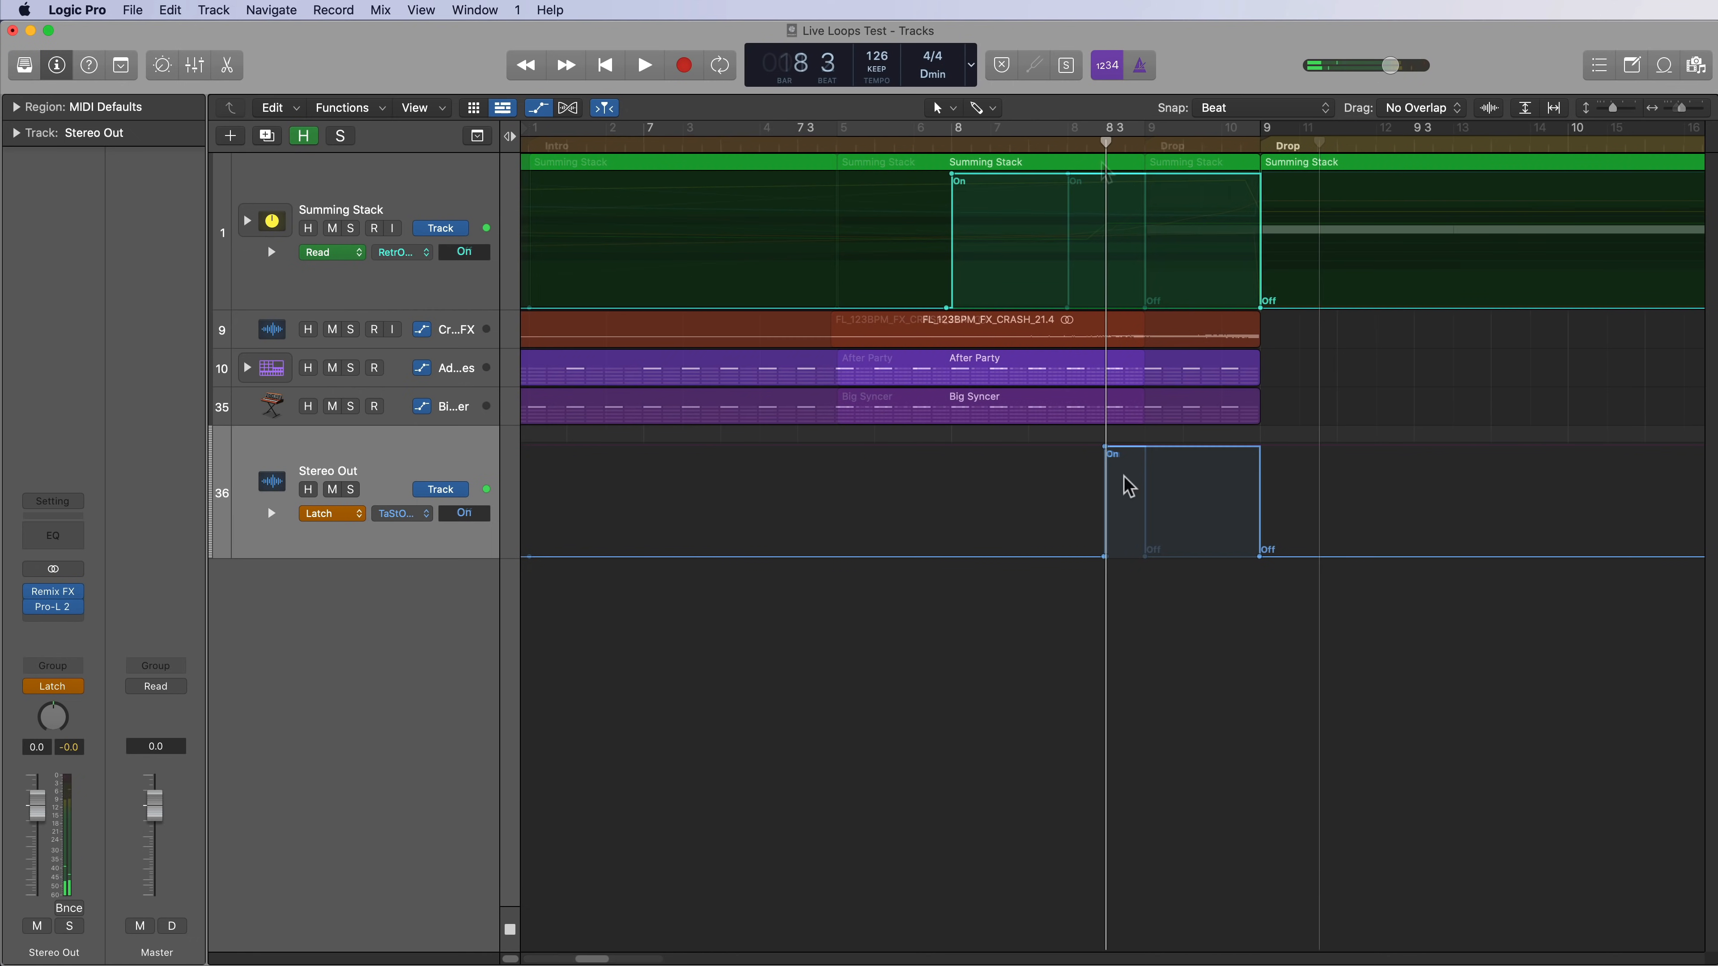
{"action": "mouse_move", "coordinate": [1104, 446]}
{"action": "left_mouse_down"}
{"action": "mouse_move", "coordinate": [1127, 453]}
{"action": "mouse_move", "coordinate": [1111, 452]}
{"action": "left_mouse_up"}
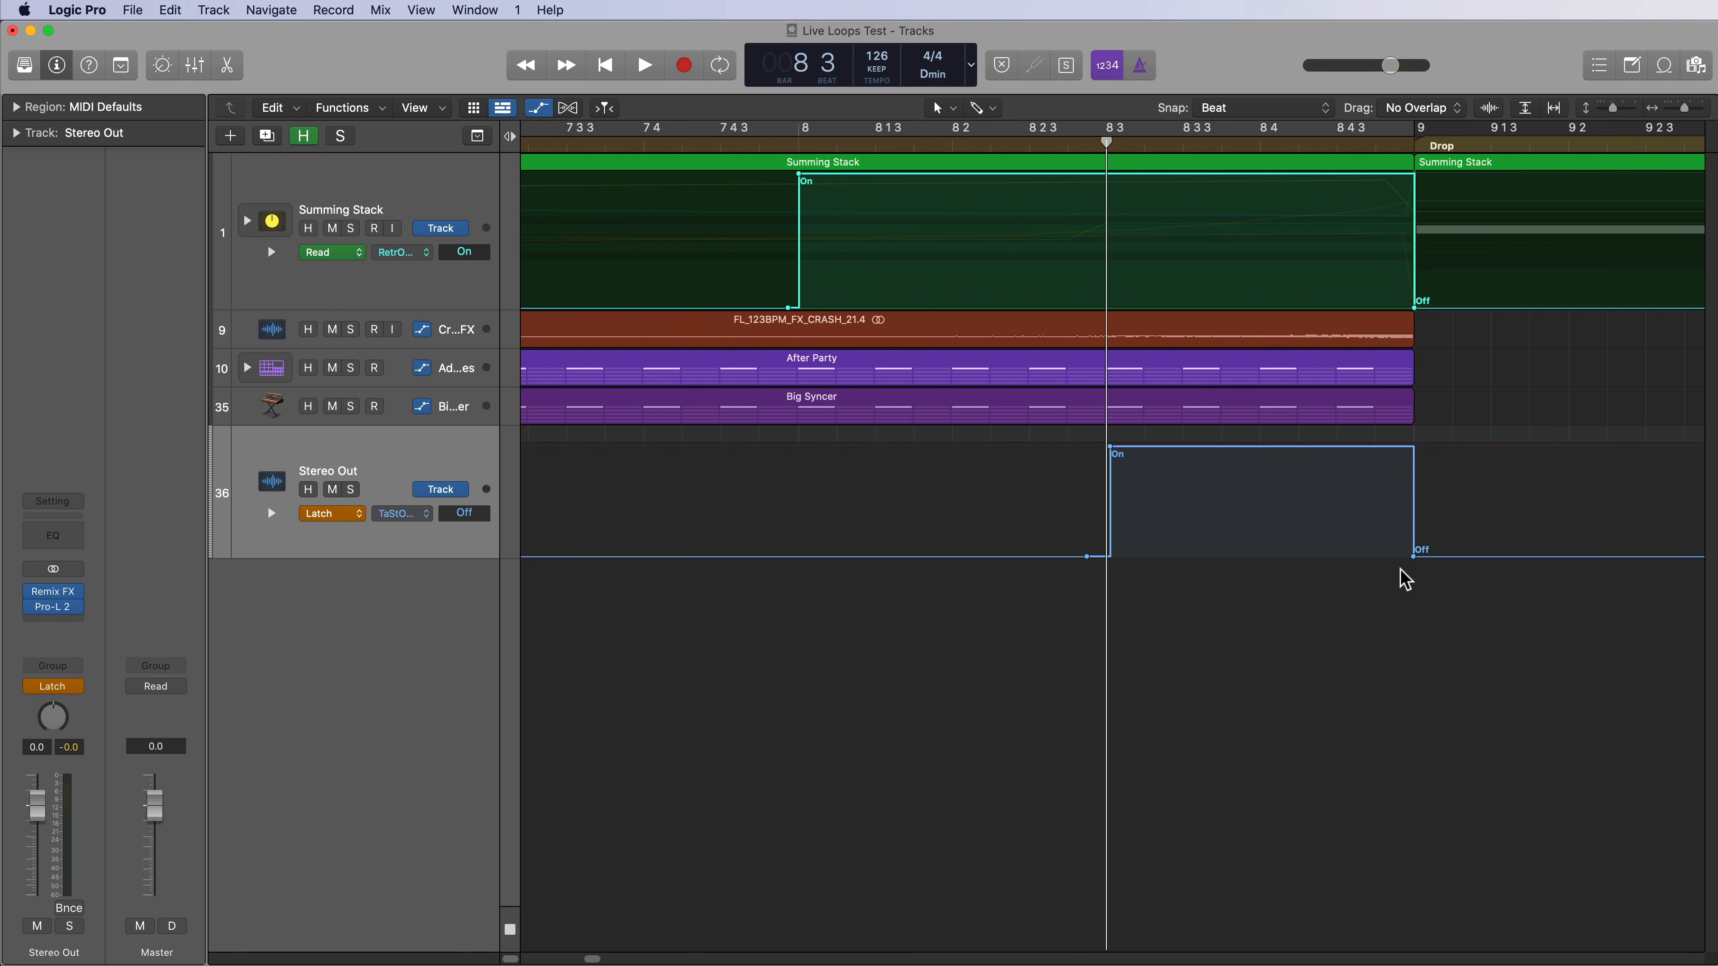
{"action": "left_click", "coordinate": [1412, 557]}
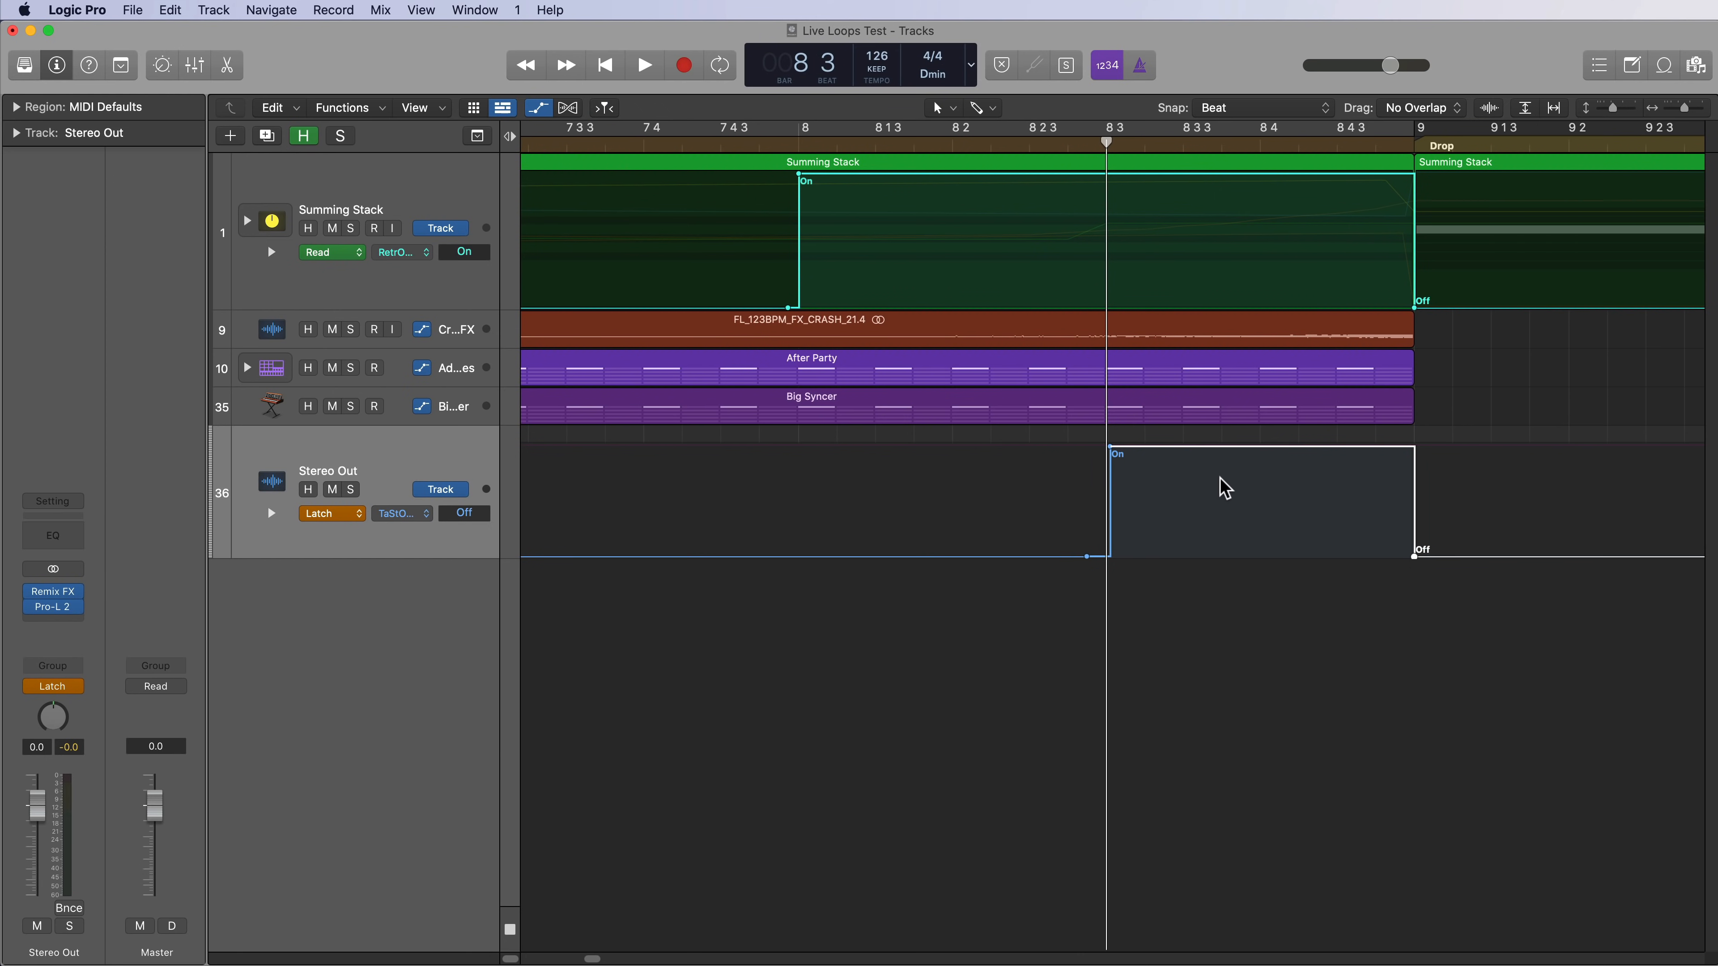
{"action": "left_click_drag", "start_coordinate": [1113, 453], "coordinate": [1089, 449]}
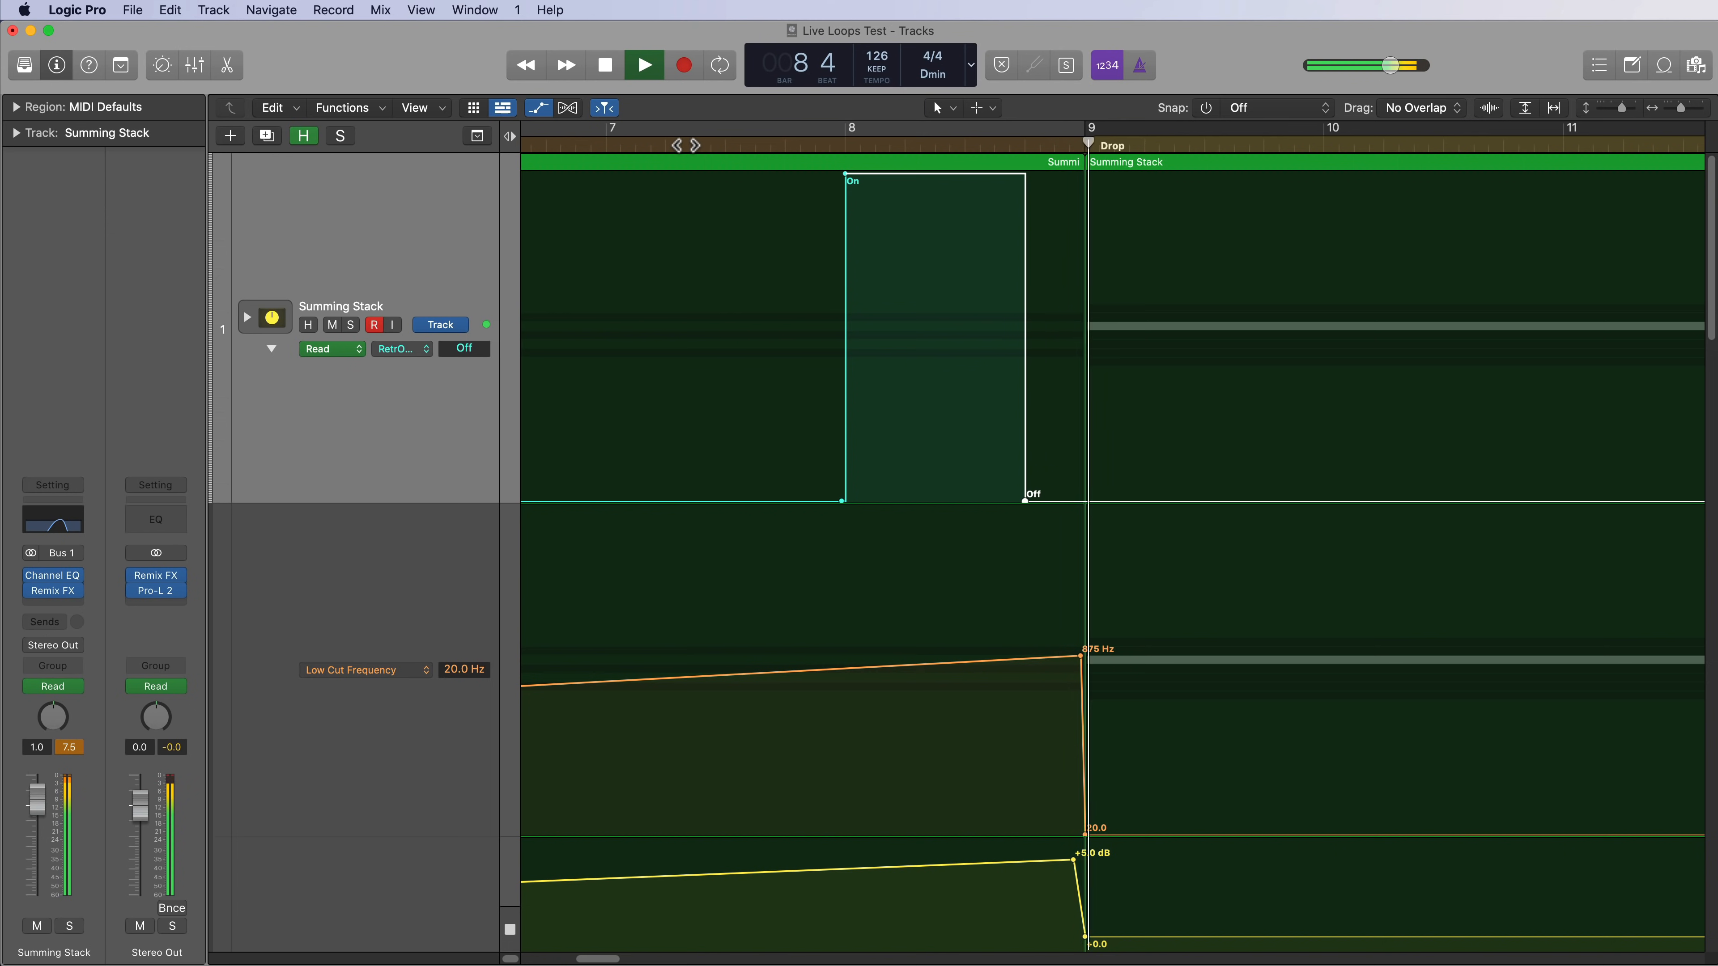
Stop playback, return to the start of the project and disarm recording on the Summing Stack.
{"action": "key", "text": "space"}
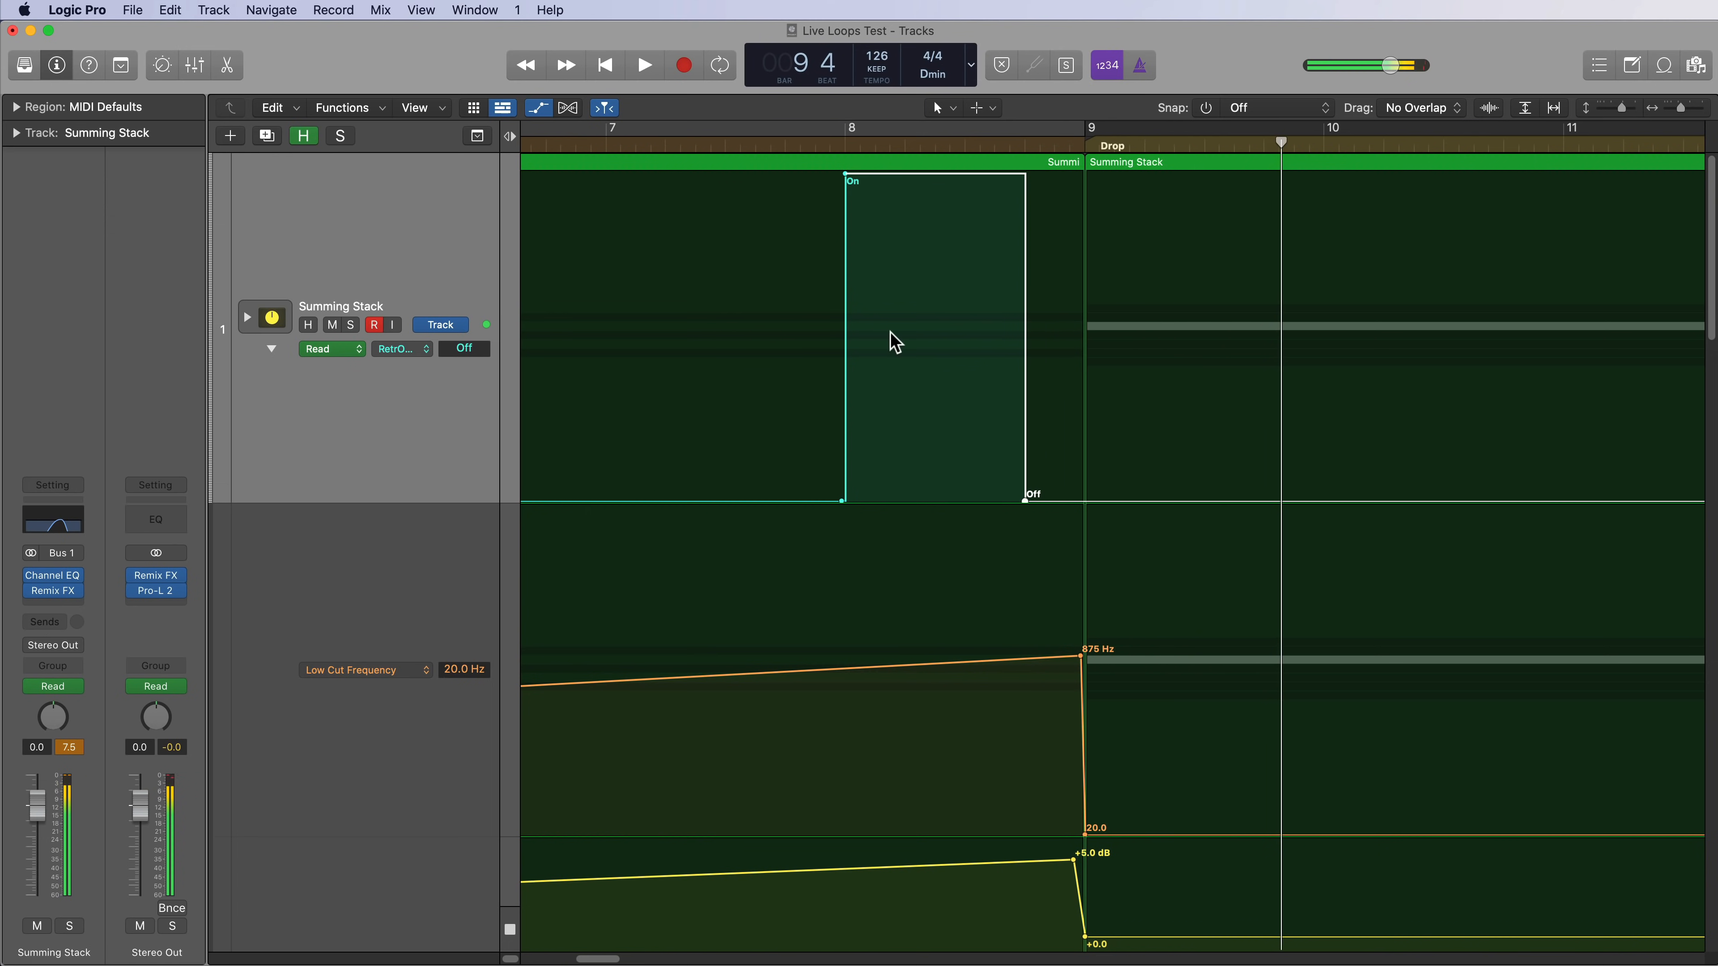
{"action": "key", "text": "super+Left"}
{"action": "key", "text": "super+Left"}
{"action": "key", "text": "super+Left"}
{"action": "key", "text": "super+Left"}
{"action": "key", "text": "super+Left"}
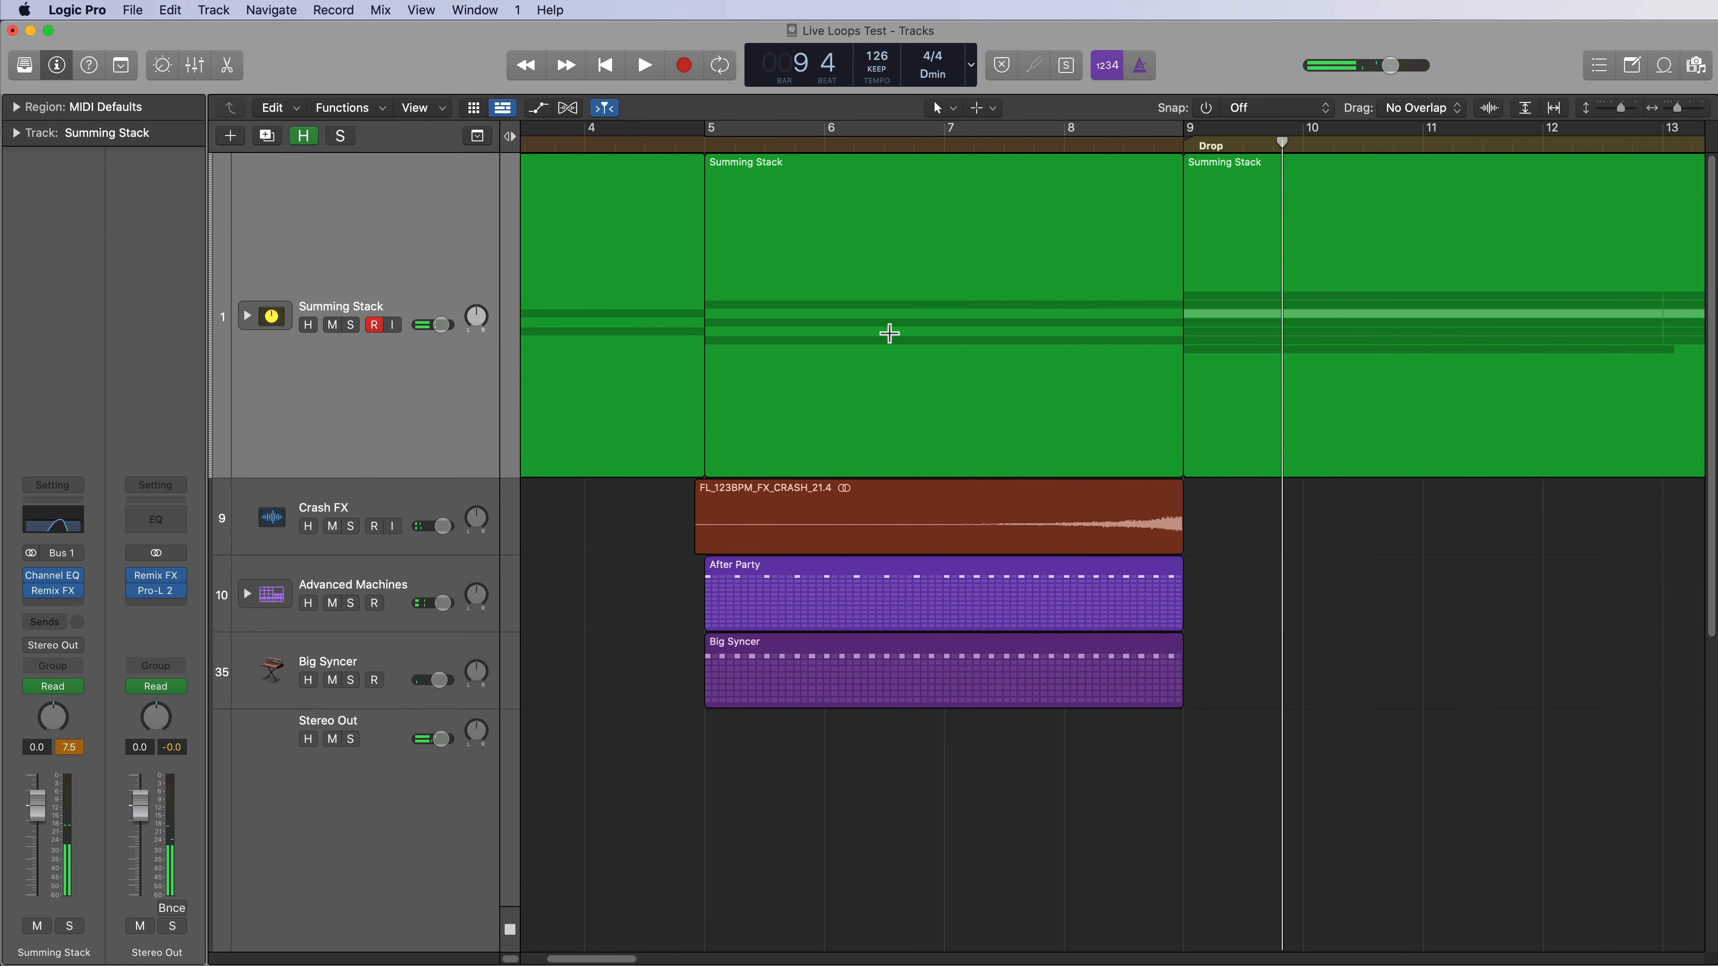
{"action": "key", "text": "super+Up"}
{"action": "key", "text": "super+Up"}
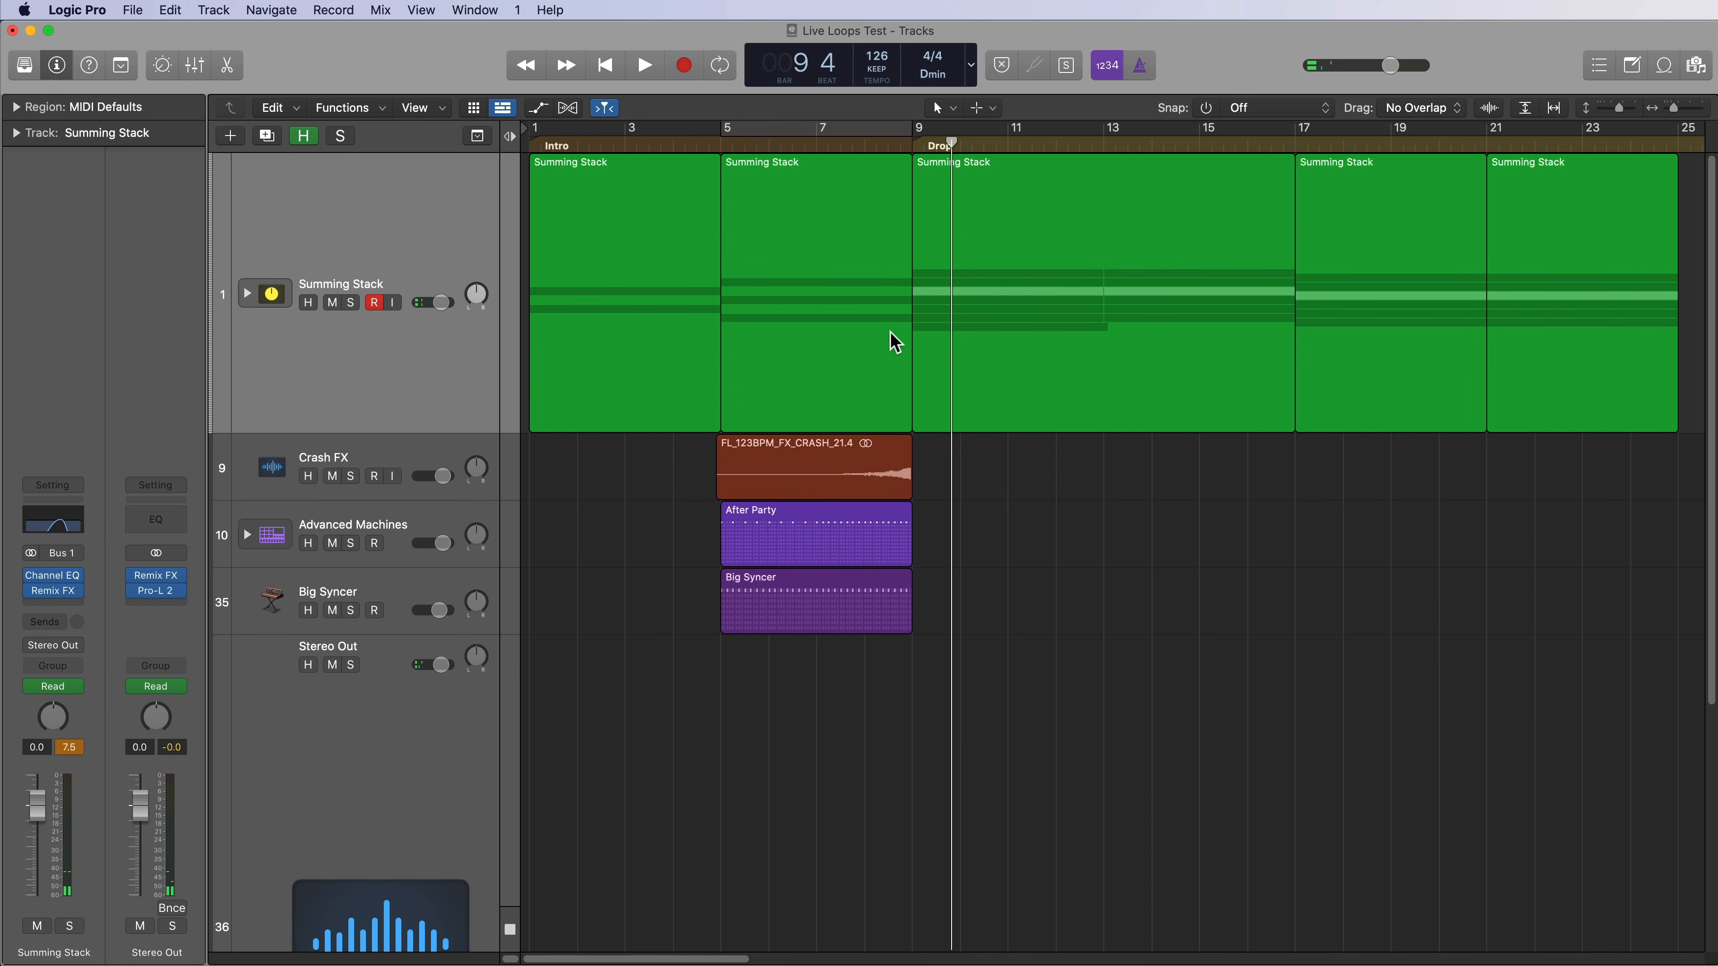
{"action": "key", "text": "super+Up"}
{"action": "key", "text": "super+Up"}
{"action": "key", "text": "super+Up"}
{"action": "key", "text": "super+Up"}
{"action": "key", "text": "super+Up"}
{"action": "key", "text": "super+Up"}
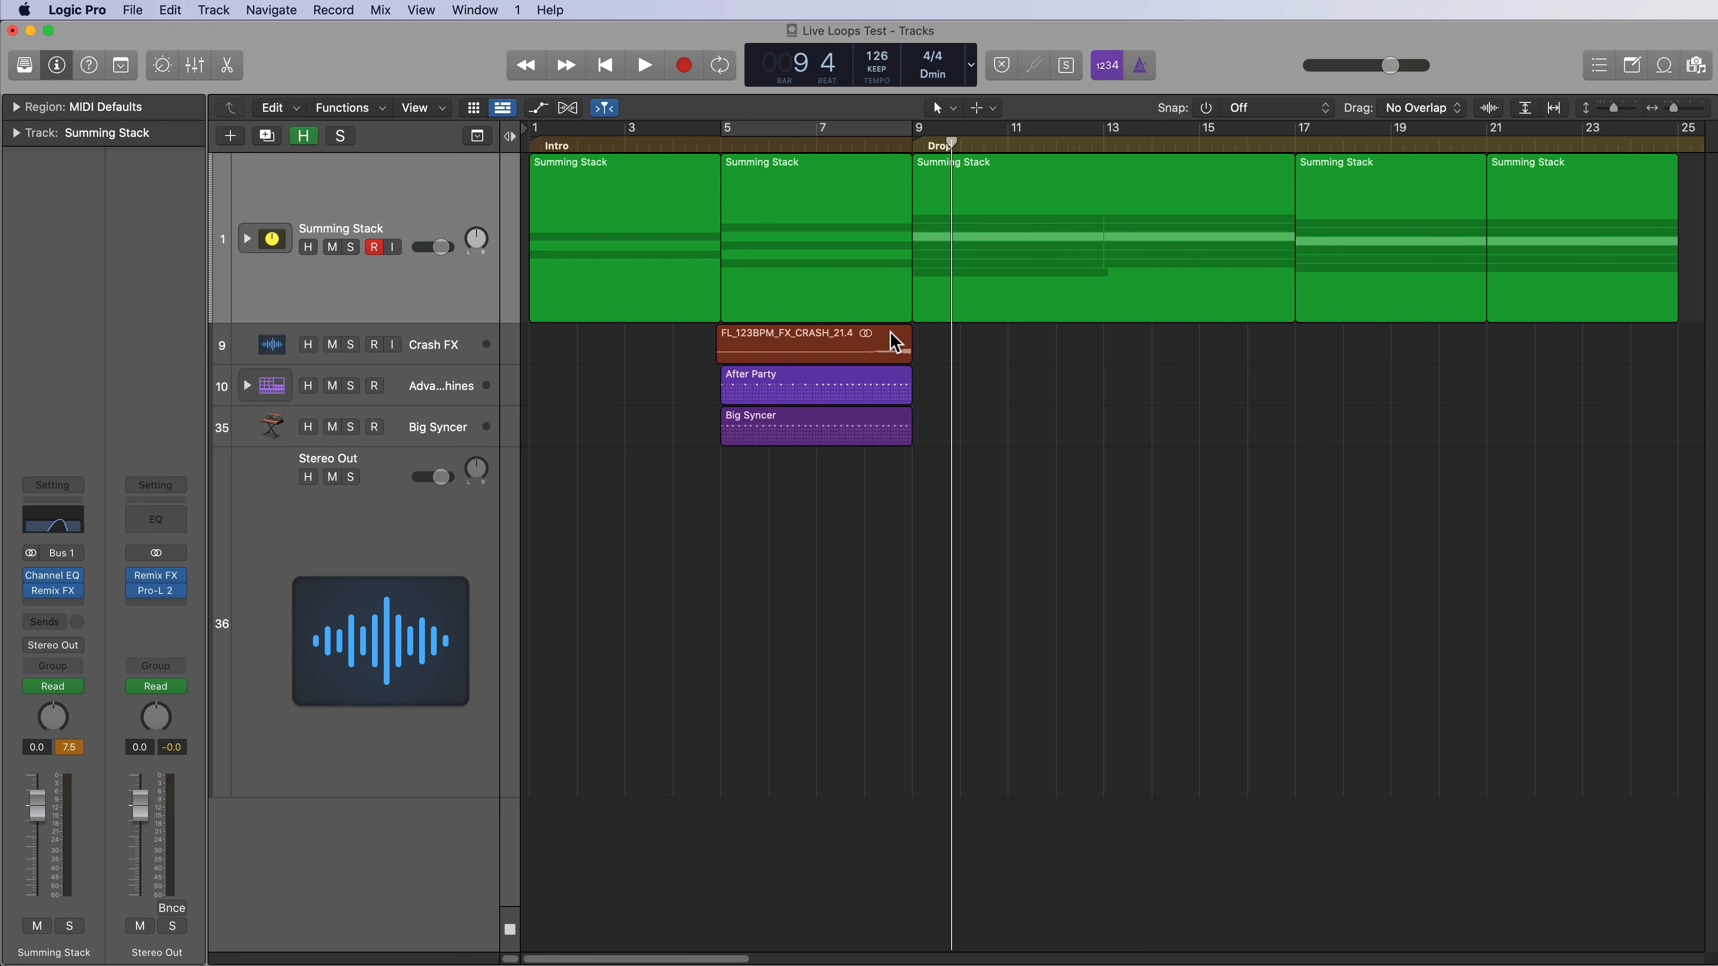
{"action": "key", "text": "Return"}
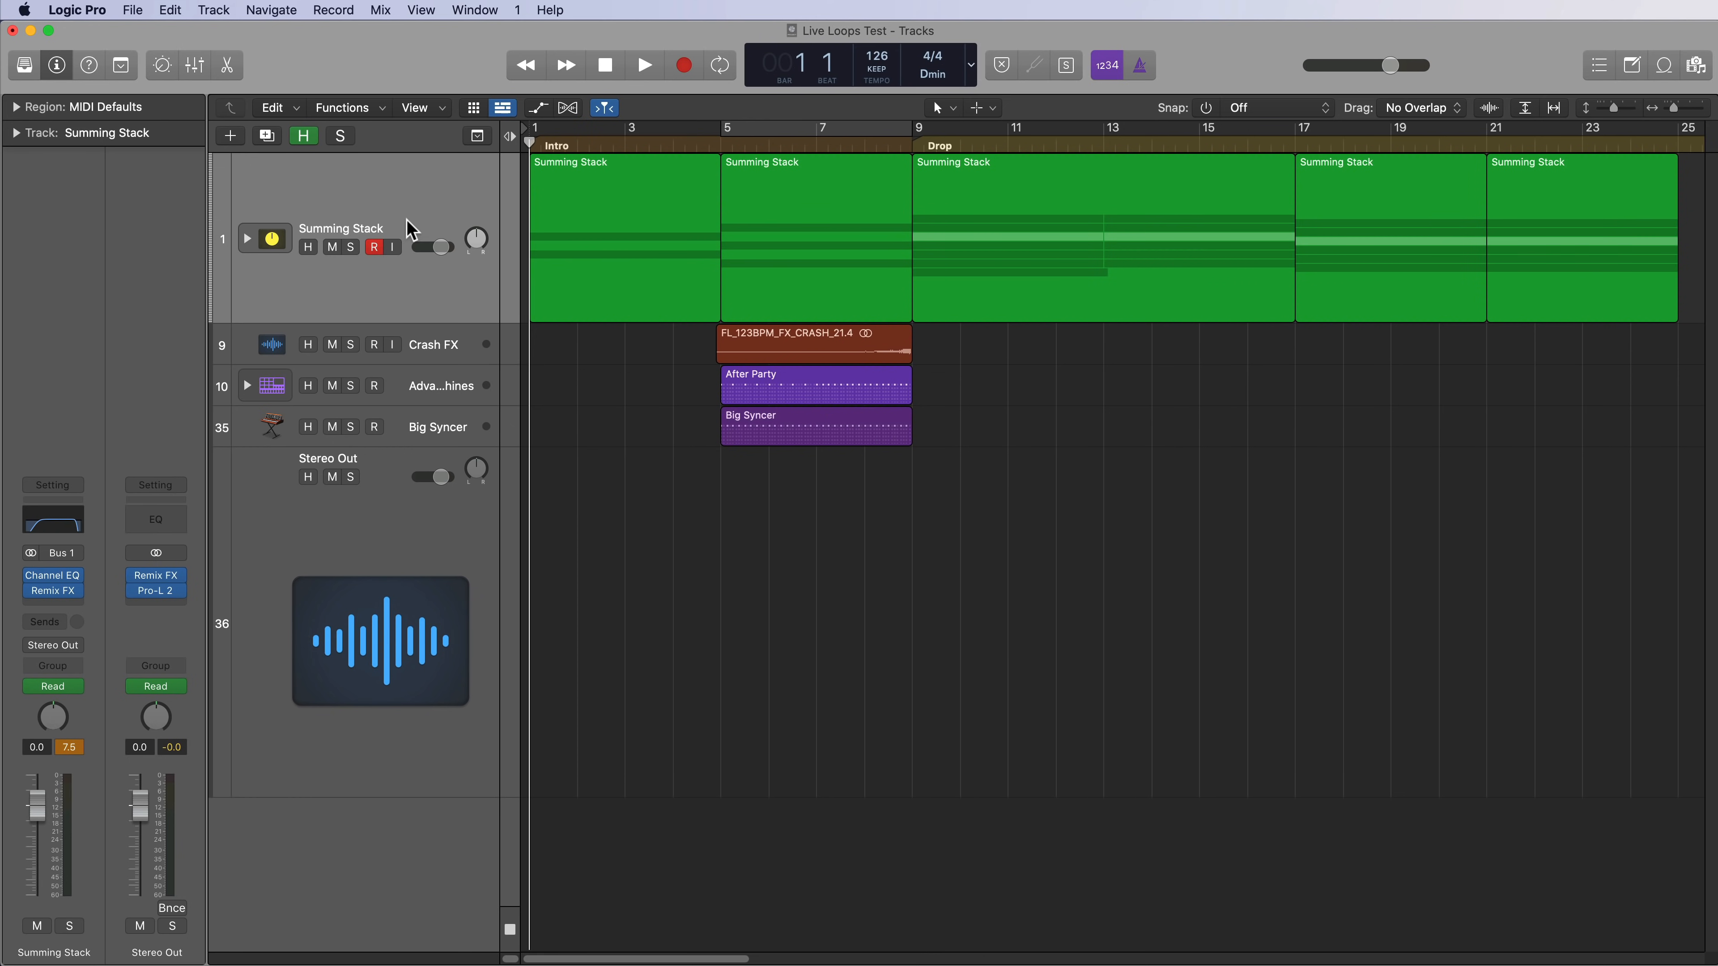
{"action": "left_click", "coordinate": [377, 248]}
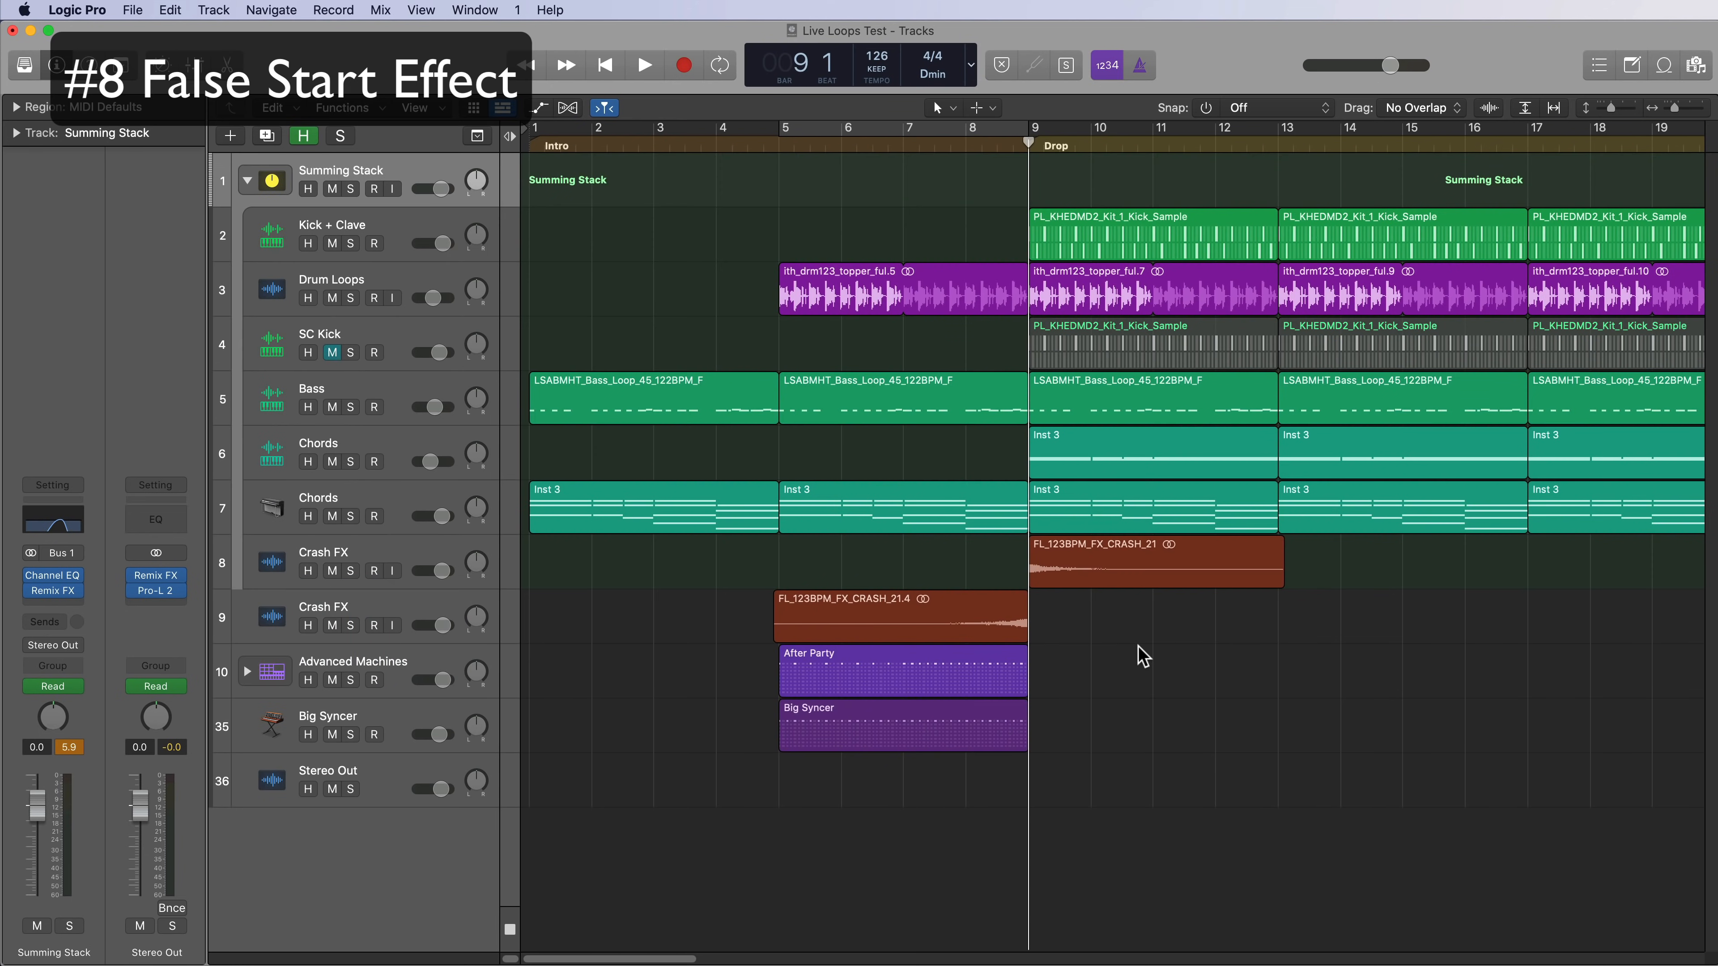
Place the playhead at bar 9 and duplicate the Bass track with its settings directly below the original.
{"action": "left_click", "coordinate": [1076, 421]}
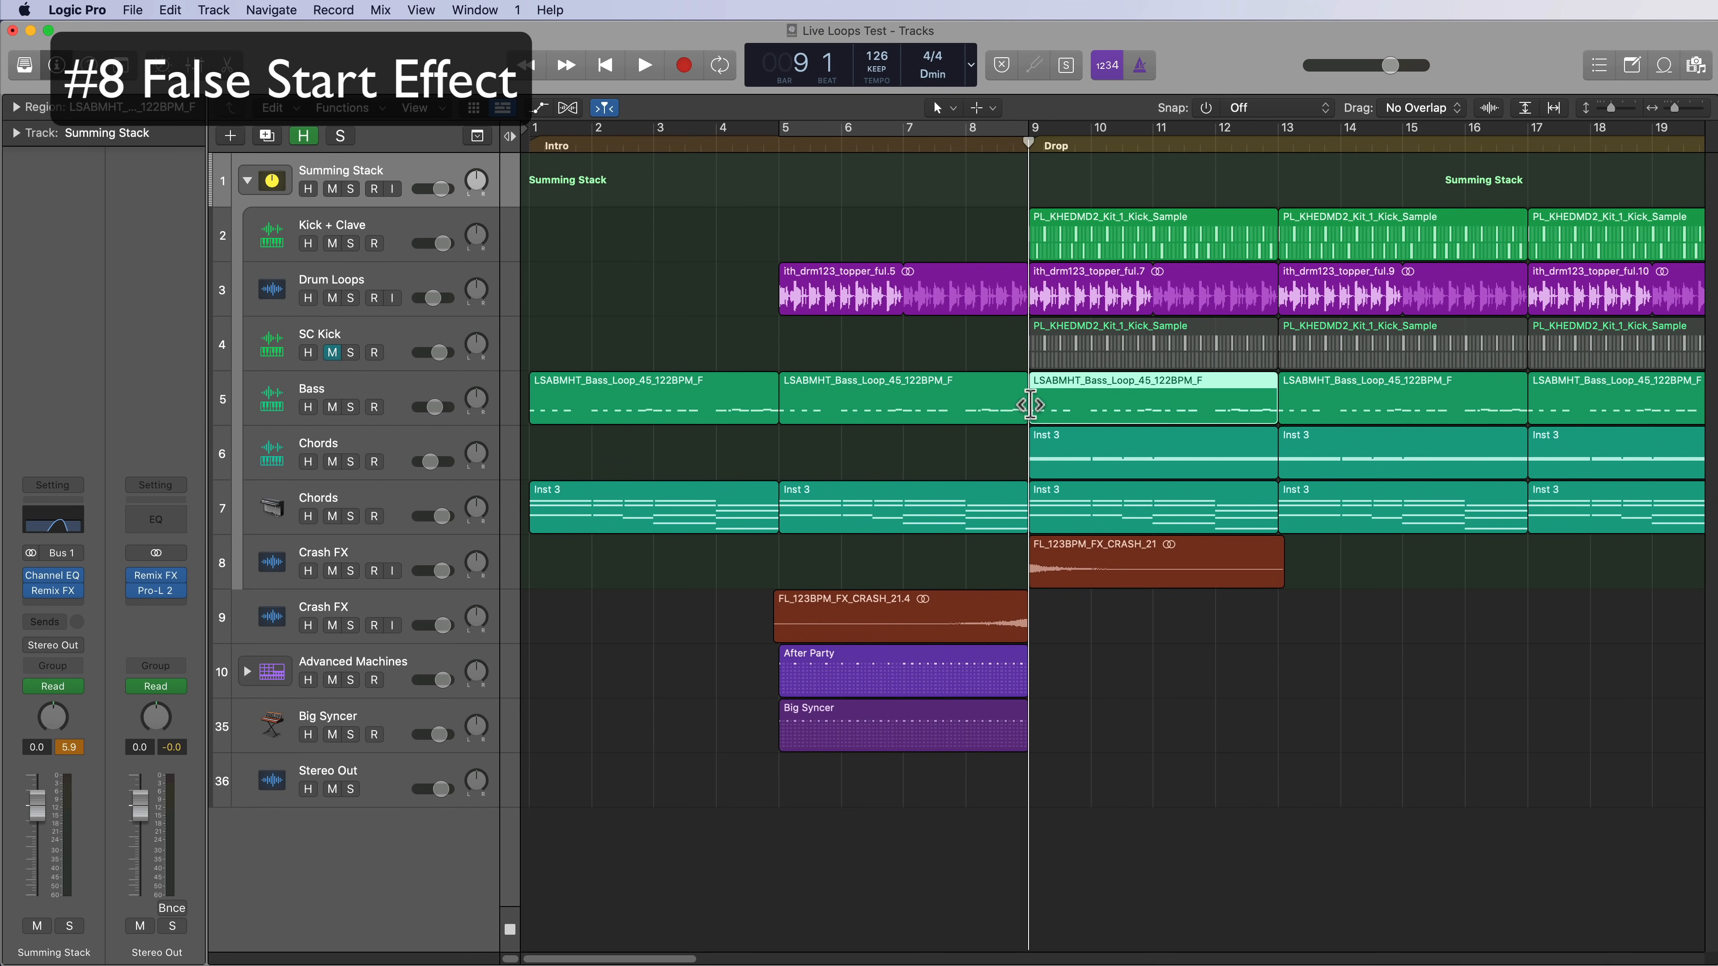
{"action": "left_click", "coordinate": [776, 143]}
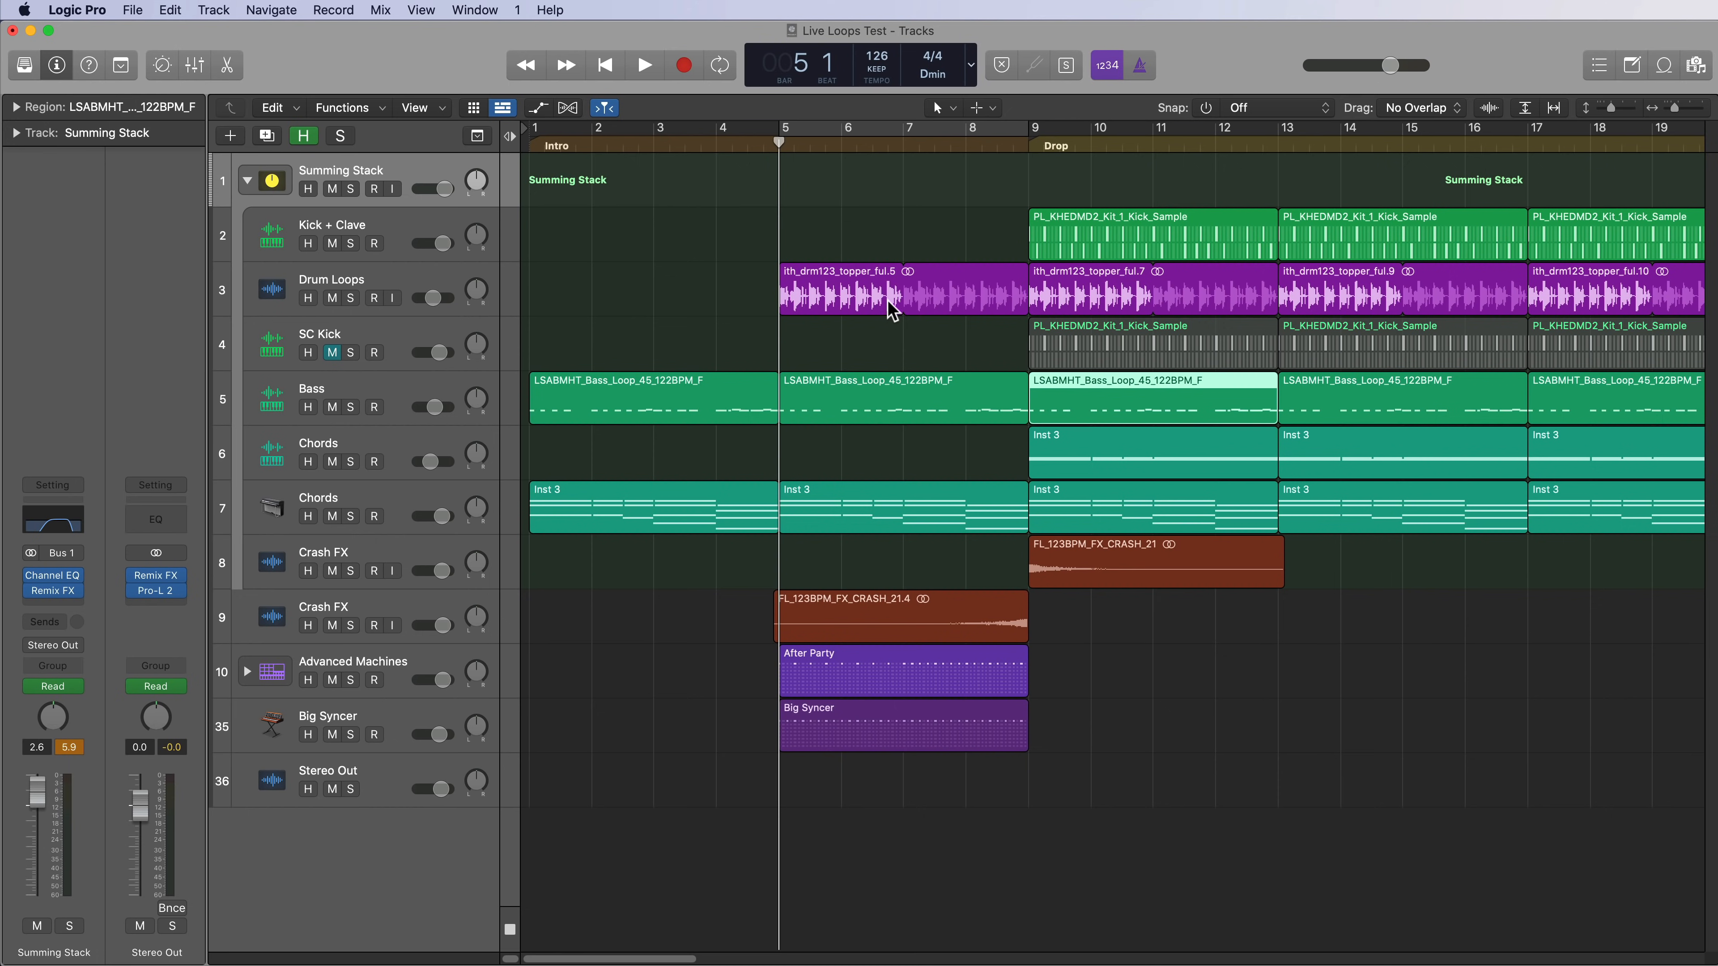
{"action": "left_click", "coordinate": [1031, 147]}
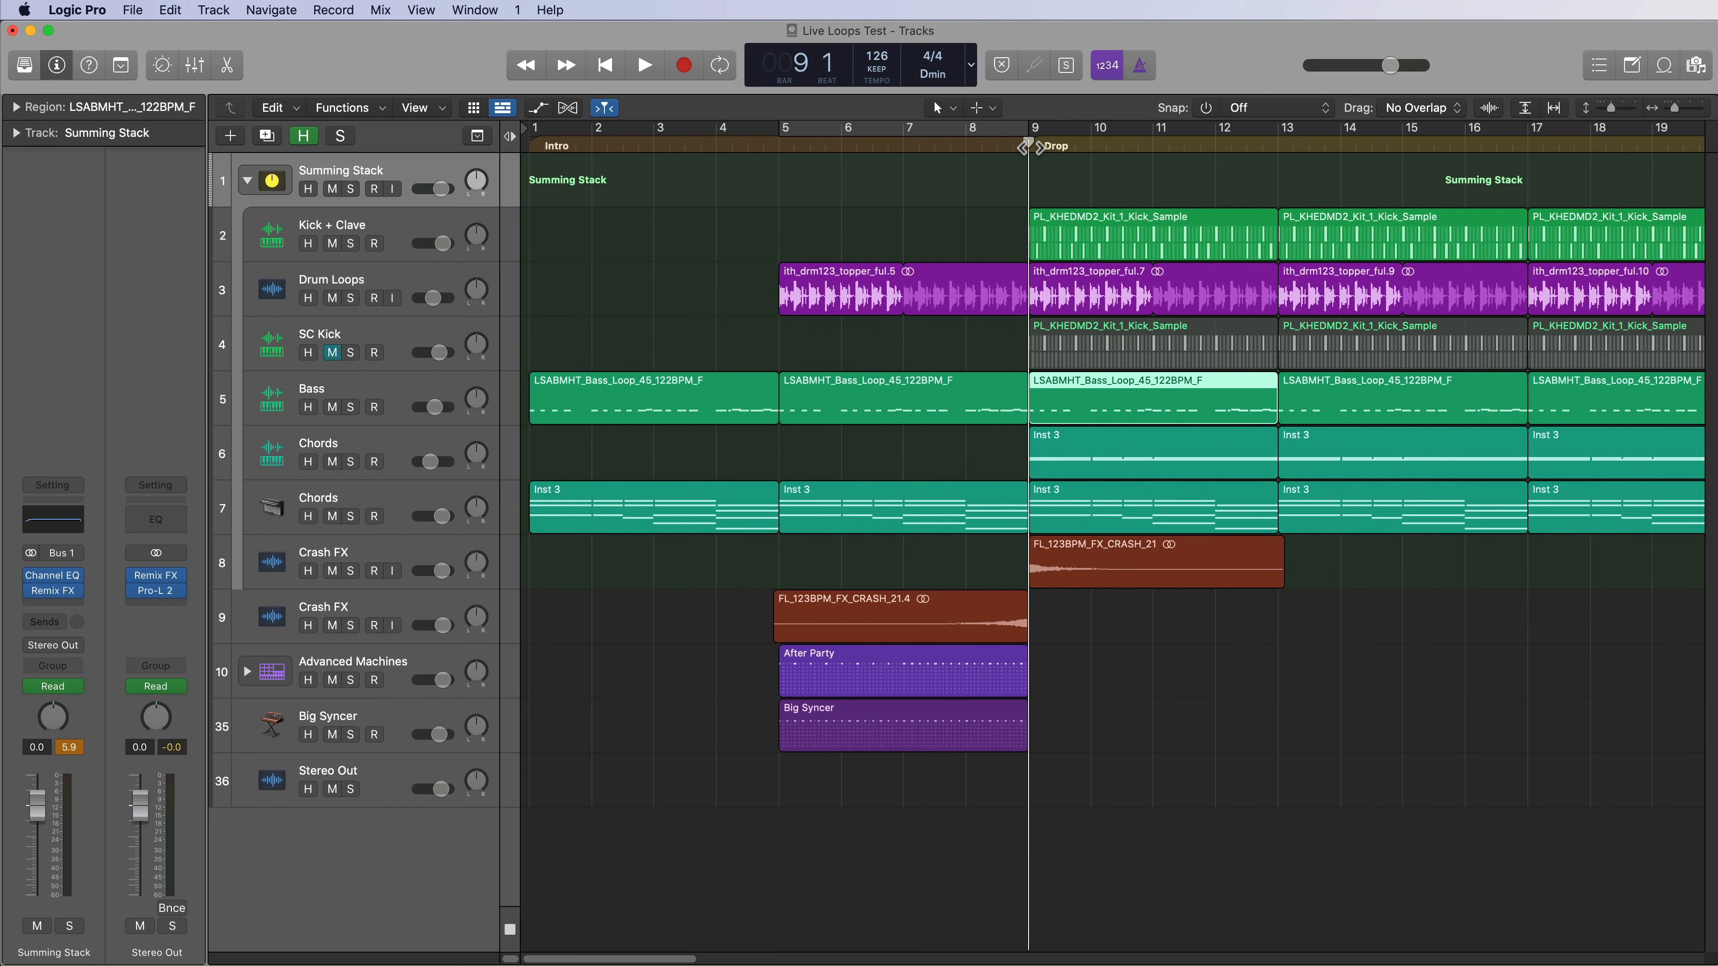
{"action": "key", "text": "super+Down"}
{"action": "key", "text": "super+Down"}
{"action": "key", "text": "super+Down"}
{"action": "key", "text": "super+Down"}
{"action": "key", "text": "super+Down"}
{"action": "key", "text": "super+Down"}
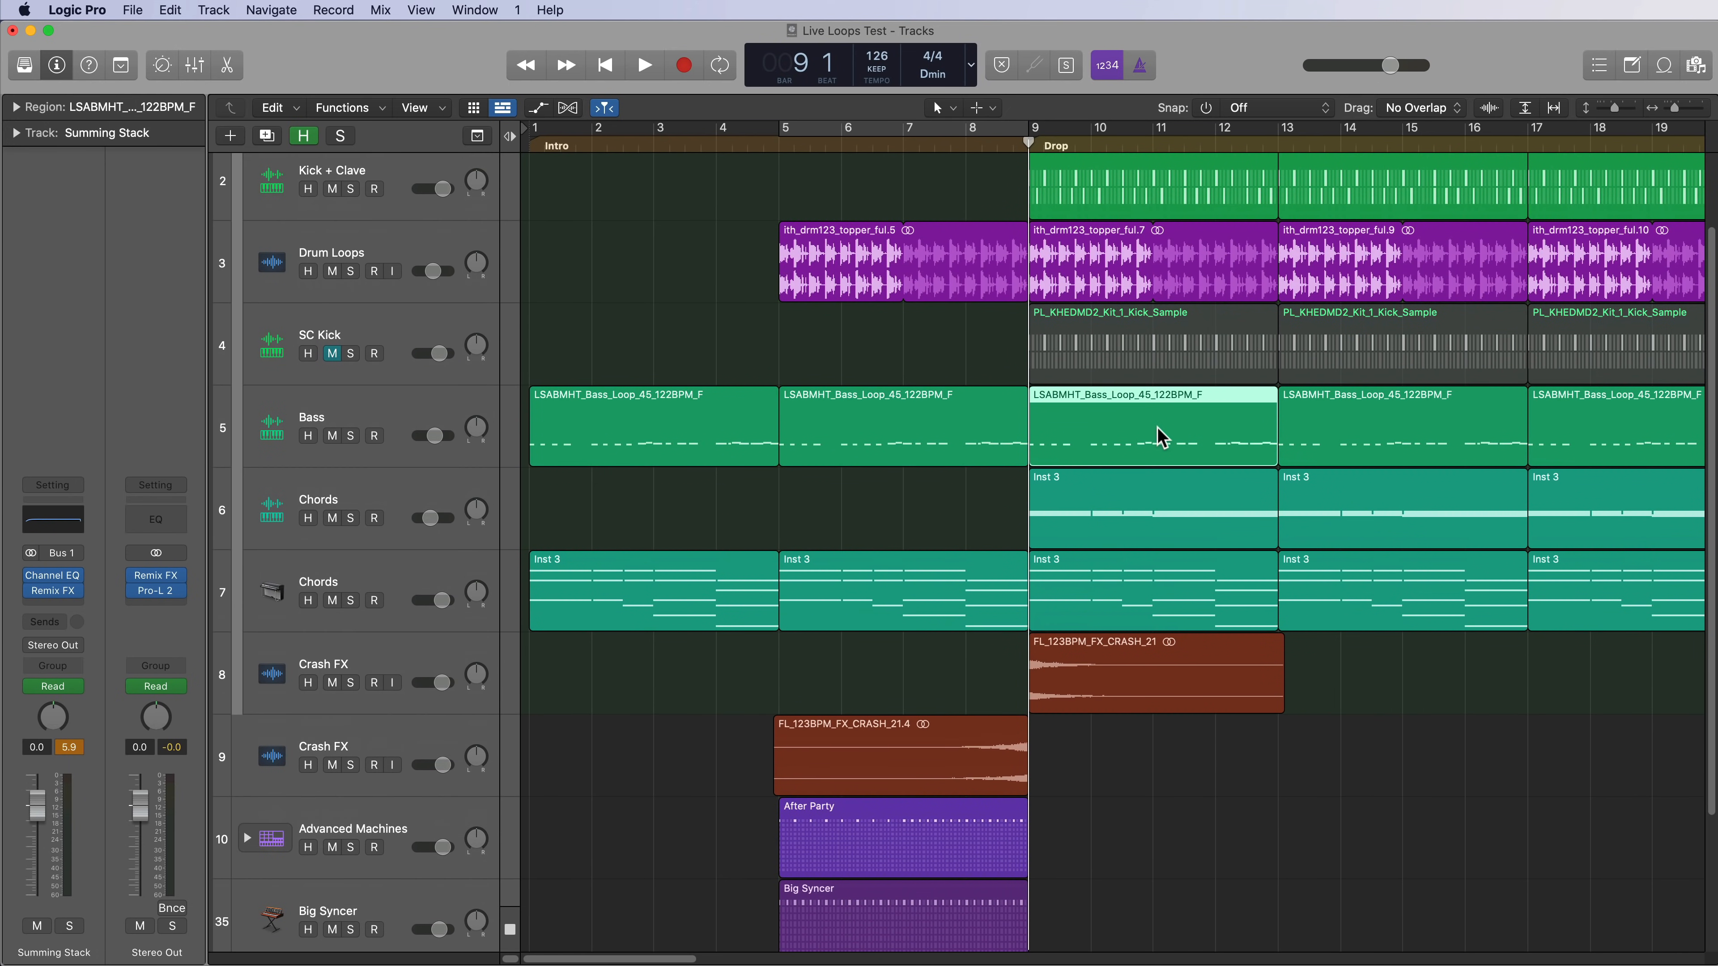
{"action": "left_click", "coordinate": [428, 405]}
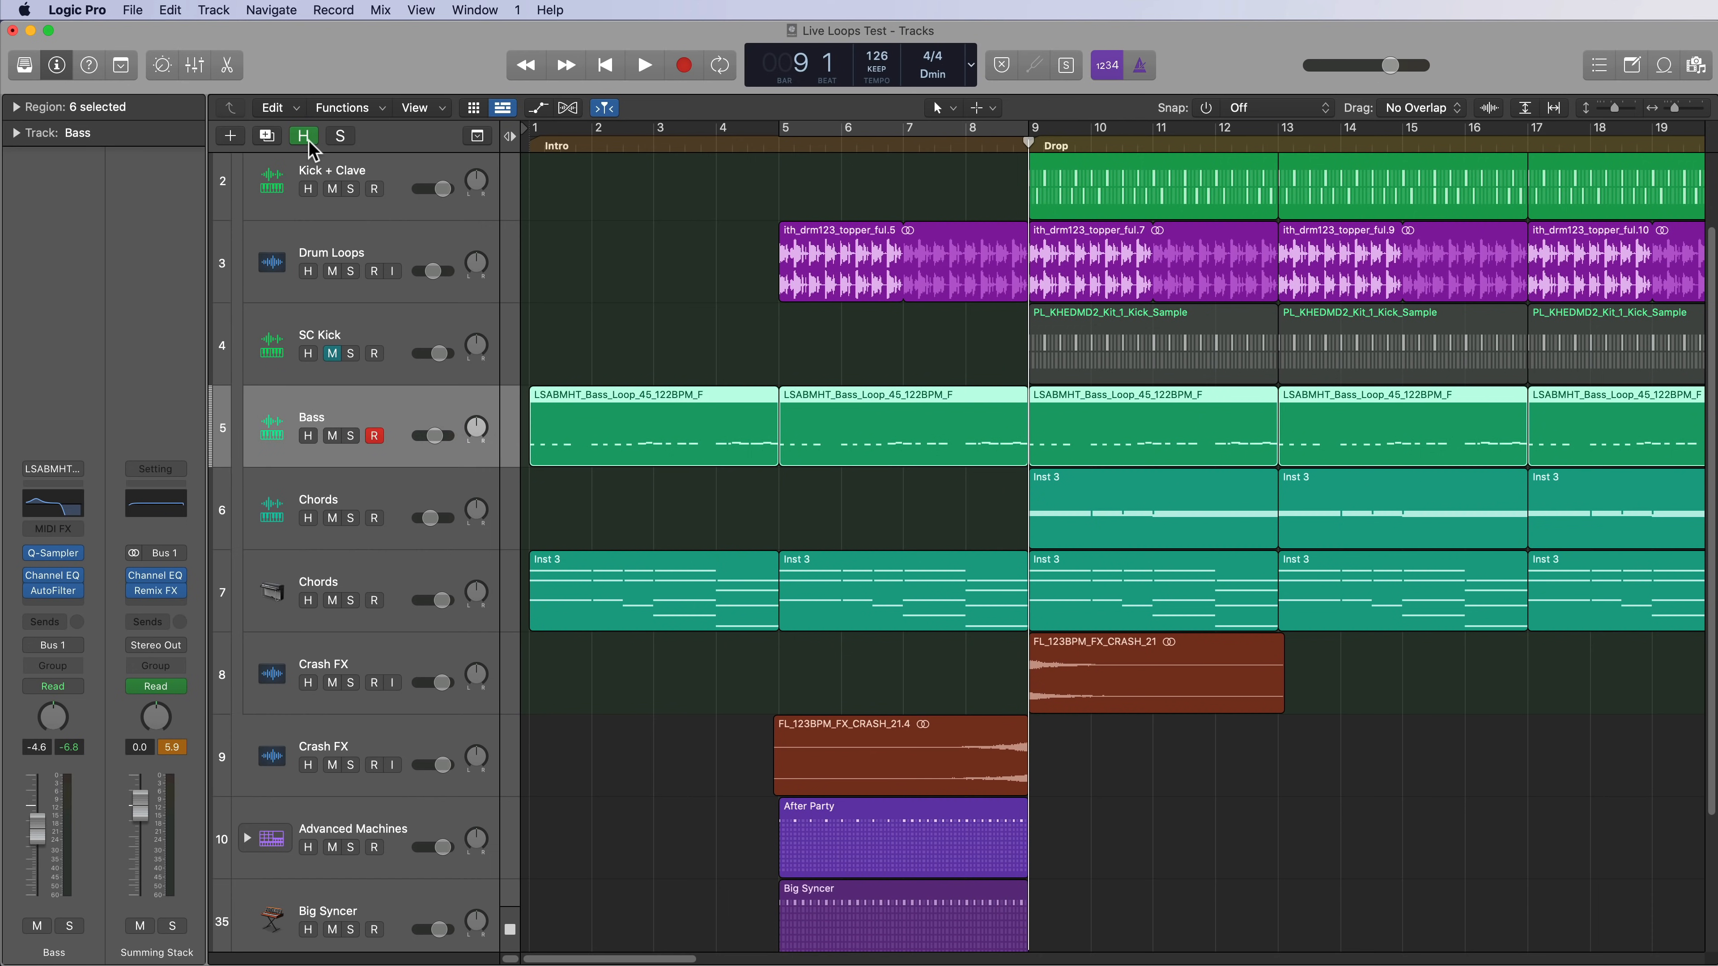
{"action": "left_click", "coordinate": [272, 136]}
{"action": "left_click_drag", "start_coordinate": [1169, 421], "coordinate": [1168, 503]}
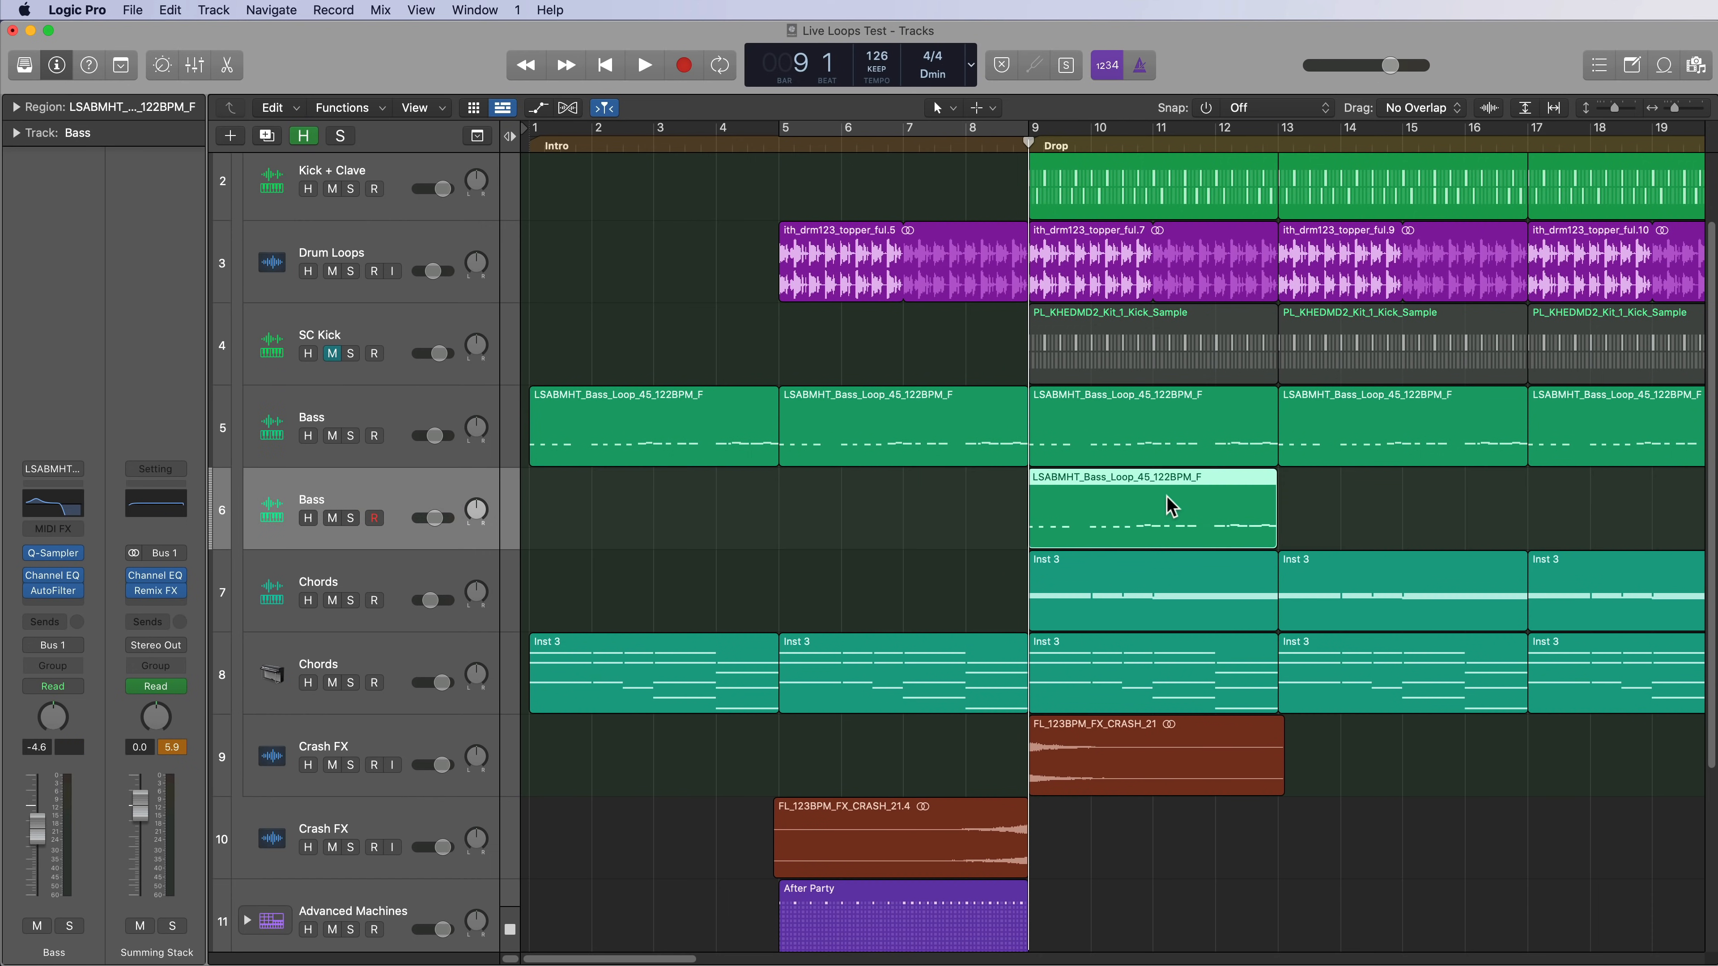
{"action": "key", "text": "super+z"}
{"action": "left_click", "coordinate": [1304, 513]}
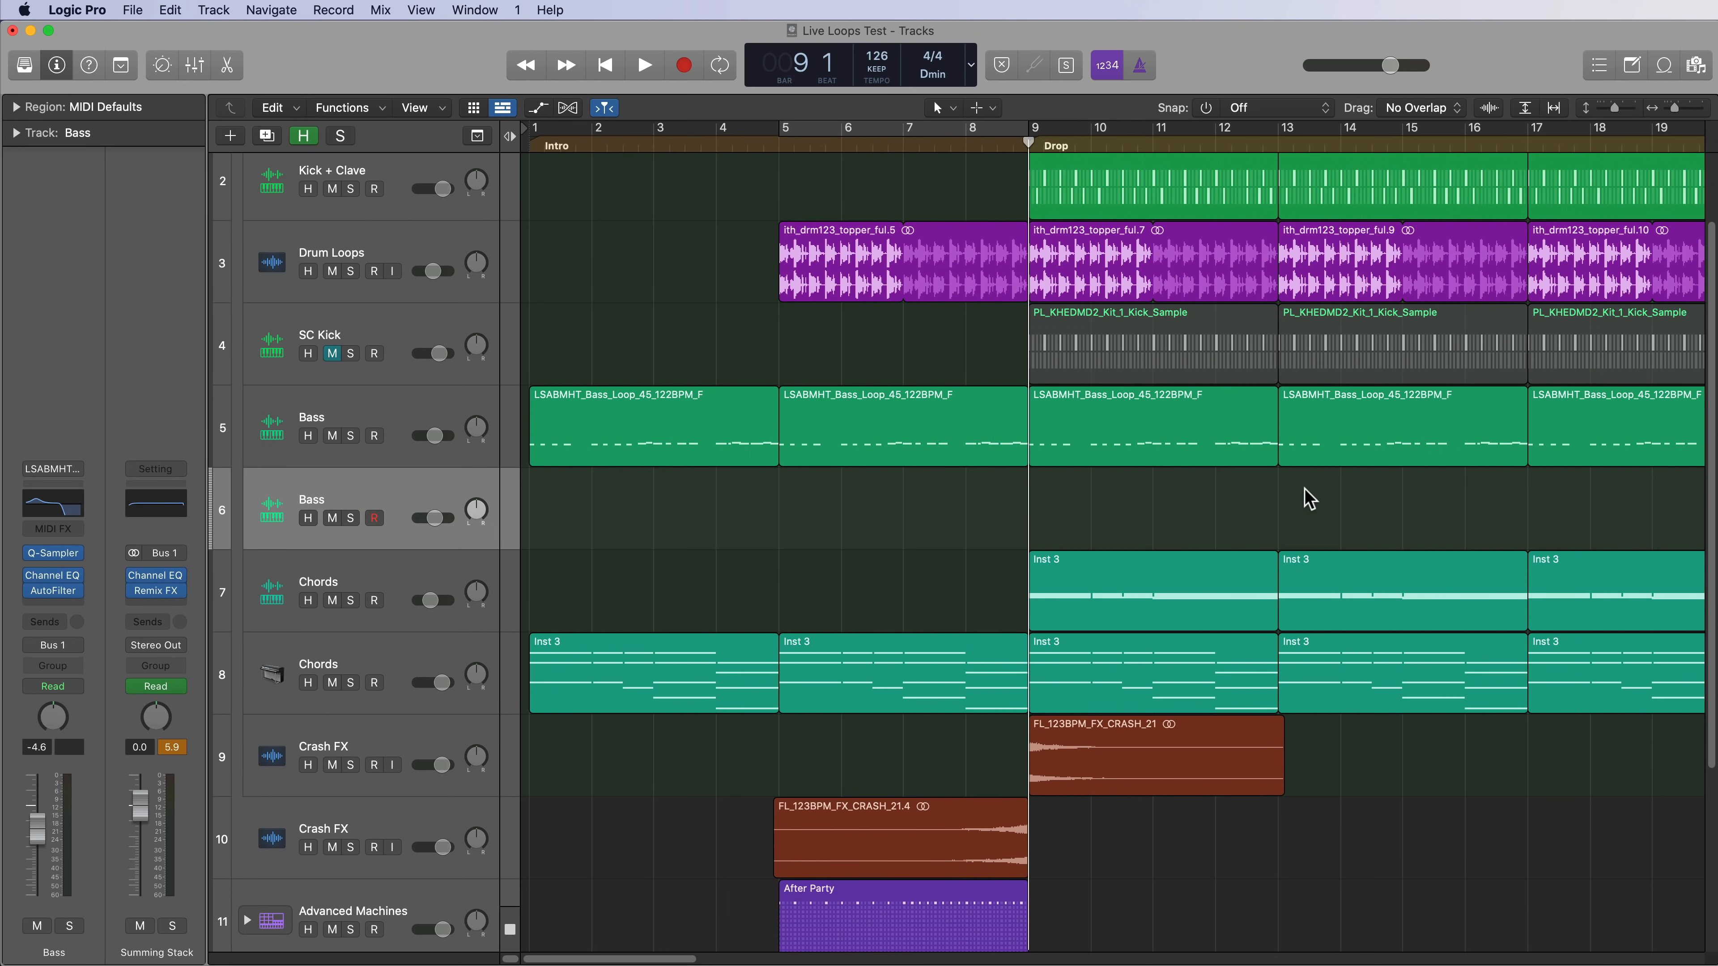
Set snapping to Bar and move bars 9 to 11 of the drop's bass region onto the duplicate Bass track.
{"action": "key", "text": "super+Right"}
{"action": "key", "text": "super+Right"}
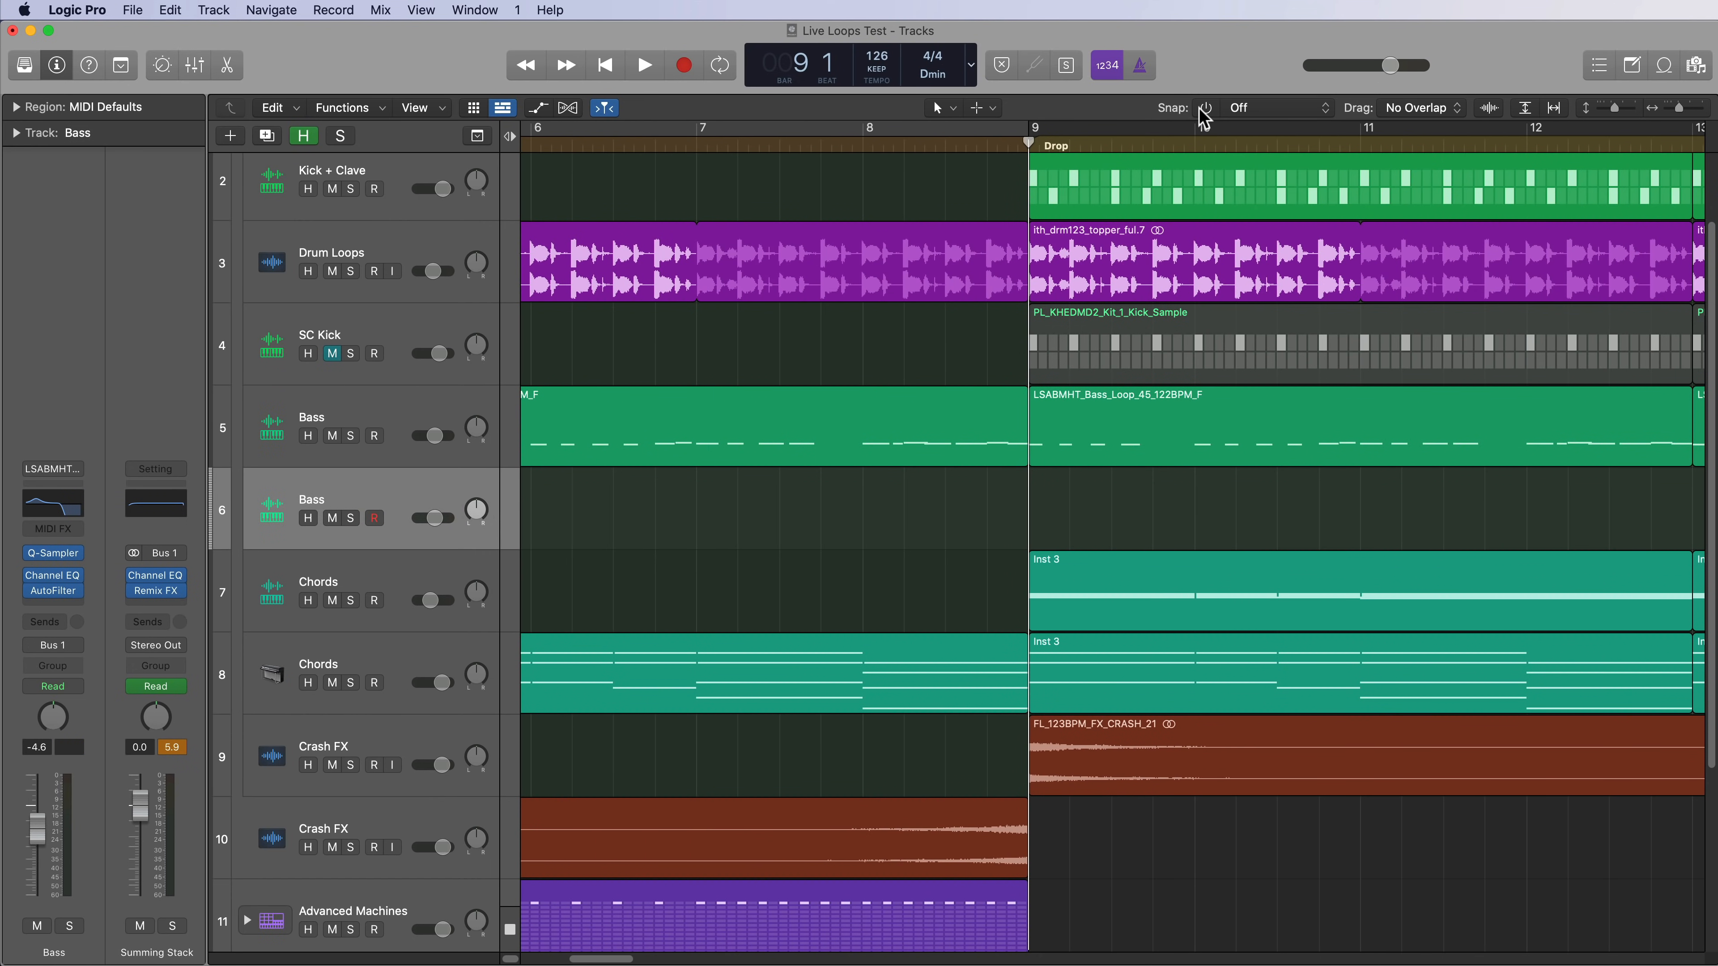
{"action": "left_click", "coordinate": [1268, 111]}
{"action": "left_click", "coordinate": [1268, 96]}
{"action": "left_click_drag", "start_coordinate": [1028, 412], "coordinate": [1204, 504]}
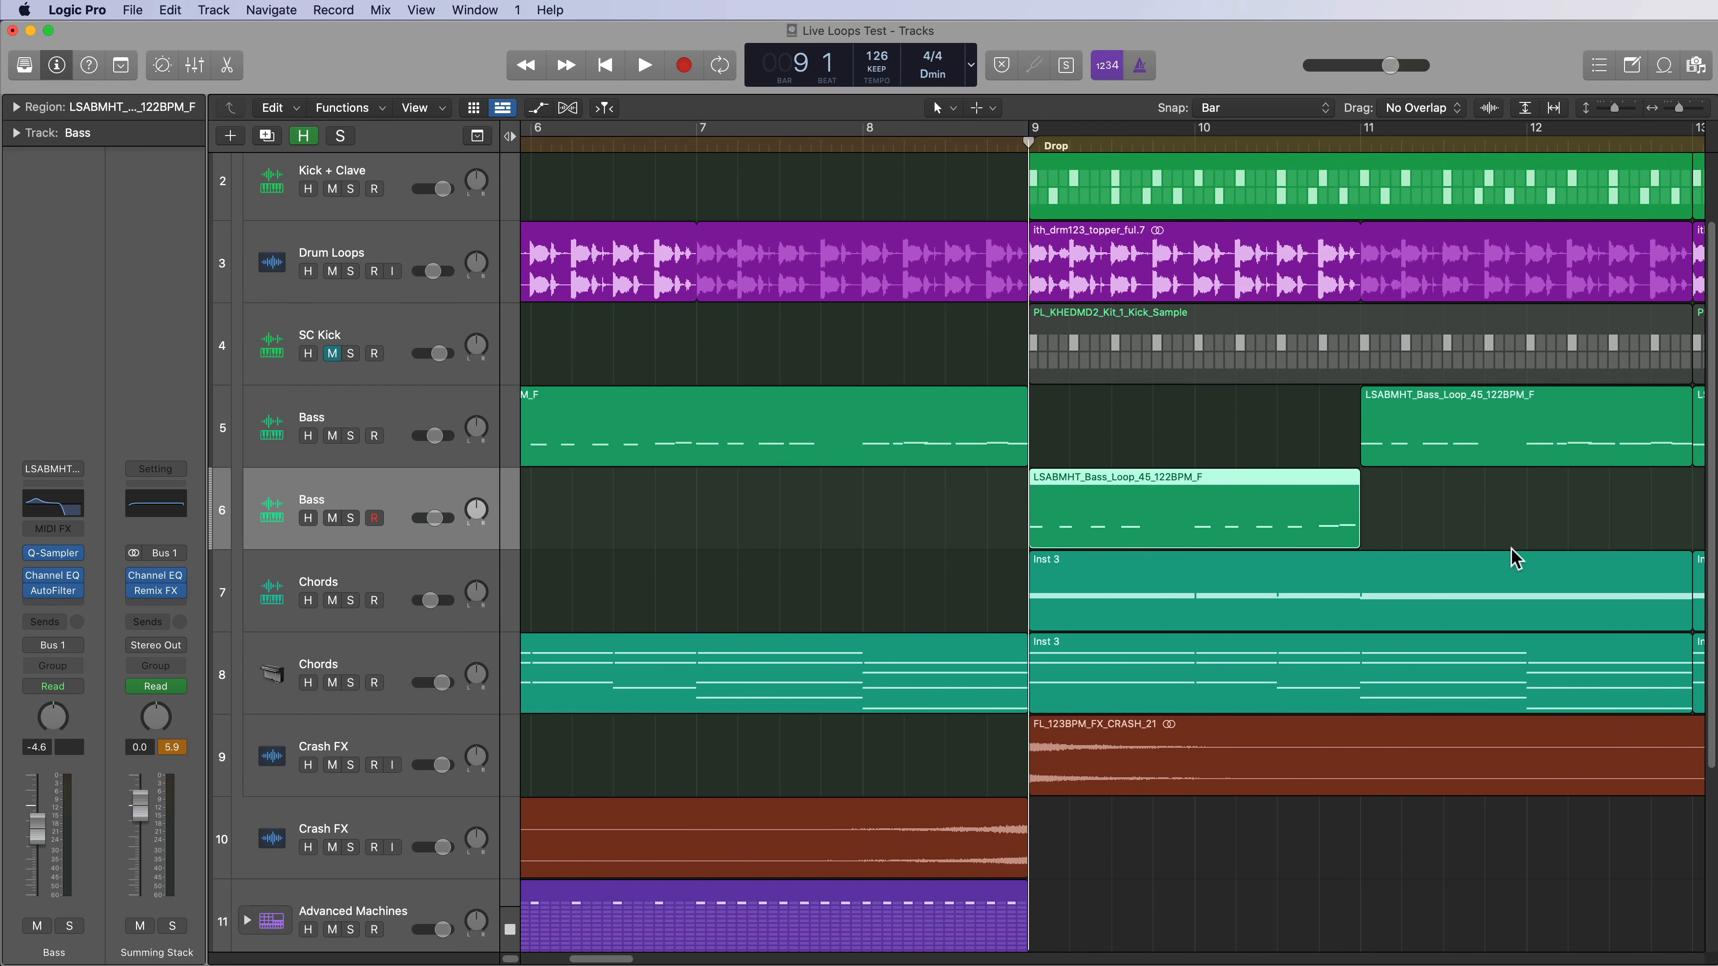
{"action": "left_click", "coordinate": [1510, 547]}
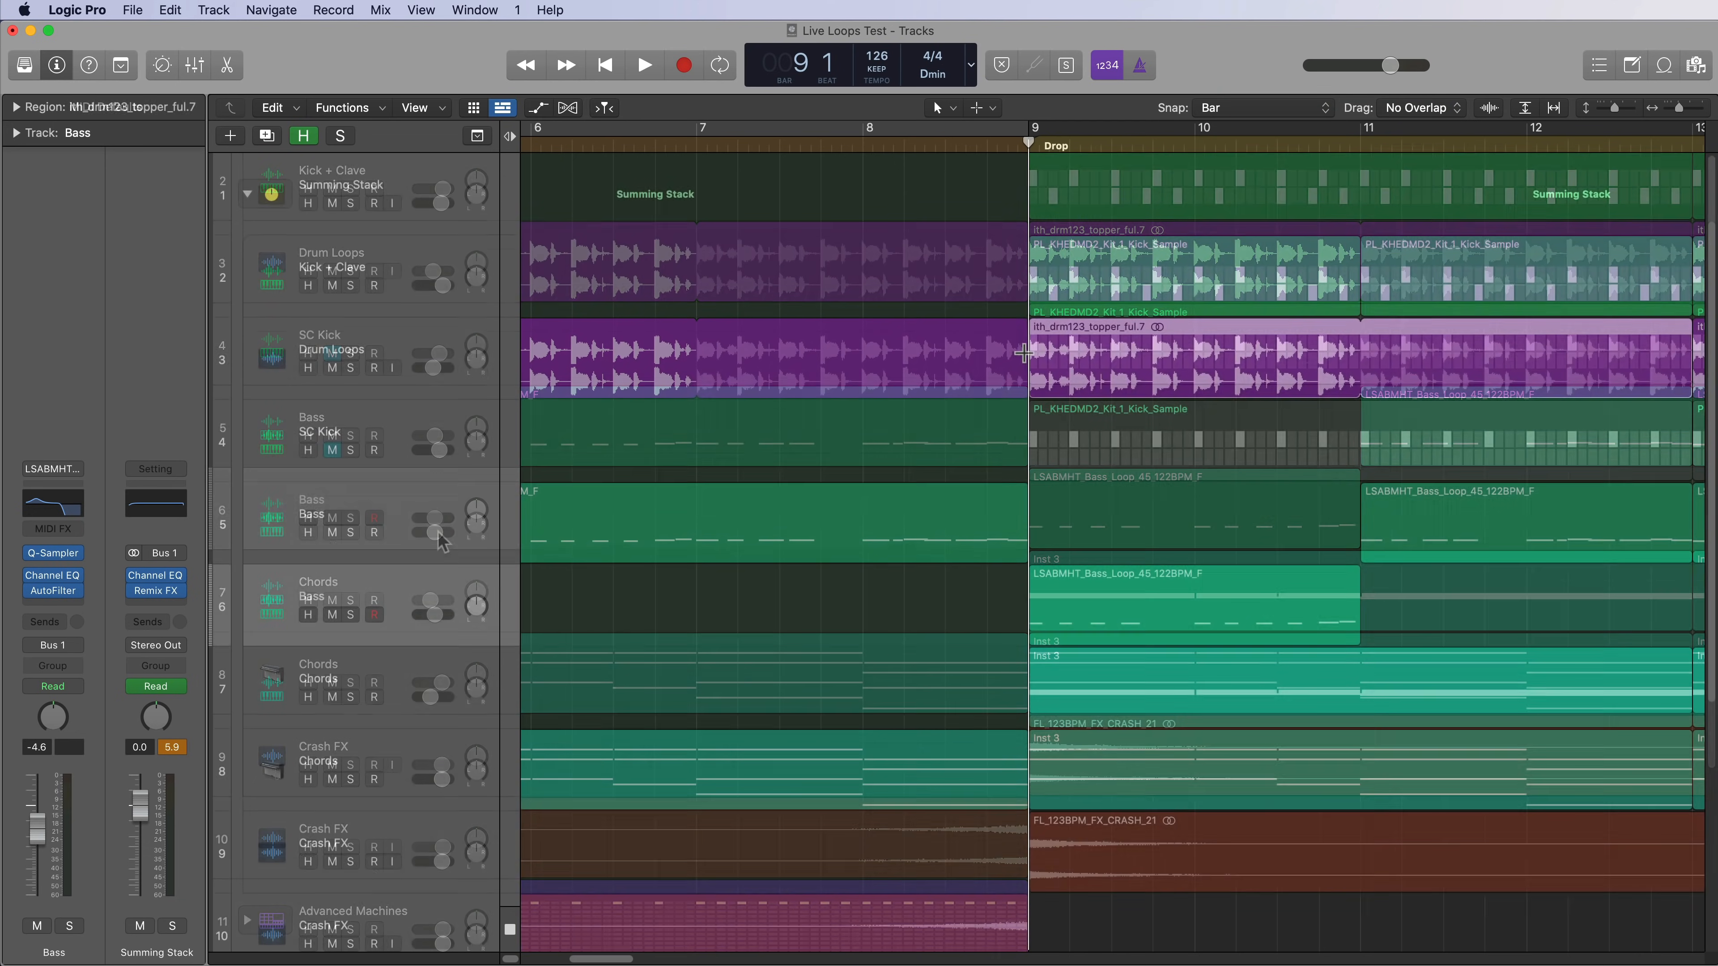
Split the drop's Kick + Clave and Drum Loops regions at bar 11 and mute their parts from bar 9 to 11.
{"action": "left_click_drag", "start_coordinate": [1031, 362], "coordinate": [1288, 385]}
{"action": "left_click", "coordinate": [1312, 383]}
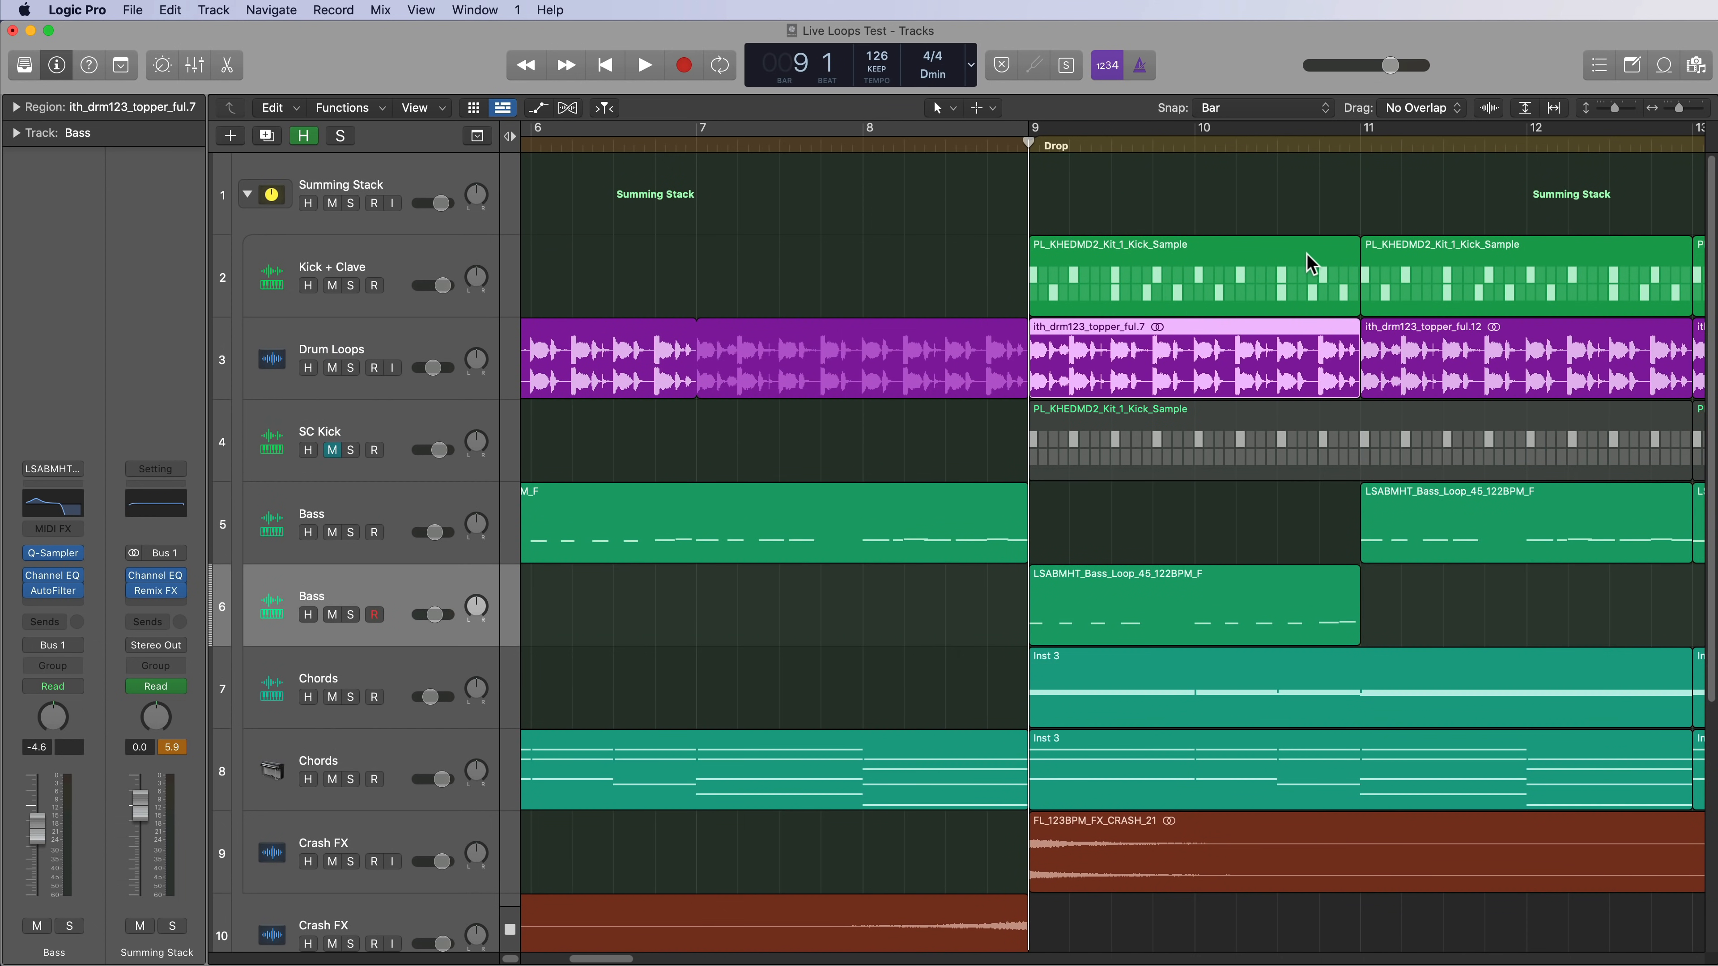
{"action": "left_click", "coordinate": [1308, 267], "text": "shift"}
{"action": "key", "text": "ctrl+m"}
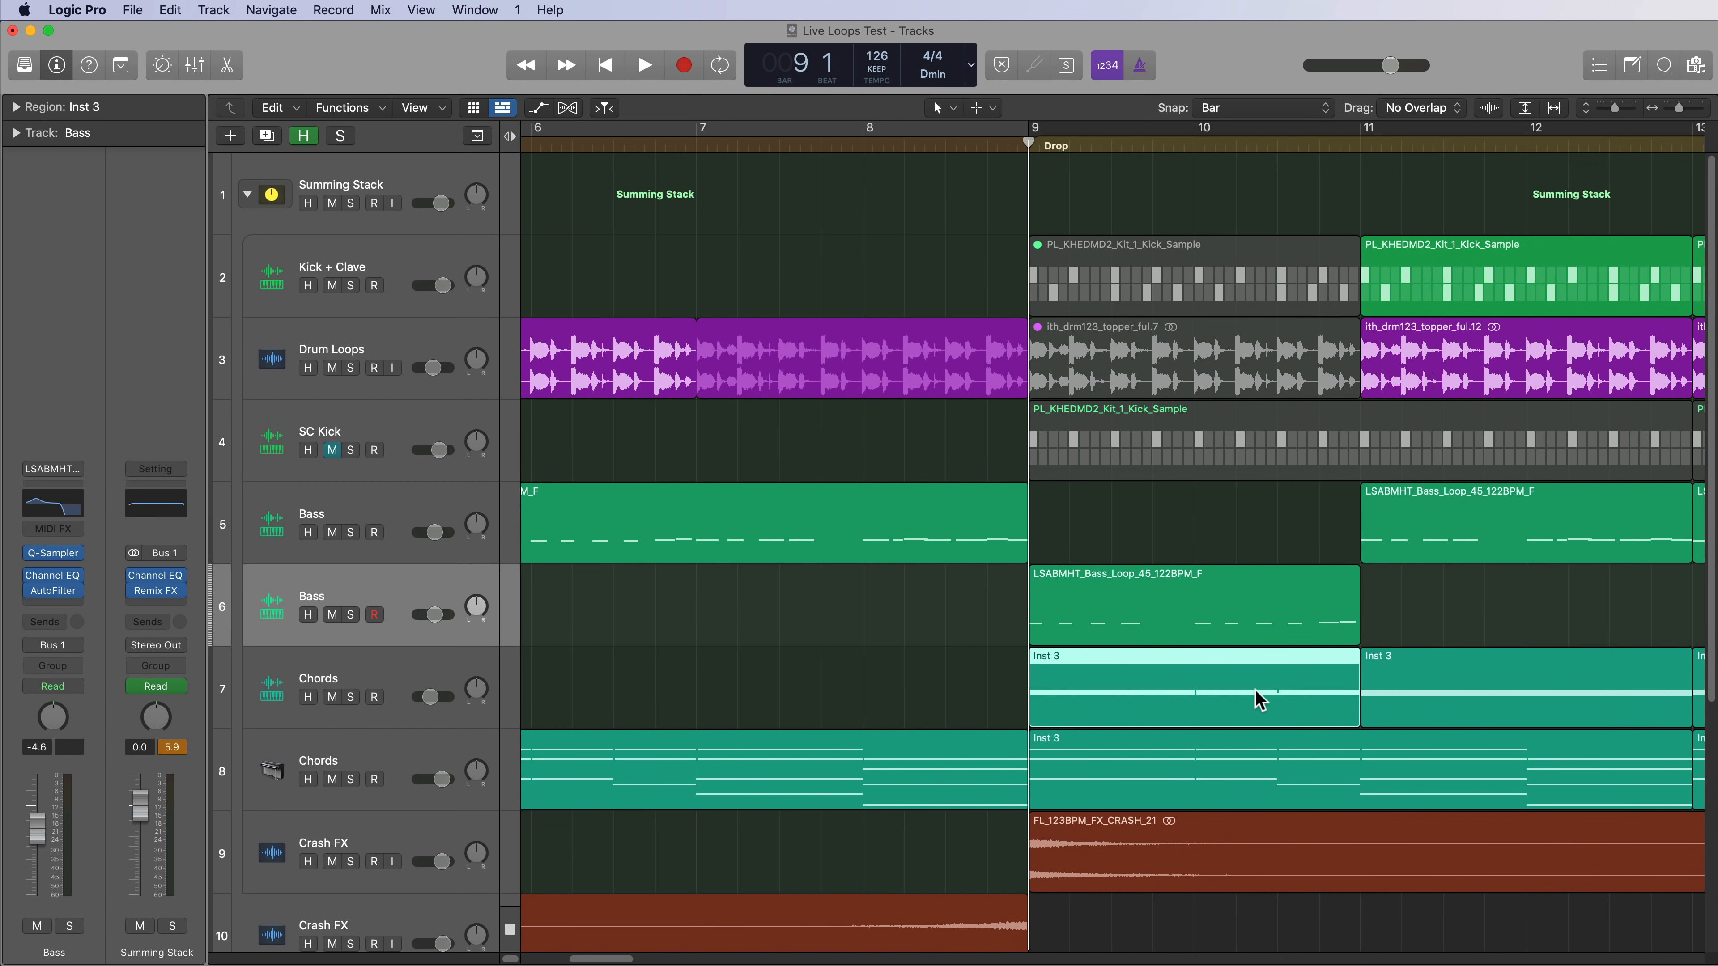
Mute bars 9 to 11 on both Chords tracks, splitting the drop's regions at bar 11.
{"action": "key", "text": "ctrl+m"}
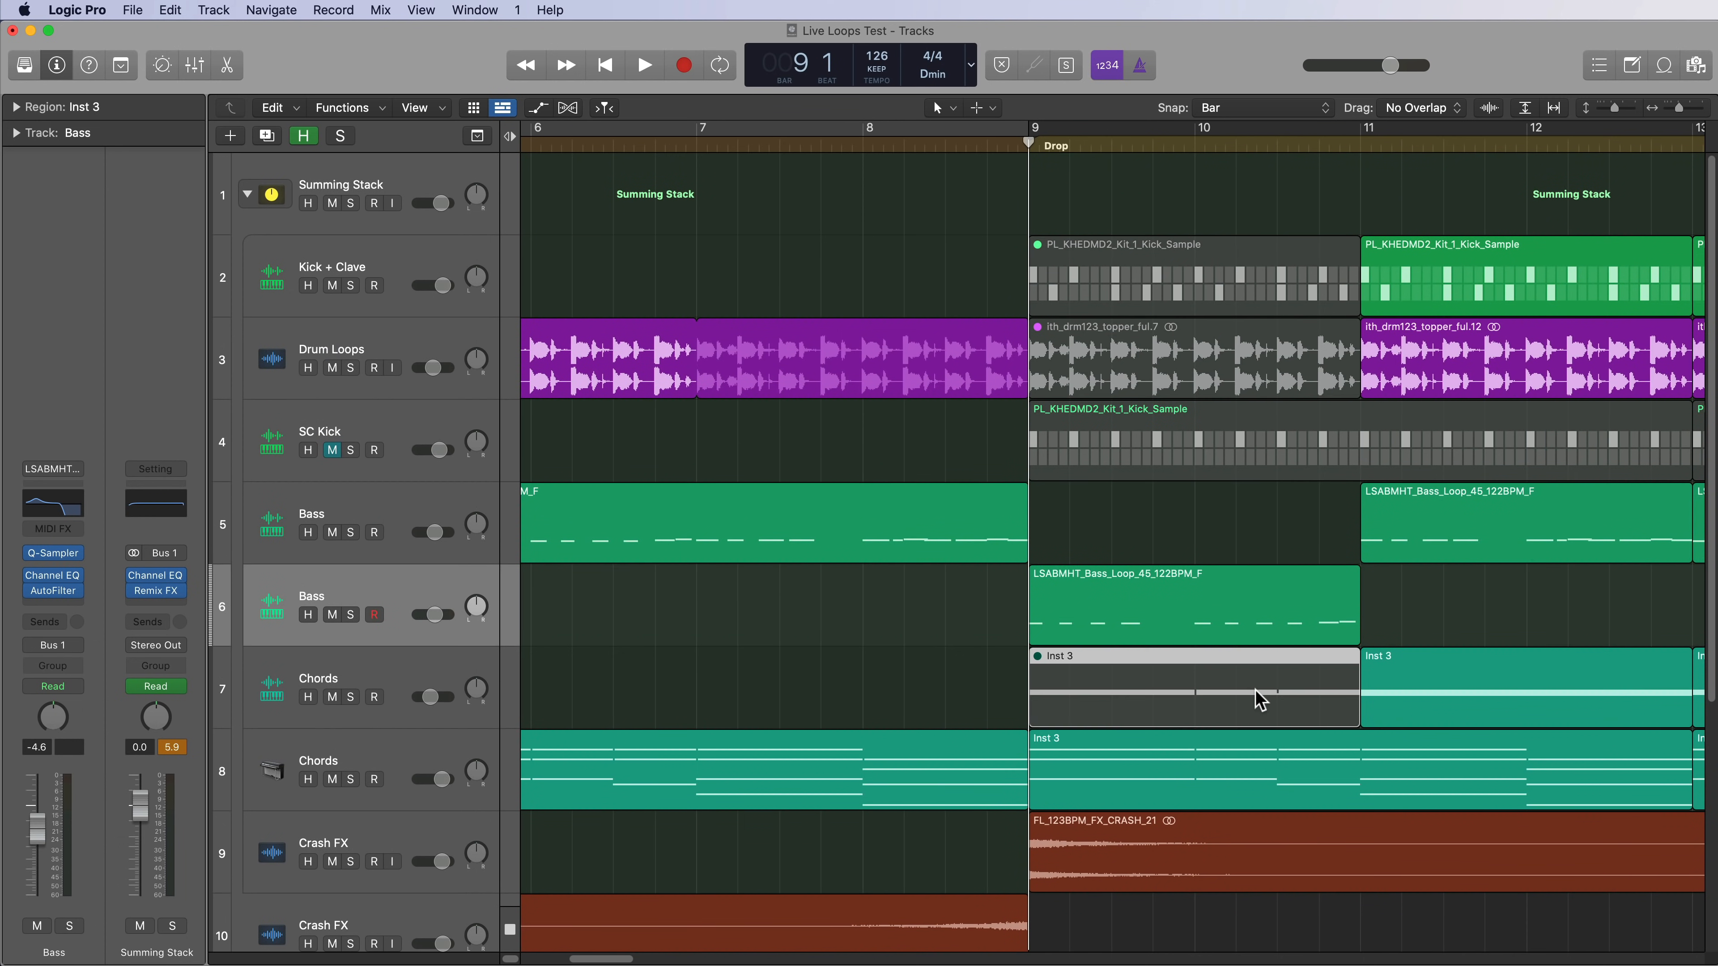
{"action": "left_click_drag", "start_coordinate": [1013, 757], "coordinate": [1307, 787]}
{"action": "left_click", "coordinate": [1292, 785]}
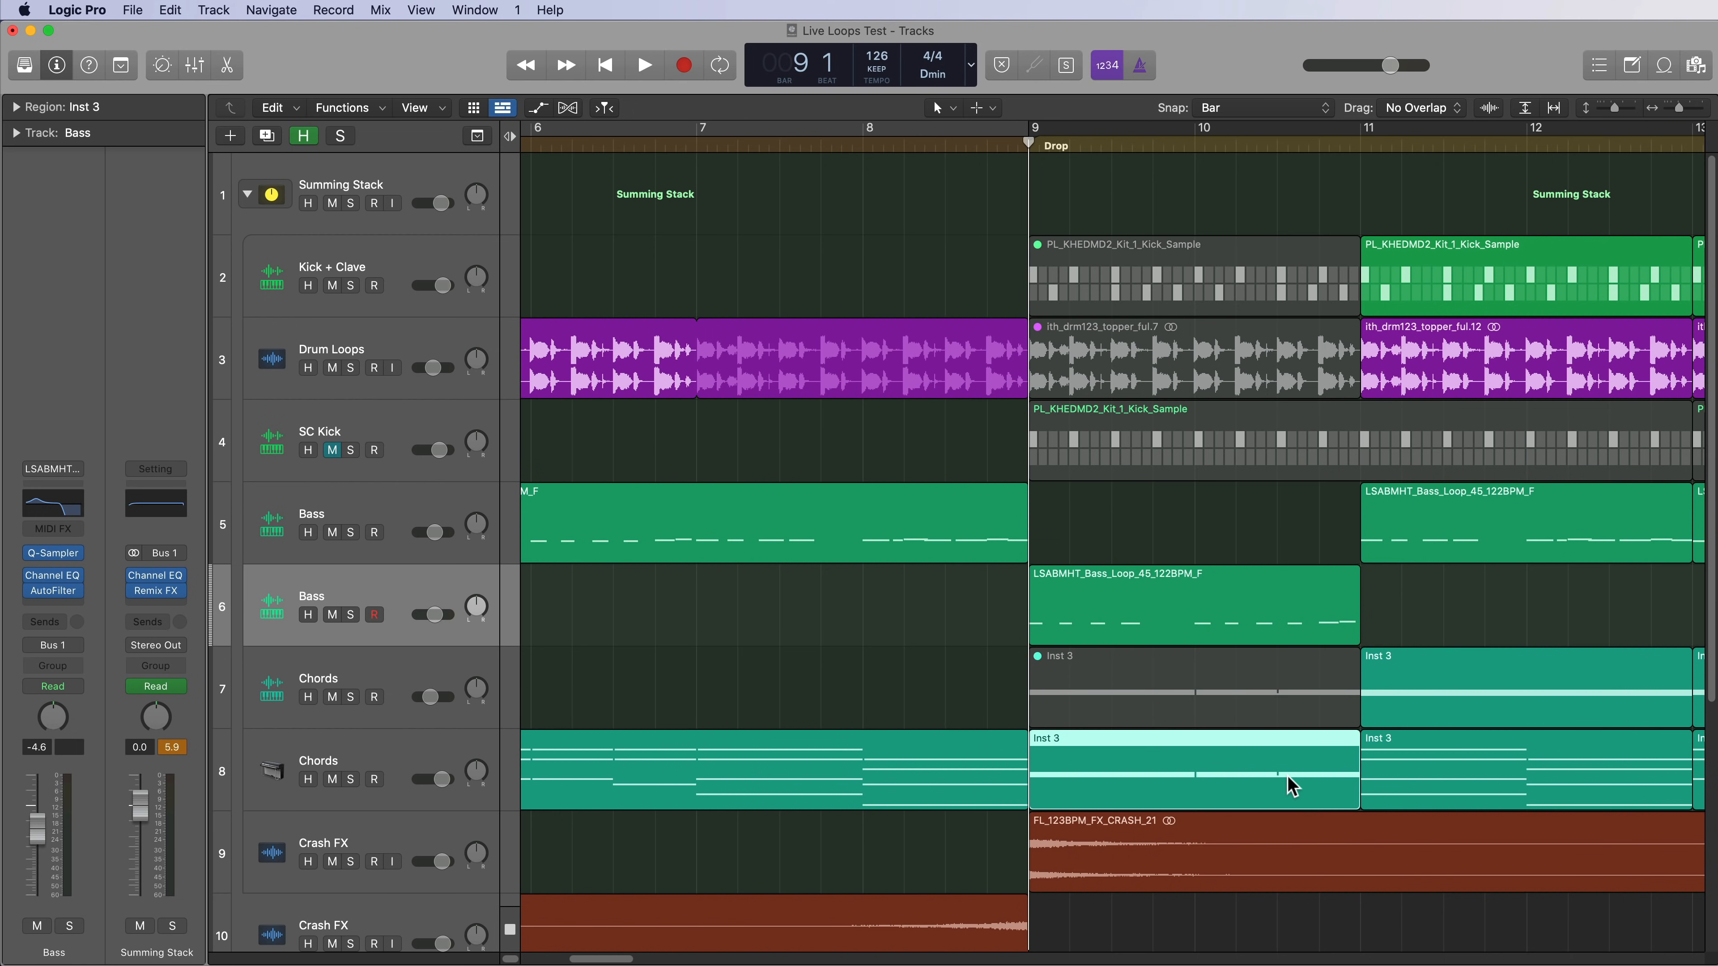
{"action": "key", "text": "ctrl+m"}
Move the drop's Crash FX region so that it starts at bar 11.
{"action": "left_click_drag", "start_coordinate": [1099, 868], "coordinate": [1356, 882]}
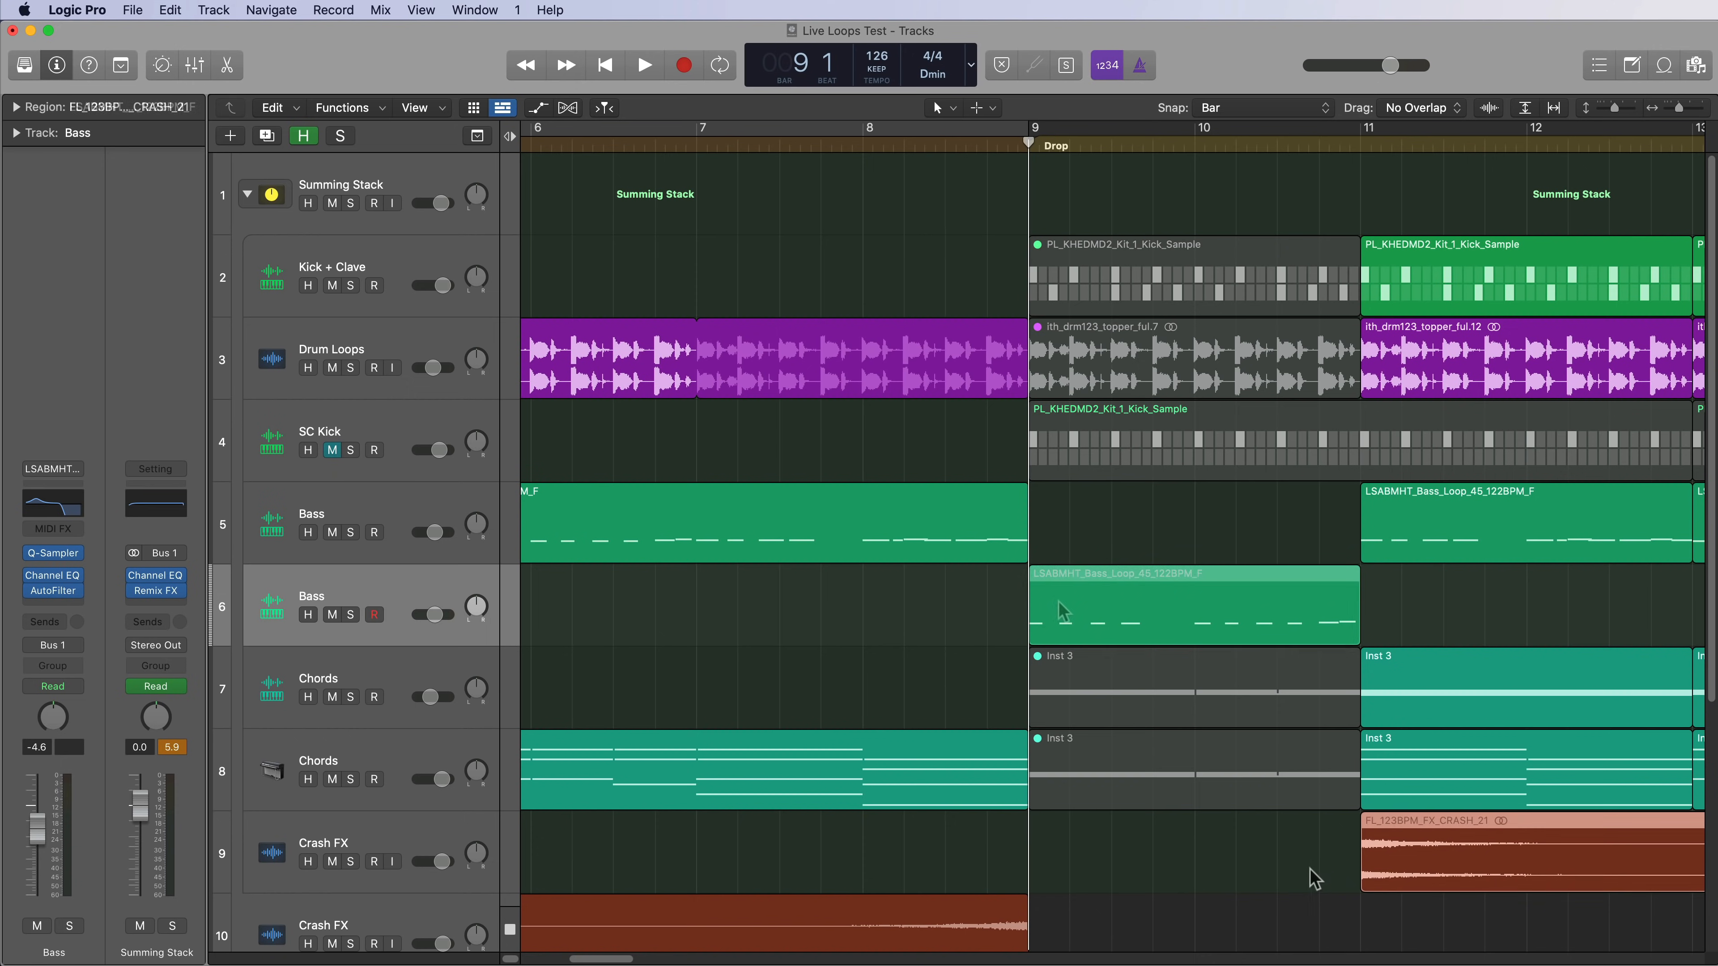
{"action": "key", "text": "super+Left"}
{"action": "key", "text": "super+Left"}
{"action": "key", "text": "super+Left"}
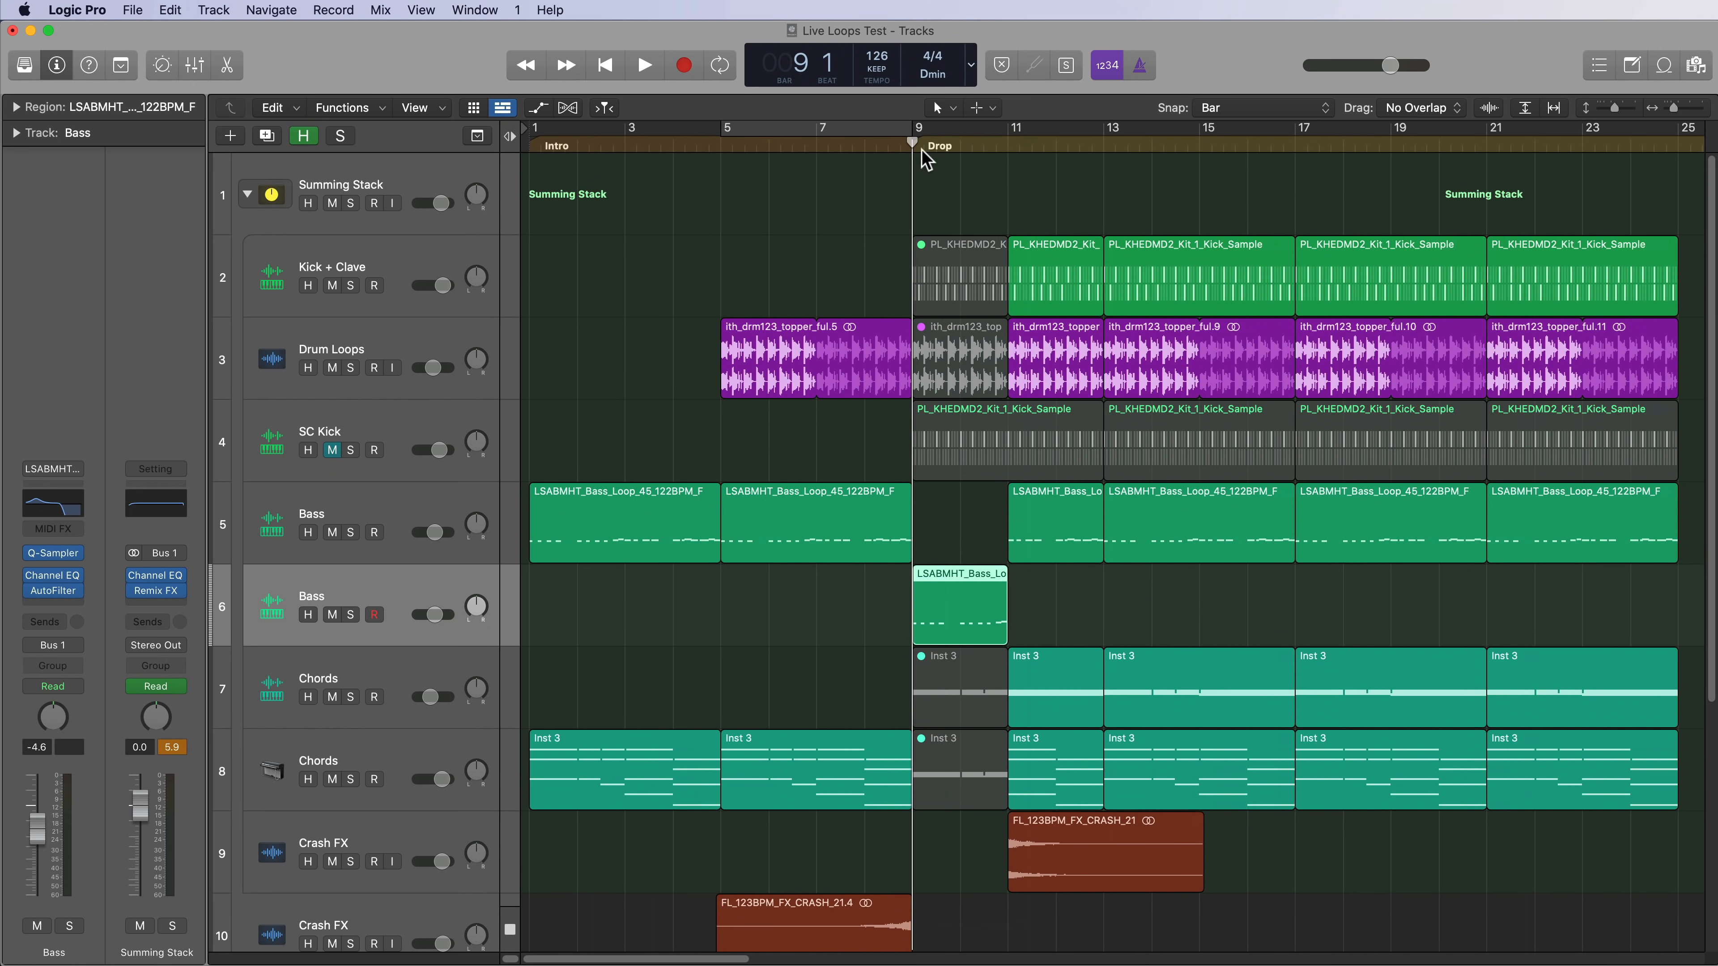
Play from bar 5 through the false start to about bar 12 and disarm recording on the duplicate Bass track.
{"action": "left_click_drag", "start_coordinate": [914, 146], "coordinate": [1011, 157]}
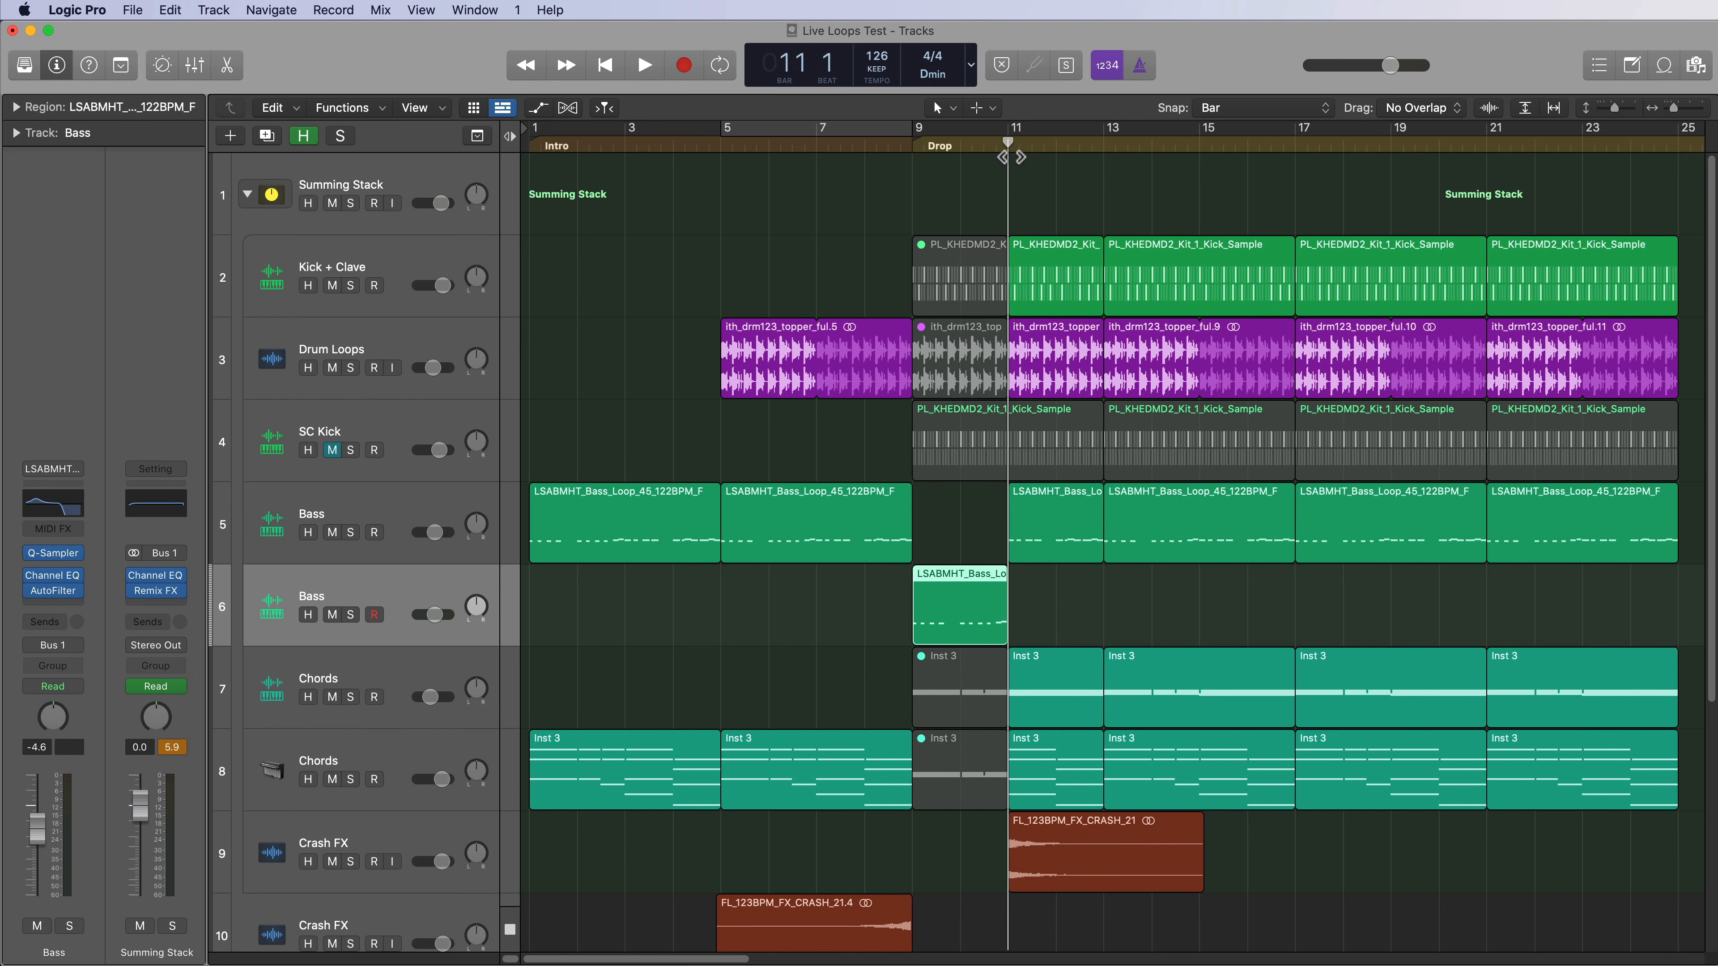
{"action": "left_click_drag", "start_coordinate": [1012, 157], "coordinate": [725, 145]}
{"action": "key", "text": "space"}
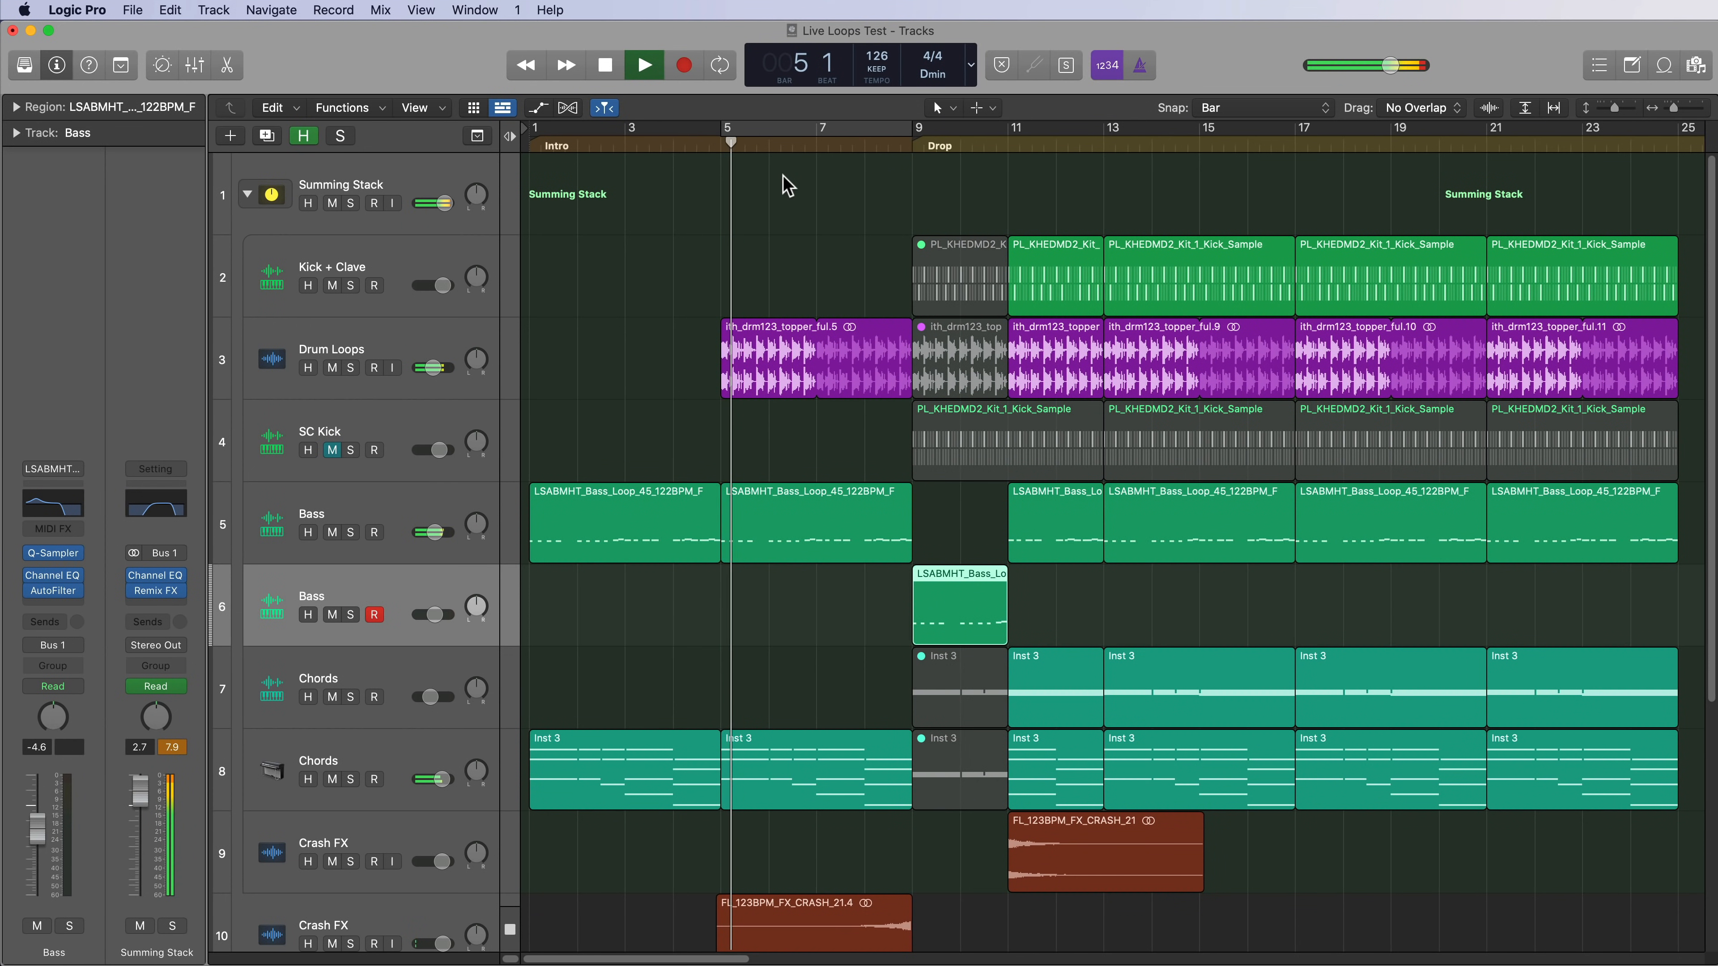
{"action": "left_click", "coordinate": [784, 178]}
{"action": "left_click", "coordinate": [376, 614]}
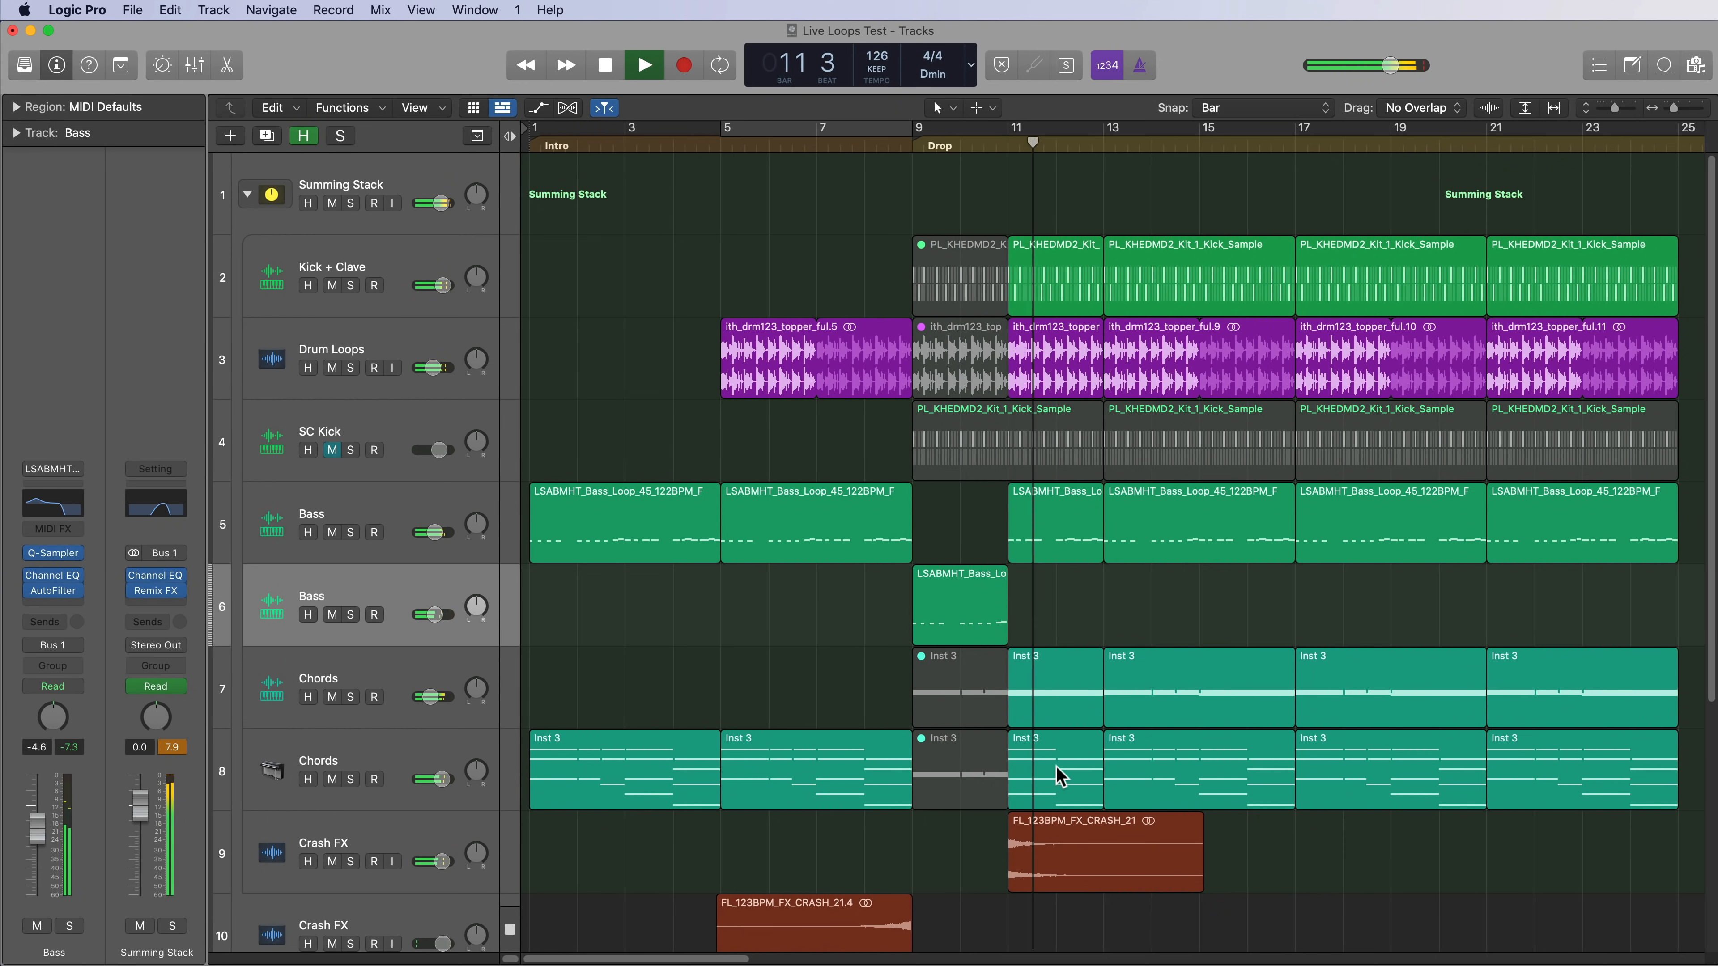
{"action": "key", "text": "super+Right"}
{"action": "key", "text": "space"}
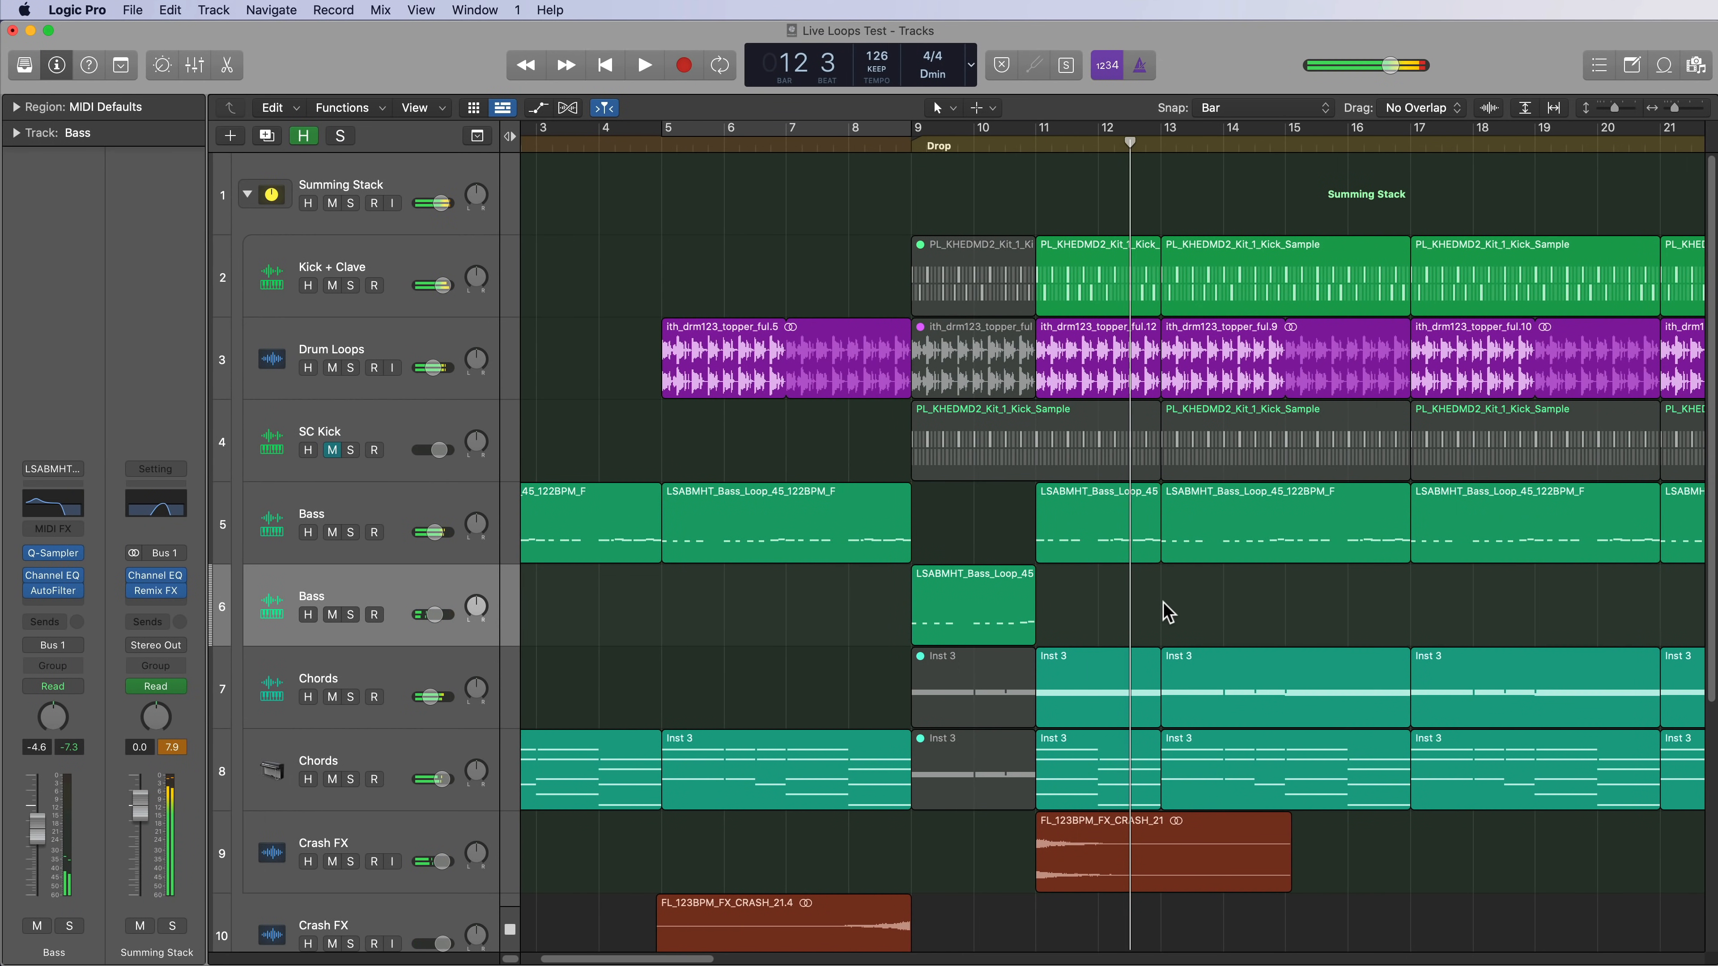
Cycle bars 7 to 11 and set the duplicate Bass track's Channel EQ low cut to 268 Hz and high cut to 3300 Hz.
{"action": "left_click", "coordinate": [984, 602]}
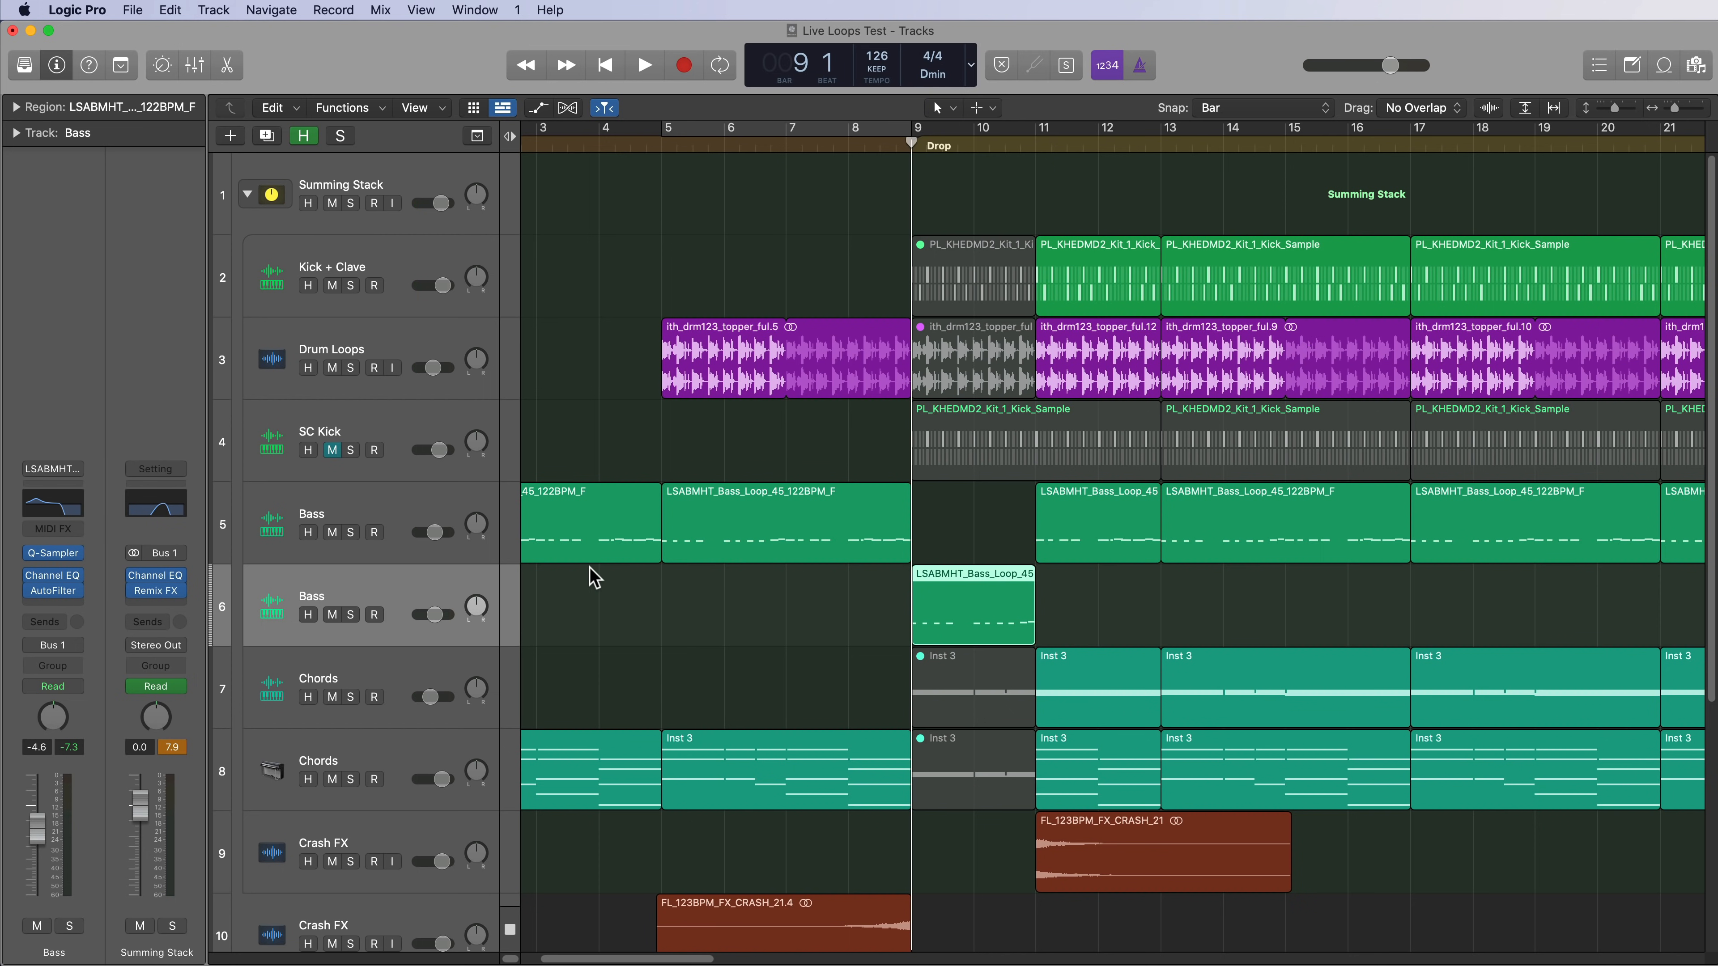
{"action": "left_click_drag", "start_coordinate": [798, 144], "coordinate": [910, 166]}
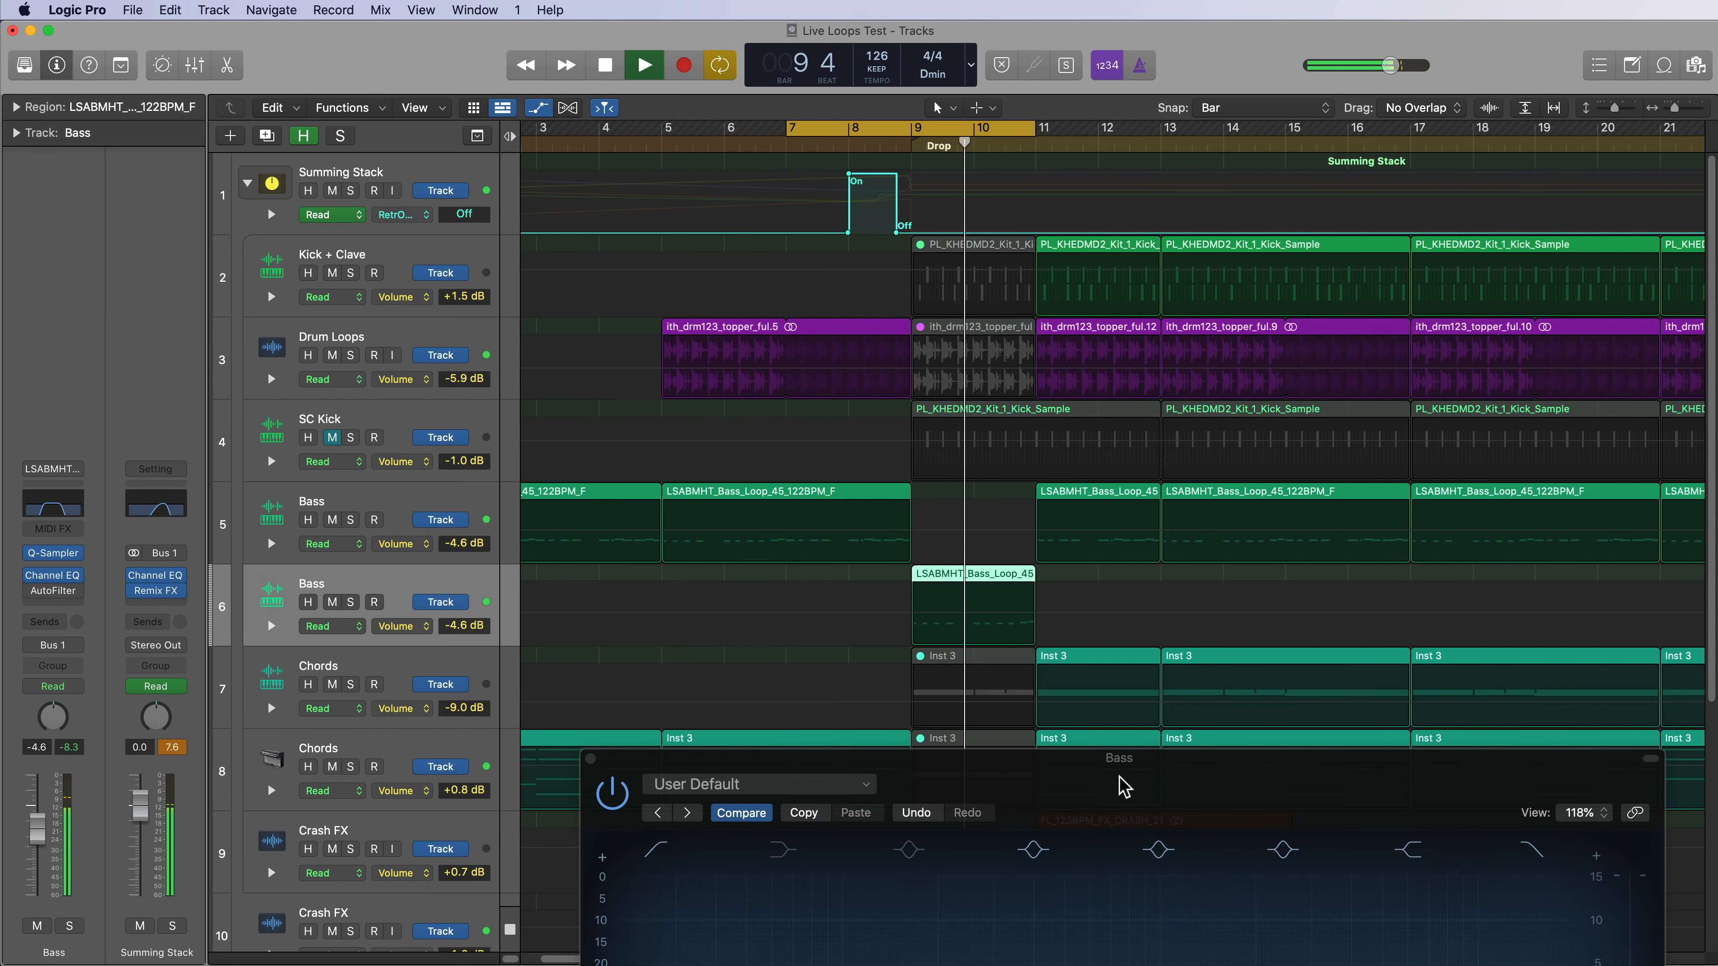
{"action": "left_click_drag", "start_coordinate": [1123, 778], "coordinate": [1082, 327]}
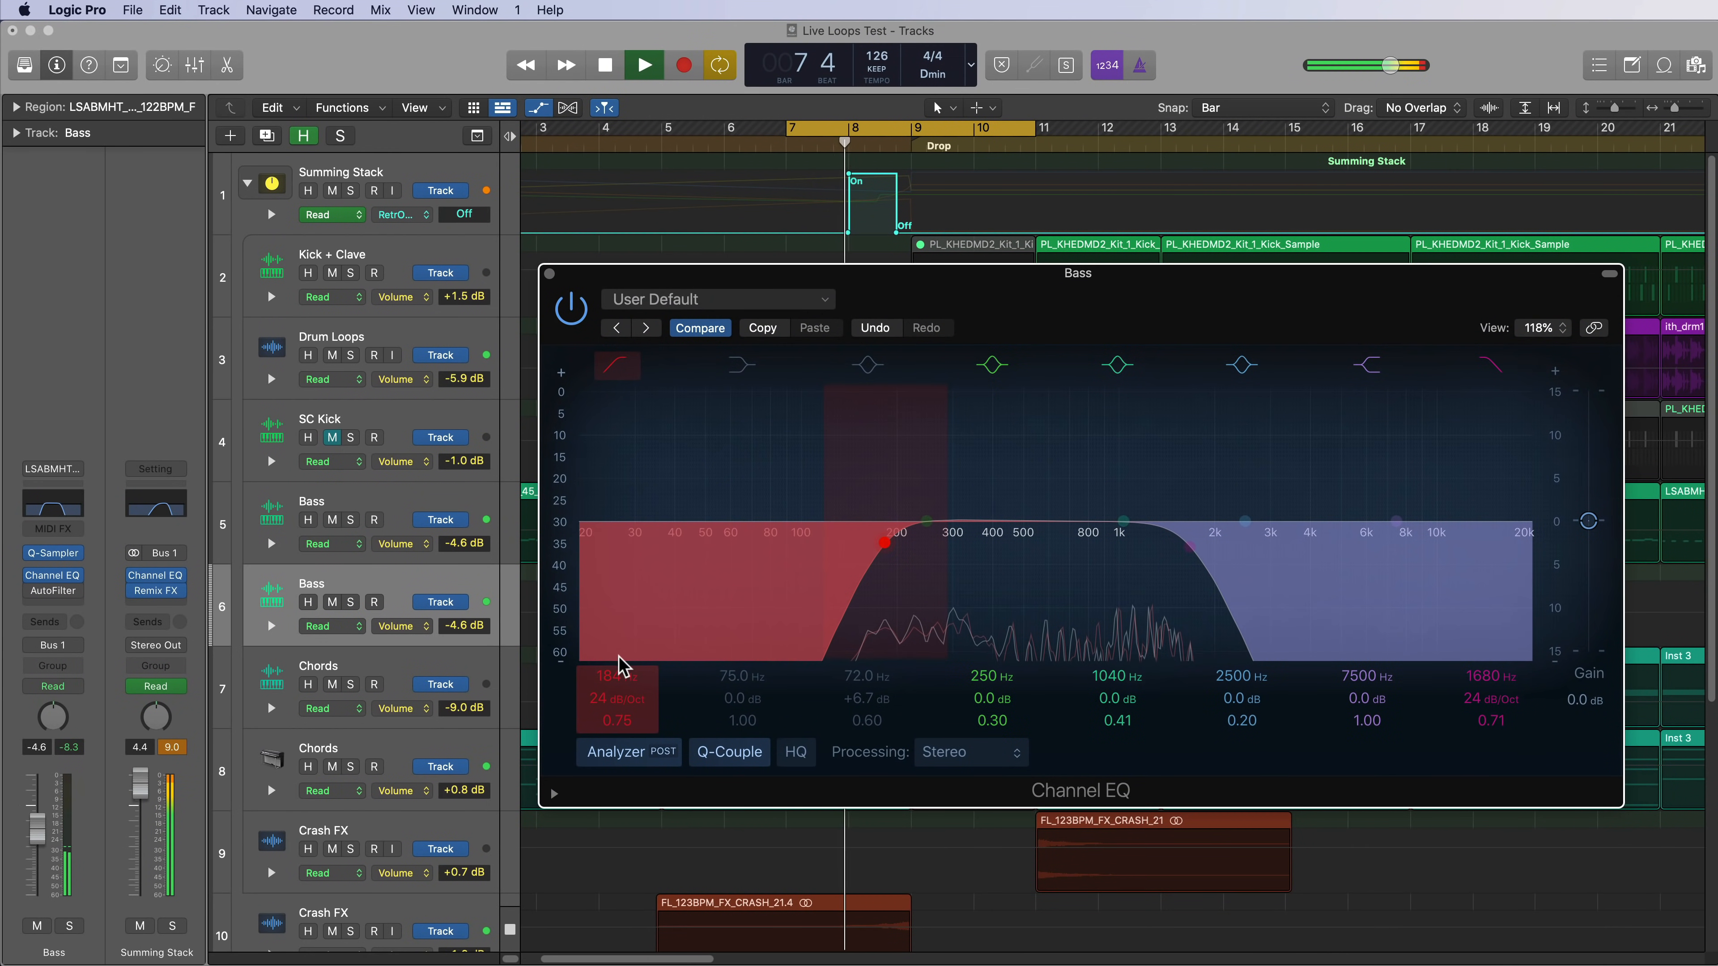
{"action": "left_click_drag", "start_coordinate": [614, 676], "coordinate": [604, 662]}
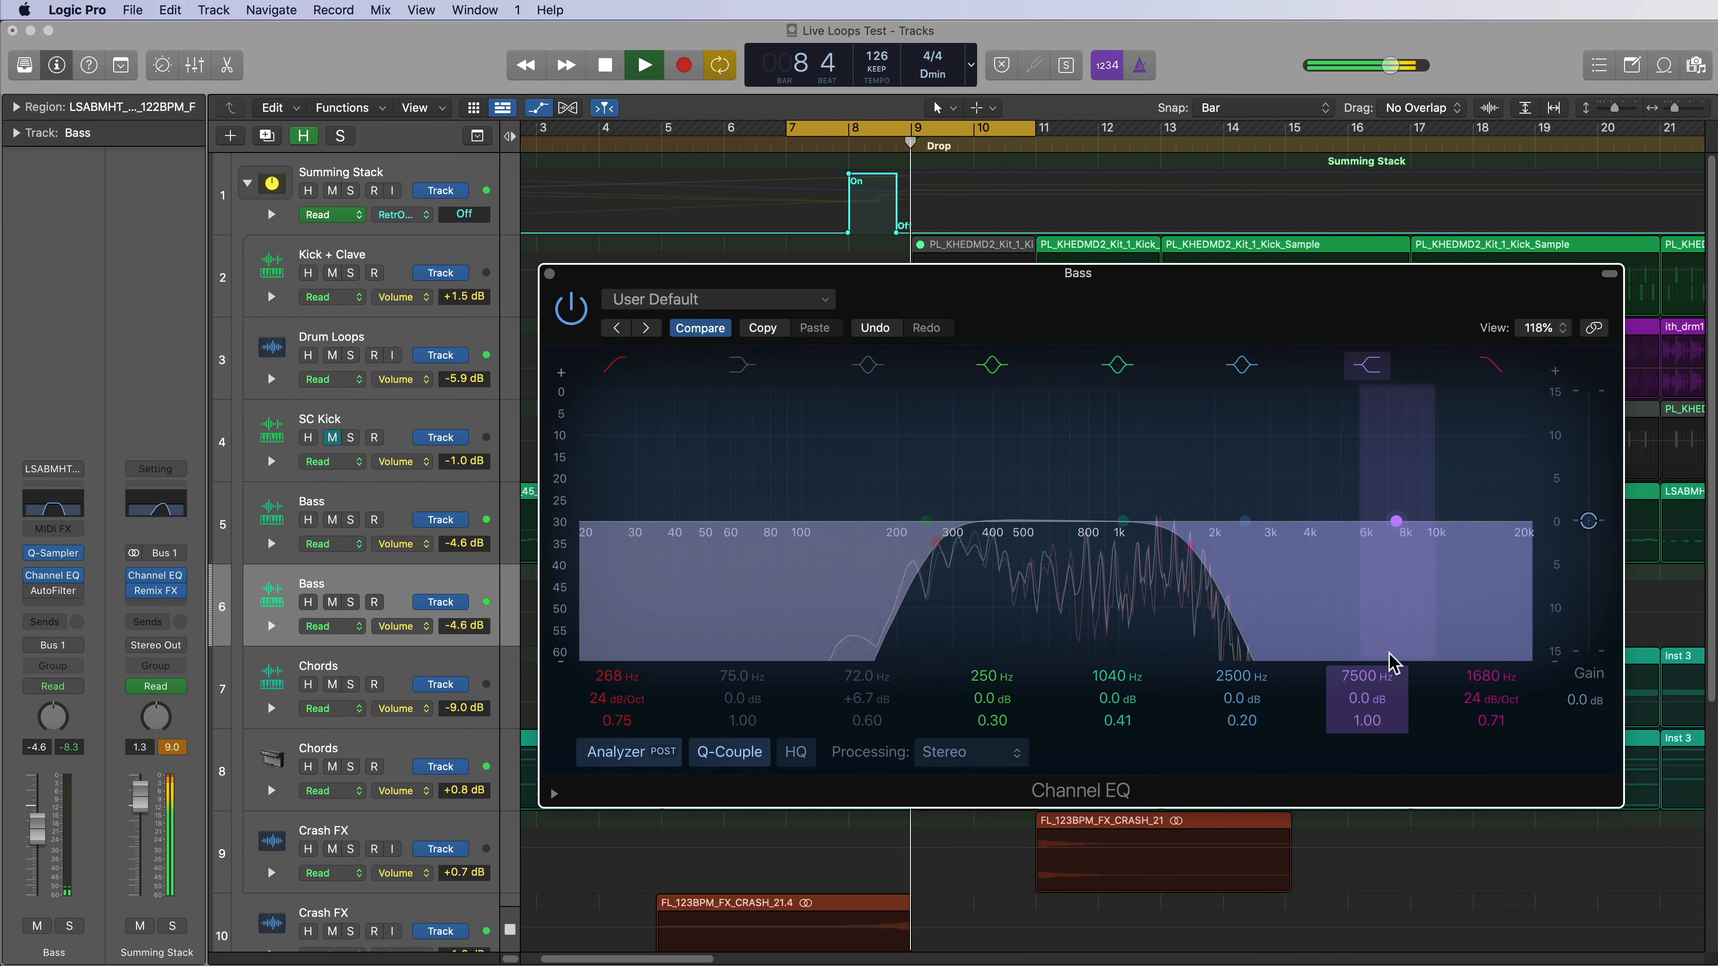
{"action": "left_click_drag", "start_coordinate": [1491, 676], "coordinate": [1492, 636]}
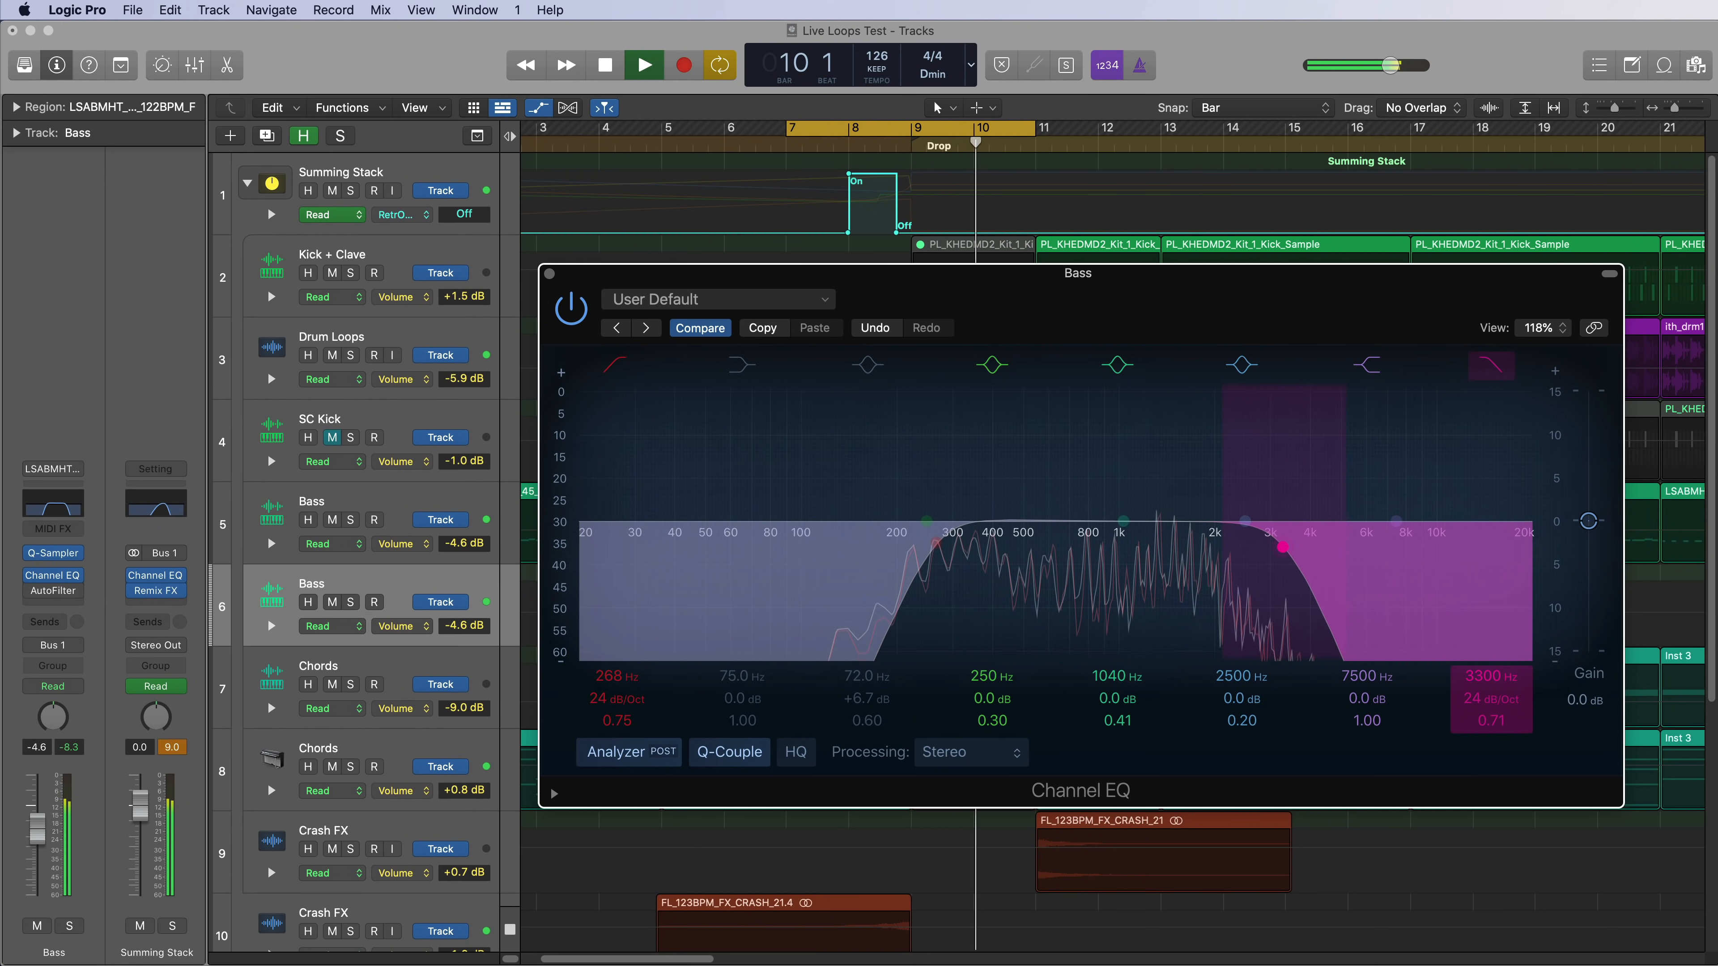
Close the EQ, stop playback and replace AutoFilter on the duplicate Bass track with a stereo Bitcrusher.
{"action": "left_click", "coordinate": [549, 274]}
{"action": "key", "text": "space"}
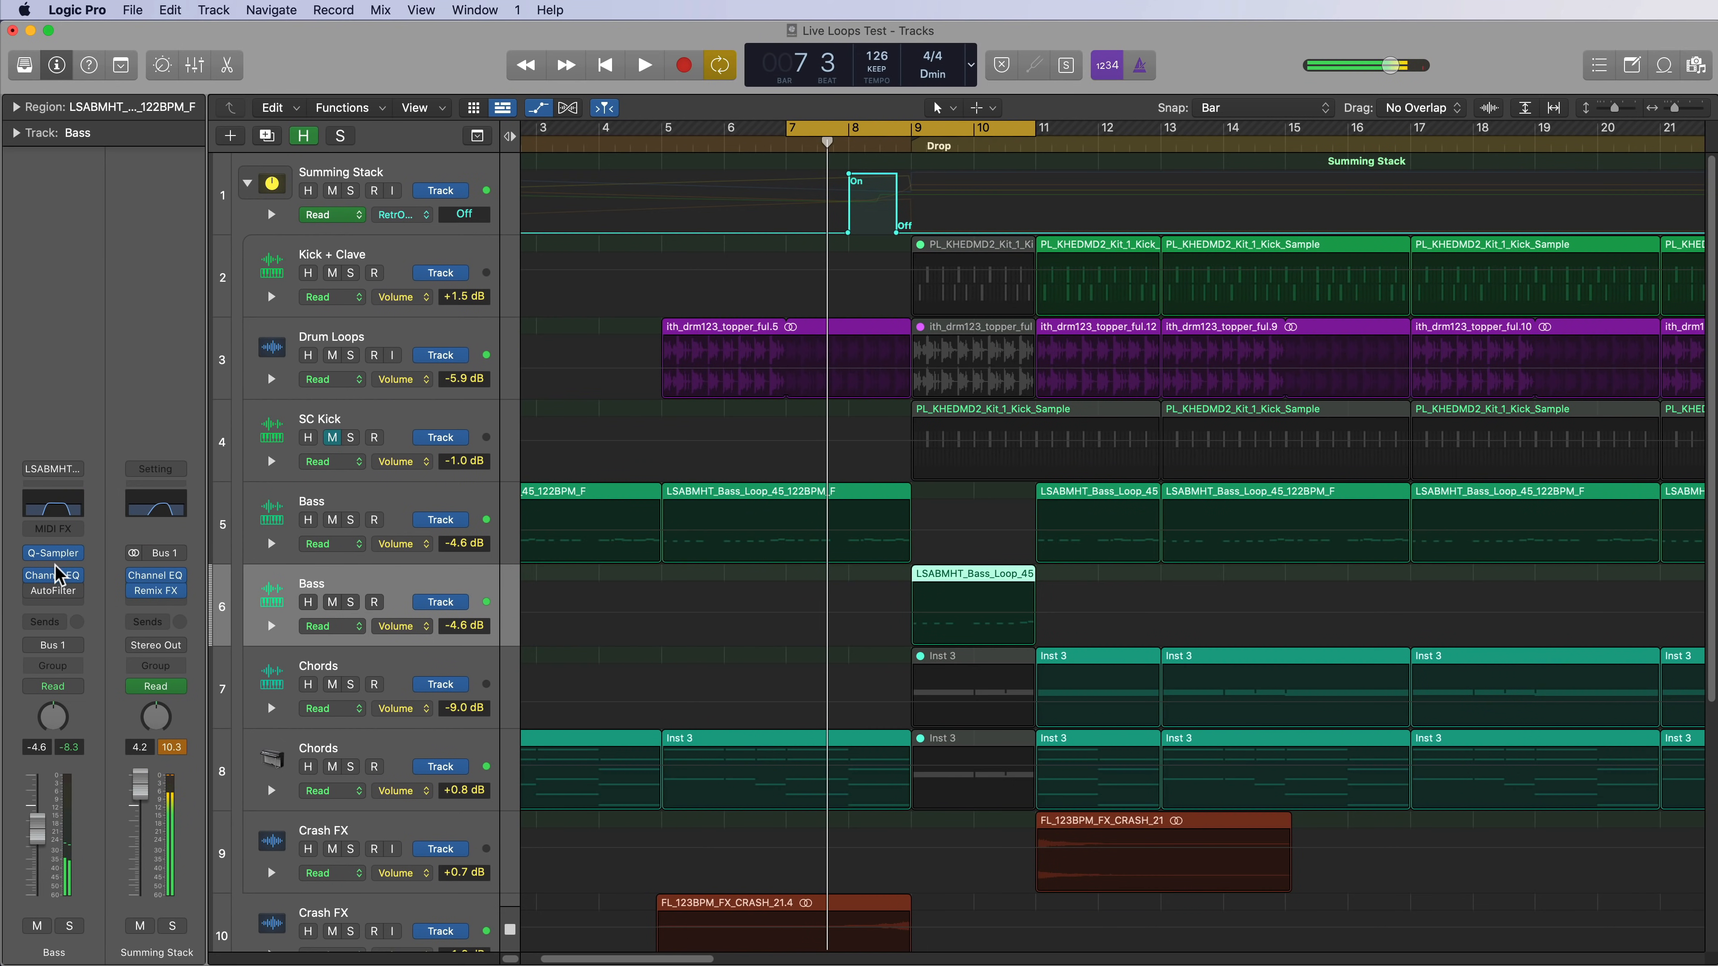
{"action": "left_click", "coordinate": [67, 591]}
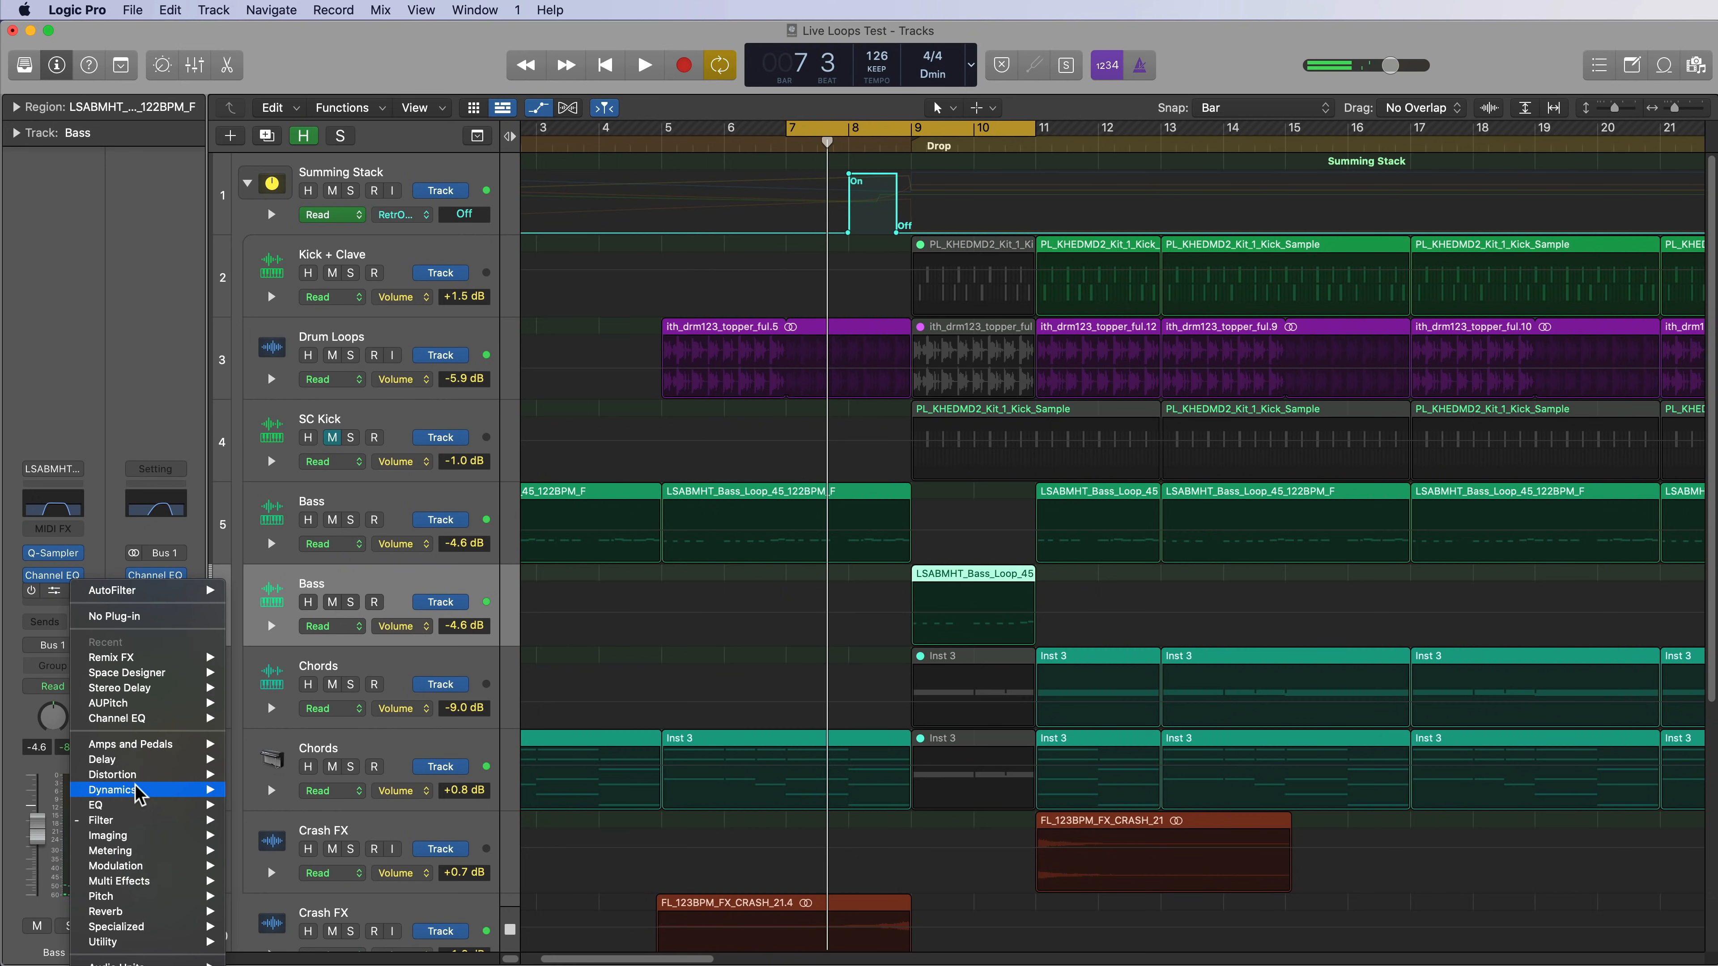
{"action": "mouse_move", "coordinate": [142, 775]}
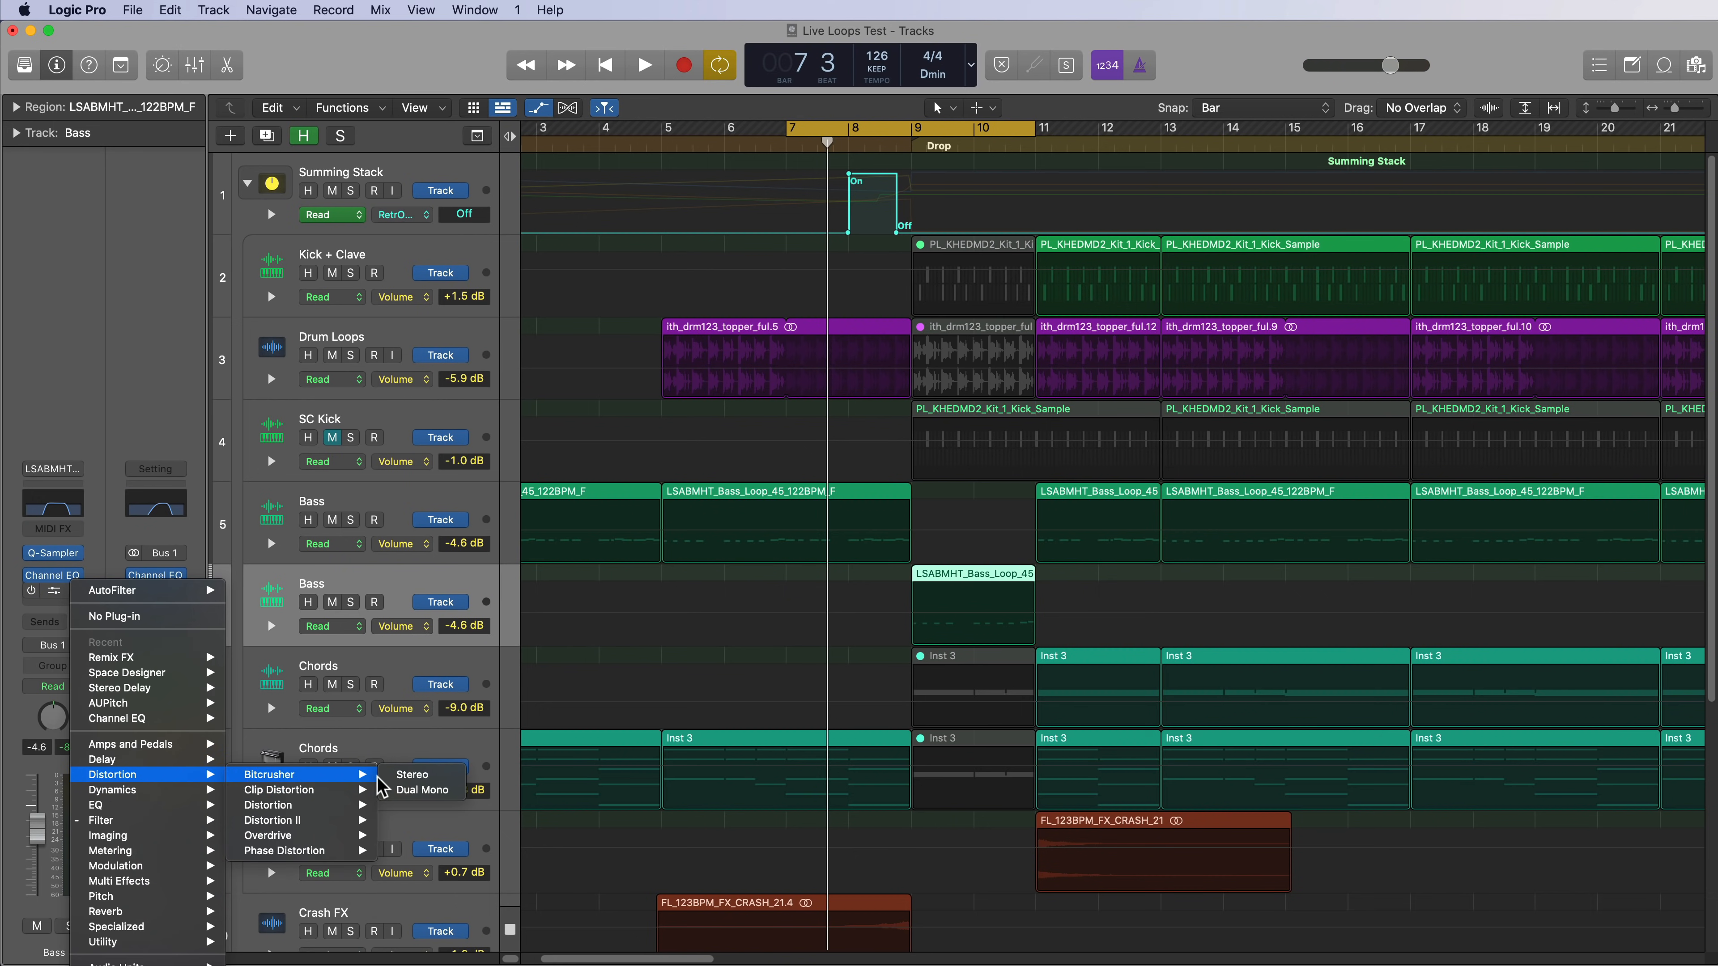
{"action": "left_click", "coordinate": [394, 776]}
{"action": "left_click_drag", "start_coordinate": [1082, 249], "coordinate": [1118, 446]}
Set the Bitcrusher to 9.5 dB drive, 11-bit resolution and 17x downsampling while the cycled section plays.
{"action": "key", "text": "space"}
{"action": "left_click_drag", "start_coordinate": [798, 660], "coordinate": [1016, 595]}
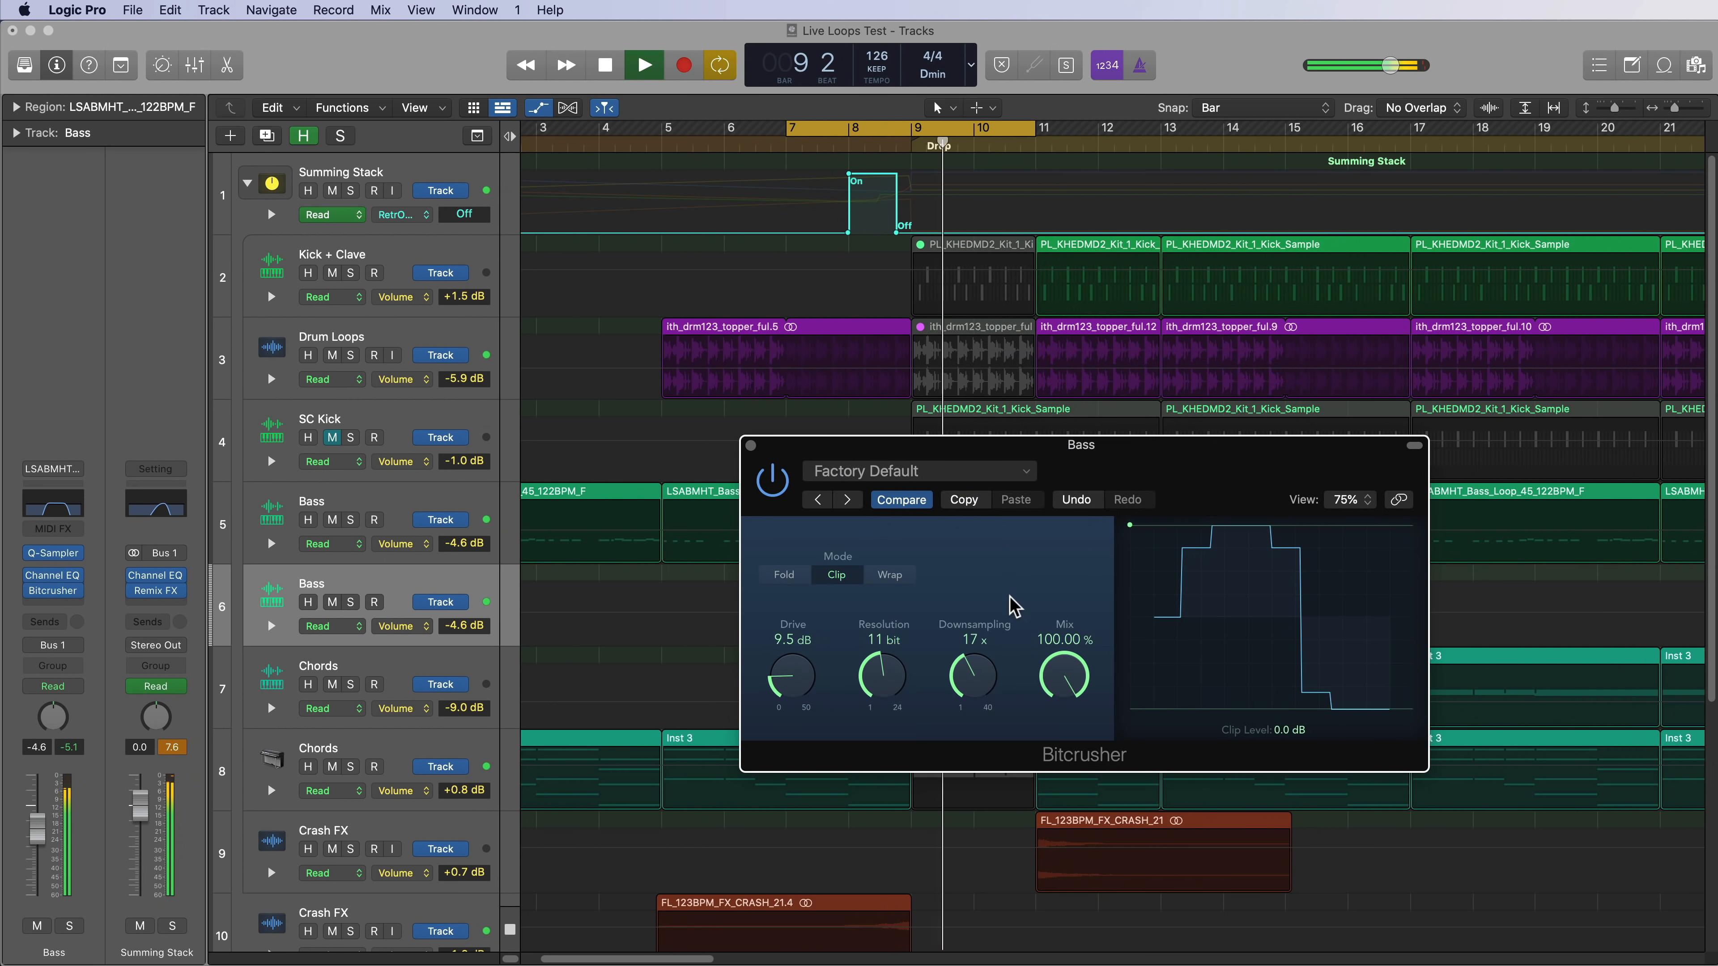
{"action": "left_click", "coordinate": [751, 445]}
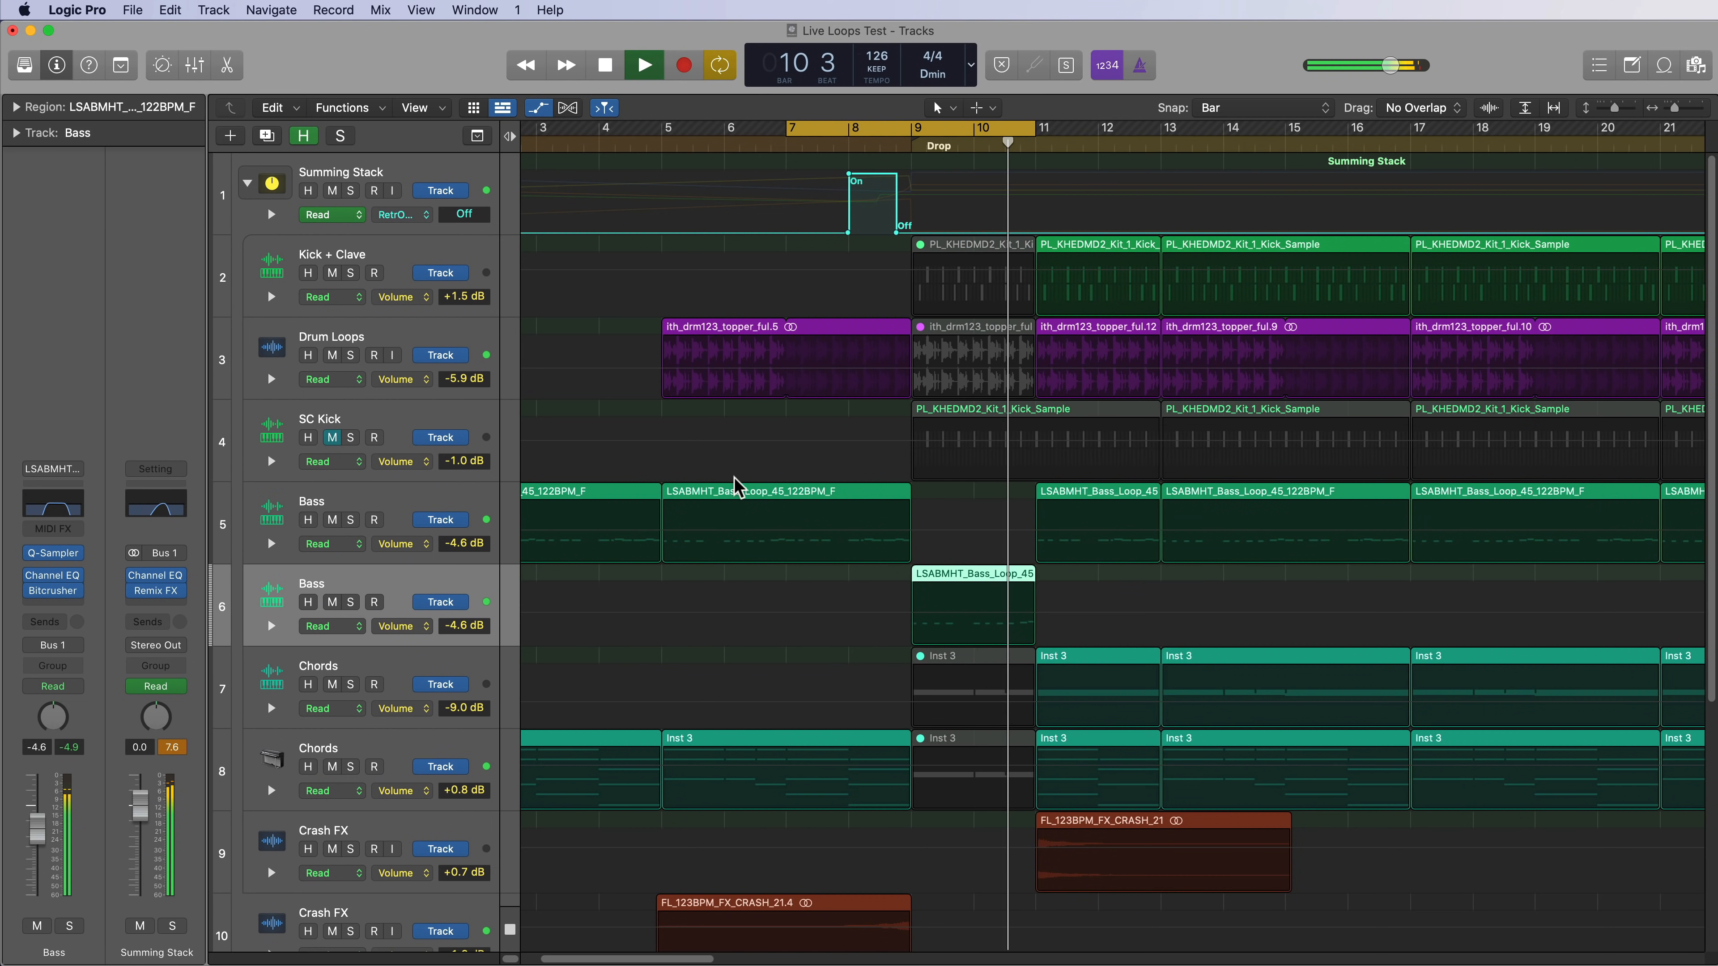
Move the Channel EQ below the Bitcrusher in the duplicate Bass track's effects chain and resume playback.
{"action": "mouse_move", "coordinate": [53, 577]}
{"action": "key", "text": "space"}
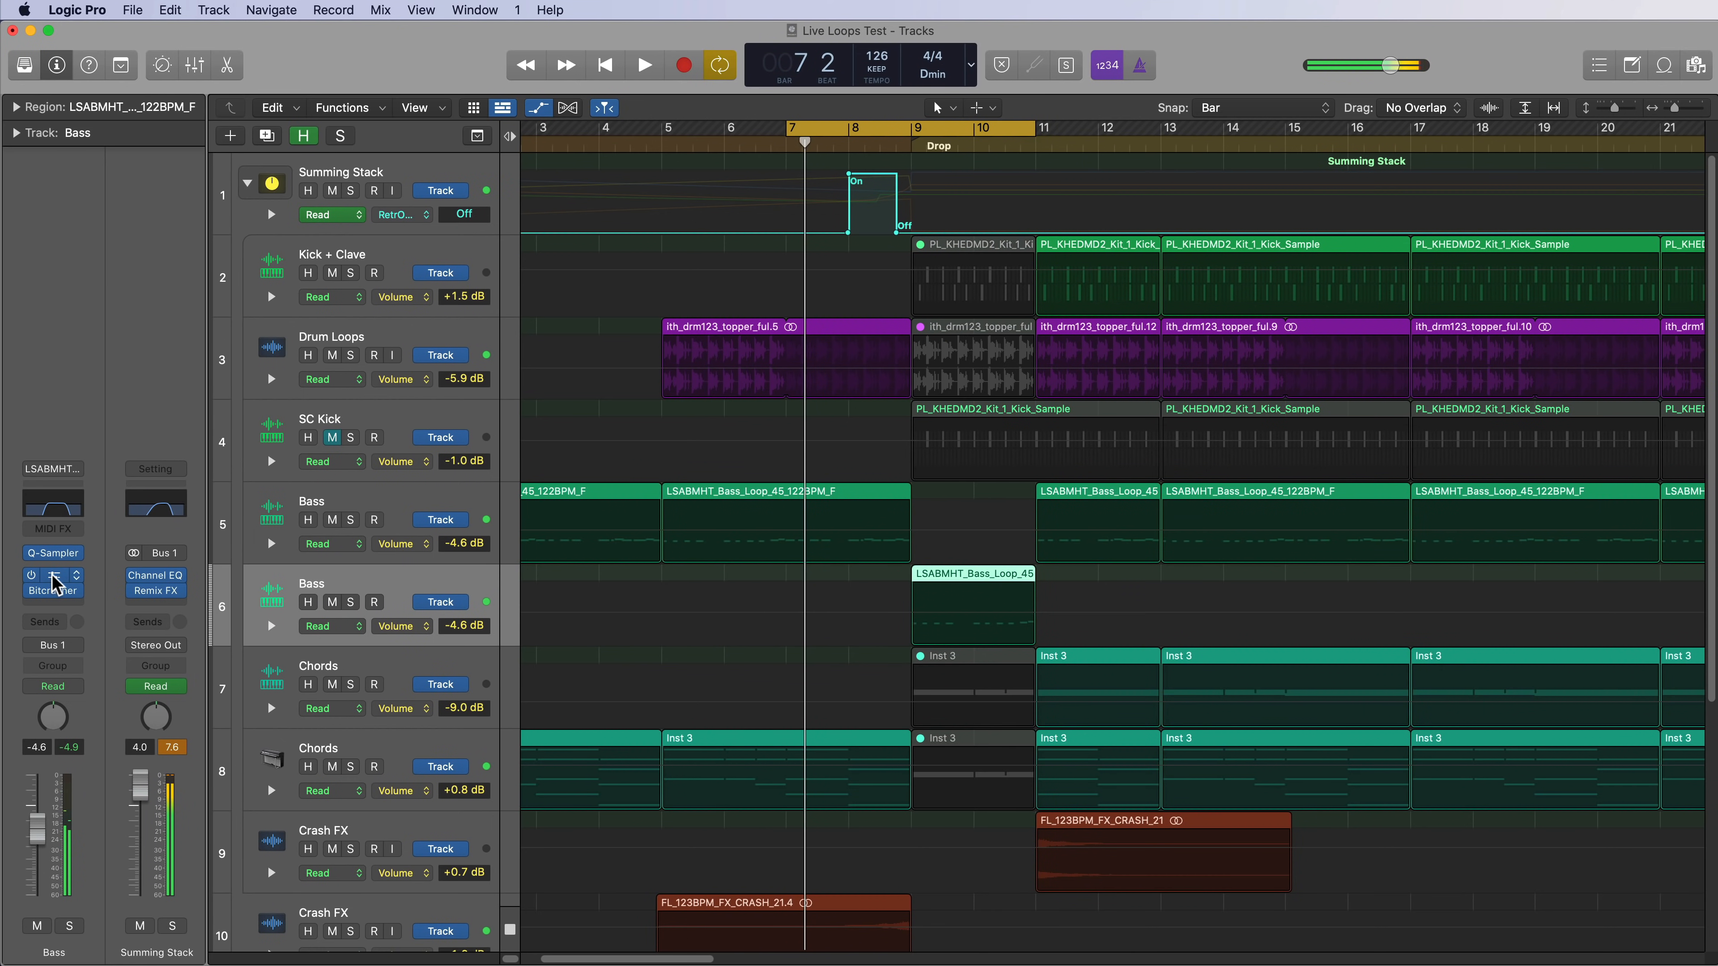
{"action": "left_click_drag", "start_coordinate": [52, 573], "coordinate": [53, 604]}
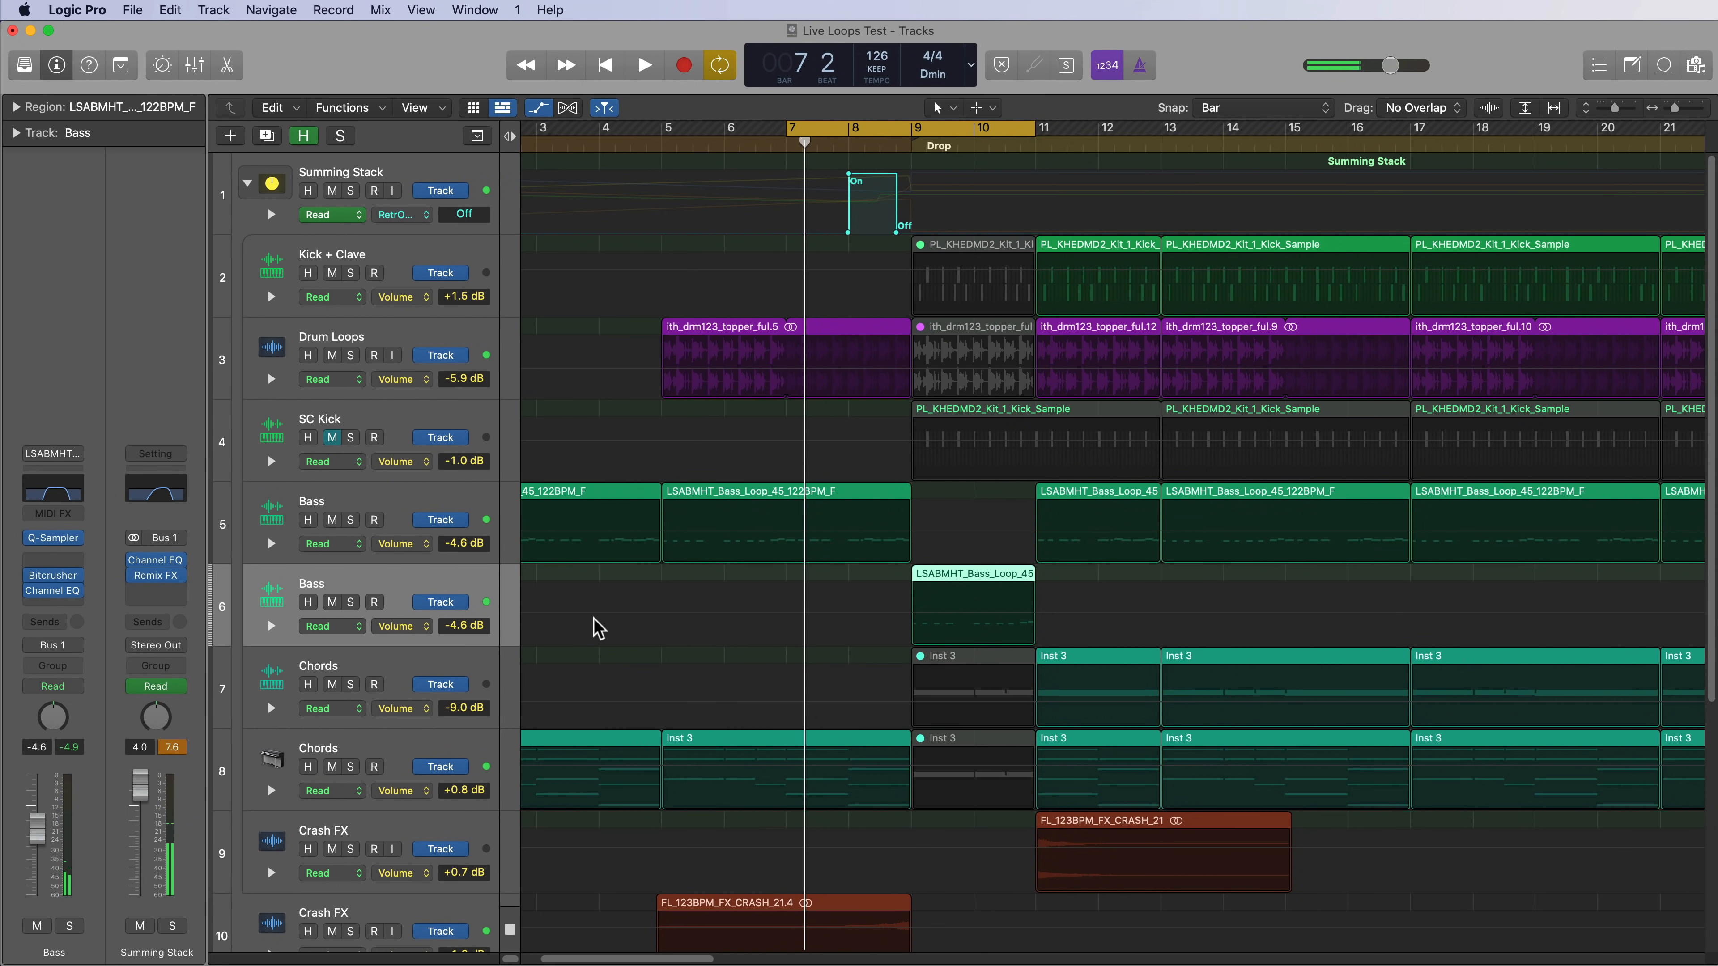
{"action": "key", "text": "space"}
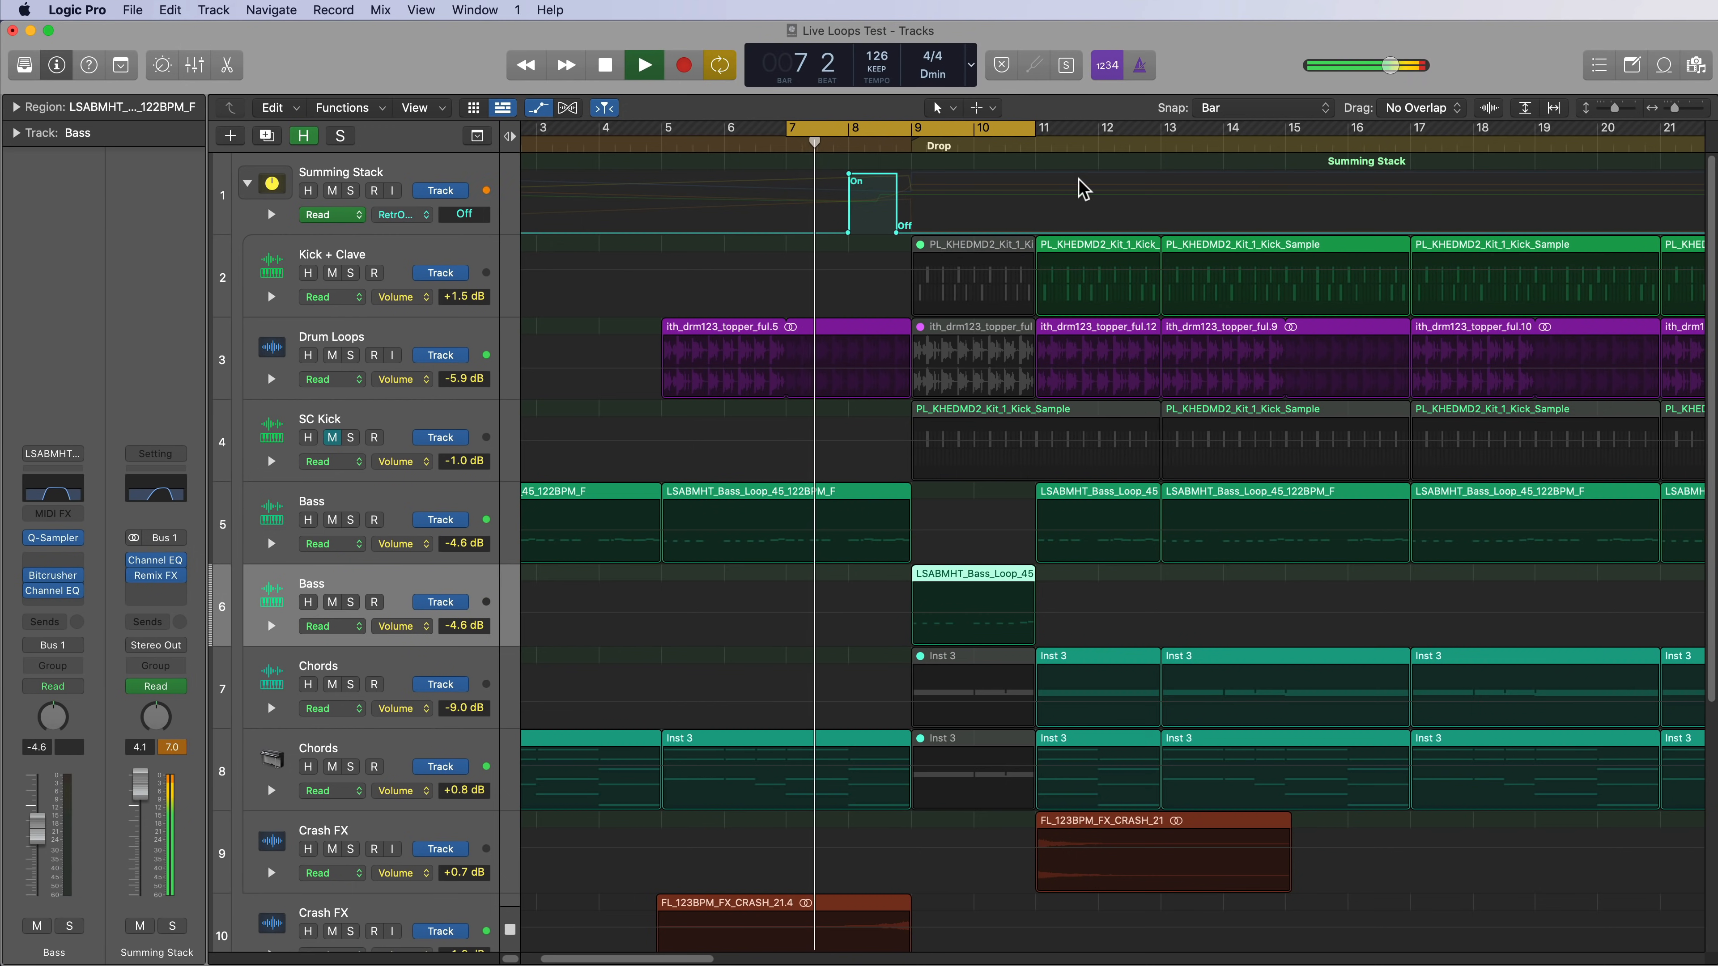
Extend the cycle to bar 13 and set the duplicate Bass track's Channel EQ low cut to 410 Hz and high cut to 2420 Hz.
{"action": "left_click_drag", "start_coordinate": [1033, 128], "coordinate": [1158, 129]}
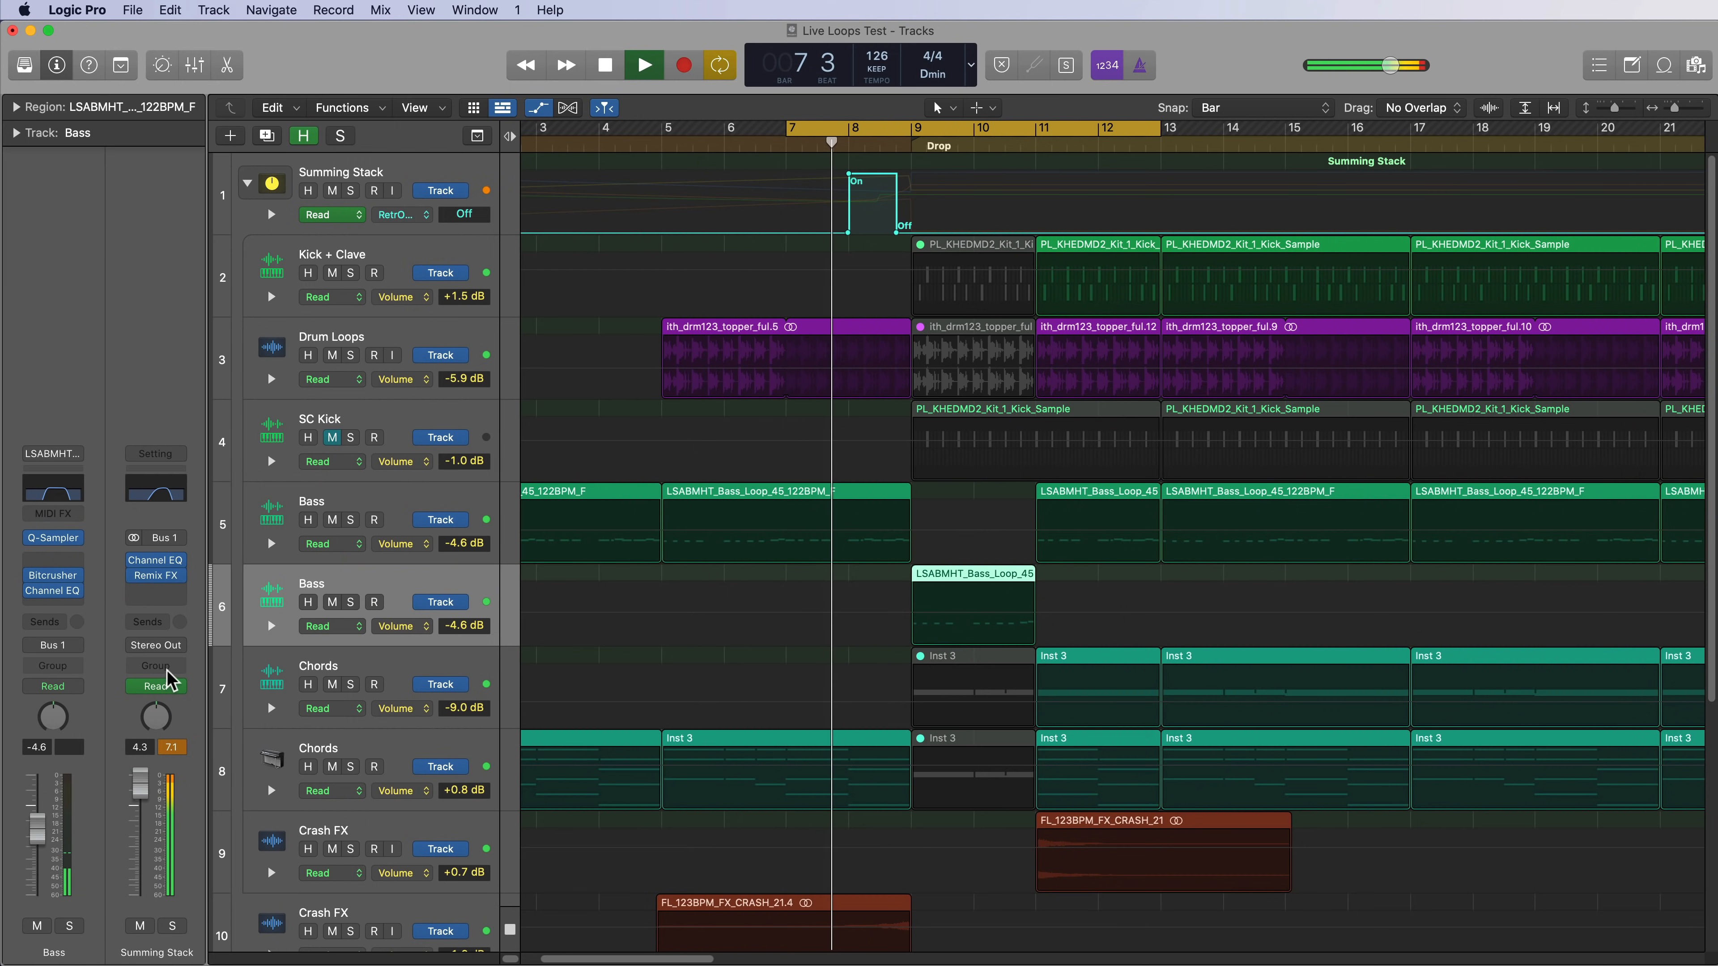
{"action": "left_click", "coordinate": [53, 590]}
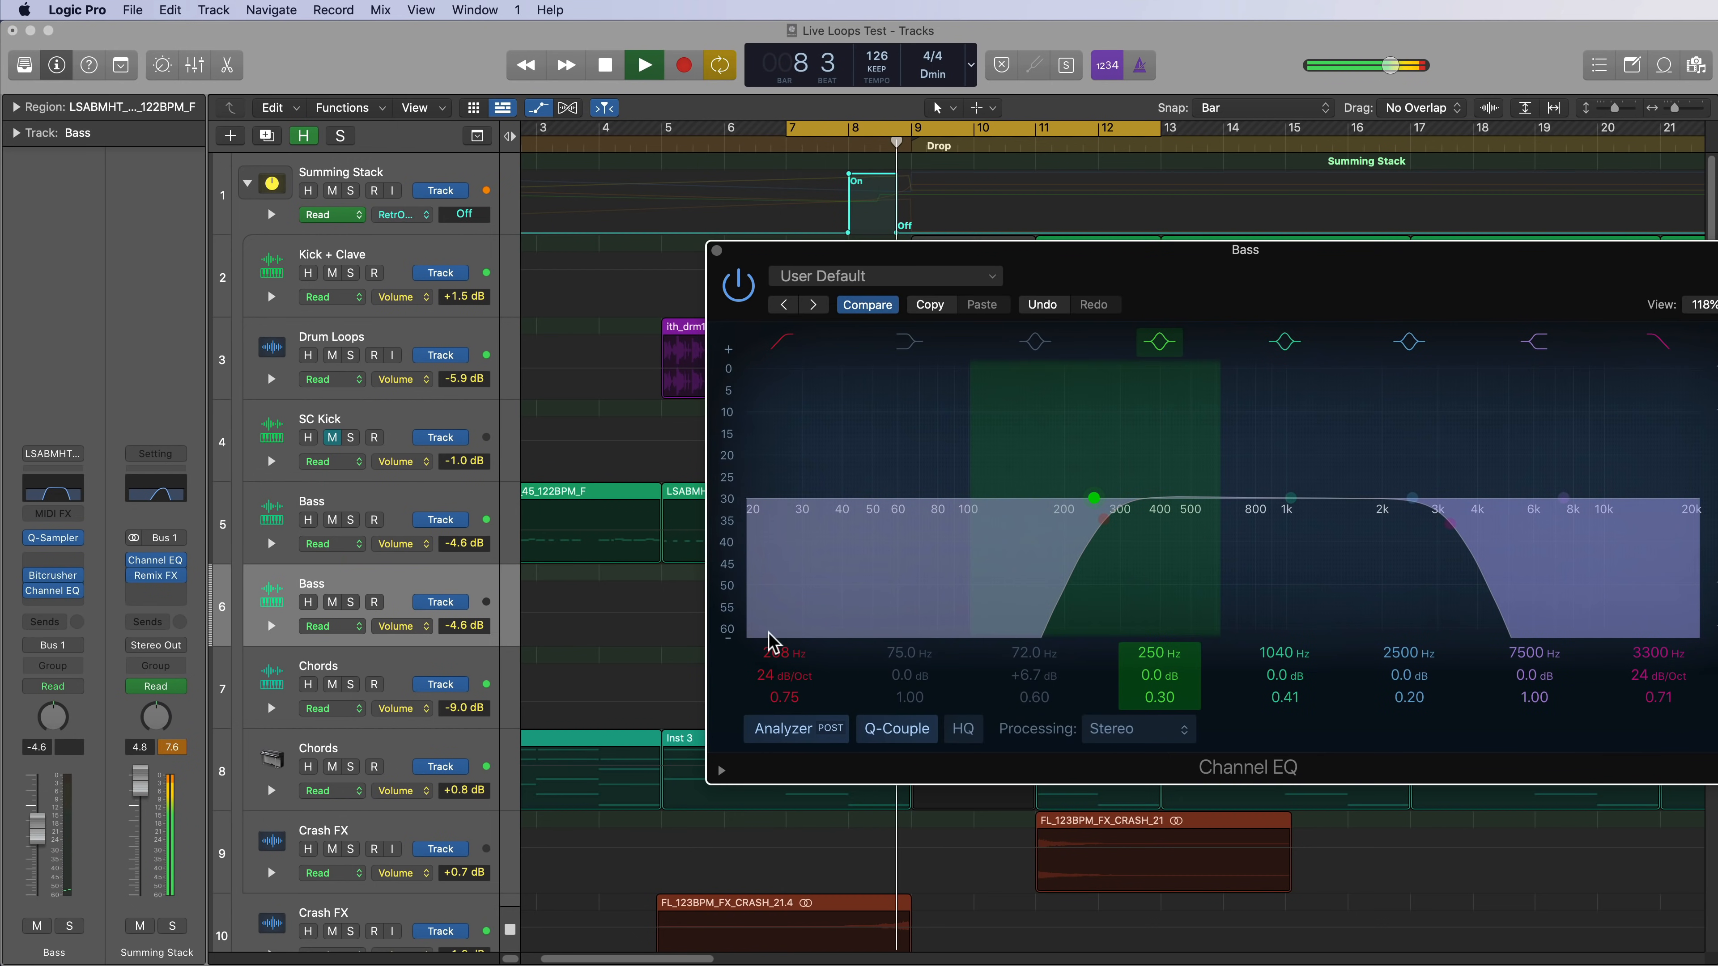
{"action": "left_click_drag", "start_coordinate": [778, 652], "coordinate": [778, 616]}
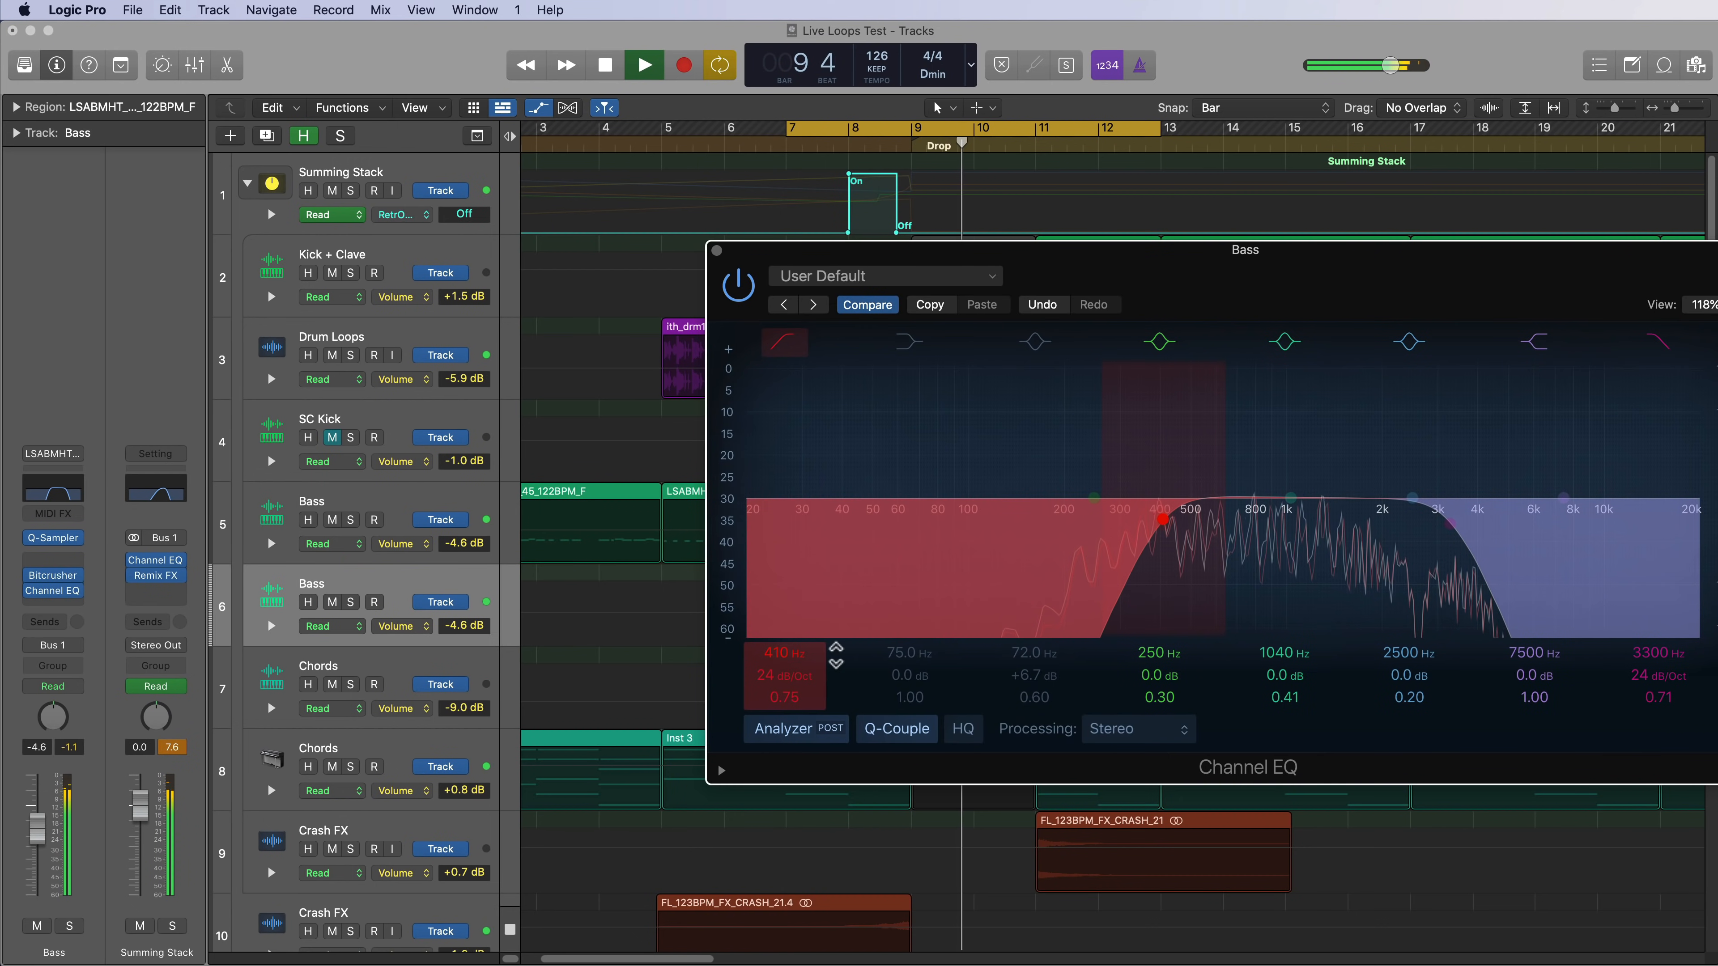
{"action": "left_click_drag", "start_coordinate": [1449, 522], "coordinate": [1407, 523]}
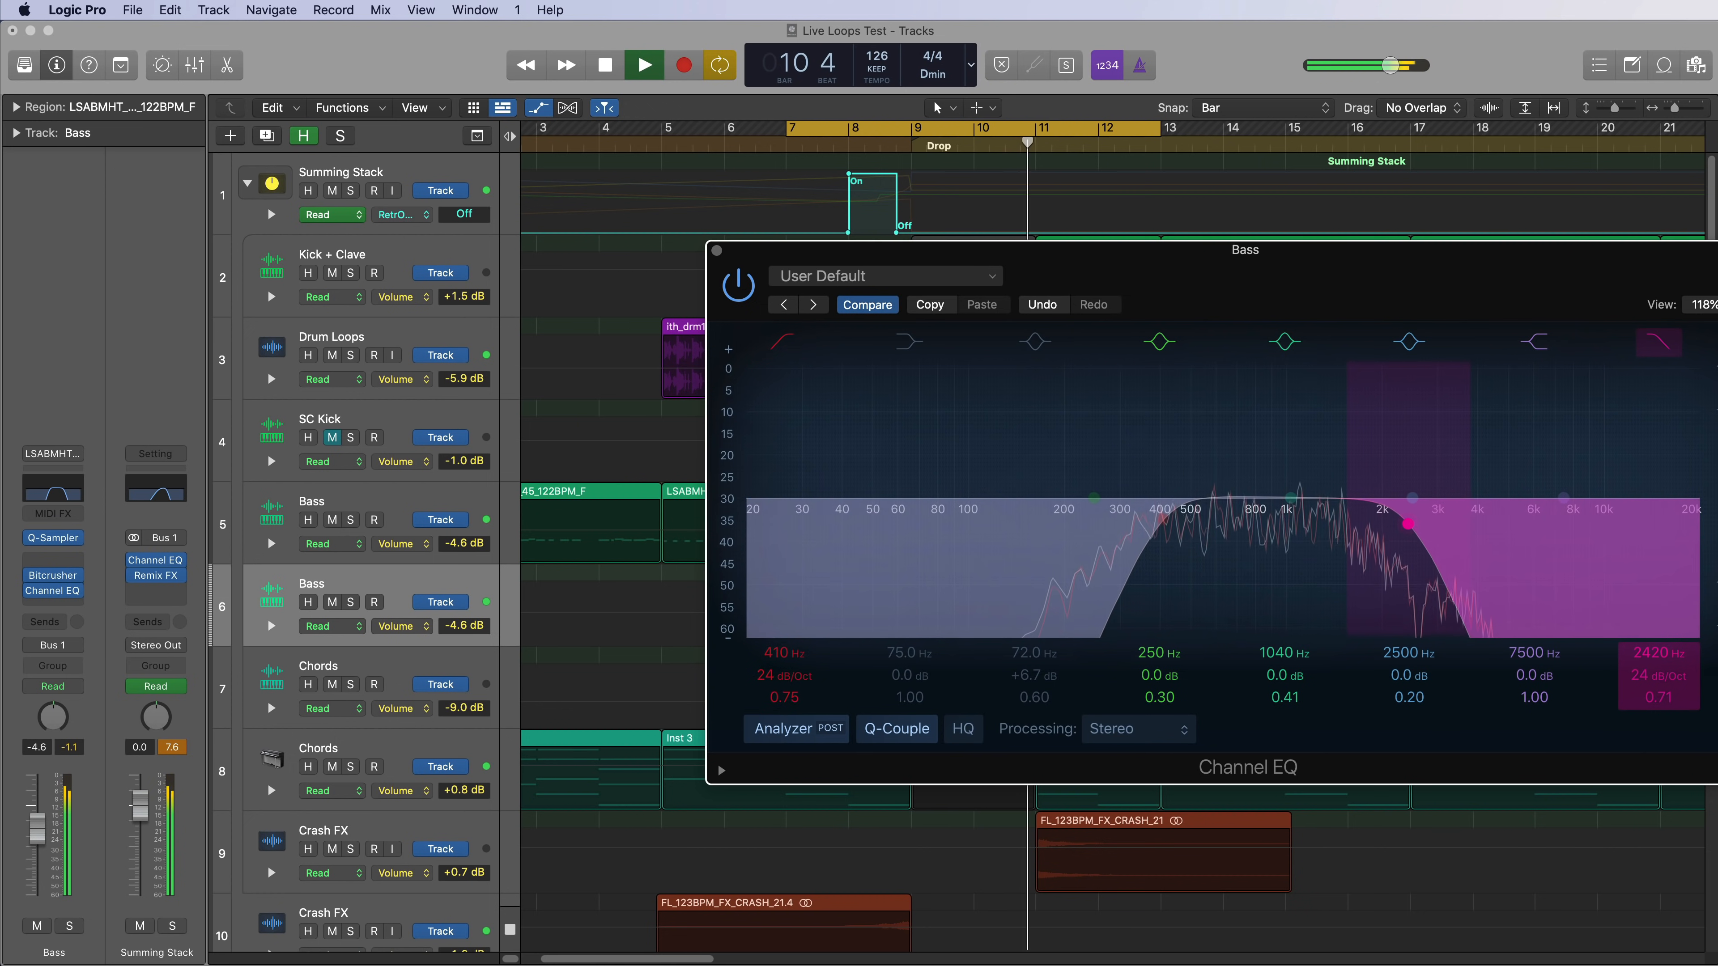
{"action": "left_click", "coordinate": [717, 250]}
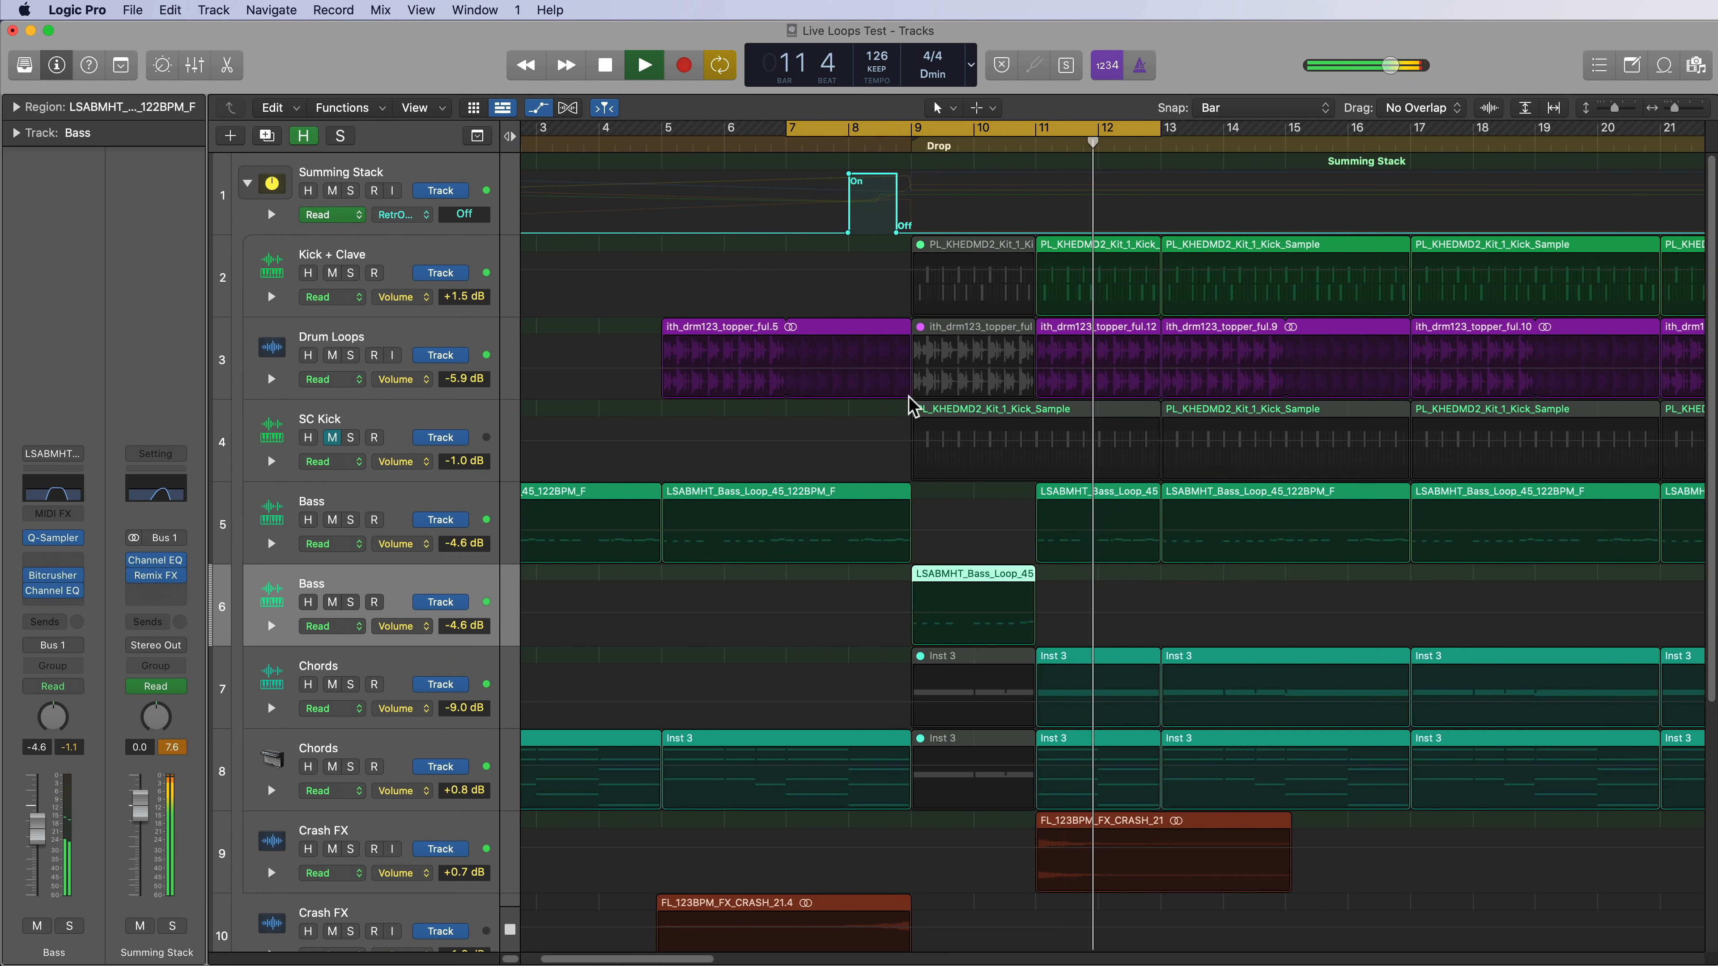
Turn cycling off and play the arrangement from bar 1 into the false start at bar 9.
{"action": "key", "text": "c"}
{"action": "key", "text": "space"}
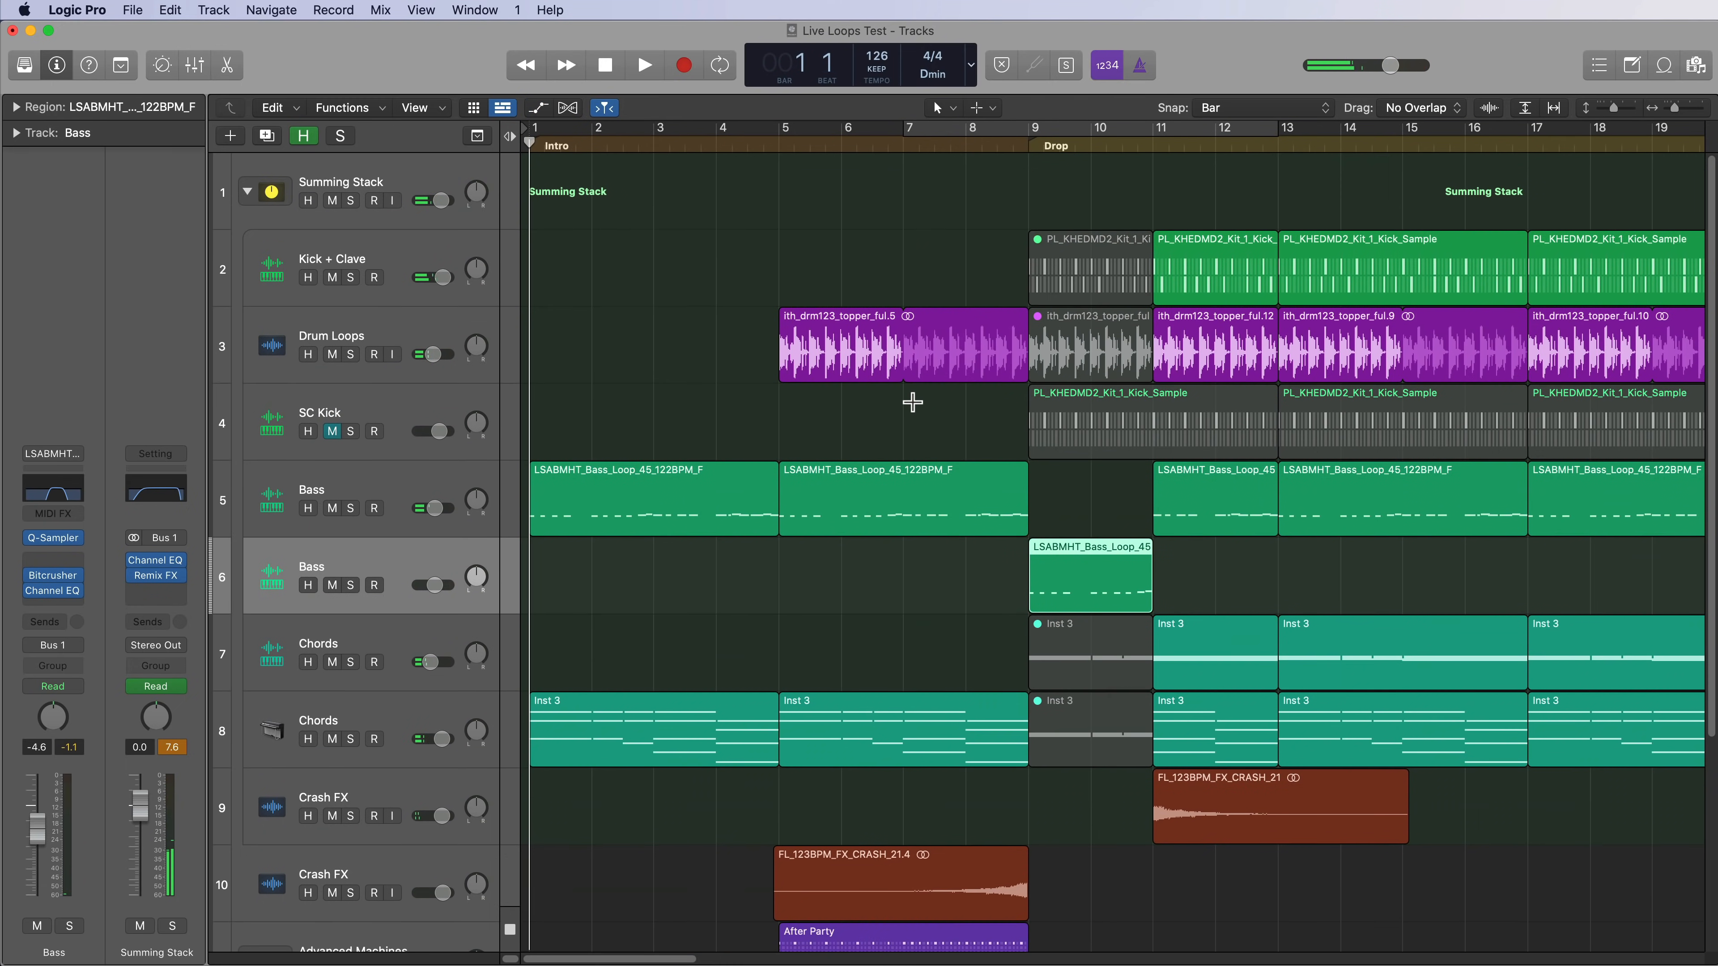
{"action": "key", "text": "super+Up"}
{"action": "key", "text": "super+Up"}
{"action": "key", "text": "super+Up"}
{"action": "key", "text": "super+Left"}
{"action": "key", "text": "space"}
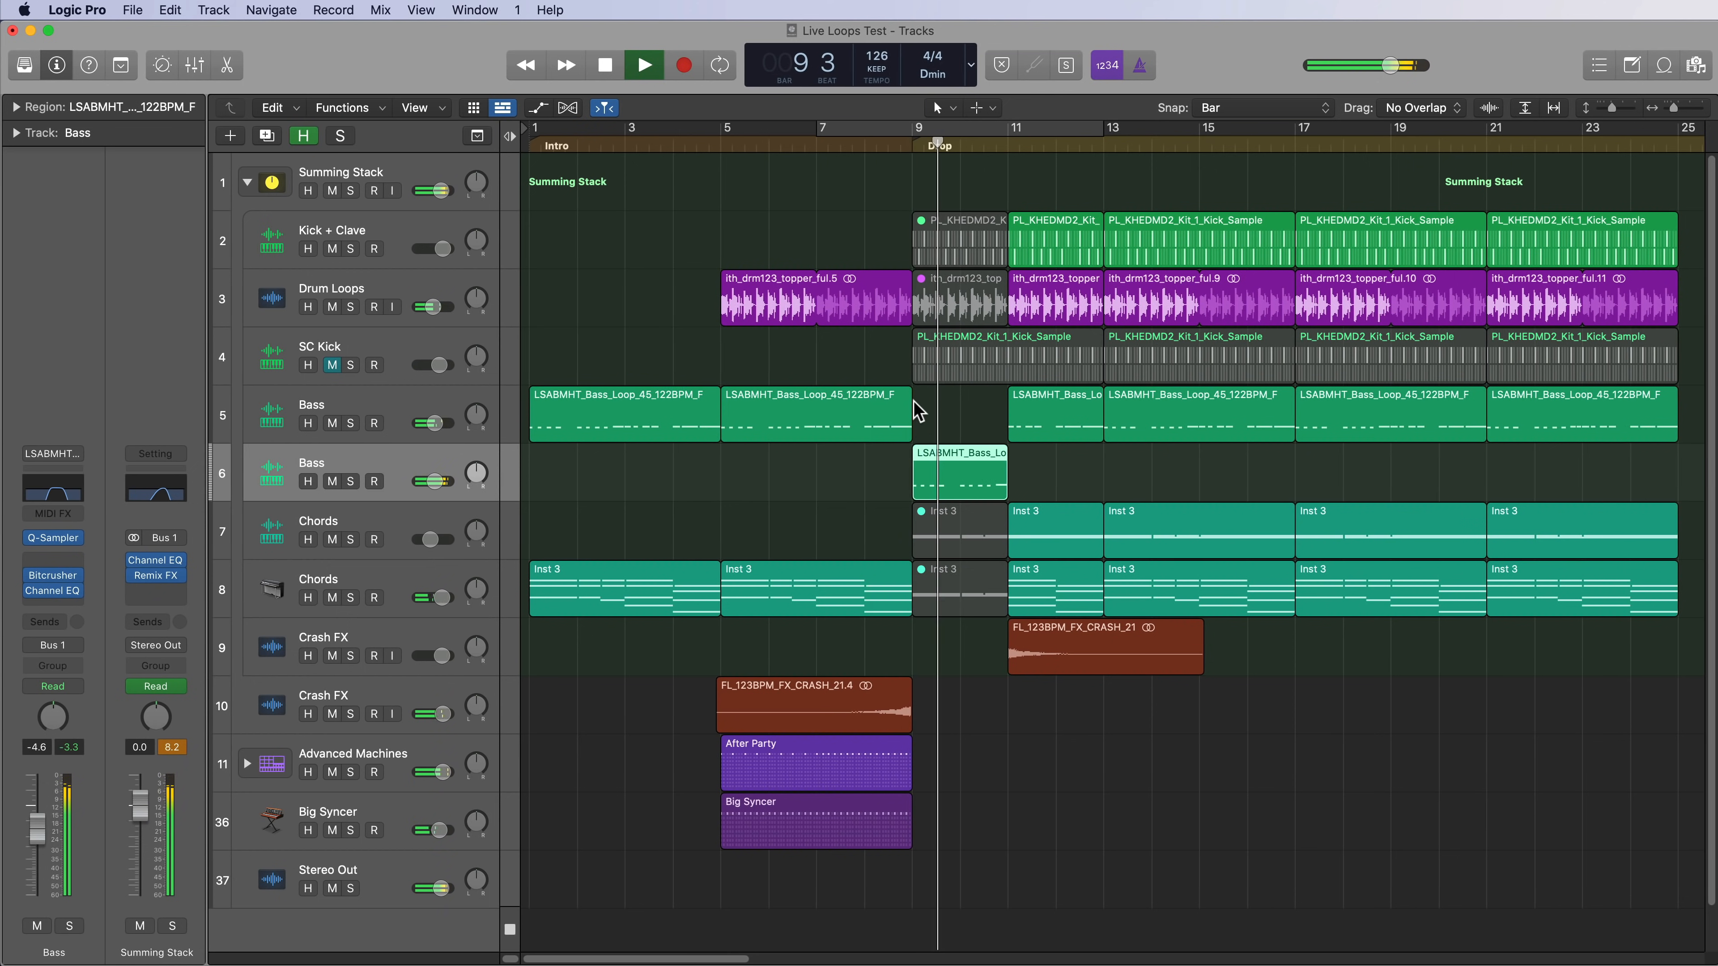
{"action": "key", "text": "space"}
Show automation and drop the riser Crash FX track's volume to -∞ dB from bar 9 to bar 15.
{"action": "left_click", "coordinate": [1012, 711]}
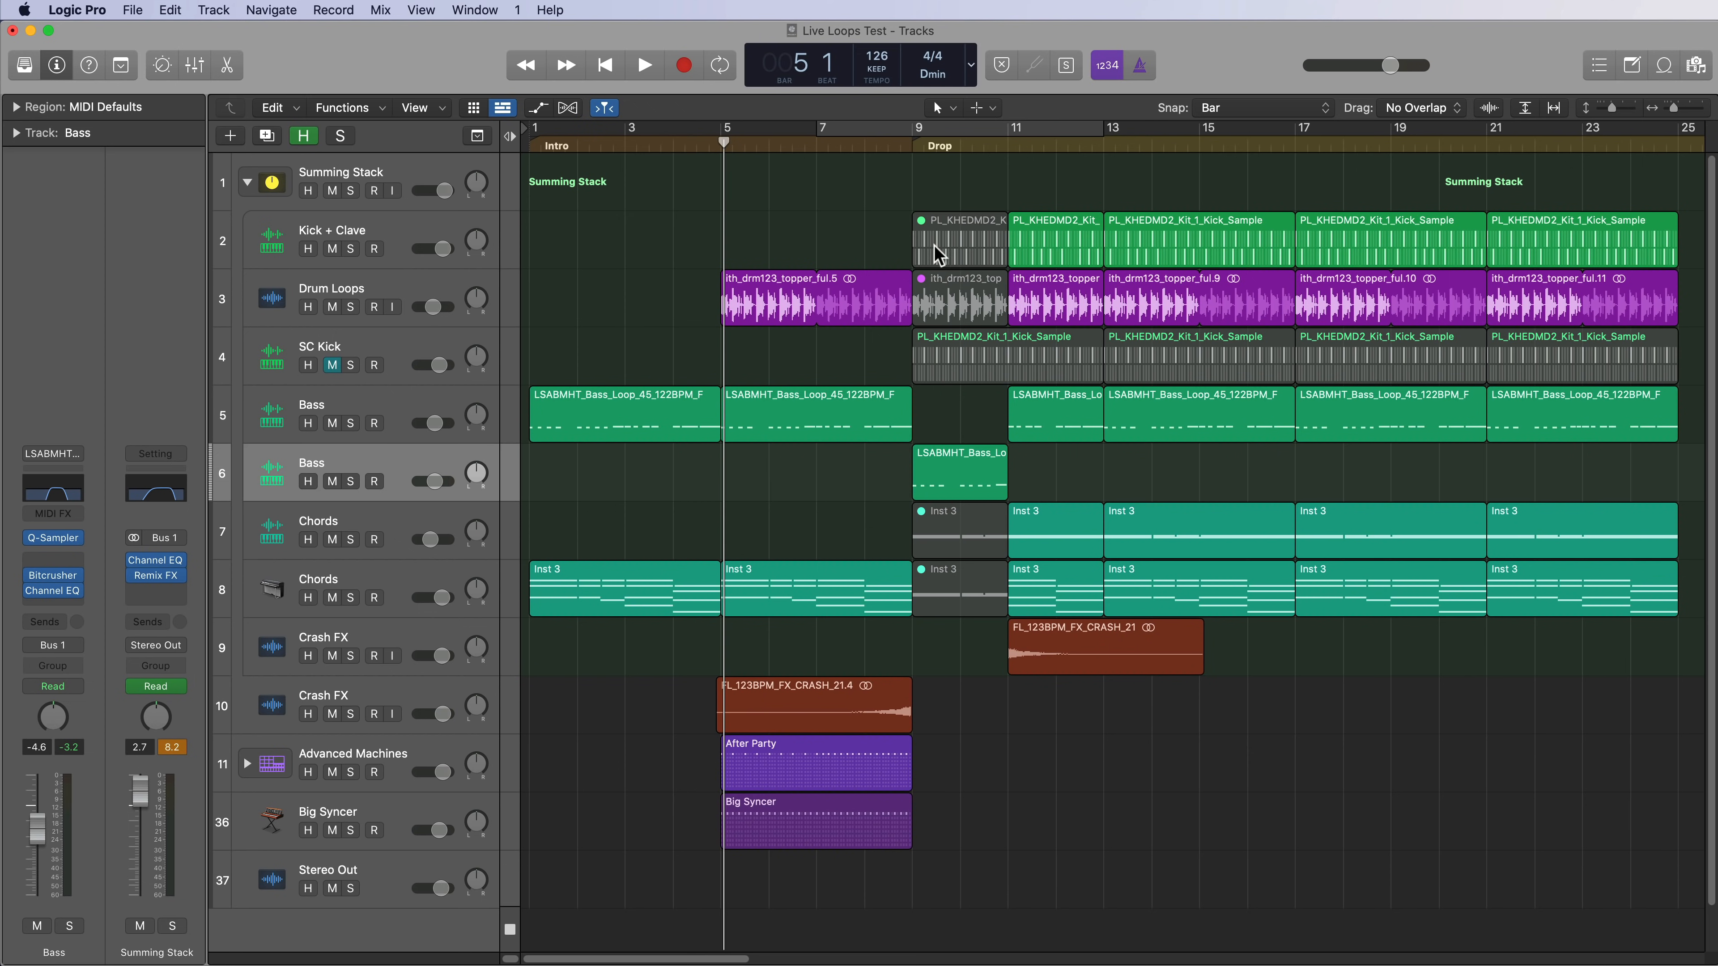
{"action": "left_click", "coordinate": [905, 143]}
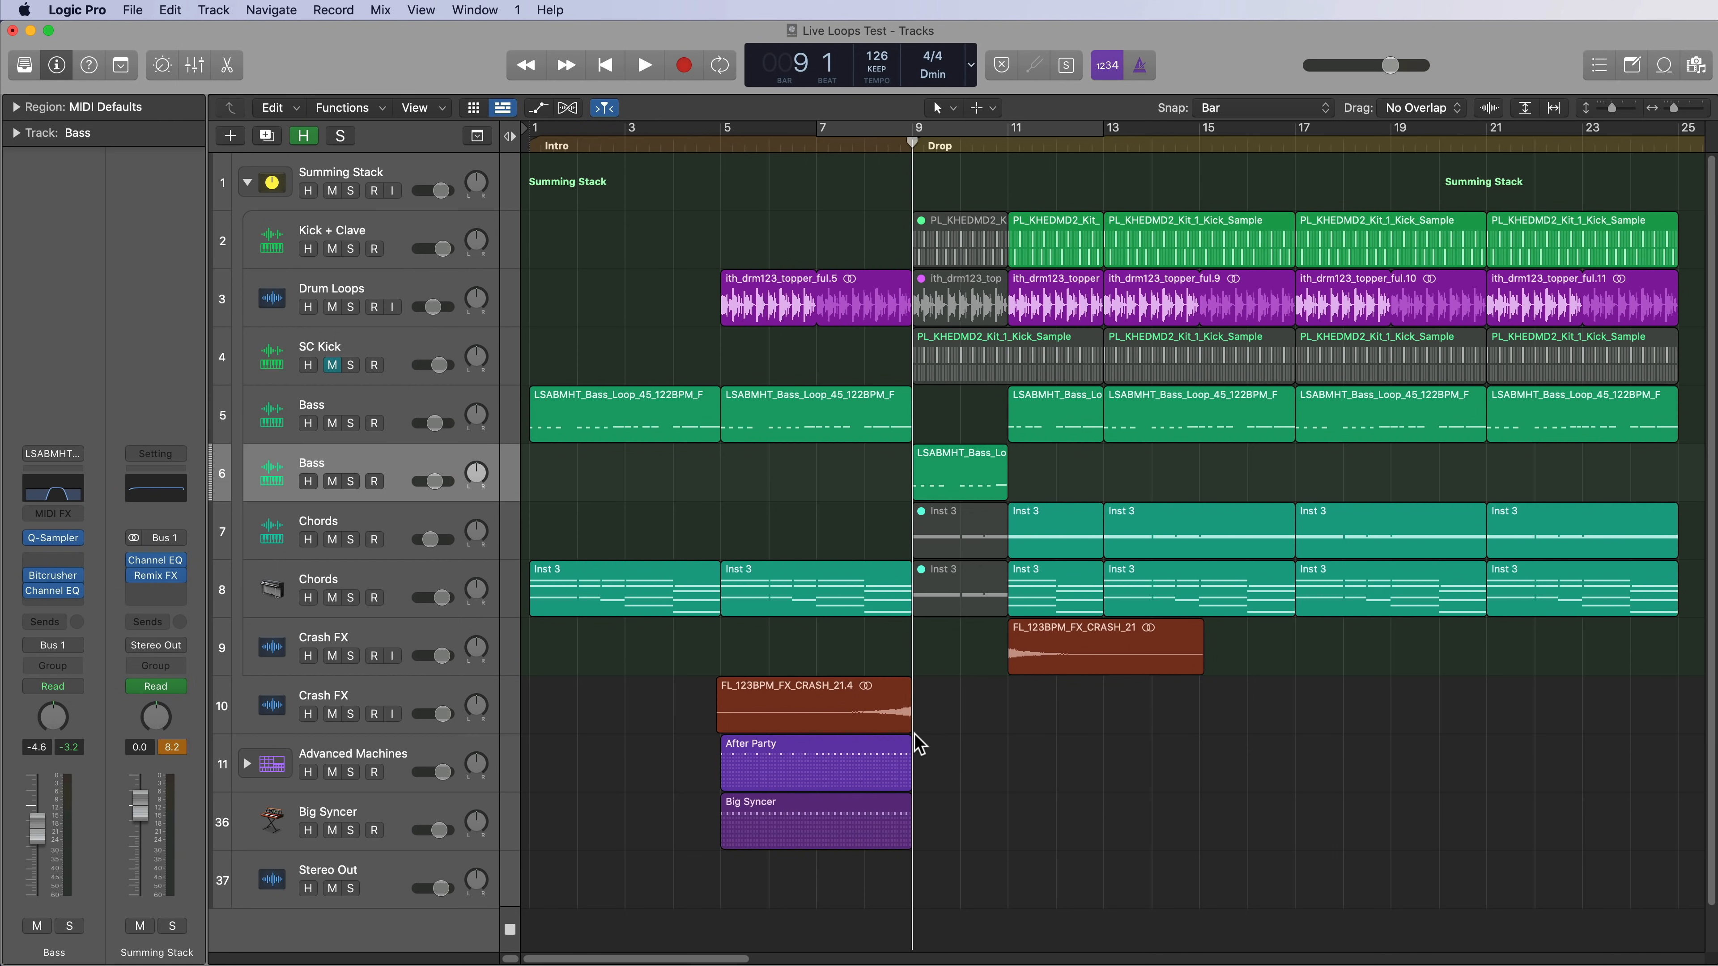
{"action": "left_click", "coordinate": [433, 698]}
{"action": "key", "text": "a"}
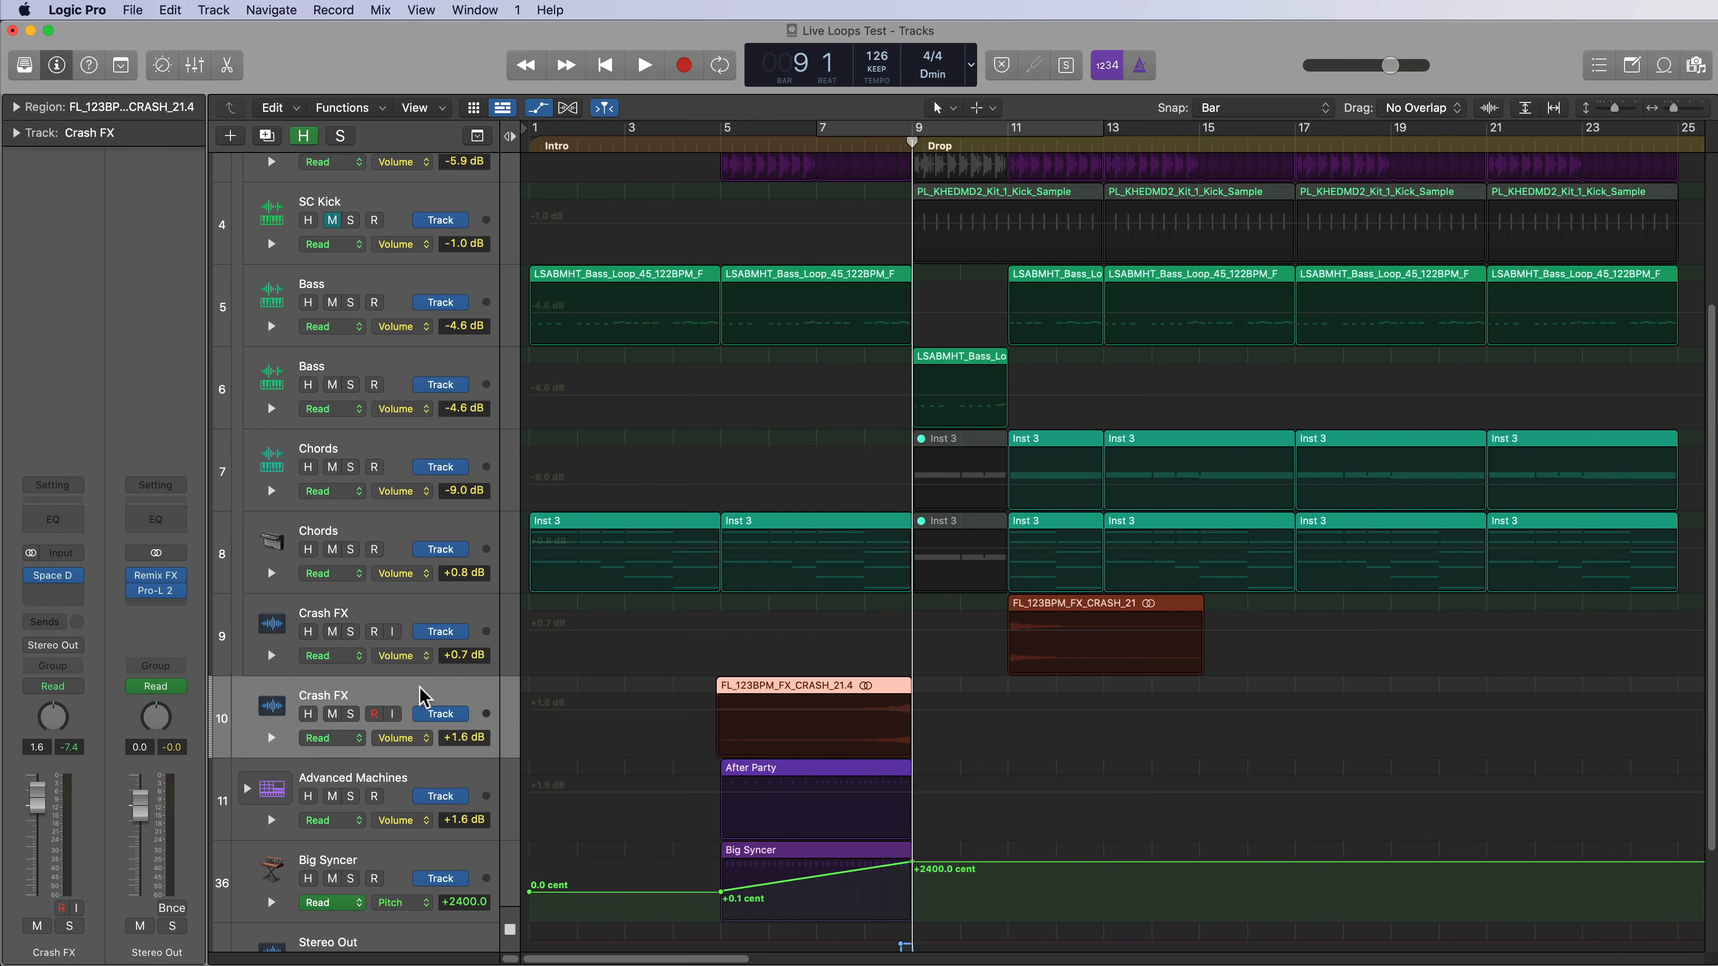
{"action": "left_click_drag", "start_coordinate": [913, 734], "coordinate": [1201, 737]}
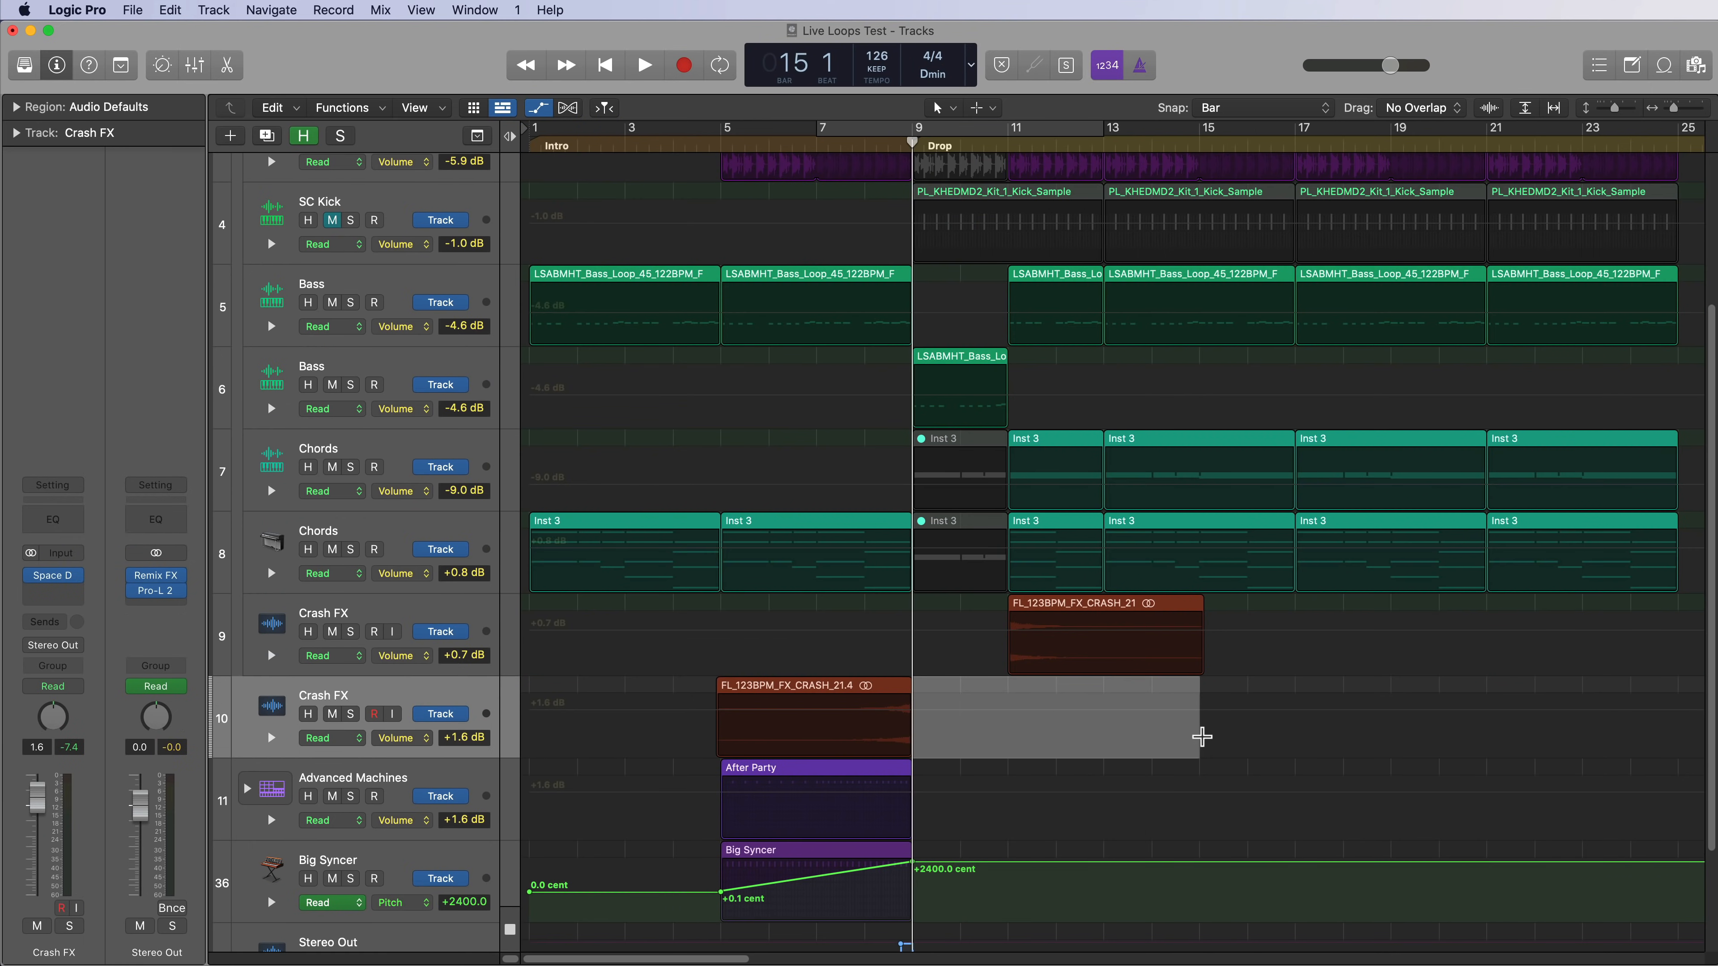
{"action": "left_click_drag", "start_coordinate": [1054, 713], "coordinate": [1027, 838]}
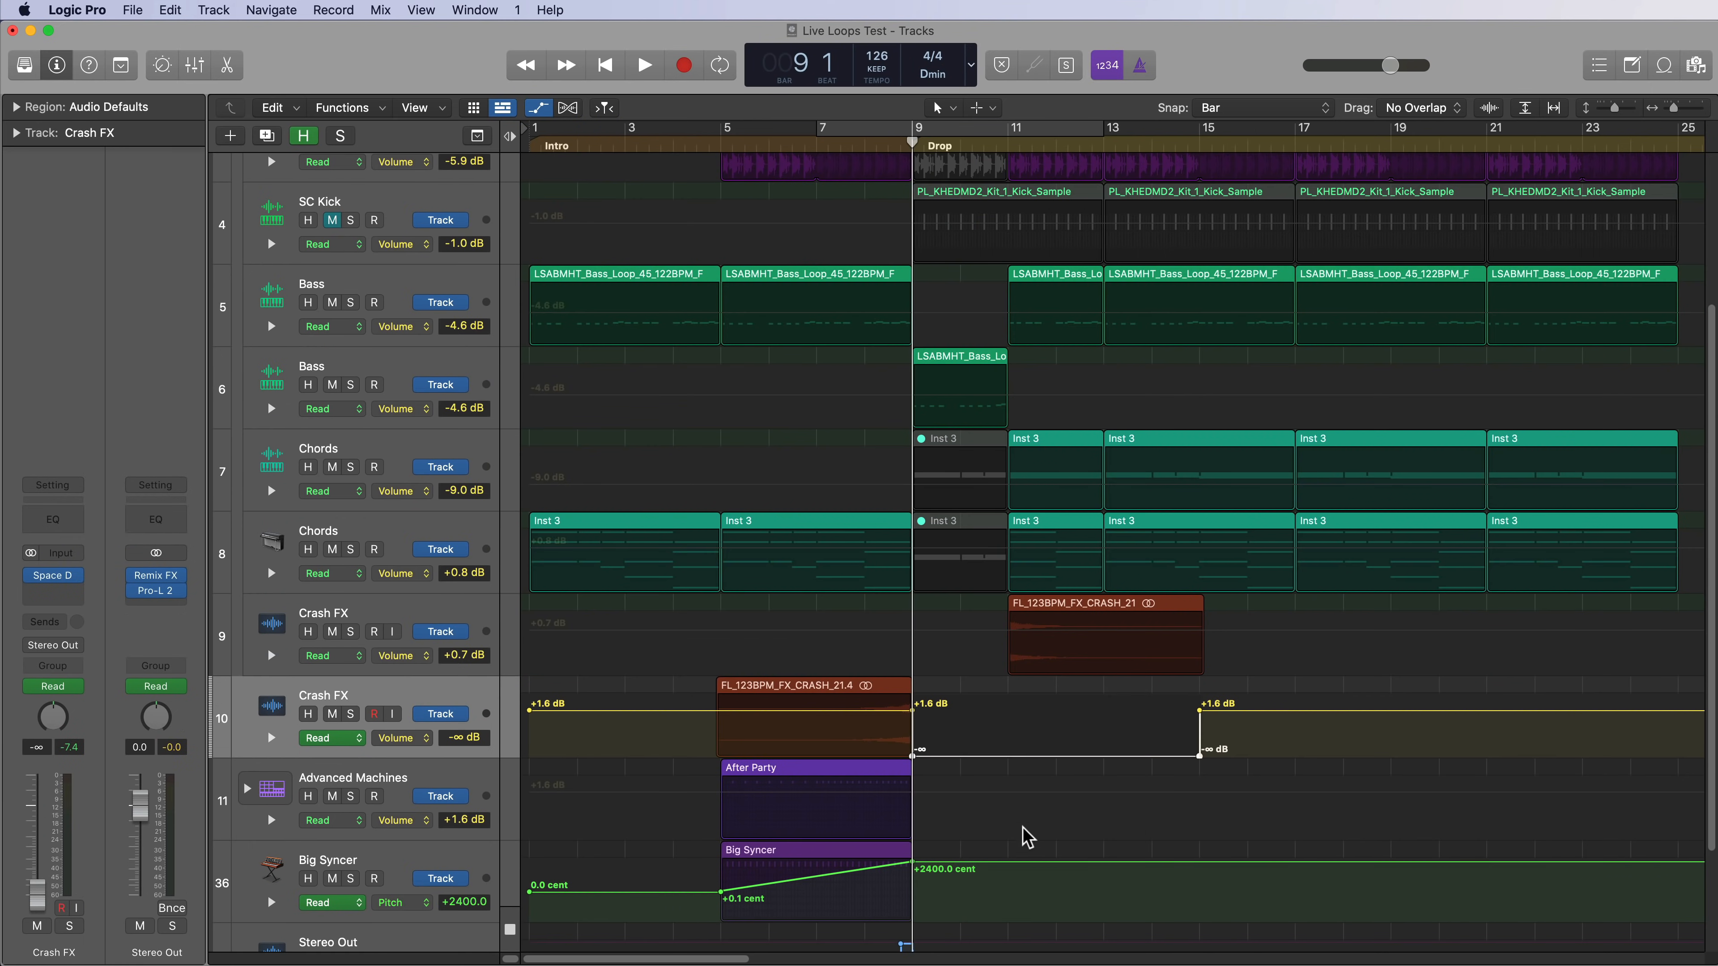
Drop the volume automation of Advanced Machines and Big Syncer to -∞ dB from bar 9 to bar 15.
{"action": "left_click_drag", "start_coordinate": [921, 785], "coordinate": [1189, 814]}
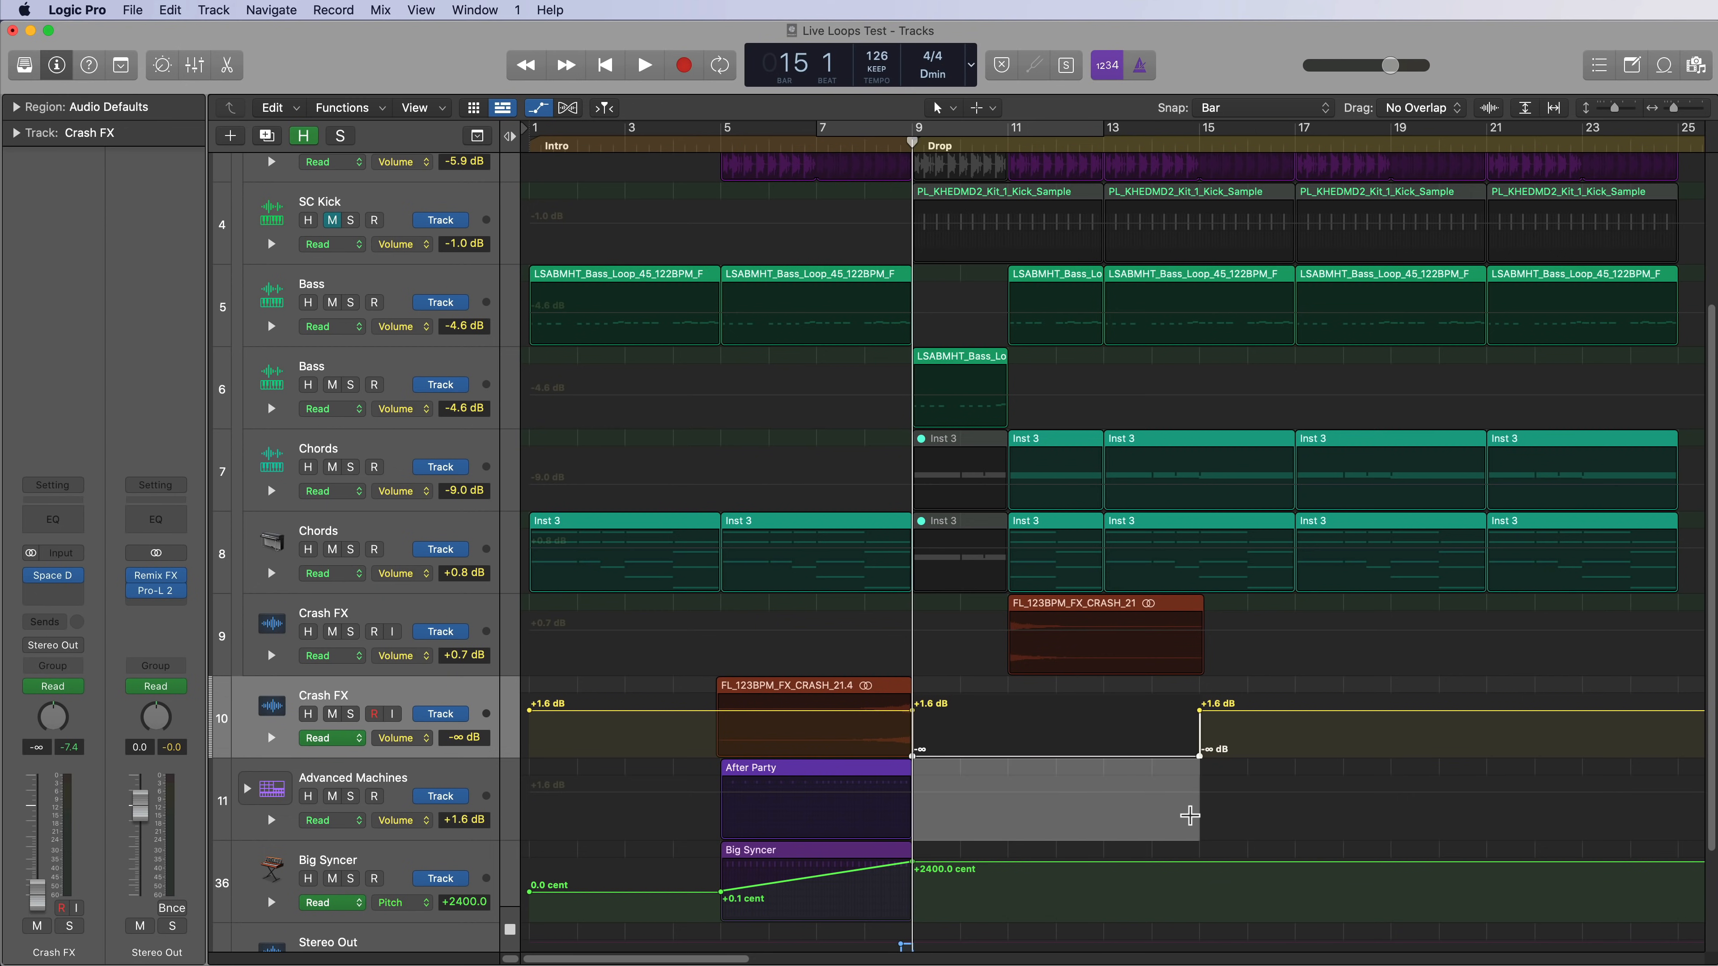
{"action": "left_click_drag", "start_coordinate": [1074, 794], "coordinate": [879, 869]}
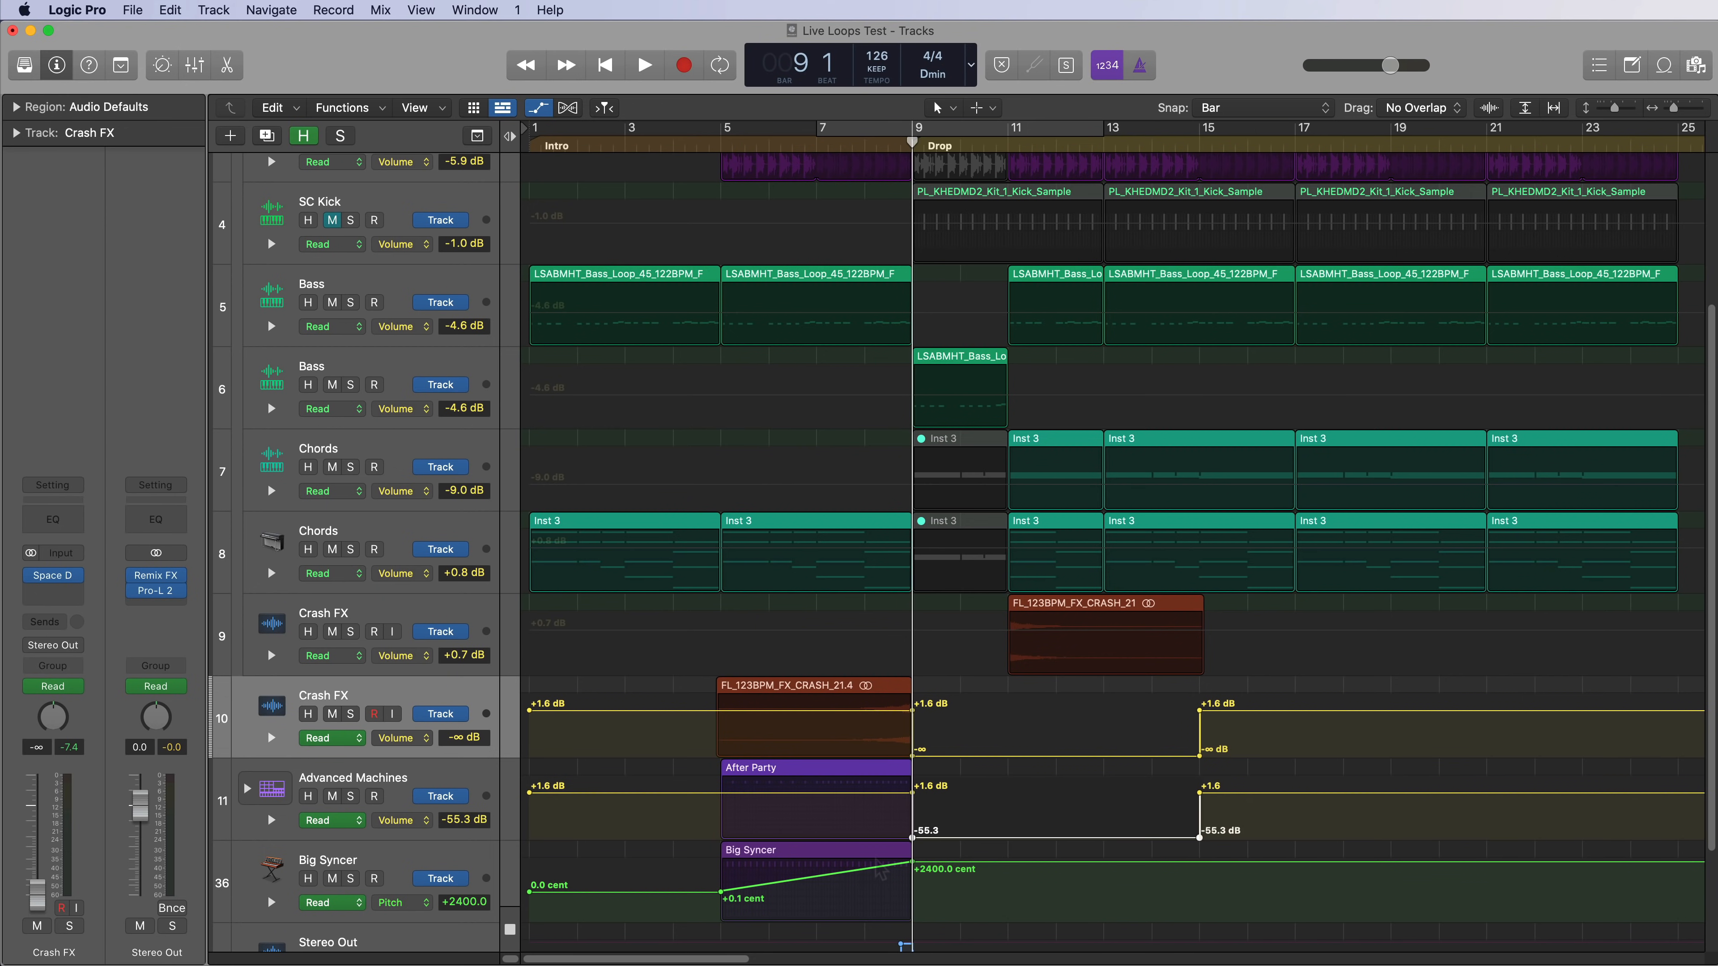
{"action": "left_click", "coordinate": [423, 854]}
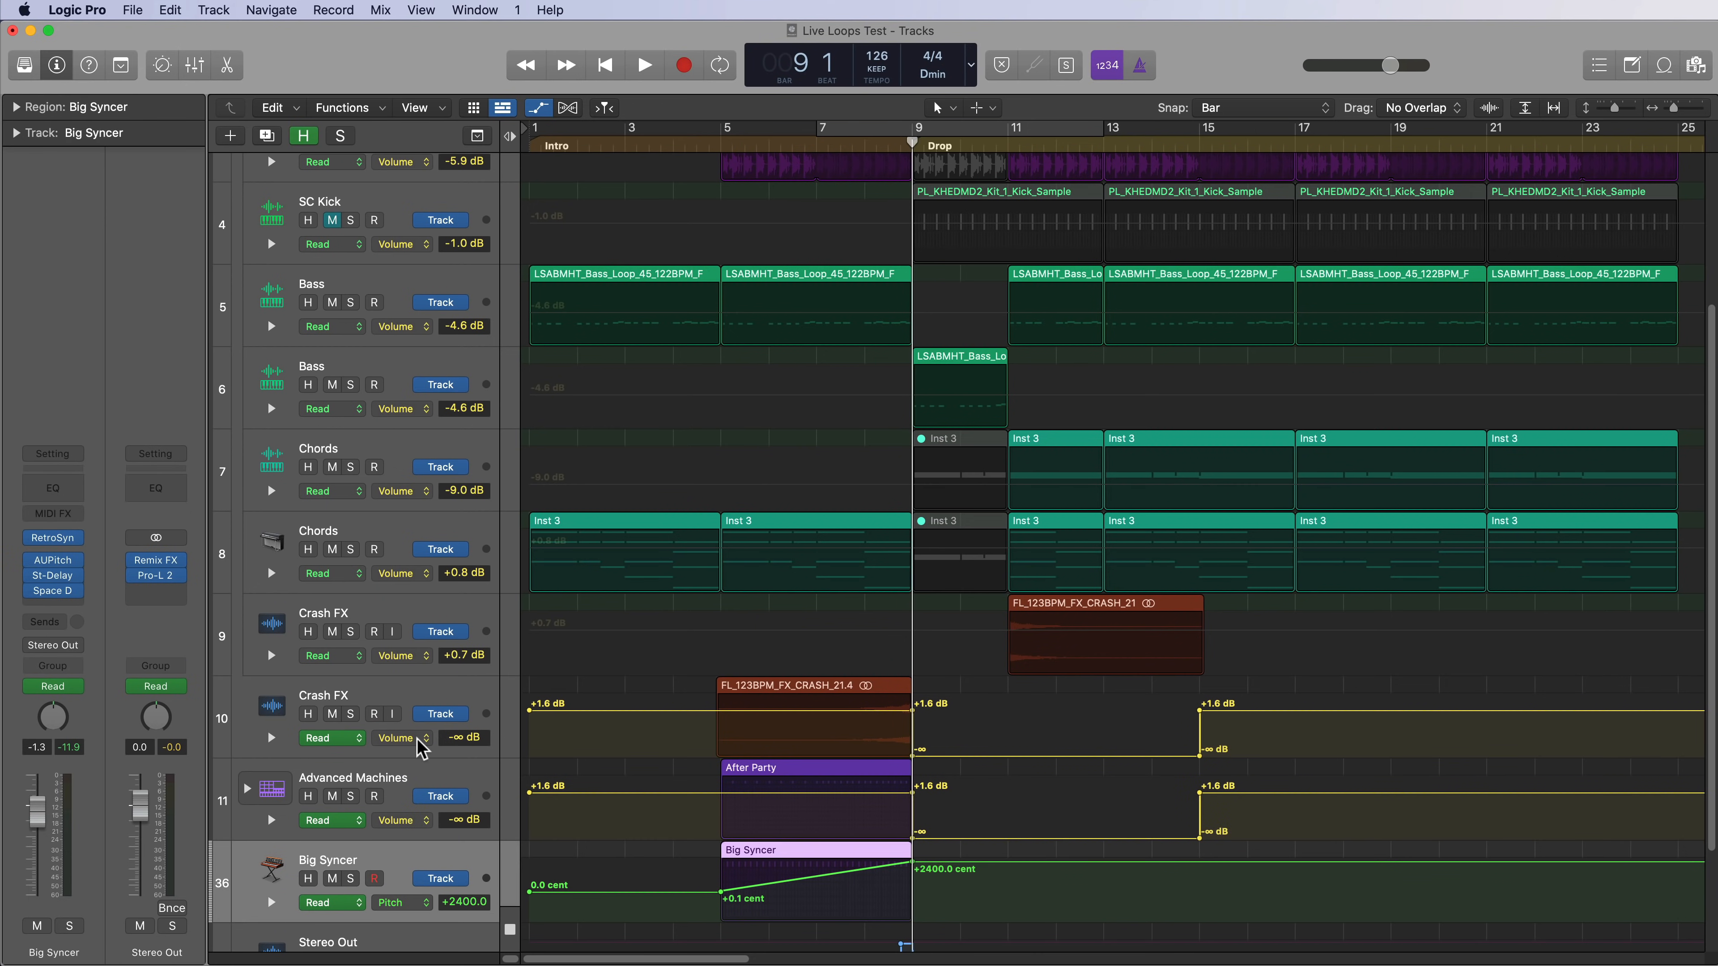
{"action": "scroll", "coordinate": [422, 854], "scroll_direction": "down", "scroll_amount": 4}
{"action": "left_click", "coordinate": [408, 760]}
{"action": "left_click", "coordinate": [432, 643]}
{"action": "left_click_drag", "start_coordinate": [921, 744], "coordinate": [1070, 885]}
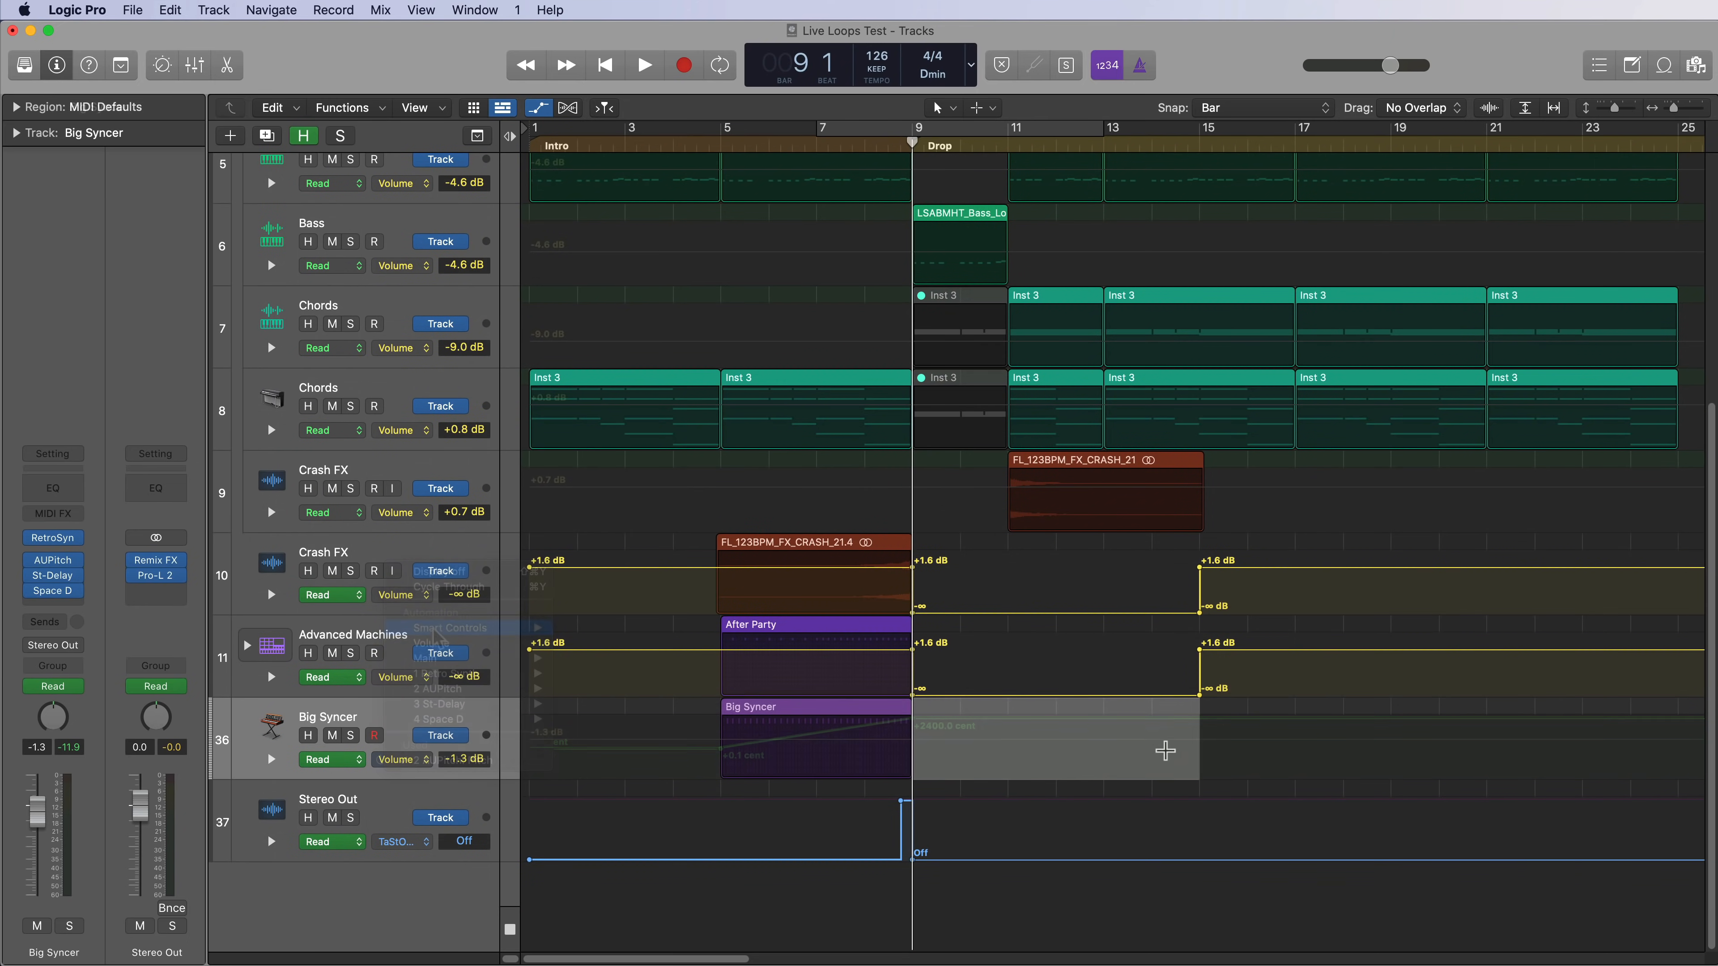
Select the duplicate Bass track and play from bar 5 through the false start to about bar 12.
{"action": "scroll", "coordinate": [990, 683], "scroll_direction": "up", "scroll_amount": 10}
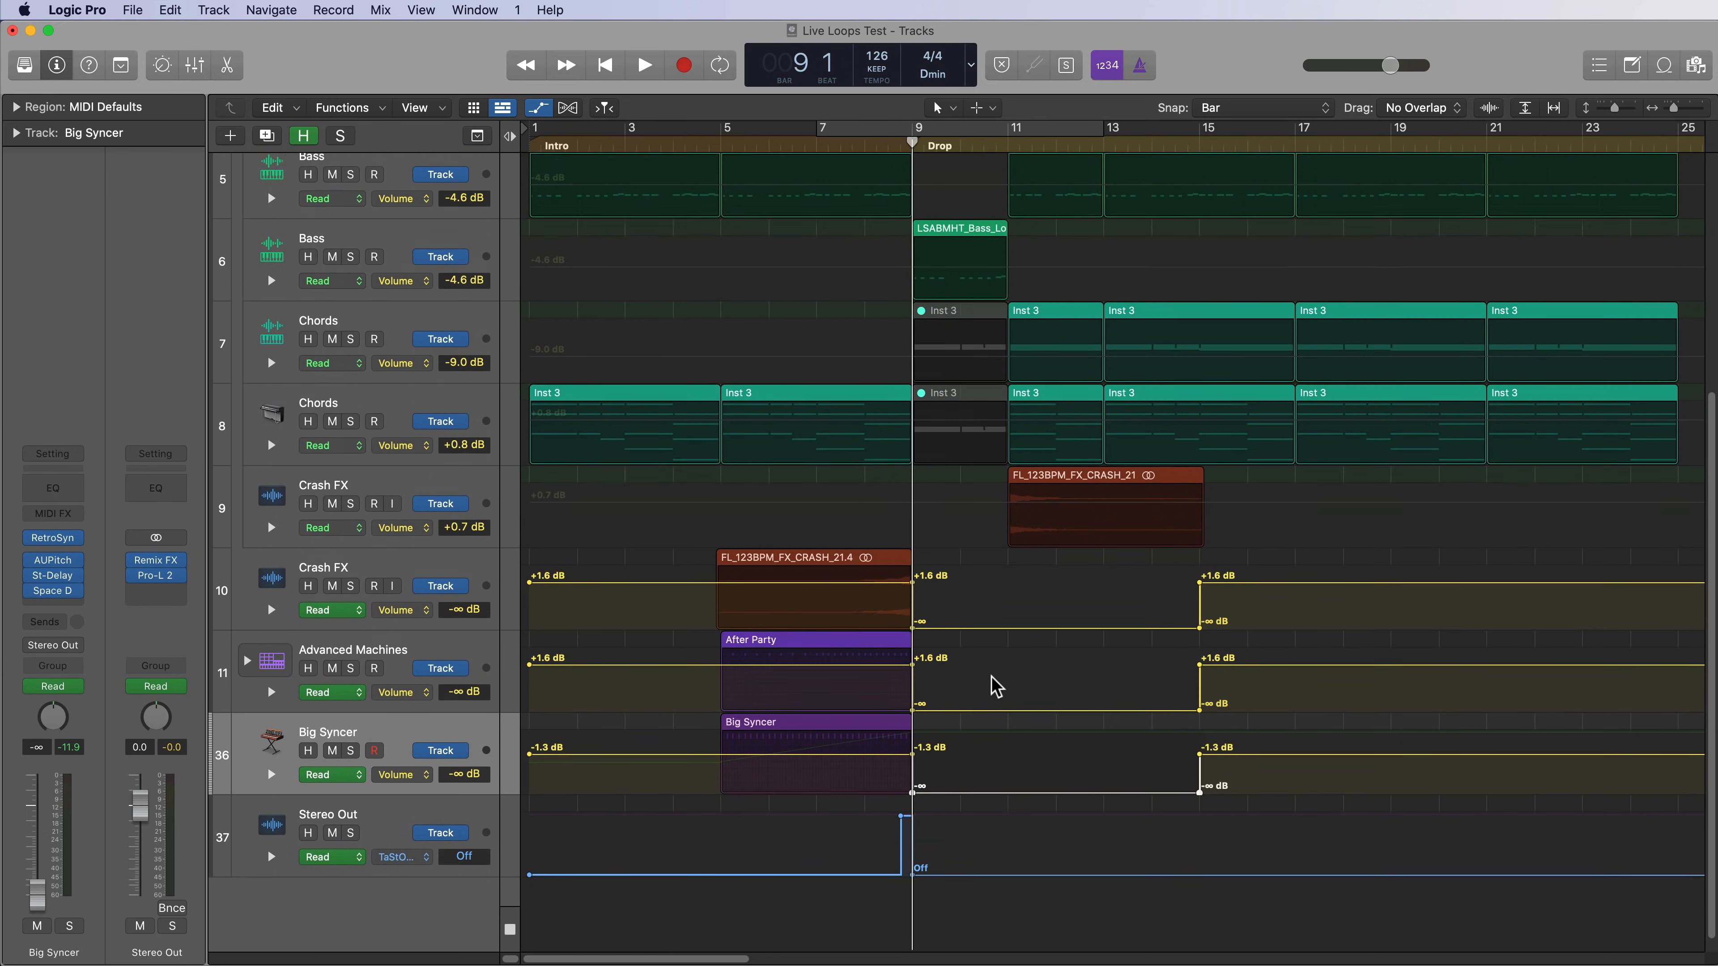
{"action": "left_click", "coordinate": [413, 574]}
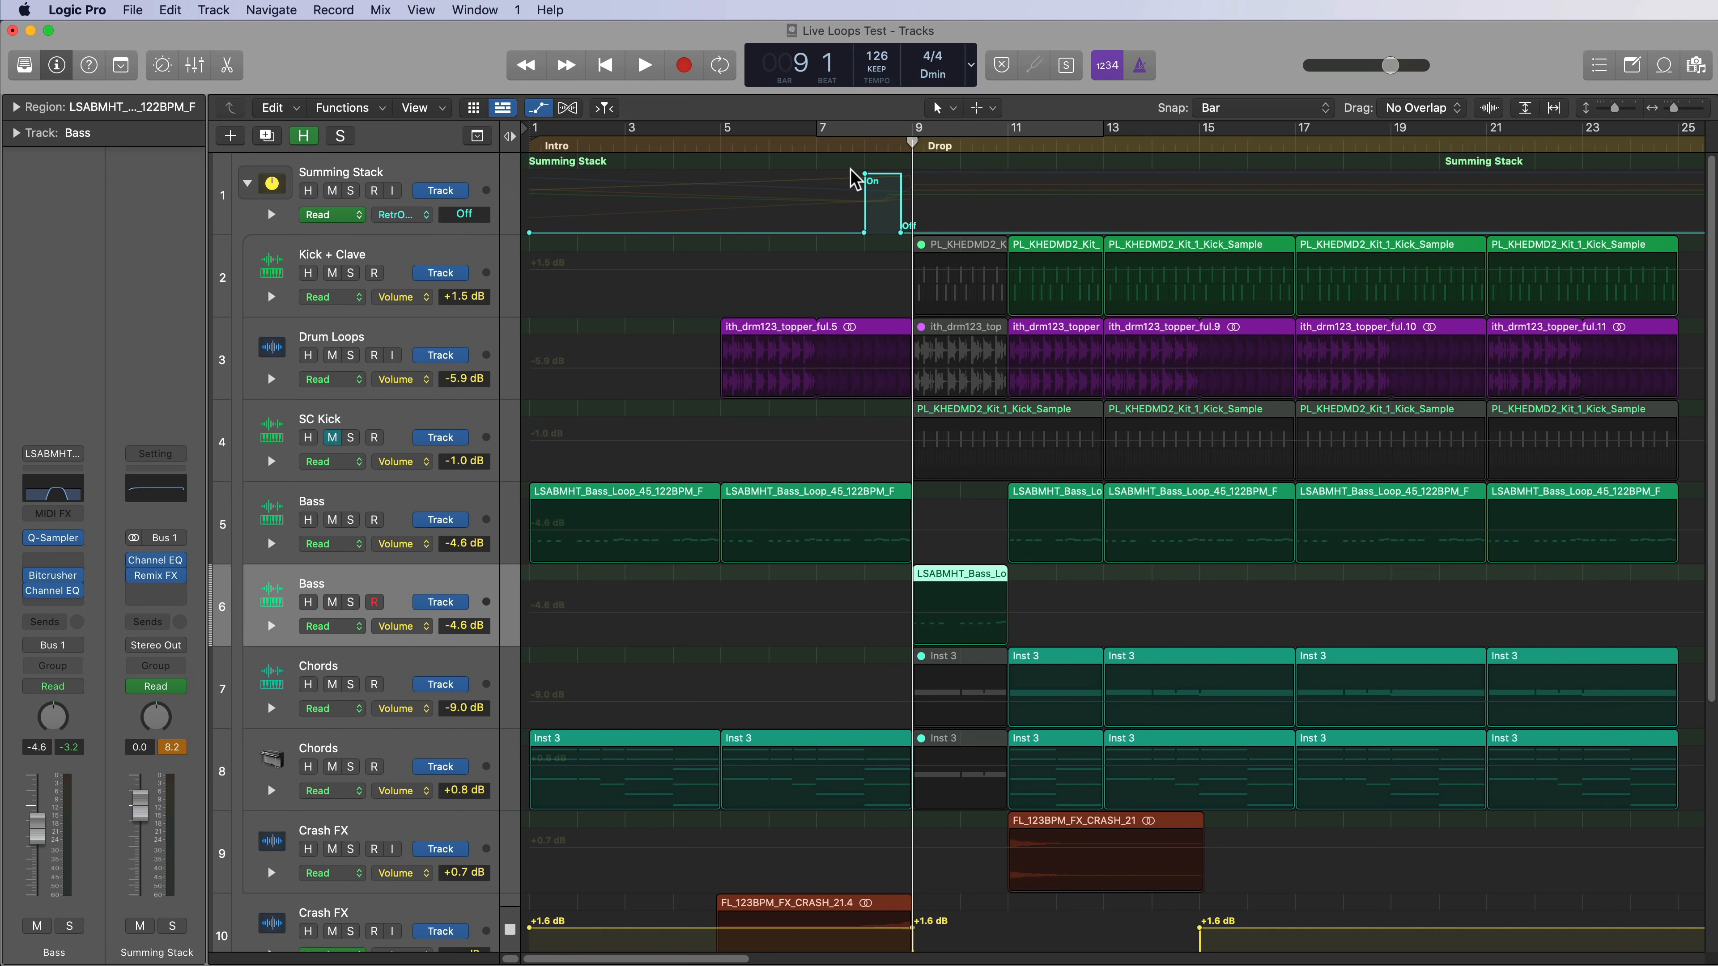
{"action": "left_click", "coordinate": [721, 145]}
{"action": "scroll", "coordinate": [755, 464], "scroll_direction": "down", "scroll_amount": 5}
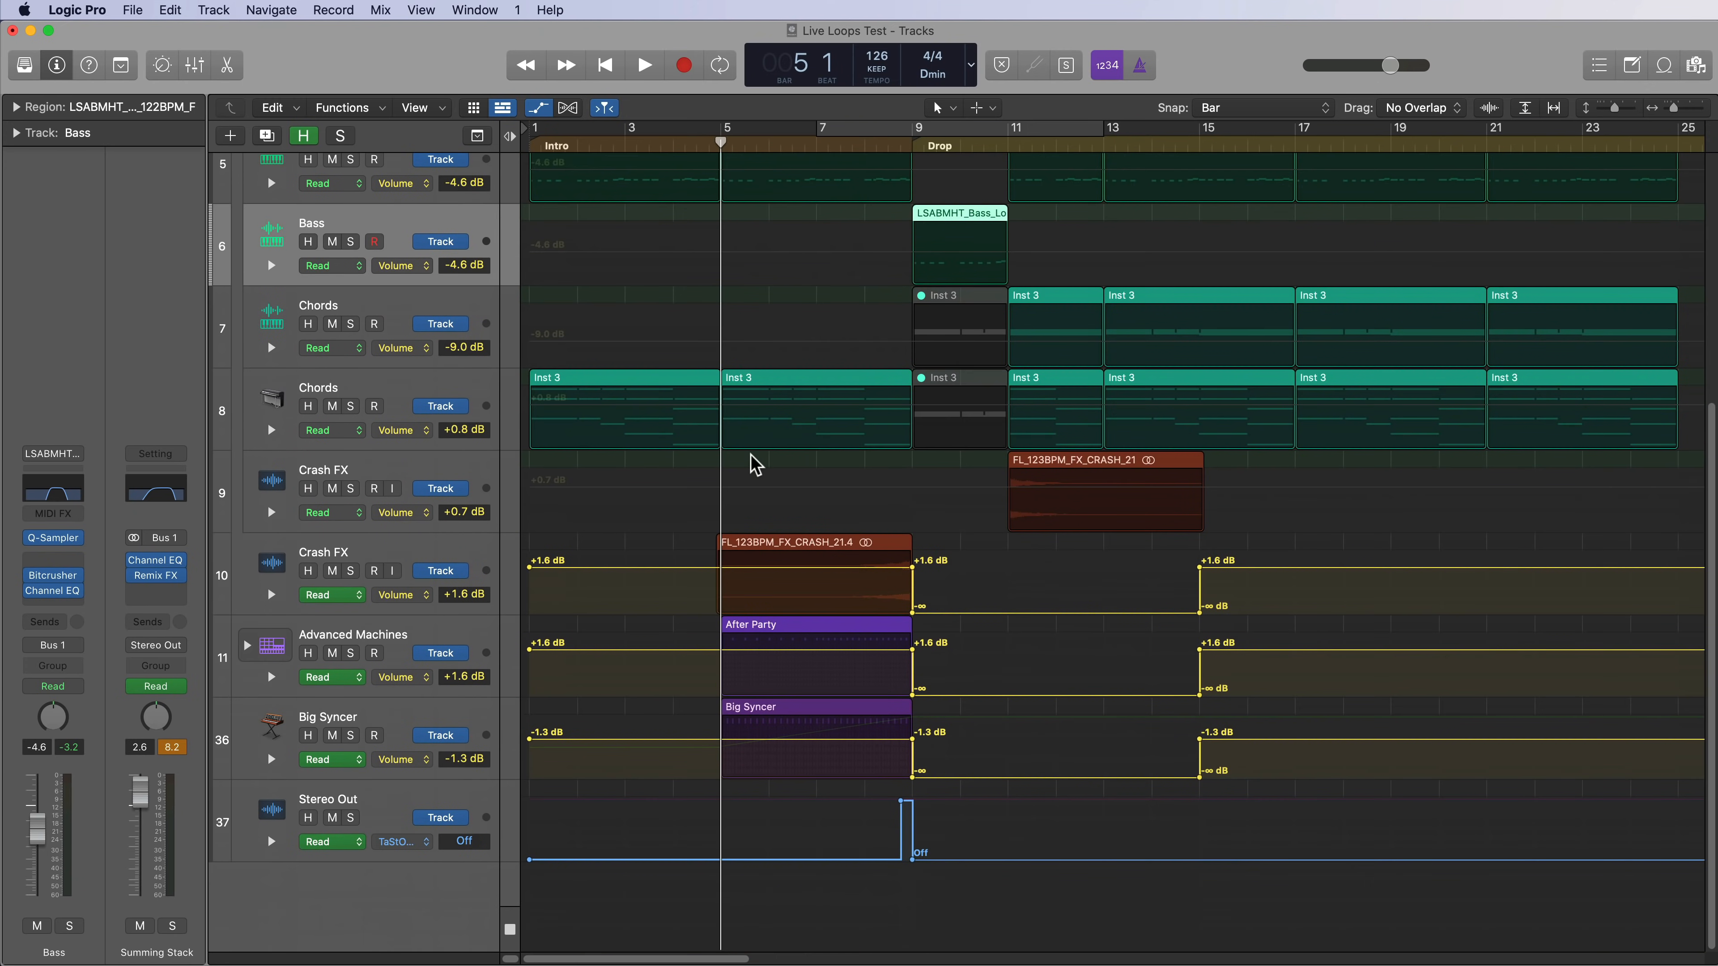
{"action": "scroll", "coordinate": [756, 465], "scroll_direction": "up", "scroll_amount": 5}
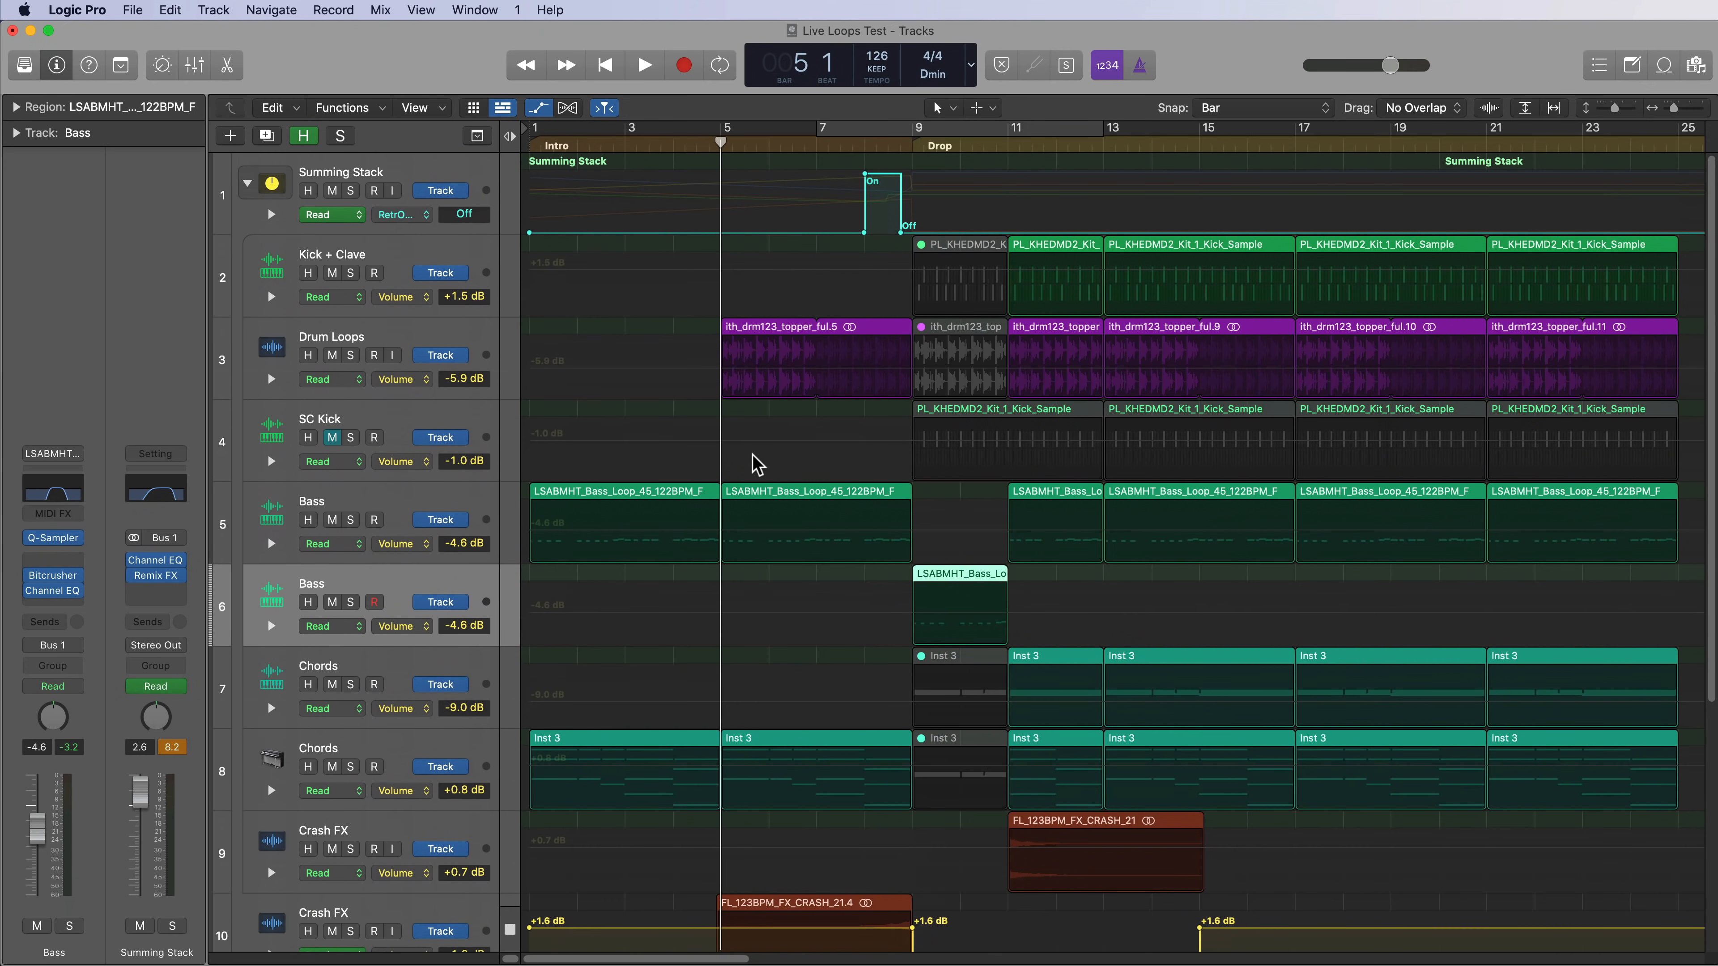
{"action": "key", "text": "space"}
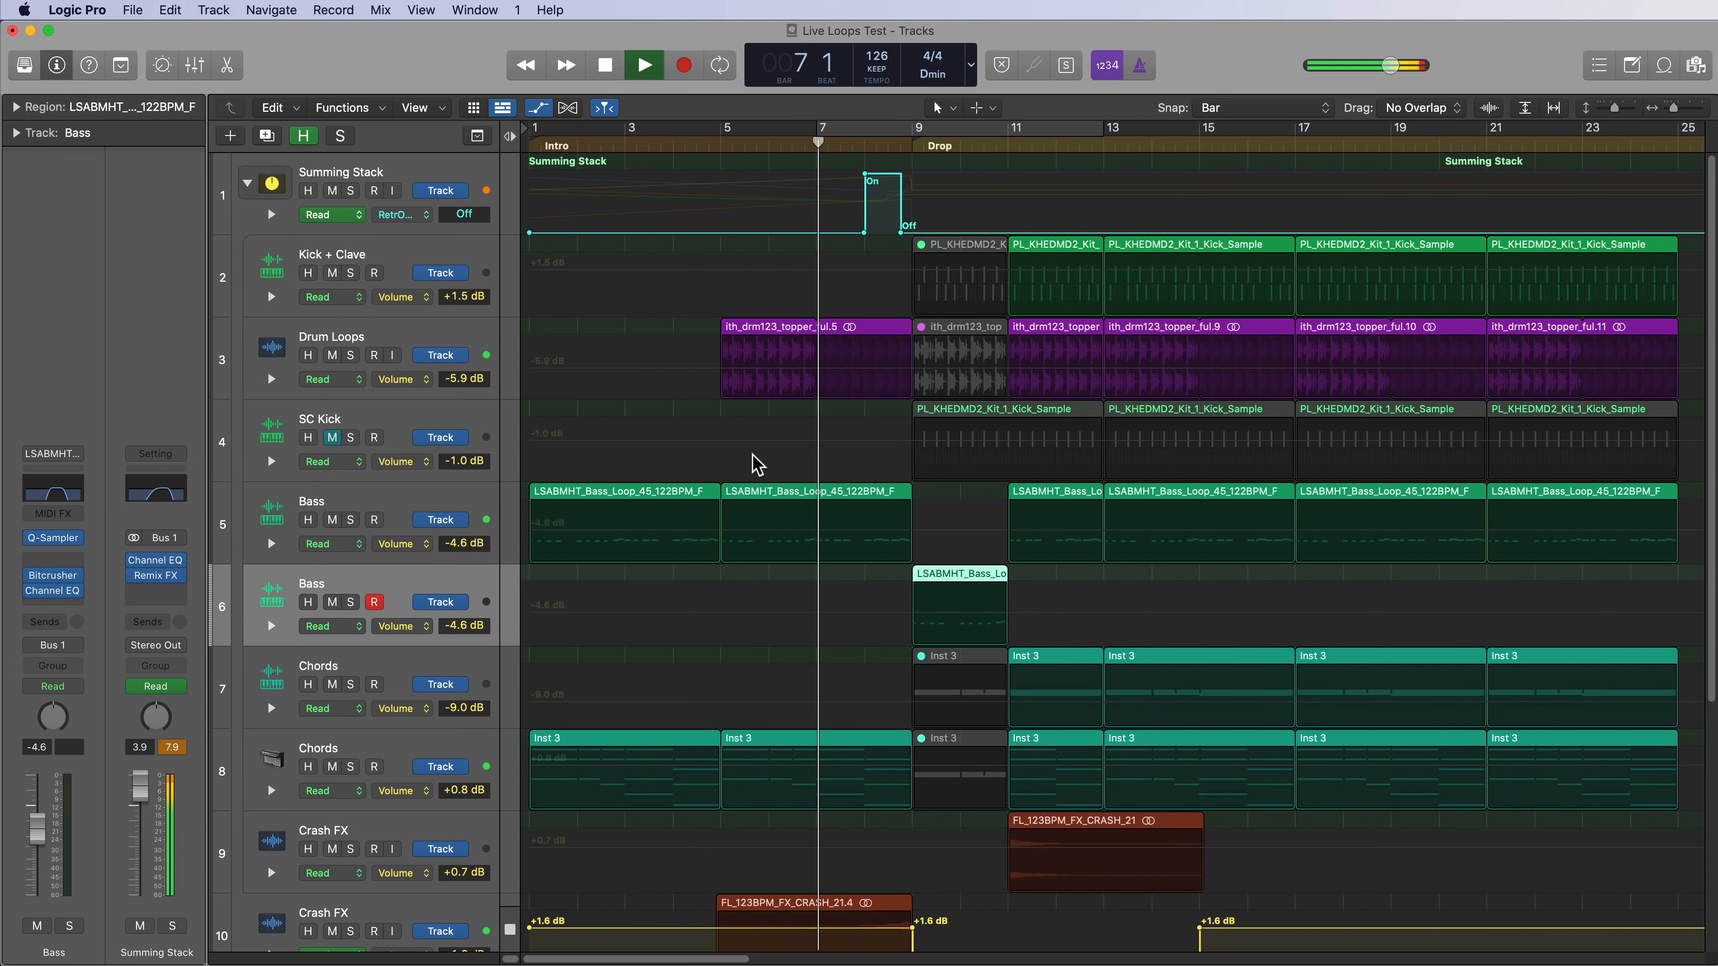
{"action": "scroll", "coordinate": [1097, 626], "scroll_direction": "down", "scroll_amount": 2}
{"action": "scroll", "coordinate": [1096, 626], "scroll_direction": "down", "scroll_amount": 4}
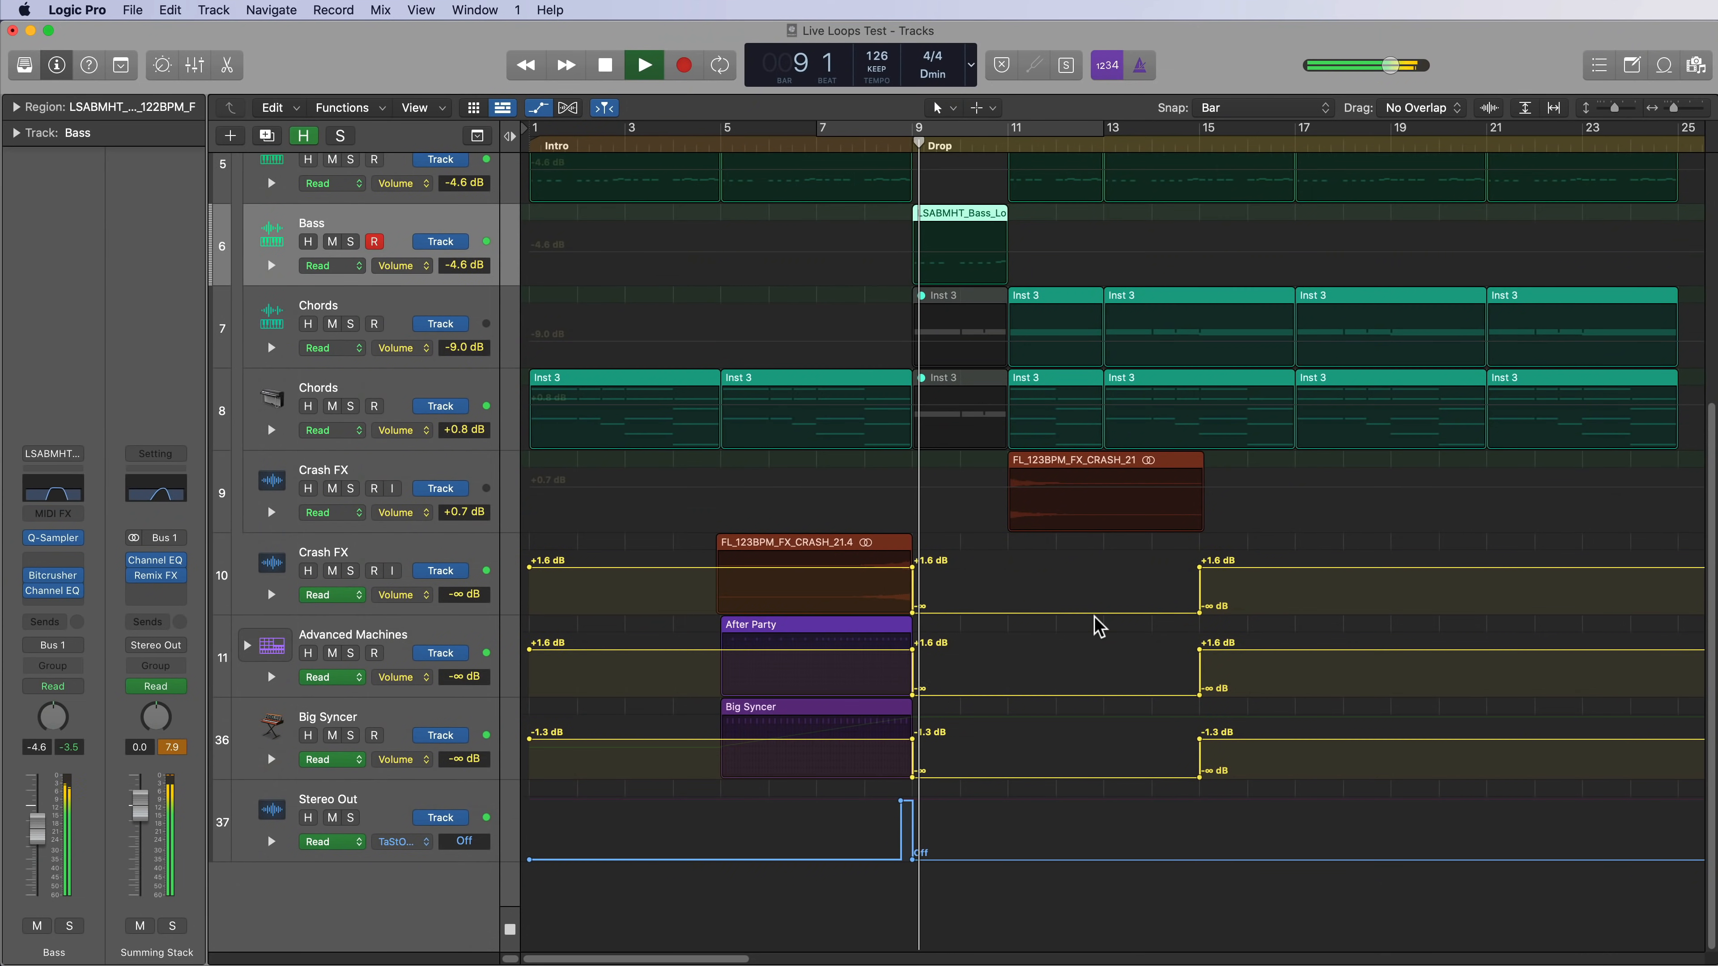
{"action": "scroll", "coordinate": [1010, 584], "scroll_direction": "up", "scroll_amount": 6}
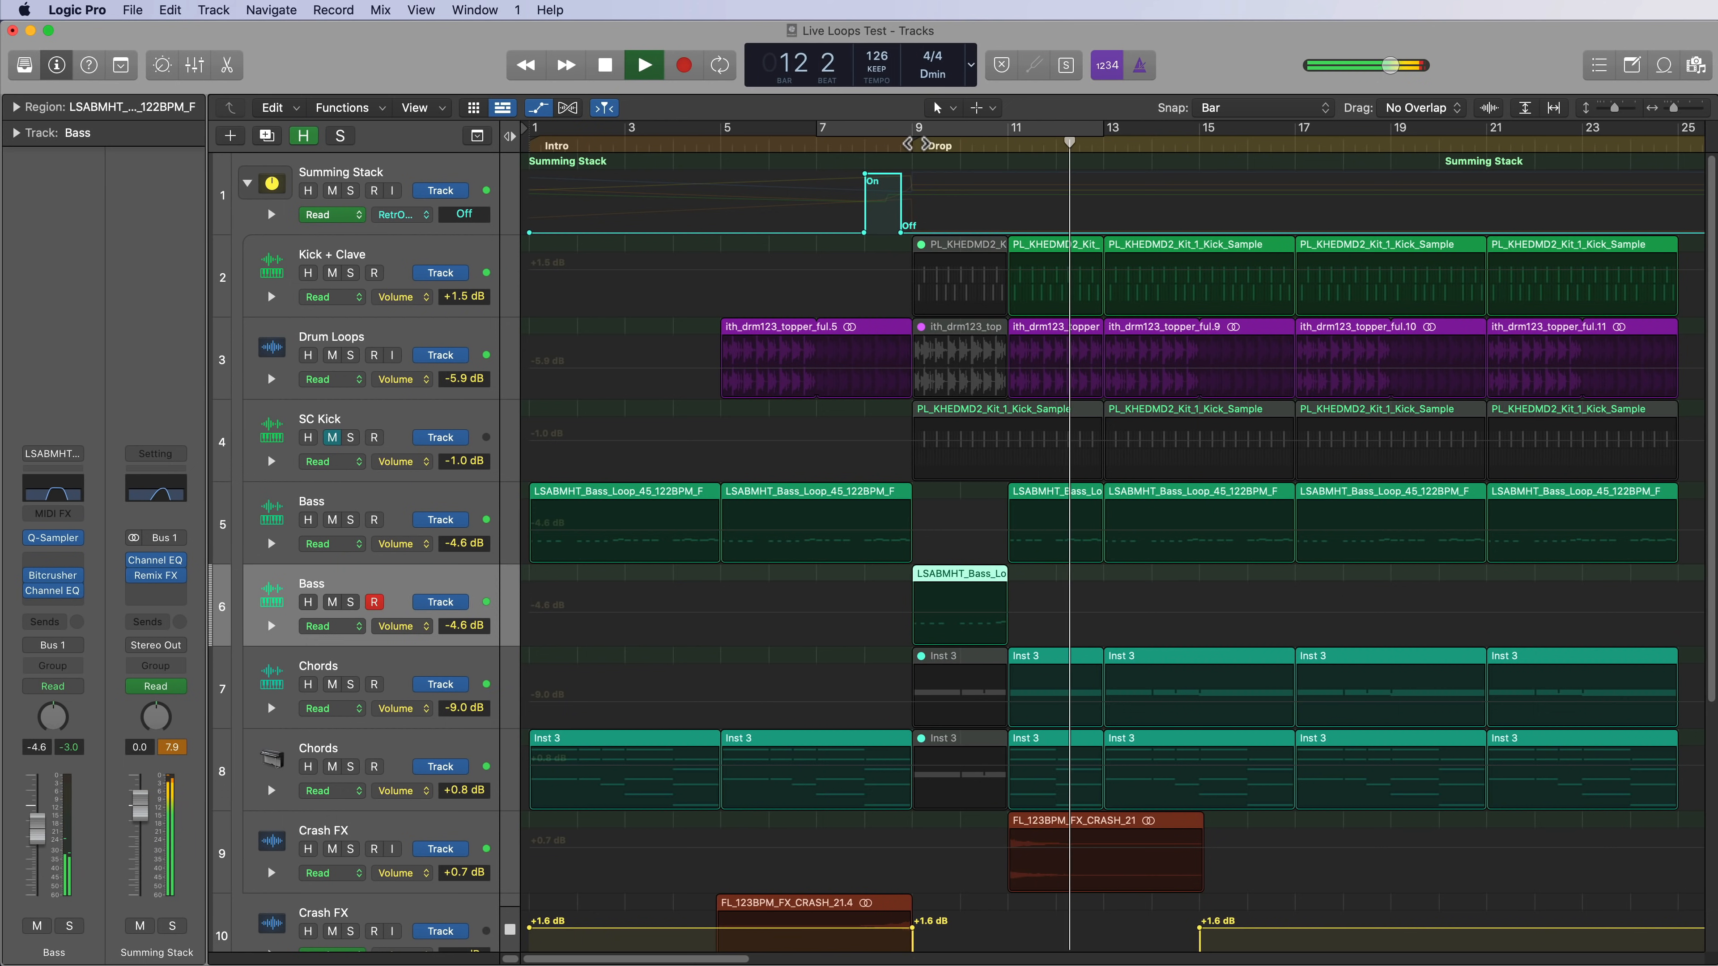
{"action": "key", "text": "space"}
Stop playback at bar 9, enlarge the duplicate Bass track, and show its absolute Pan automation.
{"action": "left_click", "coordinate": [917, 144]}
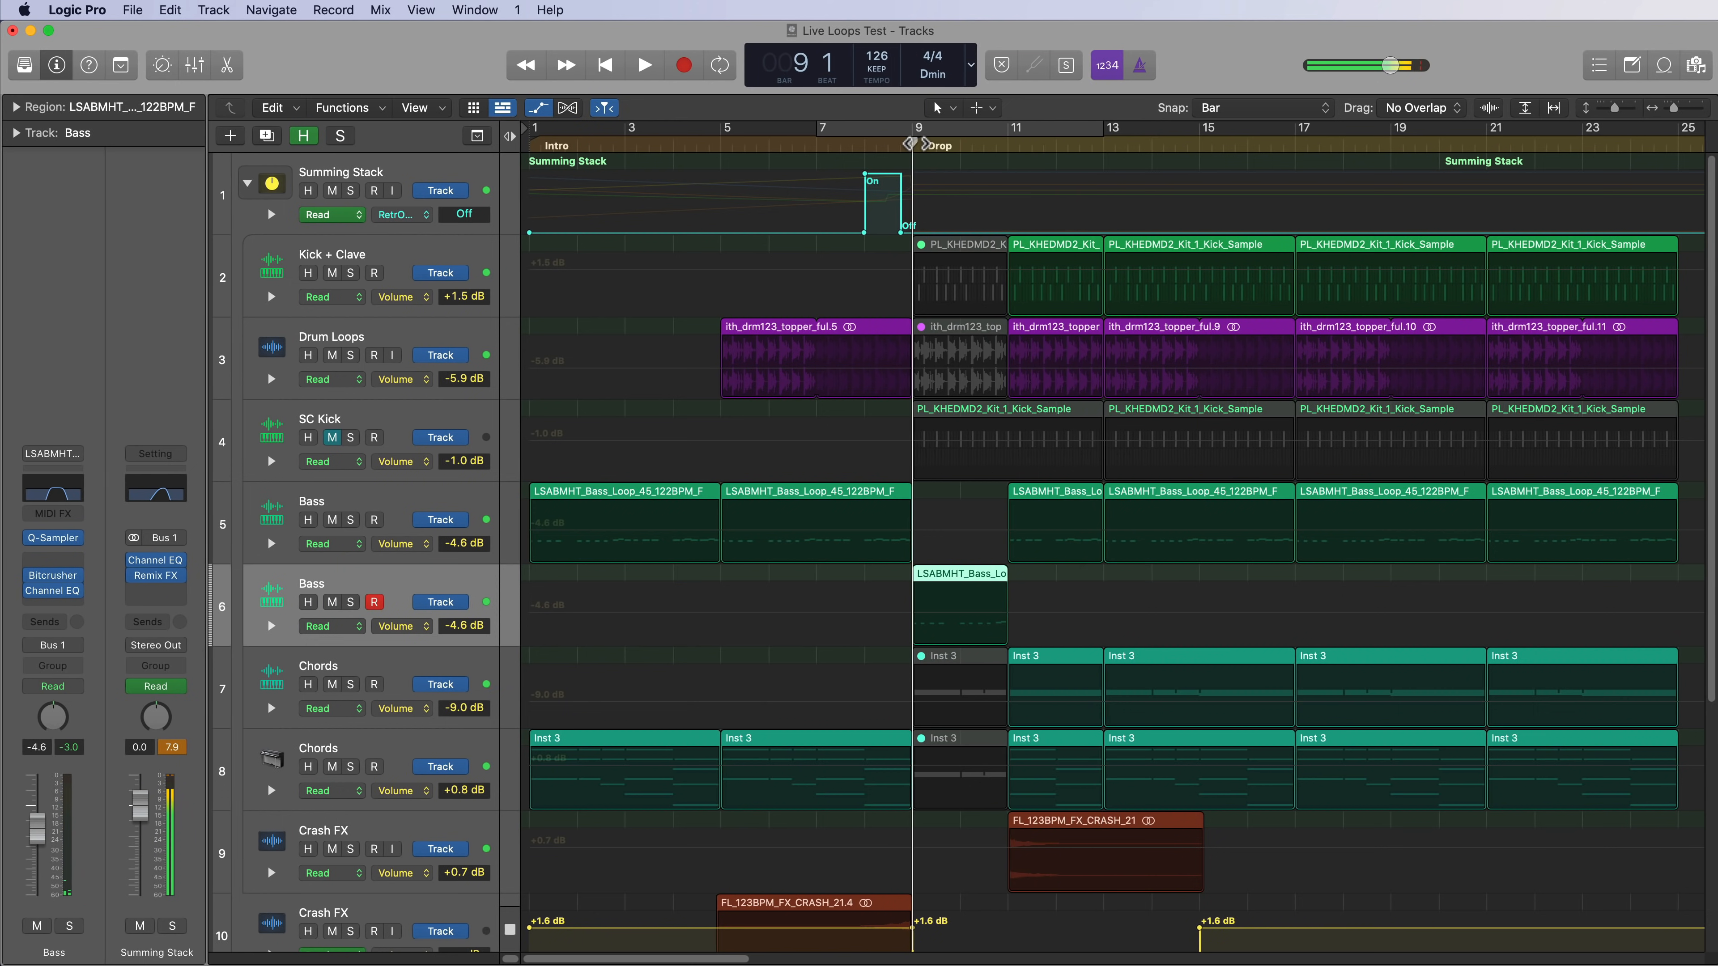
{"action": "key", "text": "super+Right"}
{"action": "key", "text": "super+Right"}
{"action": "key", "text": "super+Right"}
{"action": "key", "text": "super+Right"}
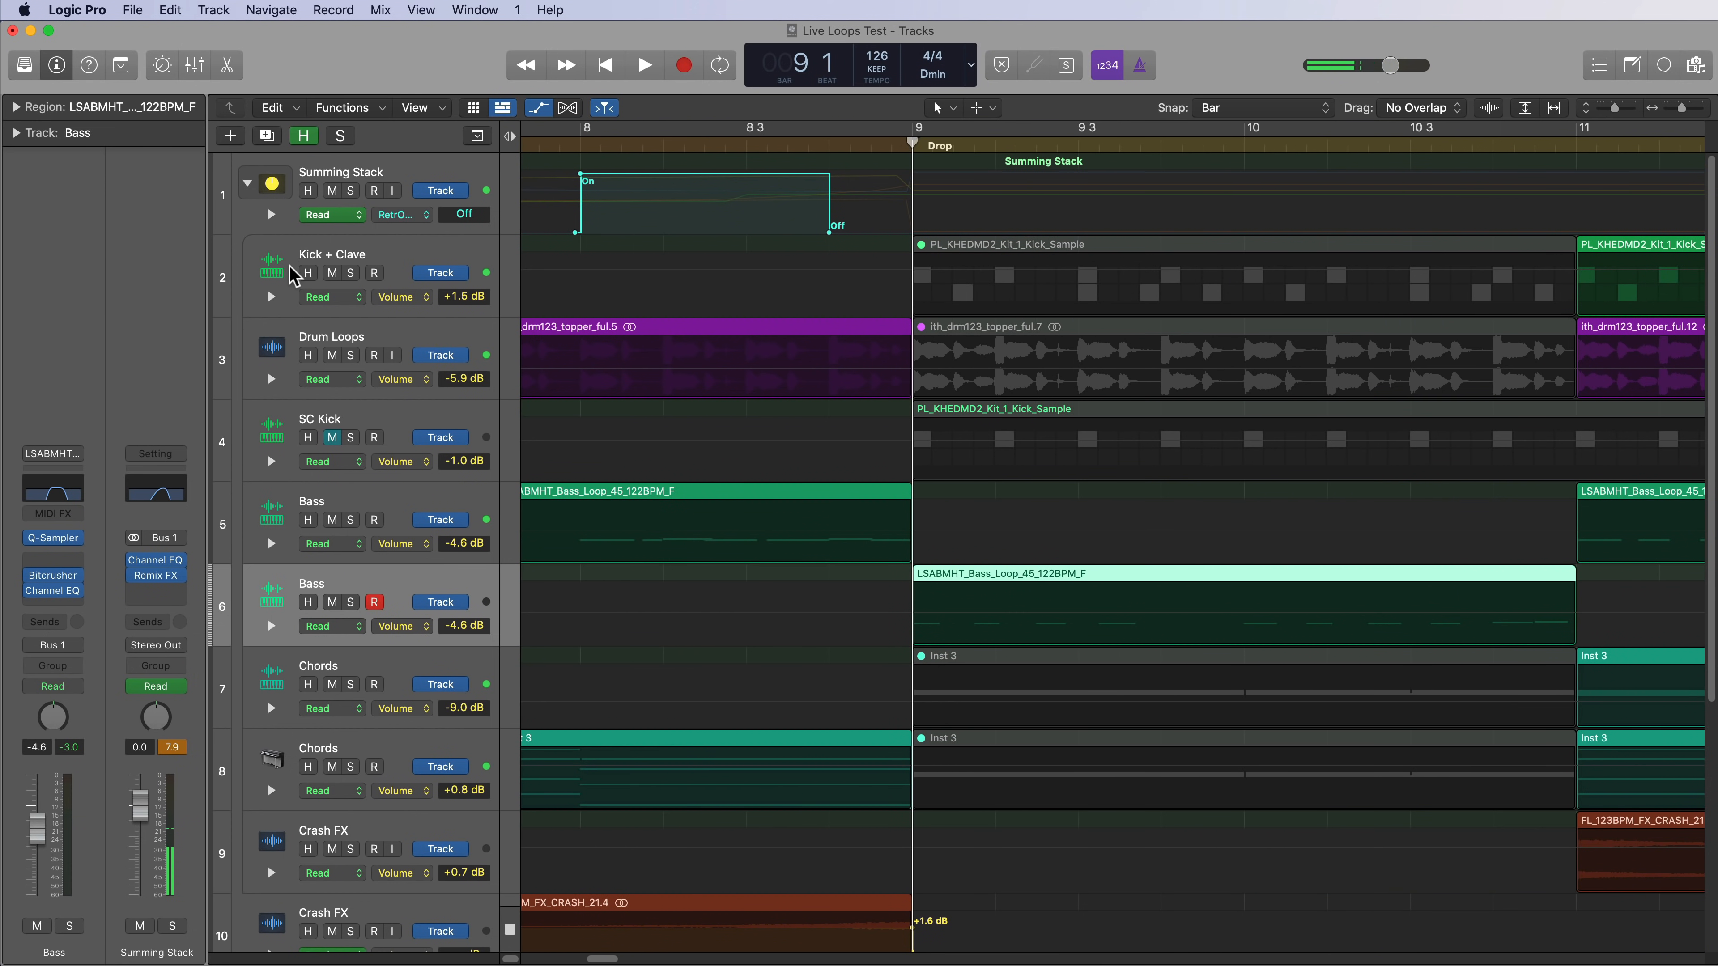
{"action": "left_click_drag", "start_coordinate": [462, 643], "coordinate": [462, 764]}
{"action": "left_click", "coordinate": [424, 621]}
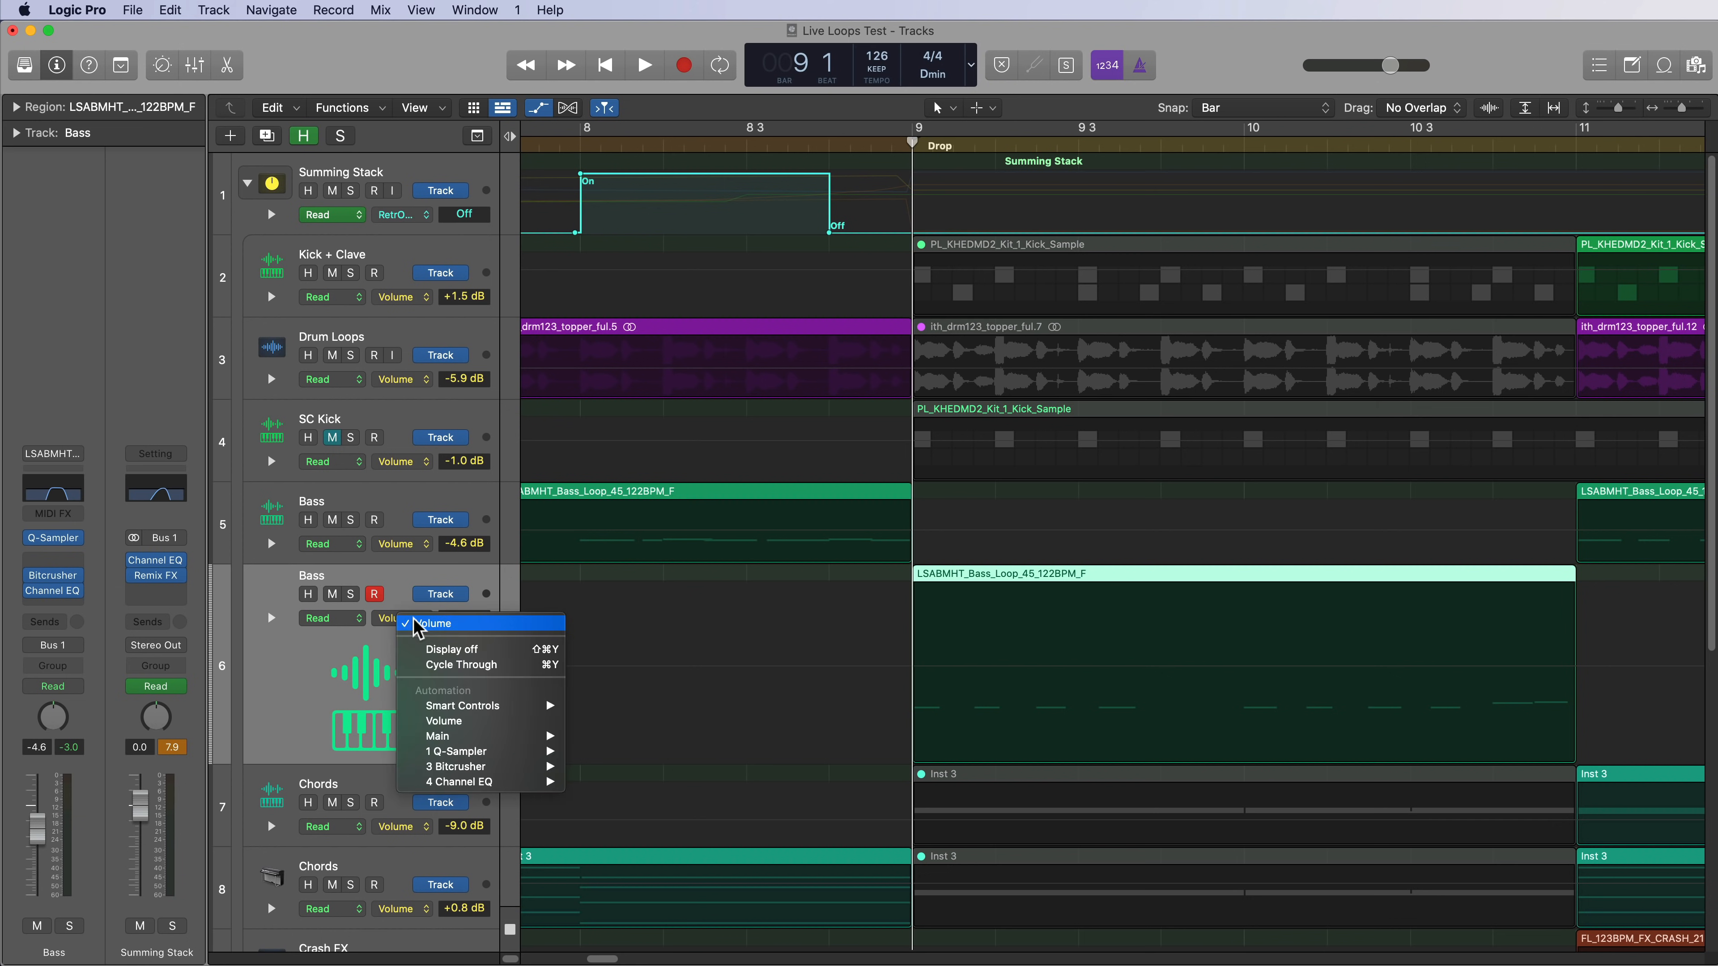
{"action": "mouse_move", "coordinate": [501, 739]}
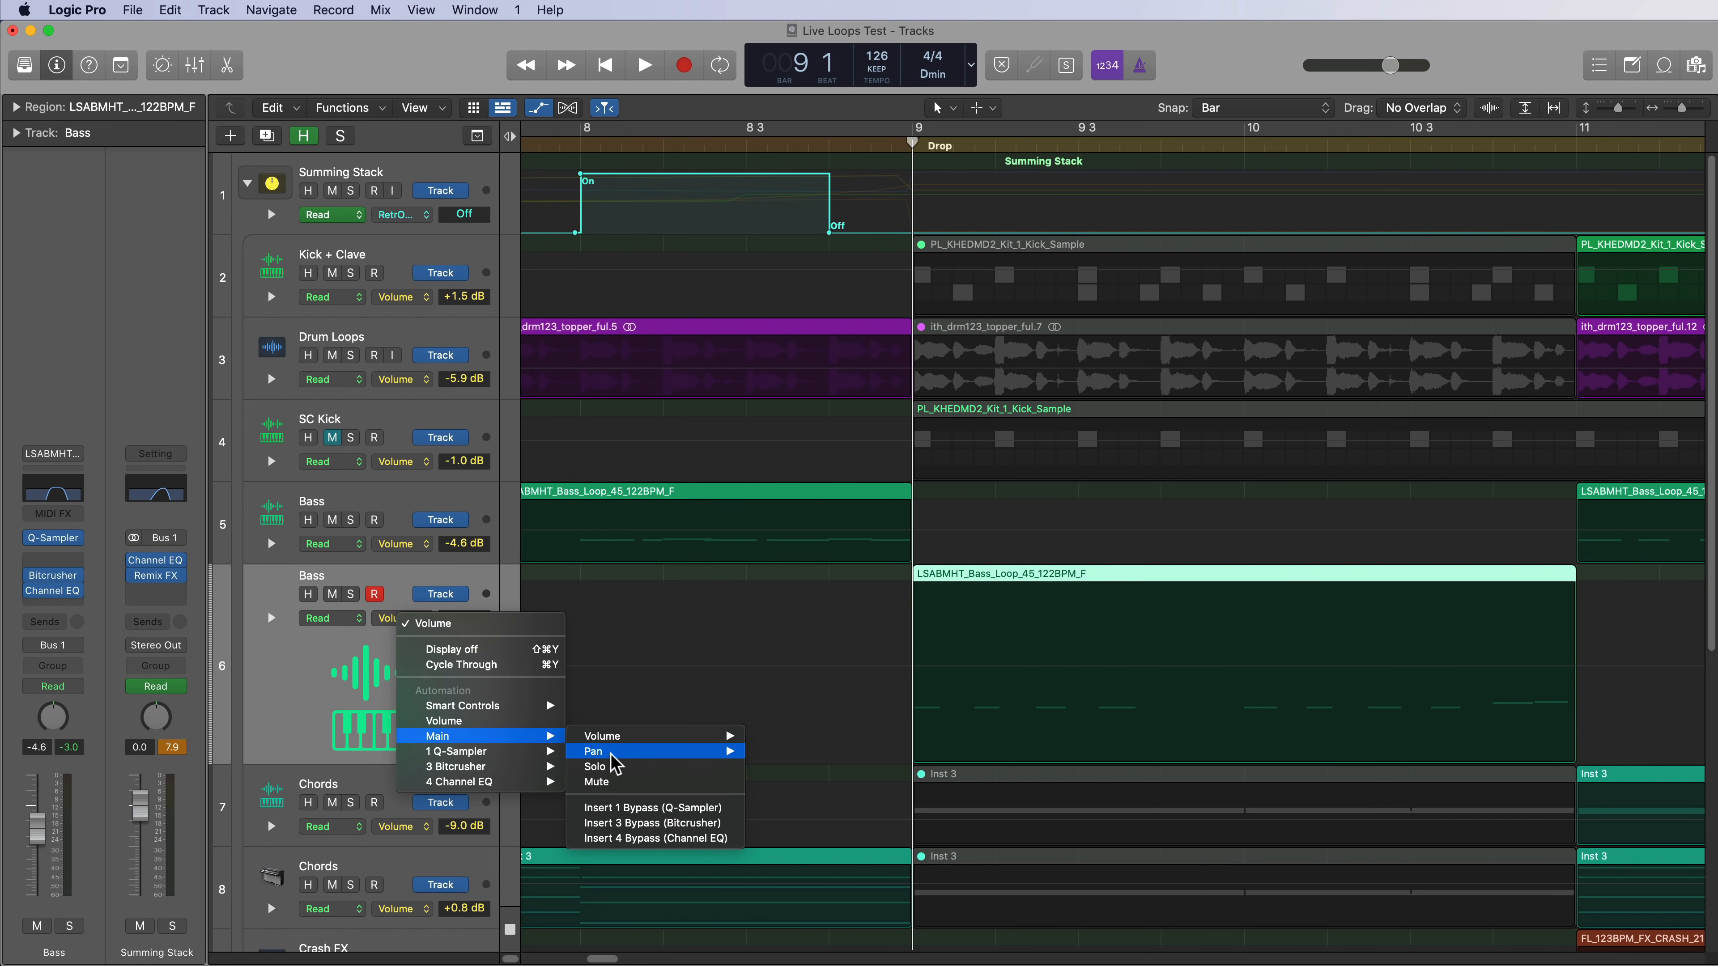
{"action": "mouse_move", "coordinate": [683, 752]}
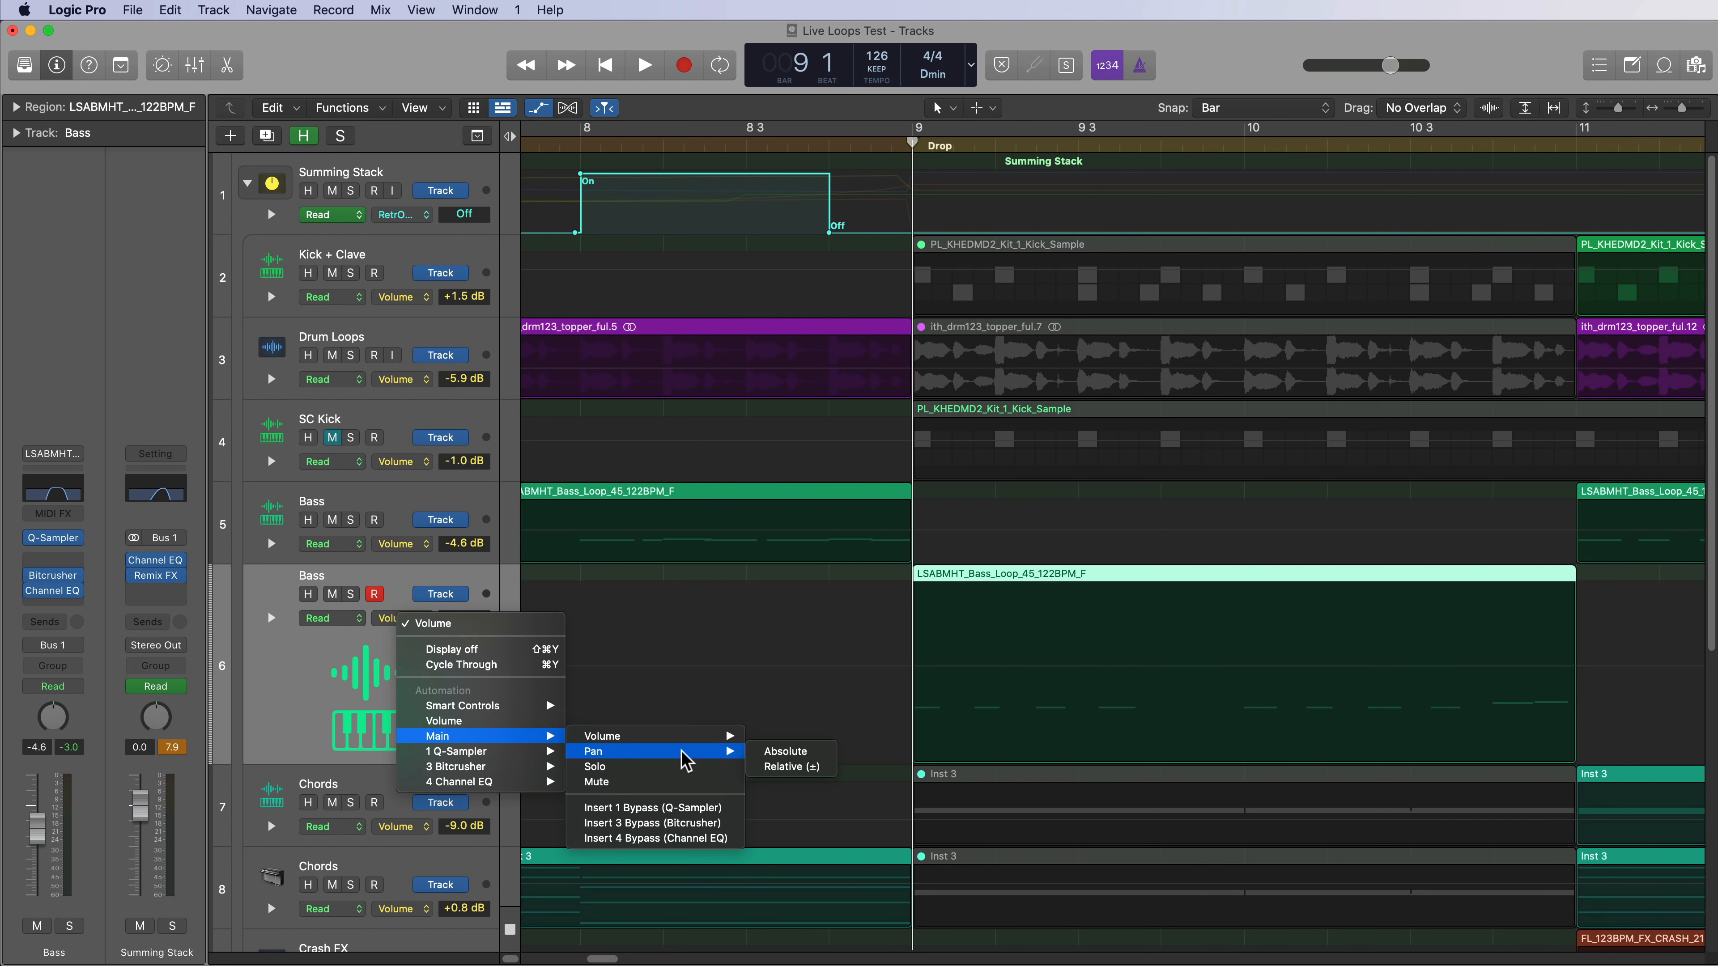
{"action": "left_click", "coordinate": [778, 753]}
Automate the duplicate Bass track's pan to -48 up to bar 10, +42 for the following three beats, and 0 from there on.
{"action": "left_click", "coordinate": [1021, 679]}
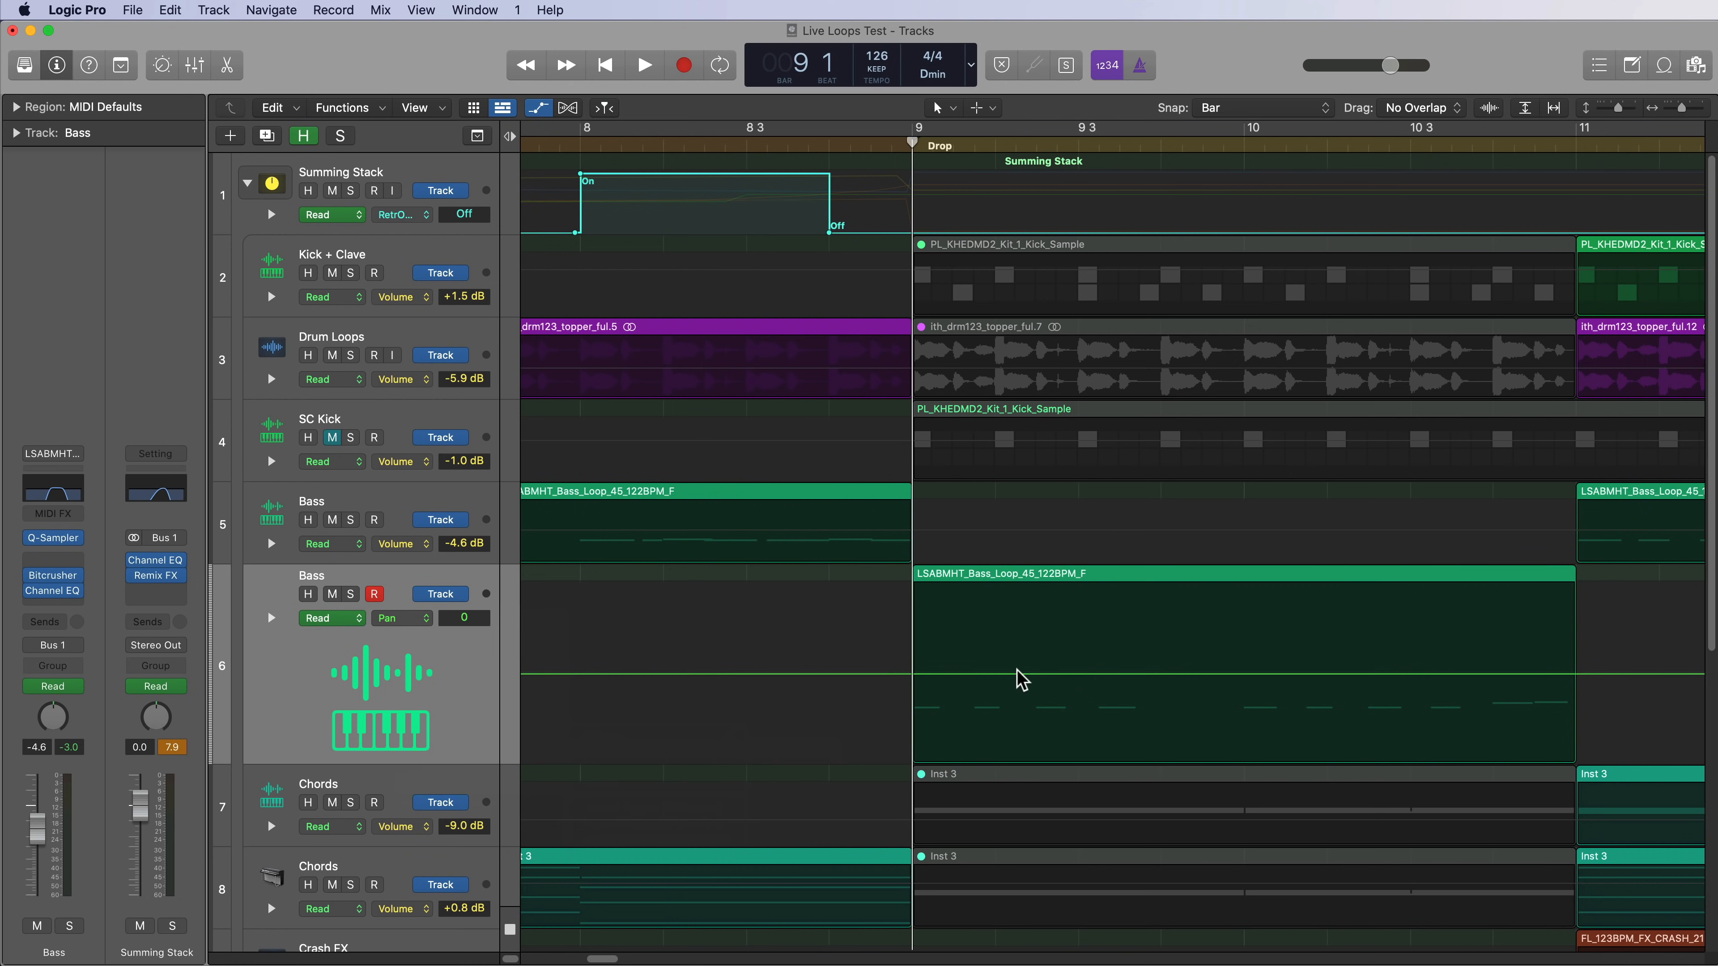
{"action": "left_click_drag", "start_coordinate": [959, 671], "coordinate": [1369, 729]}
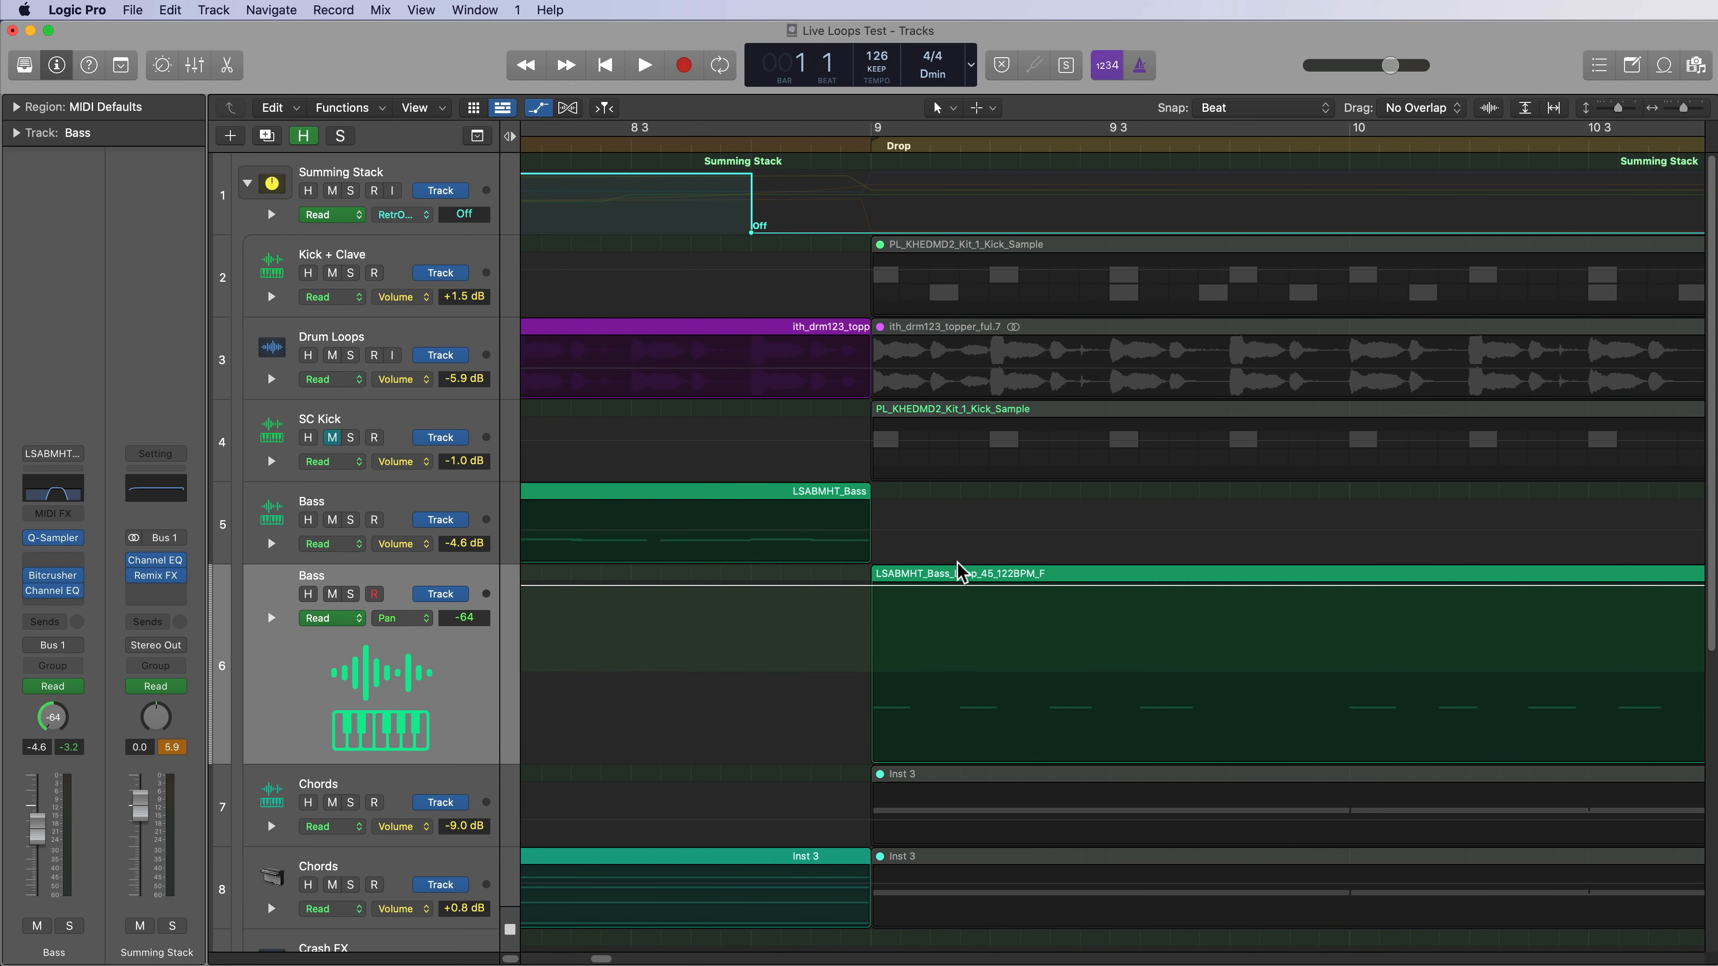
{"action": "scroll", "coordinate": [1050, 626], "scroll_direction": "right", "scroll_amount": 5}
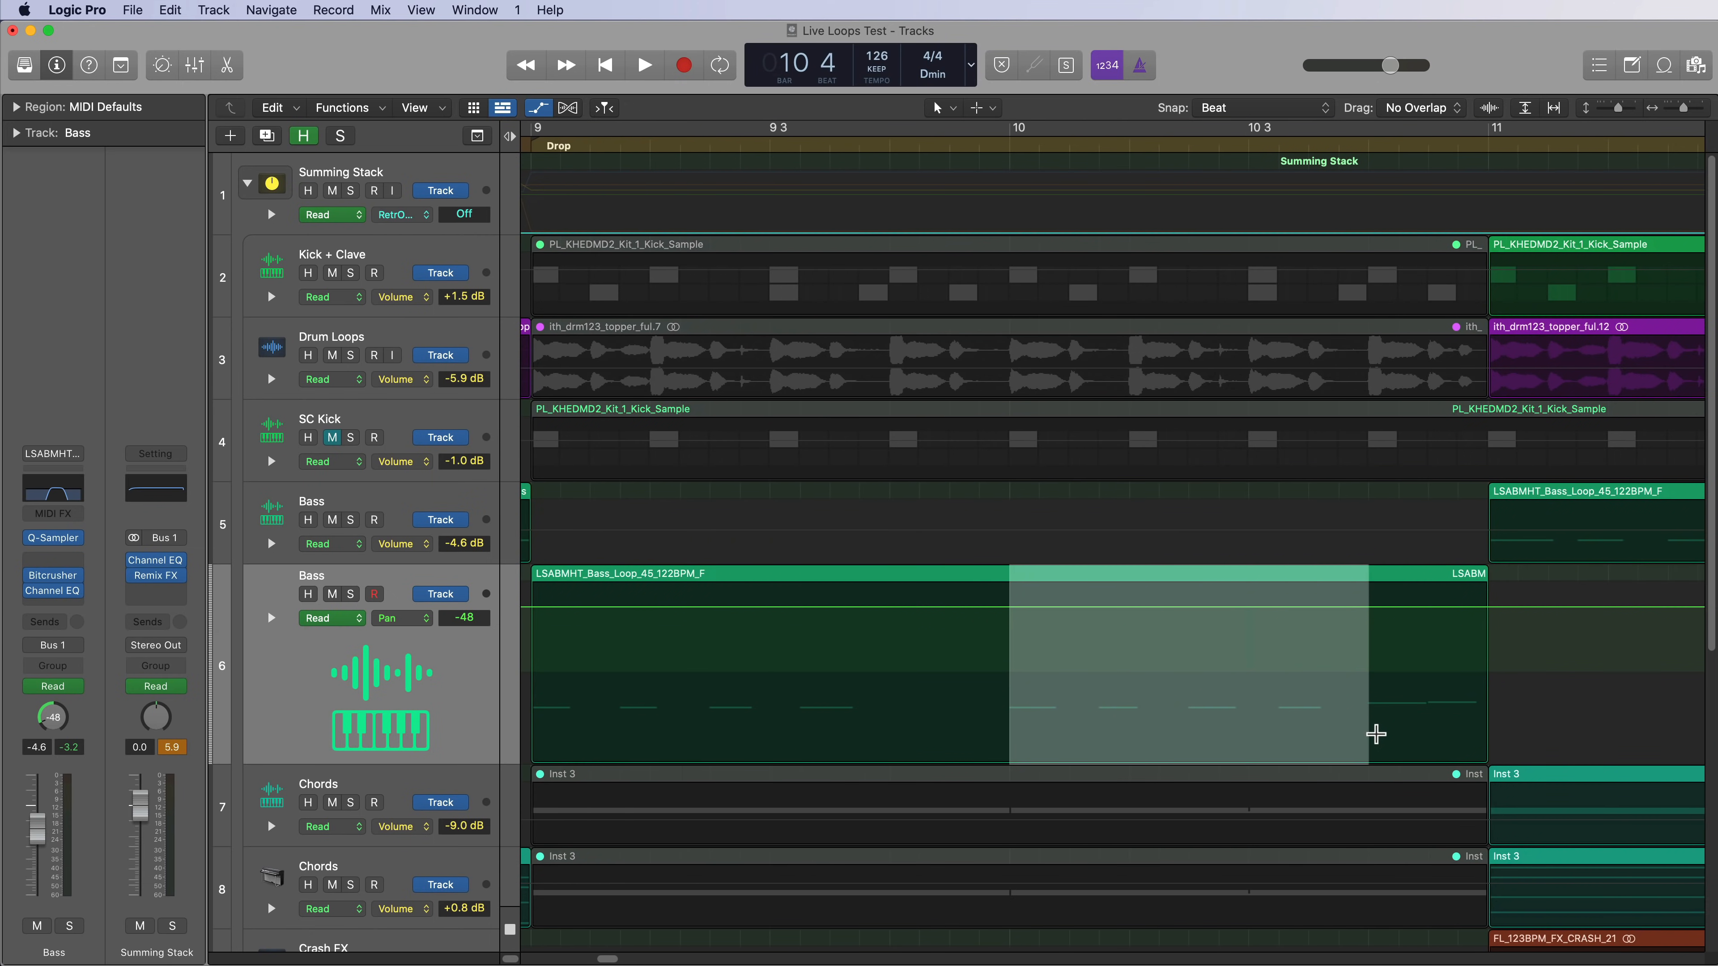
{"action": "left_click", "coordinate": [1287, 612]}
{"action": "left_click_drag", "start_coordinate": [1285, 624], "coordinate": [1259, 748]}
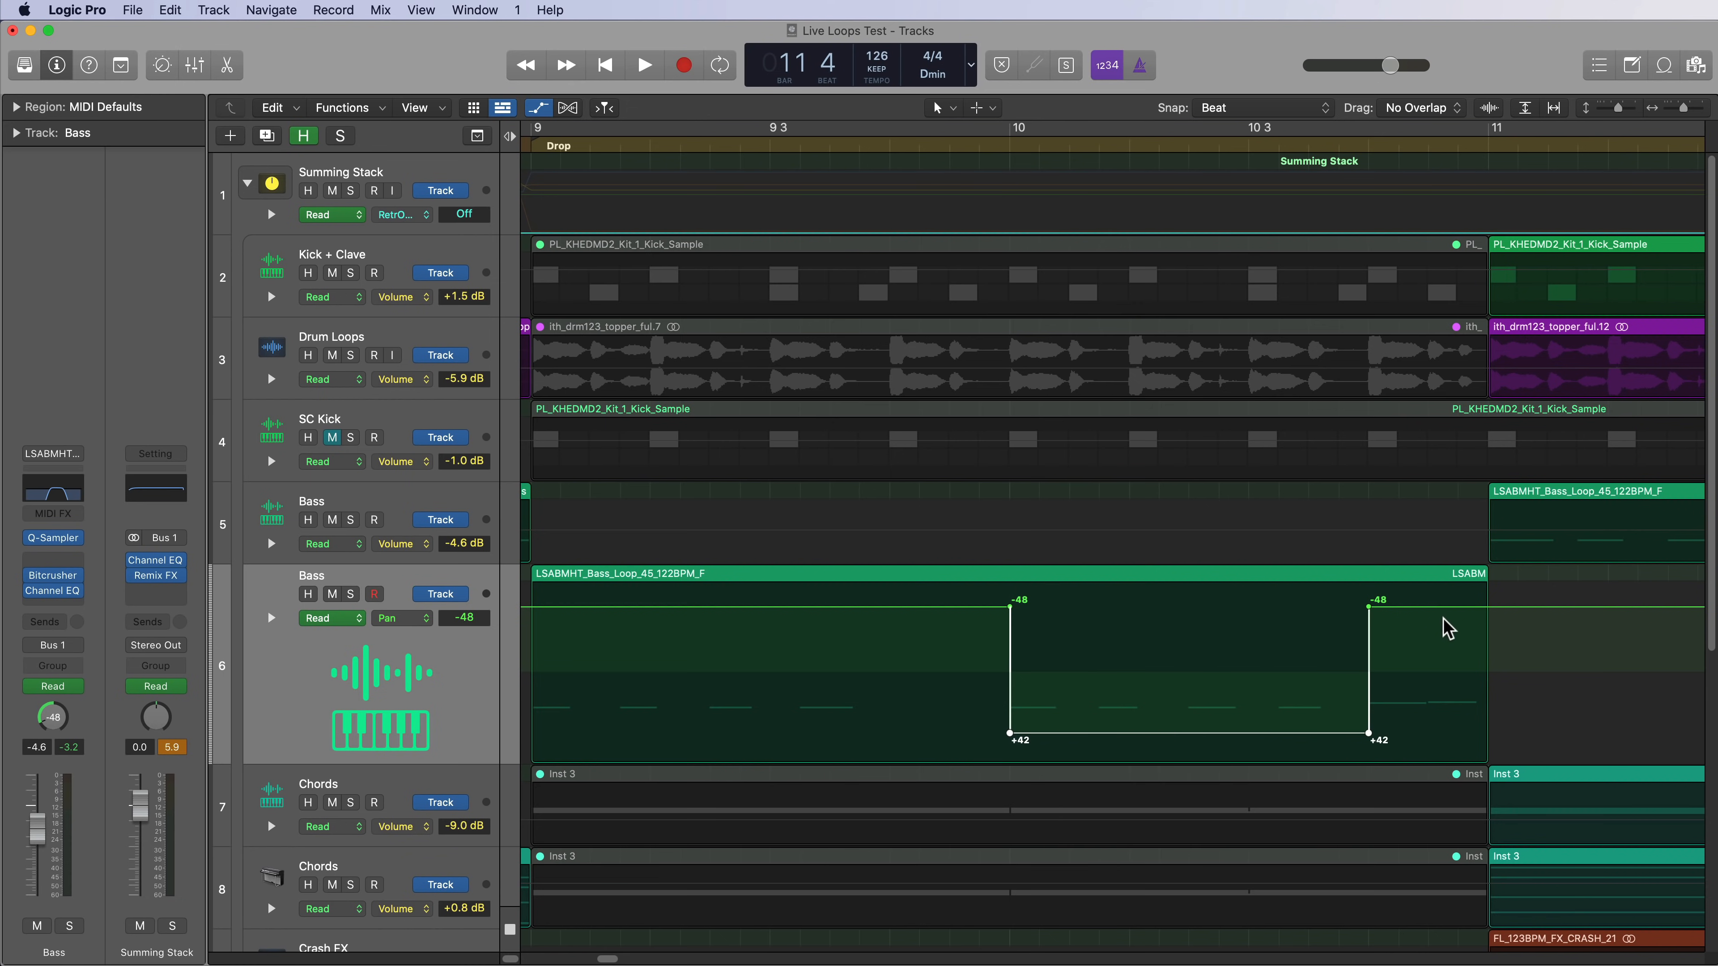
{"action": "left_click_drag", "start_coordinate": [1380, 609], "coordinate": [1428, 674]}
Play the build-up and the panned bass false start through to about bar 12.
{"action": "key", "text": "super+Left"}
{"action": "key", "text": "super+Left"}
{"action": "key", "text": "space"}
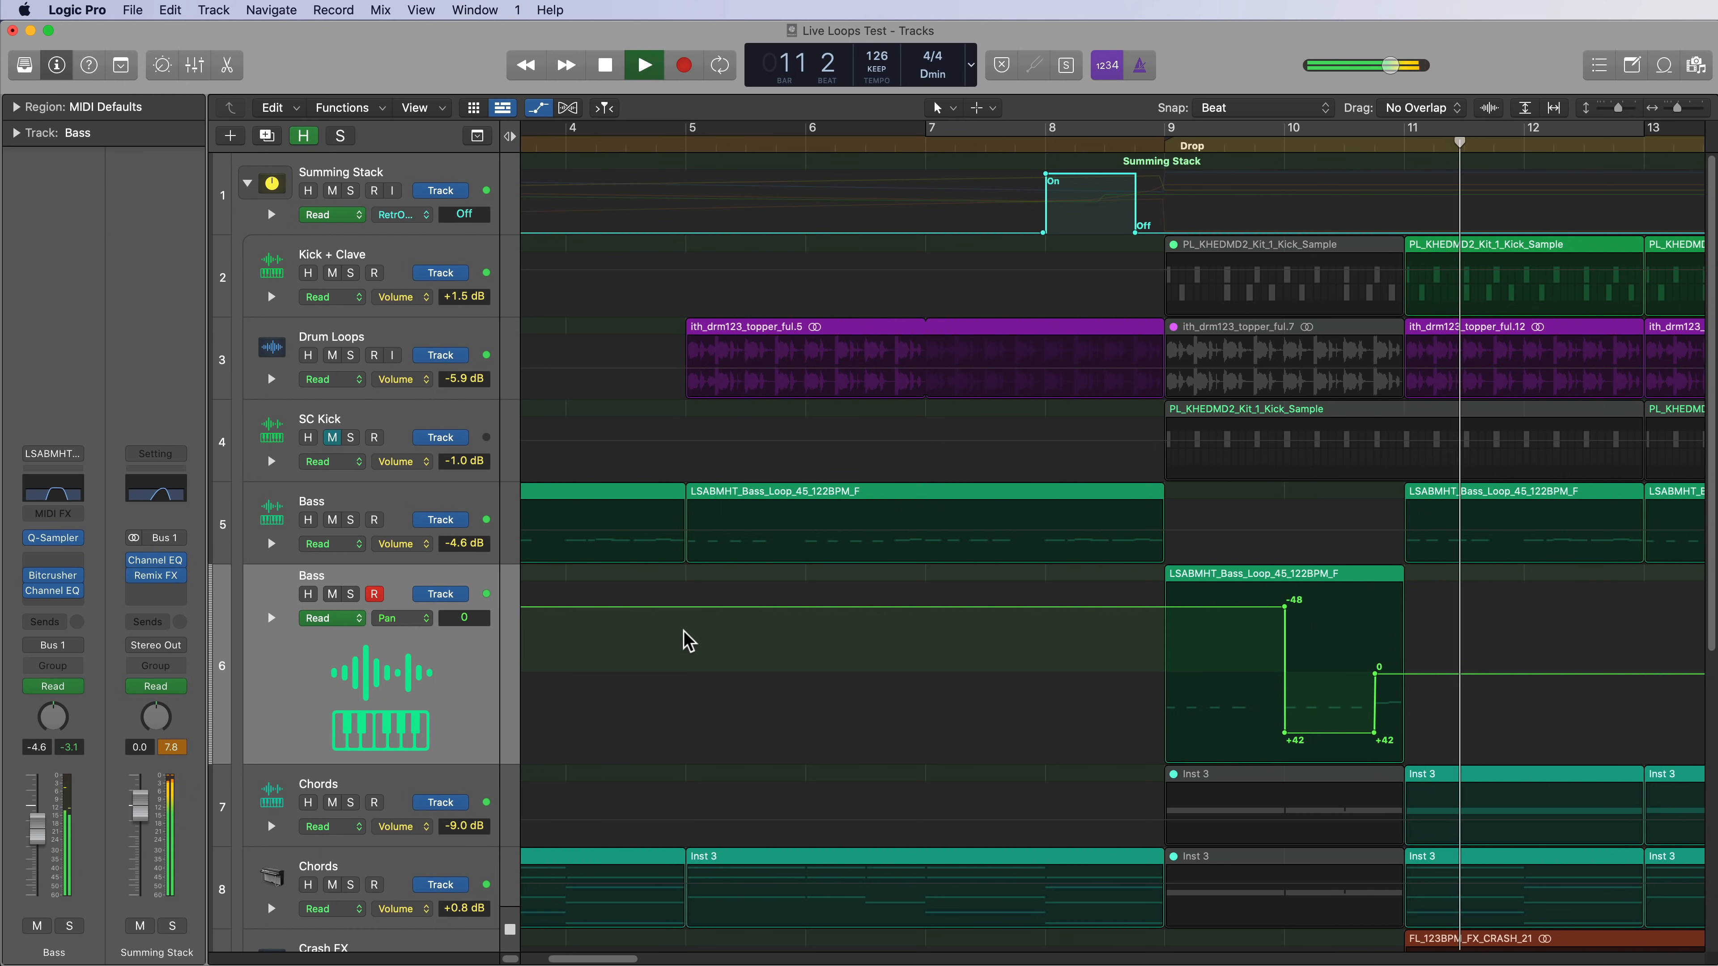
{"action": "key", "text": "space"}
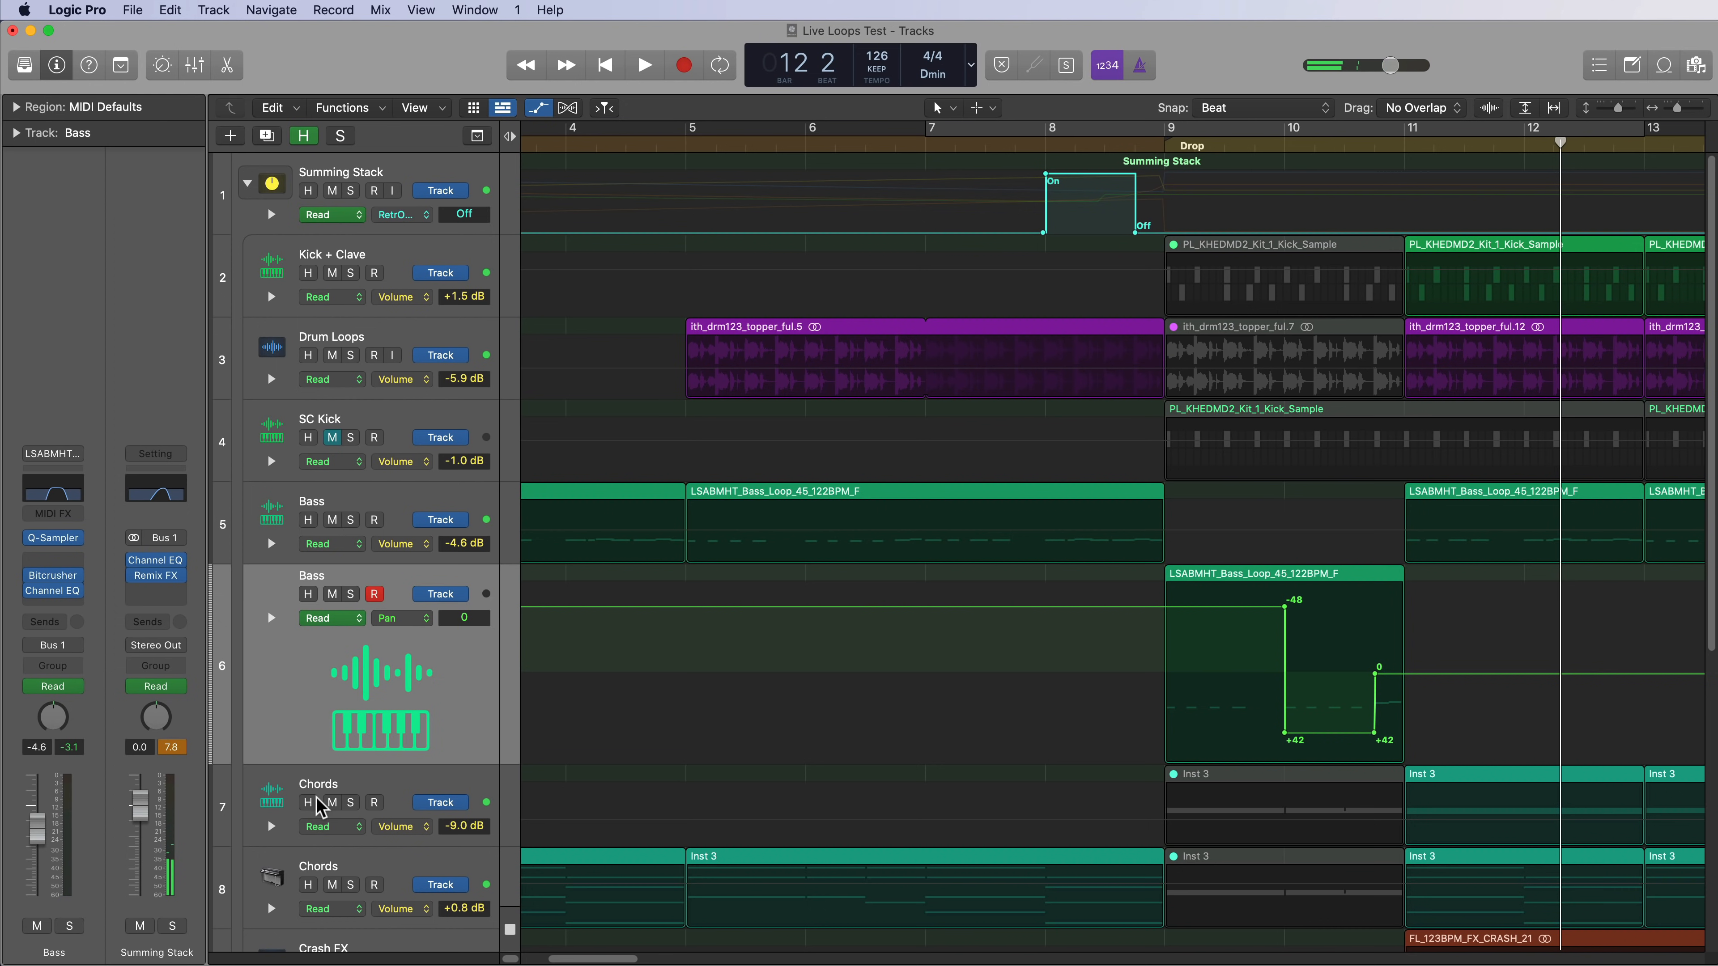
Clear the peak level readings, select the Summing Stack, and hide the track automation.
{"action": "left_click", "coordinate": [173, 746]}
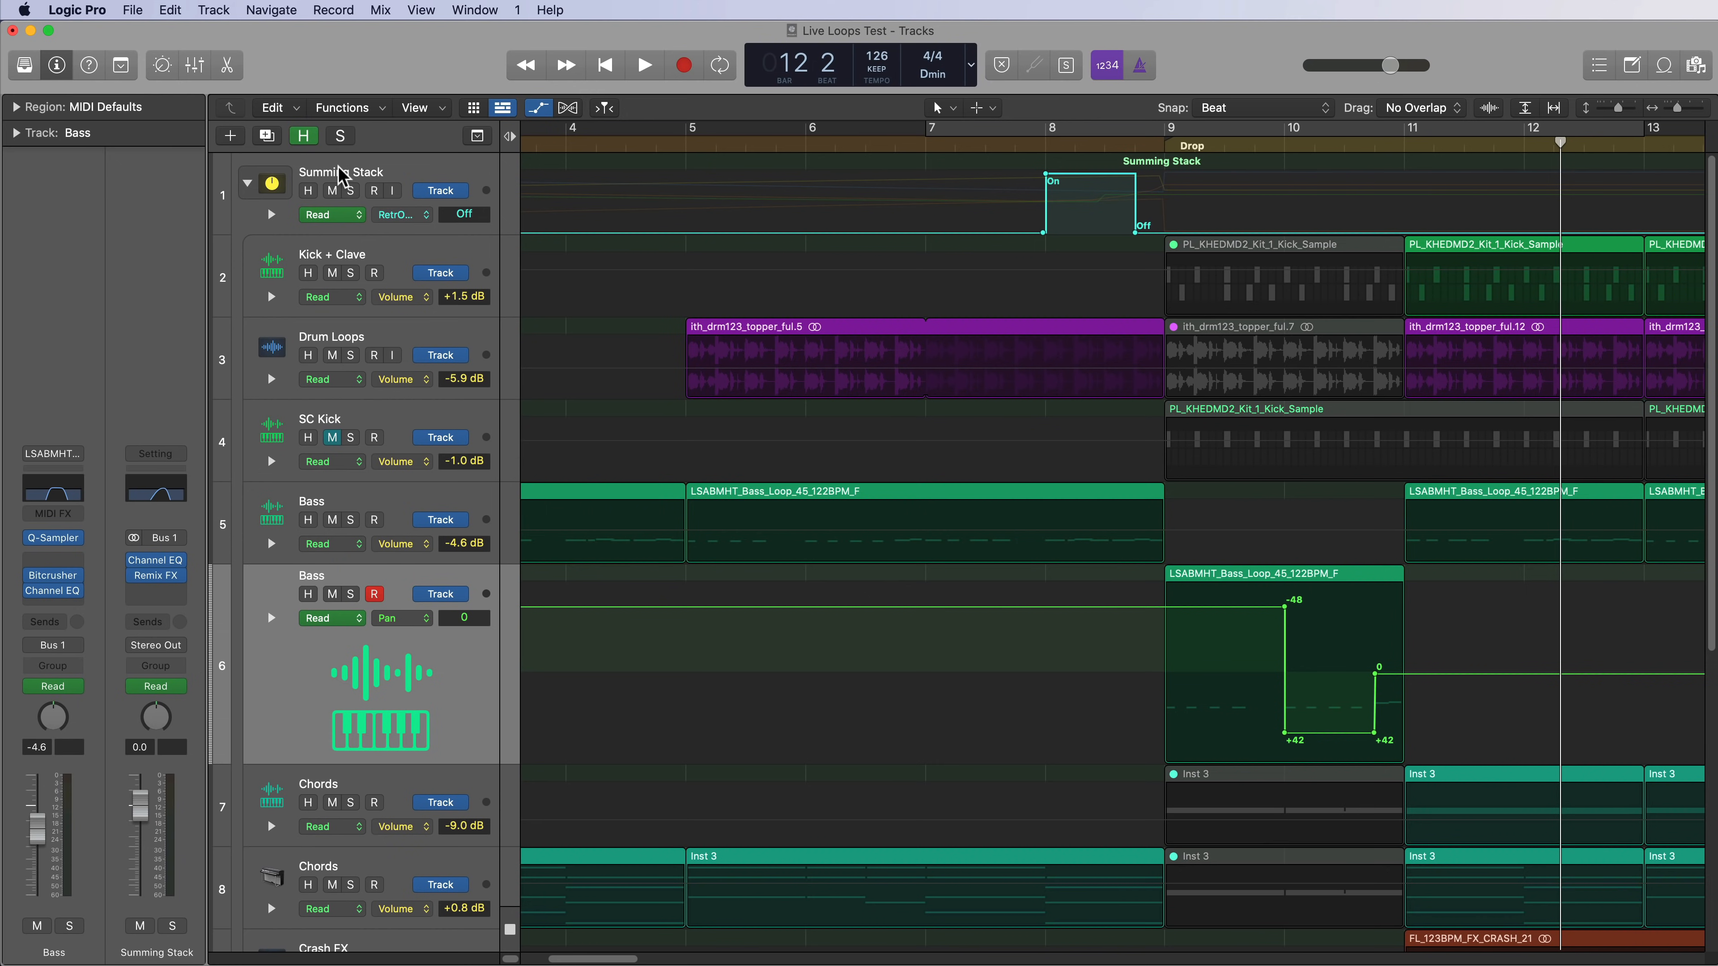
{"action": "left_click", "coordinate": [345, 177]}
{"action": "key", "text": "a"}
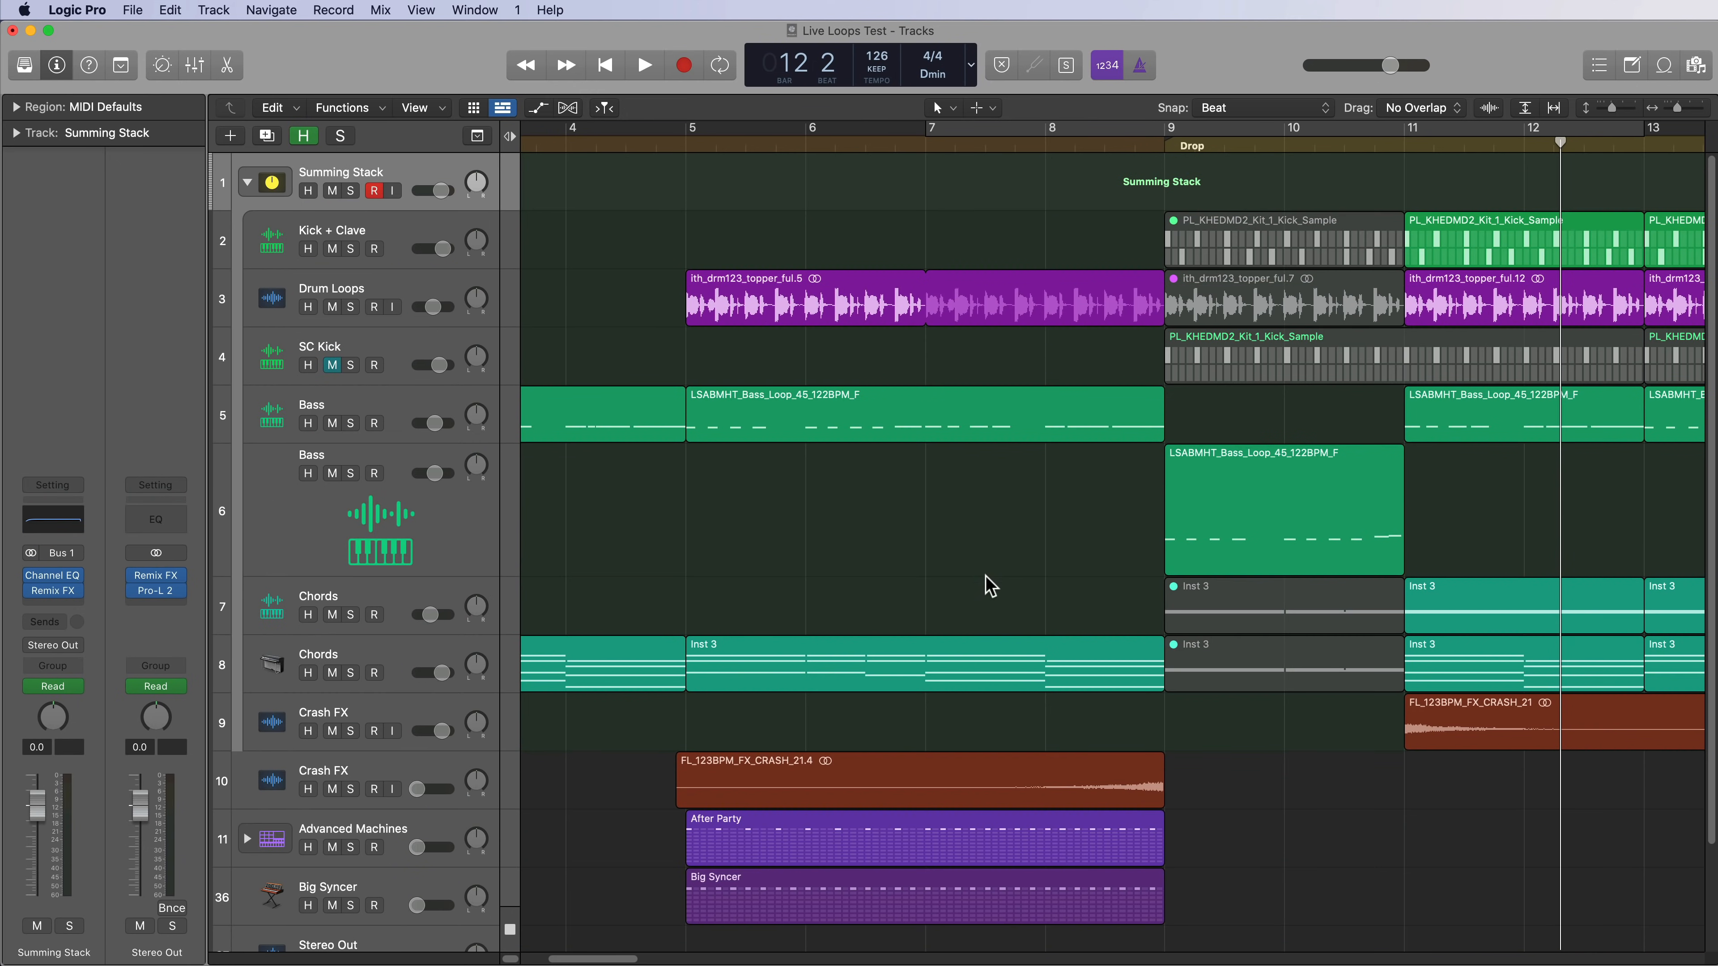
Fit the whole arrangement in view and return the playhead to bar 1.
{"action": "key", "text": "super+Up"}
{"action": "key", "text": "super+Up"}
{"action": "key", "text": "super+Up"}
{"action": "key", "text": "super+Left"}
{"action": "key", "text": "super+Left"}
{"action": "key", "text": "super+Left"}
{"action": "key", "text": "Return"}
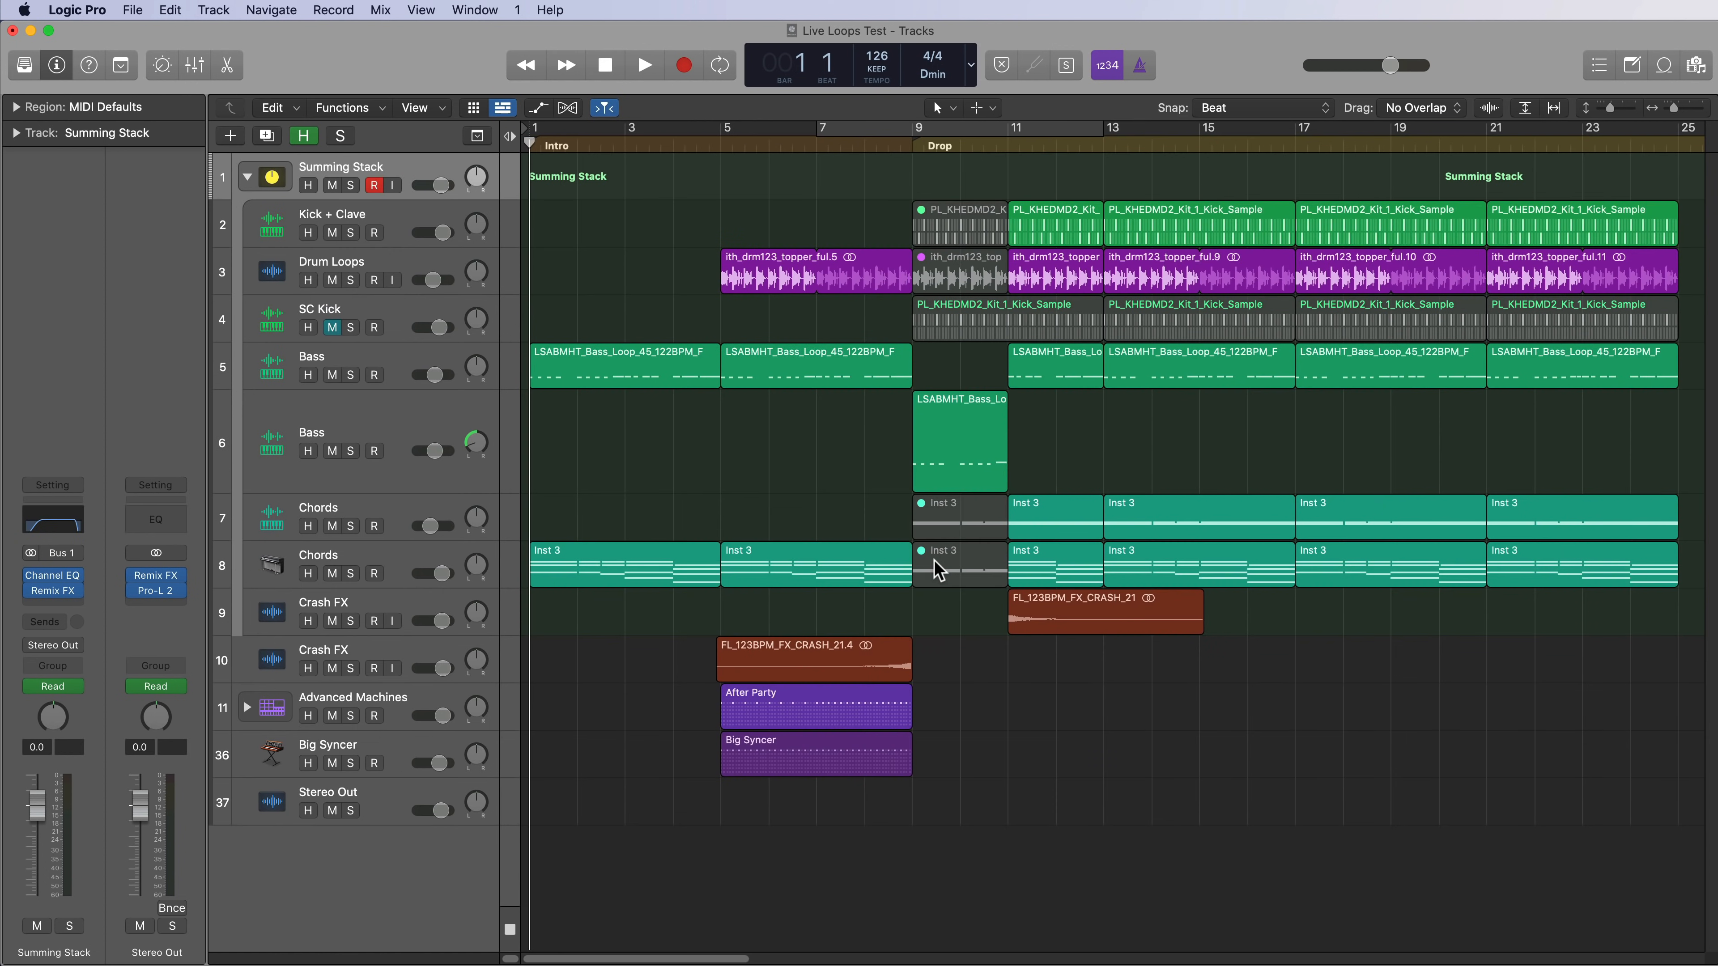